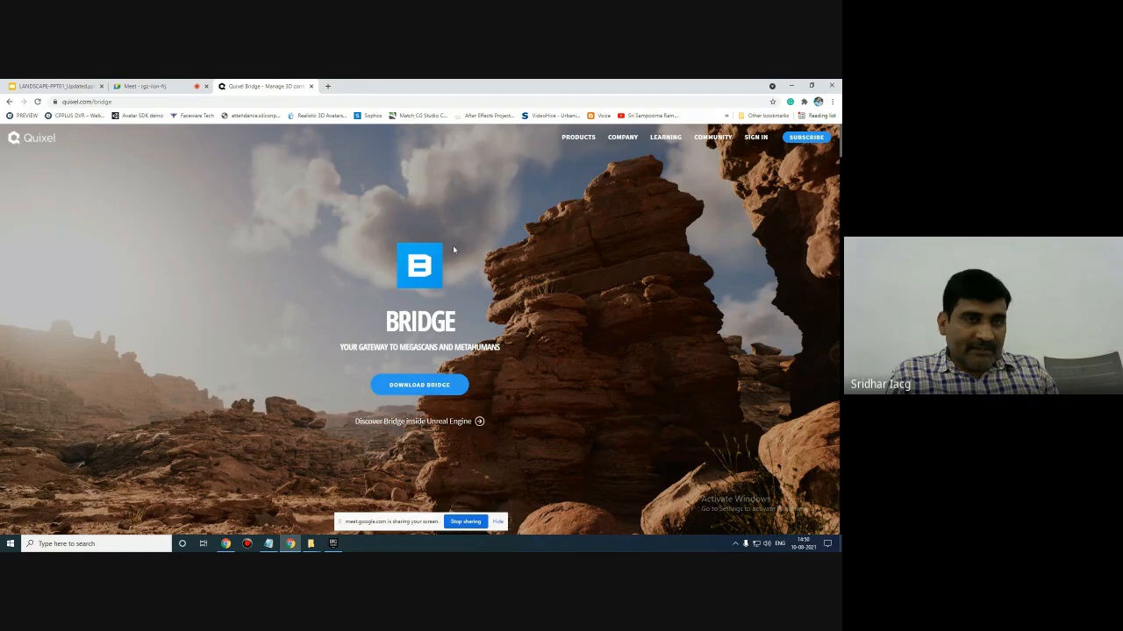
left_click(139, 86)
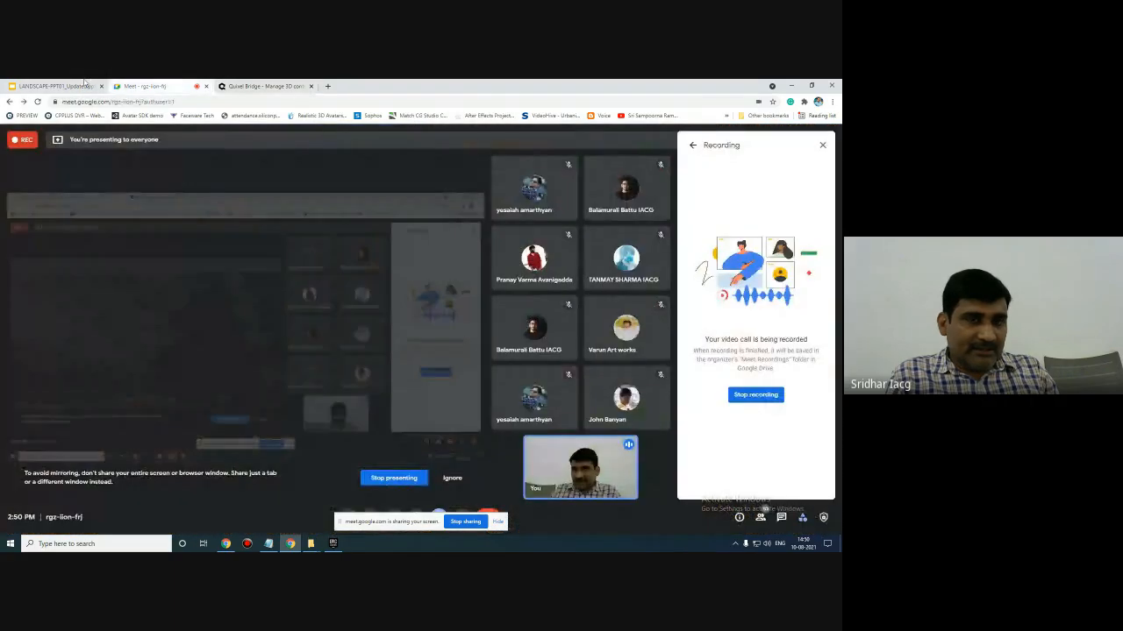
left_click(63, 85)
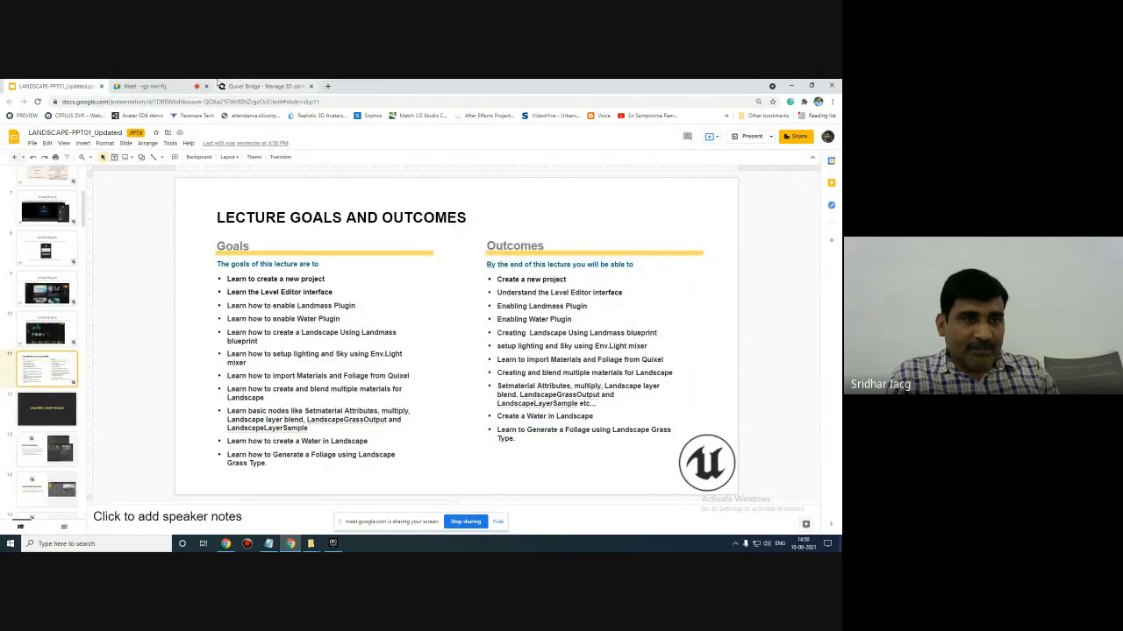
left_click(177, 84)
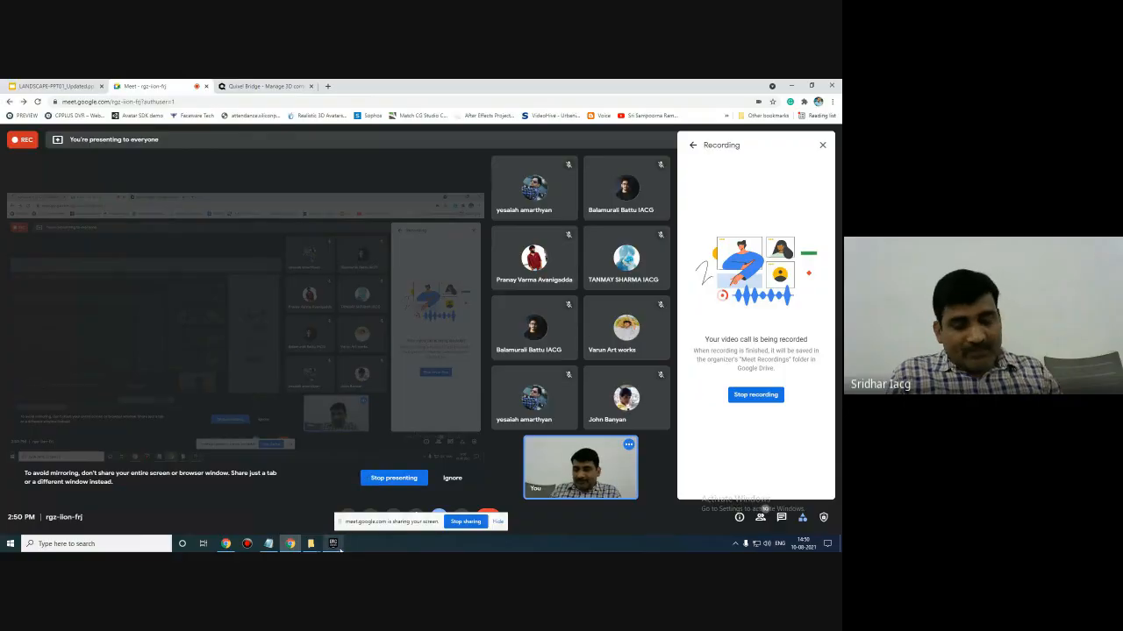
- Switch to the Epic Games Launcher, launch Unreal Engine 4.26.2 and minimize the launcher
mouse_move(334, 544)
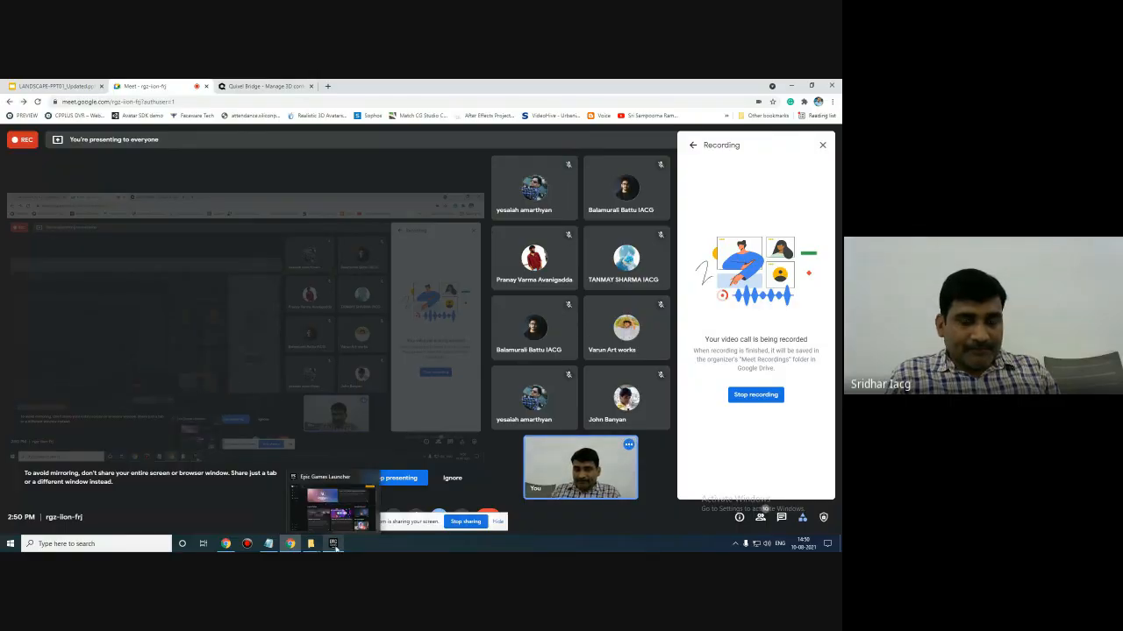
left_click(334, 545)
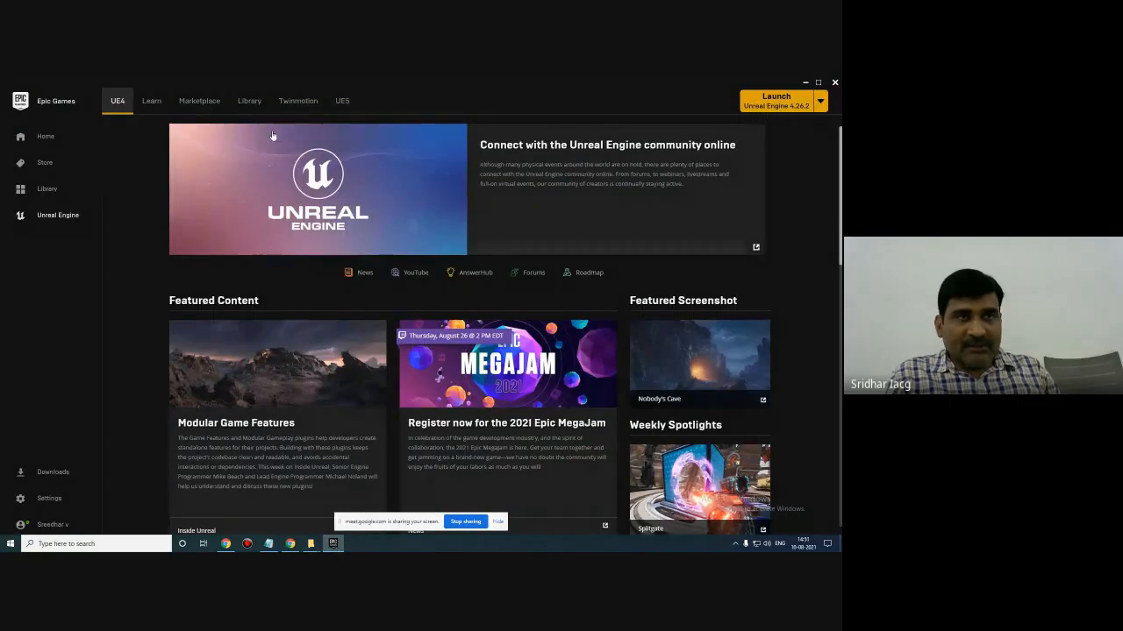
left_click(794, 103)
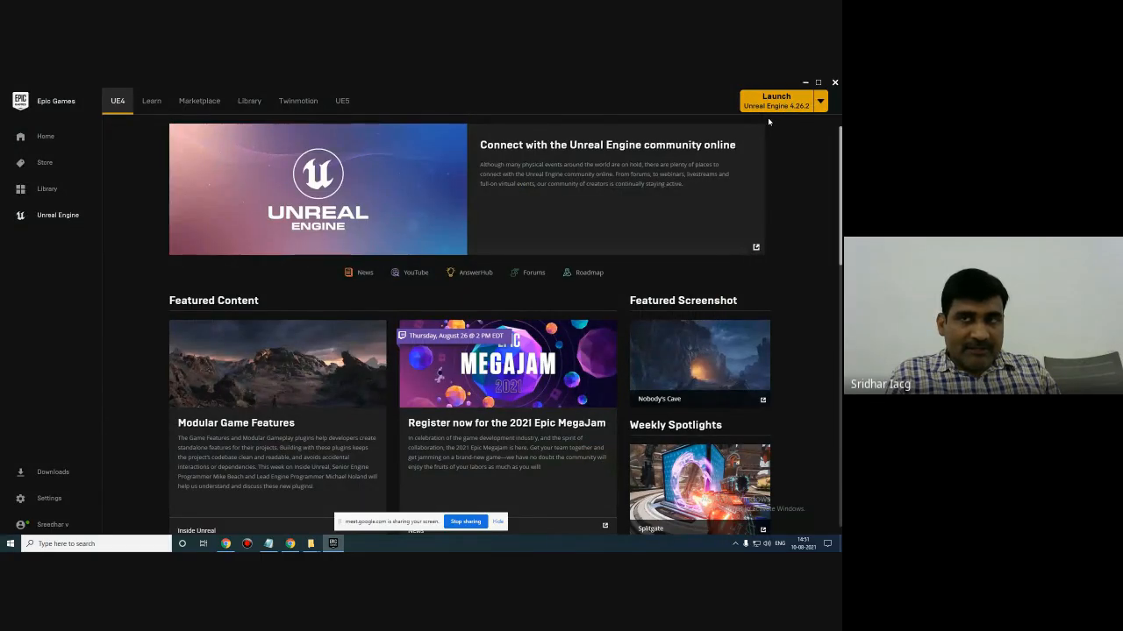
left_click(805, 82)
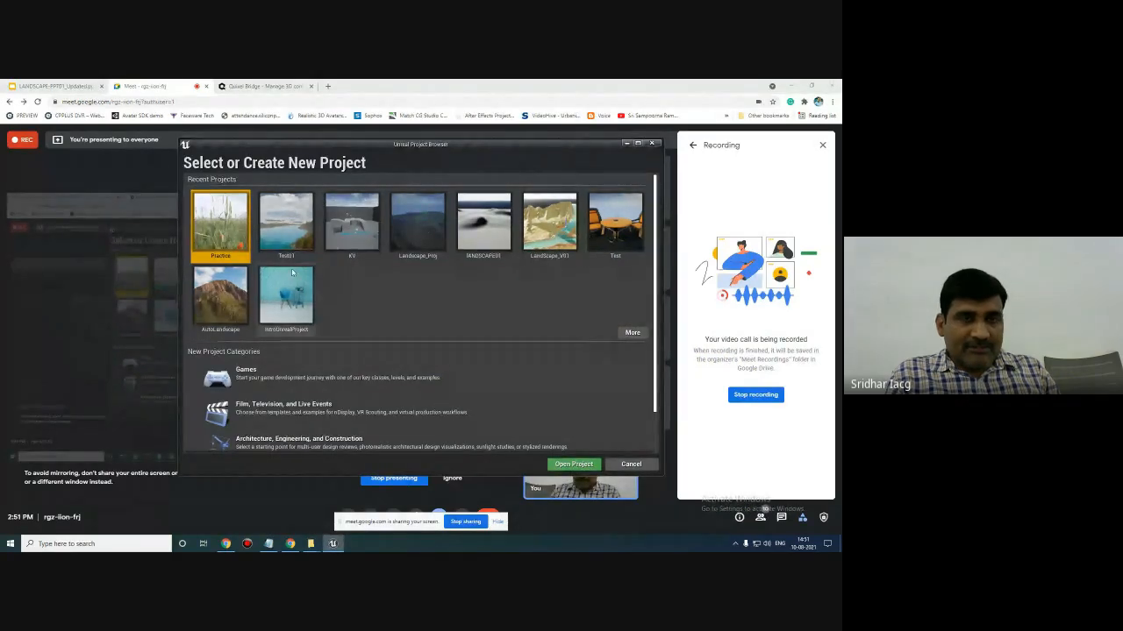
- Start a new project in the Games category with the Third Person template and continue to the project settings
left_click(269, 381)
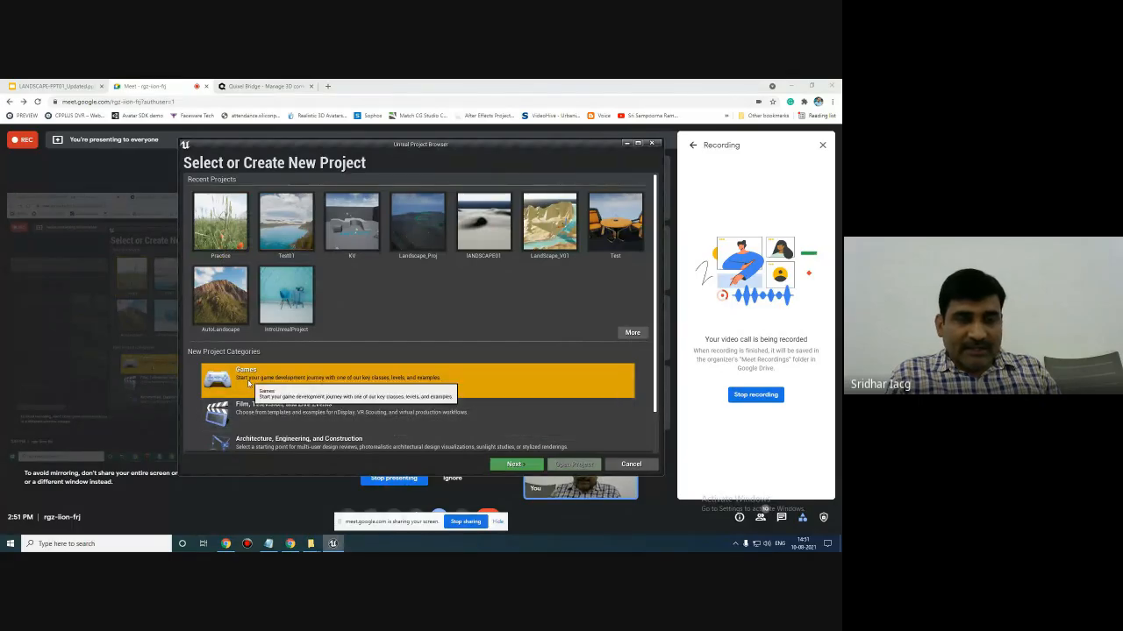
left_click(528, 466)
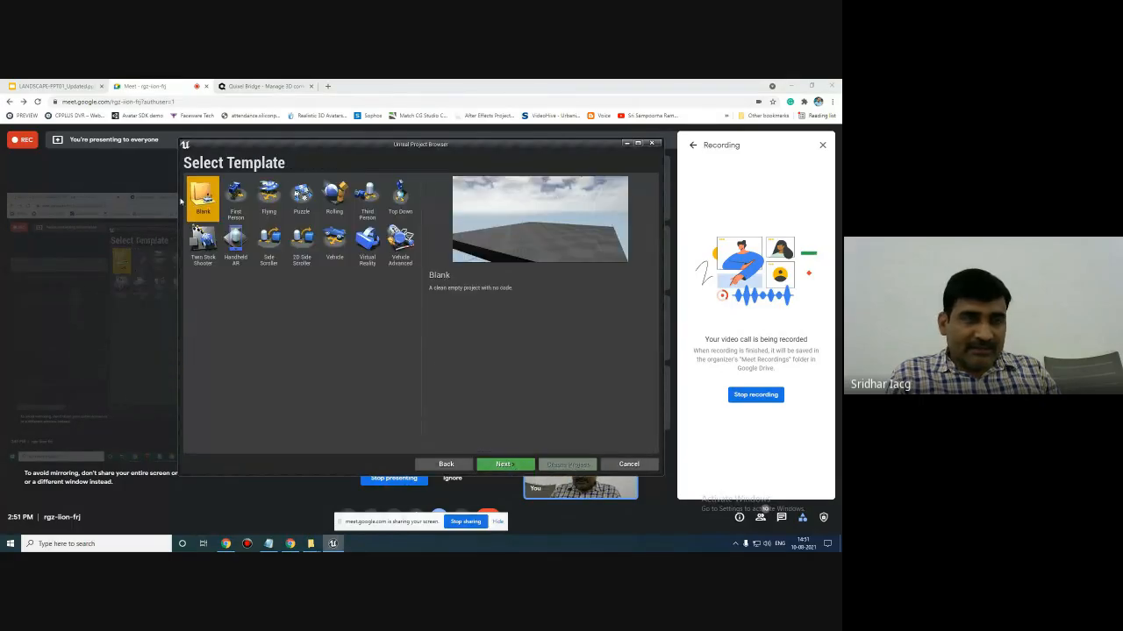
left_click(369, 202)
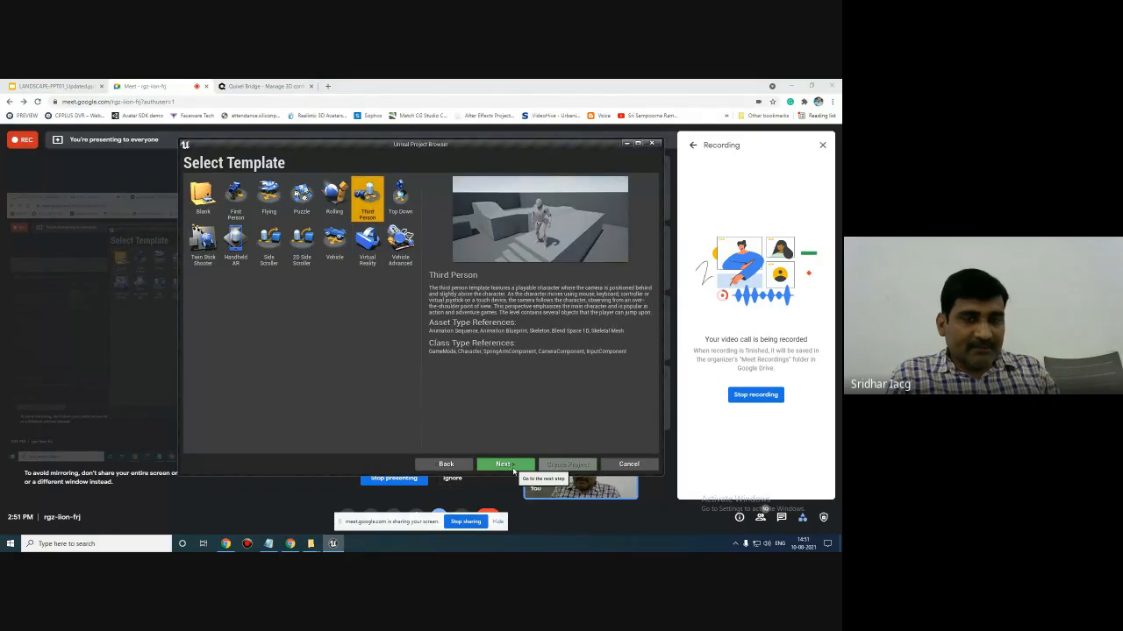
left_click(507, 466)
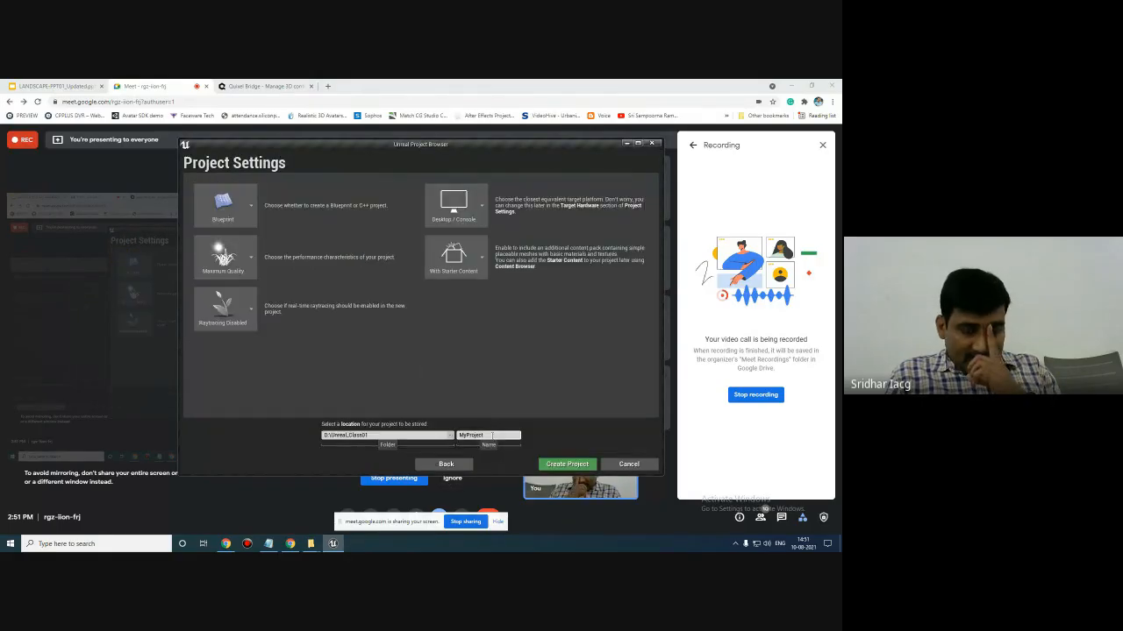
- Name the project Landscapes10_08 and create it in D:\Unreal_Class01
left_click(492, 436)
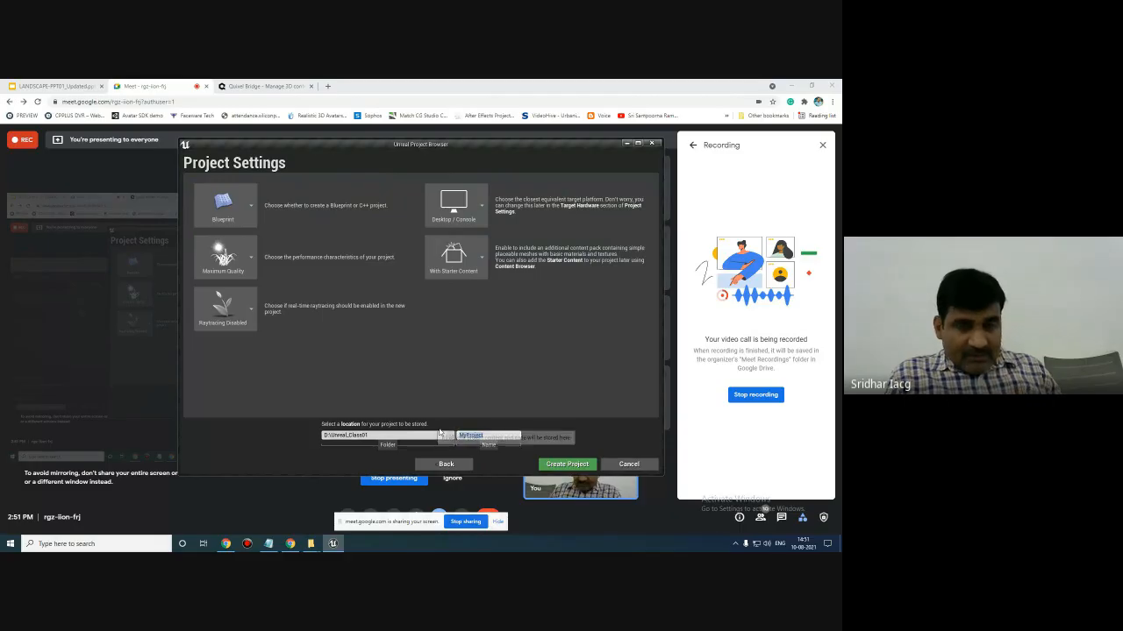
type("Landscapes")
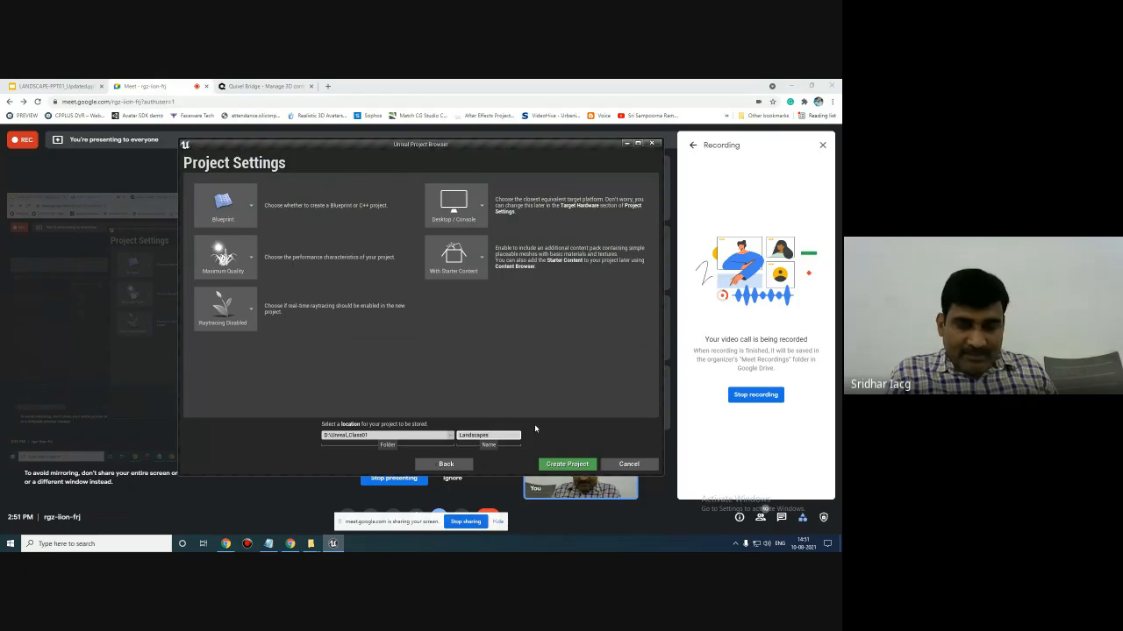
type("10_08")
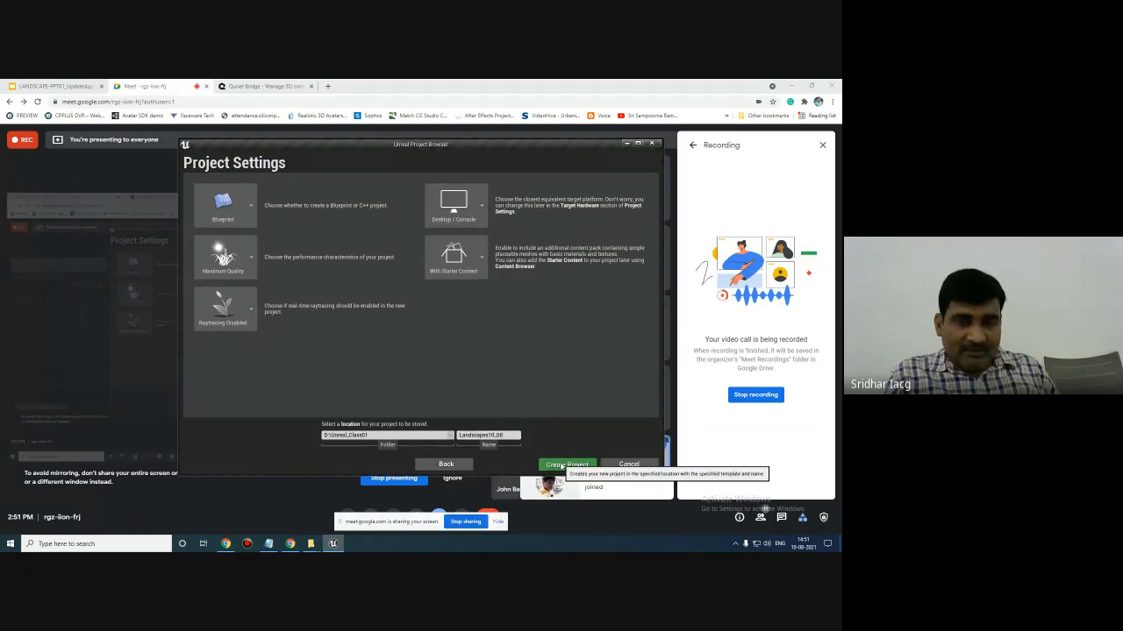
left_click(546, 461)
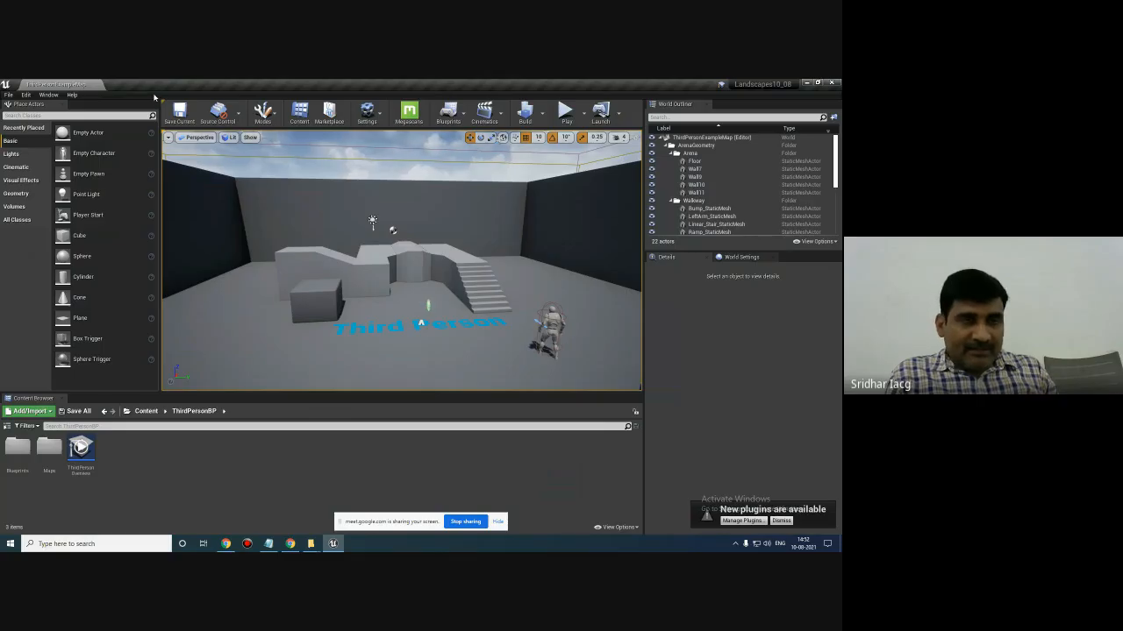
- Go up to the Content folder, find the Landmass plugin by searching "land", and enable it despite its beta status
left_click(146, 412)
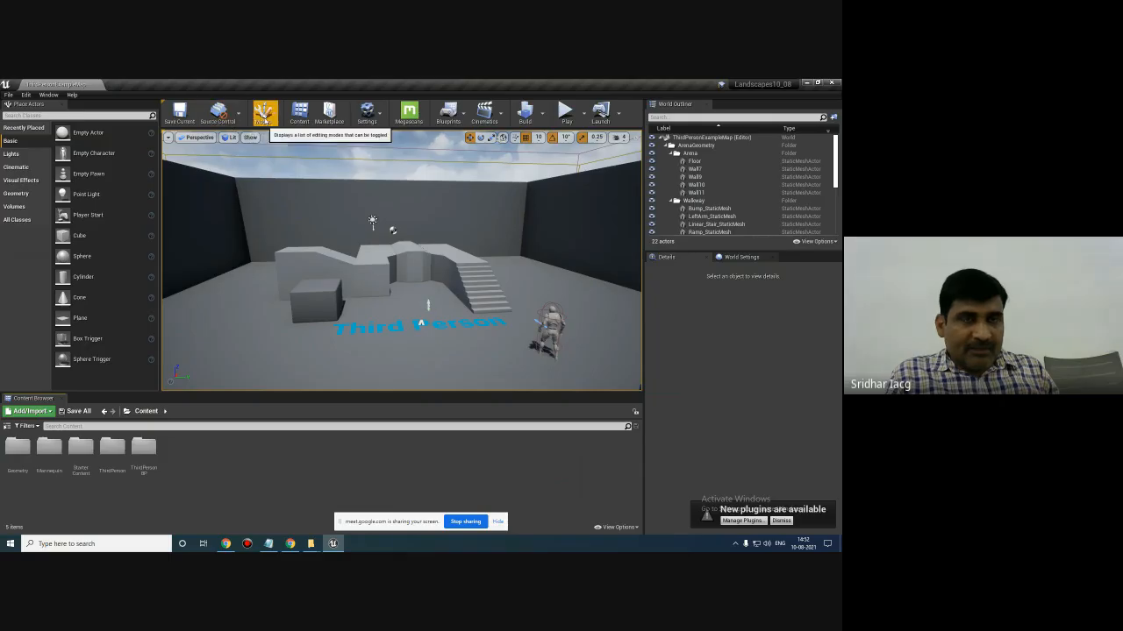
left_click(368, 114)
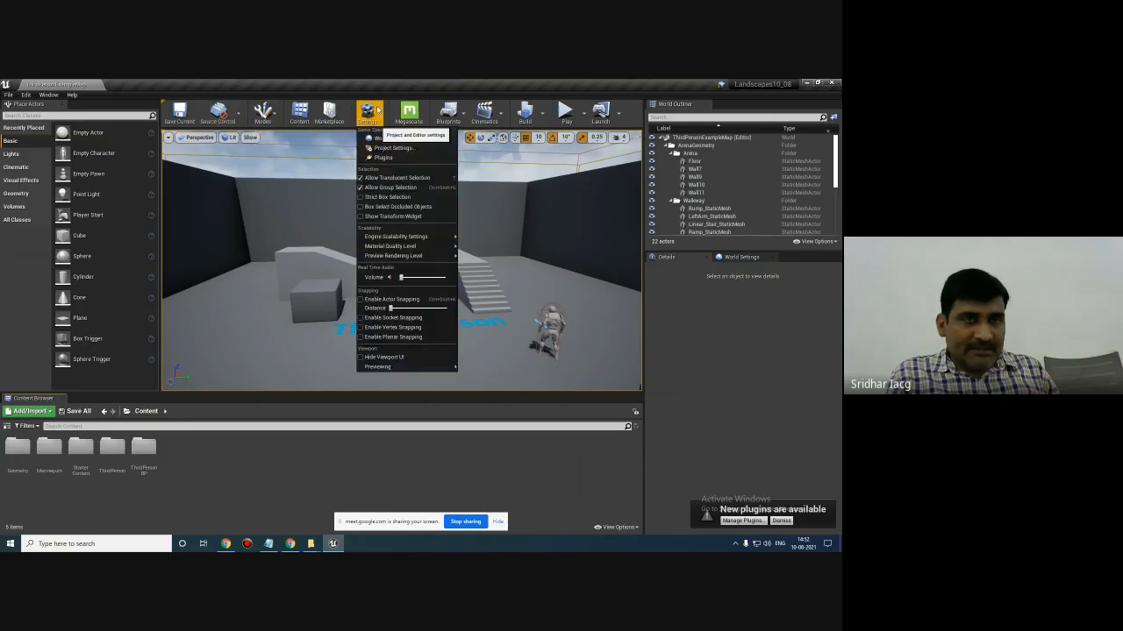
left_click(395, 158)
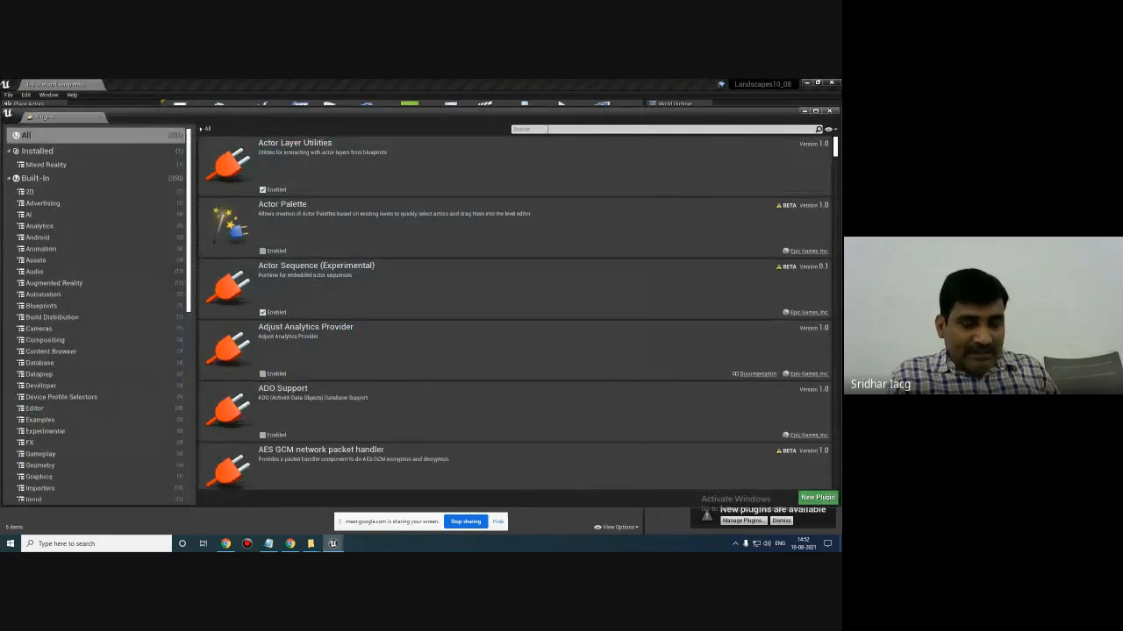
type("land")
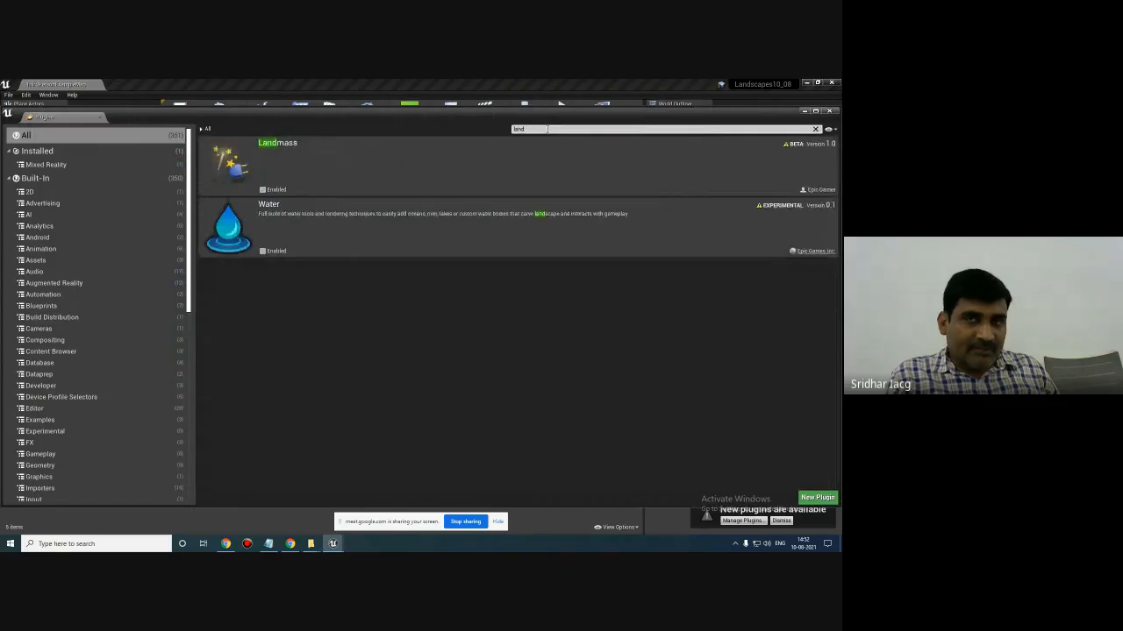
left_click(262, 189)
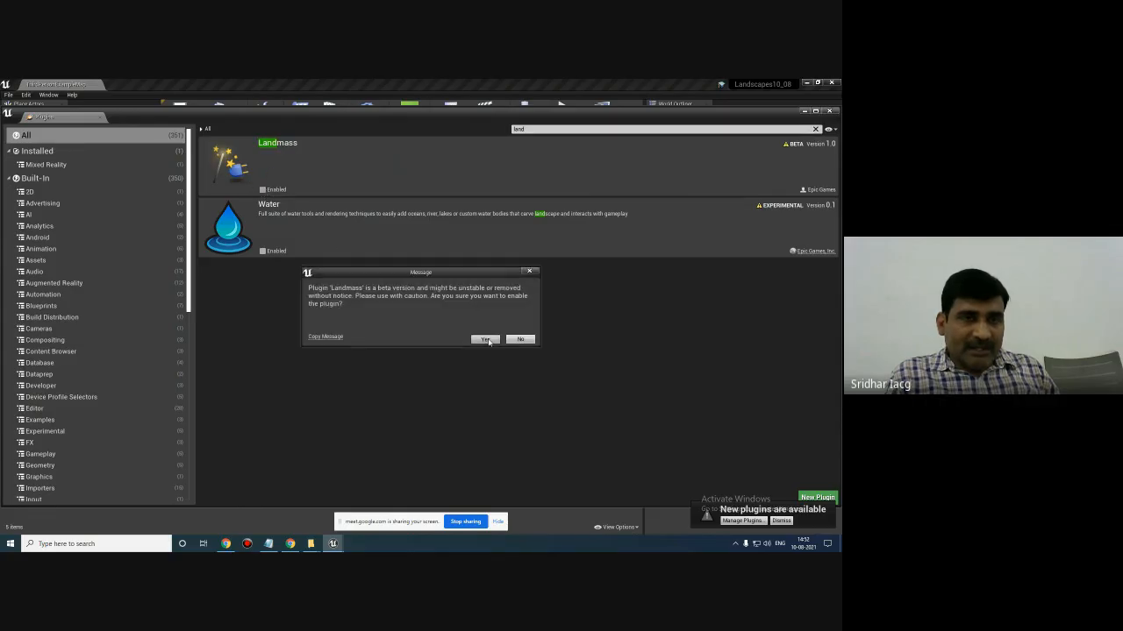
left_click(484, 338)
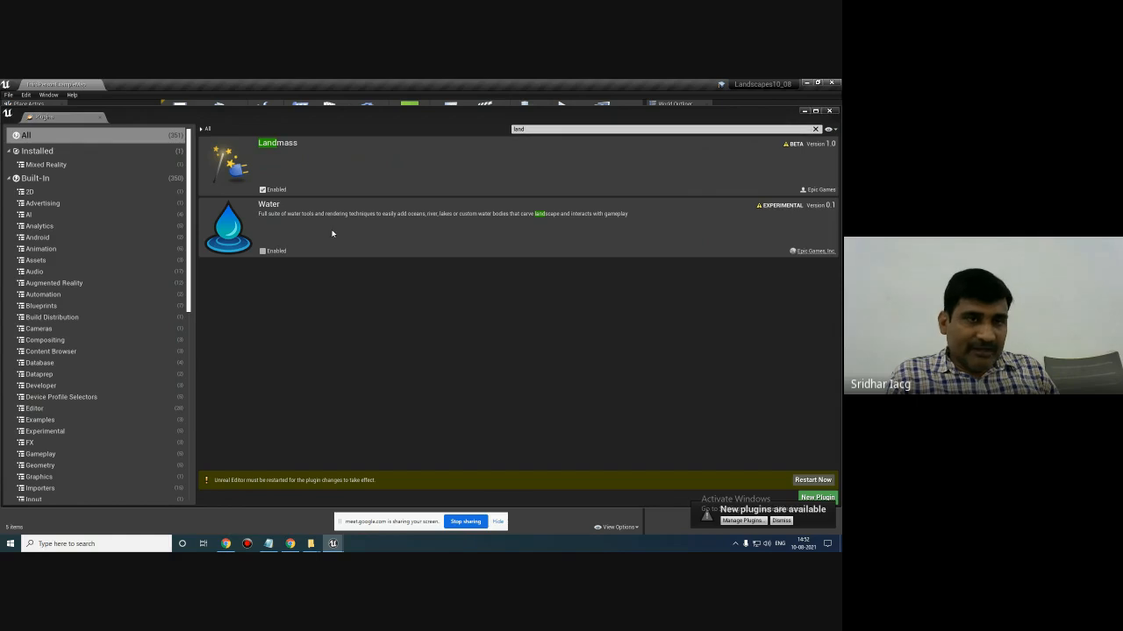
- Enable the Water plugin and restart the editor, rechecking both plugins with a "land" search before closing the plugin window
left_click(262, 250)
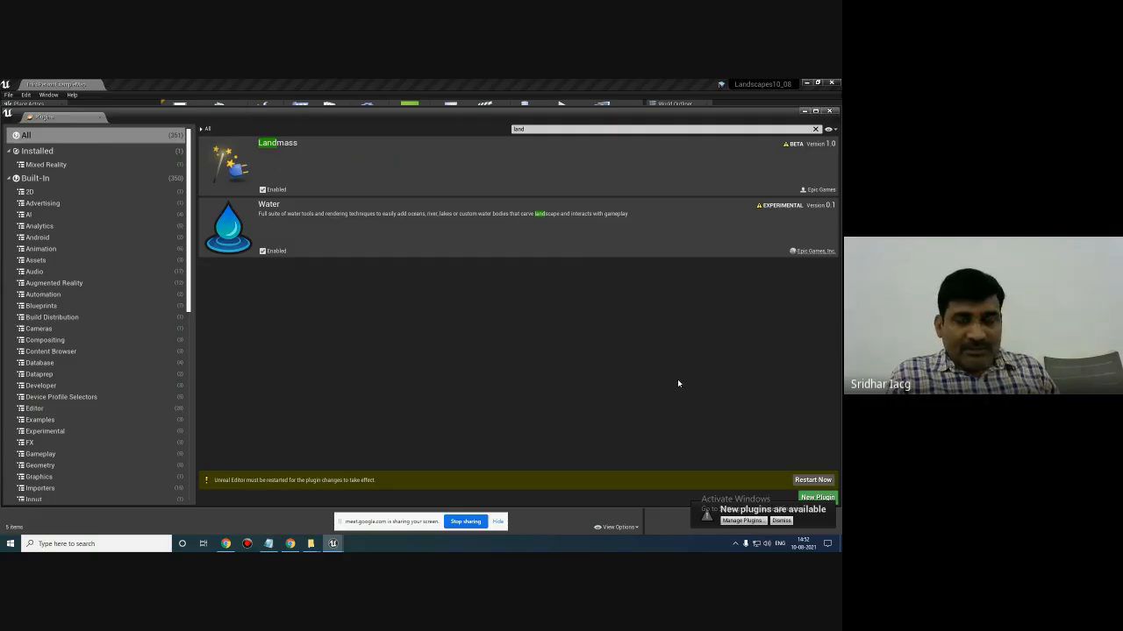
left_click(814, 481)
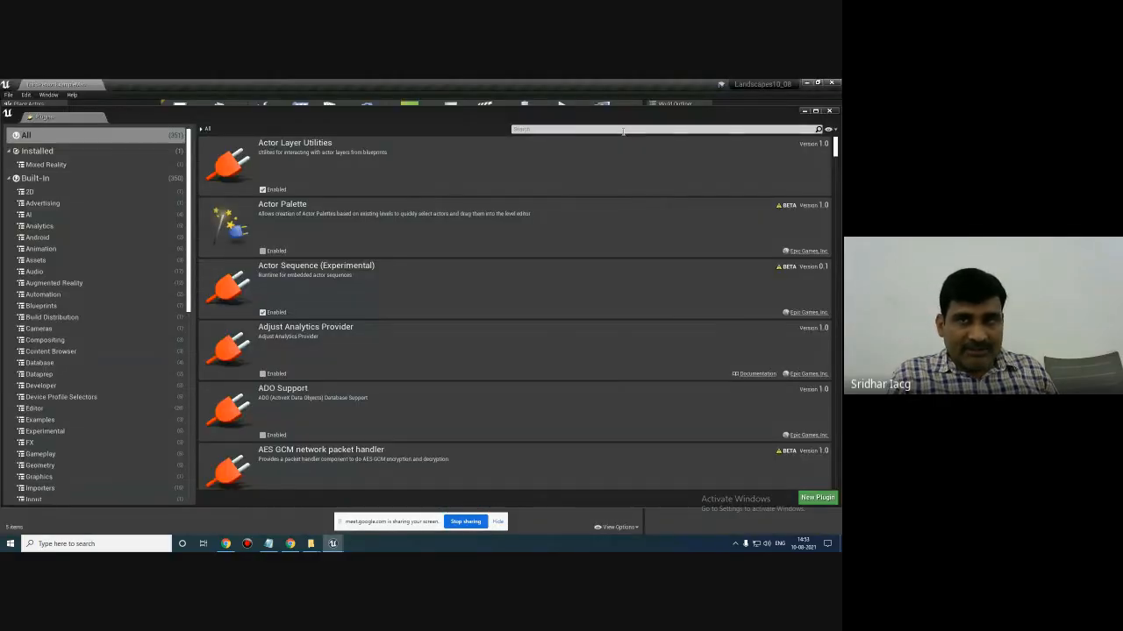
type("land")
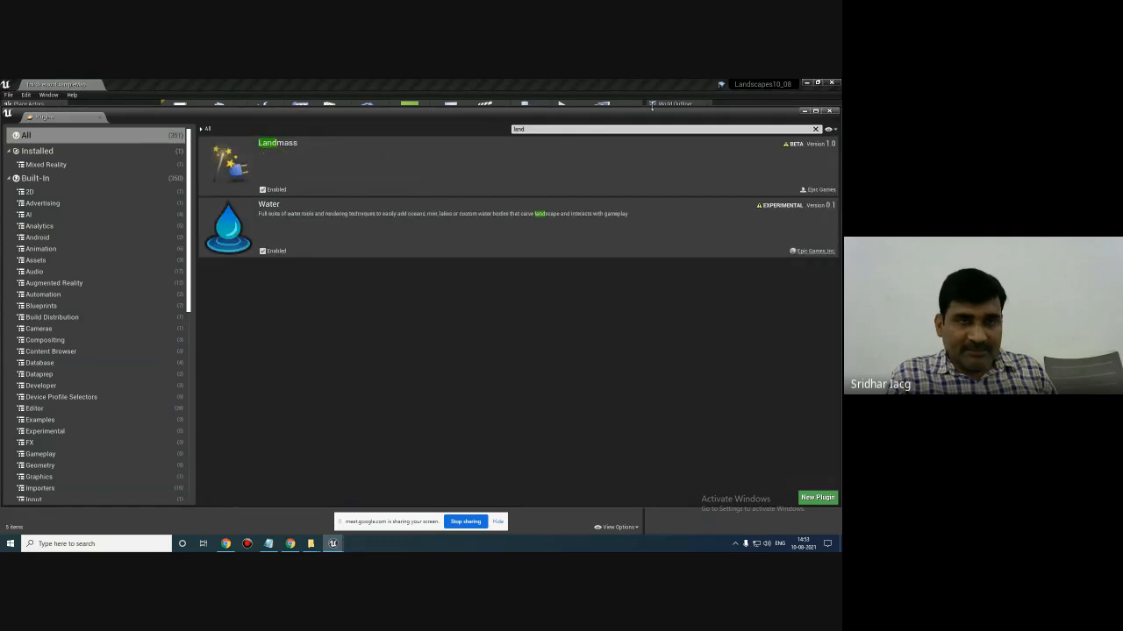
left_click(829, 111)
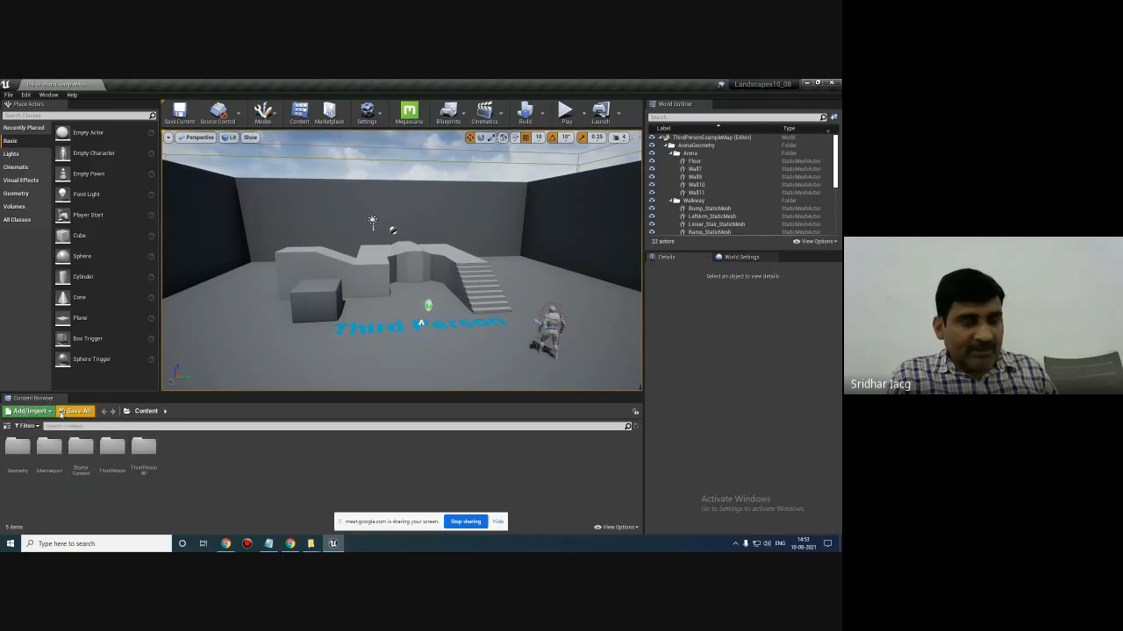
- Show the ThirdPersonBP folder in File Explorer and go up to the Landscapes10_08 project's Content folder
right_click(147, 449)
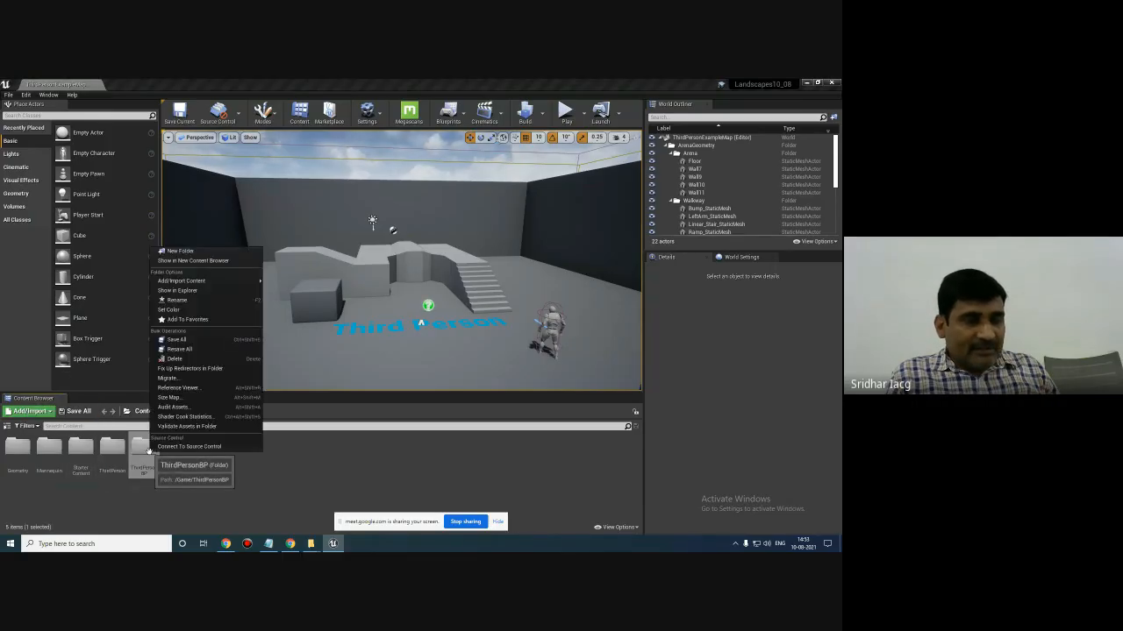
mouse_move(195, 282)
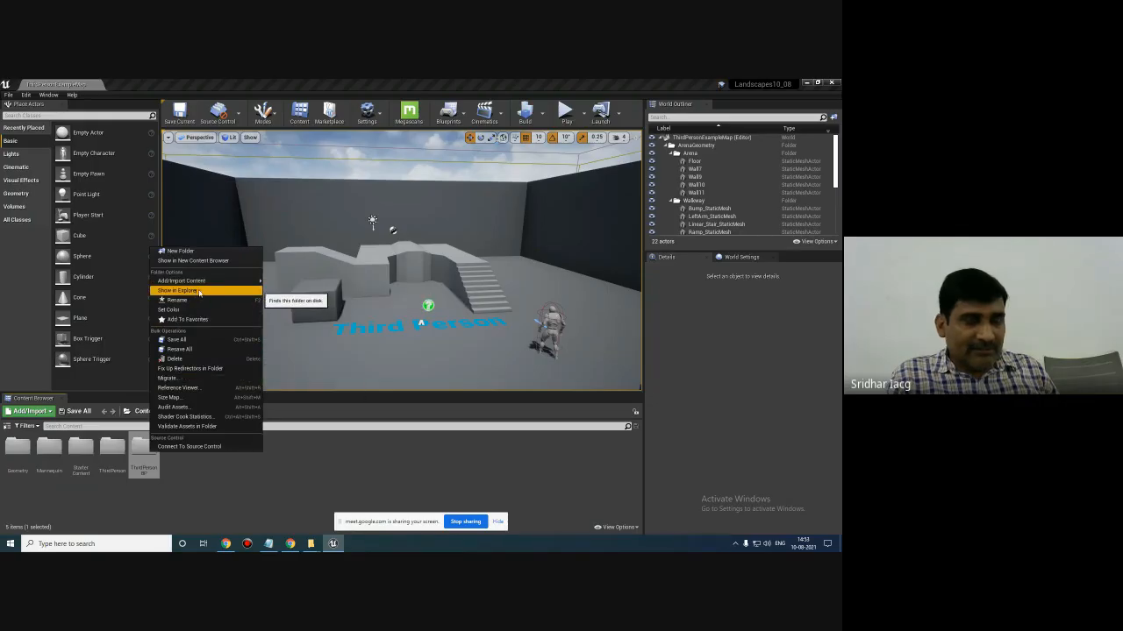
left_click(180, 506)
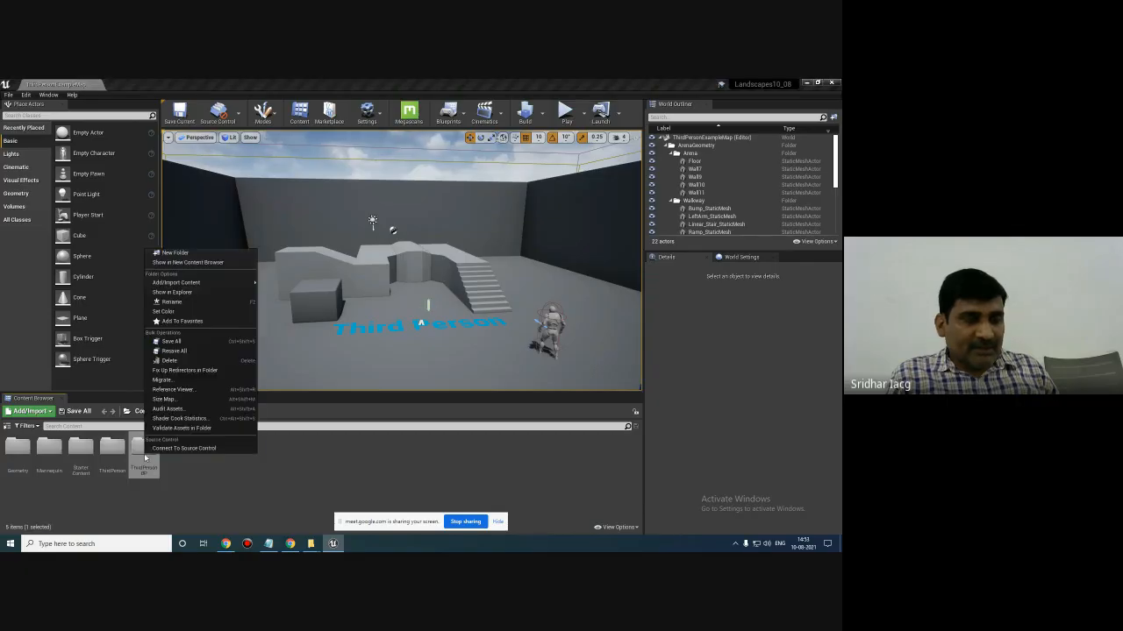
left_click(187, 292)
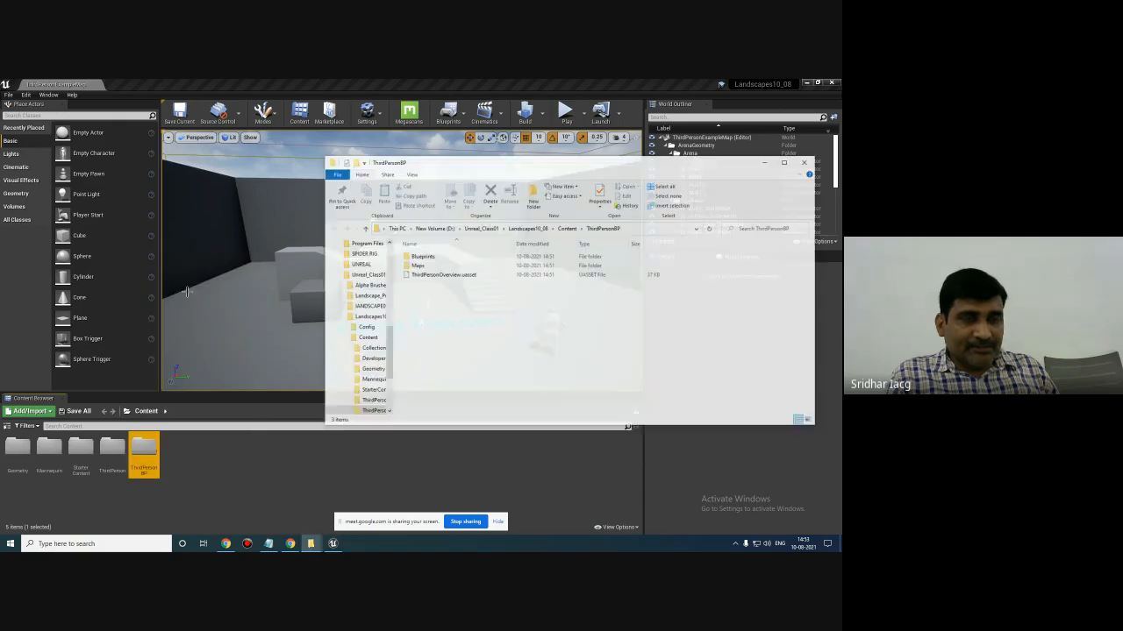
left_click_drag(512, 166, 509, 158)
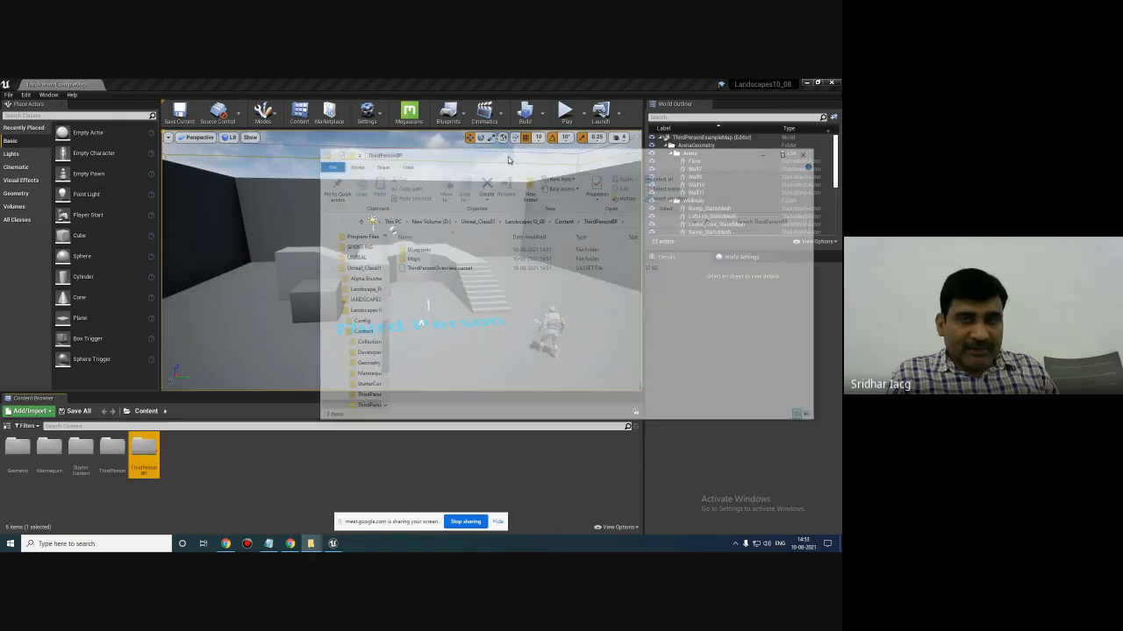
left_click(564, 221)
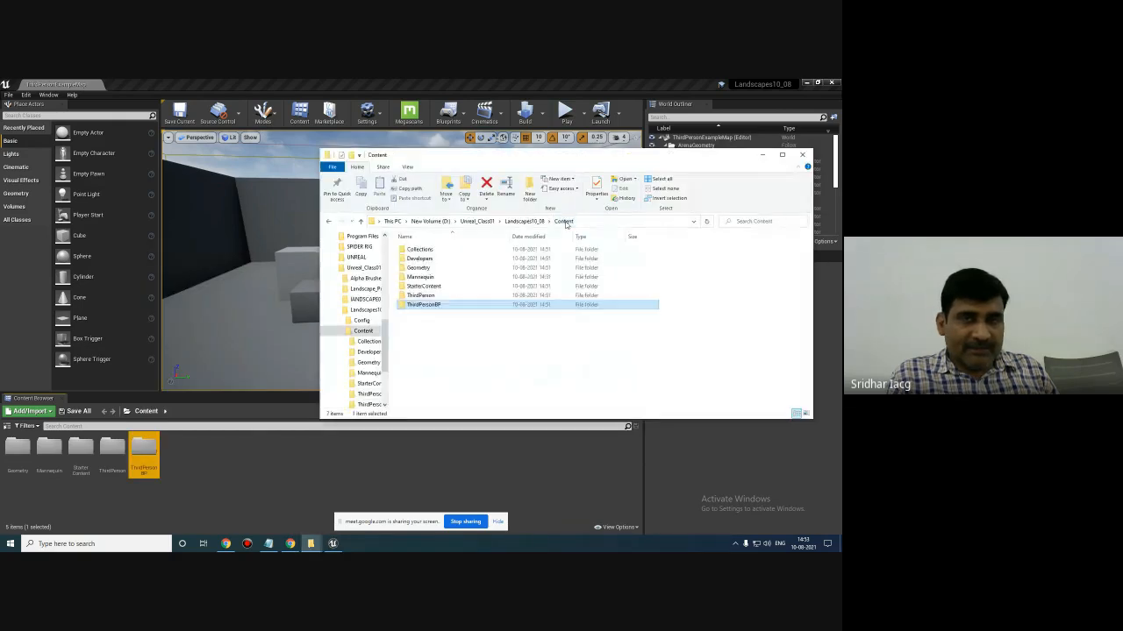
left_click_drag(610, 156, 606, 150)
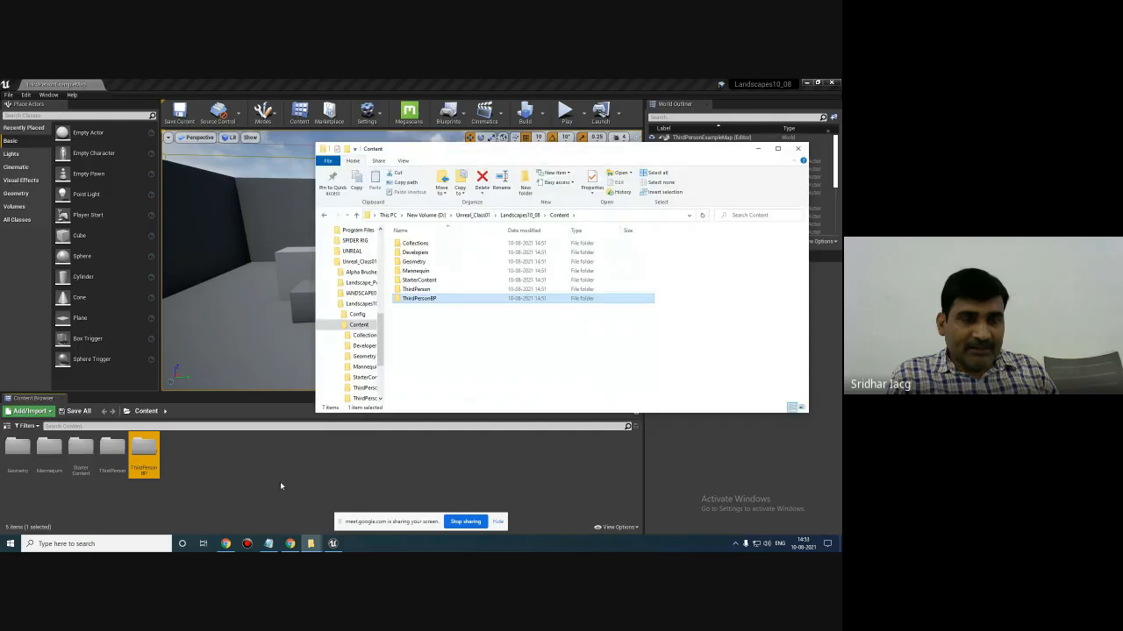
- Copy all four folders from the Landscape Assets folder into the Landscapes10_08 project's Content folder and return to the Unreal editor
left_click(312, 544)
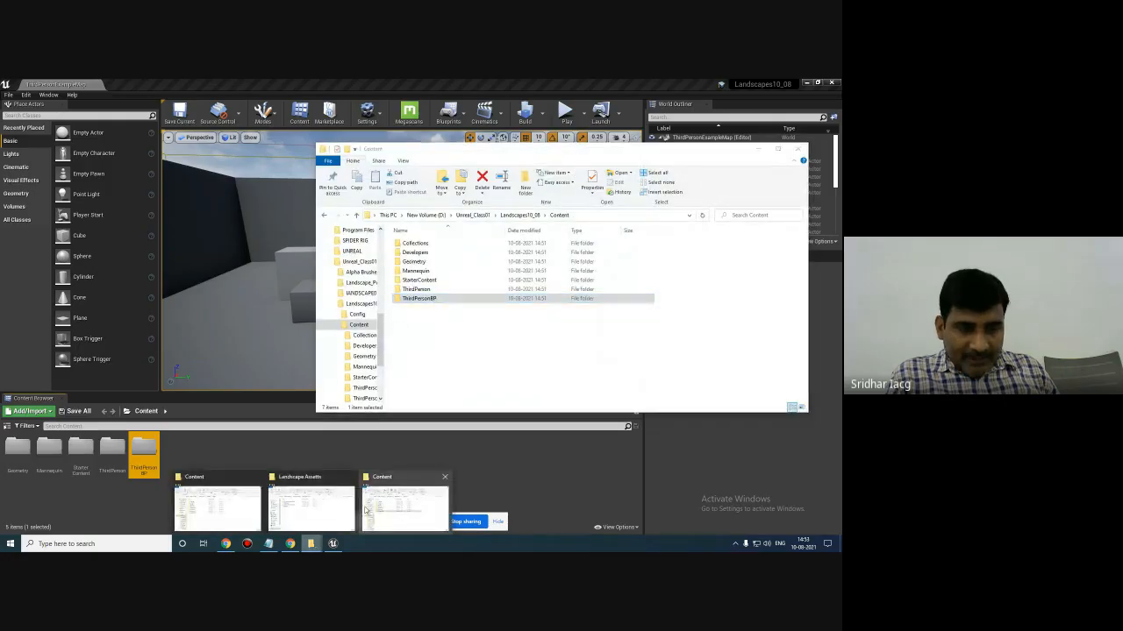
left_click(327, 508)
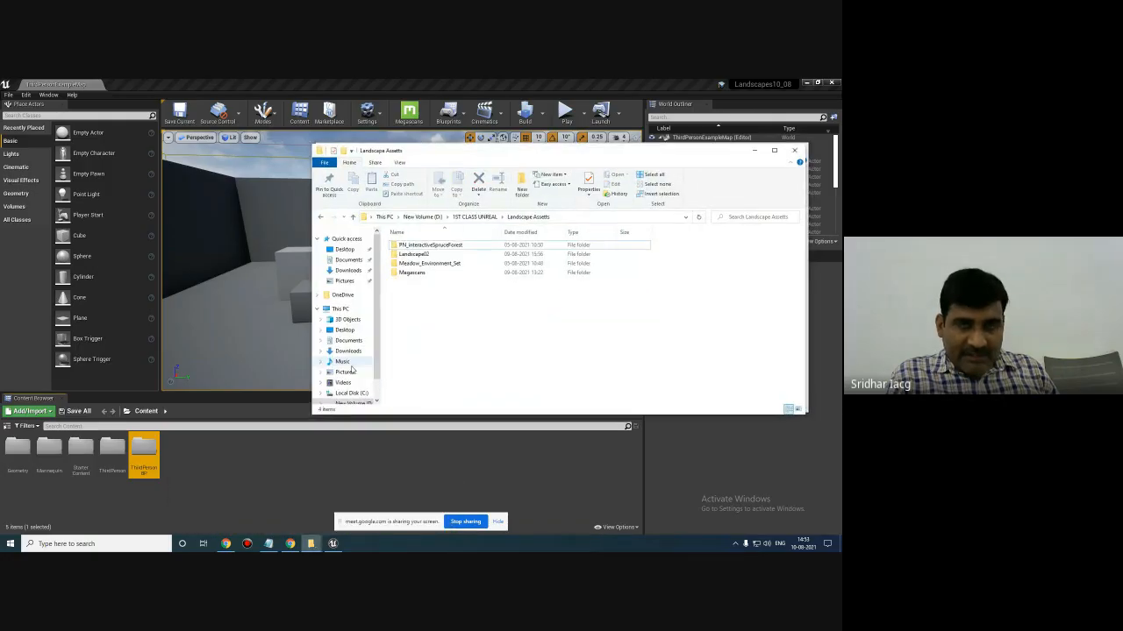
left_click_drag(438, 357, 400, 294)
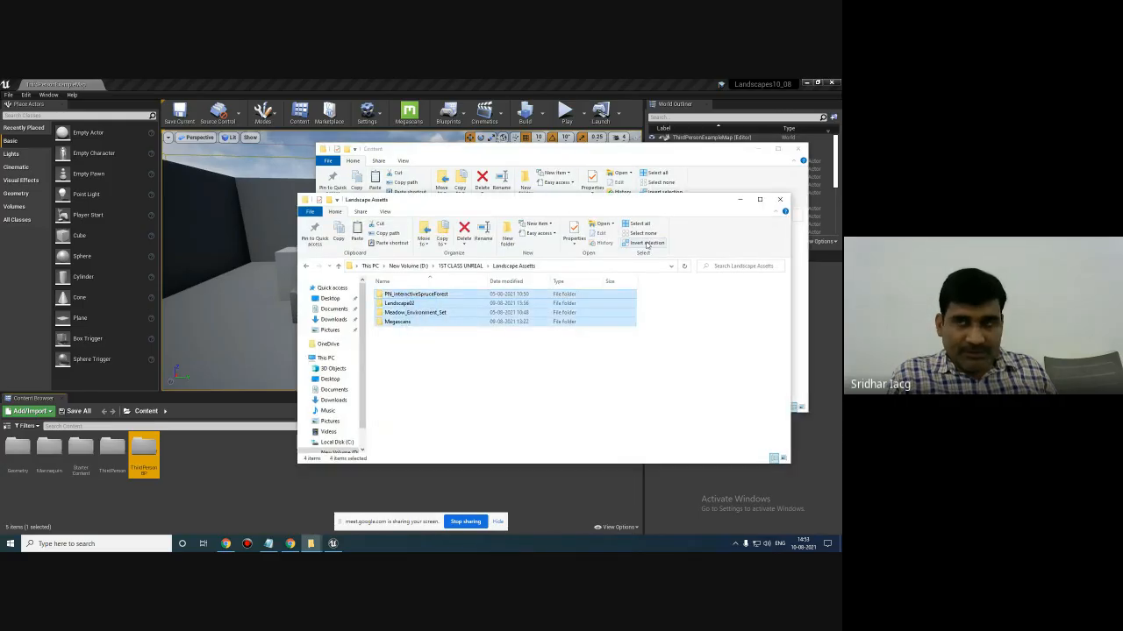
left_click(740, 200)
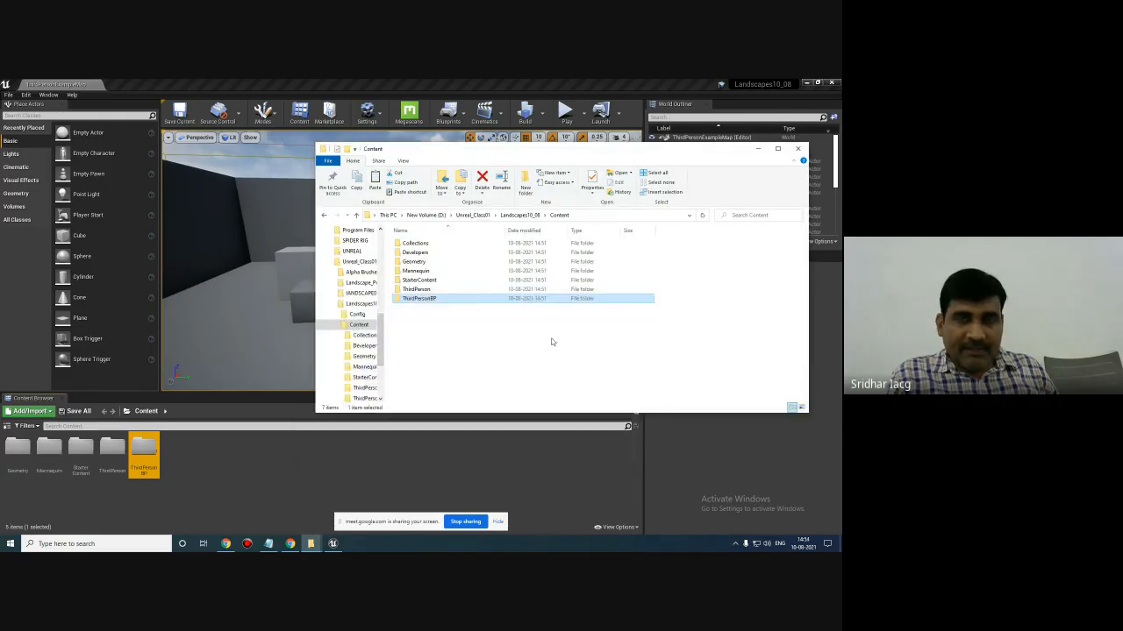
left_click_drag(619, 155, 528, 190)
left_click(468, 409)
key("ctrl+v")
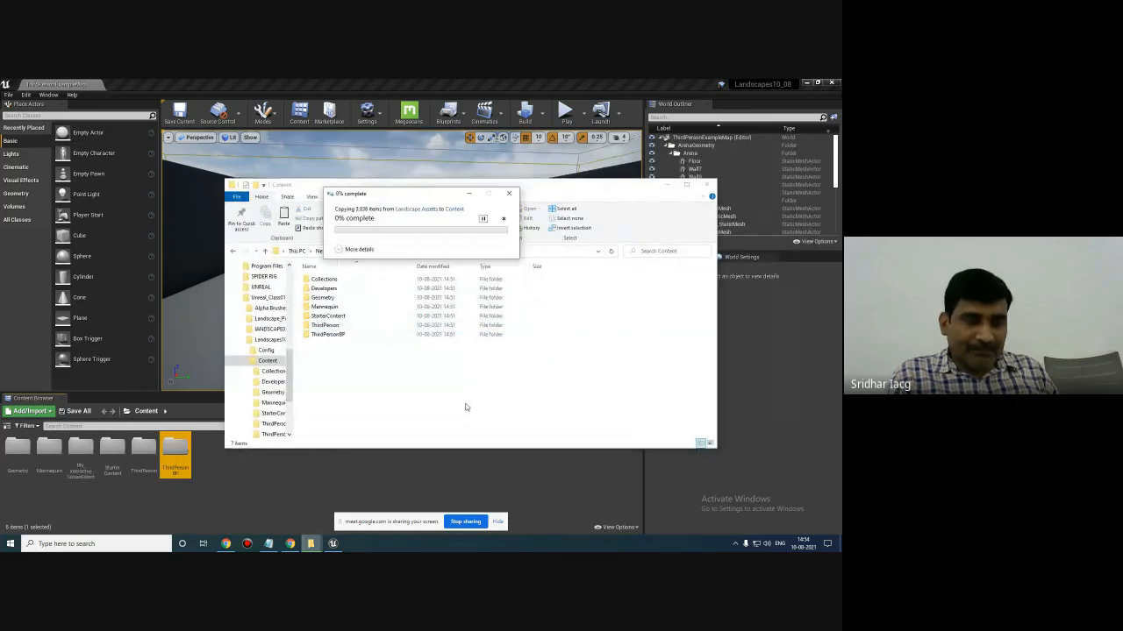
left_click_drag(429, 197, 441, 187)
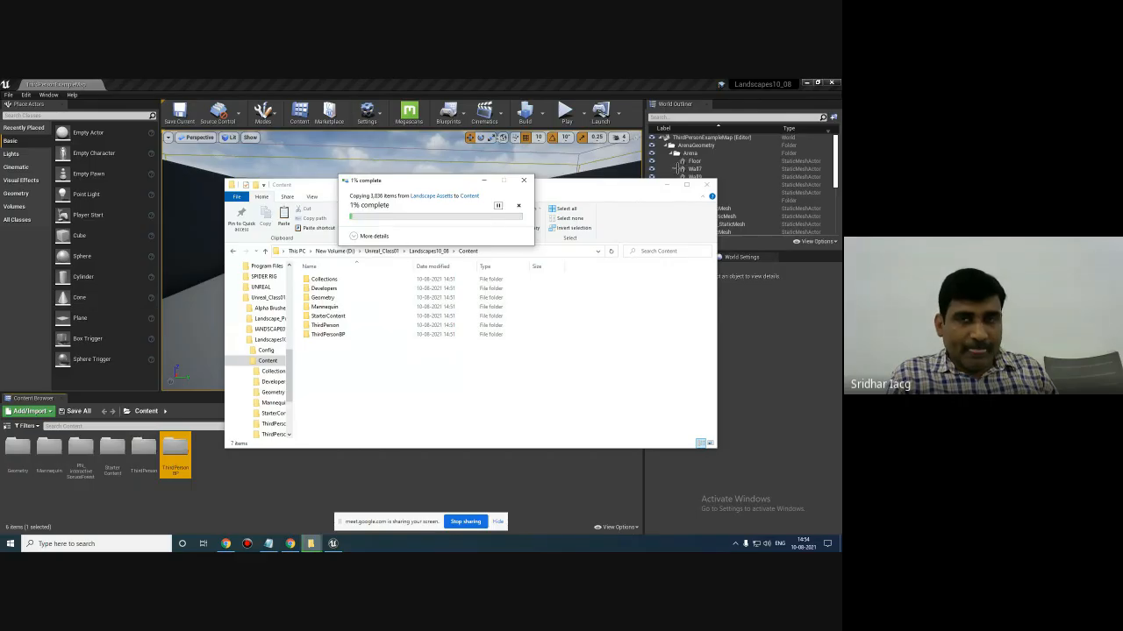
left_click(709, 188)
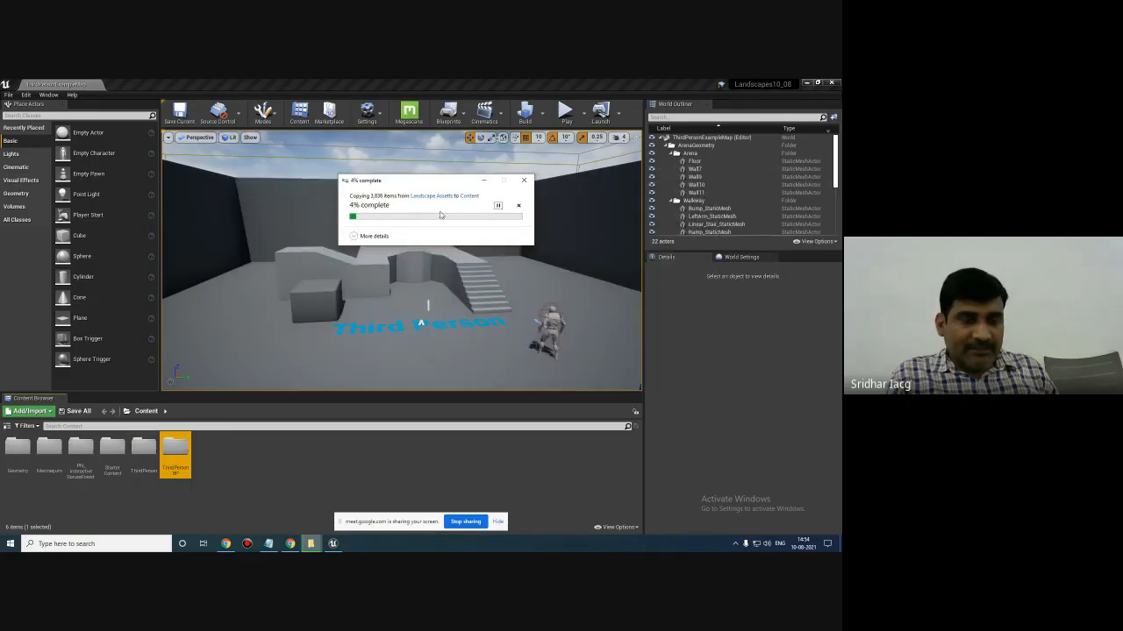
left_click(485, 183)
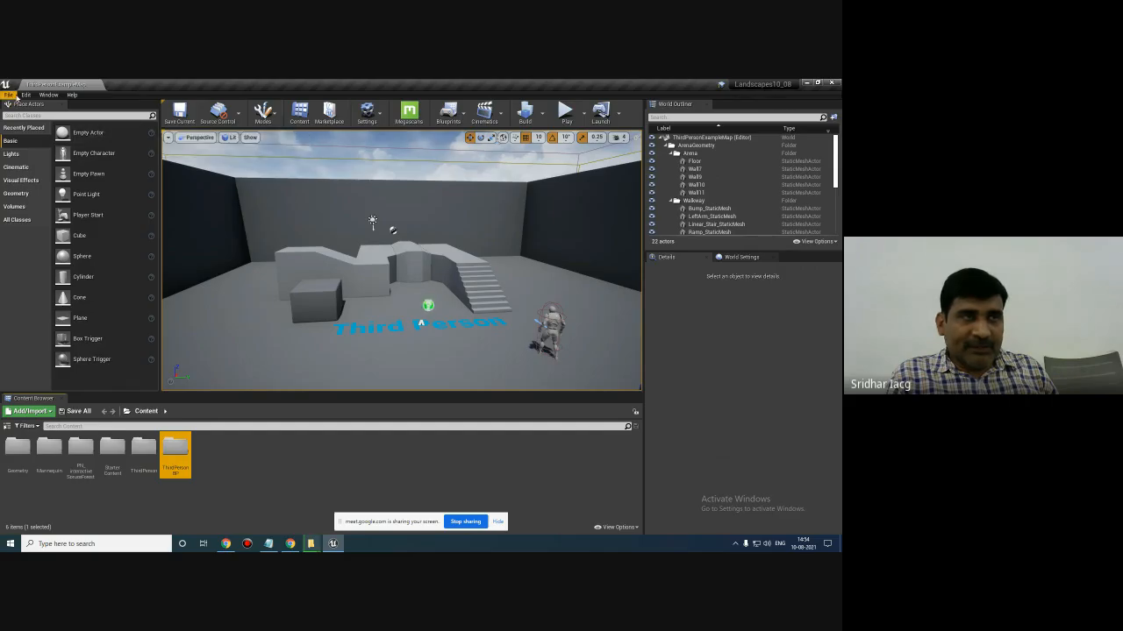
- Create a new level from the Empty Level template
left_click(10, 95)
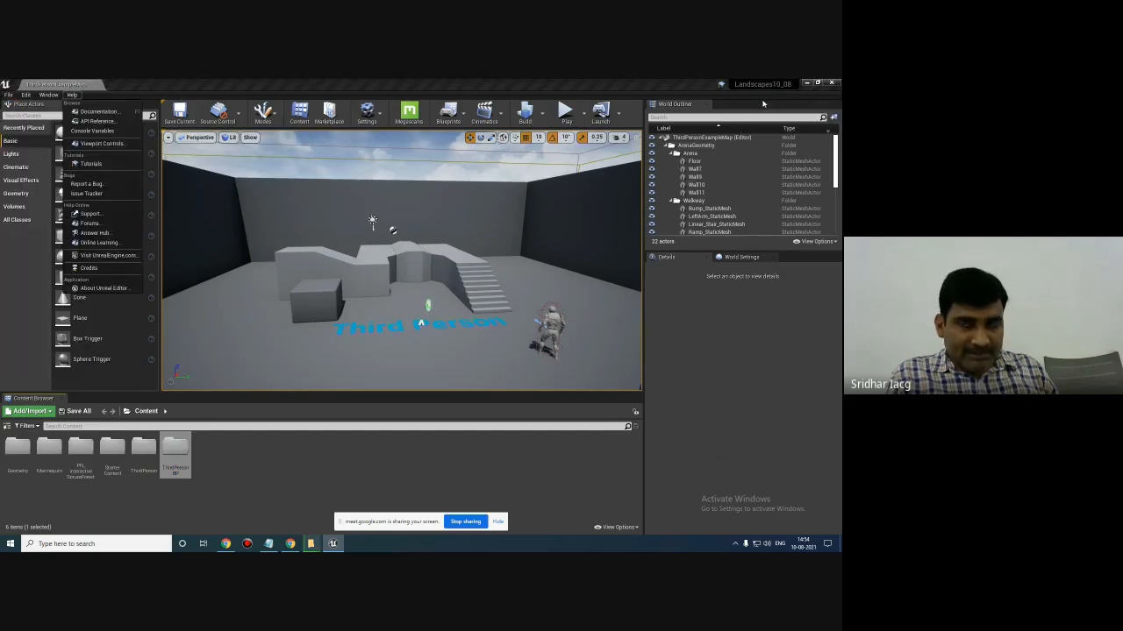
left_click(10, 95)
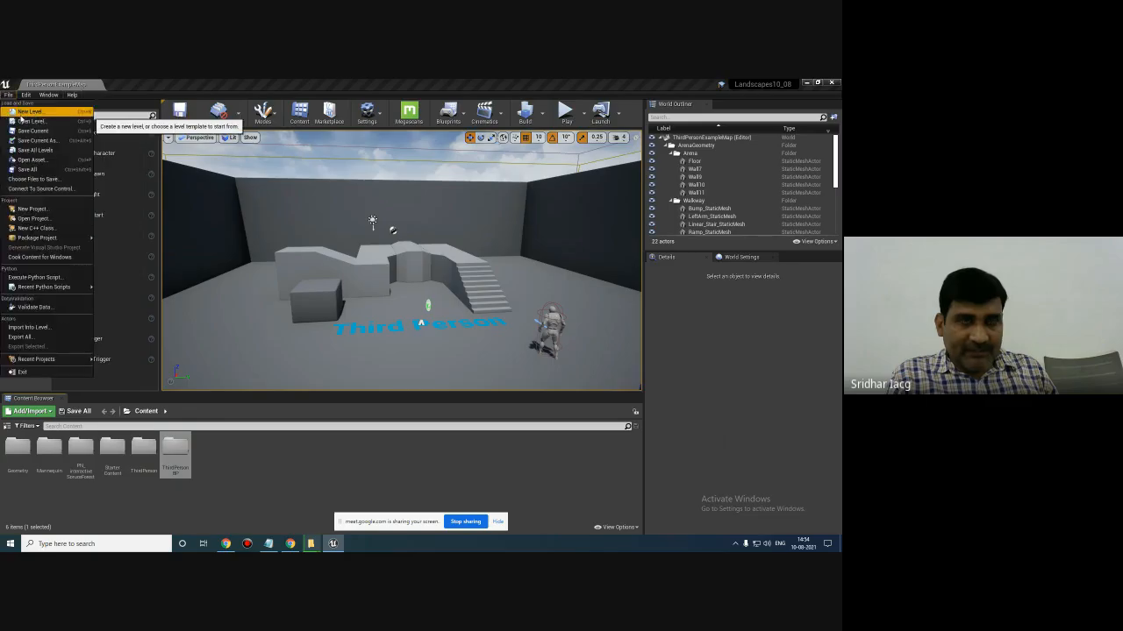
left_click(26, 111)
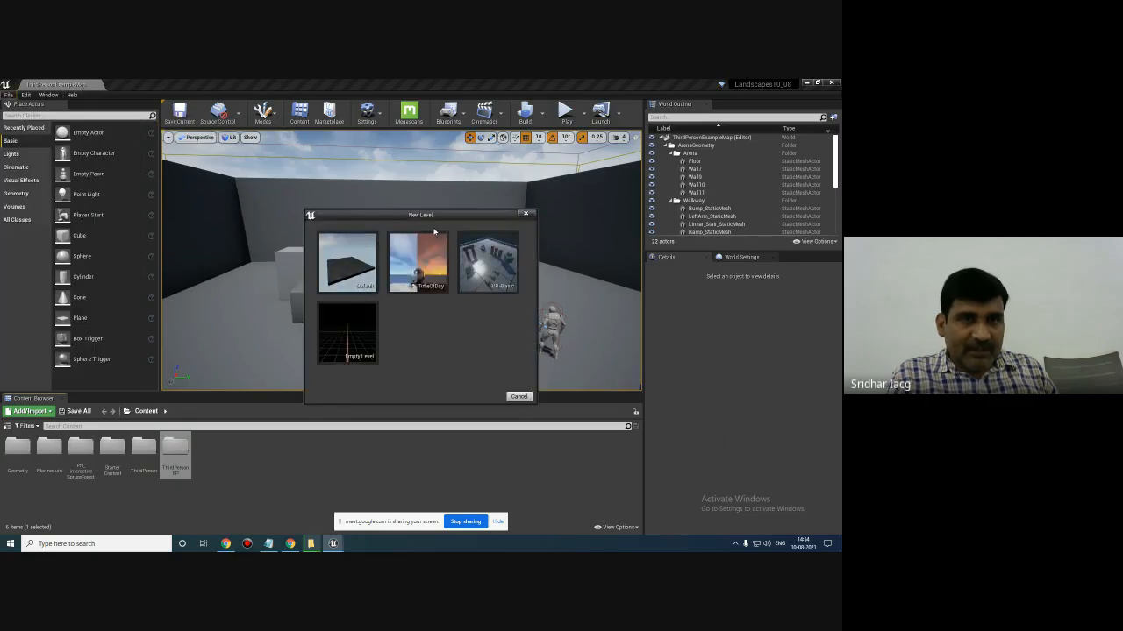
left_click_drag(444, 217, 445, 207)
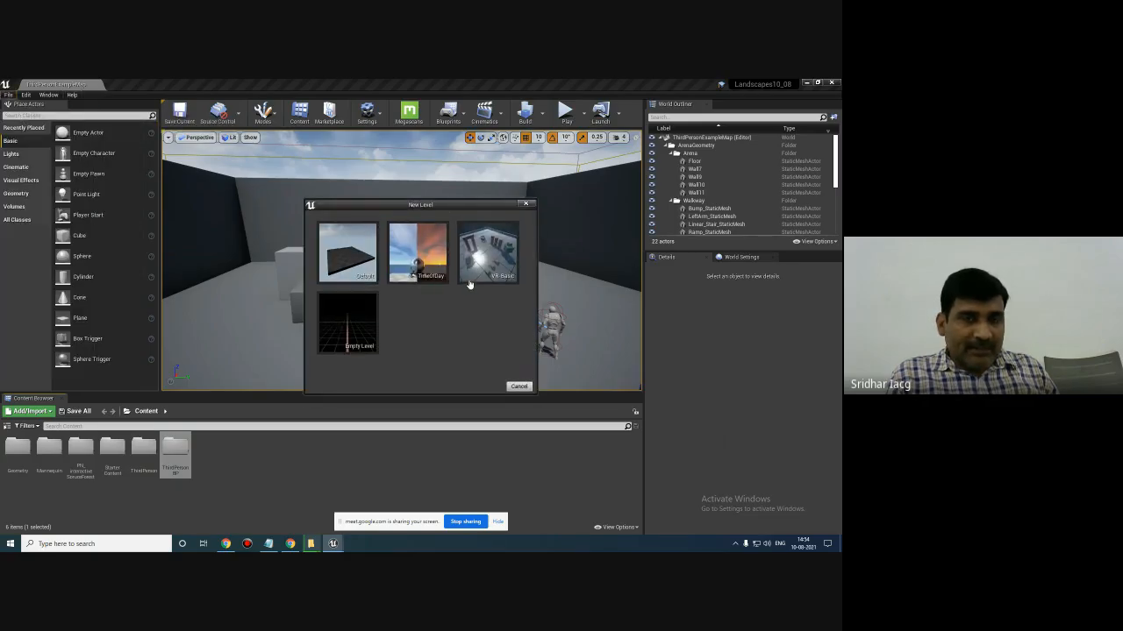
left_click(347, 331)
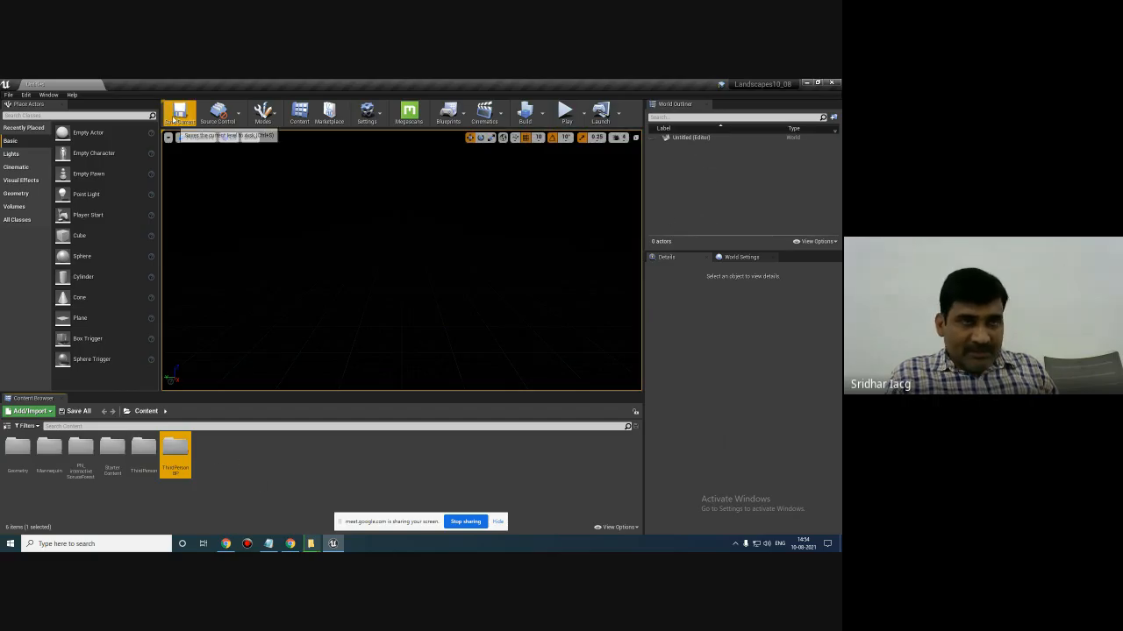
- Switch to Landscape mode and enable edit layers for the new landscape
left_click(266, 116)
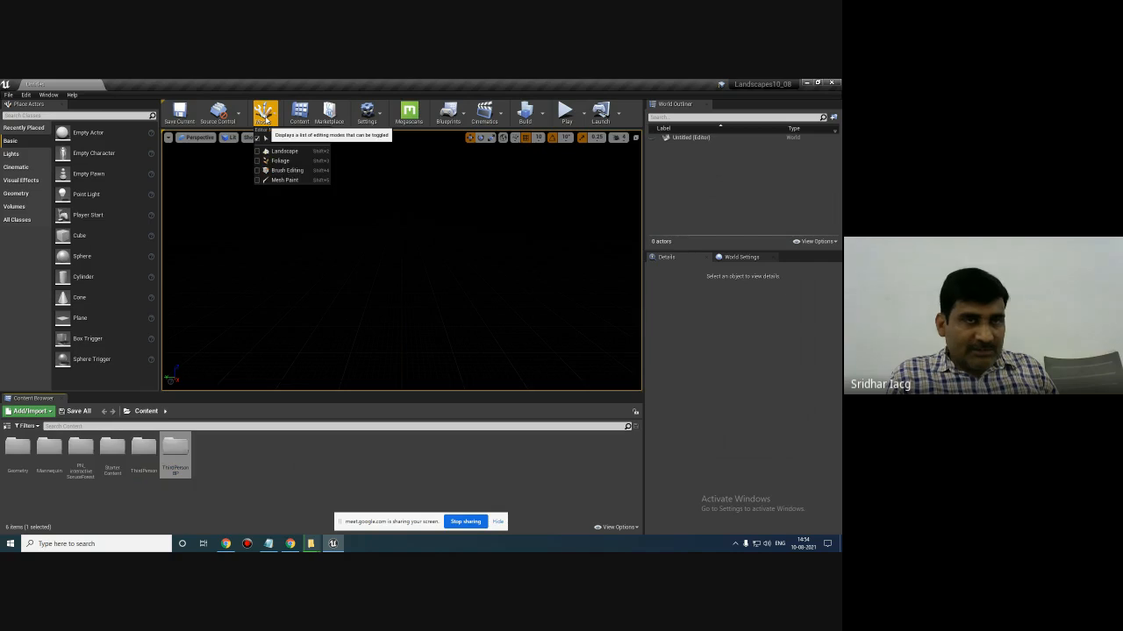
left_click(285, 152)
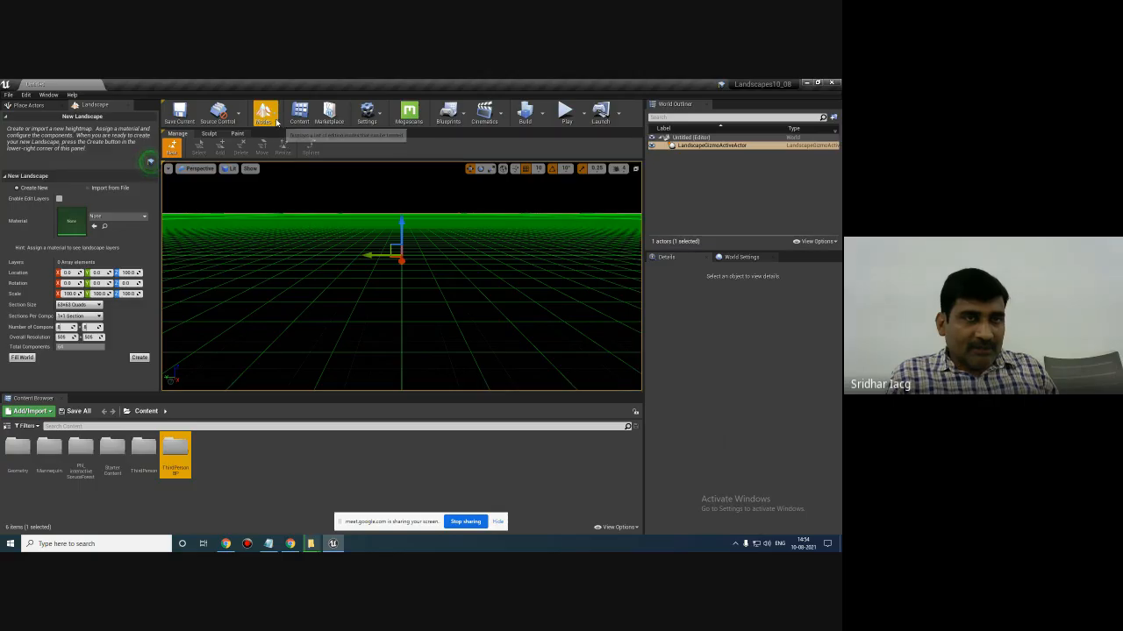
left_click(275, 122)
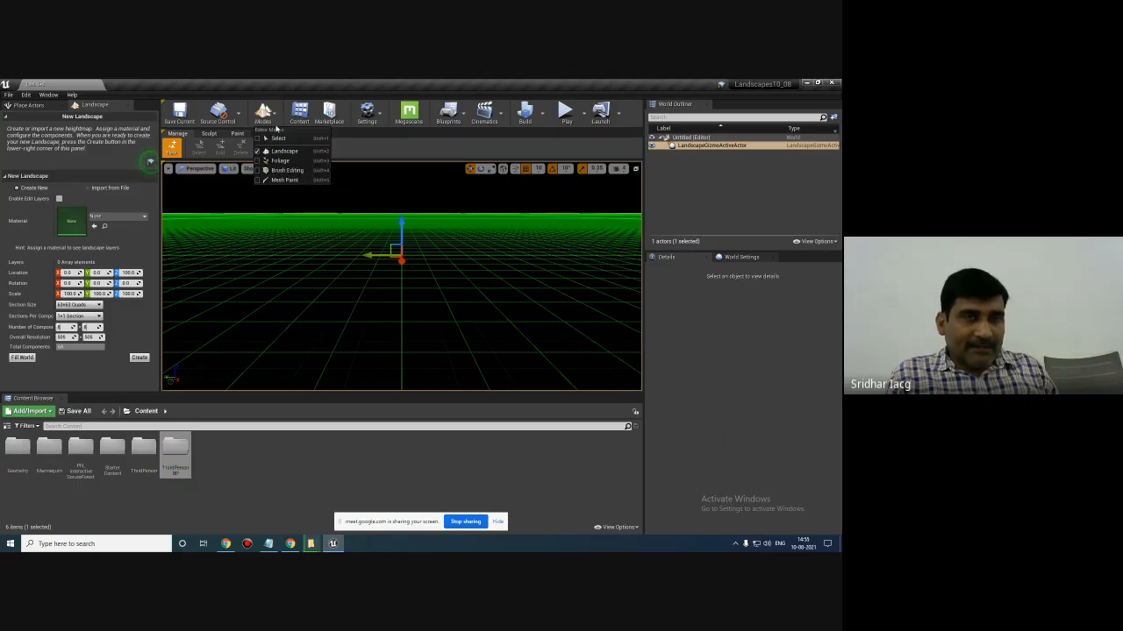
left_click(263, 112)
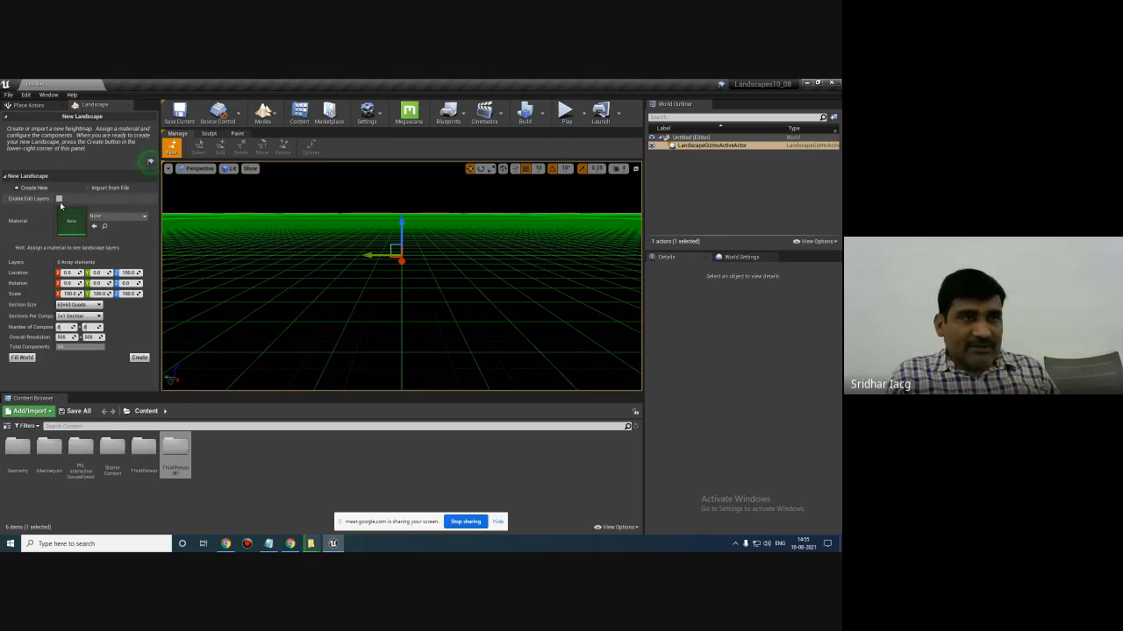
left_click(58, 200)
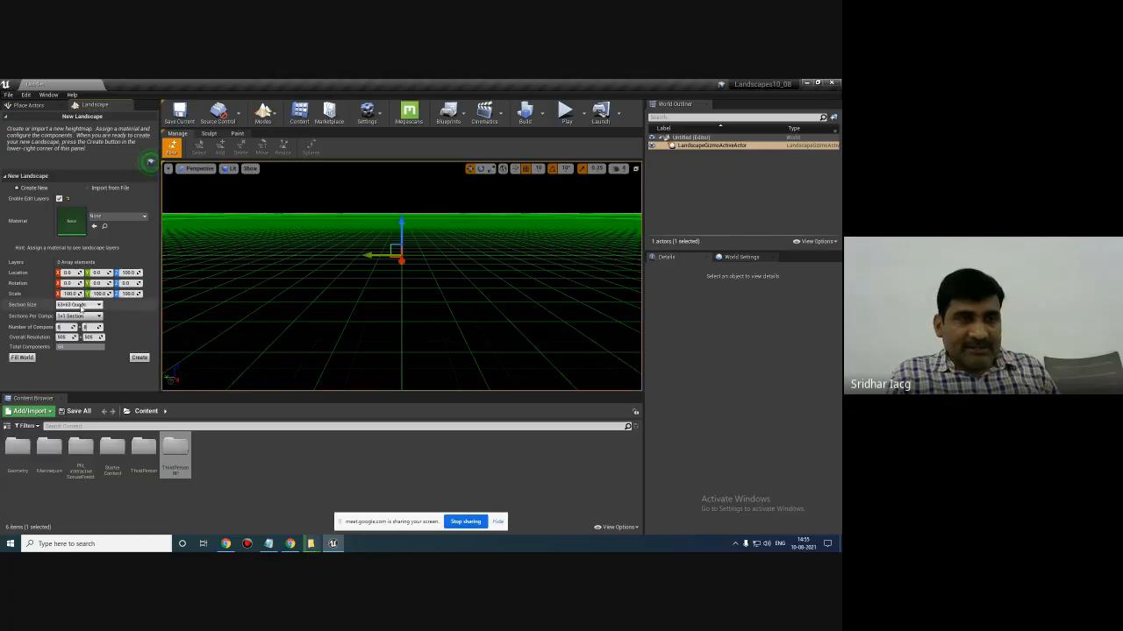
- Set the new landscape's section size to 7x7 Quads
left_click_drag(394, 301, 419, 305, "alt")
scroll(527, 304, "down", 8)
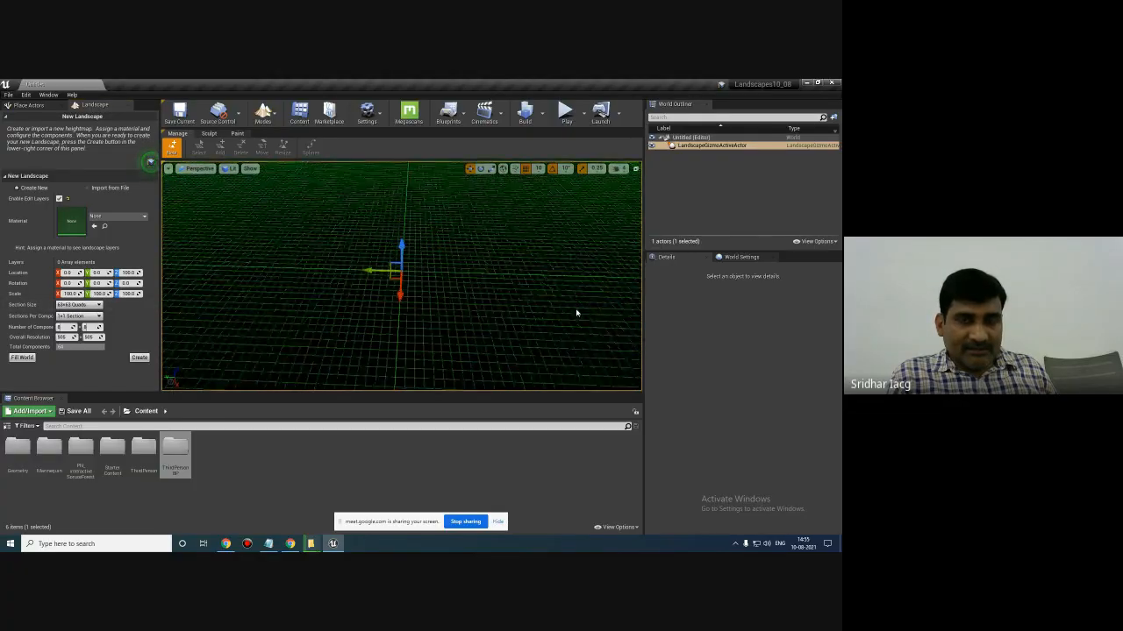
scroll(576, 303, "down", 4)
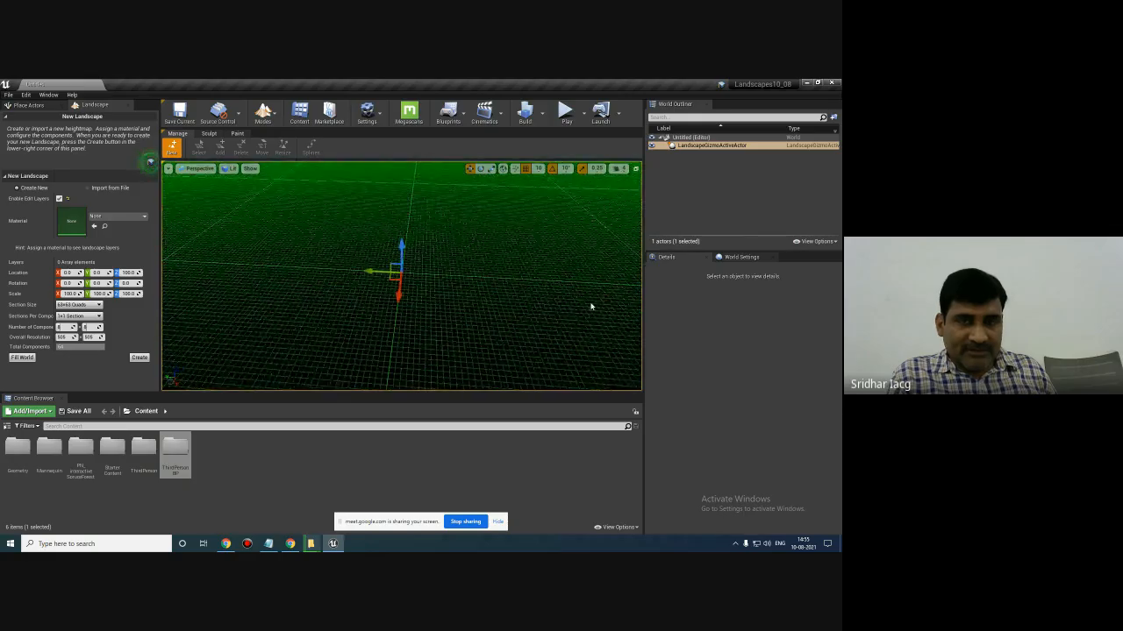
left_click(427, 195)
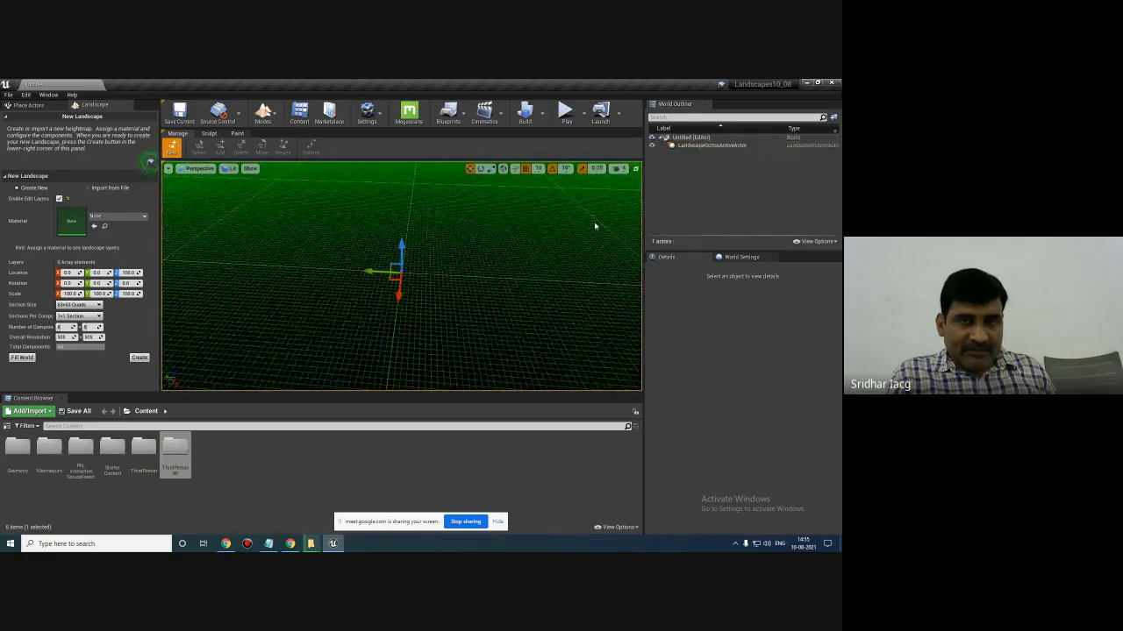
scroll(504, 260, "down", 3)
right_click_drag(503, 261, 478, 242)
left_click(79, 304)
left_click(74, 314)
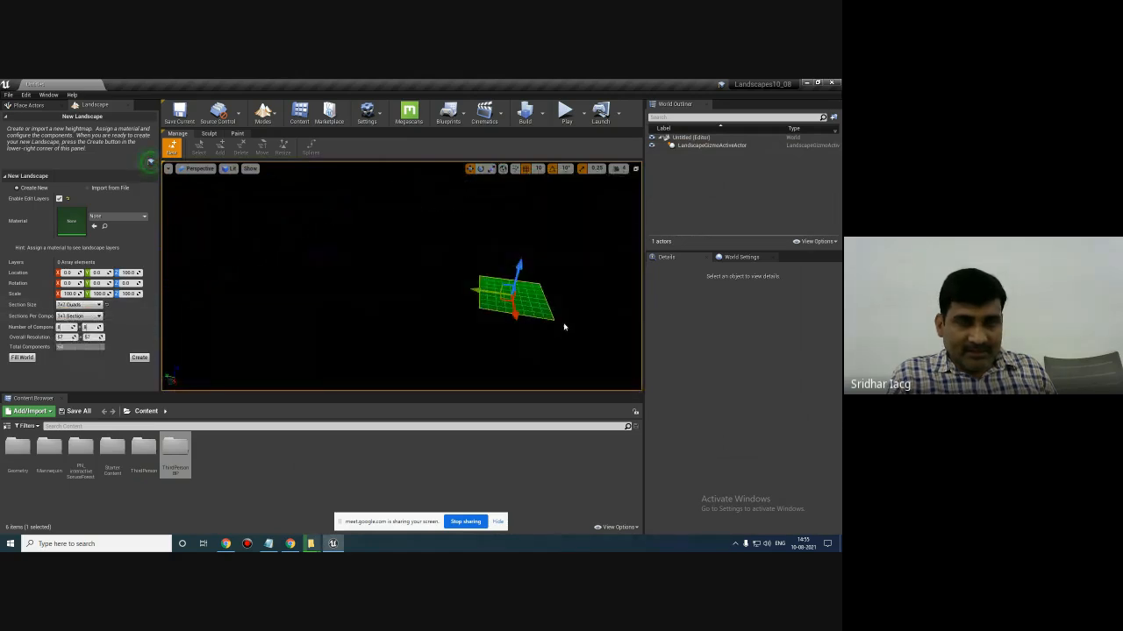
- Inspect the landscape preview's grid up close and set the section size to 63x63 Quads
mouse_move(563, 319)
right_mouse_down()
mouse_move(580, 309)
mouse_move(568, 319)
right_mouse_up()
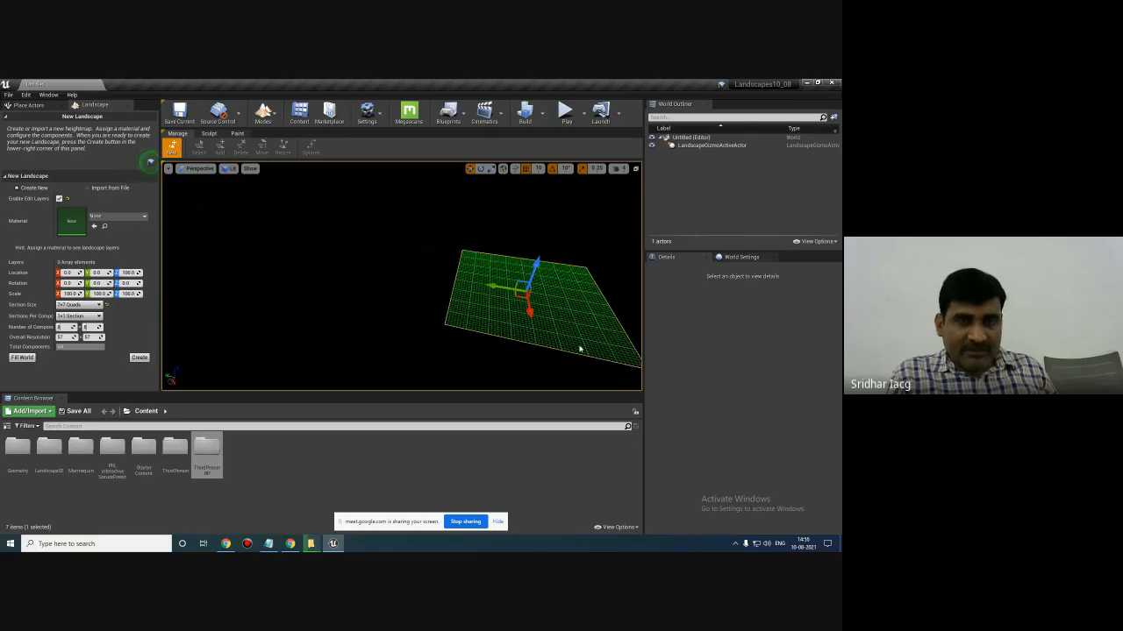
right_click_drag(599, 326, 388, 324)
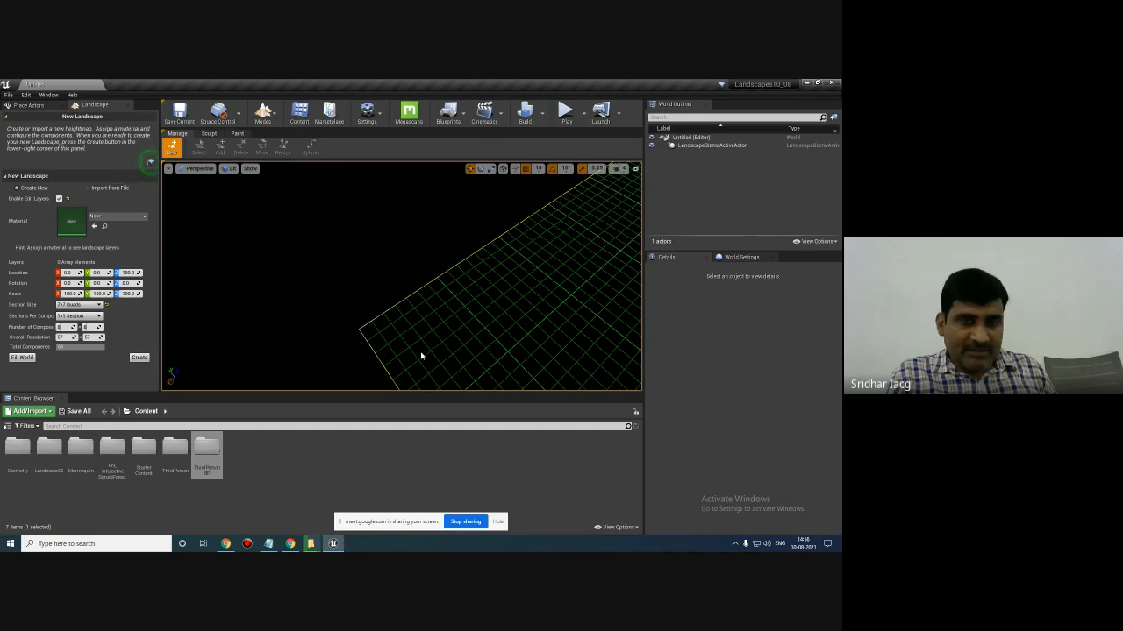
right_click_drag(597, 317, 597, 316)
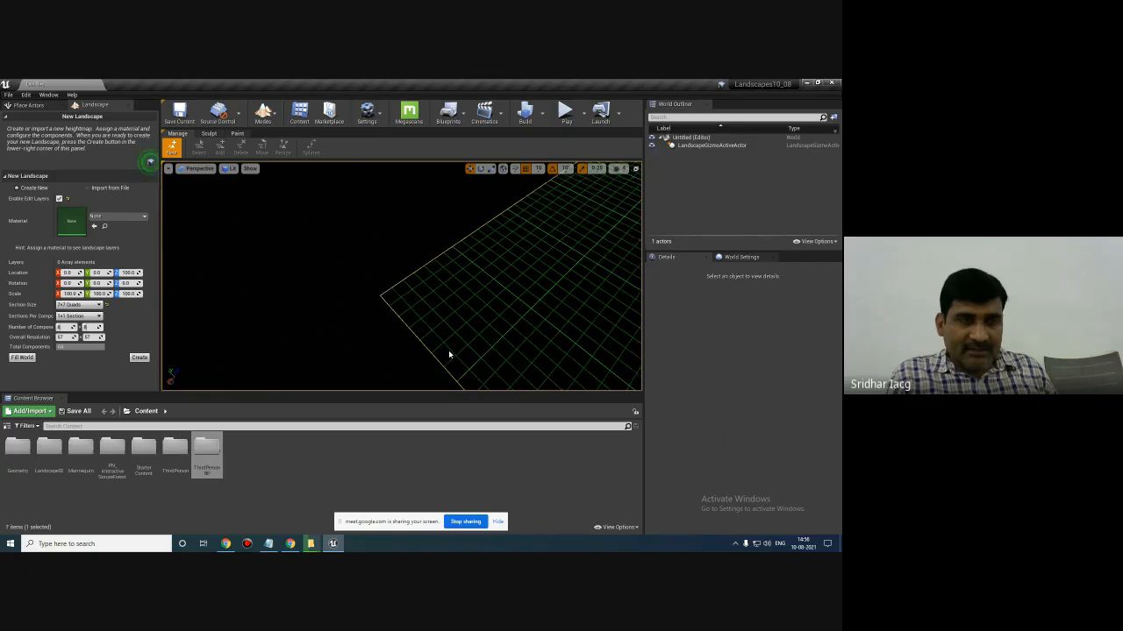
scroll(583, 293, "down", 5)
left_click_drag(529, 313, 594, 294, "alt")
left_click_drag(578, 243, 710, 212, "alt")
right_click_drag(711, 212, 546, 243)
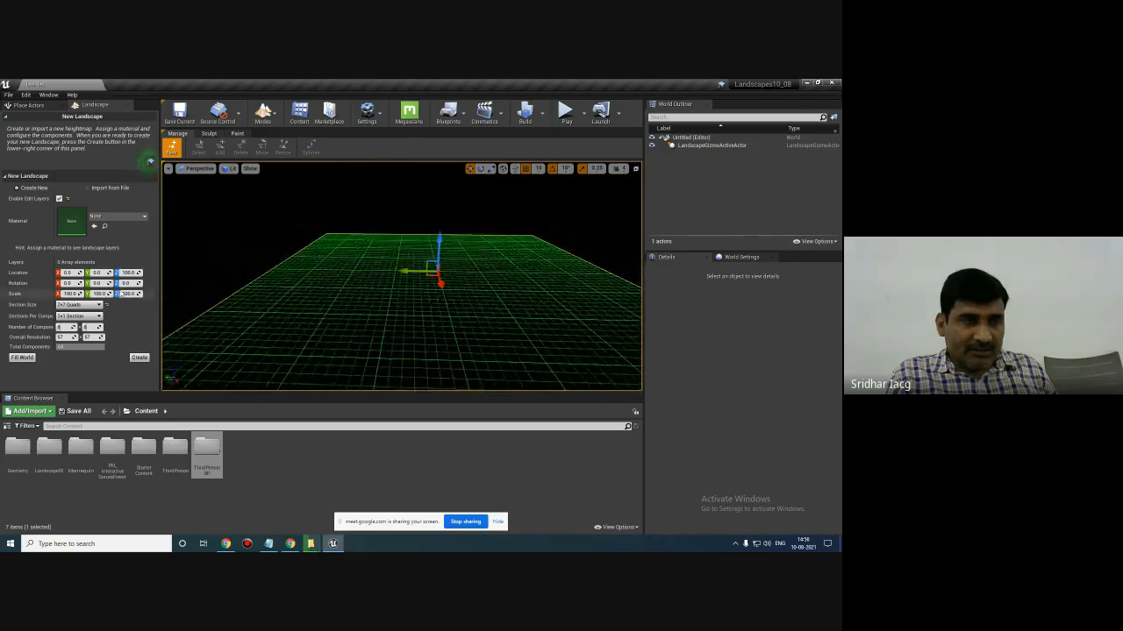
left_click(79, 304)
left_click(79, 342)
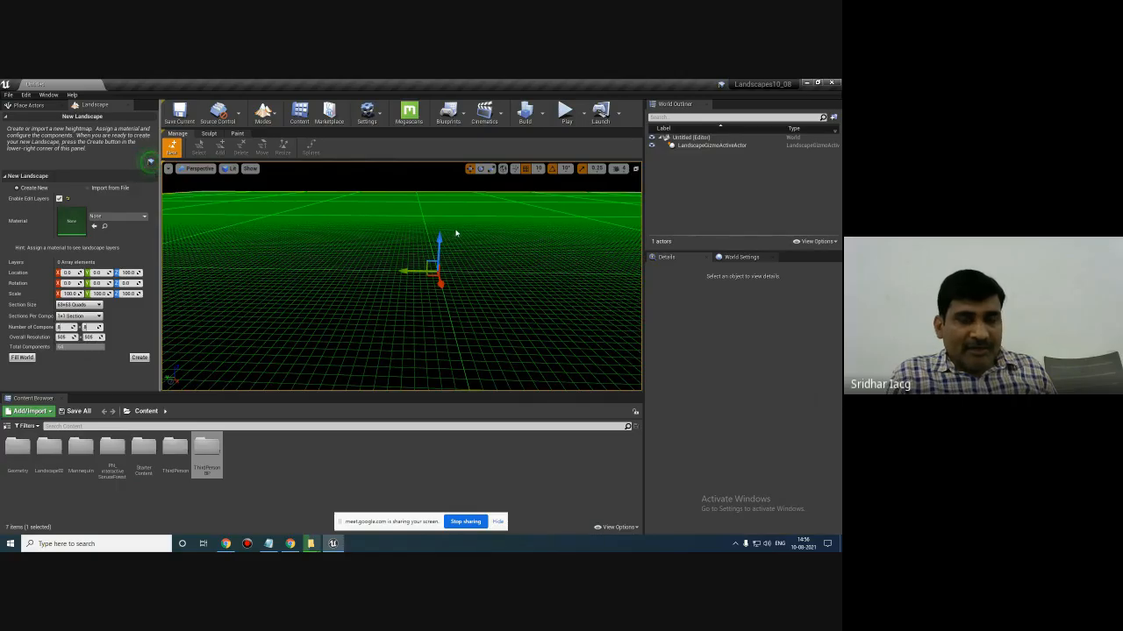
- Switch the viewport to Top view and examine the full extent of the landscape preview against the scale bar
scroll(500, 245, "down", 3)
right_click_drag(500, 245, 511, 257)
scroll(510, 256, "down", 10)
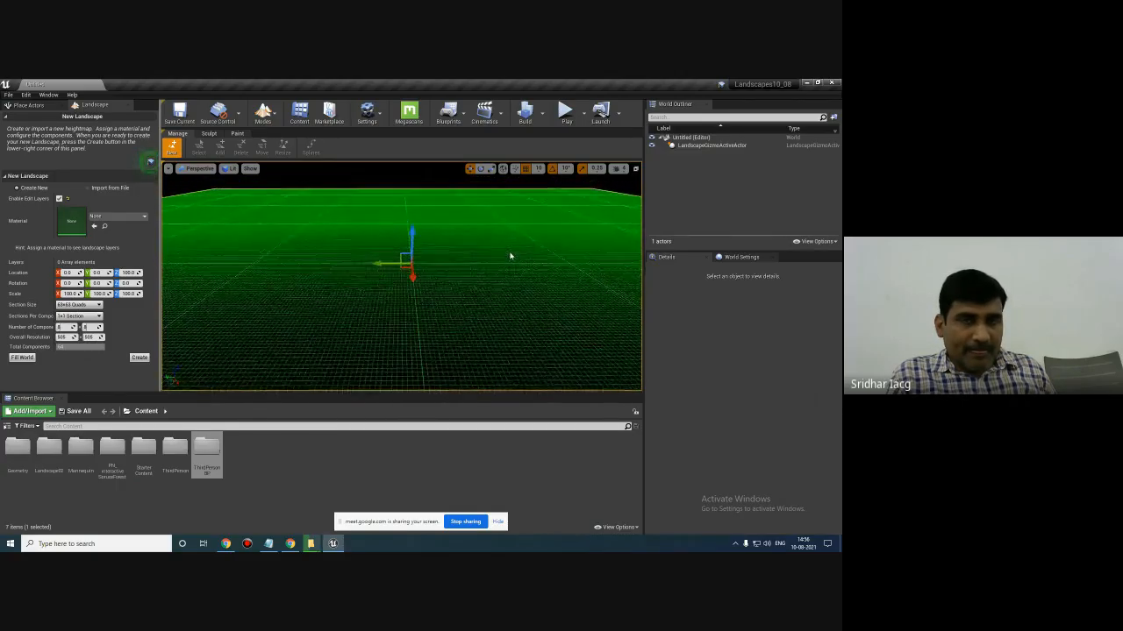
scroll(511, 256, "down", 8)
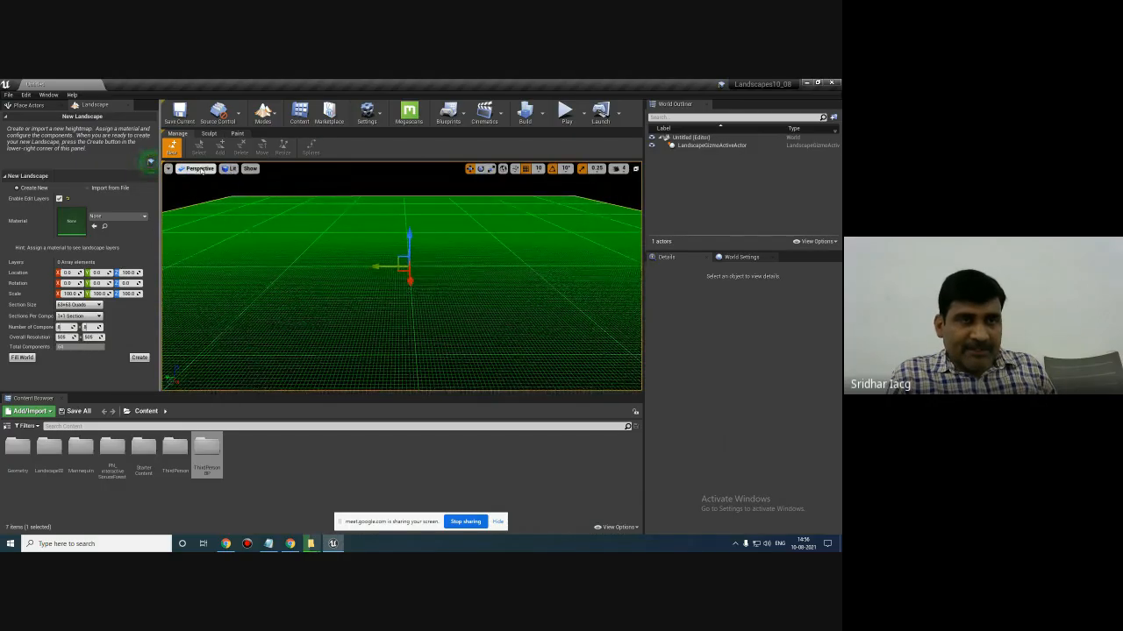
left_click(201, 169)
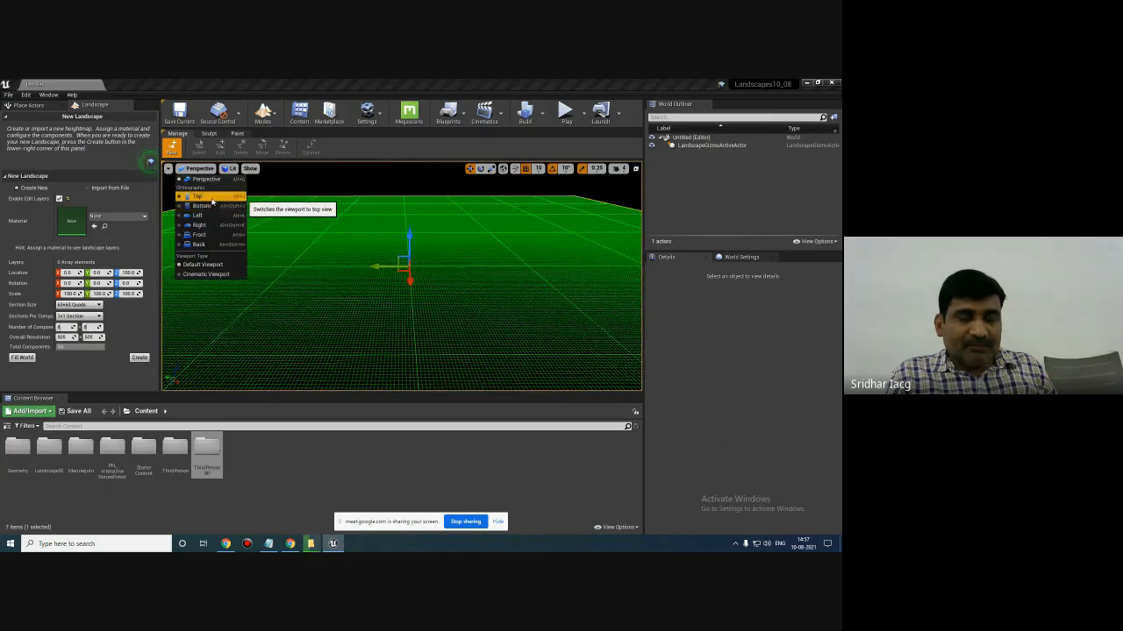
left_click(204, 200)
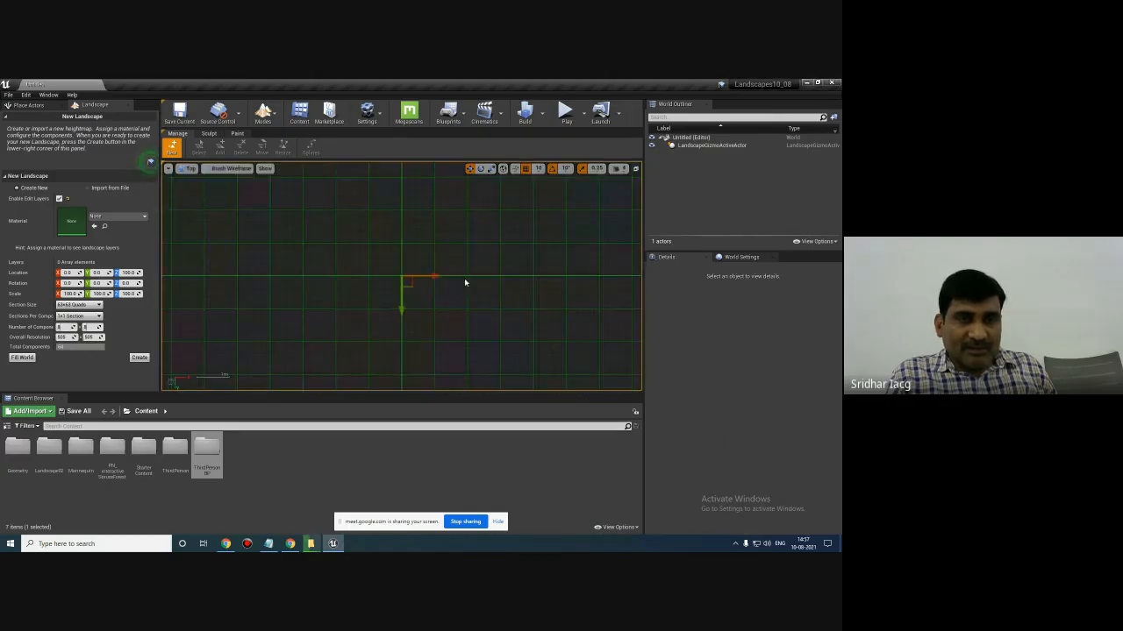
scroll(465, 283, "down", 1)
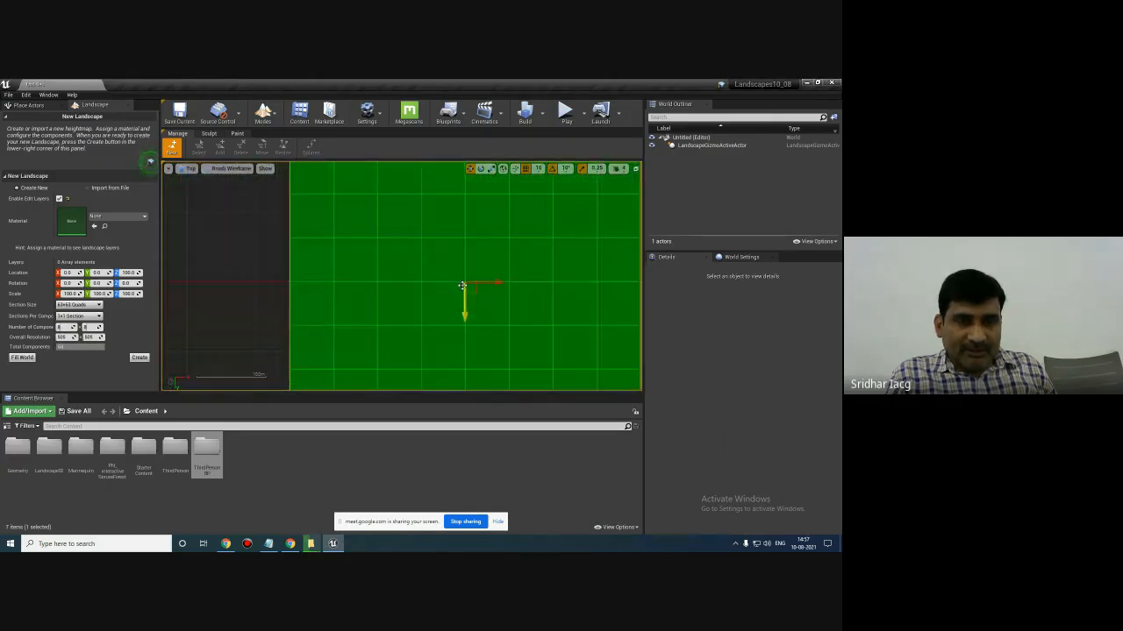
right_click_drag(513, 304, 421, 220)
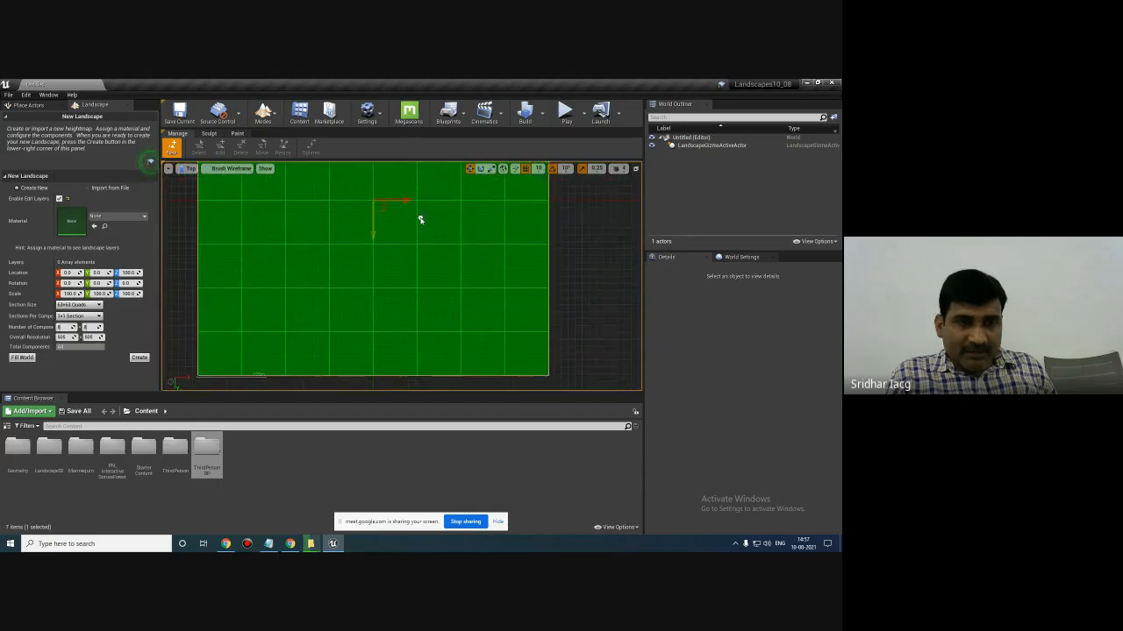
right_click_drag(404, 260, 265, 344)
scroll(421, 218, "up", 1)
scroll(461, 239, "up", 3)
scroll(549, 240, "down", 6)
scroll(290, 328, "down", 3)
scroll(290, 333, "down", 3)
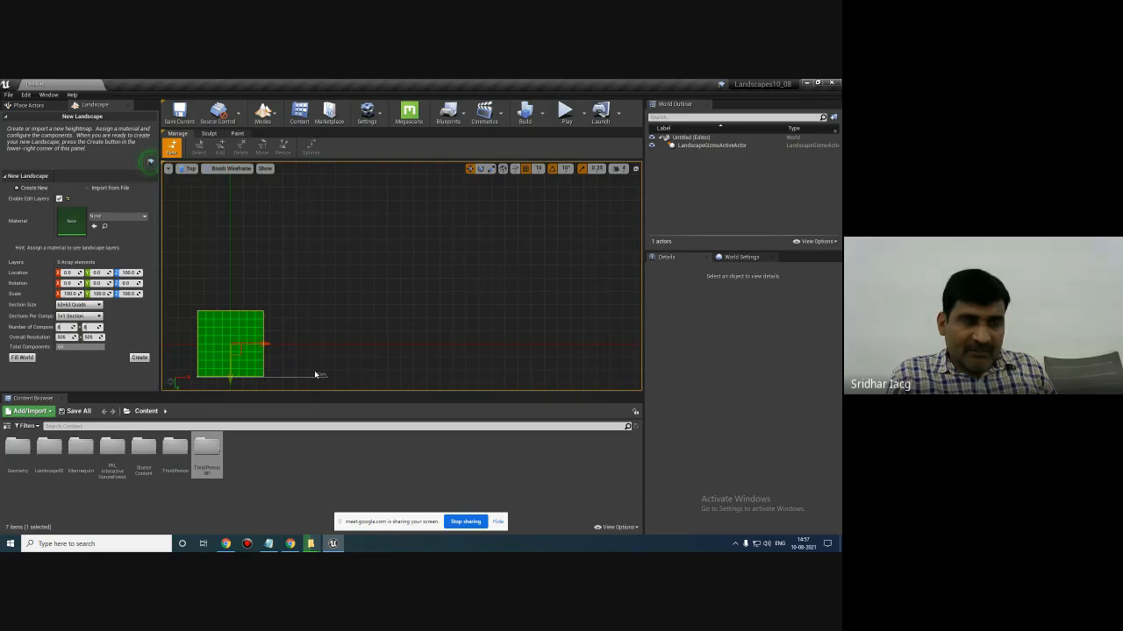
- Try 2x2 Sections per component for the new landscape and compare the preview's extent with the scale bar
left_click(77, 316)
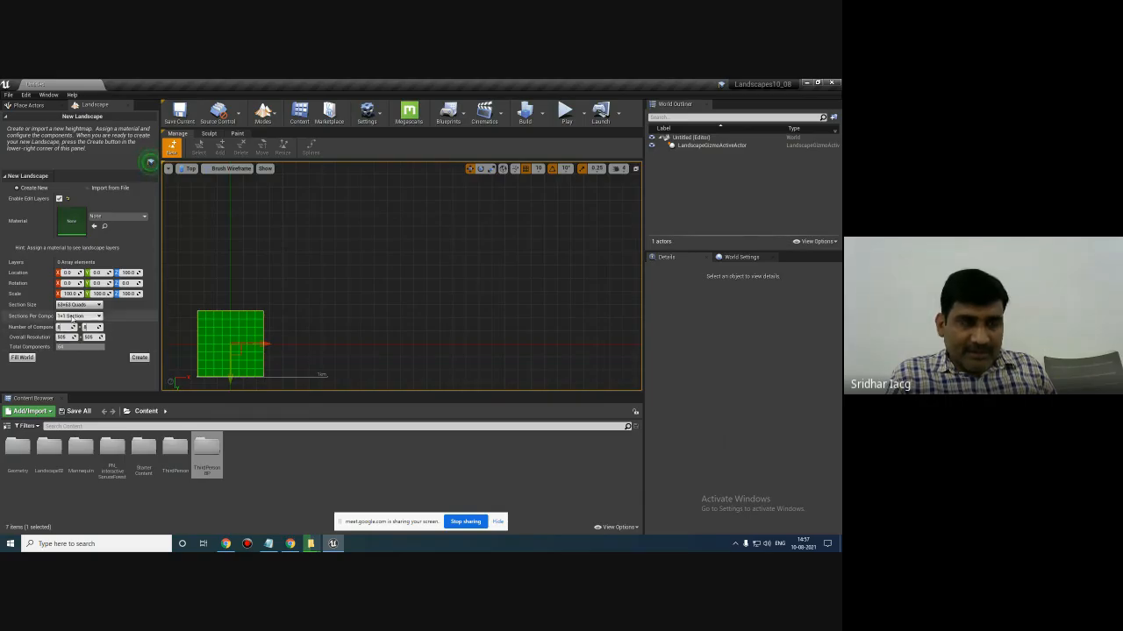
left_click(79, 335)
right_click_drag(224, 352, 252, 317)
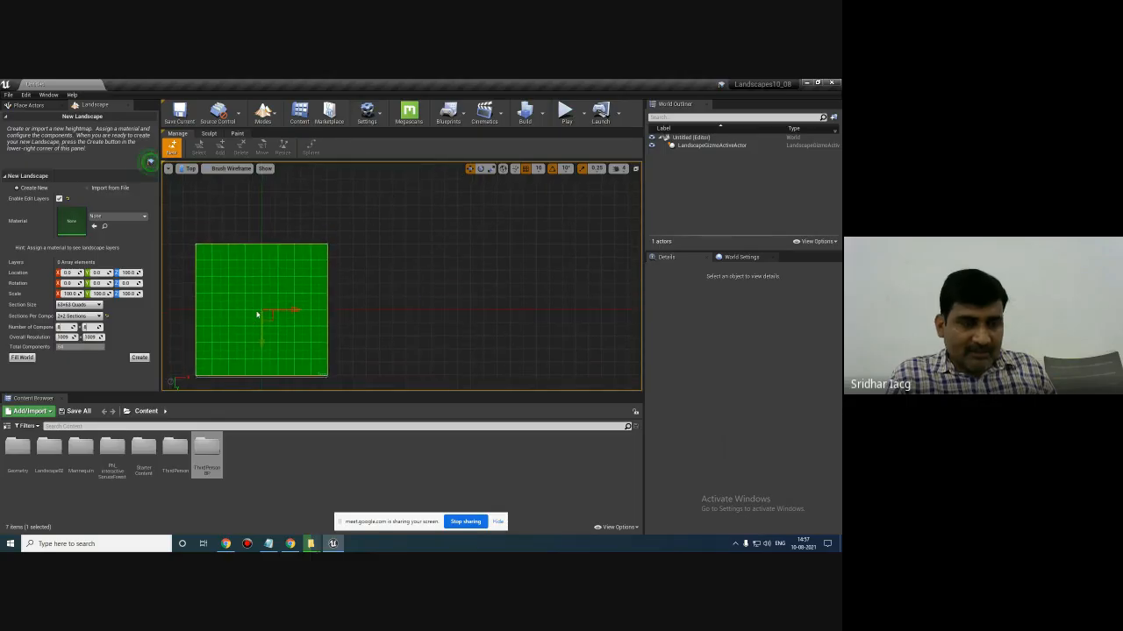
mouse_move(271, 322)
right_mouse_down()
mouse_move(279, 306)
mouse_move(282, 320)
right_mouse_up()
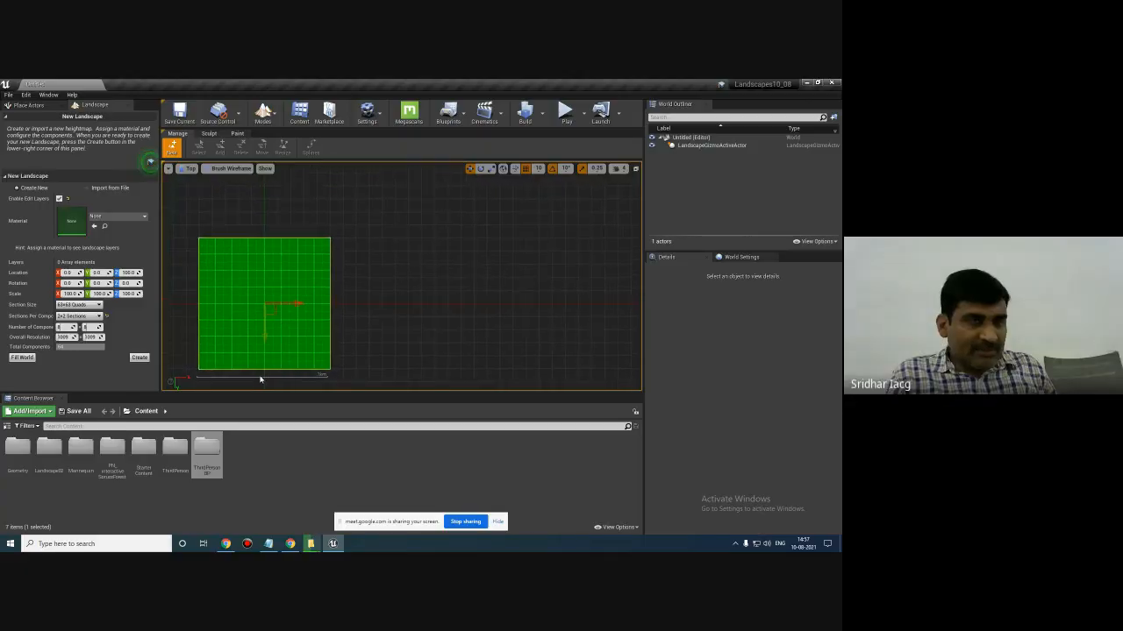
- Switch the viewport to Perspective view and frame the landscape preview up to its far edge
left_click(187, 169)
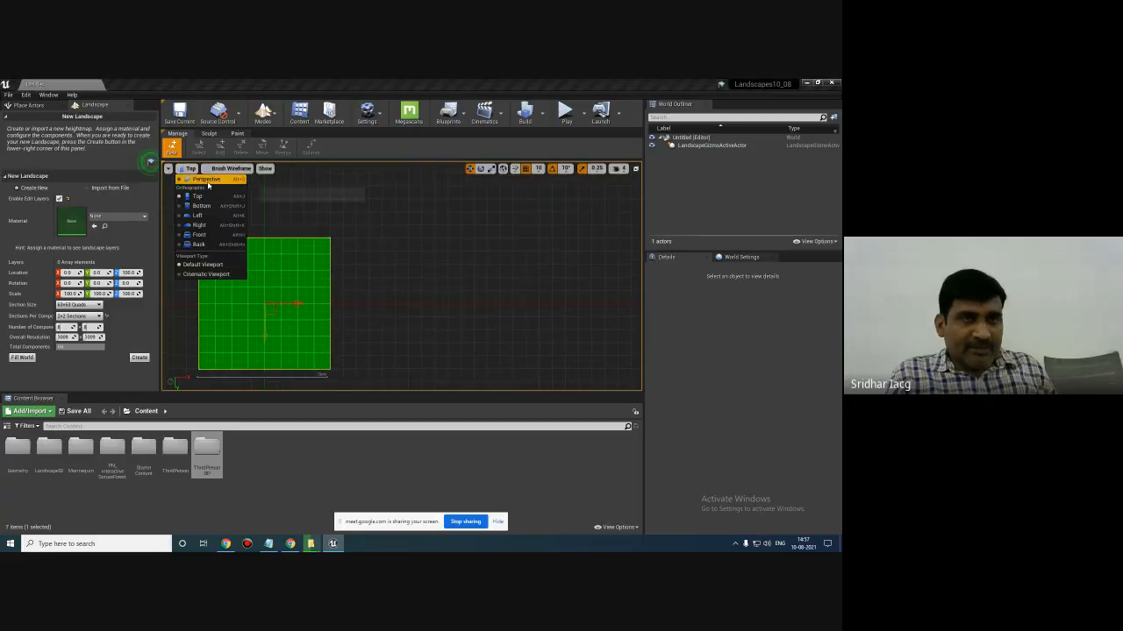
left_click(206, 182)
scroll(502, 292, "down", 1)
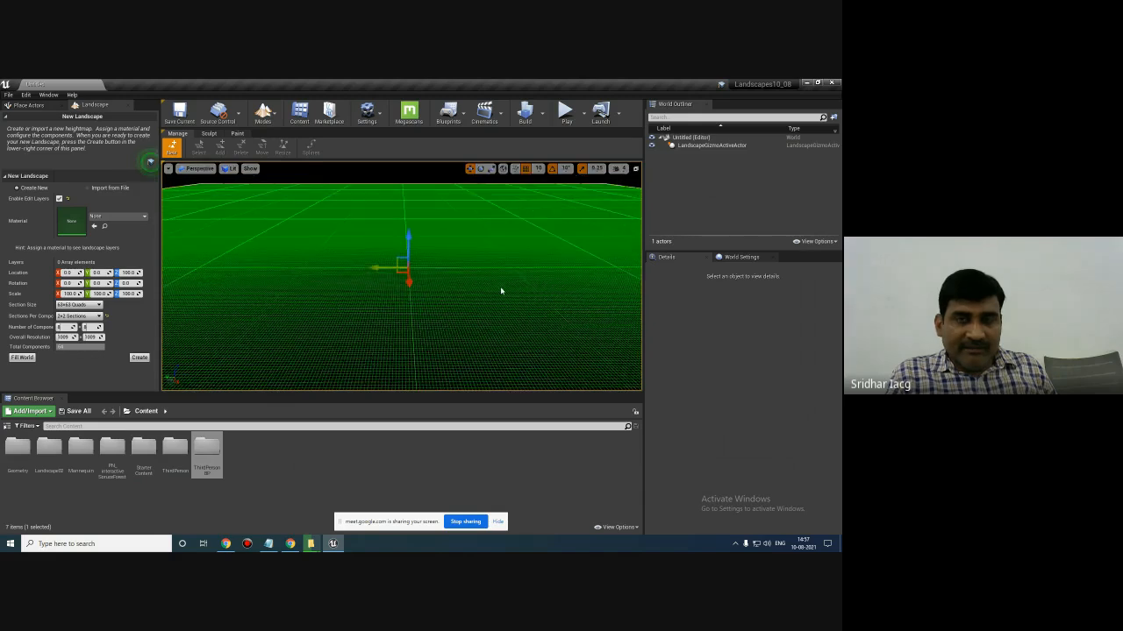
right_click_drag(502, 291, 499, 290)
- Set the sections per component to 1x1 Section and create the landscape
left_click(79, 315)
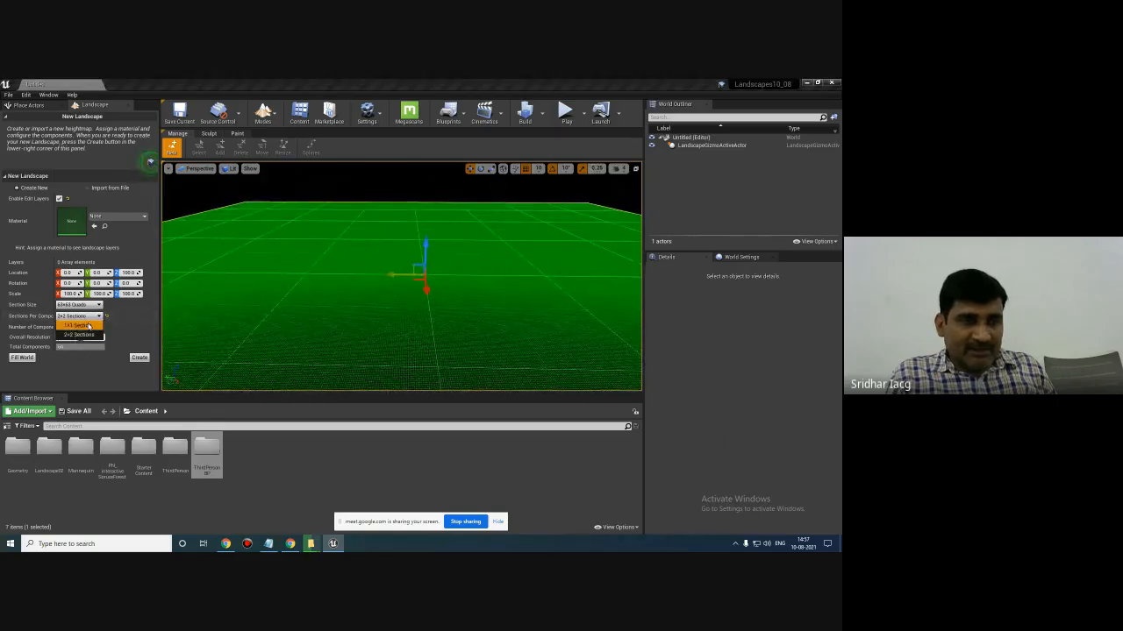
left_click(76, 325)
right_click_drag(515, 316, 527, 343)
right_click_drag(438, 331, 518, 315)
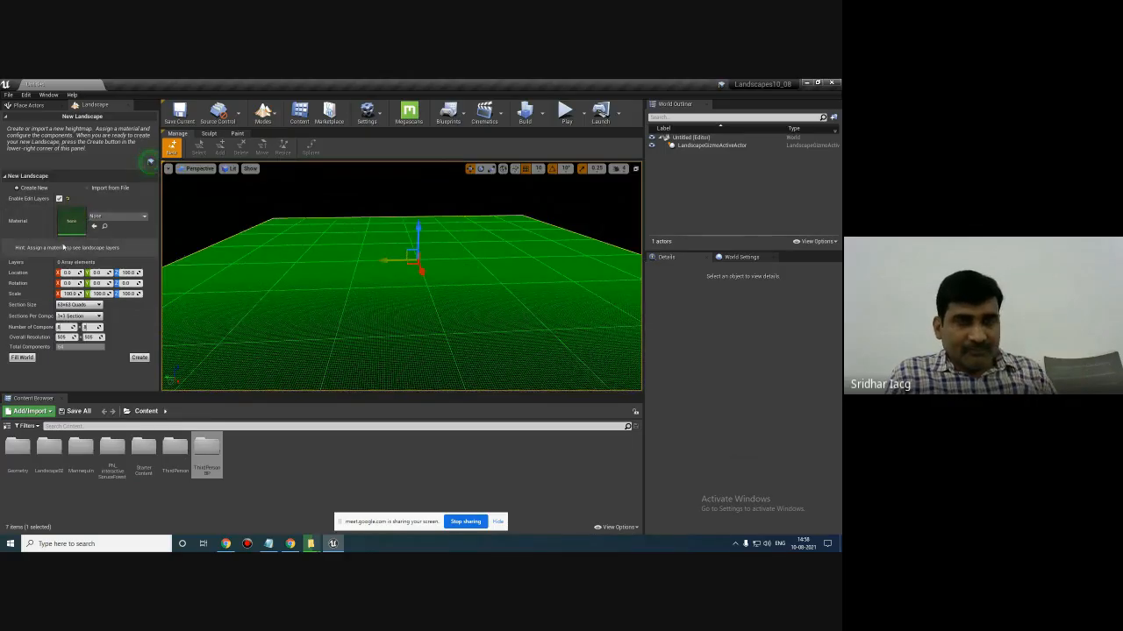
mouse_move(522, 332)
right_mouse_down()
mouse_move(519, 312)
mouse_move(538, 341)
right_mouse_up()
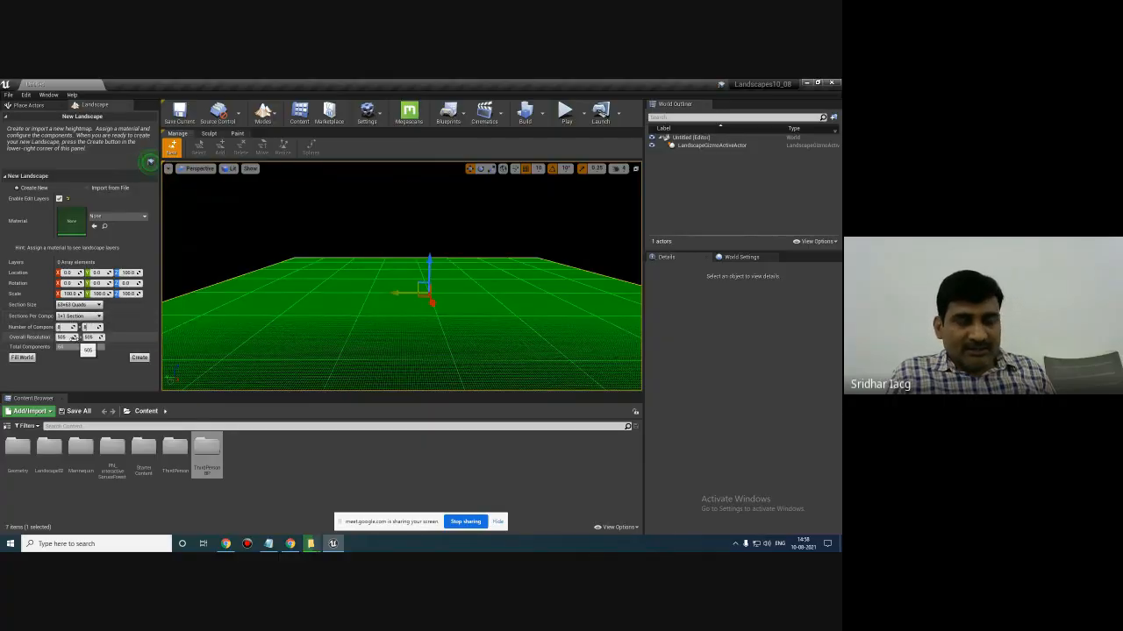
left_click(140, 360)
mouse_move(495, 325)
right_mouse_down()
mouse_move(507, 316)
mouse_move(489, 318)
mouse_move(499, 308)
right_mouse_up()
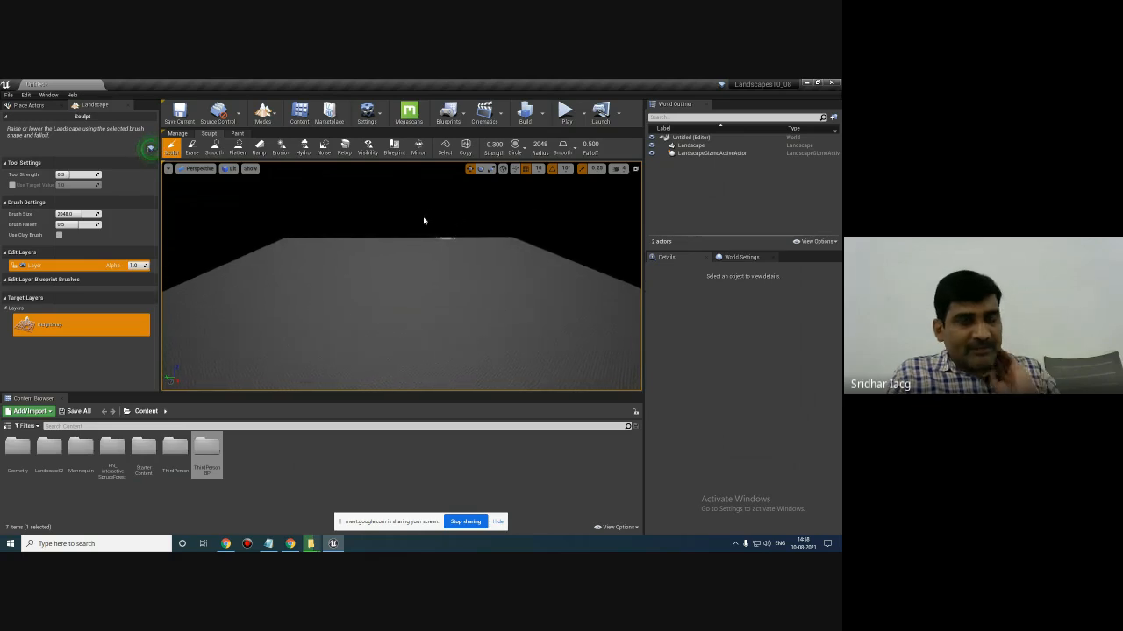
- Switch to Select mode and open the Env. Light Mixer
left_click(264, 118)
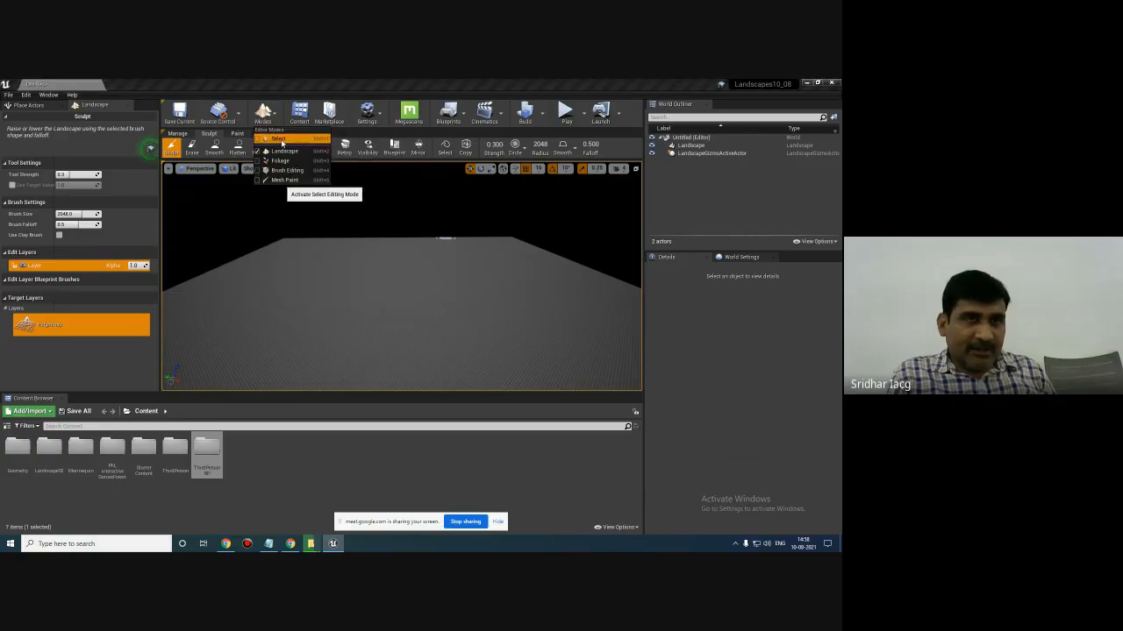
left_click(278, 139)
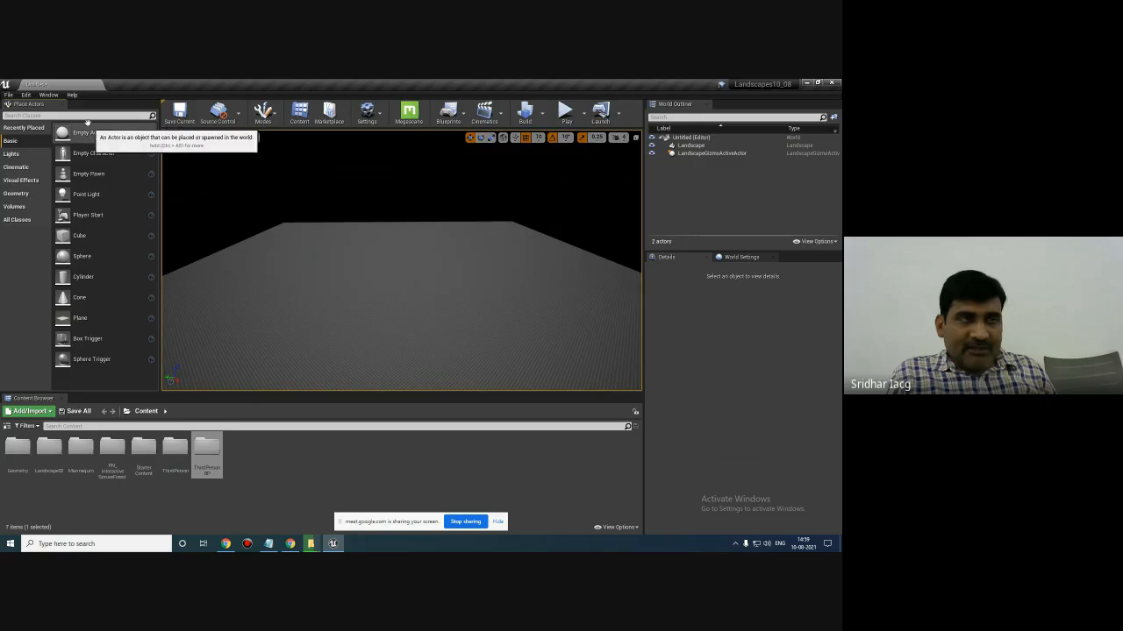
left_click(50, 94)
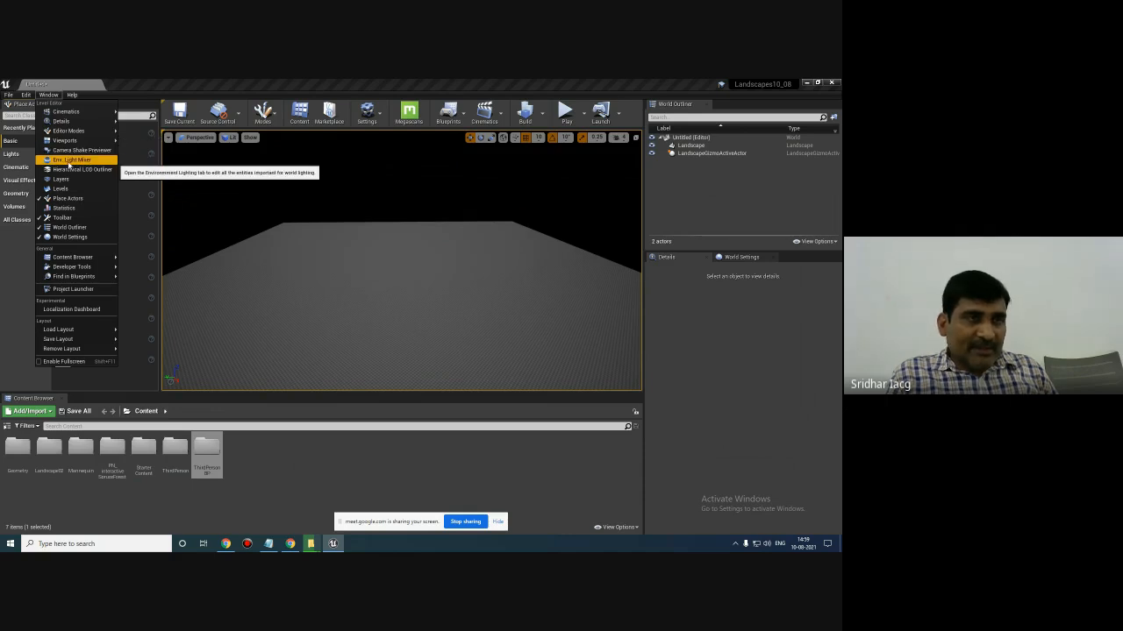
left_click(70, 160)
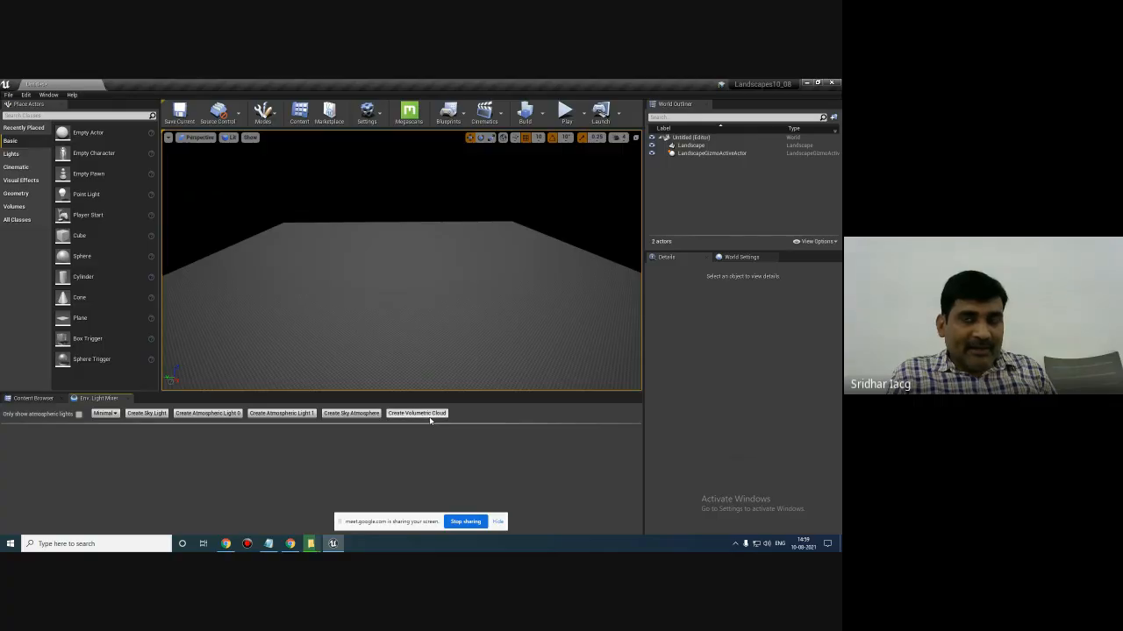
- Add Atmospheric Light 0, a Sky Light, a Sky Atmosphere and a Volumetric Cloud to the level
left_click(207, 413)
right_click_drag(445, 255, 486, 262)
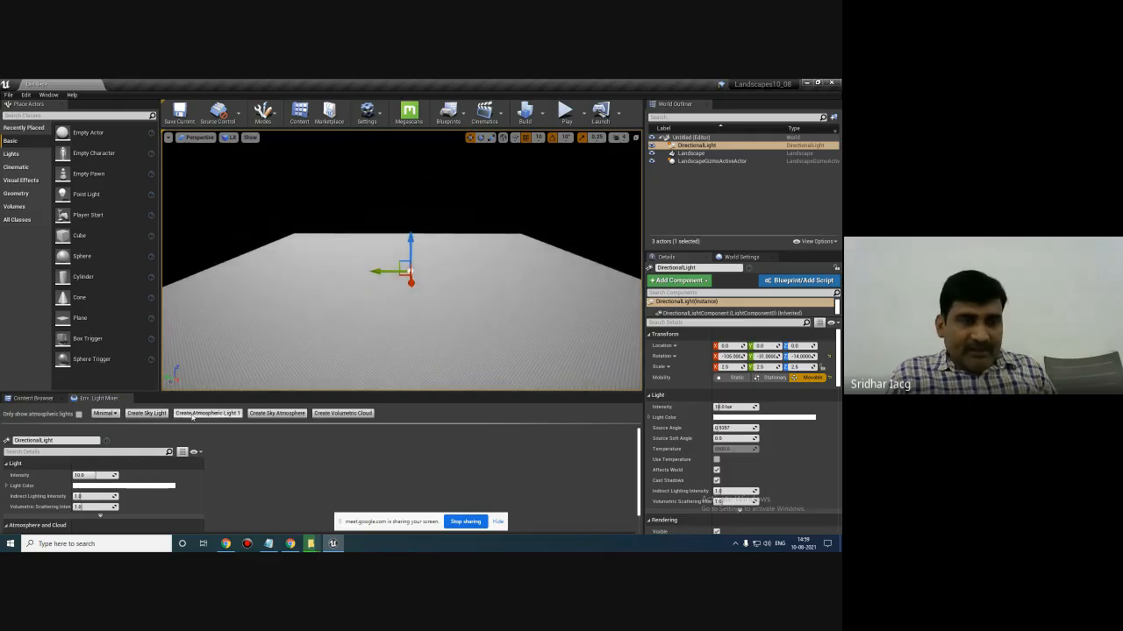
left_click(146, 413)
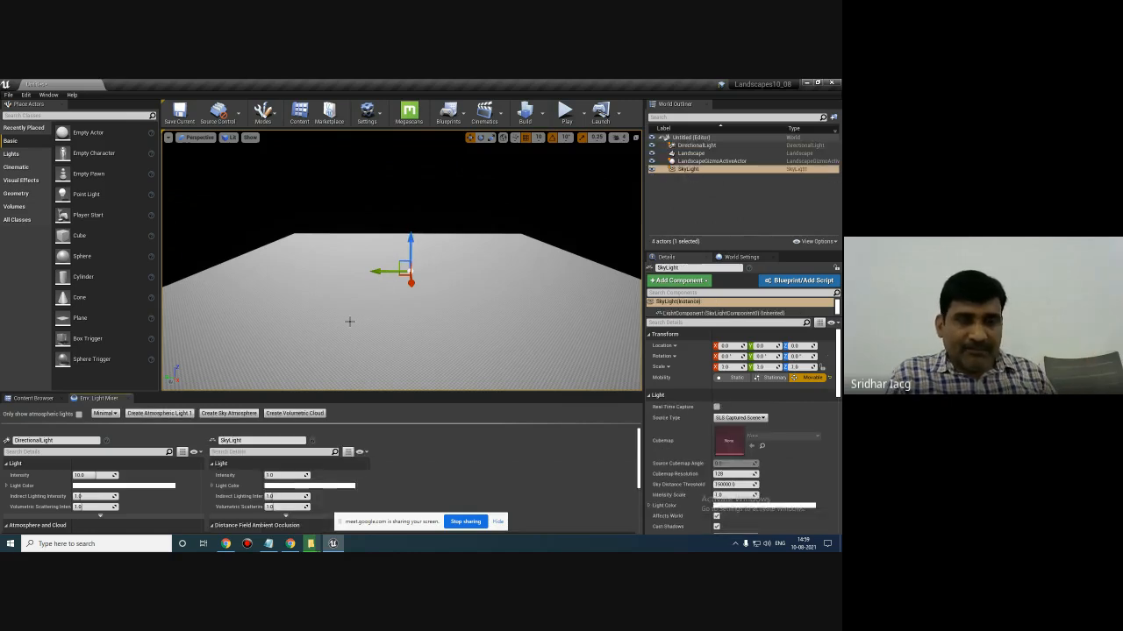
left_click(230, 413)
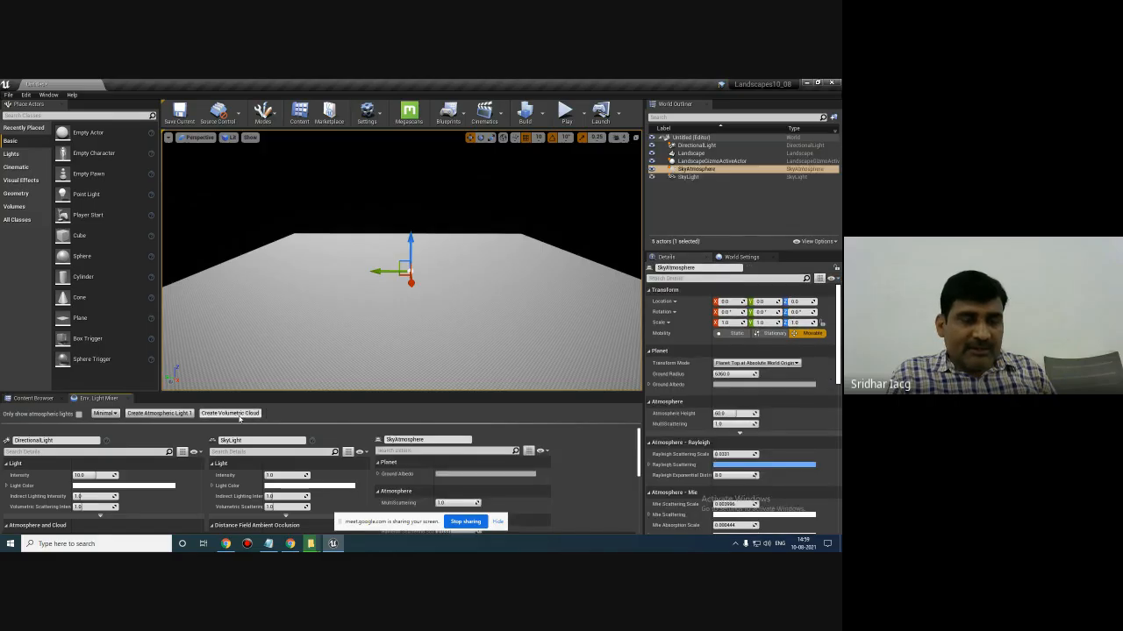
left_click(230, 413)
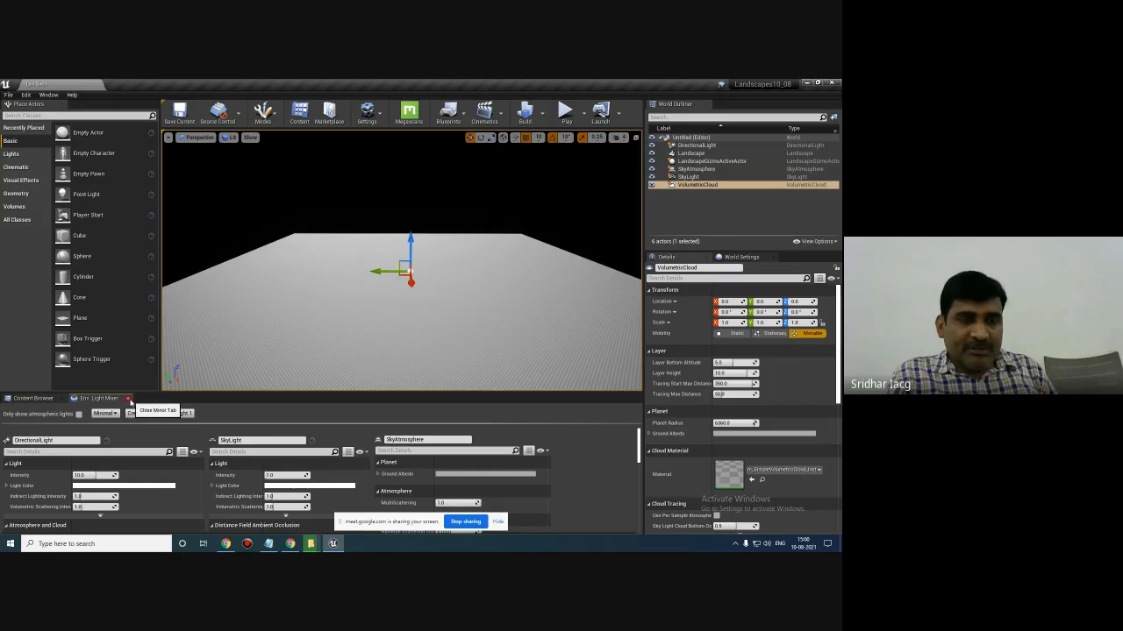
- Filter the directional light's details for "sun" and turn Atmosphere Sun Light off and on again to refresh the sky
left_click(706, 146)
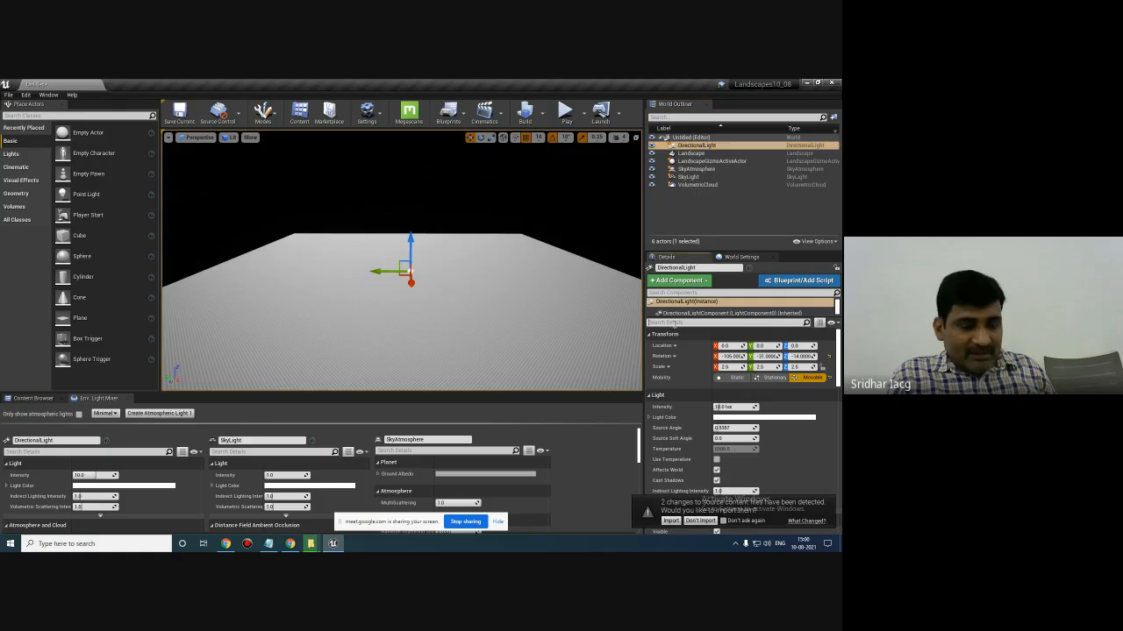
left_click(675, 322)
type("sun")
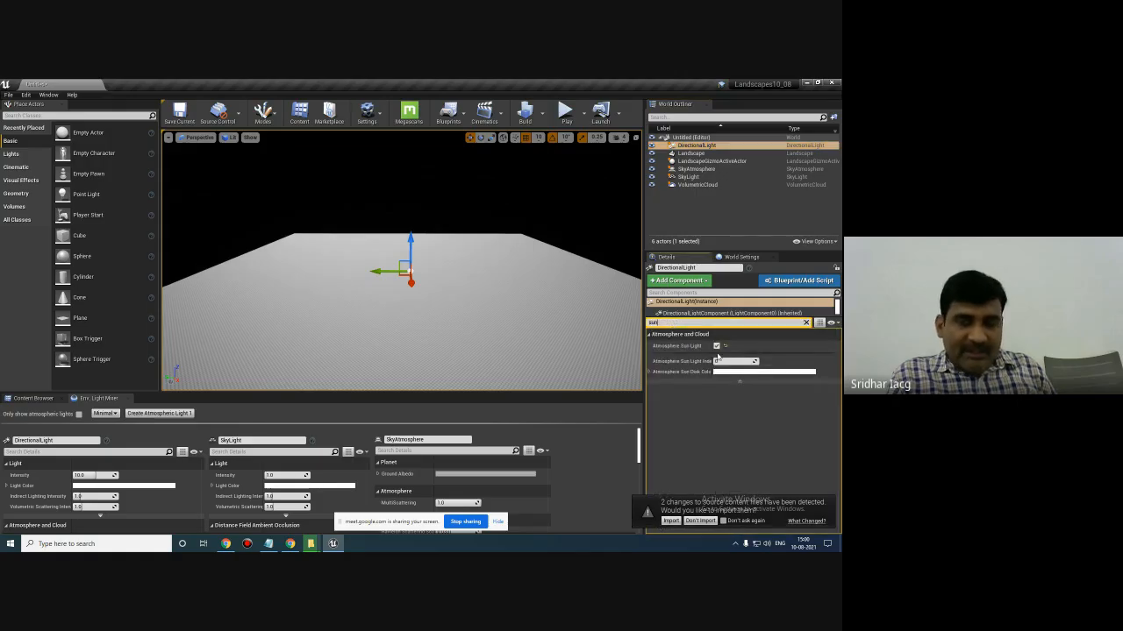
left_click(716, 346)
left_click(717, 346)
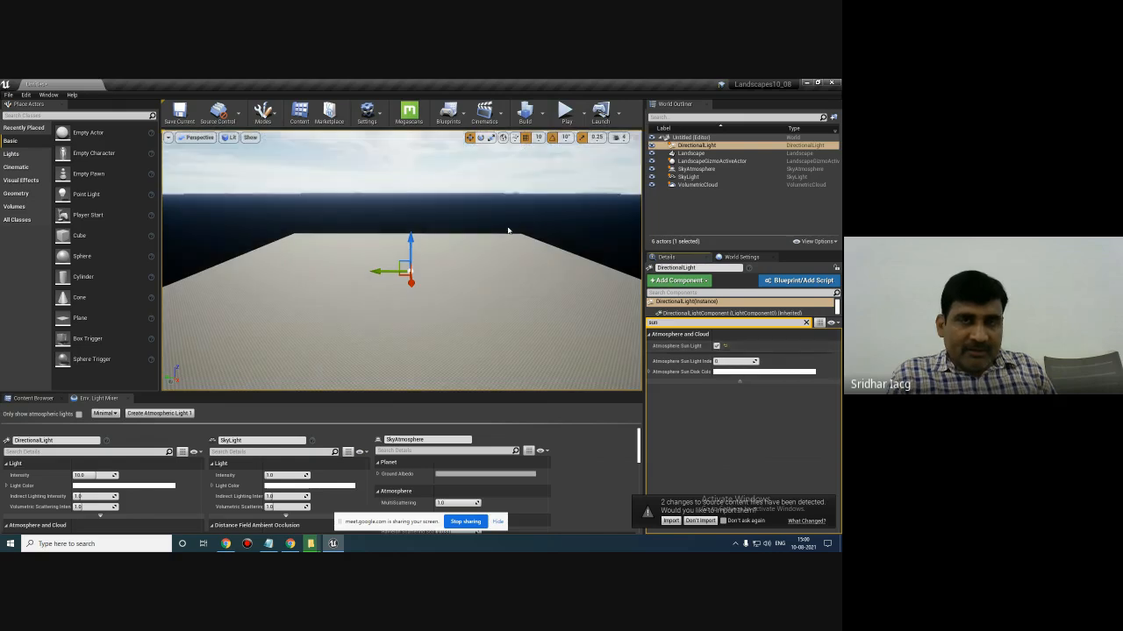
right_click_drag(515, 223, 571, 190)
right_click_drag(556, 225, 506, 231)
right_click_drag(493, 294, 465, 277)
left_click(289, 544)
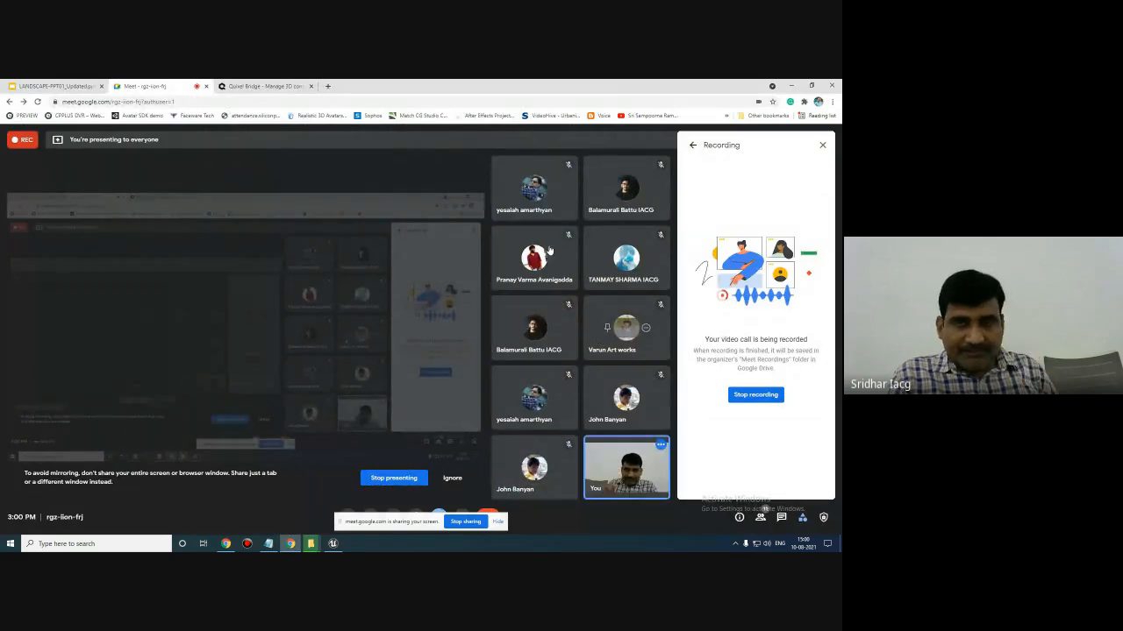
left_click(793, 86)
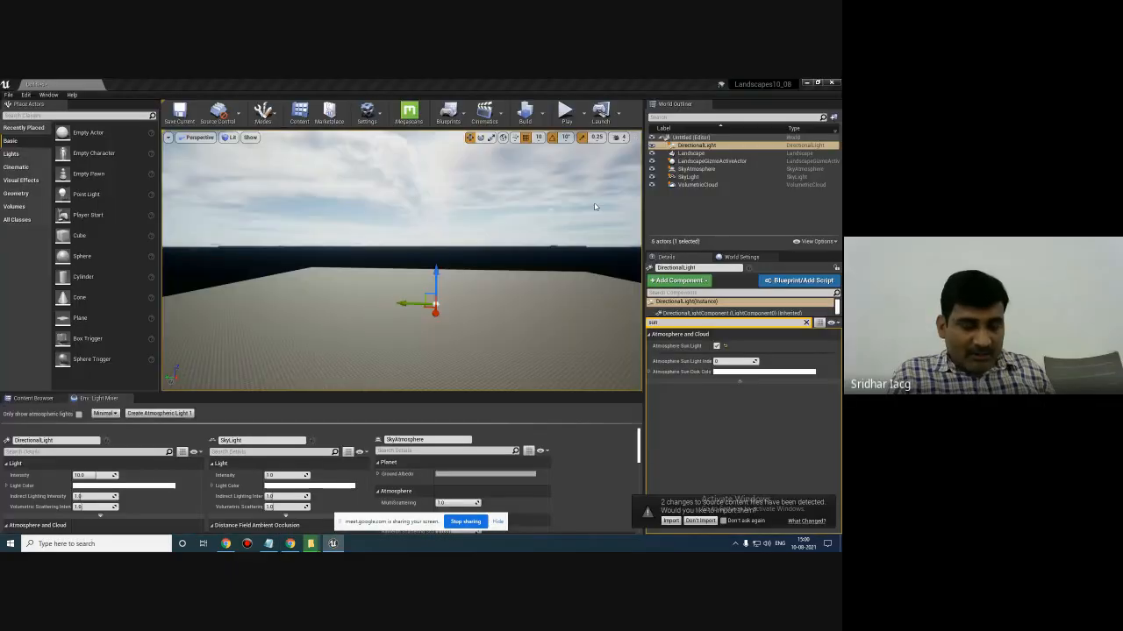
right_click_drag(470, 303, 391, 215)
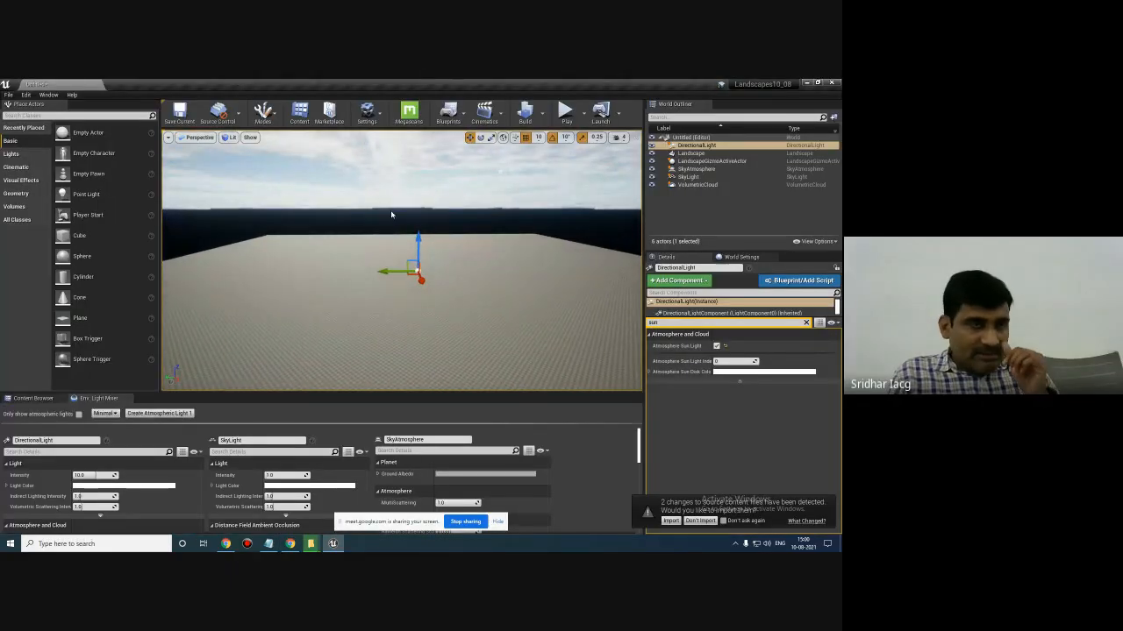
- Close the Env. Light Mixer and switch to Landscape mode
left_click(129, 399)
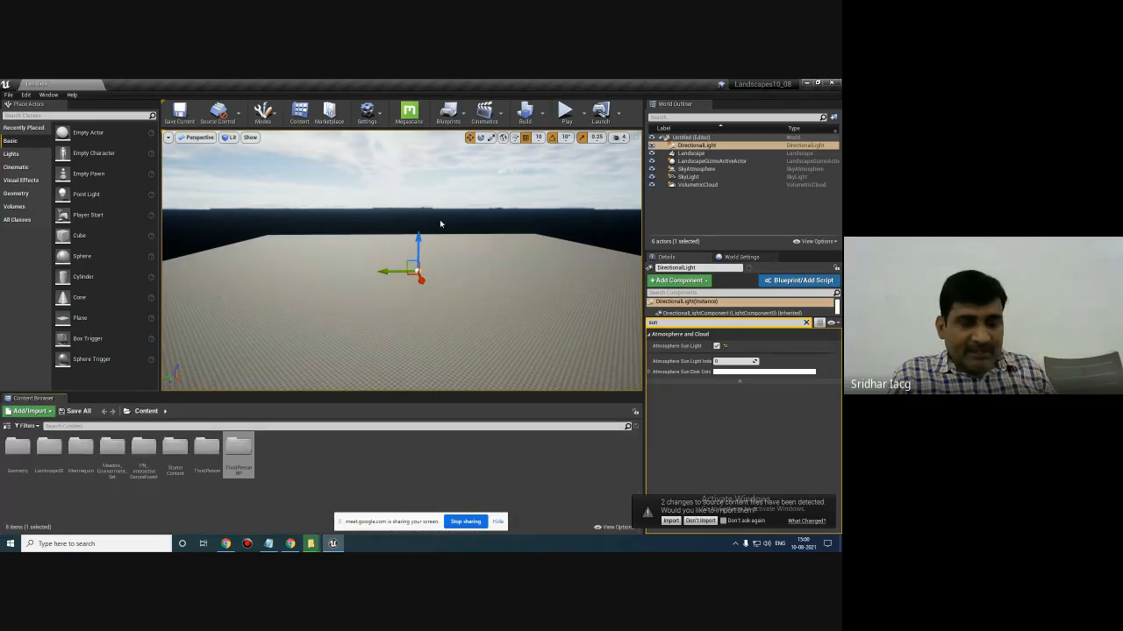
left_click(263, 112)
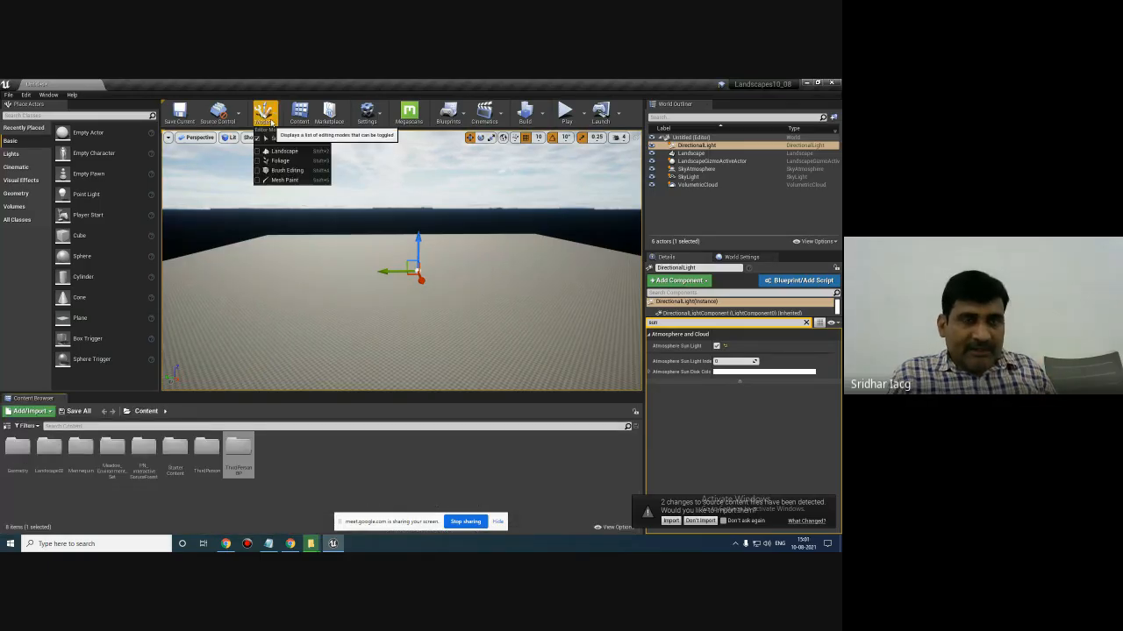
left_click(284, 152)
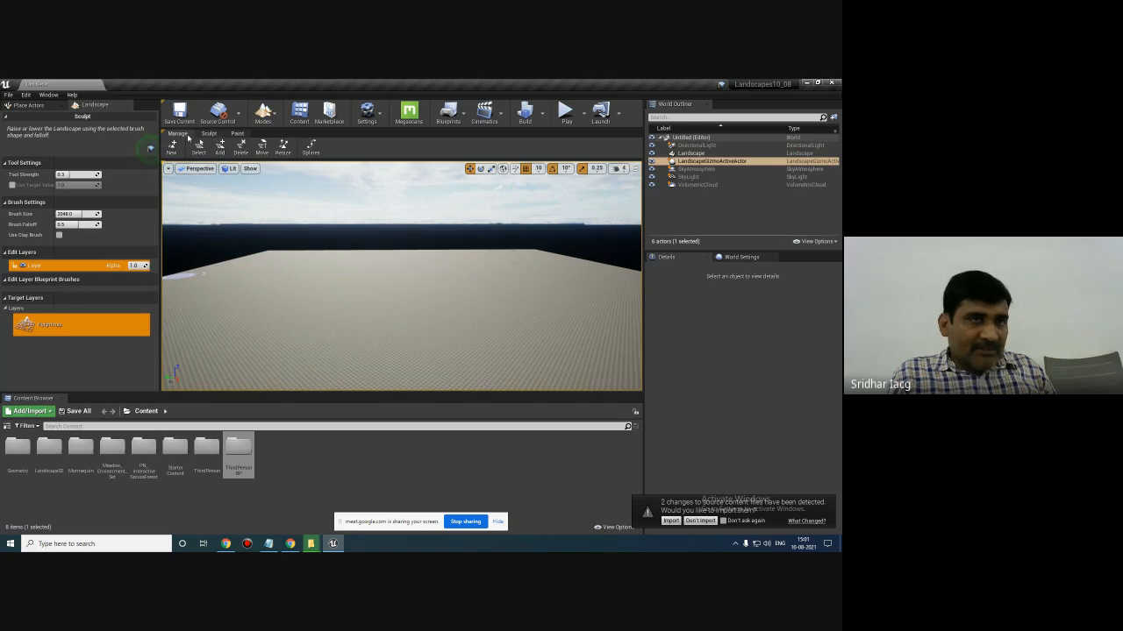
left_click(263, 112)
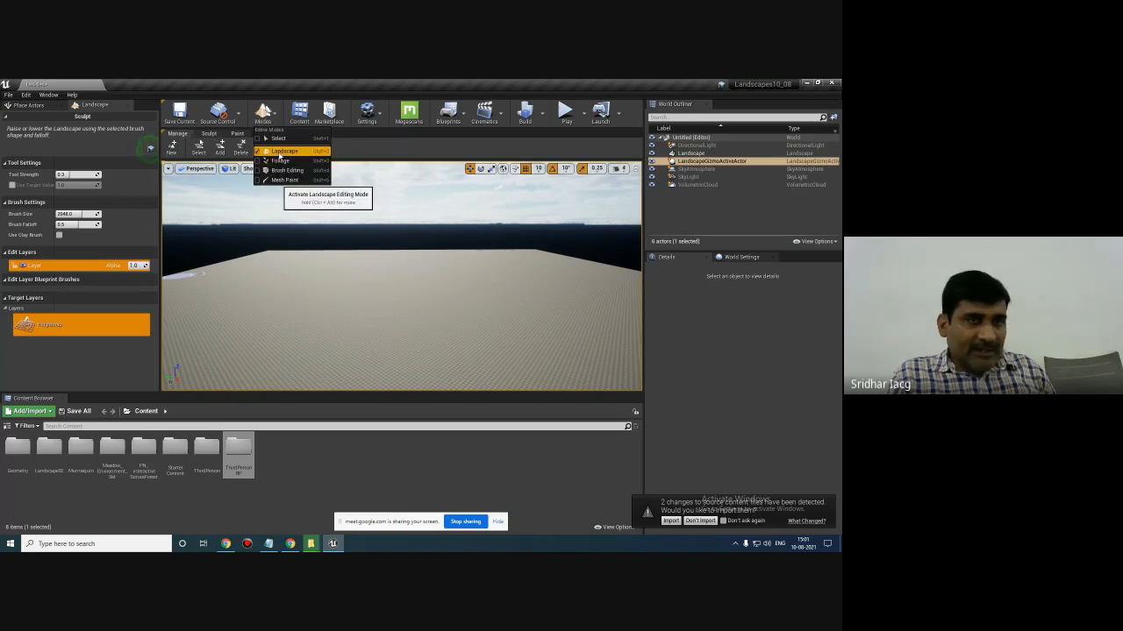
left_click(282, 151)
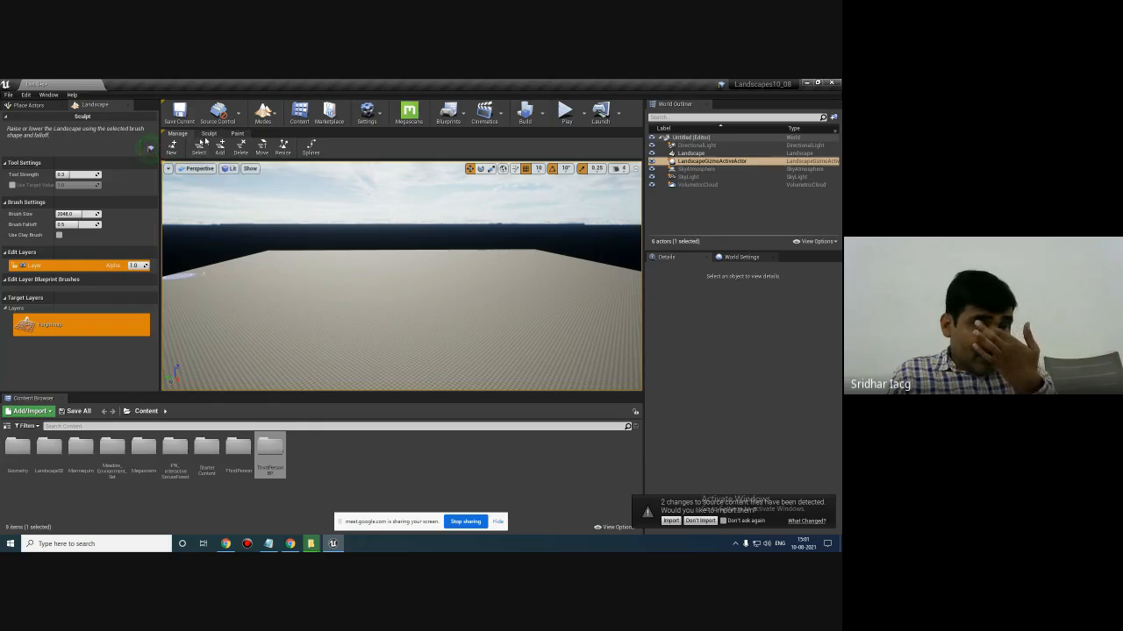
- Choose the Blueprint sculpting tool with the CustomBrush_Landmass brush and place it on the landscape
left_click(210, 134)
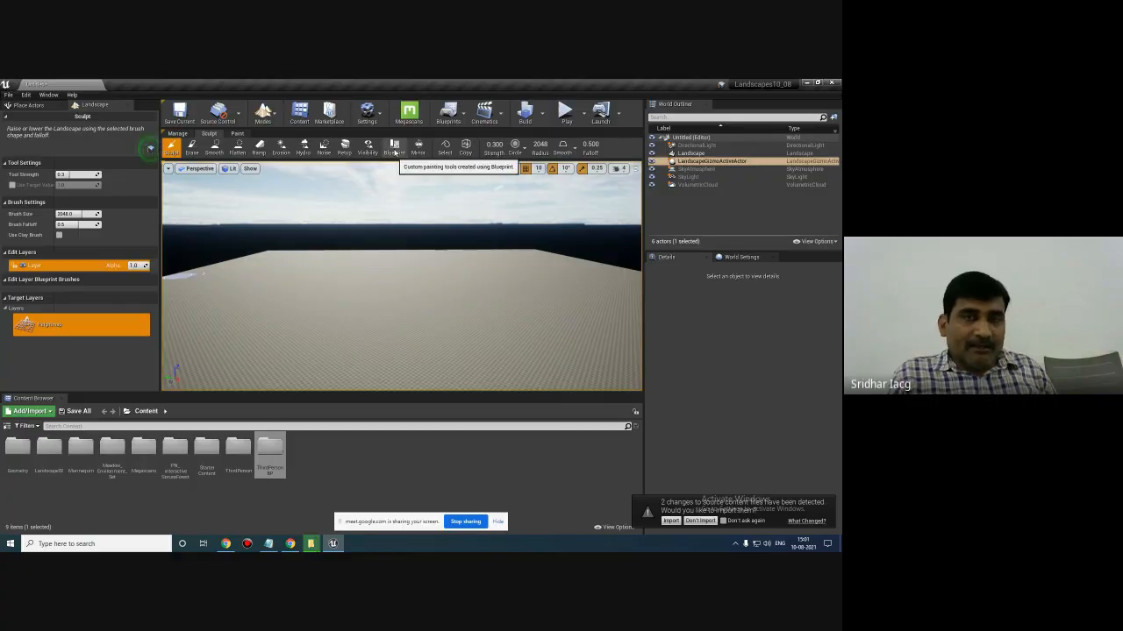
left_click(395, 150)
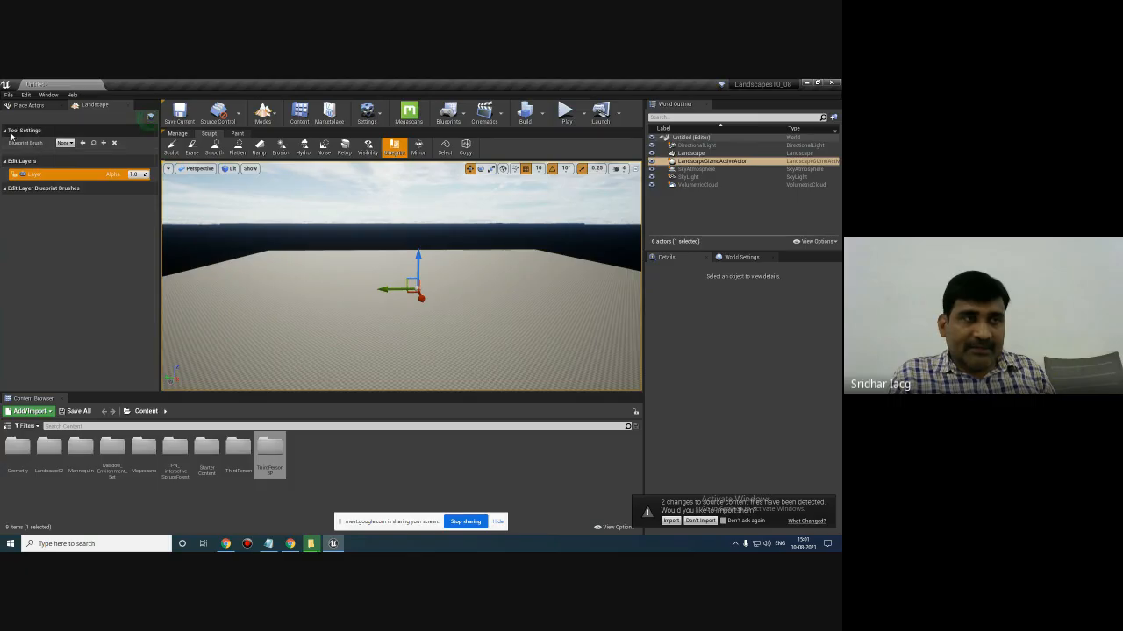
left_click(65, 143)
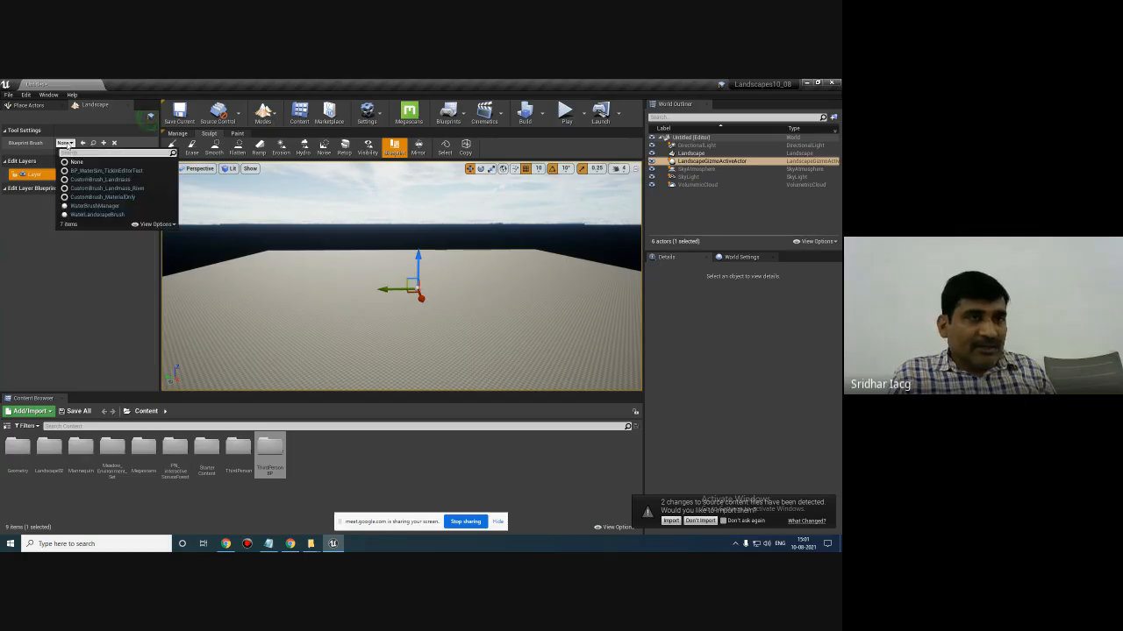
left_click(121, 180)
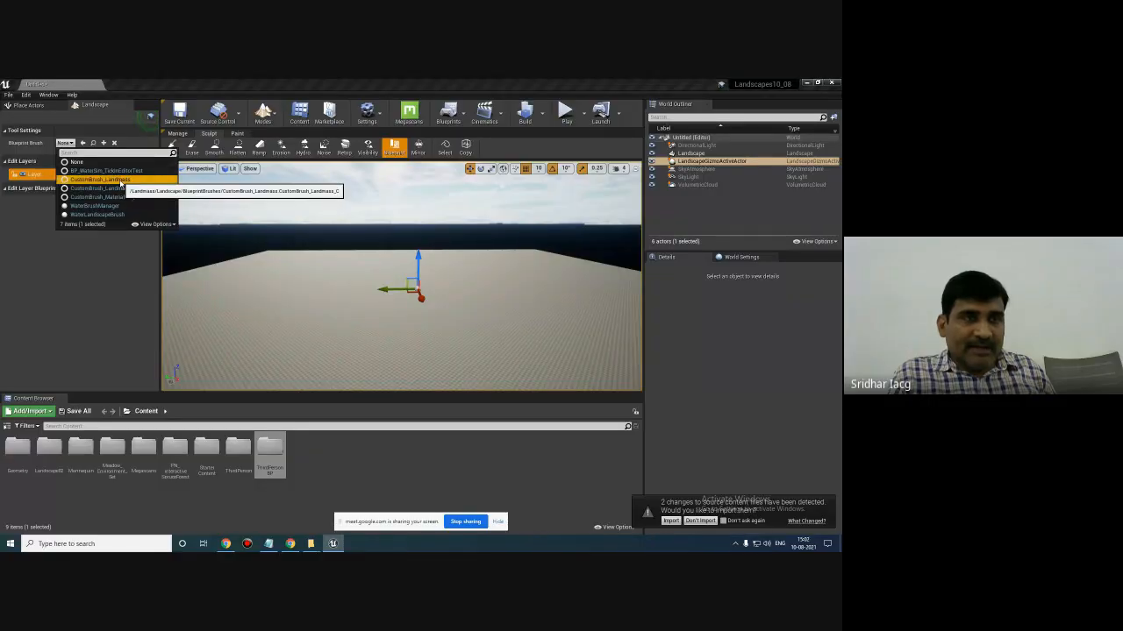
left_click(121, 180)
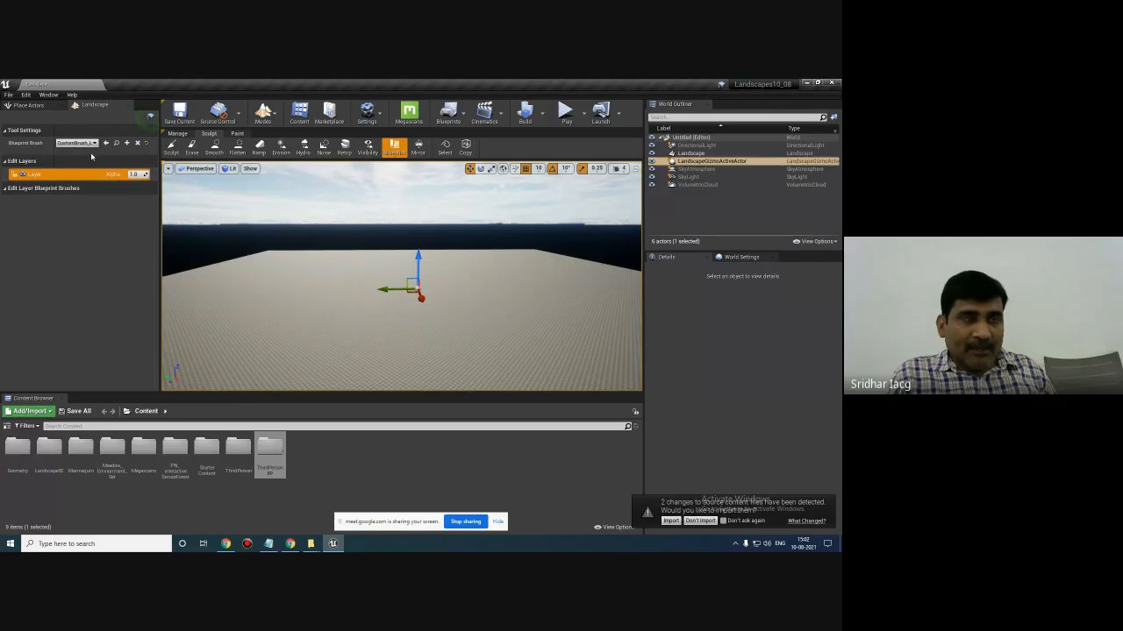
left_click(470, 297)
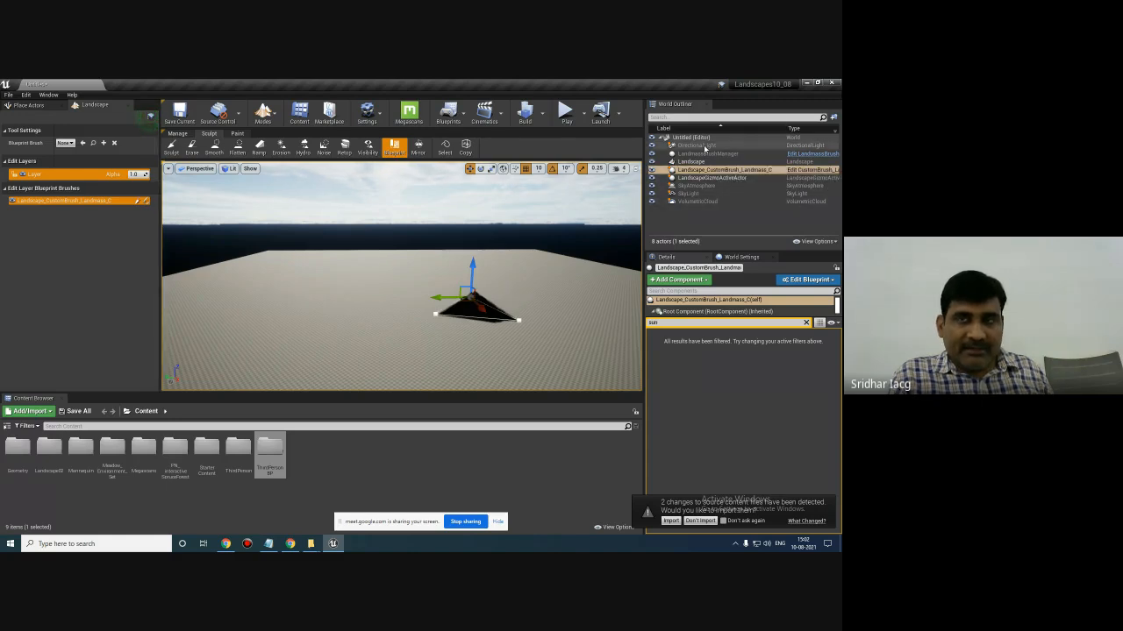
mouse_move(578, 297)
left_mouse_down("alt")
mouse_move(536, 307)
mouse_move(606, 310)
mouse_move(555, 312)
mouse_move(474, 338)
mouse_move(632, 264)
left_mouse_up("alt")
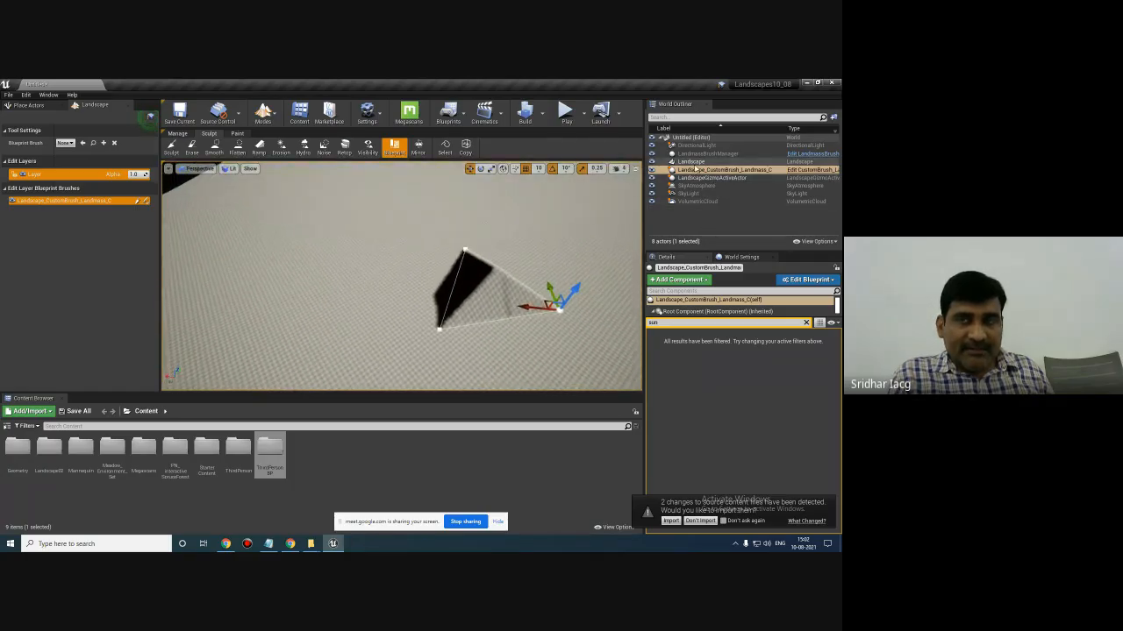
- Try to extend the CustomBrush_Landmass outline by moving and duplicating its corner spline point, and undo the last two changes
left_click(721, 169)
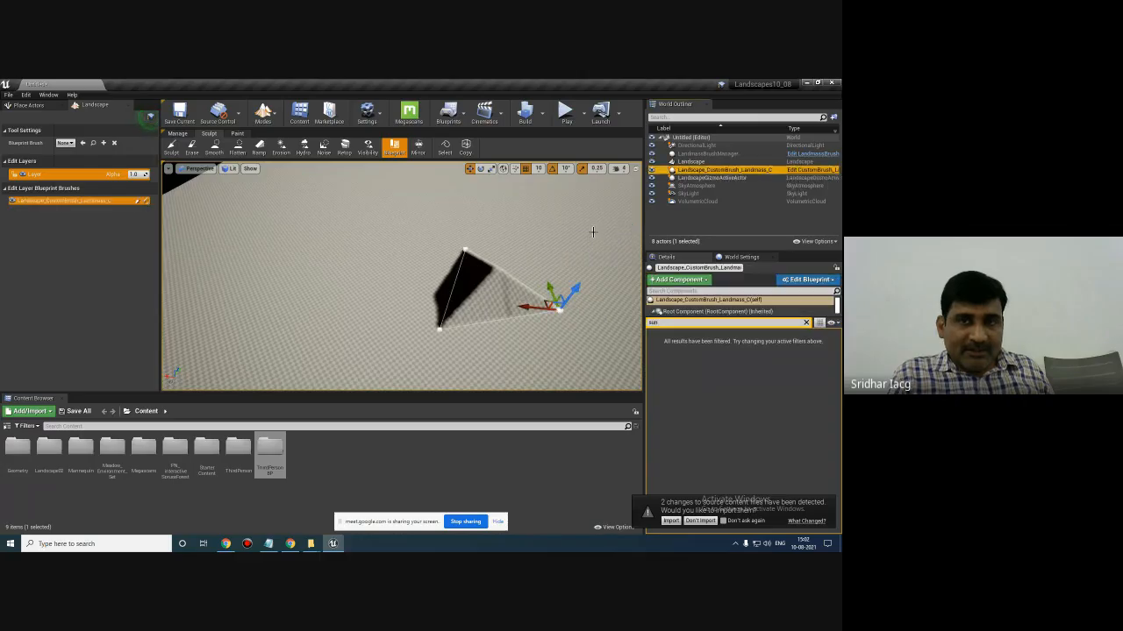
mouse_move(551, 297)
left_mouse_down()
mouse_move(503, 171)
mouse_move(536, 272)
mouse_move(467, 286)
mouse_move(316, 287)
mouse_move(444, 286)
left_mouse_up()
mouse_move(522, 304)
left_mouse_down("alt")
mouse_move(515, 248)
mouse_move(485, 223)
mouse_move(449, 225)
mouse_move(489, 238)
mouse_move(490, 263)
mouse_move(531, 296)
mouse_move(562, 301)
left_mouse_up("alt")
left_click(350, 240)
mouse_move(454, 231)
left_mouse_down("alt")
mouse_move(460, 208)
mouse_move(497, 202)
mouse_move(430, 218)
mouse_move(443, 284)
mouse_move(534, 281)
left_mouse_up("alt")
left_click(438, 275)
left_click_drag(408, 254, 433, 290, "alt")
key("ctrl+z")
key("ctrl+z")
- Stretch the triangular landmass brush into a longer hill by duplicating its corner spline point and moving the copies outward
key("e")
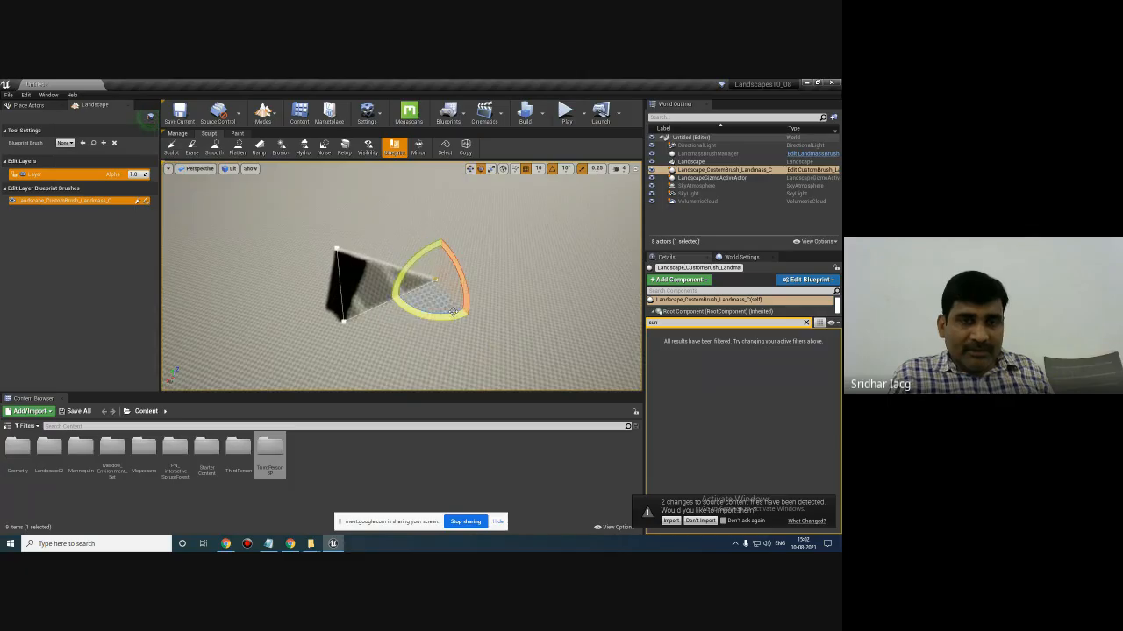
key("w")
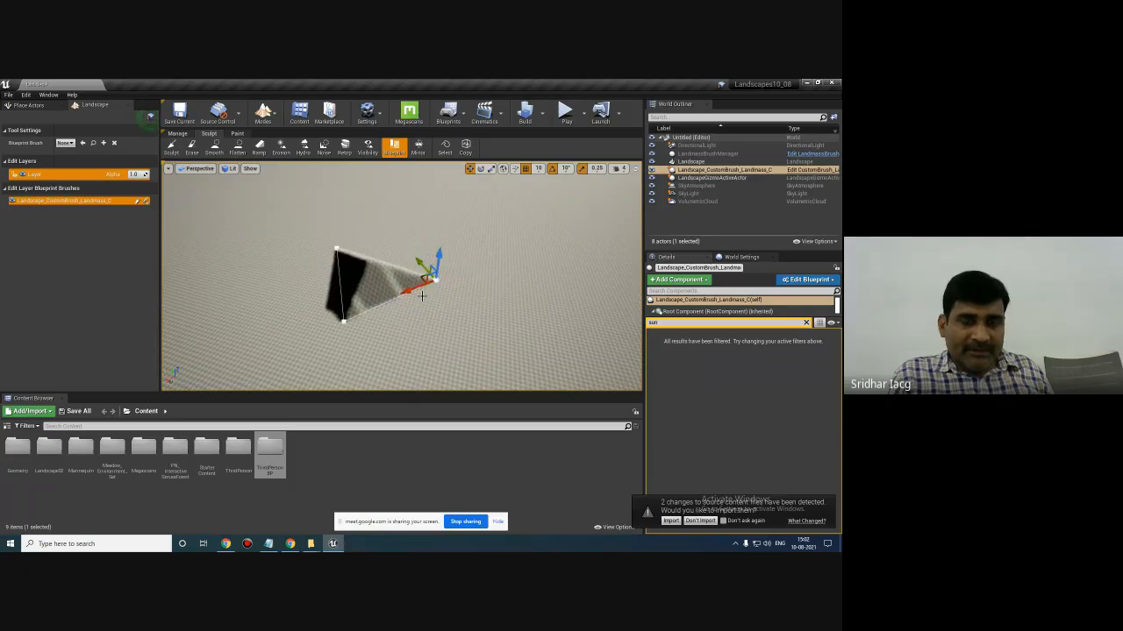
left_click_drag(429, 296, 450, 284, "alt")
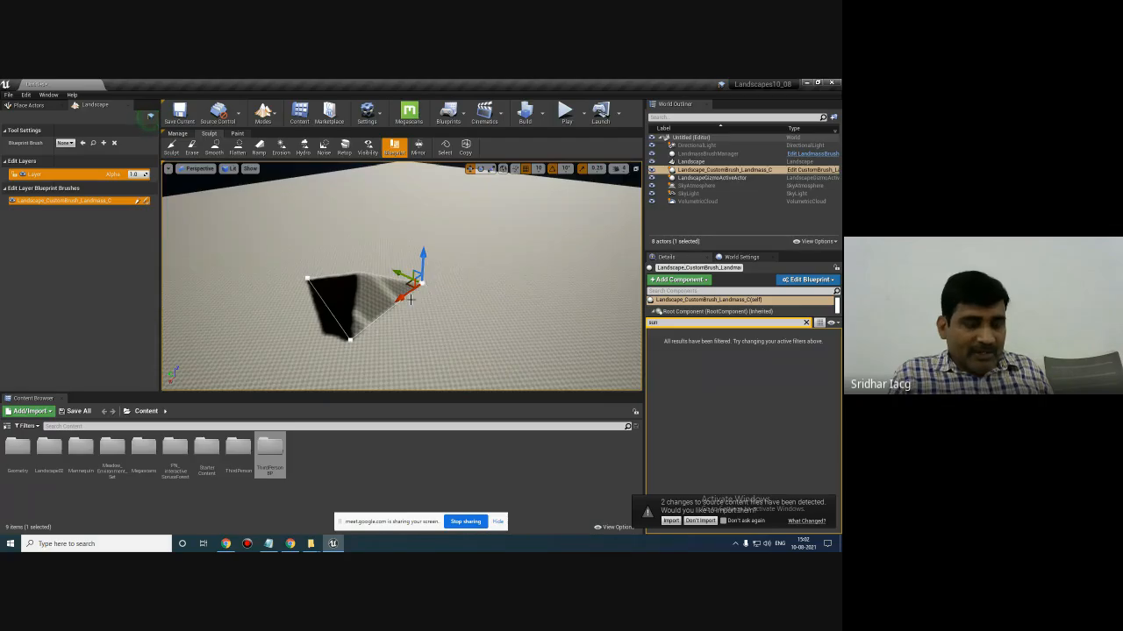
mouse_move(401, 297)
left_mouse_down("alt")
mouse_move(421, 269)
mouse_move(458, 272)
mouse_move(555, 194)
mouse_move(500, 176)
left_mouse_up("alt")
mouse_move(439, 200)
left_mouse_down("alt")
mouse_move(488, 198)
mouse_move(429, 196)
left_mouse_up("alt")
key("f")
scroll(521, 285, "down", 10)
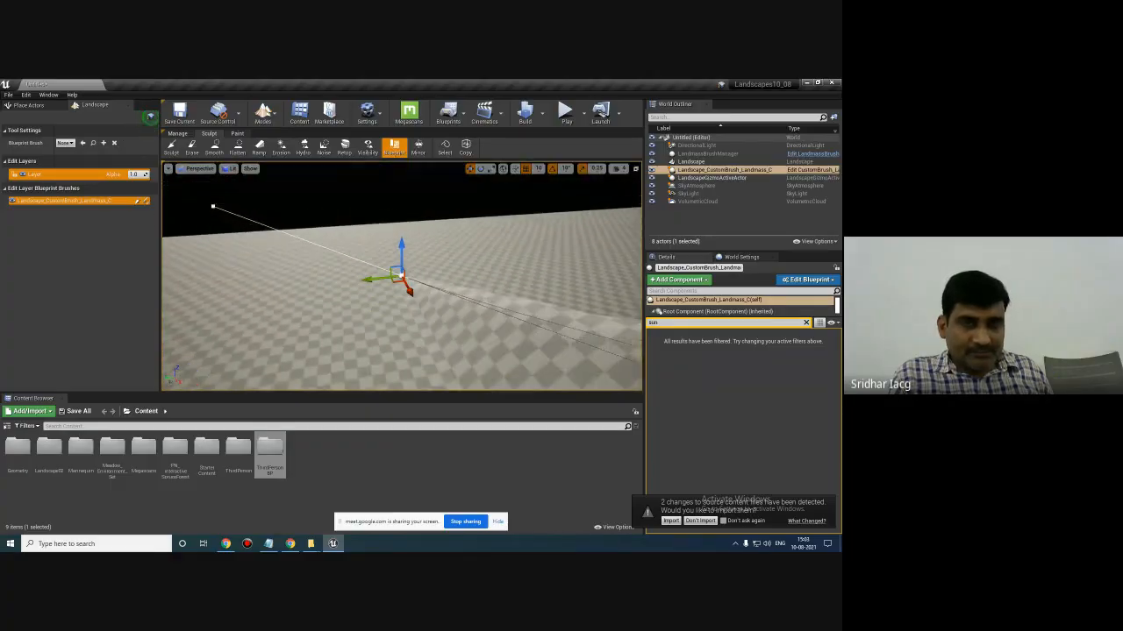
scroll(530, 305, "down", 1)
left_click_drag(531, 304, 612, 273, "alt")
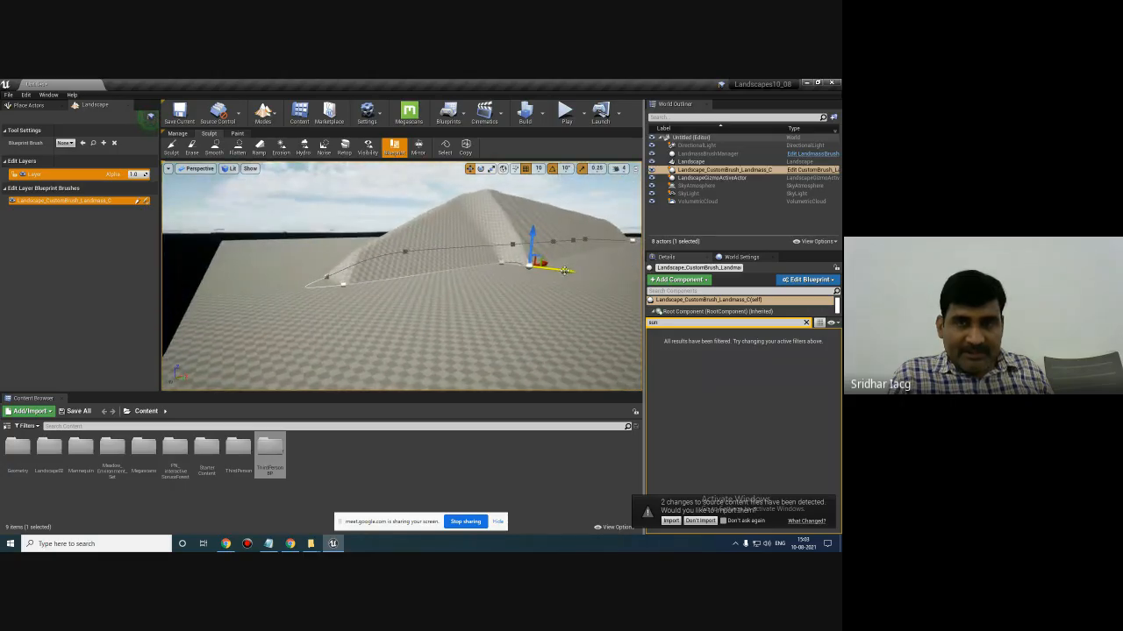
left_click_drag(547, 264, 588, 254)
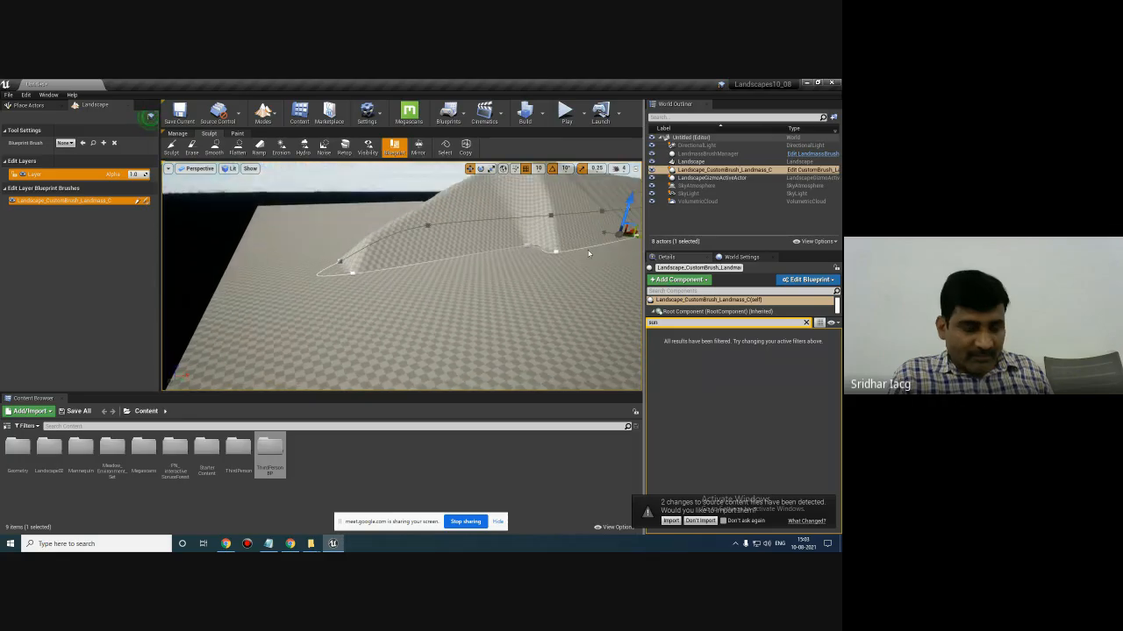
- Place further spline points along the base of the hill to give the landmass slope an irregular ridged outline
key("f")
scroll(556, 243, "down", 6)
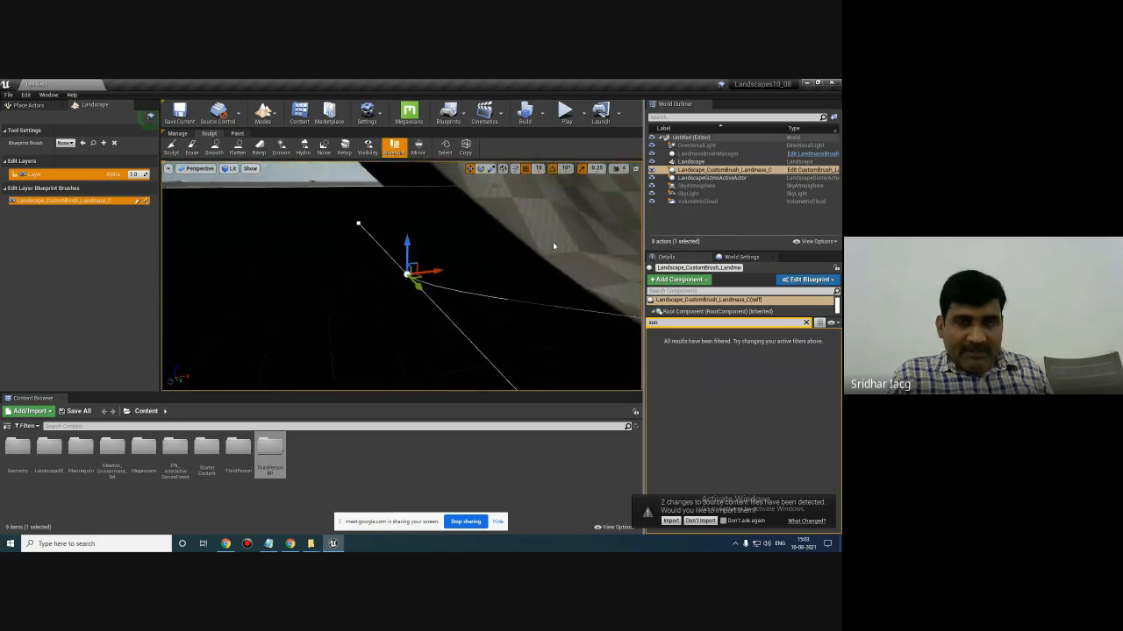
right_click_drag(536, 251, 419, 265)
mouse_move(338, 226)
left_mouse_down()
mouse_move(477, 230)
mouse_move(544, 277)
left_mouse_up()
mouse_move(515, 284)
right_mouse_down()
mouse_move(535, 279)
mouse_move(515, 278)
right_mouse_up()
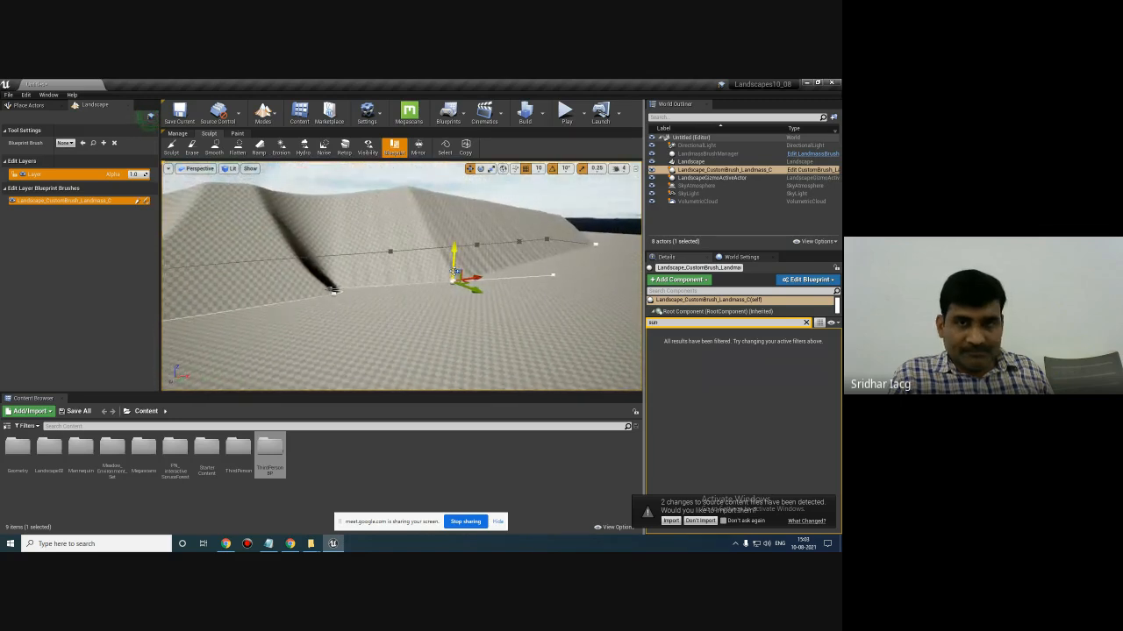
mouse_move(472, 275)
left_mouse_down()
mouse_move(552, 265)
mouse_move(541, 270)
mouse_move(630, 277)
mouse_move(636, 252)
mouse_move(620, 252)
left_mouse_up()
right_click_drag(496, 238, 544, 289)
scroll(494, 223, "down", 1)
right_click_drag(493, 222, 485, 196)
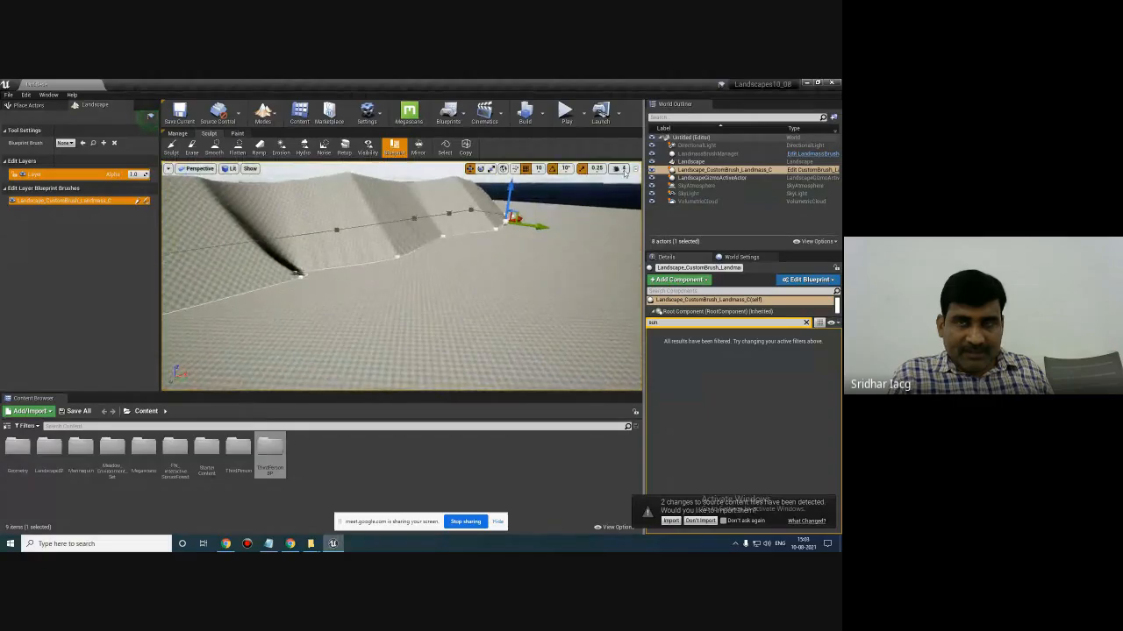
- Set the viewport camera speed to 5 for navigating around the landmass hill
left_click(623, 170)
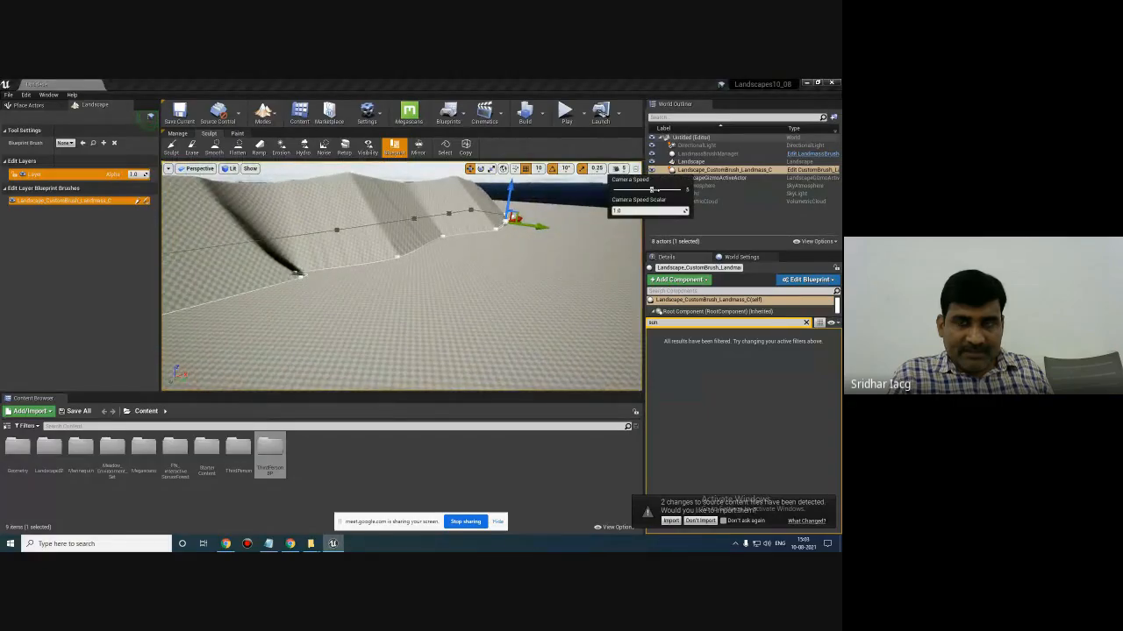
left_click(564, 242)
key("w")
mouse_move(528, 232)
right_mouse_down()
mouse_move(528, 206)
mouse_move(522, 267)
right_mouse_up()
key("s")
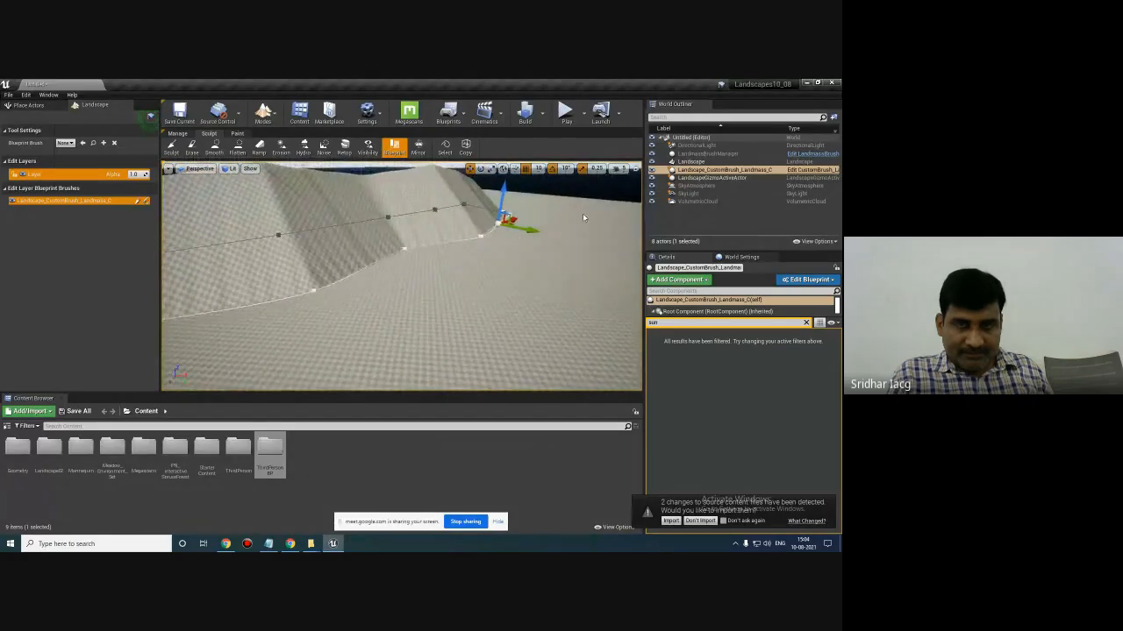
- Start simulating the level and try to reach the landscape tools by switching between Select and Landscape modes
key("alt+s")
right_click_drag(499, 222, 506, 221)
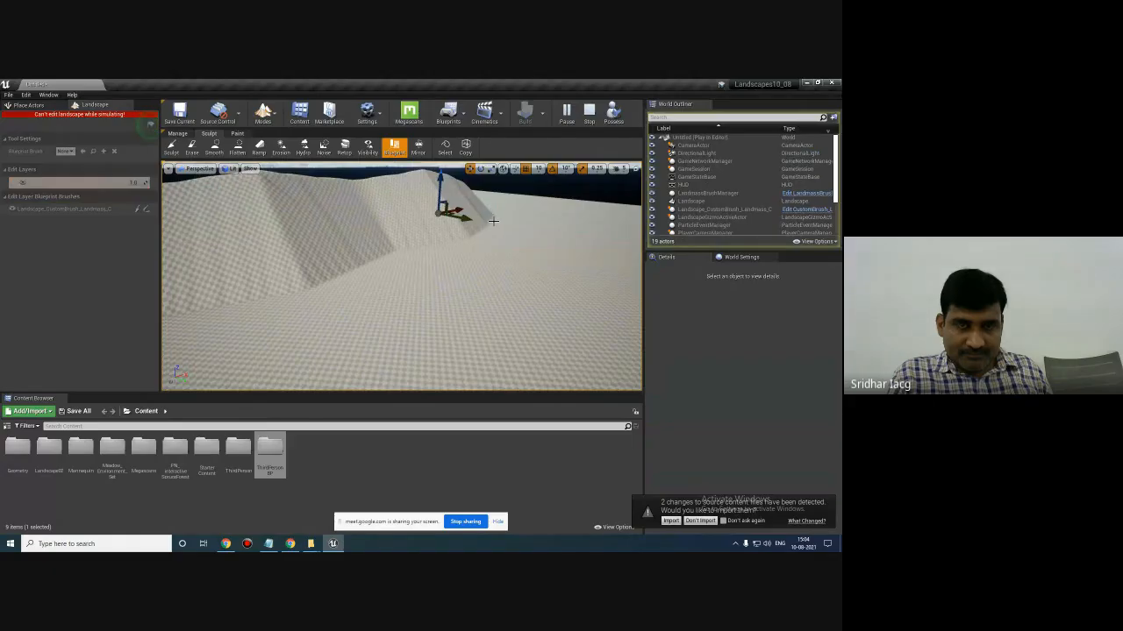
left_click(271, 123)
left_click(281, 152)
left_click(271, 120)
left_click(277, 140)
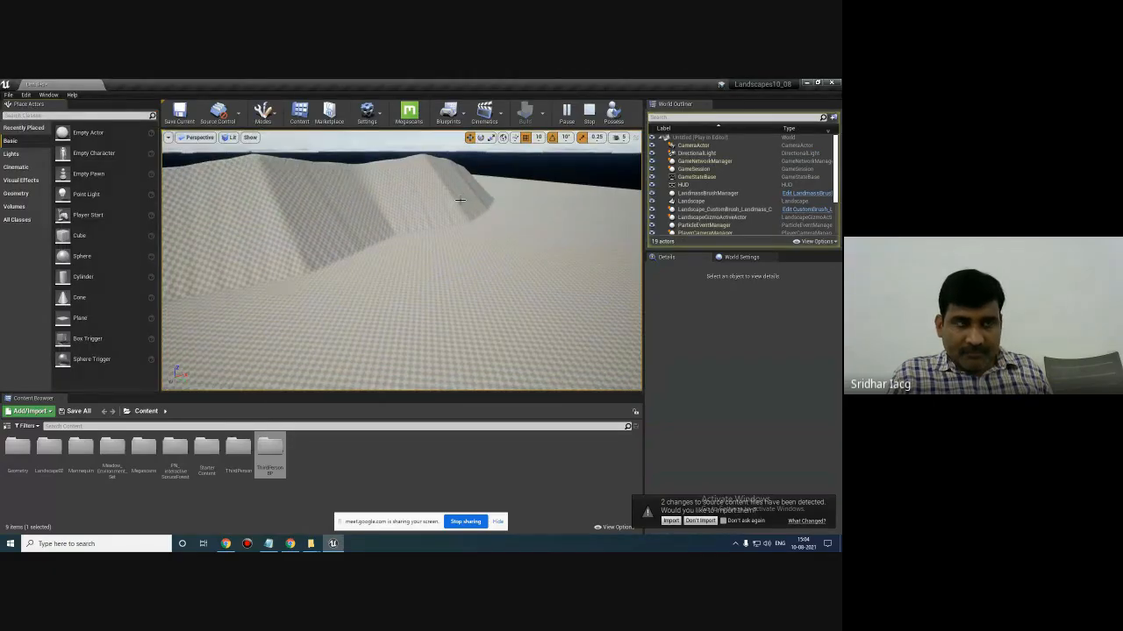
left_click(263, 113)
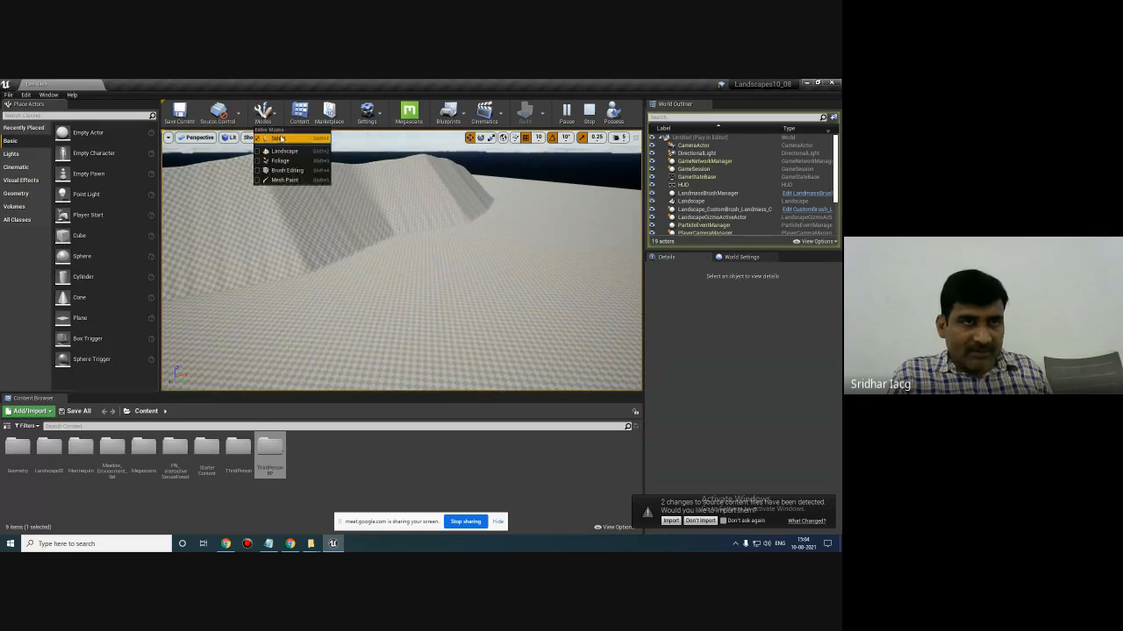
left_click(281, 155)
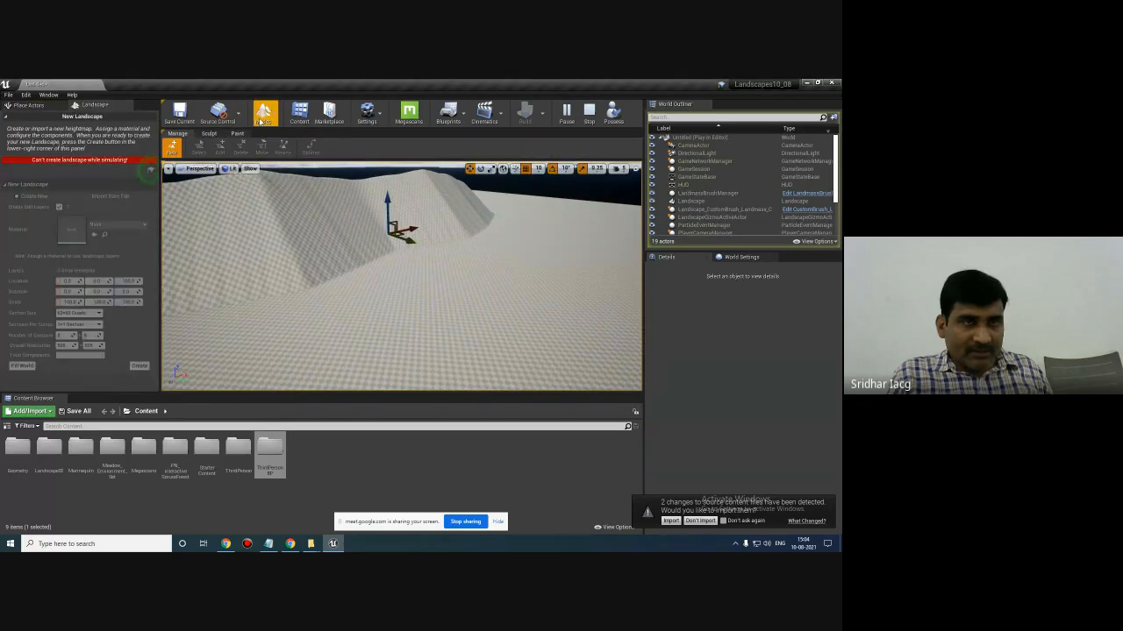
left_click(209, 133)
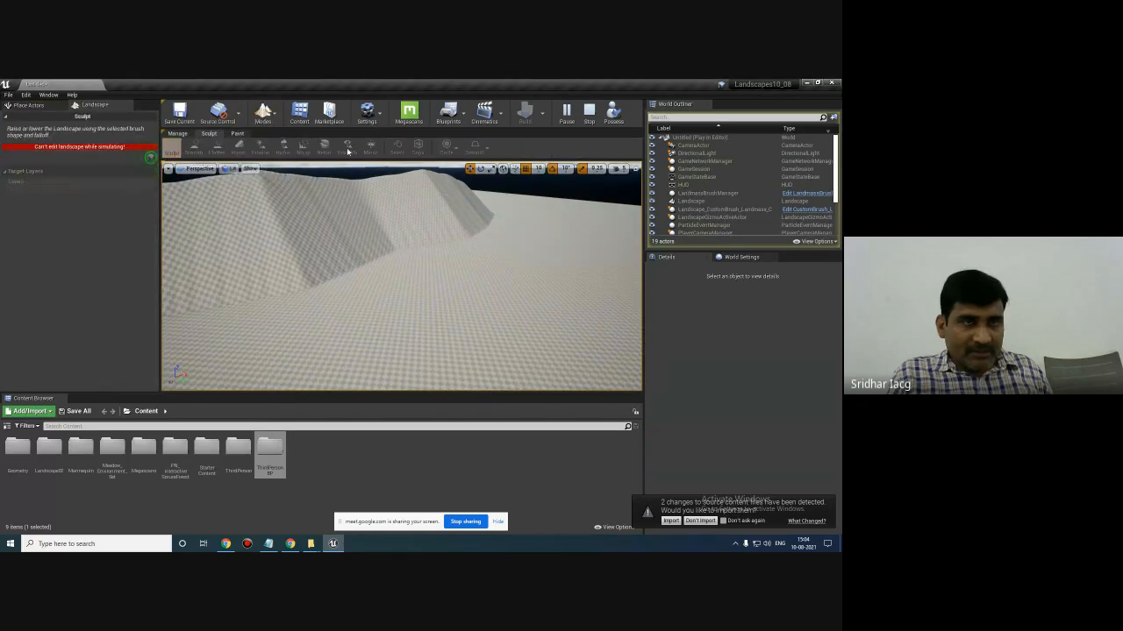
left_click(245, 135)
left_click(179, 134)
left_click(268, 114)
left_click(282, 142)
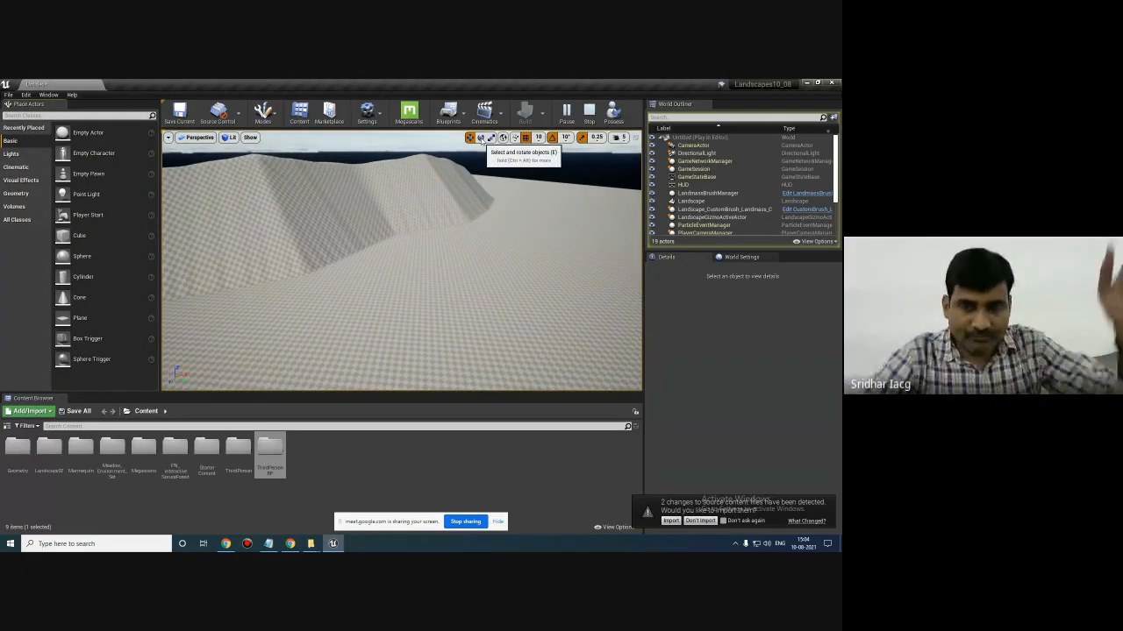
- Select the CustomBrush_Landmass actor and clear the "sun" filter from its details
left_click(389, 207)
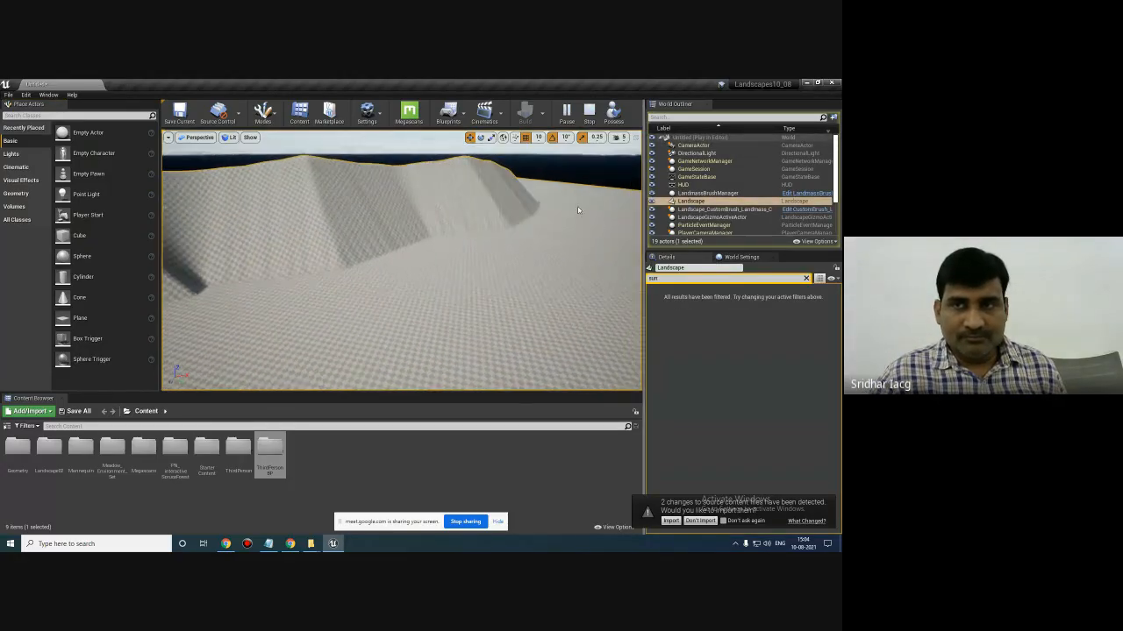
left_click(724, 209)
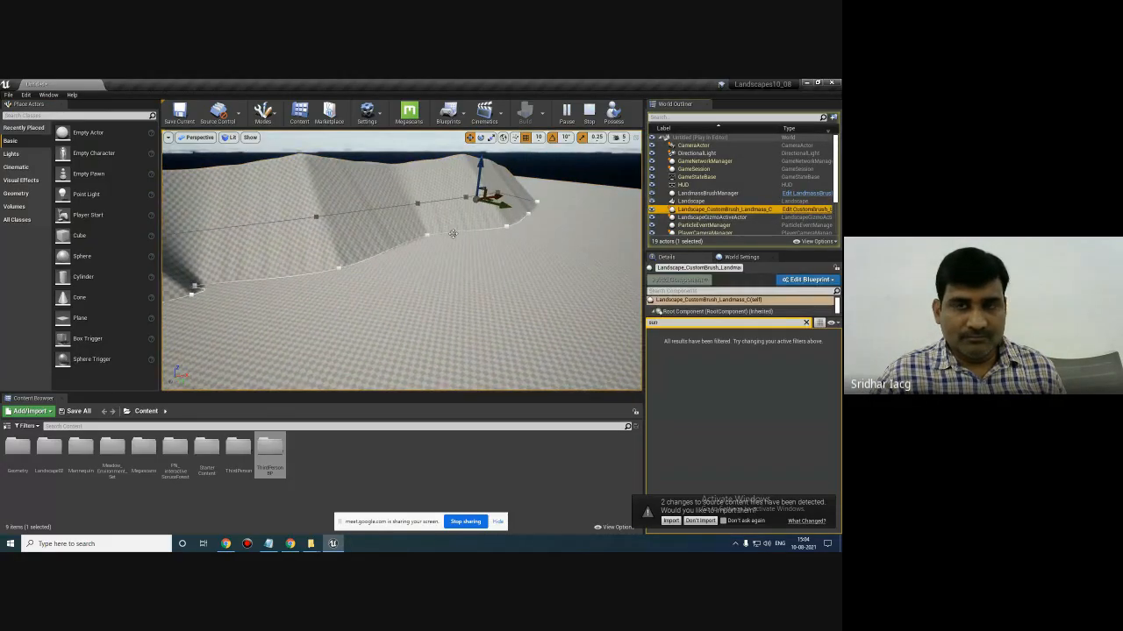
right_click_drag(454, 208, 458, 206)
left_click(806, 323)
mouse_move(456, 281)
right_mouse_down()
mouse_move(452, 246)
mouse_move(392, 254)
mouse_move(460, 242)
mouse_move(535, 183)
mouse_move(598, 160)
mouse_move(586, 180)
mouse_move(478, 169)
mouse_move(531, 200)
mouse_move(421, 184)
mouse_move(379, 164)
right_mouse_up()
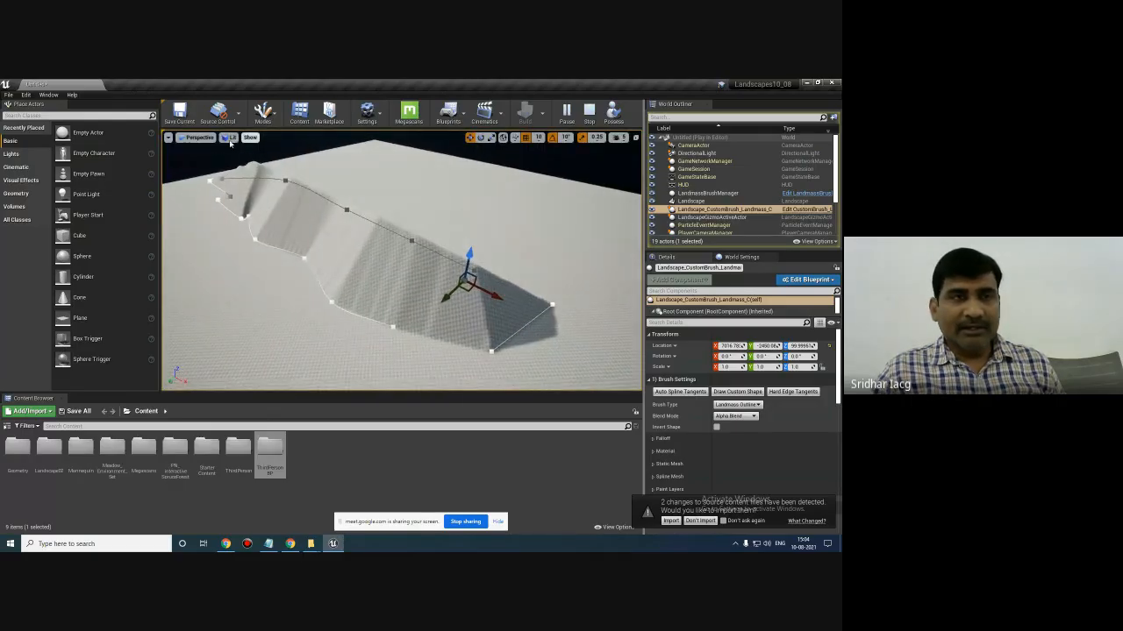
- Stop the simulation and re-enter Landscape mode by way of Select mode
left_click(263, 112)
left_click(283, 156)
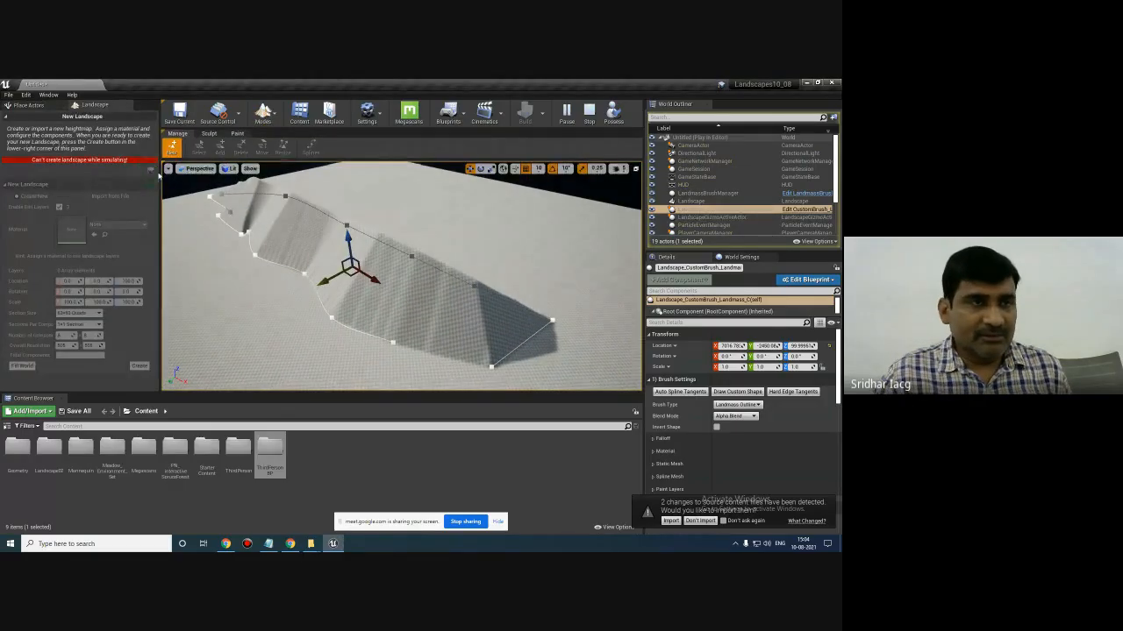
left_click(209, 134)
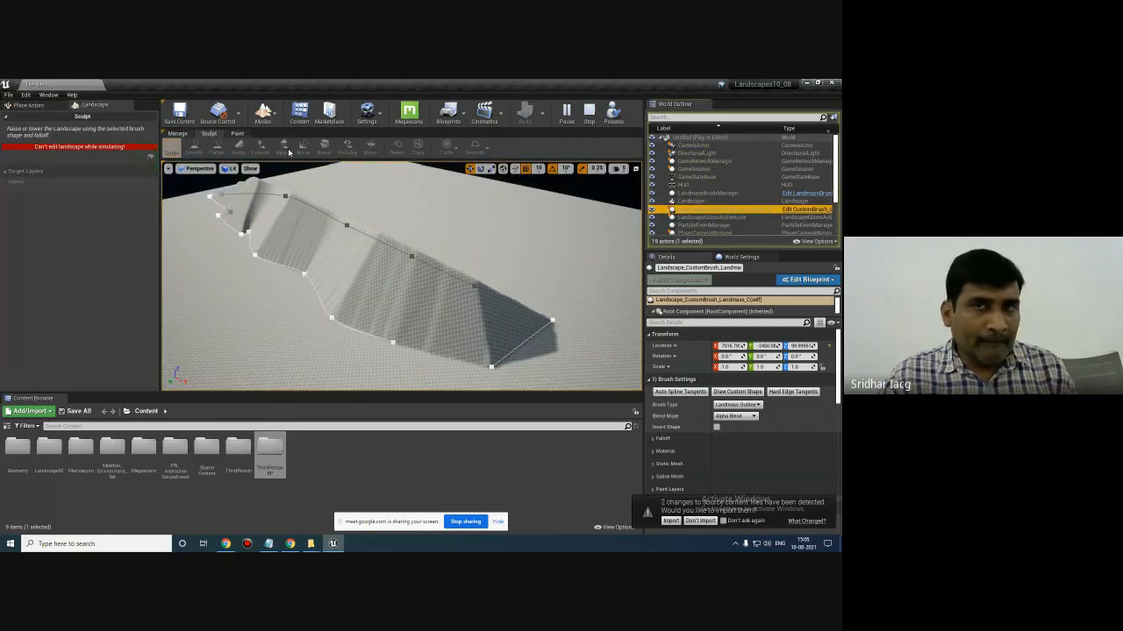
left_click(589, 112)
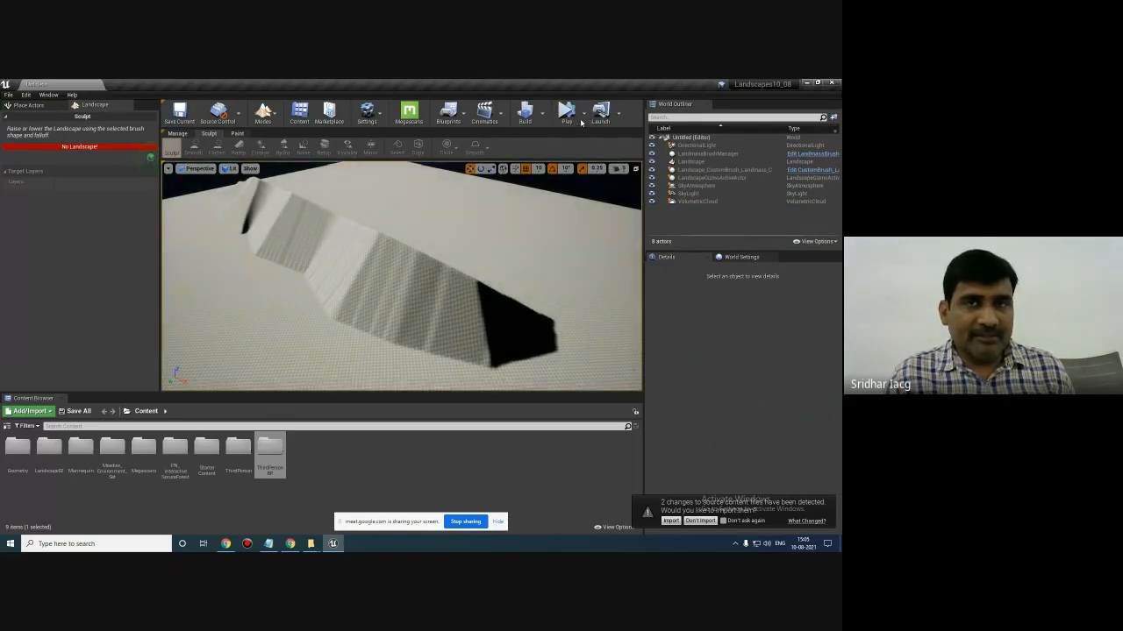
left_click(267, 114)
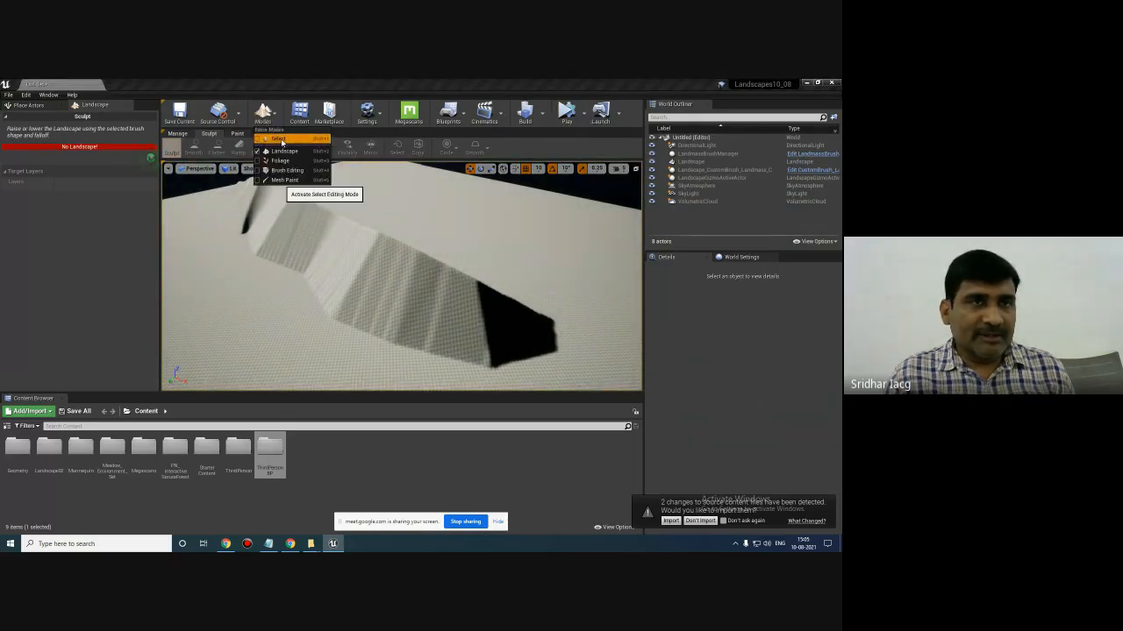
left_click(278, 138)
left_click(268, 114)
left_click(283, 152)
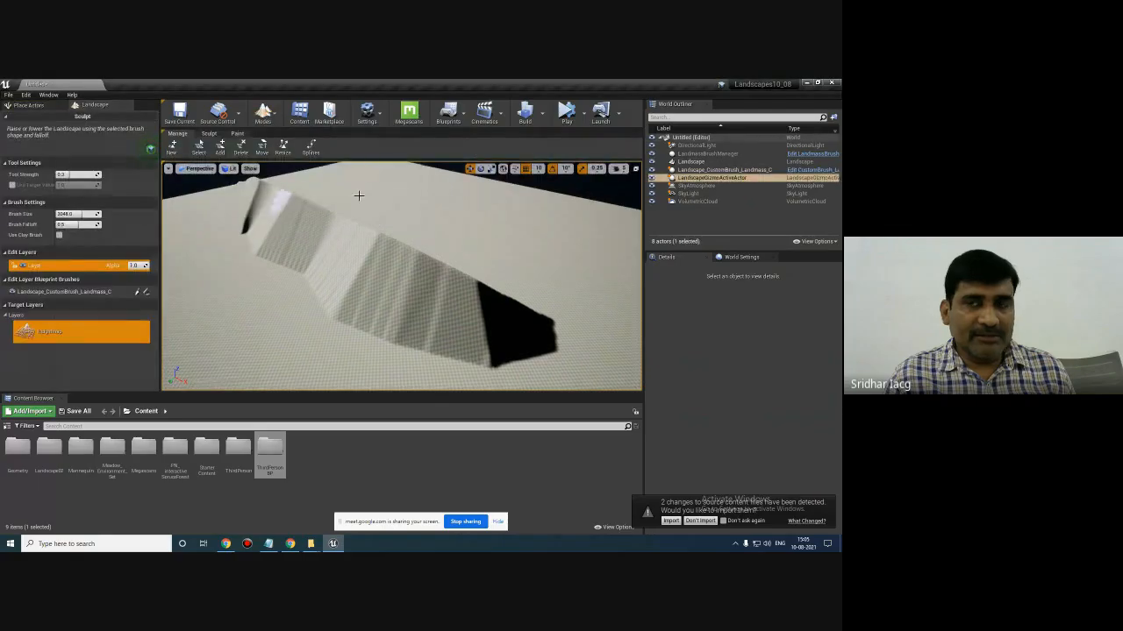
- Select the CustomBrush_Landmass actor, activate the Blueprint sculpting tool and adjust a spline point near the ridge's dark end
left_click(717, 171)
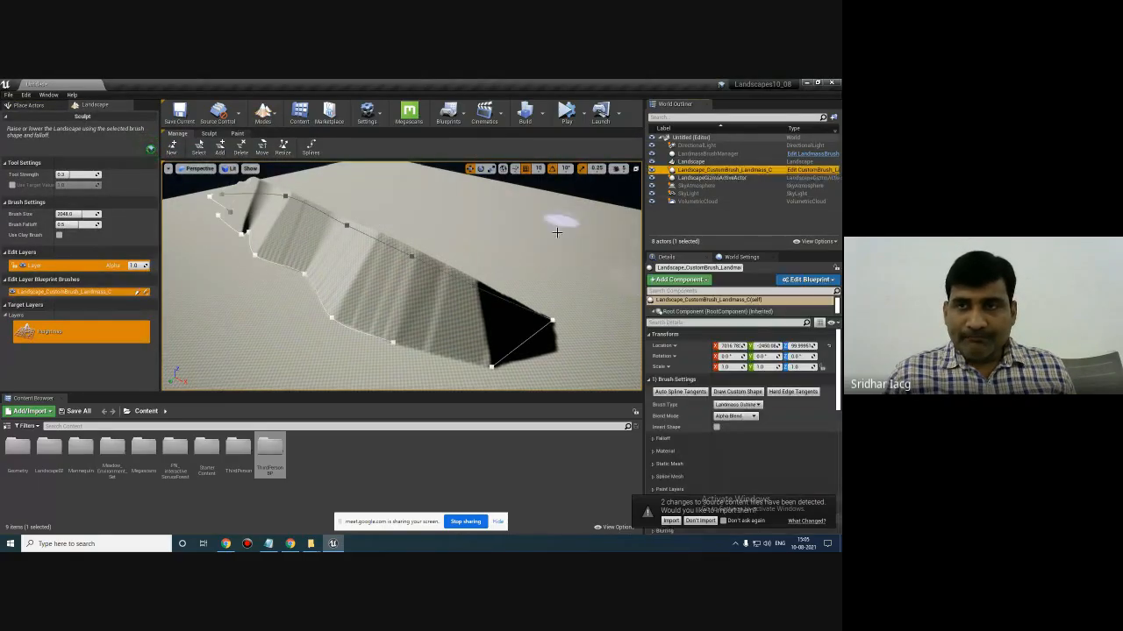
right_click_drag(507, 246, 508, 246)
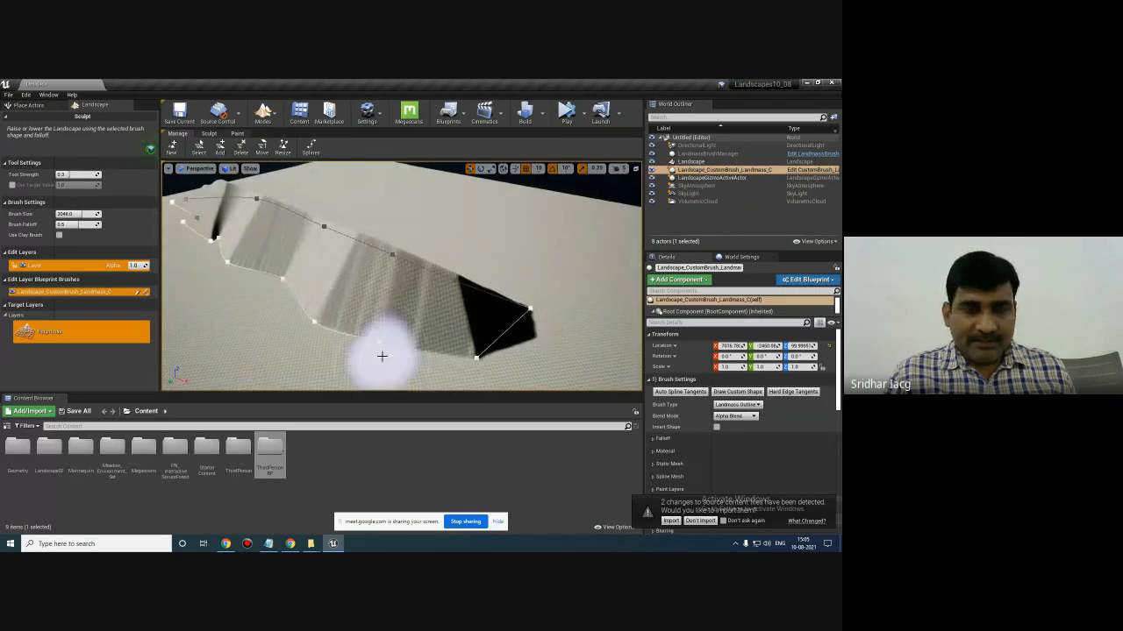
left_click(210, 134)
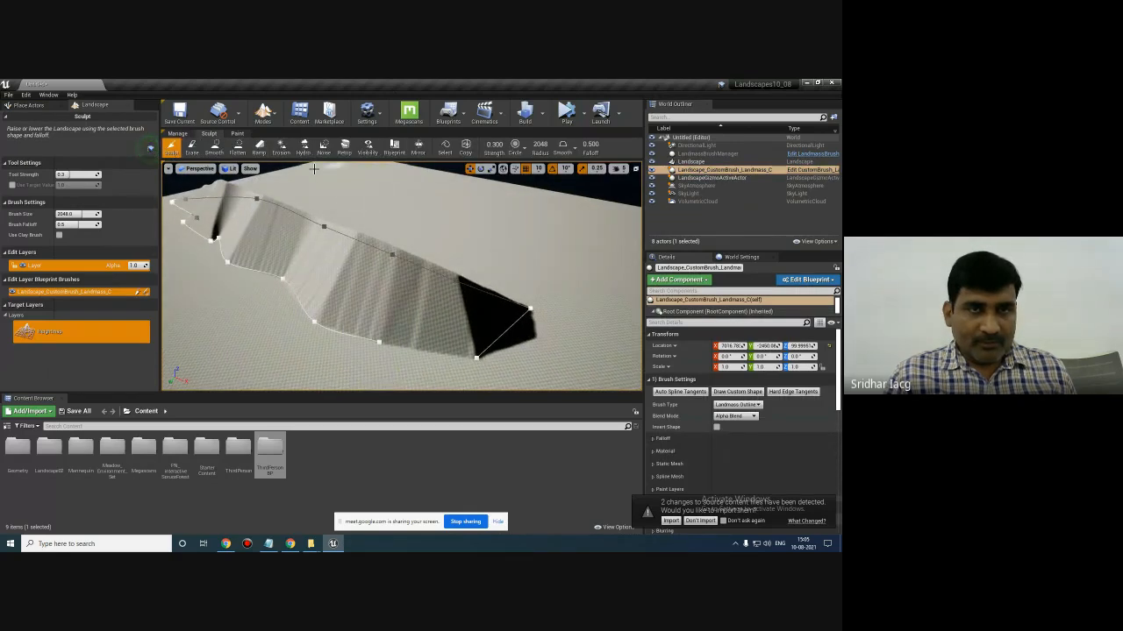
left_click(394, 147)
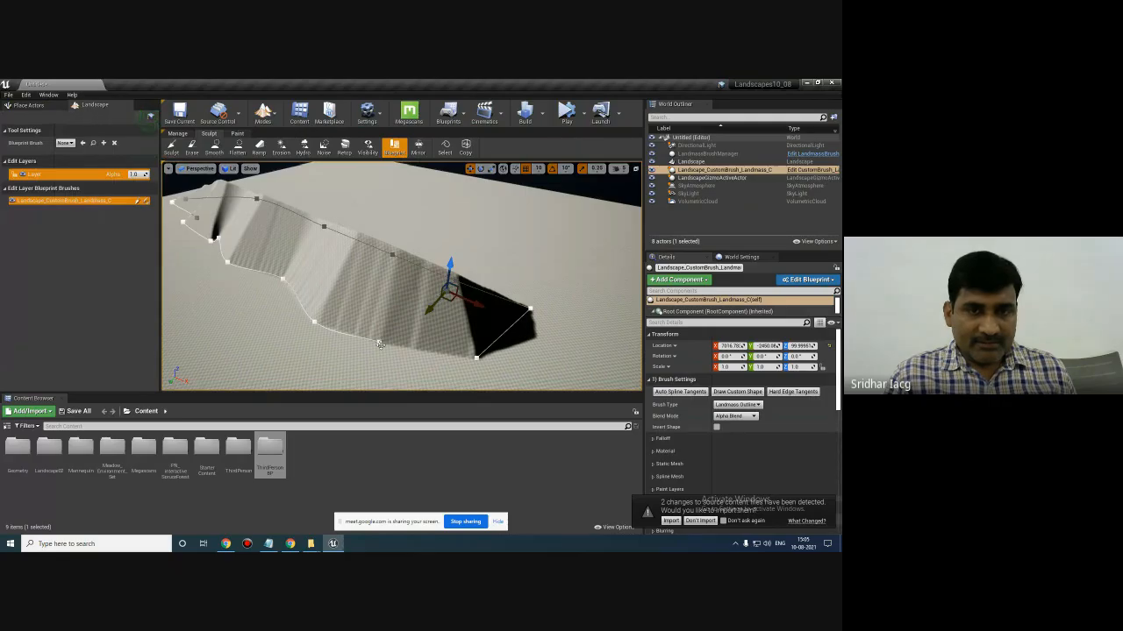
mouse_move(405, 361)
left_mouse_down()
mouse_move(460, 374)
mouse_move(452, 379)
mouse_move(501, 369)
mouse_move(489, 388)
left_mouse_up()
right_click_drag(474, 282, 580, 370)
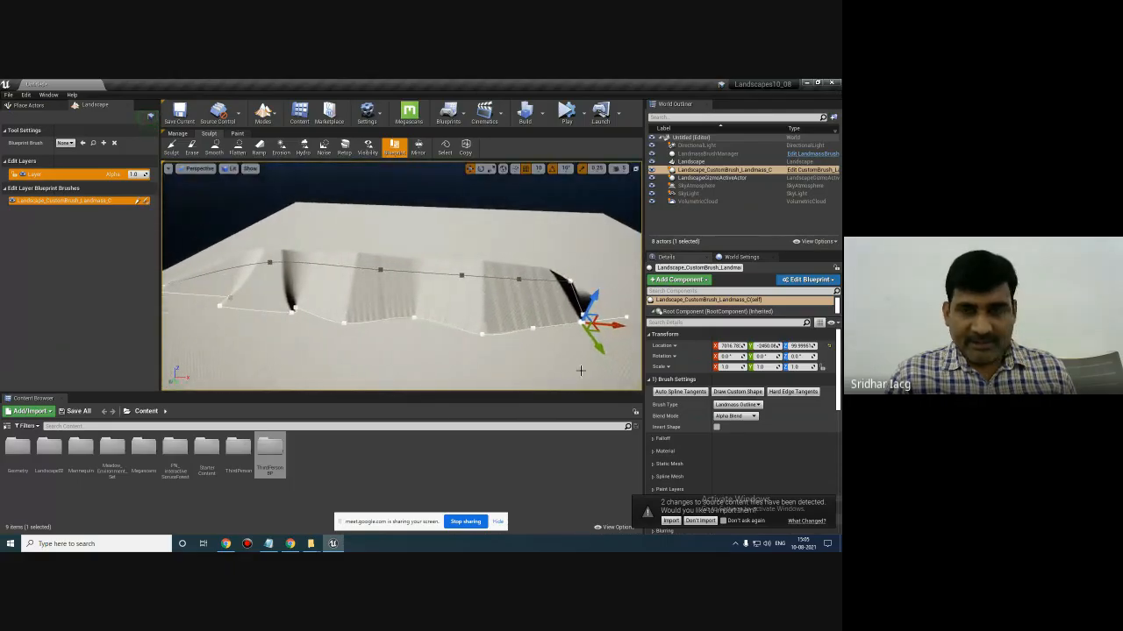
- Examine the Brush Settings and Effects options in the landmass brush's details
left_click(724, 162)
left_click(723, 170)
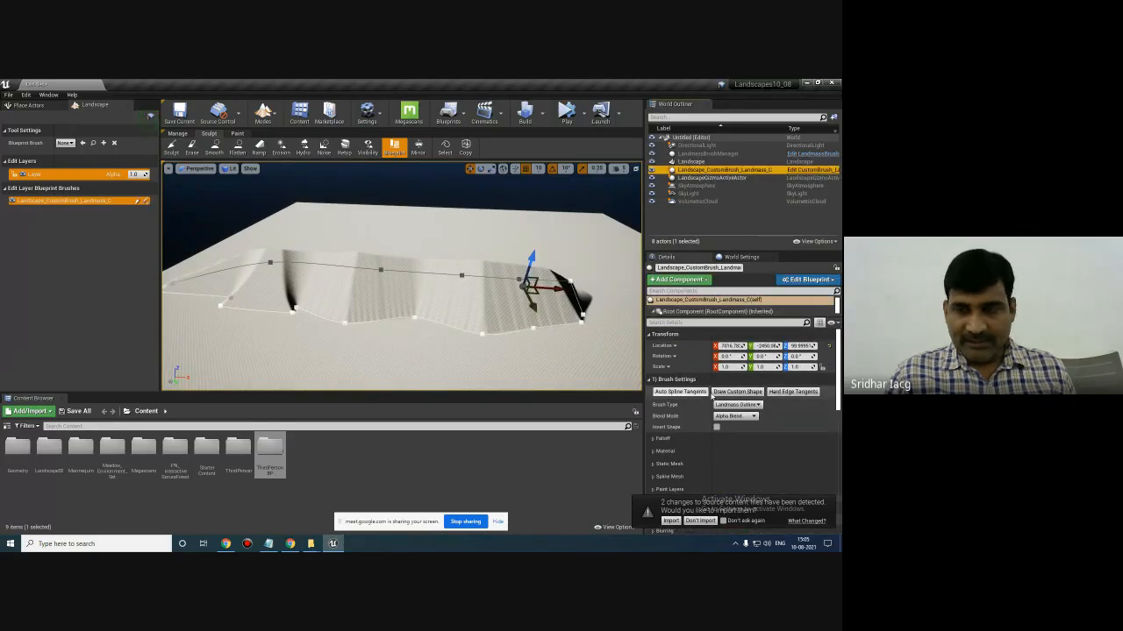
scroll(711, 395, "down", 1)
scroll(735, 445, "down", 1)
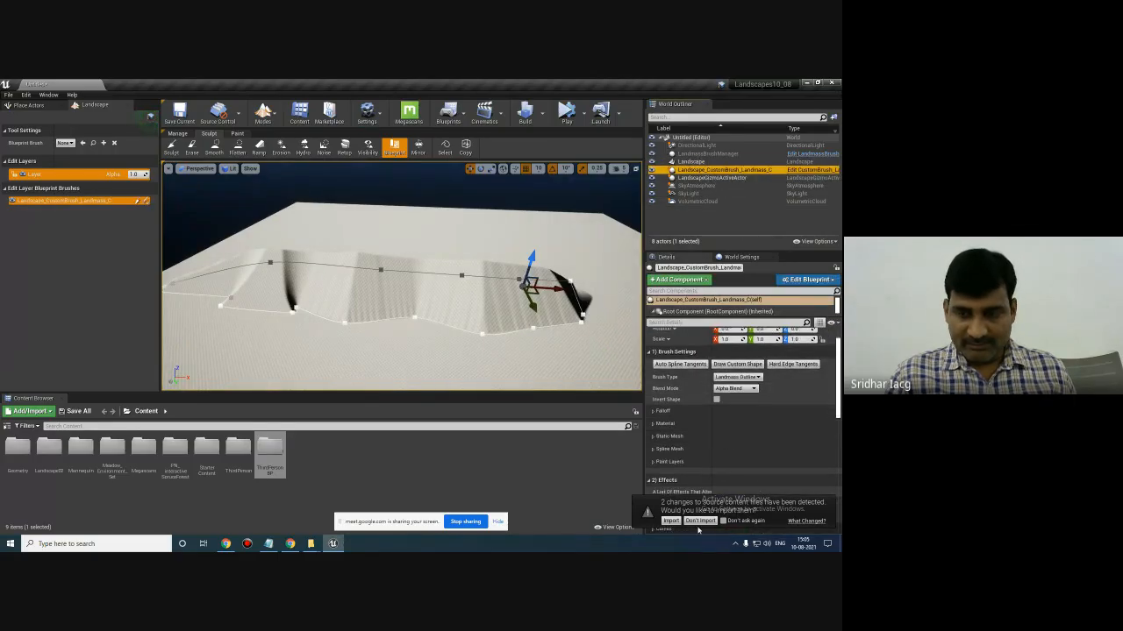
scroll(740, 428, "down", 3)
scroll(744, 427, "down", 3)
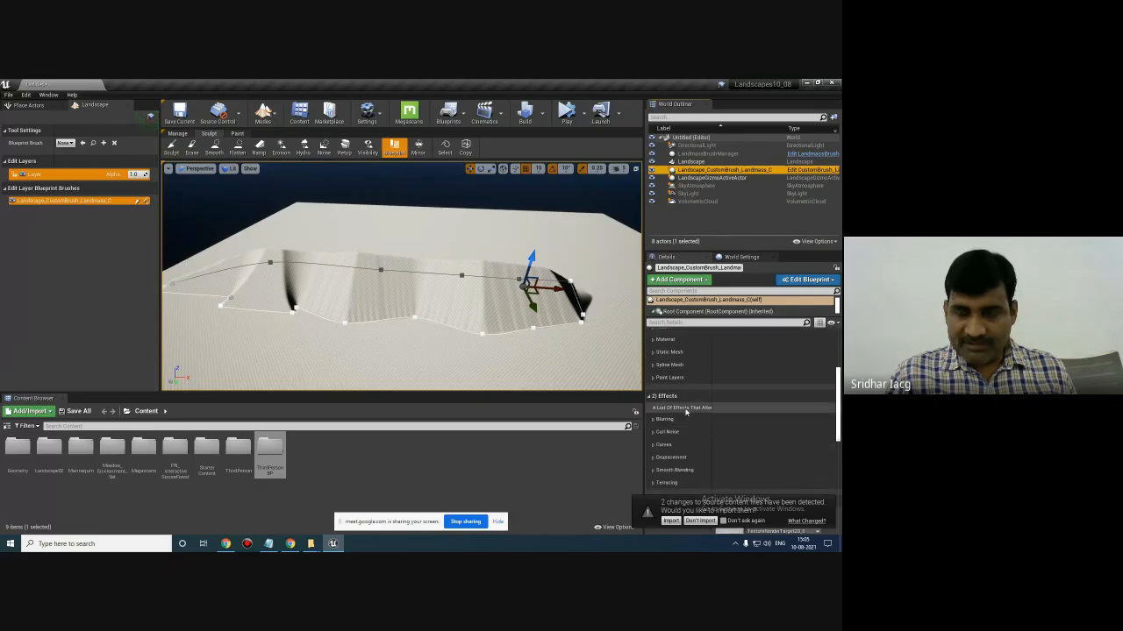
scroll(677, 401, "up", 7)
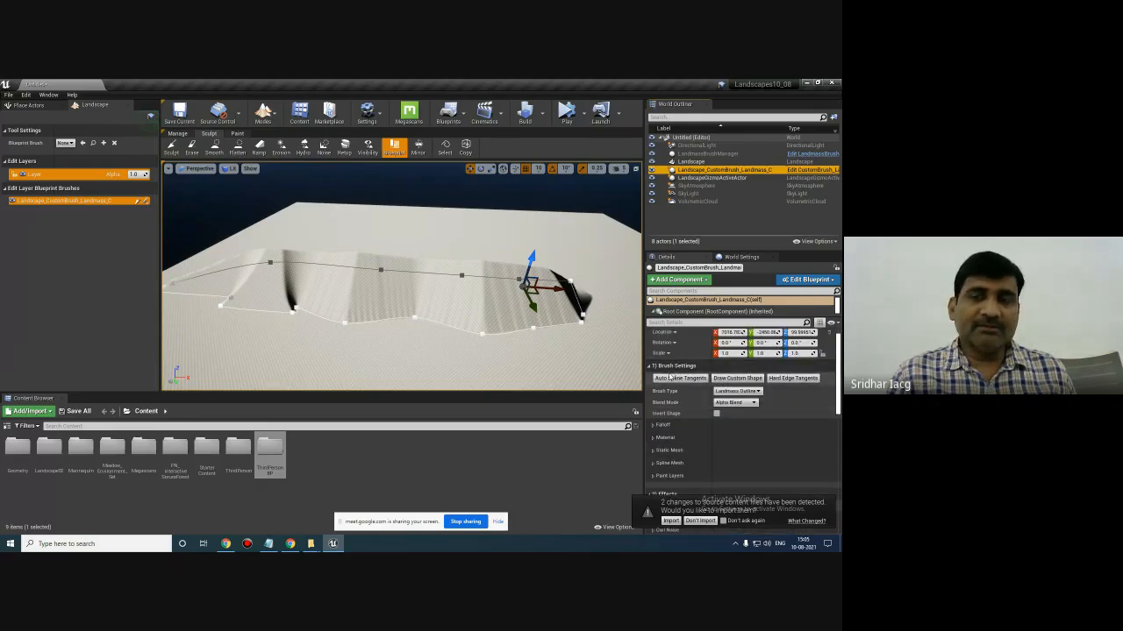
- Set the ridge brush's Curl Noise to strengths of about 0.19 and -0.21, with tilings of about 17.1 and 5.5
scroll(784, 462, "down", 6)
scroll(726, 426, "down", 5)
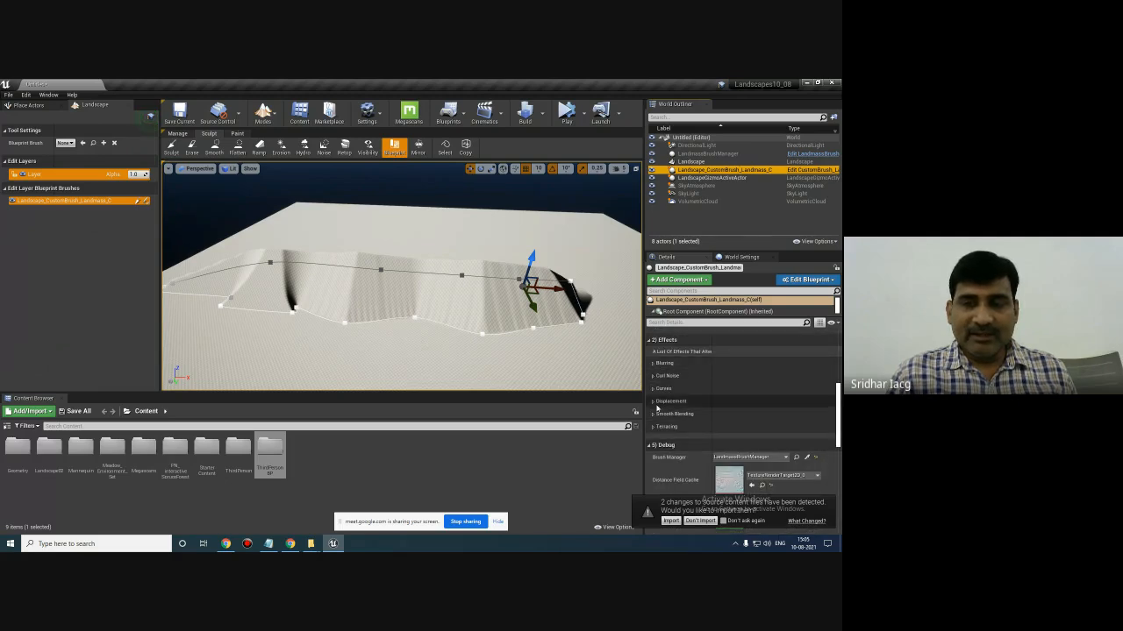
left_click(653, 376)
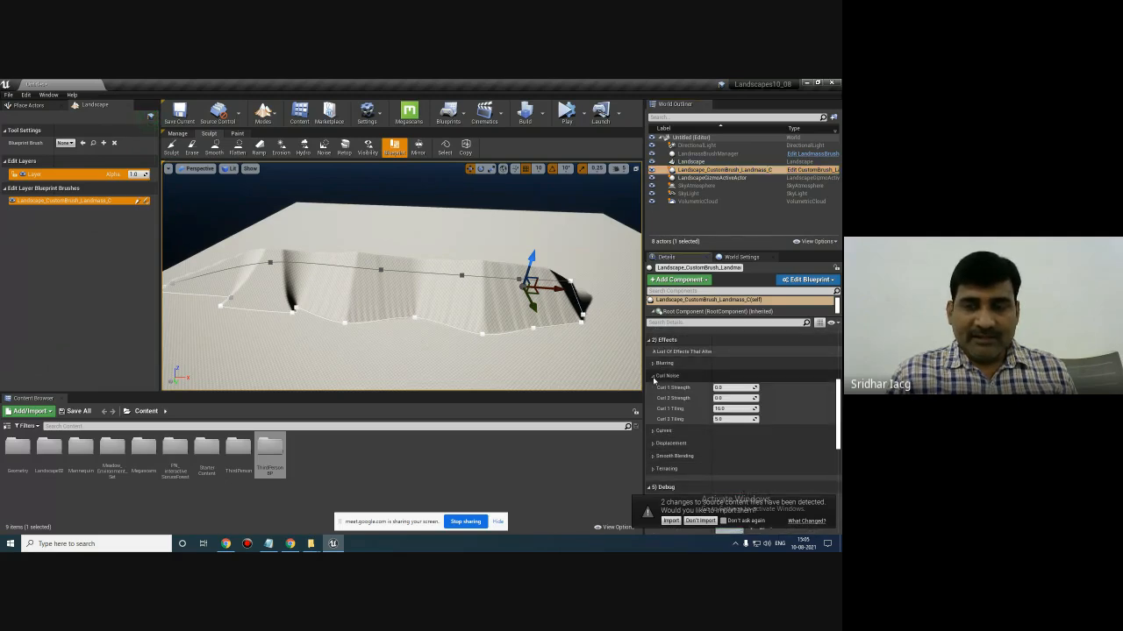
left_click_drag(727, 392, 734, 422)
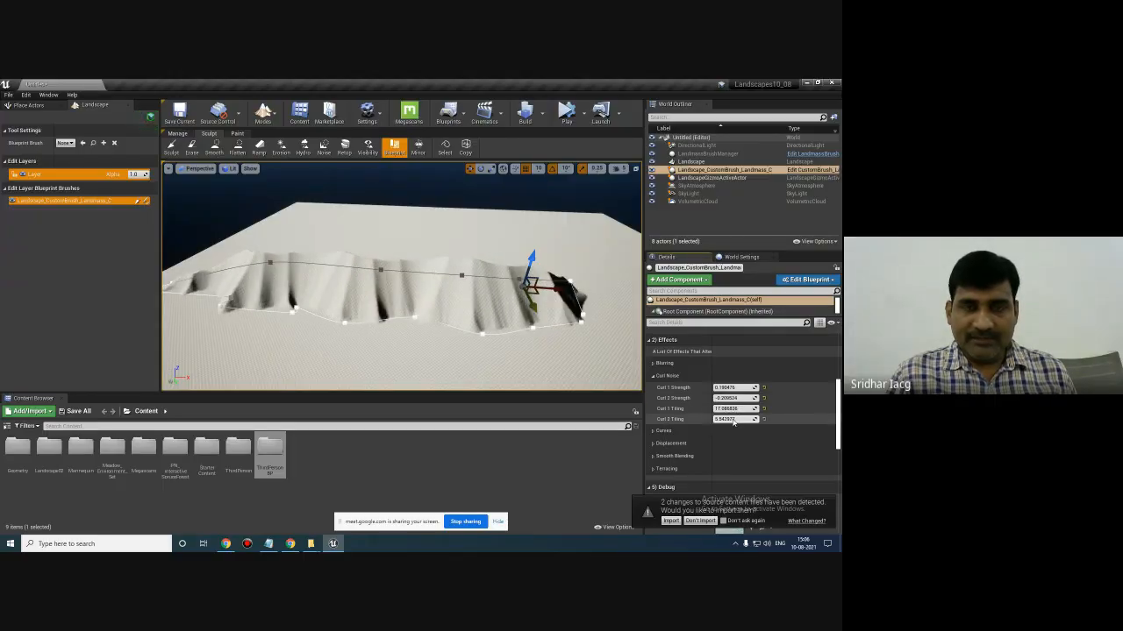
scroll(769, 437, "down", 1)
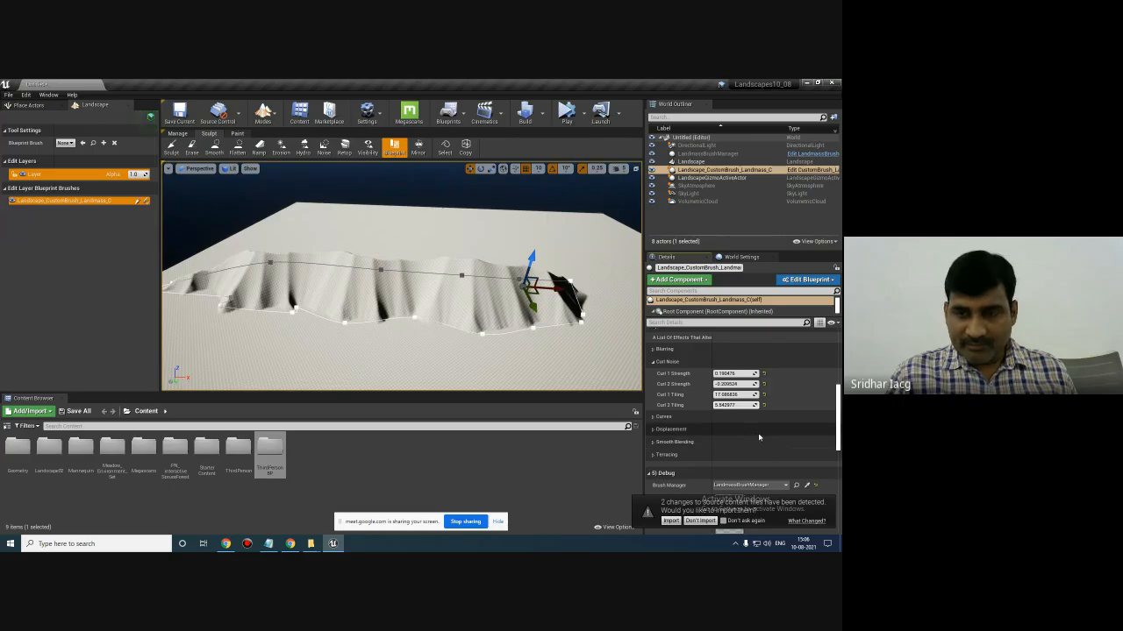
- Set the ridge brush's Displacement Height to about 725
scroll(754, 436, "up", 2)
scroll(750, 443, "down", 5)
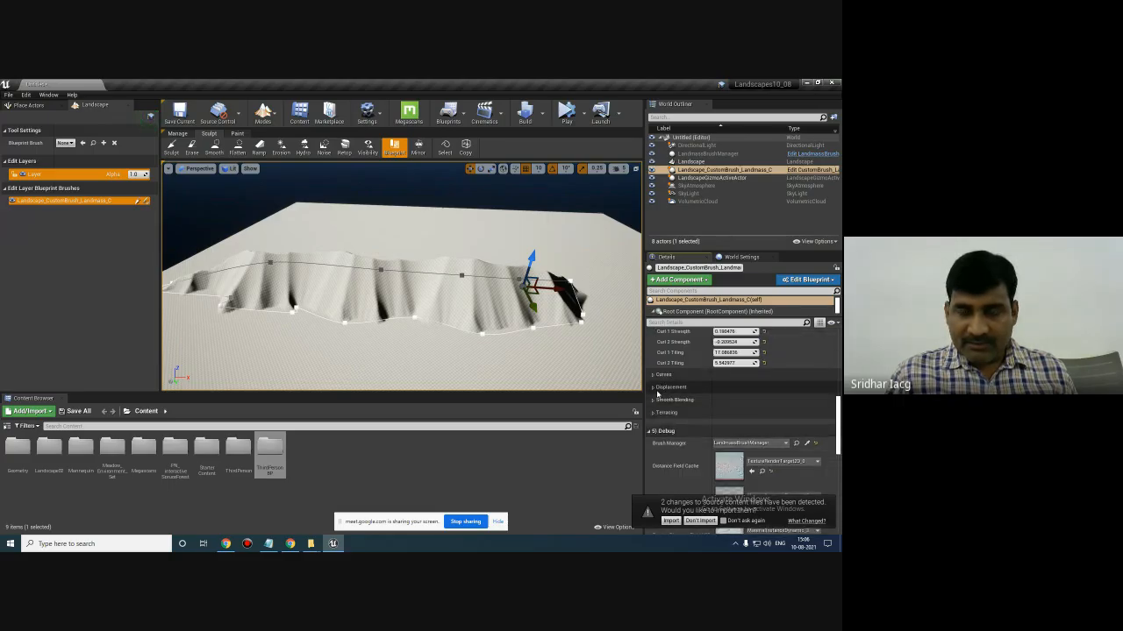
left_click(654, 387)
scroll(756, 420, "down", 1)
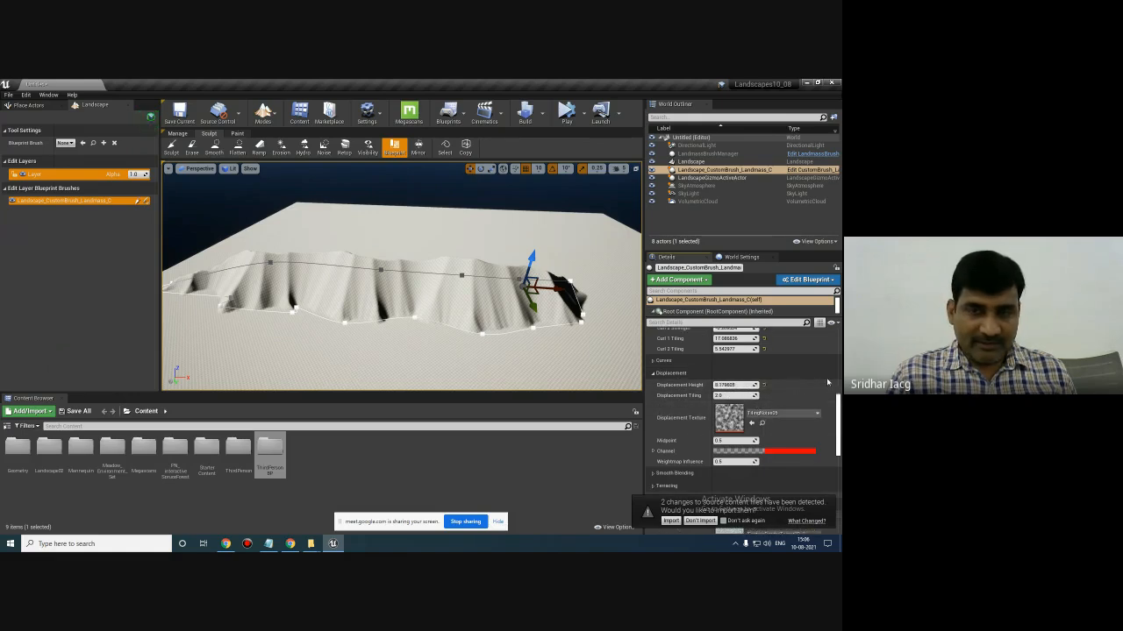
left_click_drag(735, 385, 756, 385)
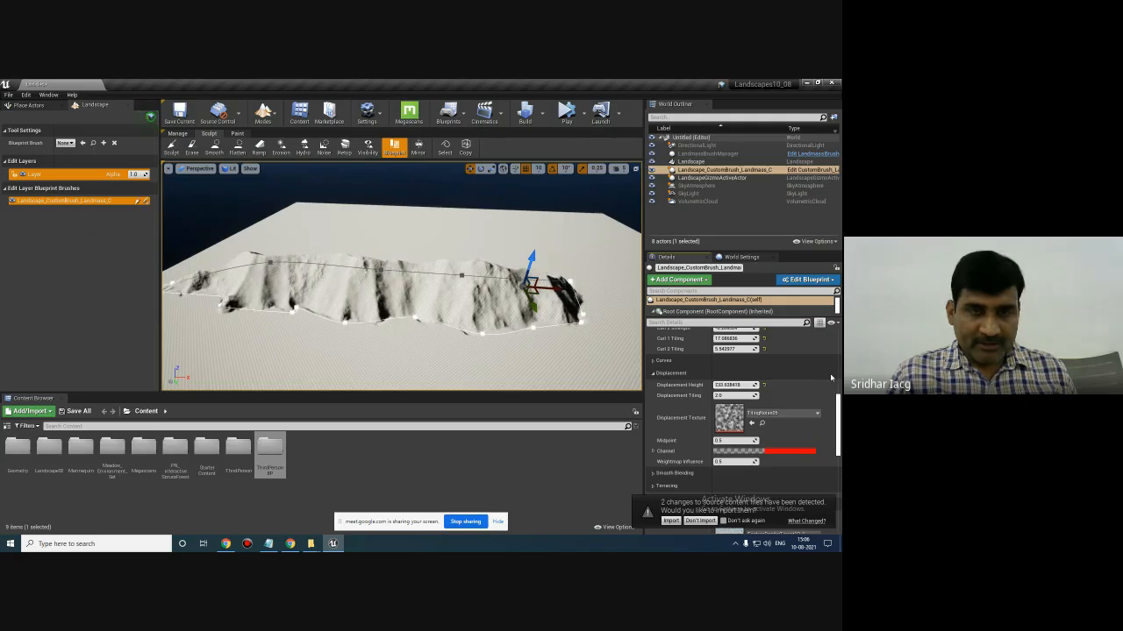
- Move and scale the ridge brush so that it lies along the landscape's edge
right_click_drag(348, 332, 575, 295)
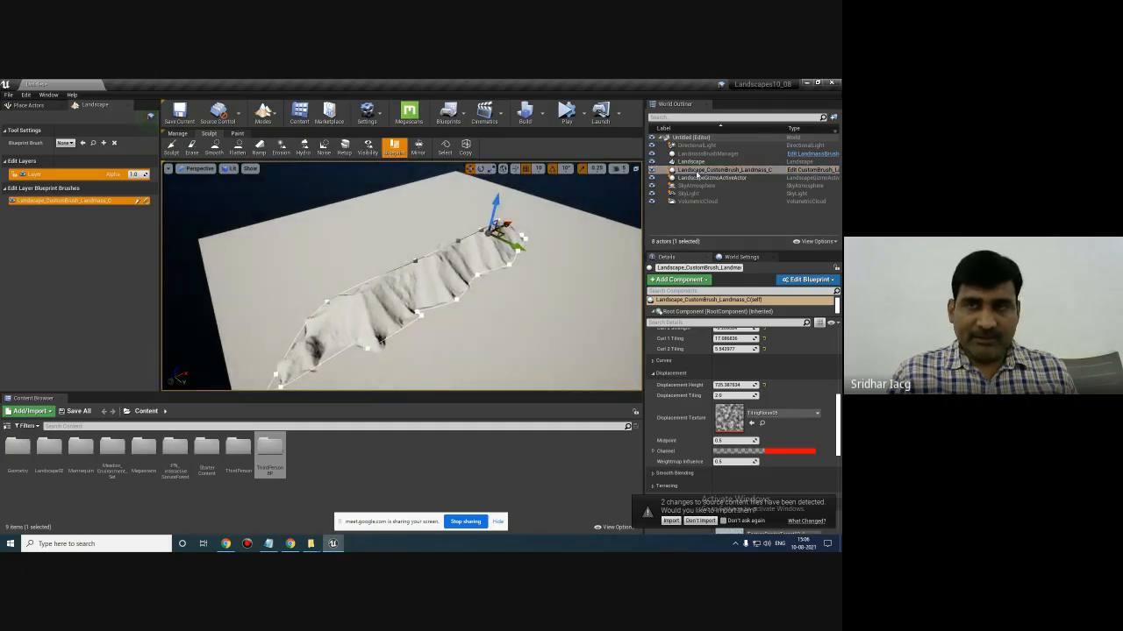
left_click_drag(524, 250, 424, 204)
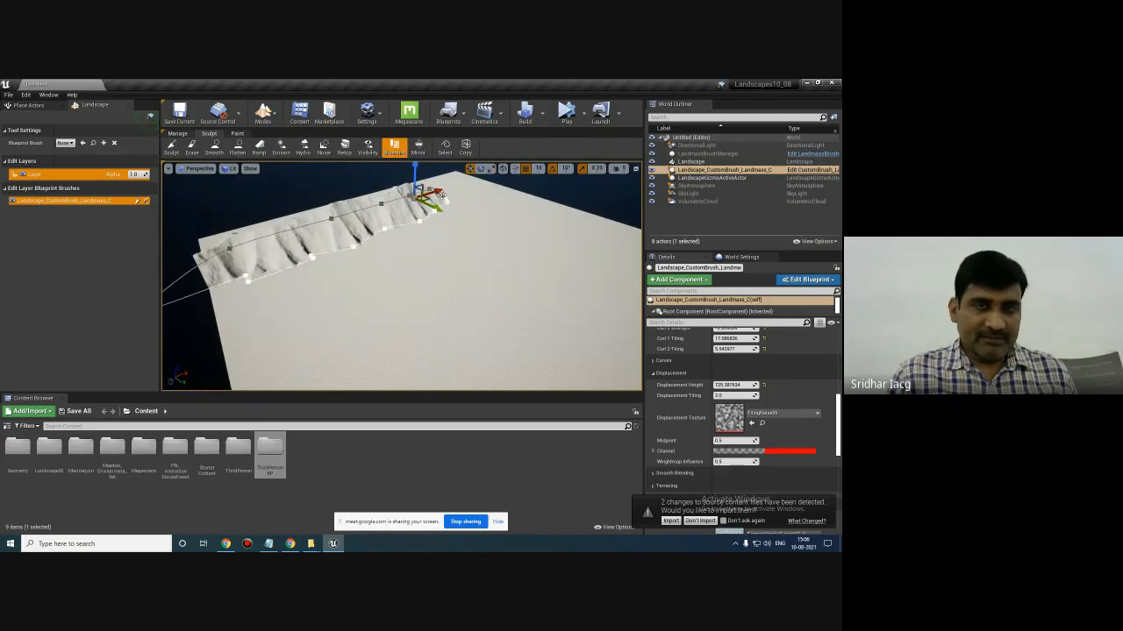
mouse_move(438, 192)
left_mouse_down()
mouse_move(466, 186)
mouse_move(487, 207)
left_mouse_up()
mouse_move(408, 214)
right_mouse_down()
mouse_move(445, 216)
mouse_move(374, 217)
mouse_move(452, 222)
mouse_move(552, 252)
mouse_move(505, 261)
right_mouse_up()
left_click_drag(502, 260, 409, 197, "alt")
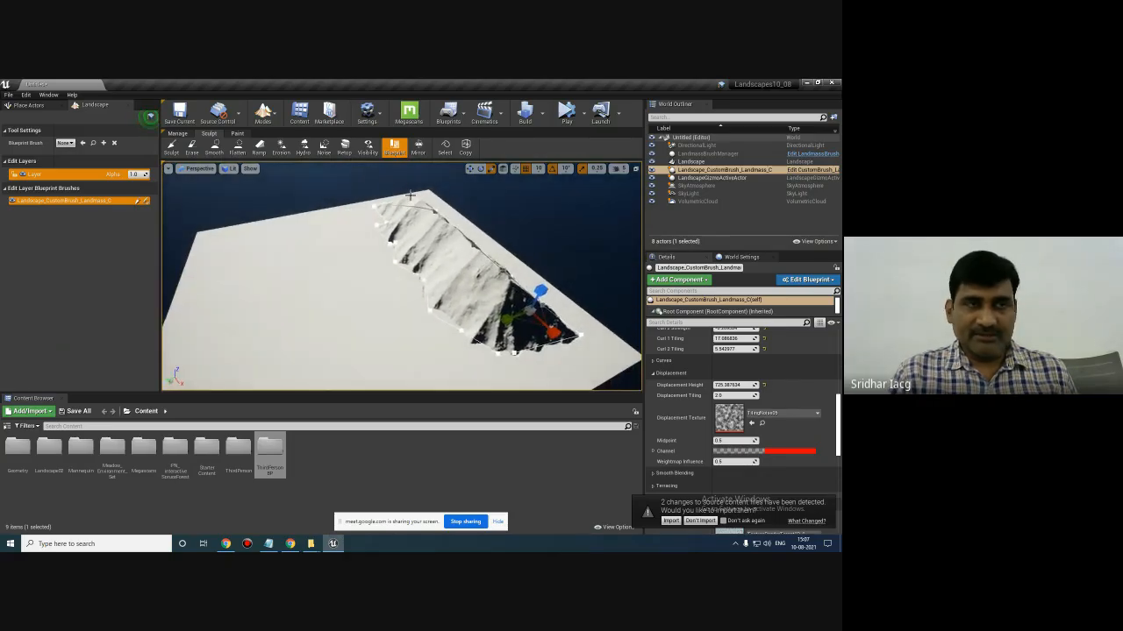
- Place a second CustomBrush_Landmass on the flat area opposite the ridge
left_click(65, 143)
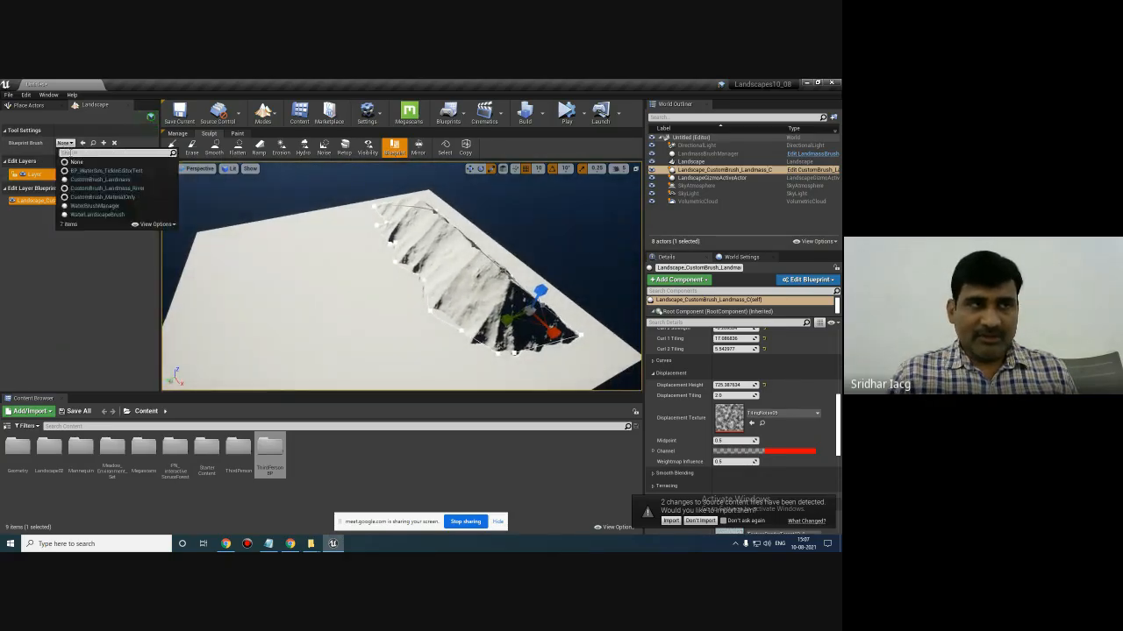
left_click(100, 180)
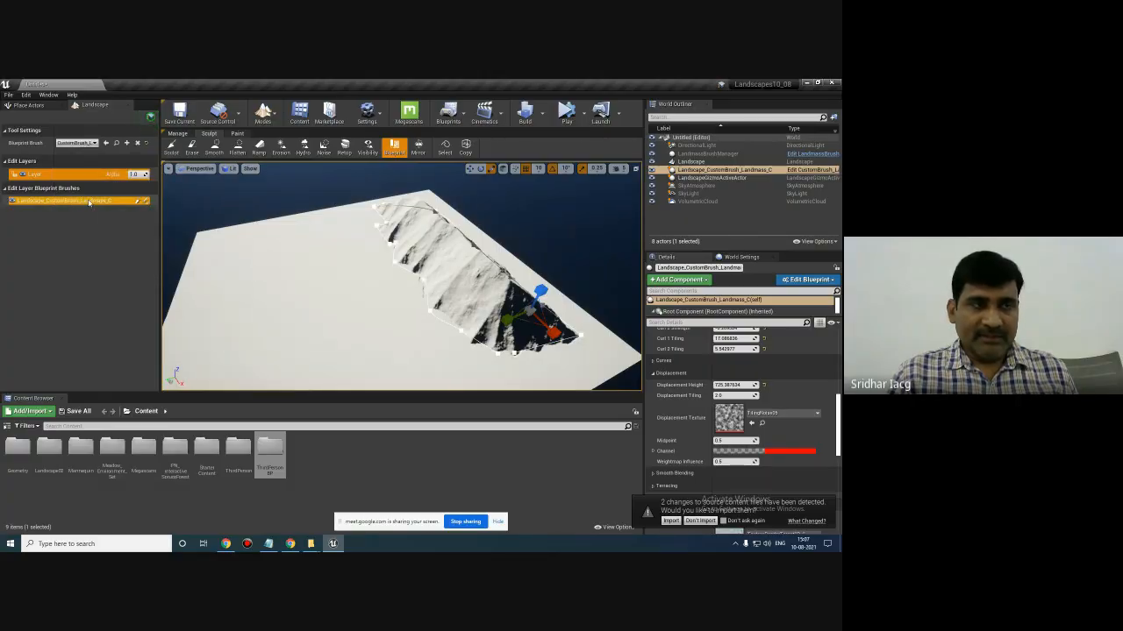
left_click(269, 299)
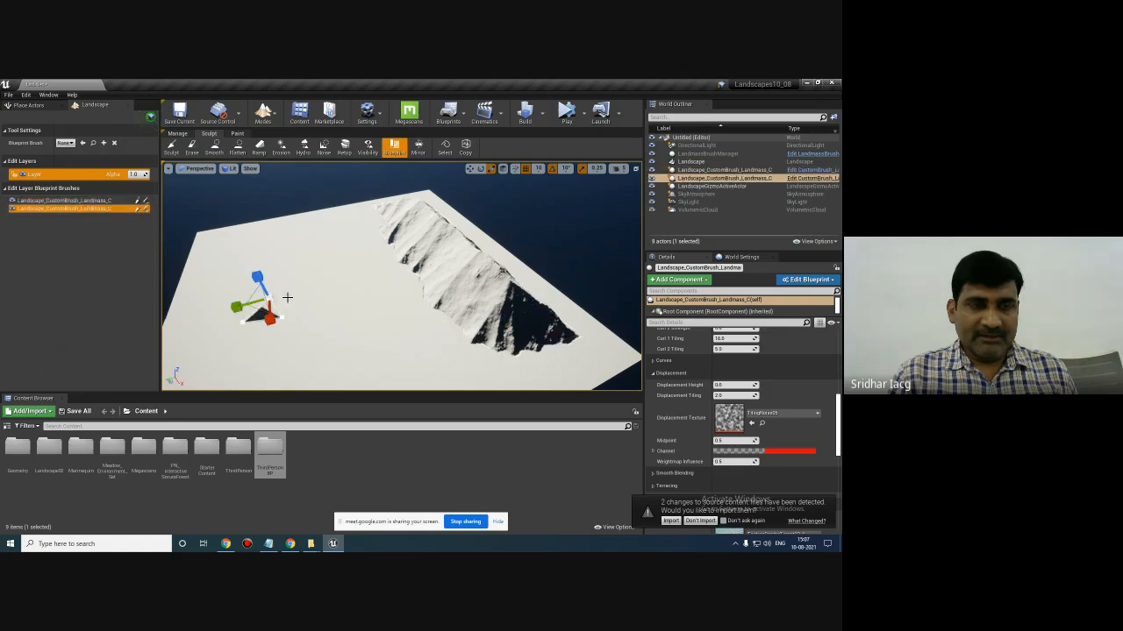
- Pull out additional spline points from the small triangular landmass to extend its outline, and undo the last change
mouse_move(333, 323)
right_mouse_down()
mouse_move(309, 343)
mouse_move(303, 331)
right_mouse_up()
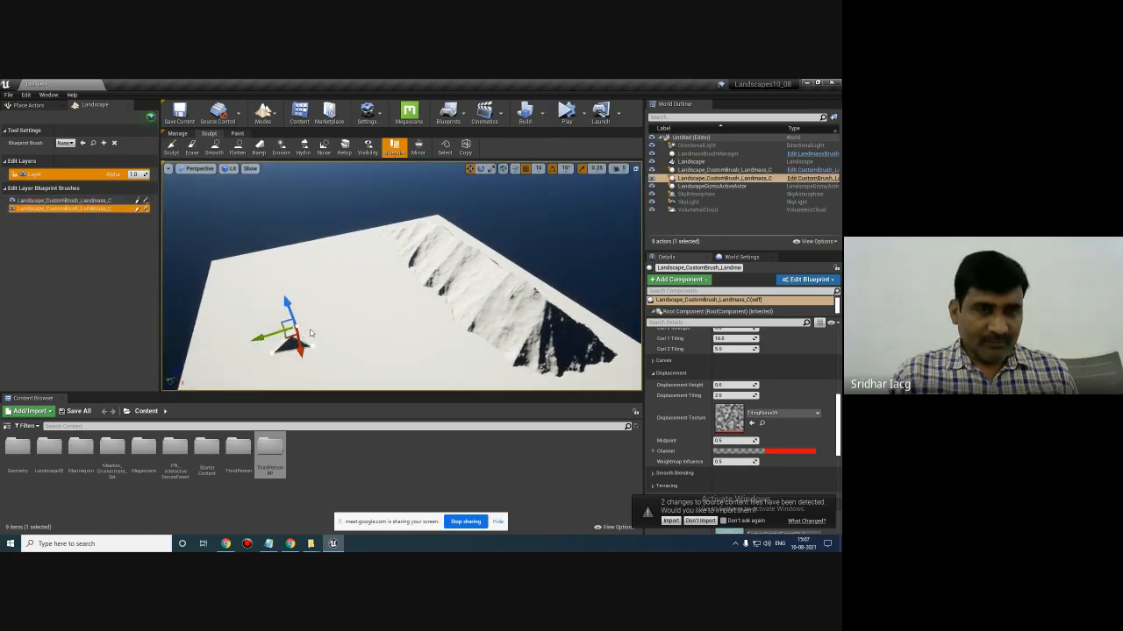
left_click(309, 344)
left_click(303, 347)
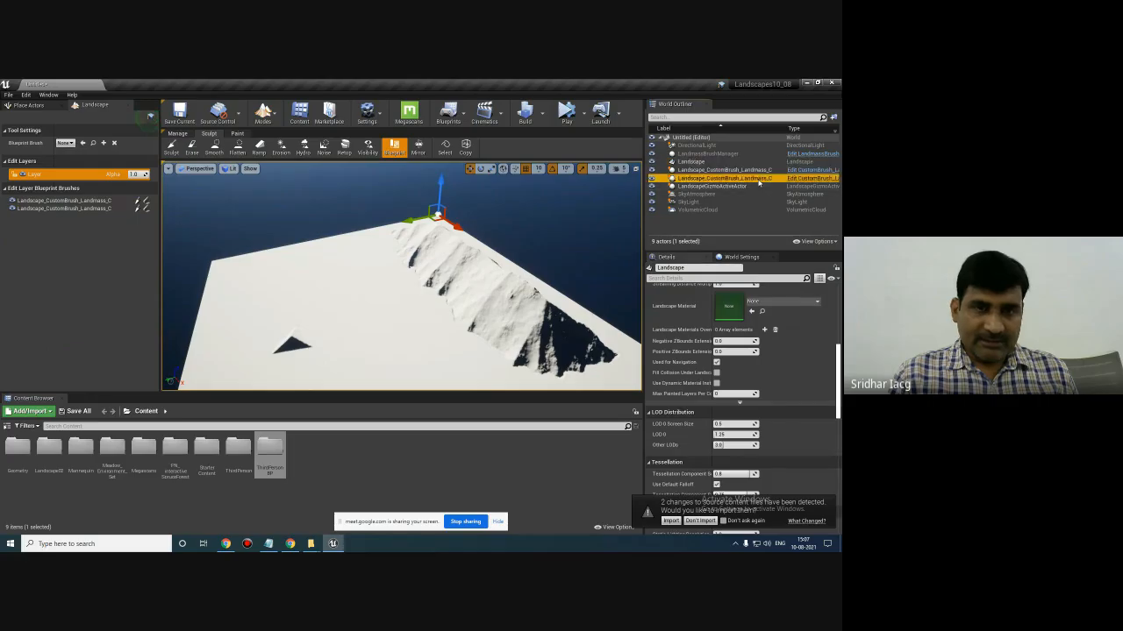
left_click(272, 354)
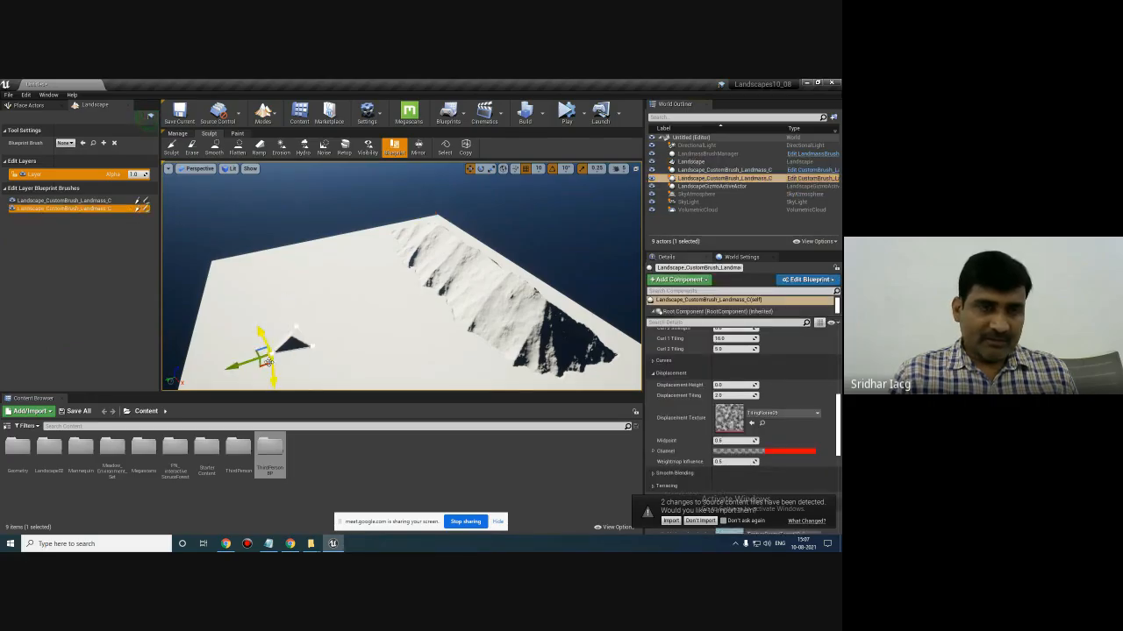
mouse_move(232, 366)
left_mouse_down()
mouse_move(209, 375)
mouse_move(249, 359)
mouse_move(268, 314)
mouse_move(306, 330)
left_mouse_up()
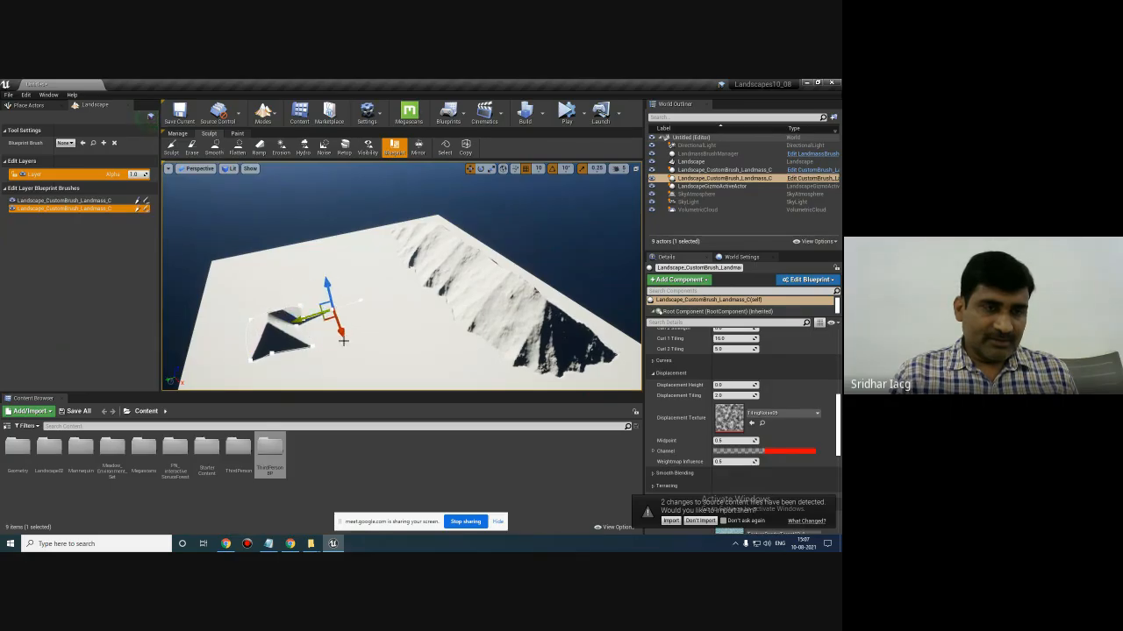
key("ctrl+z")
- Spread the second brush's spline points outward to widen its outline into a large hill
right_click_drag(339, 339, 319, 333)
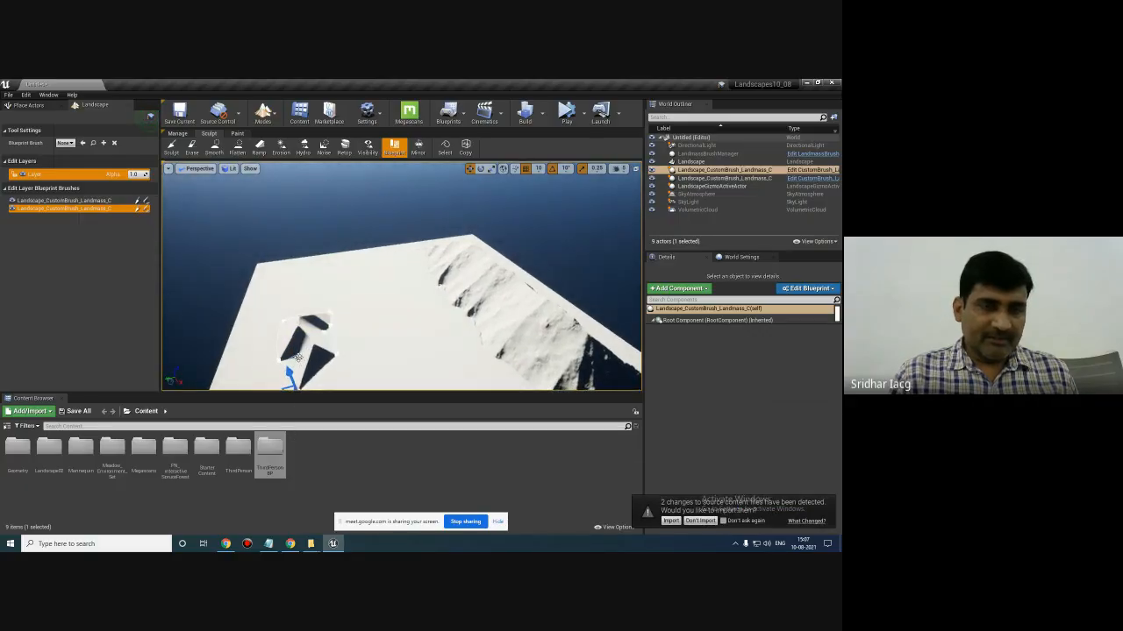
mouse_move(257, 371)
left_mouse_down()
mouse_move(219, 376)
mouse_move(277, 363)
mouse_move(203, 349)
left_mouse_up()
left_click(327, 334)
mouse_move(295, 340)
left_mouse_down()
mouse_move(353, 352)
mouse_move(355, 306)
left_mouse_up()
left_click(330, 327)
left_click(336, 354)
left_click_drag(348, 368, 361, 433)
mouse_move(296, 310)
right_mouse_down()
mouse_move(315, 309)
mouse_move(296, 344)
mouse_move(296, 321)
mouse_move(290, 330)
mouse_move(310, 337)
right_mouse_up()
- Reshape the second hill by moving its edge spline points outward toward the landscape's border and the open ground
left_click(351, 246)
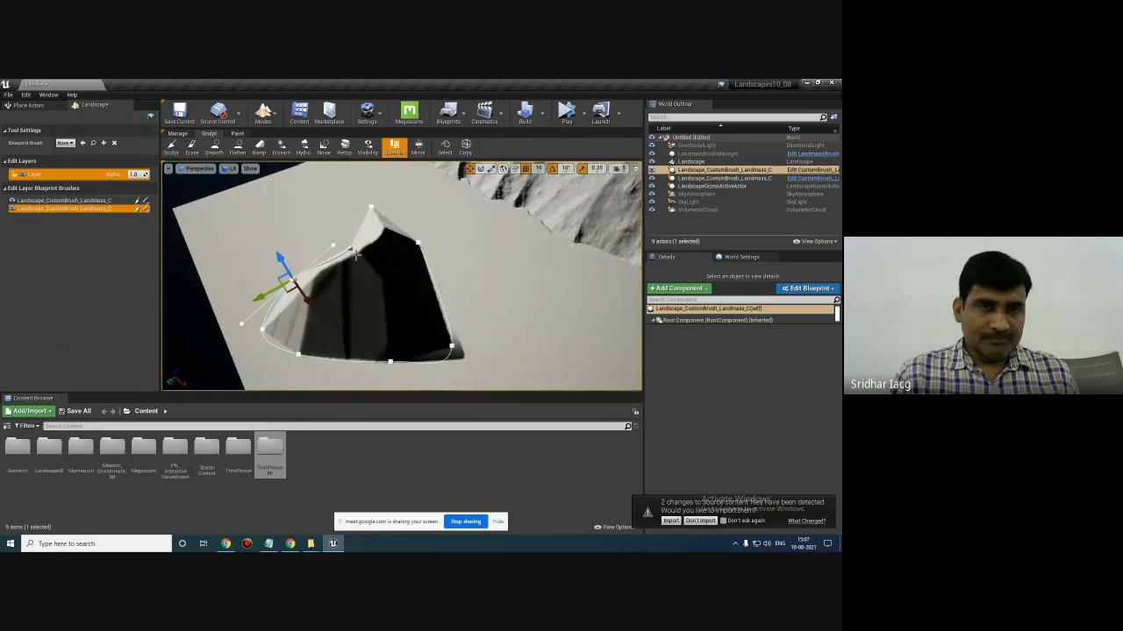
left_click_drag(361, 268, 262, 210)
left_click(293, 279)
mouse_move(265, 294)
left_mouse_down()
mouse_move(305, 272)
mouse_move(282, 284)
left_mouse_up()
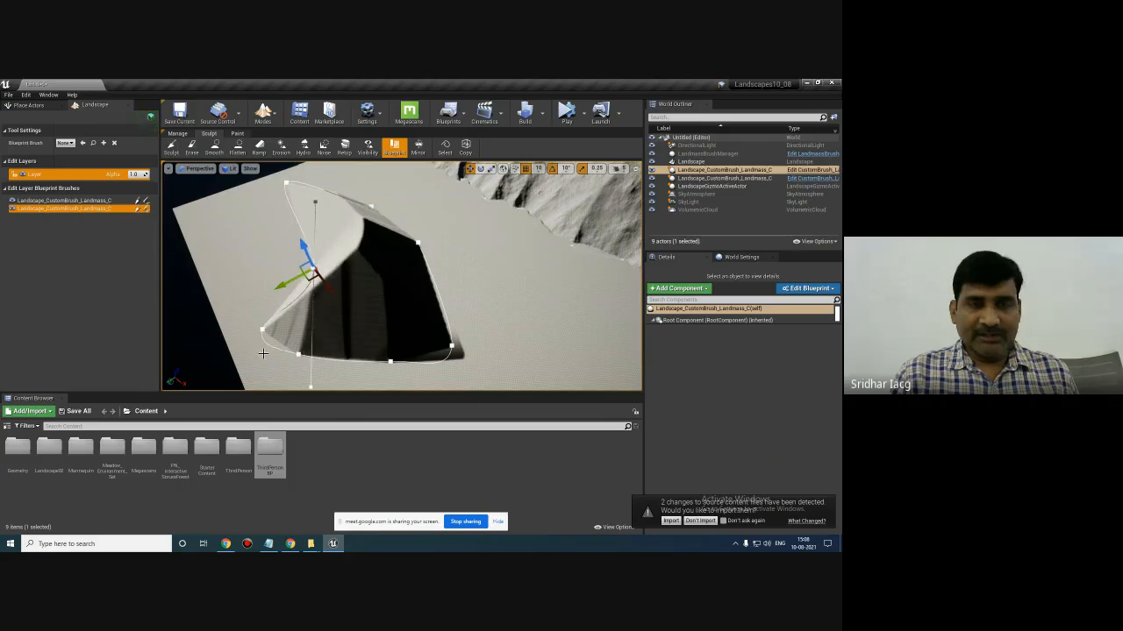
left_click_drag(390, 365, 493, 446)
right_click_drag(397, 267, 430, 286)
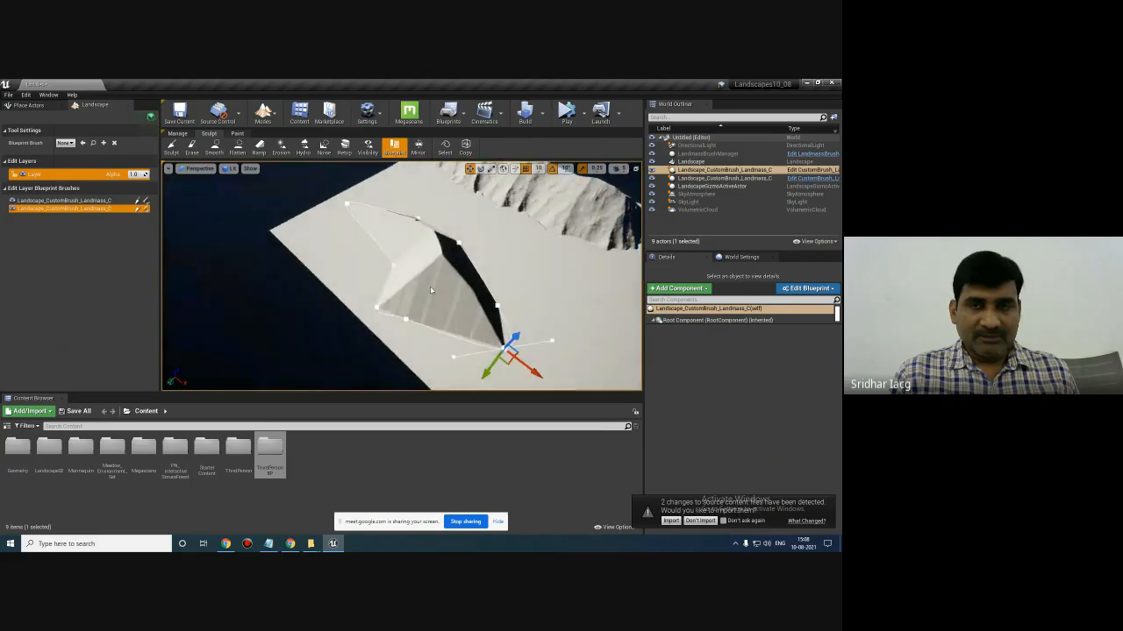
- Set the second brush's Displacement Height to about 458, Curl 1 Strength to about 0.35 and Curl 2 Strength to about 0.34
left_click(725, 169)
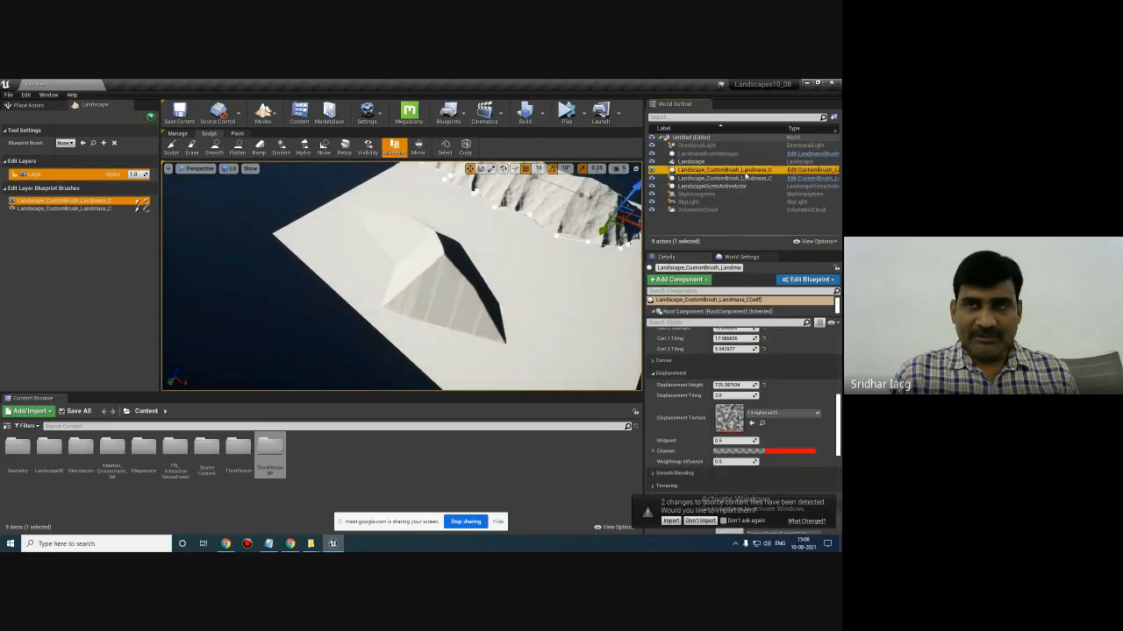
scroll(788, 392, "down", 1)
scroll(787, 390, "up", 1)
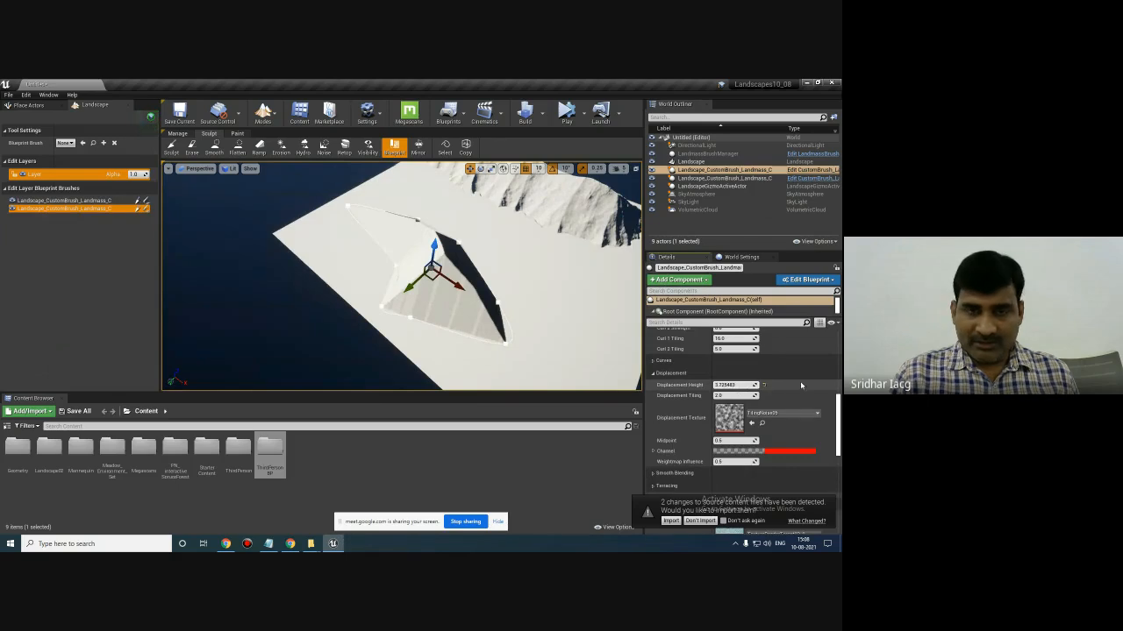
left_click_drag(834, 387, 855, 387)
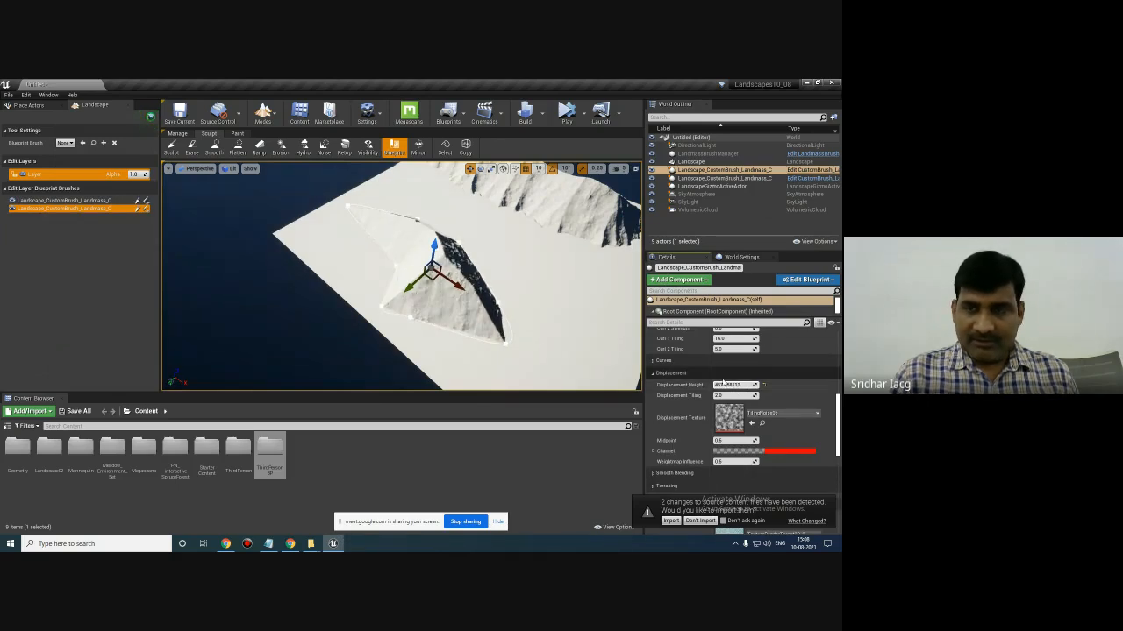
scroll(758, 366, "up", 2)
mouse_move(729, 355)
left_mouse_down()
mouse_move(746, 362)
mouse_move(707, 349)
mouse_move(736, 348)
left_mouse_up()
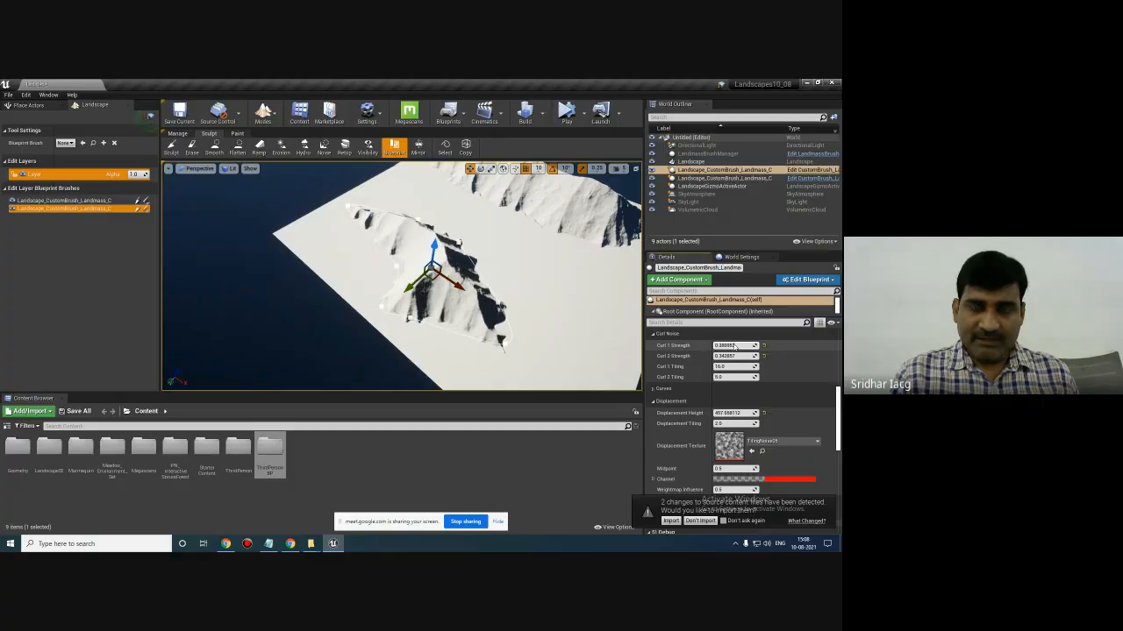
- Examine the Static Mesh and Spline Mesh settings of the second landmass brush
scroll(785, 388, "up", 5)
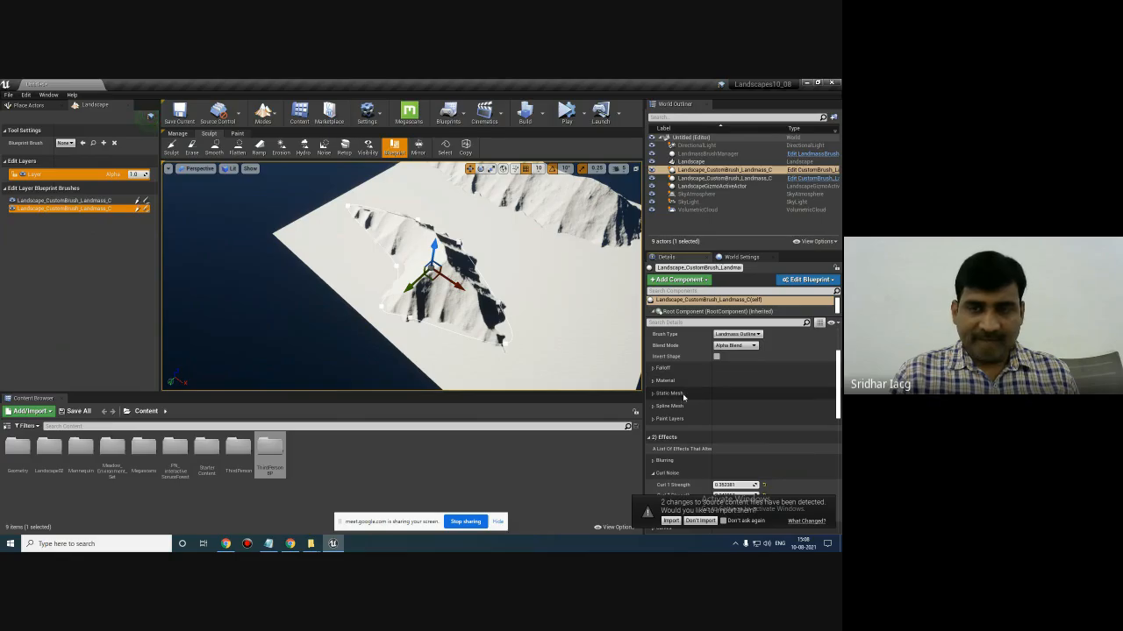
left_click(656, 395)
left_click(656, 395)
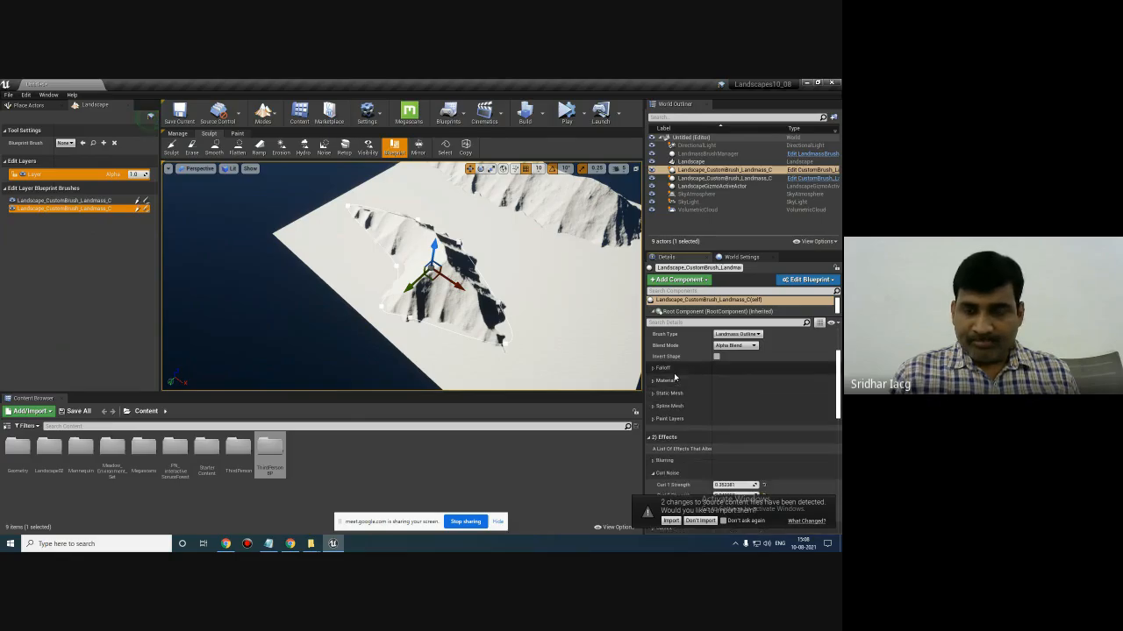
left_click(656, 406)
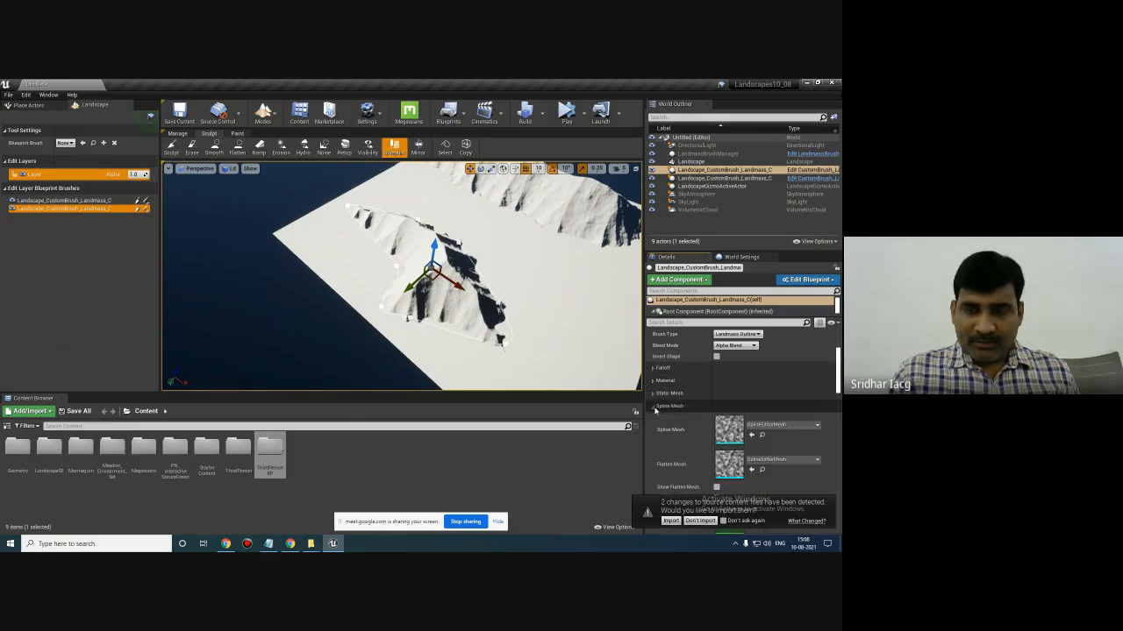
scroll(792, 428, "down", 2)
scroll(792, 428, "down", 5)
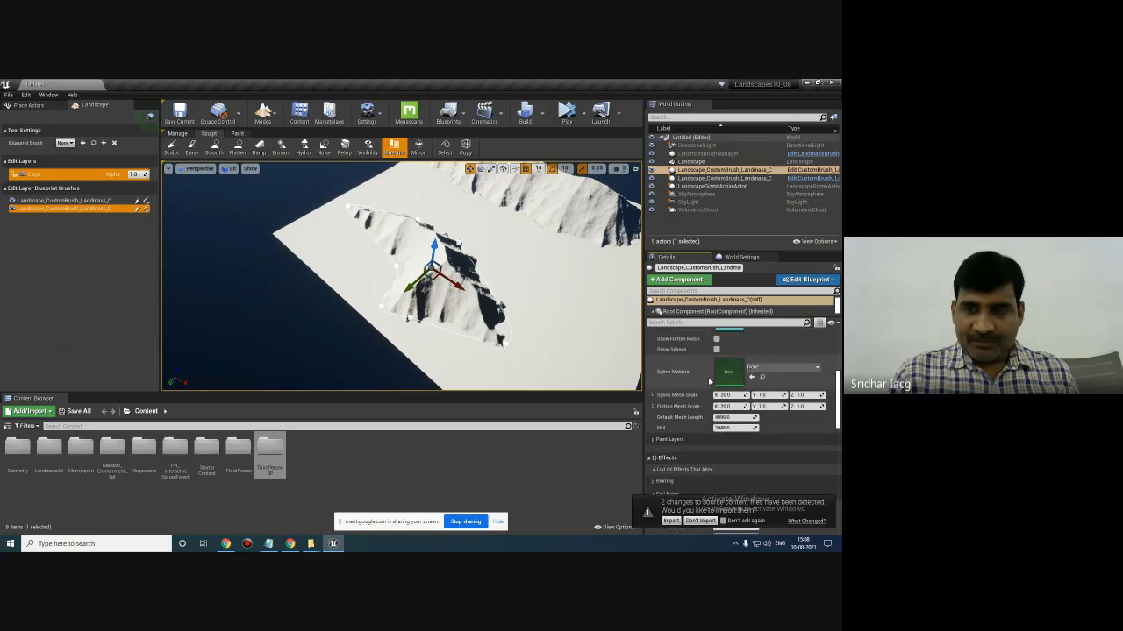
scroll(487, 292, "down", 2)
- Move the second hill toward the landscape's far edge and duplicate it alongside
right_click_drag(487, 292, 430, 265)
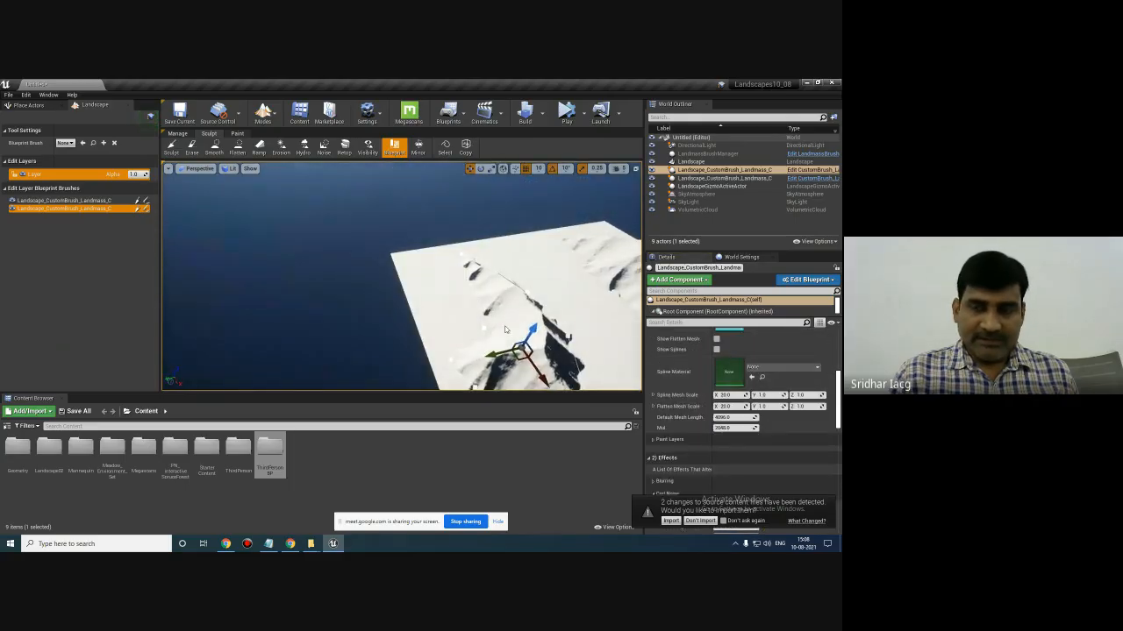
right_click_drag(564, 338, 483, 316)
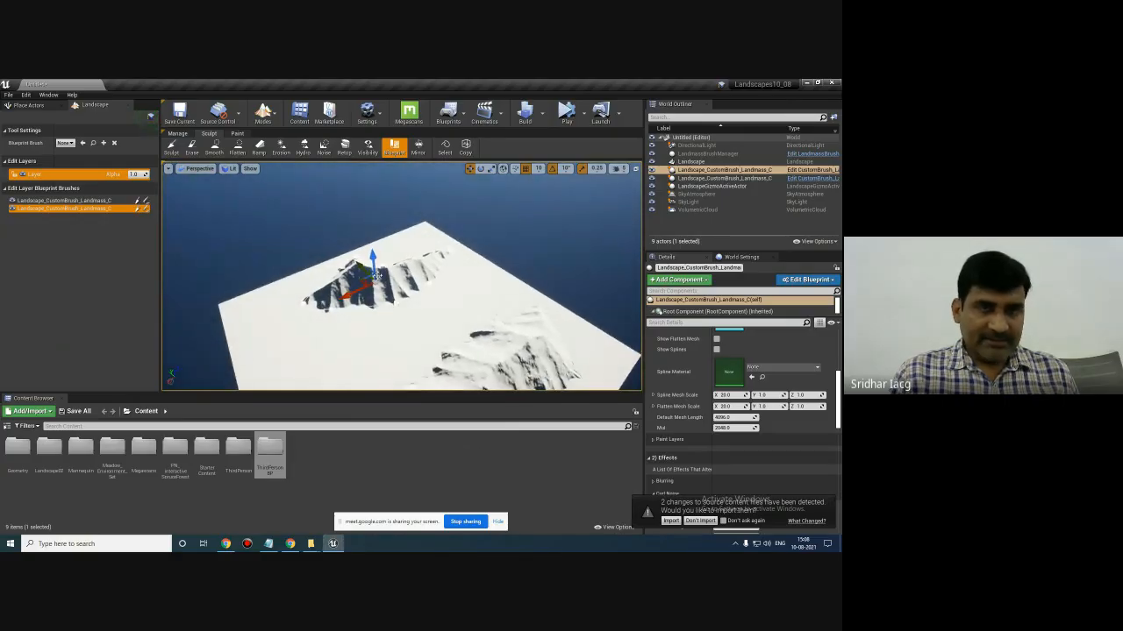
mouse_move(363, 268)
left_mouse_down()
mouse_move(361, 251)
mouse_move(352, 278)
left_mouse_up()
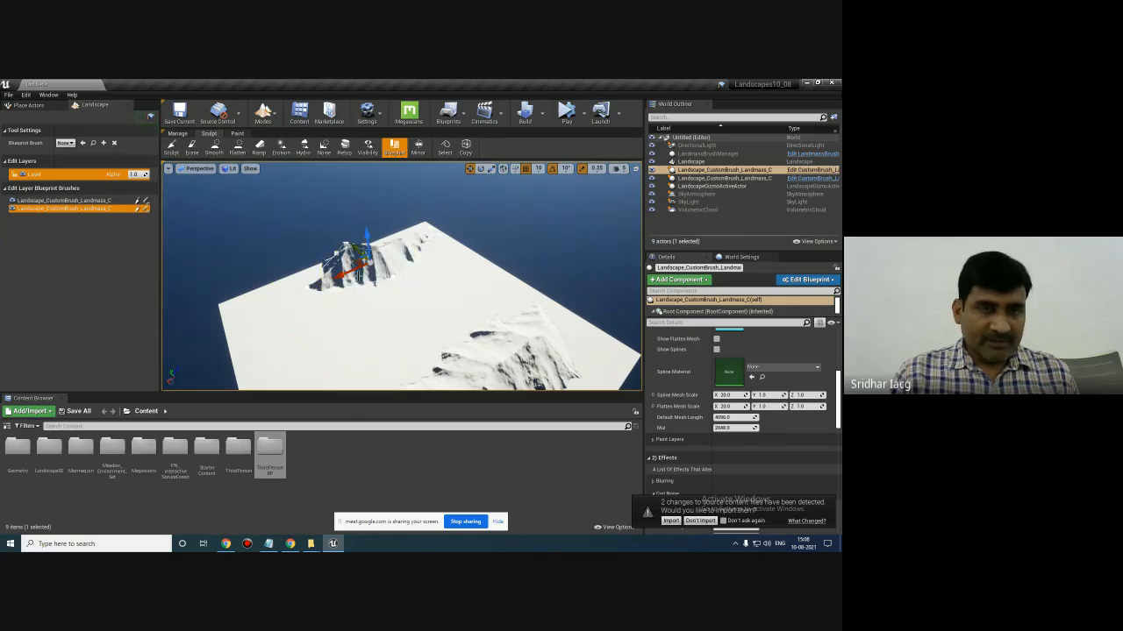
mouse_move(357, 252)
left_mouse_down()
mouse_move(349, 285)
mouse_move(278, 321)
left_mouse_up()
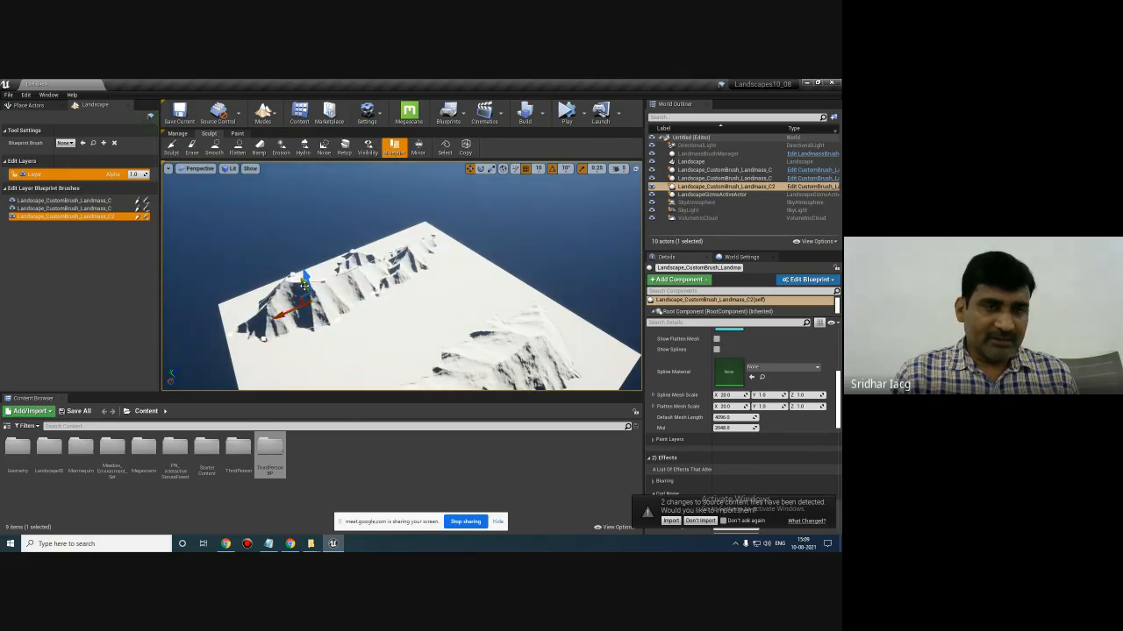
- Rotate the duplicated hill and reposition it near the landscape's corner so it follows the border beside the second hill
key("e")
mouse_move(314, 341)
left_mouse_down()
mouse_move(366, 314)
mouse_move(294, 302)
mouse_move(344, 311)
mouse_move(305, 297)
left_mouse_up()
key("w")
key("e")
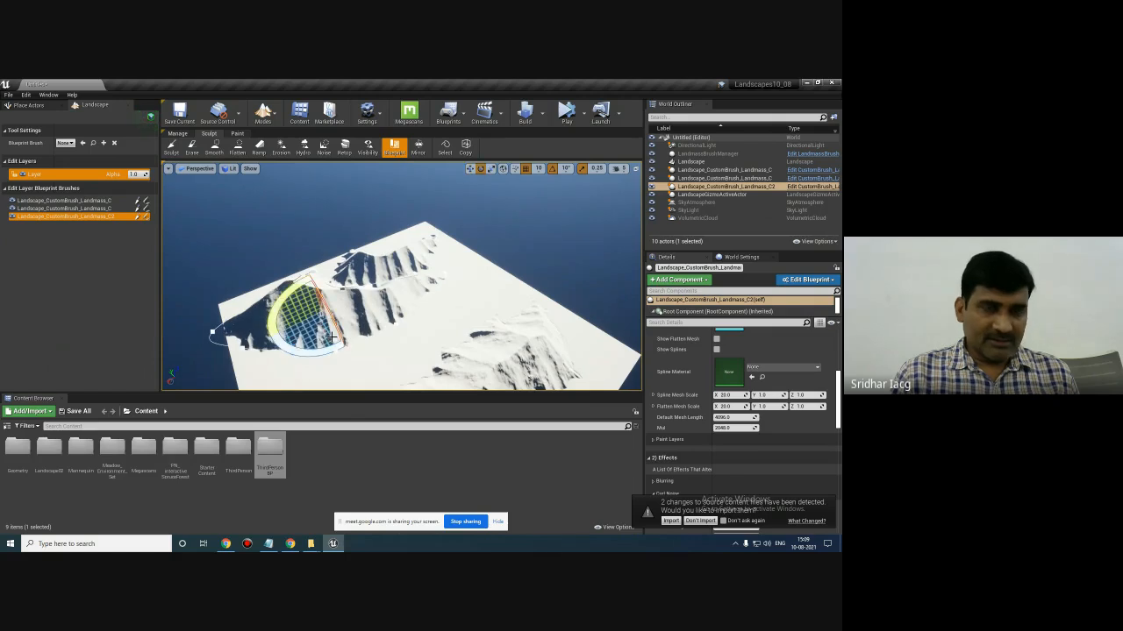
left_click_drag(330, 351, 328, 350)
key("w")
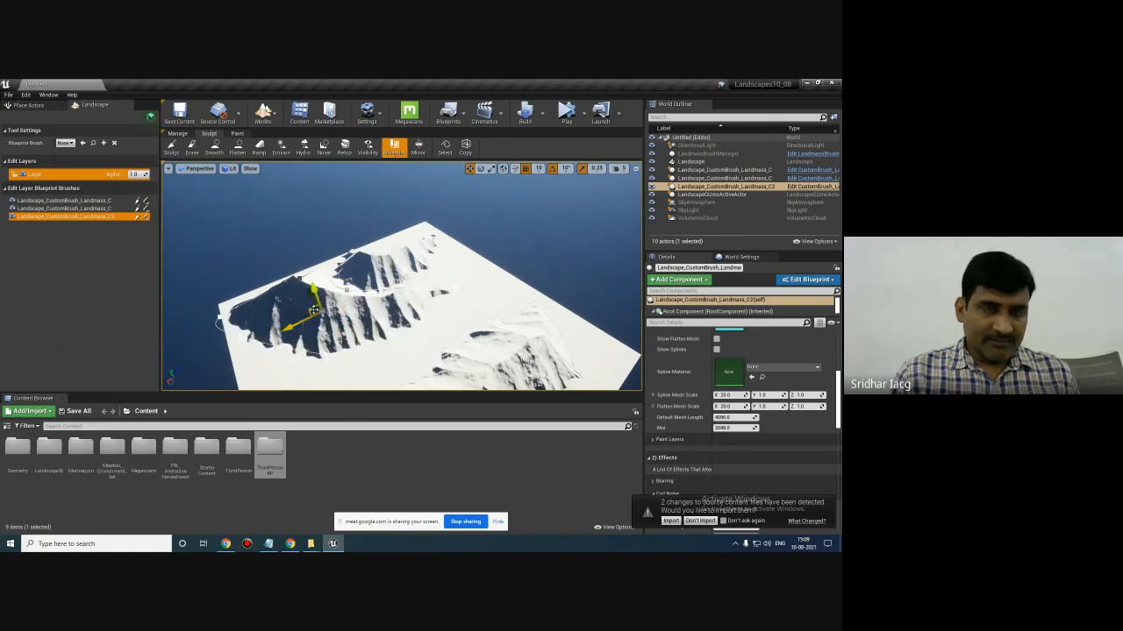
left_click_drag(308, 297, 306, 295)
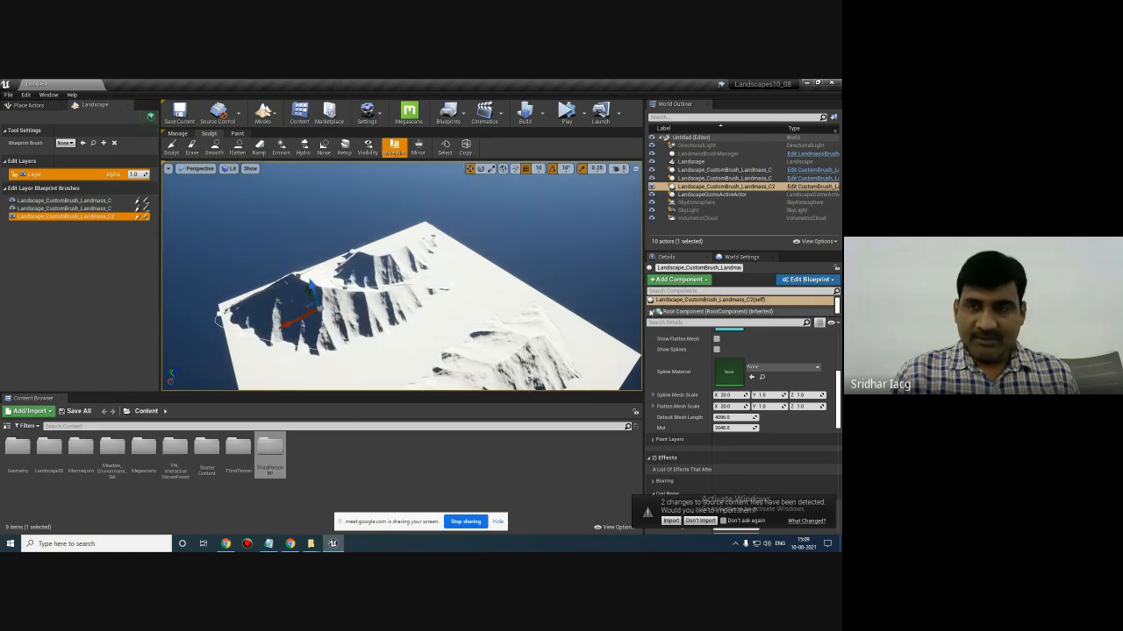
- Rotate and reposition the second hill so it lines up with its duplicate along the landscape's edge
left_click(718, 178)
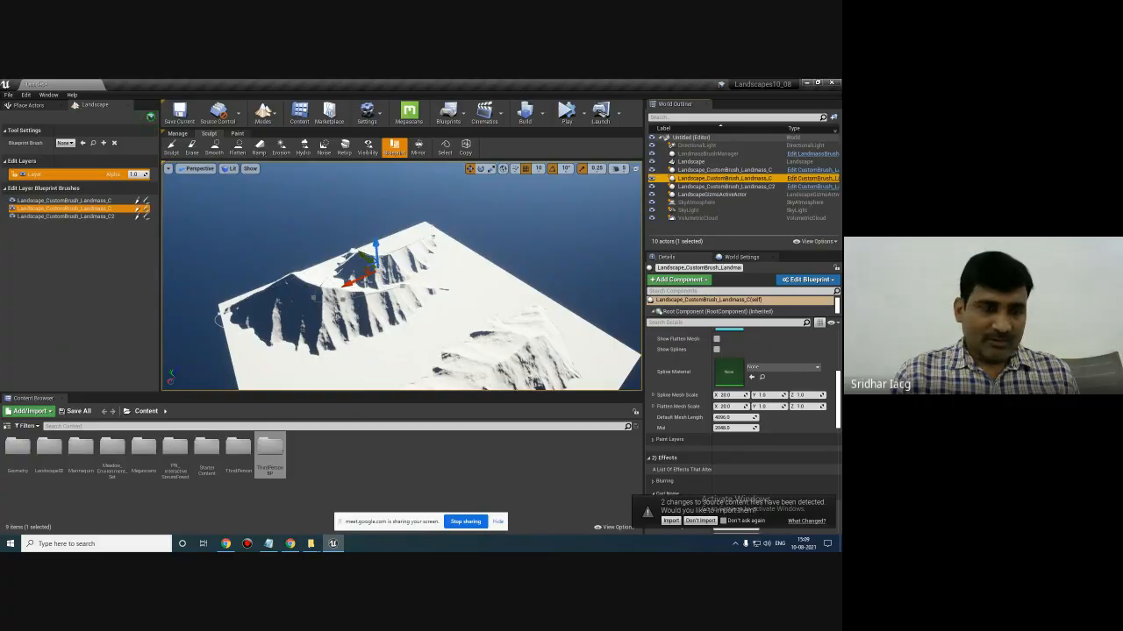
key("e")
left_click_drag(379, 305, 355, 305)
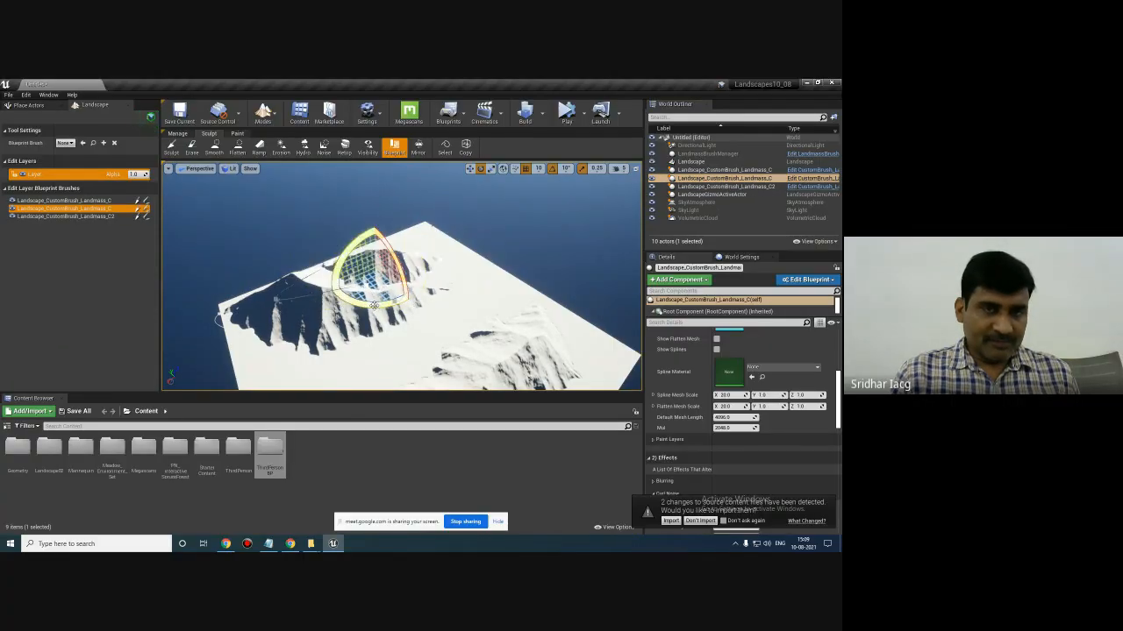
mouse_move(348, 283)
left_mouse_down()
mouse_move(405, 275)
mouse_move(394, 301)
mouse_move(425, 268)
mouse_move(438, 285)
mouse_move(412, 241)
mouse_move(406, 268)
left_mouse_up()
key("e")
key("w")
- Examine the valley between the facing mountain ranges from close to ground level
right_click_drag(487, 312, 476, 281)
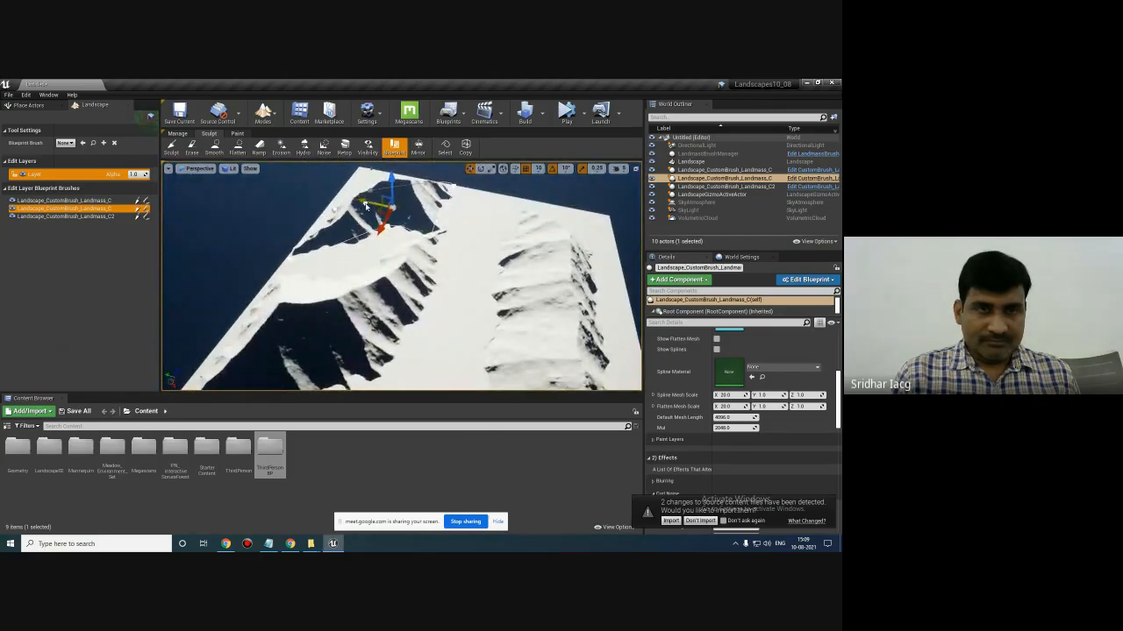
scroll(452, 282, "down", 4)
right_click_drag(481, 311, 547, 291)
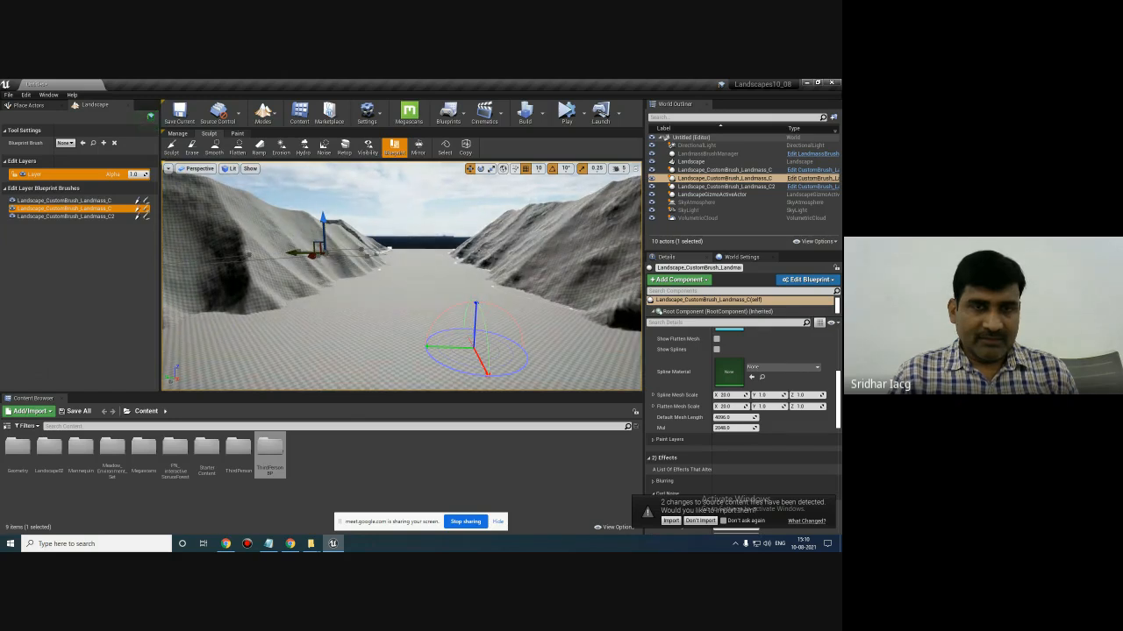
right_click_drag(379, 275, 490, 288)
right_click_drag(375, 269, 314, 265)
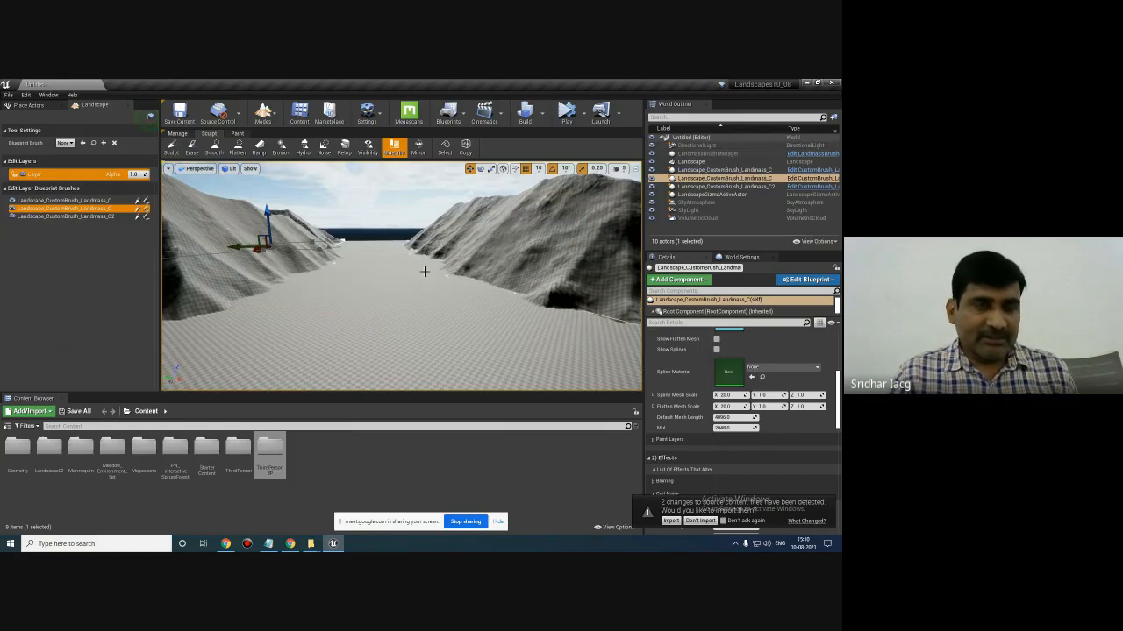
right_click_drag(444, 318, 493, 326)
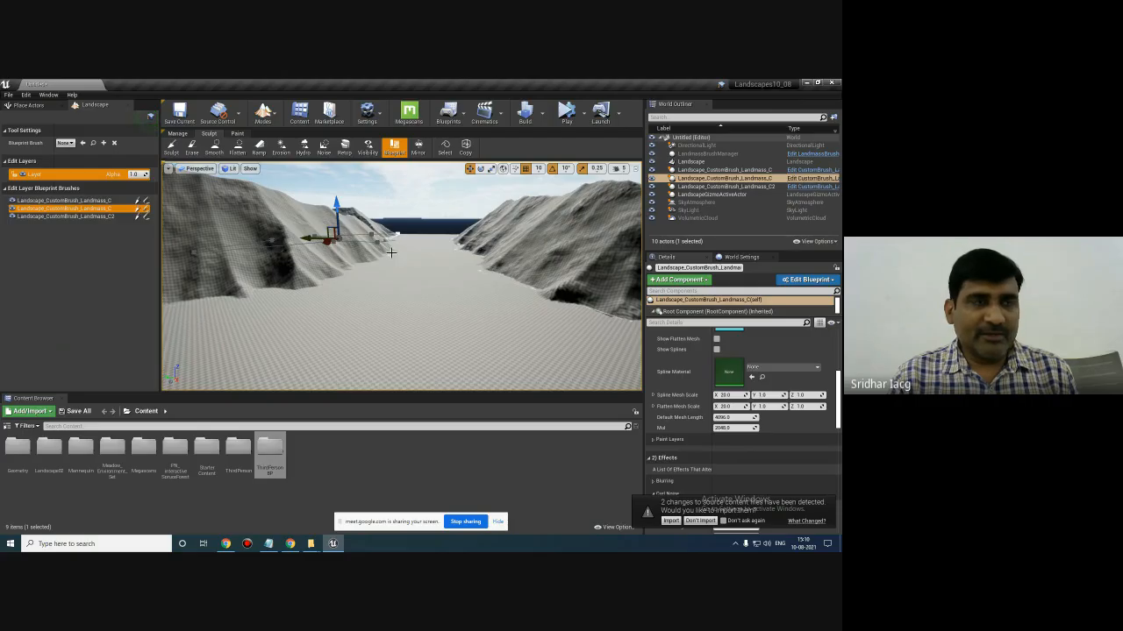
- Create a new landscape edit layer named Material and rename the original layer landscapes
right_click(48, 176)
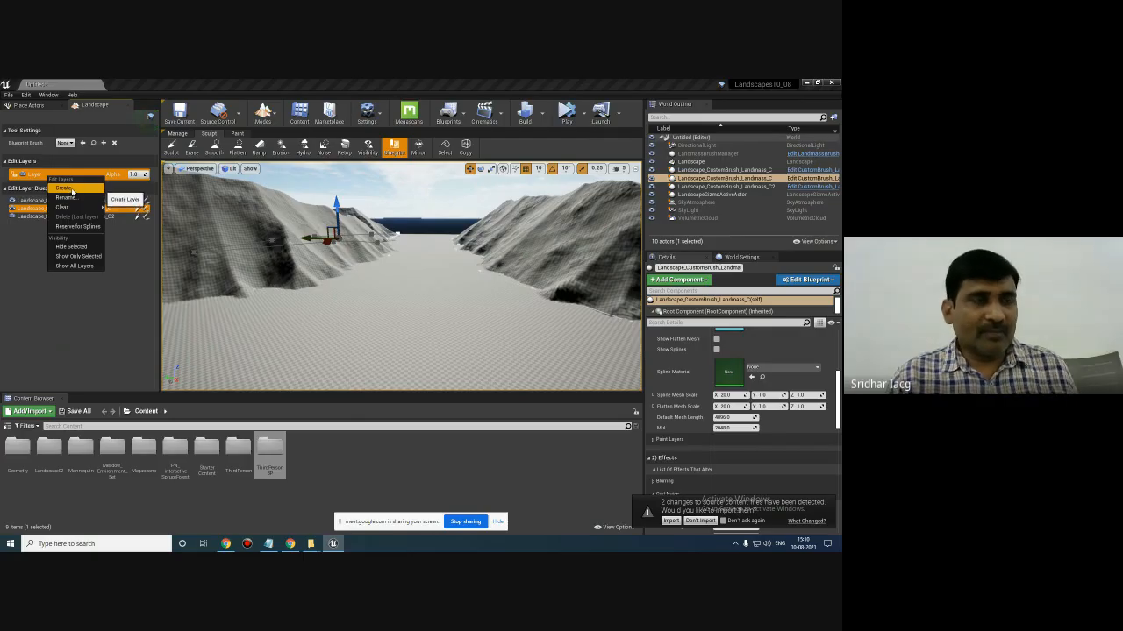
left_click(72, 191)
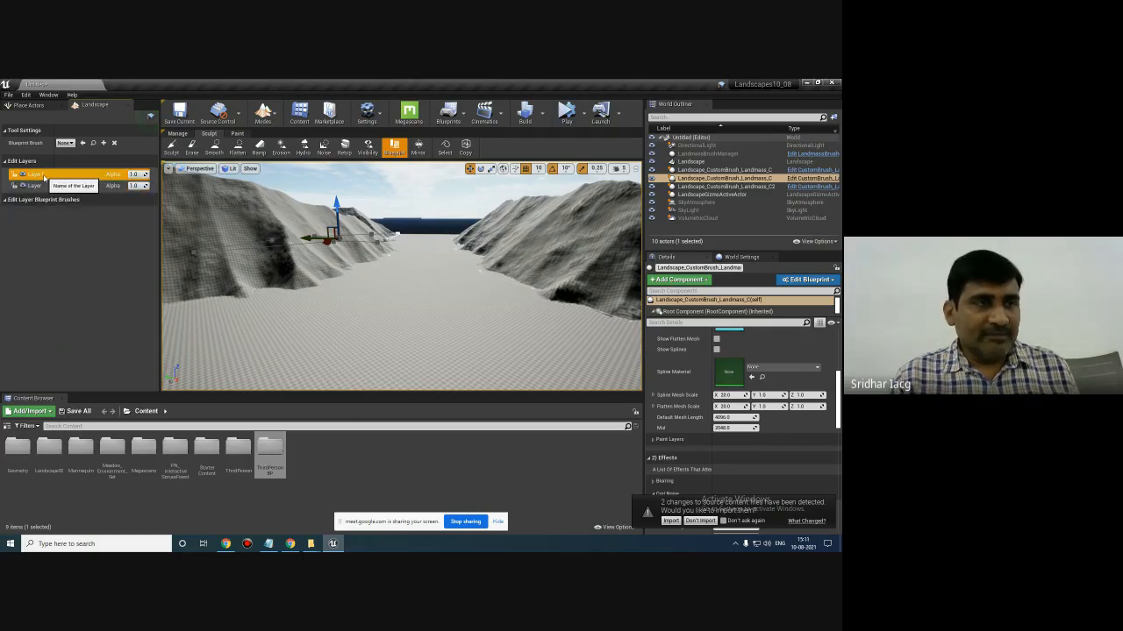
right_click(49, 177)
left_click(53, 194)
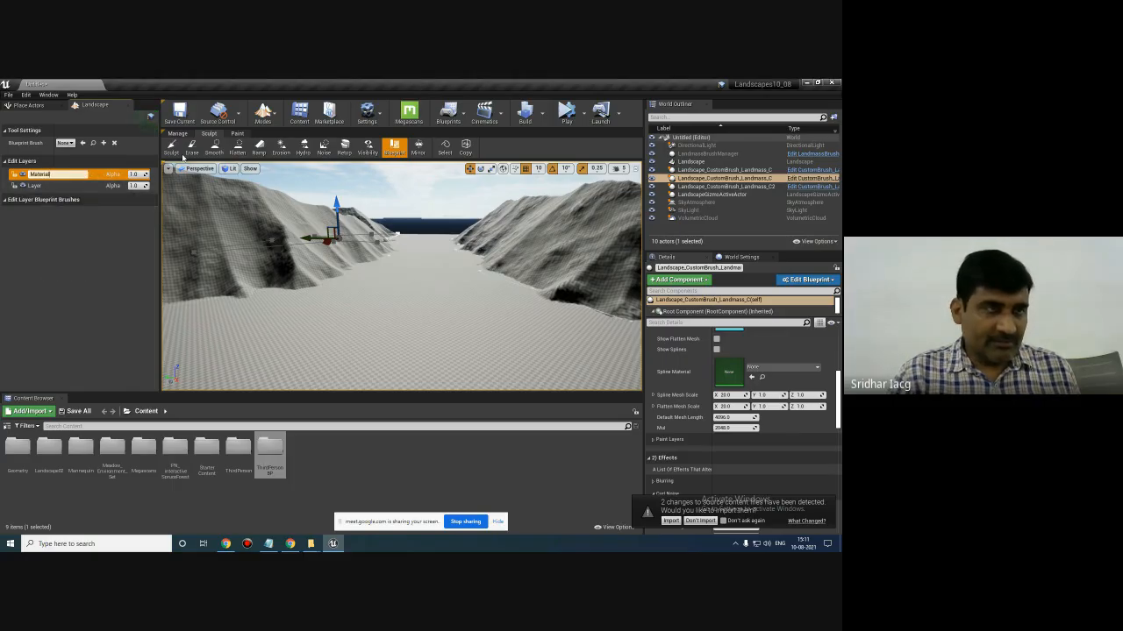
right_click(49, 187)
left_click(71, 209)
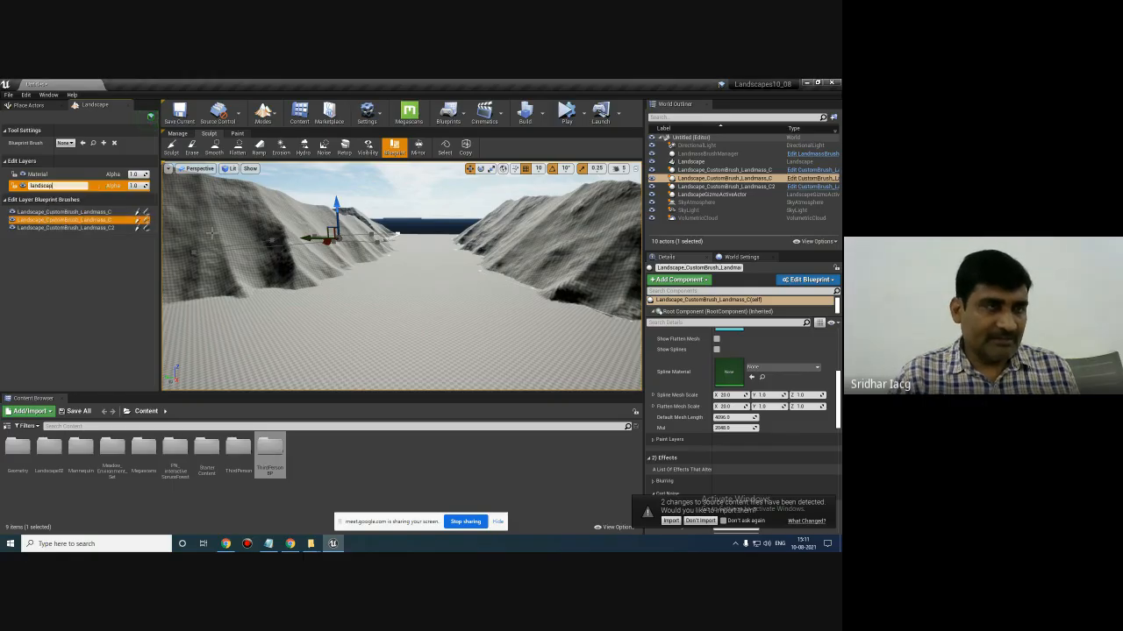
type("landscape")
key("Return")
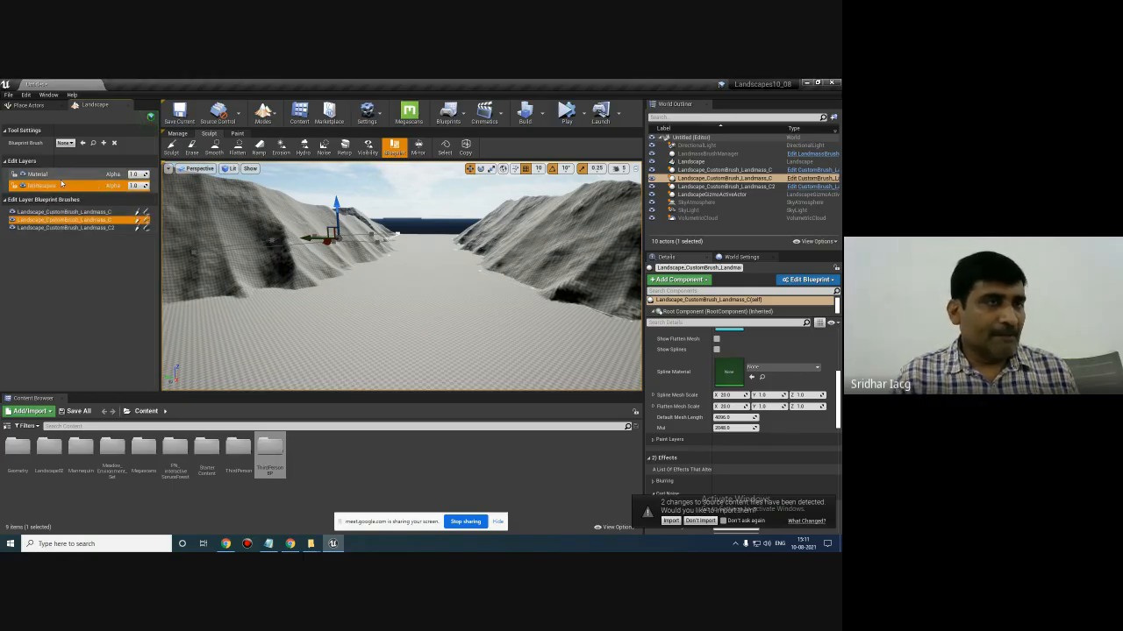
- Place a CustomBrush_MaterialOnly blueprint brush on the valley floor in the Material edit layer
left_click(55, 176)
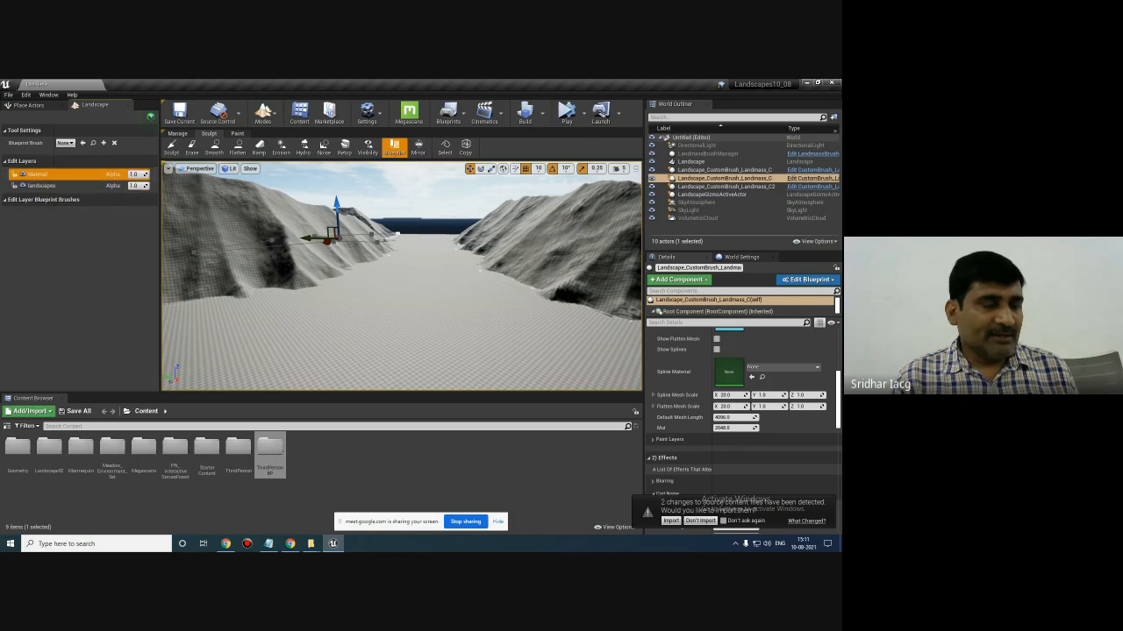
left_click(64, 142)
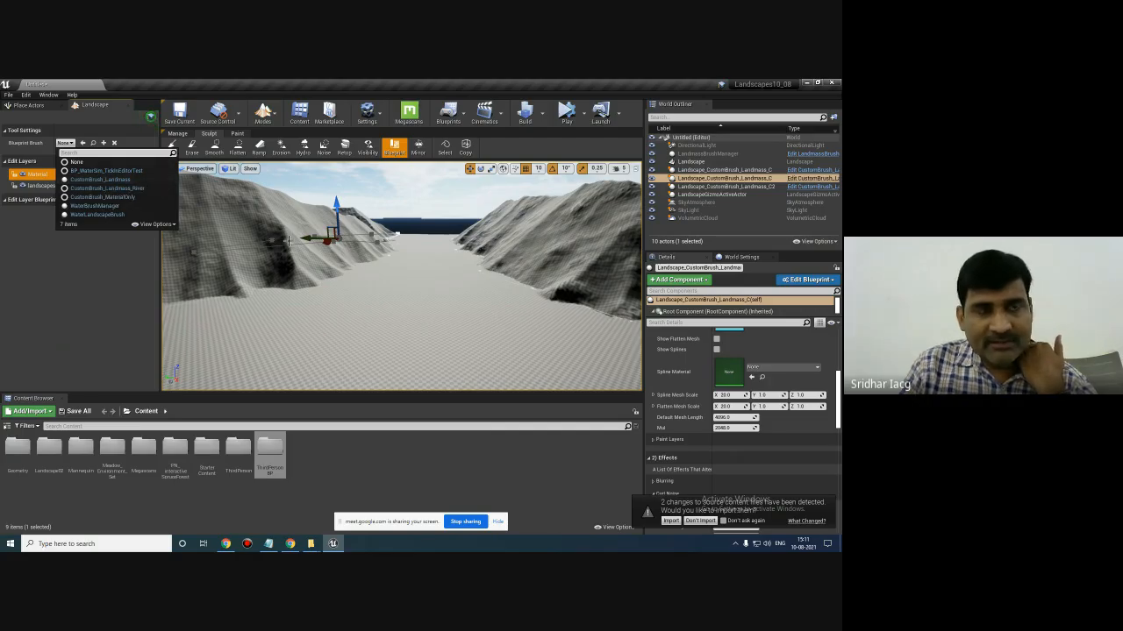
left_click(118, 198)
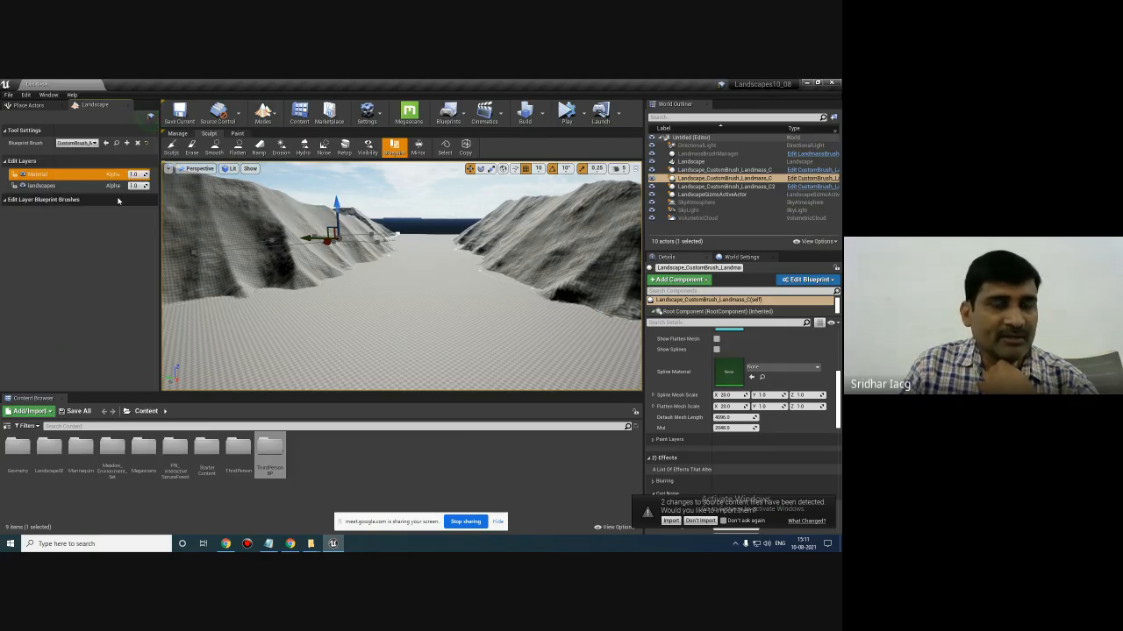
left_click(415, 319)
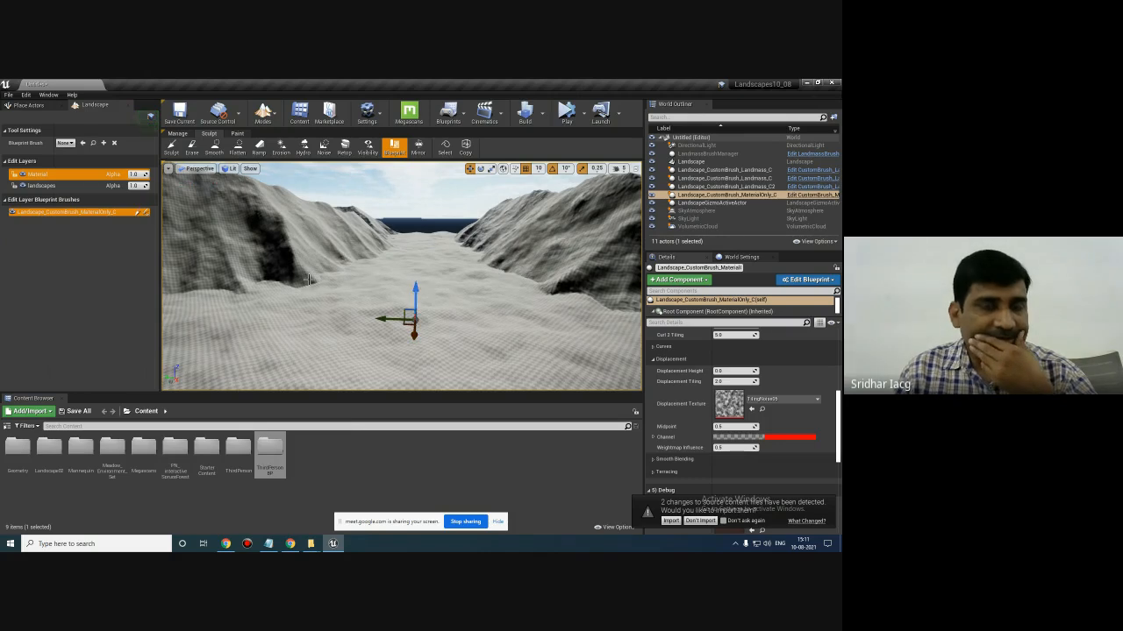
right_click_drag(498, 288, 423, 282)
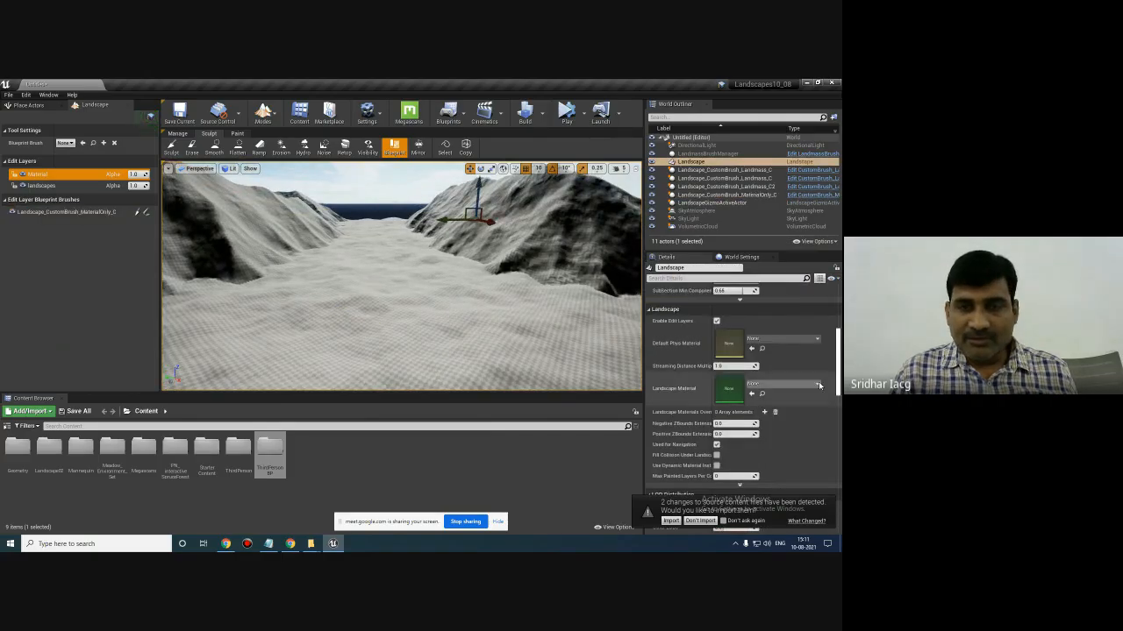
key("ctrl+z")
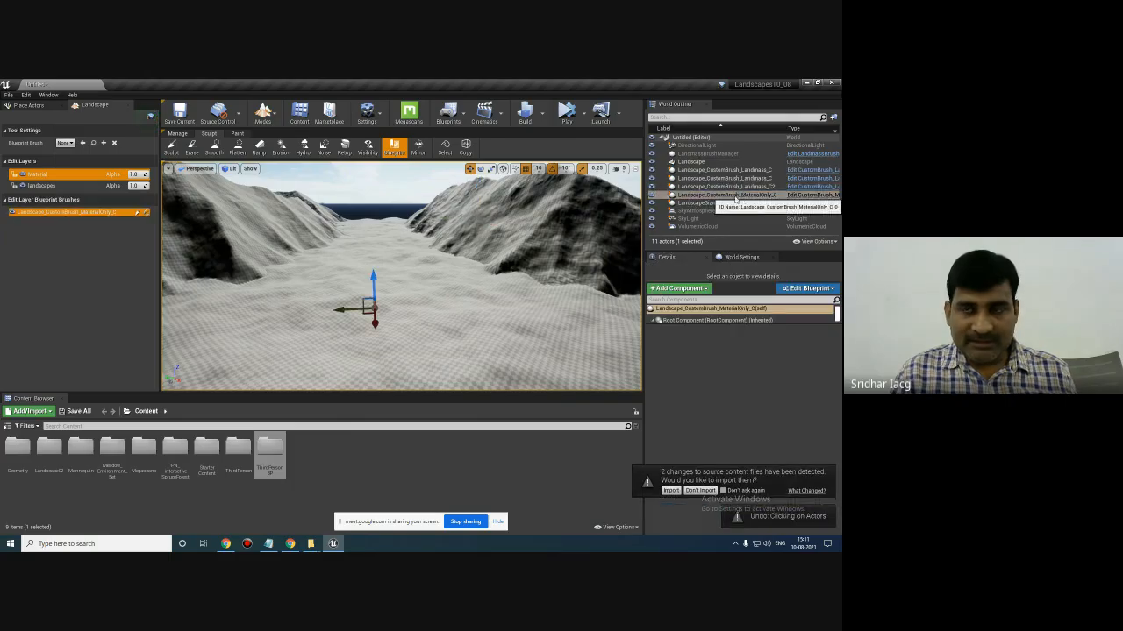
- Set the Tiling of the MaterialOnly brush's material to 0.15
left_click(721, 195)
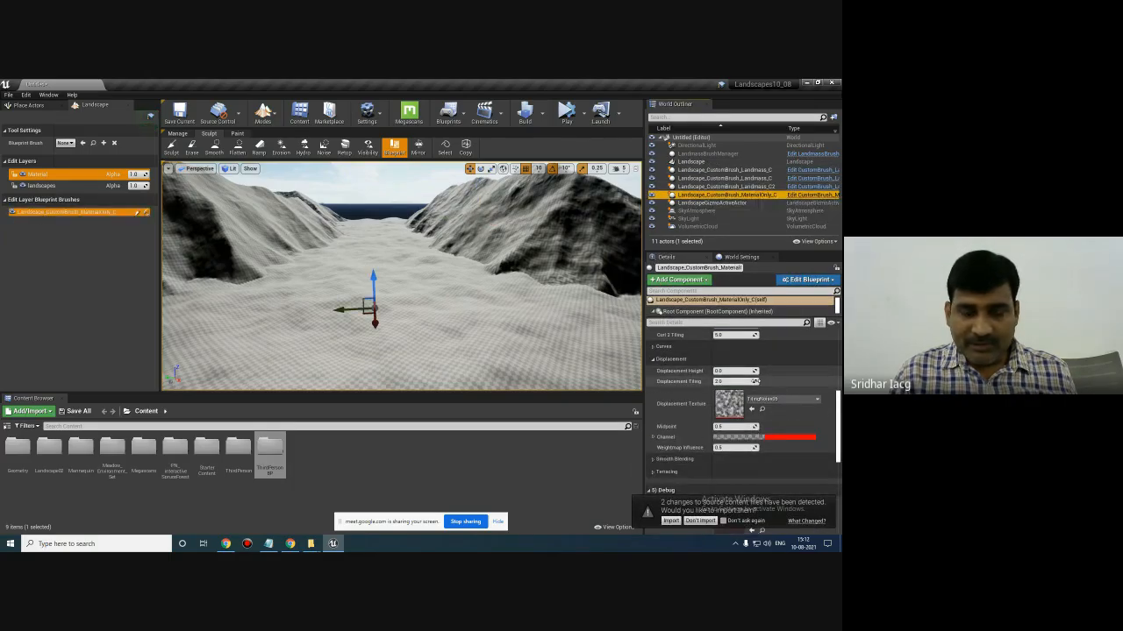
left_click(656, 359)
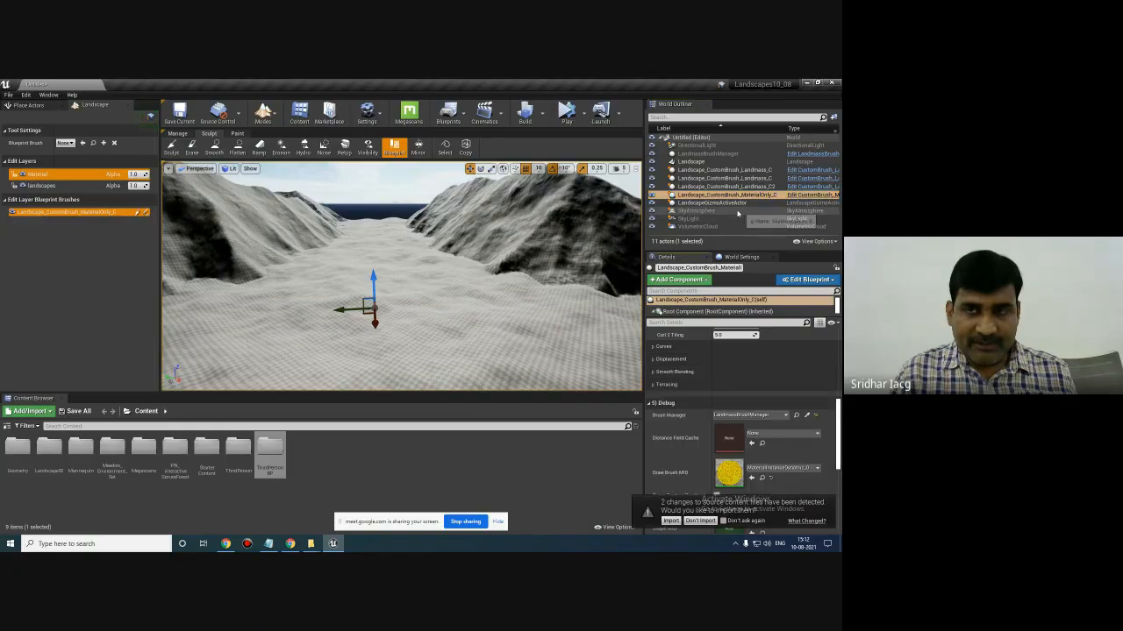
scroll(676, 366, "up", 5)
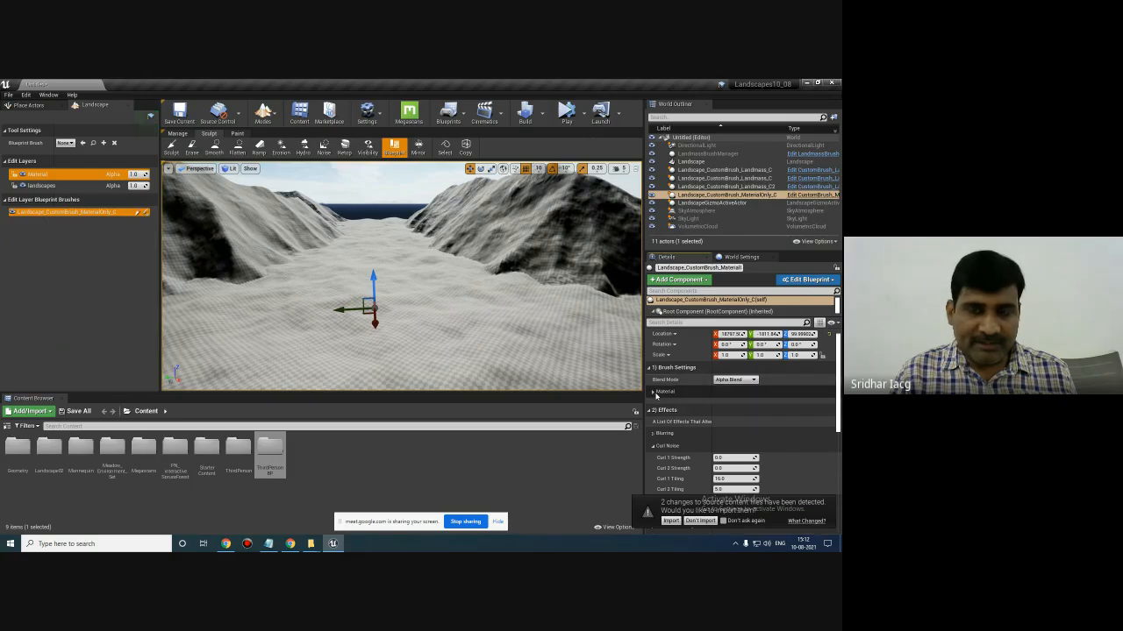
left_click(654, 395)
scroll(747, 402, "down", 2)
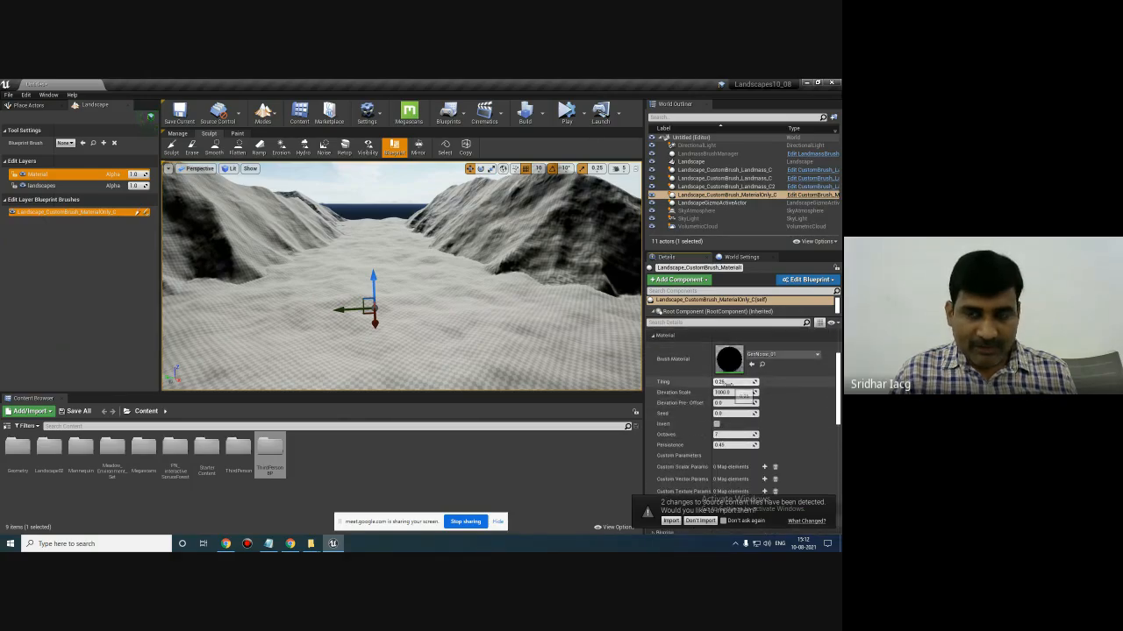
left_click_drag(725, 385, 737, 383)
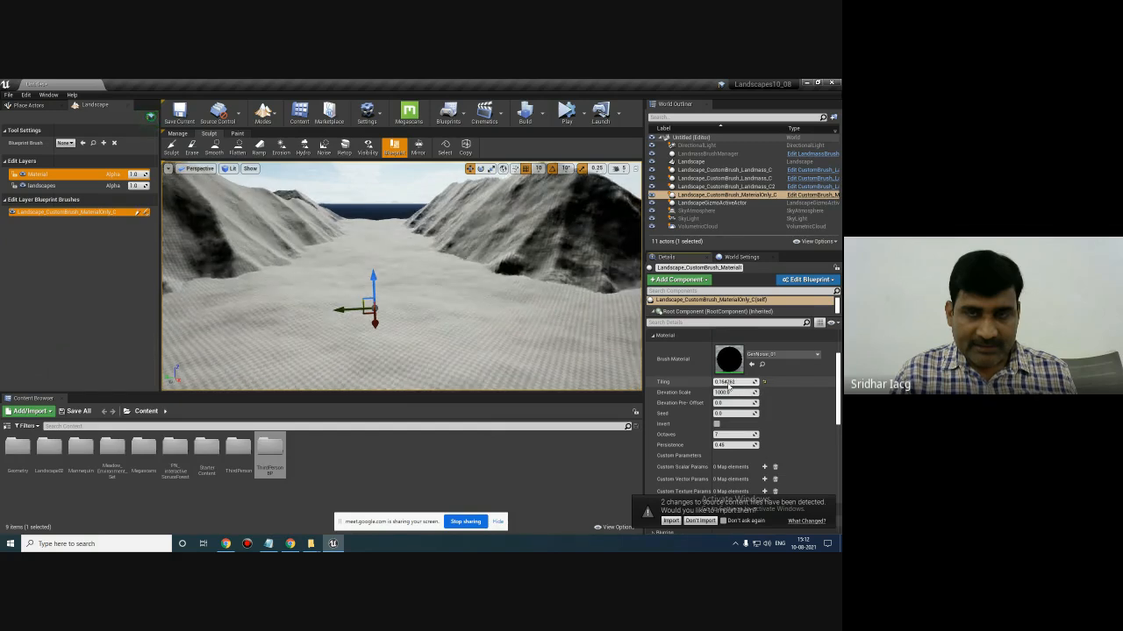
left_click(738, 383)
type("0.2")
key("Return")
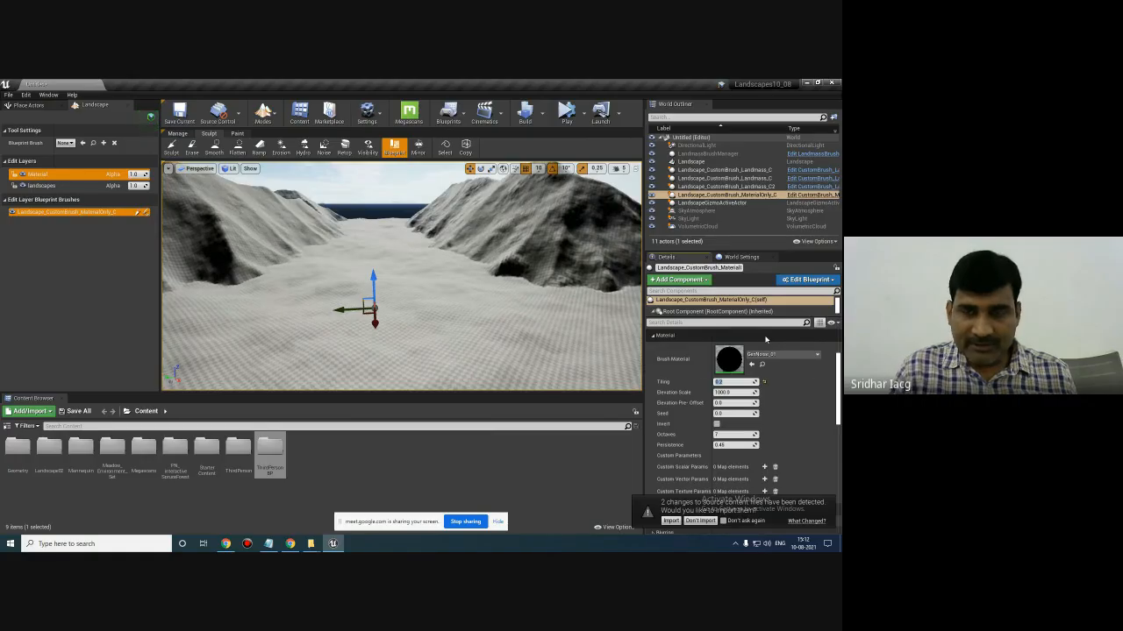
key("Return")
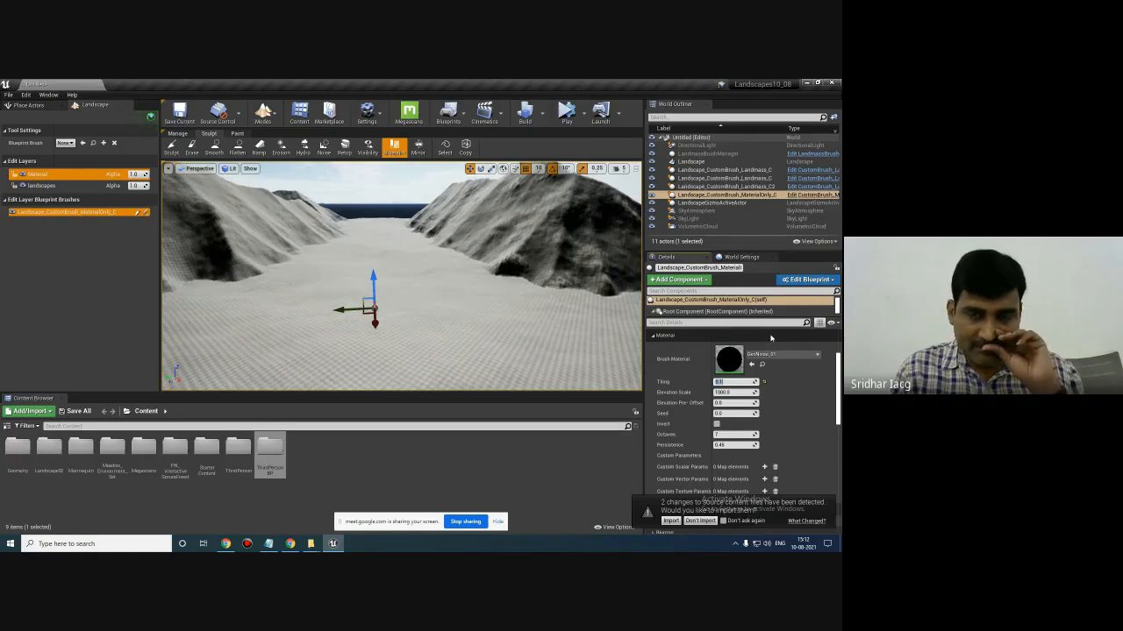
type("0.15")
key("Return")
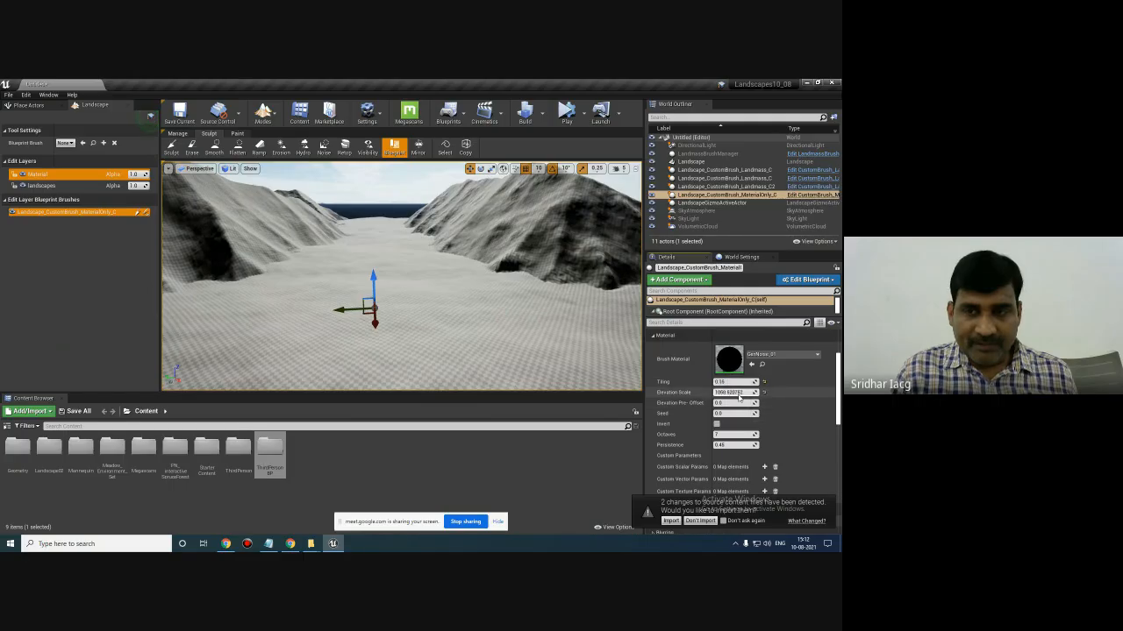
- Set the MaterialOnly brush's Elevation Scale to the default 1000, Elevation Pre-Offset to about 0.09 and Seed to about 0.32
left_click_drag(739, 393, 772, 393)
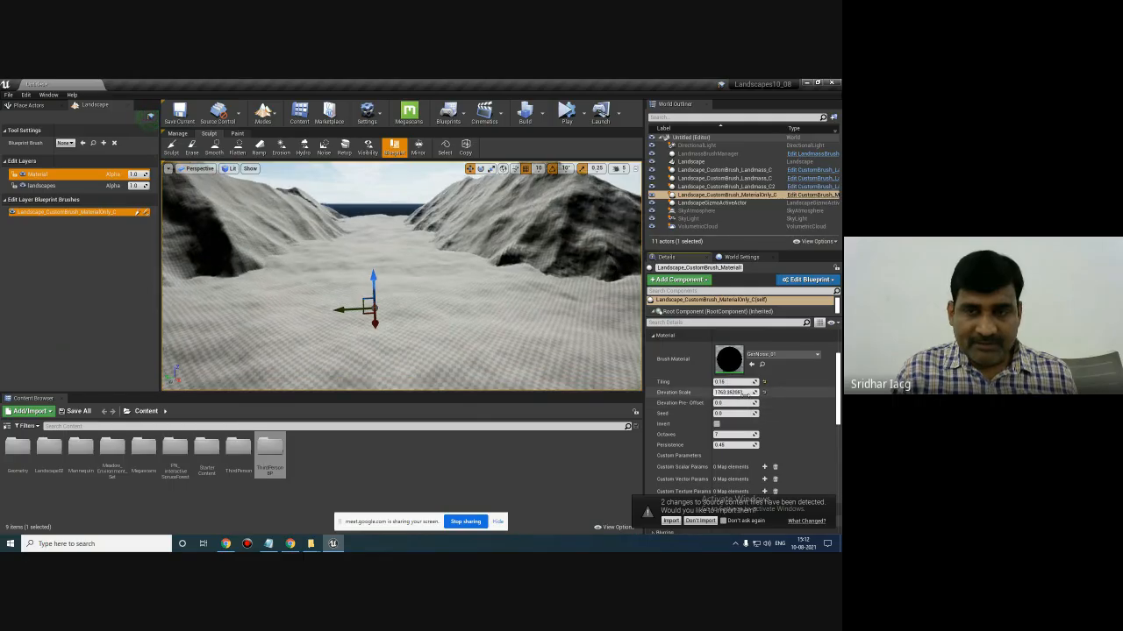
left_click(764, 393)
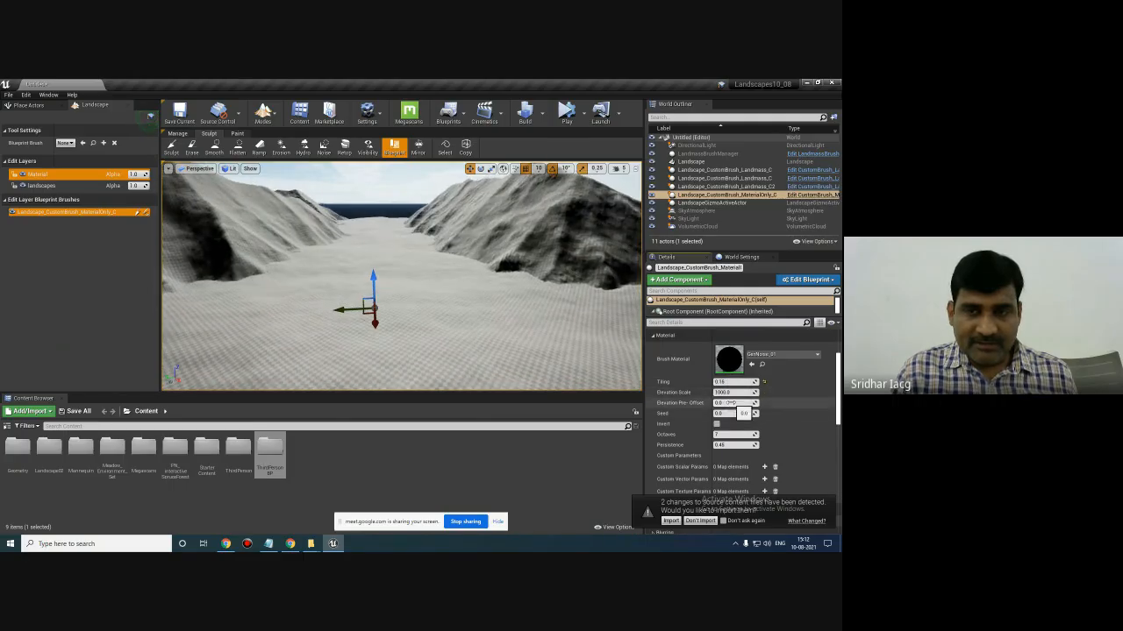
left_click_drag(753, 404, 700, 403)
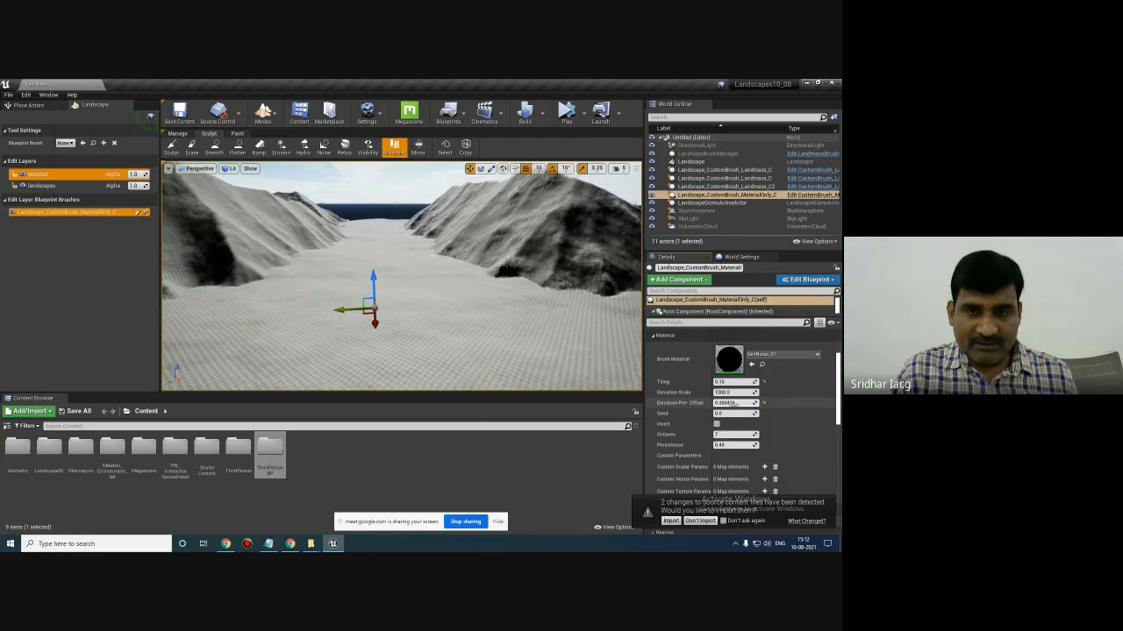
right_click_drag(589, 360, 478, 317)
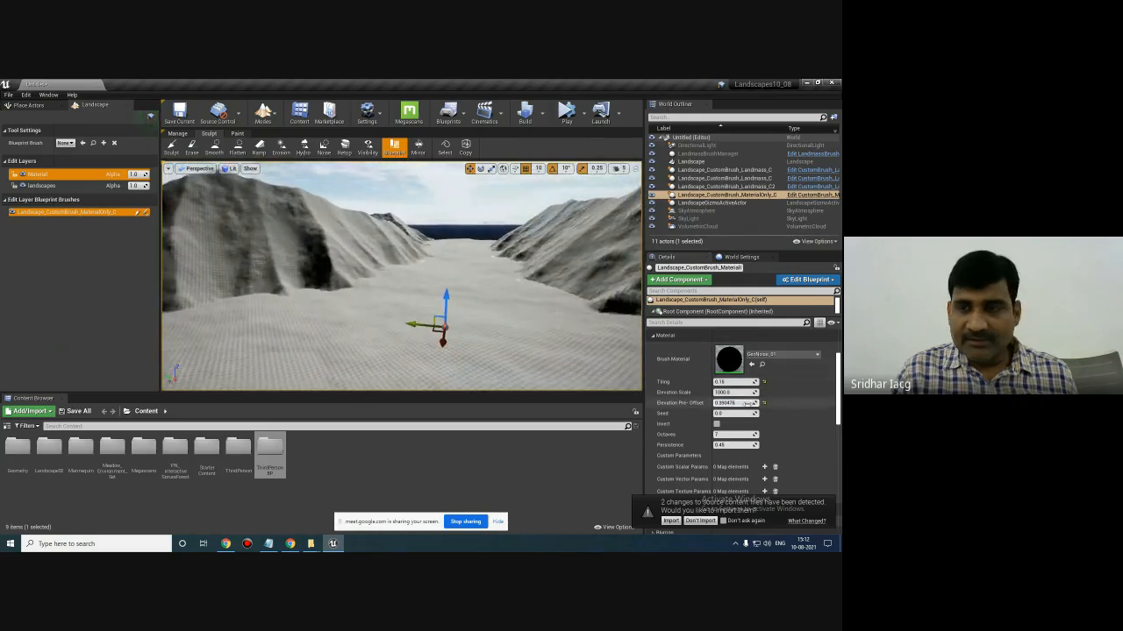
left_click_drag(735, 413, 737, 413)
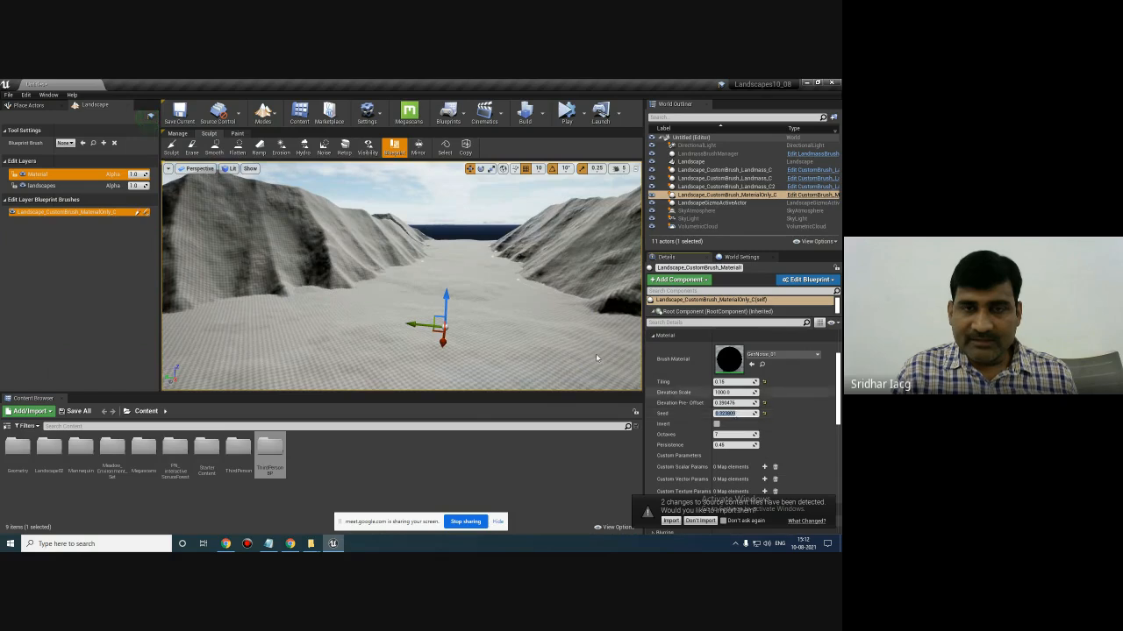
left_click(717, 424)
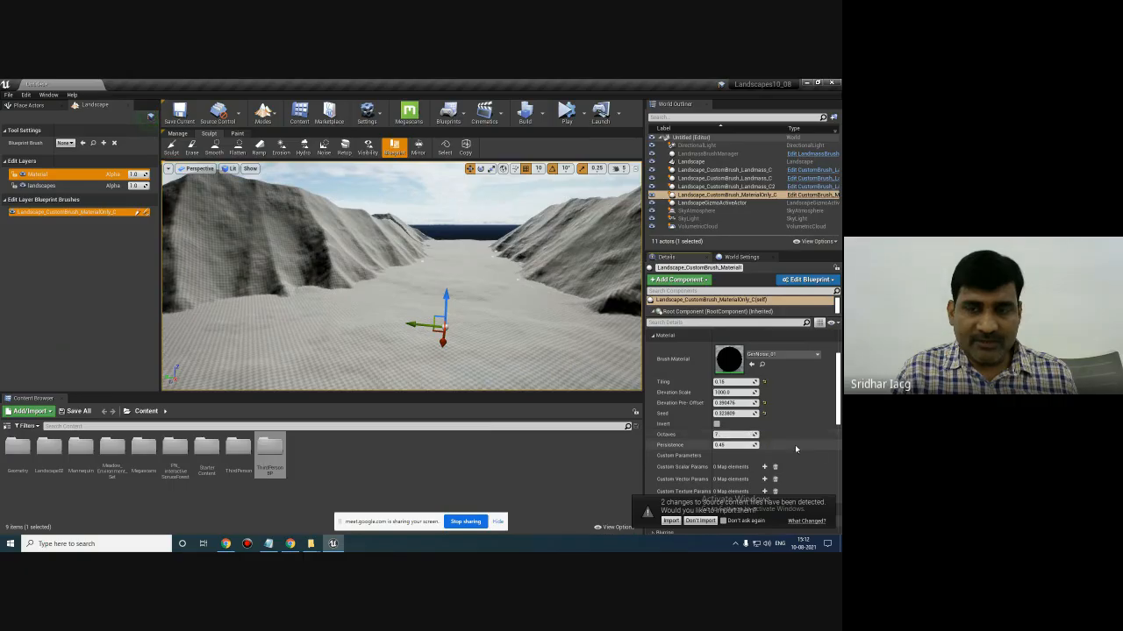
scroll(801, 447, "down", 5)
scroll(786, 429, "up", 5)
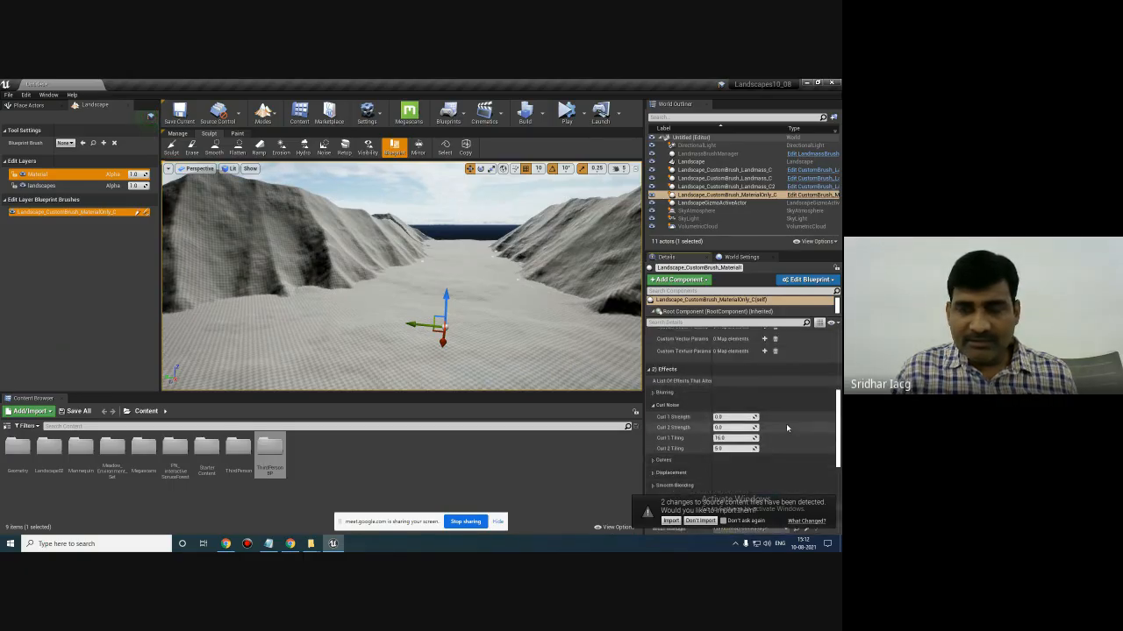
- Place a second CustomBrush_MaterialOnly brush on the valley floor in the Material layer and undo its placement
mouse_move(482, 304)
right_mouse_down()
mouse_move(604, 306)
mouse_move(368, 281)
mouse_move(559, 297)
mouse_move(476, 300)
right_mouse_up()
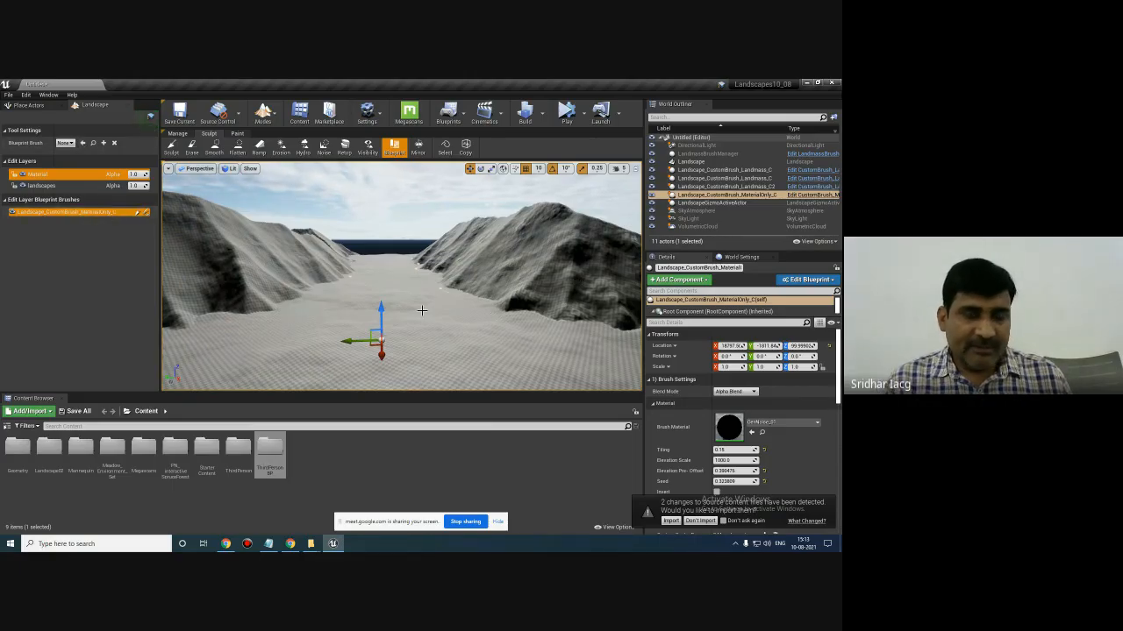
left_click(64, 143)
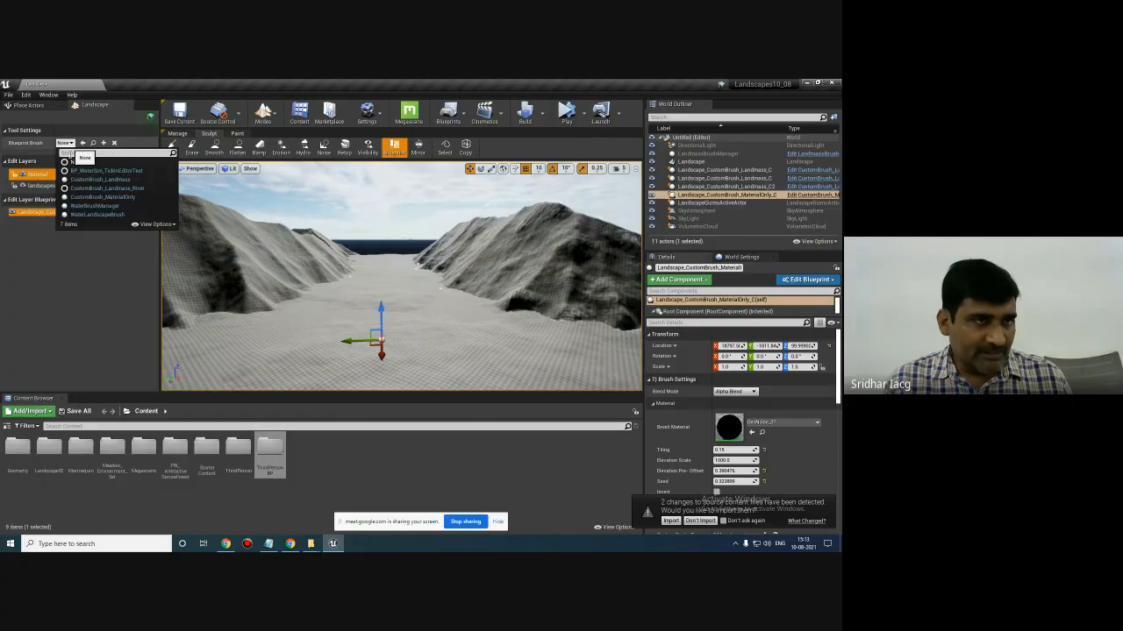
left_click(127, 198)
left_click(127, 198)
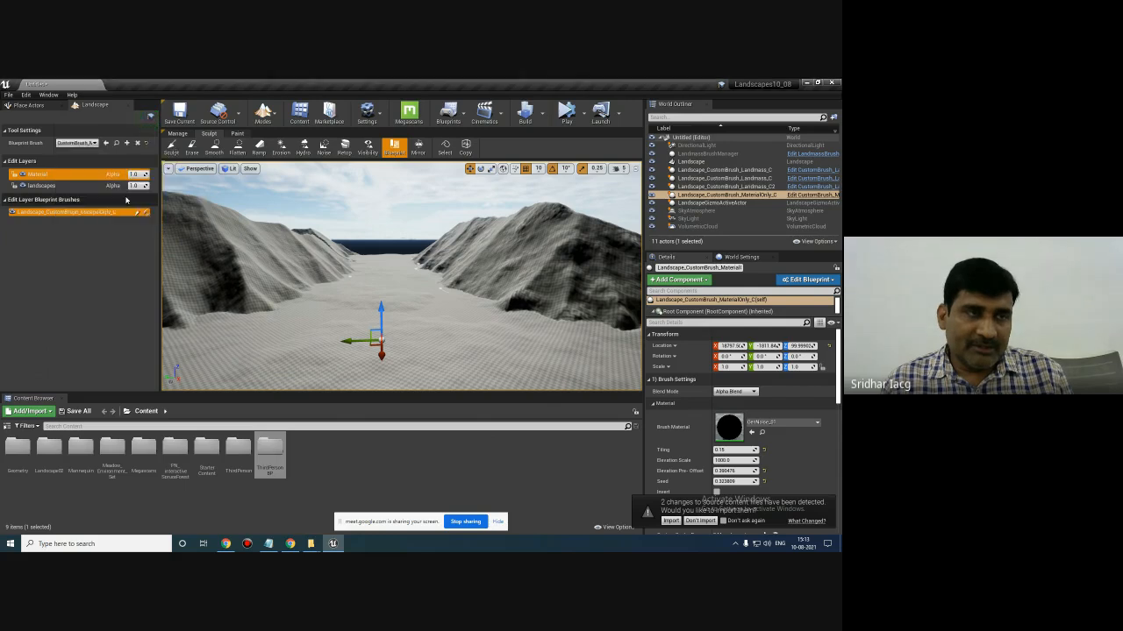
left_click(440, 324)
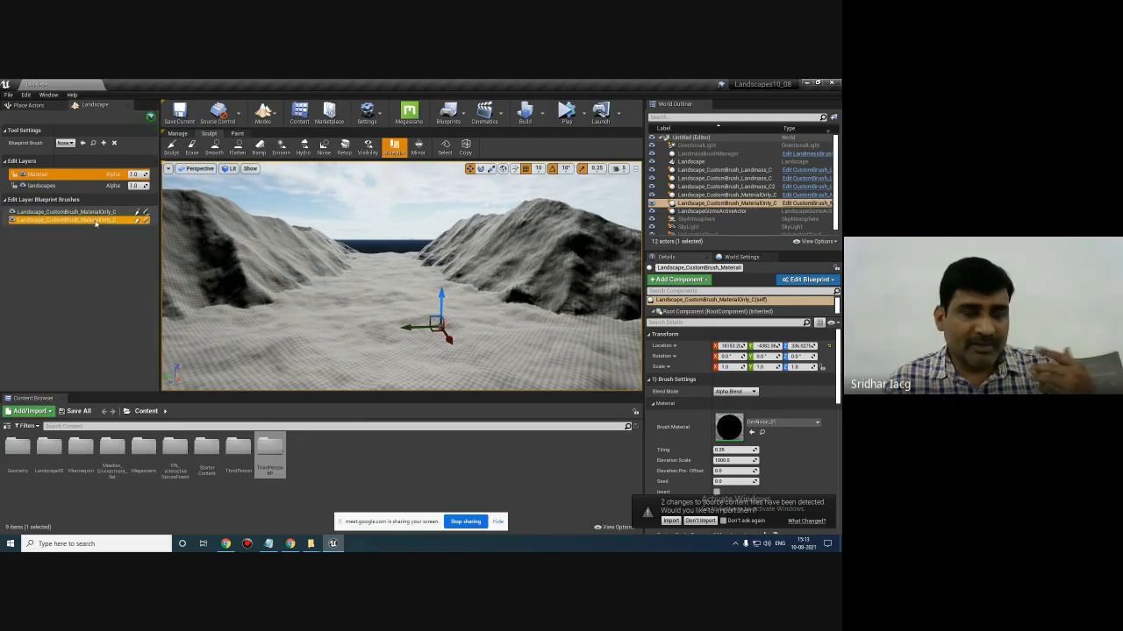
key("ctrl+z")
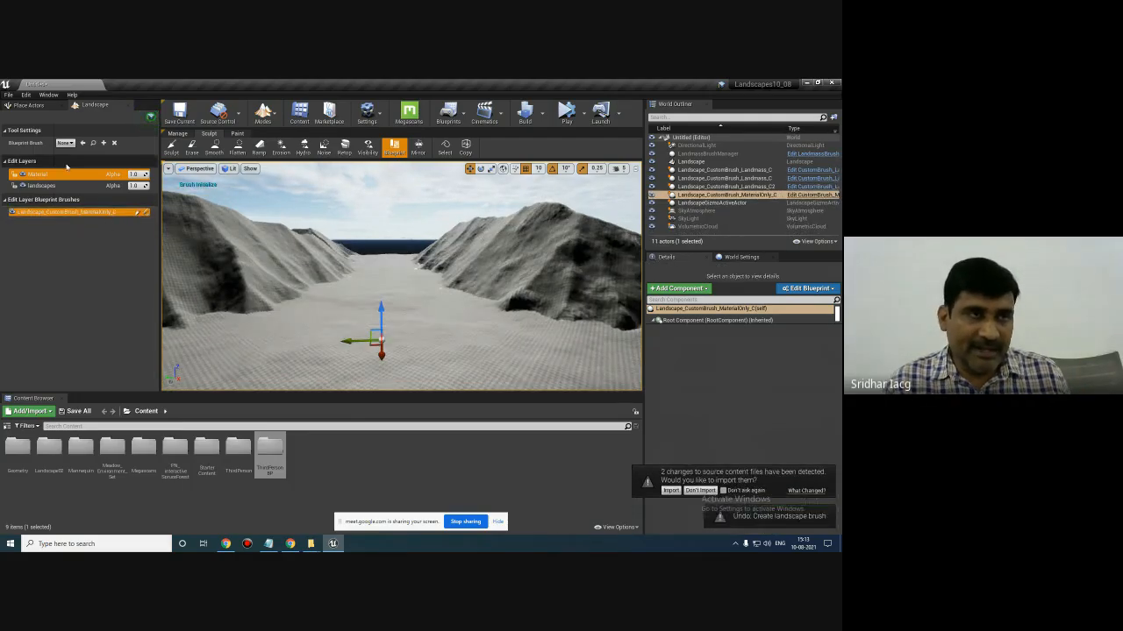
- Place a CustomBrush_Landmass brush on the valley floor in the Material layer and move it towards the landscape's edge
left_click(65, 142)
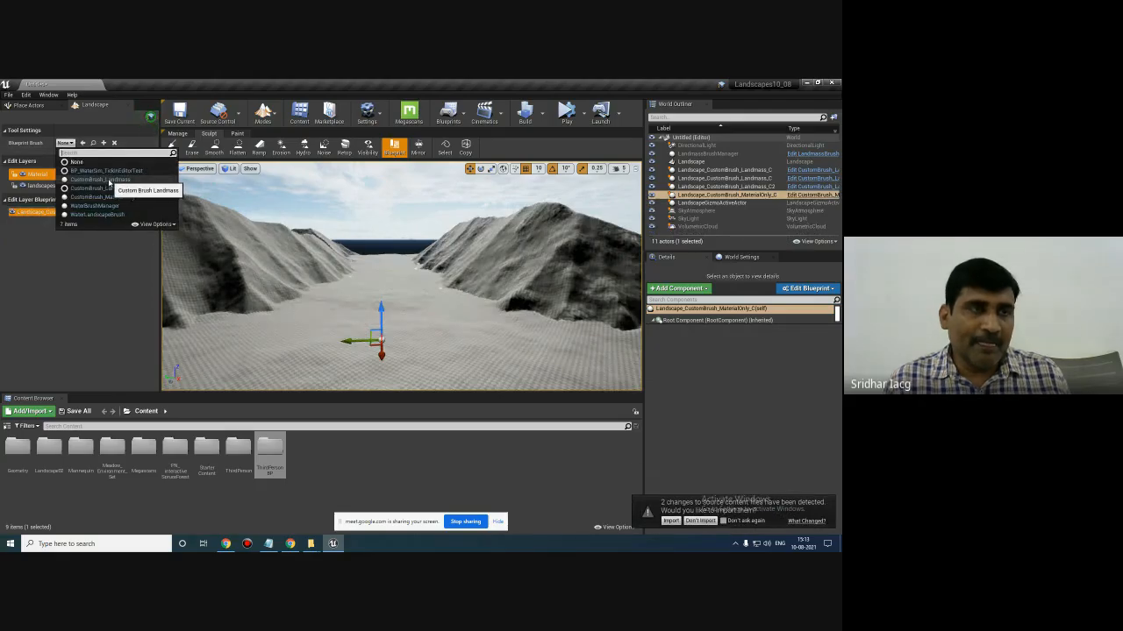
left_click(110, 181)
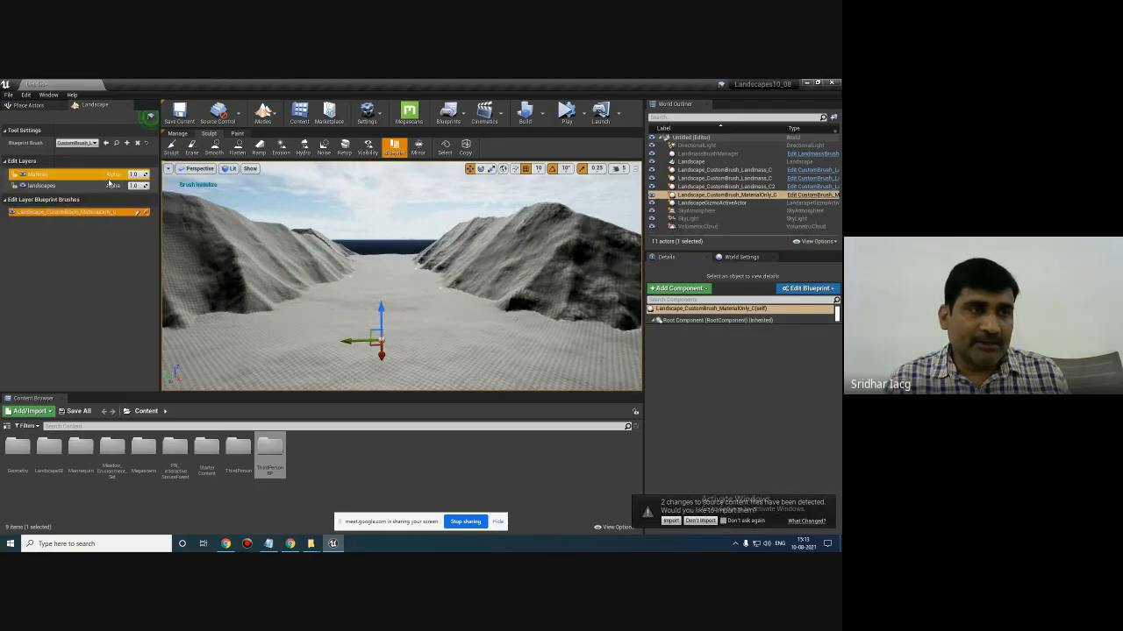
left_click(428, 340)
mouse_move(358, 336)
right_mouse_down()
mouse_move(418, 347)
mouse_move(446, 373)
mouse_move(386, 312)
right_mouse_up()
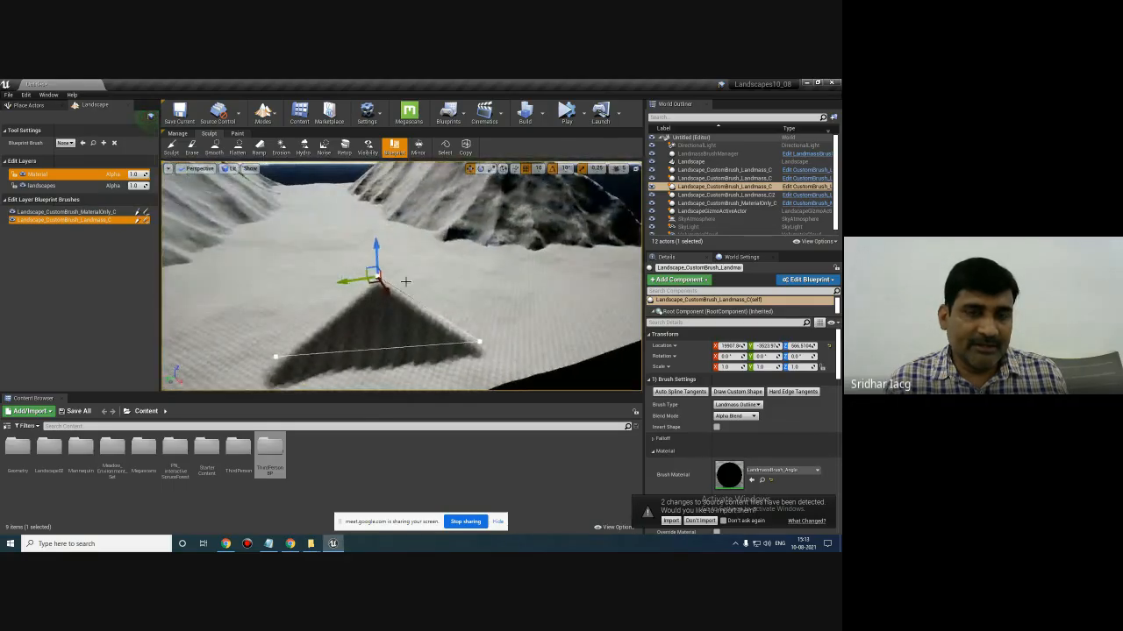
mouse_move(348, 280)
left_mouse_down()
mouse_move(474, 290)
mouse_move(496, 313)
mouse_move(405, 327)
mouse_move(489, 391)
left_mouse_up()
left_click(490, 310)
left_click(506, 257)
left_click_drag(479, 266, 495, 282)
- Remove the new Landmass brush from the Material layer's blueprint brushes
left_click(109, 212)
left_click(105, 221)
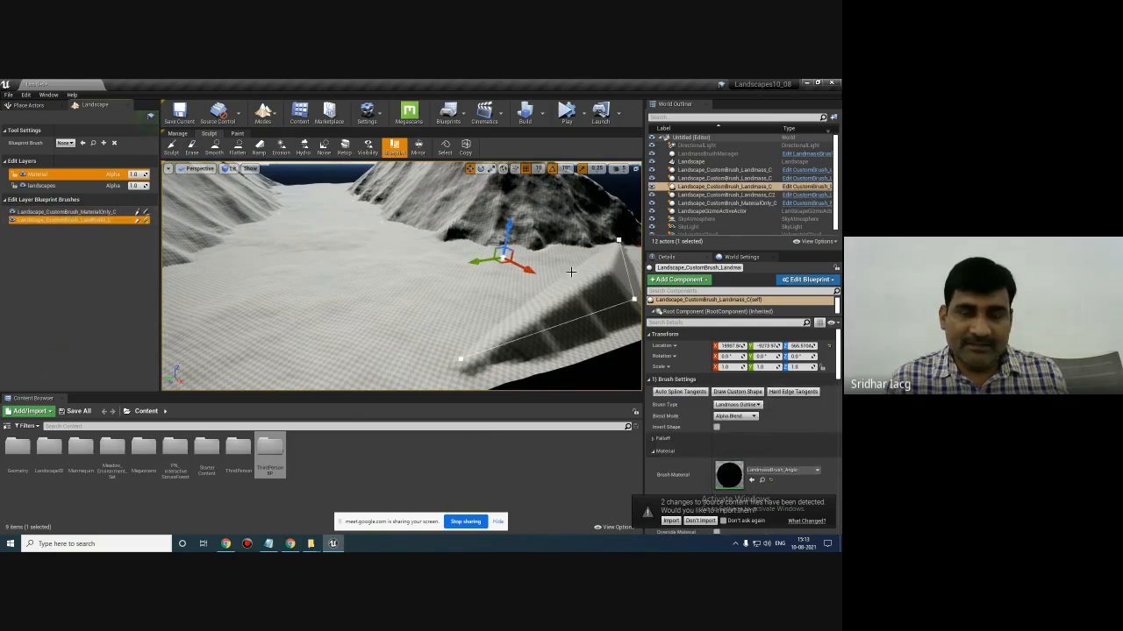
right_click(104, 220)
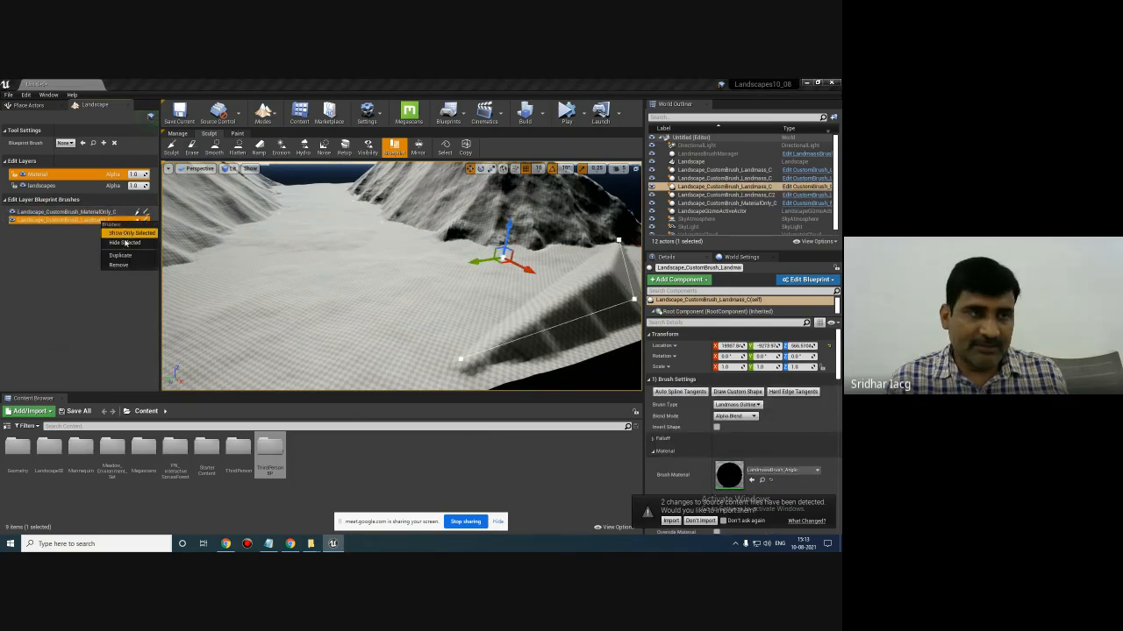
left_click(121, 265)
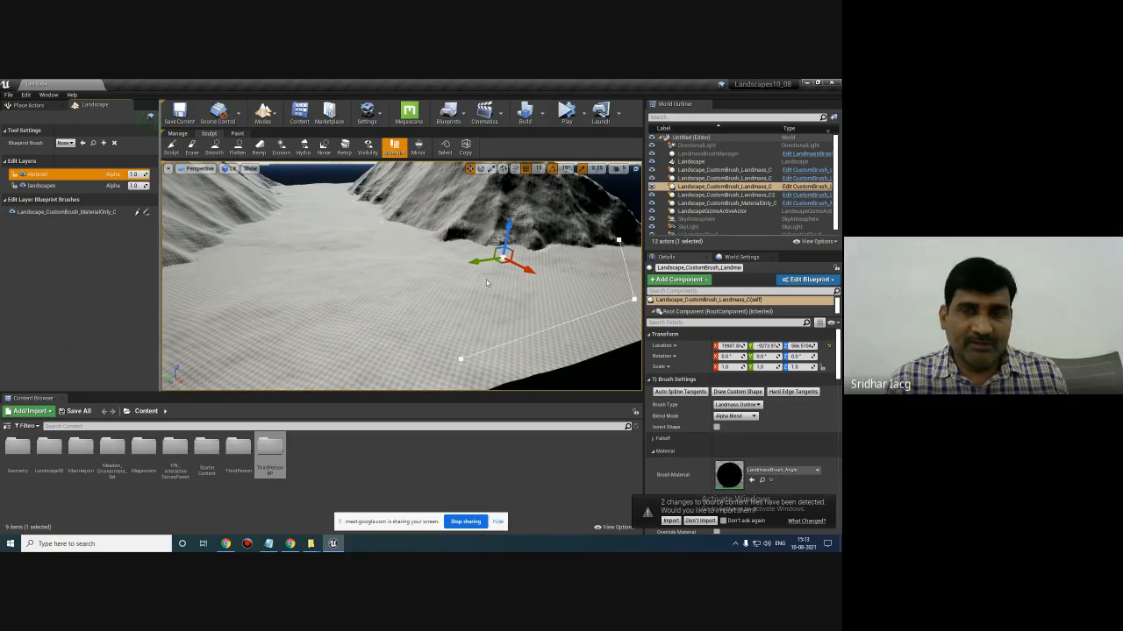
- Find the leftover Landmass brush actor whose outline remains at the landscape's edge and delete it from the level
right_click_drag(487, 283, 495, 274)
left_click(569, 275)
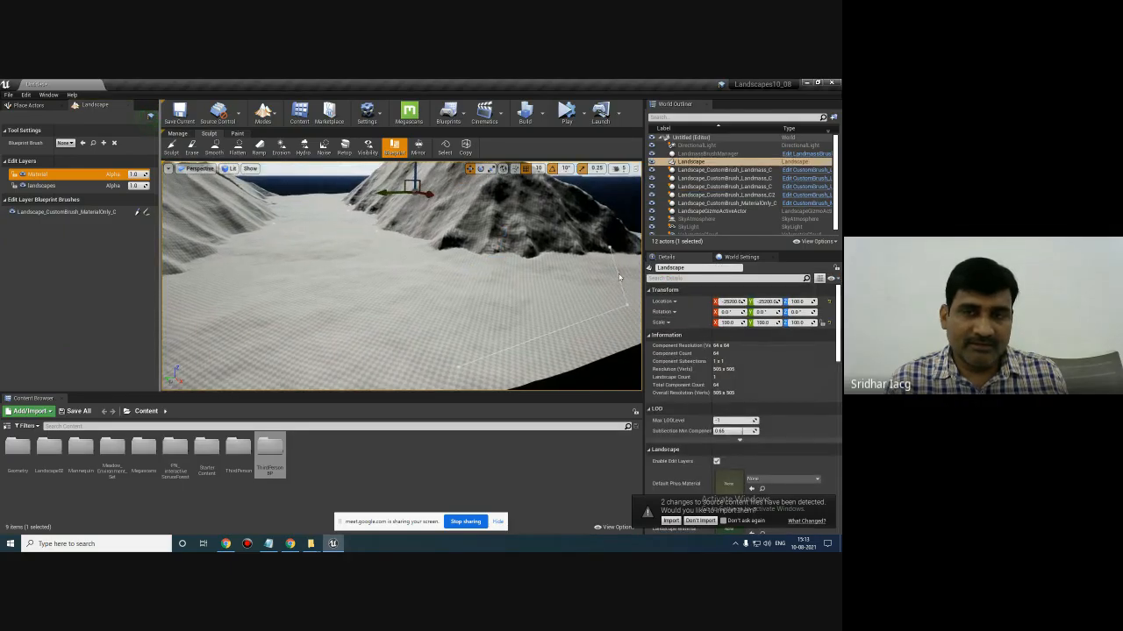
left_click(732, 202)
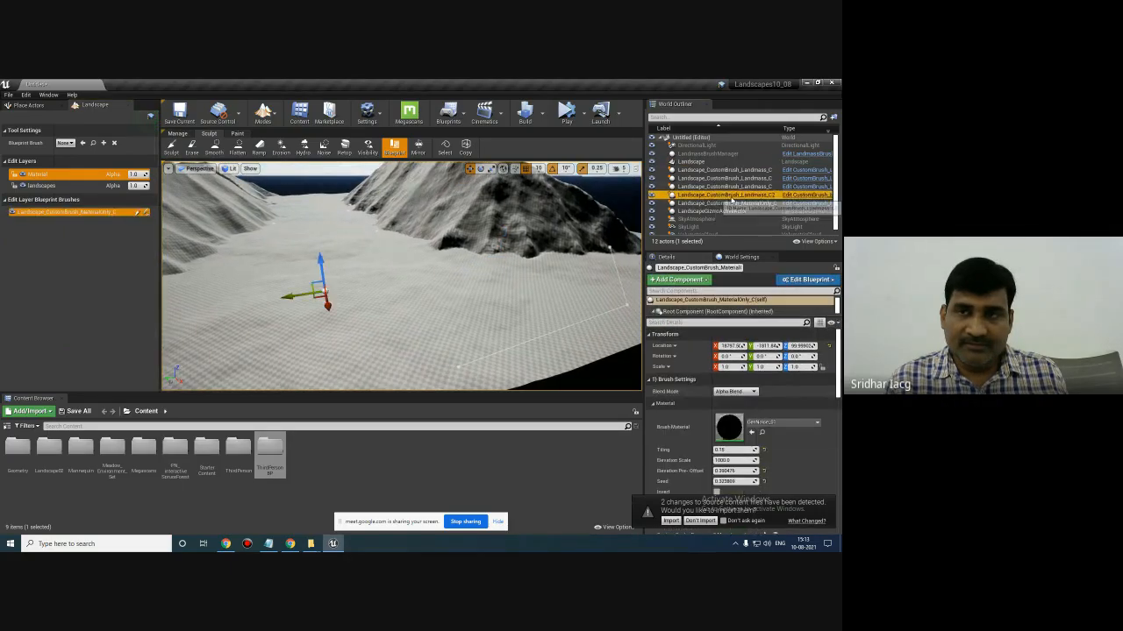
left_click(731, 188)
left_click(728, 179)
left_click(733, 188)
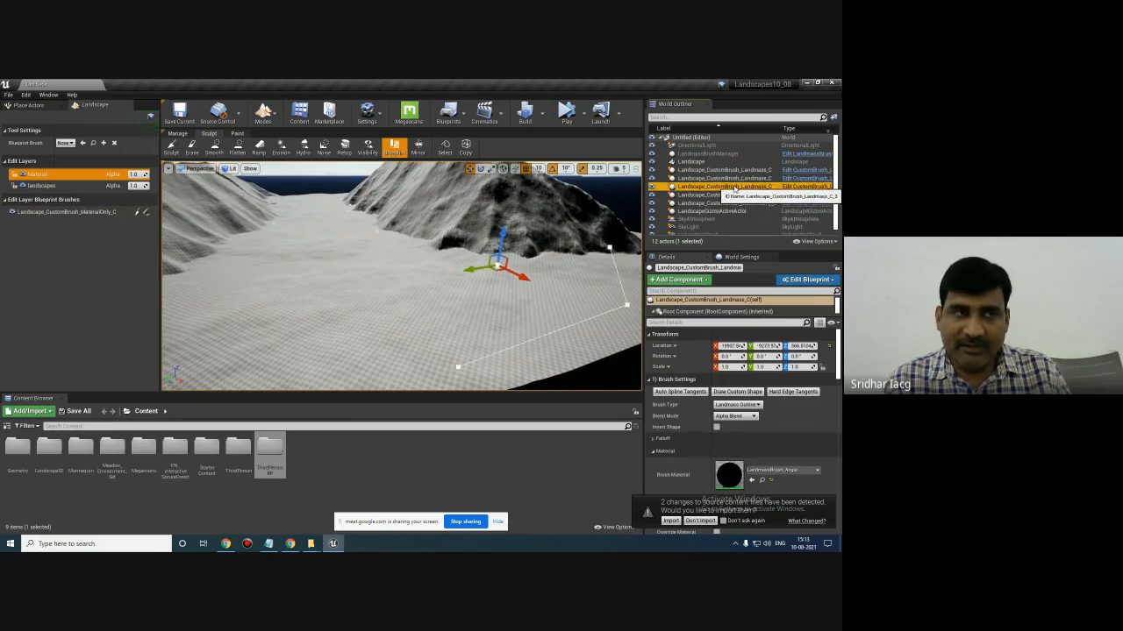
key("Delete")
- Look along the valley between the mountain ranges and switch the editor to Select mode
mouse_move(423, 254)
right_mouse_down()
mouse_move(431, 279)
mouse_move(421, 263)
right_mouse_up()
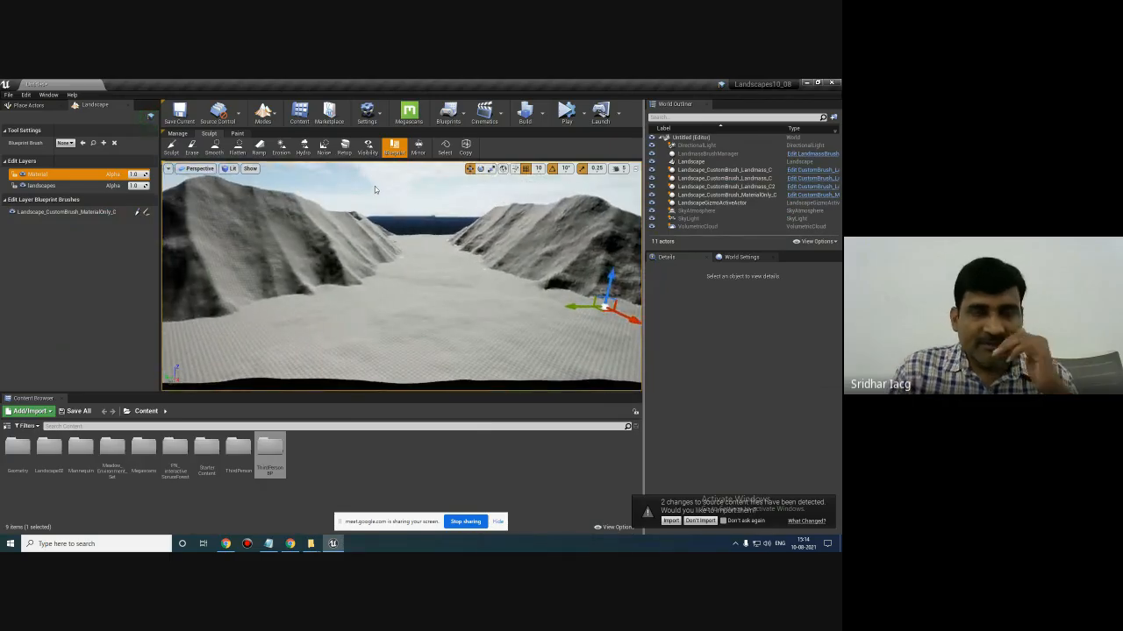
right_click_drag(420, 197, 420, 181)
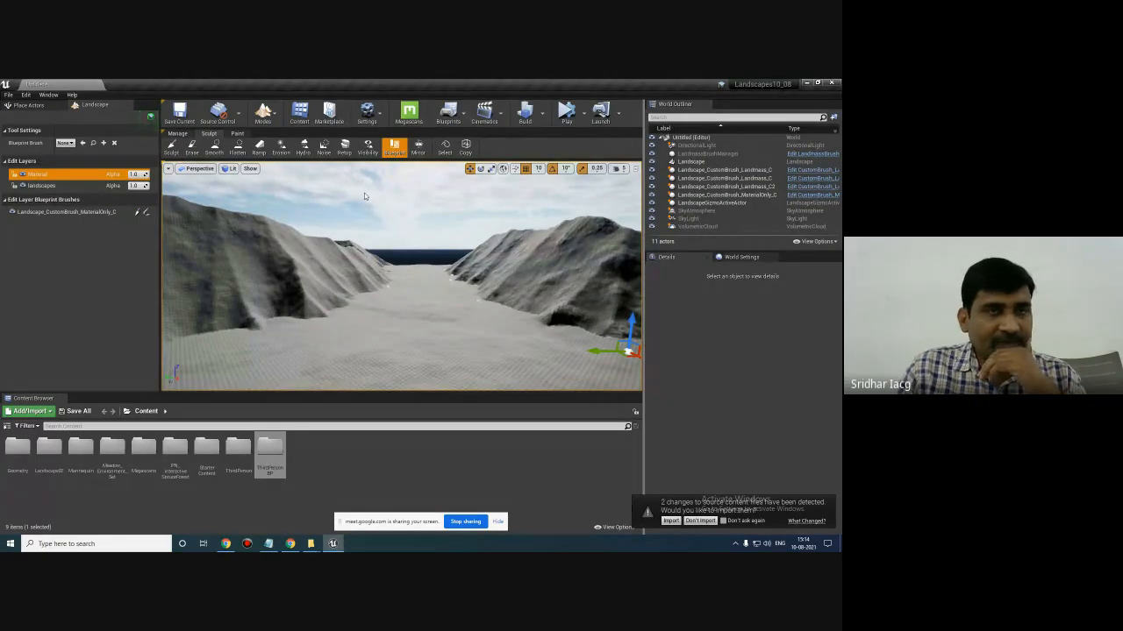
left_click(267, 116)
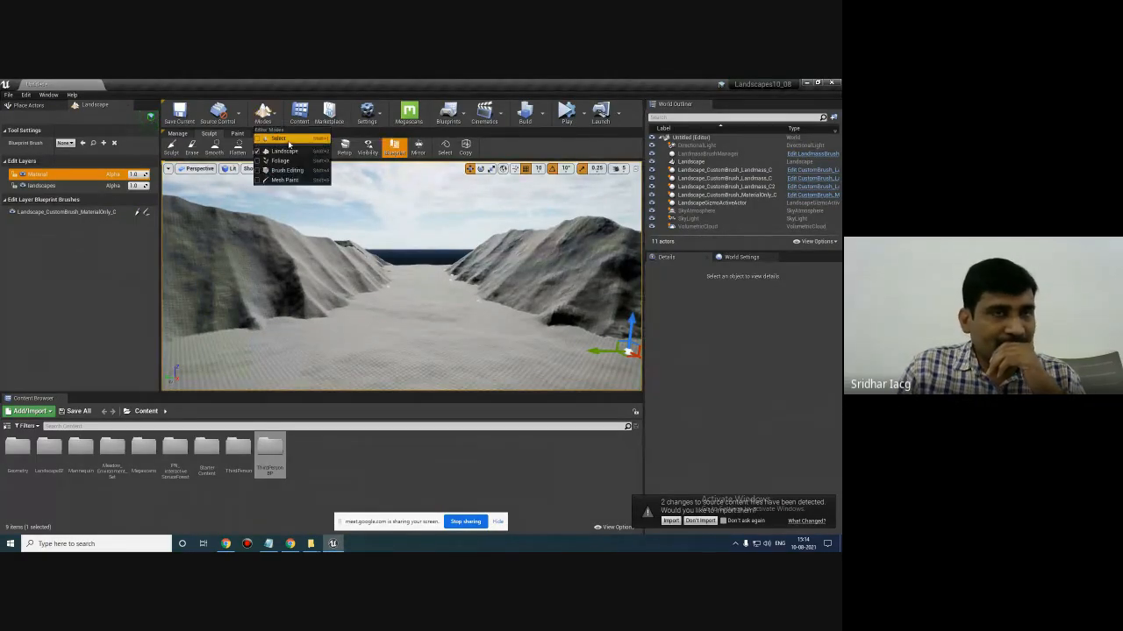
left_click(284, 142)
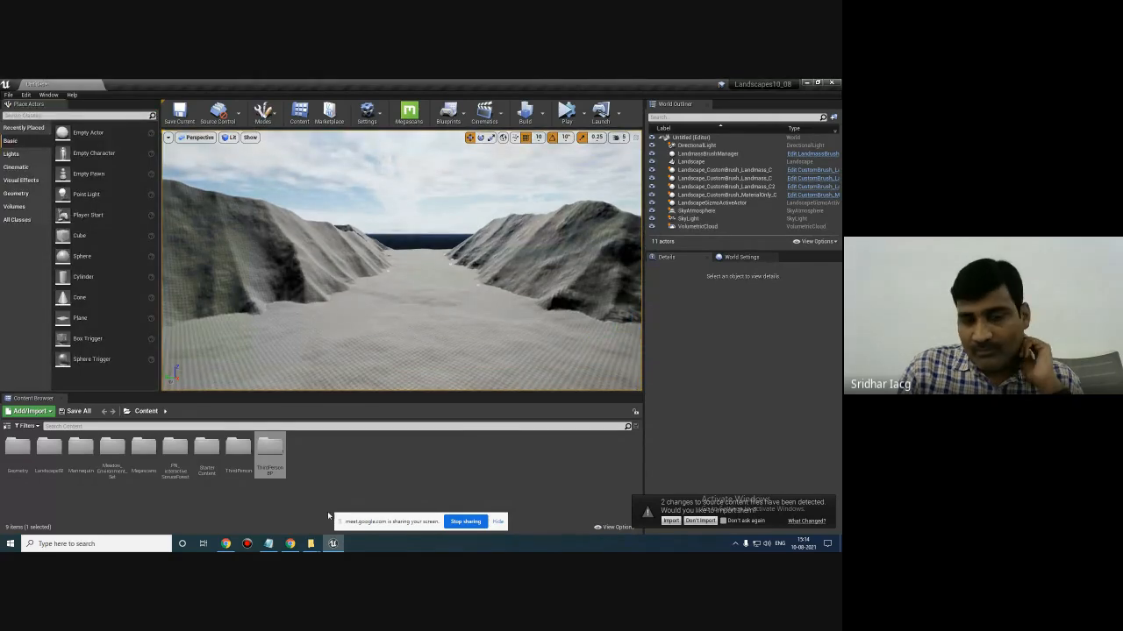
- Check the Google Meet call window and return to the Sculpt tools of Landscape mode in the Unreal Editor
left_click(291, 543)
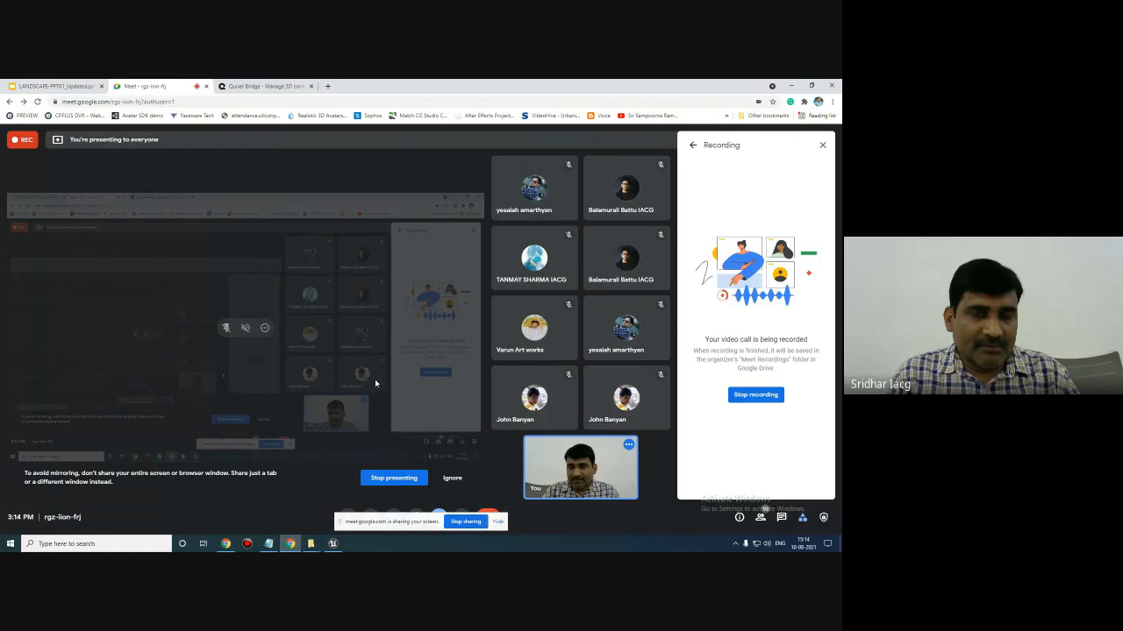
left_click(333, 544)
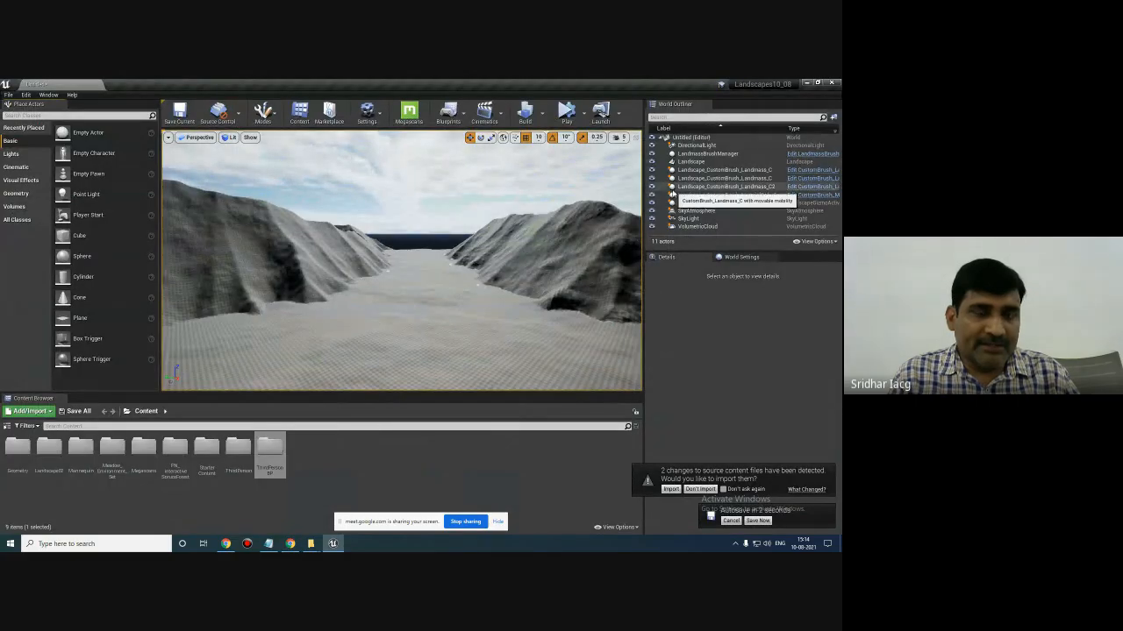
left_click(257, 120)
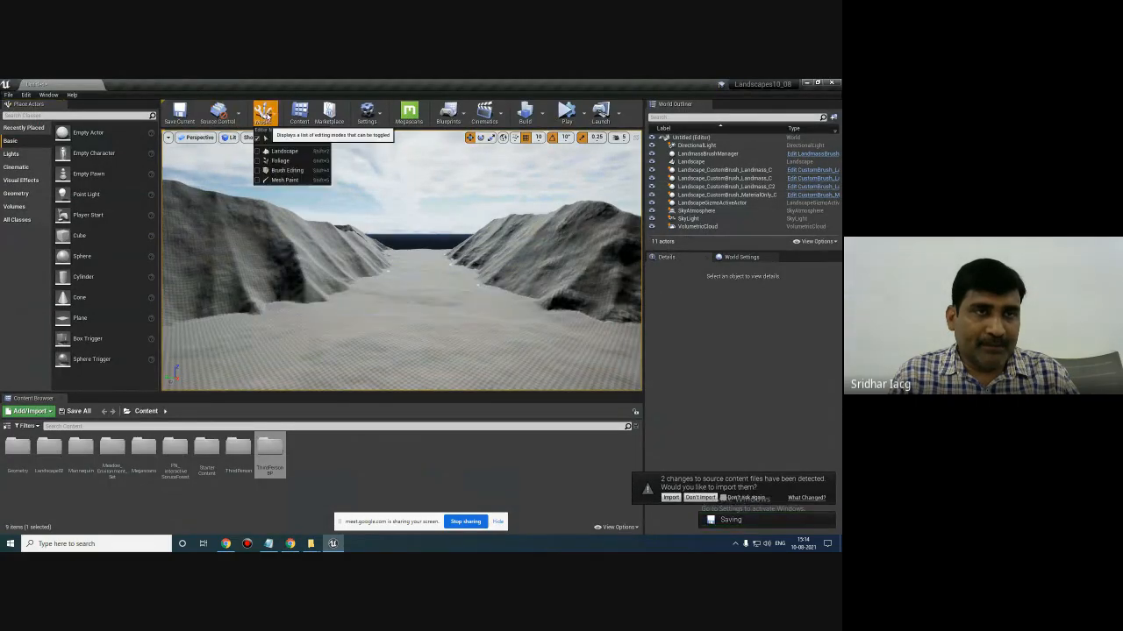
left_click(283, 151)
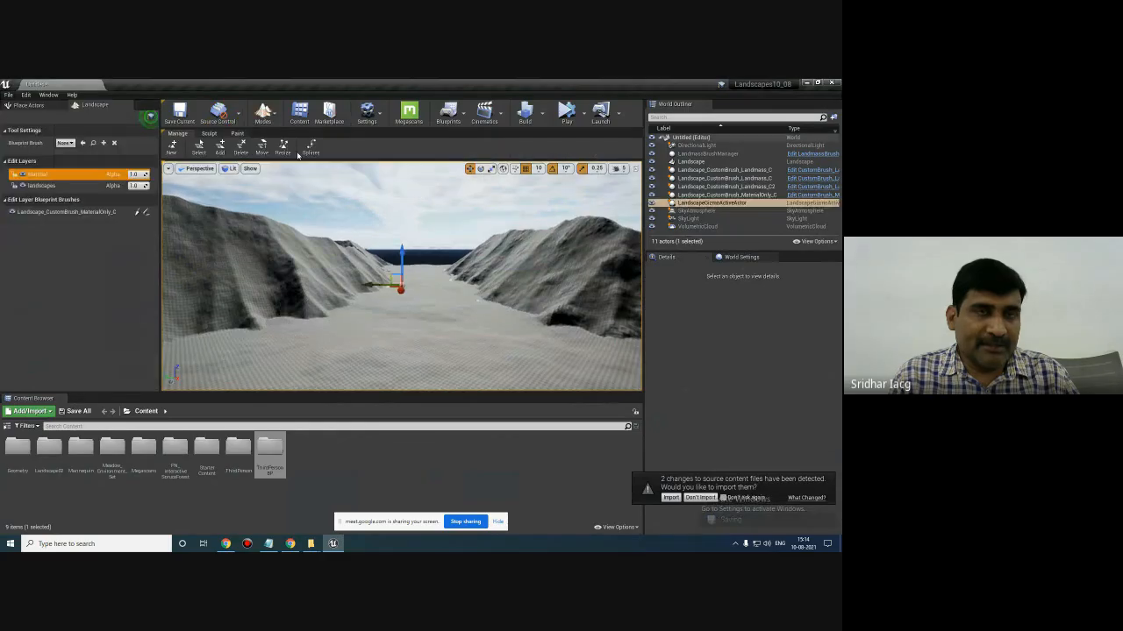
left_click(210, 134)
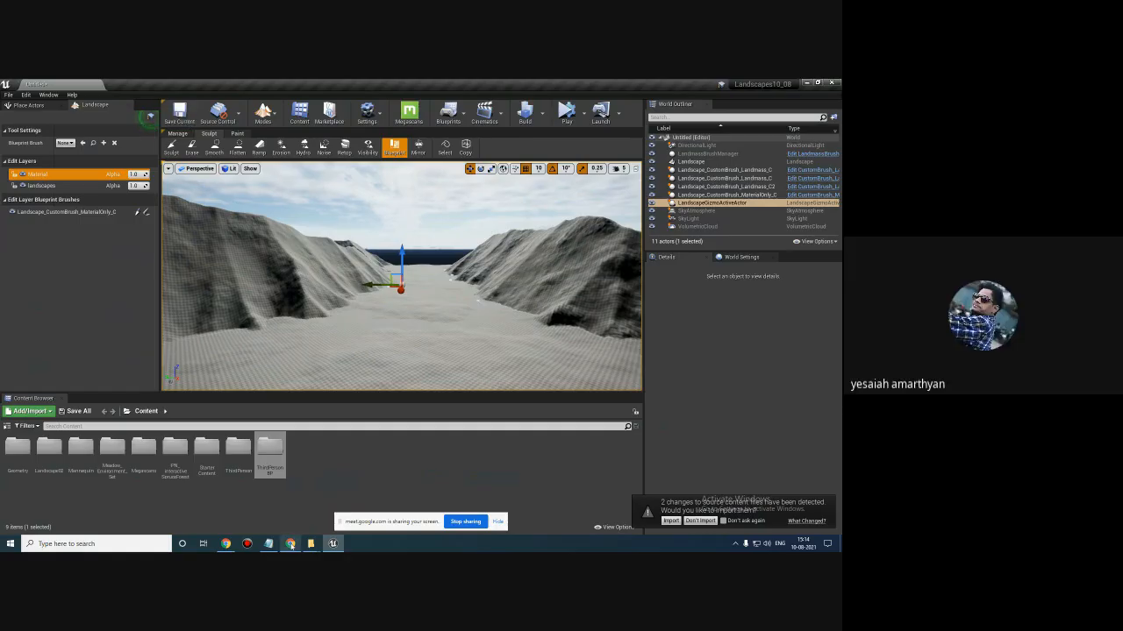
- Switch to the Google Meet call and from there to the Landscape1 project in the Unreal Editor
mouse_move(290, 544)
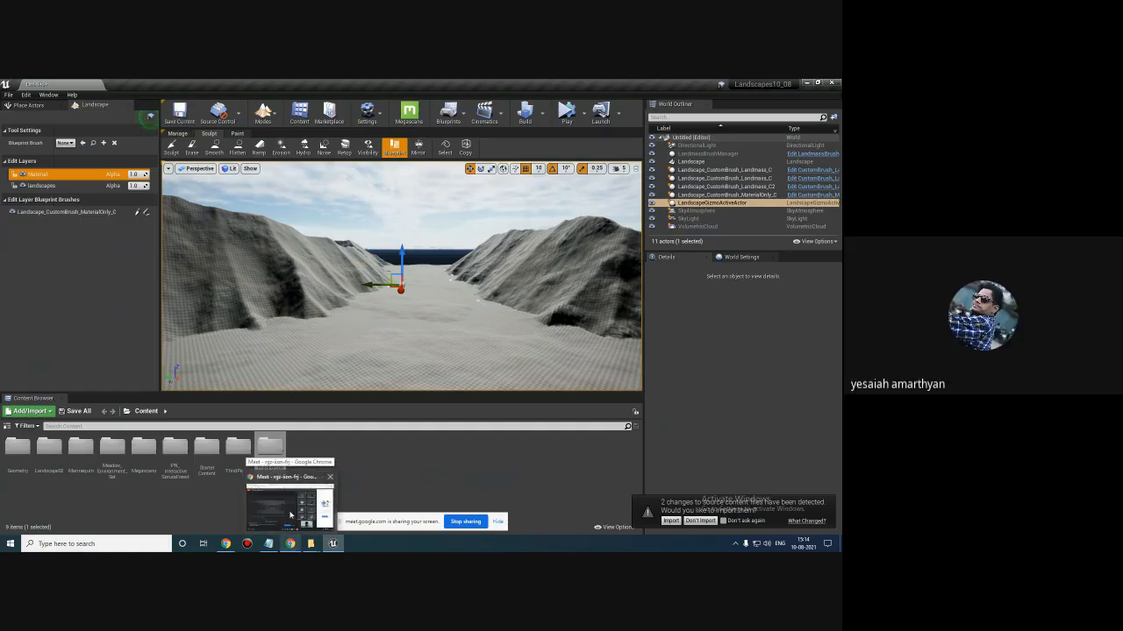
left_click(293, 545)
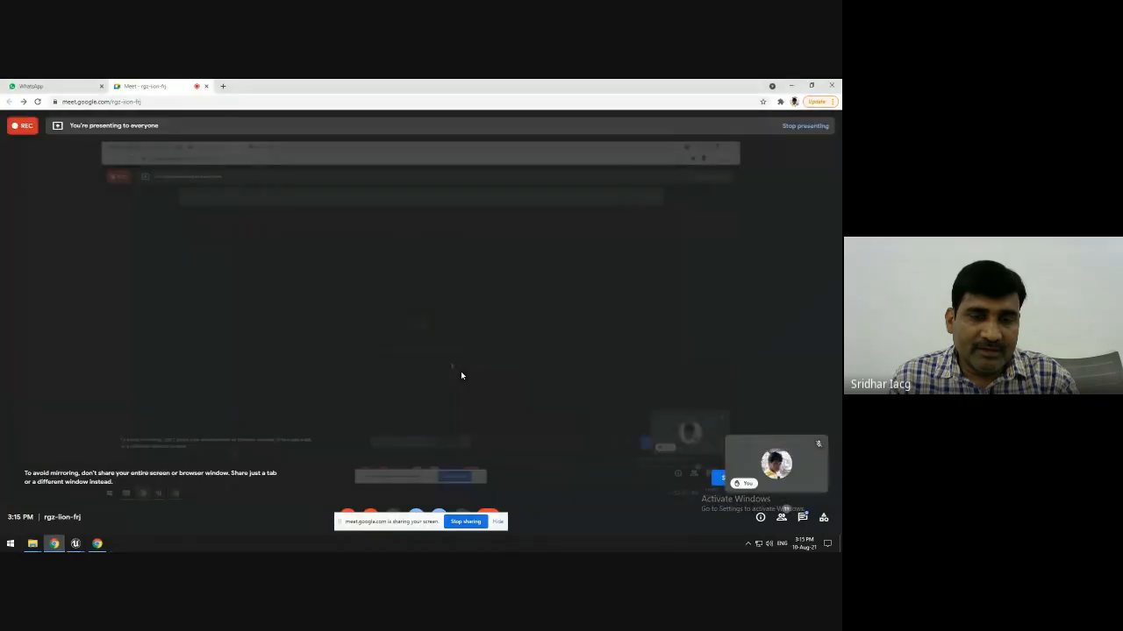
key("alt+Tab")
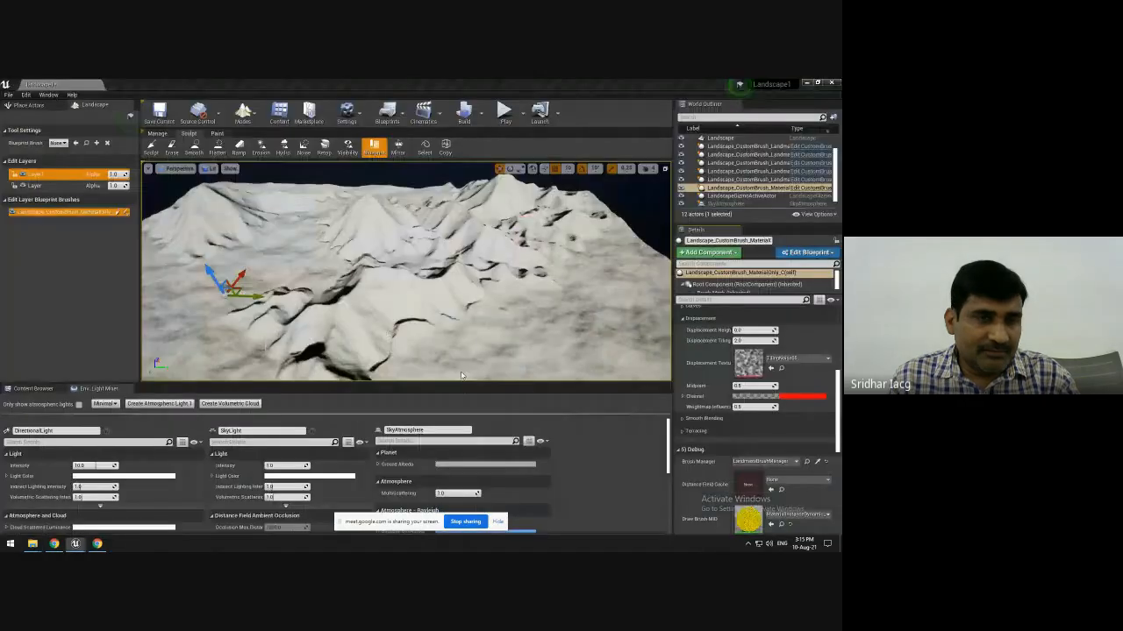
- Examine the Landscape1 terrain's mountains and surrounding noisy ground from several distances and angles
left_click(405, 300)
left_click_drag(405, 301, 1, 318, "alt")
scroll(395, 319, "down", 3)
mouse_move(467, 329)
left_mouse_down("alt")
mouse_move(426, 331)
mouse_move(600, 341)
mouse_move(588, 352)
mouse_move(473, 322)
left_mouse_up("alt")
scroll(473, 322, "down", 3)
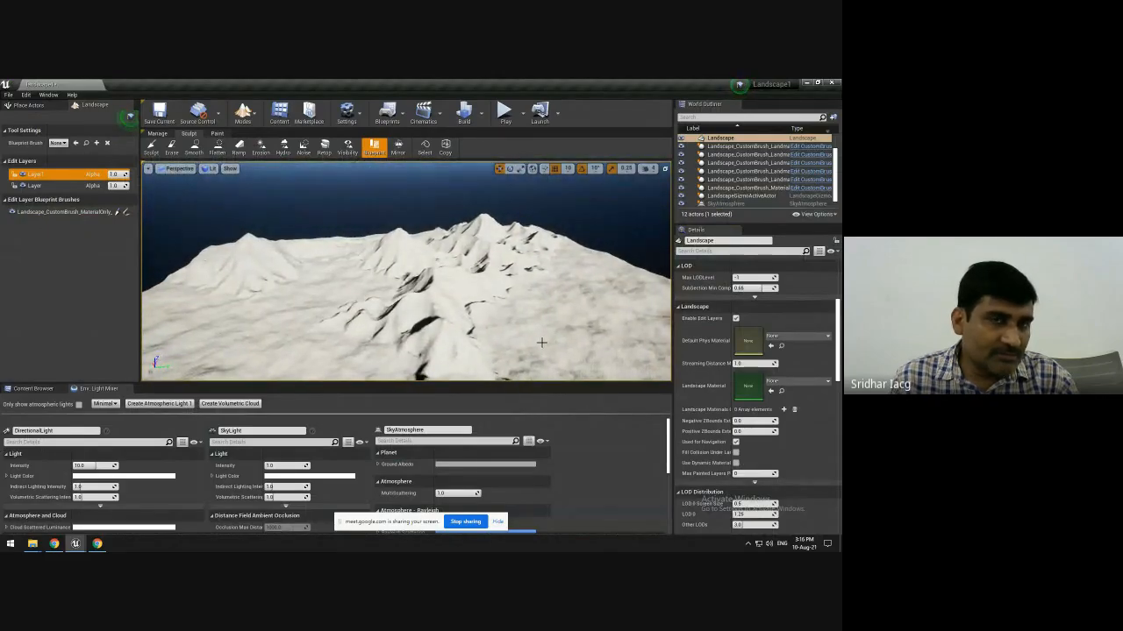
left_click_drag(338, 319, 424, 337, "alt")
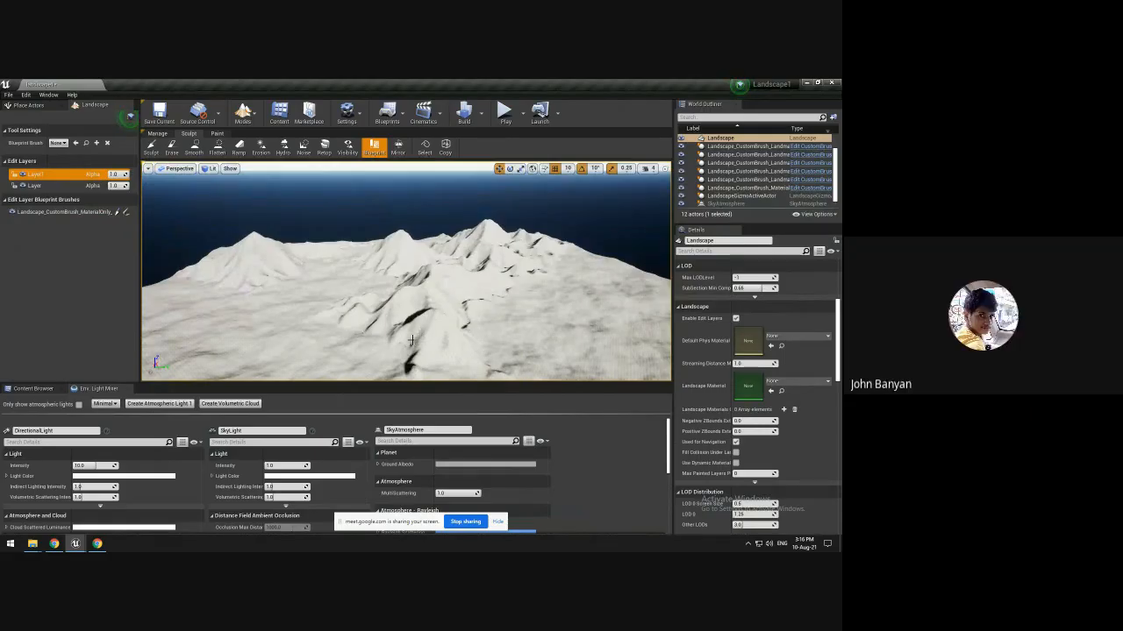
key("XF86AudioMute")
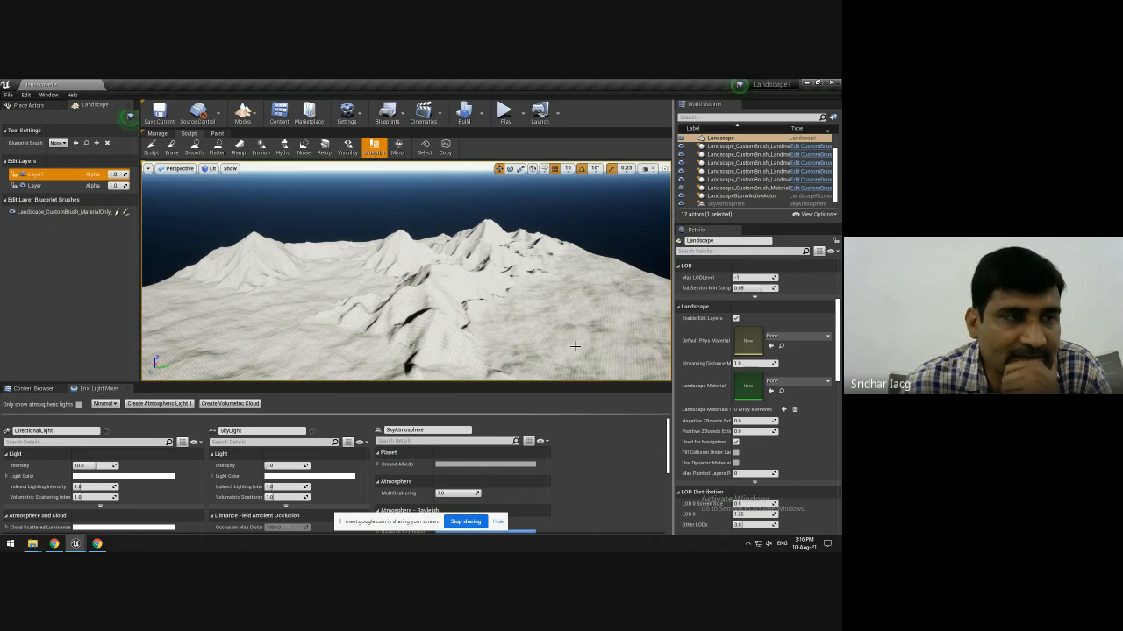
right_click_drag(490, 312, 494, 312)
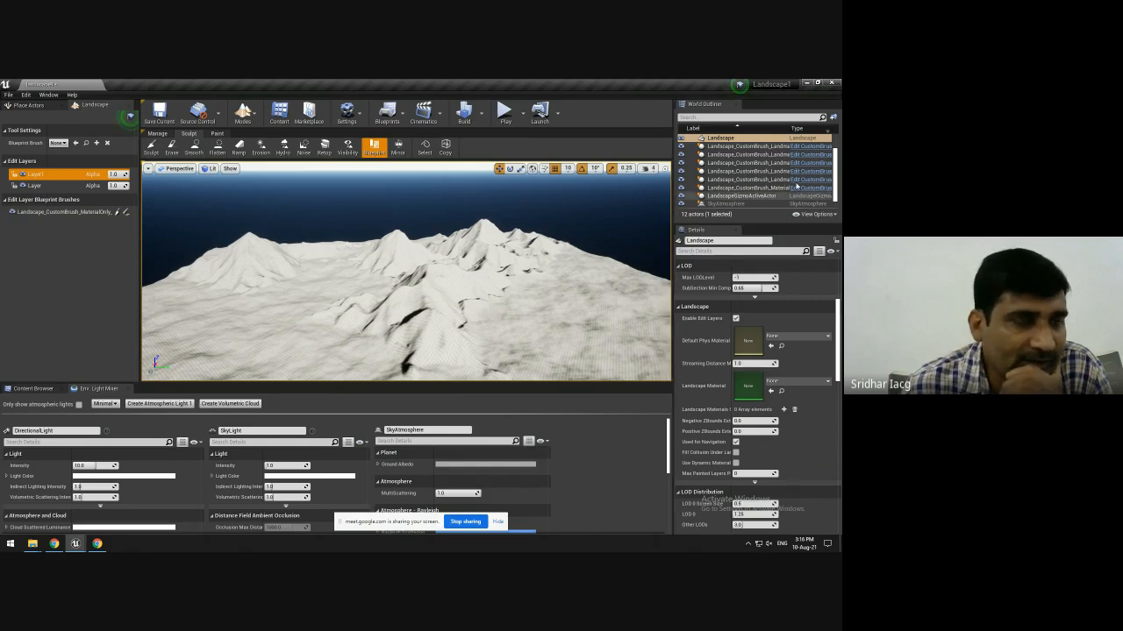
- Select the Landscape_CustomBrush_MaterialOnly actor and expand the Material group of its Brush Settings
left_click(741, 138)
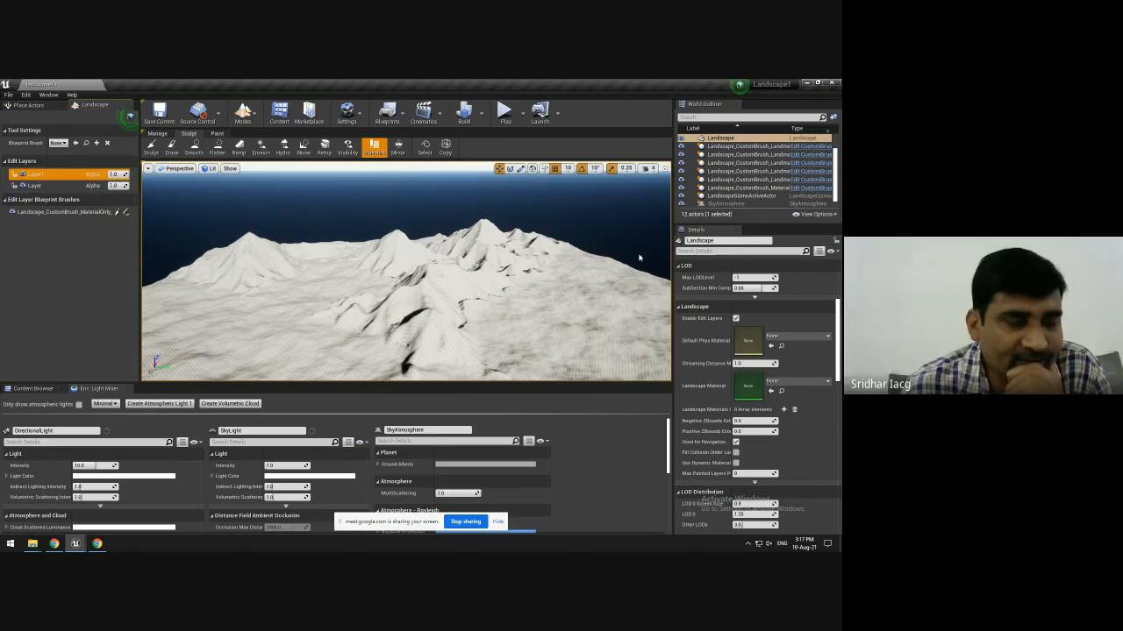
left_click(732, 188)
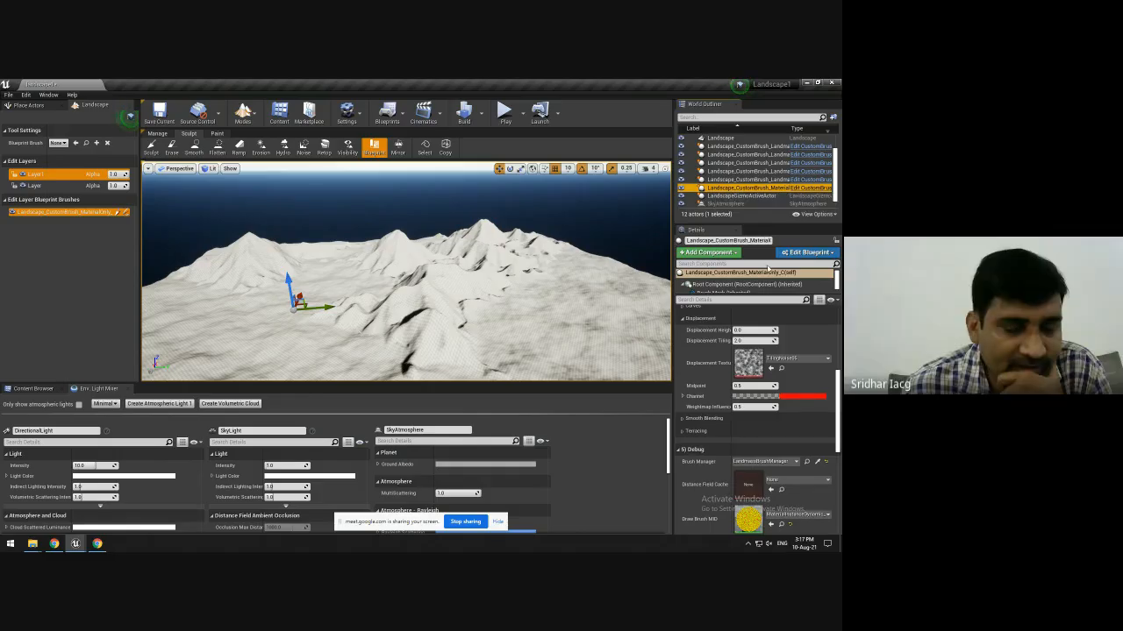
left_click_drag(840, 397, 840, 322)
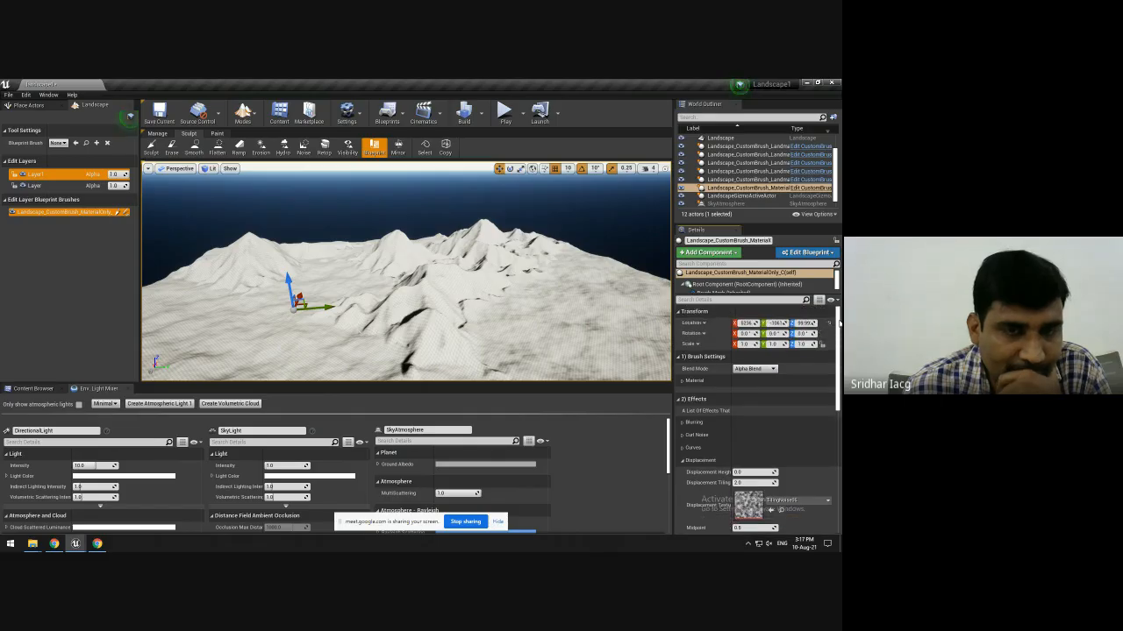
left_click(684, 381)
left_click_drag(837, 395, 836, 405)
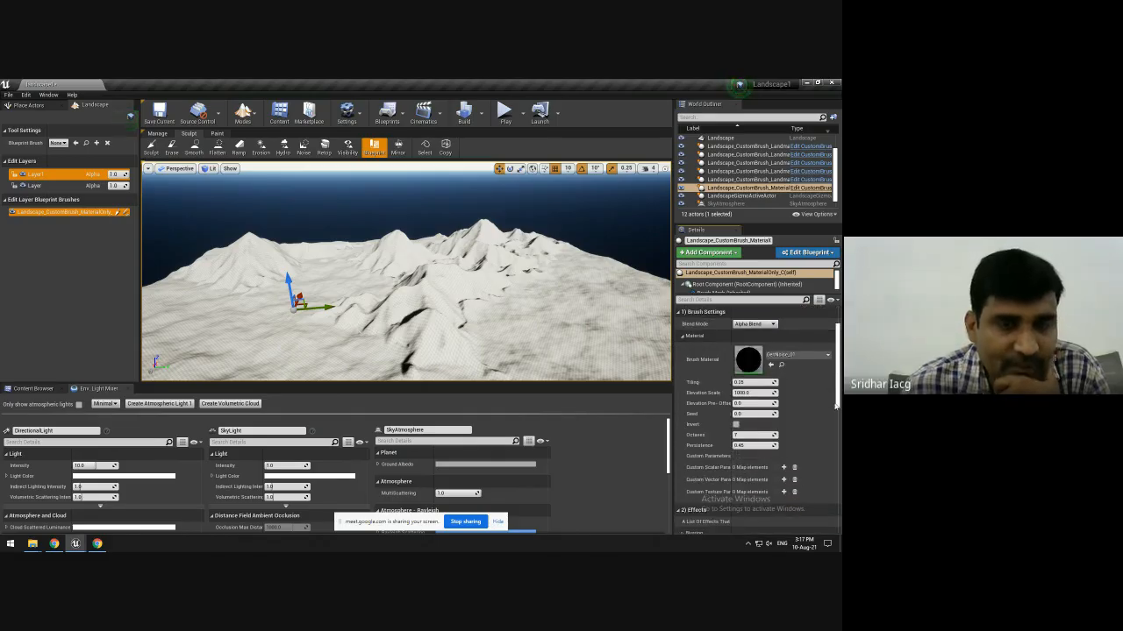
- Set the MaterialOnly brush's noise Tiling to 0.1
left_click(741, 382)
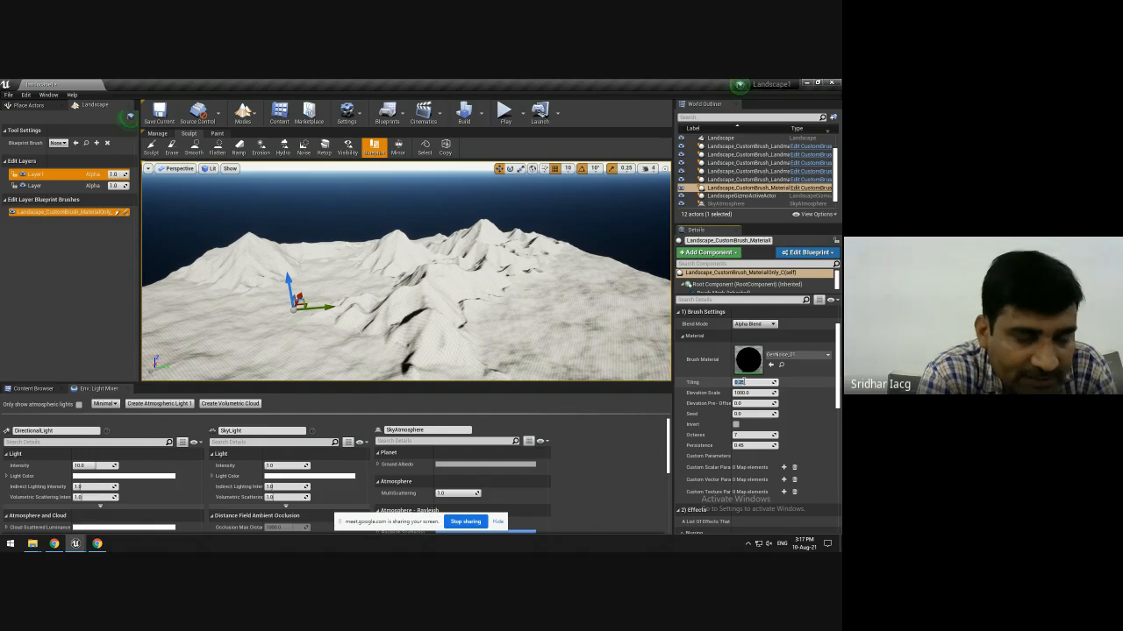
left_click_drag(735, 382, 745, 382)
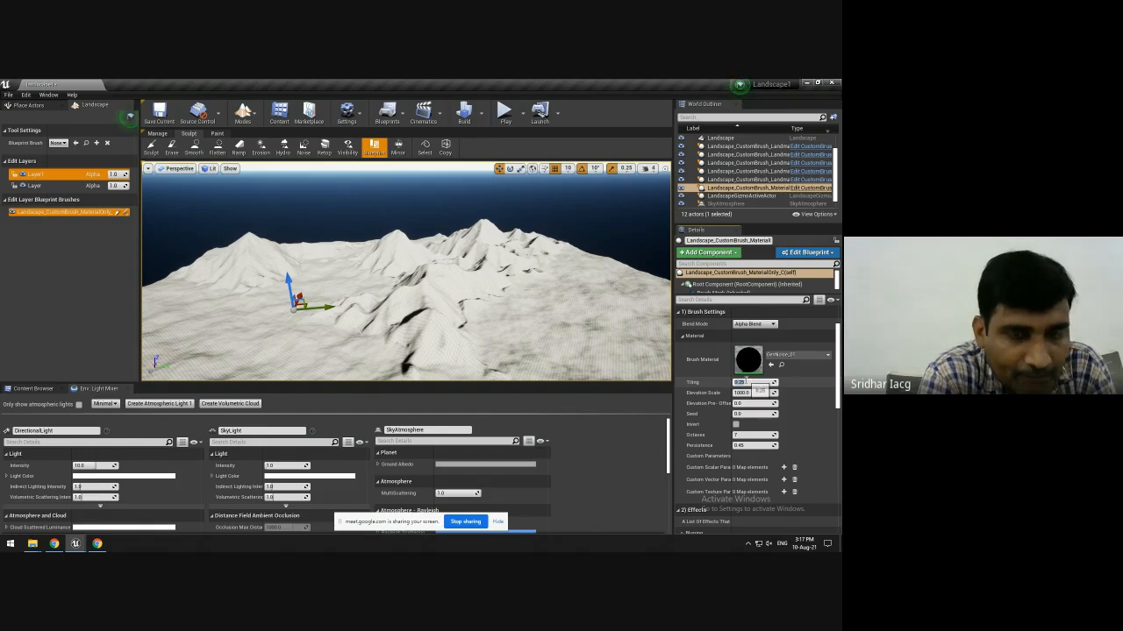
type("0.1")
key("Return")
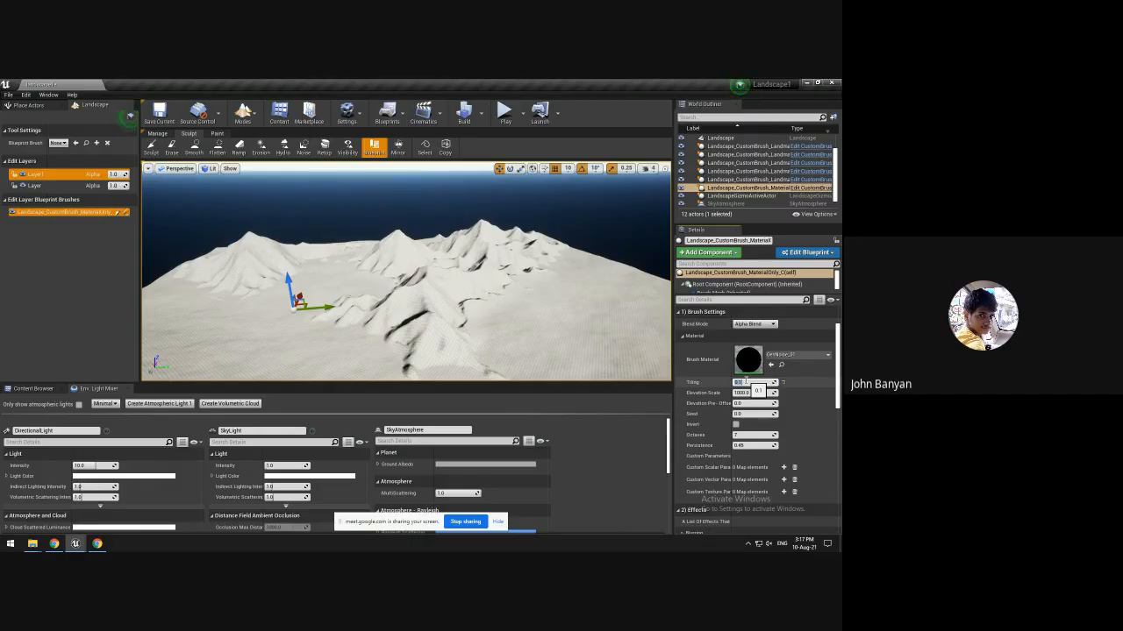
- Set the MaterialOnly brush's noise Tiling to 0.2 and stop sharing the Landscape1 screen in the call
type("0")
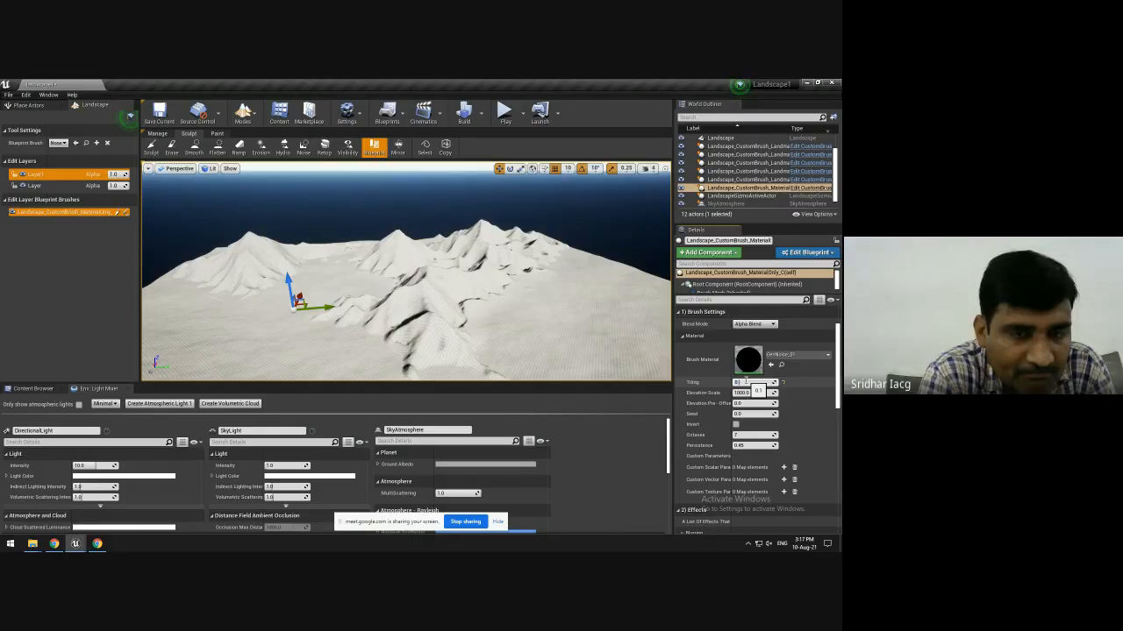
type(".2")
key("Return")
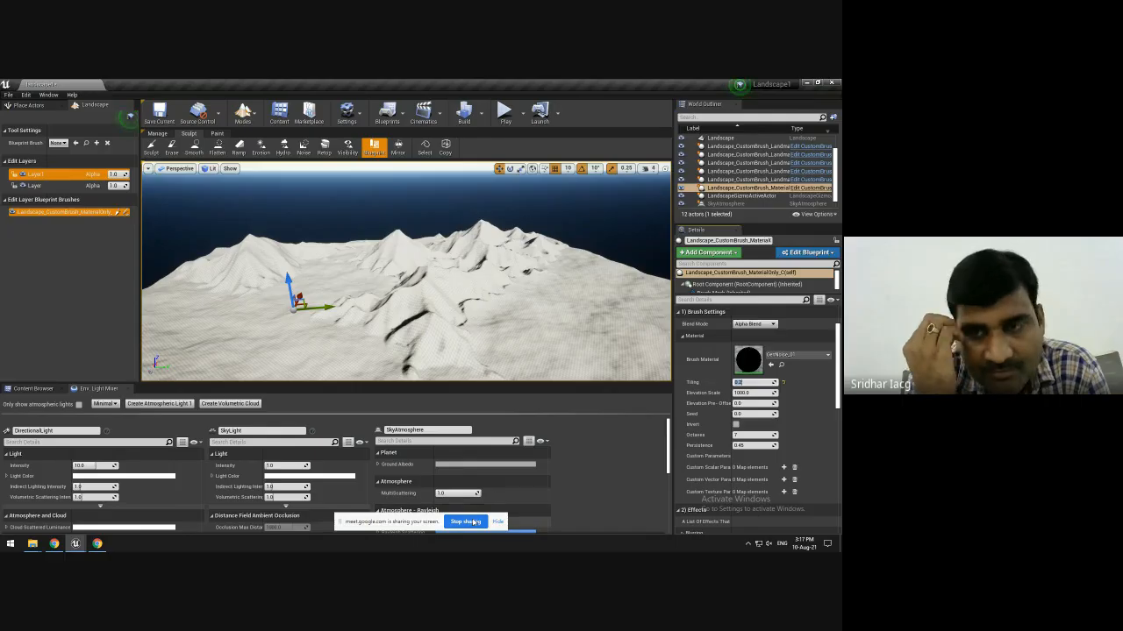
left_click(465, 522)
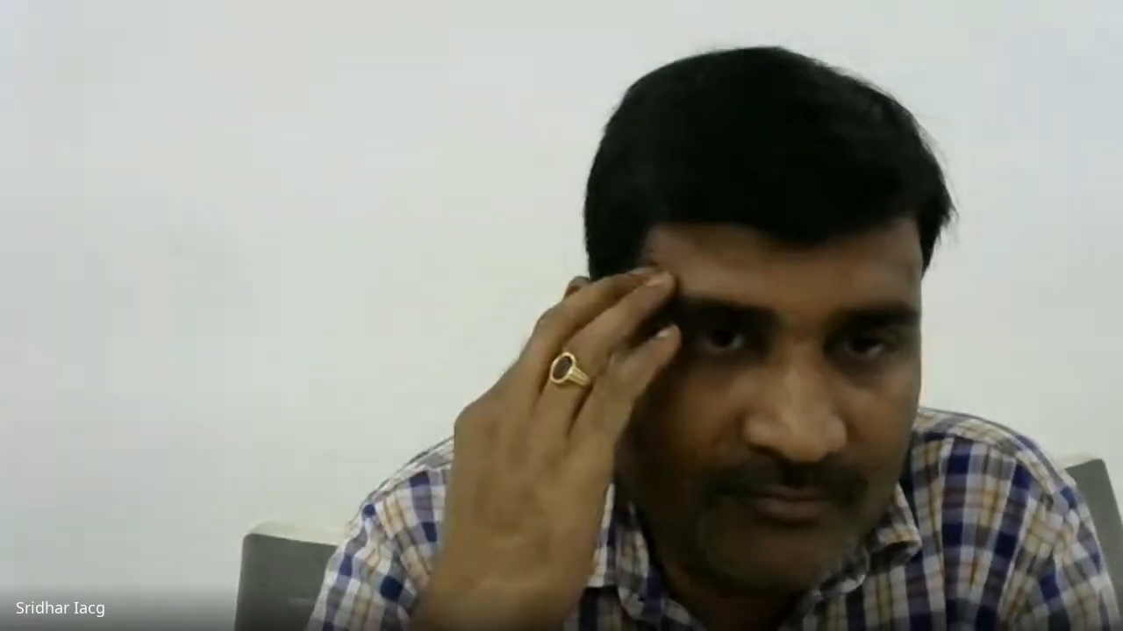
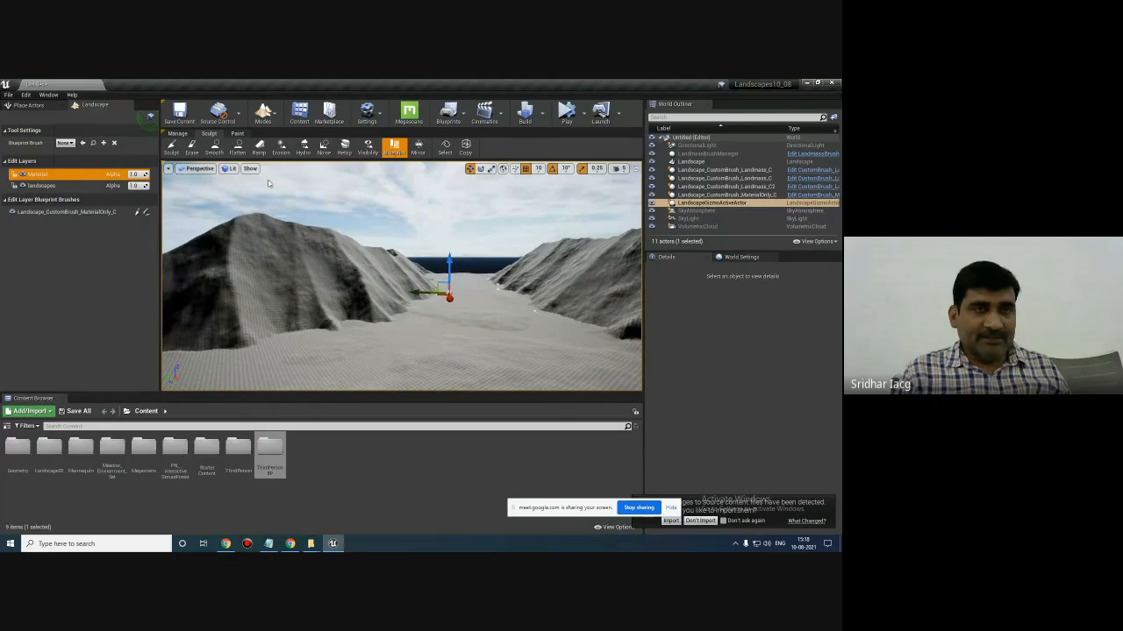
- In the Landscapes10_08 project, switch the editor to Select mode and create a folder named My_Materials in Content
left_click(263, 114)
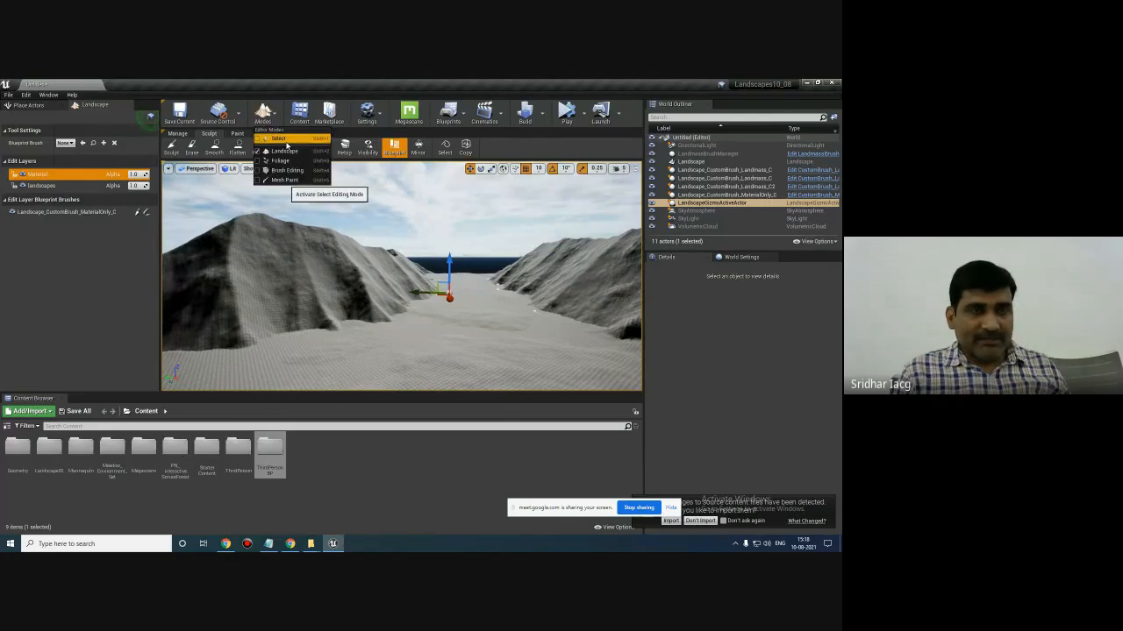
left_click(281, 140)
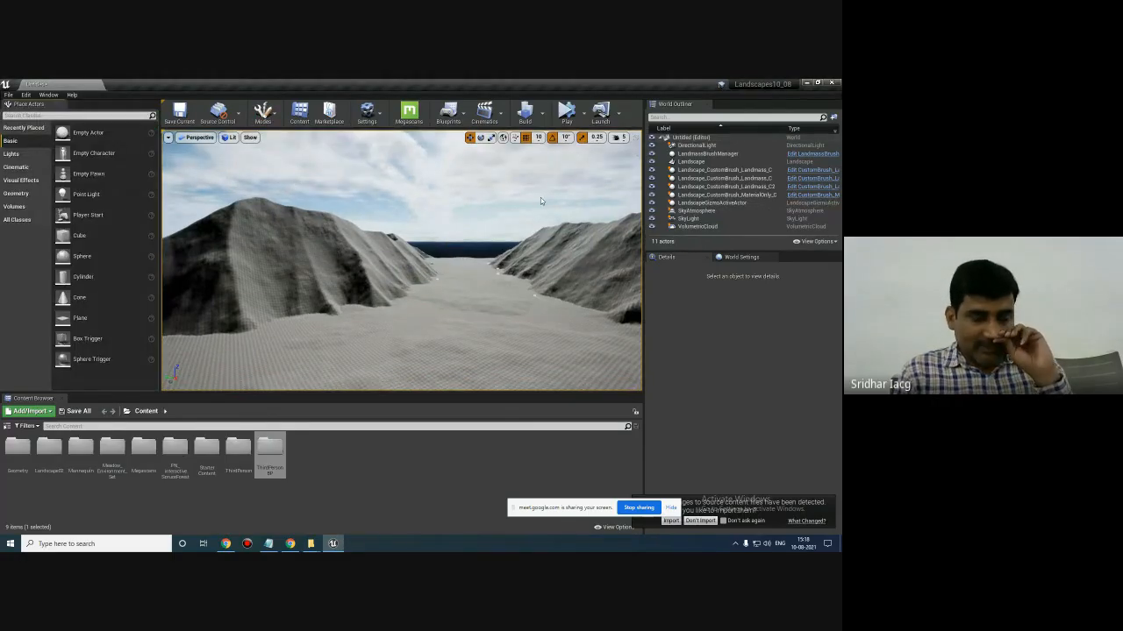
left_click(330, 463)
right_click(331, 473)
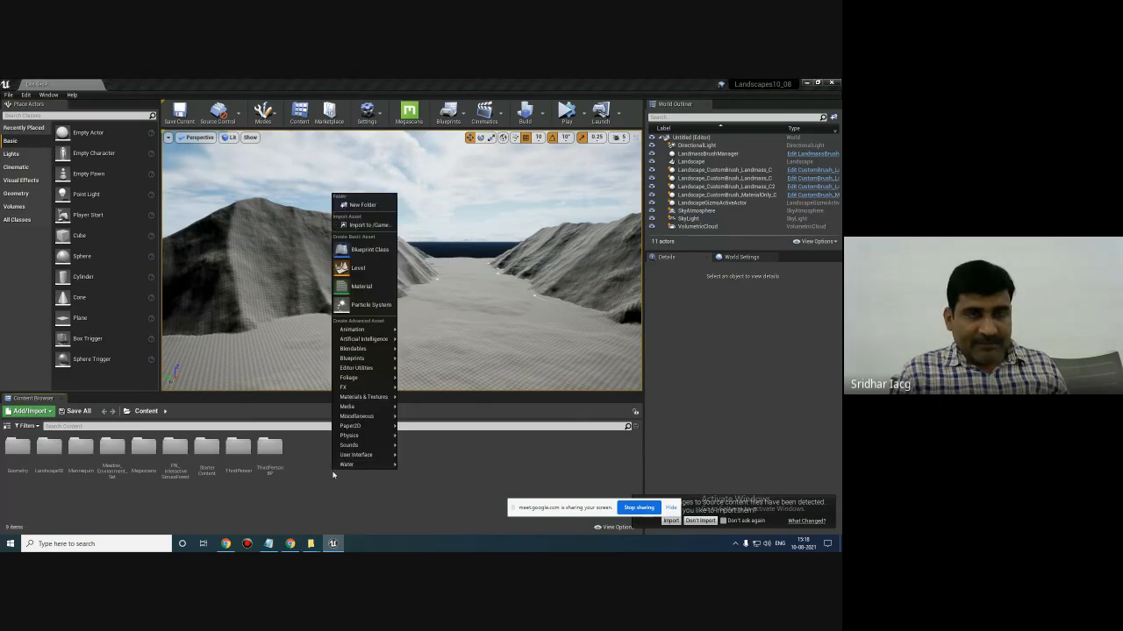
left_click(363, 205)
type("My_Mat")
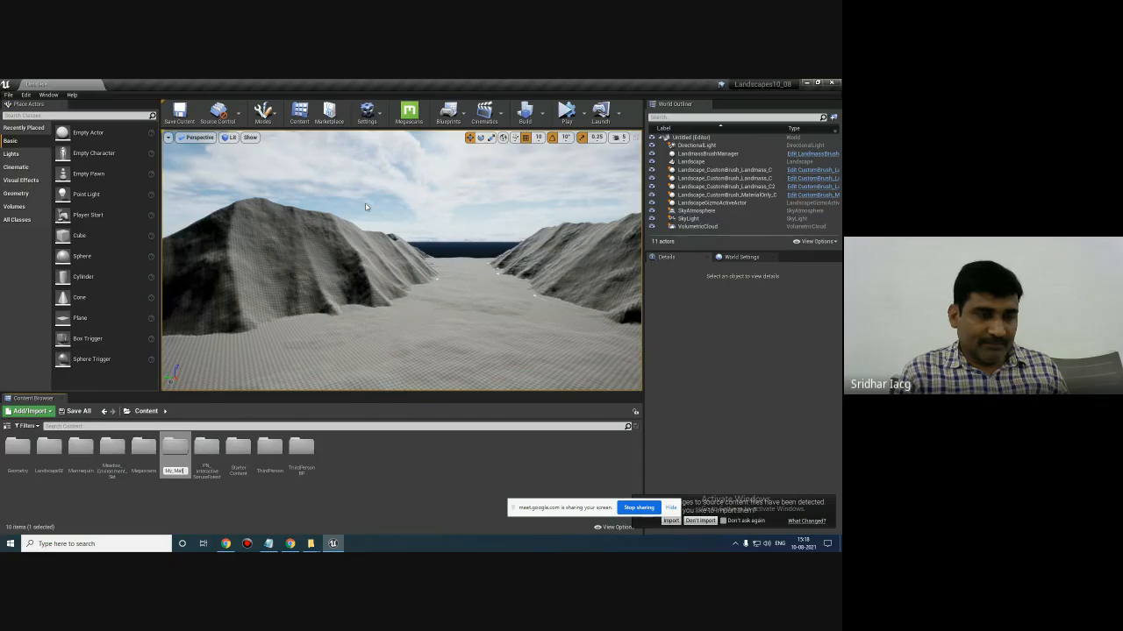
type("erials")
key("Return")
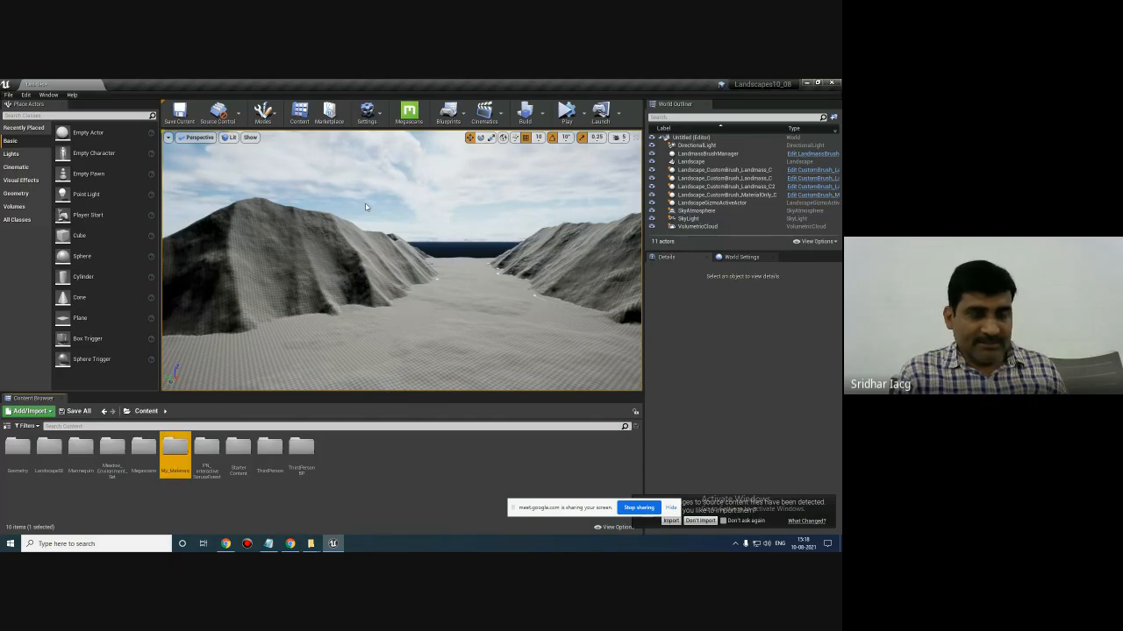
- Create a new material named M_Landscape inside the My_Materials folder
double_click(180, 460)
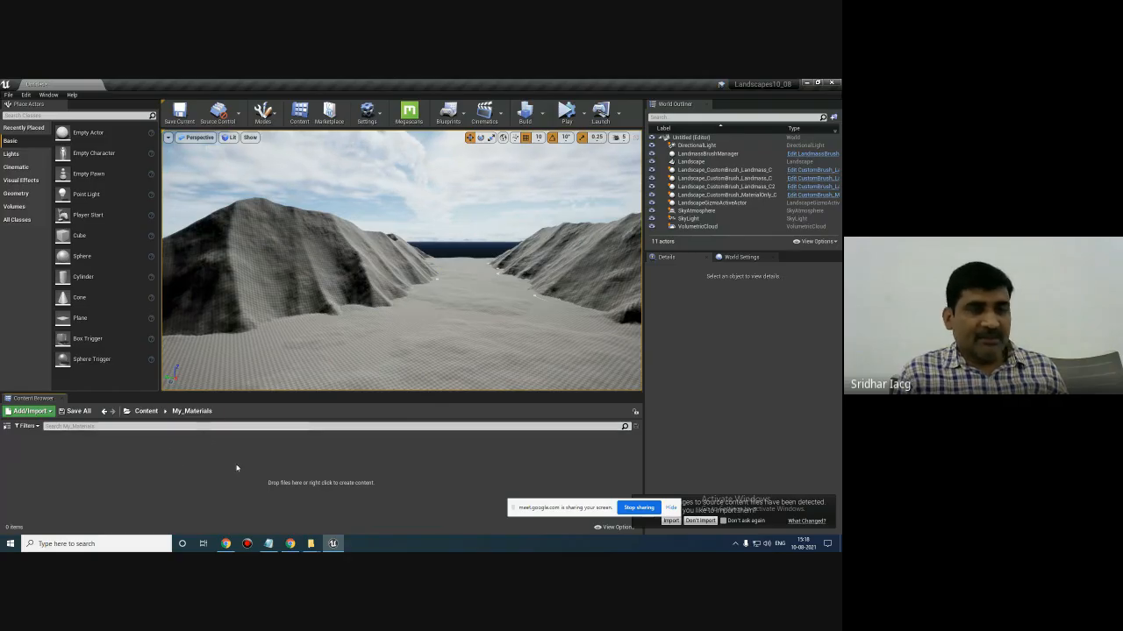
right_click(216, 461)
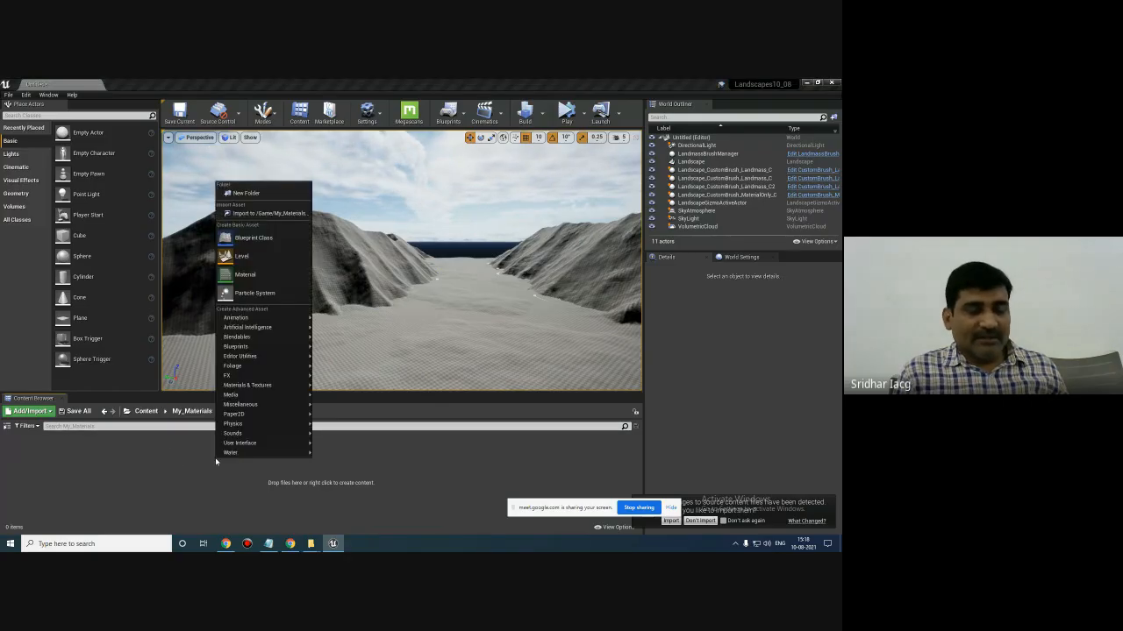
left_click(250, 277)
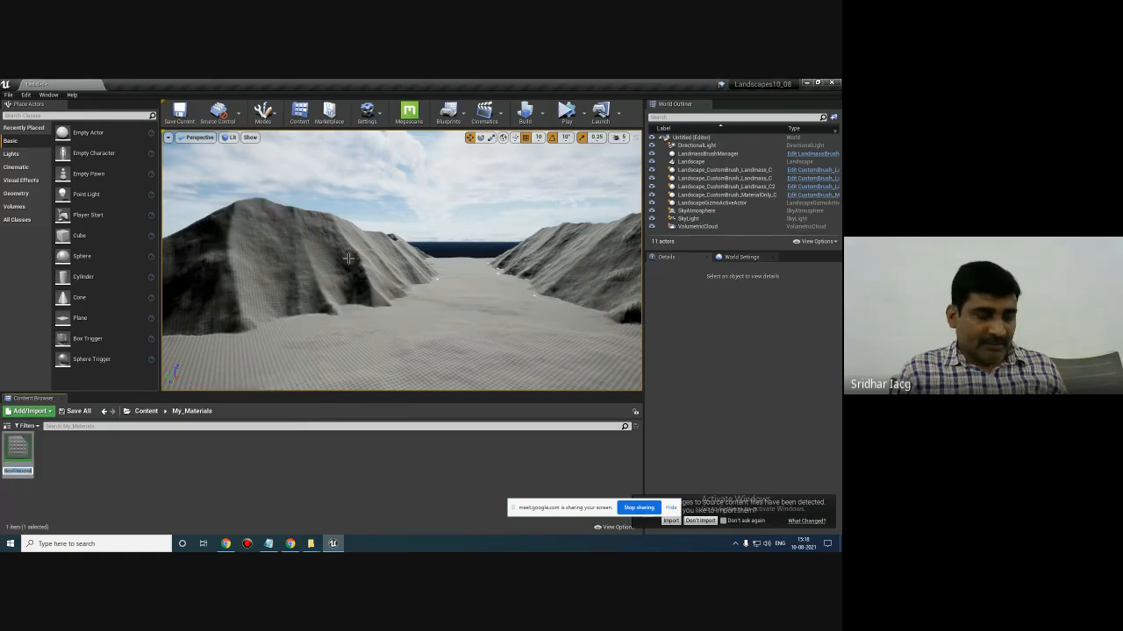
type("M")
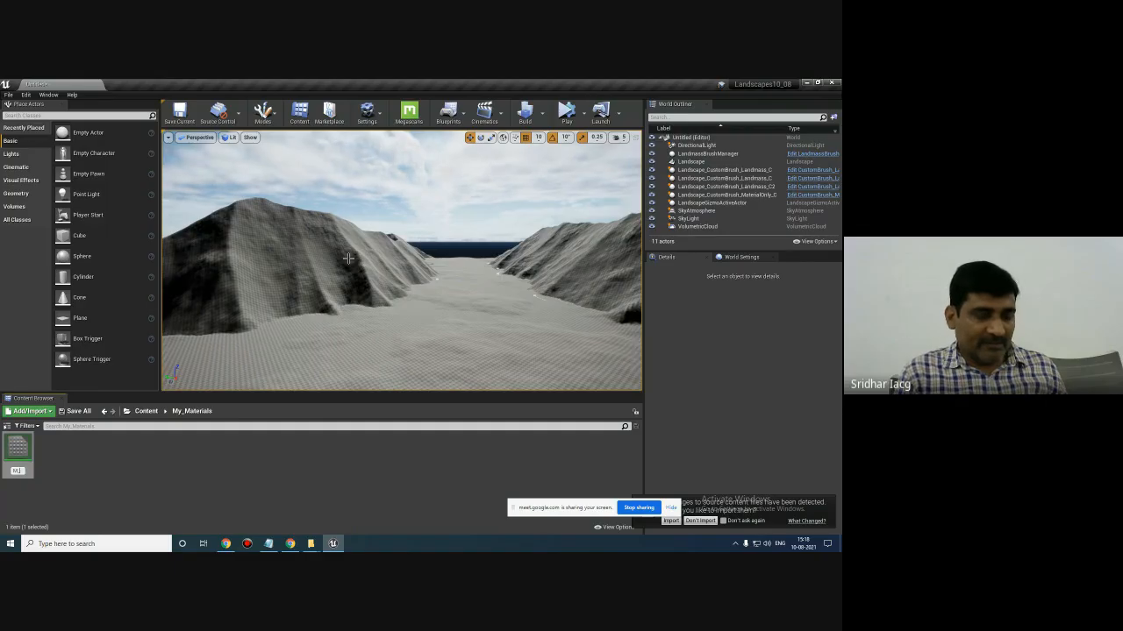
type("_Lands")
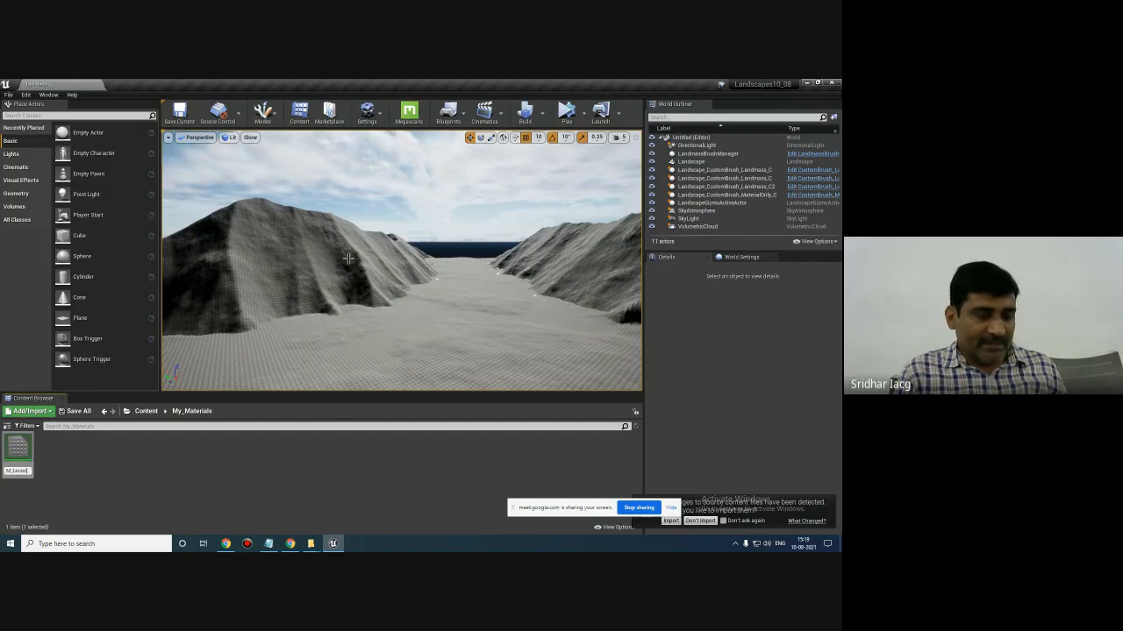
type("cape")
key("Return")
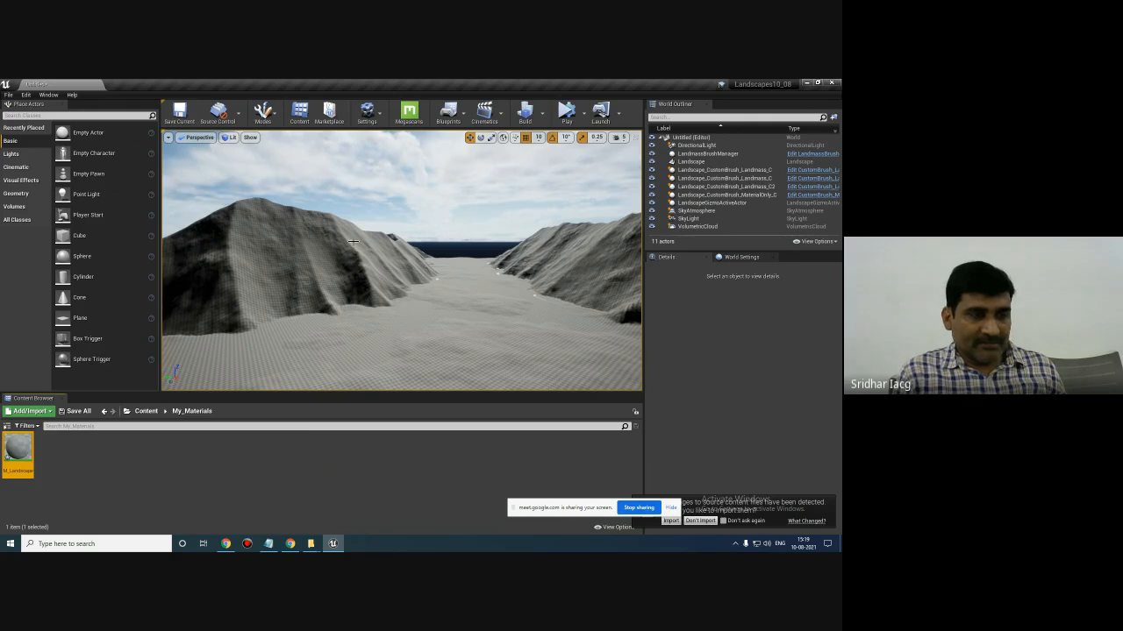
- Open M_Landscape for editing, enable Use Material Attributes, and shift its result node slightly up and to the right
double_click(21, 454)
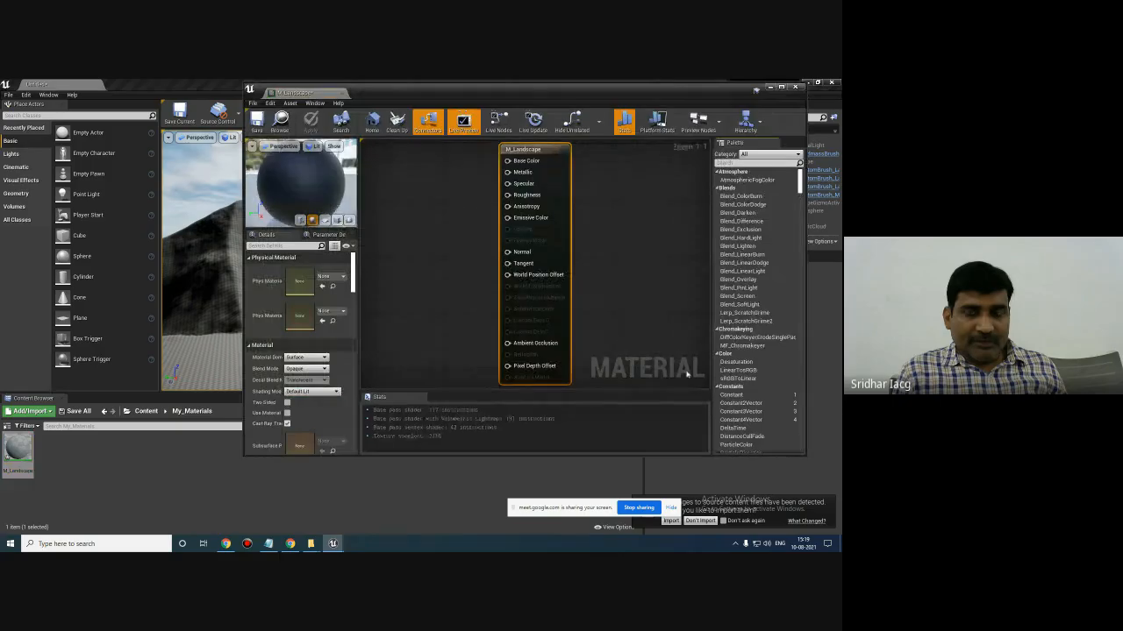
scroll(619, 236, "down", 2)
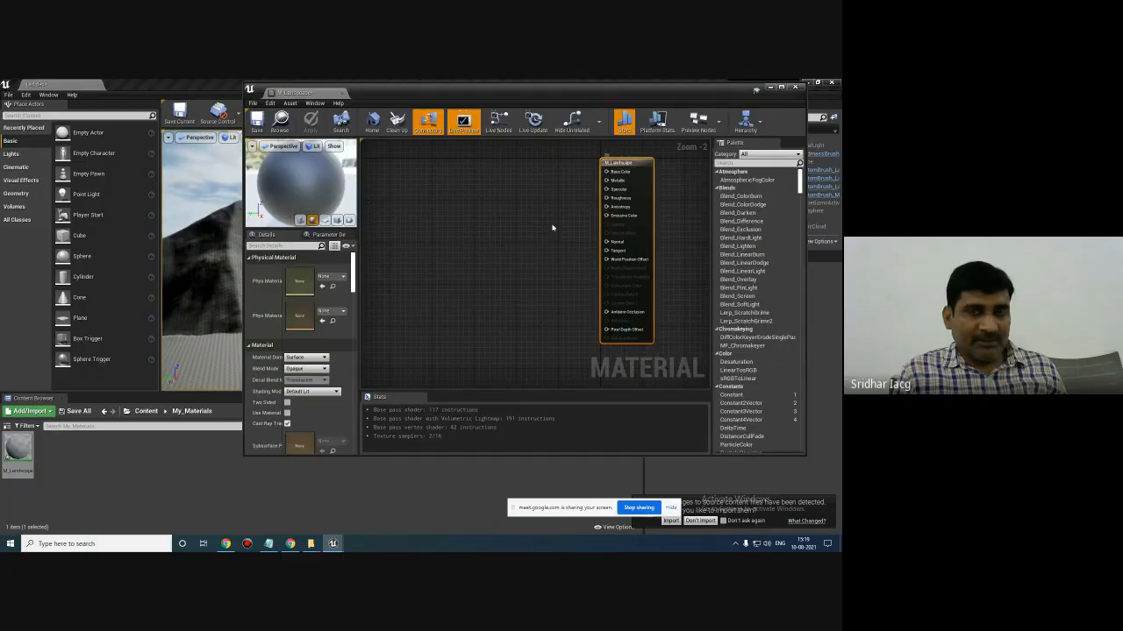
mouse_move(540, 226)
right_mouse_down()
mouse_move(592, 235)
mouse_move(551, 232)
right_mouse_up()
scroll(594, 235, "down", 2)
scroll(571, 233, "up", 2)
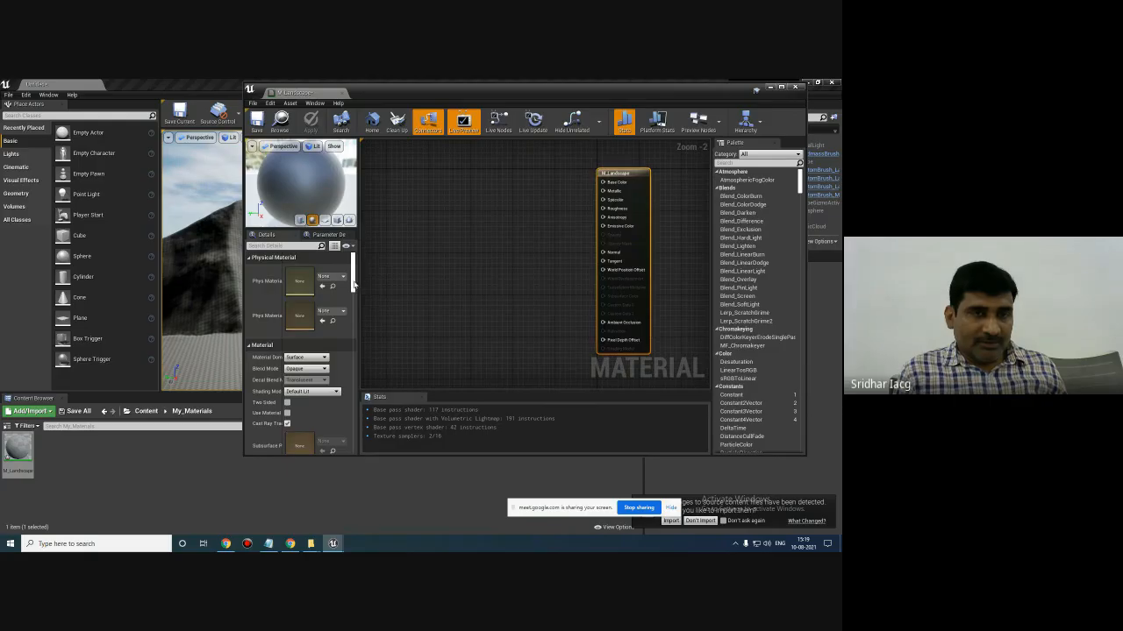
left_click_drag(244, 271, 190, 271)
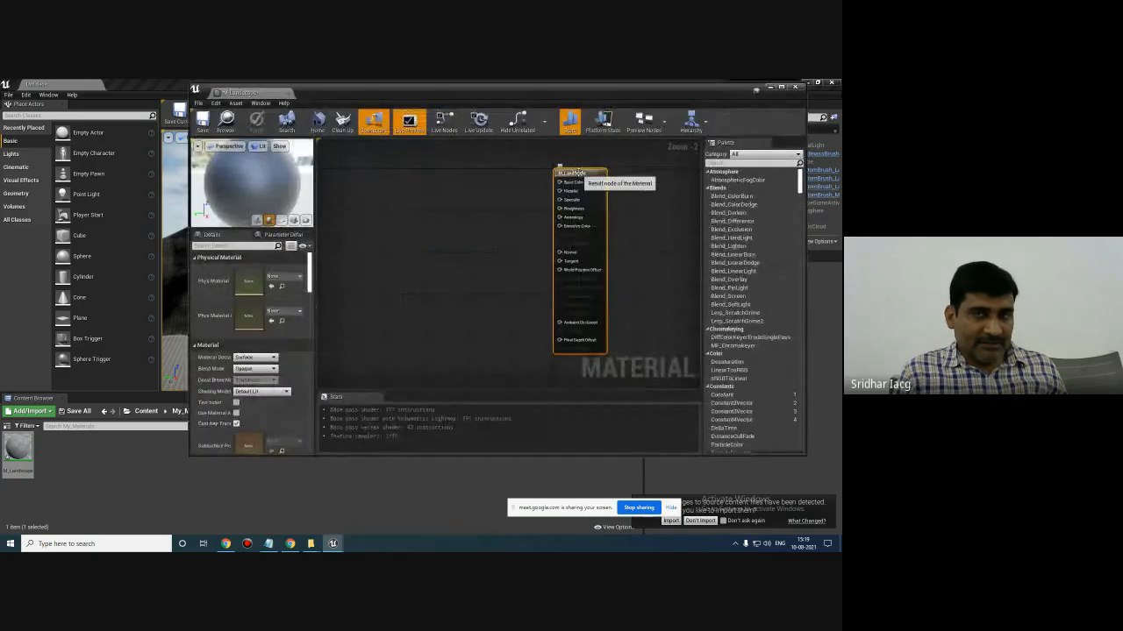
scroll(311, 281, "down", 3)
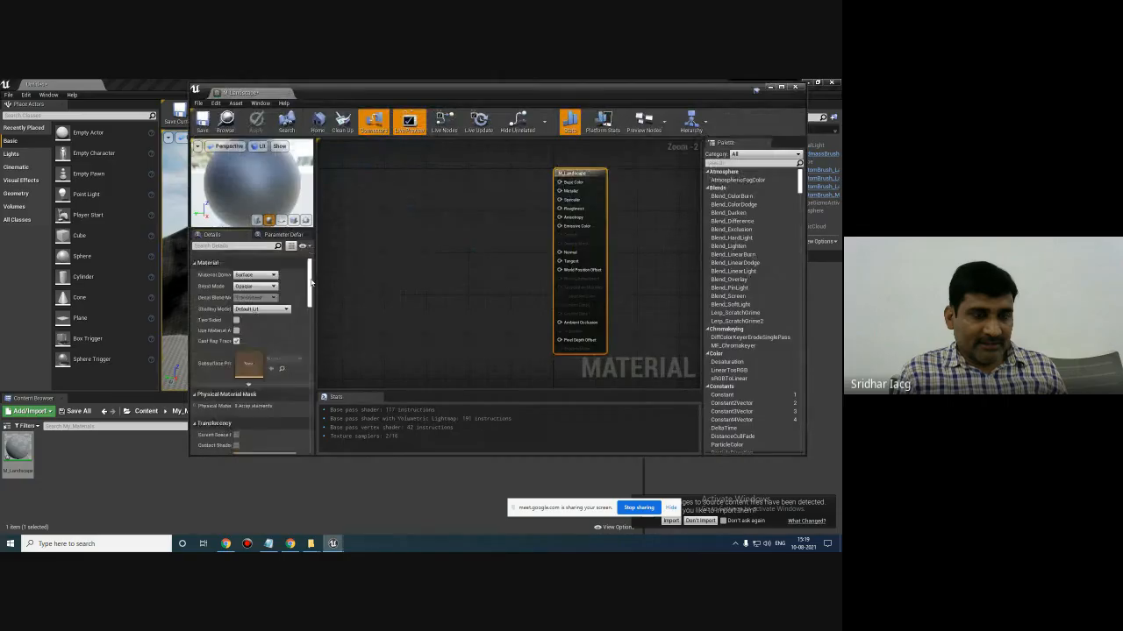
scroll(312, 287, "up", 2)
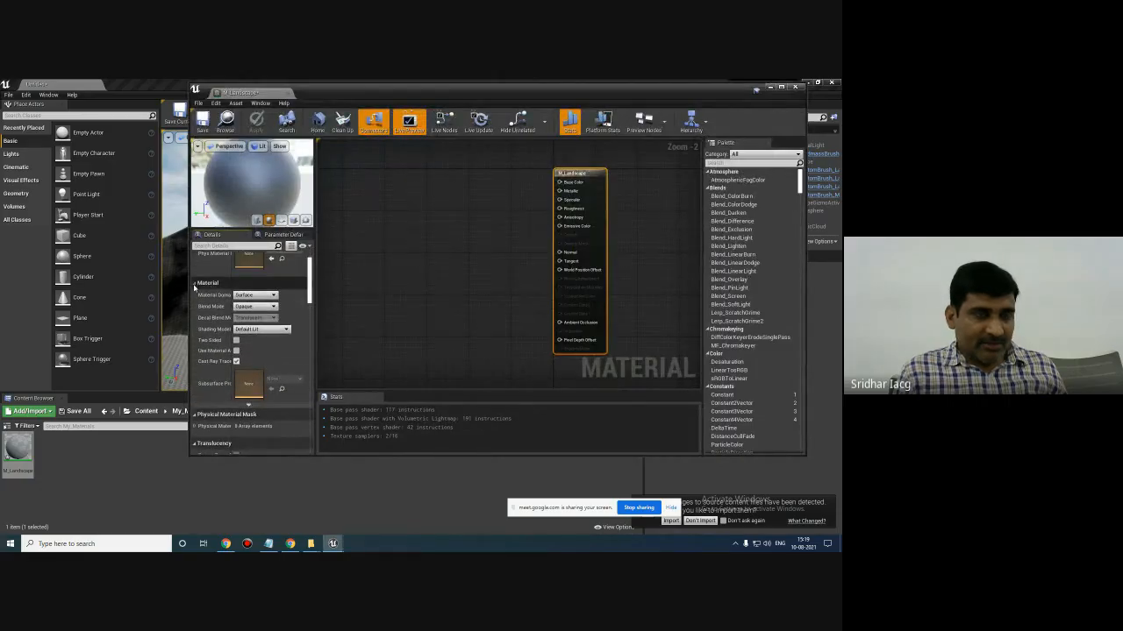
left_click_drag(233, 273, 253, 273)
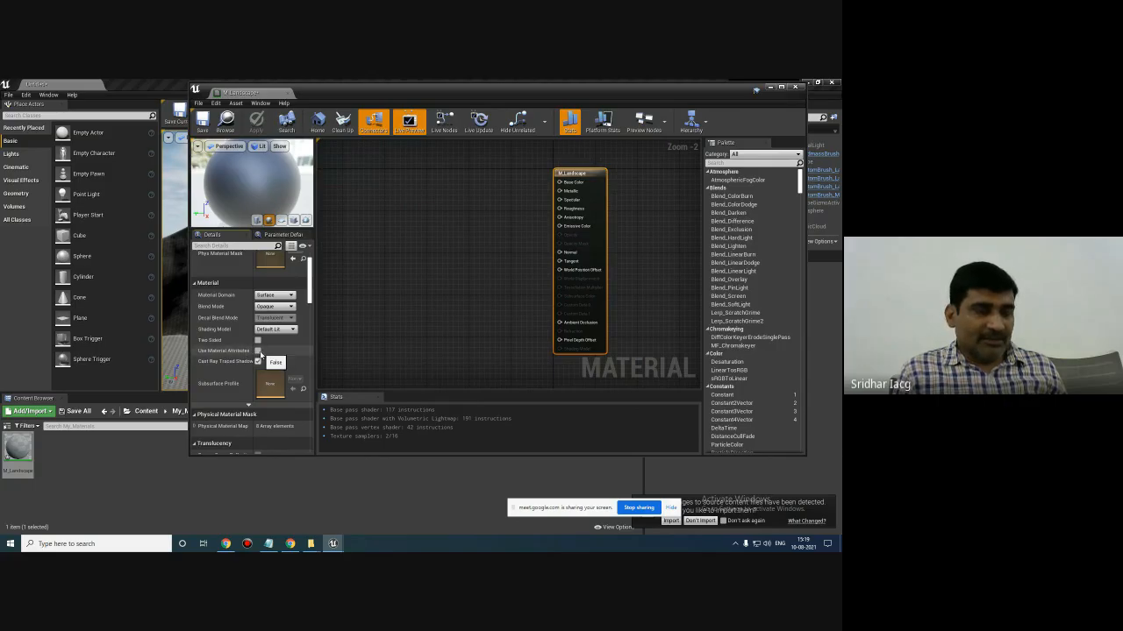
left_click(258, 351)
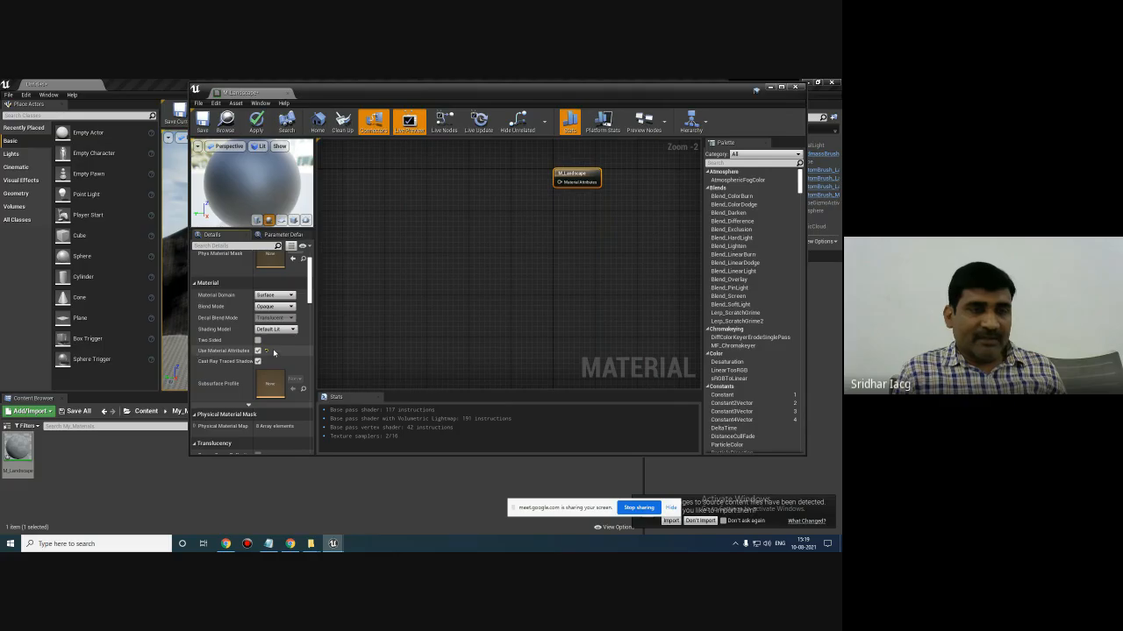
left_click_drag(584, 175, 600, 171)
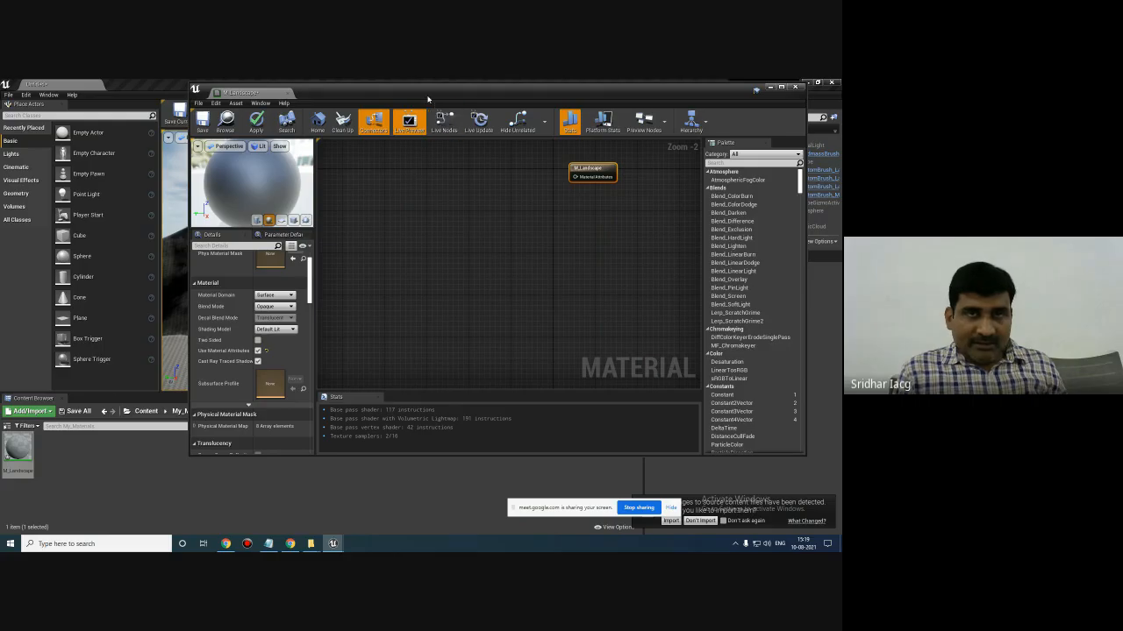
- Return the Content Browser to the root Content folder and move the M_Landscape editor window aside to uncover the folders
left_click_drag(428, 98, 499, 88)
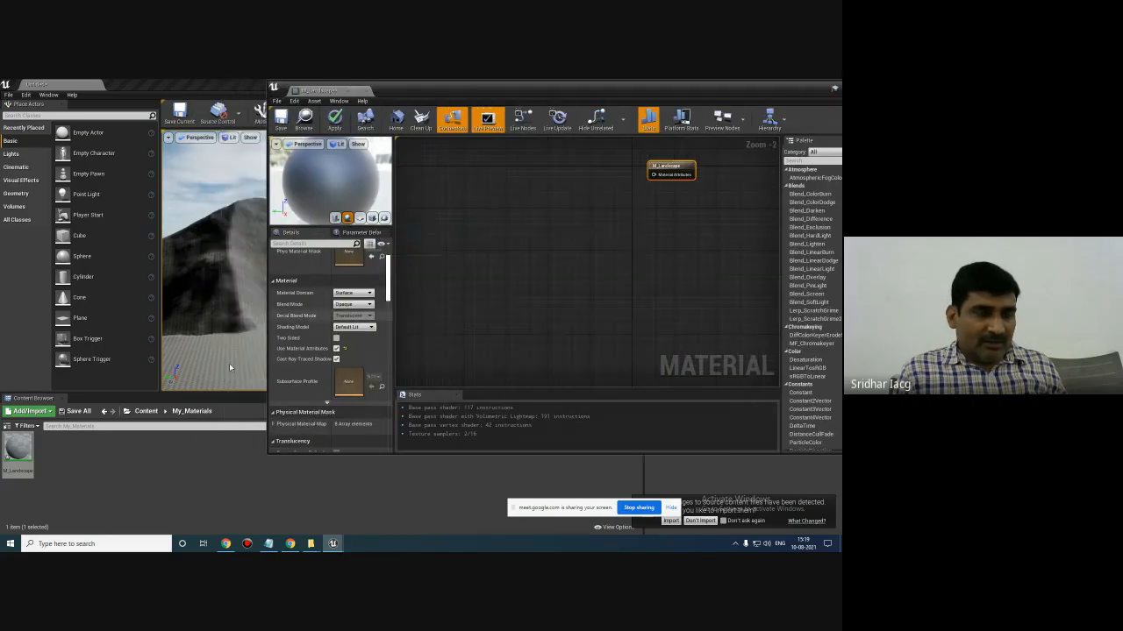
left_click(145, 411)
left_click_drag(534, 90, 578, 90)
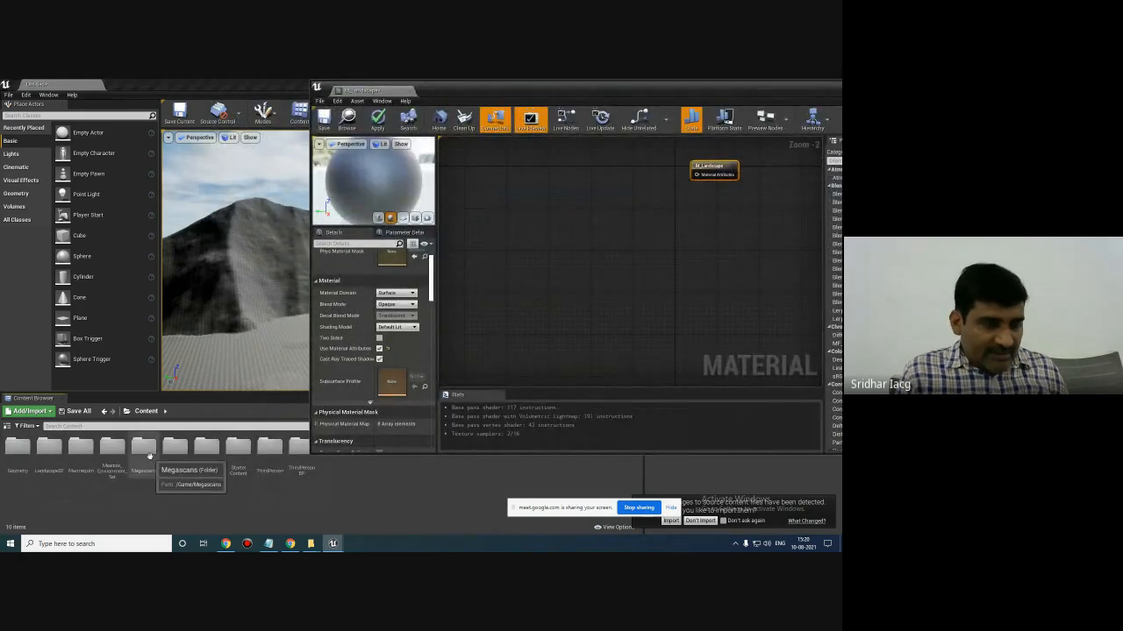
left_click_drag(501, 102, 567, 111)
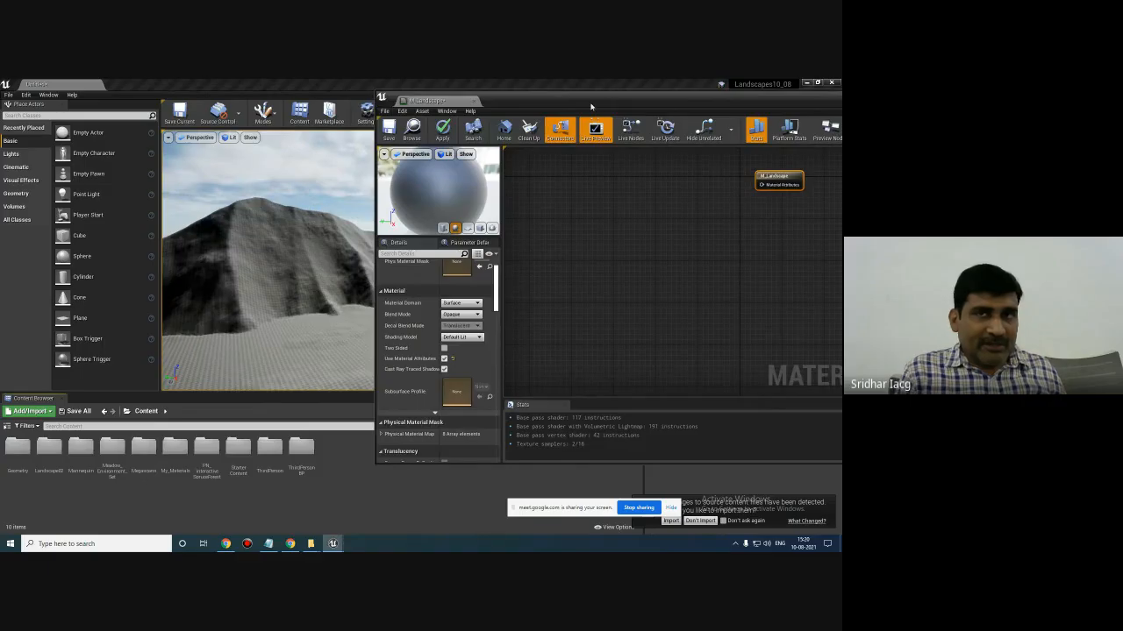
left_click_drag(591, 106, 603, 99)
- Launch Quixel Bridge and open its account options
key("super")
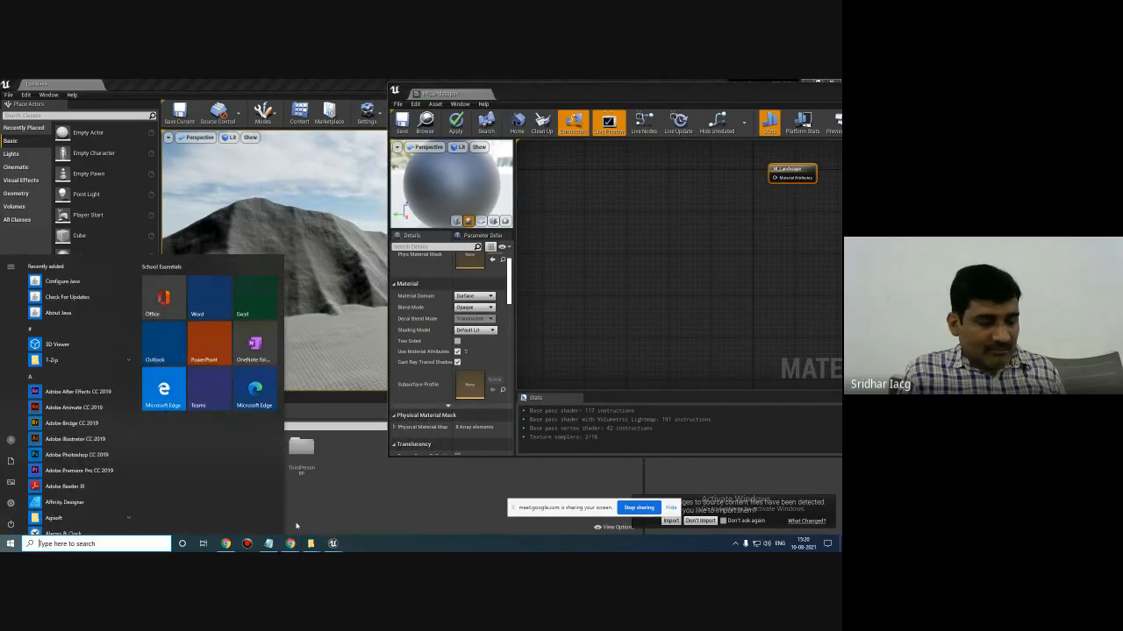
type("bridg")
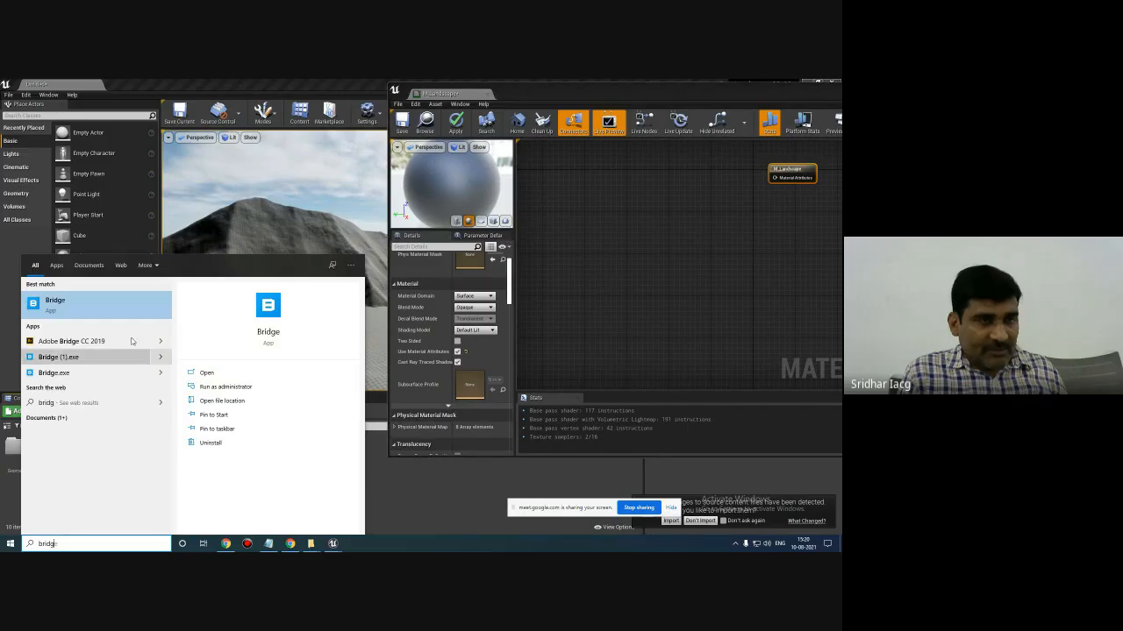
left_click(125, 303)
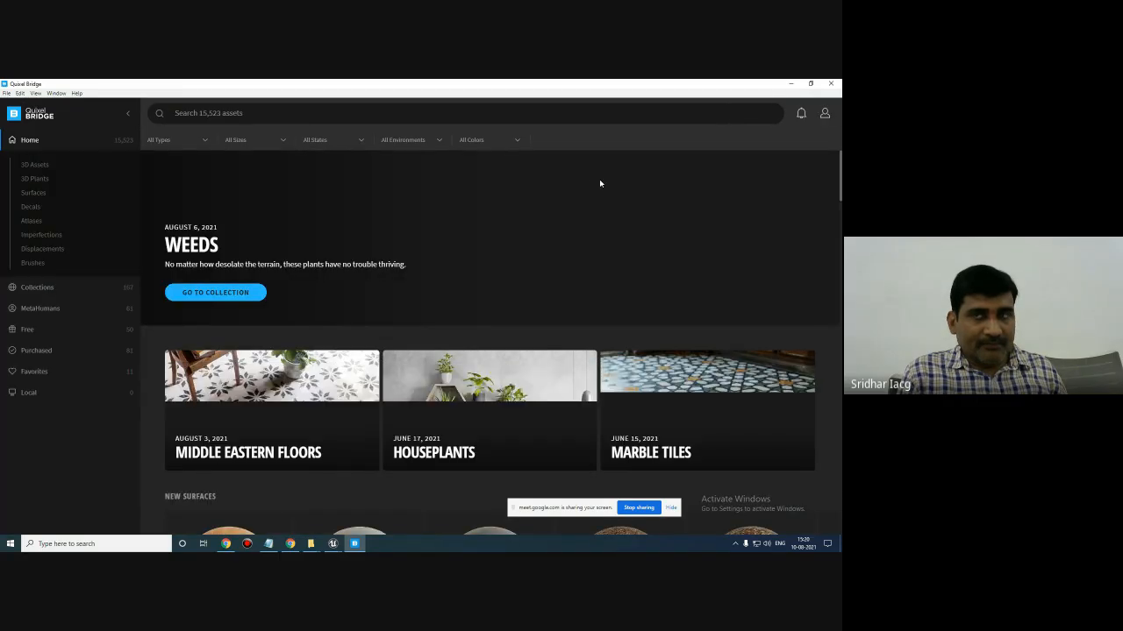
left_click(824, 116)
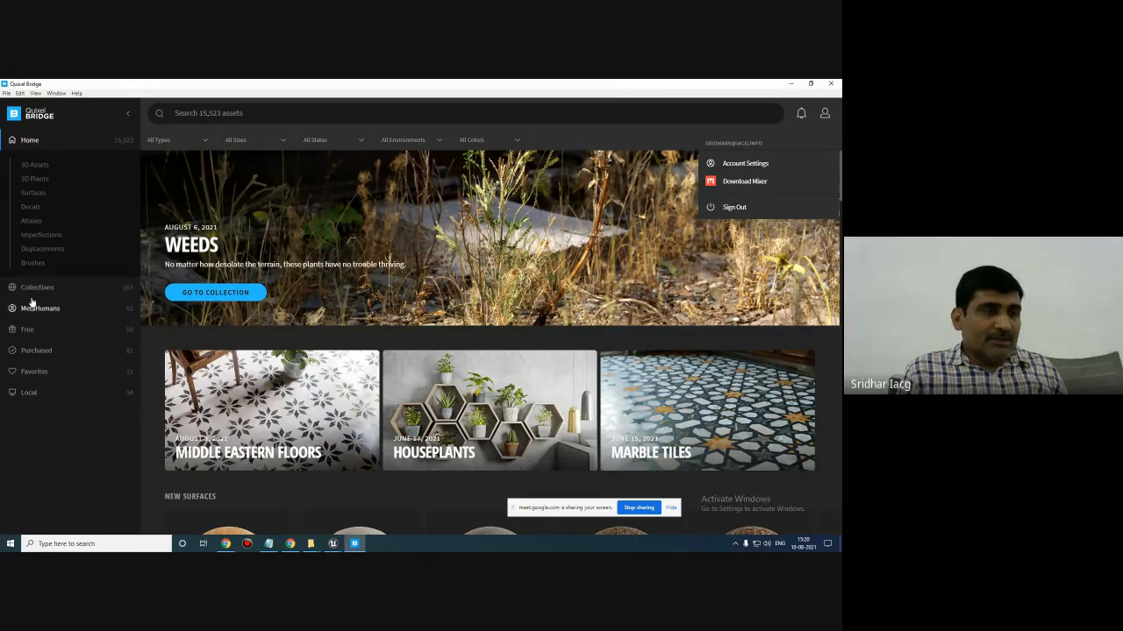
- Search the Quixel Bridge asset library for grass and browse to the trending and latest assets
left_click(264, 112)
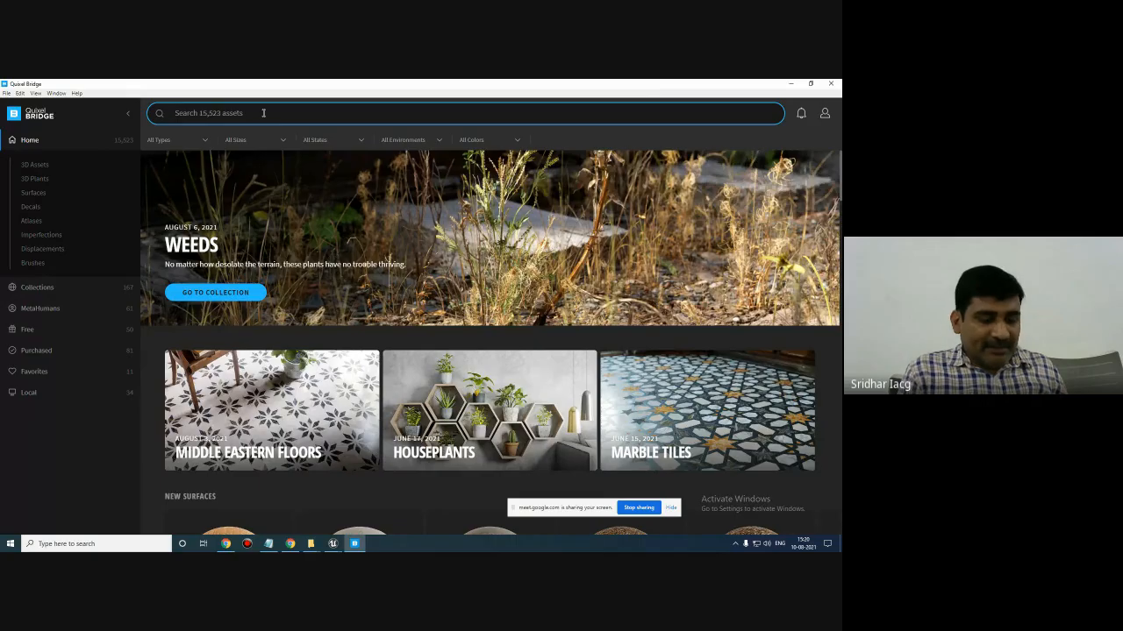
type("grass")
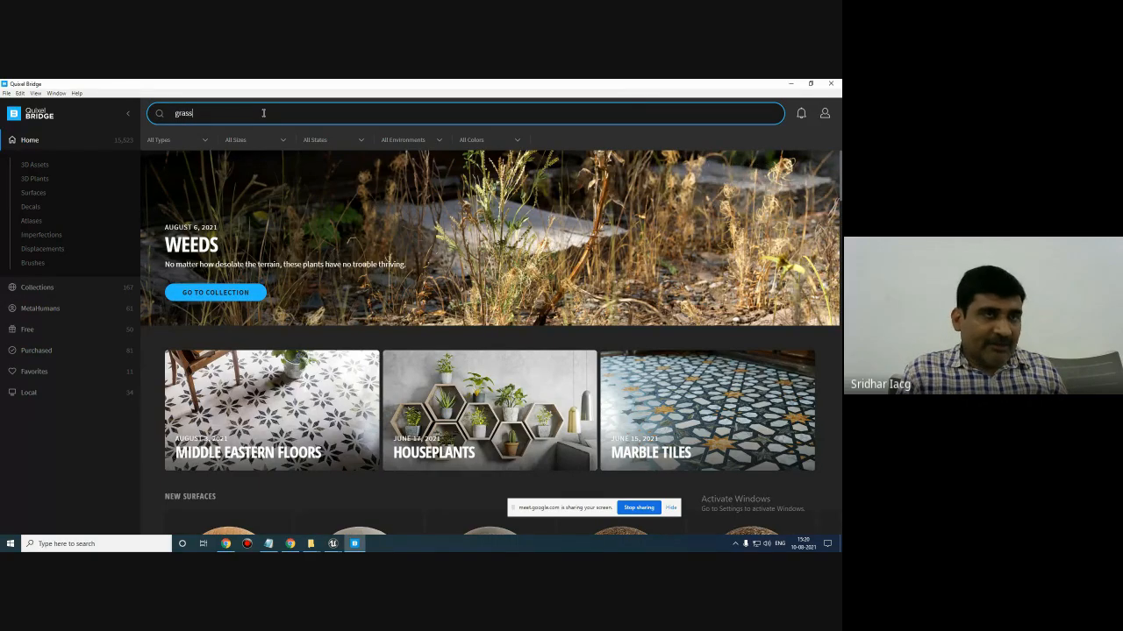
key("Return")
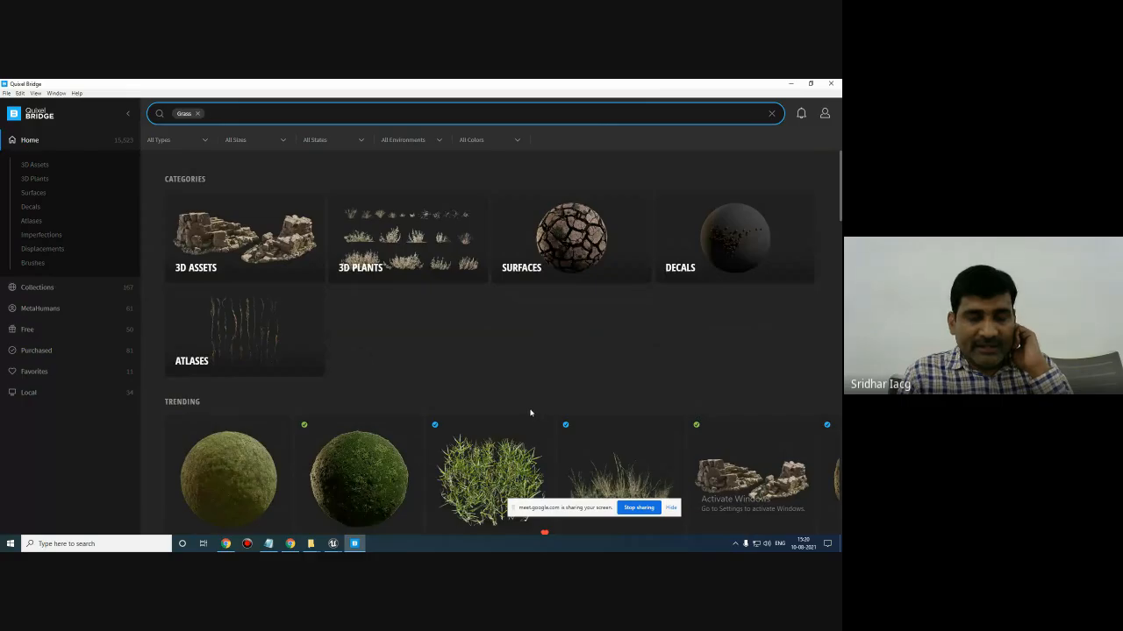
scroll(529, 412, "down", 3)
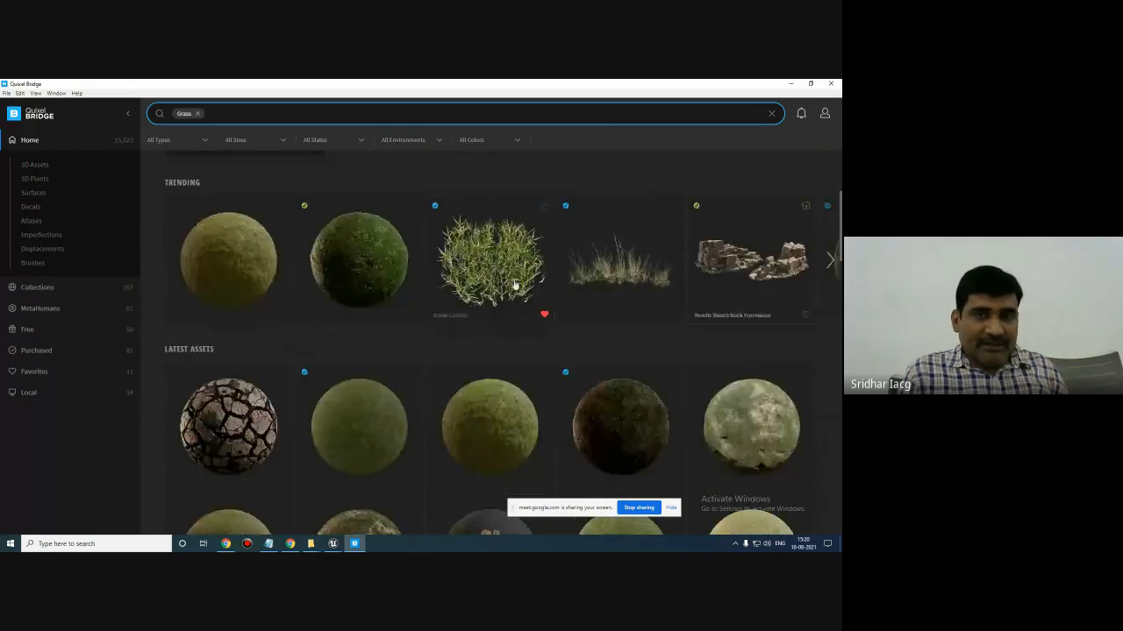
- Inspect the Grass Clumps, Mossy Forest Floor and Weedy Cracked Mud assets and look through the remaining grass results
left_click(487, 276)
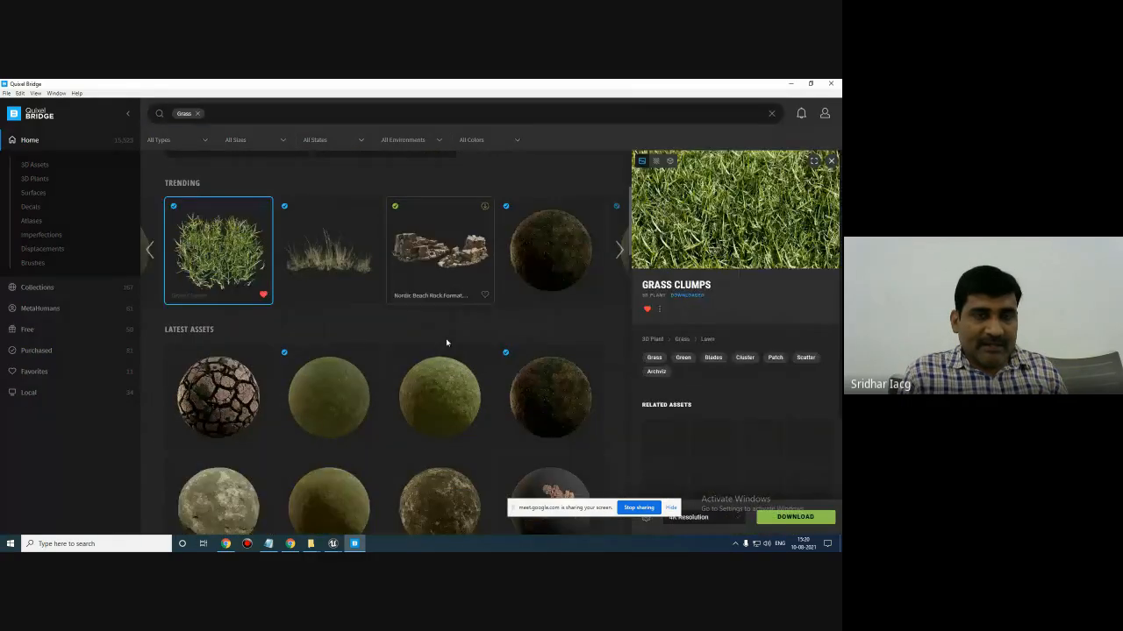
left_click(426, 401)
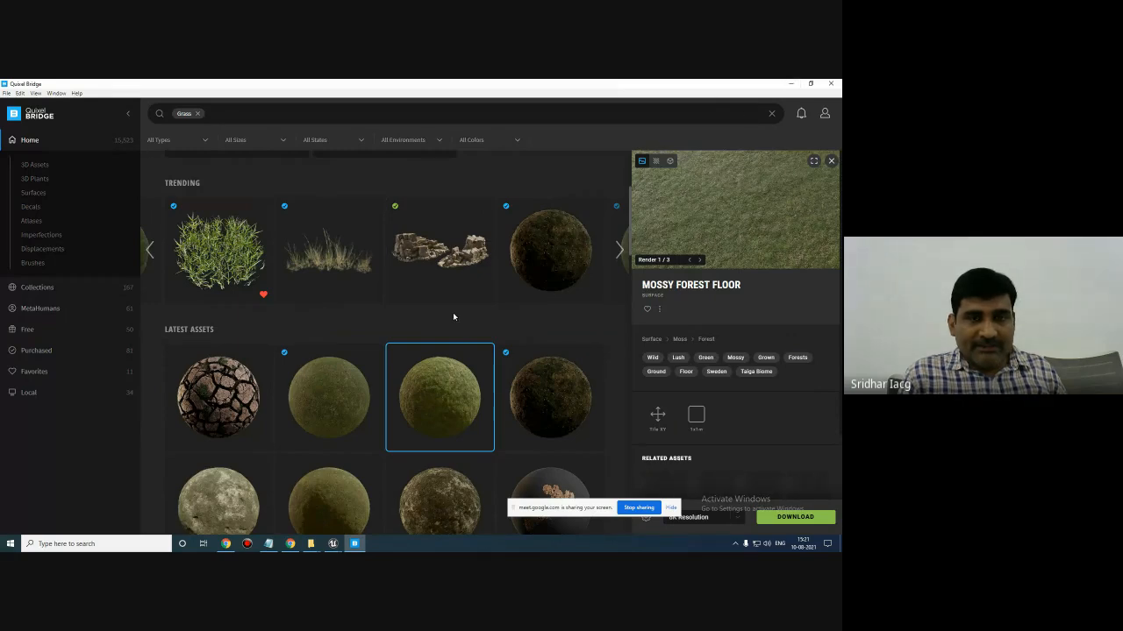
left_click(224, 394)
scroll(466, 360, "down", 1)
scroll(466, 361, "down", 15)
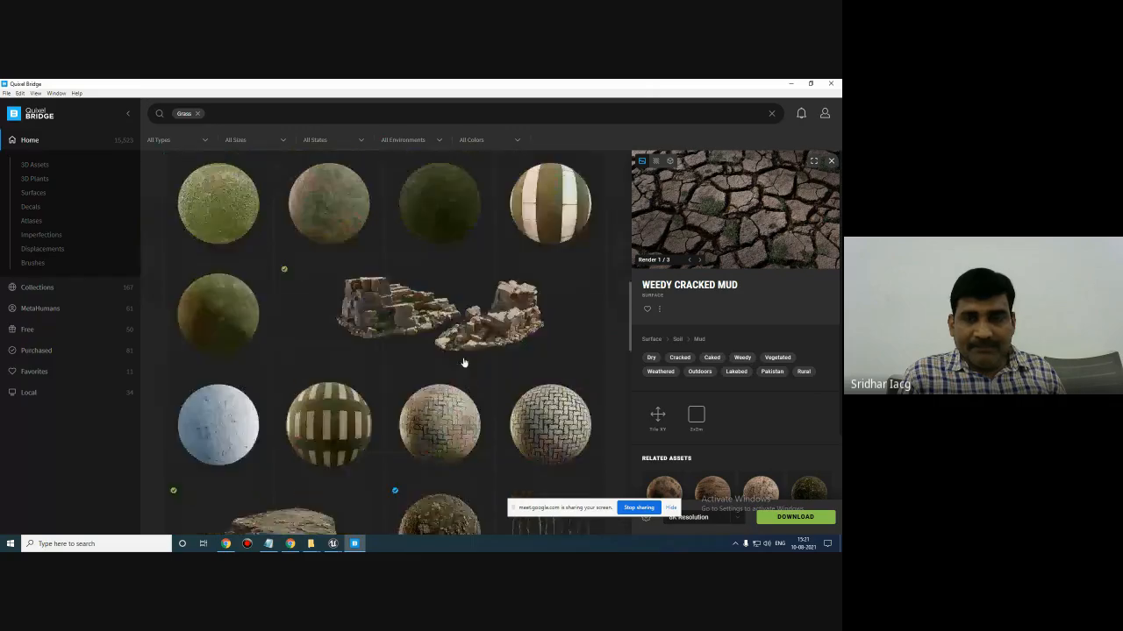
scroll(504, 345, "up", 6)
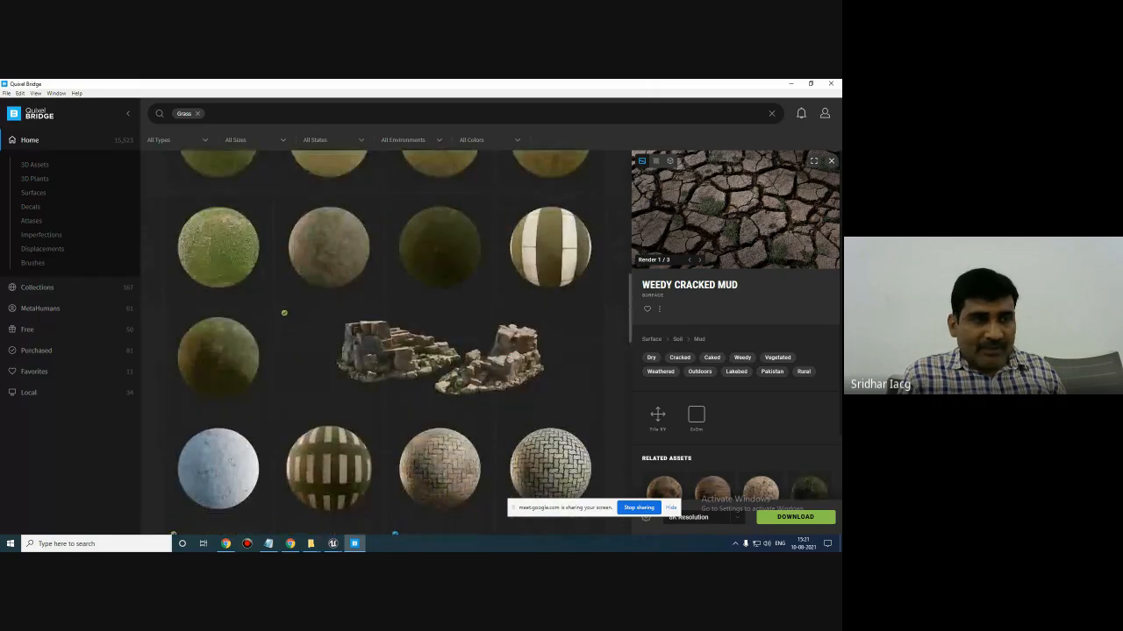
- Export the Pebble Ground surface from the local Megascans downloads to the Unreal project
left_click(28, 394)
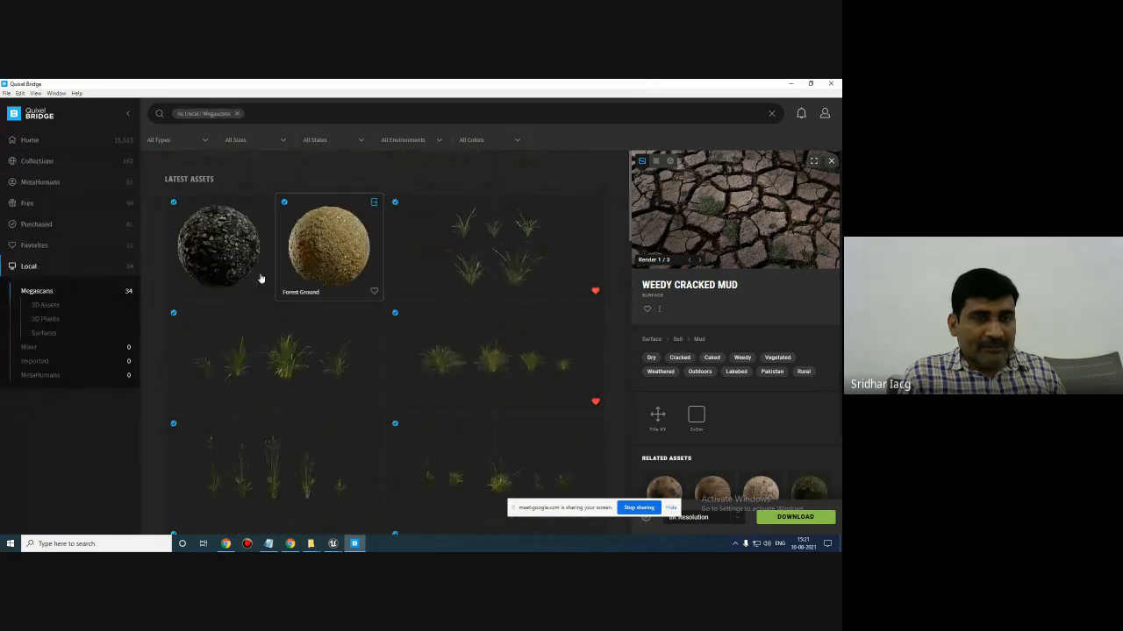
scroll(498, 306, "down", 4)
scroll(508, 315, "down", 3)
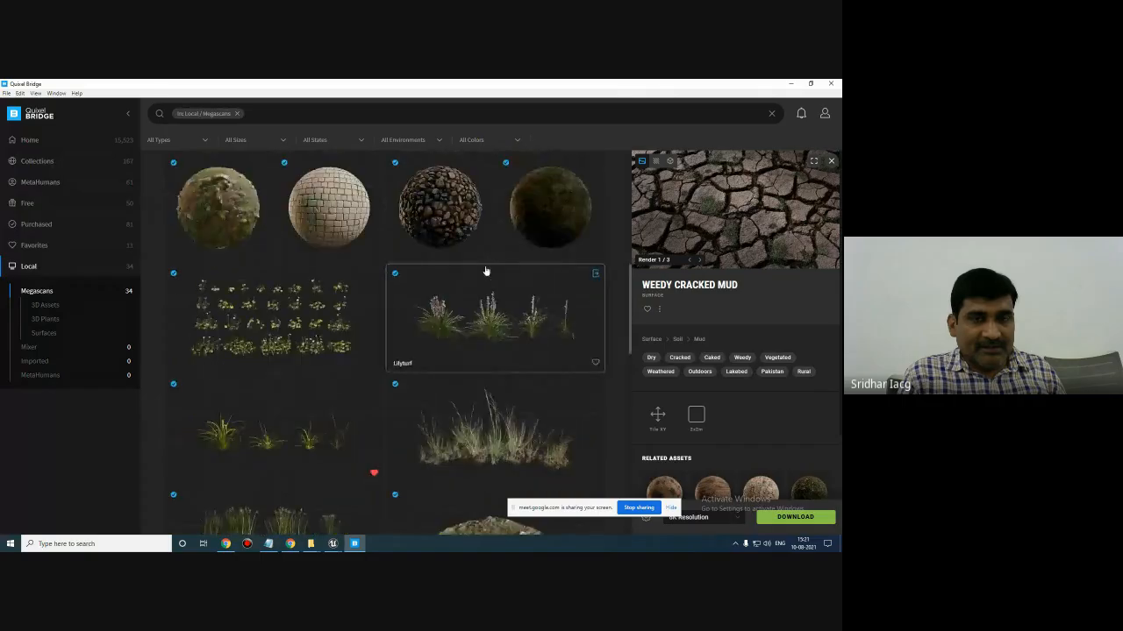
left_click(436, 219)
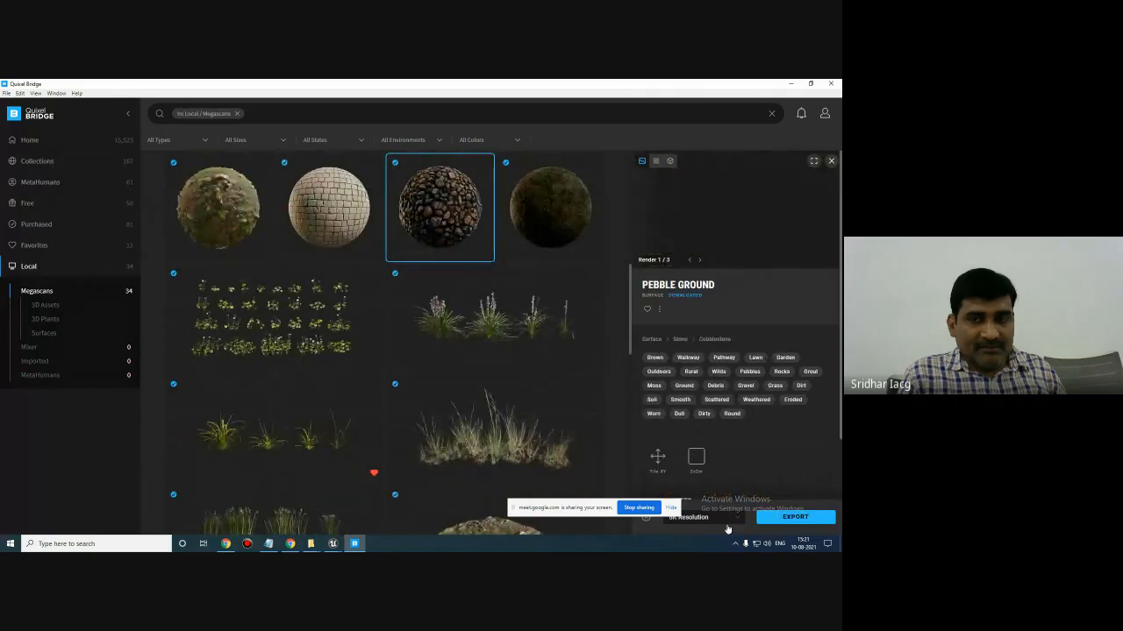
left_click(785, 517)
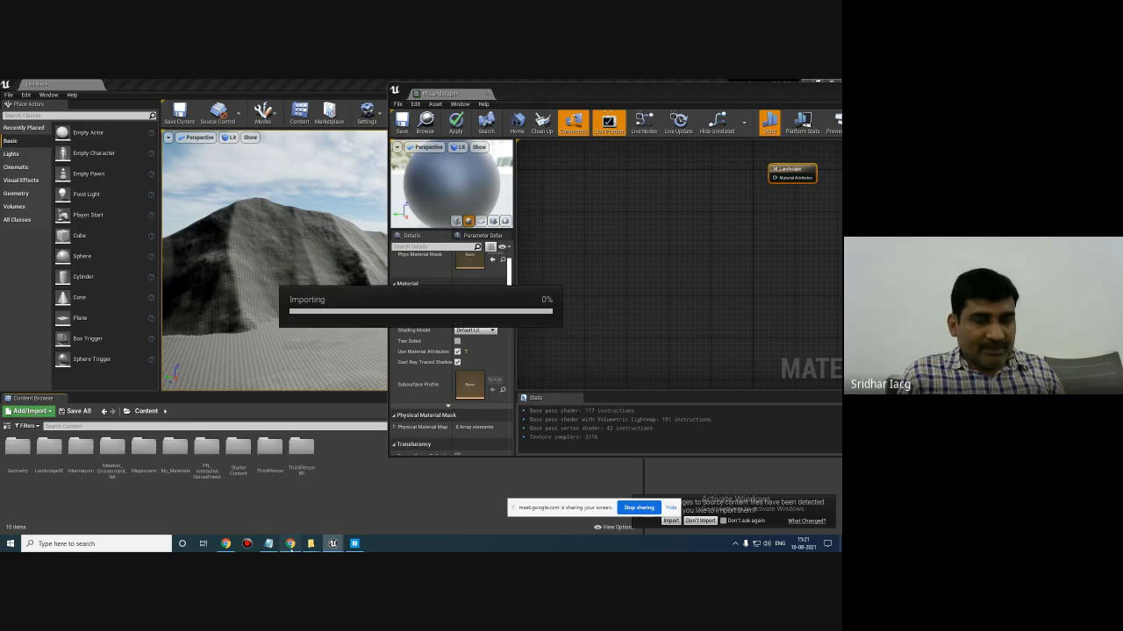
- Switch to the LANDSCAPE-PPT01_Updated presentation in Google Slides and advance from the lecture goals to the Game Mode Templates slide
left_click(291, 545)
left_click(69, 85)
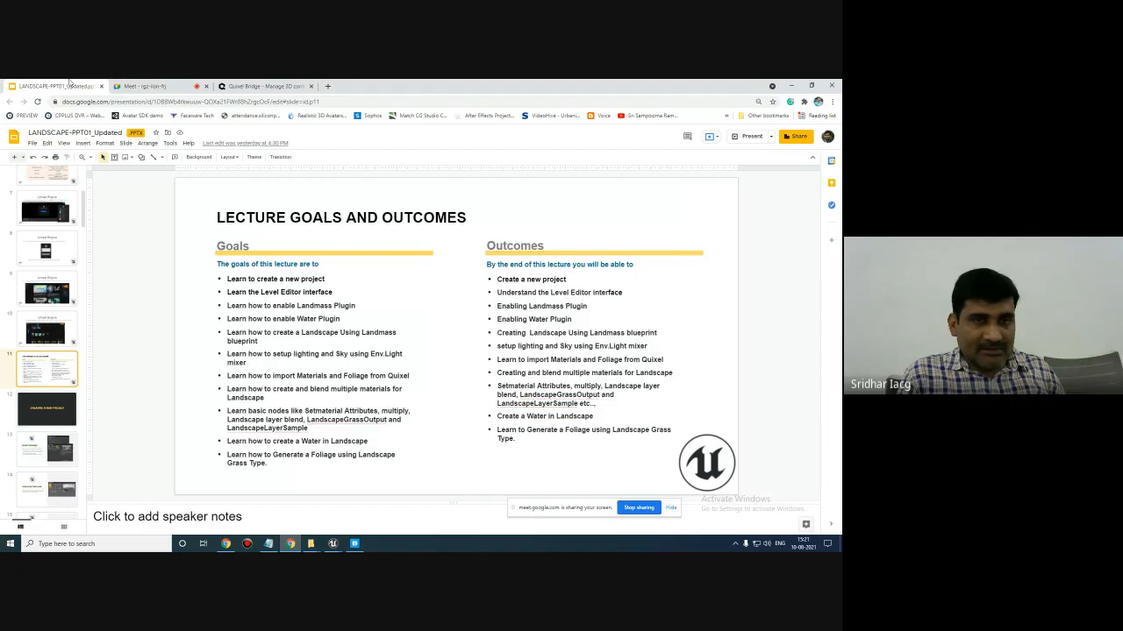
key("Down")
key("Down")
key("Down")
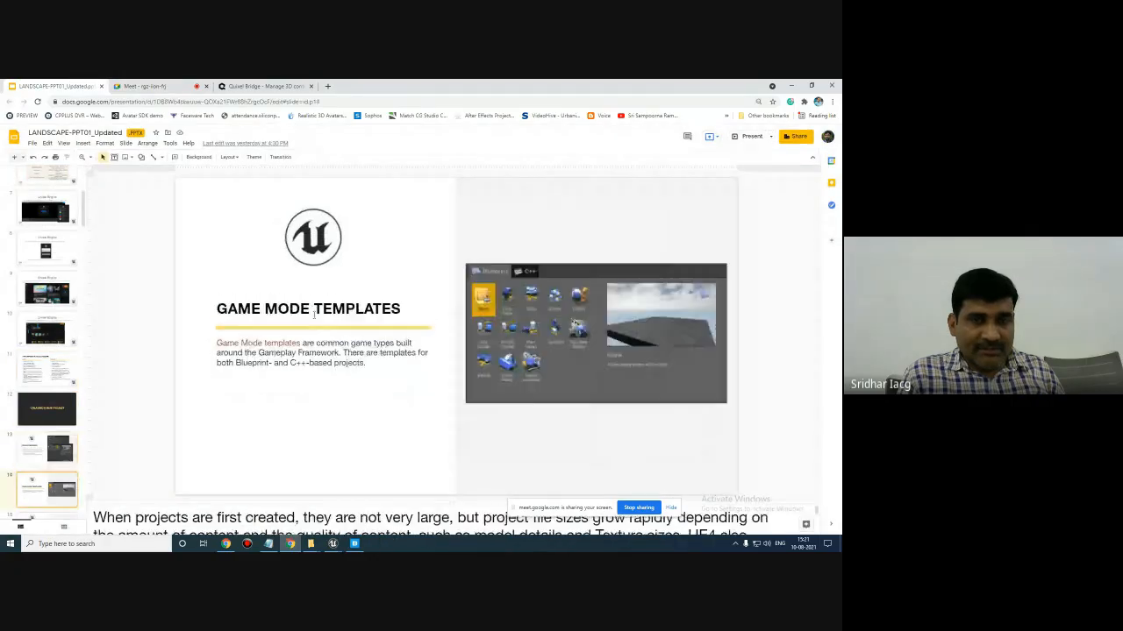
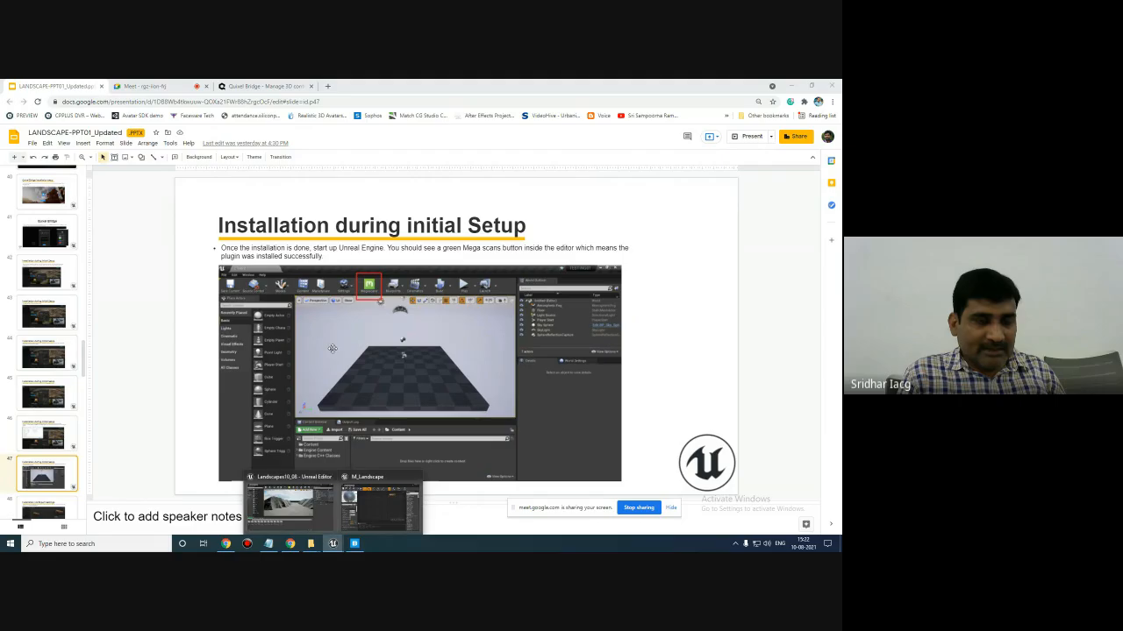
- Switch back to the Landscapes10_08 Unreal editor, shift the M_Landscape window slightly, and open the Surfaces folder inside Megascans
left_click(290, 516)
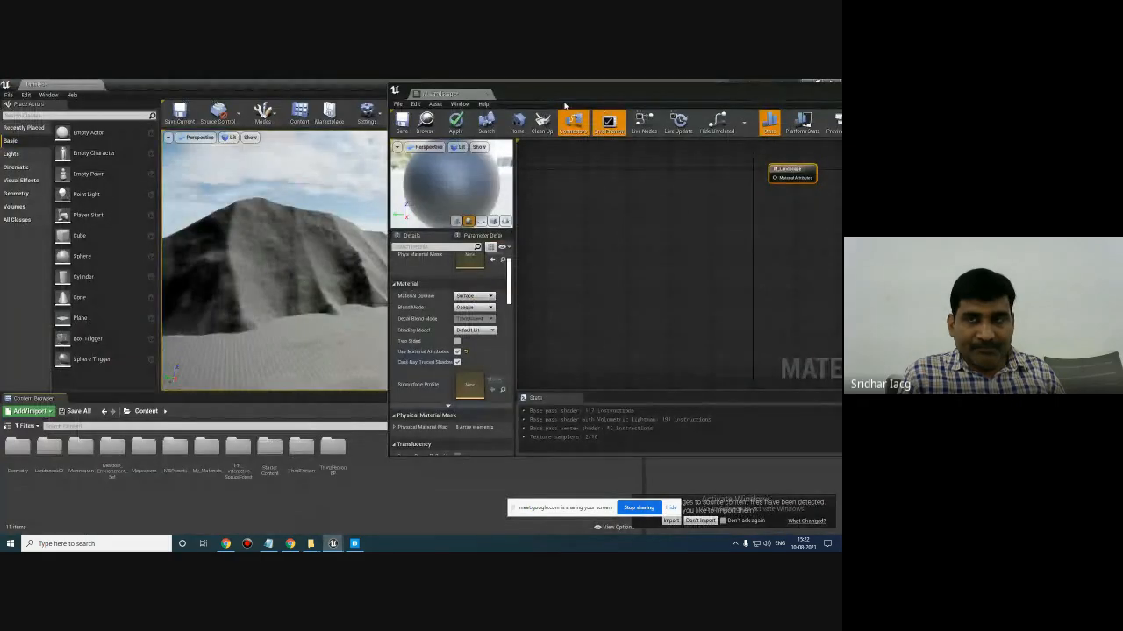
left_click_drag(628, 87, 617, 92)
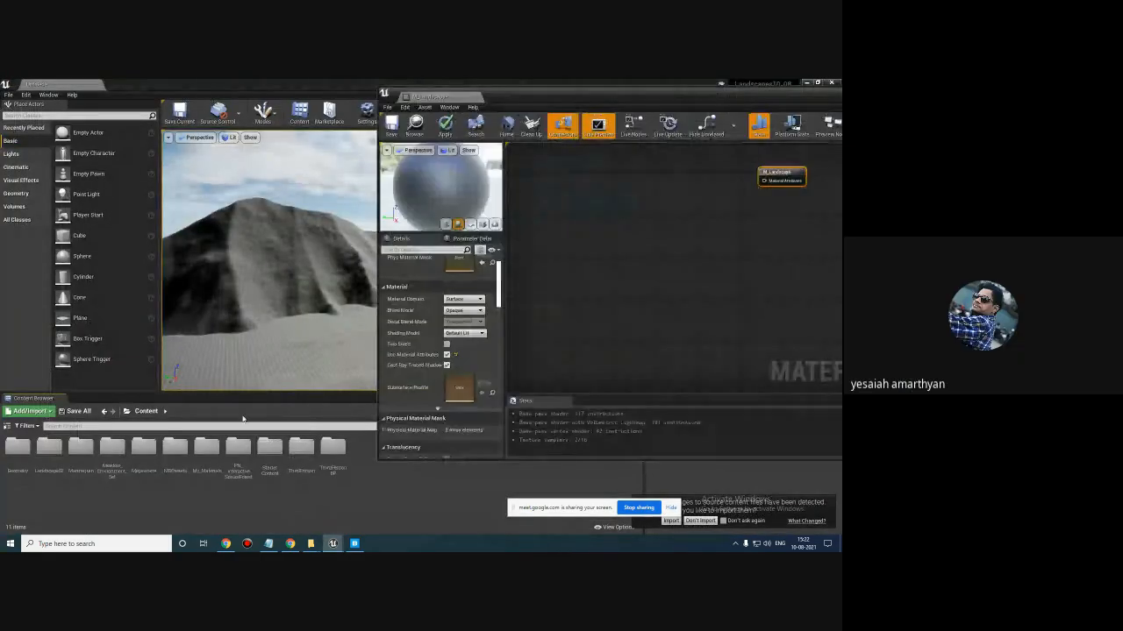
left_click(145, 451)
double_click(145, 451)
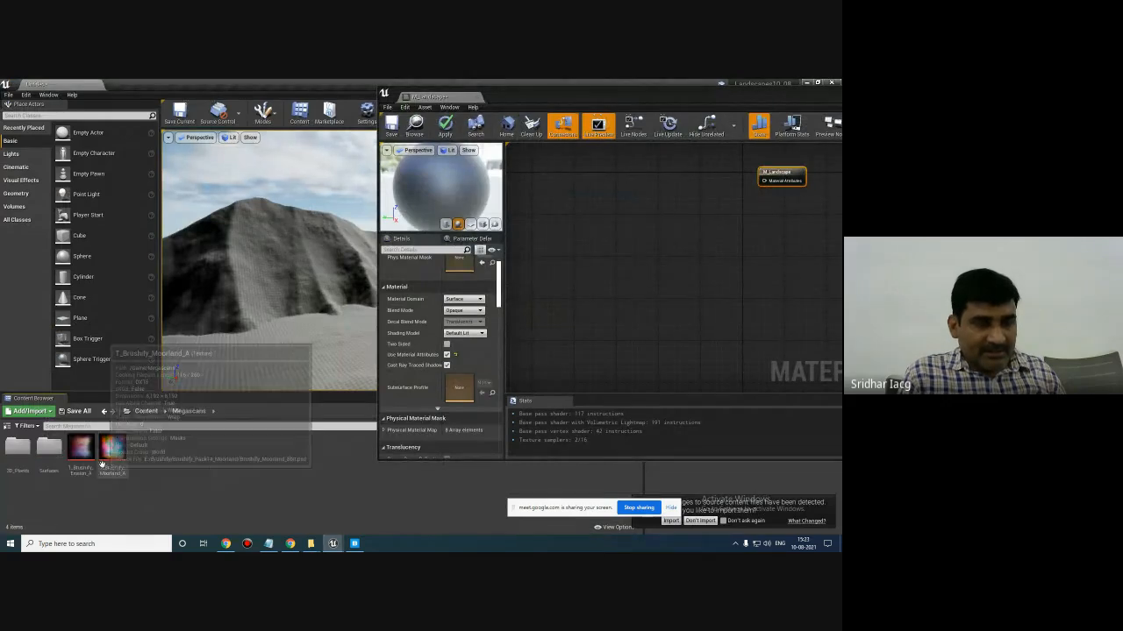
double_click(50, 450)
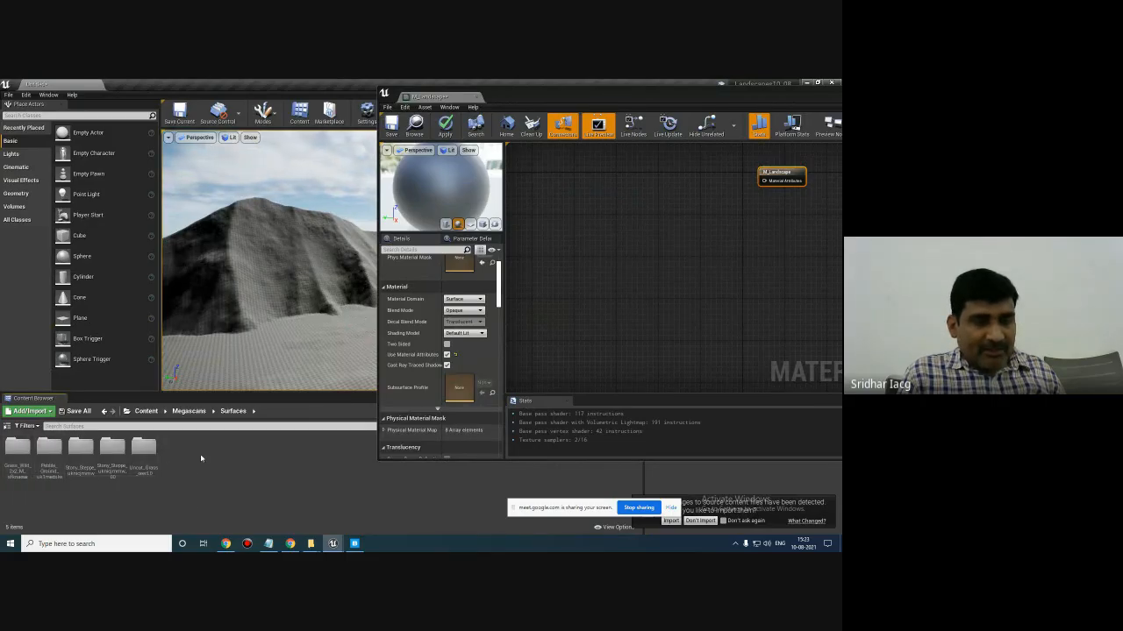
- Add the Albedo, Normal and Roughness textures from the Grass_Wild_2x2_M surface folder to the M_Landscape graph as texture samples
double_click(17, 449)
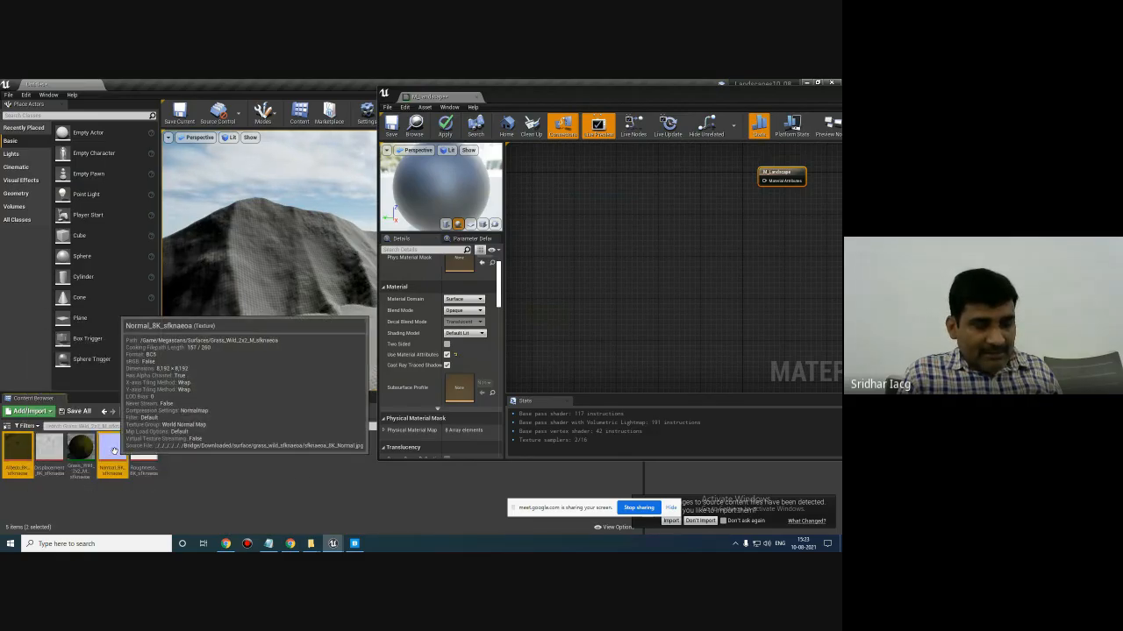
left_click(144, 449, "ctrl")
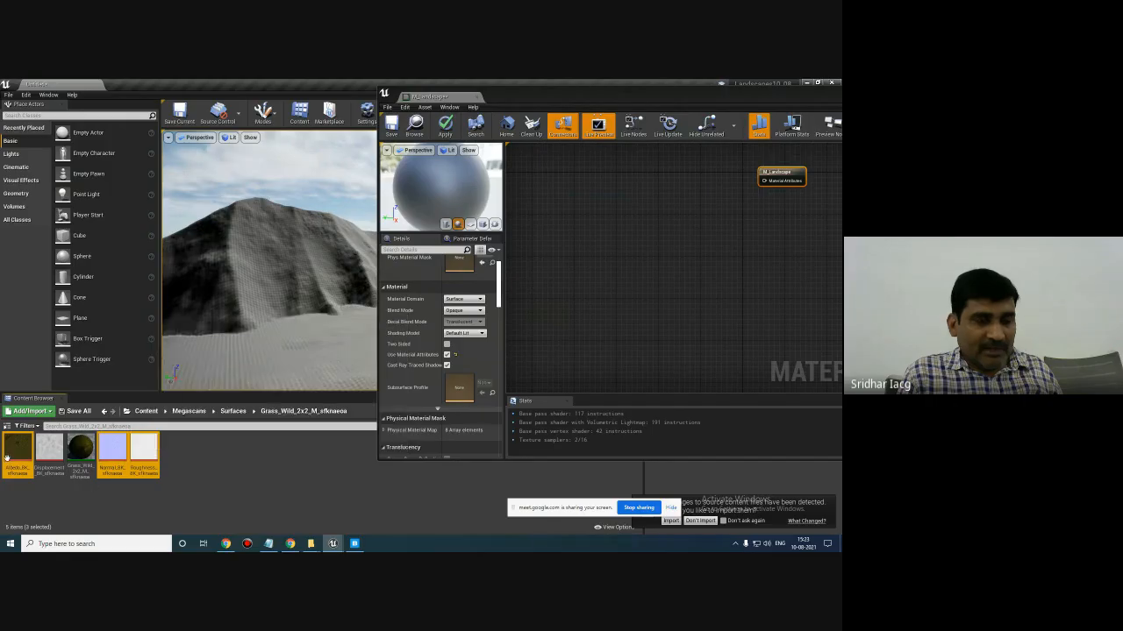
left_click_drag(146, 464, 562, 184)
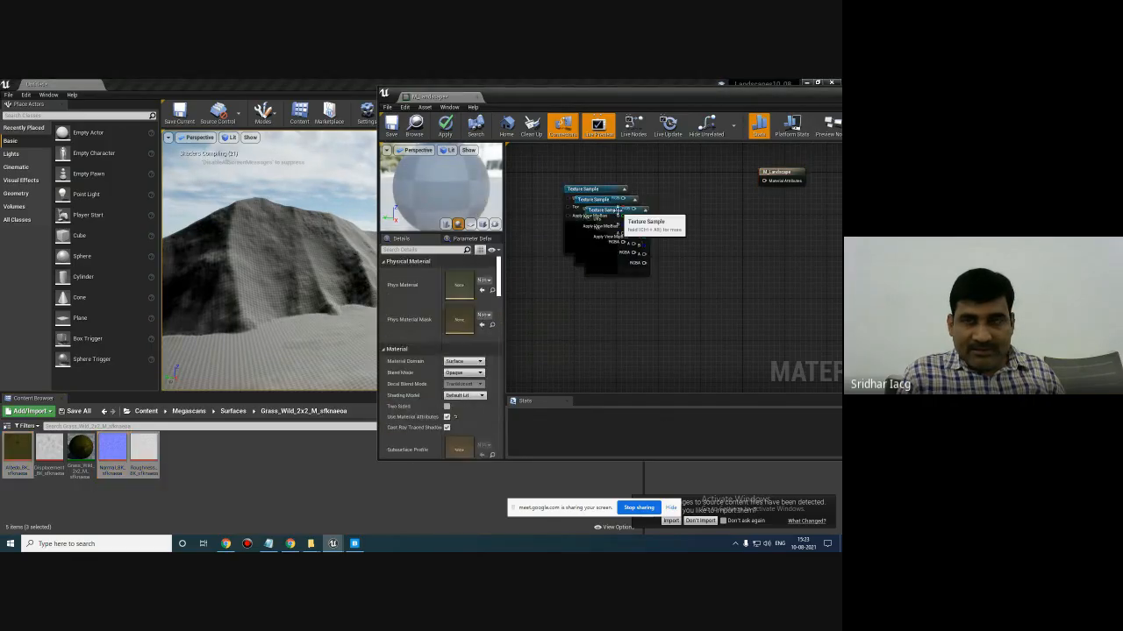
- Arrange the three grass Texture Sample nodes in a column with albedo uppermost, normal in the middle and roughness lowest
left_click_drag(624, 218, 603, 294)
left_click_drag(586, 190, 592, 157)
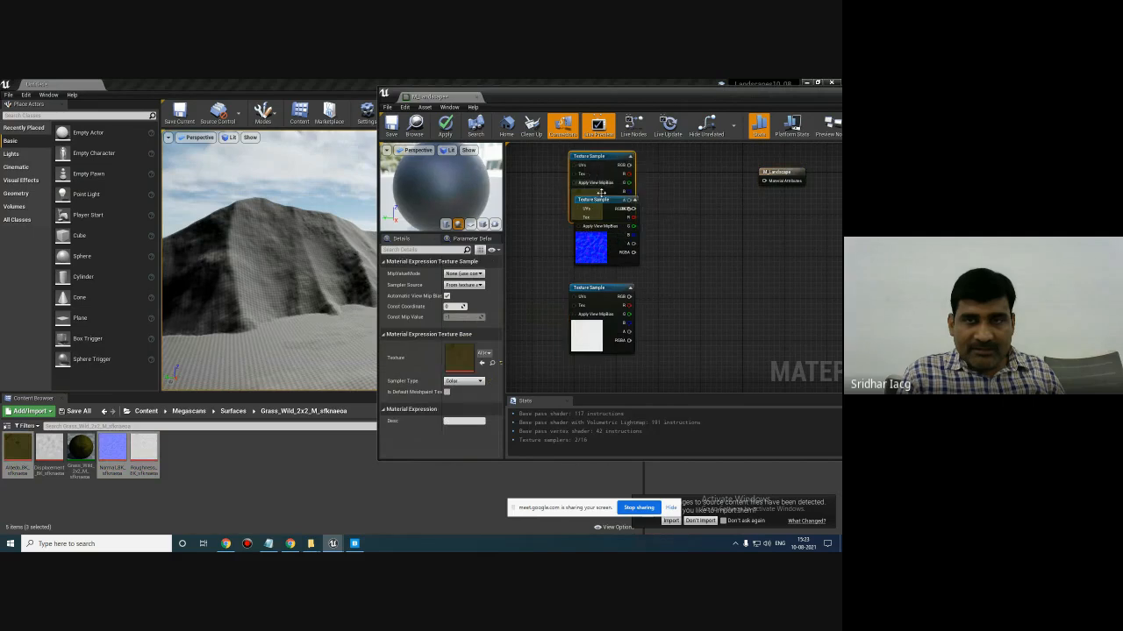
left_click_drag(600, 208, 600, 227)
left_click_drag(601, 289, 605, 307)
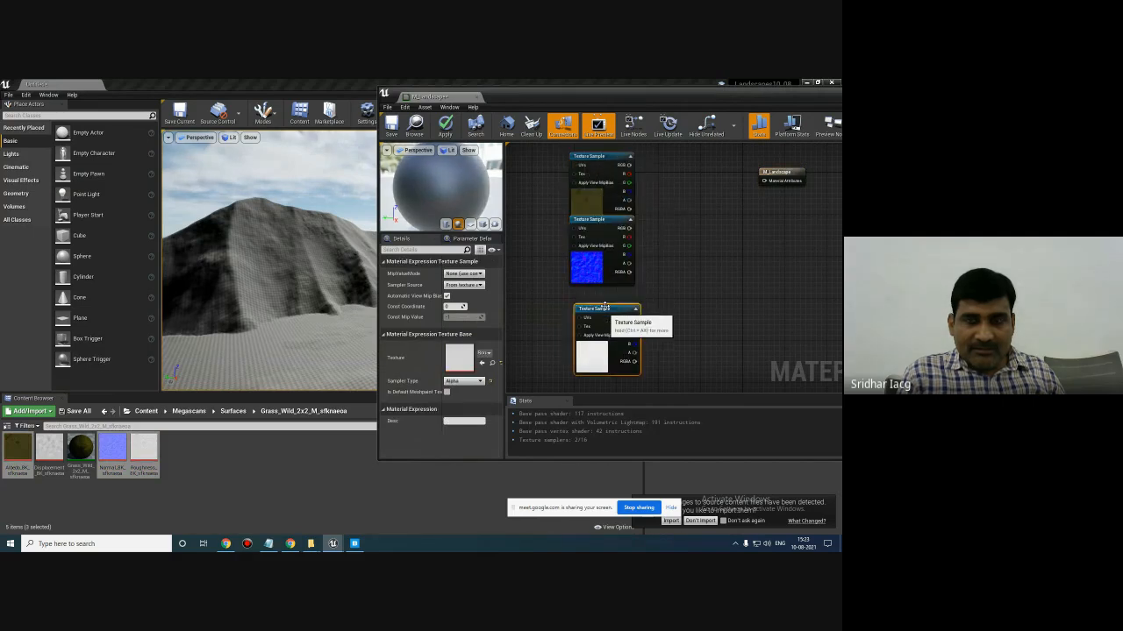
left_click_drag(599, 219, 602, 238)
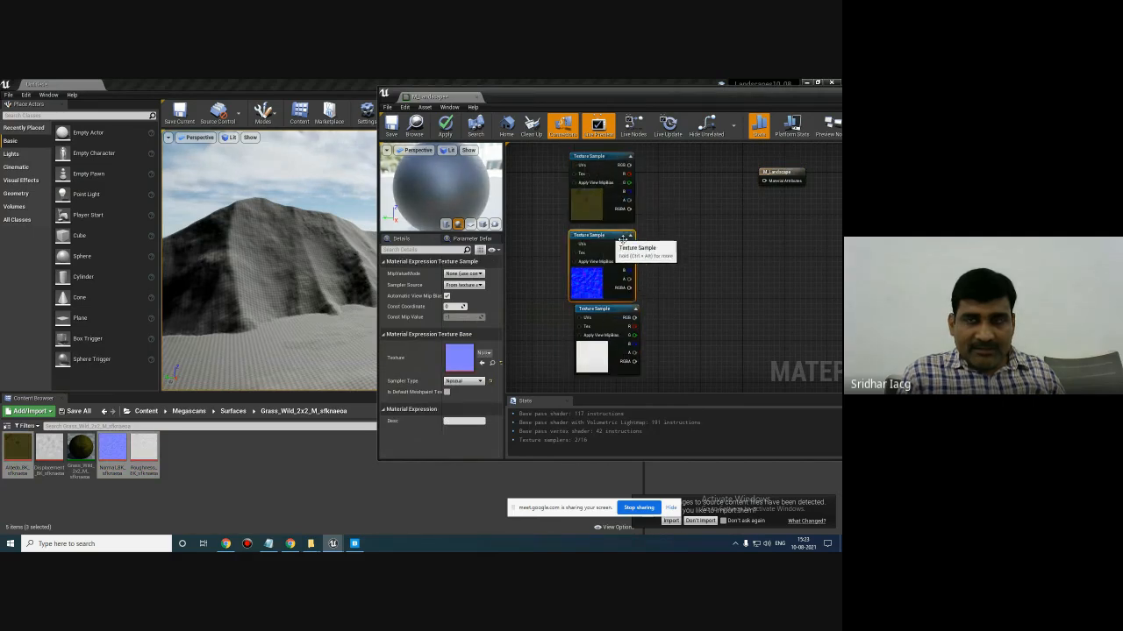
scroll(672, 238, "down", 1)
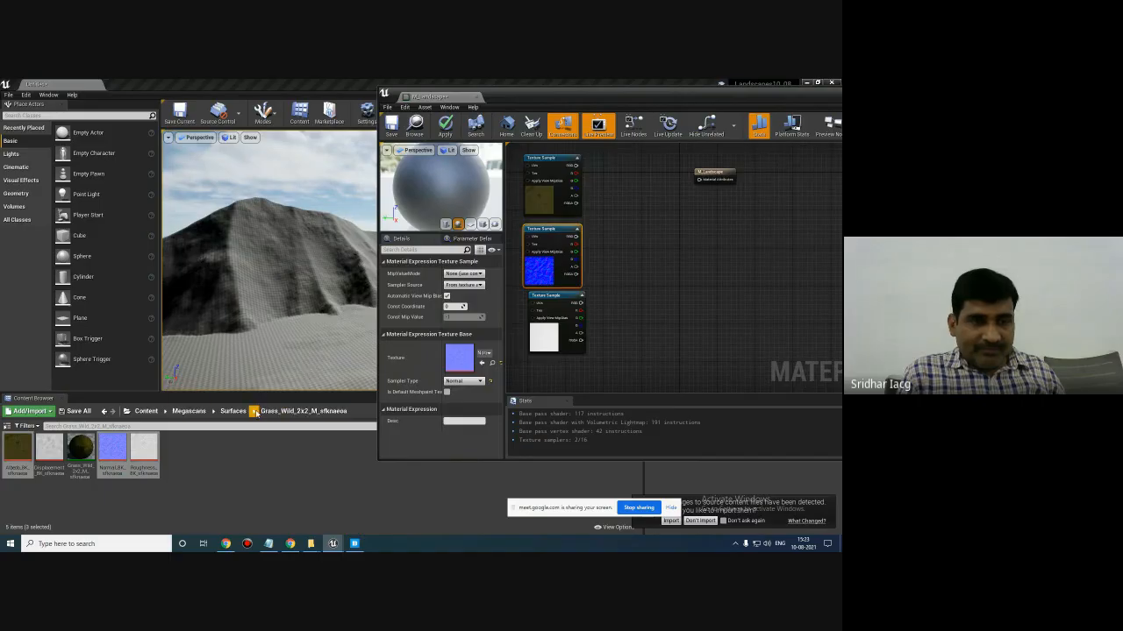
- Add the Albedo, Normal and Roughness textures from the Stony_Steppe_uknicjmmw_00 surface folder to the M_Landscape graph as texture samples
left_click(233, 411)
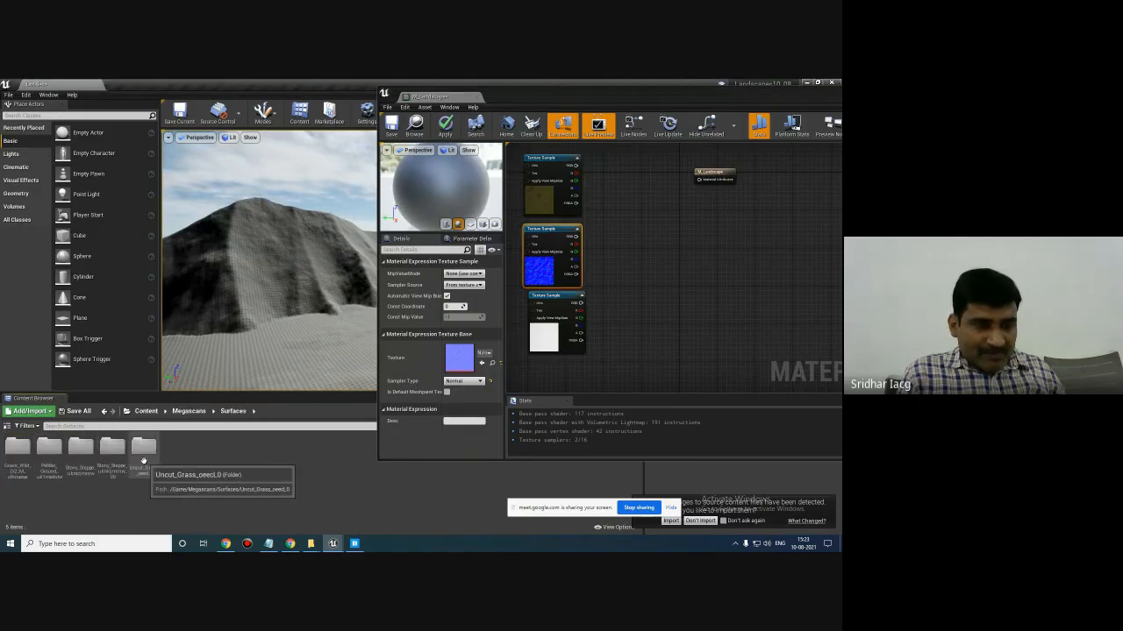
double_click(144, 458)
left_click(234, 412)
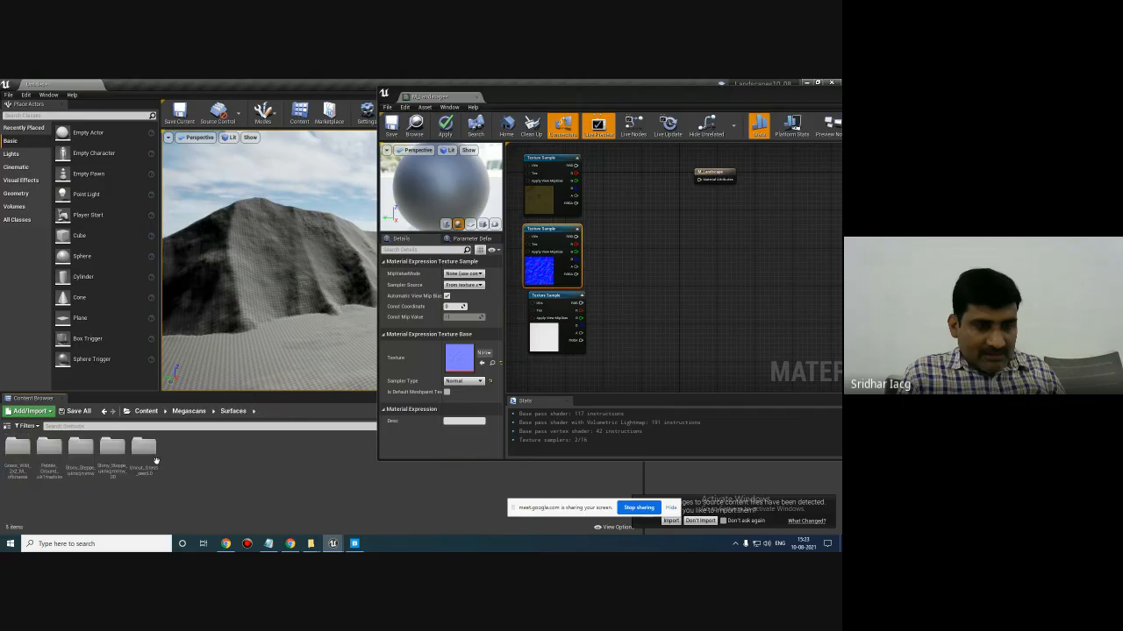
double_click(113, 449)
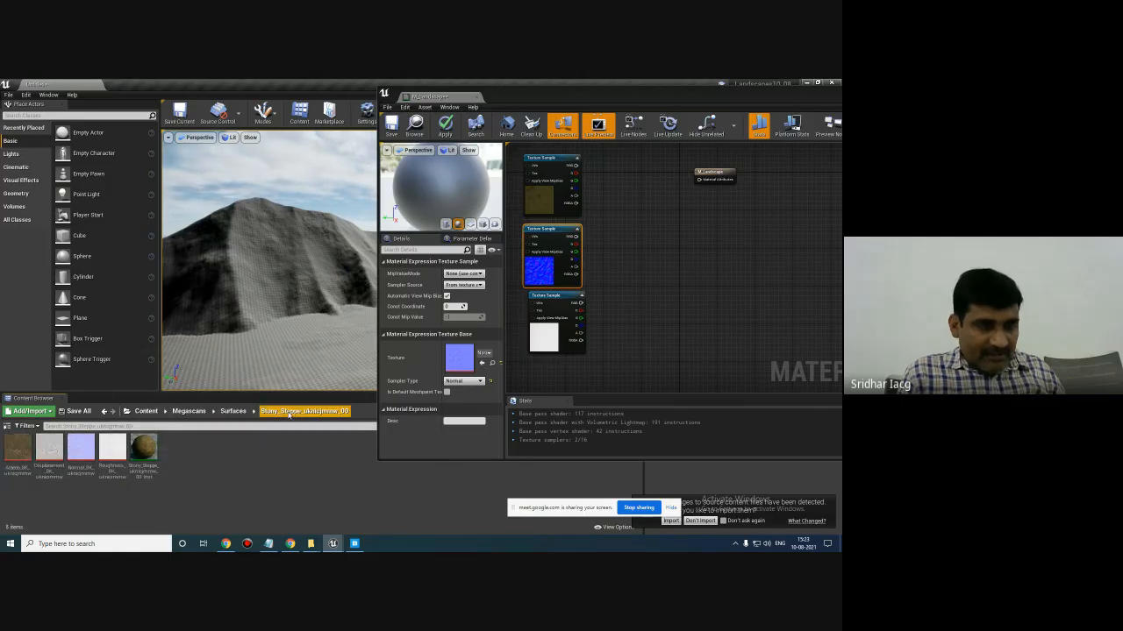
left_click(18, 449)
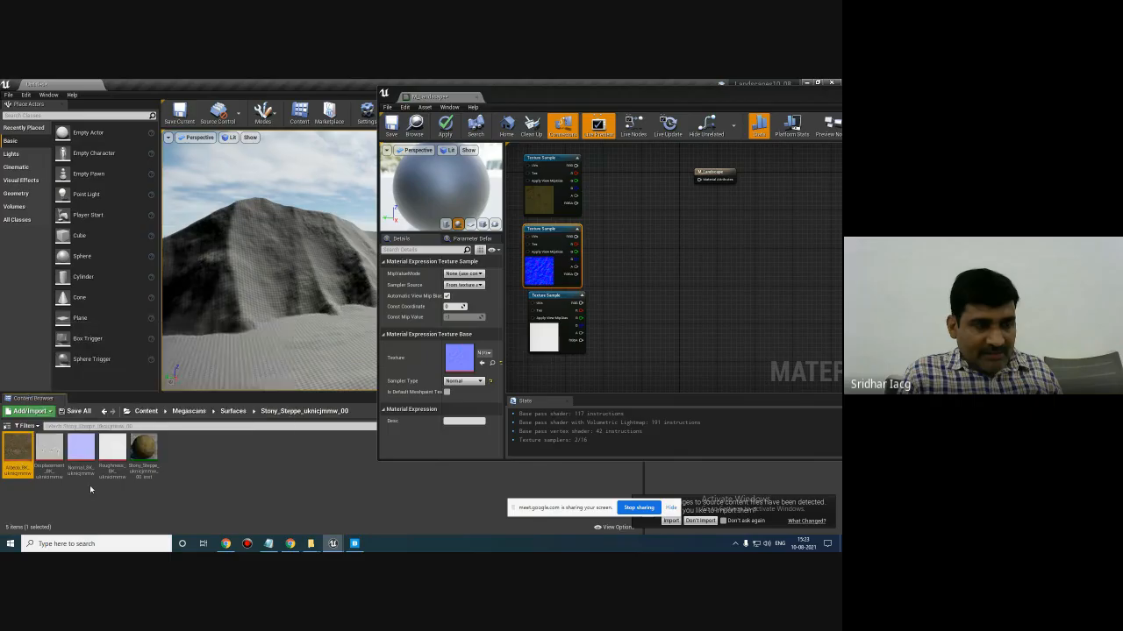
left_click(81, 449, "ctrl")
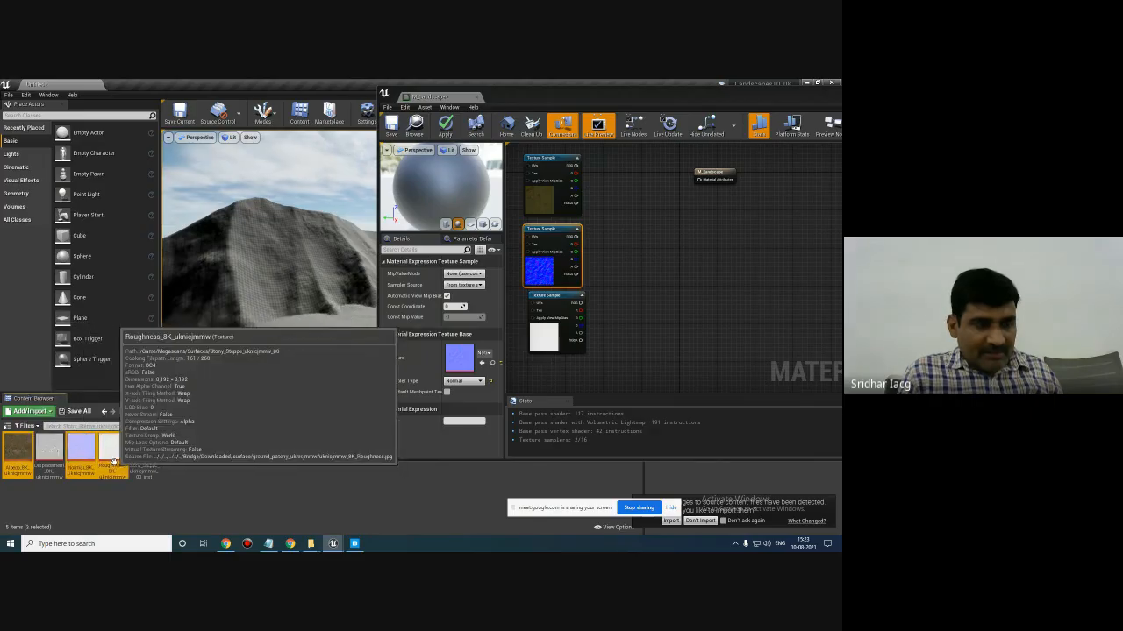
left_click(112, 449, "ctrl")
left_click_drag(113, 449, 641, 166)
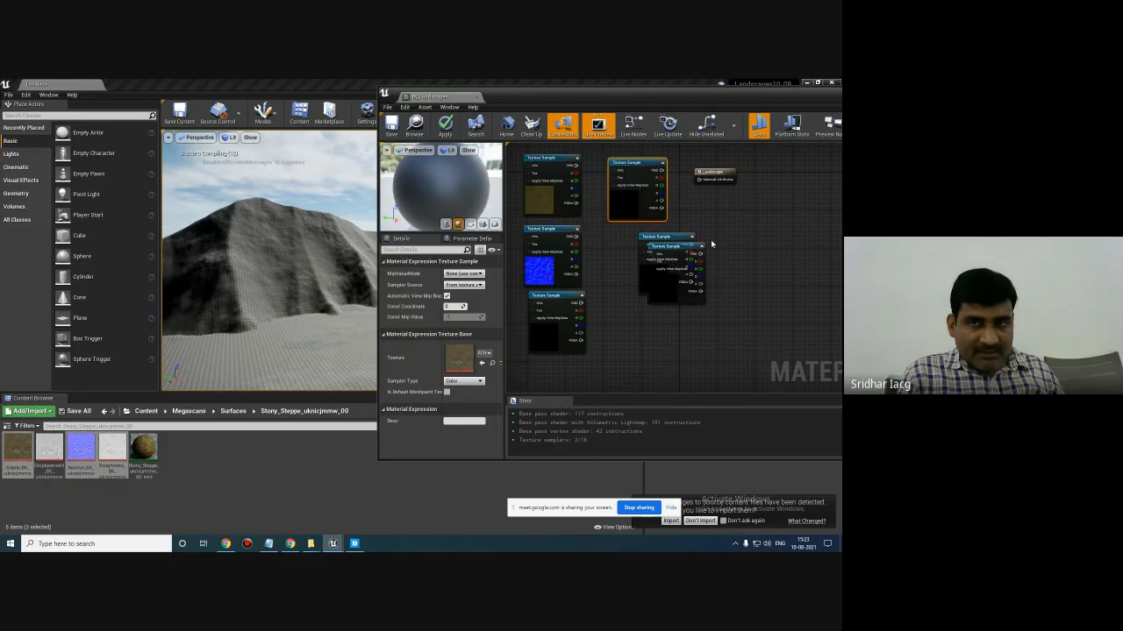
- Arrange the three Stony Steppe Texture Sample nodes in a column beside the grass nodes, ordered albedo, normal, roughness
left_click_drag(675, 247, 661, 305)
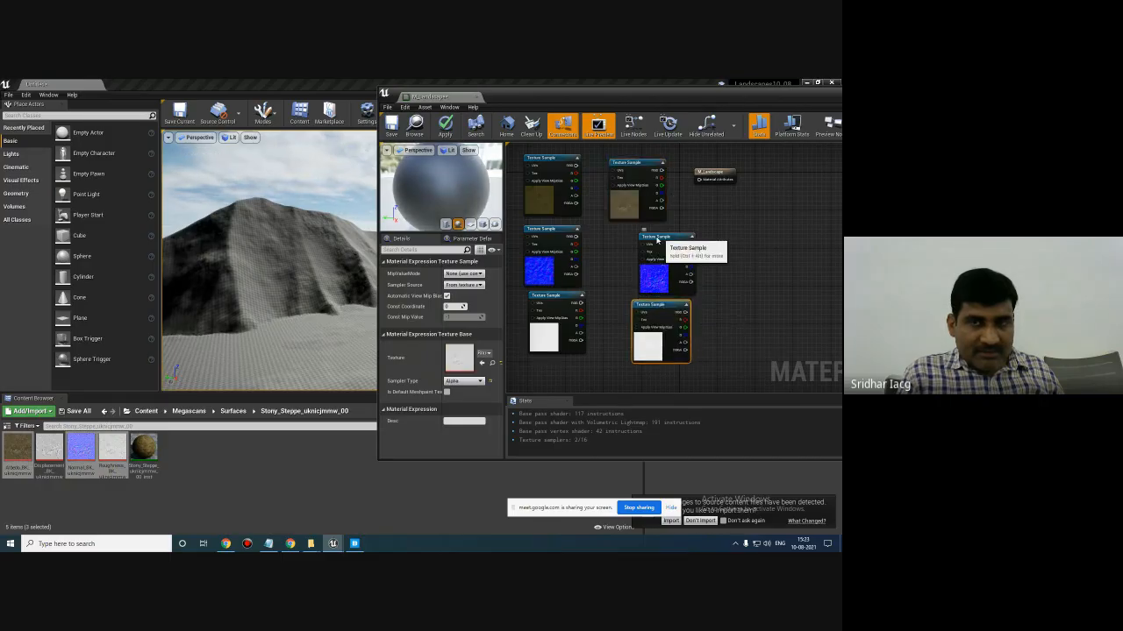
left_click_drag(656, 241, 636, 239)
left_click_drag(654, 302, 644, 303)
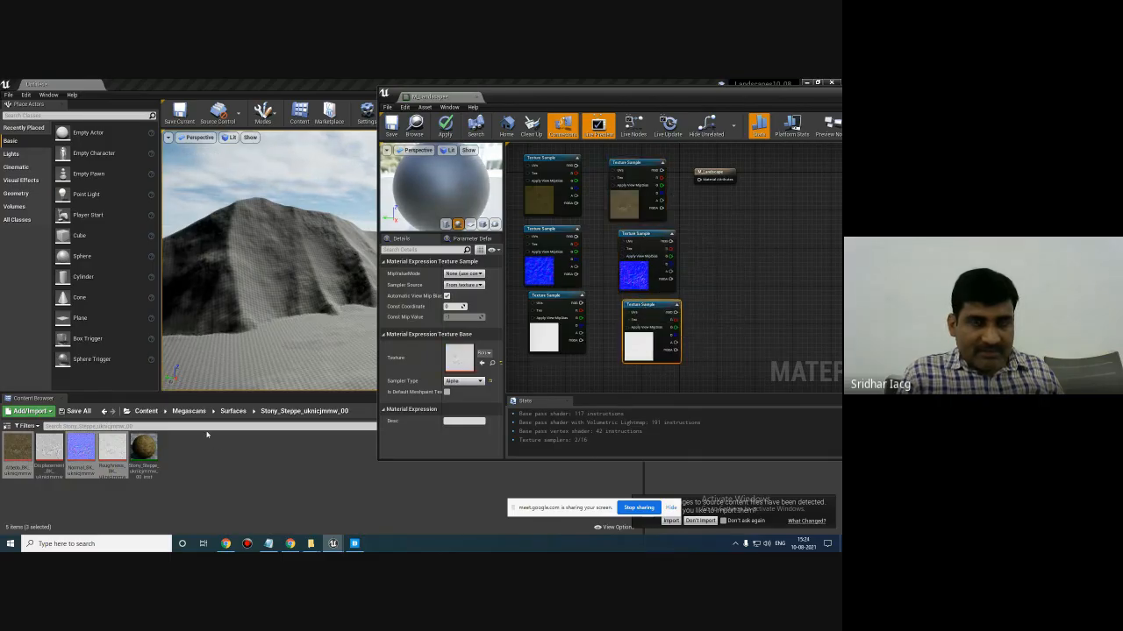
- Add the Albedo, Normal and Roughness textures from the Pebble_Ground surface folder to the M_Landscape graph as texture samples
left_click(233, 412)
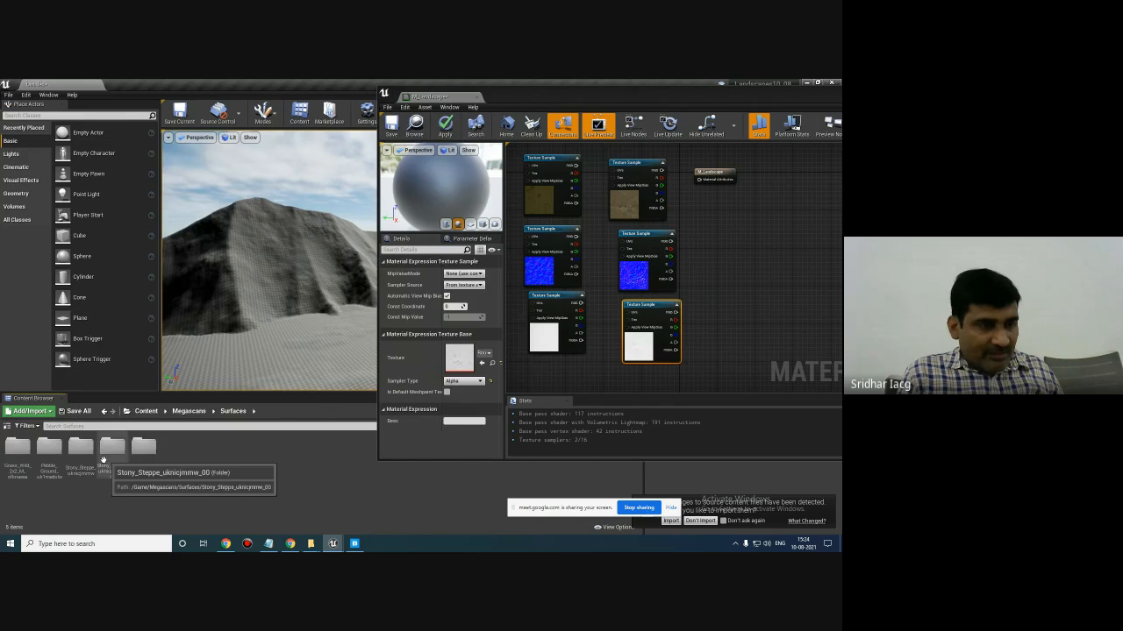
double_click(50, 465)
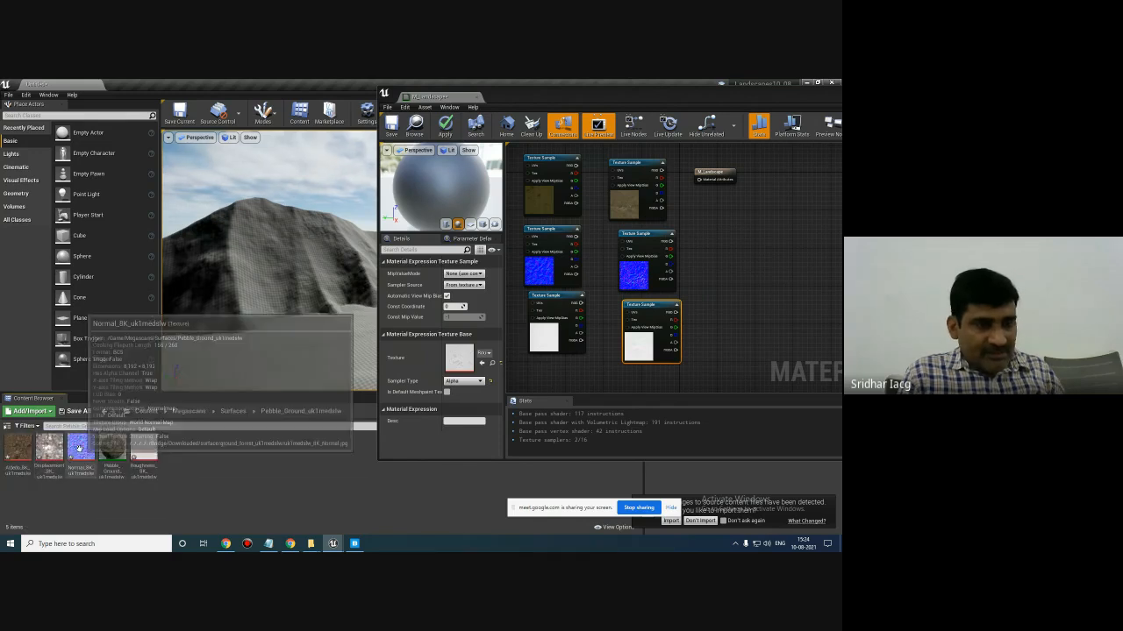
left_click(8, 452)
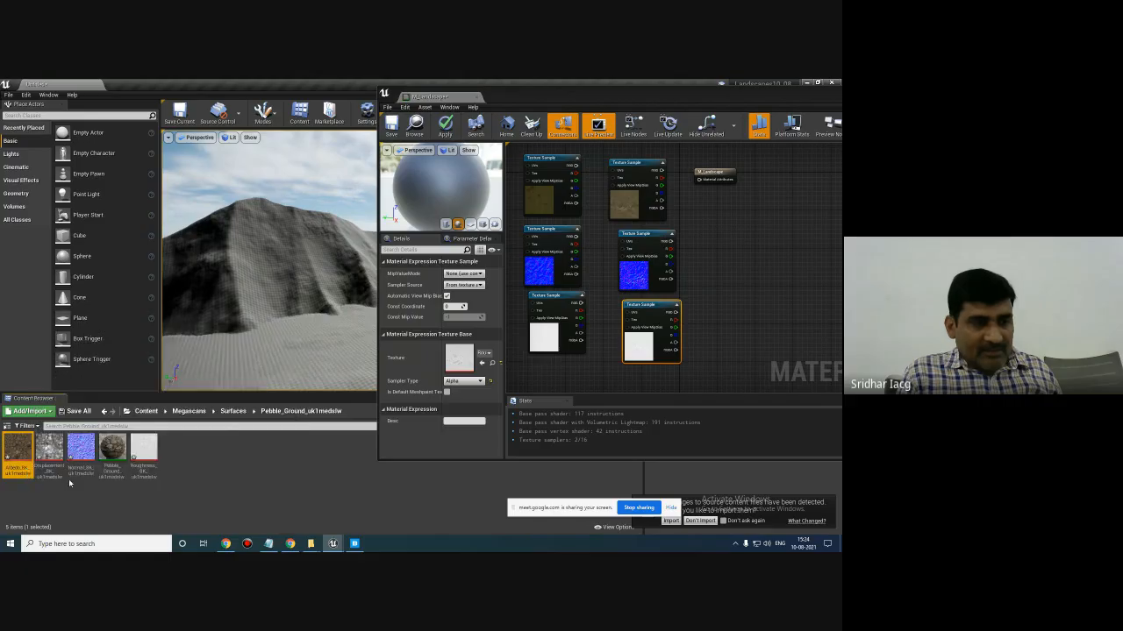
left_click(82, 449, "ctrl")
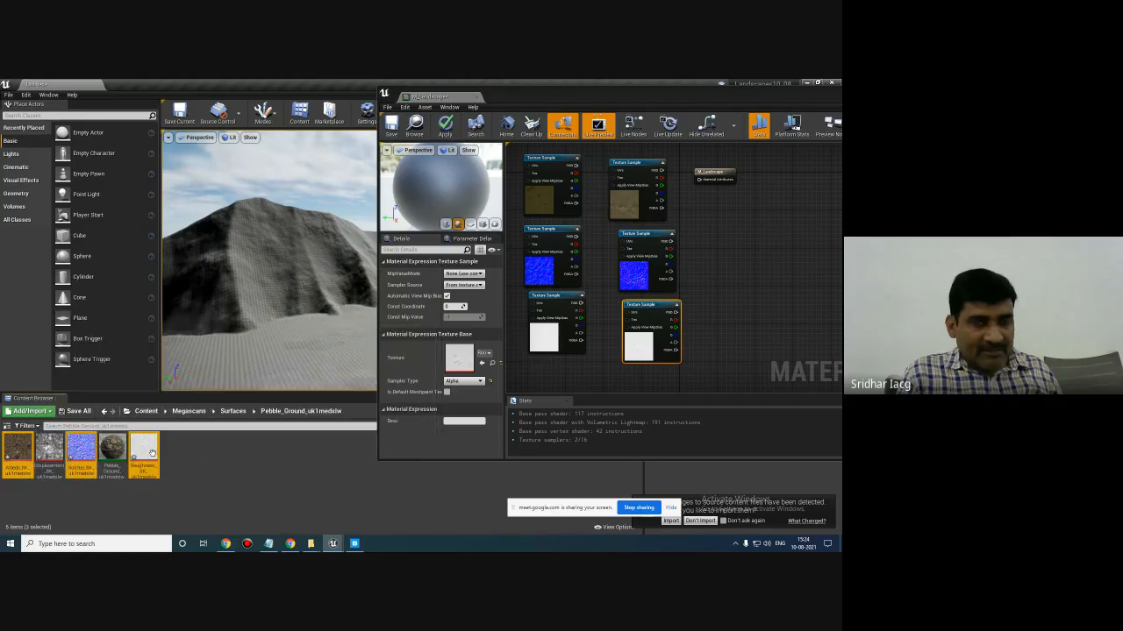
left_click_drag(152, 453, 732, 250)
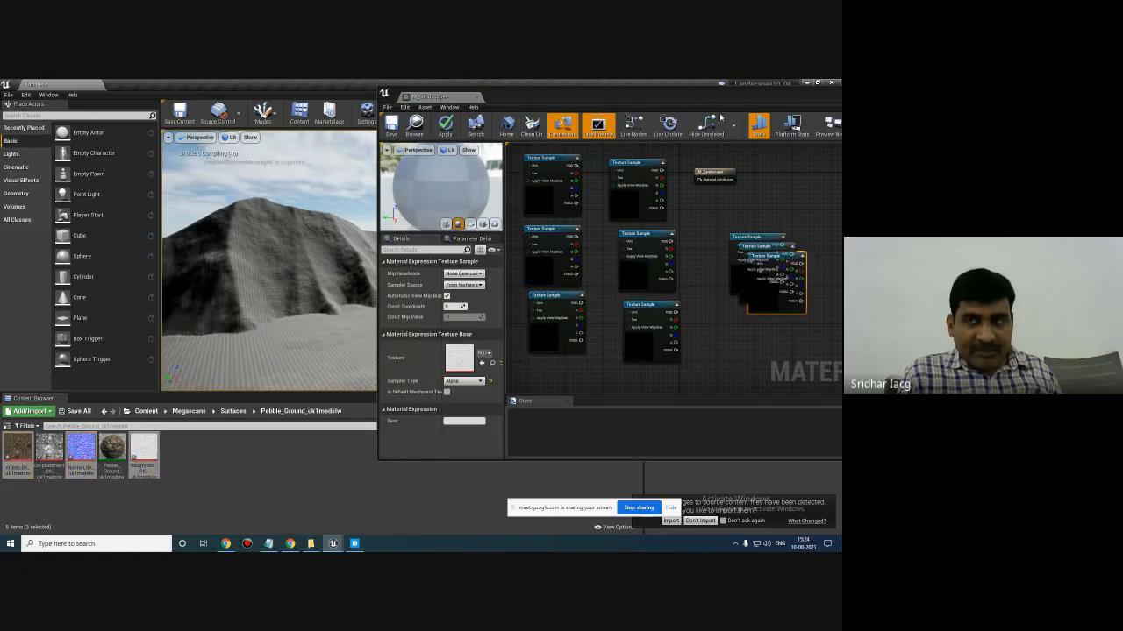
- Shift the M_Landscape window to reveal more of it and spread the three overlapping Pebble Ground nodes into a column ordered albedo, normal, roughness
left_click_drag(687, 95, 542, 118)
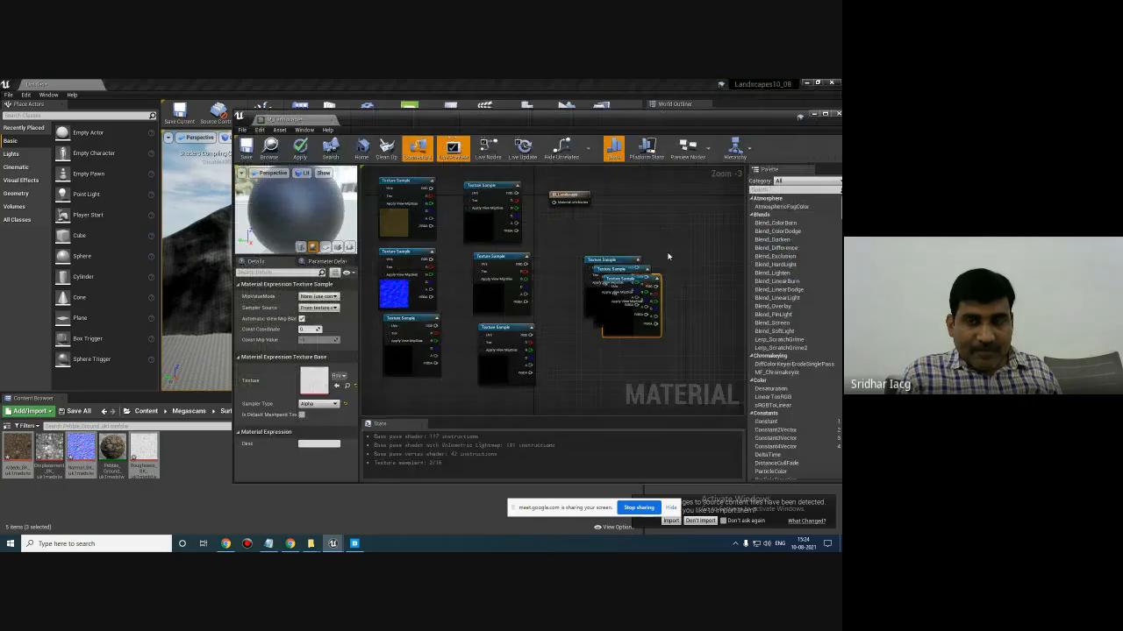
left_click_drag(632, 278, 598, 337)
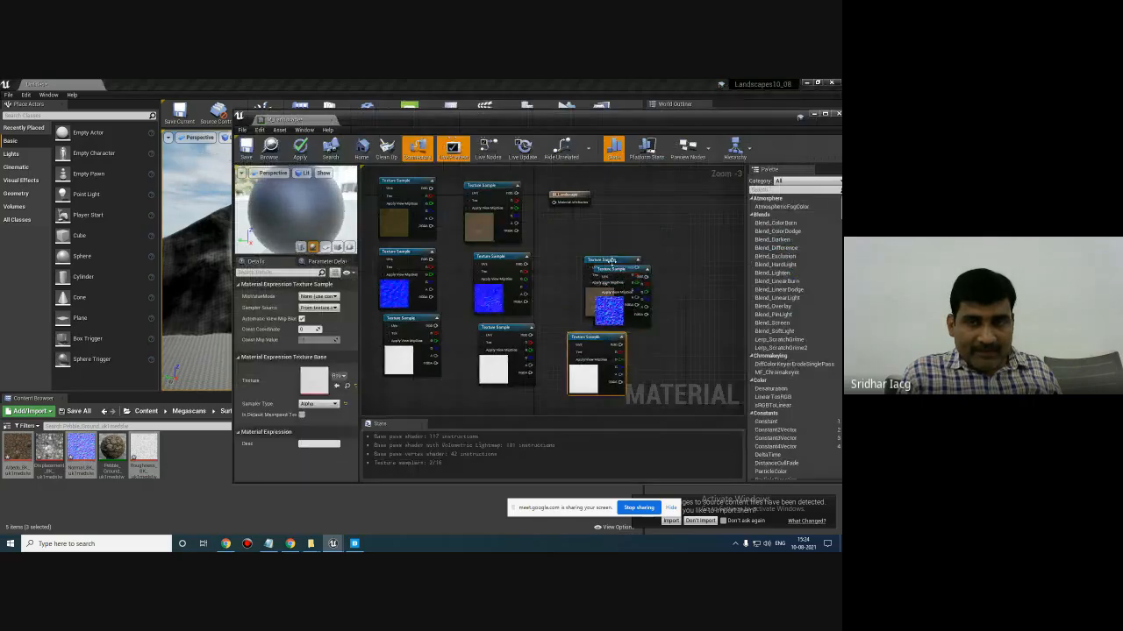
left_click_drag(611, 260, 612, 221)
left_click_drag(597, 340, 601, 349)
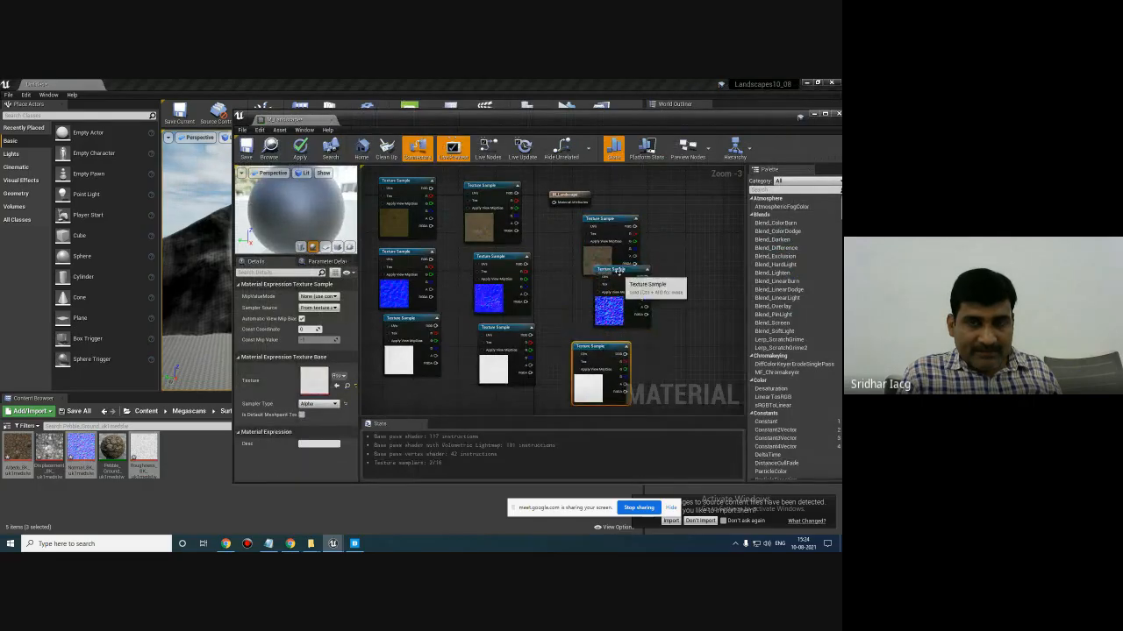
left_click_drag(620, 271, 601, 289)
- Move the M_Landscape output node clear of the texture samples and reposition the three Pebble Ground nodes as the third column
left_click_drag(614, 221, 716, 195)
mouse_move(659, 240)
right_mouse_down()
mouse_move(629, 225)
mouse_move(675, 247)
right_mouse_up()
left_click_drag(648, 379, 643, 328)
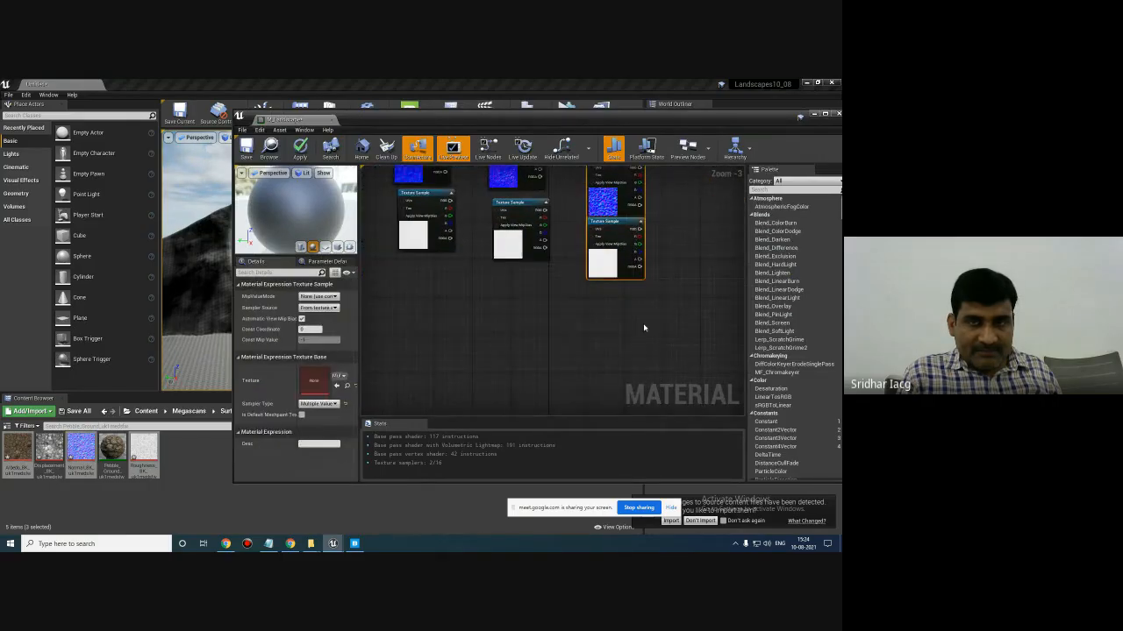
right_click_drag(686, 236, 697, 326)
left_click_drag(623, 210, 630, 183)
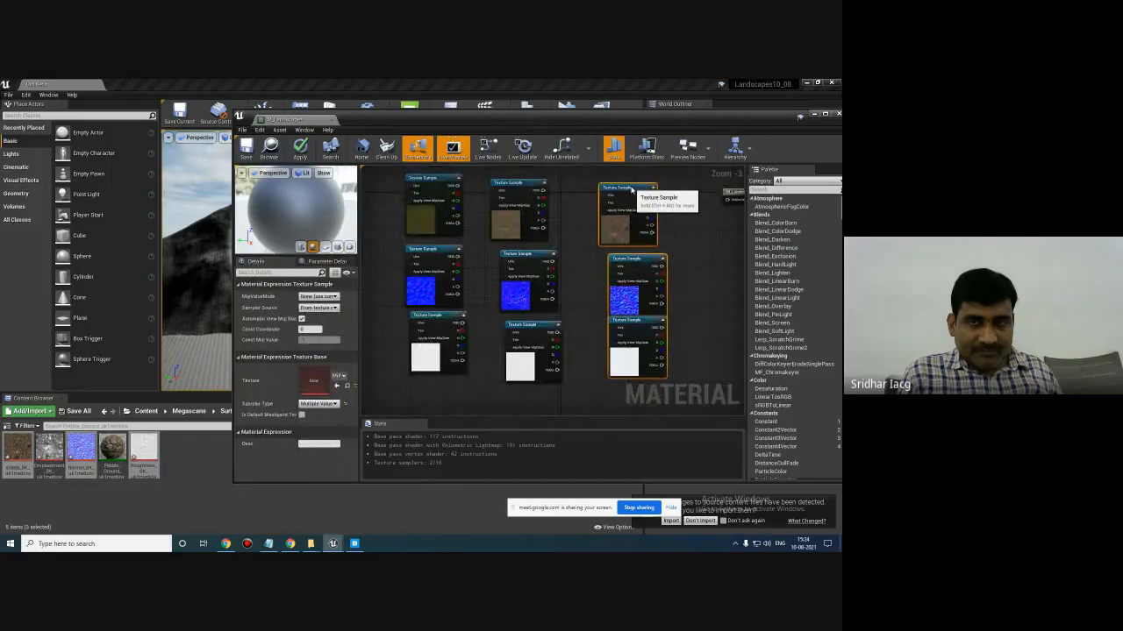
right_click_drag(697, 239, 689, 261)
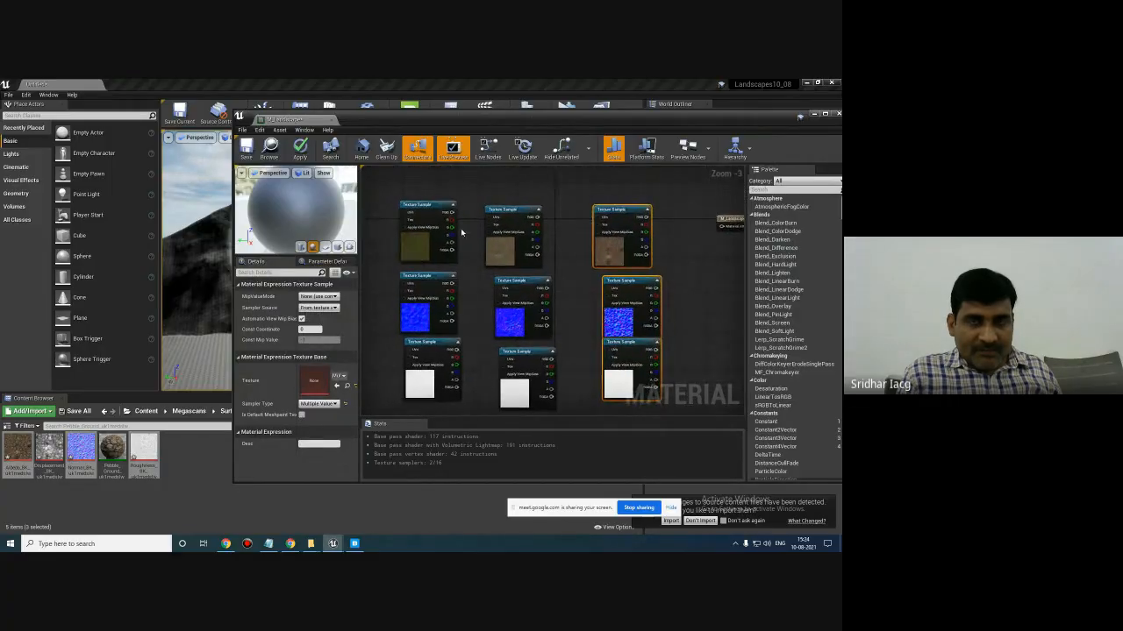
- Move the grass column and the Stony Steppe column as groups to space the three texture columns more evenly
left_click_drag(408, 191, 451, 400)
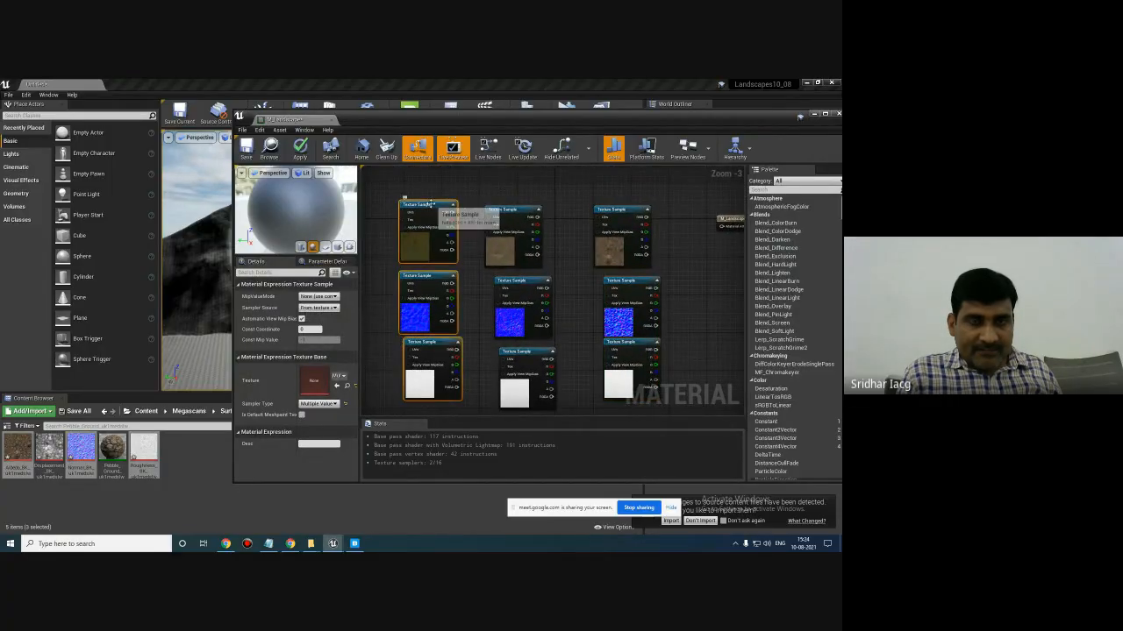
left_click_drag(432, 207, 412, 207)
left_click_drag(516, 199, 539, 411)
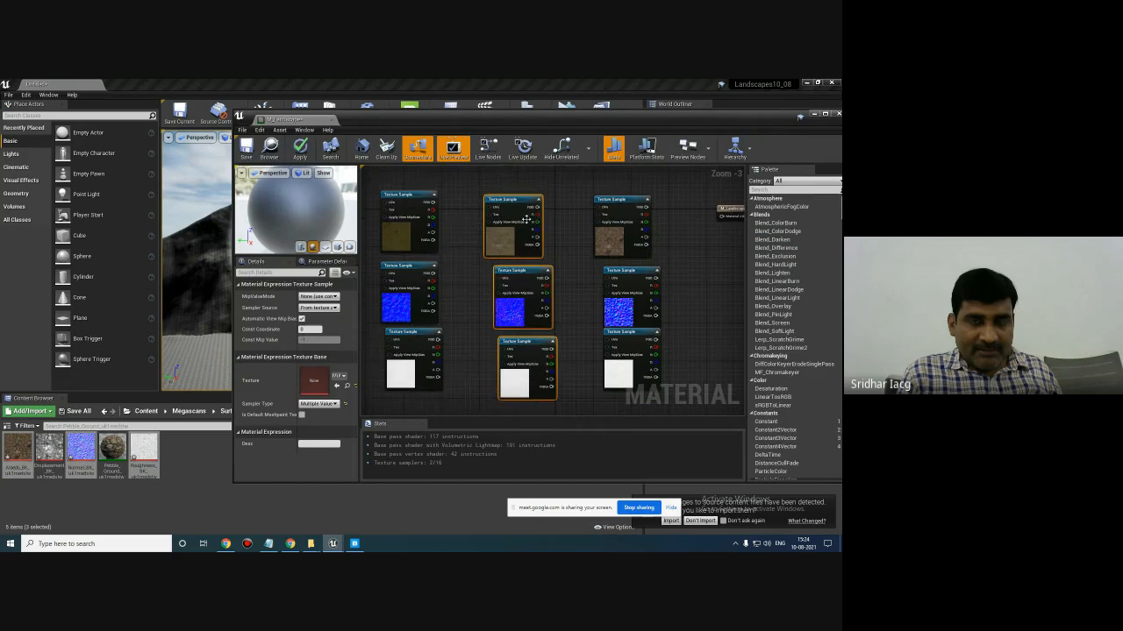
left_click_drag(520, 199, 512, 194)
left_click(565, 209)
right_click_drag(565, 188, 601, 201)
- Line up the three Stony Steppe nodes vertically and nudge the Pebble Ground albedo node into line with its column
left_click_drag(540, 211, 553, 211)
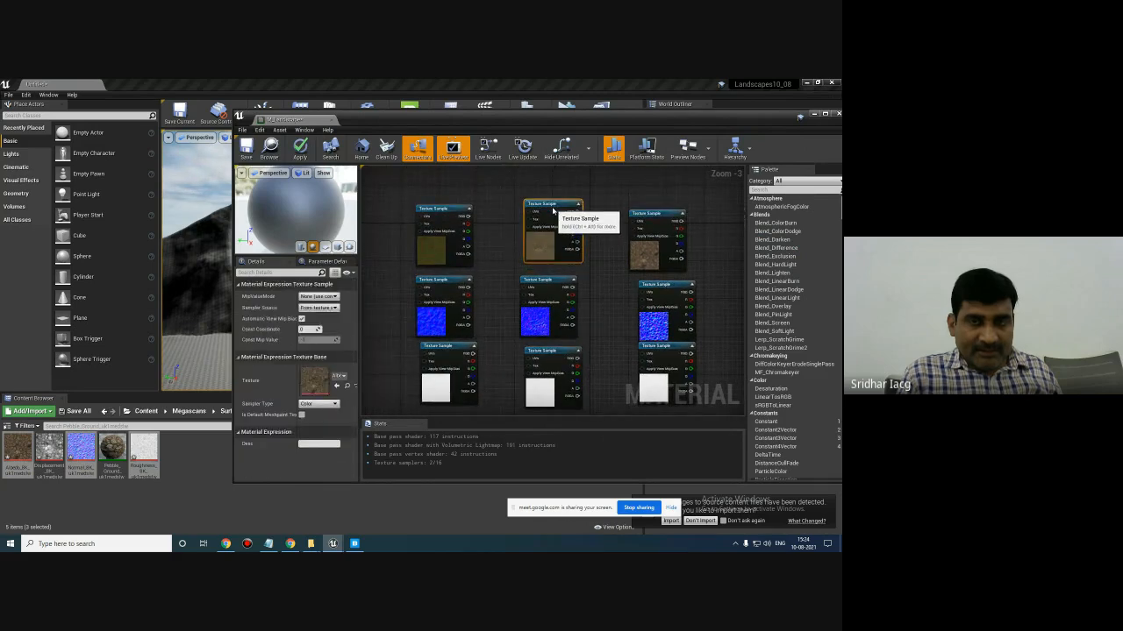
left_click_drag(556, 279, 559, 279)
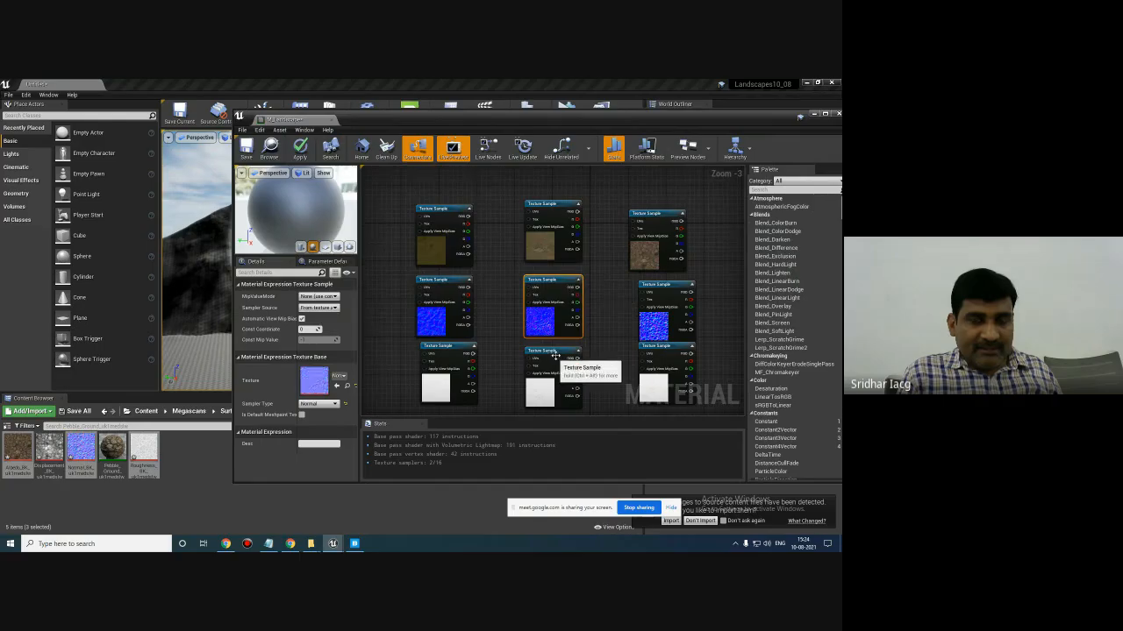
left_click_drag(557, 353, 558, 358)
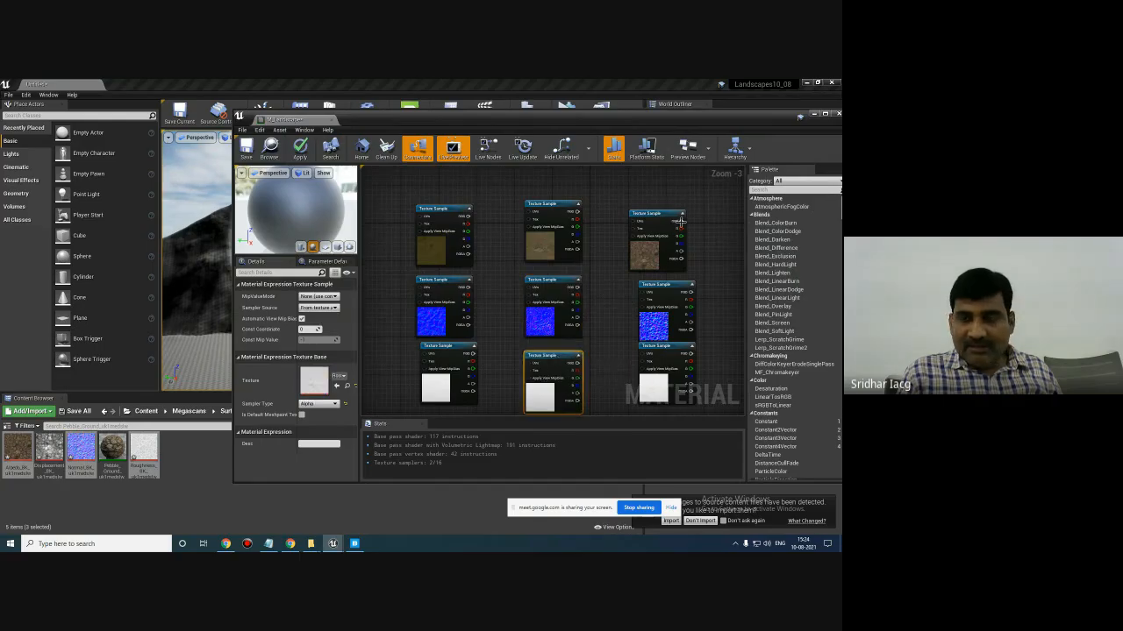
left_click_drag(656, 212, 665, 208)
right_click_drag(607, 201, 633, 218)
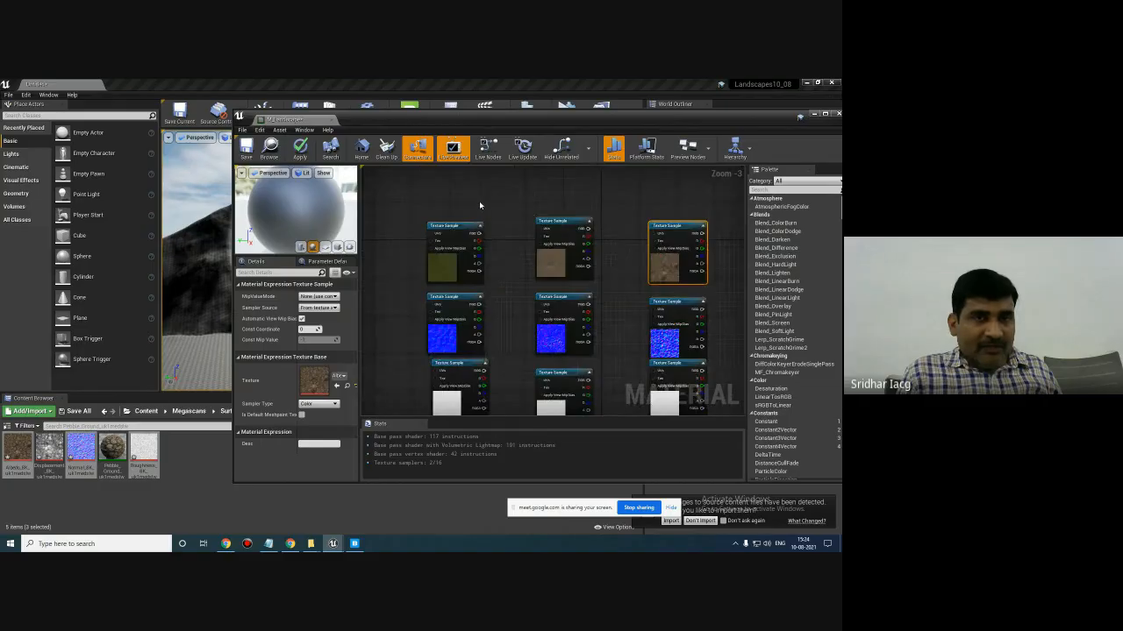
- Add a SetMaterialAttributes node in the free space above the grass and Stony Steppe texture columns
right_click_drag(479, 200, 468, 202)
right_click(448, 199)
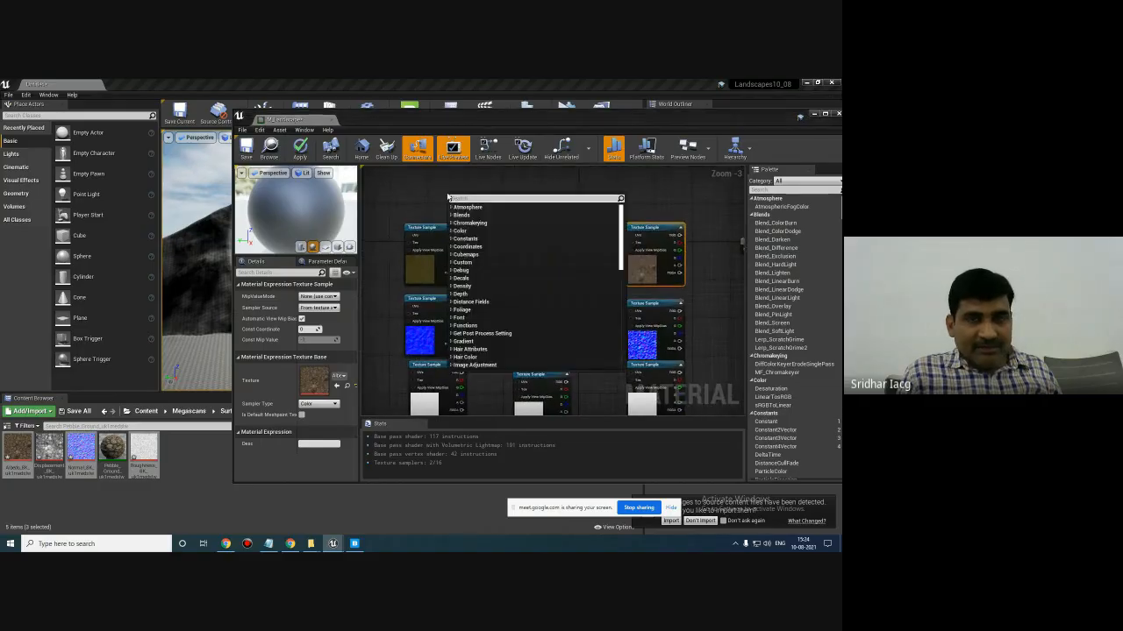
right_click(512, 182)
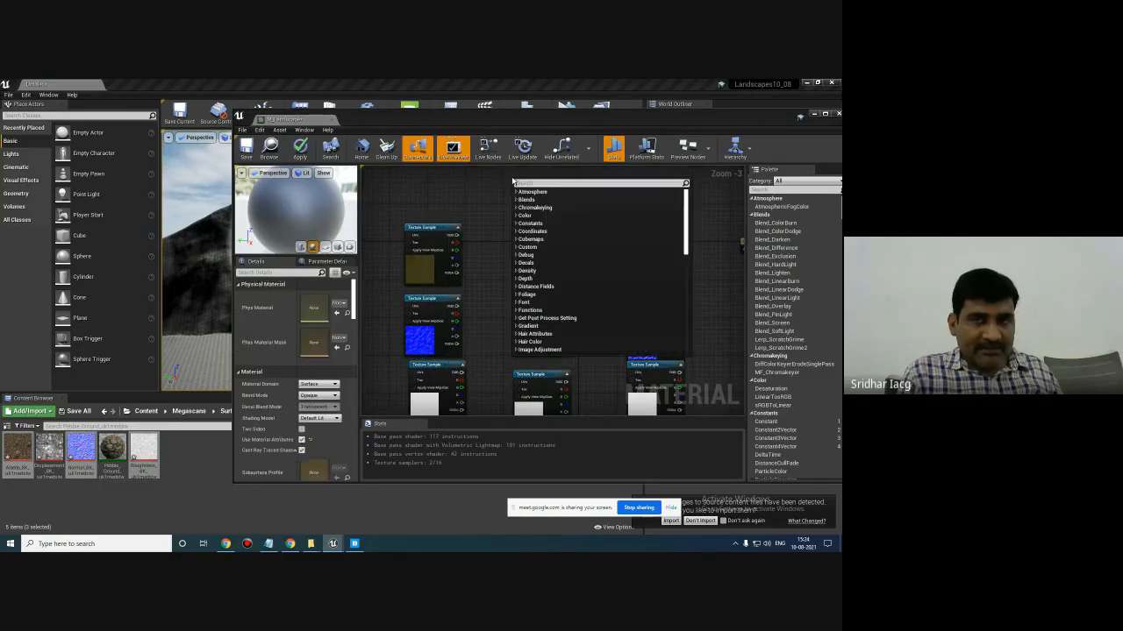
type("setma")
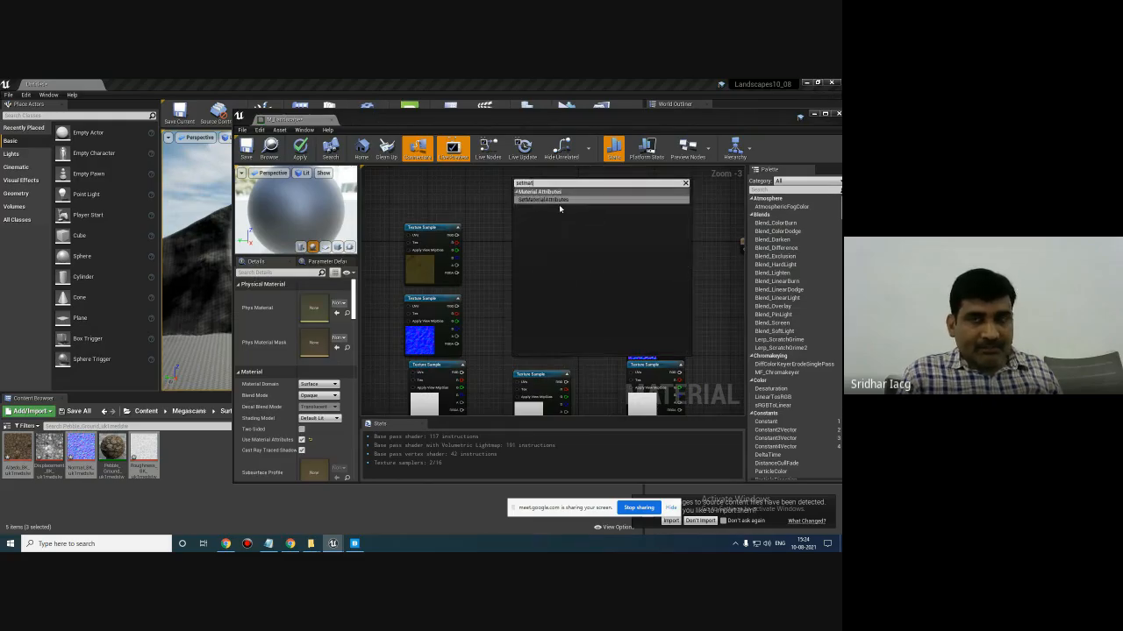
type("t")
left_click(571, 200)
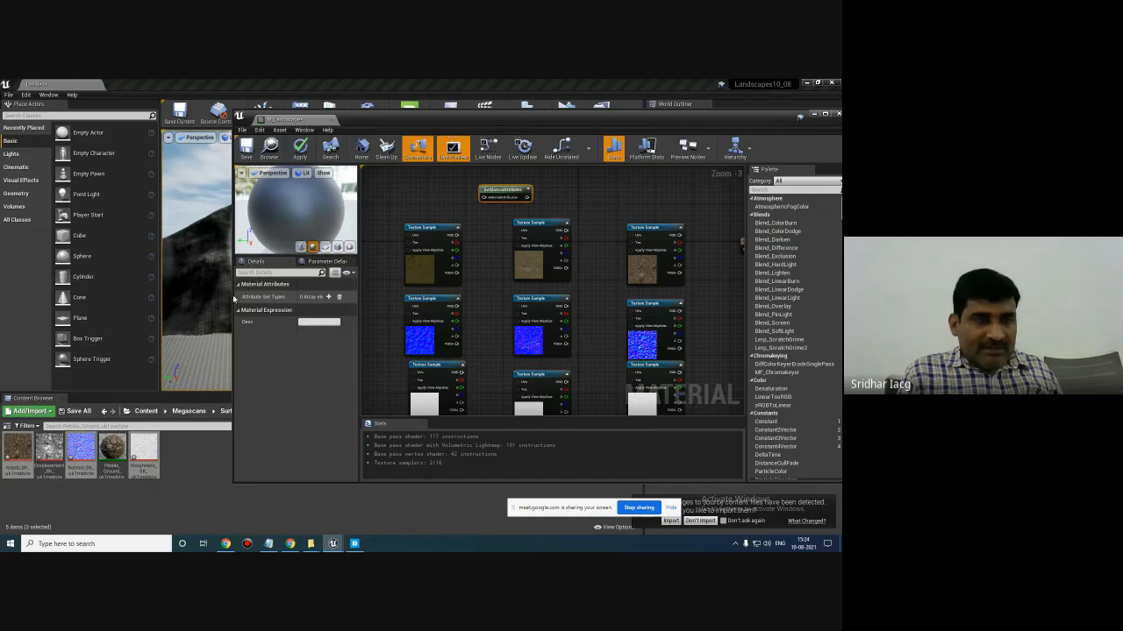
- Give the SetMaterialAttributes node three attribute set types: BaseColor, Roughness and Normal
left_click(329, 297)
left_click(329, 297)
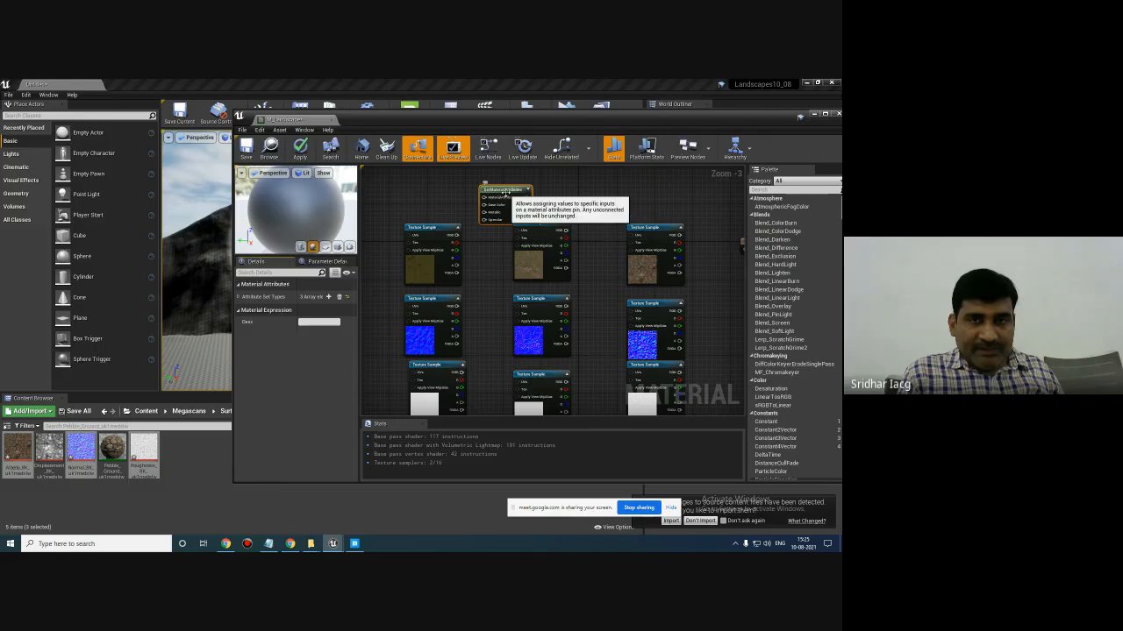
left_click_drag(502, 190, 493, 195)
scroll(528, 214, "up", 2)
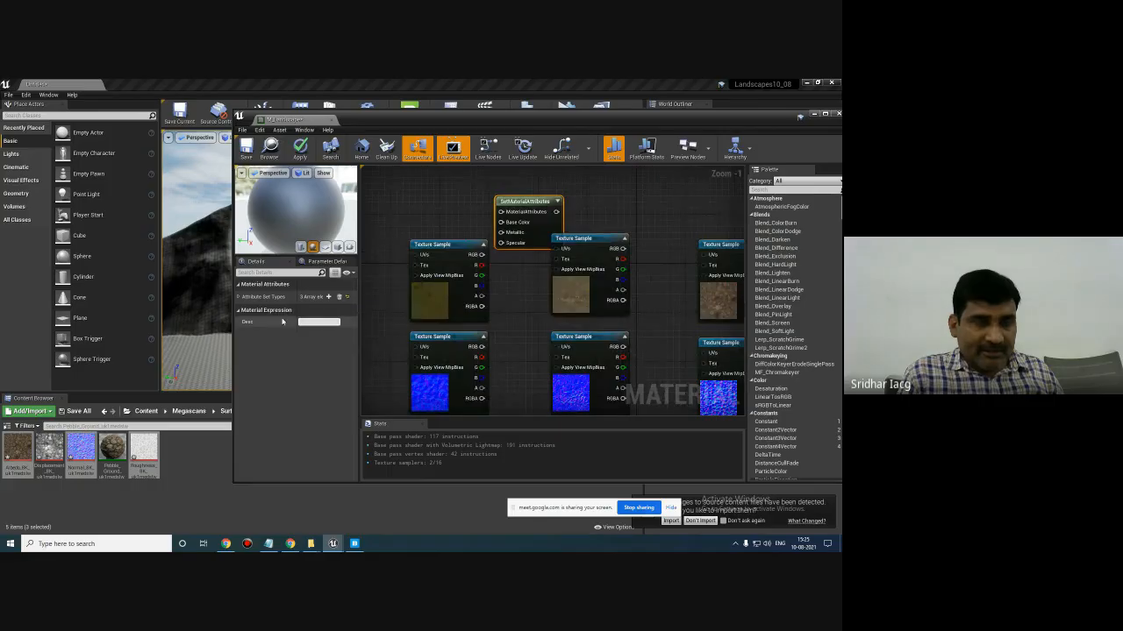
left_click(238, 297)
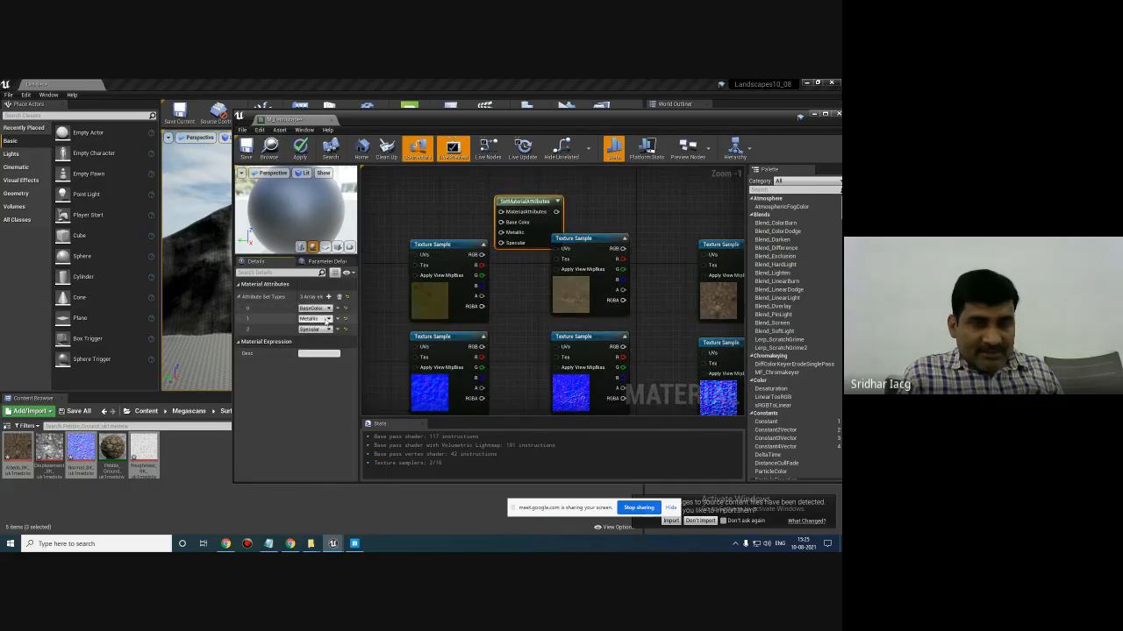
left_click(326, 319)
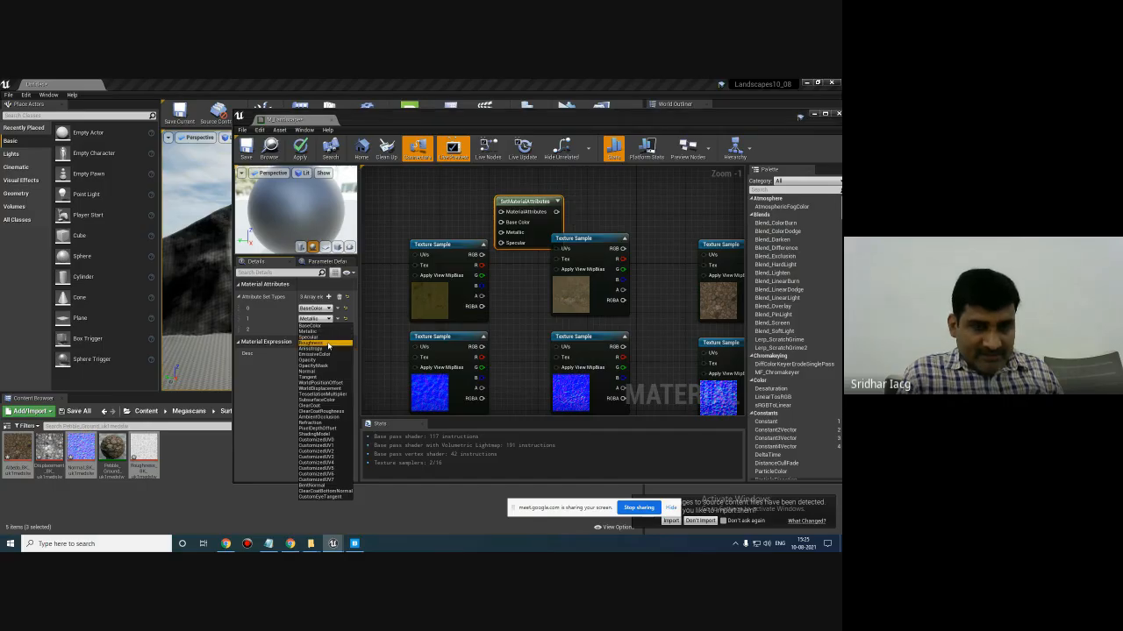
left_click(328, 347)
left_click(317, 330)
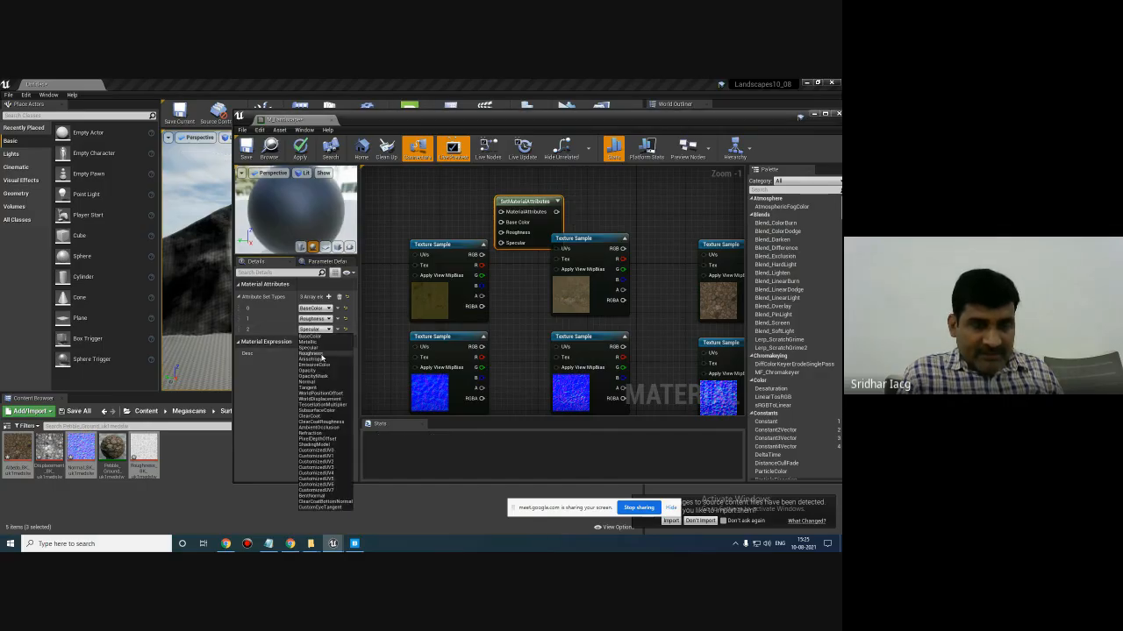
left_click(320, 382)
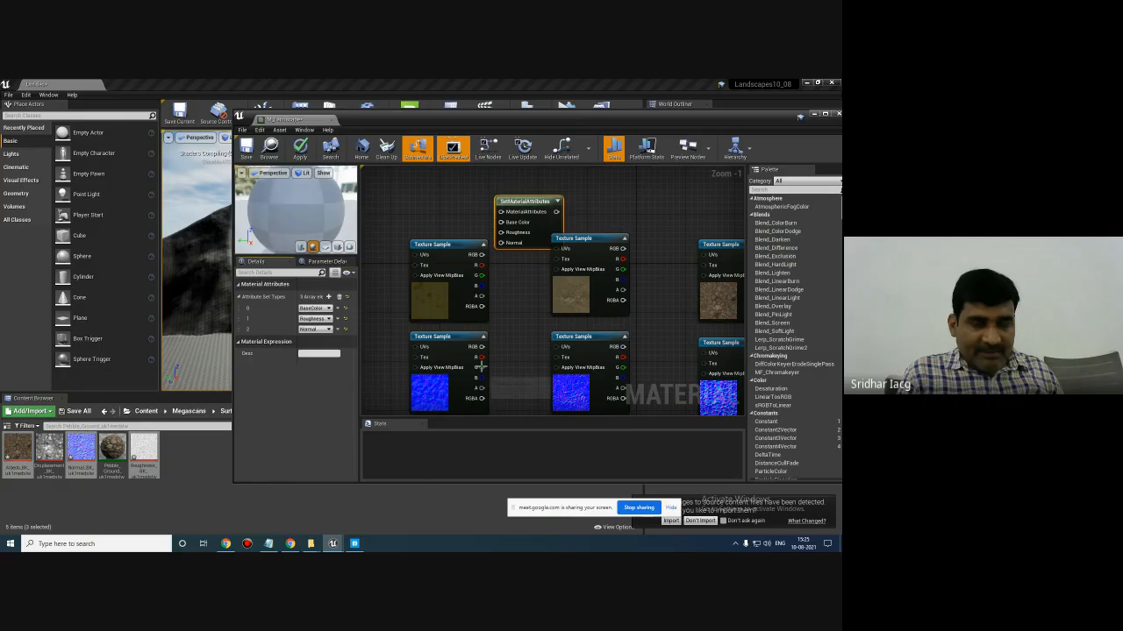
- Reorder the SetMaterialAttributes set types by changing the second one to Normal and the third one to Roughness
left_click(316, 319)
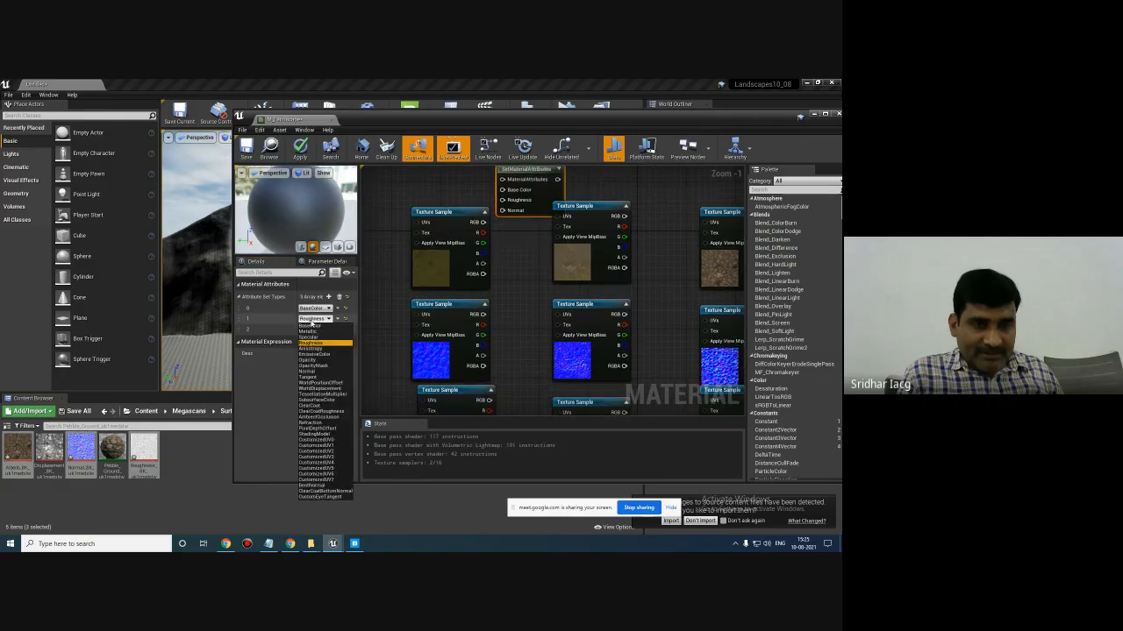
left_click(315, 371)
left_click(314, 328)
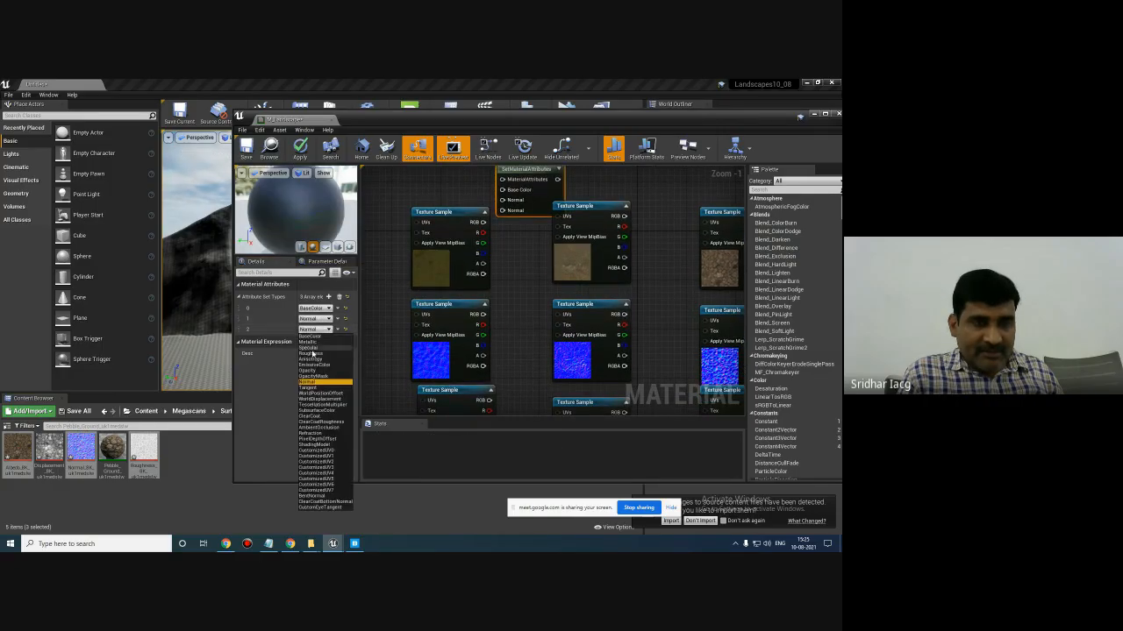
left_click(318, 353)
- Move the SetMaterialAttributes node slightly so it sits in the free space above the grass texture column
right_click_drag(519, 284, 507, 325)
scroll(606, 249, "down", 2)
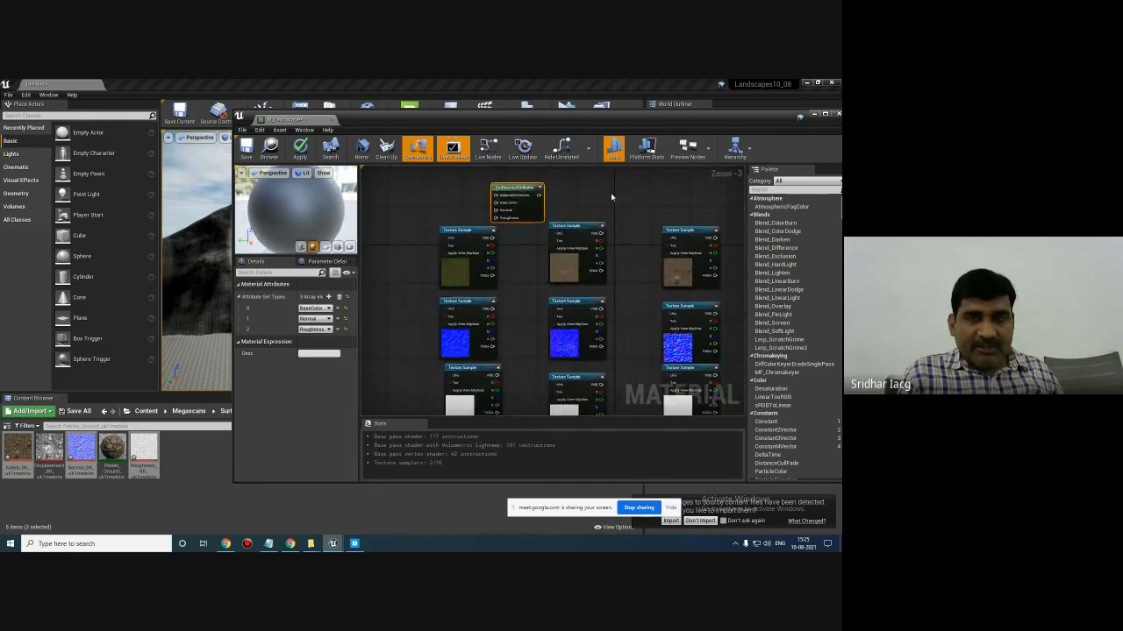
right_click_drag(612, 198, 559, 213)
left_click_drag(457, 200, 446, 235)
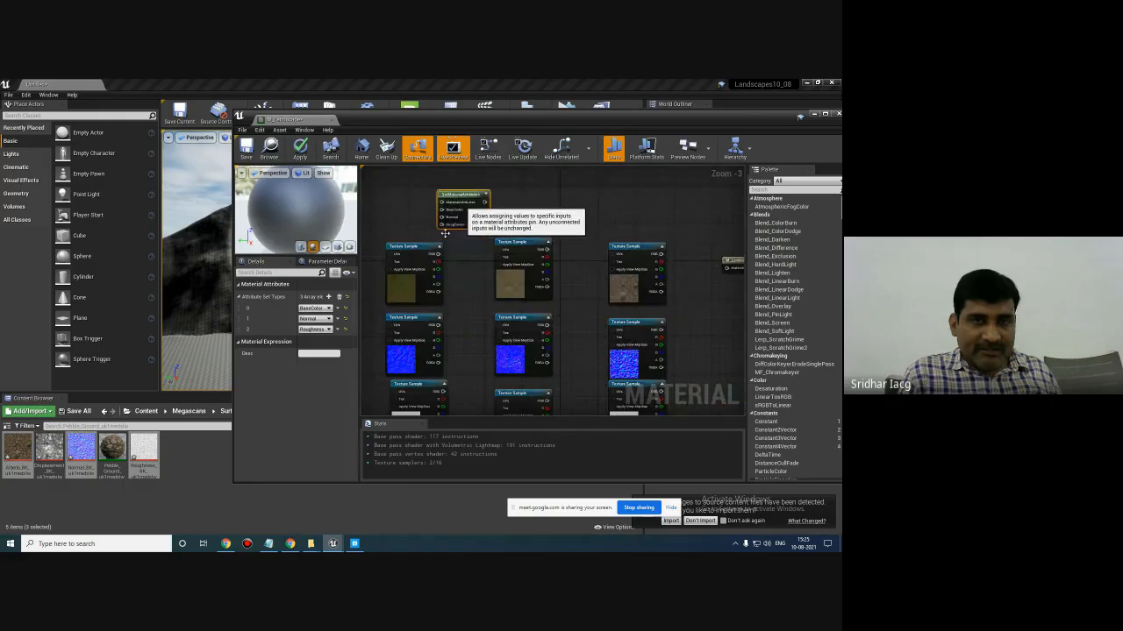
right_click_drag(581, 229, 576, 239)
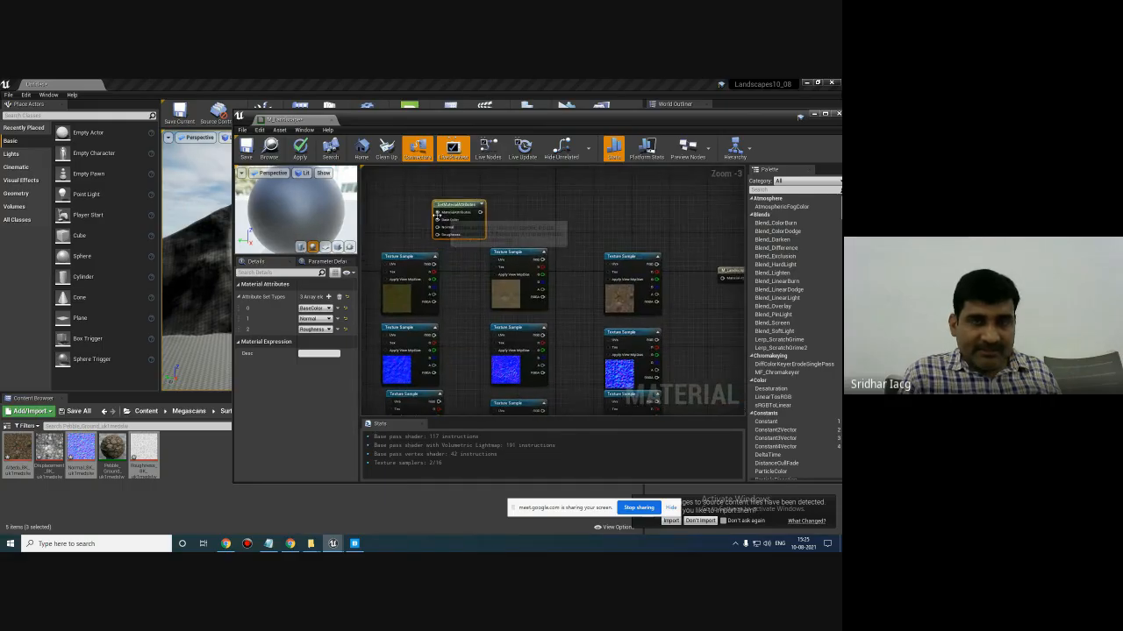
left_click_drag(448, 204, 443, 199)
- Paste two copies of the SetMaterialAttributes node above the Stony Steppe and Pebble Ground columns, and adjust the middle copy's position
left_click(514, 203)
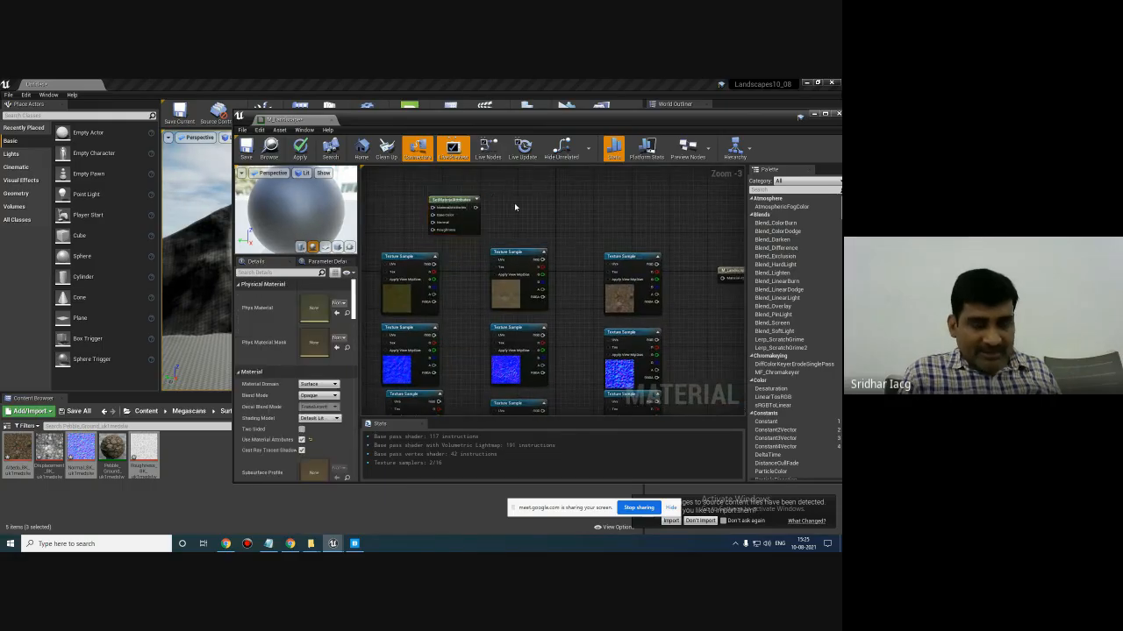
key("ctrl+v")
left_click(600, 199)
key("ctrl+v")
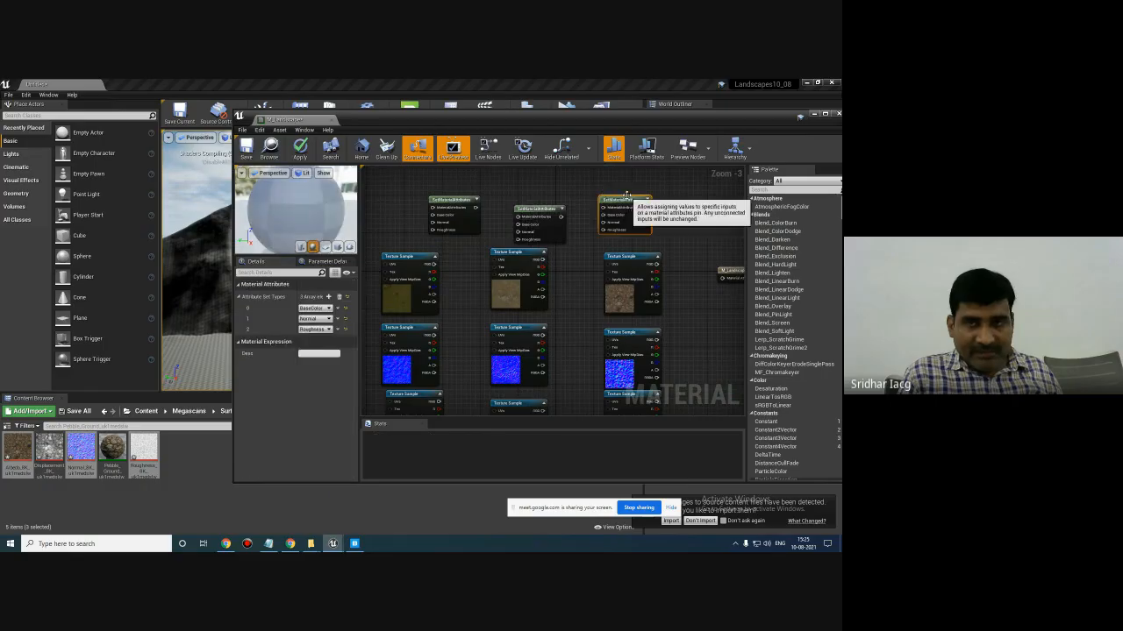
left_click_drag(552, 209, 567, 200)
right_click_drag(567, 200, 616, 181)
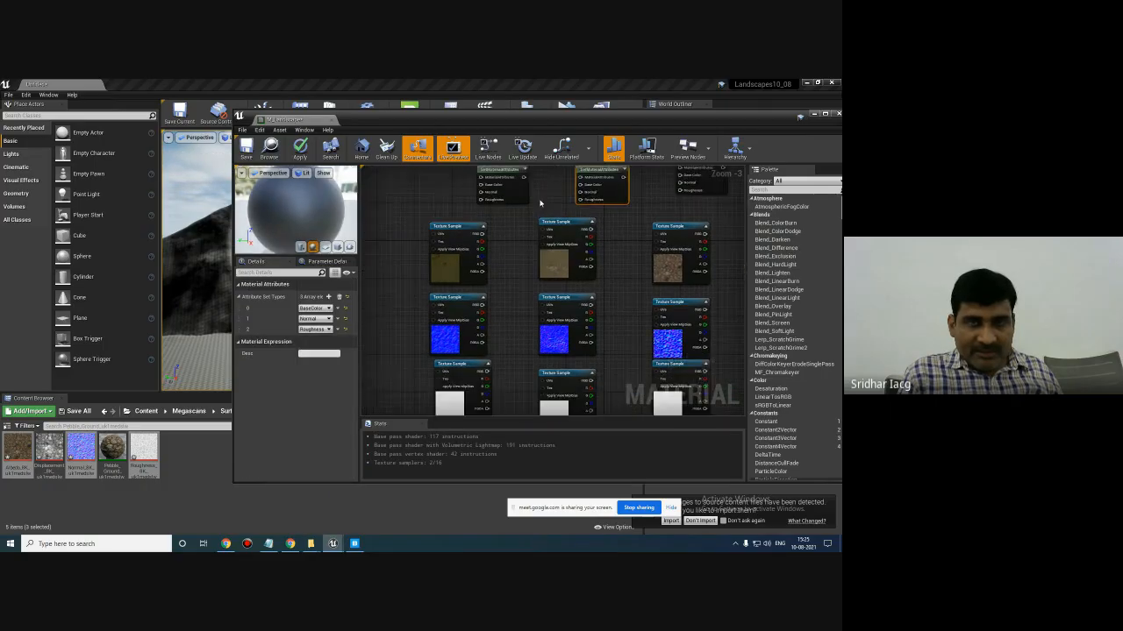
- Reposition the grass SetMaterialAttributes node and connect the grass albedo RGB to Base Color and the grass normal RGB to Normal
left_click_drag(616, 181, 509, 194)
left_click_drag(481, 246, 516, 194)
right_click_drag(515, 260, 514, 243)
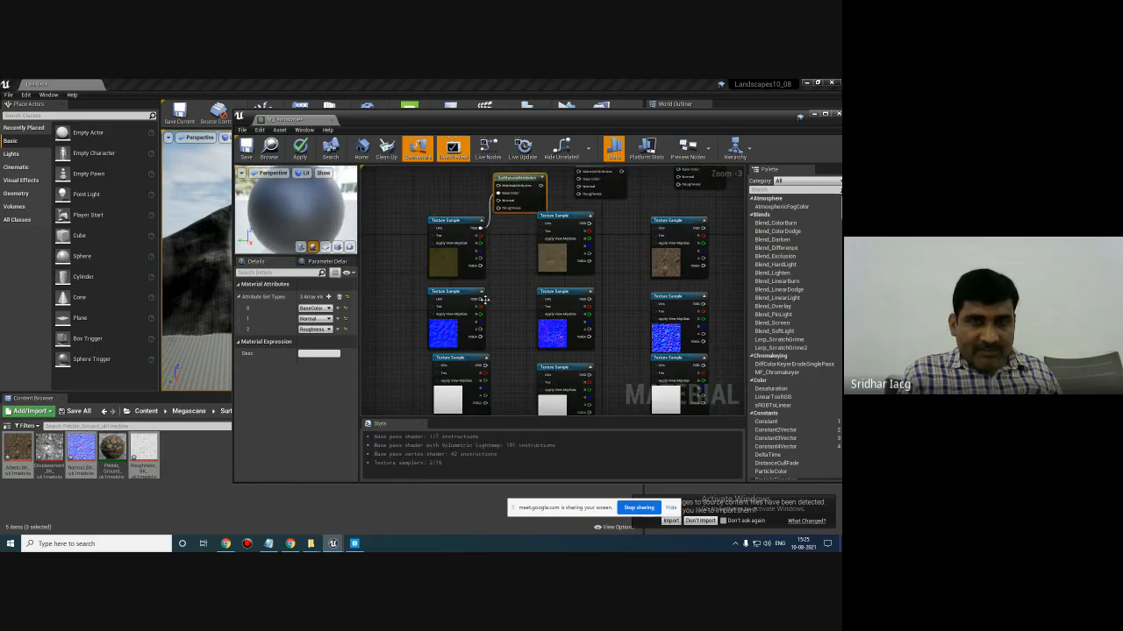
left_click_drag(482, 299, 506, 280)
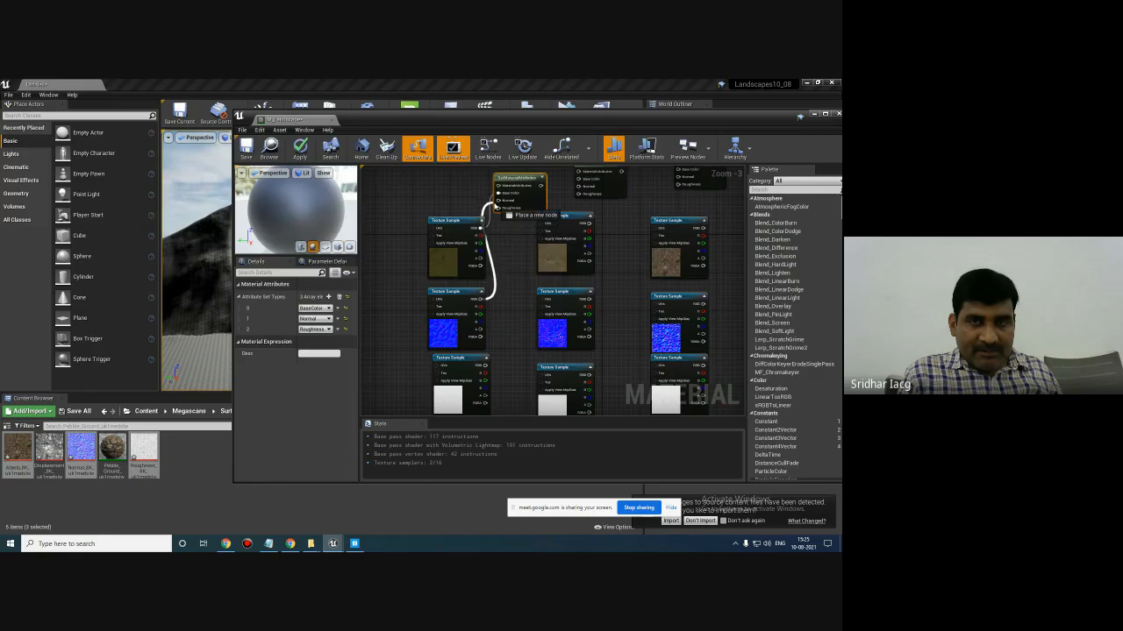
left_click_drag(500, 202, 500, 203)
- Connect the red channel of the grass roughness texture to the Roughness input of its SetMaterialAttributes node, and move that node clear of the textures
right_click_drag(518, 293, 518, 254)
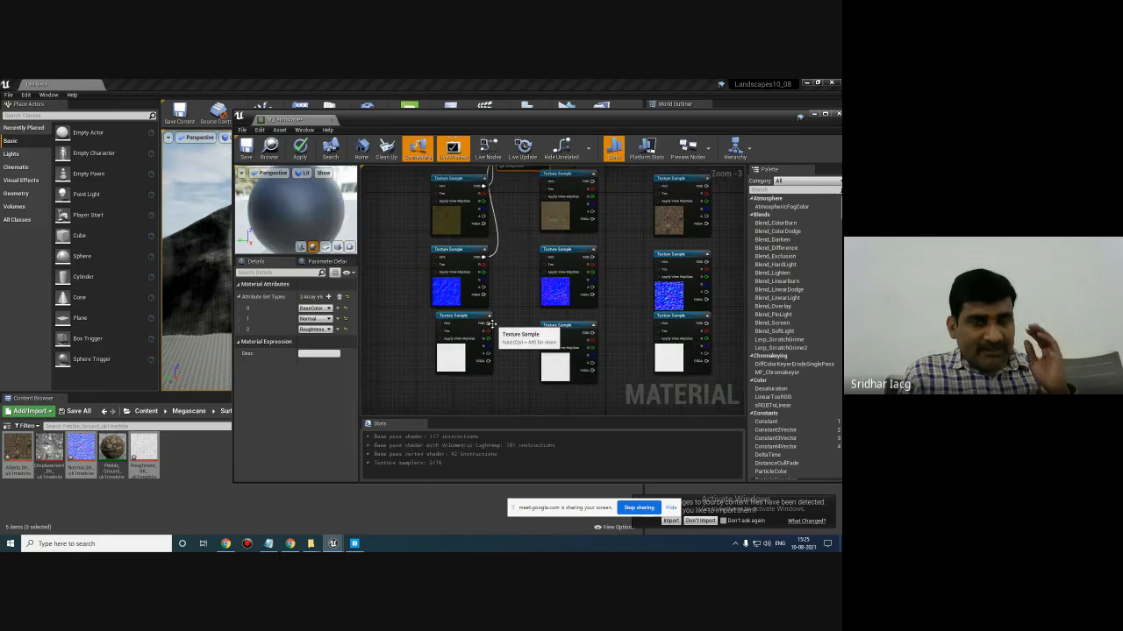
right_click_drag(516, 299, 482, 343)
left_click_drag(452, 369, 476, 367)
left_click_drag(474, 301, 468, 212)
right_click_drag(477, 241, 424, 271)
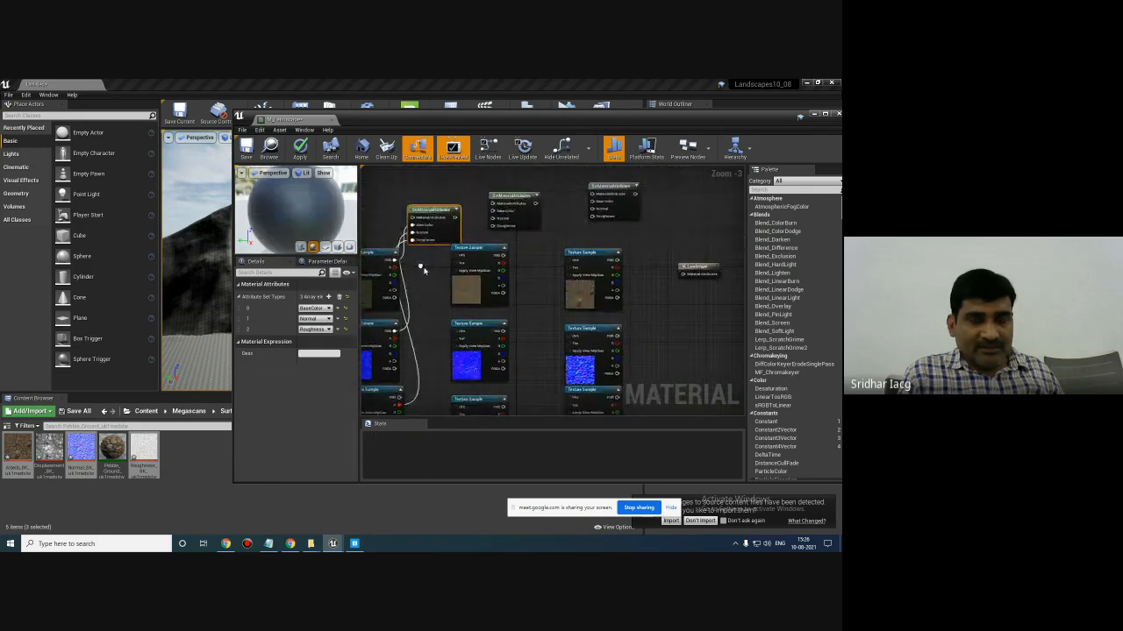
left_click_drag(434, 211, 420, 203)
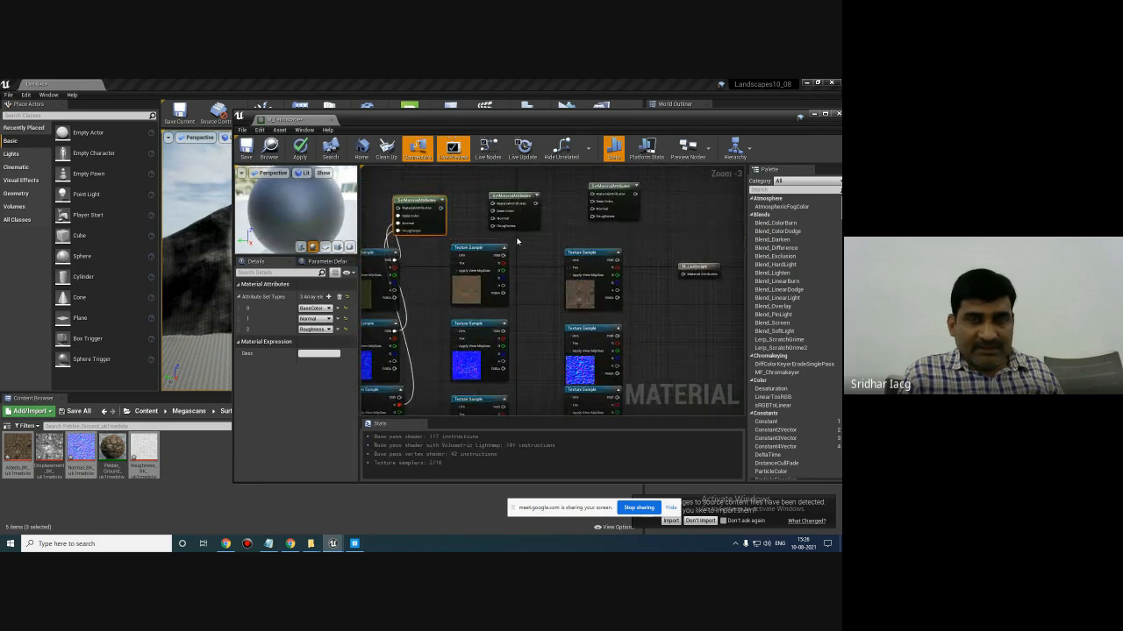
- Connect the Stony Steppe albedo and normal RGB outputs to Base Color and Normal on the middle SetMaterialAttributes node
right_click_drag(518, 241, 501, 244)
left_click_drag(489, 255, 476, 214)
left_click_drag(488, 331, 513, 316)
left_click_drag(478, 224, 478, 221)
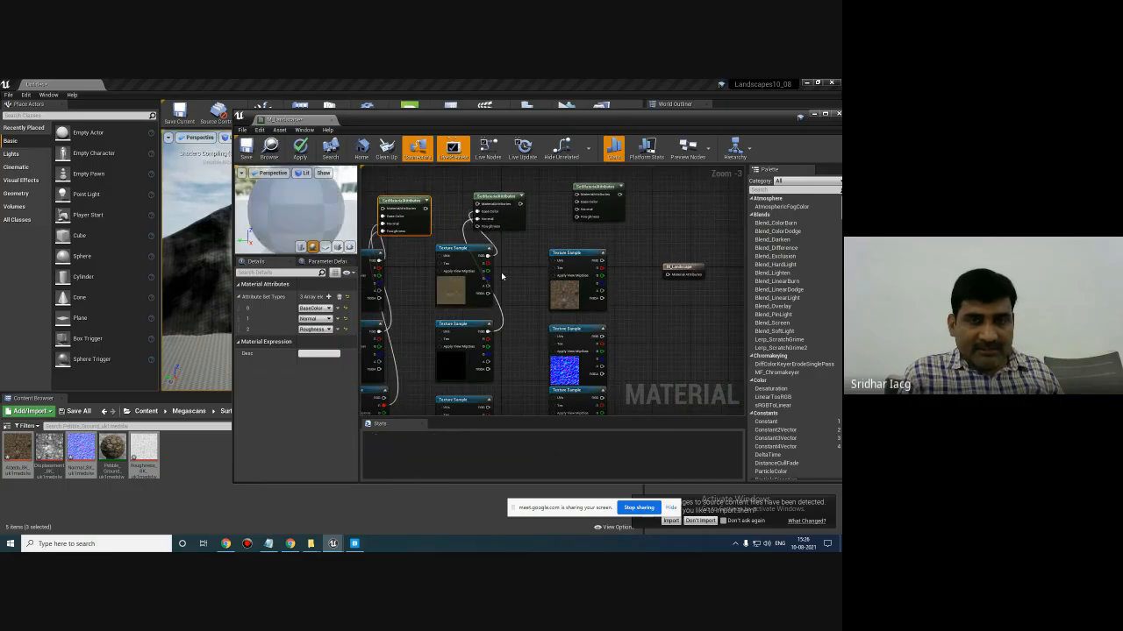
- Connect the red channel of the second column's roughness Texture Sample to the Roughness input of the middle SetMaterialAttributes node
right_click_drag(503, 275, 508, 235)
left_click_drag(492, 375, 493, 379)
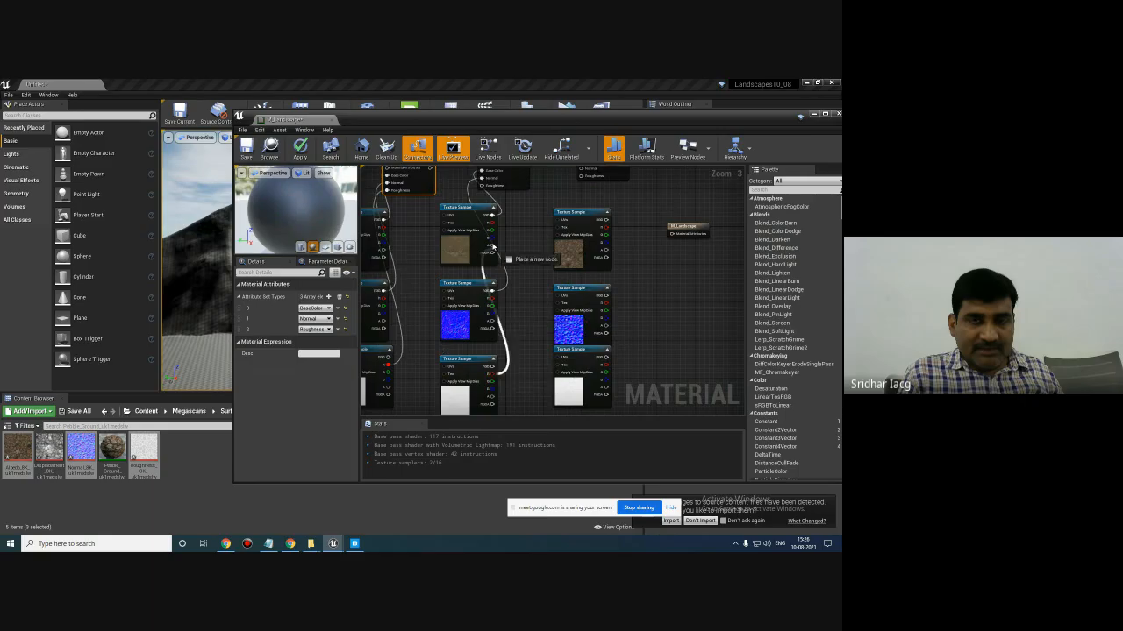
left_click_drag(493, 248, 481, 190)
right_click_drag(522, 229, 485, 249)
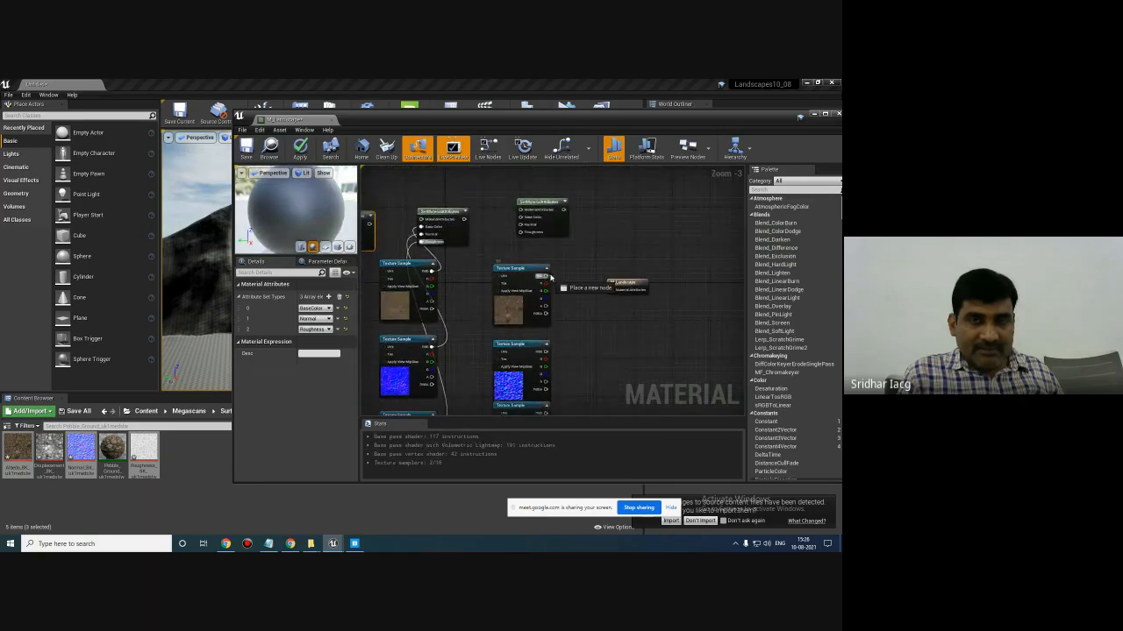
- Connect the third column's Texture Samples to Base Color, Normal and Roughness of its SetMaterialAttributes node, using the red channel for Roughness
left_click_drag(544, 275, 520, 217)
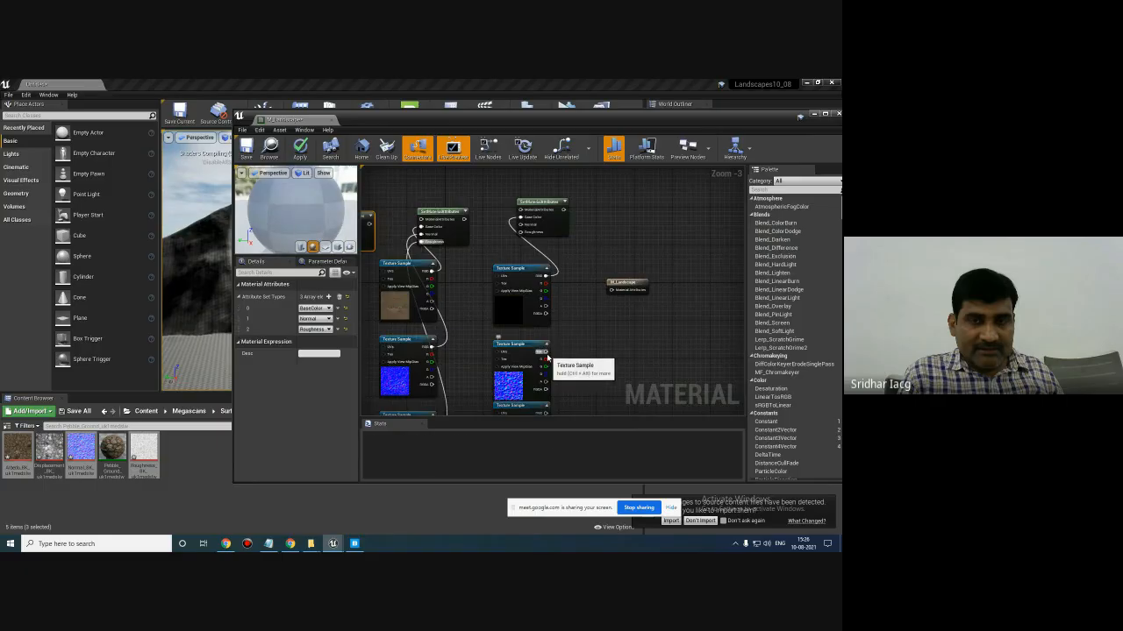
left_click_drag(545, 351, 520, 224)
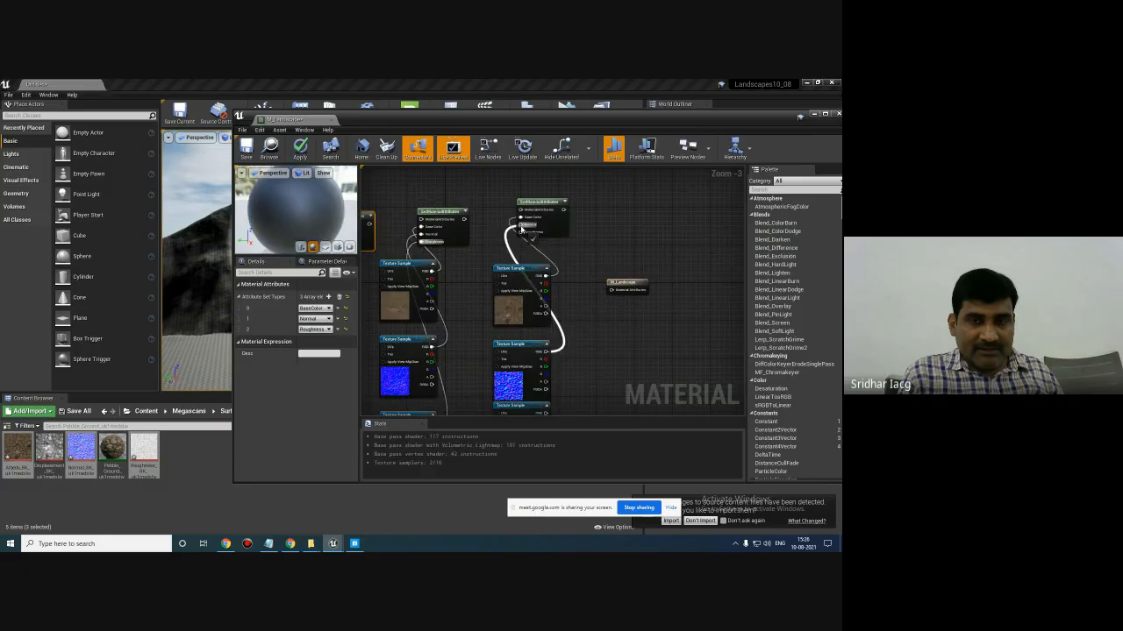
right_click_drag(602, 406, 594, 359)
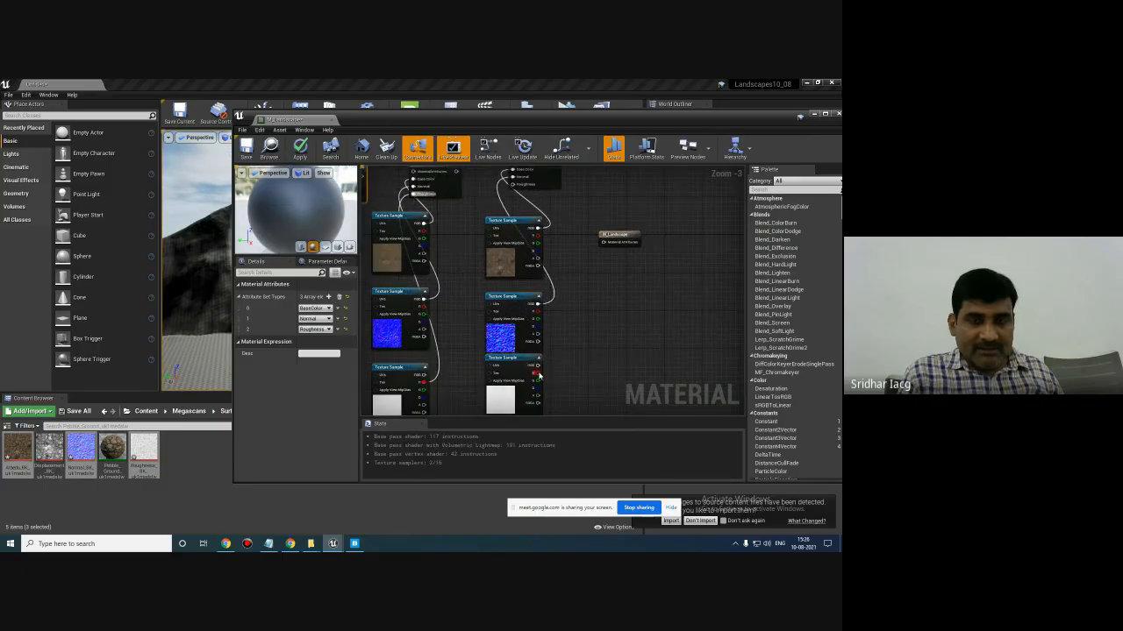
left_click_drag(538, 369, 515, 186)
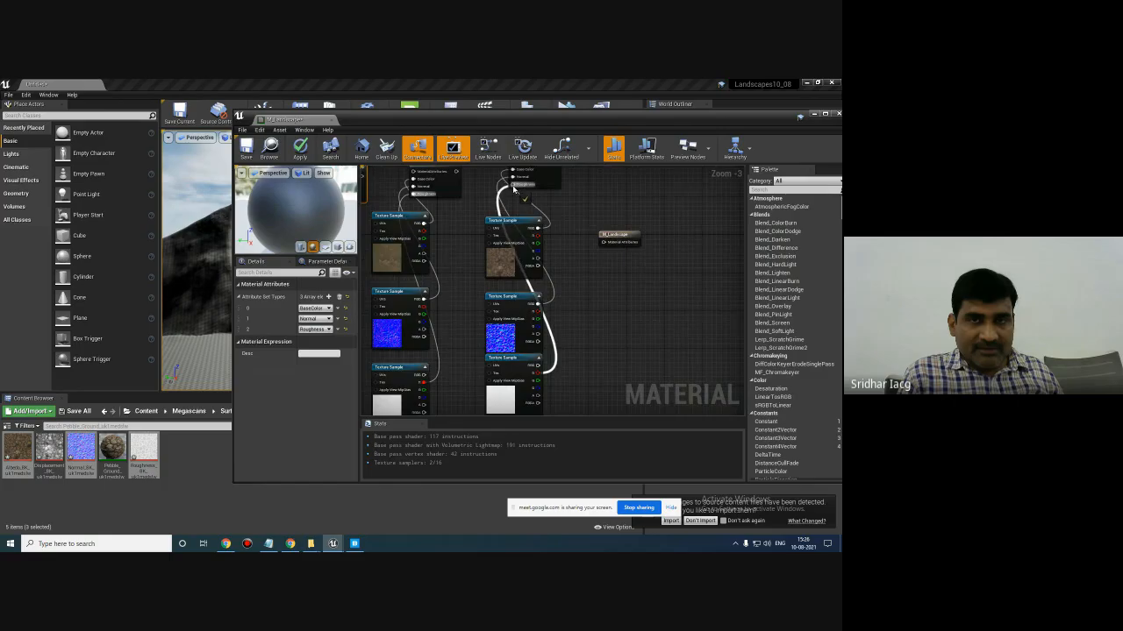
right_click_drag(587, 175, 673, 257)
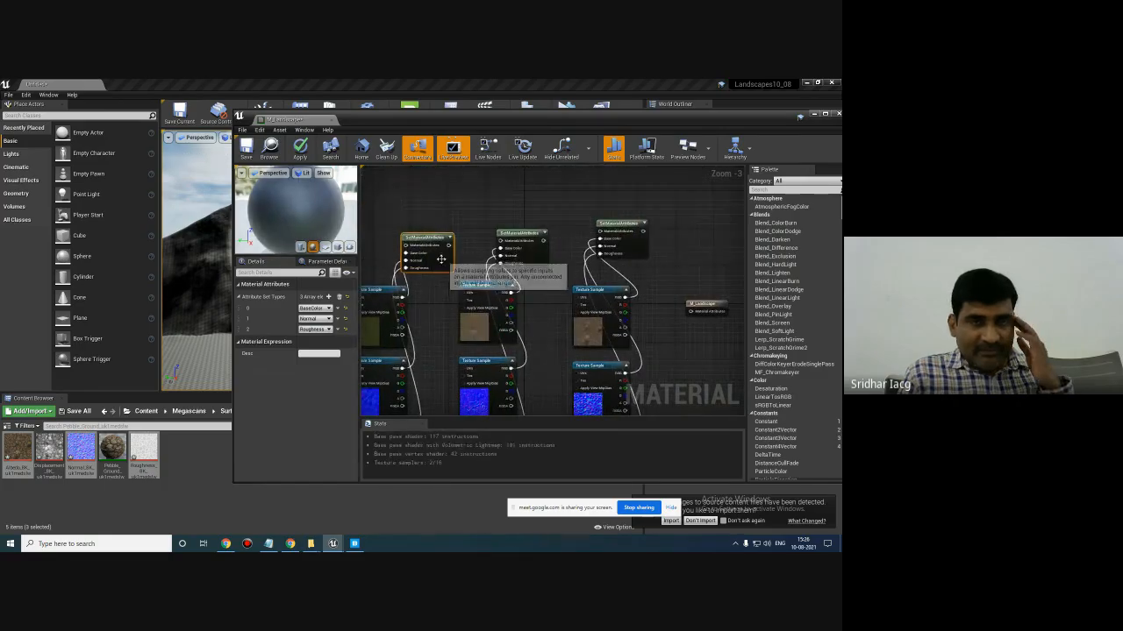
- Line up the first SetMaterialAttributes node with the others and move the M_Landscape result node farther from the texture columns
left_click_drag(430, 237, 444, 233)
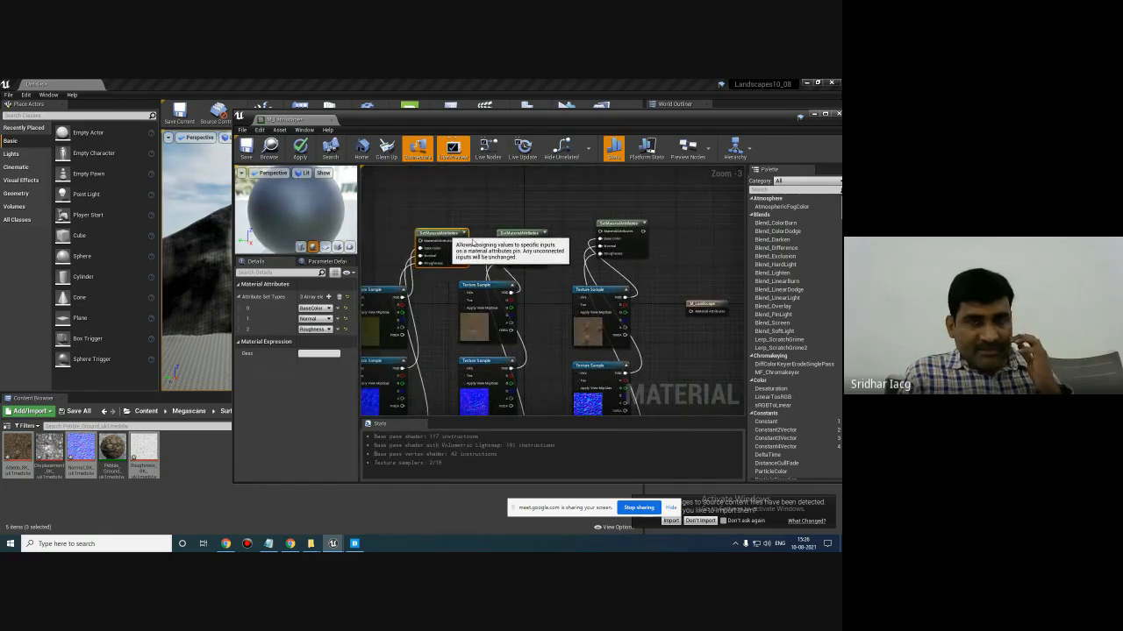
left_click(621, 225)
right_click_drag(682, 234, 653, 209)
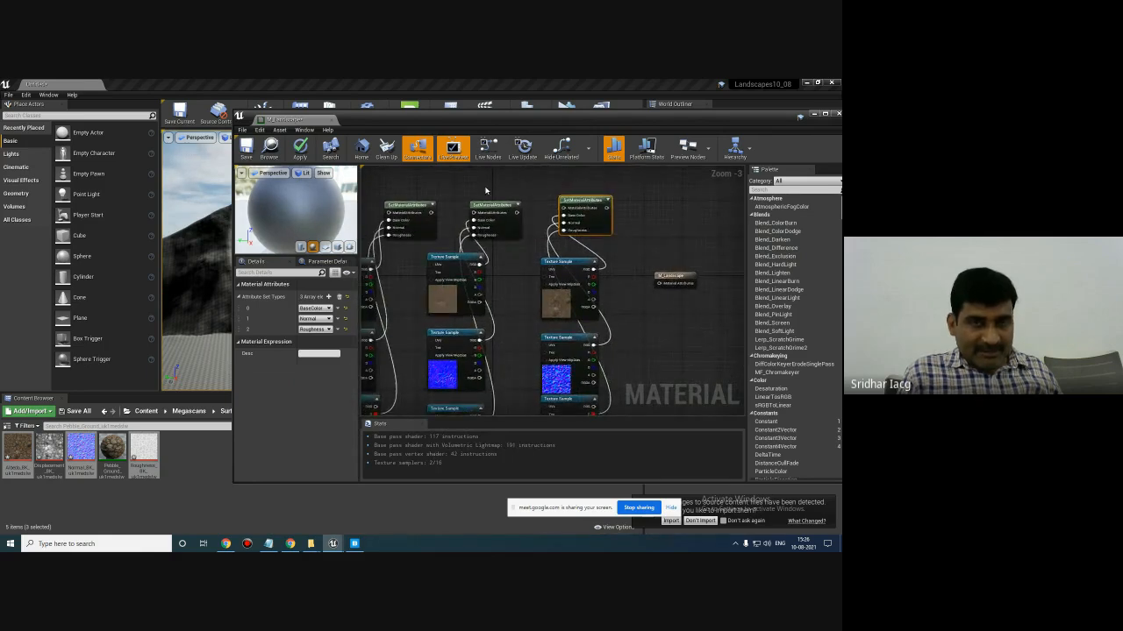
left_click_drag(663, 274, 691, 270)
mouse_move(685, 233)
right_mouse_down()
mouse_move(658, 252)
mouse_move(674, 249)
right_mouse_up()
- Add a LandscapeLayerBlend node beside the third SetMaterialAttributes node and give it three layers
right_click(635, 215)
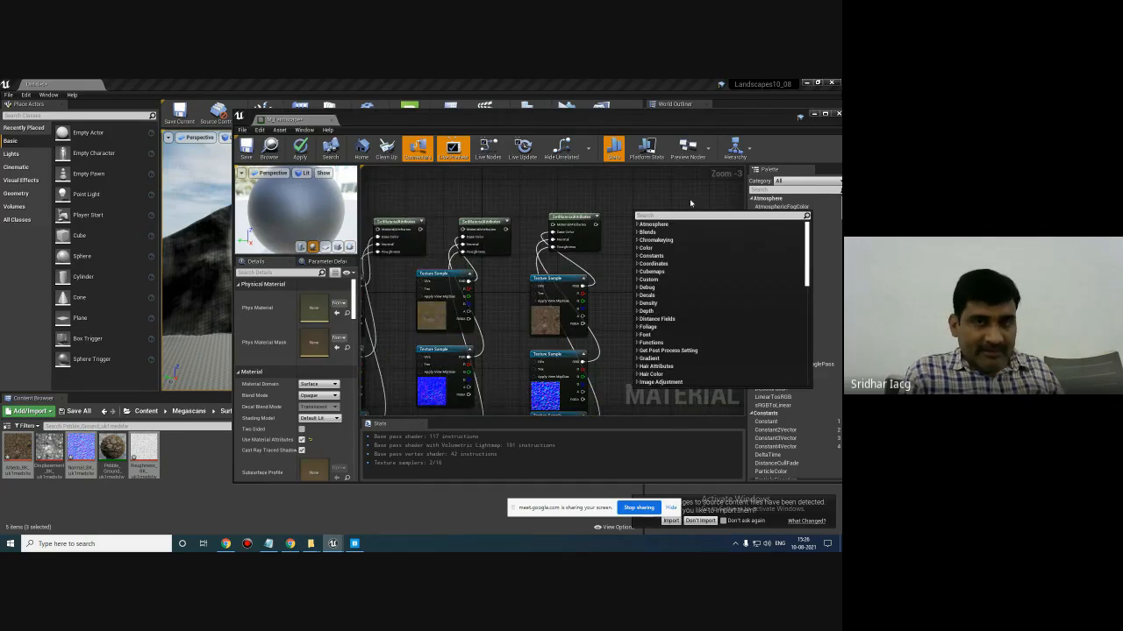
type("landsca")
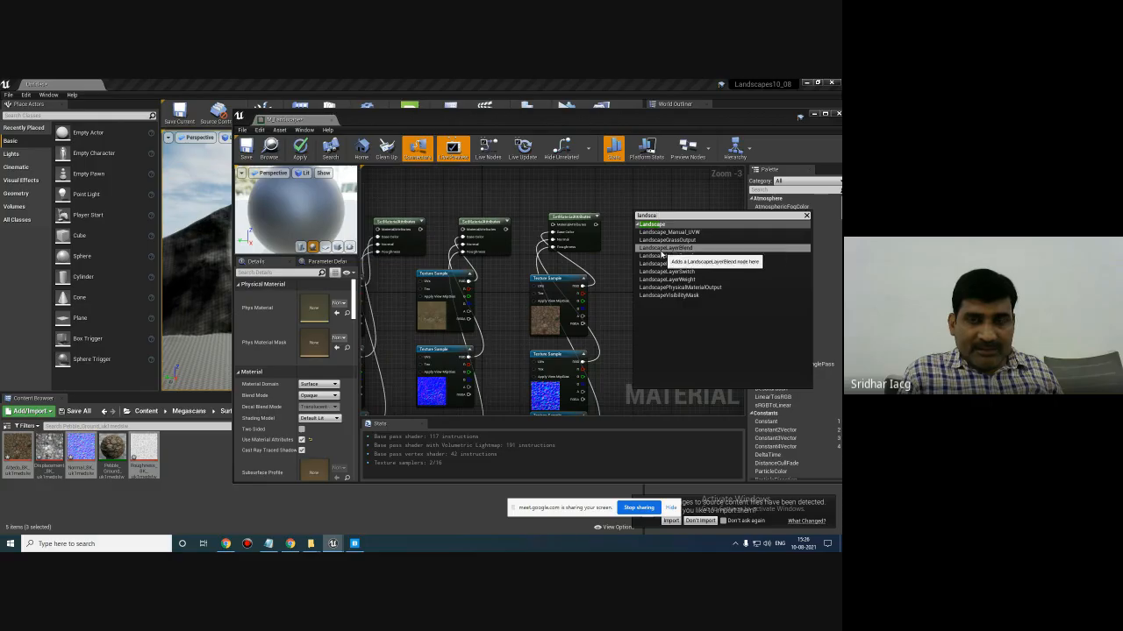
left_click(693, 248)
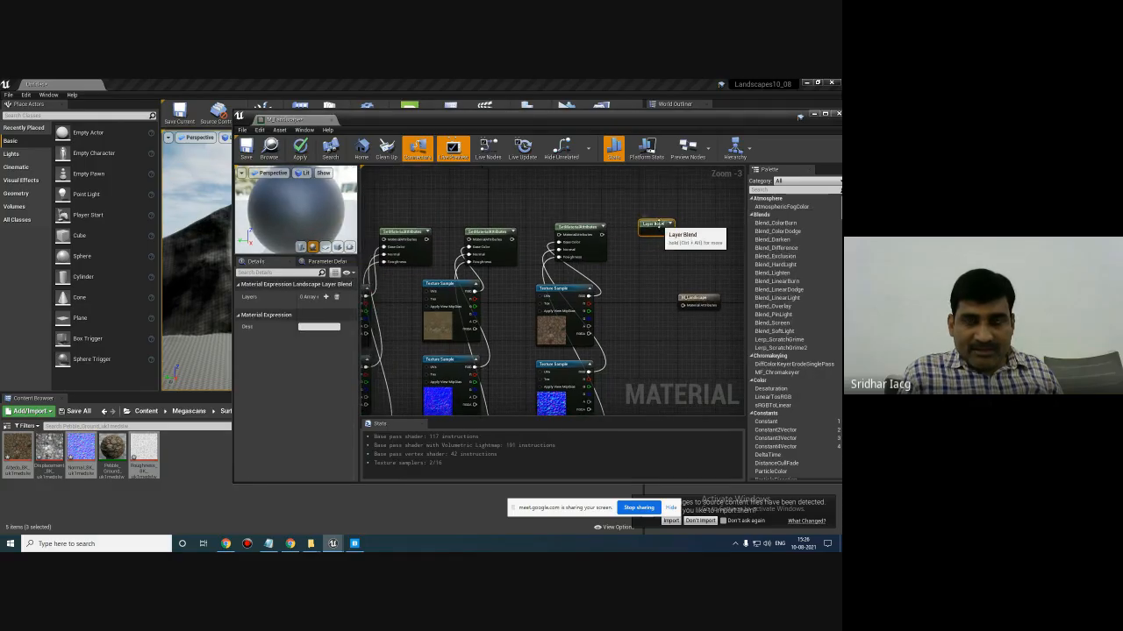
left_click_drag(658, 225, 664, 213)
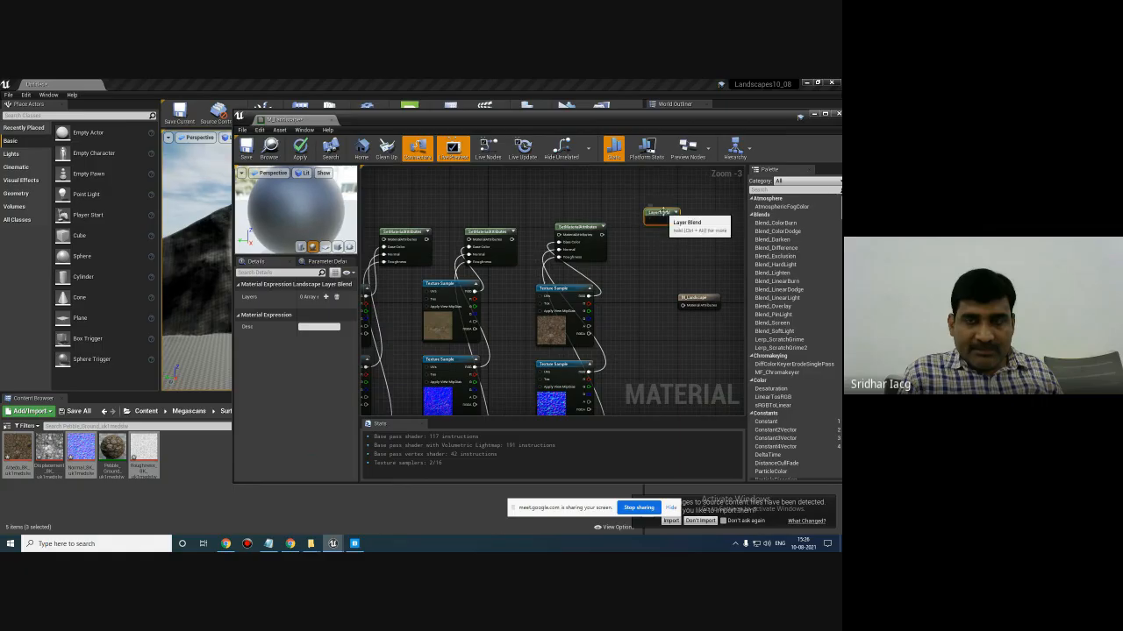
left_click(328, 300)
left_click(328, 301)
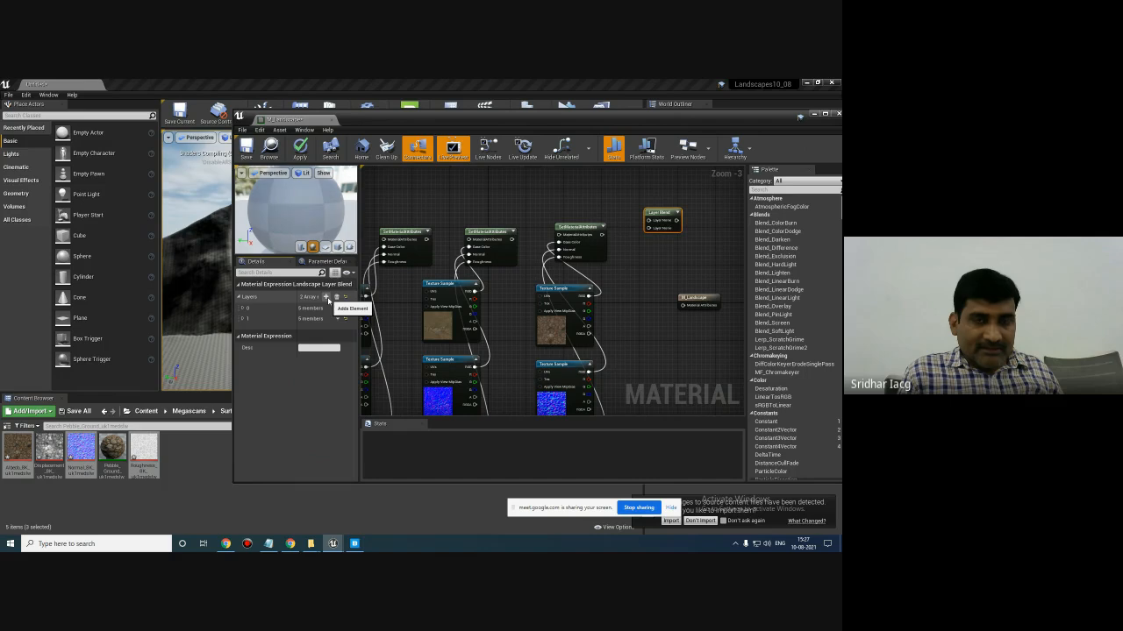
left_click(328, 301)
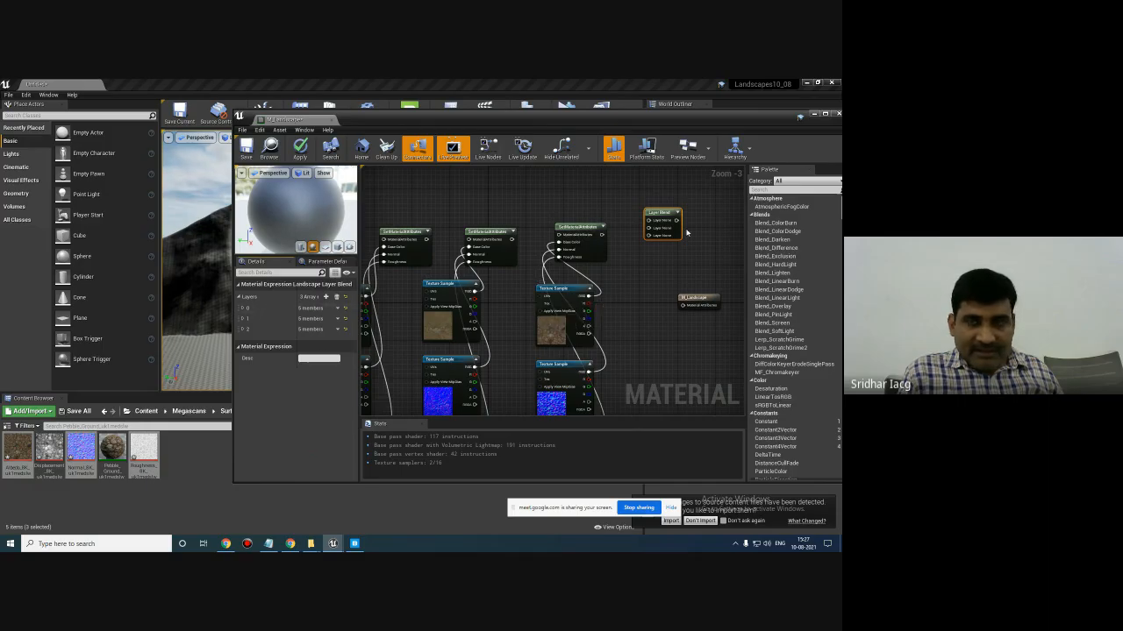
- Name the three layers of the Layer Blend node Grass, Gravel and Rock
left_click(243, 310)
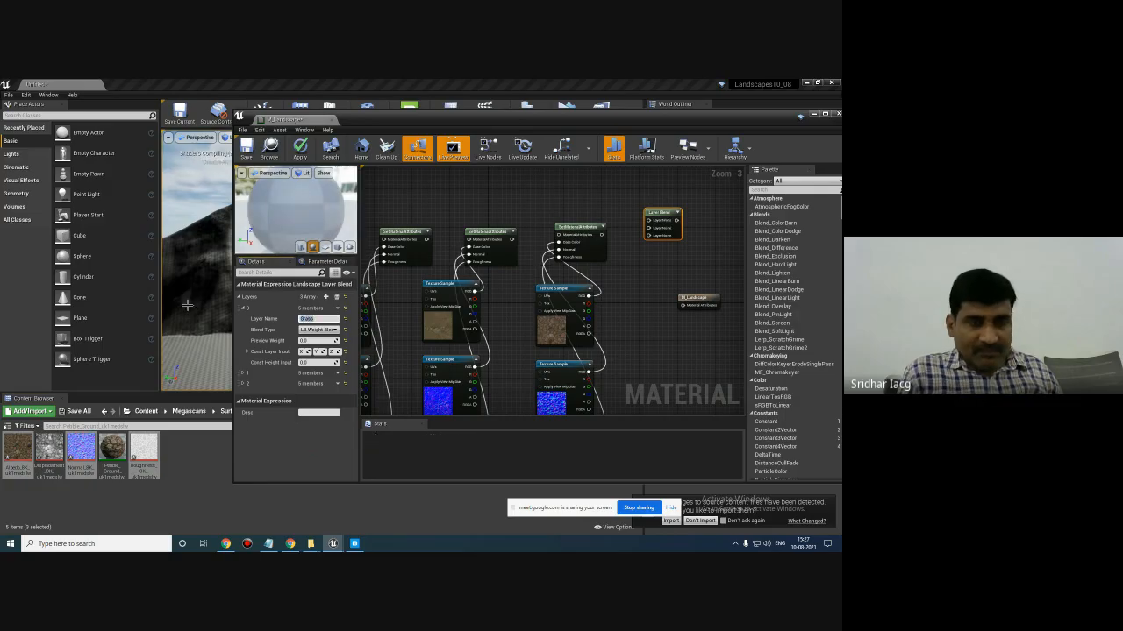
left_click(242, 375)
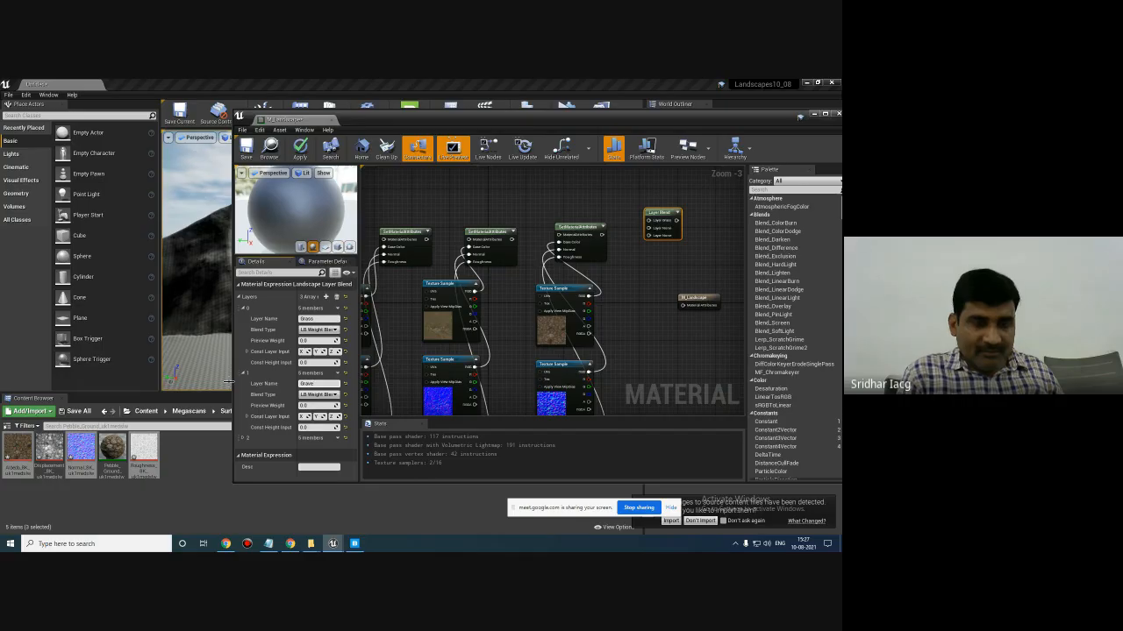
left_click(254, 438)
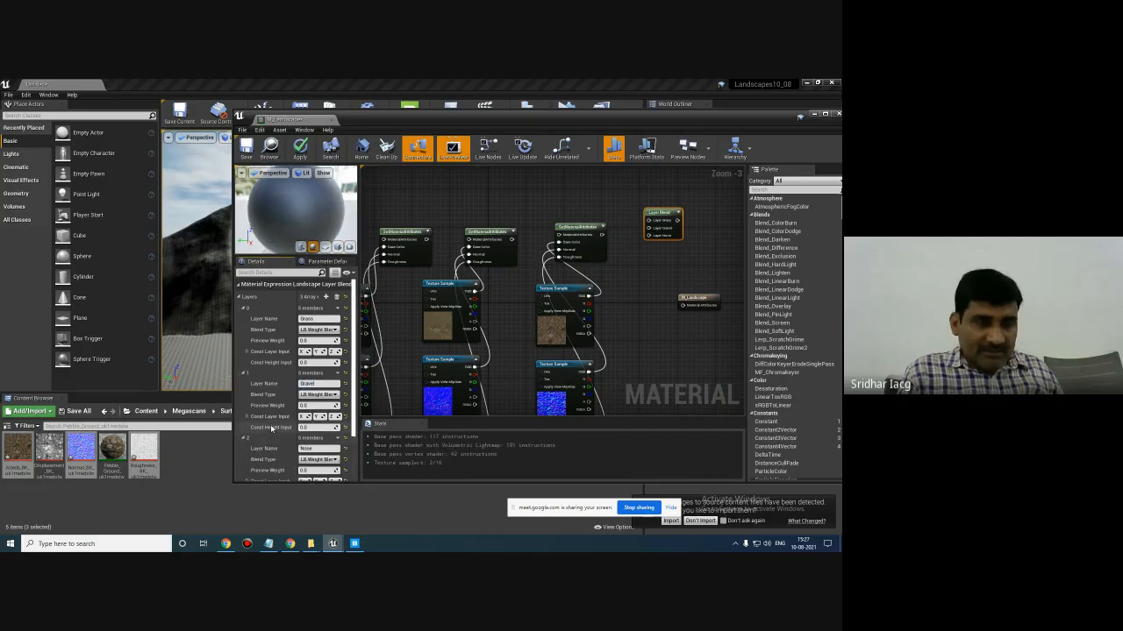
scroll(271, 429, "down", 2)
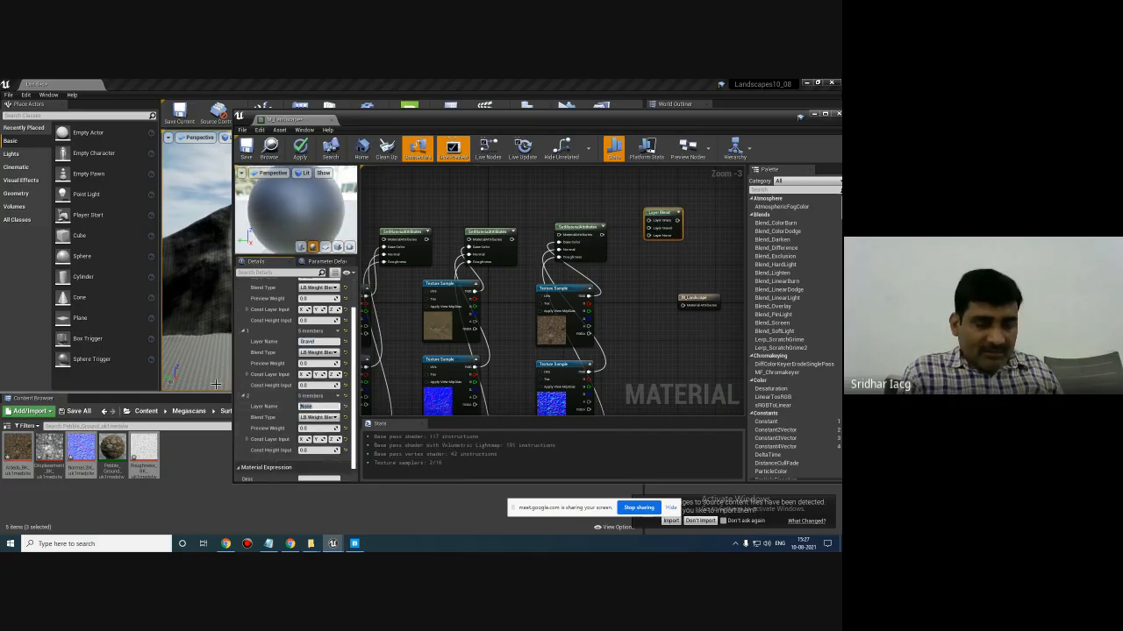
type("Rock")
key("Return")
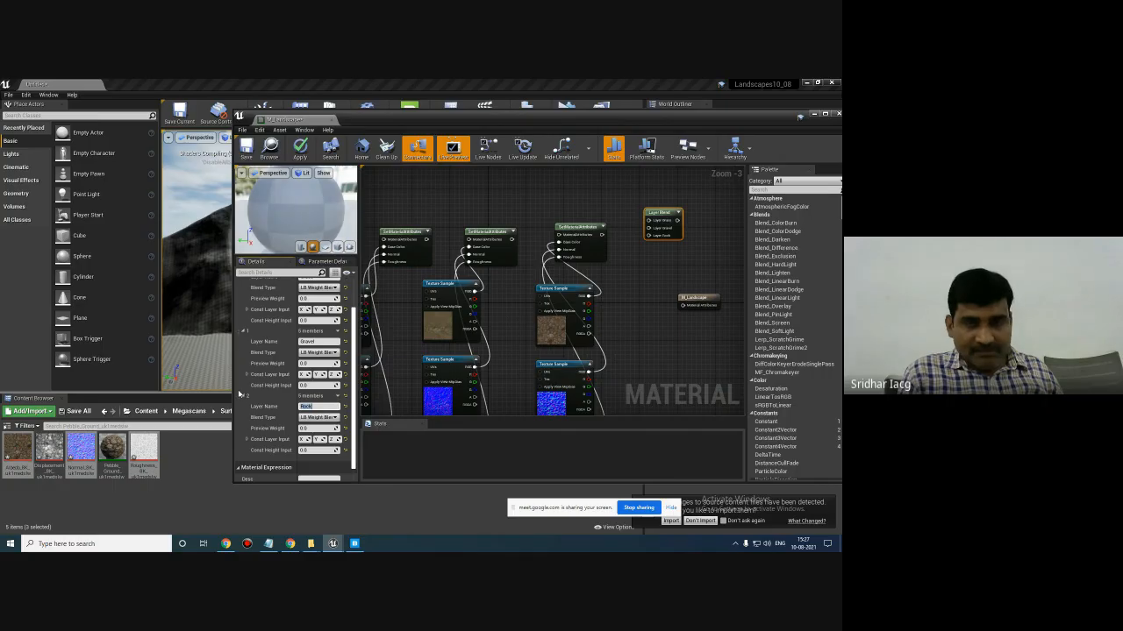
scroll(322, 333, "up", 2)
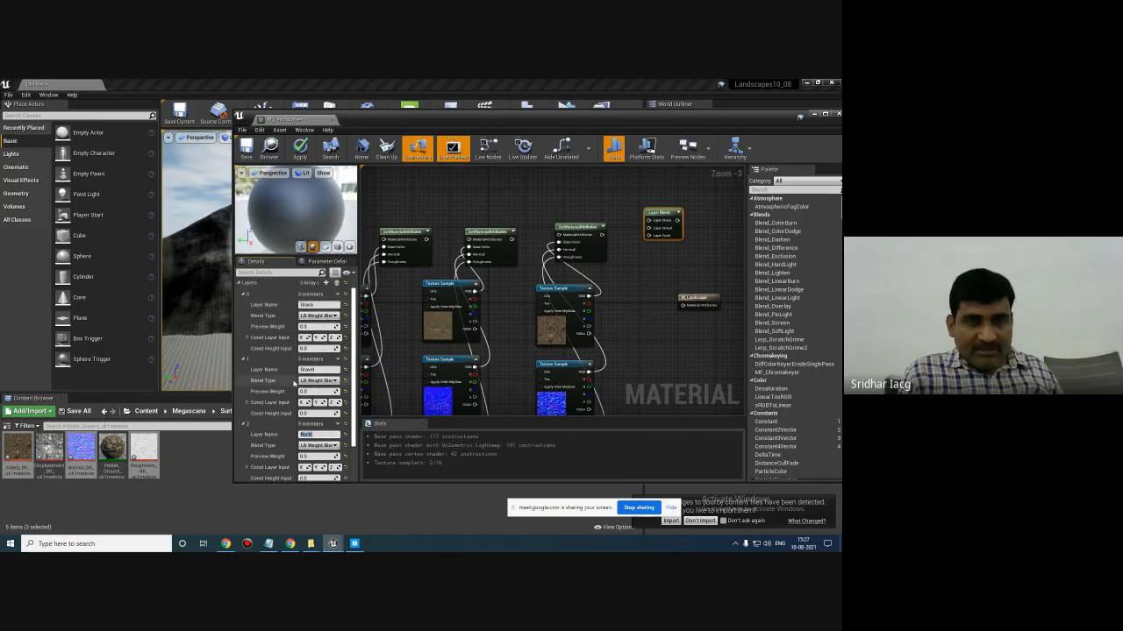
scroll(664, 252, "up", 4)
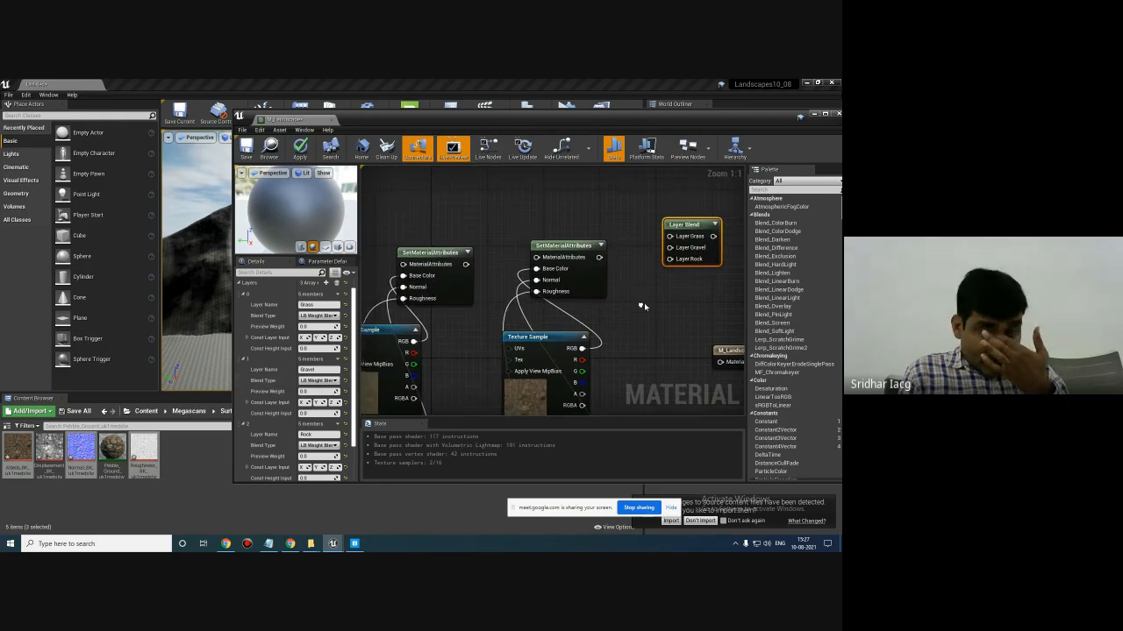
- Connect the first, second and third SetMaterialAttributes outputs to Layer Grass, Layer Gravel and Layer Rock of the Layer Blend node
scroll(697, 280, "down", 3)
right_click_drag(699, 280, 647, 275)
scroll(421, 331, "down", 1)
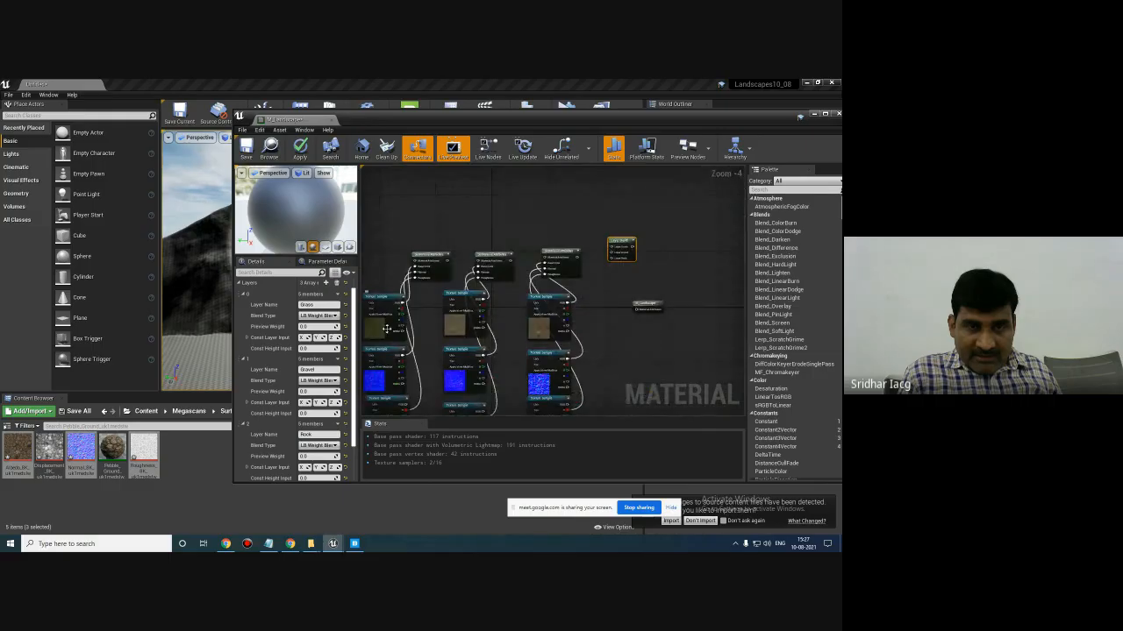
left_click_drag(450, 261, 505, 195)
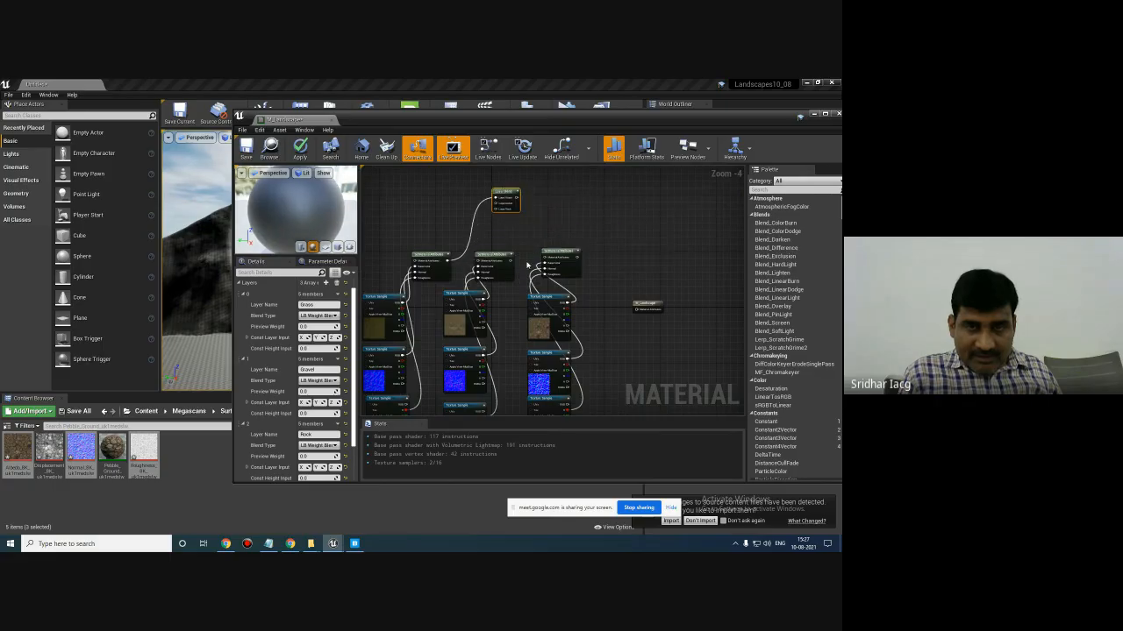
scroll(527, 265, "up", 1)
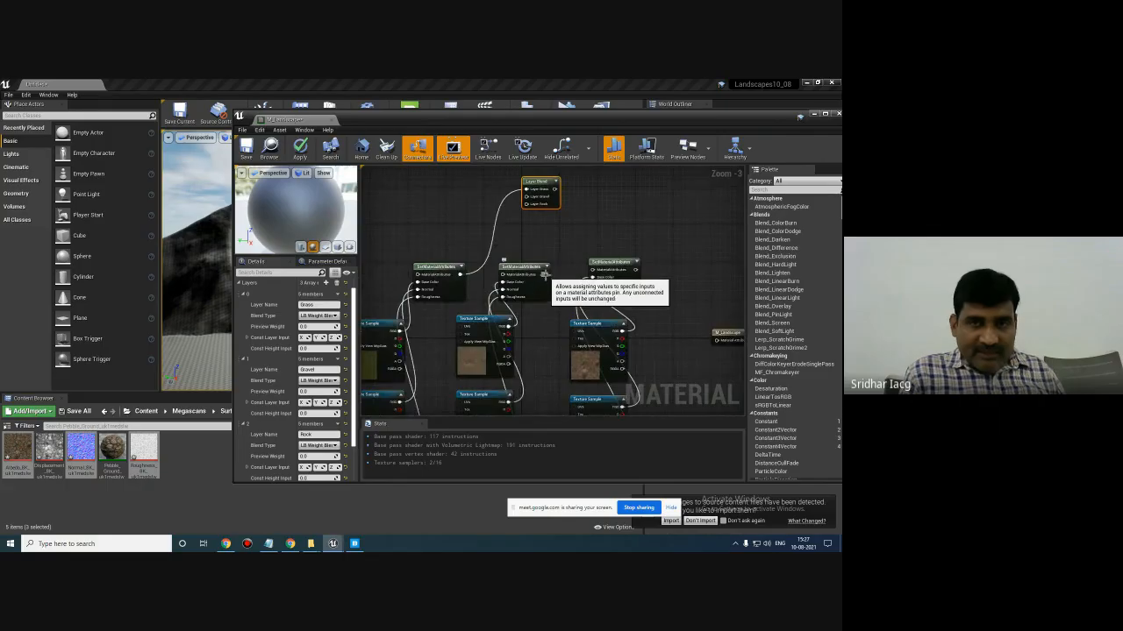
left_click_drag(545, 274, 559, 182)
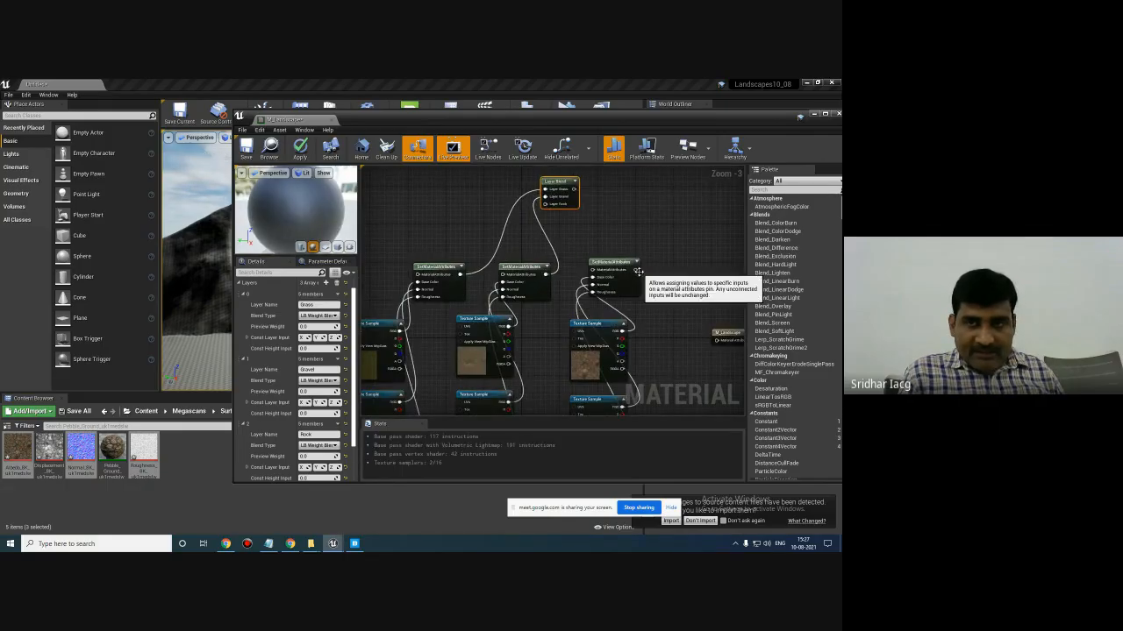
left_click_drag(637, 271, 548, 206)
- Place the Layer Blend and M_Landscape nodes side by side and connect the Layer Blend output to the Material Attributes input
right_click_drag(652, 195, 556, 235)
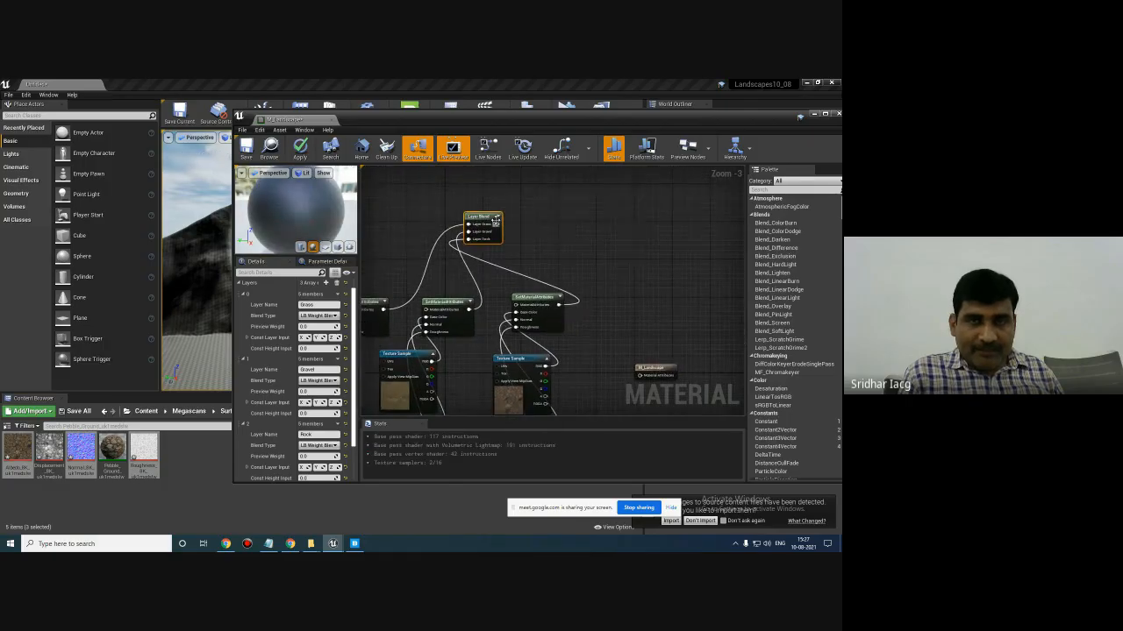
left_click_drag(497, 219, 626, 226)
right_click_drag(679, 256, 605, 246)
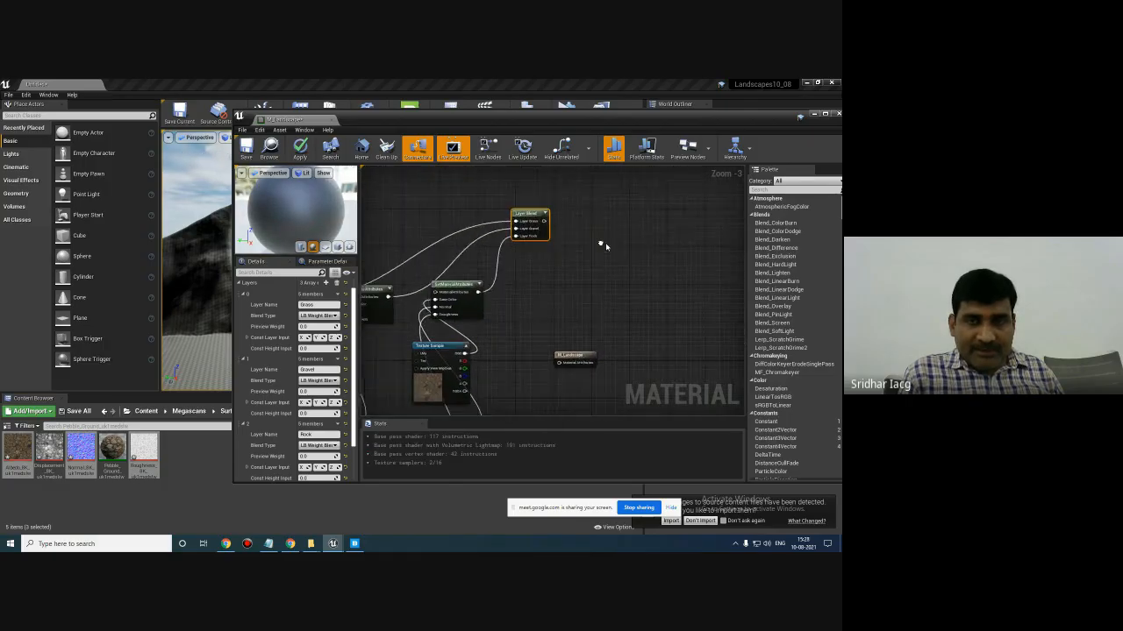
left_click_drag(569, 357, 611, 221)
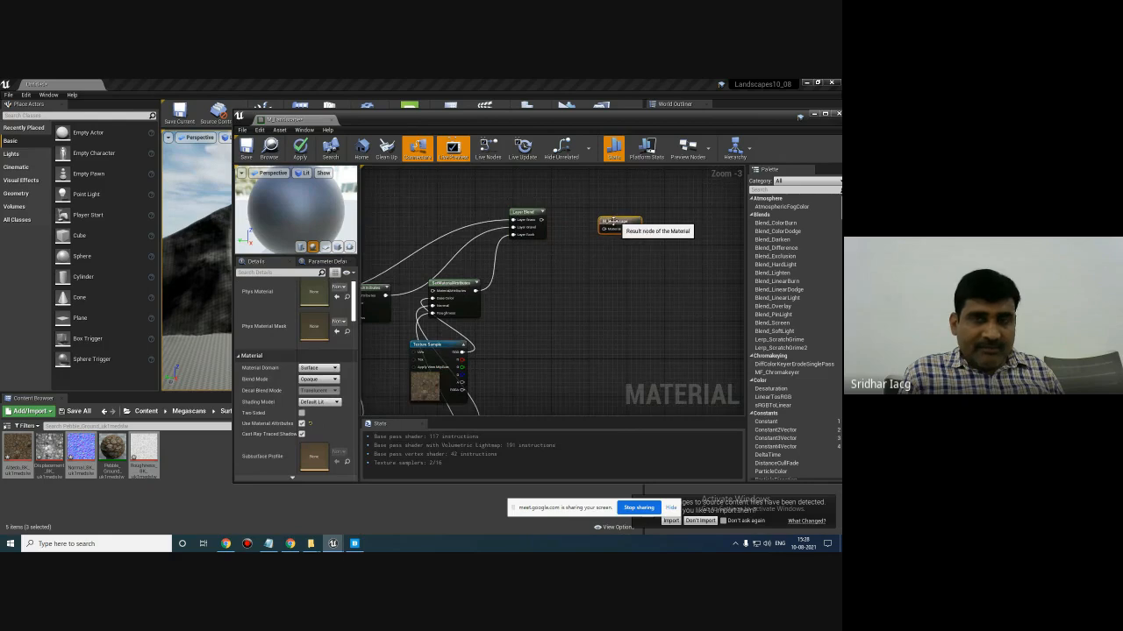
left_click_drag(541, 219, 615, 233)
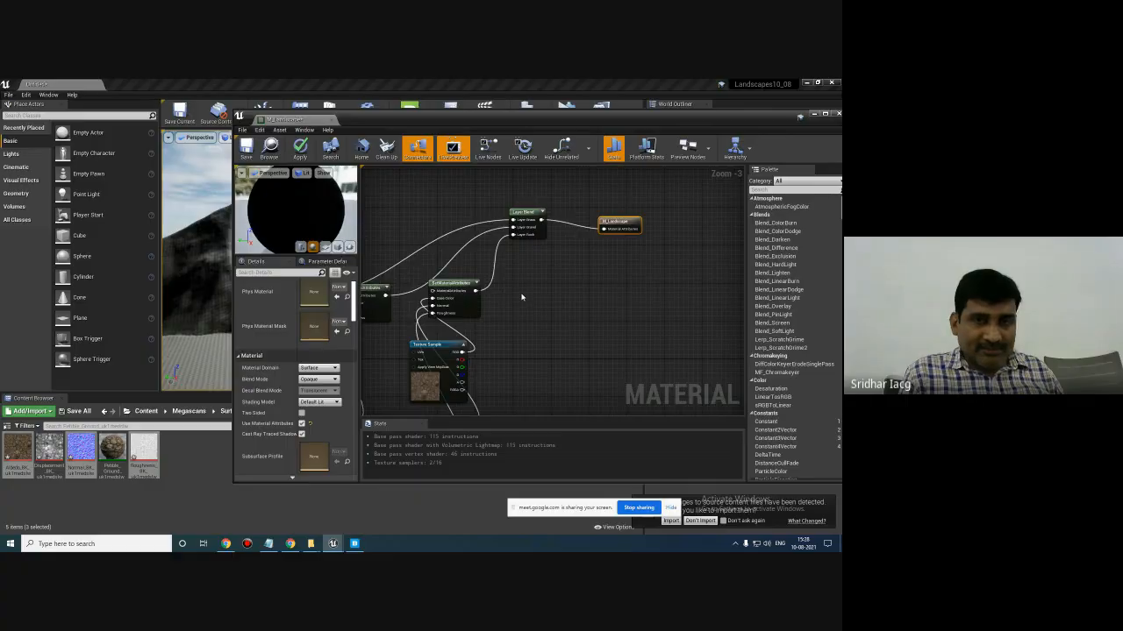
right_click_drag(523, 295, 549, 295)
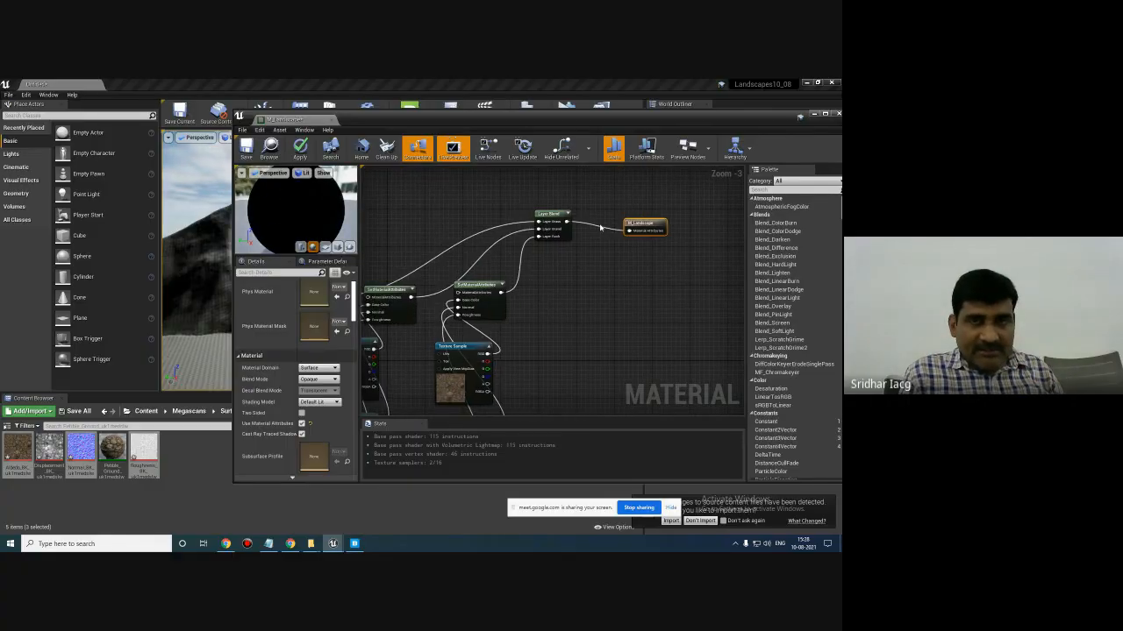
- Set preview weights for the Grass, Gravel and Rock layers of the Layer Blend node, with Grass at 1
left_click(561, 223)
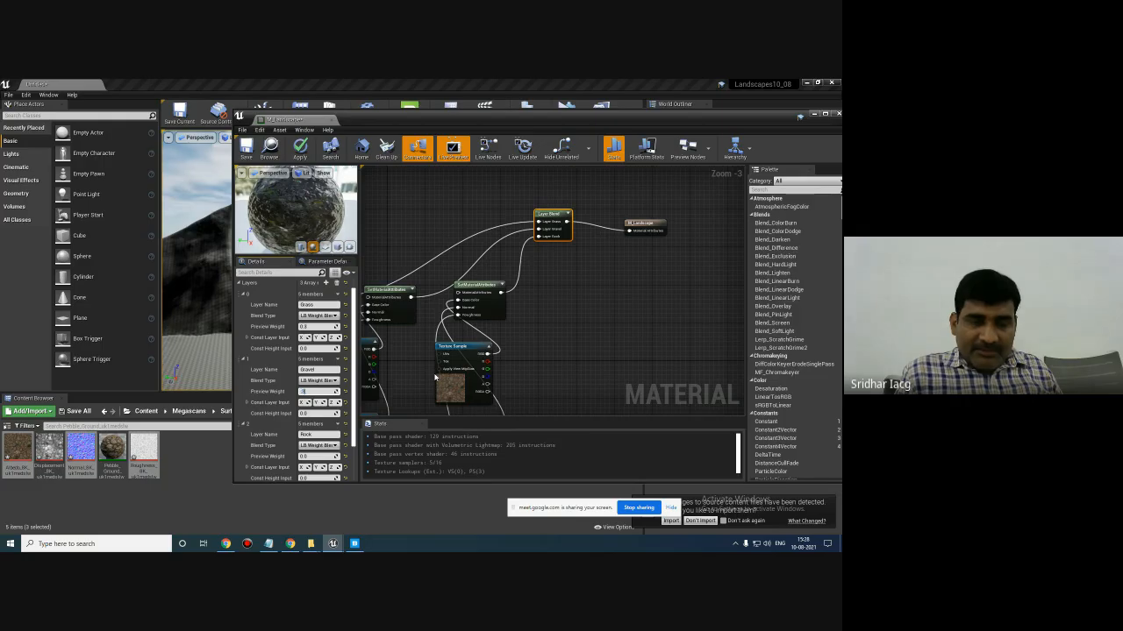
scroll(308, 439, "down", 2)
left_click(311, 428)
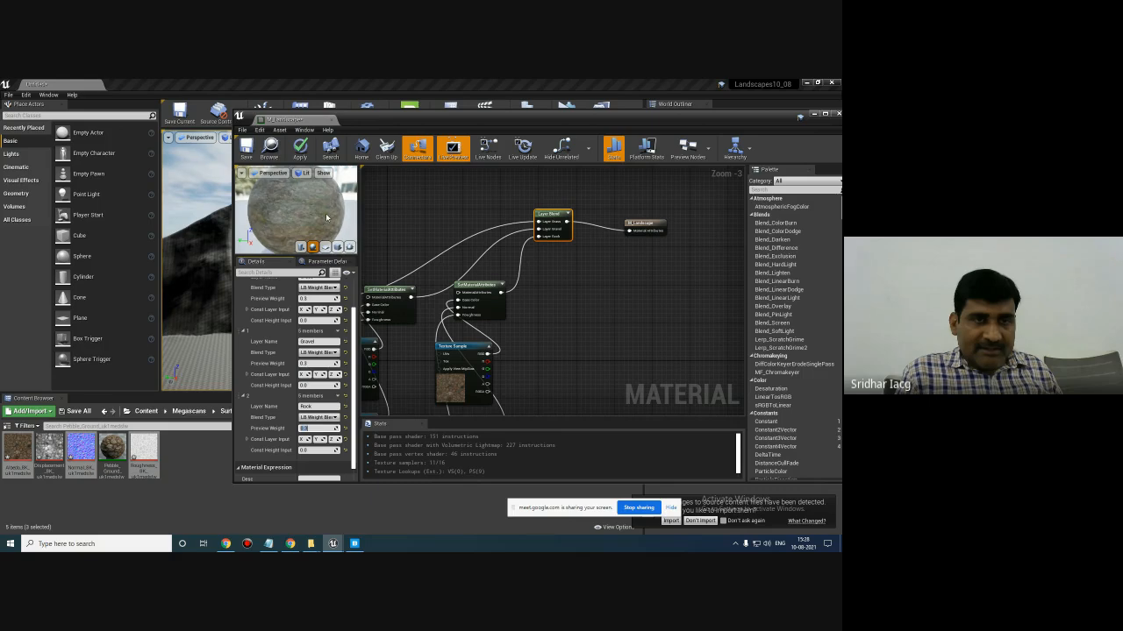
mouse_move(326, 217)
left_mouse_down()
mouse_move(351, 189)
mouse_move(310, 200)
mouse_move(355, 202)
mouse_move(325, 221)
left_mouse_up()
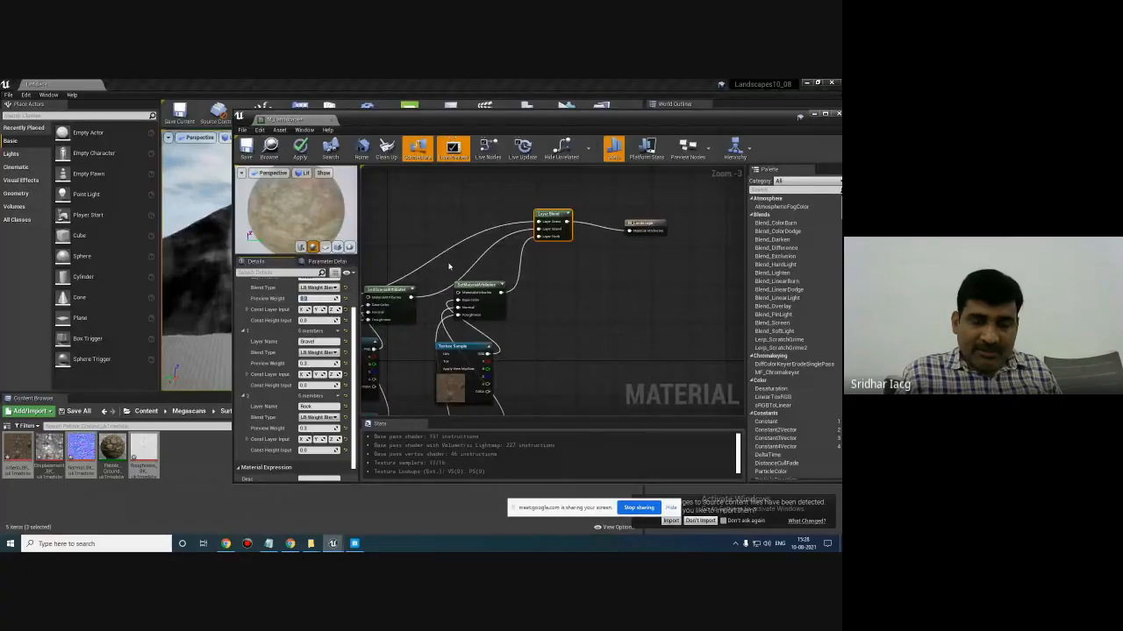
type("1")
key("Return")
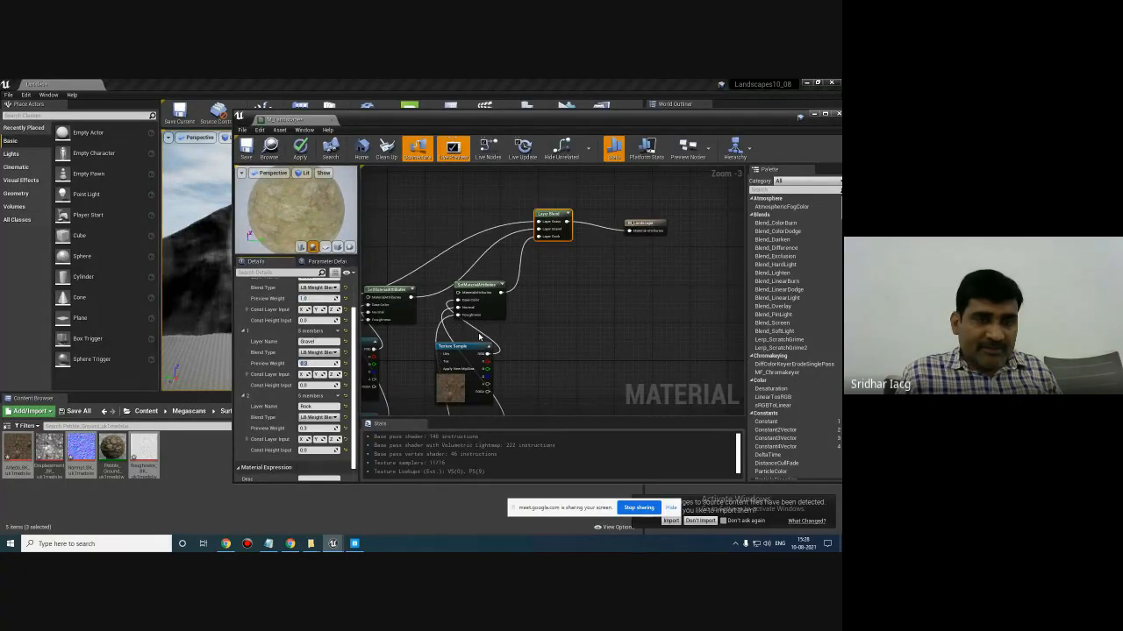
- Set the preview weights of the Gravel and Rock layers in the Layer Blend node to 0
type("0")
key("Return")
left_click(307, 429)
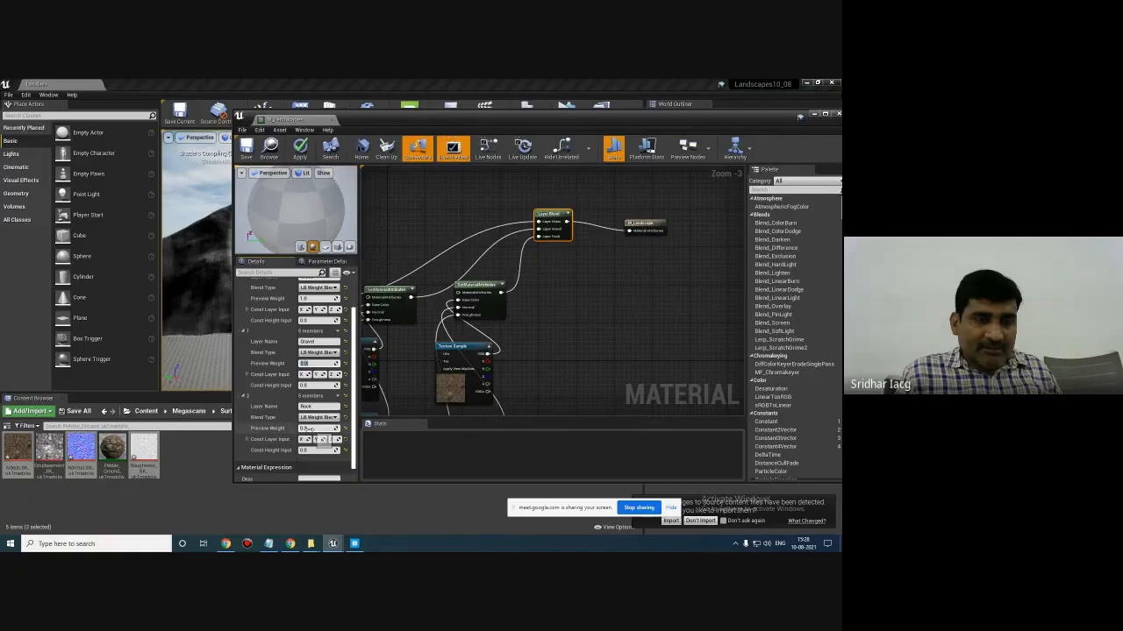
type("0")
key("Return")
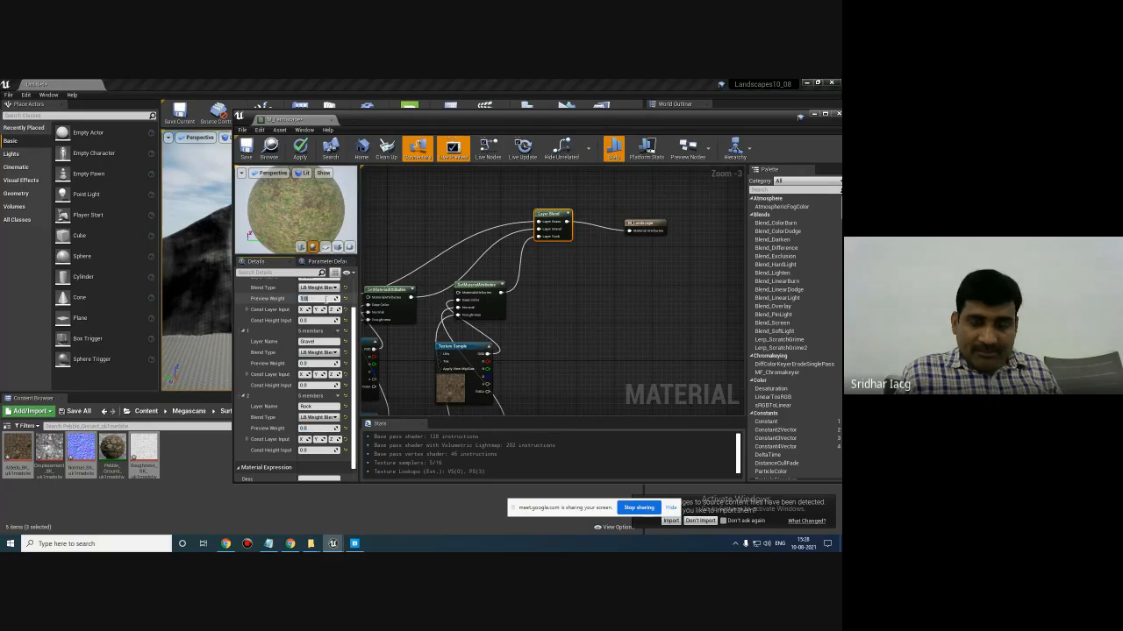
- Set the preview weights of the Grass, Gravel and Rock layers to 0.3 each and save the material
type("0")
key("Return")
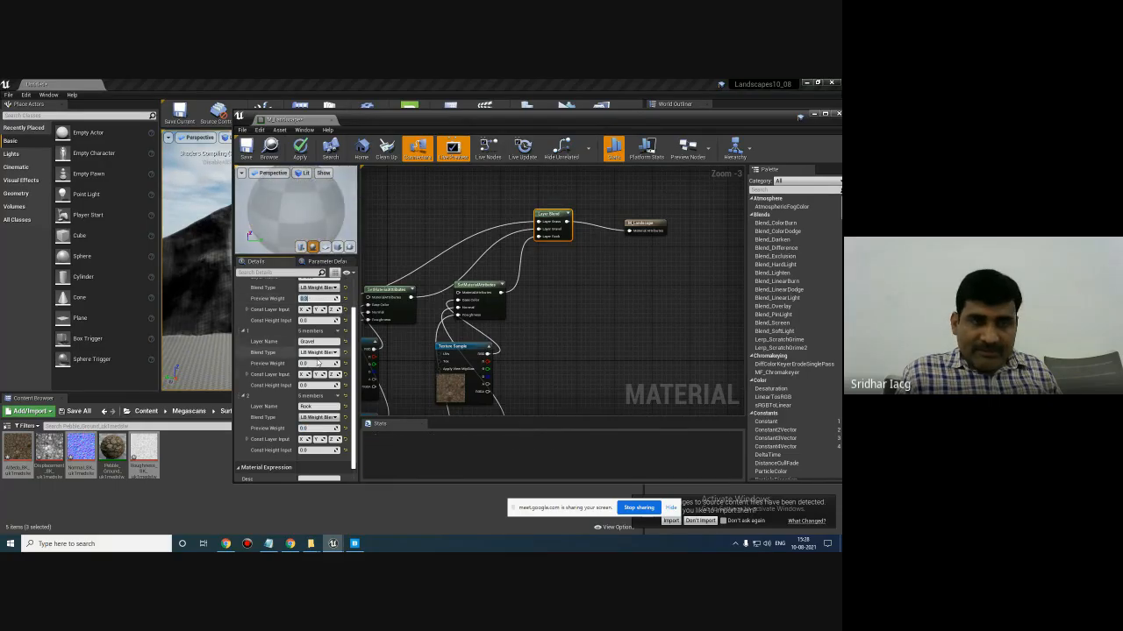
left_click(318, 363)
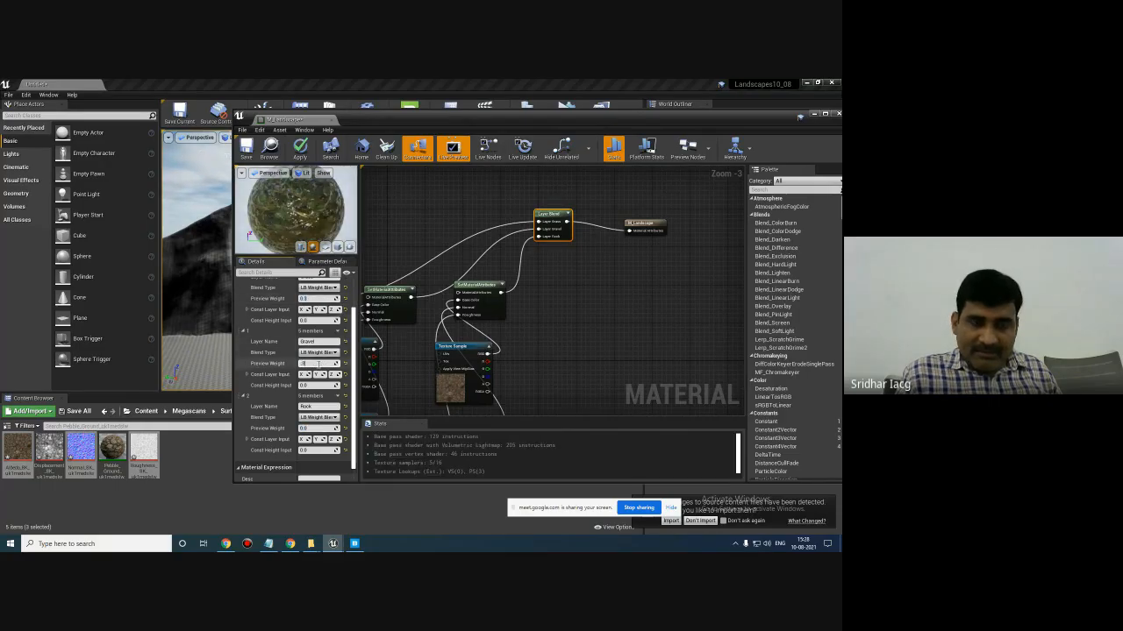
type(".3")
key("Return")
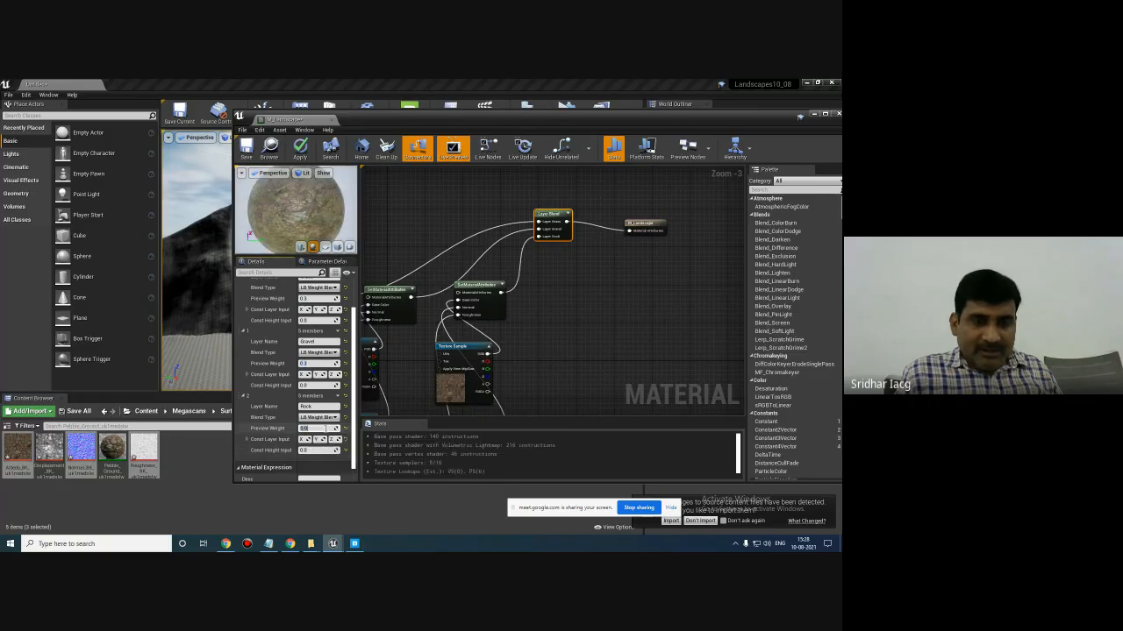
key("Return")
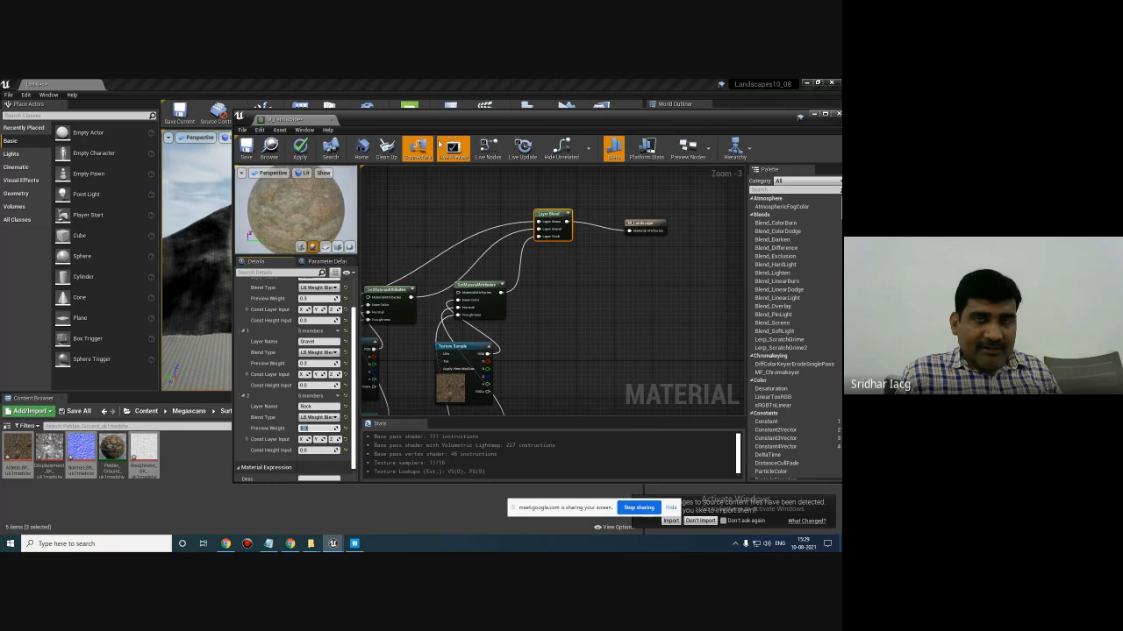
left_click(246, 149)
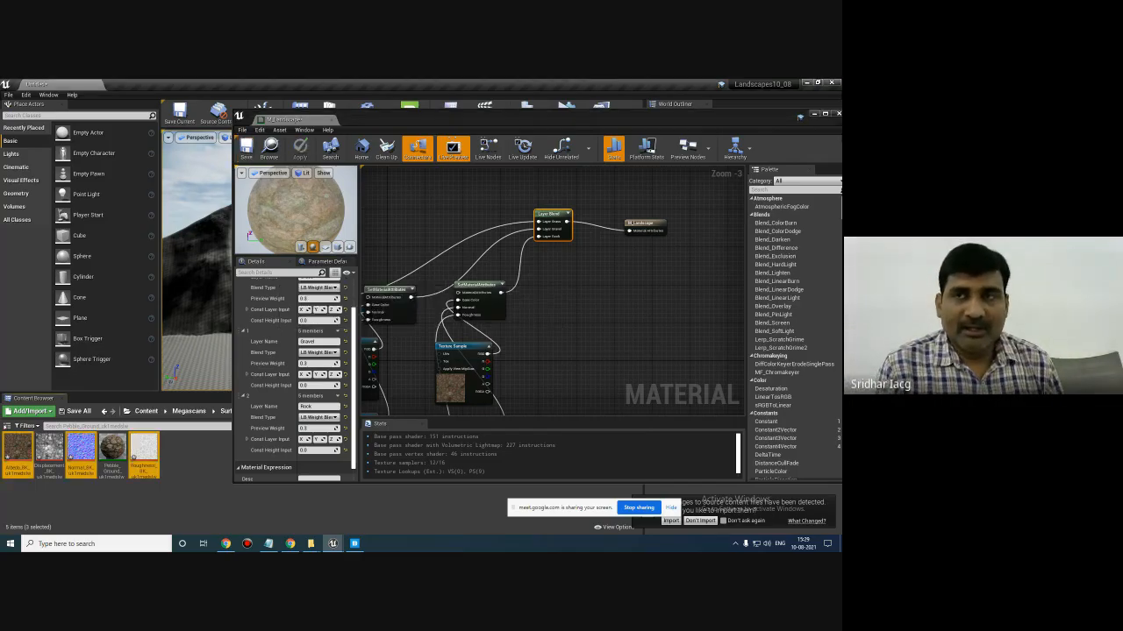
- Assign M_Landscape from the My_Materials folder as the Landscape Material of the Landscape actor in the level
left_click(813, 114)
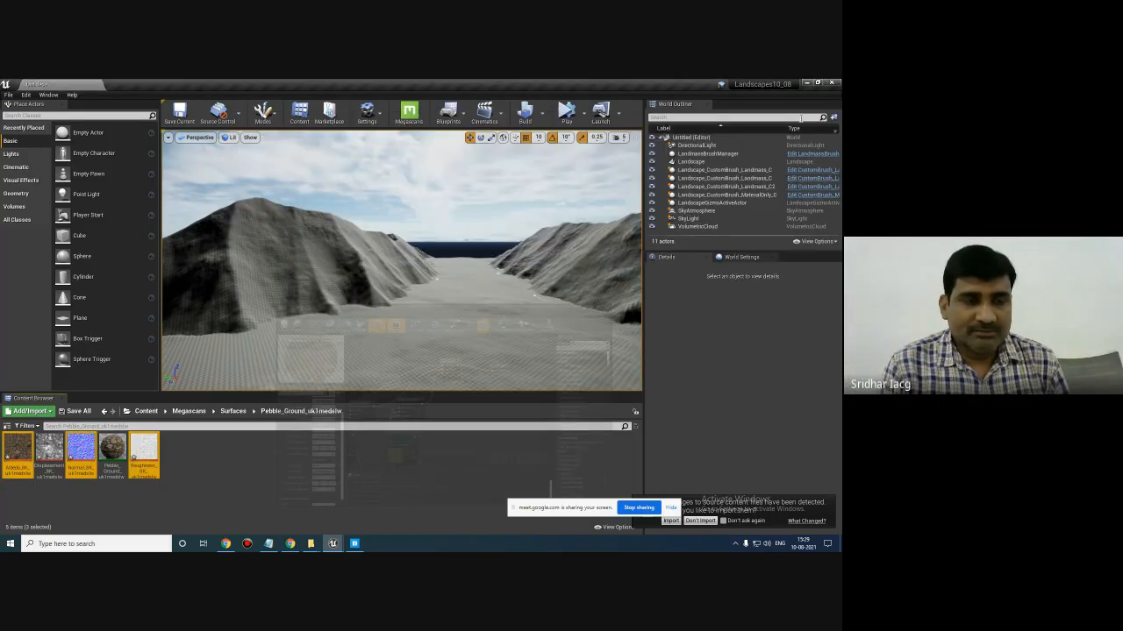
left_click(146, 410)
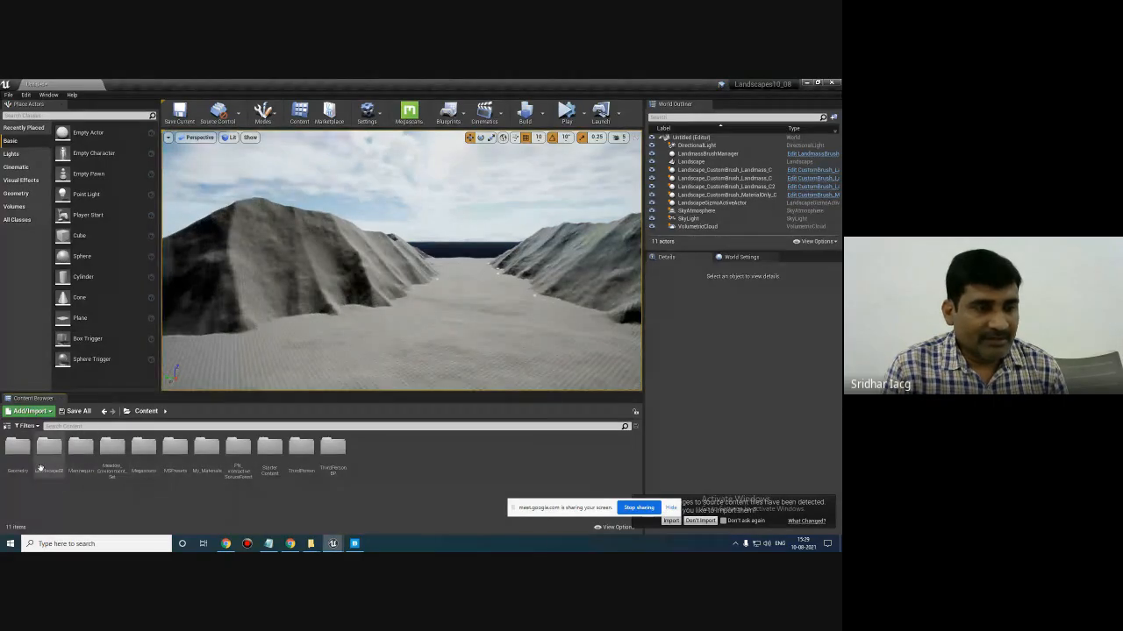
double_click(206, 447)
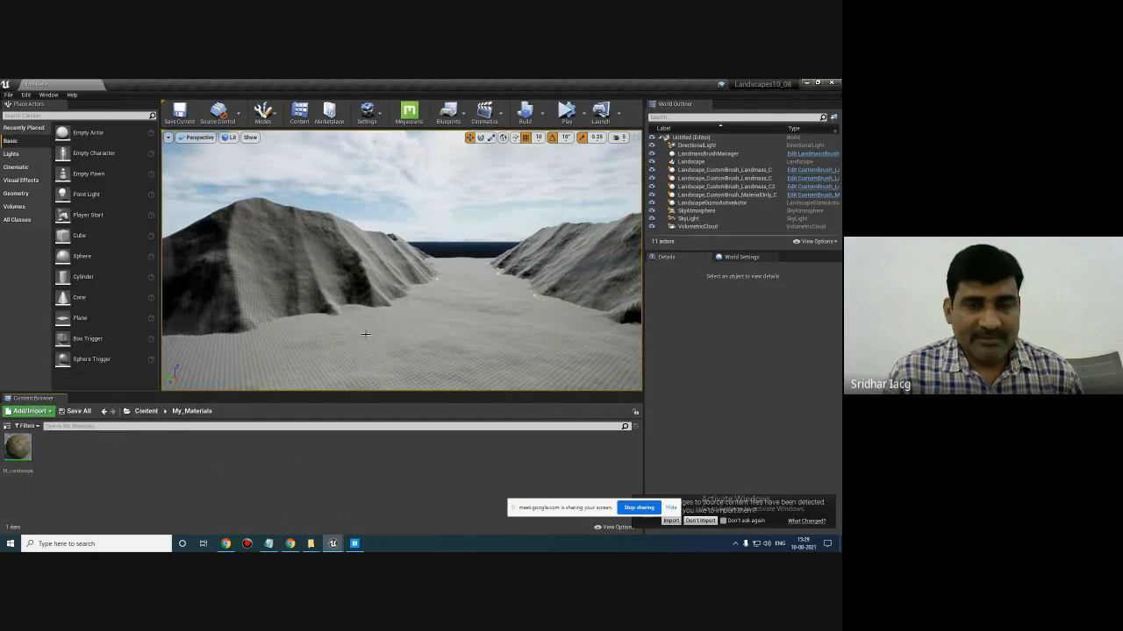
left_click(385, 325)
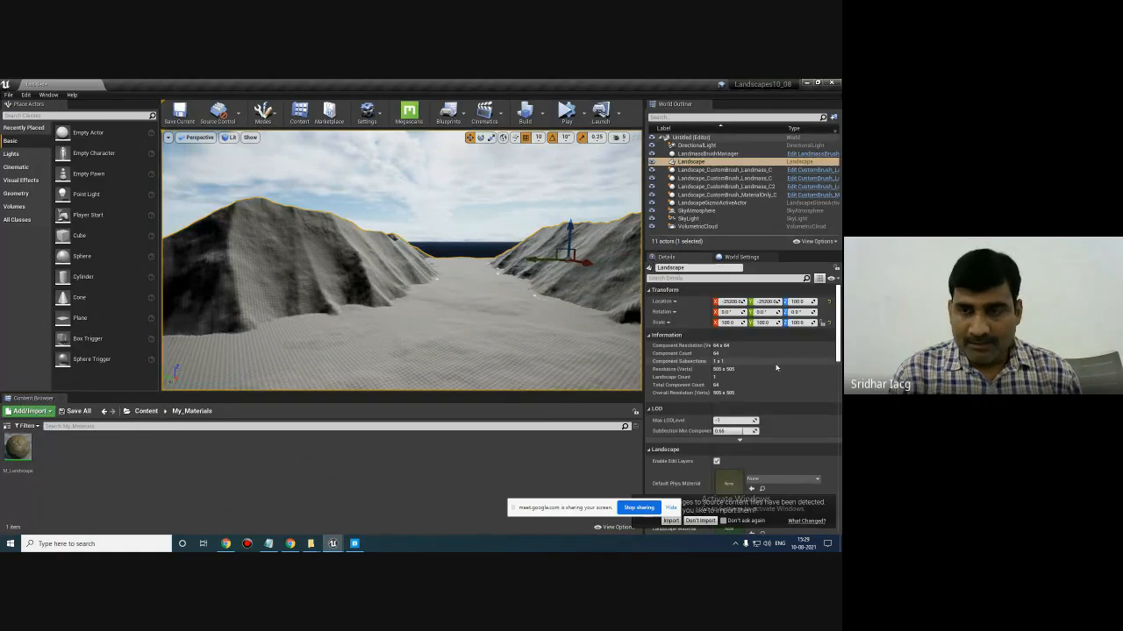
scroll(780, 377, "down", 4)
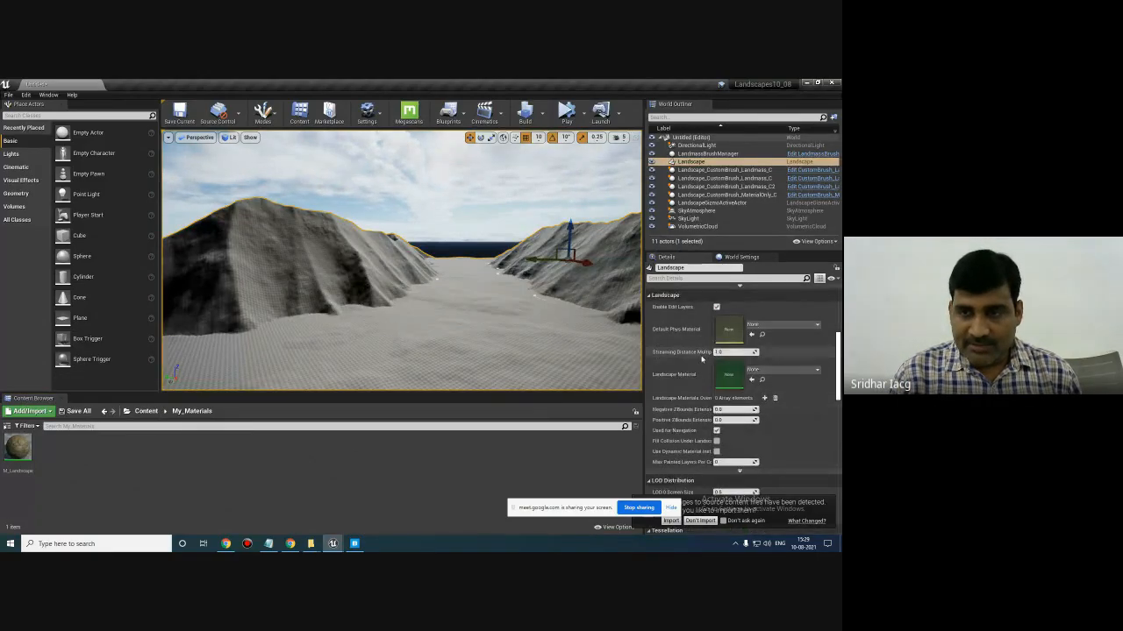
scroll(702, 359, "up", 1)
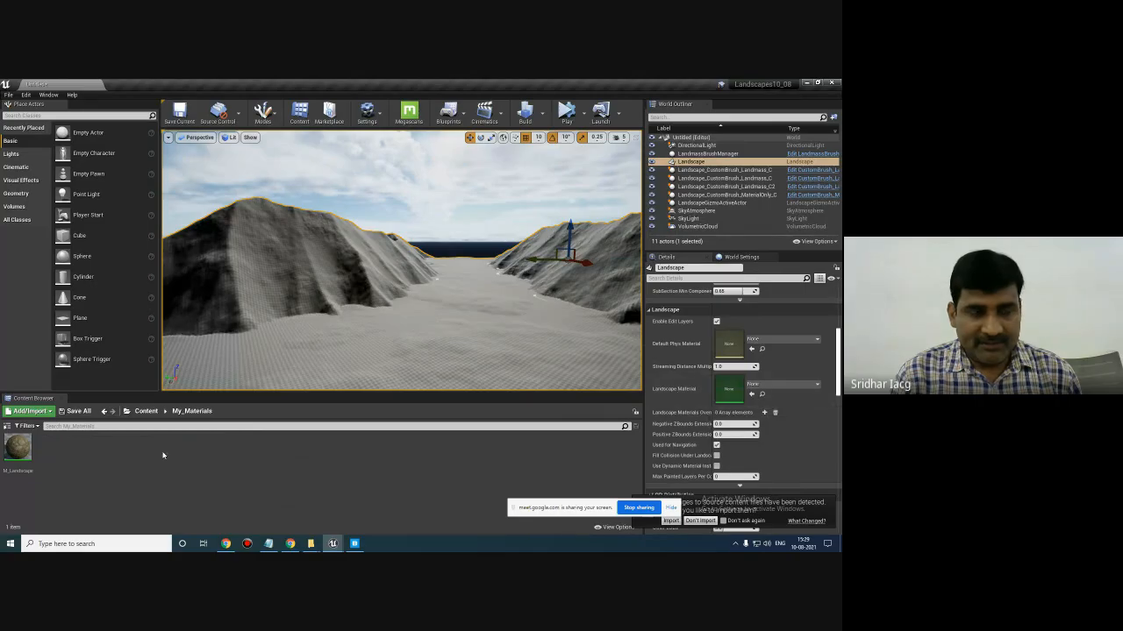
left_click_drag(18, 449, 721, 387)
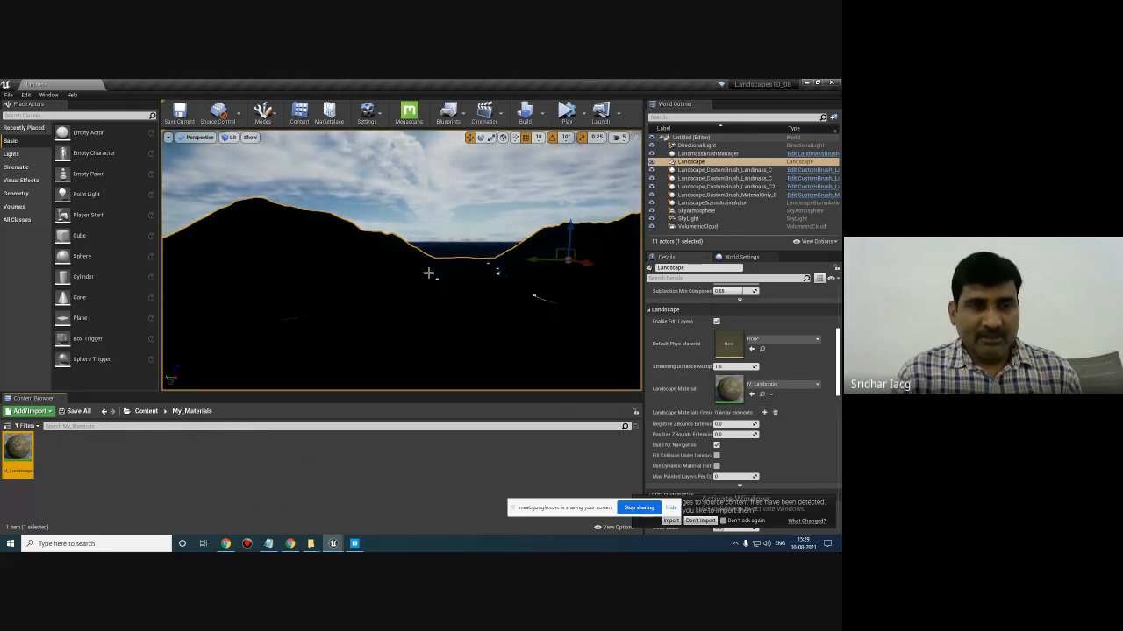
mouse_move(461, 292)
right_mouse_down()
mouse_move(569, 303)
mouse_move(457, 301)
mouse_move(468, 293)
right_mouse_up()
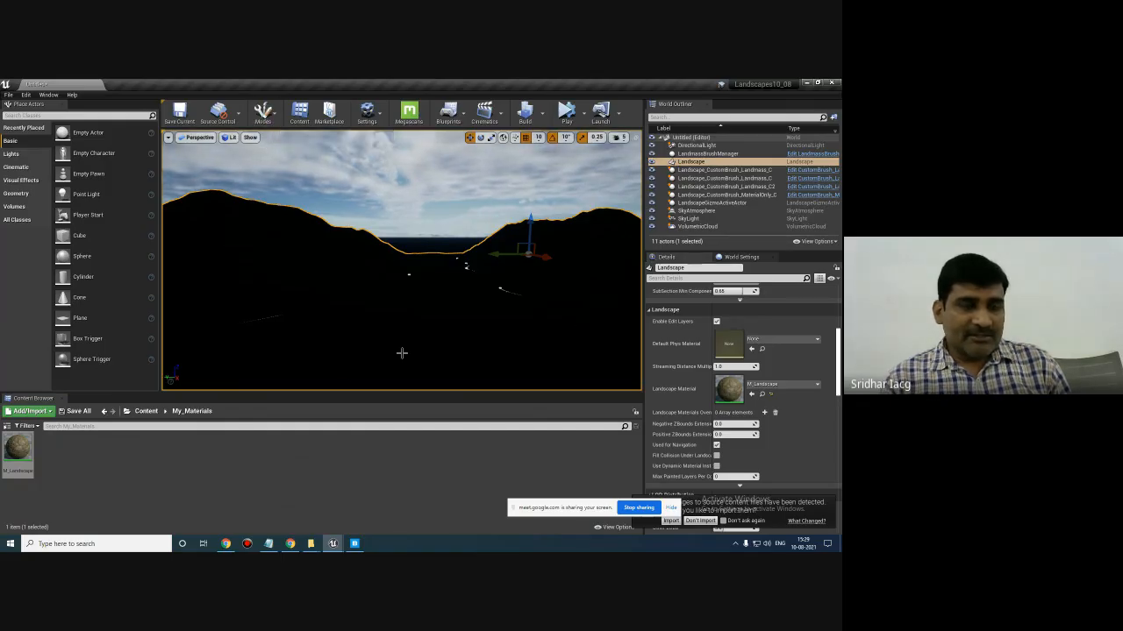
- Reopen the M_Landscape material graph full size and examine how its texture, SetMaterialAttributes and Layer Blend nodes are connected
left_click(335, 544)
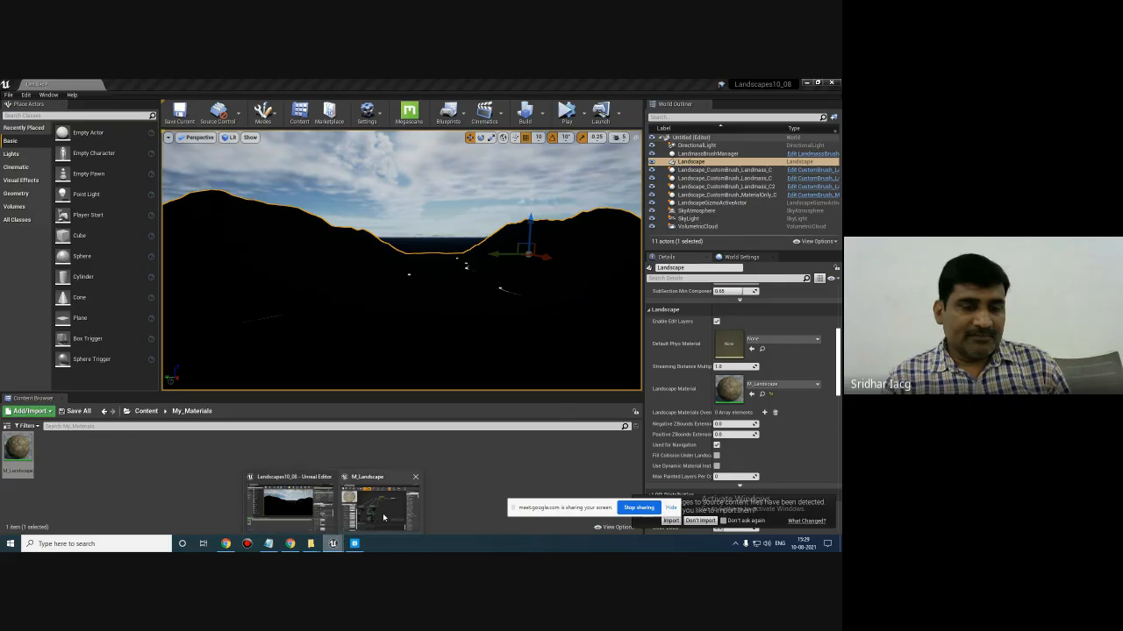
left_click(384, 518)
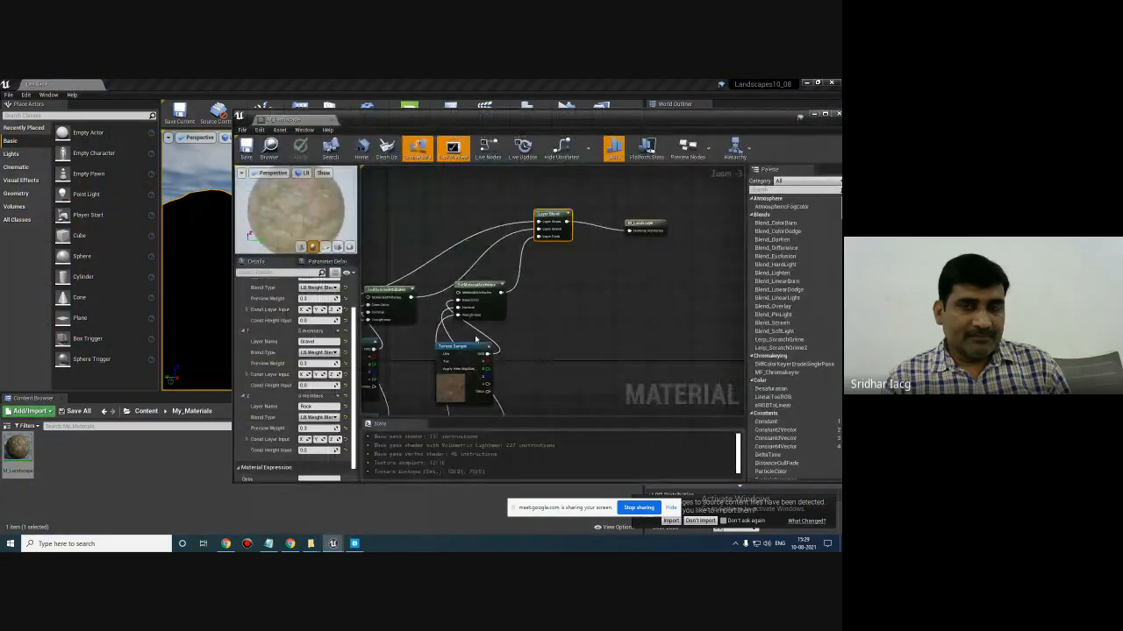
double_click(568, 117)
right_click_drag(449, 301, 570, 241)
scroll(560, 256, "down", 1)
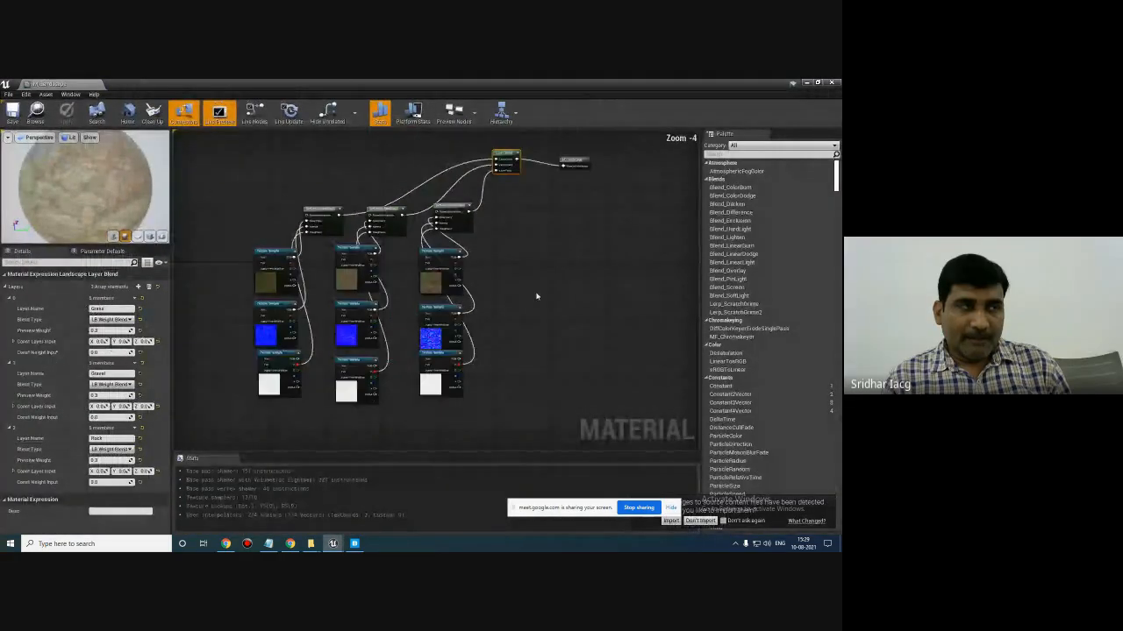
mouse_move(536, 296)
right_mouse_down()
mouse_move(575, 273)
mouse_move(541, 290)
right_mouse_up()
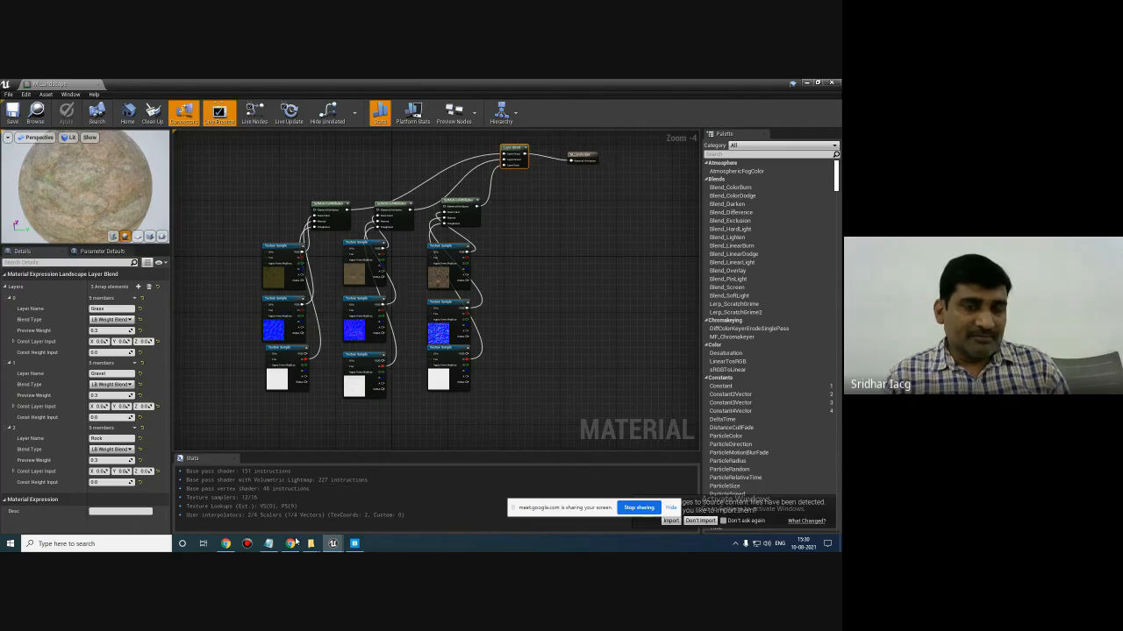
left_click(290, 543)
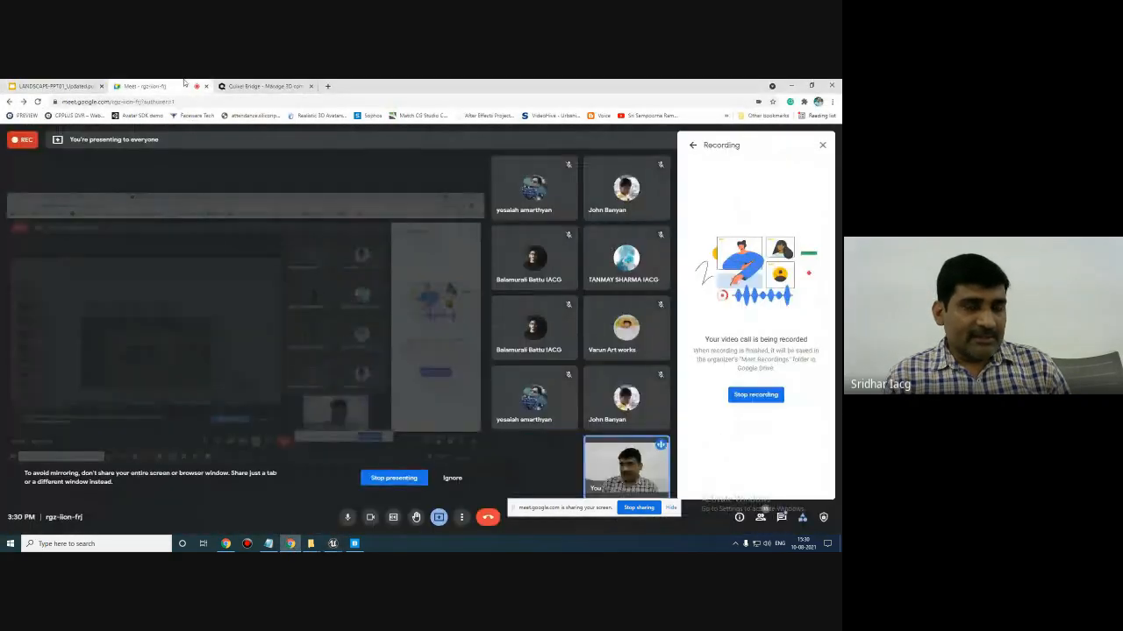
left_click(145, 86)
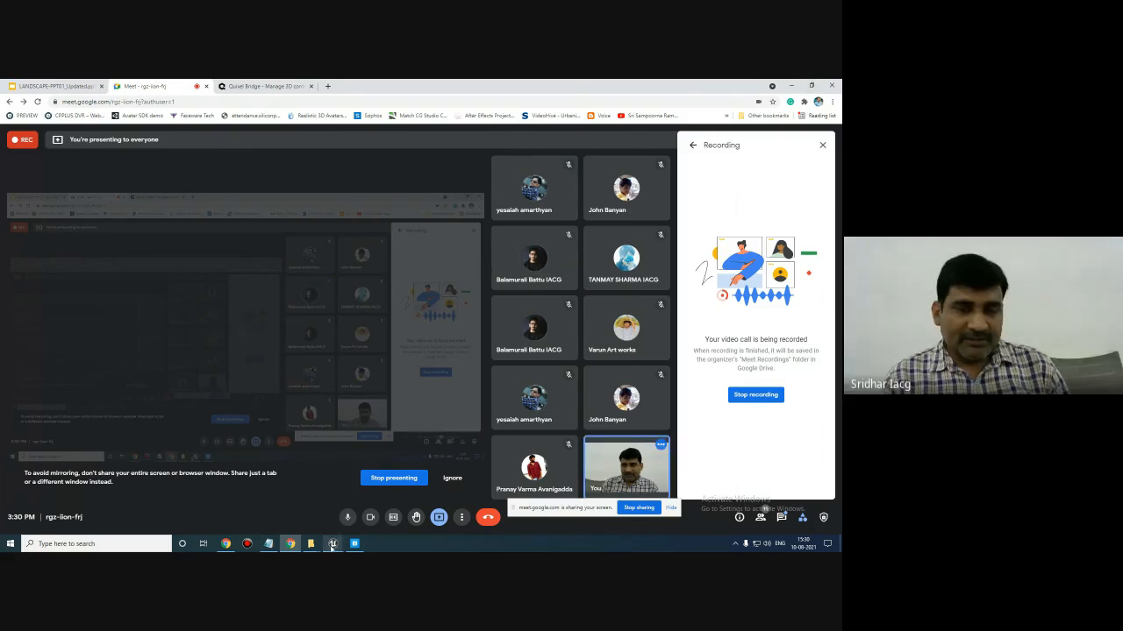
mouse_move(332, 544)
left_click(377, 514)
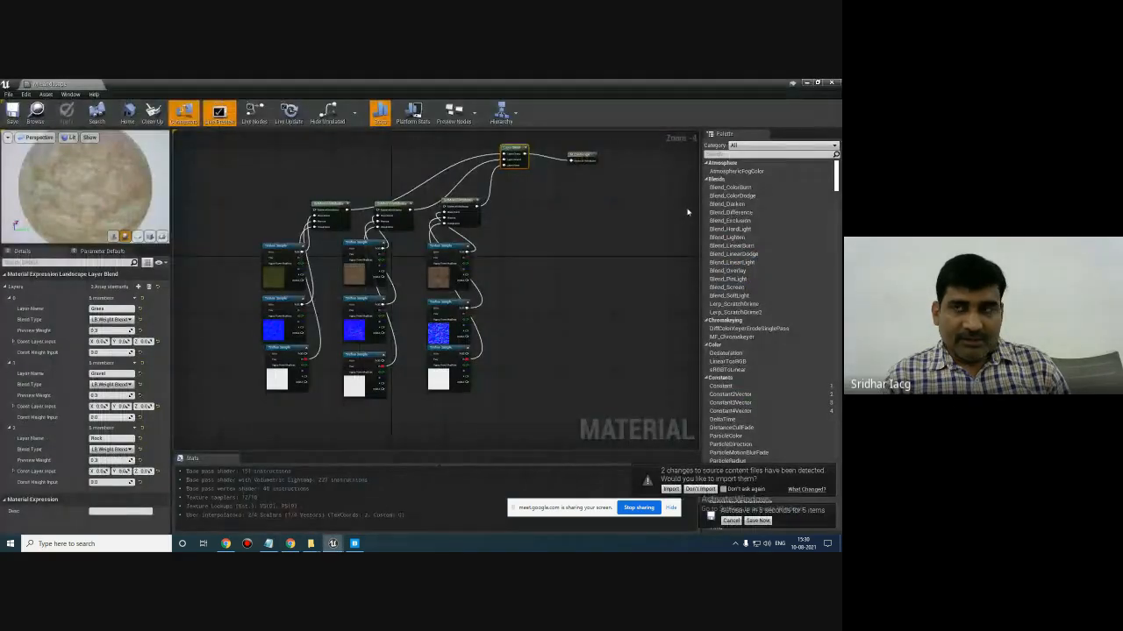
- Return to the level, activate Landscape mode with the Paint tool and bring its Grass, Gravel and Rock target layers into view
left_click(805, 83)
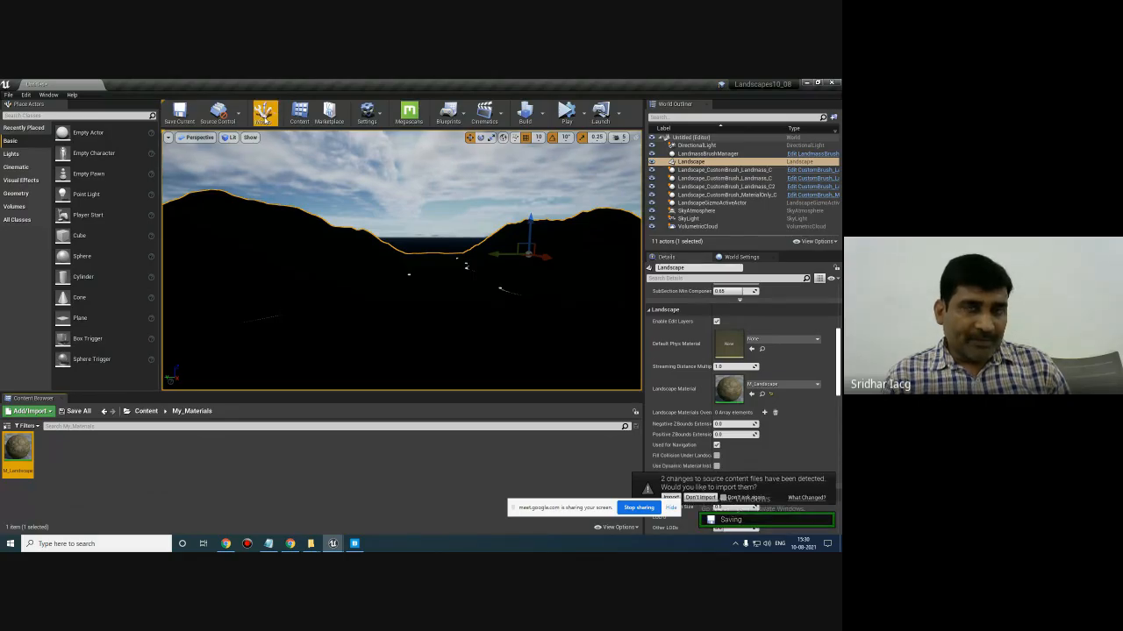
left_click(264, 118)
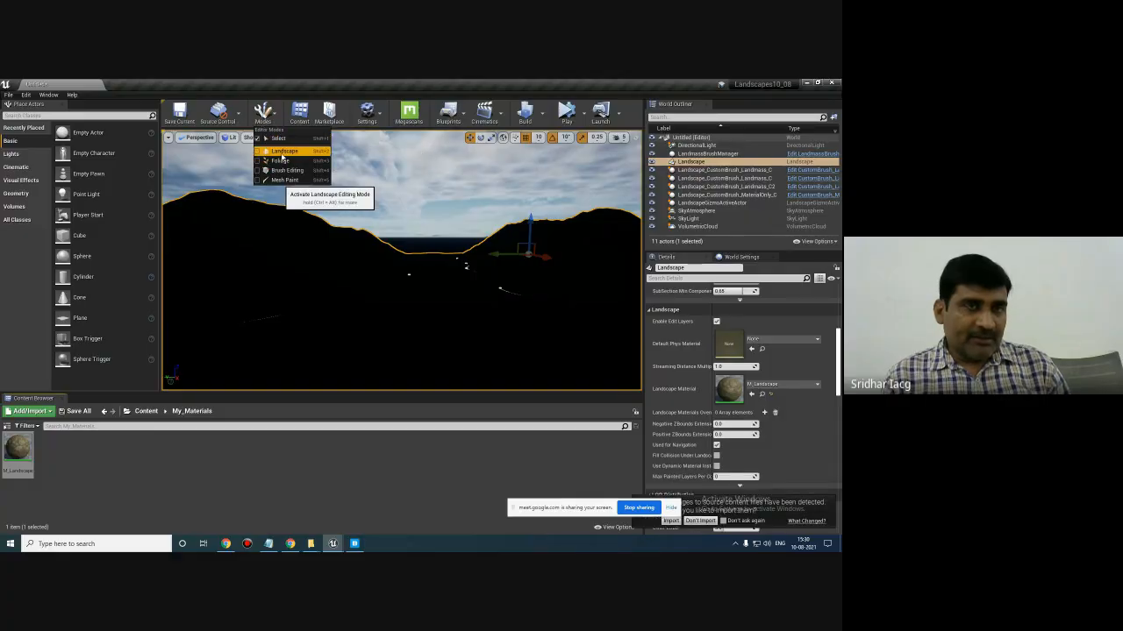
left_click(284, 151)
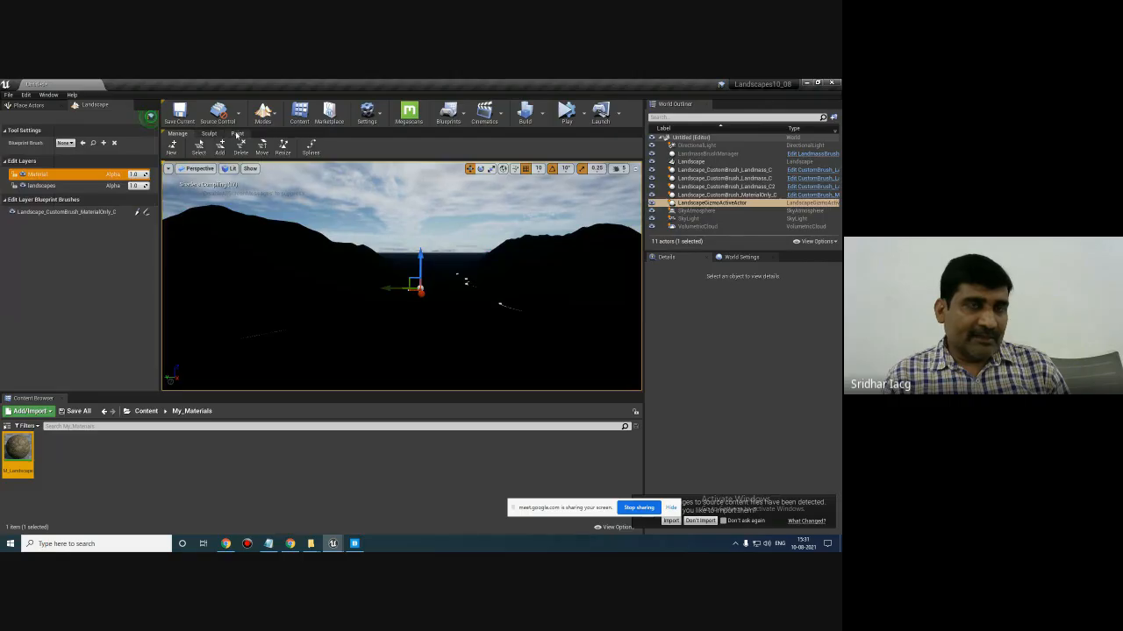
left_click(211, 133)
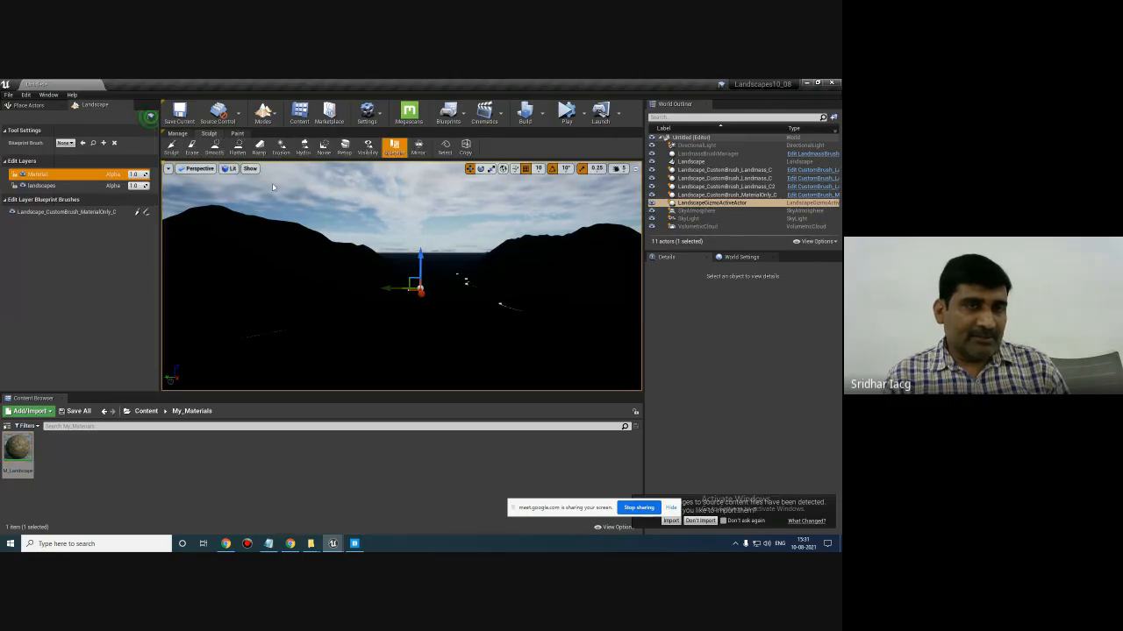
left_click(237, 133)
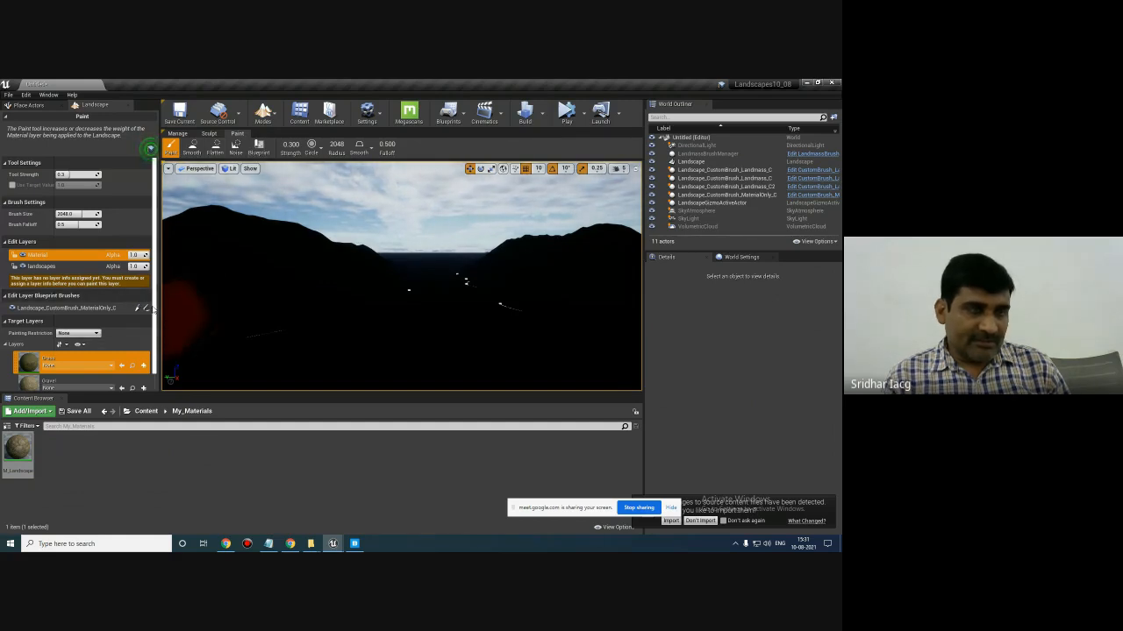
left_click_drag(155, 311, 158, 364)
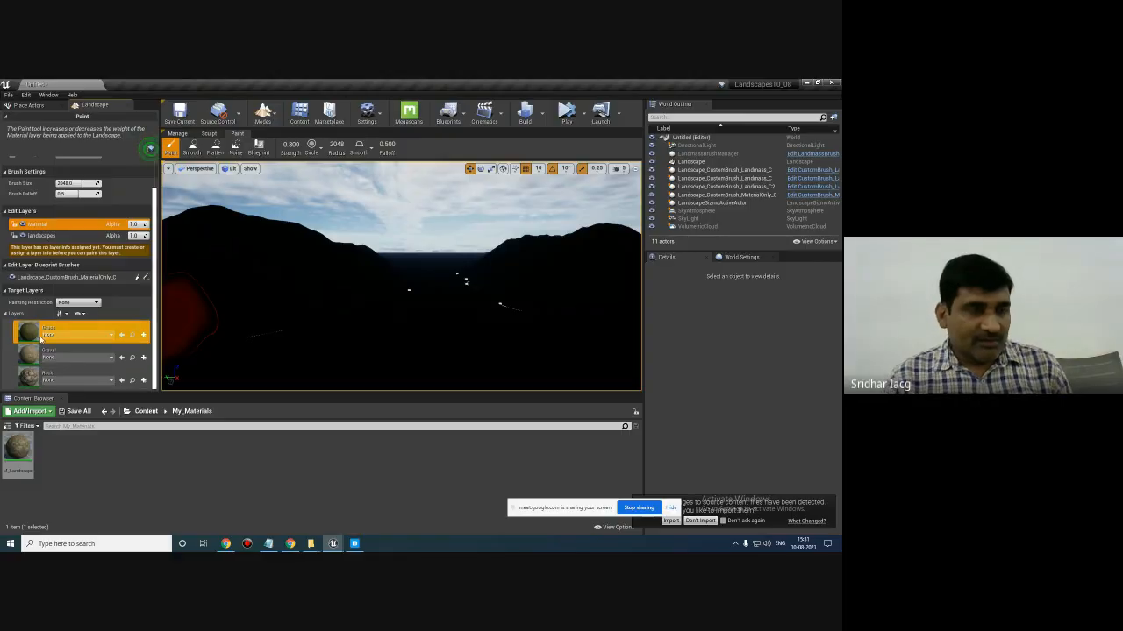
- Create weight-blended layer infos for the Grass and Gravel target layers in the Untitled_1_sharedassets folder
left_click(144, 336)
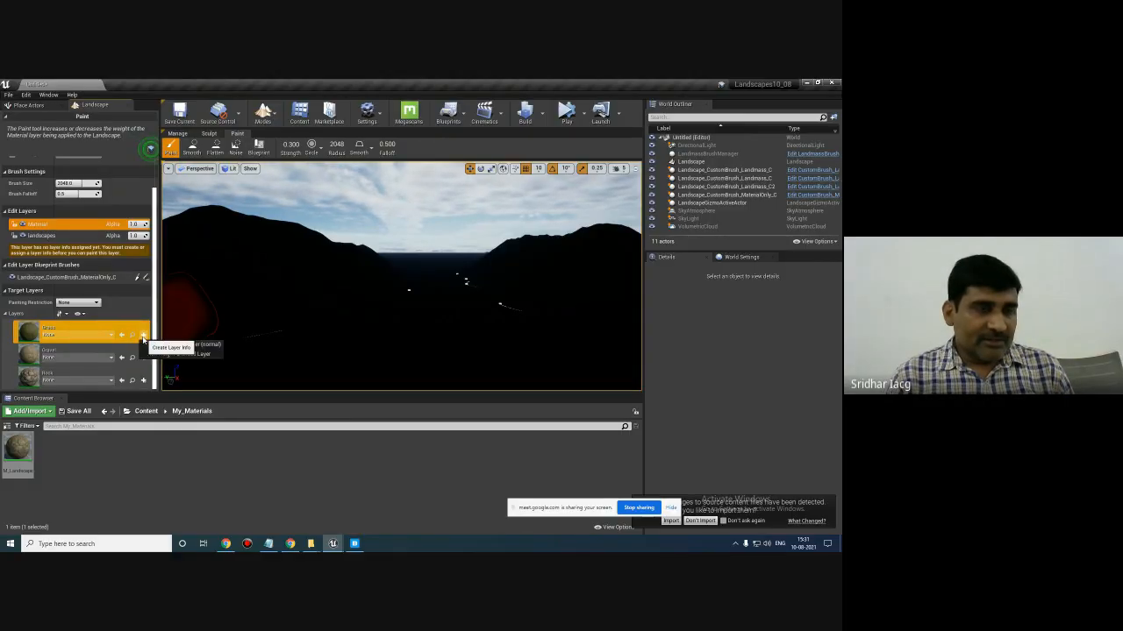
left_click(213, 345)
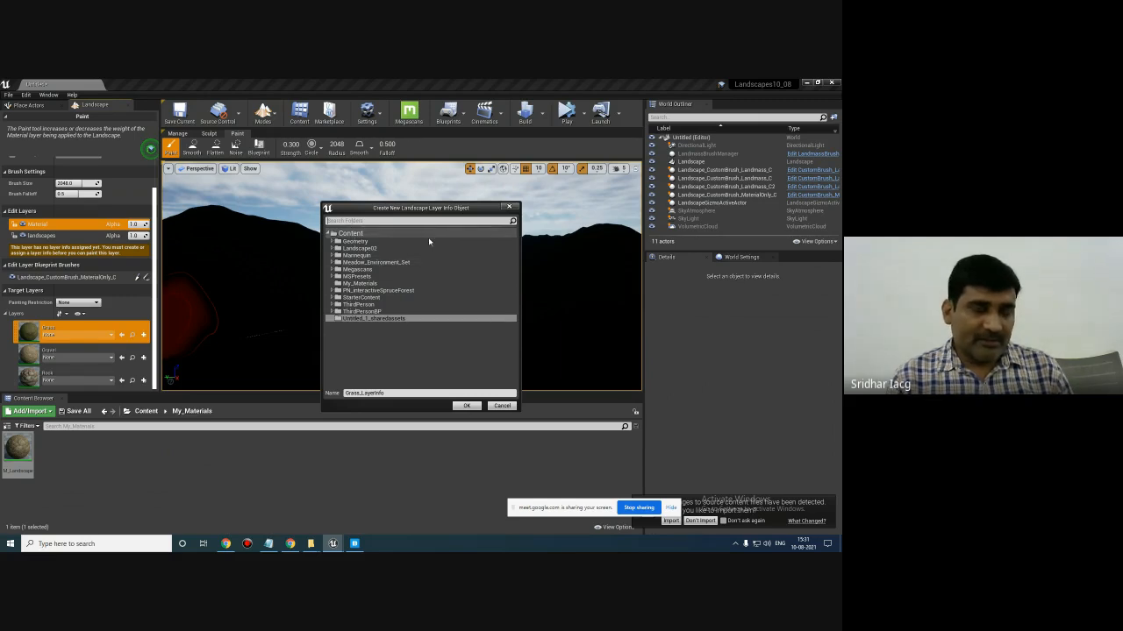
left_click(468, 406)
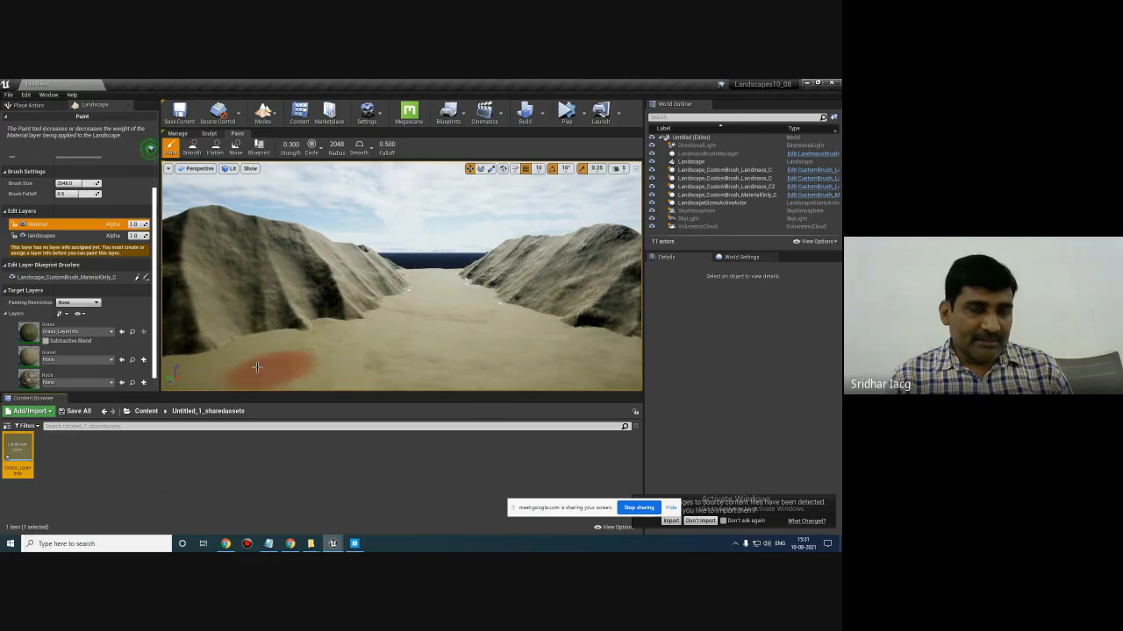
left_click(143, 361)
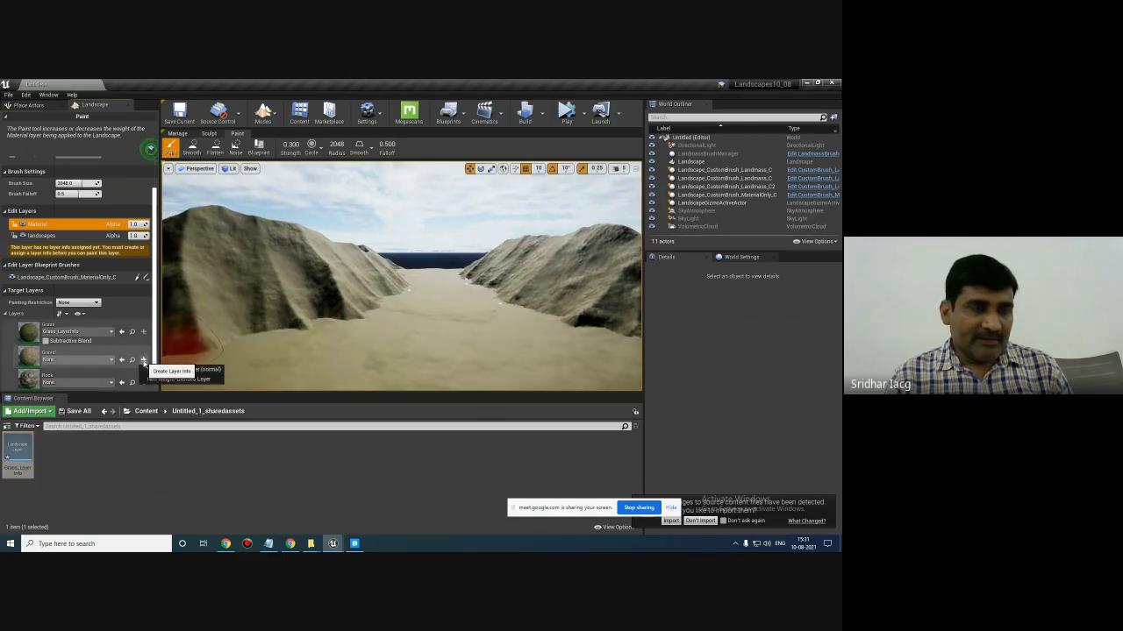
left_click(184, 369)
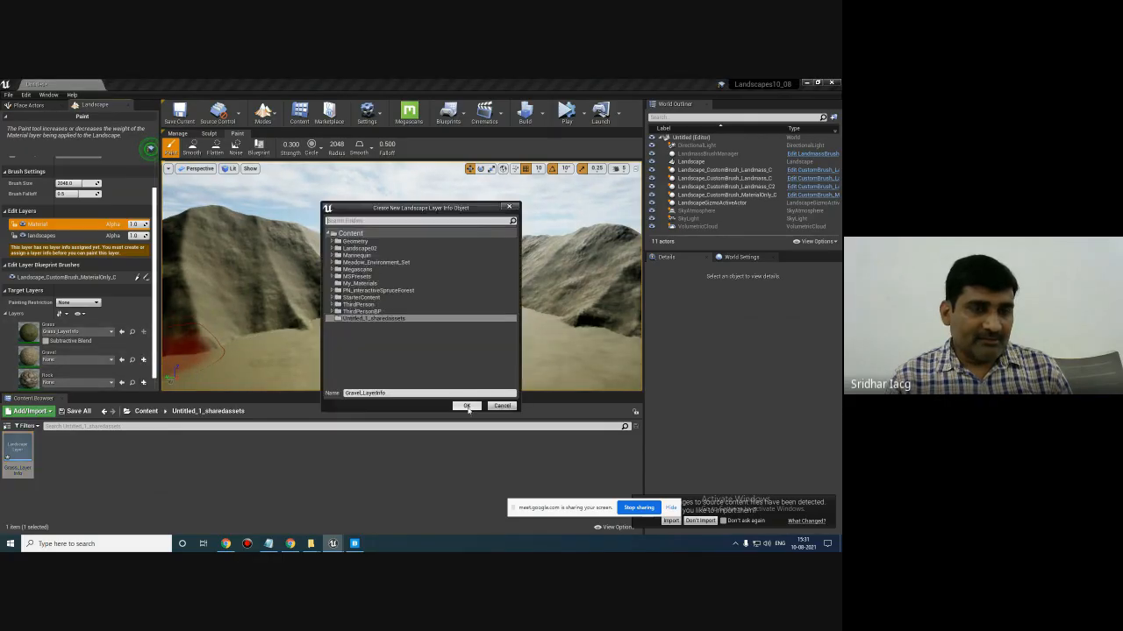
left_click(467, 406)
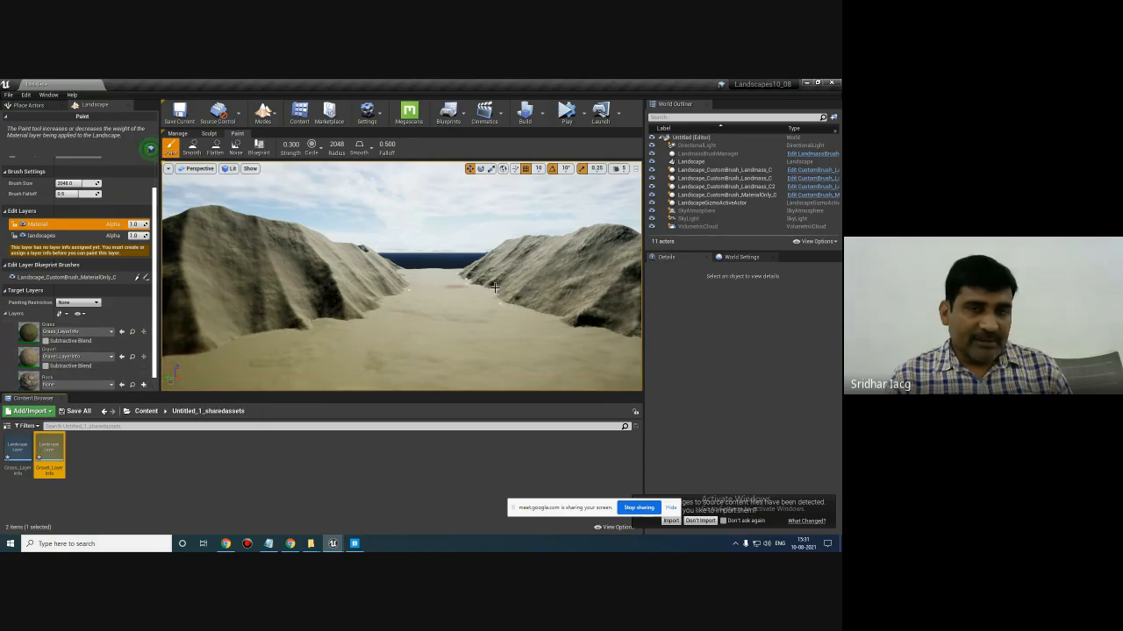
- Create a weight-blended layer info named Rock_LayerInfo for the Rock target layer in the Untitled_1_sharedassets folder
left_click_drag(155, 372, 156, 385)
left_click(144, 380)
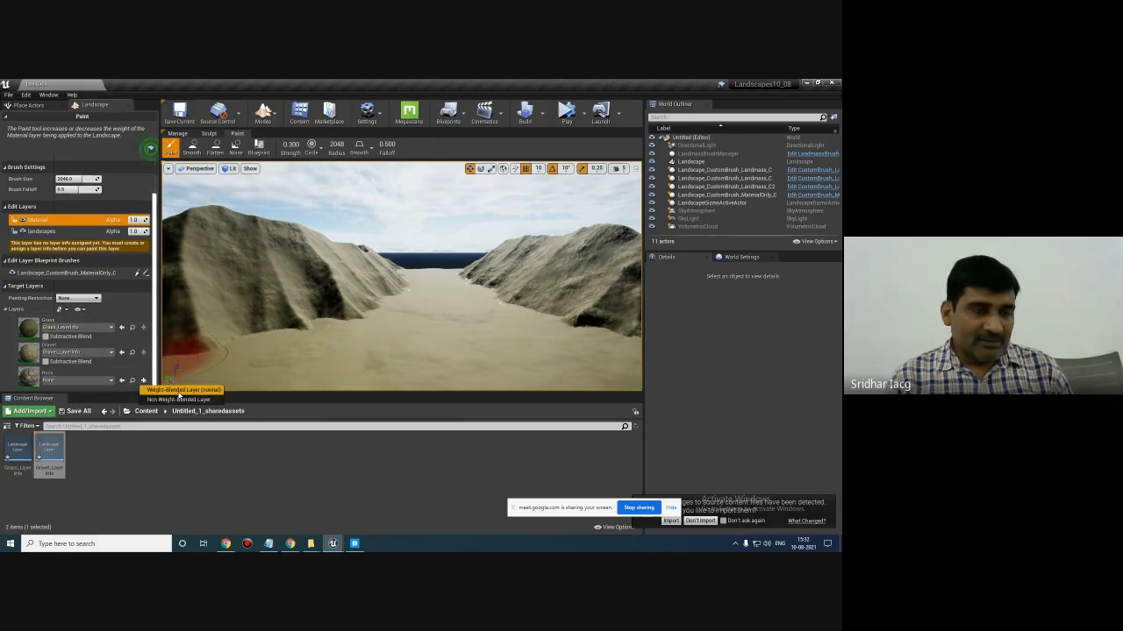
left_click(180, 394)
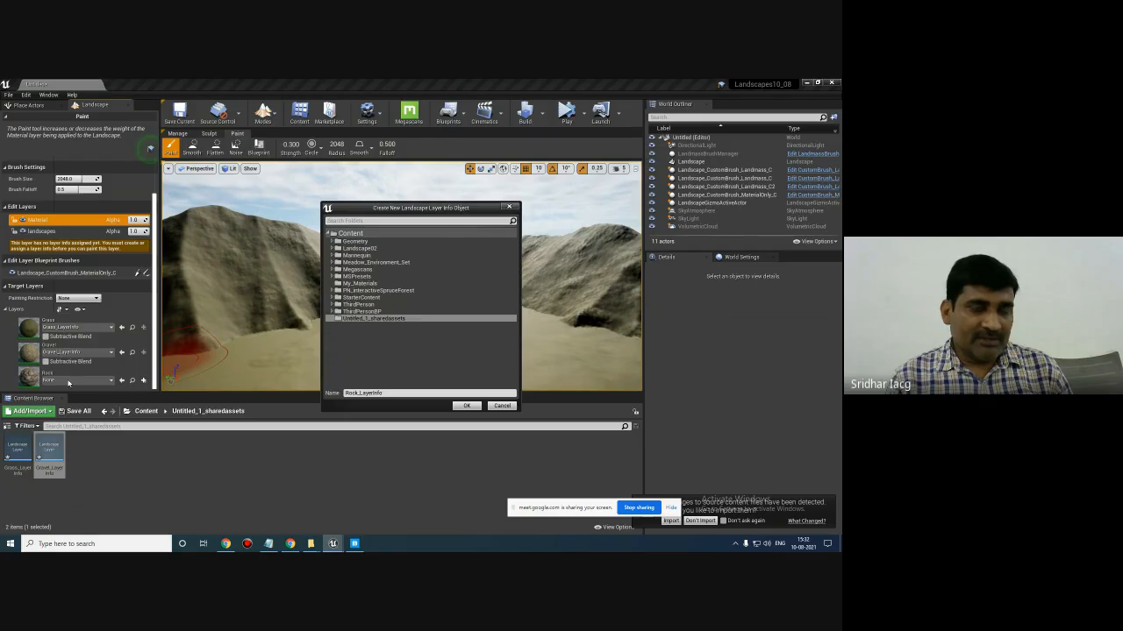
left_click(467, 406)
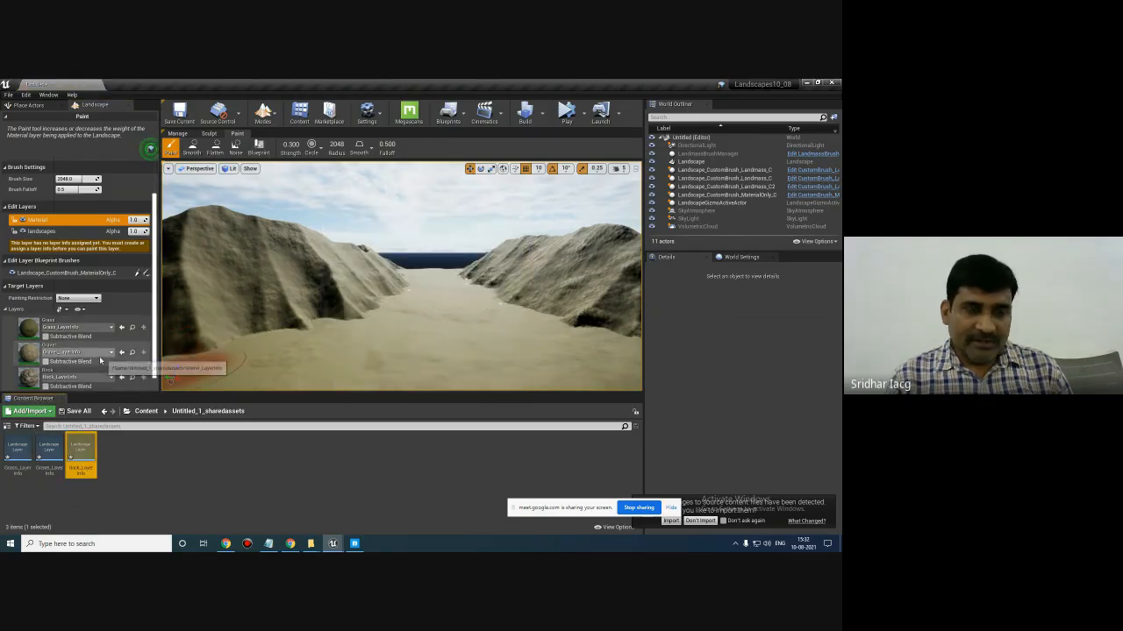
left_click_drag(156, 343, 155, 355)
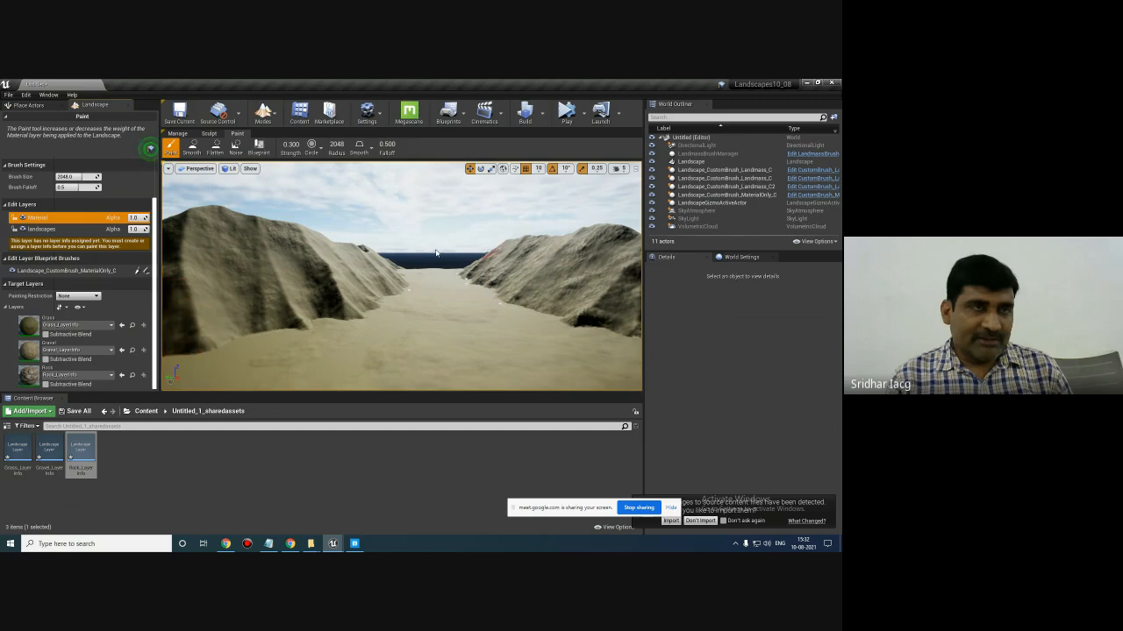
- Save all work, storing the untitled level as Landscape_10_08 in the Content folder
left_click(8, 94)
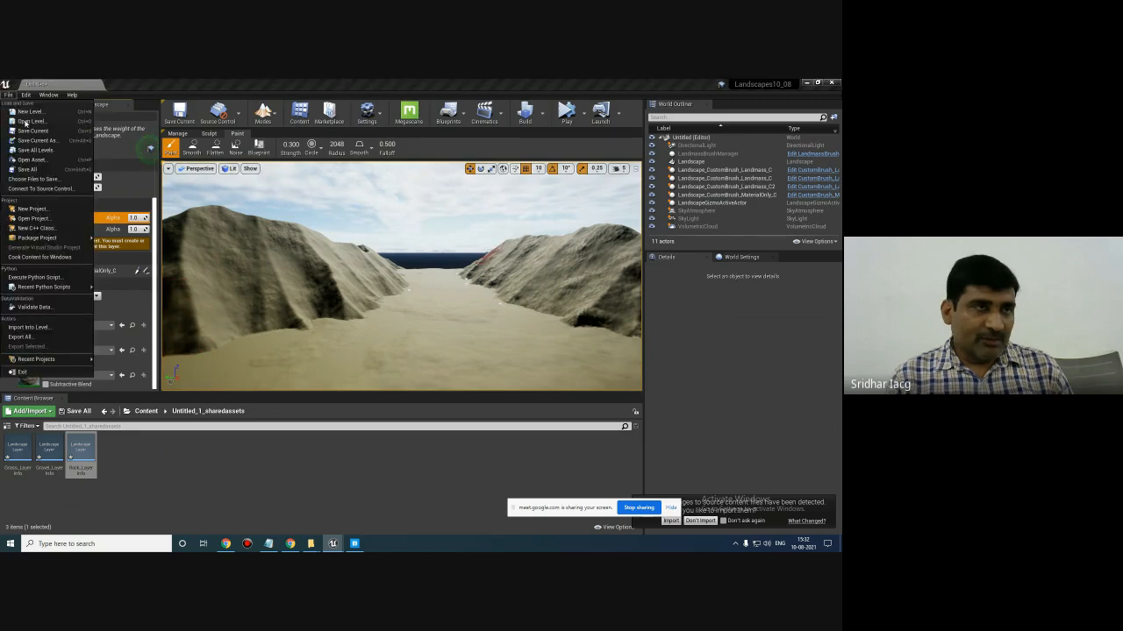
left_click(38, 170)
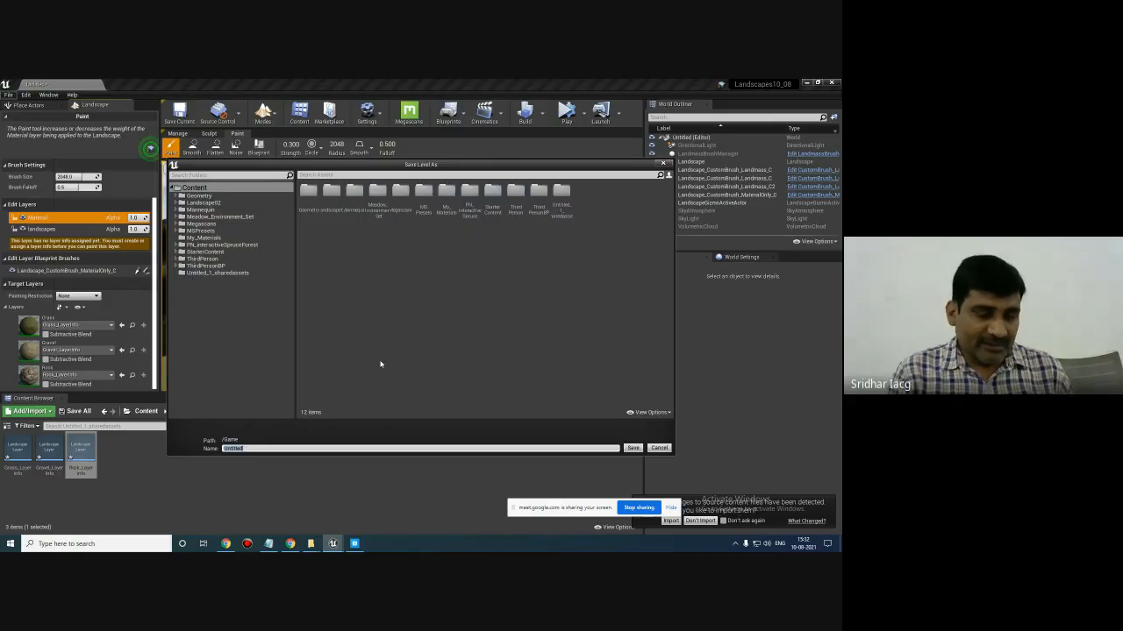
type("Landscape_10_08")
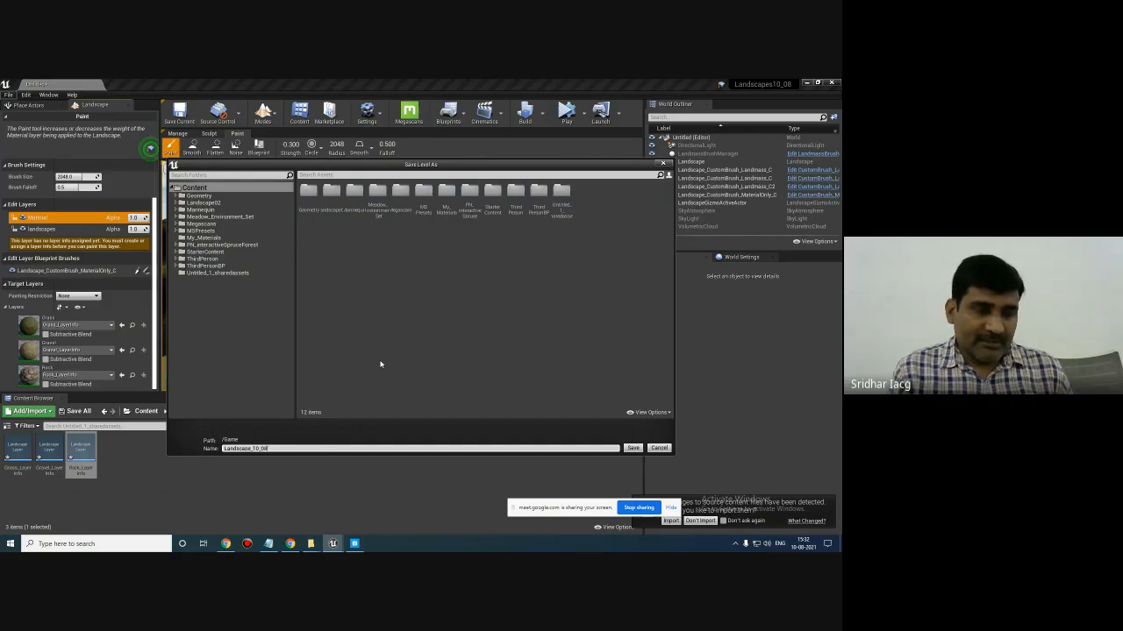
key("Return")
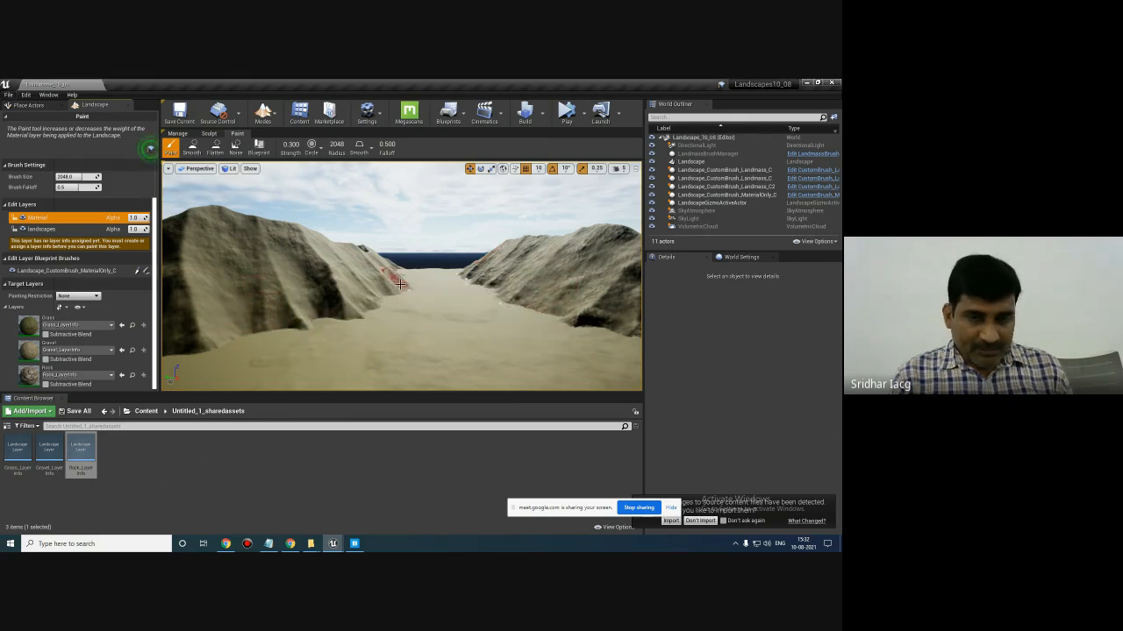
- Inspect the landscape surface up close and from above, and reopen the M_Landscape material from the My_Materials folder
mouse_move(398, 280)
right_mouse_down()
mouse_move(401, 291)
mouse_move(405, 278)
mouse_move(436, 283)
mouse_move(373, 305)
mouse_move(393, 284)
mouse_move(405, 229)
mouse_move(281, 275)
mouse_move(278, 242)
mouse_move(322, 268)
right_mouse_up()
mouse_move(329, 278)
right_mouse_down()
mouse_move(293, 283)
mouse_move(548, 291)
mouse_move(442, 285)
mouse_move(503, 272)
mouse_move(478, 278)
right_mouse_up()
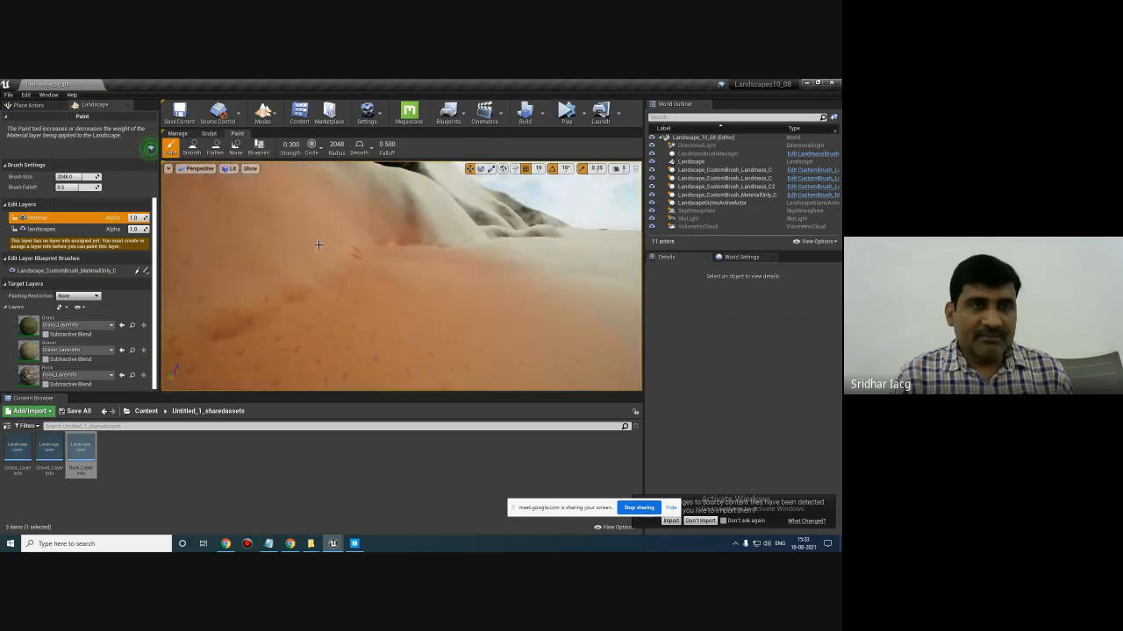
mouse_move(481, 232)
right_mouse_down()
mouse_move(533, 244)
mouse_move(522, 243)
right_mouse_up()
left_click(151, 411)
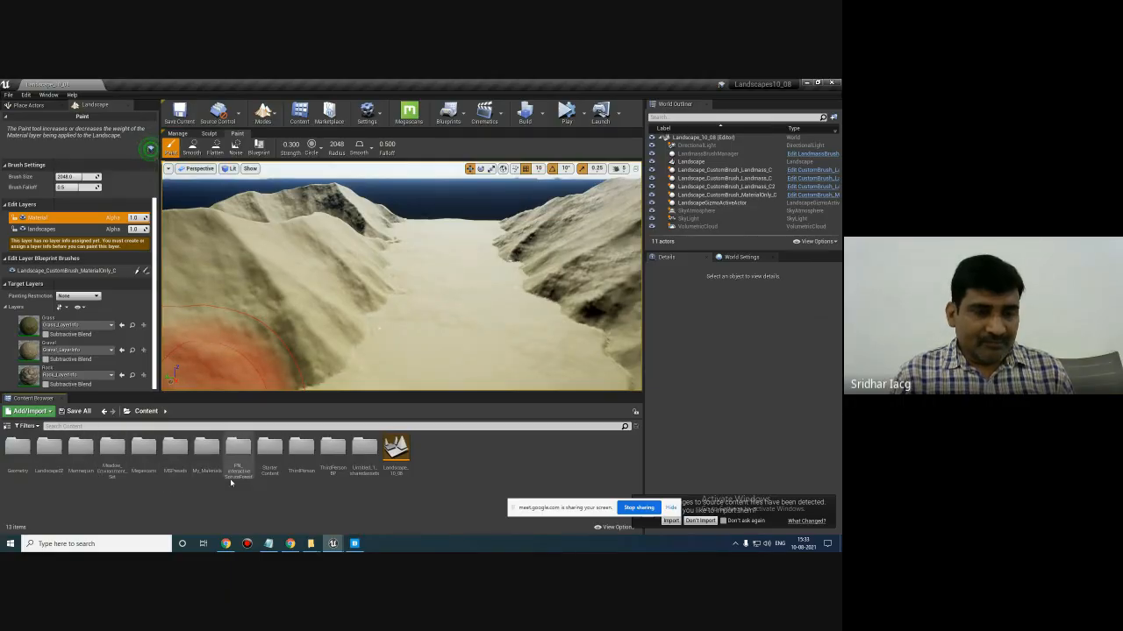
double_click(207, 452)
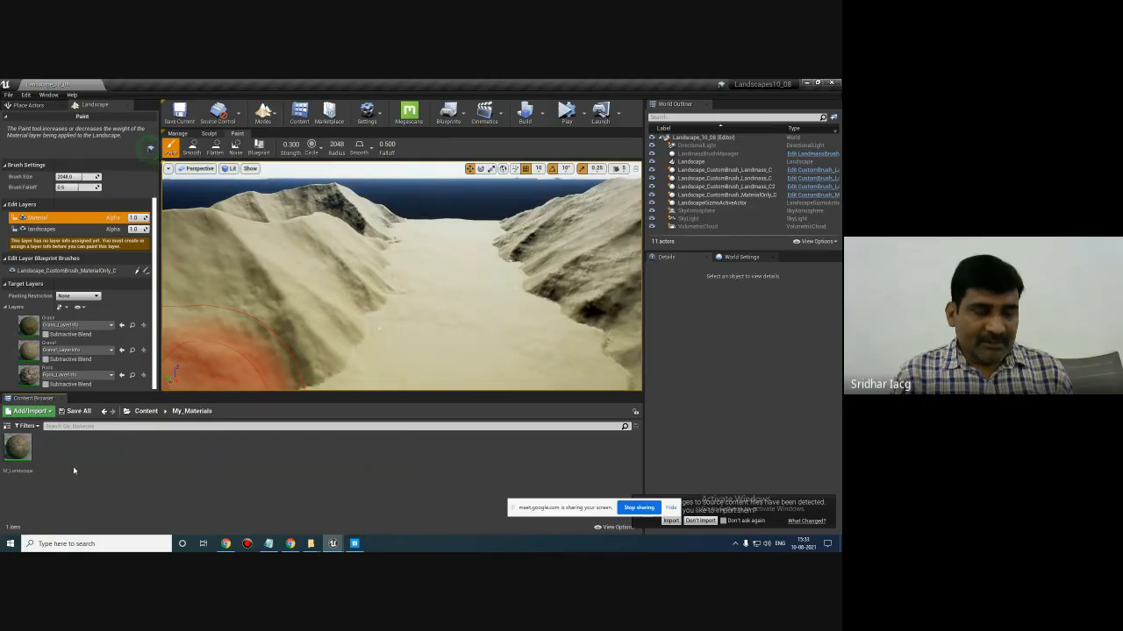
double_click(21, 450)
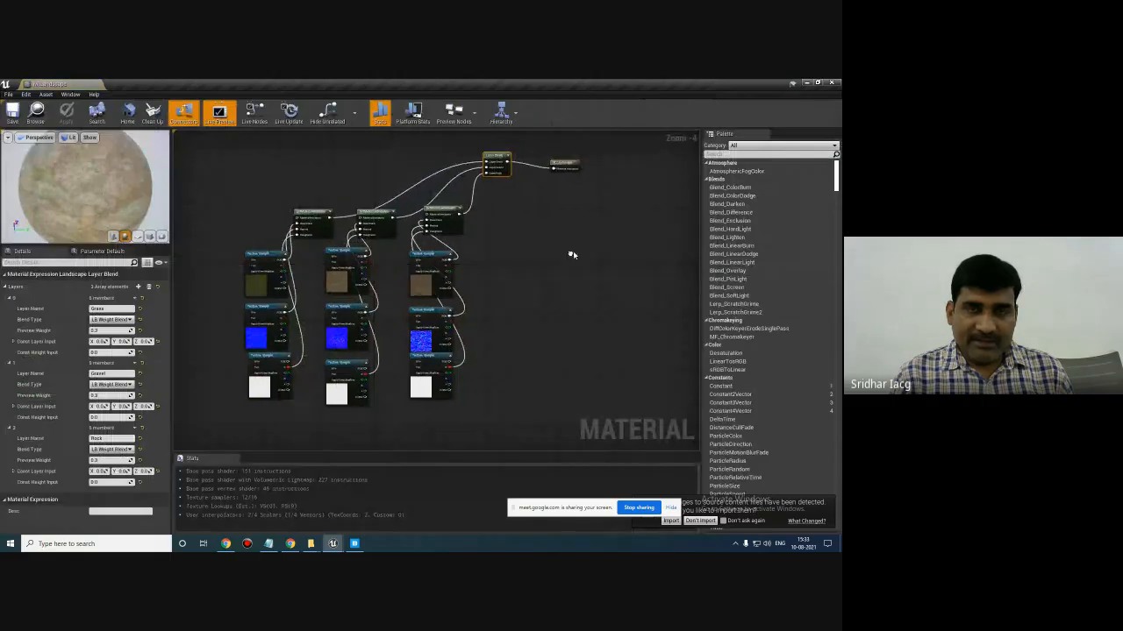
- Add a LandscapeCoords node to the material graph and place it beside the Grass base color Texture Sample
scroll(573, 251, "up", 2)
scroll(261, 266, "up", 2)
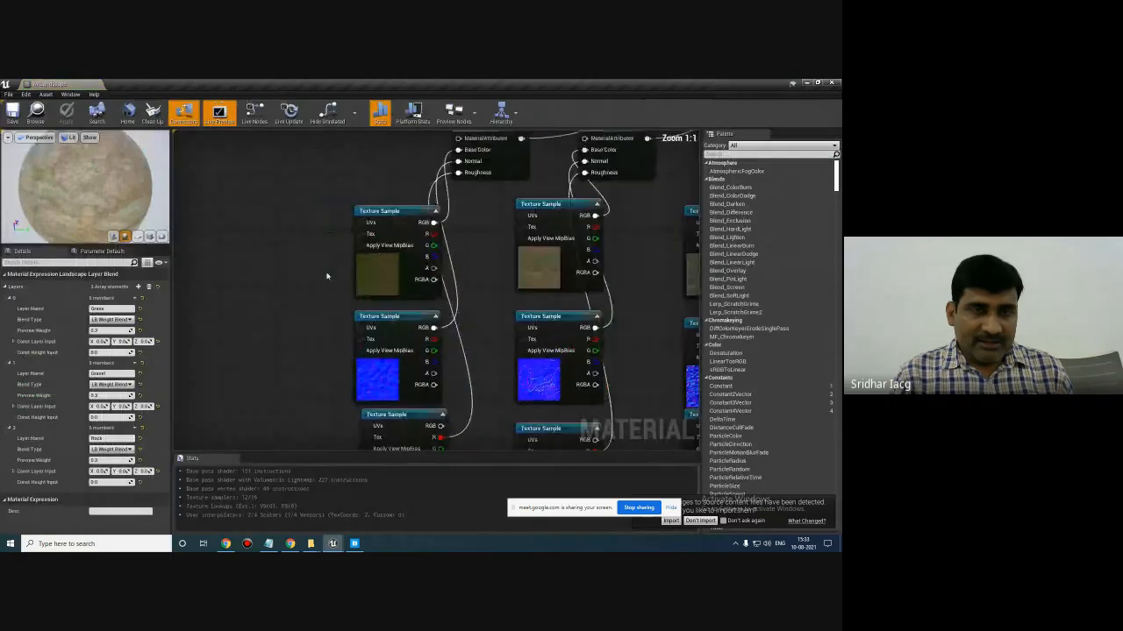
left_click(361, 219)
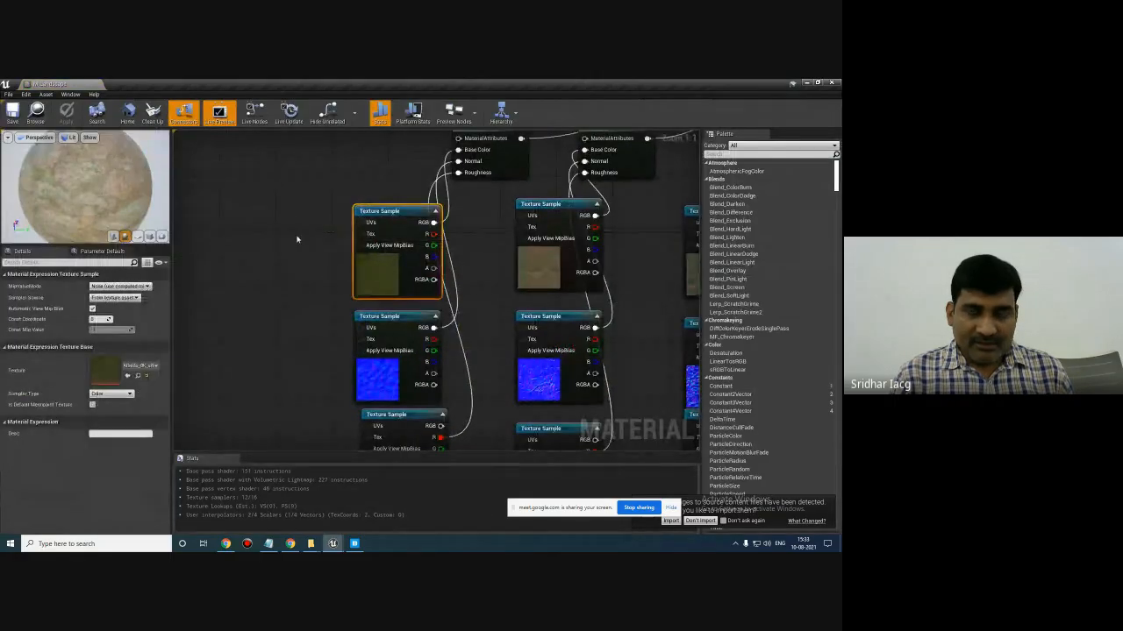
right_click_drag(296, 238, 313, 225)
right_click(256, 248)
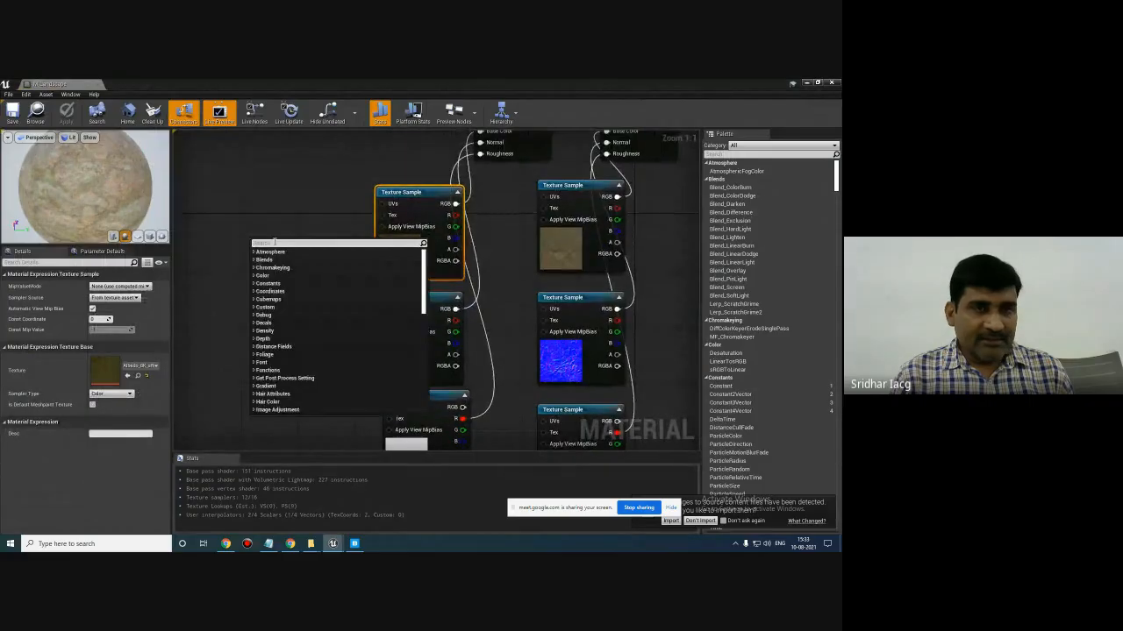
type("landsca")
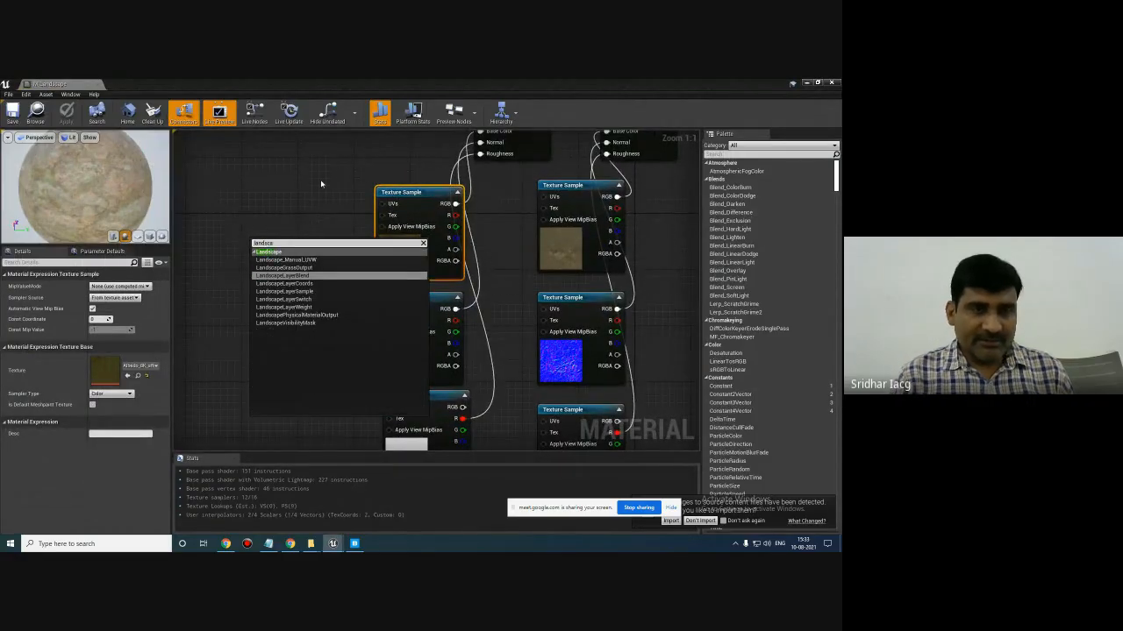
left_click(306, 284)
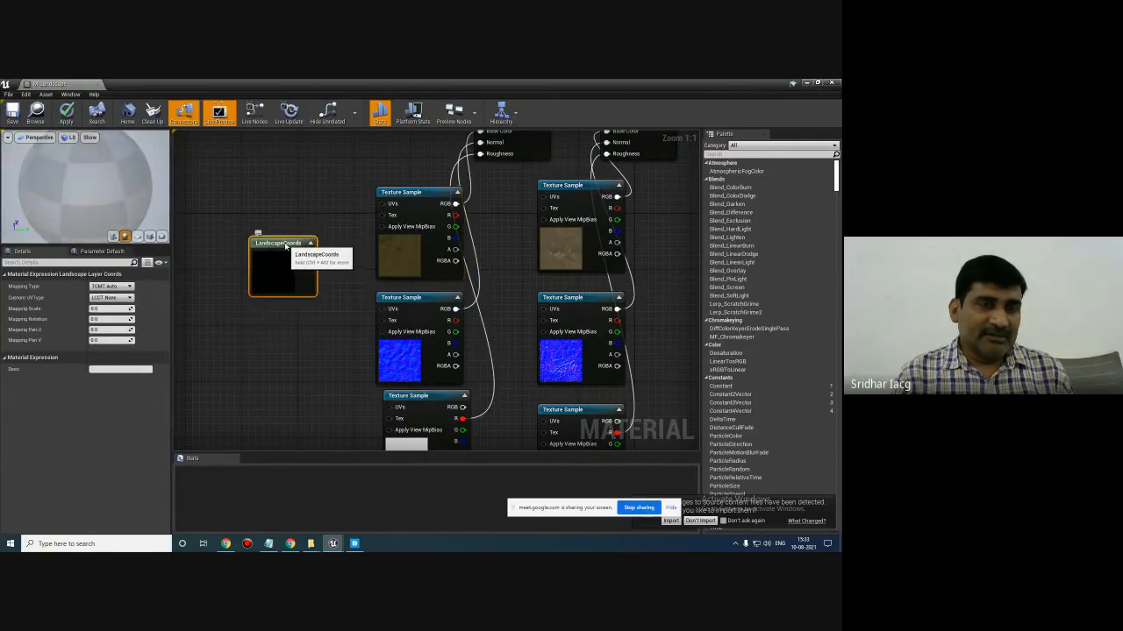
left_click_drag(297, 251, 273, 186)
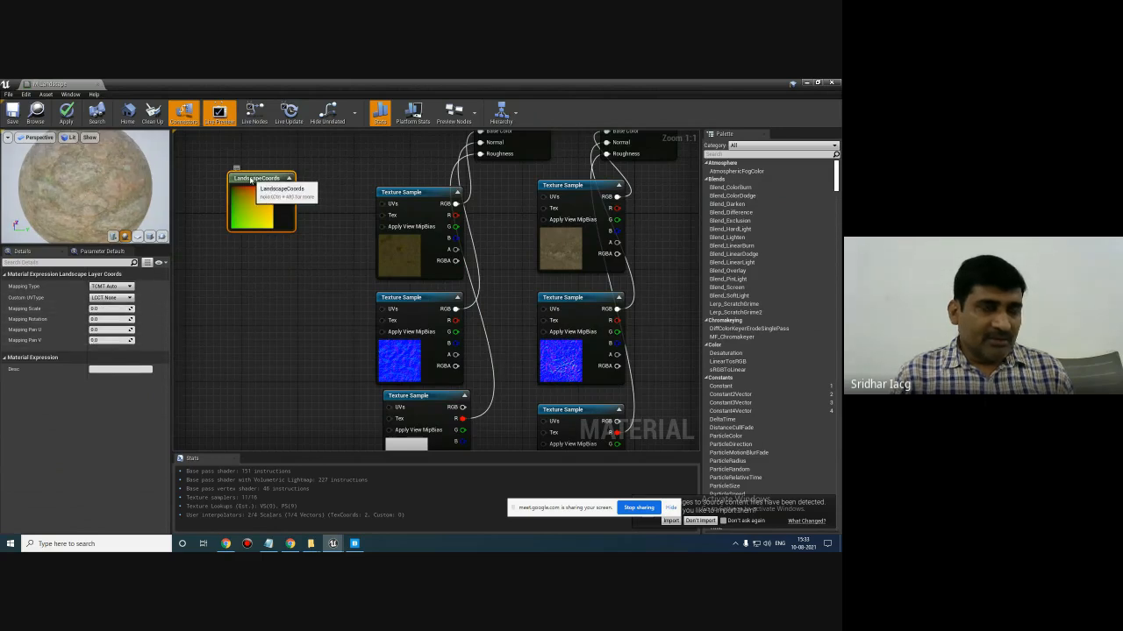
left_click_drag(248, 178, 234, 170)
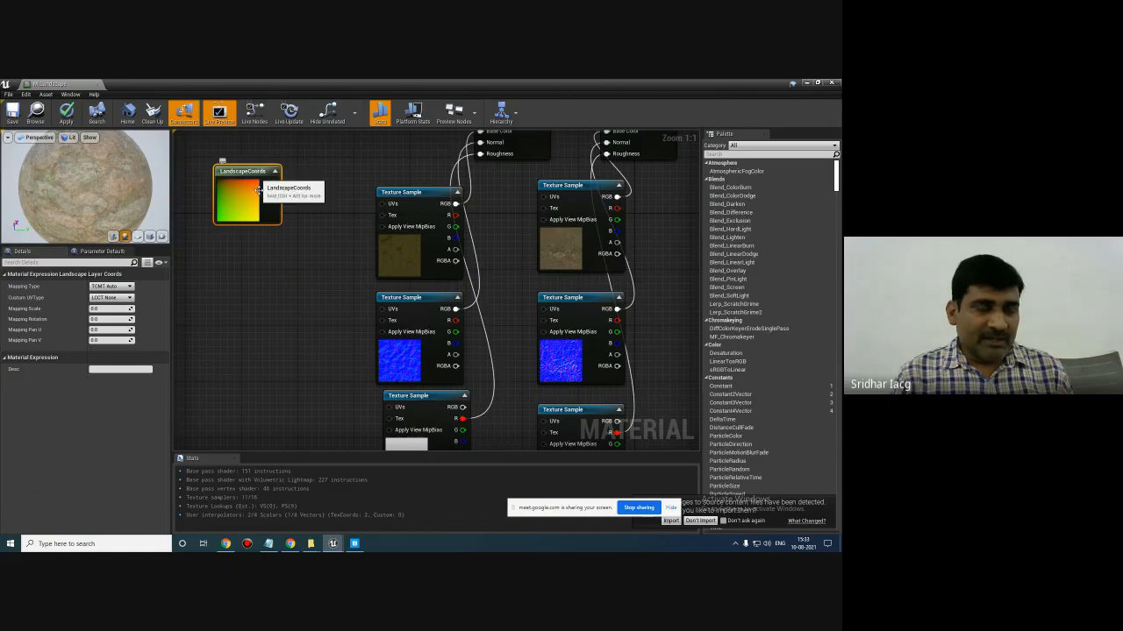
- Add a Multiply node, feed LandscapeCoords into its A input and connect its output to the Grass base color texture's UVs
scroll(356, 279, "down", 4)
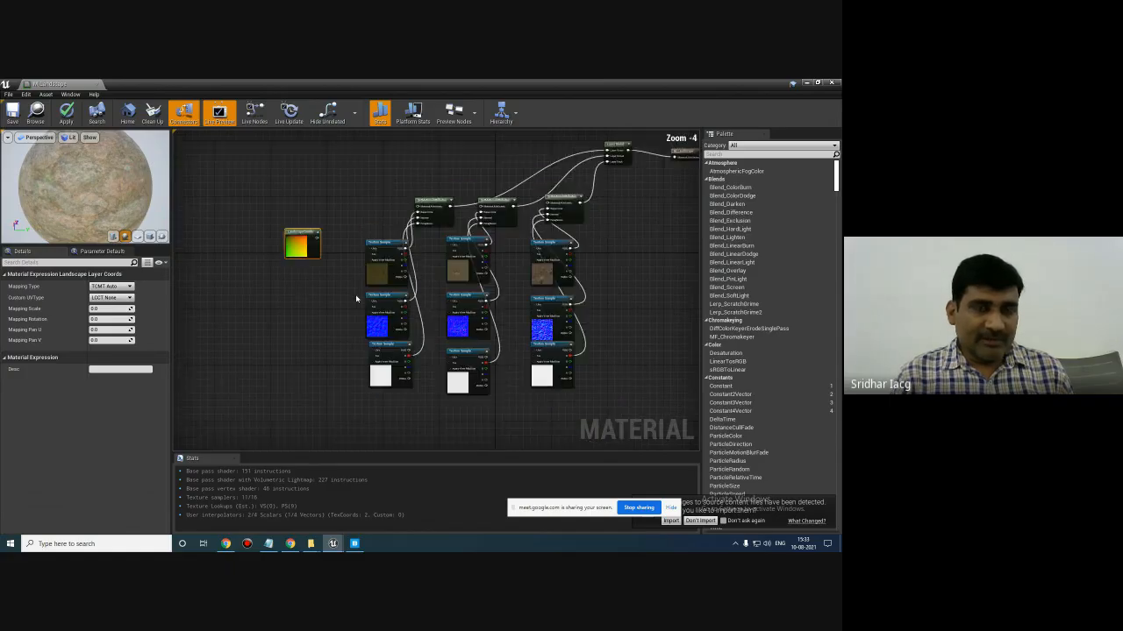
scroll(320, 285, "up", 2)
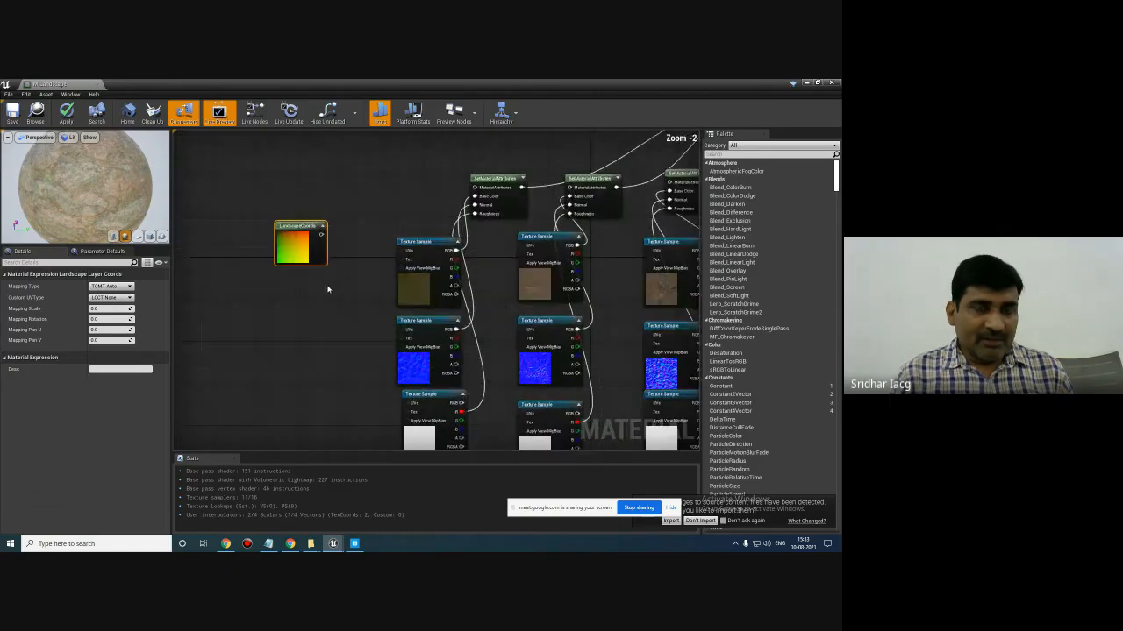
right_click(307, 308)
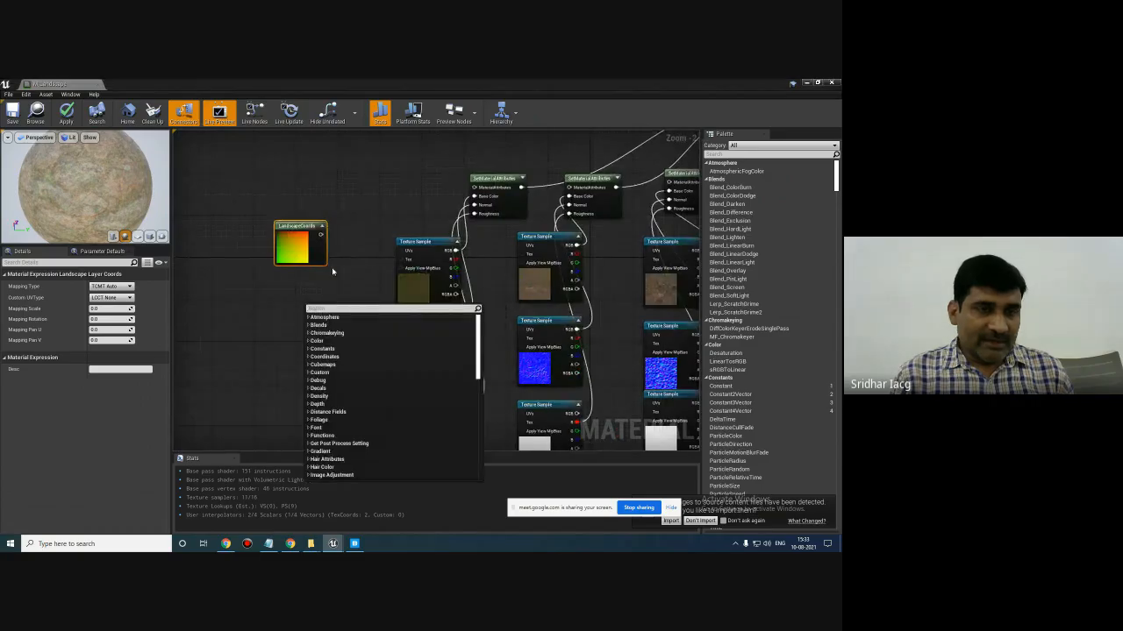
type("multi")
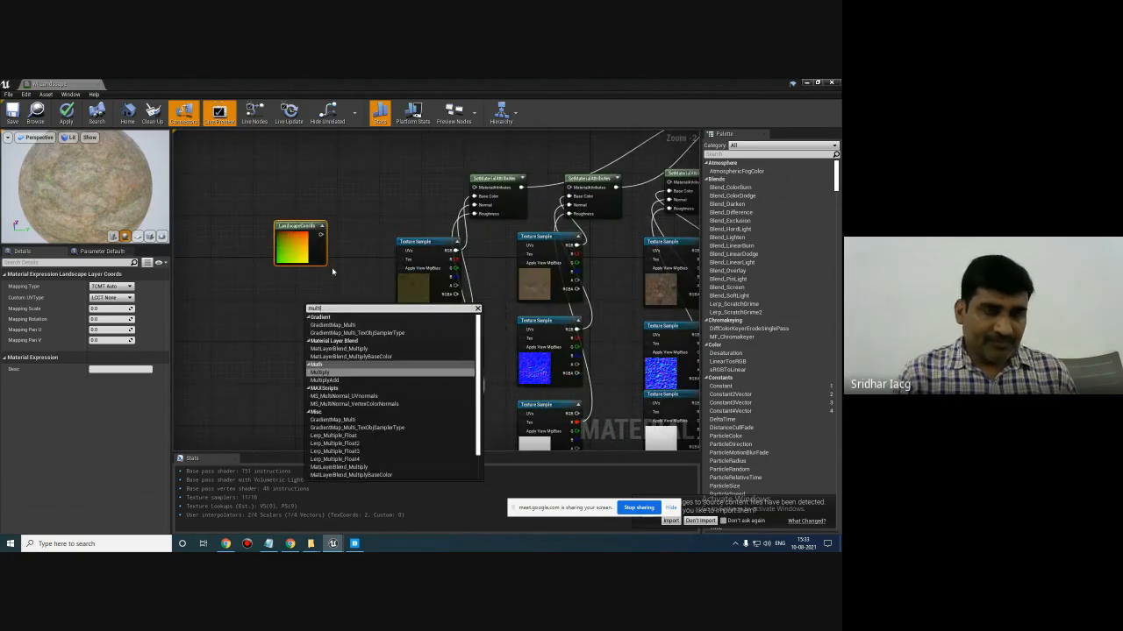
key("Return")
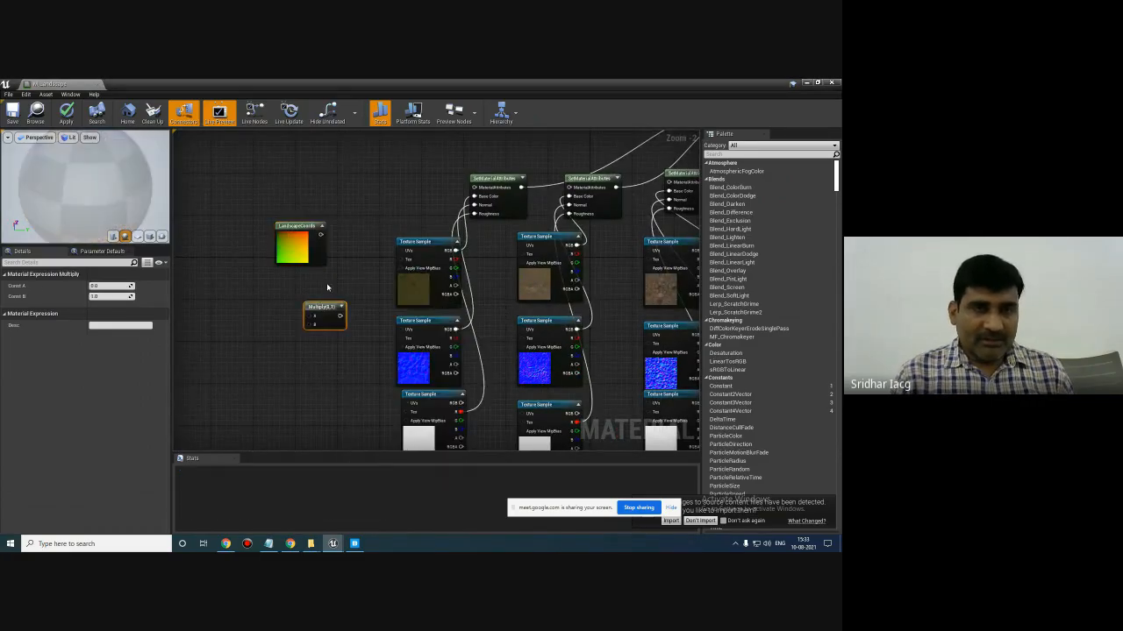
left_click_drag(293, 223, 268, 222)
left_click_drag(321, 305, 403, 252)
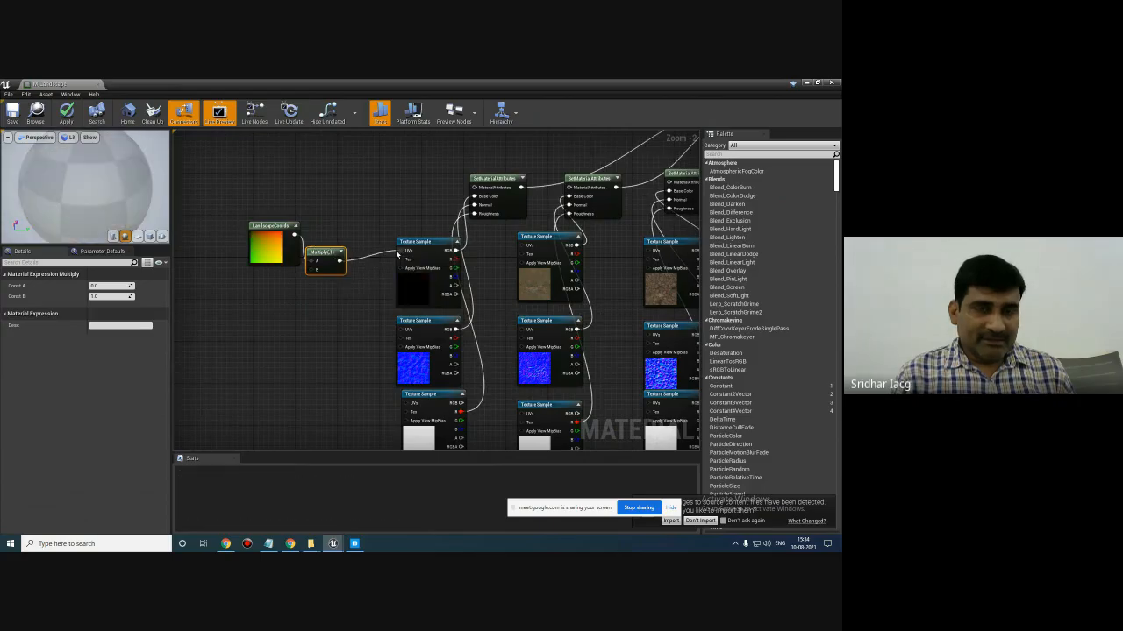
left_click_drag(317, 262, 338, 252)
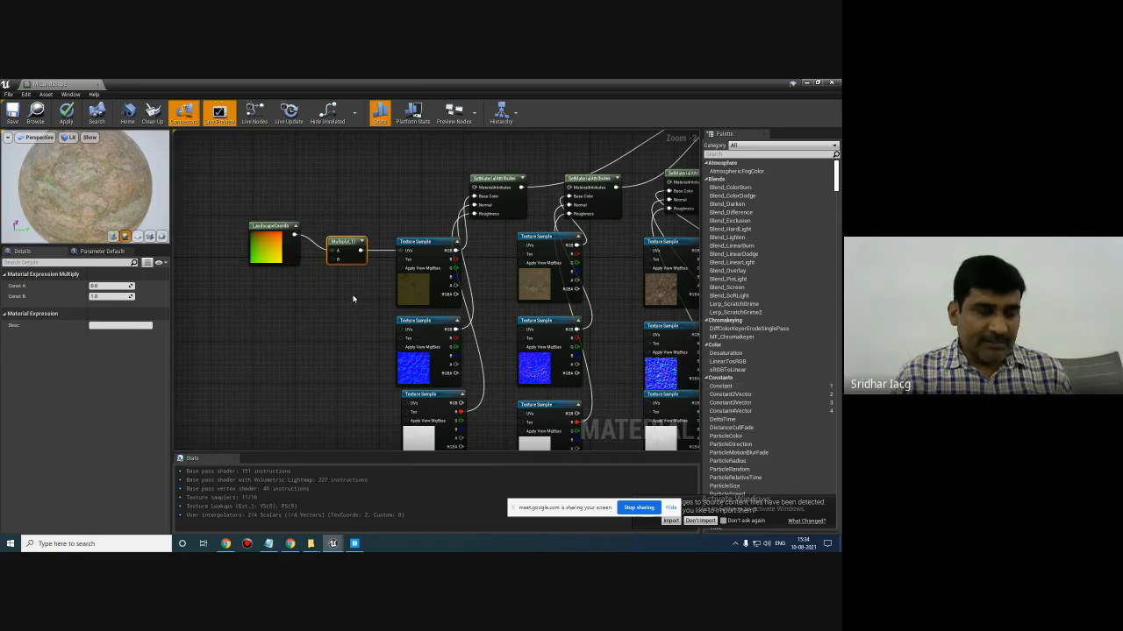
- Add a Constant node and place it below the LandscapeCoords node
key("1")
left_click(312, 313)
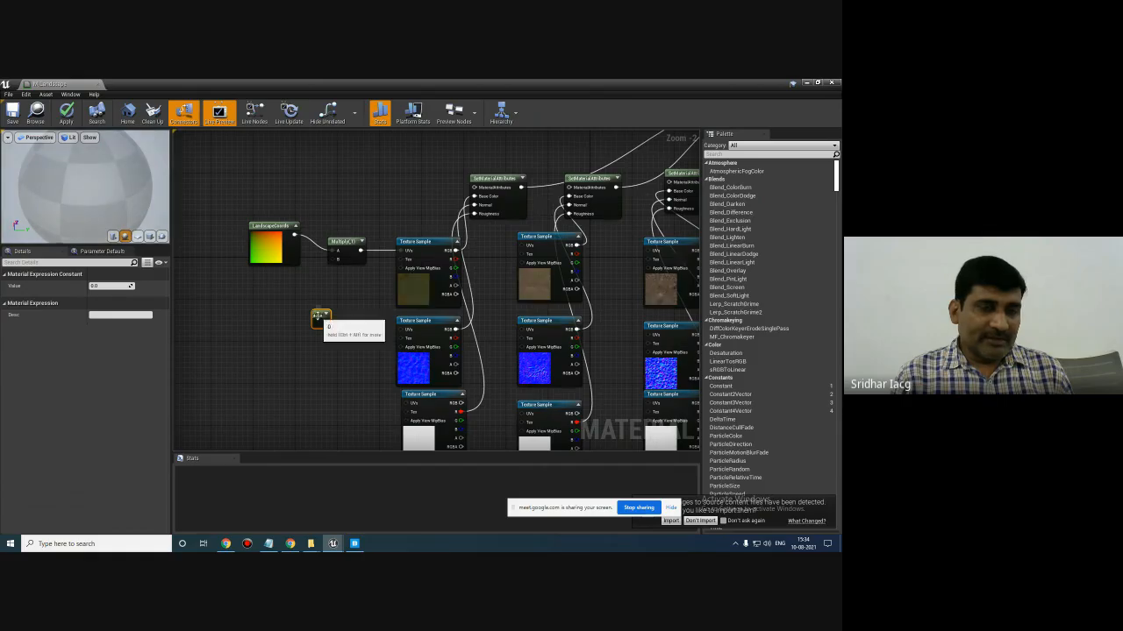
left_click_drag(313, 313, 271, 307)
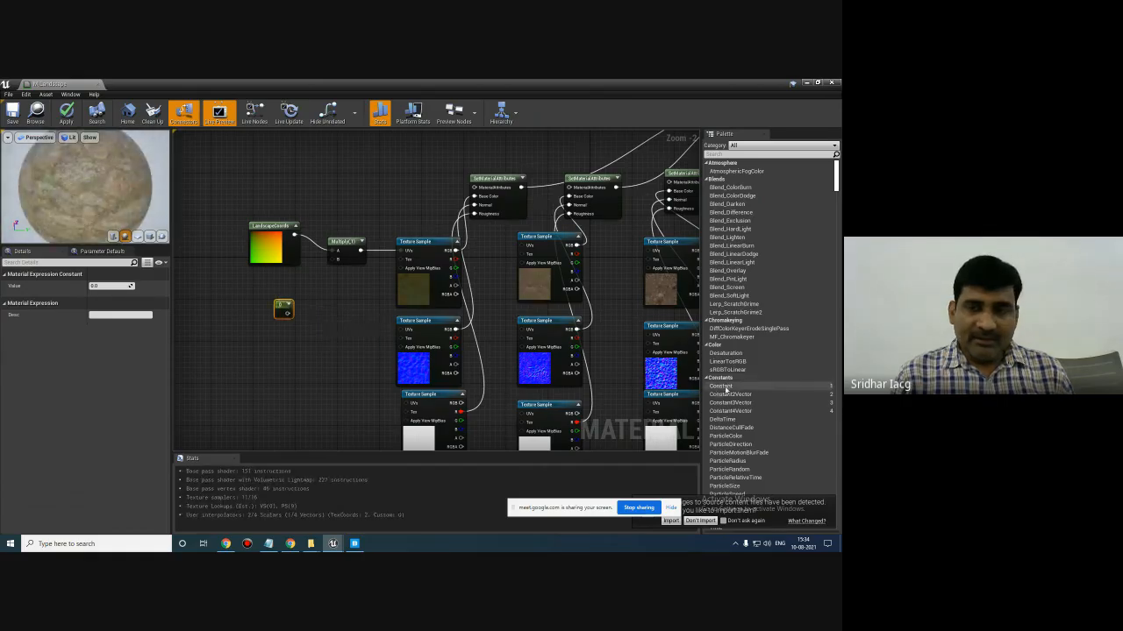
left_click_drag(727, 388, 456, 376)
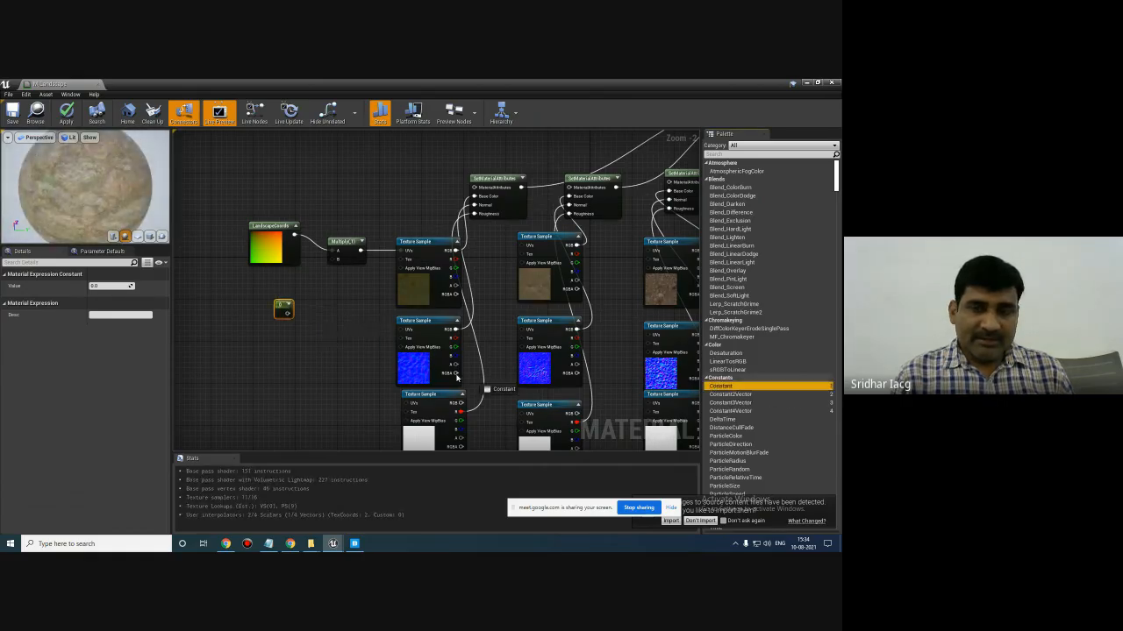
left_click_drag(310, 353, 312, 354)
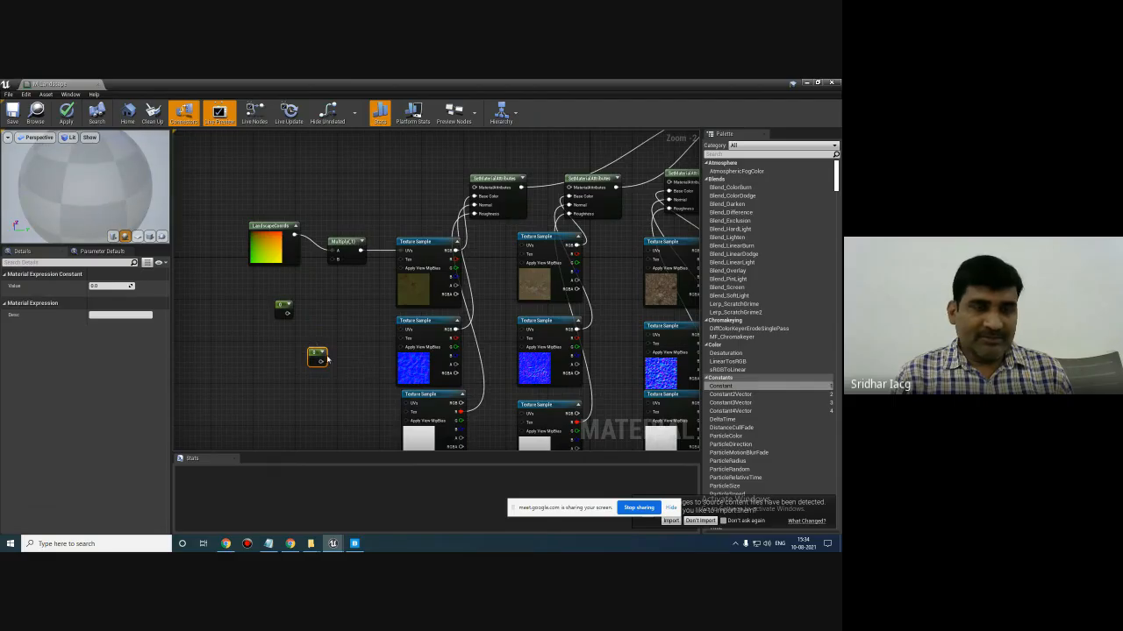
key("Delete")
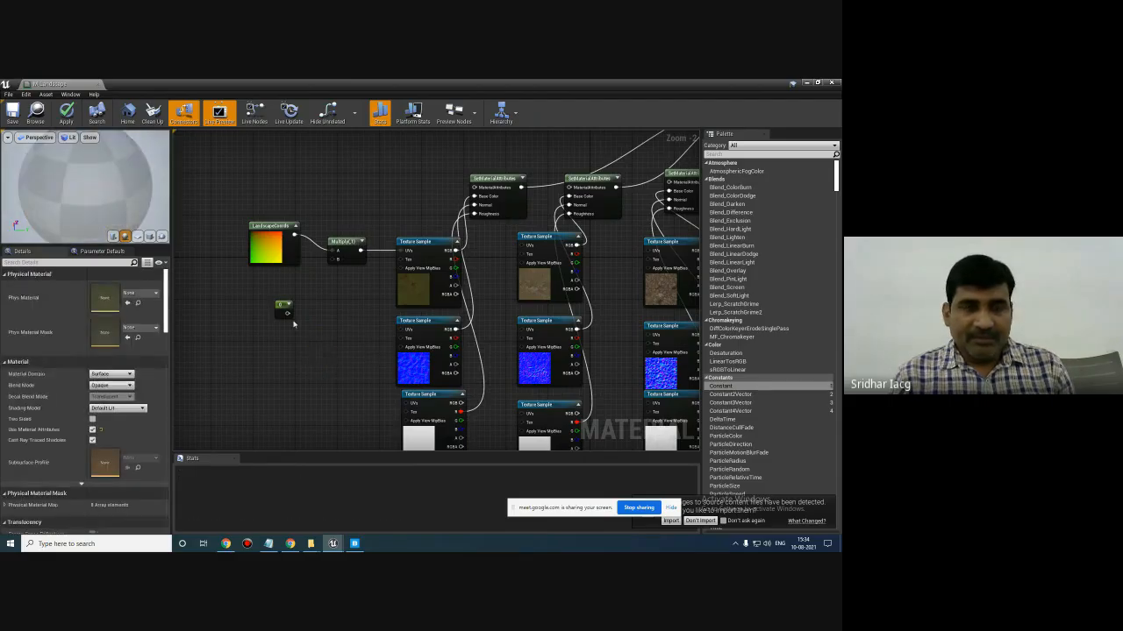
- Connect the Constant to Multiply's B input and the Multiply output to the UVs of the Grass normal and roughness textures
left_click_drag(286, 312, 333, 263)
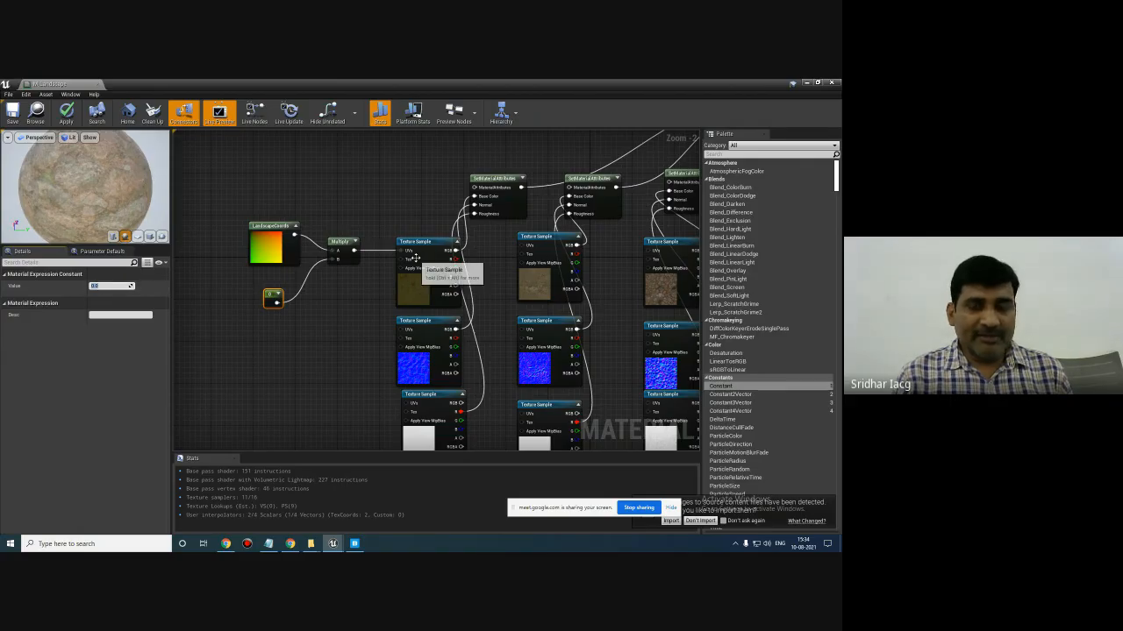
right_click_drag(354, 304, 318, 273)
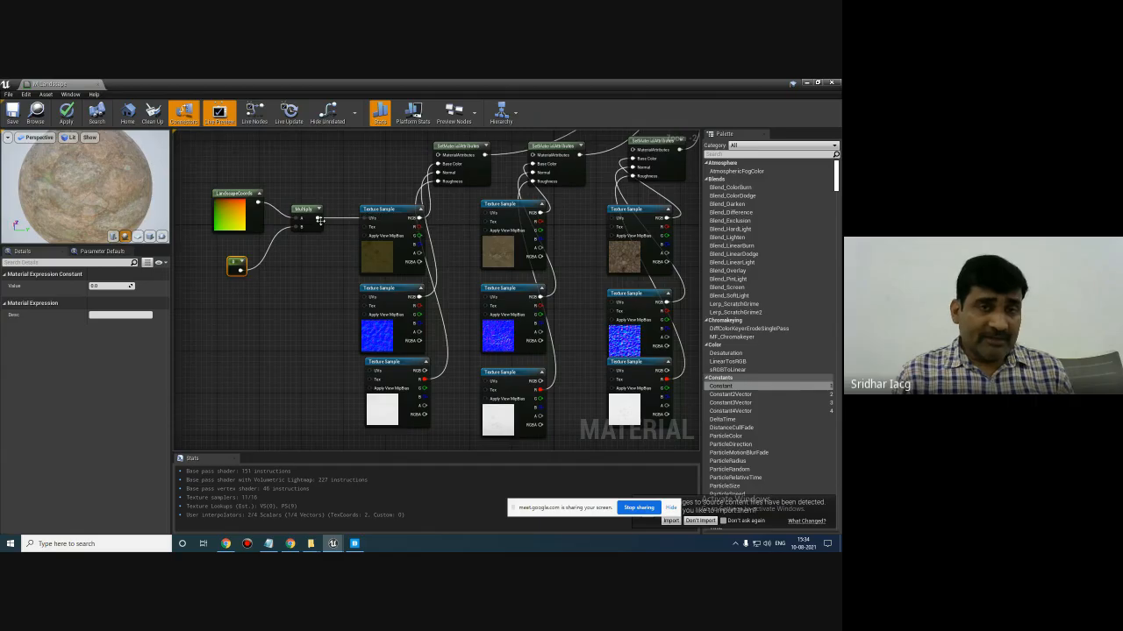
left_click_drag(319, 219, 363, 299)
left_click_drag(319, 219, 369, 373)
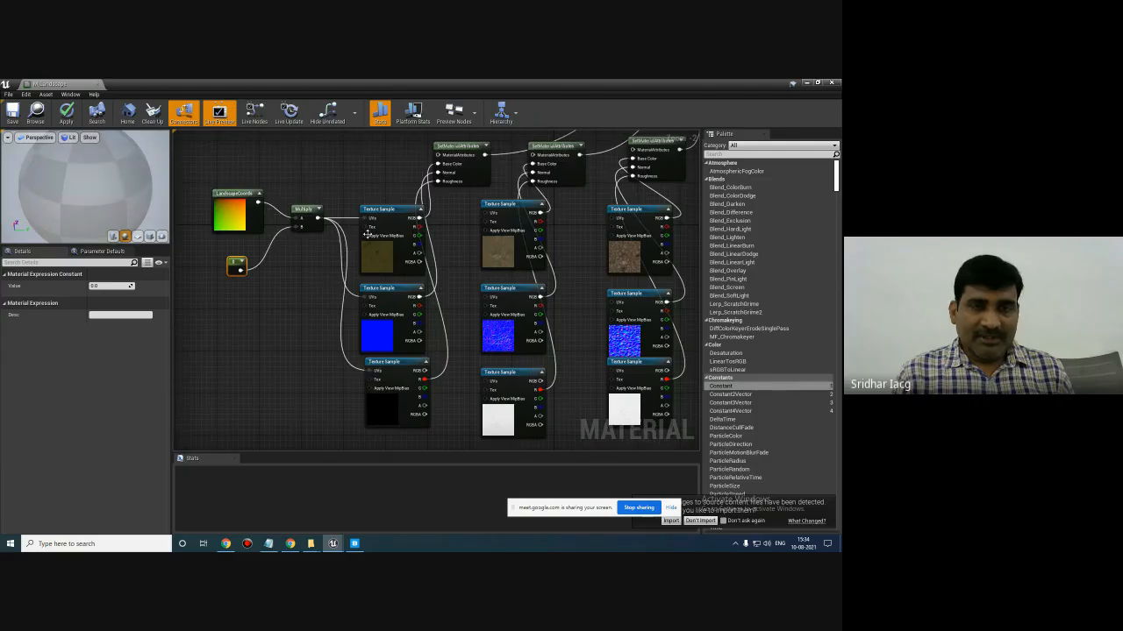
right_click_drag(457, 255, 464, 264)
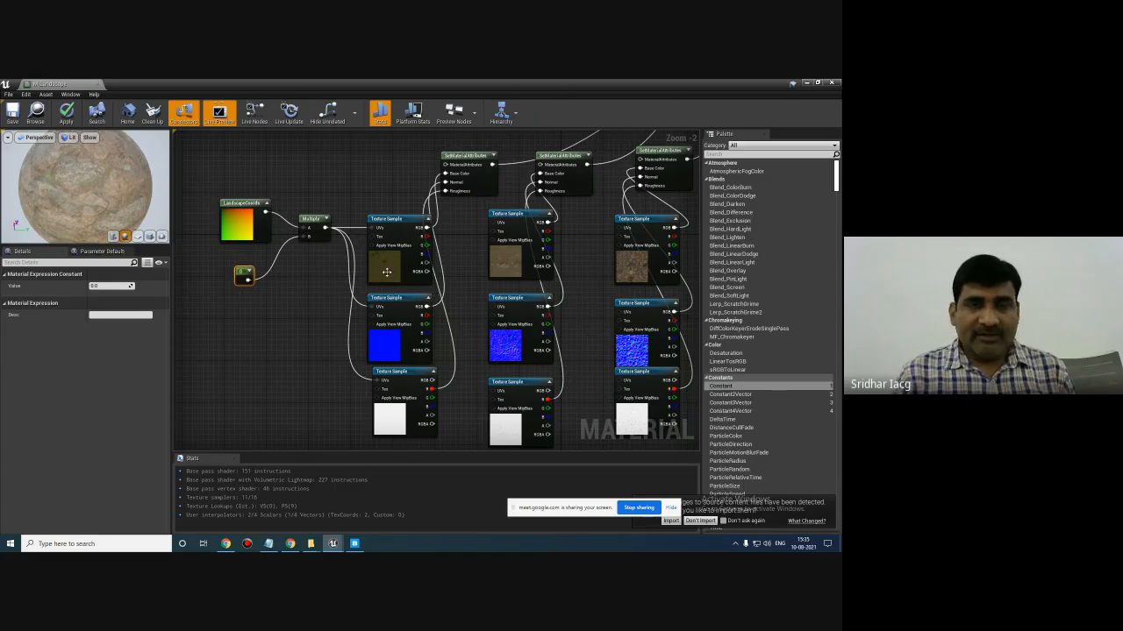
- Connect the Multiply output to the UVs of the base color, normal and roughness Texture Samples for both Gravel and Rock
left_click_drag(325, 228, 493, 224)
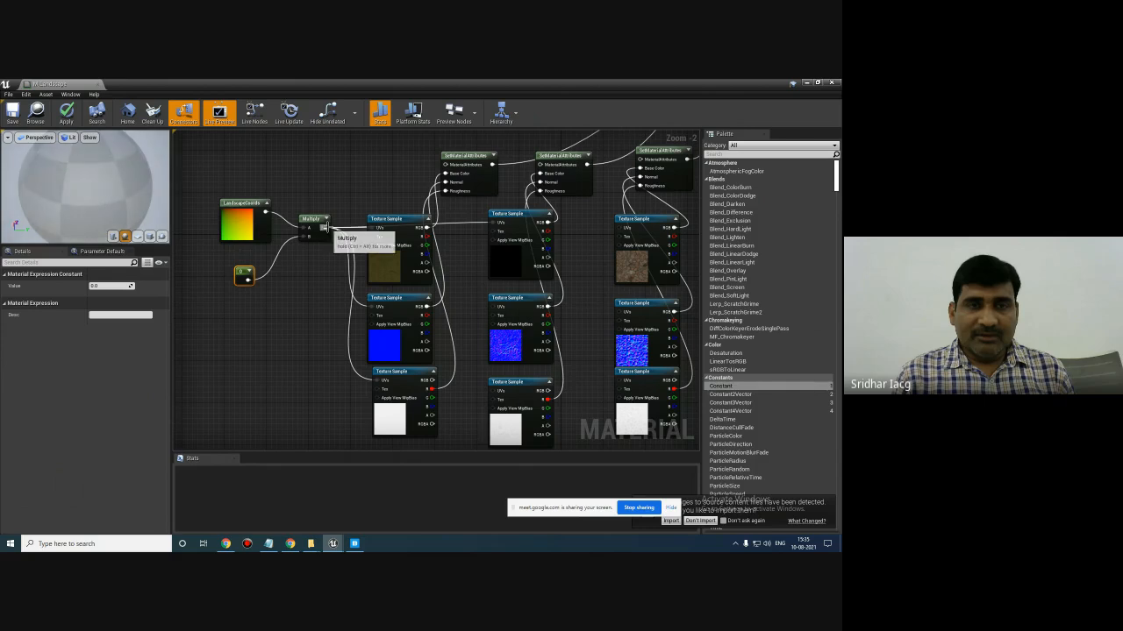
left_click_drag(325, 228, 494, 307)
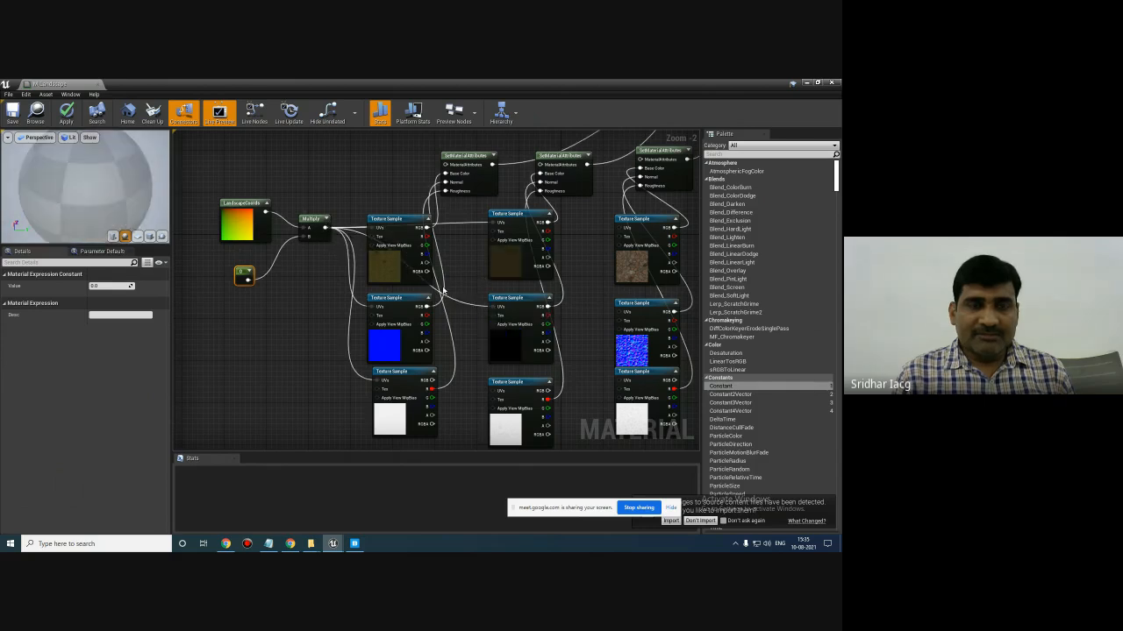
left_click_drag(324, 228, 494, 392)
left_click_drag(325, 228, 621, 228)
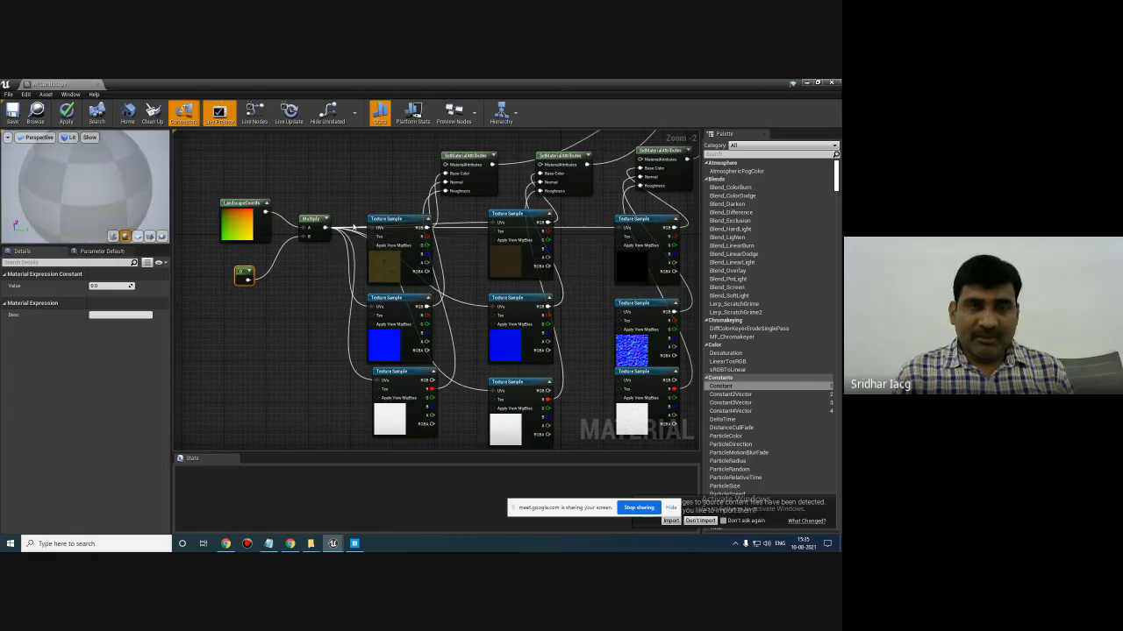
left_click_drag(324, 228, 619, 307)
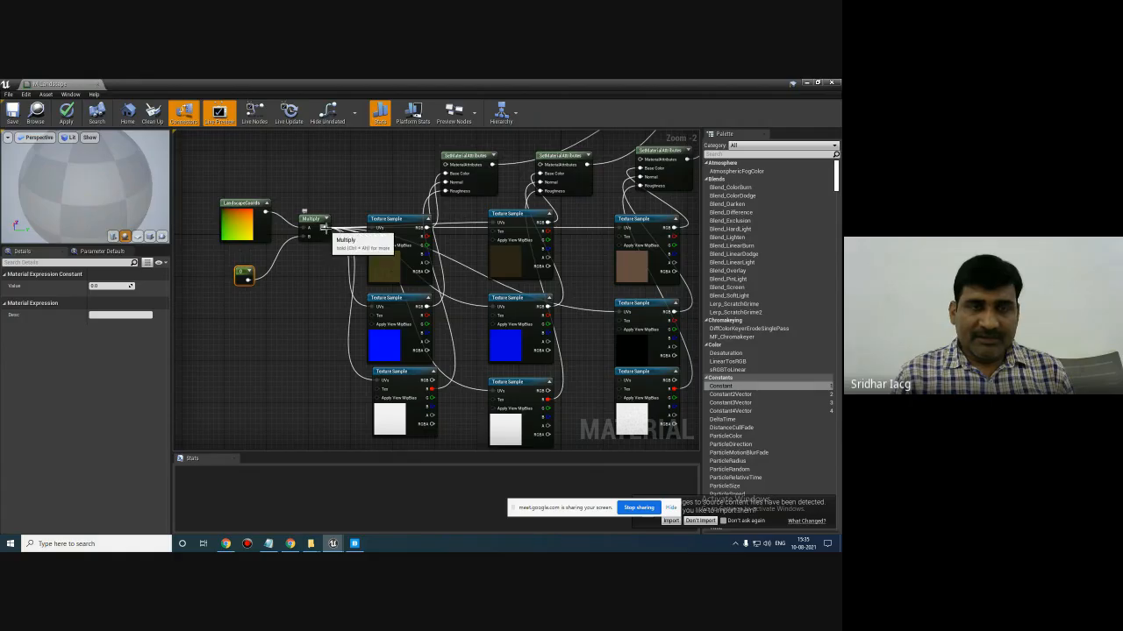
left_click_drag(325, 229, 619, 380)
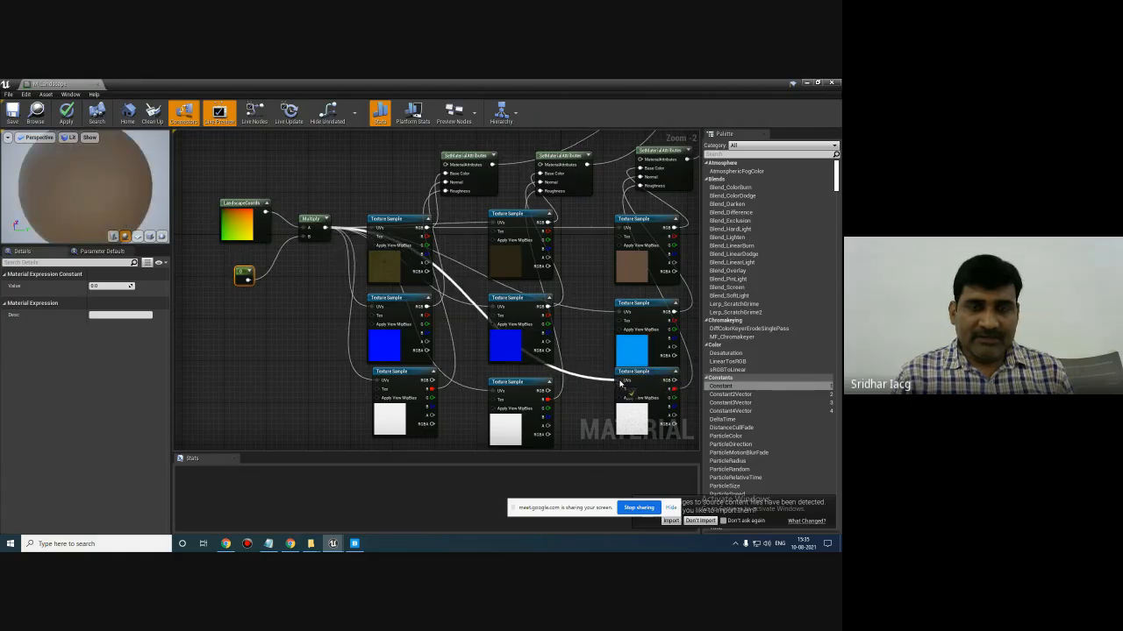
- Set the Constant feeding Multiply to 0.2 and save the material
right_click_drag(586, 285, 537, 245)
scroll(537, 250, "down", 2)
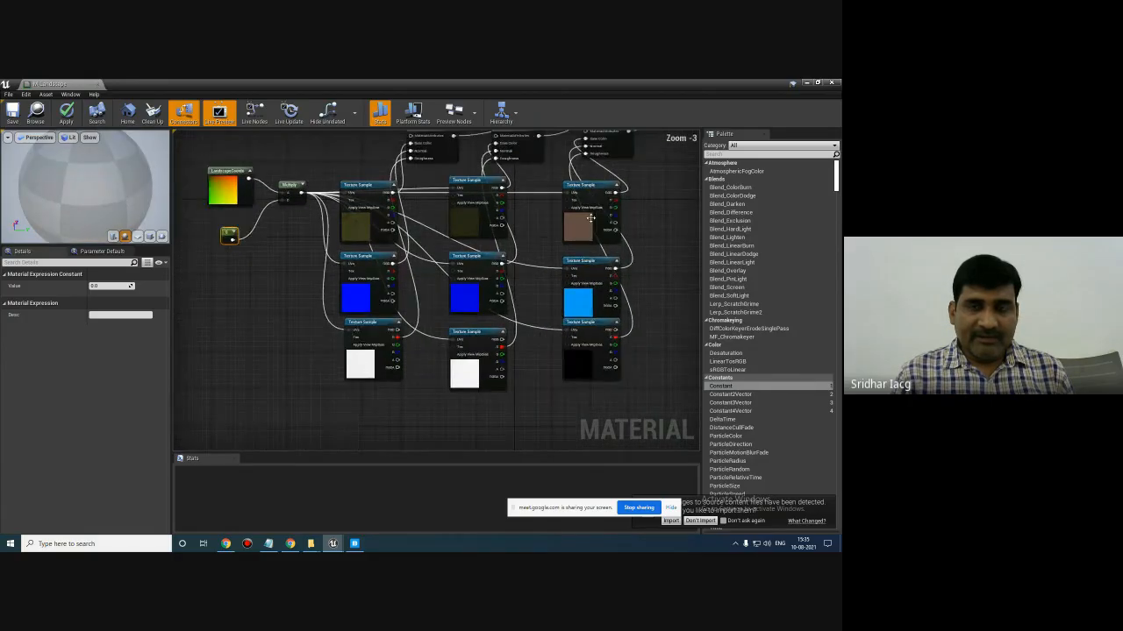
right_click_drag(679, 233, 683, 282)
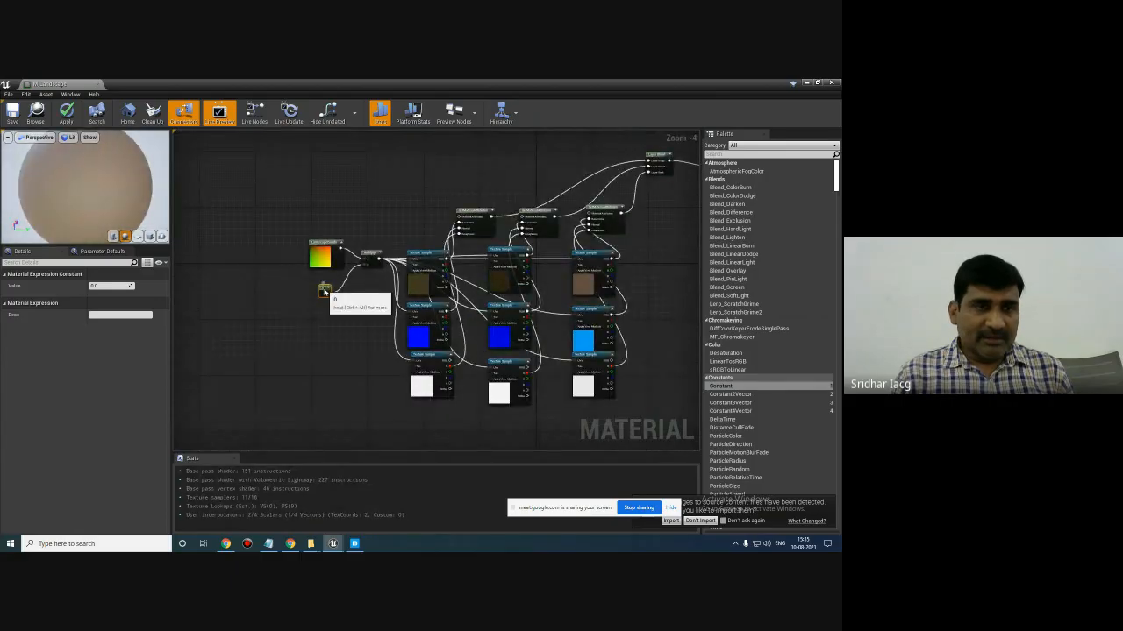
left_click(99, 286)
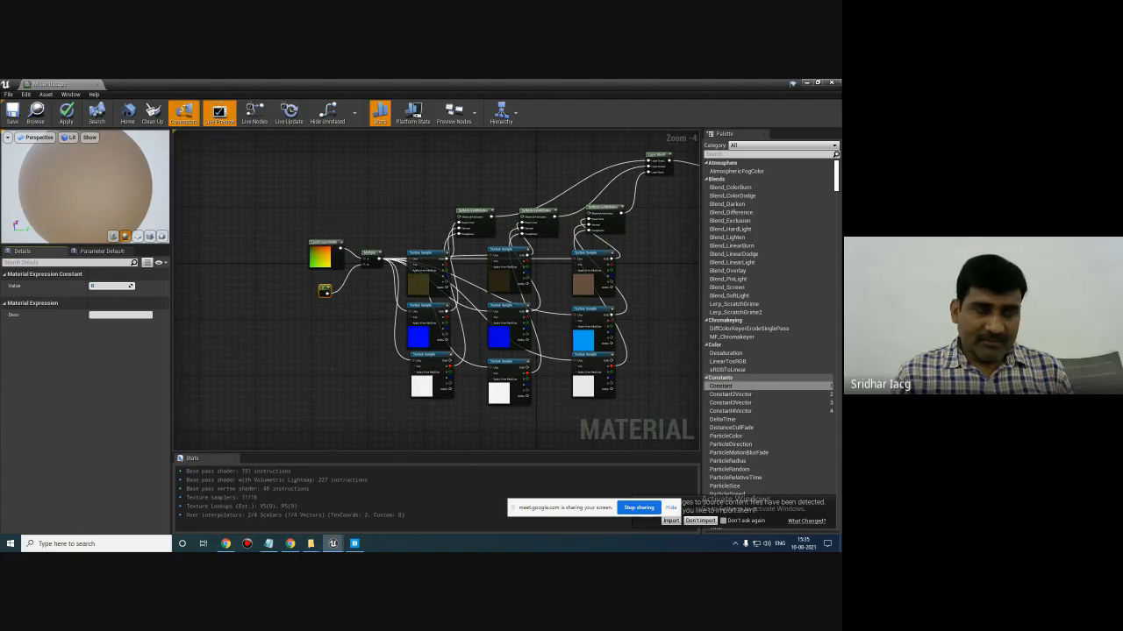
key("Return")
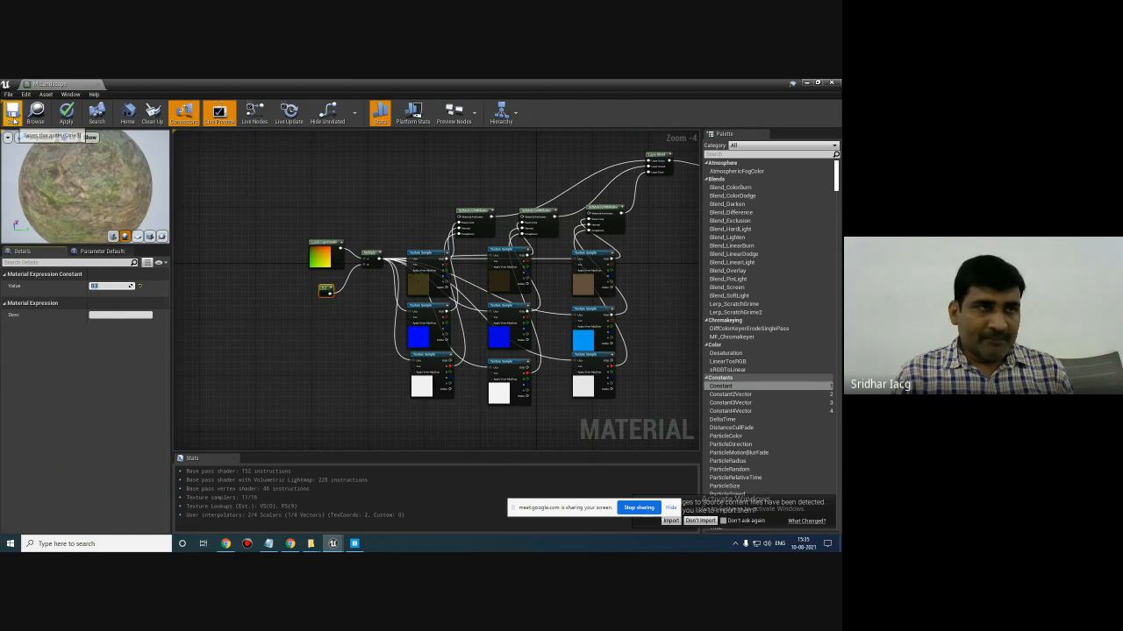
left_click(12, 115)
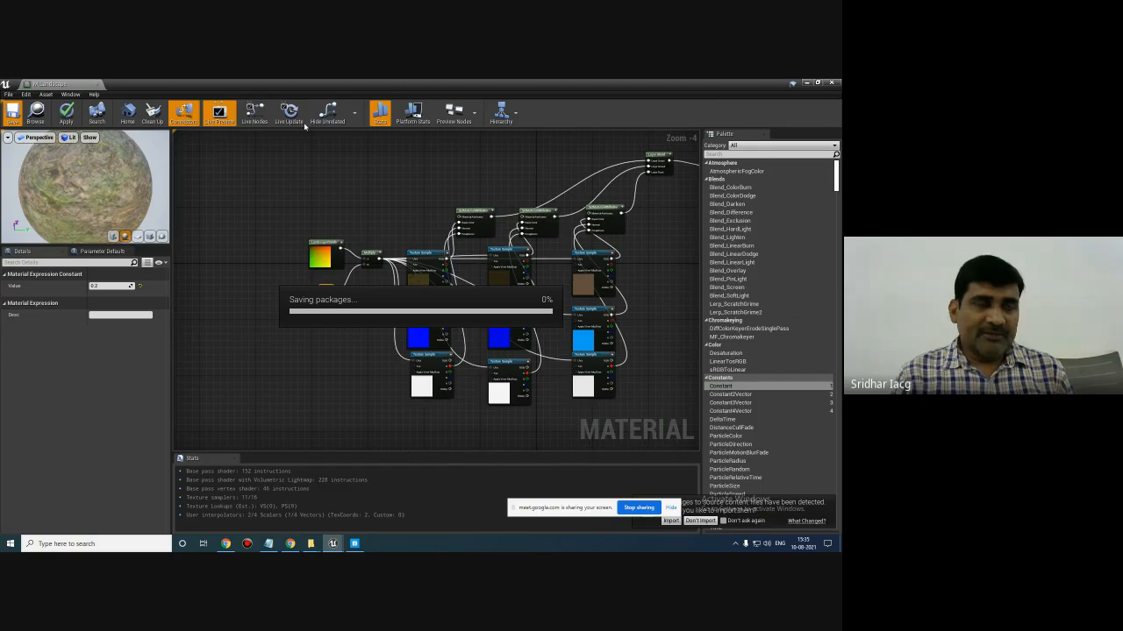
- Shrink the material editor window, move it aside, and inspect the texture tiling on the landscape up close
double_click(227, 82)
left_click_drag(399, 107, 708, 163)
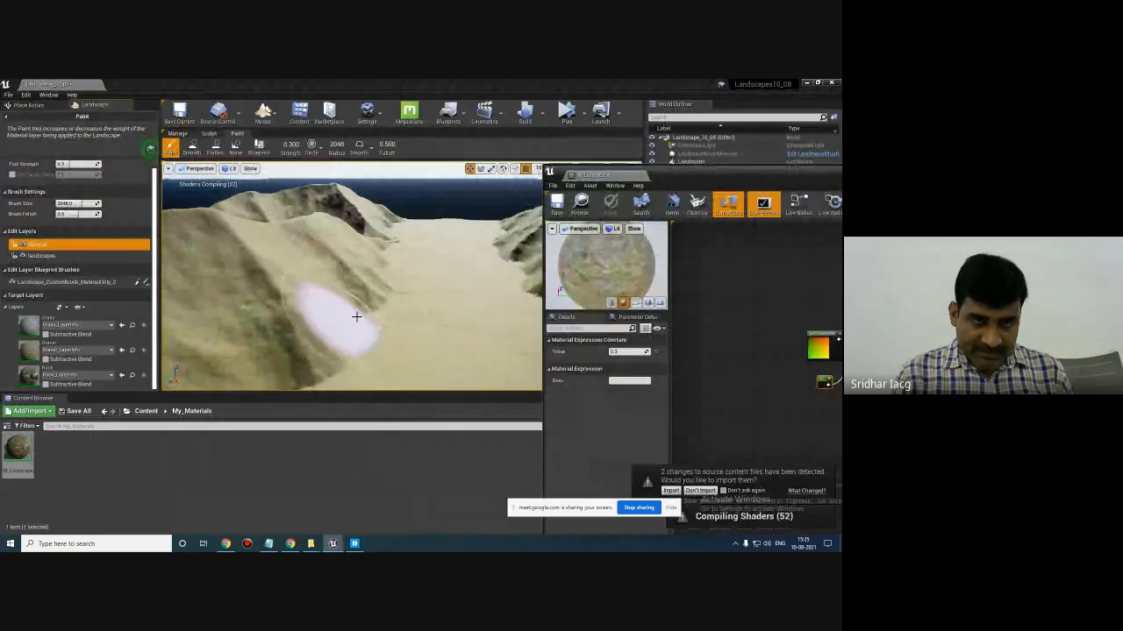
key("w")
mouse_move(413, 297)
right_mouse_down()
mouse_move(389, 299)
mouse_move(403, 302)
right_mouse_up()
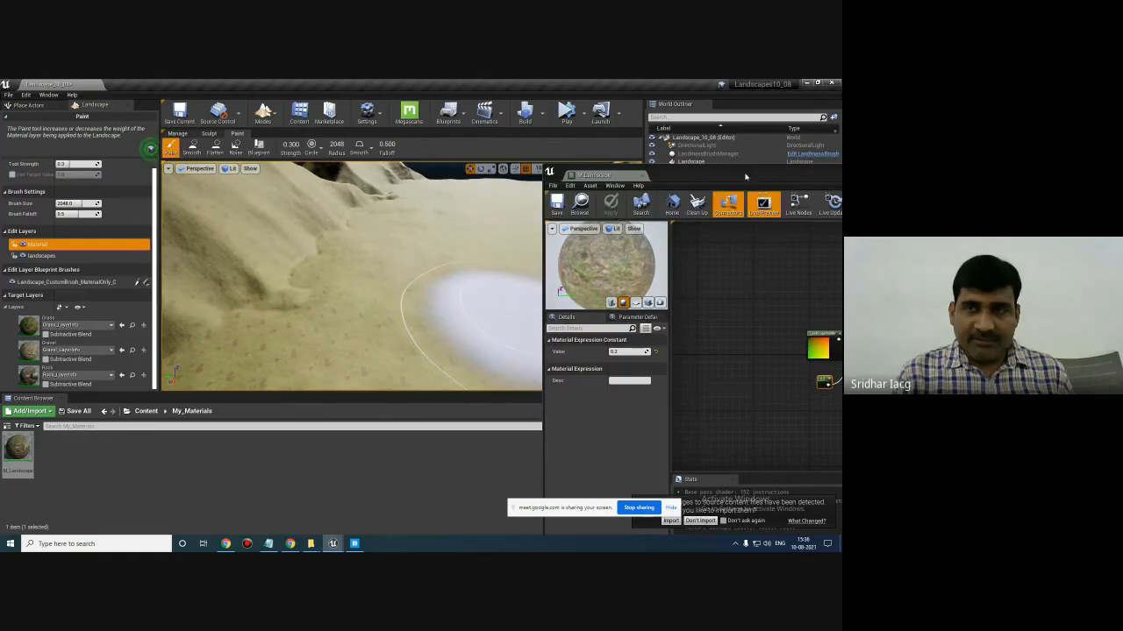
- Set the tiling Constant to 0.02, apply the change, and check the tiling on the landscape
left_click_drag(746, 176, 521, 129)
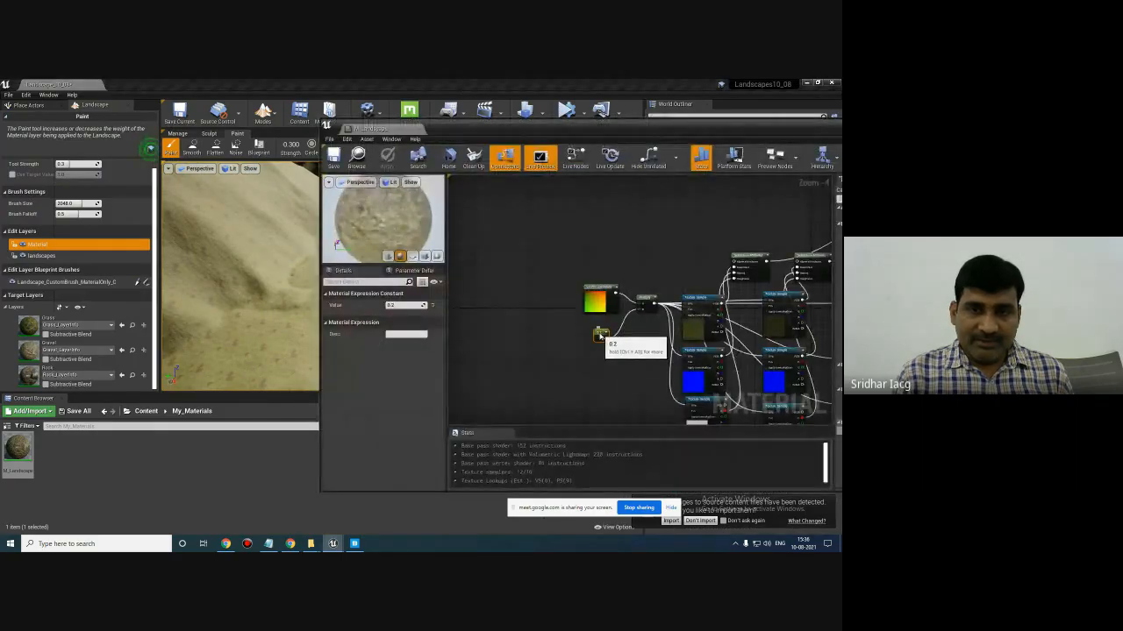
left_click(399, 305)
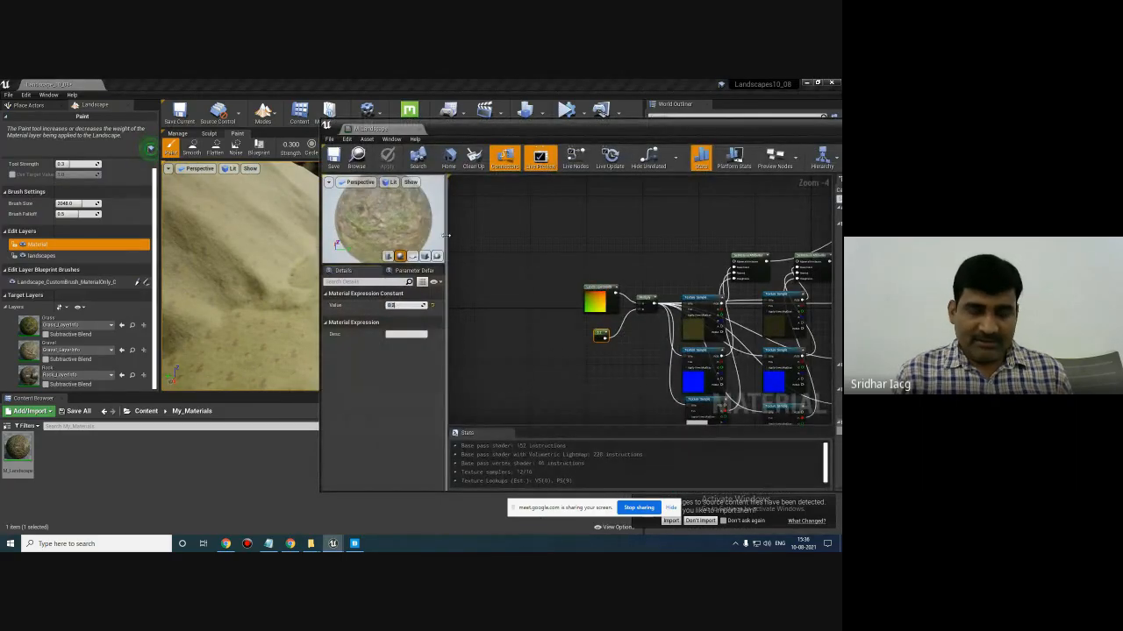
type("0")
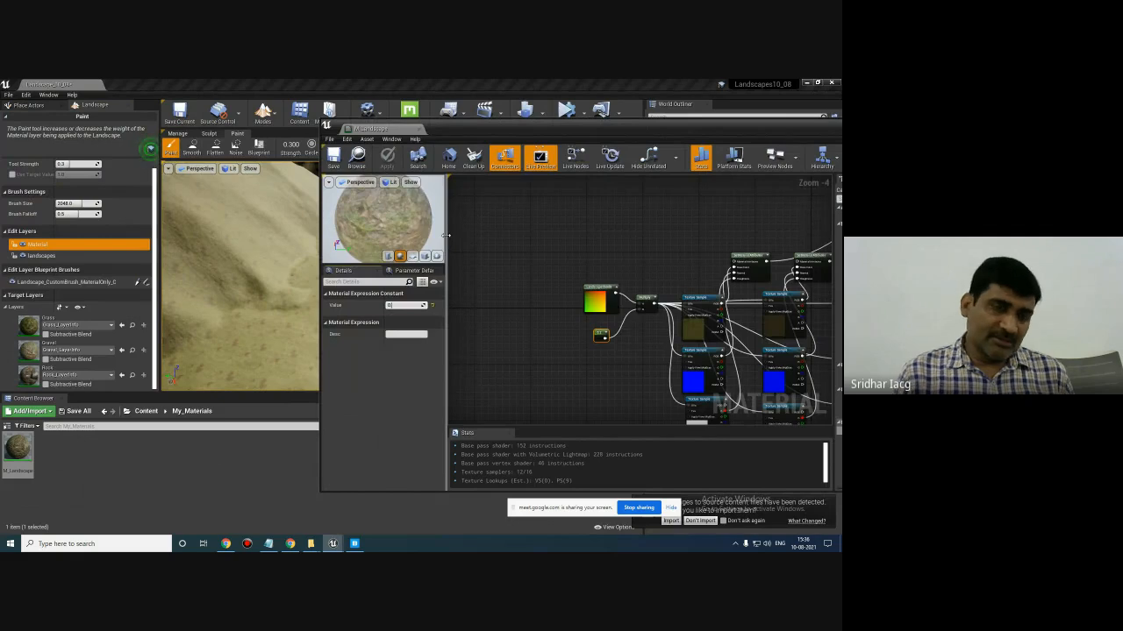
type(".02")
key("Return")
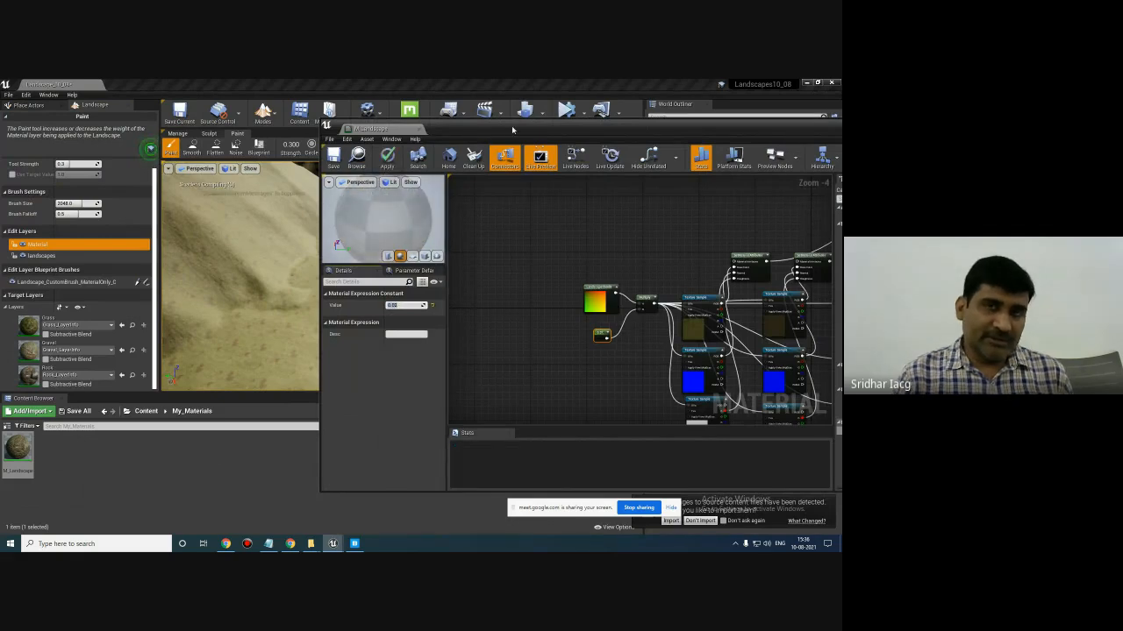
left_click_drag(513, 129, 658, 130)
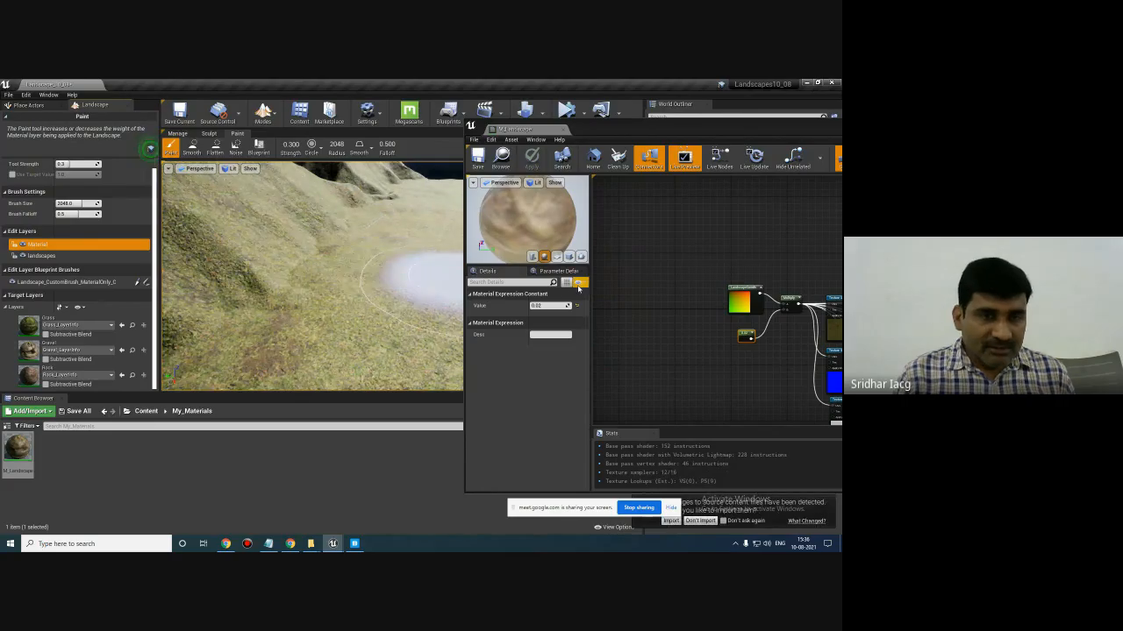
mouse_move(402, 278)
right_mouse_down()
mouse_move(387, 223)
mouse_move(360, 220)
mouse_move(359, 250)
mouse_move(284, 256)
mouse_move(336, 240)
mouse_move(390, 250)
mouse_move(357, 255)
mouse_move(439, 263)
right_mouse_up()
- Set the tiling Constant to 0.01, save the material, and check the texture scale on the landscape slopes
left_click(545, 306)
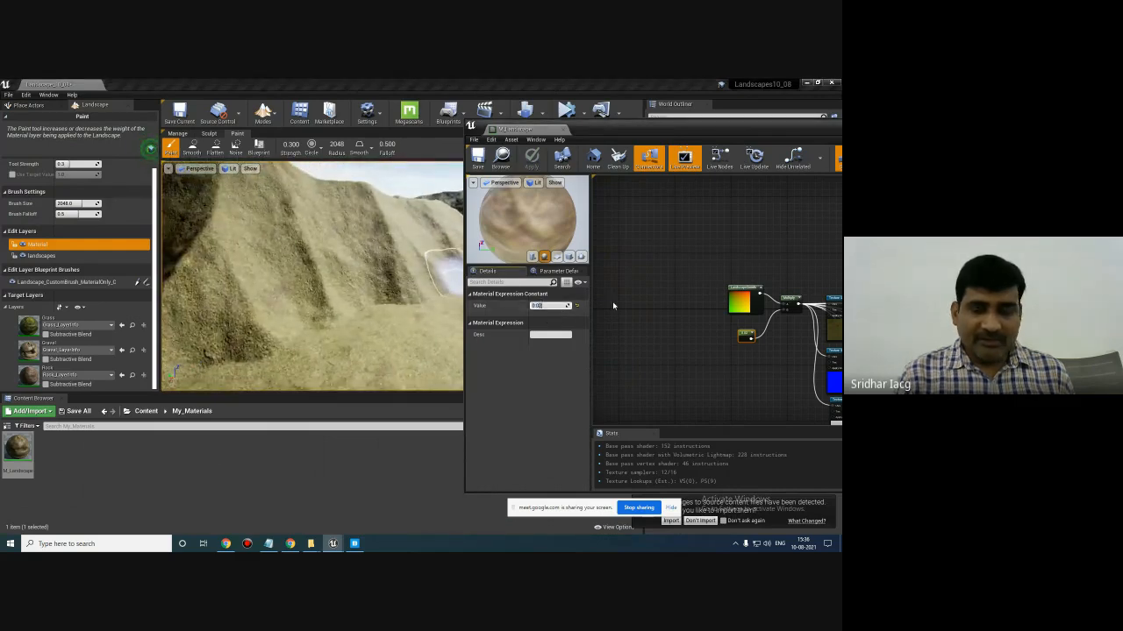
key("Return")
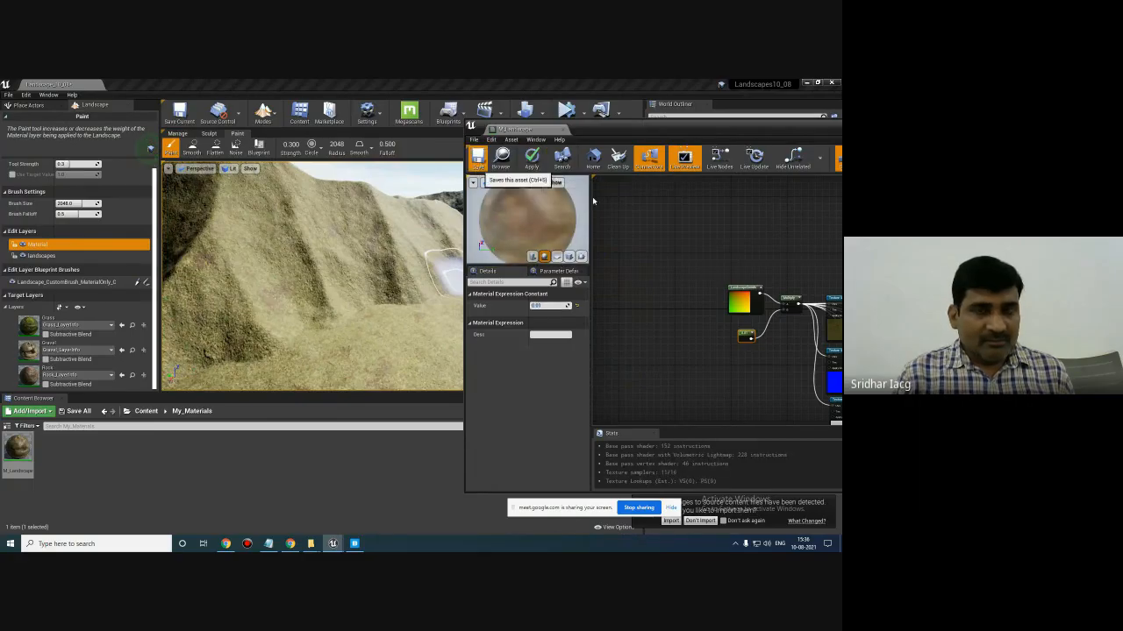
key("ctrl+s")
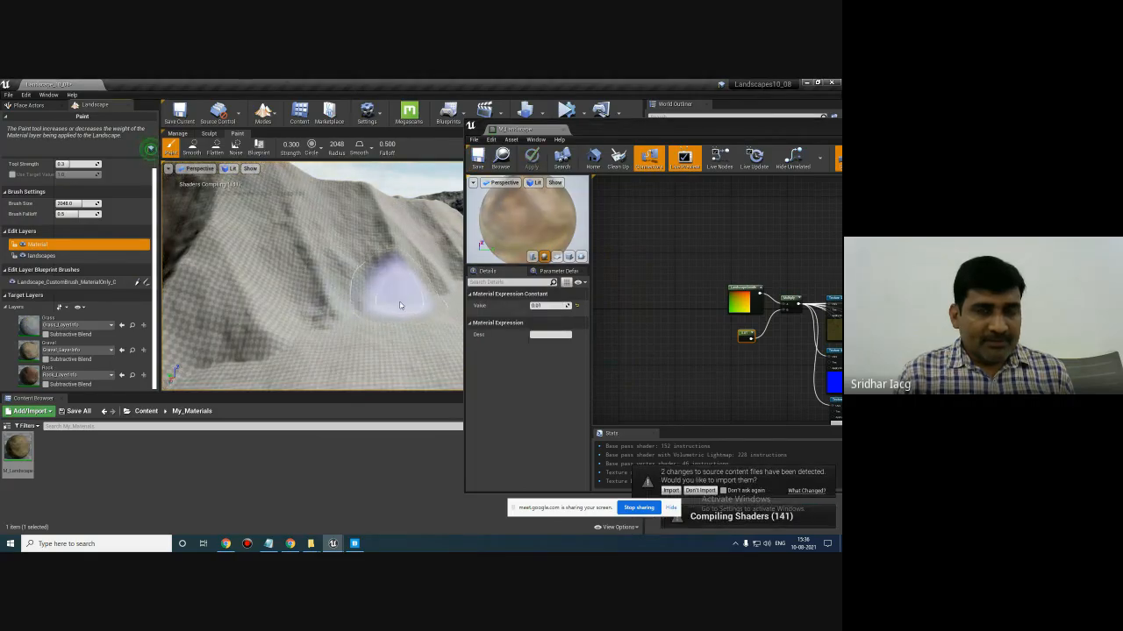
mouse_move(351, 312)
right_mouse_down()
mouse_move(372, 316)
mouse_move(353, 321)
mouse_move(359, 284)
right_mouse_up()
key("w")
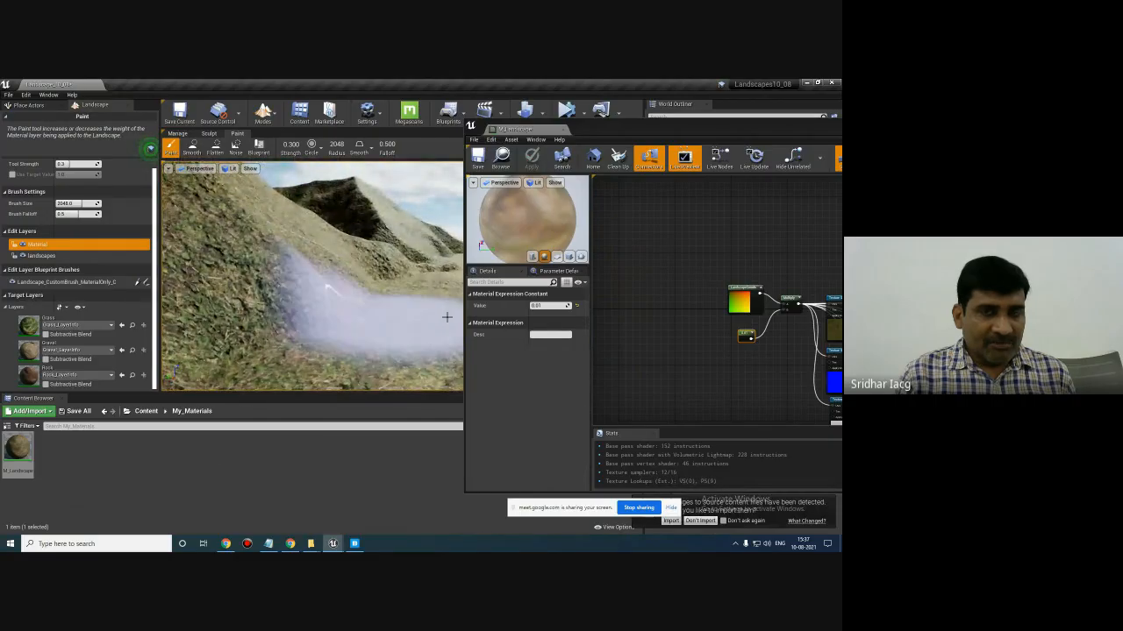
- Set the tiling Constant to 0.03, apply it to the landscape, and save the material
left_click(550, 306)
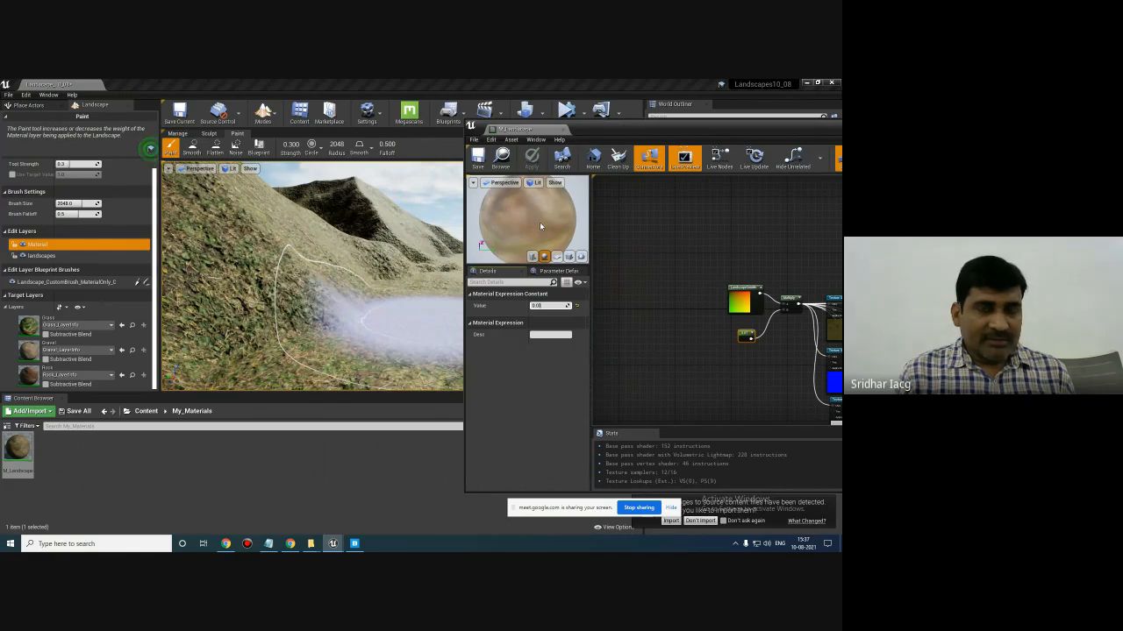
key("Return")
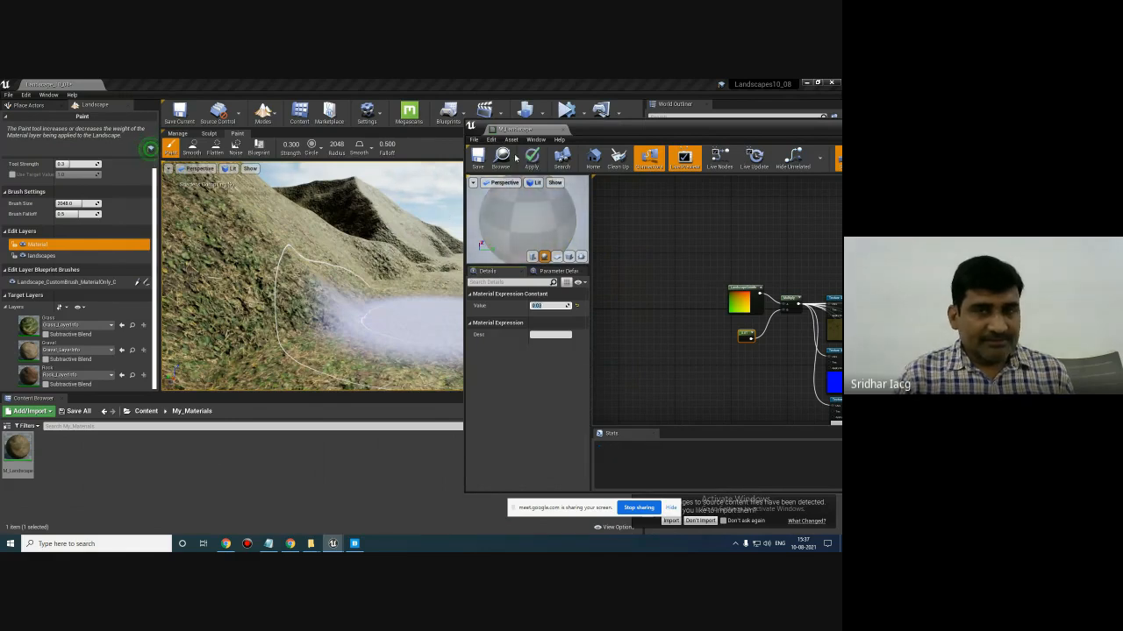
left_click(531, 158)
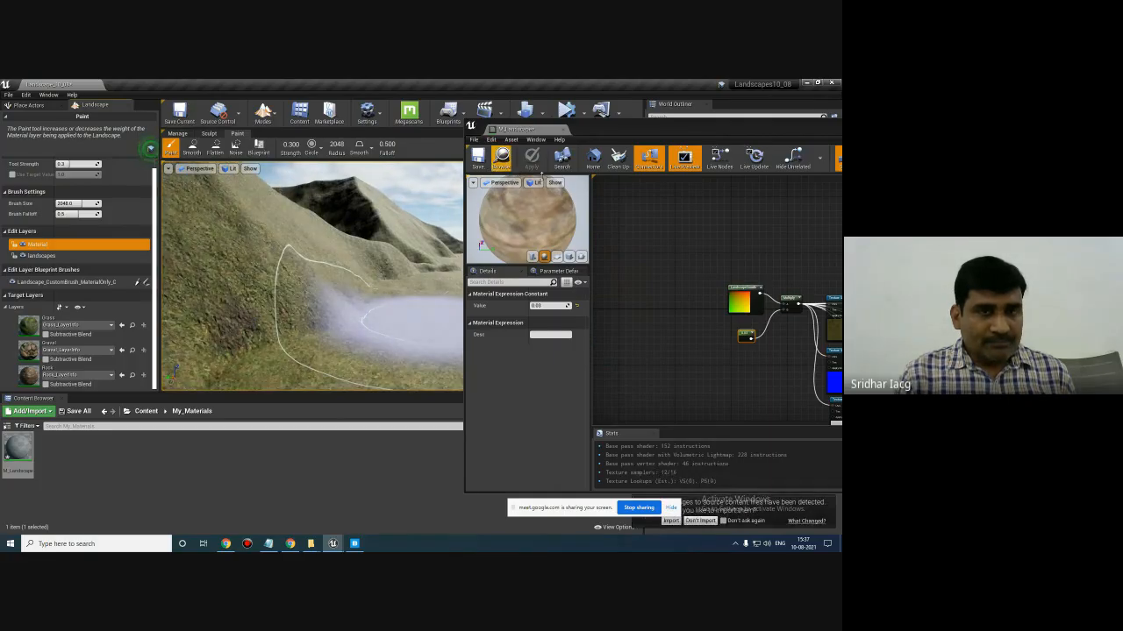
right_click_drag(396, 307, 443, 311)
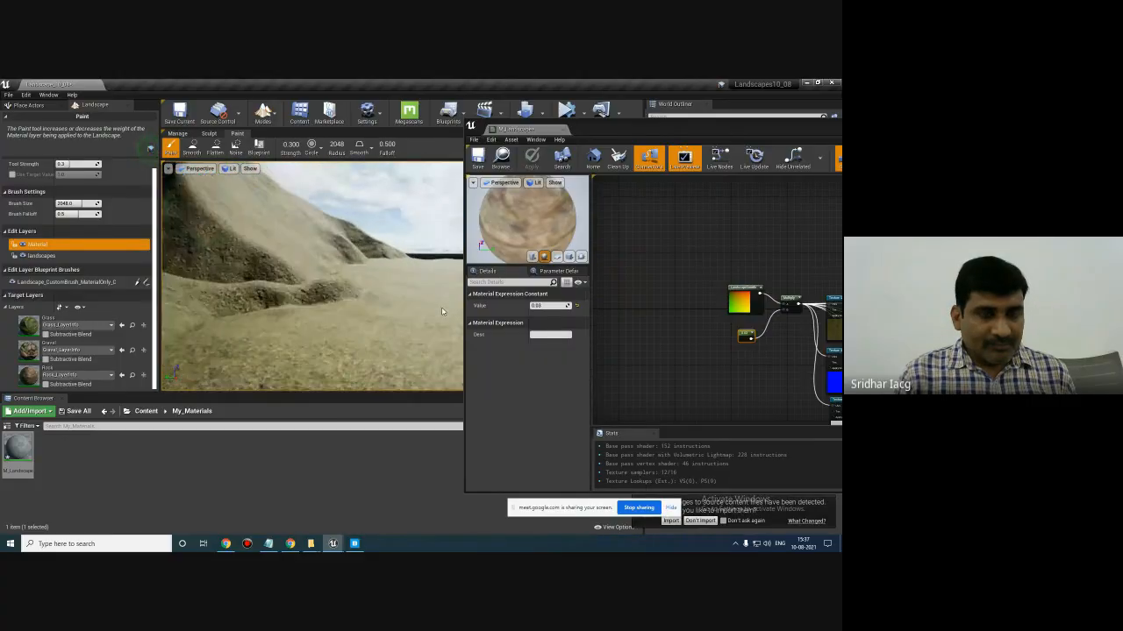
left_click(481, 160)
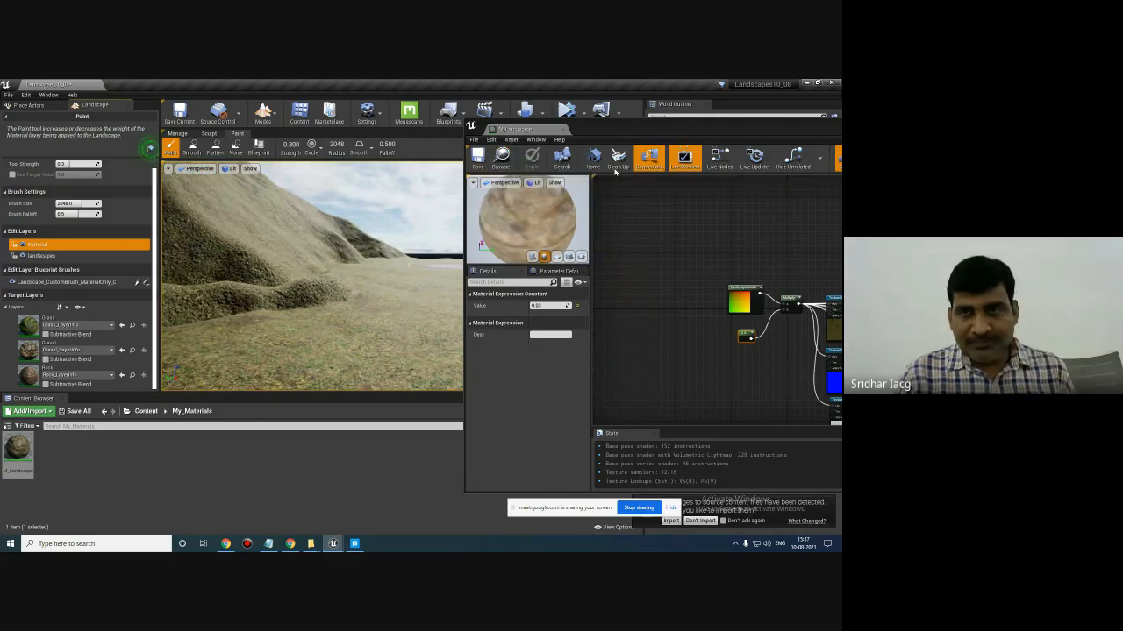
- Close the material editor and examine the texture tiling across the terrain and slopes in the full viewport
left_click_drag(675, 132, 613, 157)
left_click(743, 152)
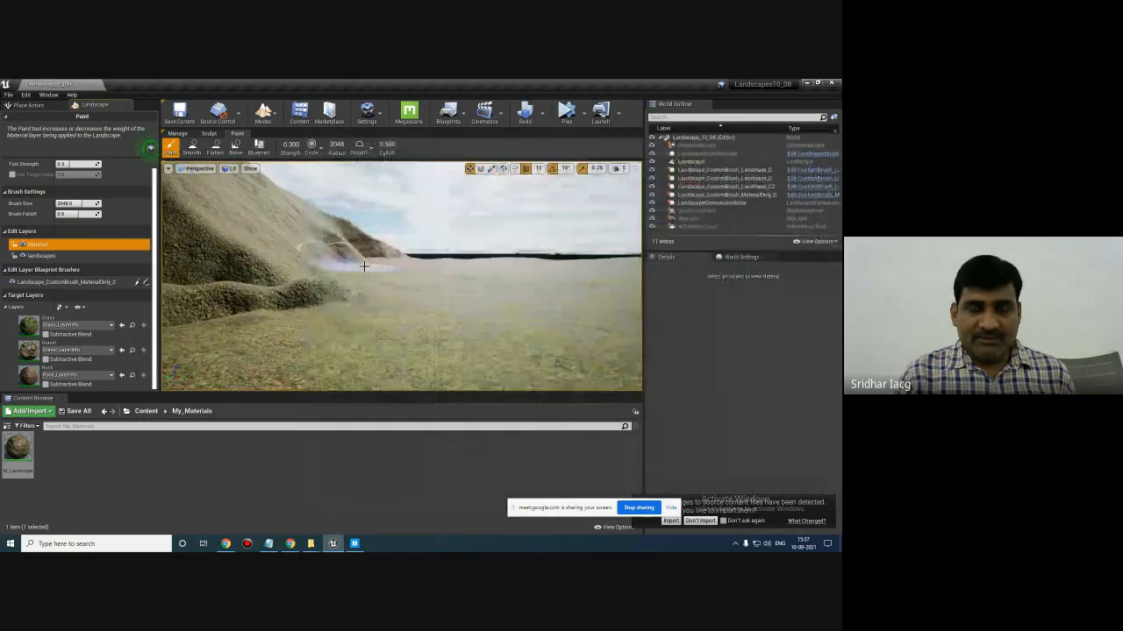
mouse_move(511, 308)
right_mouse_down()
mouse_move(614, 312)
mouse_move(431, 321)
mouse_move(333, 307)
mouse_move(637, 299)
mouse_move(658, 285)
right_mouse_up()
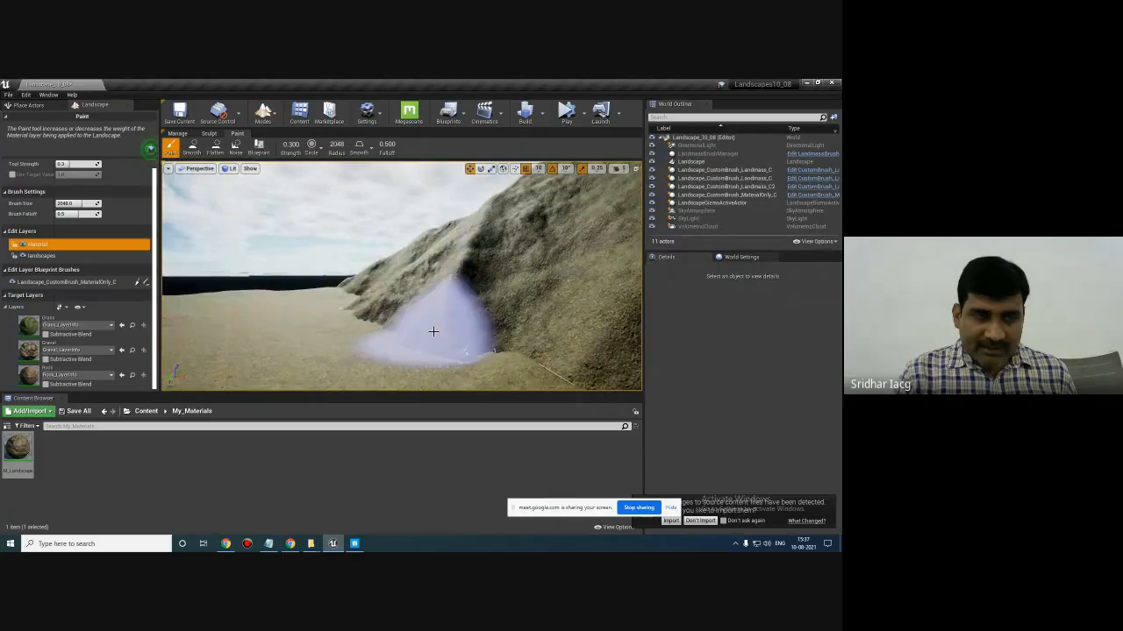
- Reopen M_Landscape and add a Specular attribute to the Grass layer's SetMaterialAttributes node
double_click(19, 448)
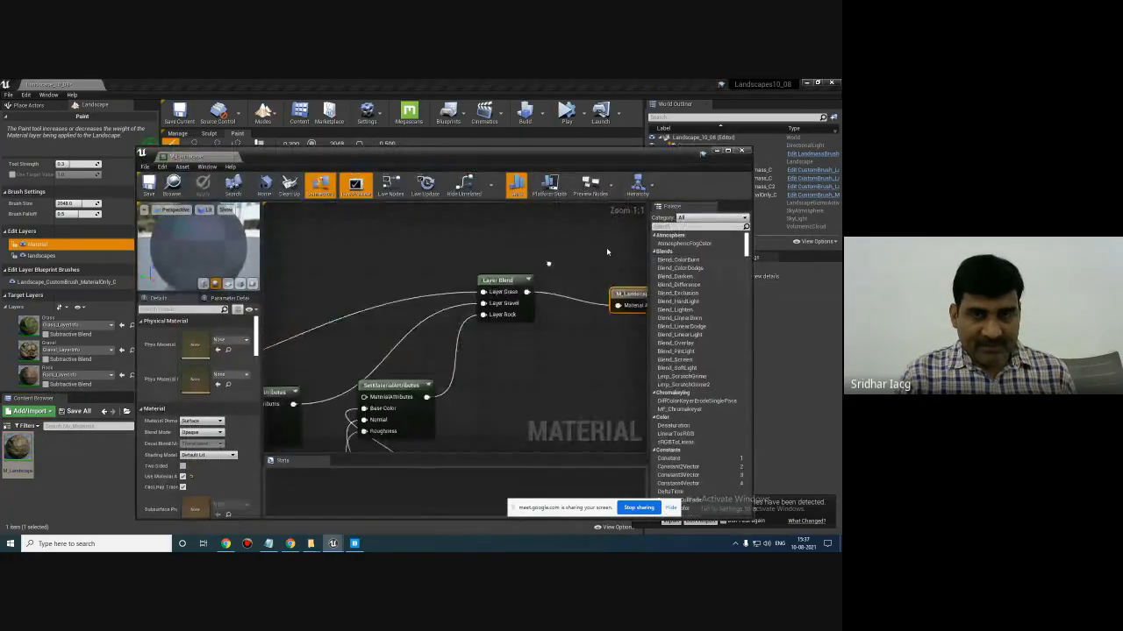
left_click(526, 233)
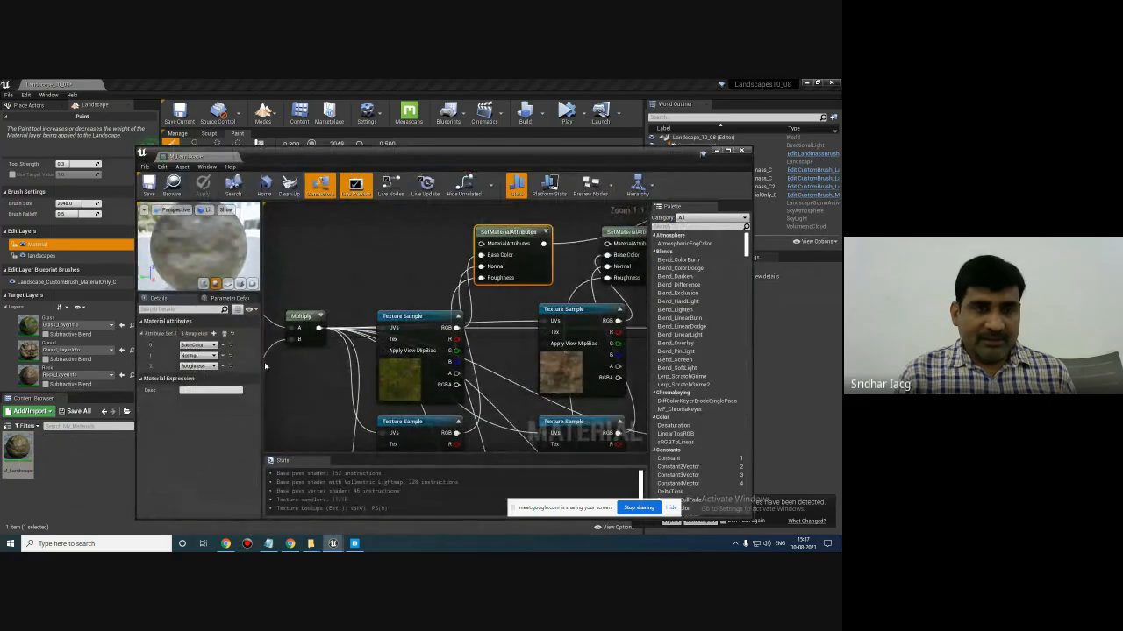
left_click(213, 334)
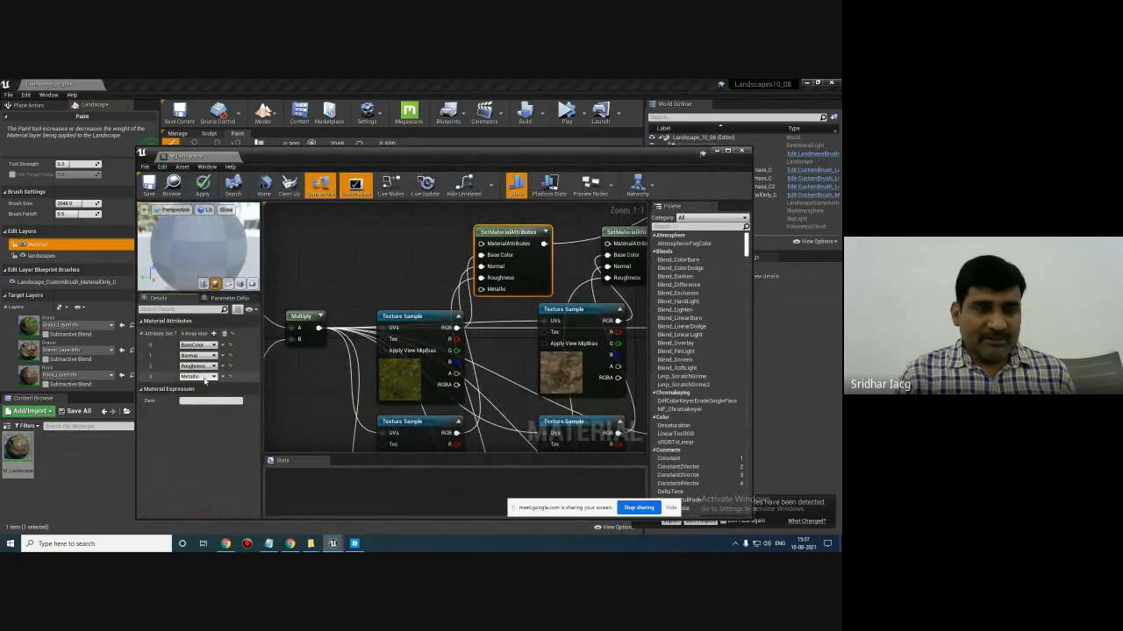
left_click(205, 377)
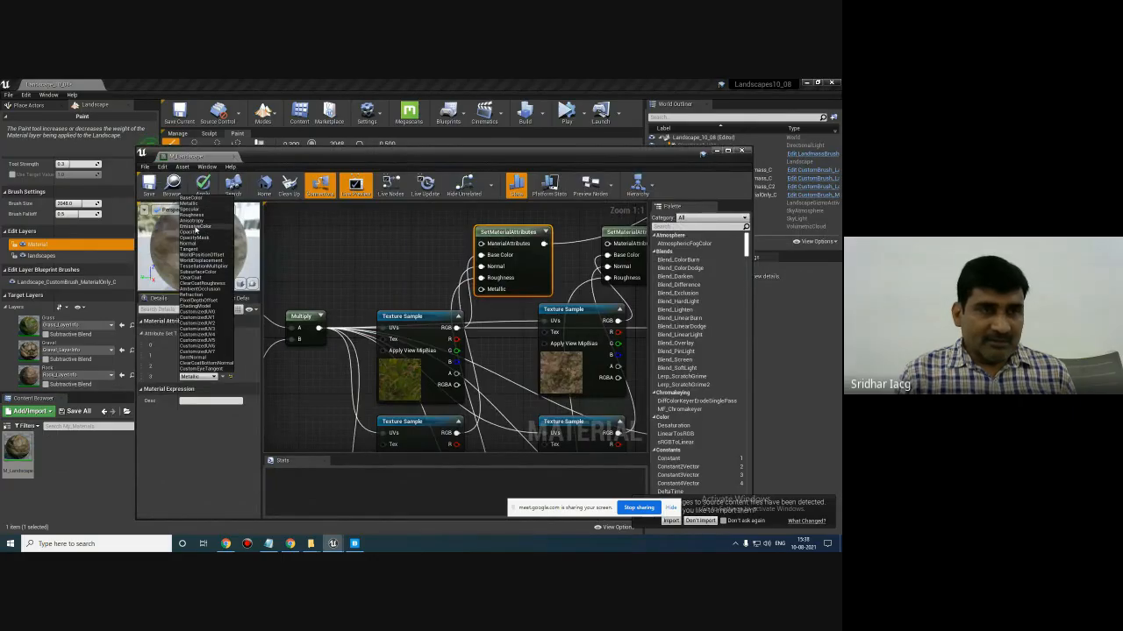
left_click(198, 210)
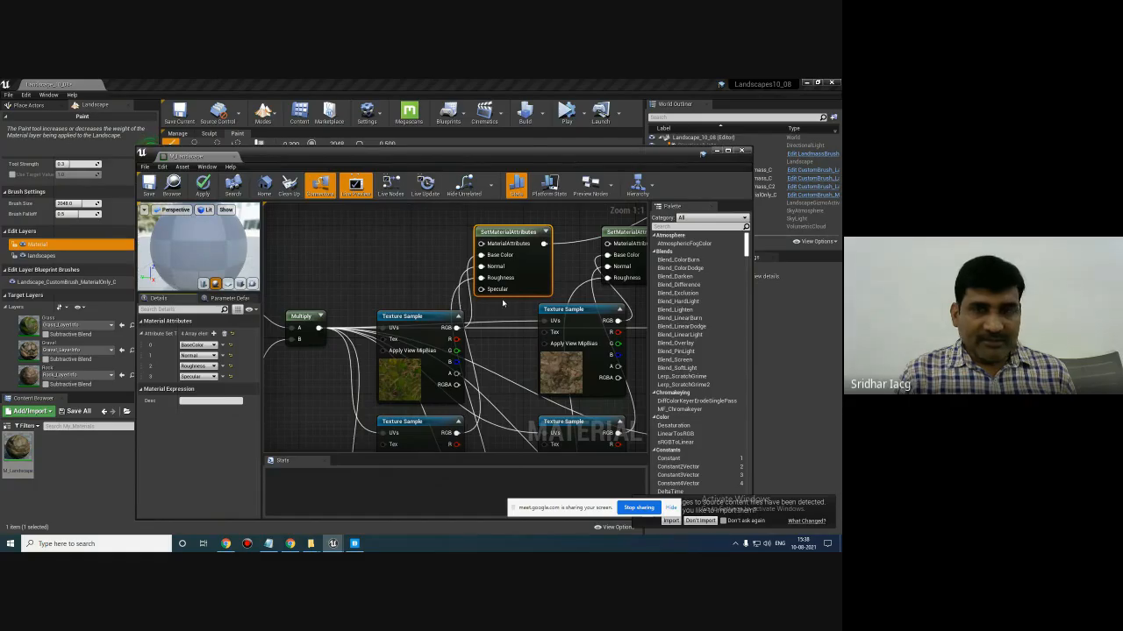
- Add a Constant of 0 and connect it to the Specular input of the Grass layer's SetMaterialAttributes node
left_click(403, 265)
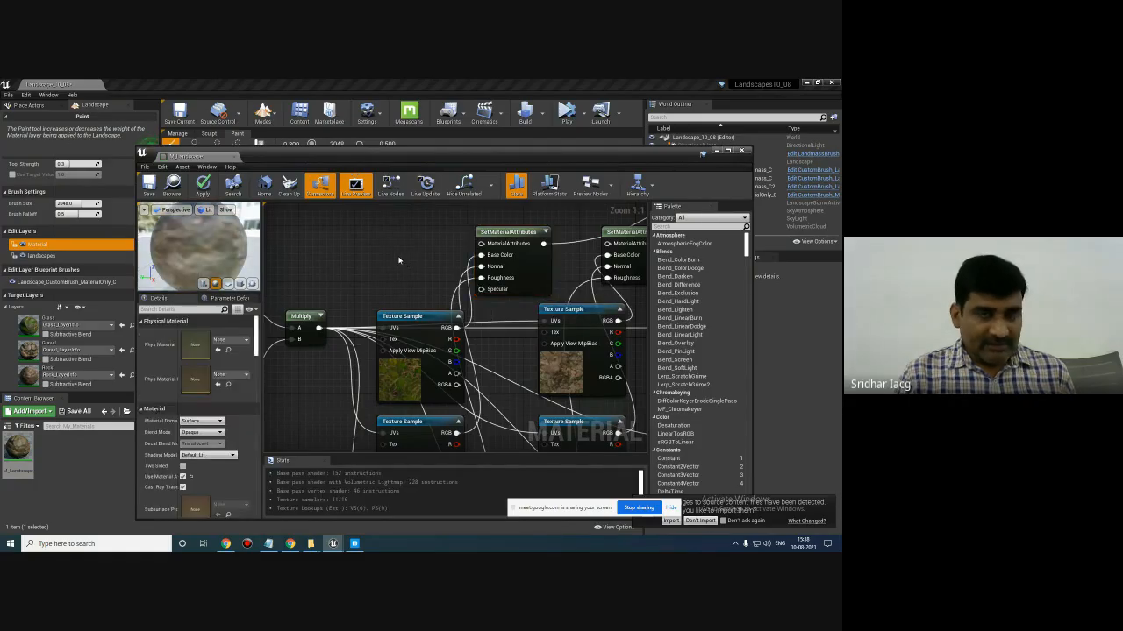
left_click(391, 256)
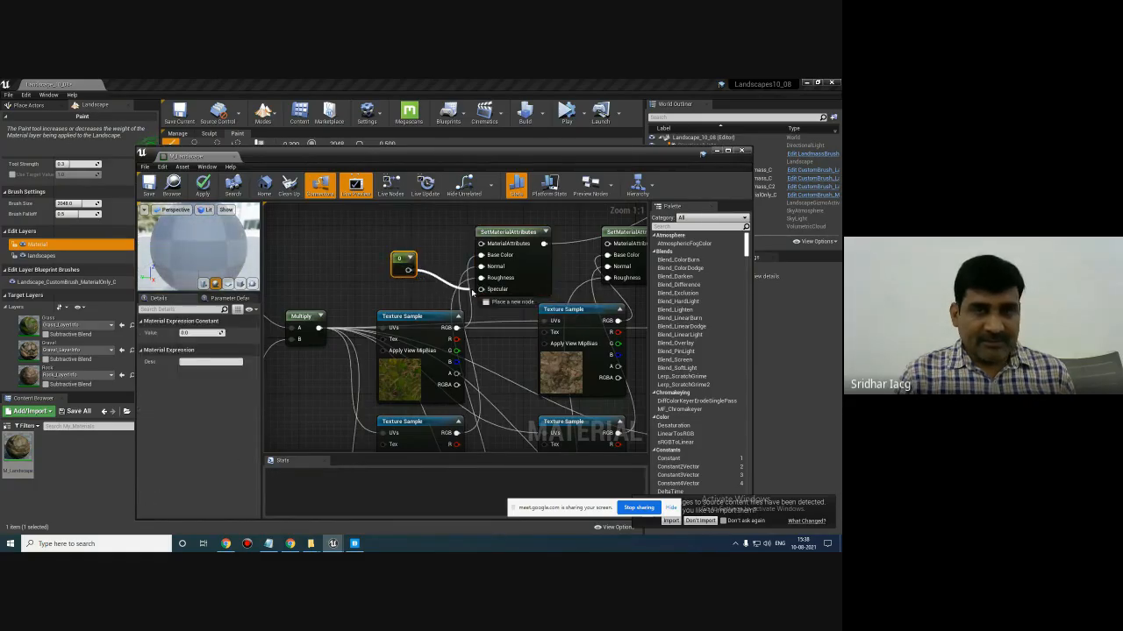
left_click_drag(472, 294, 482, 291)
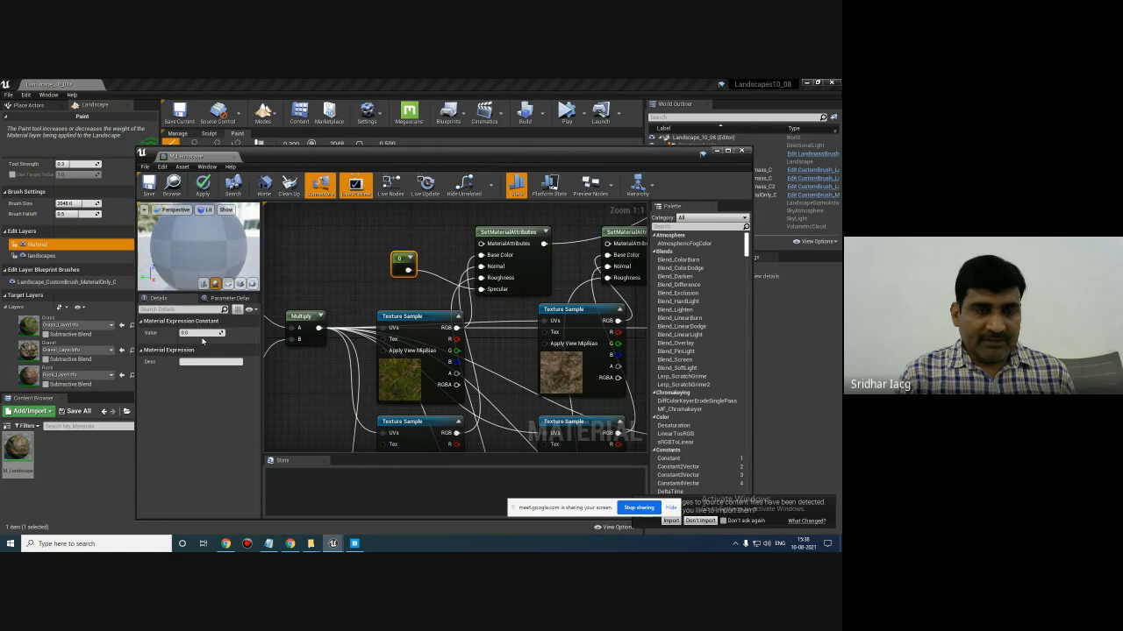
- Apply the material, clear its editor off the viewport, and check the grass specular across the plain and hills
left_click_drag(297, 156, 517, 363)
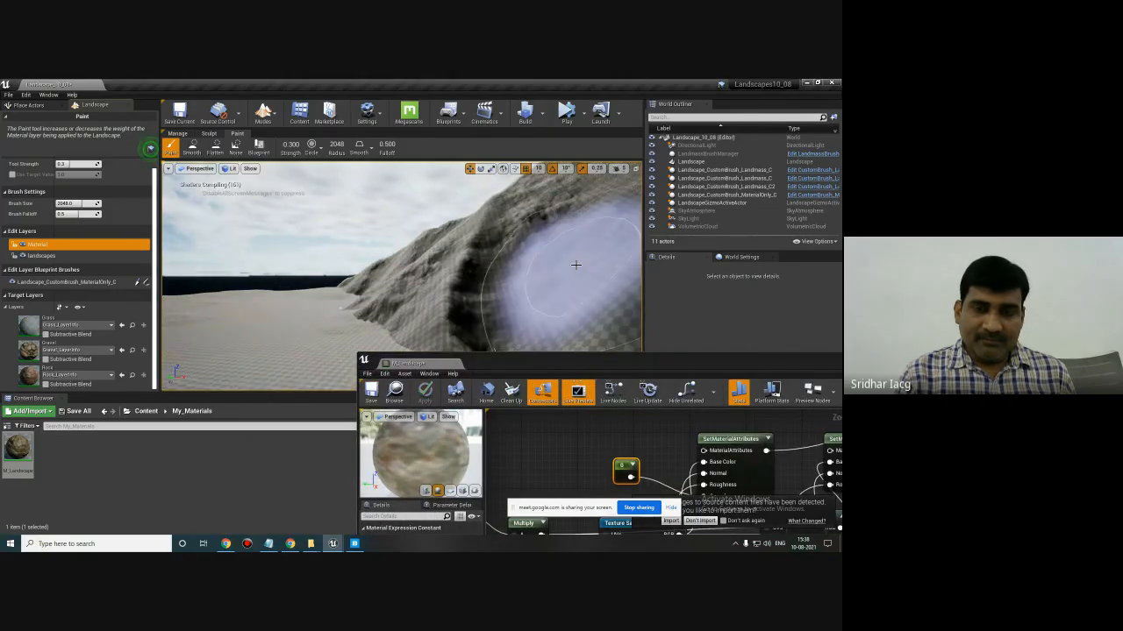
left_click_drag(737, 360, 589, 386)
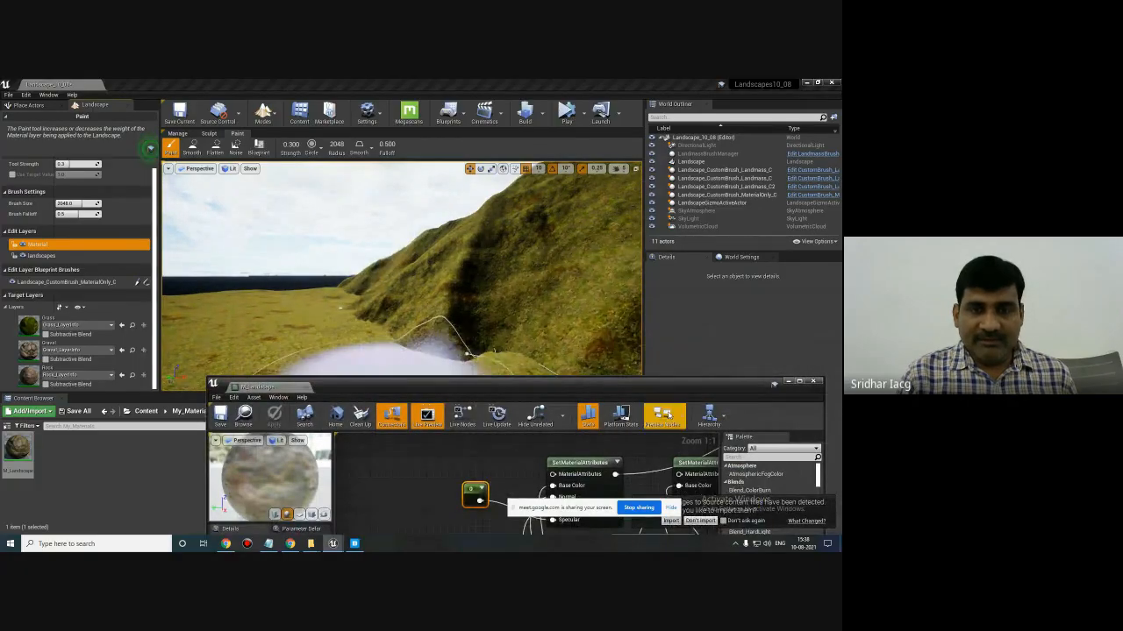
left_click_drag(666, 392, 587, 364)
left_click(673, 353)
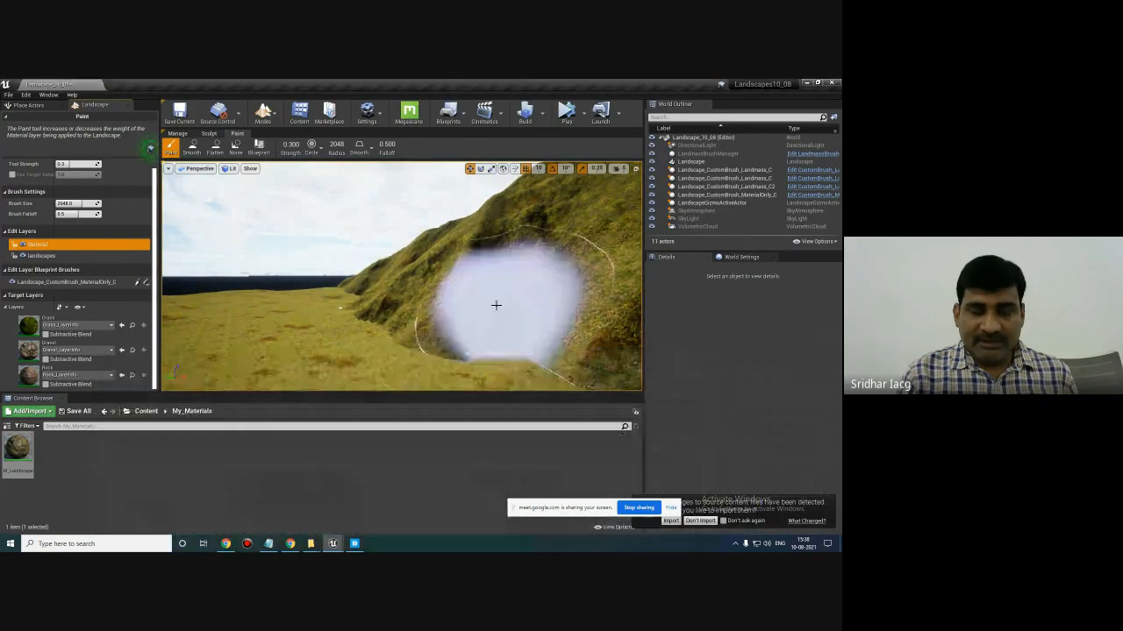
mouse_move(452, 295)
right_mouse_down()
mouse_move(230, 266)
mouse_move(569, 293)
mouse_move(554, 261)
mouse_move(787, 287)
mouse_move(685, 269)
mouse_move(696, 307)
mouse_move(715, 314)
mouse_move(651, 293)
mouse_move(834, 278)
mouse_move(764, 281)
mouse_move(754, 296)
mouse_move(741, 279)
mouse_move(699, 286)
mouse_move(754, 284)
mouse_move(754, 302)
mouse_move(654, 308)
mouse_move(676, 311)
mouse_move(679, 291)
mouse_move(657, 299)
right_mouse_up()
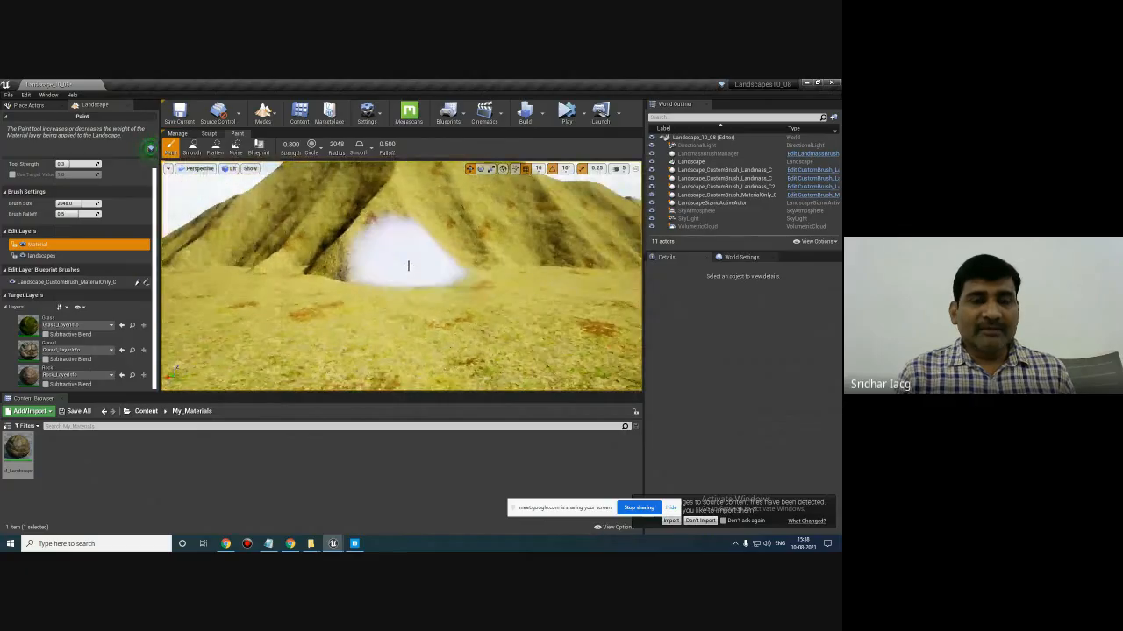
mouse_move(553, 278)
right_mouse_down()
mouse_move(580, 269)
mouse_move(560, 277)
right_mouse_up()
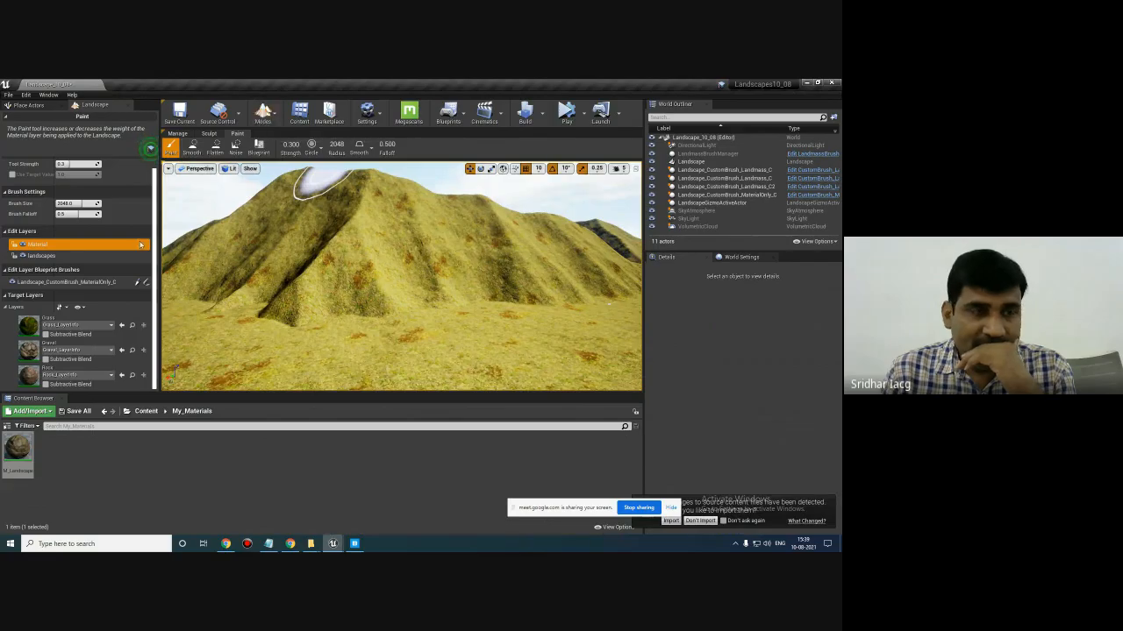
- Select the Gravel layer, reduce the brush radius to about 776, and paint gravel over the ground at the hill's foot
left_click(30, 356)
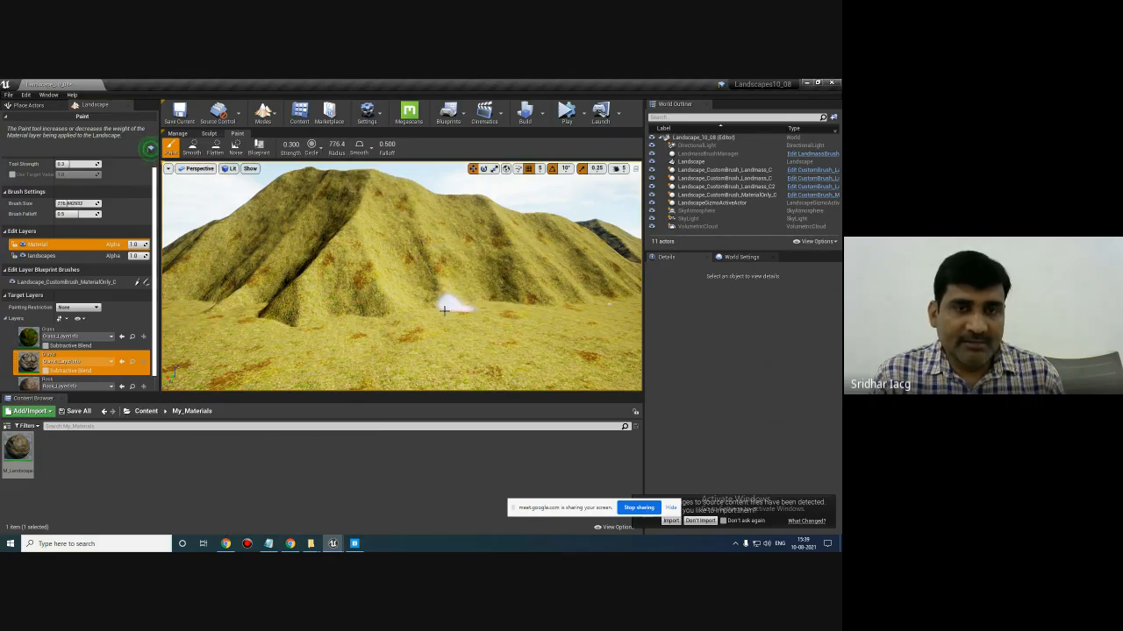
left_click(455, 330)
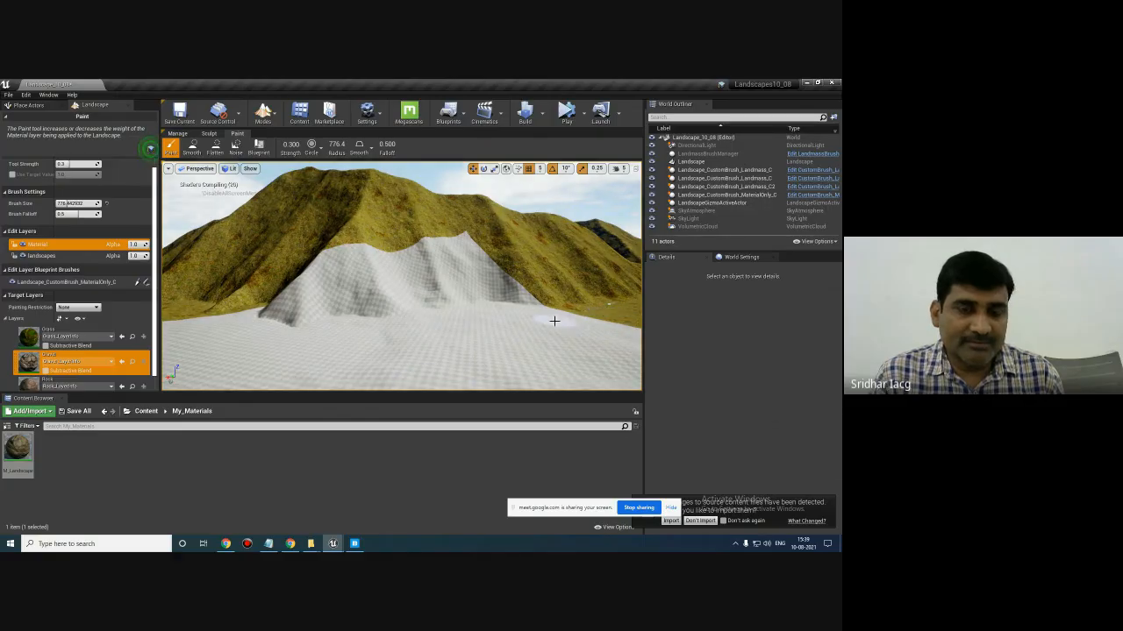
mouse_move(456, 359)
left_mouse_down()
mouse_move(325, 371)
mouse_move(485, 326)
mouse_move(238, 334)
mouse_move(421, 356)
left_mouse_up()
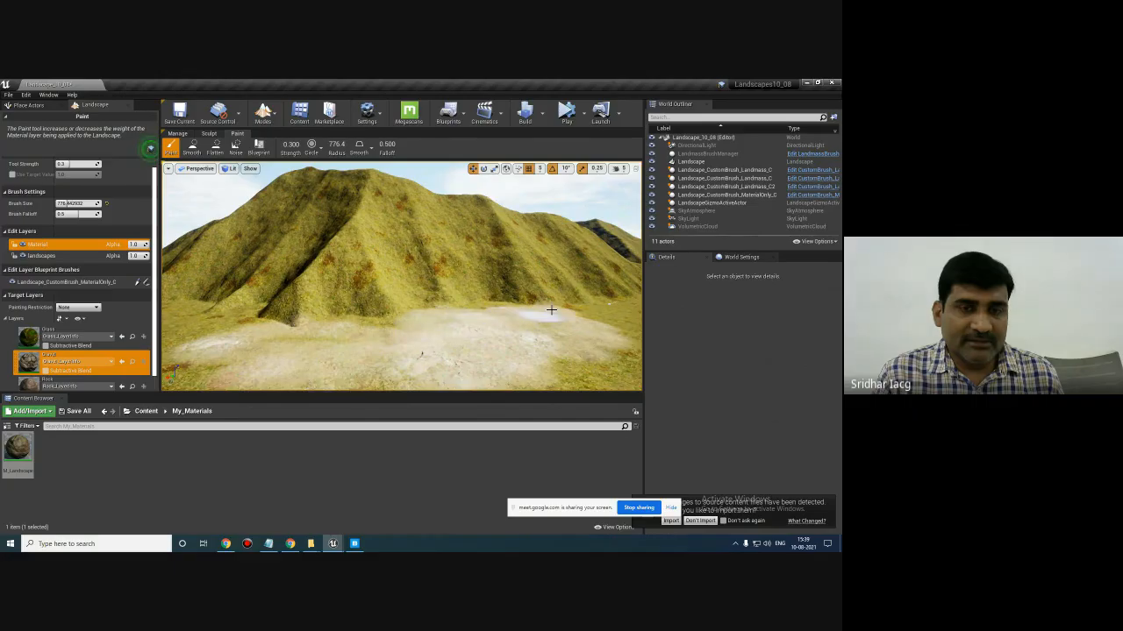
left_click_drag(212, 330, 314, 383)
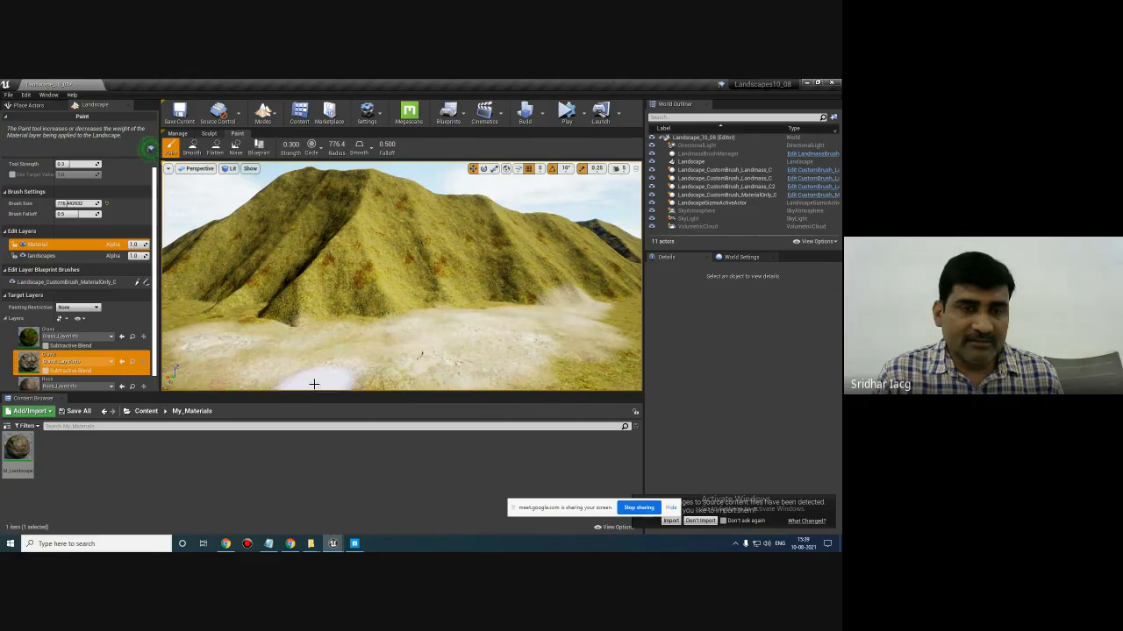
left_click_drag(513, 321, 609, 321)
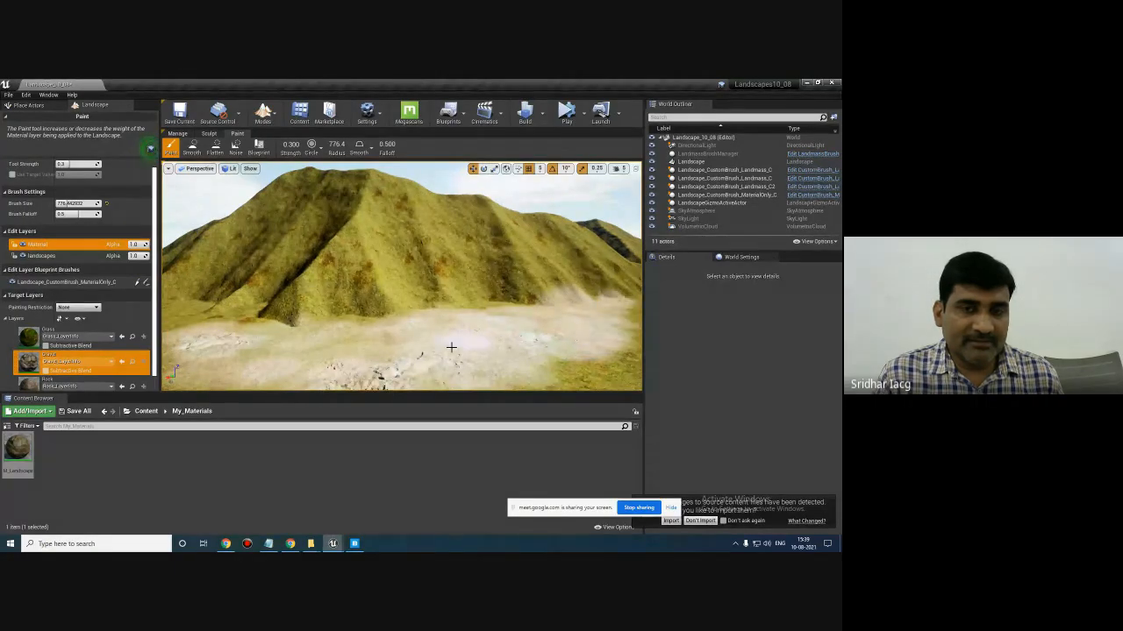
- Select the Rock layer and paint rock over the gravel path along the foot of the hill
right_click_drag(579, 262, 505, 345)
scroll(581, 262, "up", 6)
right_click_drag(581, 261, 588, 217)
scroll(603, 214, "down", 5)
mouse_move(575, 202)
right_mouse_down()
mouse_move(585, 265)
mouse_move(607, 237)
mouse_move(664, 210)
mouse_move(651, 193)
mouse_move(654, 213)
mouse_move(732, 286)
mouse_move(811, 319)
mouse_move(834, 376)
mouse_move(801, 406)
mouse_move(741, 405)
mouse_move(735, 377)
mouse_move(752, 376)
mouse_move(722, 383)
mouse_move(734, 388)
mouse_move(724, 380)
right_mouse_up()
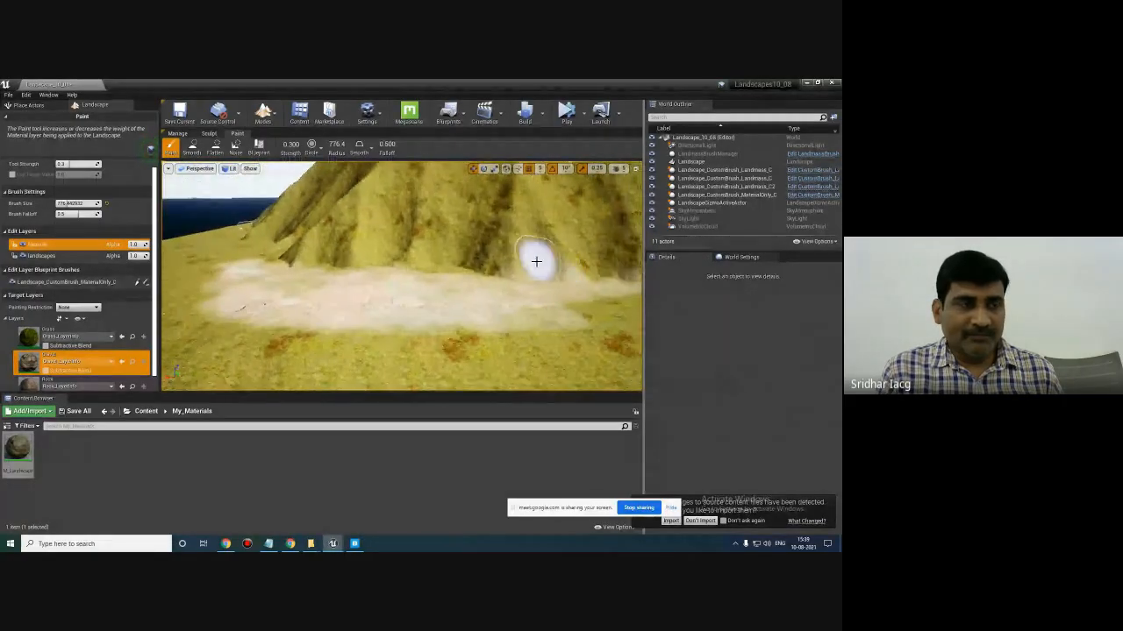
left_click(29, 386)
mouse_move(495, 306)
left_mouse_down()
mouse_move(391, 313)
mouse_move(624, 289)
mouse_move(313, 318)
mouse_move(380, 337)
left_mouse_up()
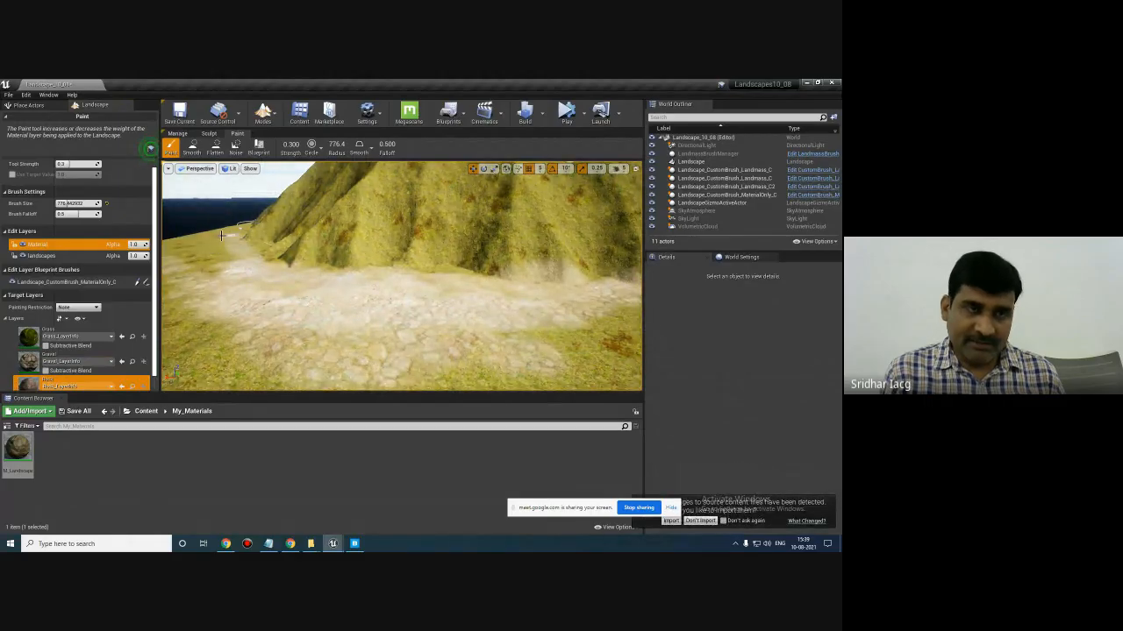
mouse_move(222, 235)
left_mouse_down()
mouse_move(224, 279)
mouse_move(494, 318)
mouse_move(596, 356)
mouse_move(331, 368)
mouse_move(598, 344)
mouse_move(416, 330)
mouse_move(566, 352)
mouse_move(483, 354)
left_mouse_up()
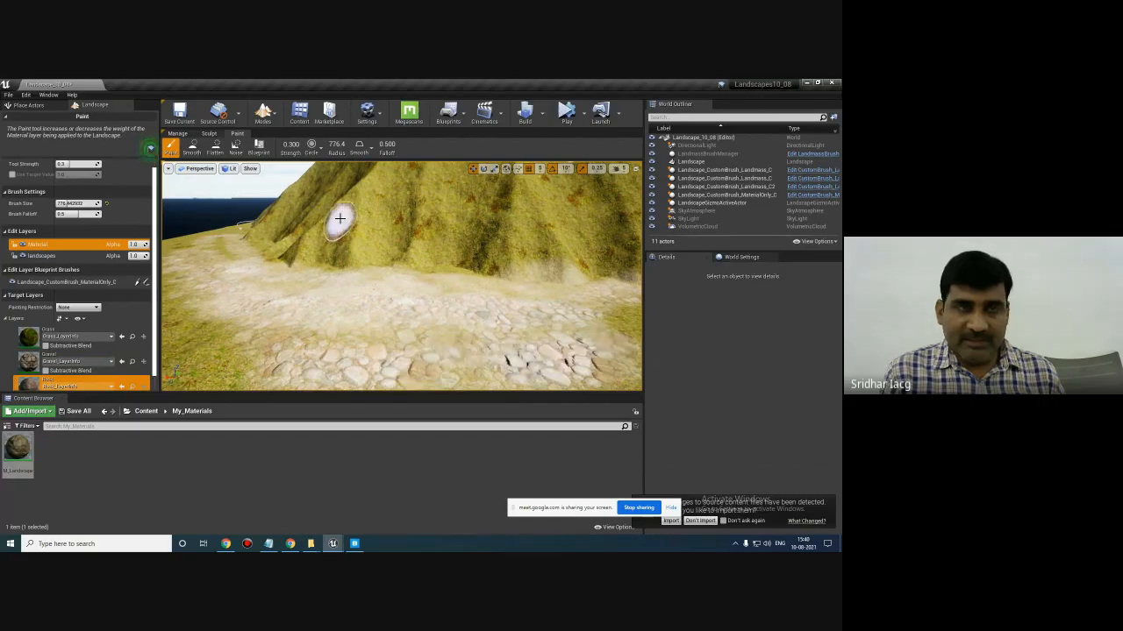
- Switch to the Alpha brush with the Albedo_8K_uk1medslw texture and paint rock up the hill's slopes
left_click(311, 147)
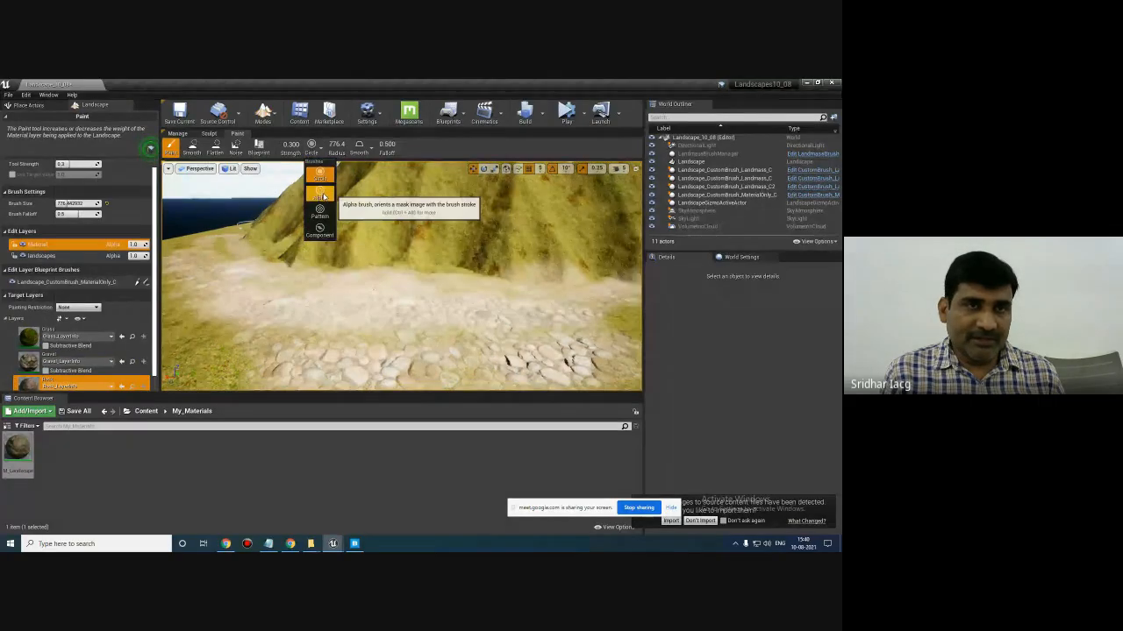
left_click(321, 195)
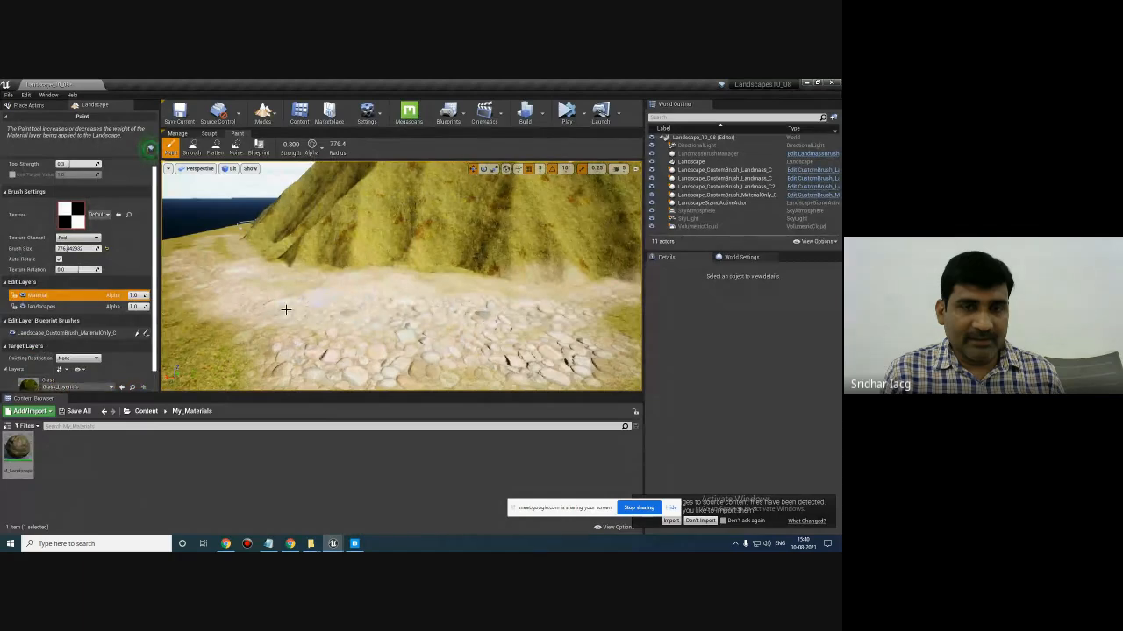
left_click(99, 214)
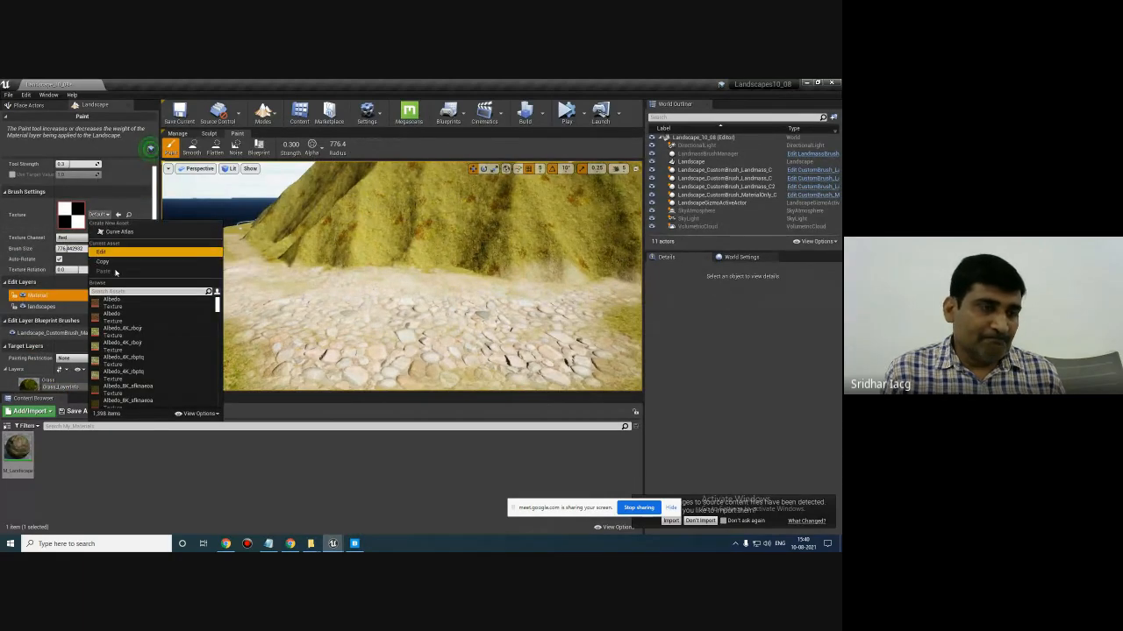
scroll(145, 368, "down", 1)
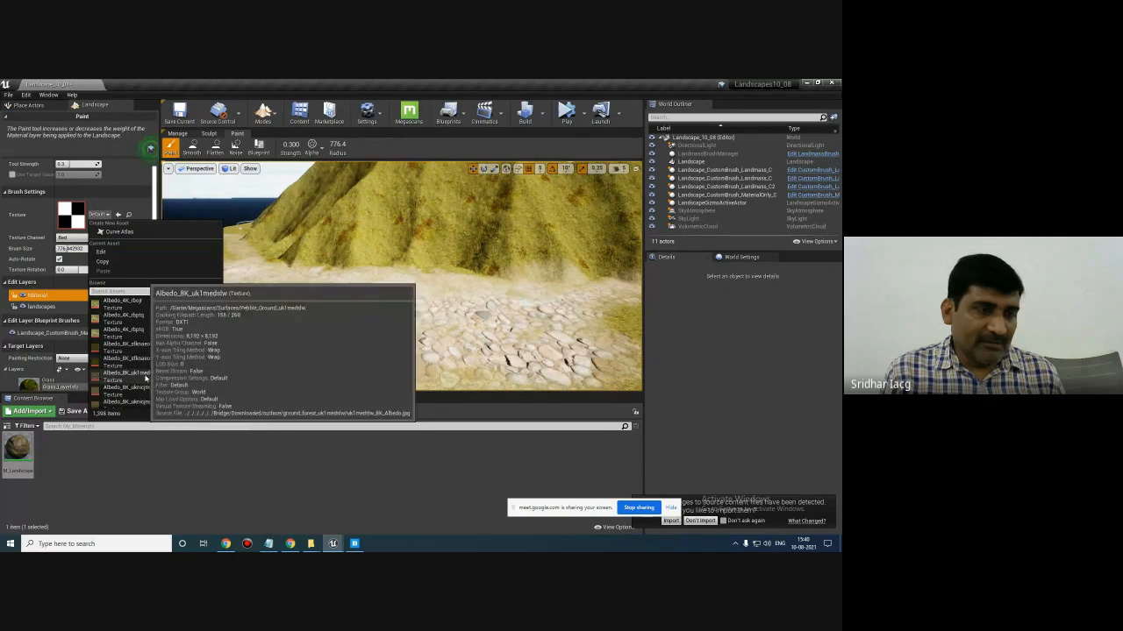
left_click(141, 377)
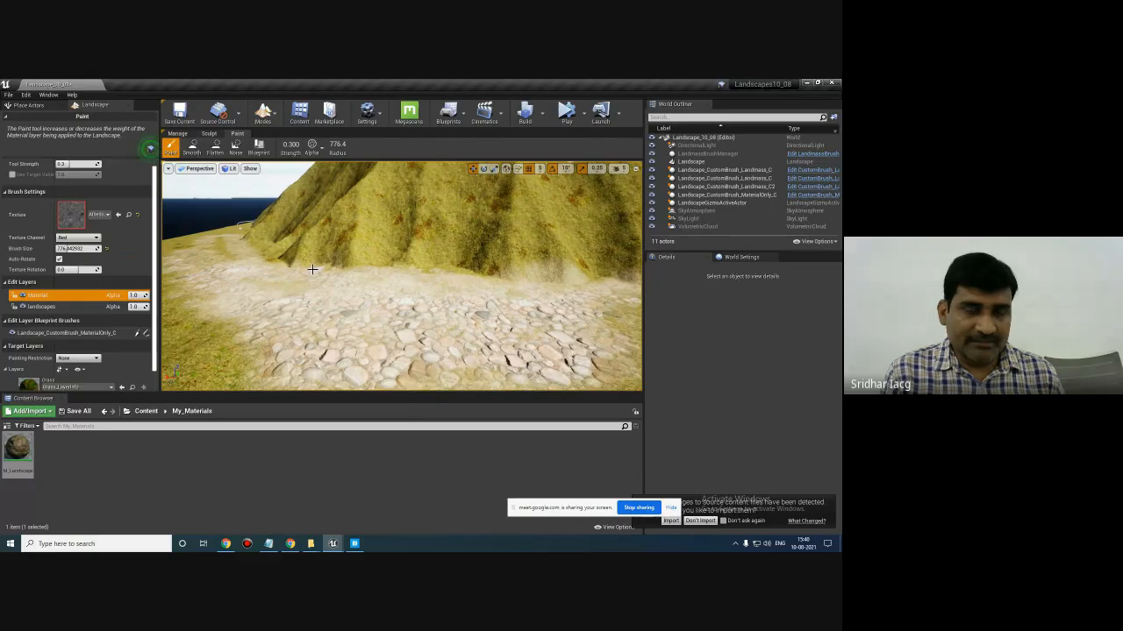
mouse_move(312, 269)
left_mouse_down()
mouse_move(343, 202)
mouse_move(543, 195)
mouse_move(515, 277)
left_mouse_up()
mouse_move(467, 270)
right_mouse_down()
mouse_move(486, 254)
mouse_move(468, 251)
right_mouse_up()
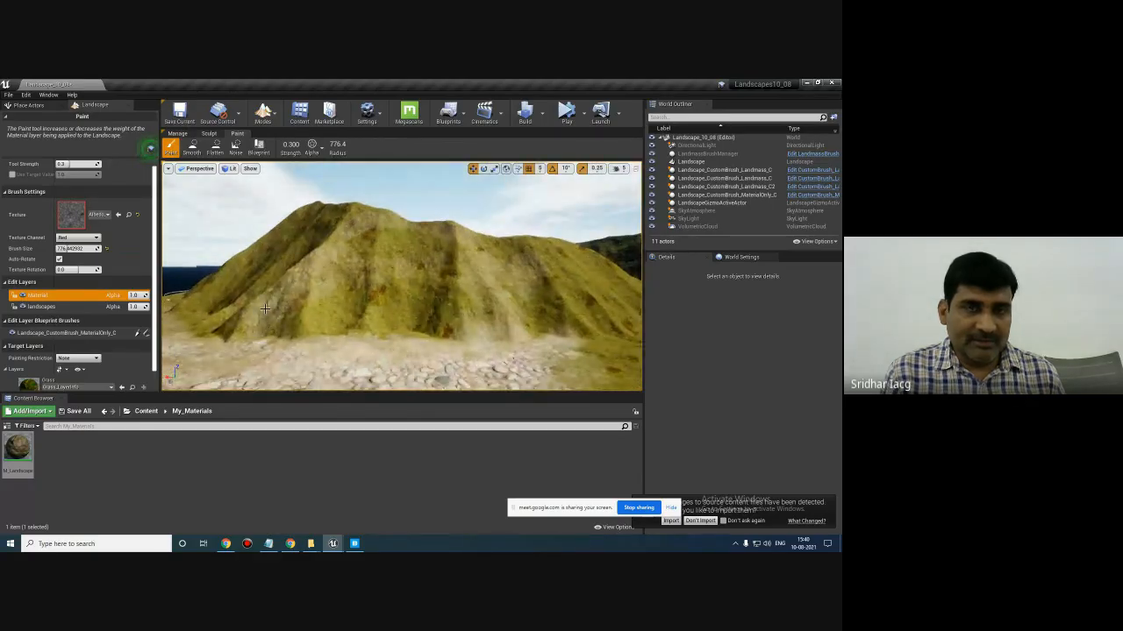
- Switch to the Pattern brush, select the Gravel layer, and paint gravel streaks down the hillside
left_click(311, 145)
left_click(323, 217)
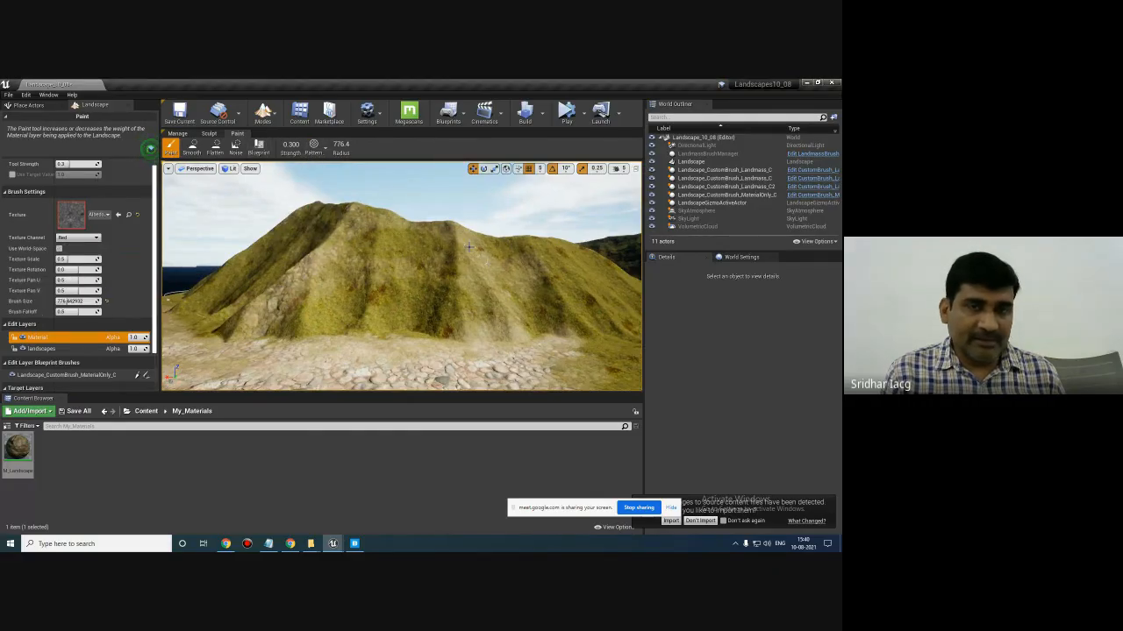
scroll(120, 350, "down", 4)
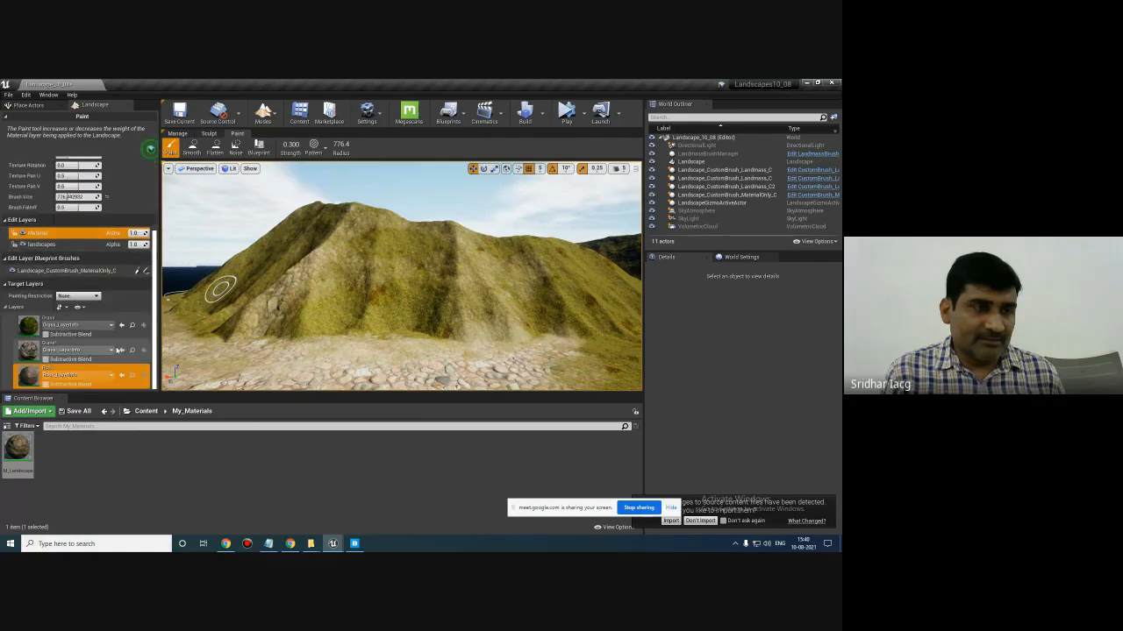
left_click(21, 354)
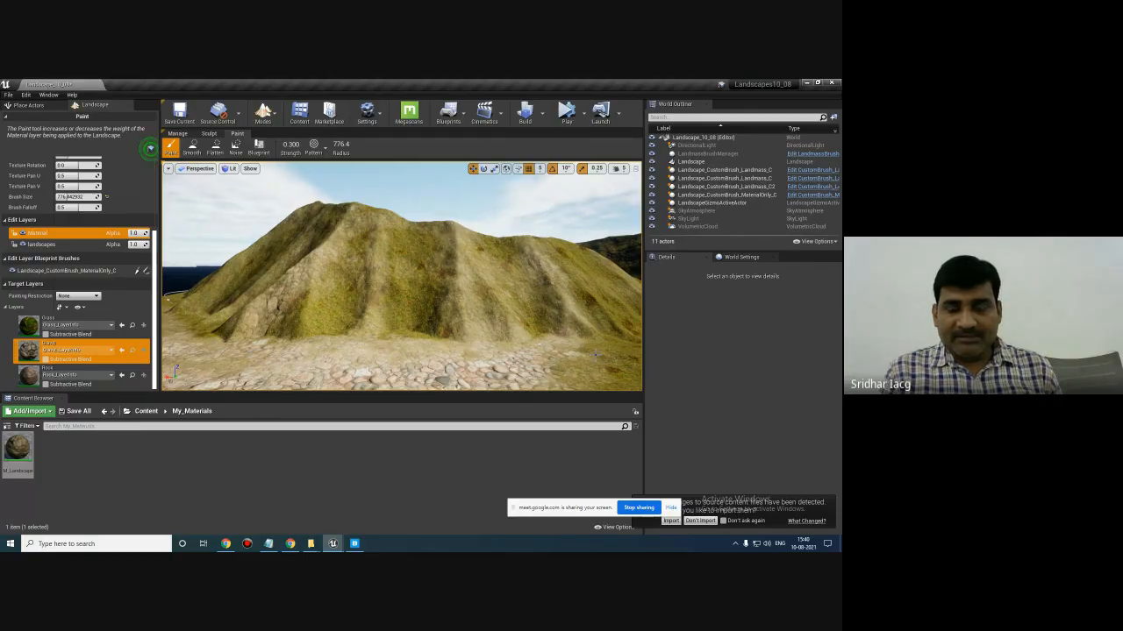
- Paint gravel over the slopes and peak of the neighbouring hill and along the edges of the valley
mouse_move(517, 353)
right_mouse_down()
mouse_move(591, 373)
mouse_move(744, 362)
mouse_move(798, 325)
mouse_move(774, 346)
mouse_move(685, 346)
mouse_move(693, 332)
right_mouse_up()
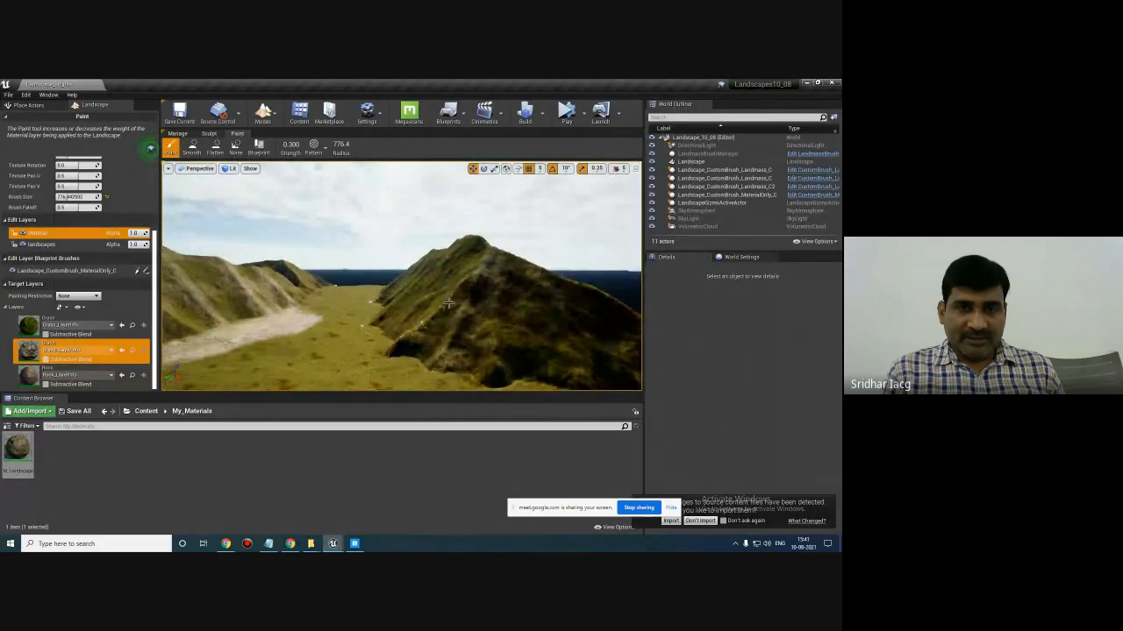
mouse_move(449, 304)
left_mouse_down()
mouse_move(504, 259)
mouse_move(592, 295)
left_mouse_up()
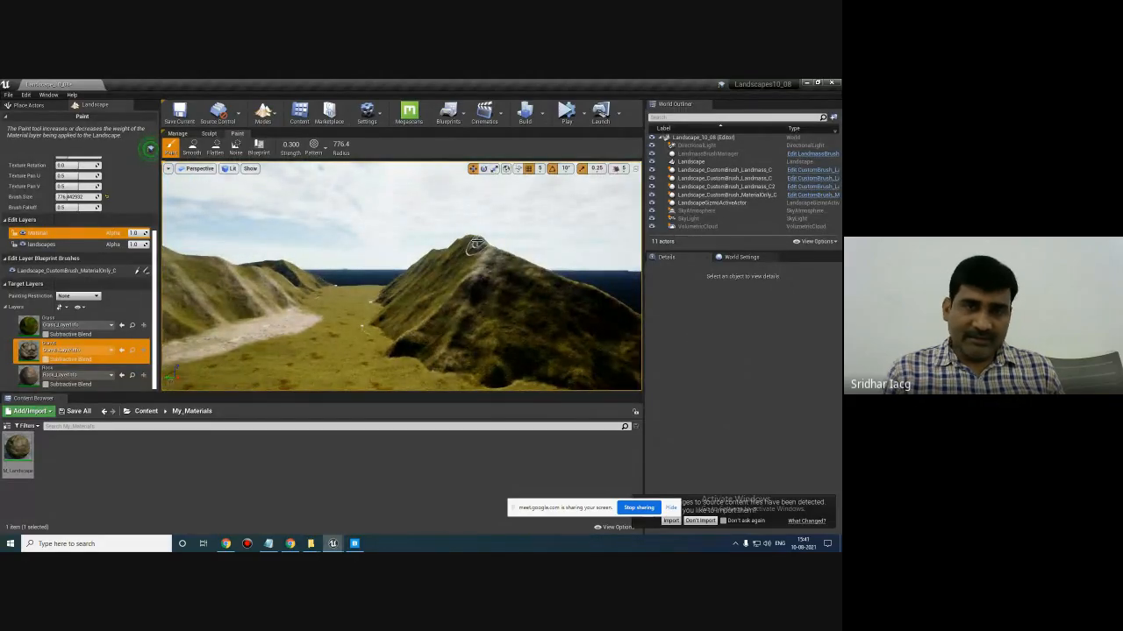
mouse_move(386, 284)
right_mouse_down()
mouse_move(422, 283)
mouse_move(297, 279)
mouse_move(324, 277)
right_mouse_up()
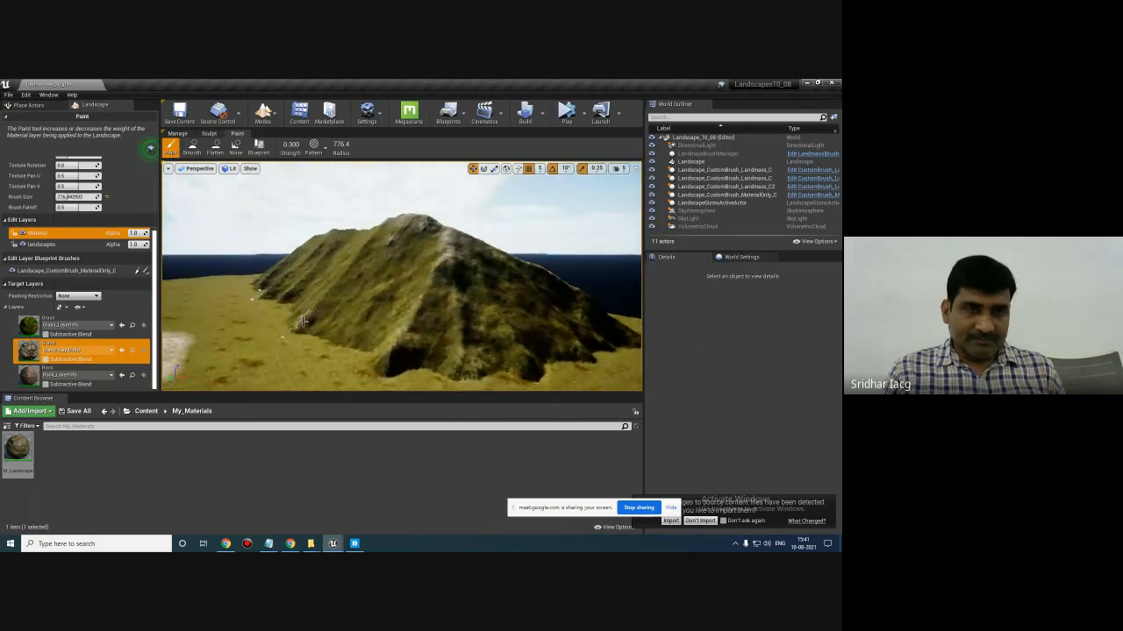
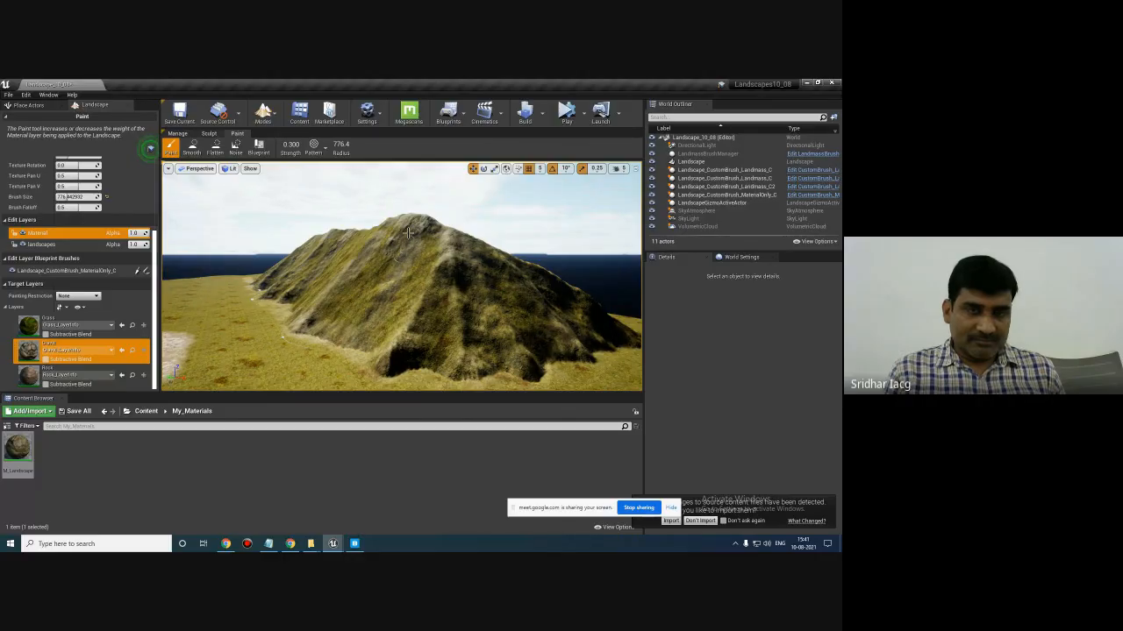
mouse_move(311, 282)
right_mouse_down()
mouse_move(223, 286)
mouse_move(219, 277)
right_mouse_up()
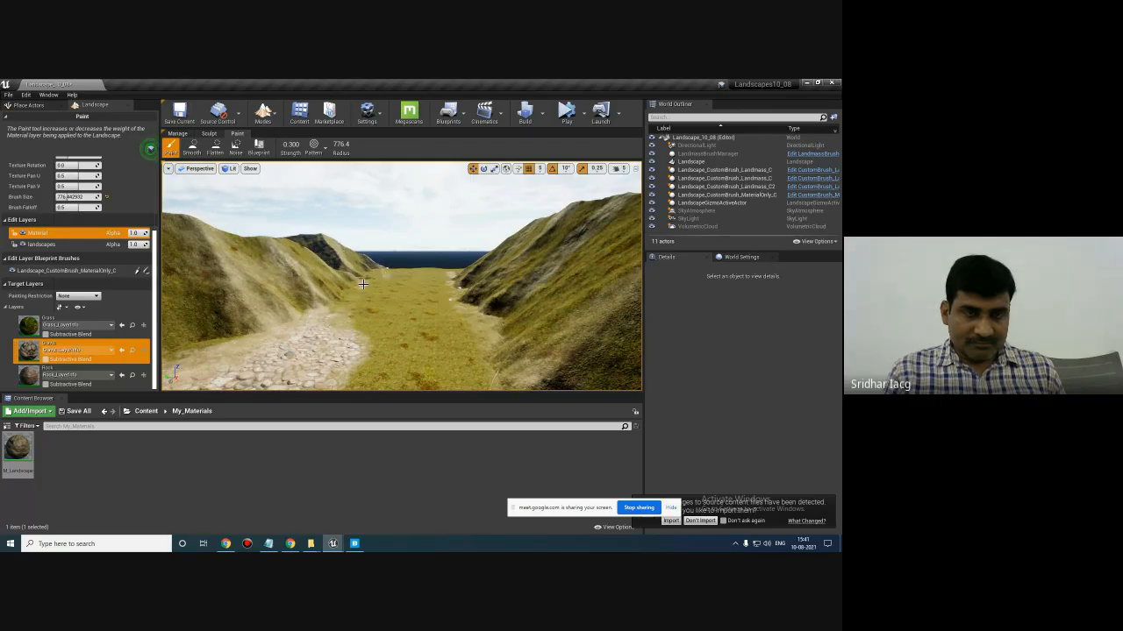
left_click_drag(342, 313, 366, 263)
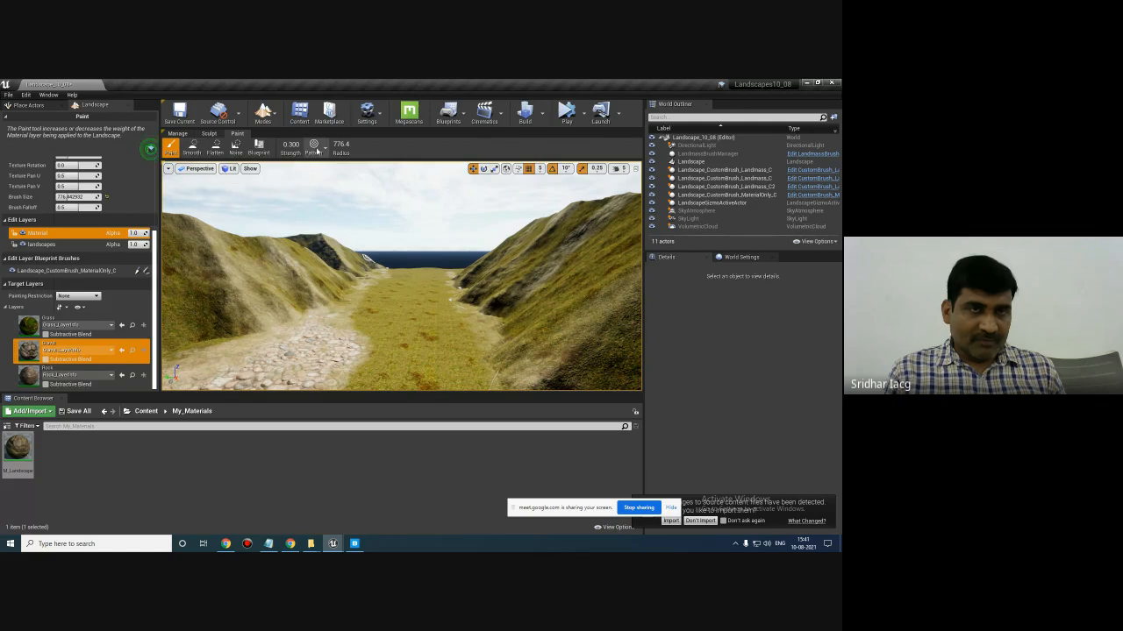
- Switch back to the Alpha brush, paint gravel at the foot of the neighbouring hill, and undo the last stroke
left_click(310, 146)
left_click(322, 201)
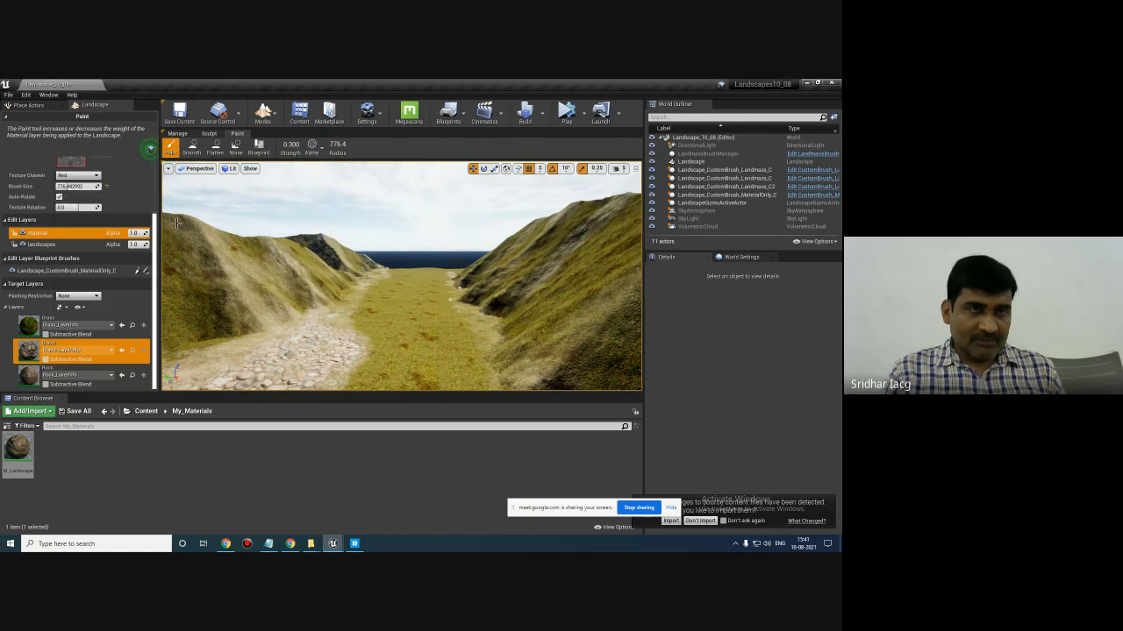
scroll(107, 169, "up", 2)
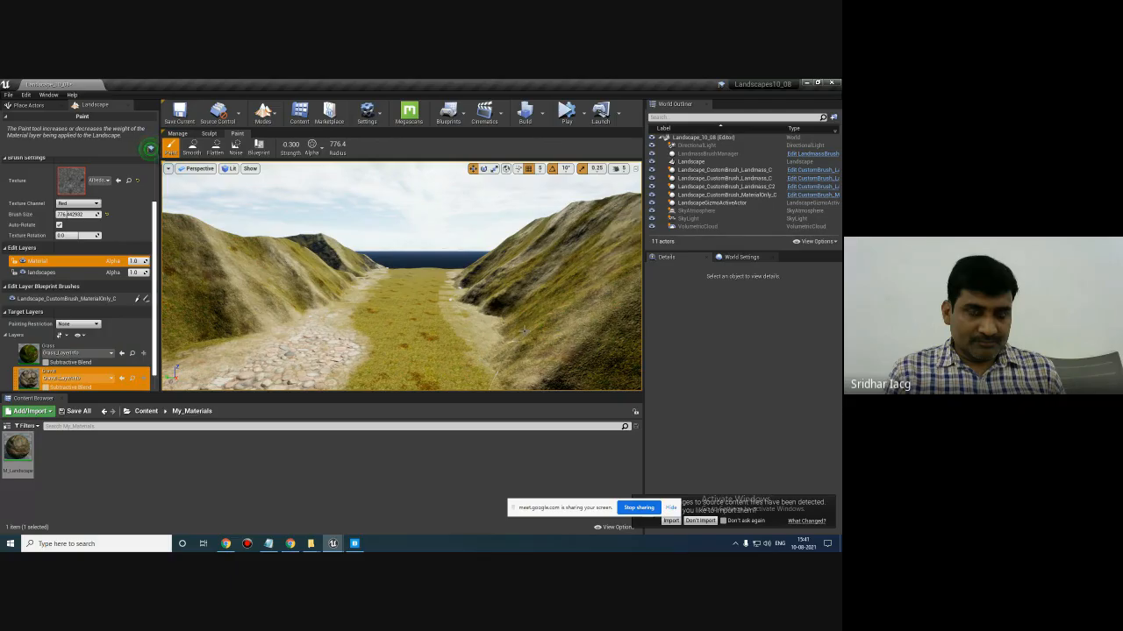
key("ctrl+z")
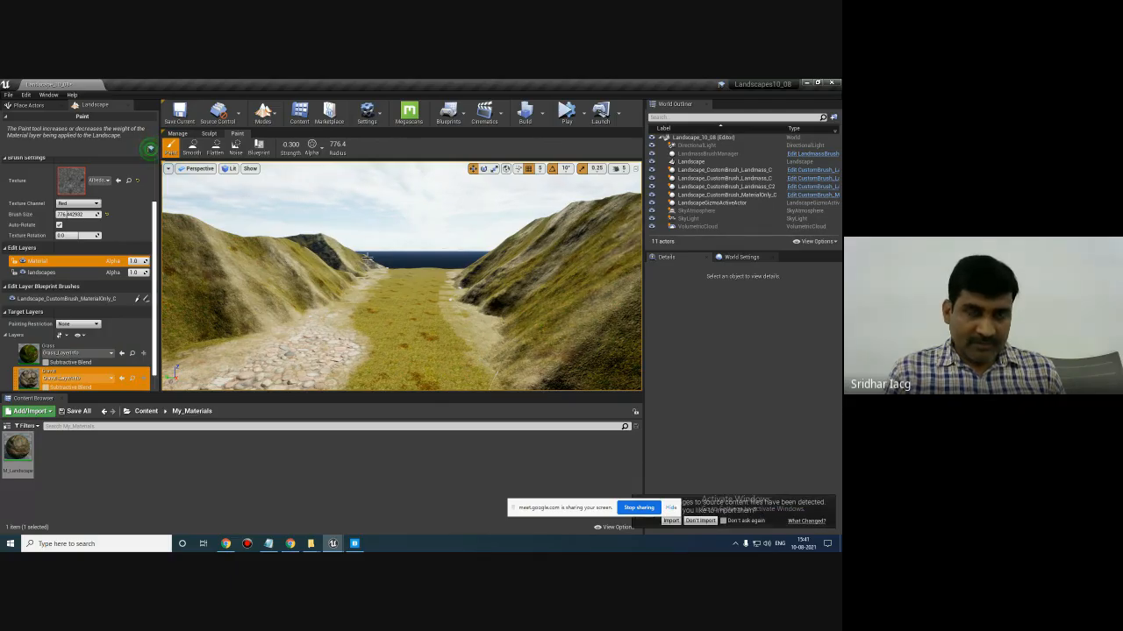
right_click_drag(366, 257, 270, 282)
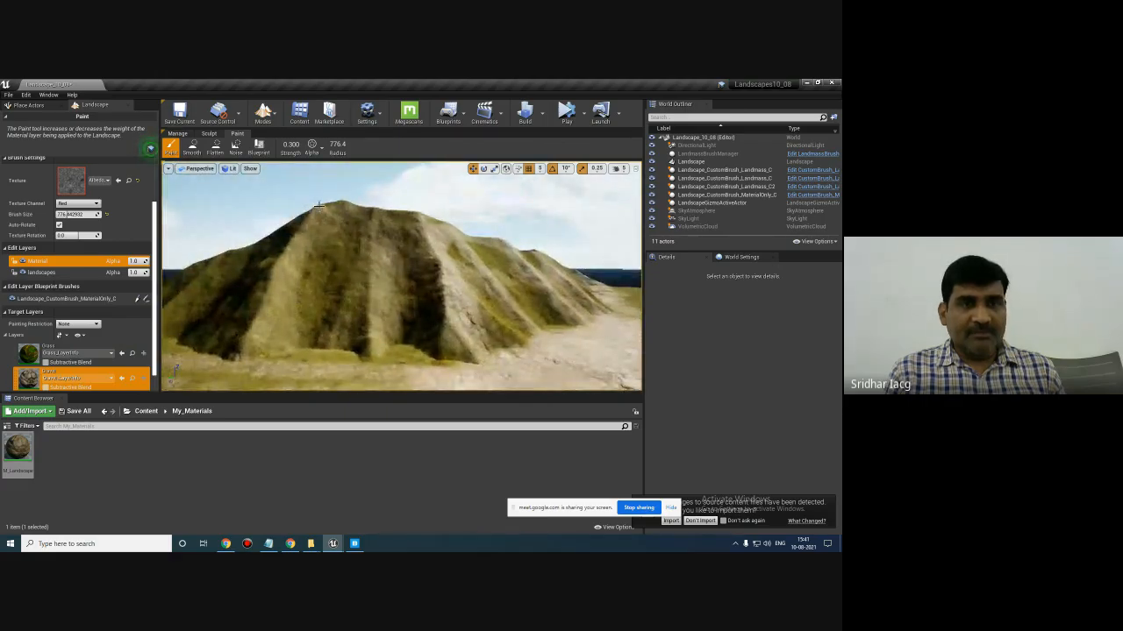
- Select the Rock target layer and switch the paint brush to Circle for work on the valley floor
right_click_drag(241, 344, 267, 326)
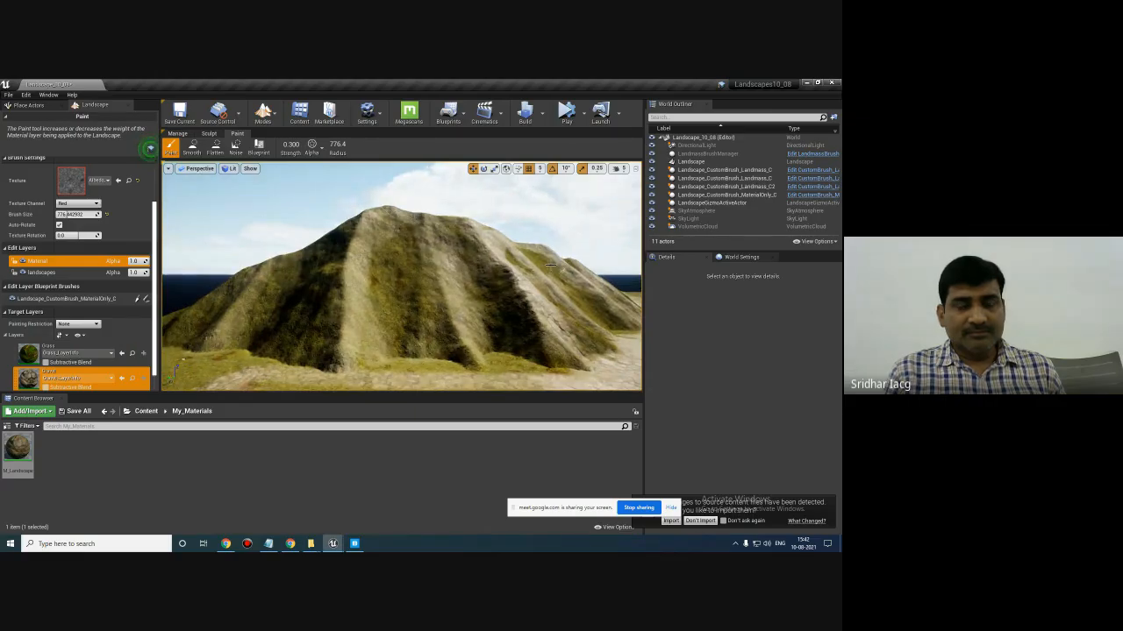
right_click_drag(566, 271, 614, 267)
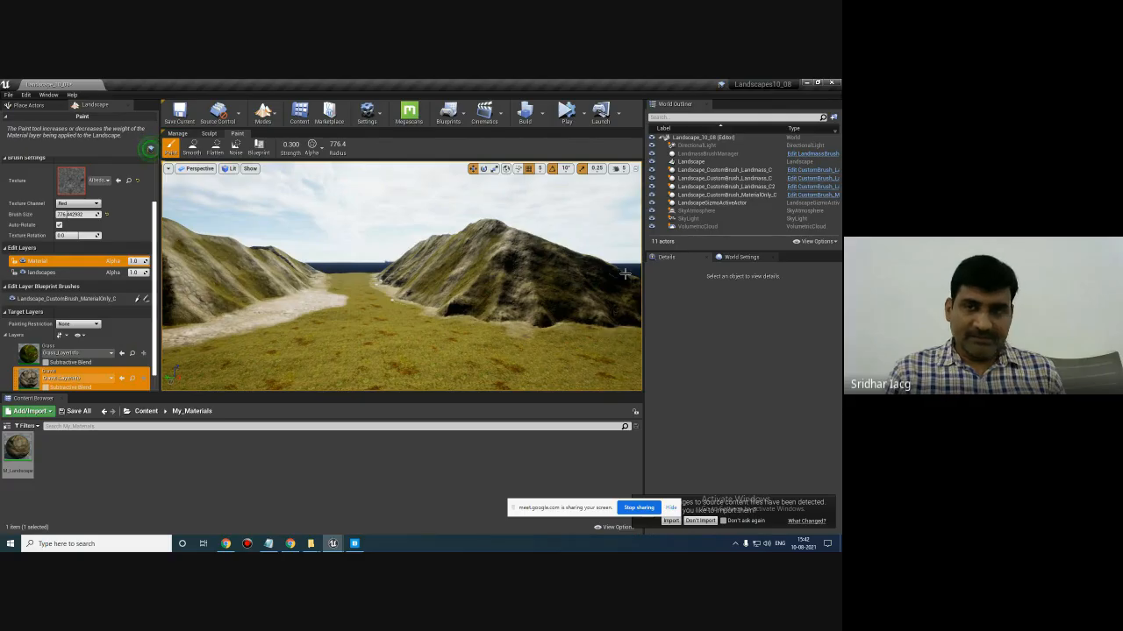
key("d")
right_click_drag(626, 286, 625, 287)
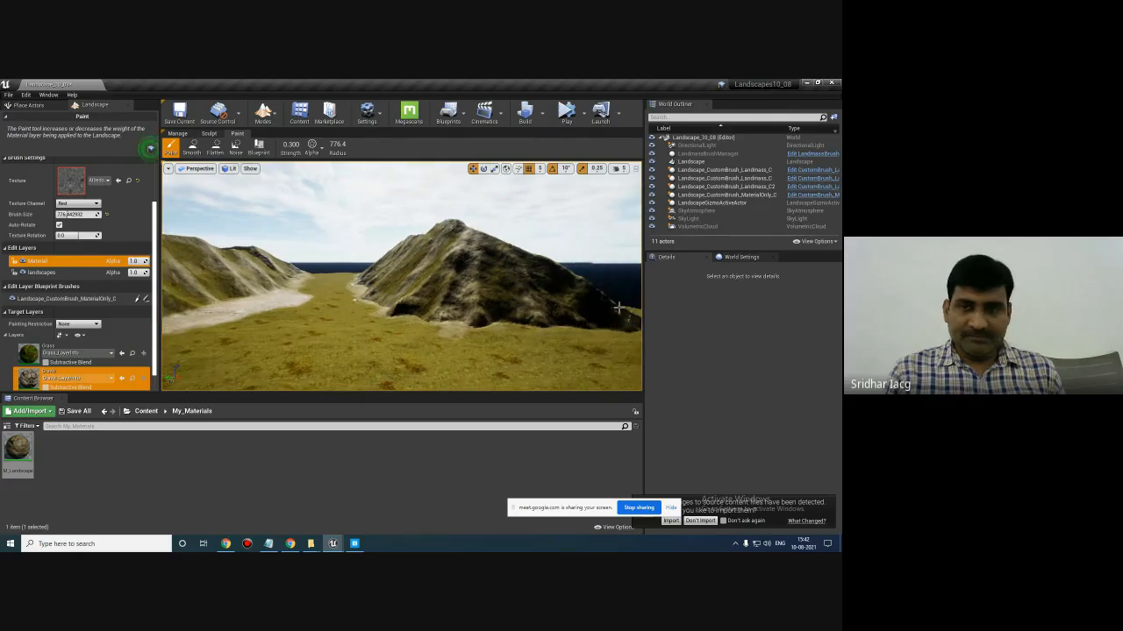
right_click_drag(447, 302, 207, 292)
key("w")
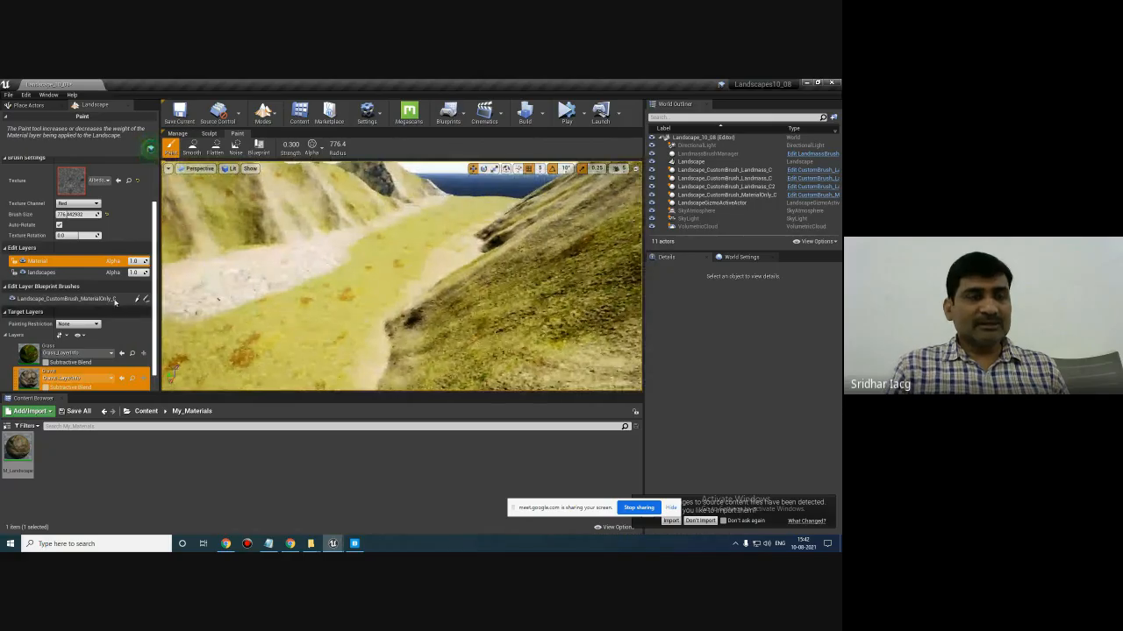
scroll(115, 302, "down", 2)
left_click(37, 377)
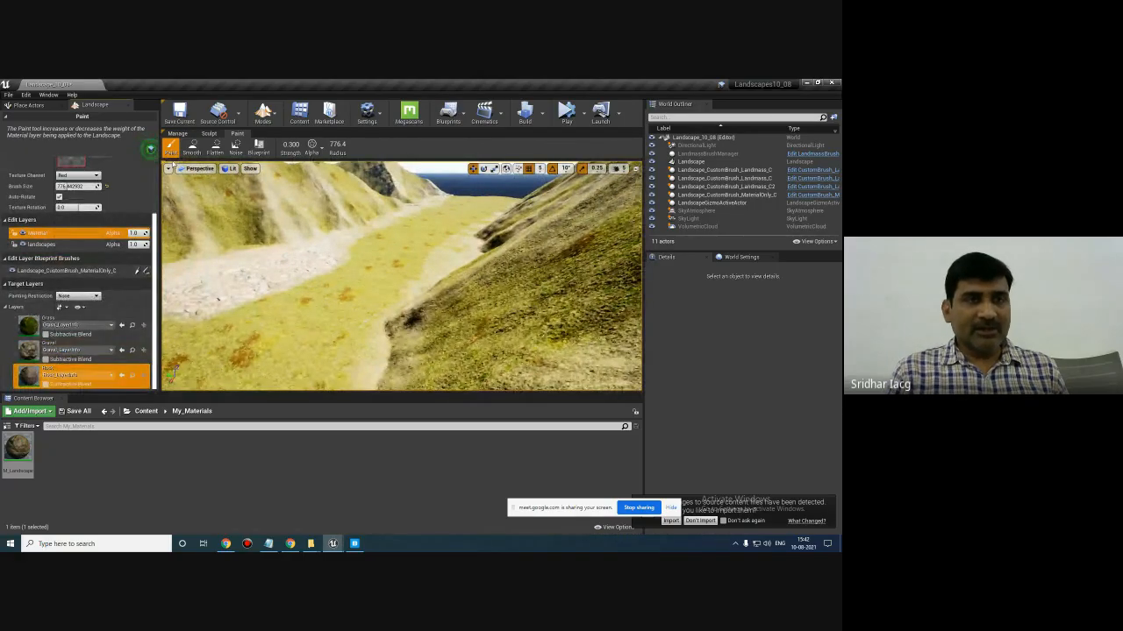
left_click(311, 146)
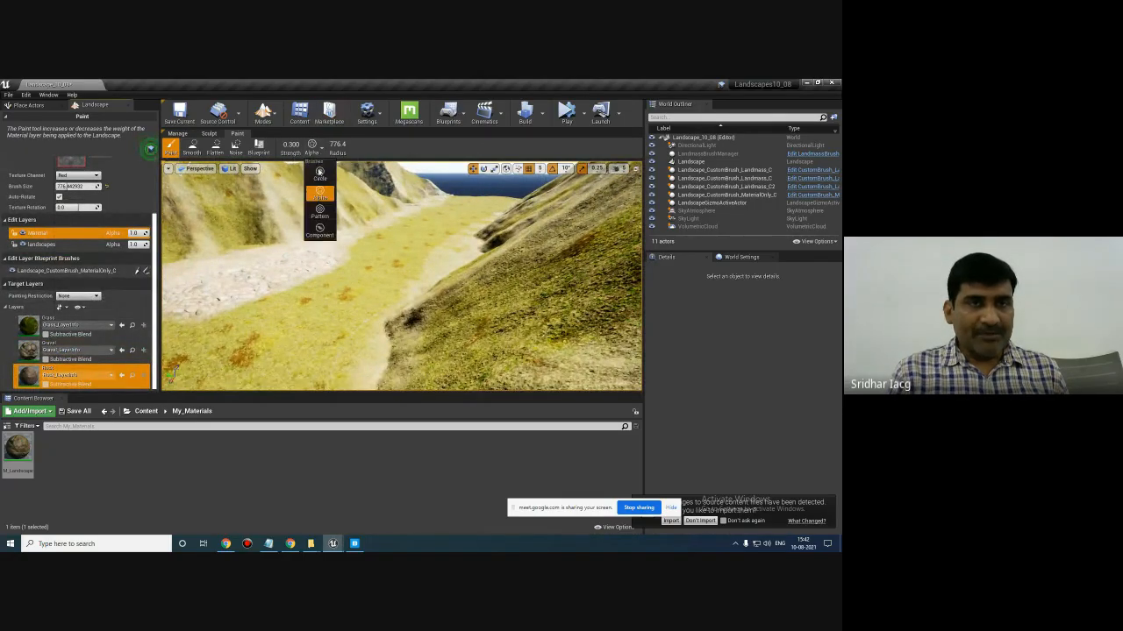
left_click(316, 172)
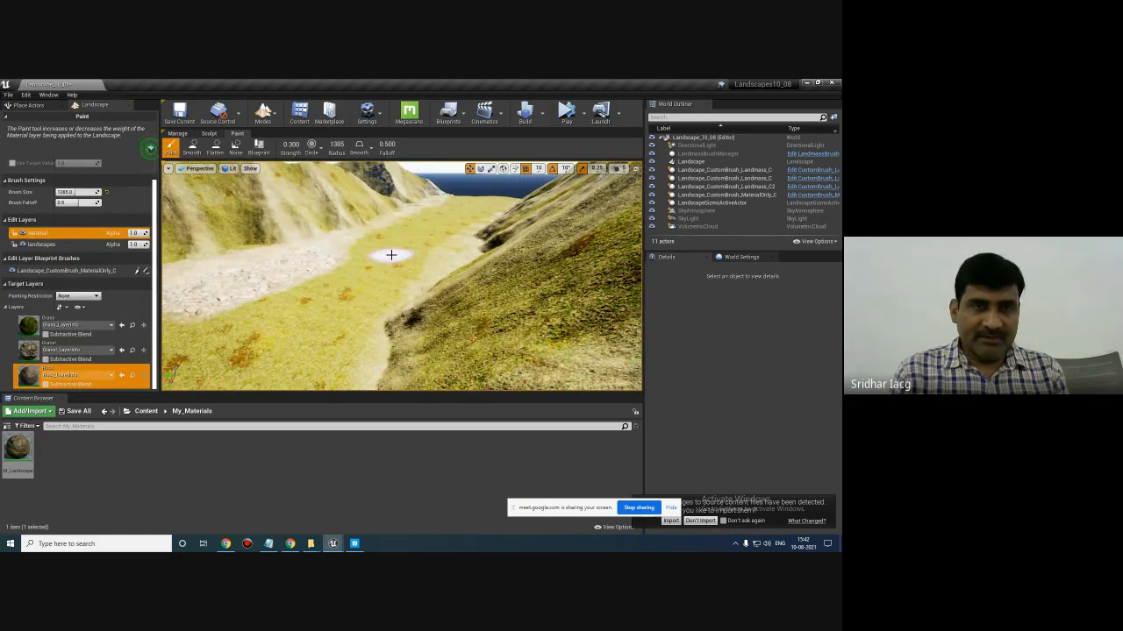
- Enlarge the brush to a radius of 2606 and paint rock over the whole grassy valley floor between the hills
key("bracketright")
key("bracketright")
key("bracketright")
key("bracketright")
key("bracketright")
key("bracketright")
key("bracketright")
key("bracketright")
key("bracketright")
key("bracketright")
key("bracketright")
key("bracketright")
key("bracketright")
mouse_move(396, 251)
left_mouse_down()
mouse_move(463, 204)
mouse_move(353, 282)
mouse_move(443, 203)
mouse_move(384, 243)
mouse_move(384, 225)
mouse_move(448, 202)
mouse_move(450, 237)
mouse_move(350, 275)
mouse_move(276, 278)
mouse_move(338, 290)
mouse_move(420, 246)
mouse_move(448, 198)
mouse_move(330, 268)
mouse_move(225, 308)
mouse_move(298, 341)
mouse_move(241, 307)
mouse_move(442, 211)
mouse_move(336, 318)
mouse_move(258, 296)
mouse_move(311, 306)
left_mouse_up()
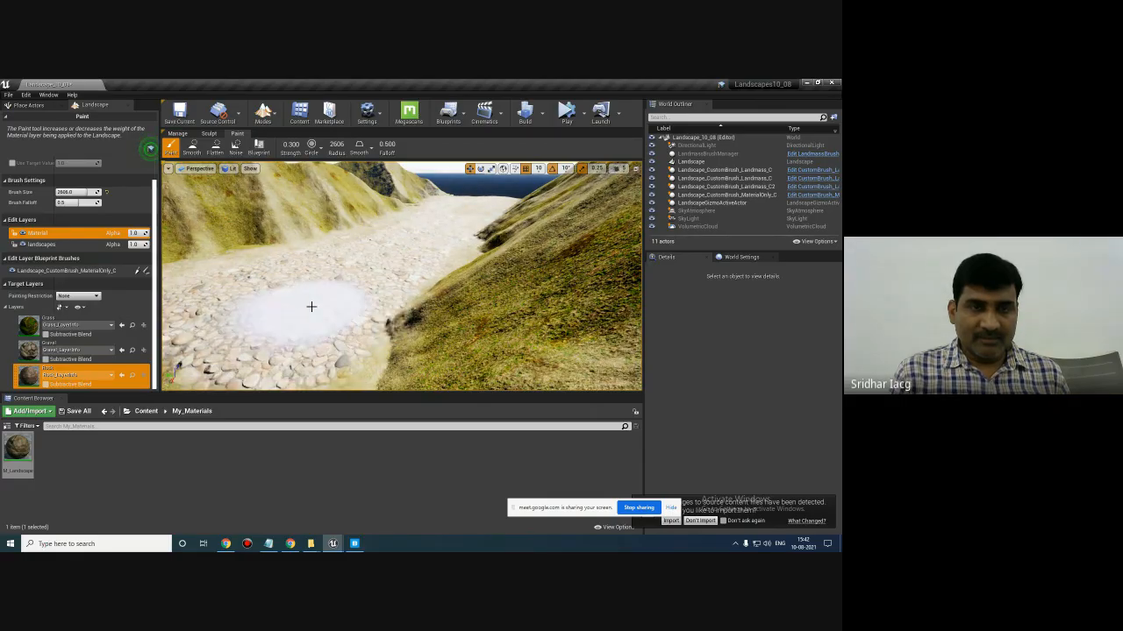
right_click_drag(311, 306, 319, 282)
mouse_move(296, 305)
right_mouse_down()
mouse_move(175, 302)
mouse_move(361, 310)
right_mouse_up()
mouse_move(361, 310)
left_mouse_down()
mouse_move(356, 333)
mouse_move(316, 275)
mouse_move(363, 284)
mouse_move(274, 242)
mouse_move(336, 326)
mouse_move(411, 289)
mouse_move(417, 266)
mouse_move(505, 273)
left_mouse_up()
right_click_drag(505, 273, 579, 274)
right_click_drag(447, 274, 307, 267)
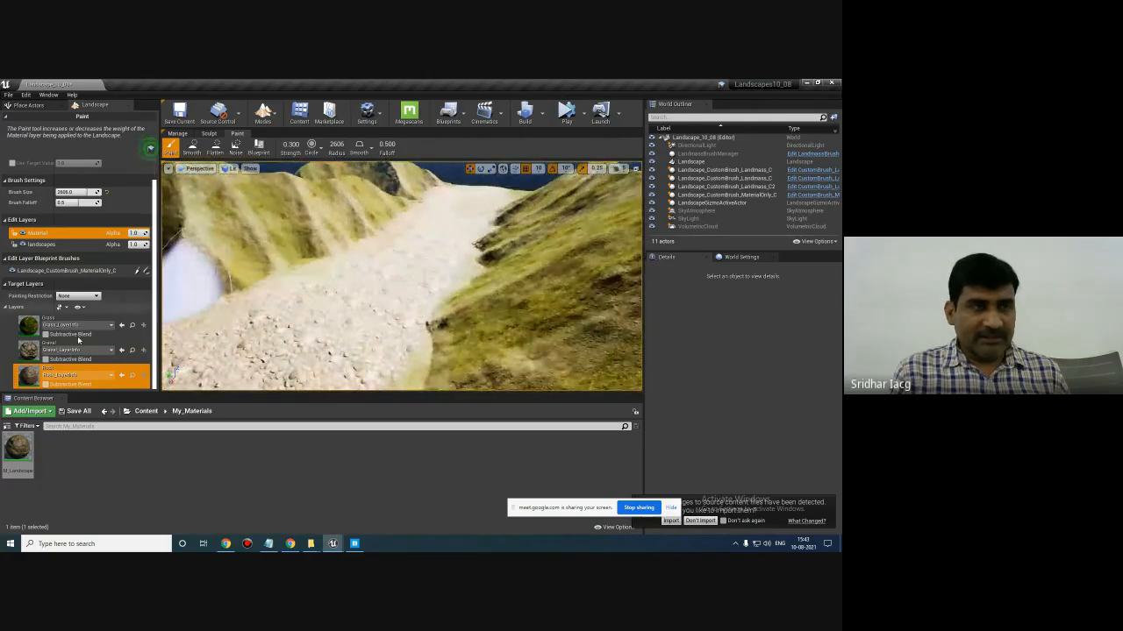
- Select the Gravel layer, reduce the brush radius to 2475, and paint gravel over the far part and edges of the valley floor
left_click(62, 350)
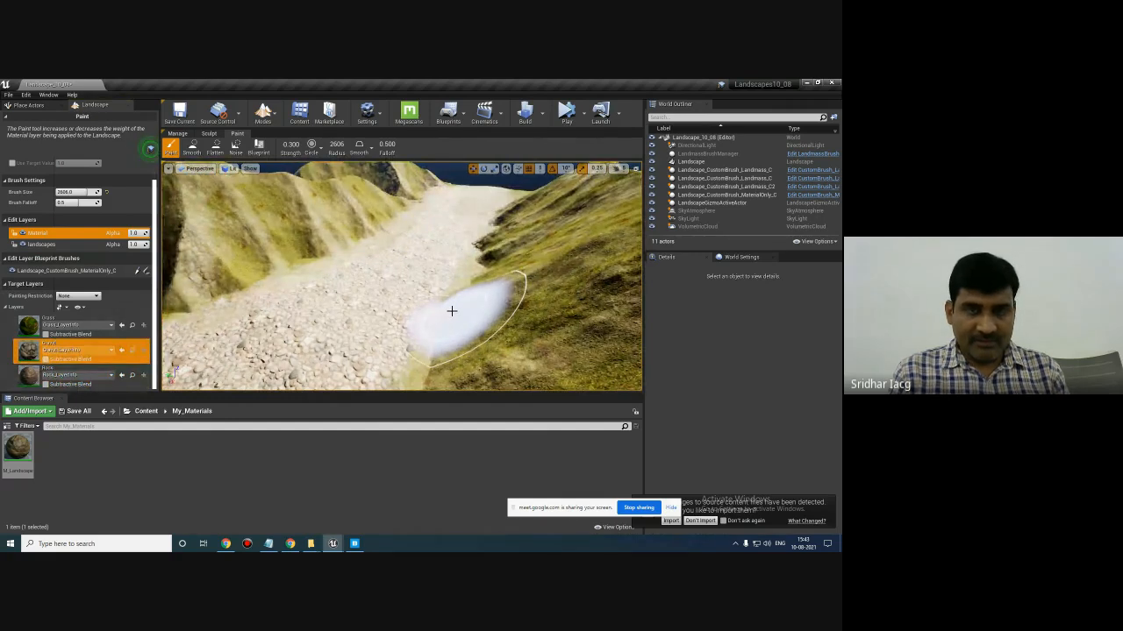
key("bracketleft")
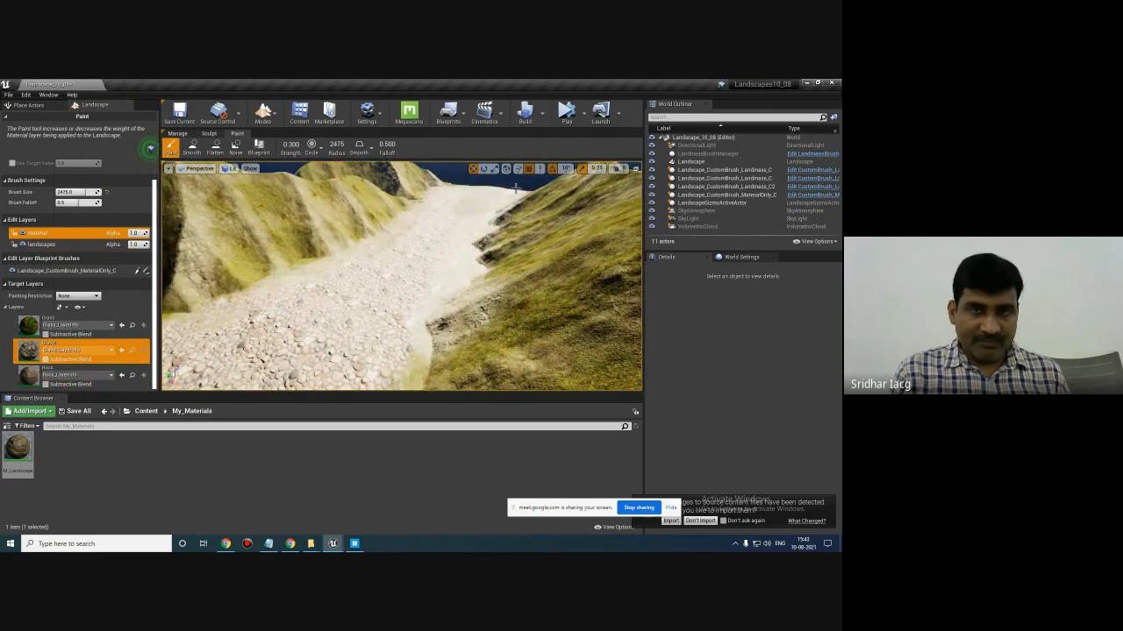
mouse_move(516, 187)
left_mouse_down()
mouse_move(389, 371)
mouse_move(264, 288)
mouse_move(391, 229)
mouse_move(223, 304)
mouse_move(172, 362)
mouse_move(413, 213)
left_mouse_up()
right_click_drag(402, 269, 387, 227)
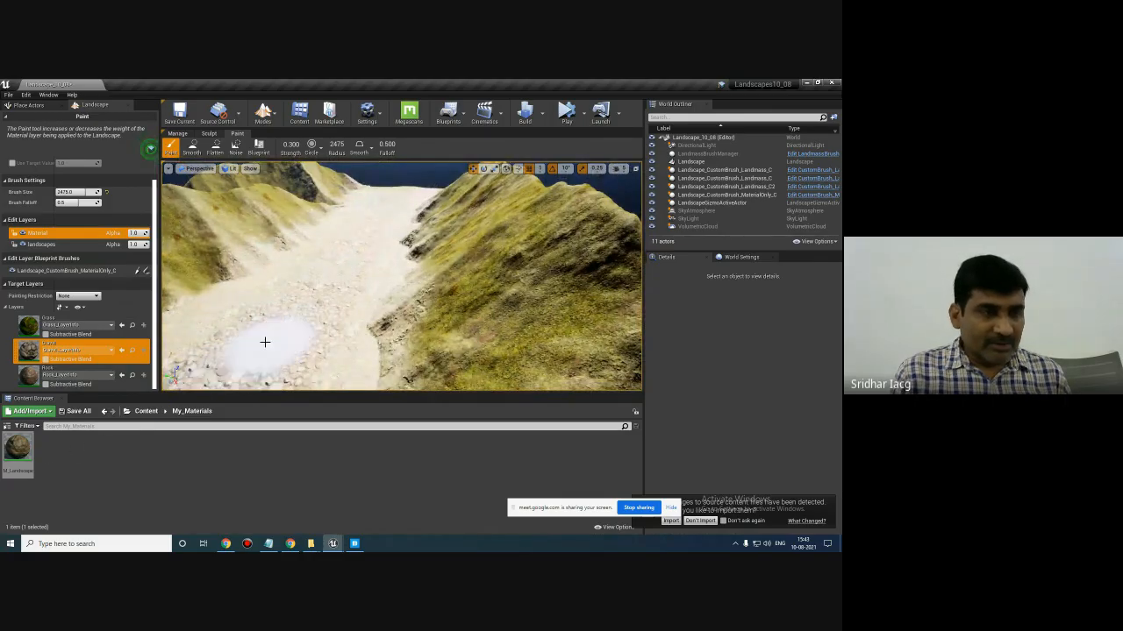
- Open the M_Landscape material, add a Specular attribute to the second SetMaterialAttributes node, and connect the 0 constant to it
left_click(19, 449)
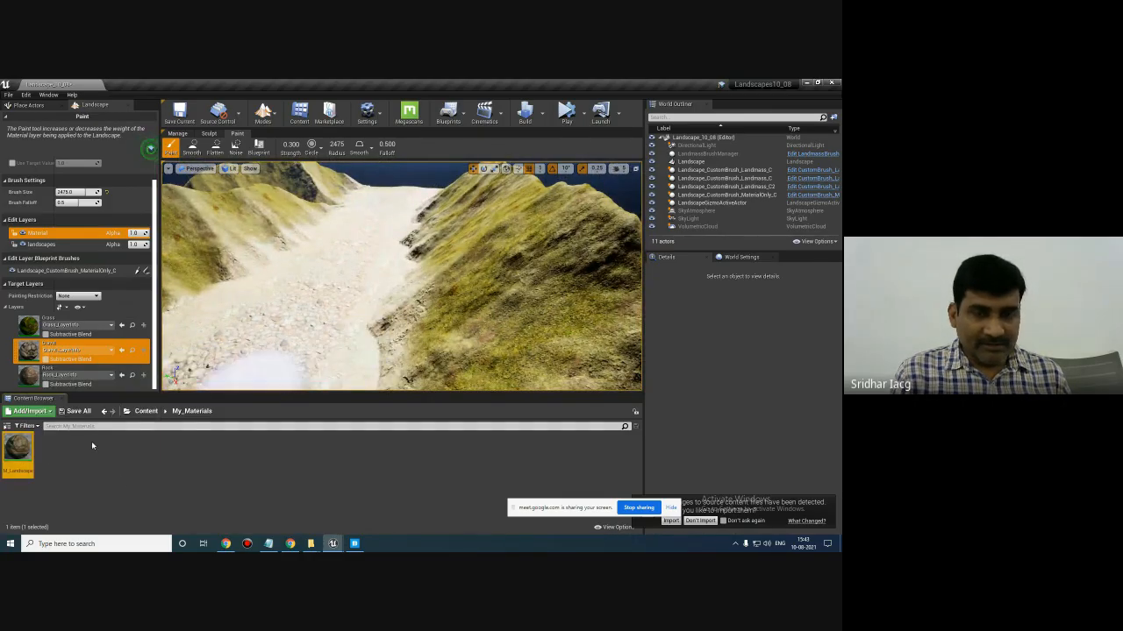
double_click(23, 456)
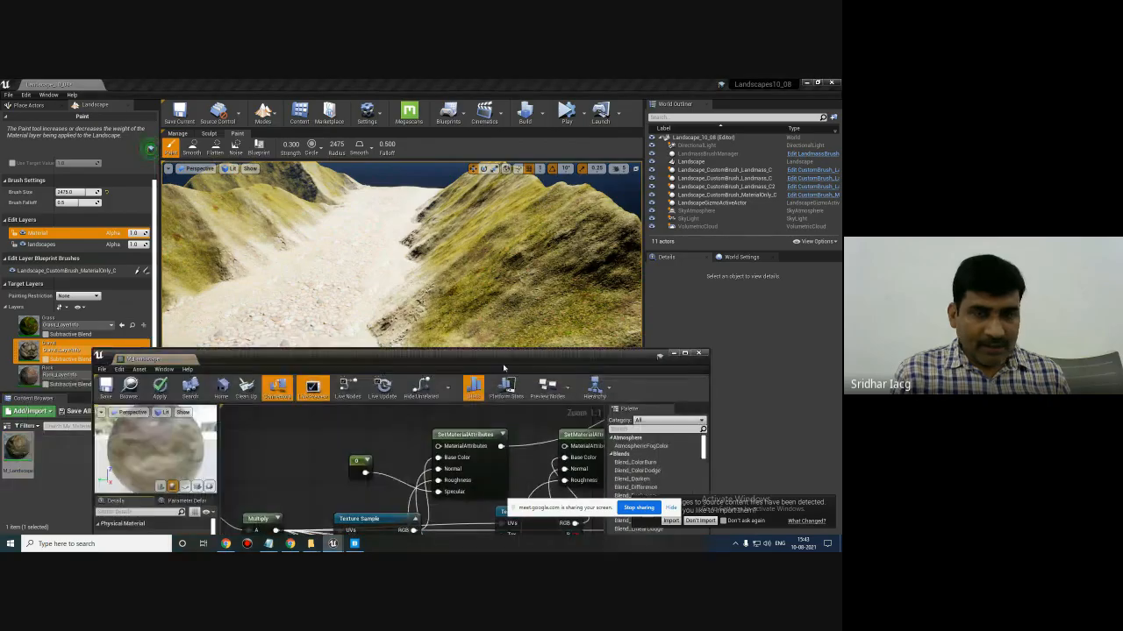
left_click_drag(490, 354, 484, 237)
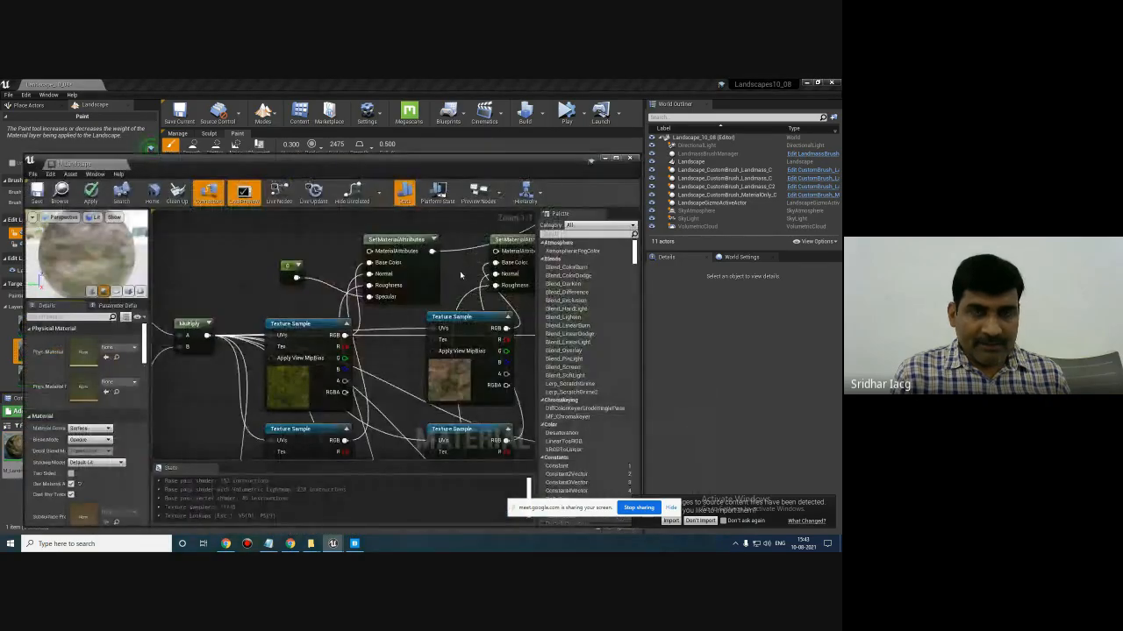
right_click_drag(461, 275, 388, 268)
left_click(446, 234)
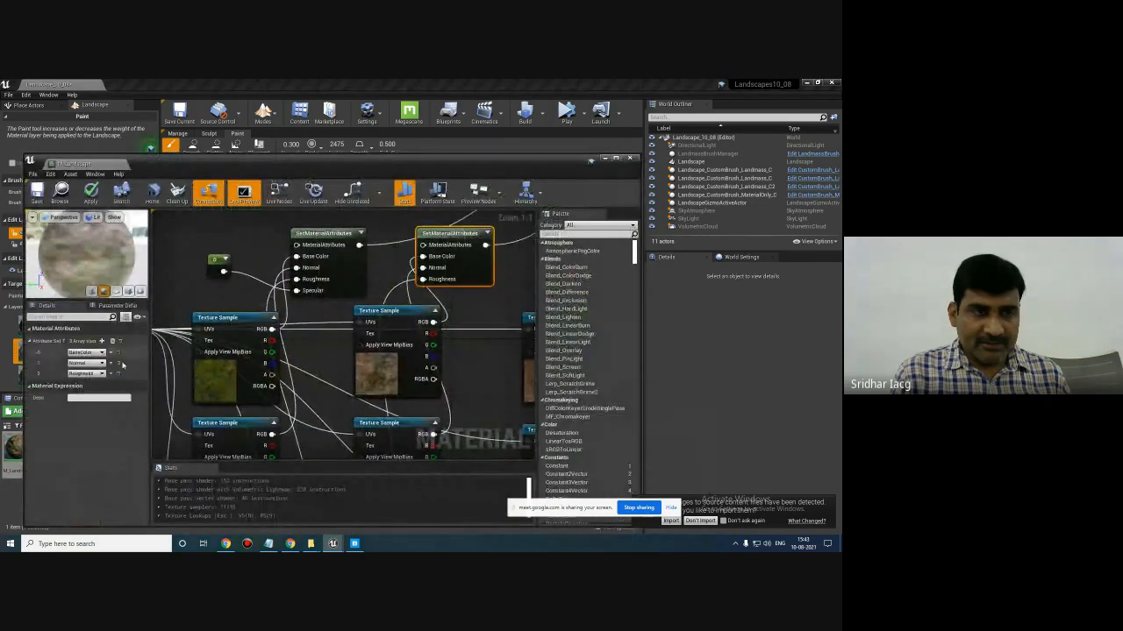
left_click(101, 341)
left_click(88, 385)
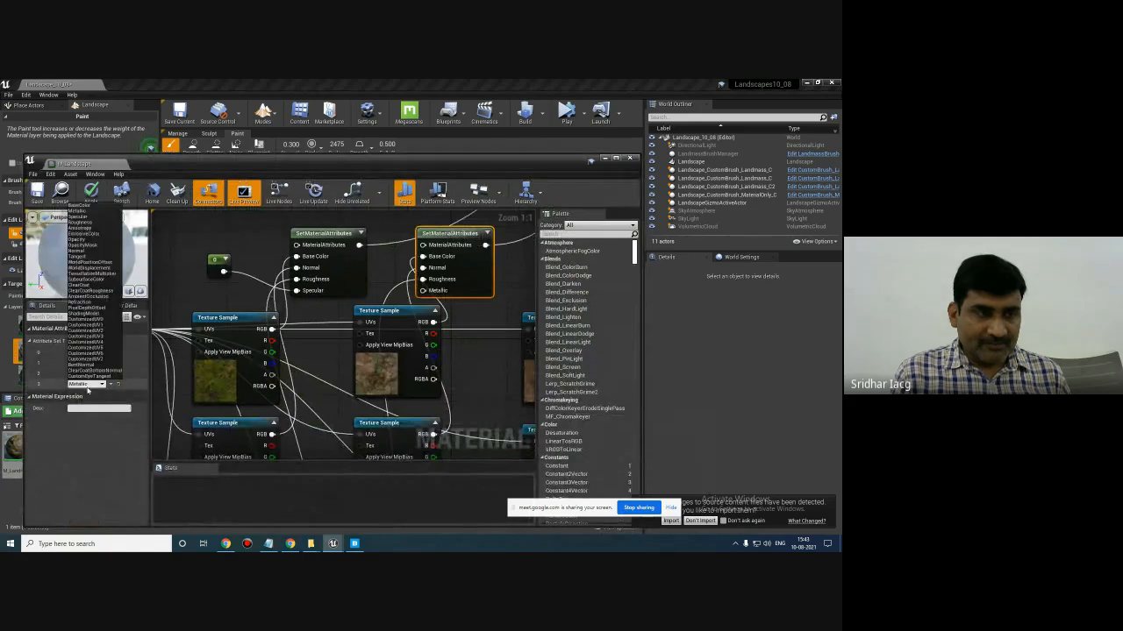
left_click(86, 217)
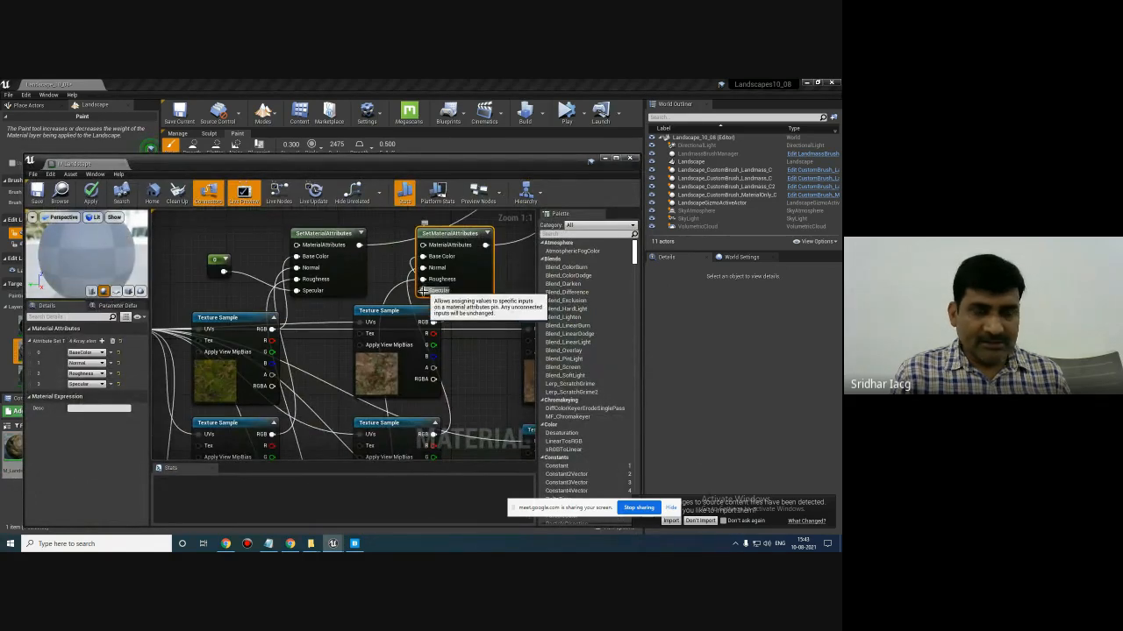
left_click(380, 269)
left_click_drag(224, 271, 423, 292)
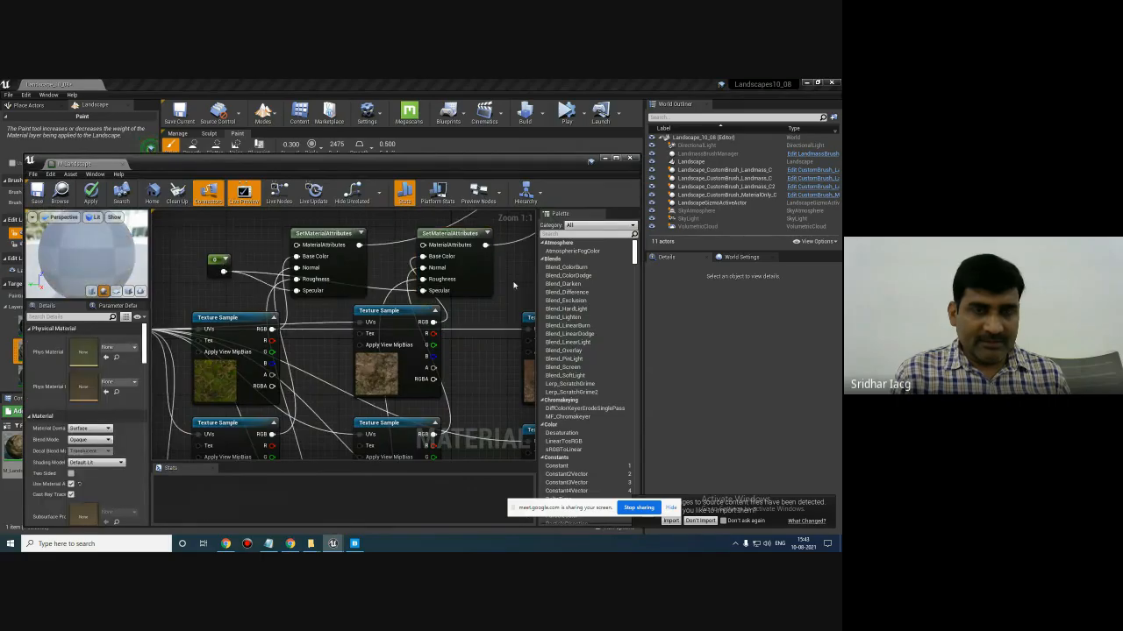
- Add a Specular attribute to the third SetMaterialAttributes node and connect the same 0 constant to it
scroll(495, 272, "down", 2)
right_click_drag(496, 272, 493, 296)
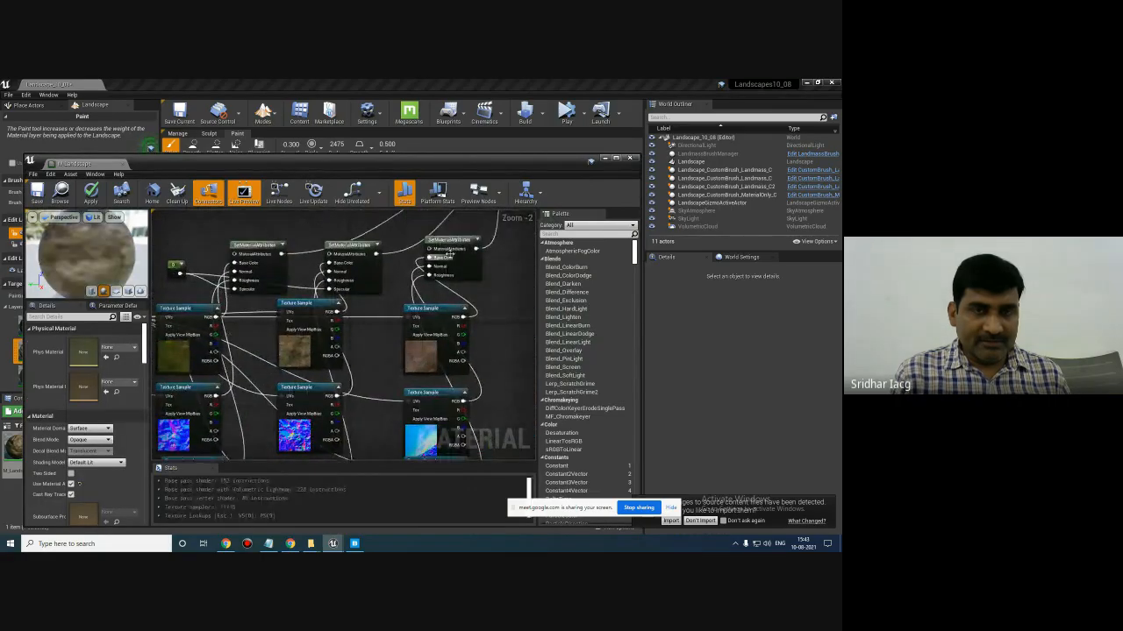
left_click(450, 252)
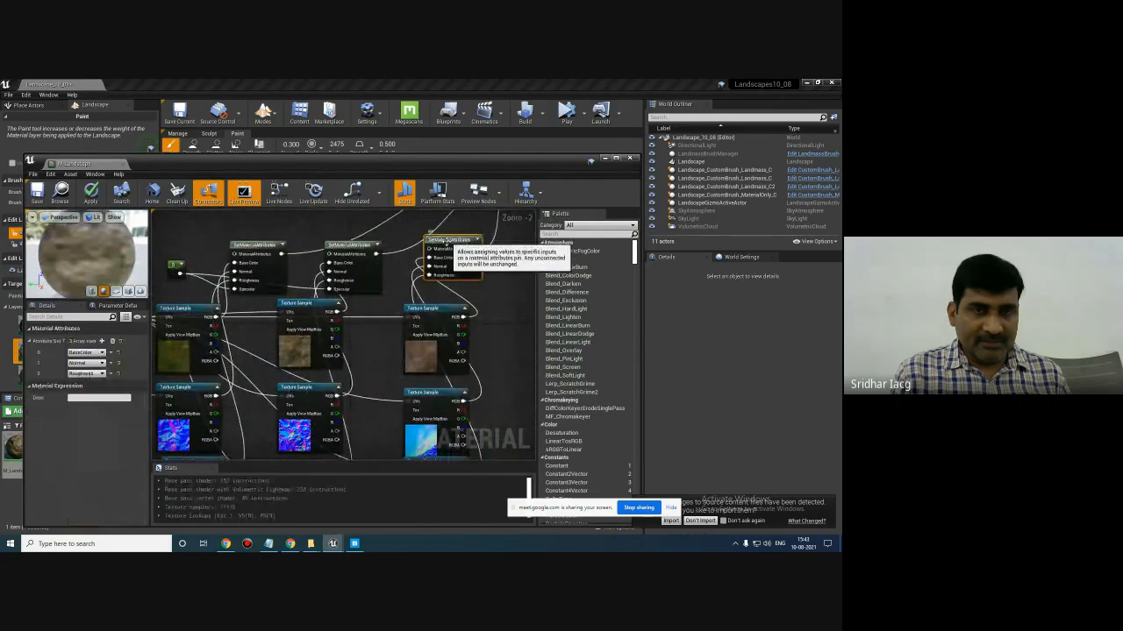
left_click(101, 342)
left_click(88, 383)
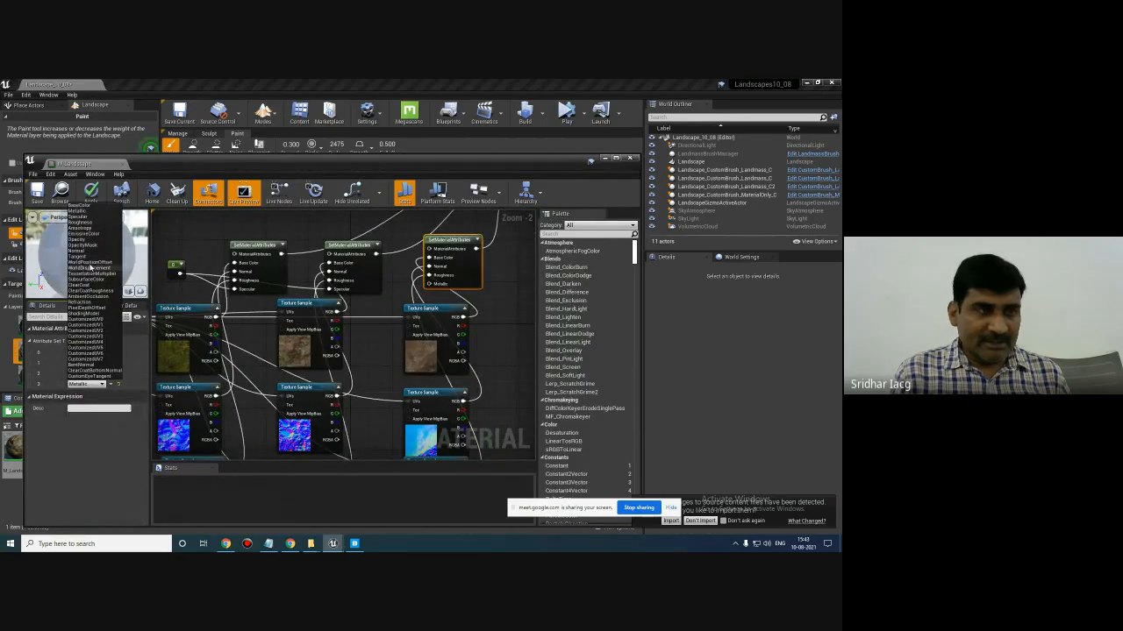
left_click(81, 217)
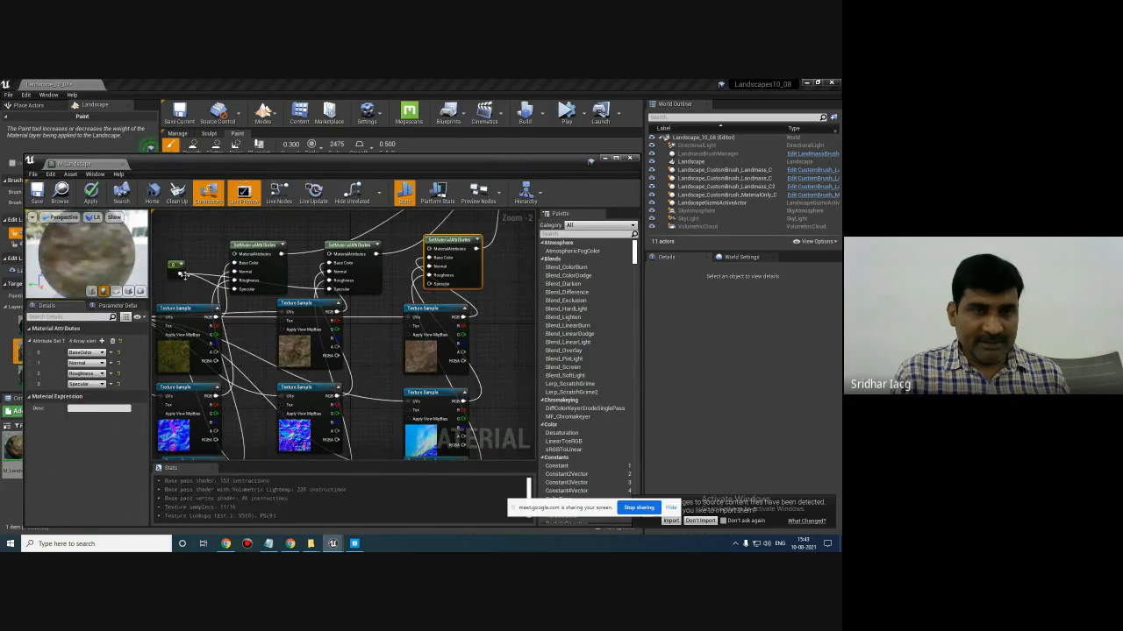
left_click_drag(179, 274, 428, 284)
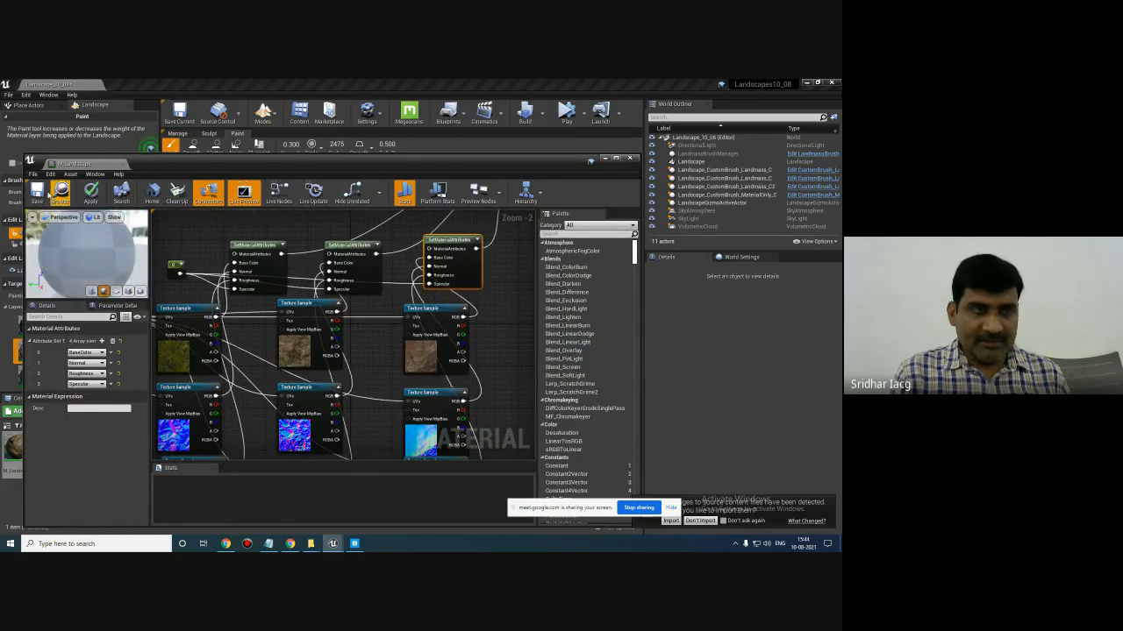
- Save the M_Landscape material, return to the level editor, and save the level
left_click(39, 192)
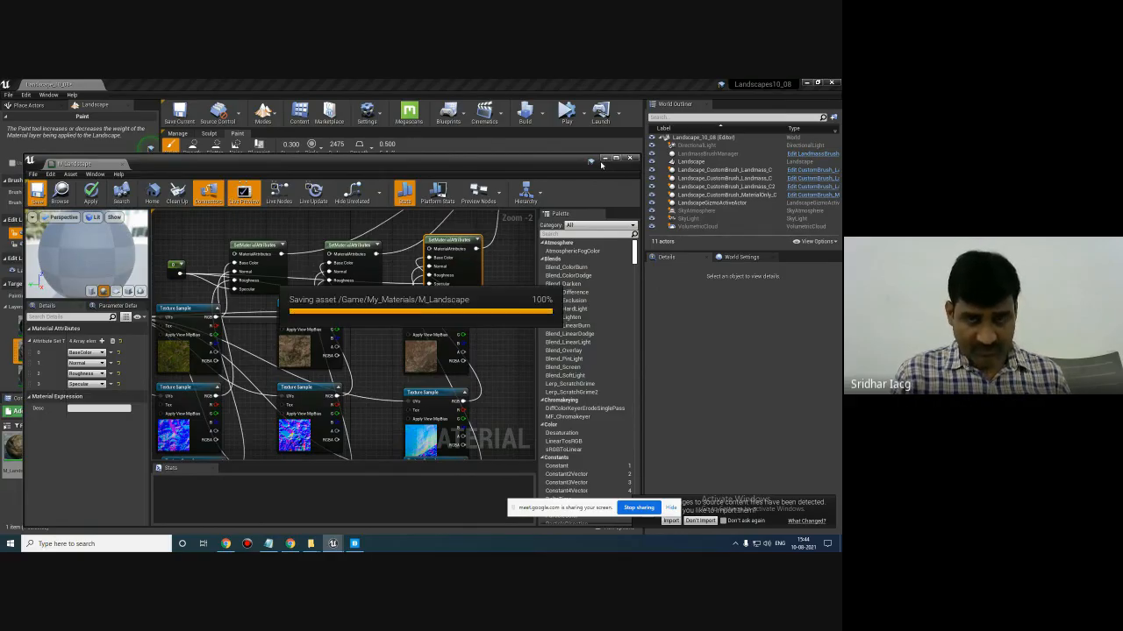
left_click(605, 160)
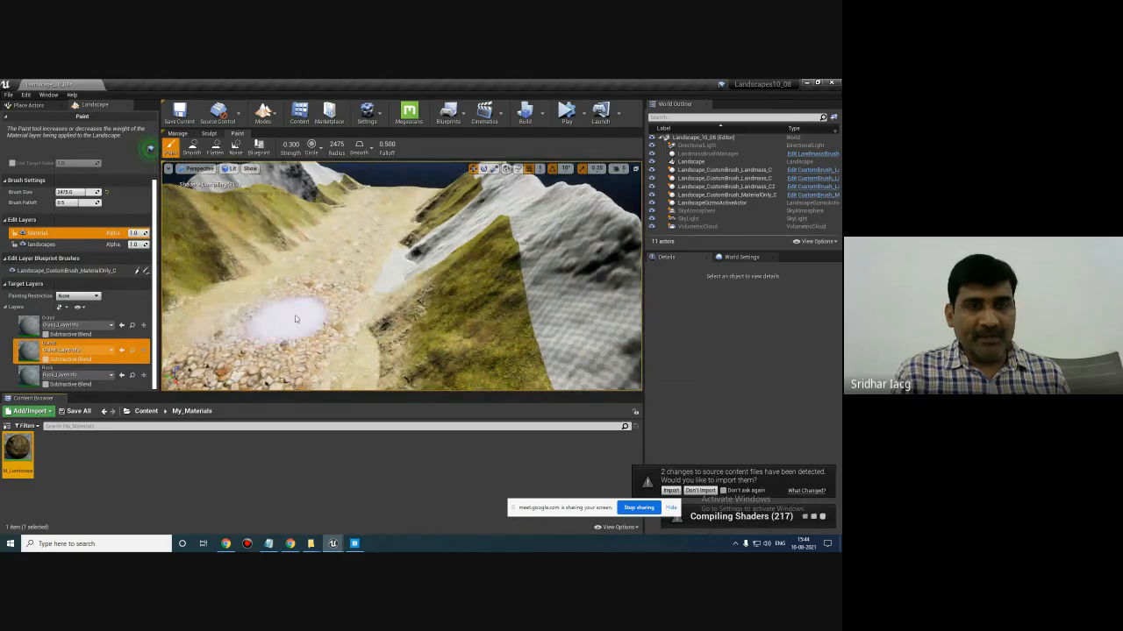
mouse_move(305, 299)
right_mouse_down()
mouse_move(300, 307)
mouse_move(320, 279)
mouse_move(366, 289)
mouse_move(316, 299)
mouse_move(354, 295)
right_mouse_up()
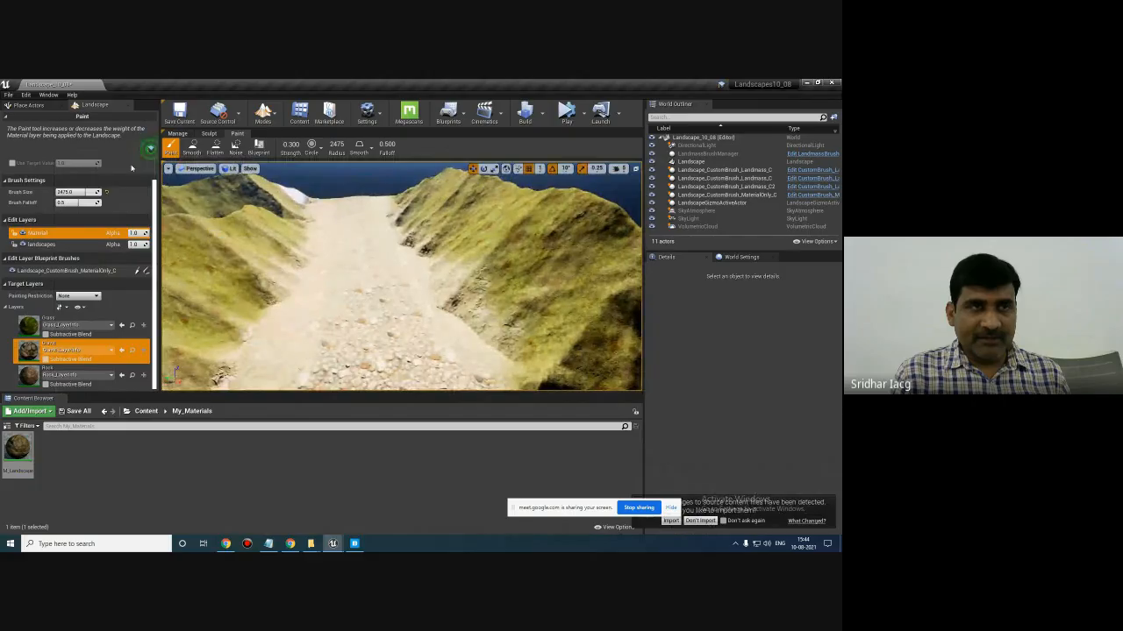
key("ctrl+s")
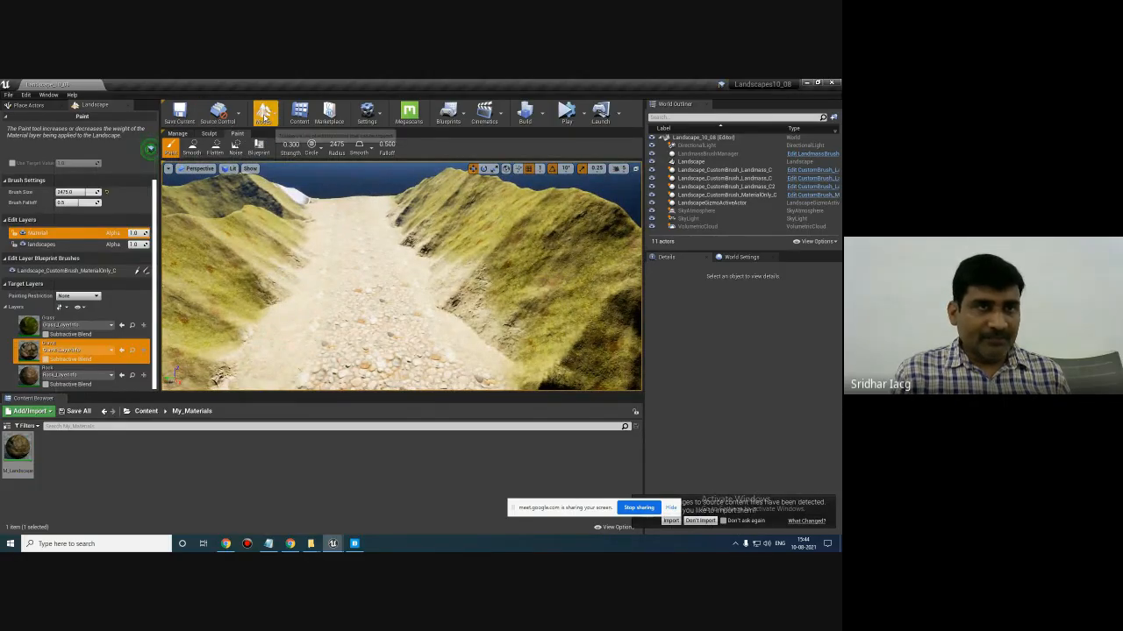
- Switch to Select mode, search the placeable actors for "water", and place a Water Body Lake at the far end of the valley
left_click(264, 115)
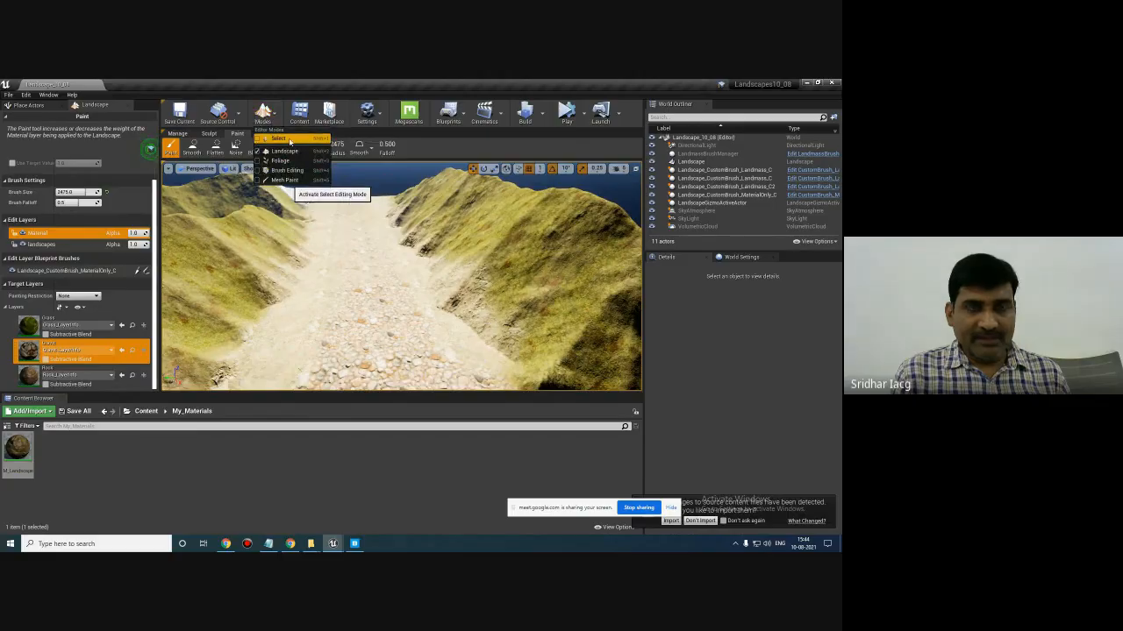
left_click(289, 139)
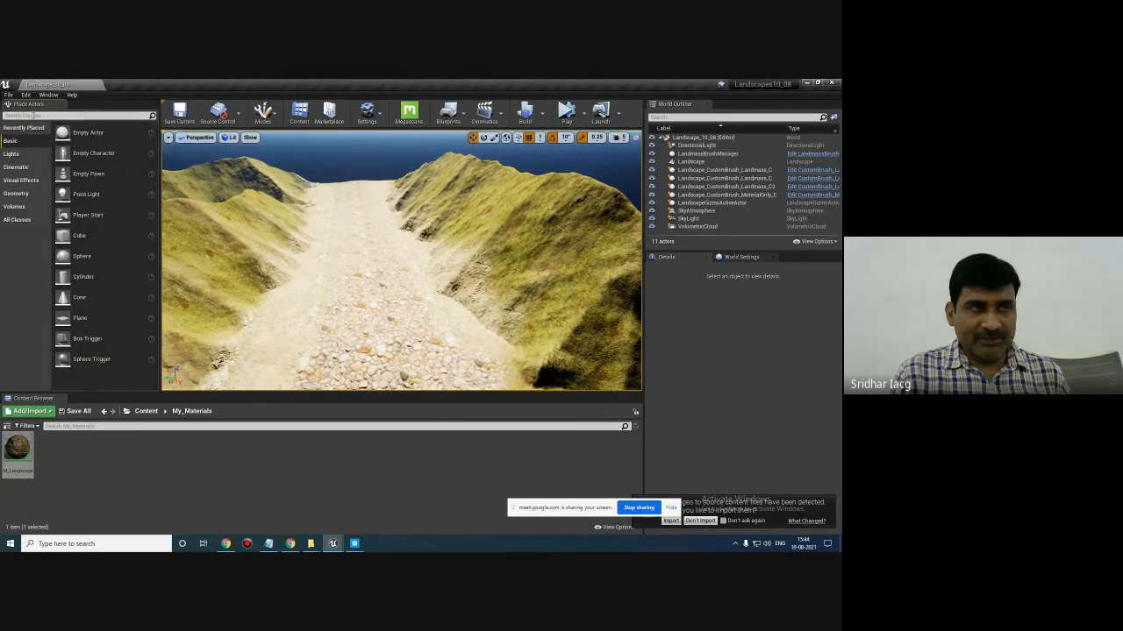
left_click(35, 115)
type("water")
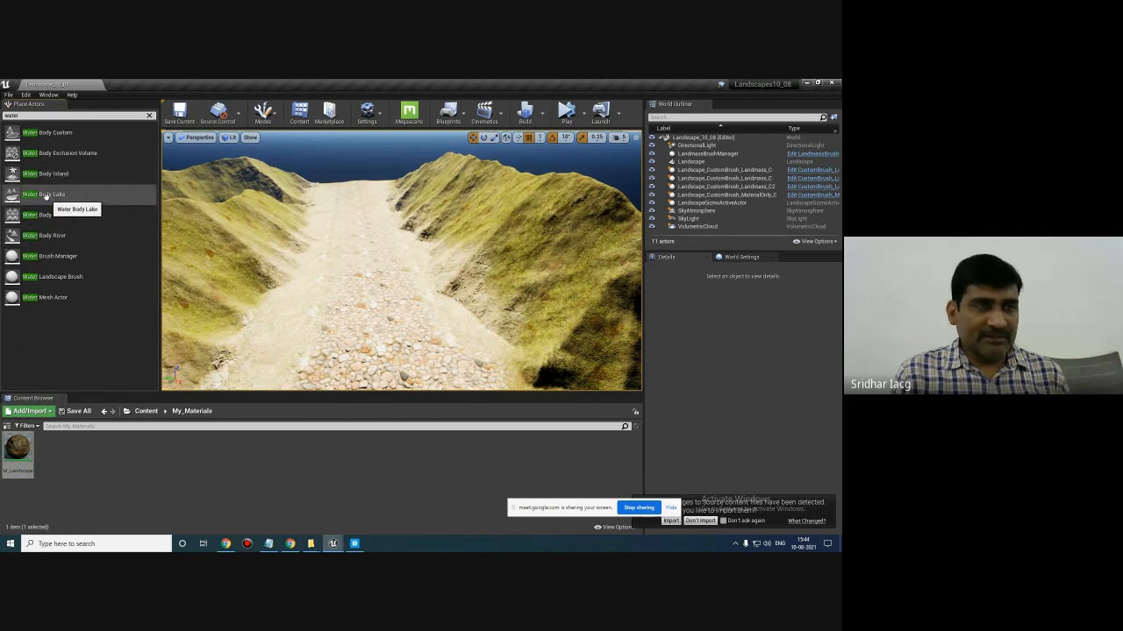
left_click_drag(46, 195, 338, 190)
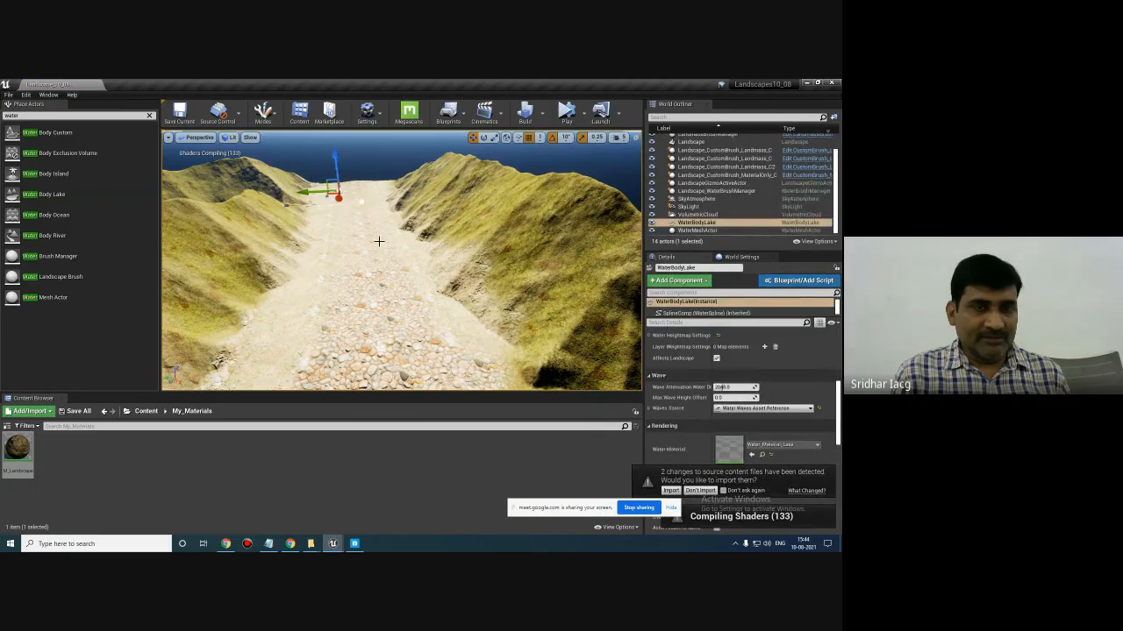
- Reshape the lake by moving its spline points so it stretches along the valley floor between the hills
right_click_drag(286, 209, 294, 208)
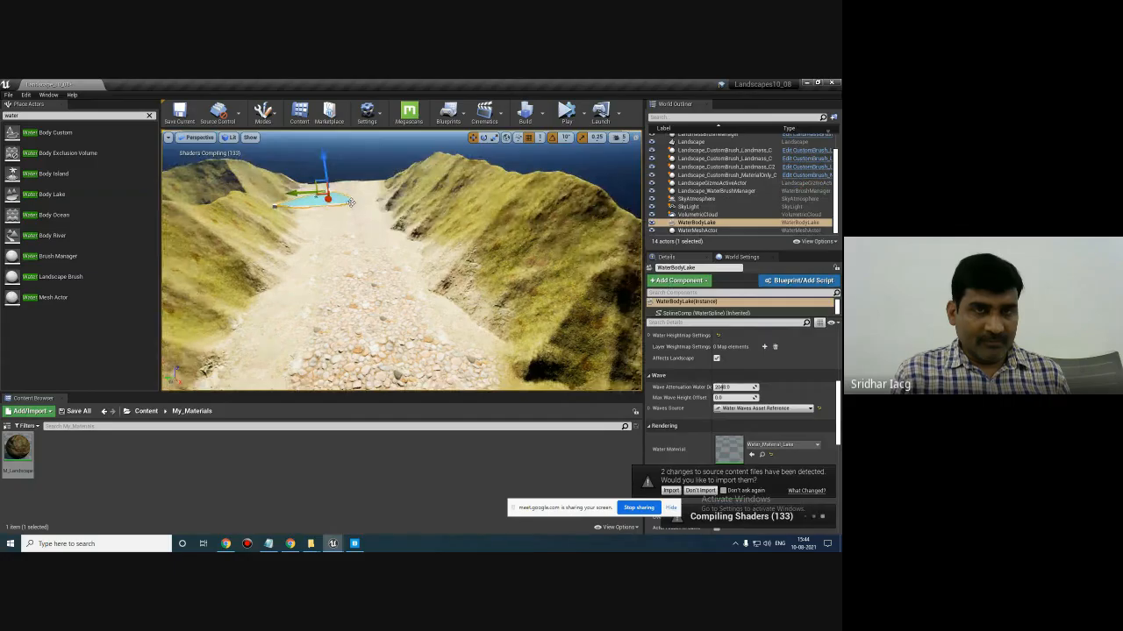
left_click_drag(350, 202, 330, 189)
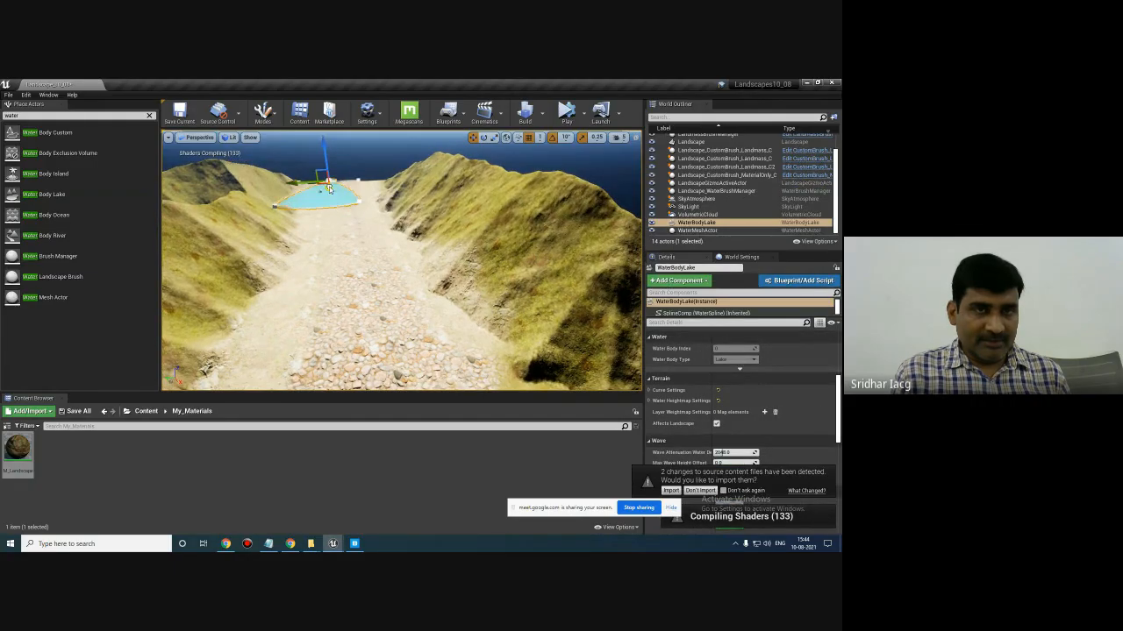
left_click(275, 208)
left_click_drag(237, 210, 311, 274)
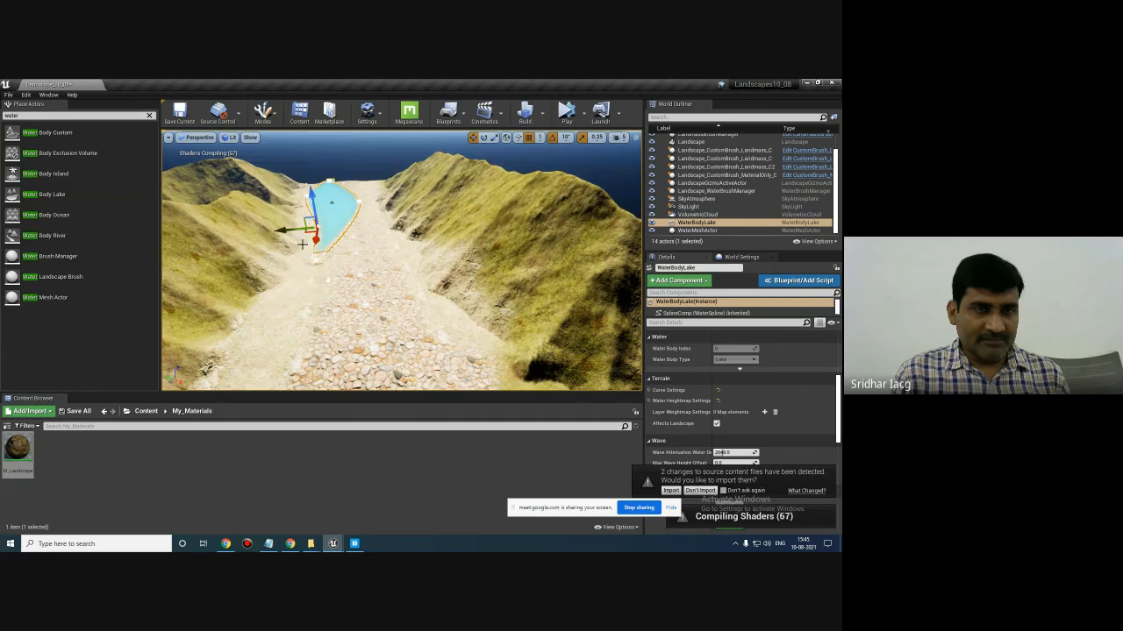
- Extend the lake toward the gravel end of the valley by moving its near spline points outward and forward
left_click_drag(287, 230, 275, 230)
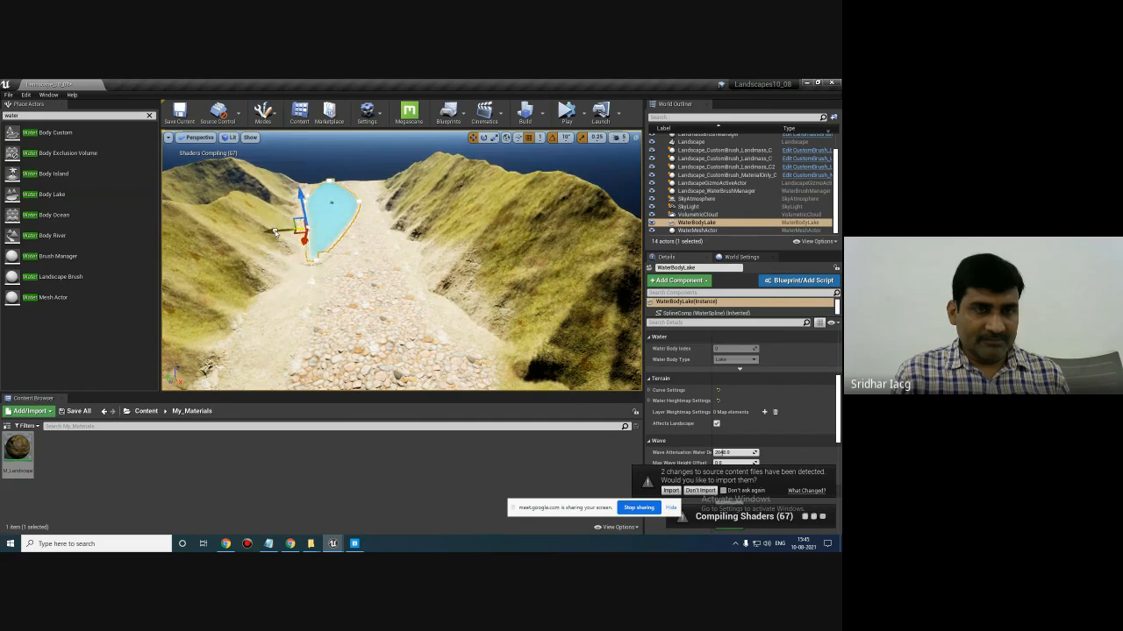
left_click(360, 207)
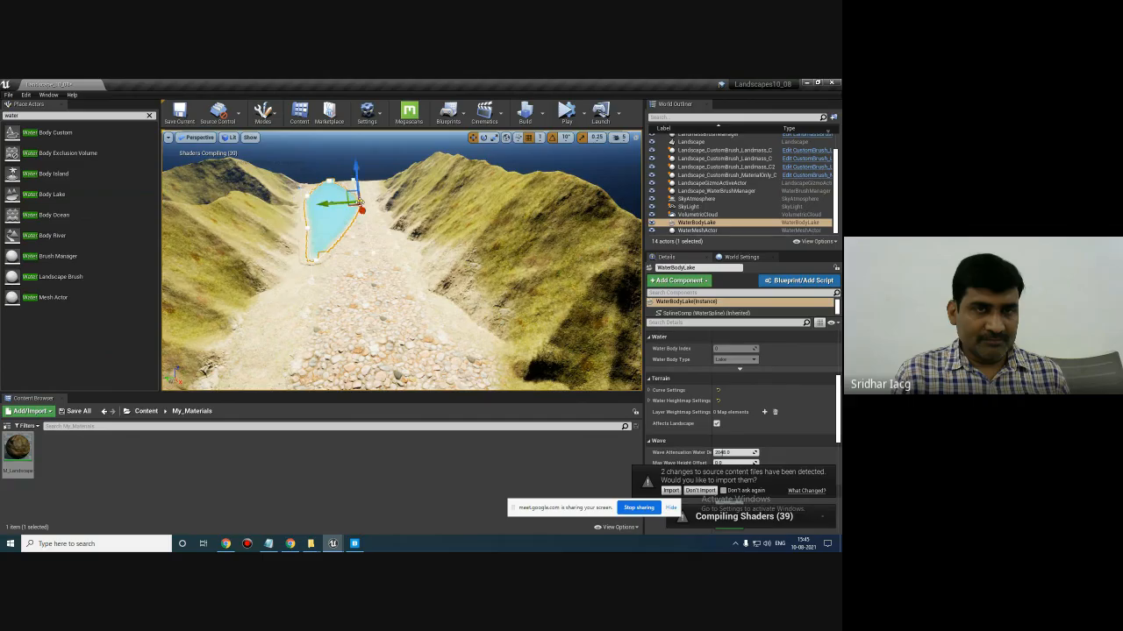
left_click_drag(336, 207, 409, 331)
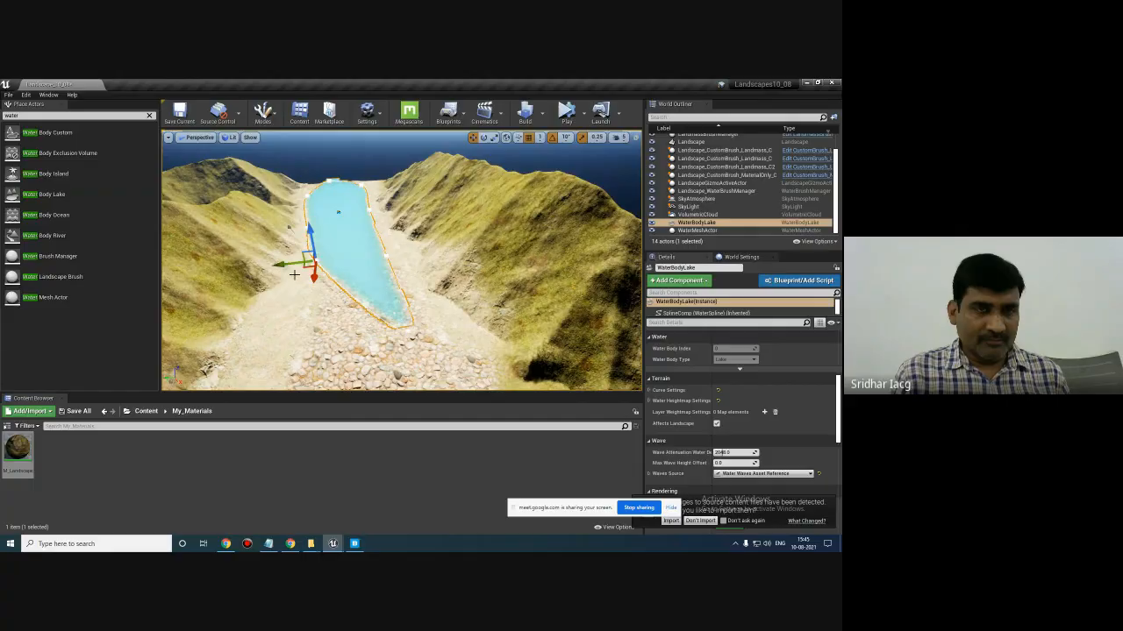
left_click_drag(280, 263, 231, 342)
scroll(335, 287, "up", 2)
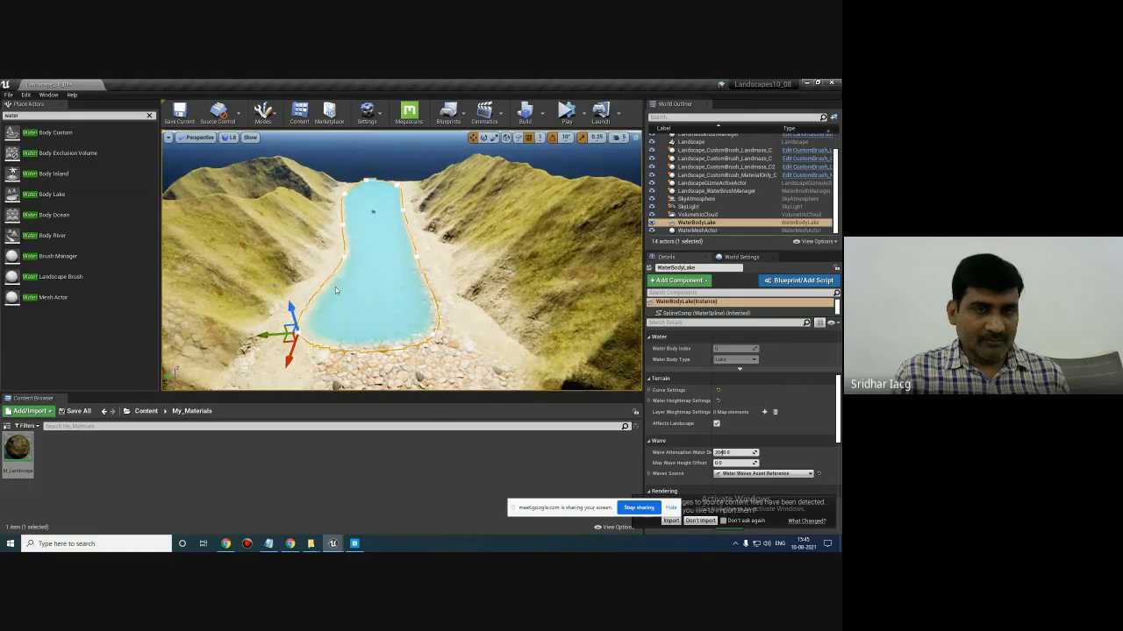
- Widen the middle and far stretches of the lake by moving the spline points on both shores toward the hillsides
right_click_drag(335, 287, 314, 288)
left_click(369, 258)
left_click_drag(339, 258, 325, 257)
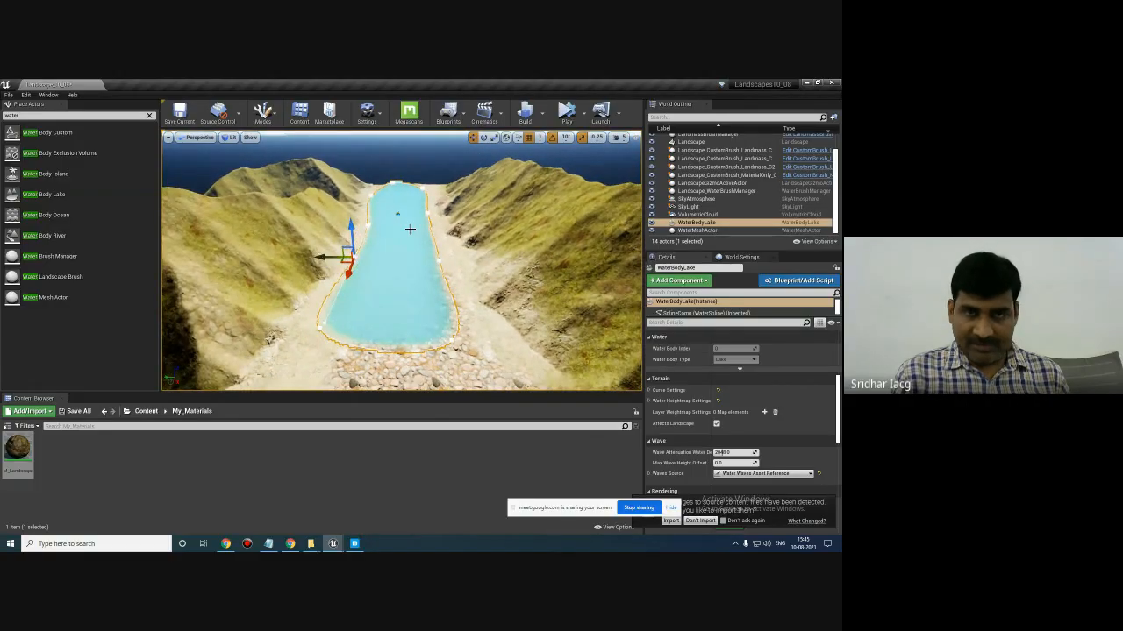
left_click_drag(340, 224, 332, 226)
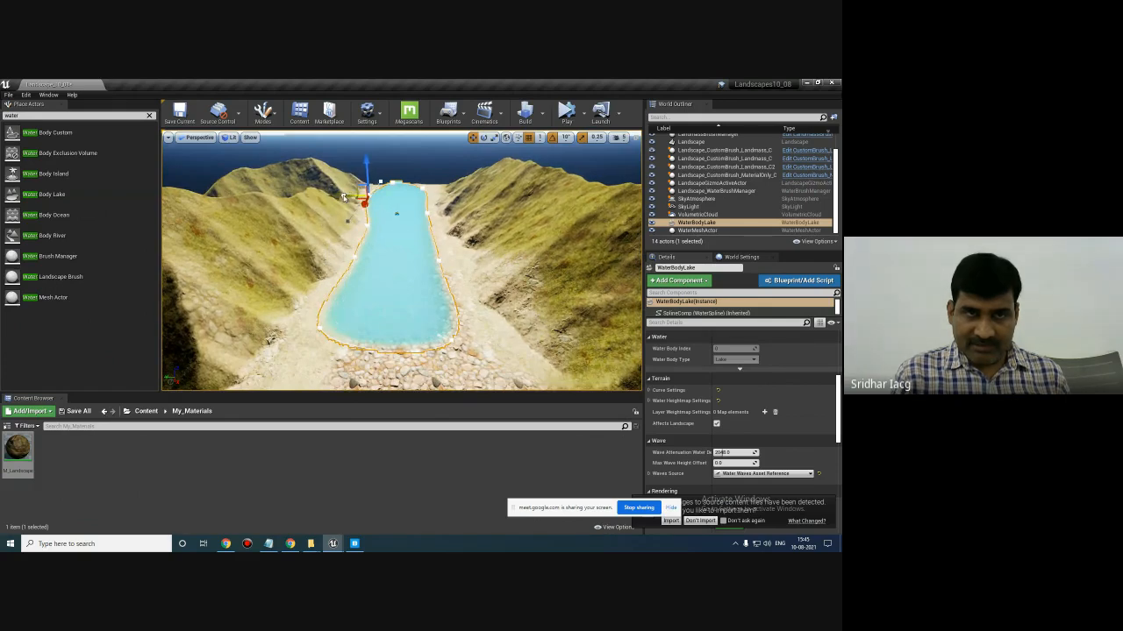
left_click_drag(366, 181, 433, 259)
left_click(420, 186)
left_click_drag(354, 261, 331, 225)
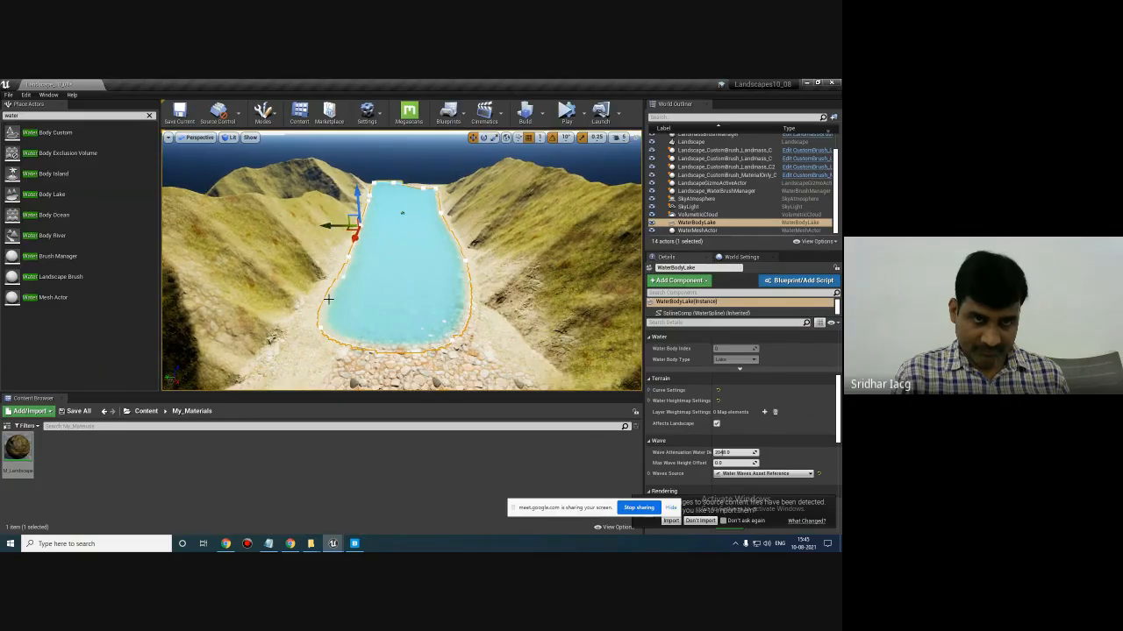
- Broaden the gravel end of the lake by moving the spline points at both of its corners outward
left_click_drag(324, 327, 264, 327)
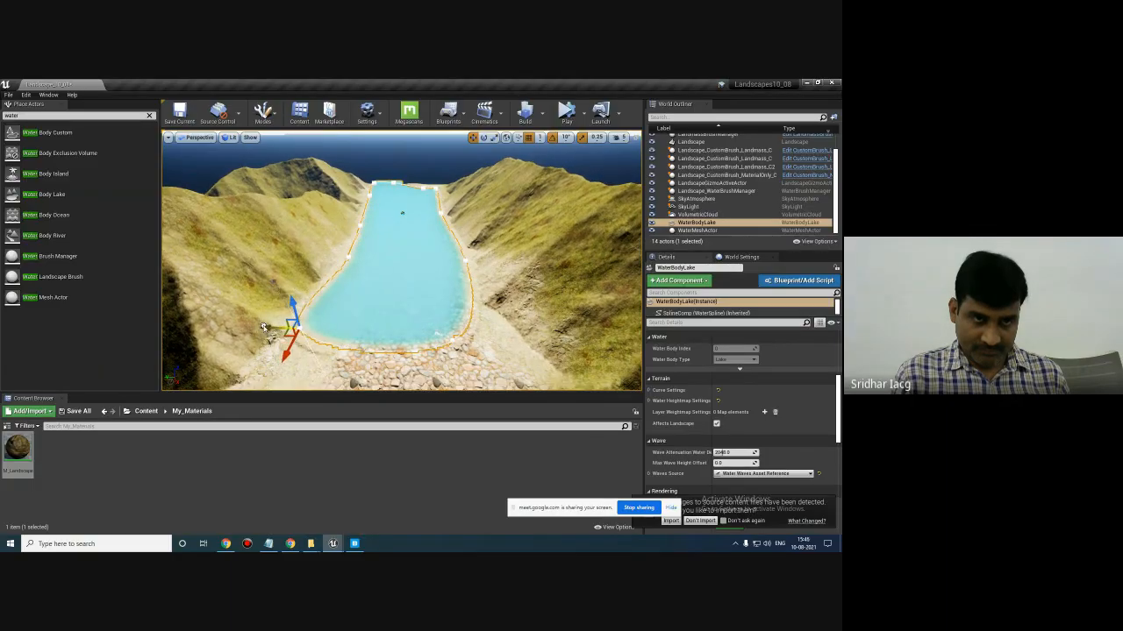
left_click(455, 342)
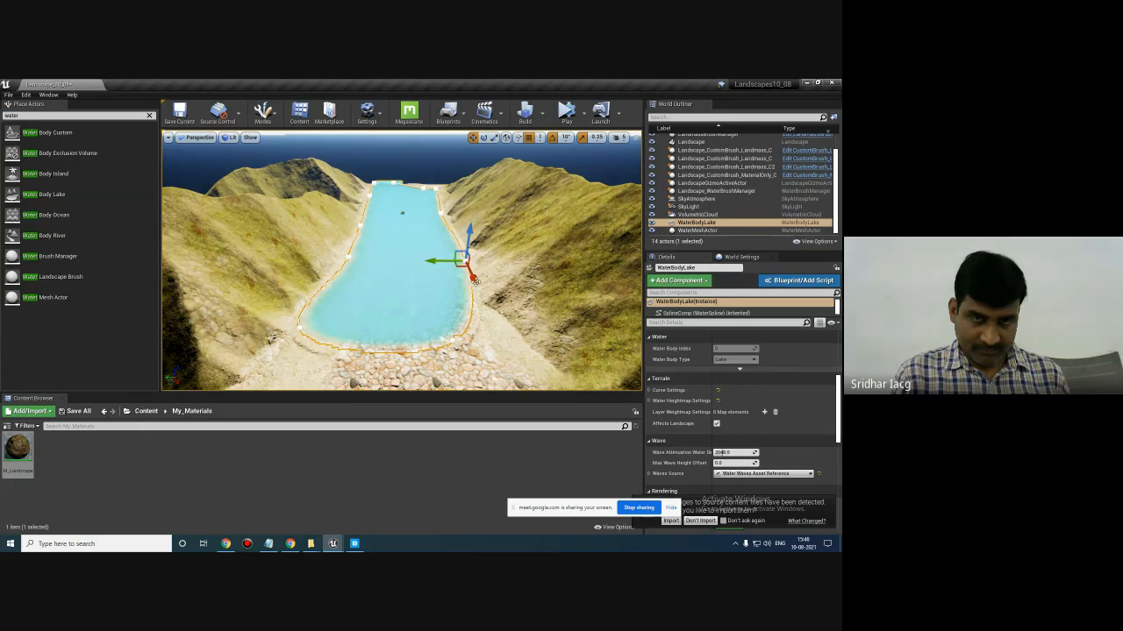
left_click_drag(428, 340, 465, 343)
right_click_drag(405, 328, 423, 351)
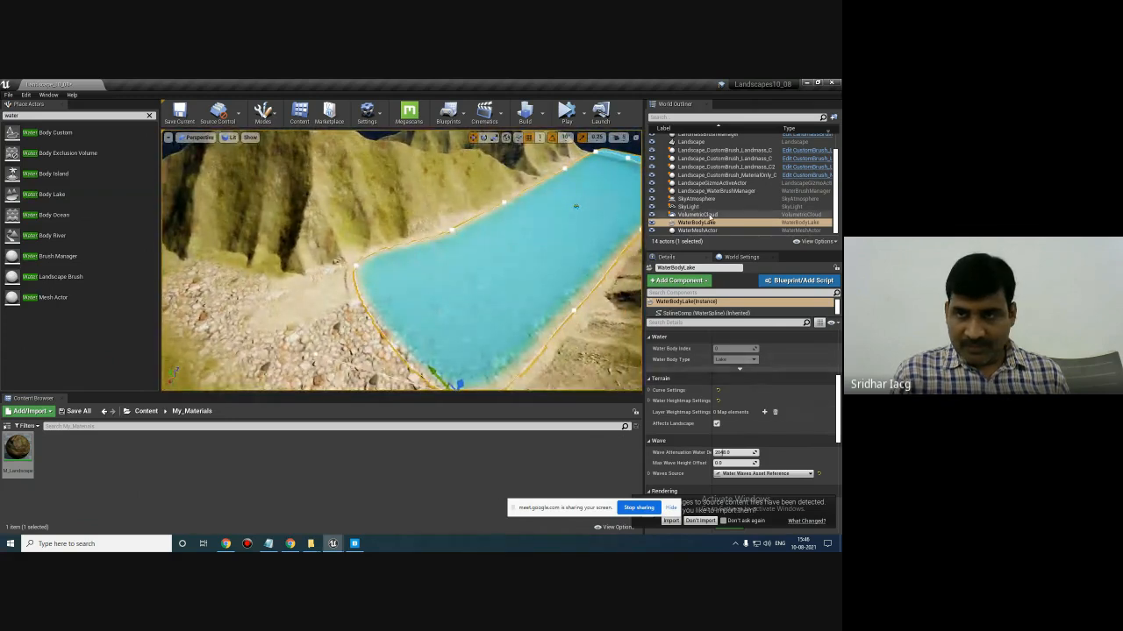
- Expand the lake's Curve Settings and Water Heightmap Settings, and set the heightmap Blend Mode to Additive
scroll(754, 377, "down", 5)
scroll(779, 399, "up", 5)
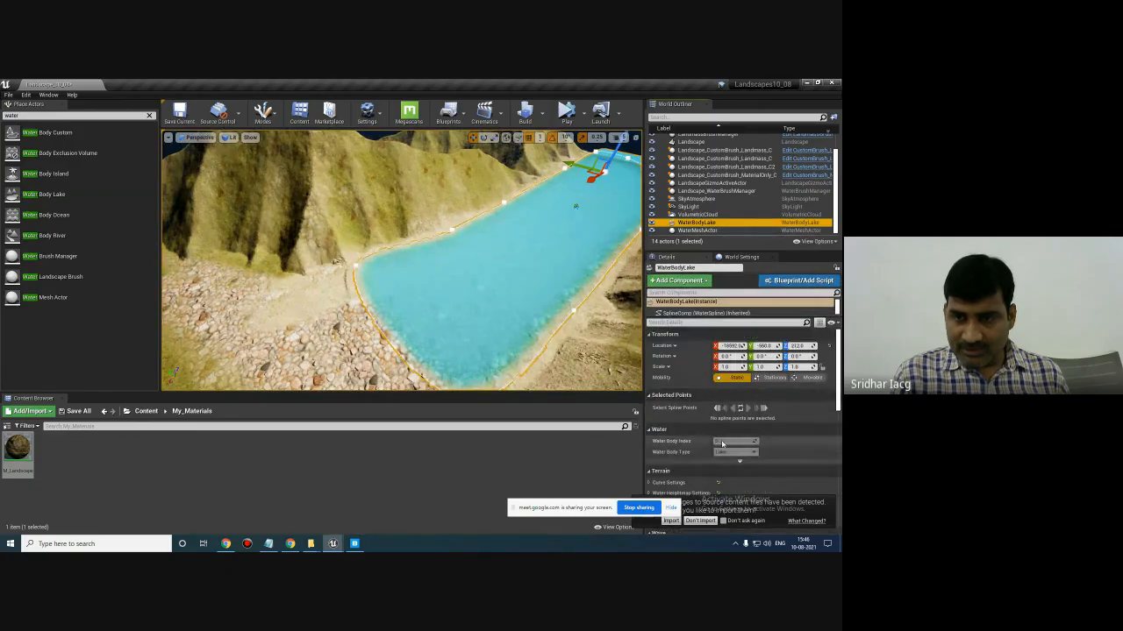
scroll(719, 401, "down", 4)
scroll(675, 410, "down", 1)
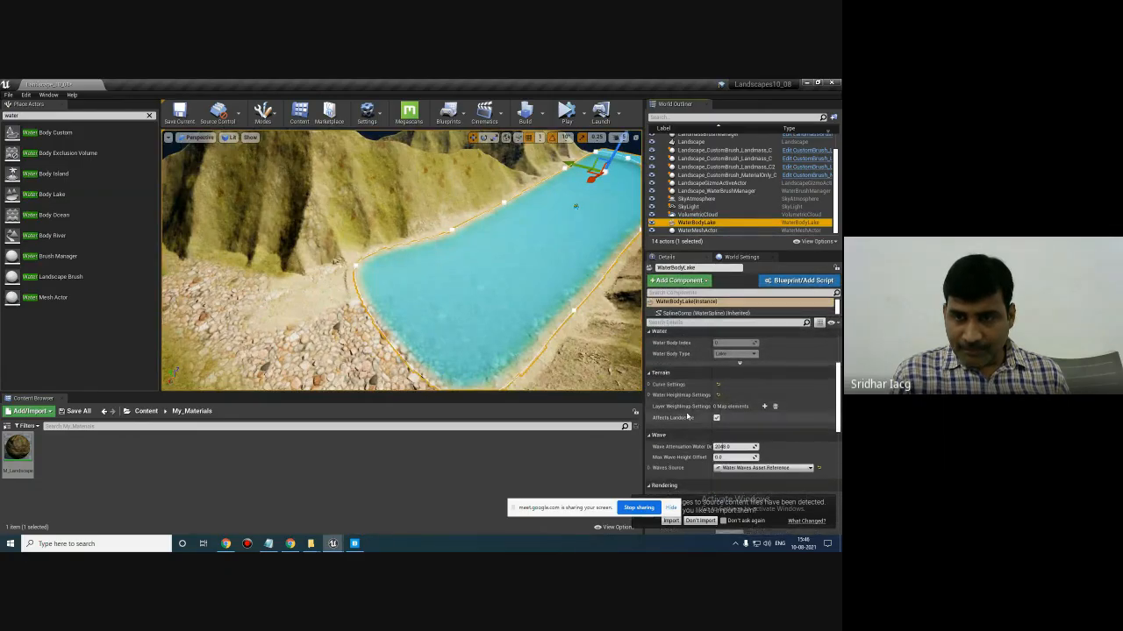
left_click(650, 386)
scroll(651, 390, "down", 2)
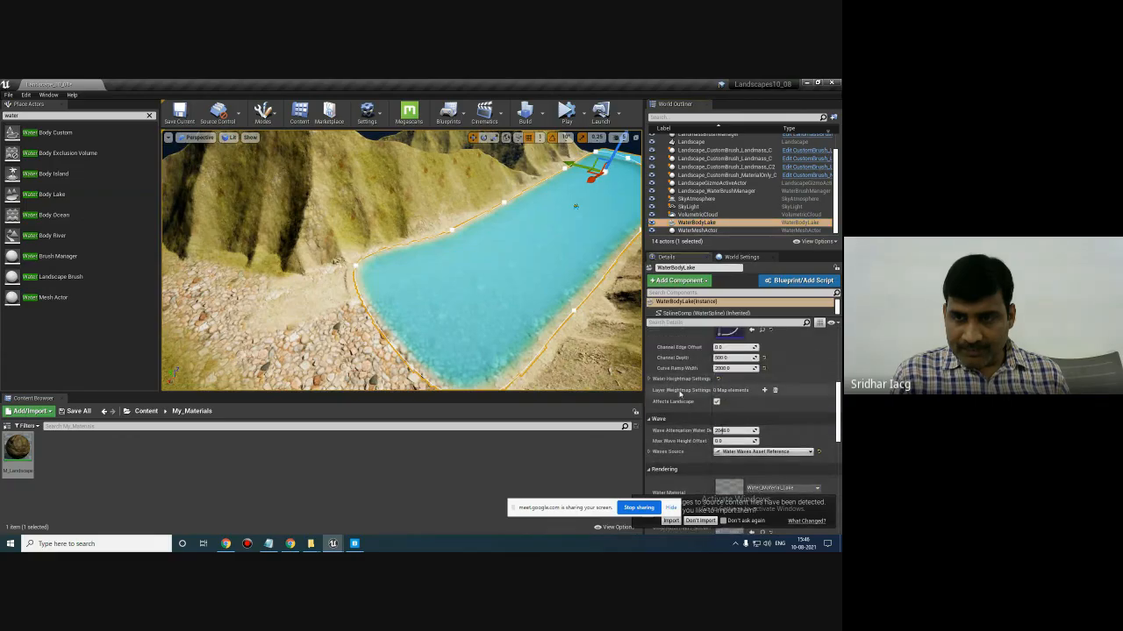
scroll(662, 412, "up", 1)
left_click(649, 421)
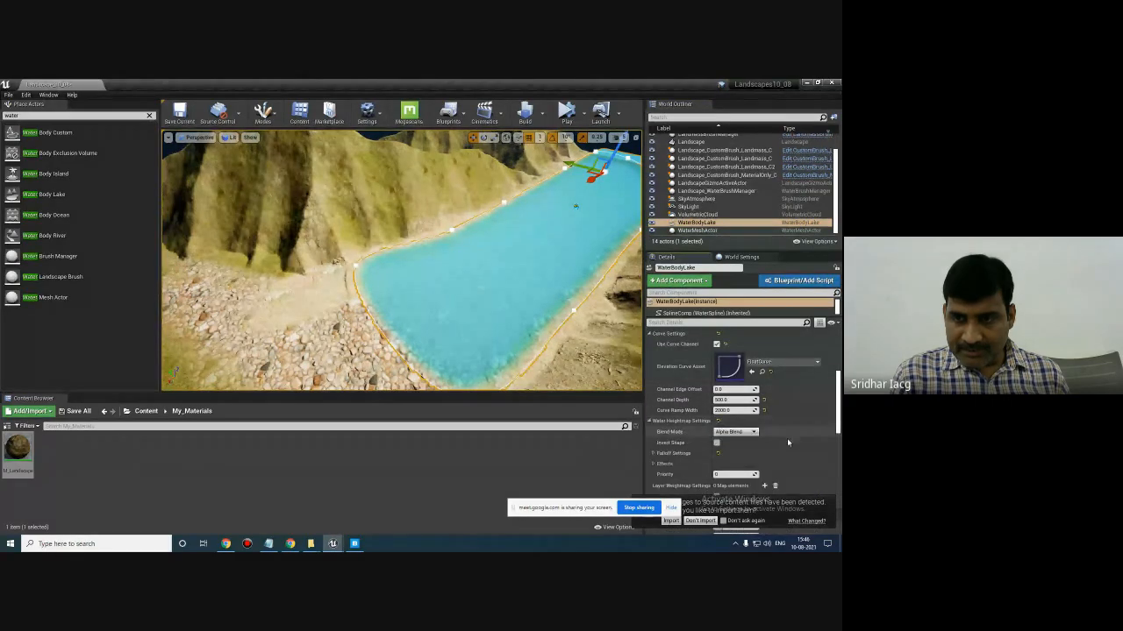
scroll(785, 436, "down", 1)
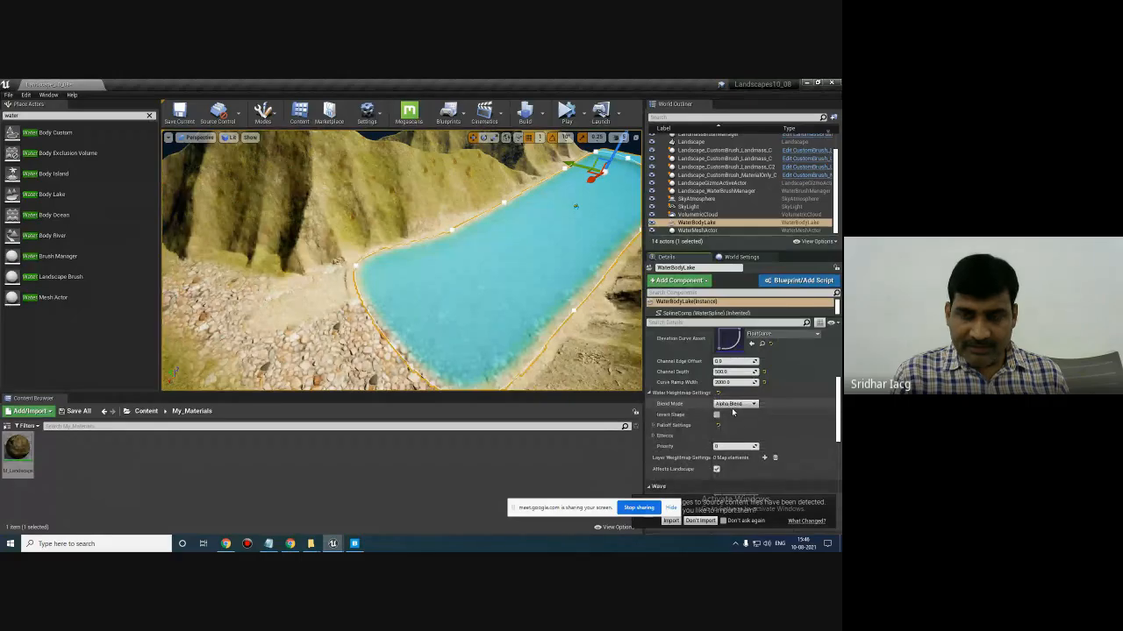
left_click(735, 404)
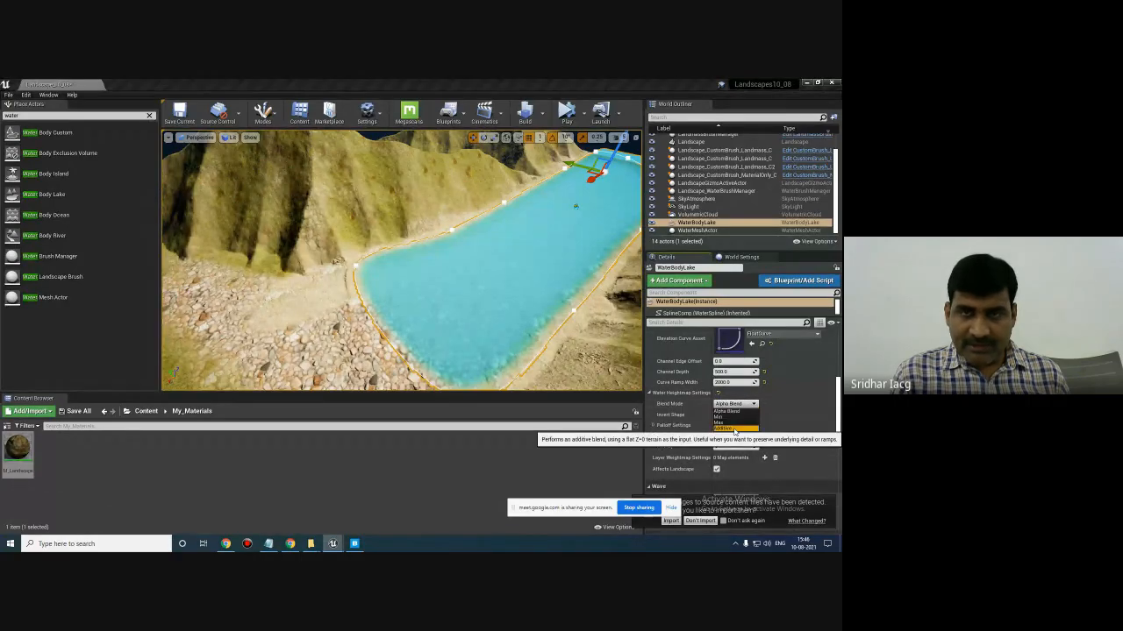
left_click(735, 429)
- Move the middle and far spline points on the lake's steep hillside shore outward to fit the slope
mouse_move(478, 271)
right_mouse_down()
mouse_move(504, 265)
mouse_move(478, 271)
mouse_move(498, 273)
mouse_move(474, 271)
mouse_move(478, 263)
right_mouse_up()
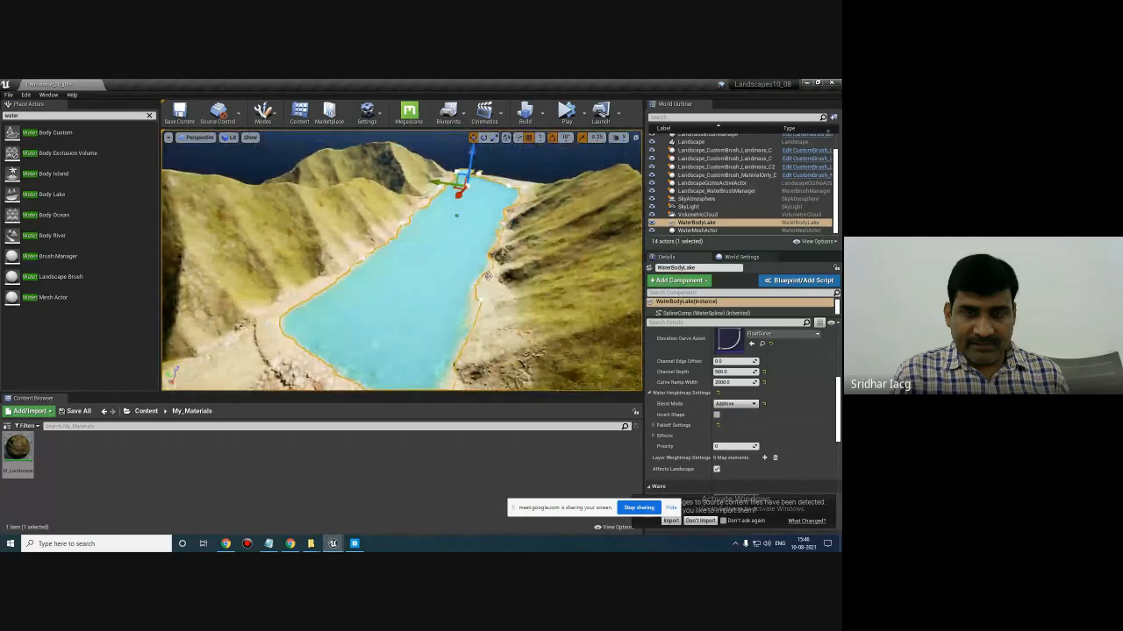
left_click(481, 301)
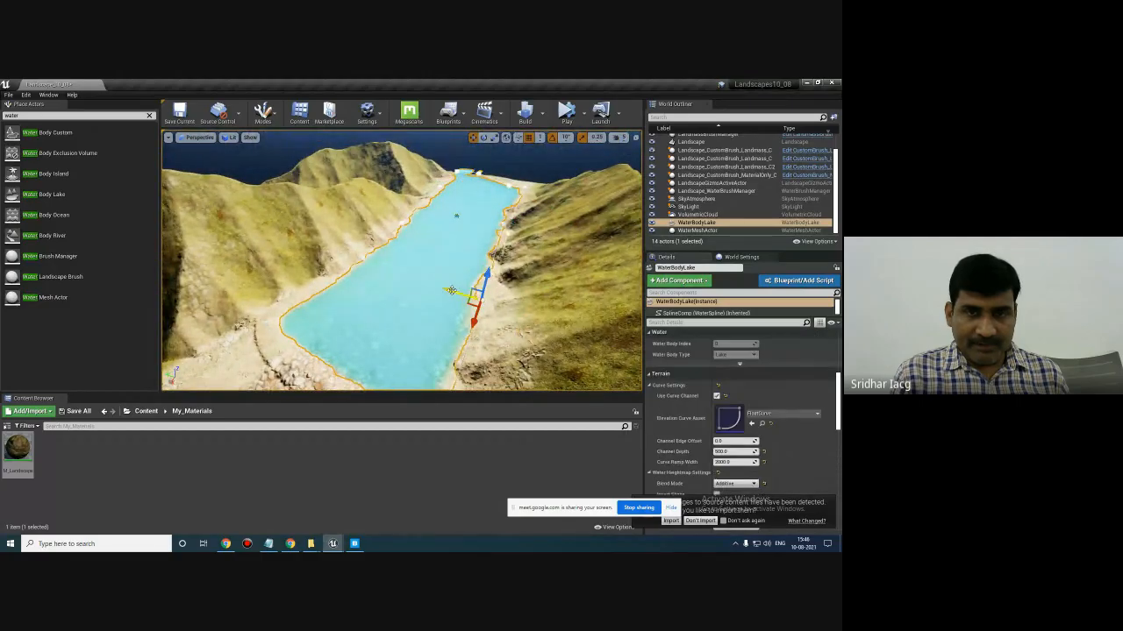
mouse_move(452, 290)
left_mouse_down()
mouse_move(465, 298)
mouse_move(456, 295)
left_mouse_up()
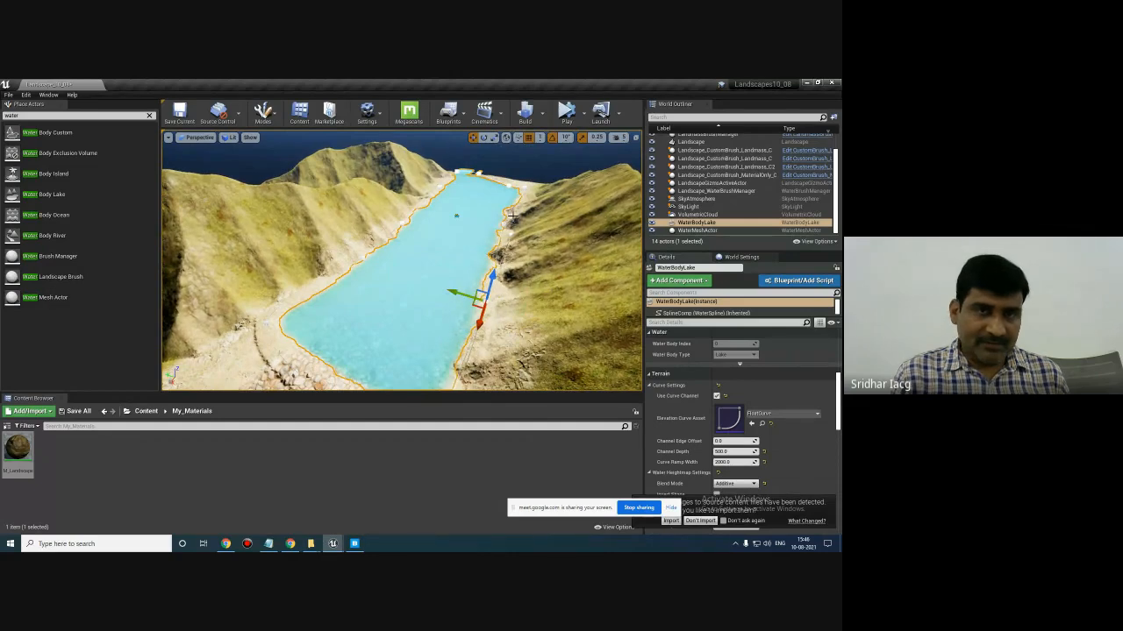
left_click(526, 189)
mouse_move(493, 184)
left_mouse_down()
mouse_move(529, 191)
mouse_move(508, 186)
left_mouse_up()
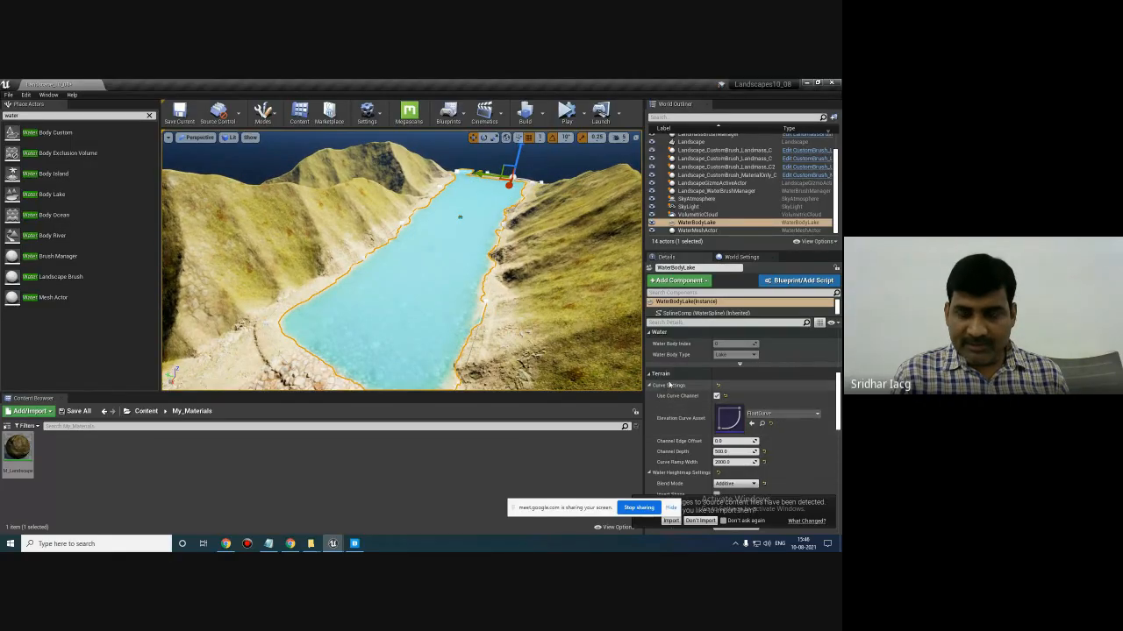
- Shift the corner spline point at the lake's gravel end along the shoreline toward the middle of that shore
scroll(761, 421, "down", 2)
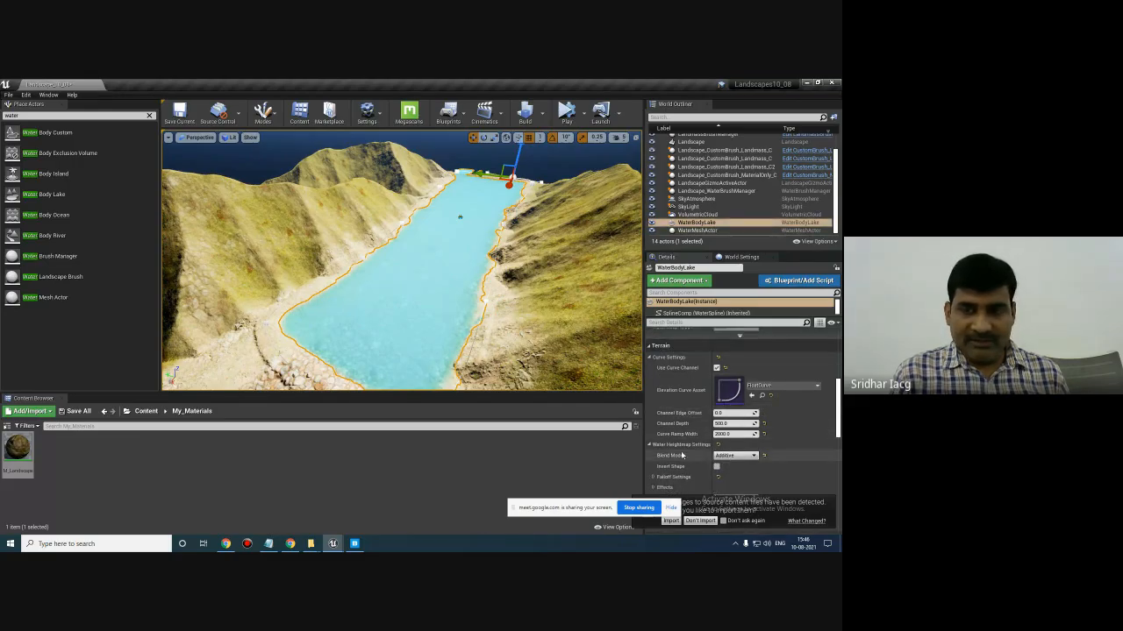
scroll(684, 451, "down", 1)
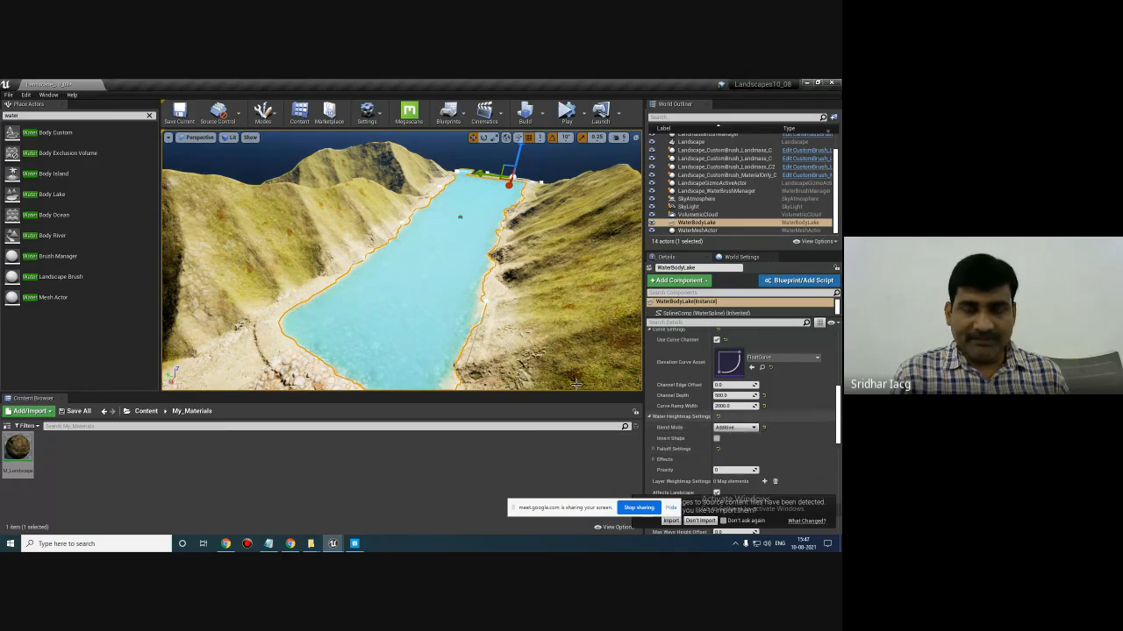
right_click_drag(491, 333, 439, 354)
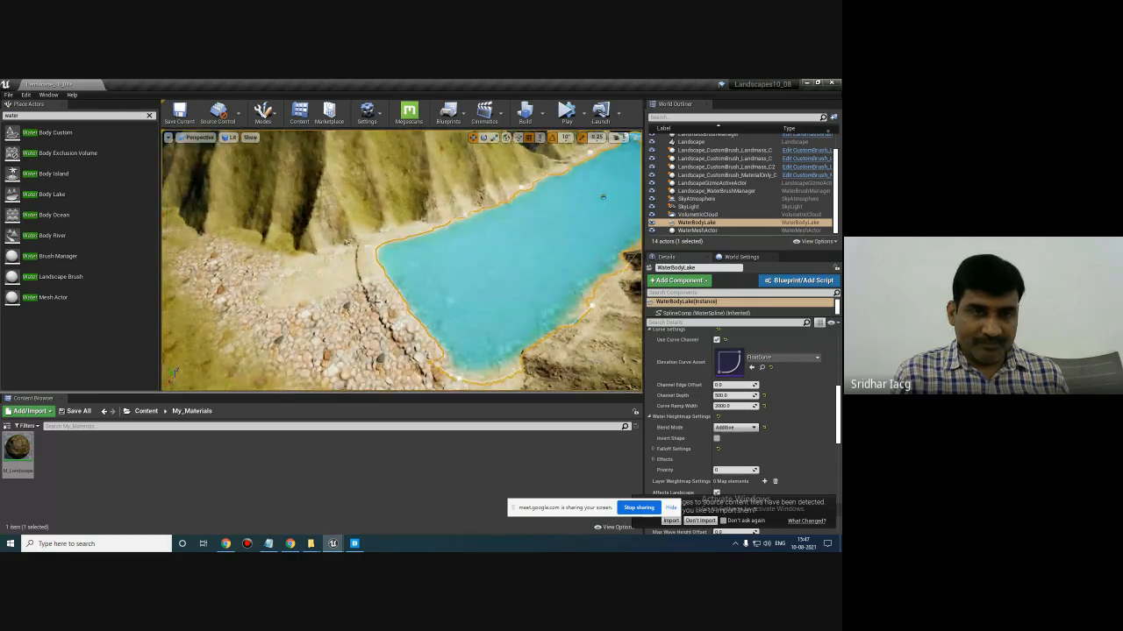
right_click_drag(442, 311, 473, 362)
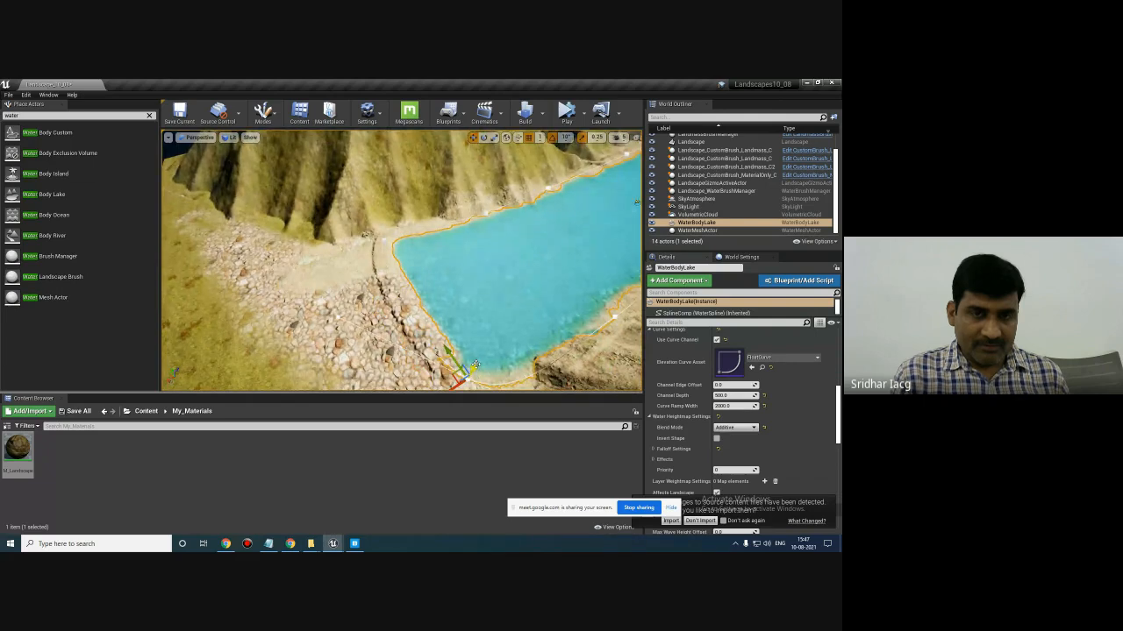
right_click_drag(474, 367, 458, 337)
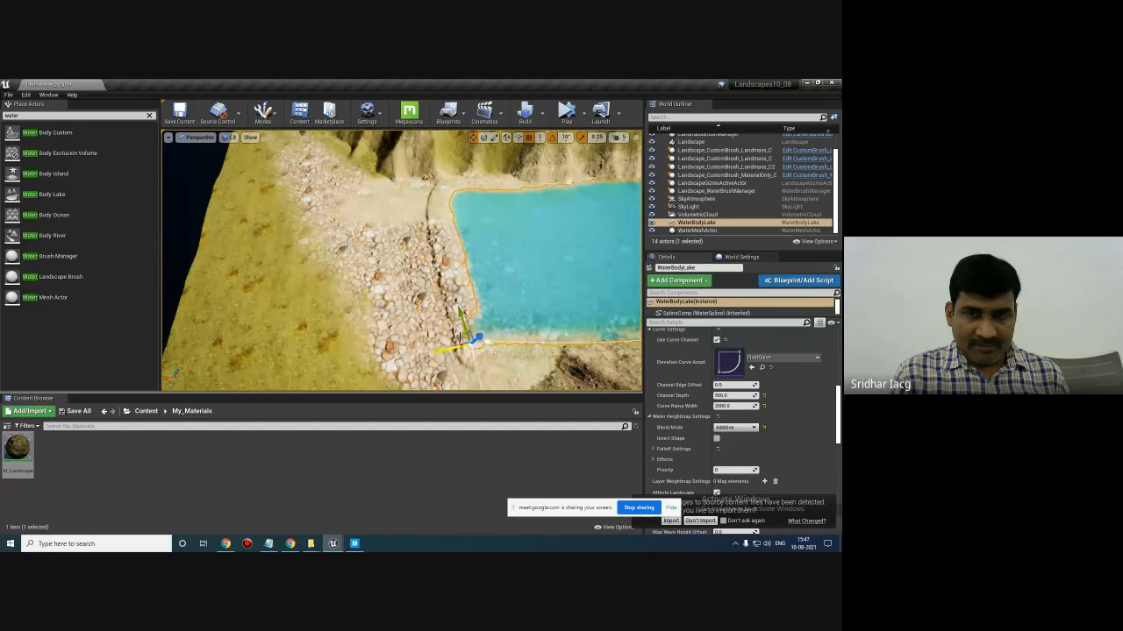
left_click_drag(463, 315, 437, 233)
mouse_move(421, 243)
right_mouse_down()
mouse_move(453, 226)
mouse_move(421, 243)
right_mouse_up()
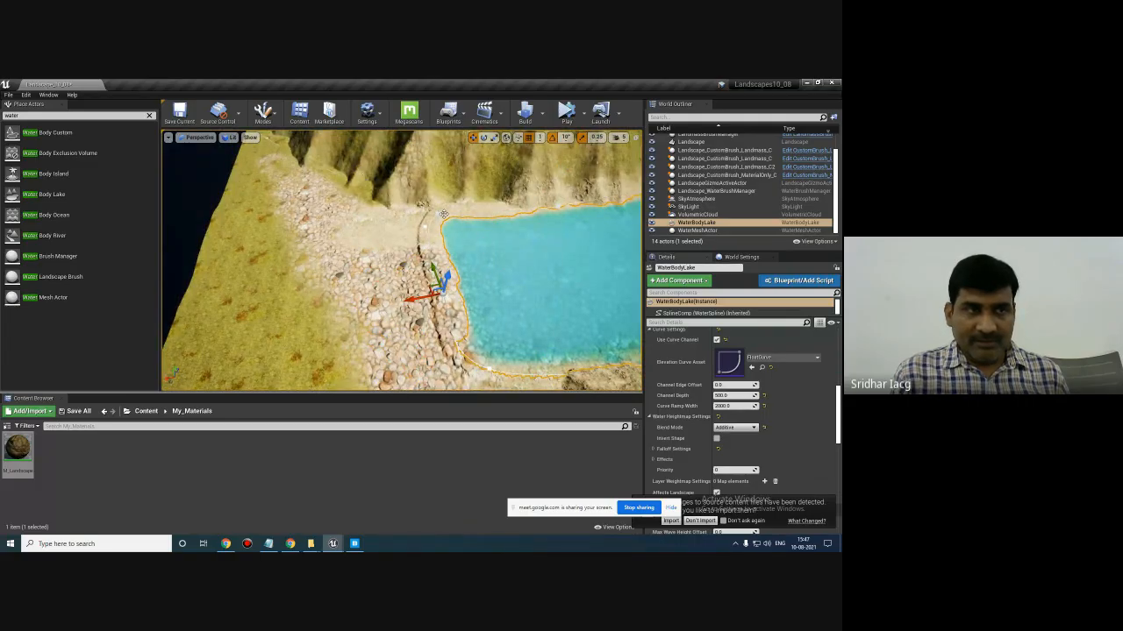
right_click_drag(408, 221, 407, 204)
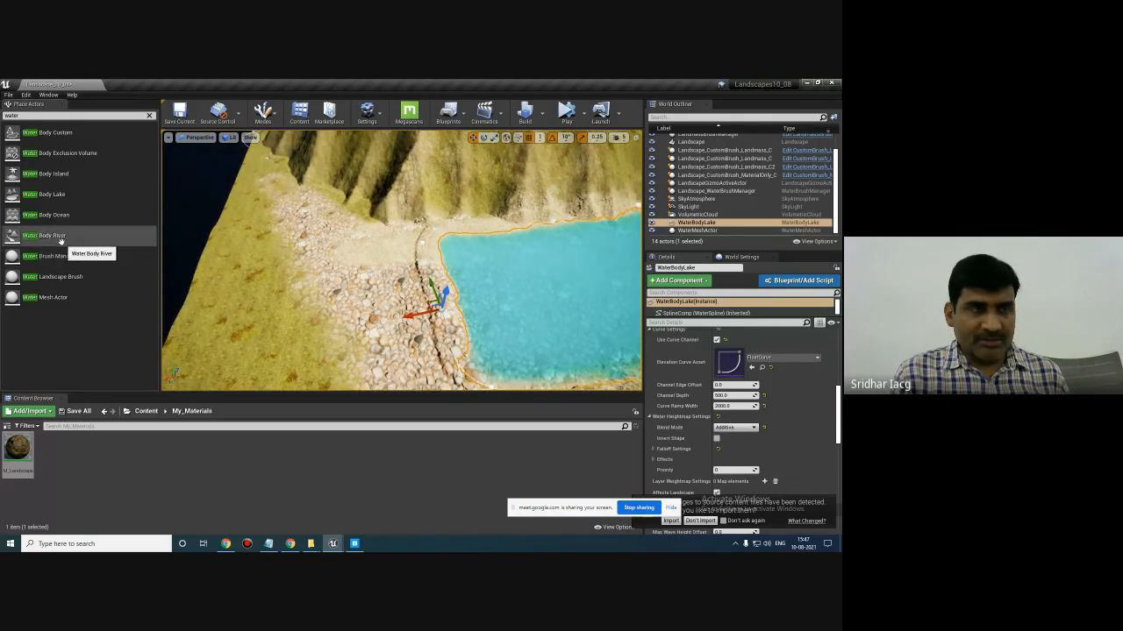
- Place a Water Body River on the gravel shore with its end inside the lake, and rotate it toward the cliff
left_click_drag(53, 235, 360, 246)
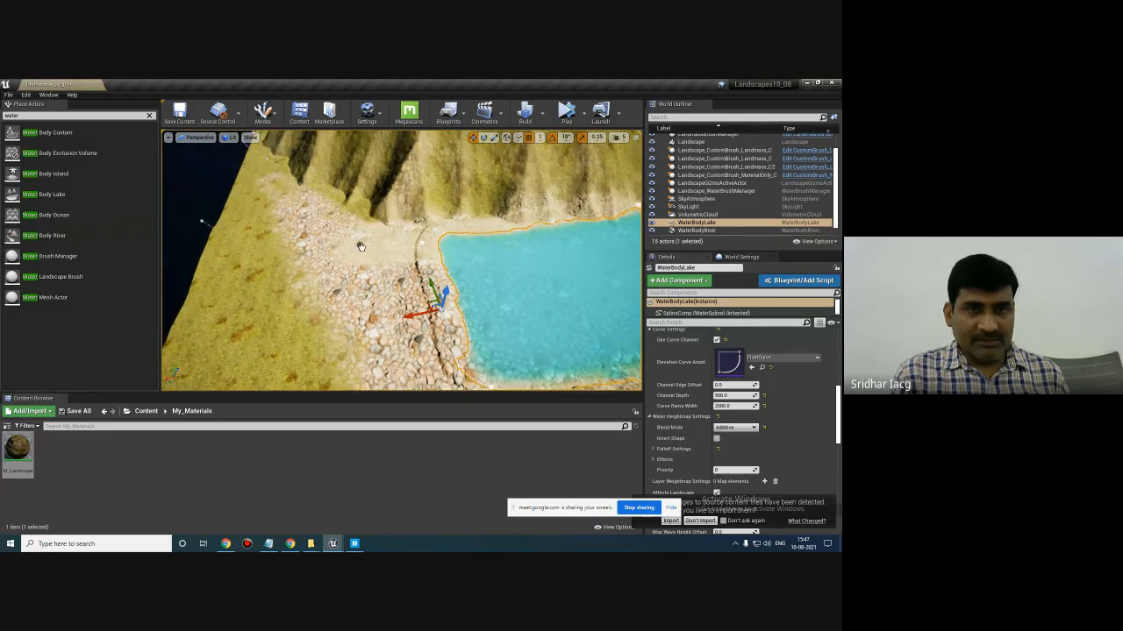
left_click_drag(449, 254, 447, 250)
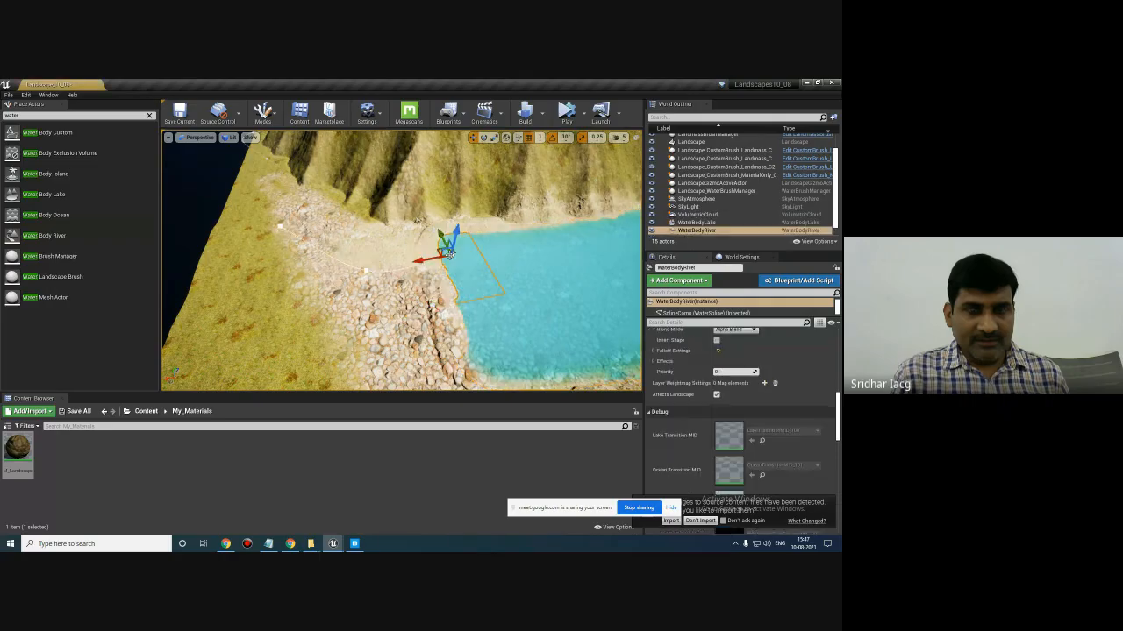
key("e")
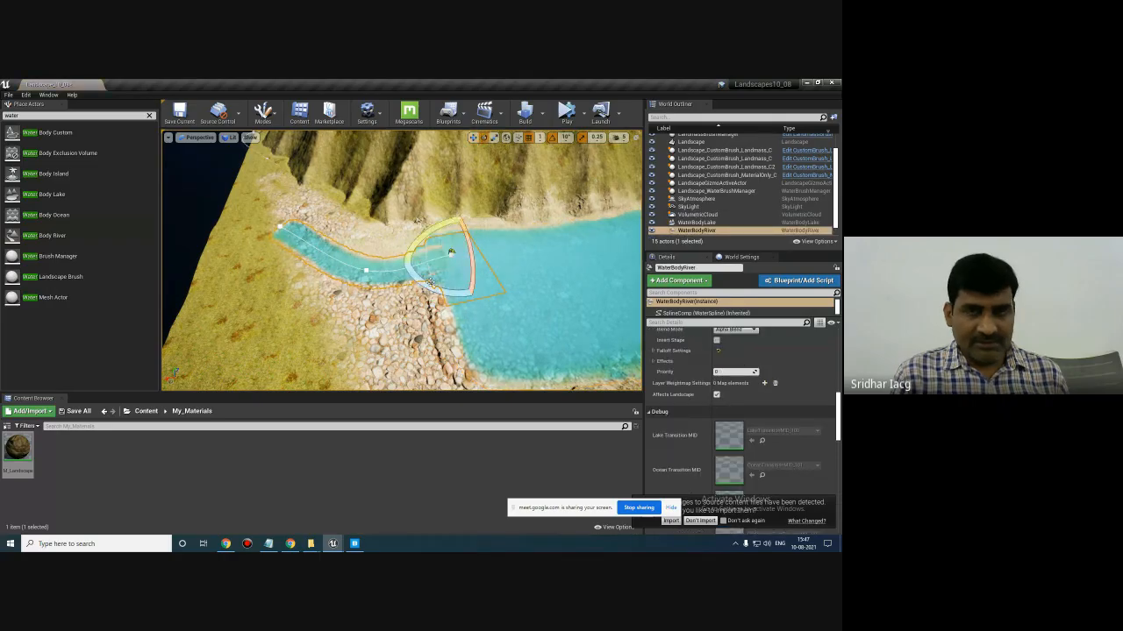
left_click_drag(442, 293, 416, 290)
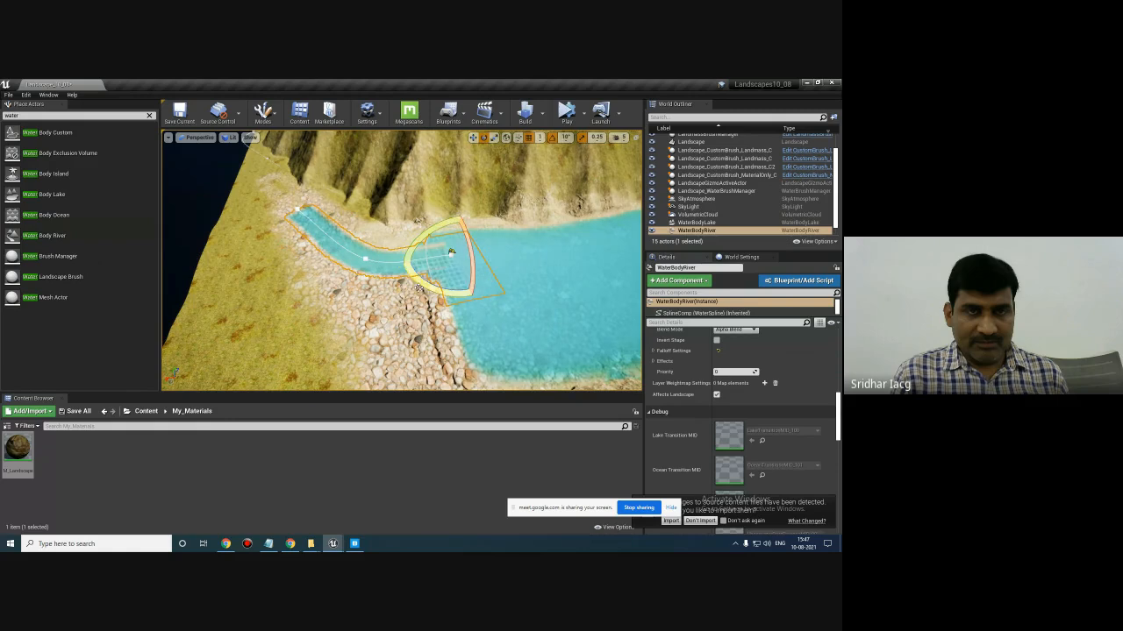
- Move the river's middle and outer spline points so it runs along the cliff foot to the terrain's edge
left_click(366, 258)
key("w")
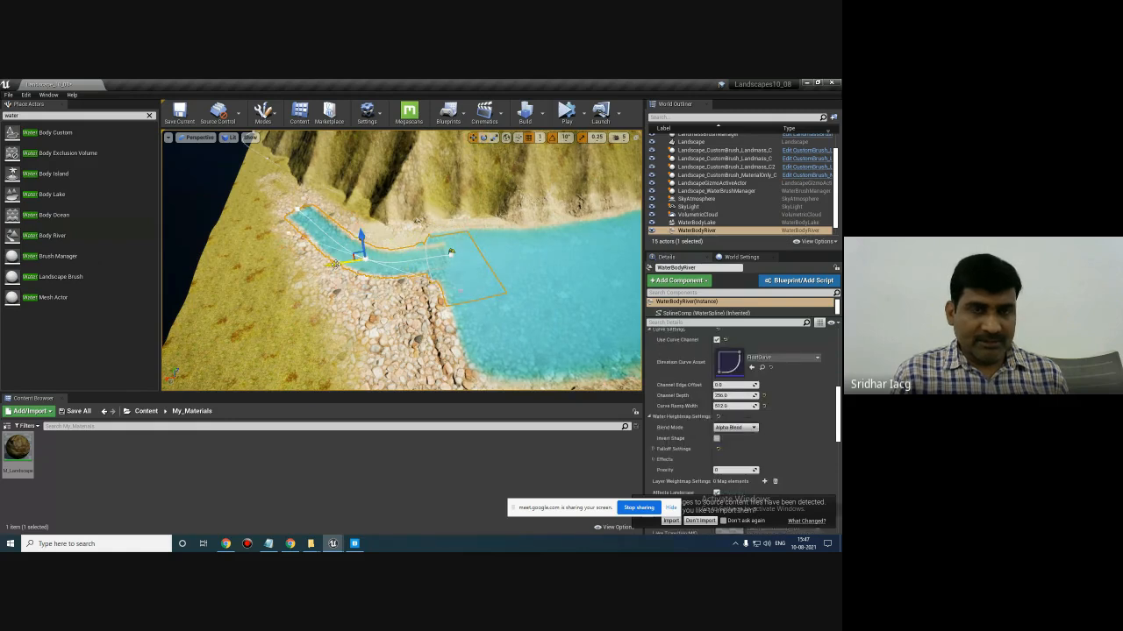
left_click_drag(335, 264, 343, 262)
left_click(299, 211)
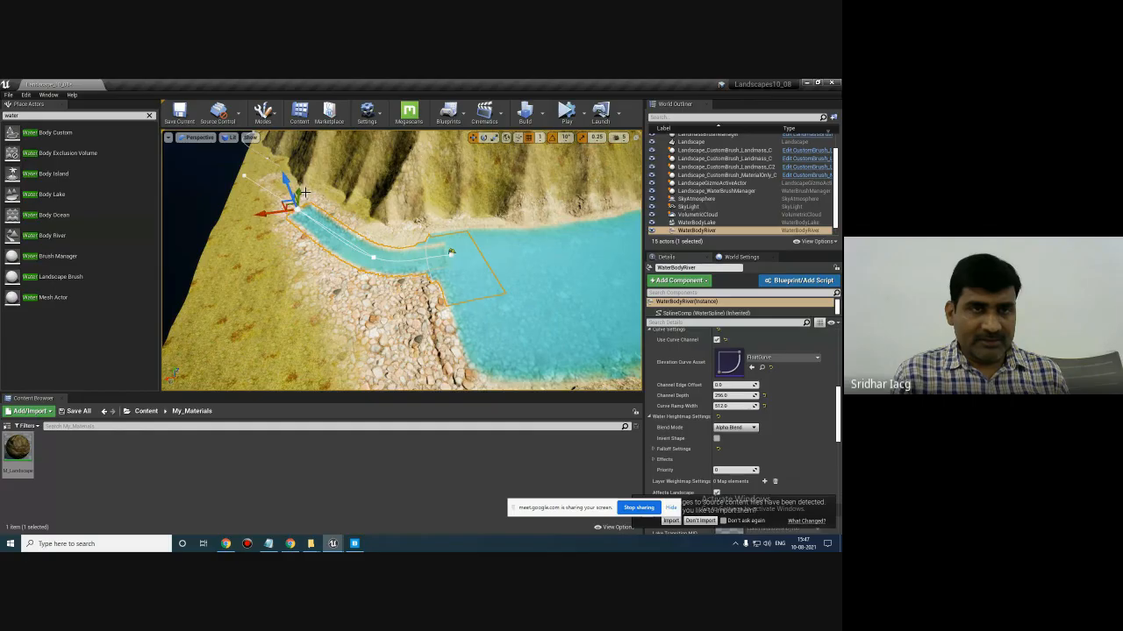
left_click_drag(296, 188, 252, 160)
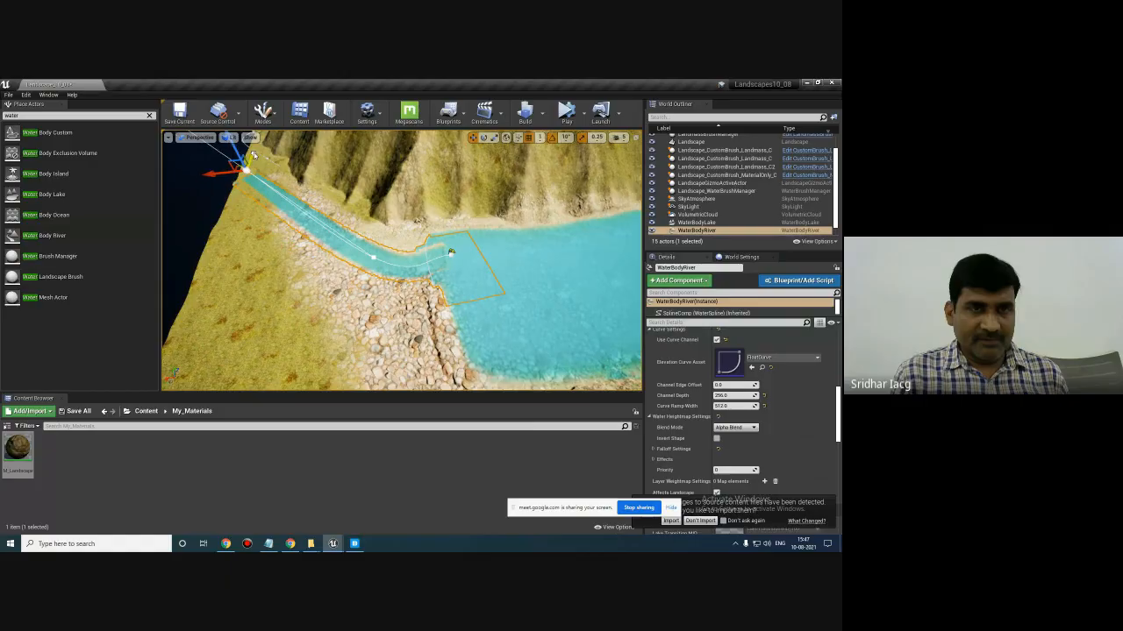
left_click(315, 216)
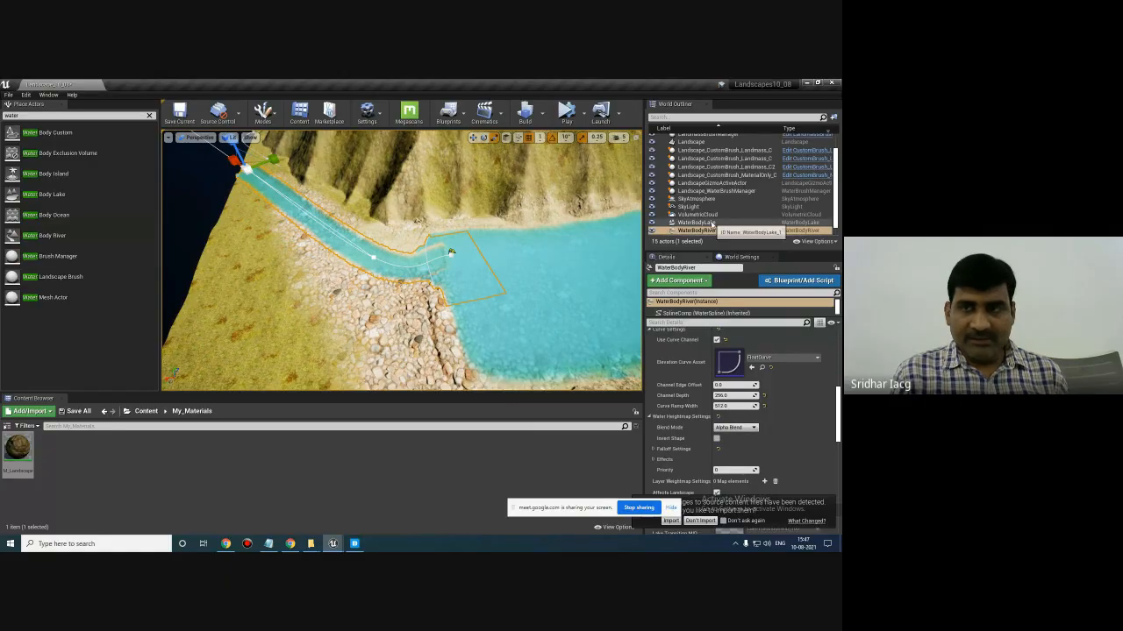
- Scale up the Water Body River to widen its channel, and rotate it slightly to follow the cliff foot
left_click(451, 252)
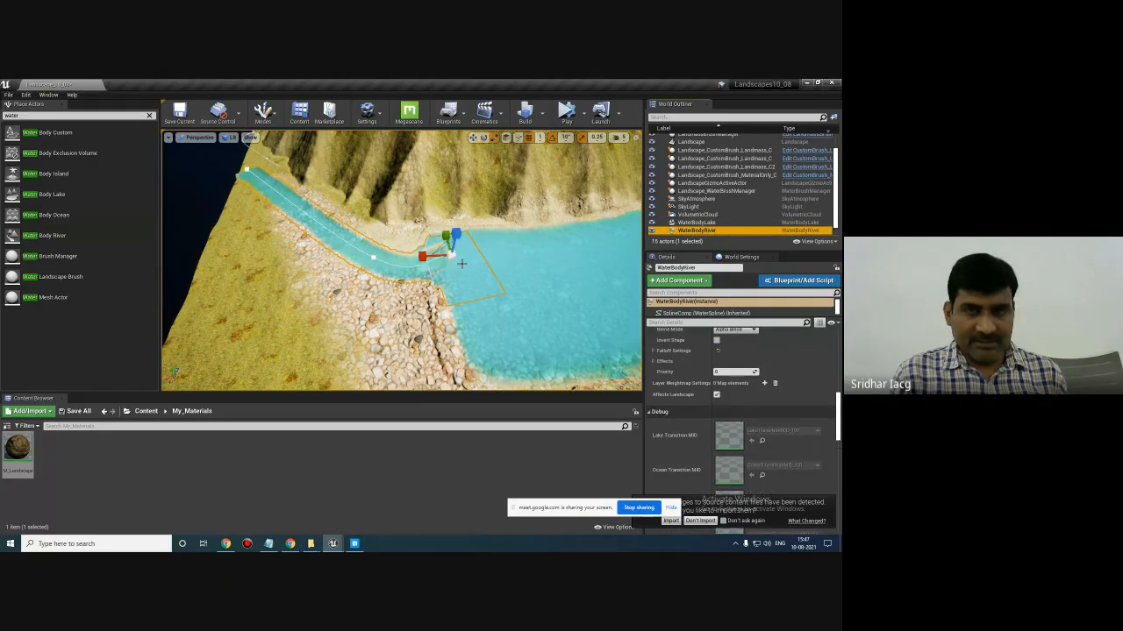
left_click_drag(452, 255, 449, 221)
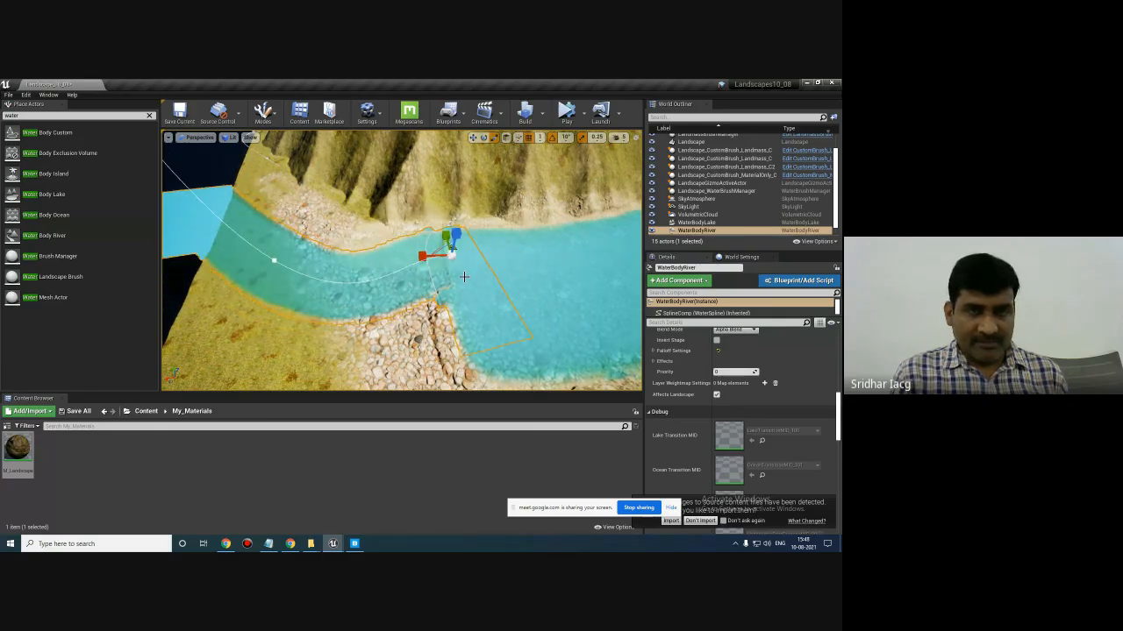
key("e")
left_click_drag(453, 297, 442, 290)
- Delete the river's middle spline point between the lake end and the terrain's edge
left_click(285, 239)
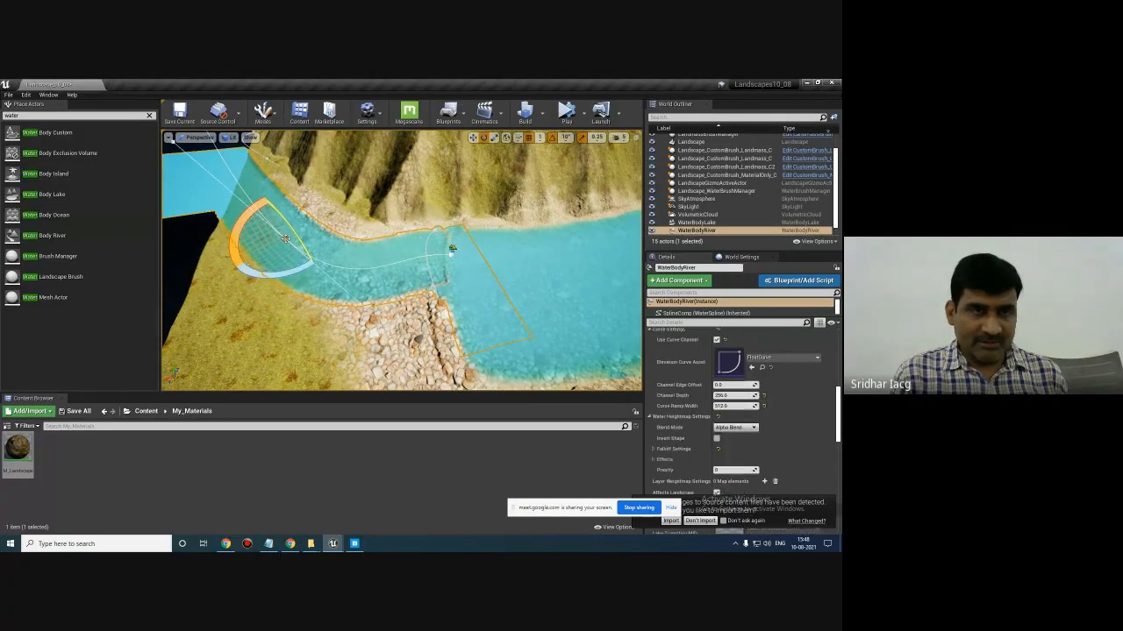
left_click(448, 280)
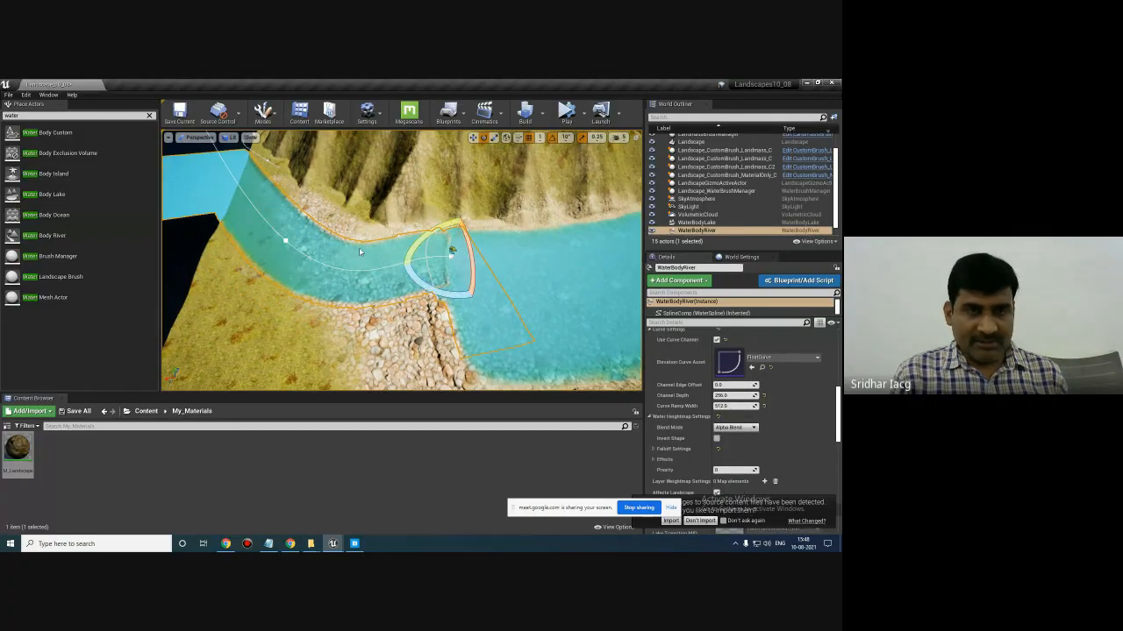
right_click_drag(421, 277, 386, 262)
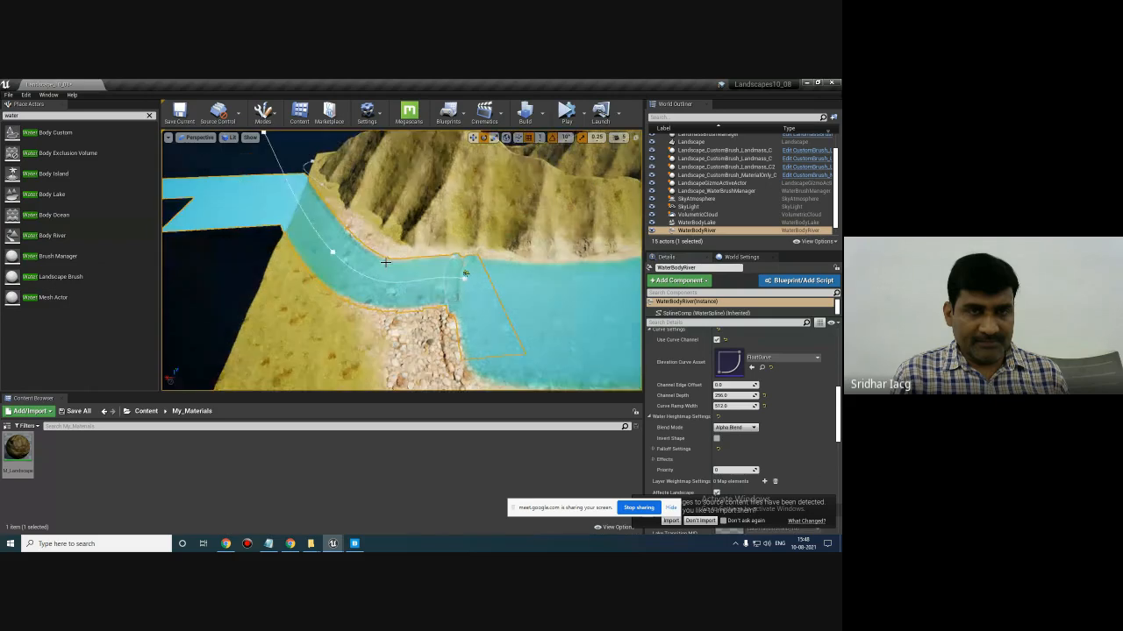
left_click(333, 252)
right_click_drag(251, 165, 265, 178)
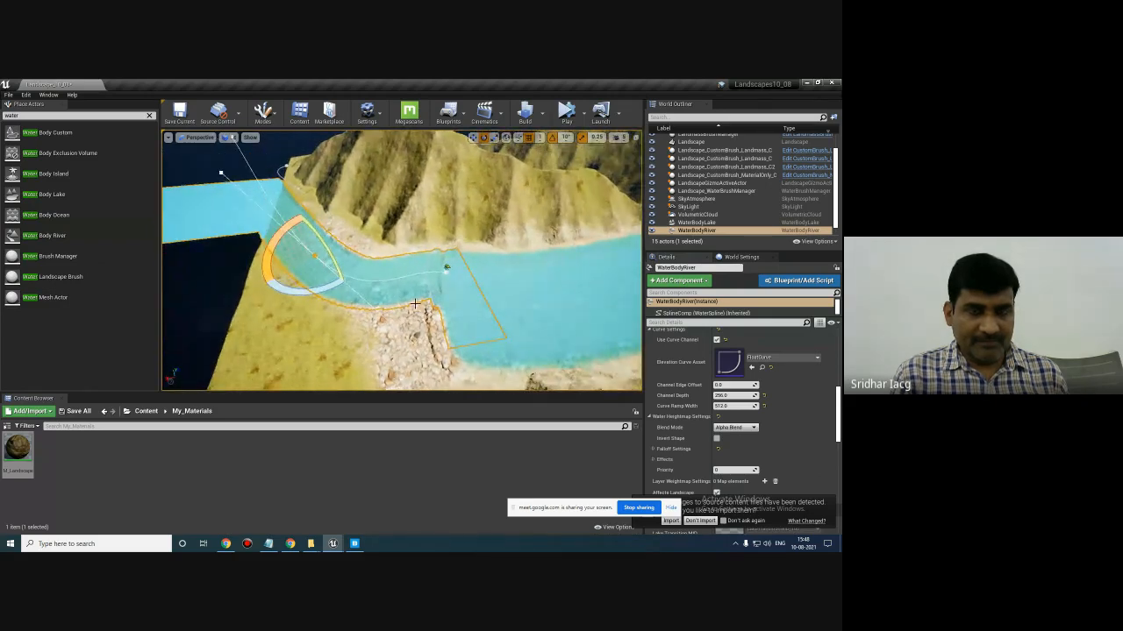
left_click_drag(415, 304, 411, 322, "alt")
key("Delete")
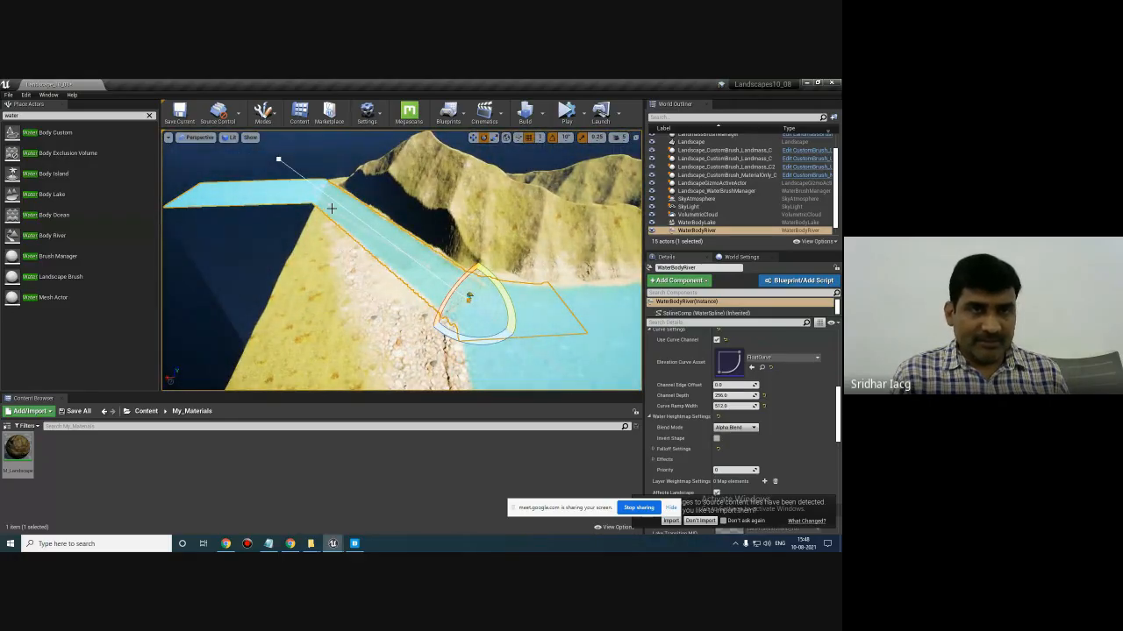
- Move the river's outer spline point inward from beyond the terrain onto the ground at the cliff foot
left_click(336, 211)
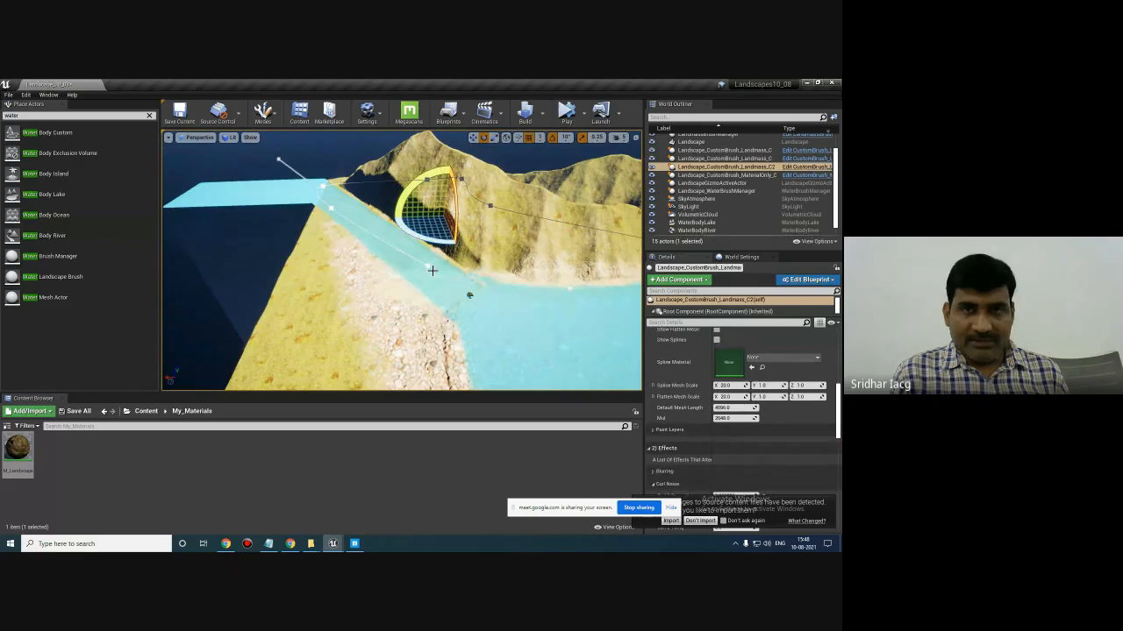
left_click(432, 270)
left_click(333, 211)
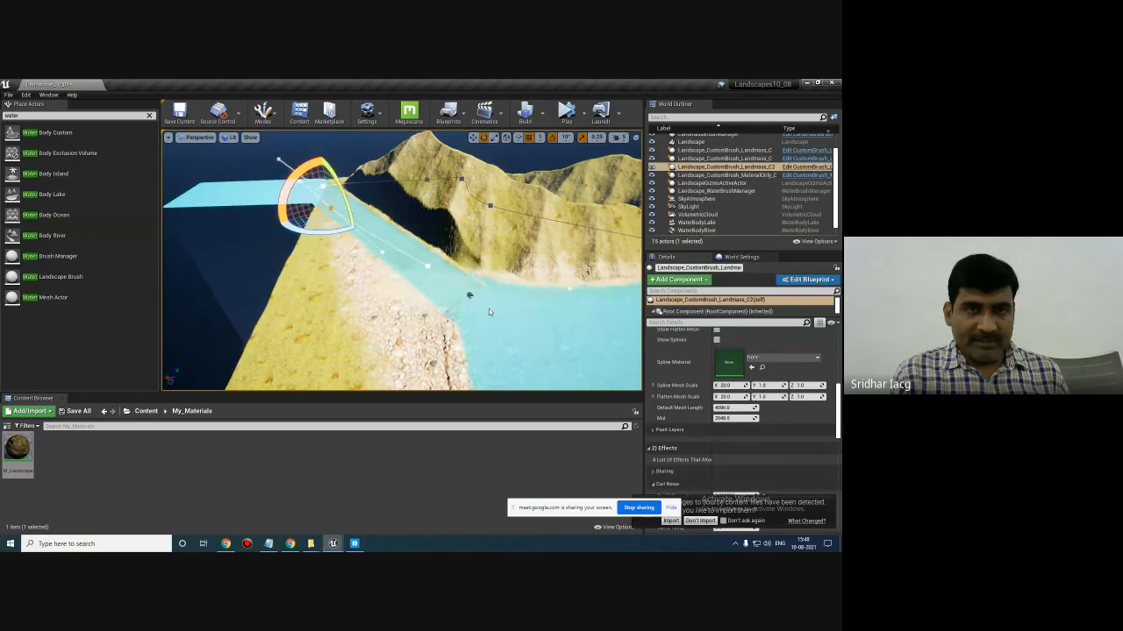
left_click(472, 301)
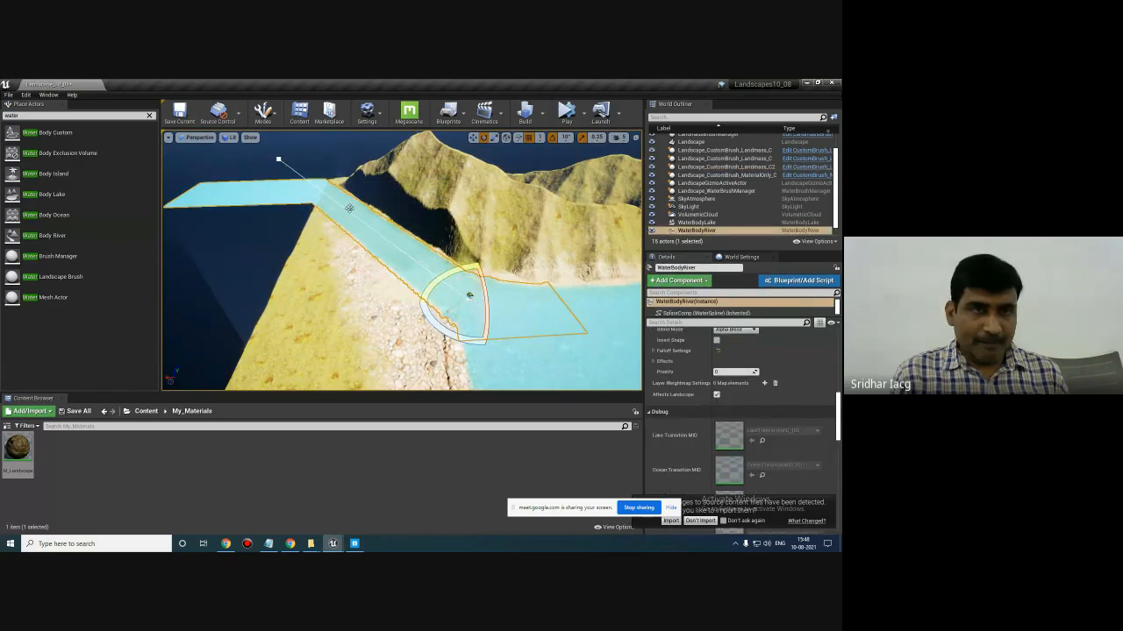
left_click(279, 162)
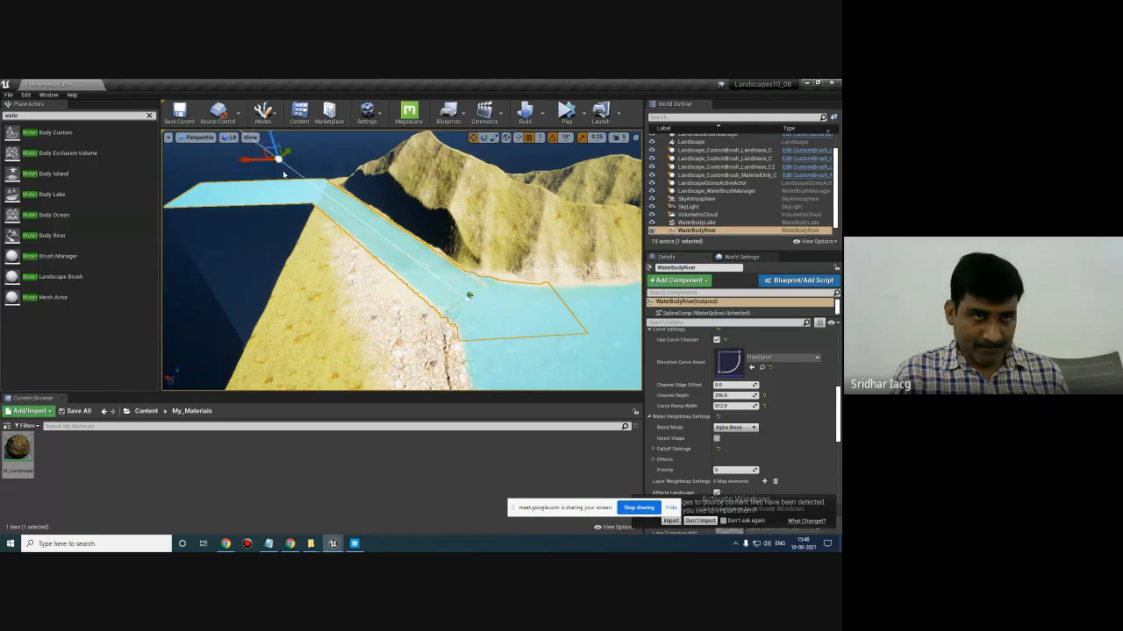
left_click_drag(289, 151, 355, 264)
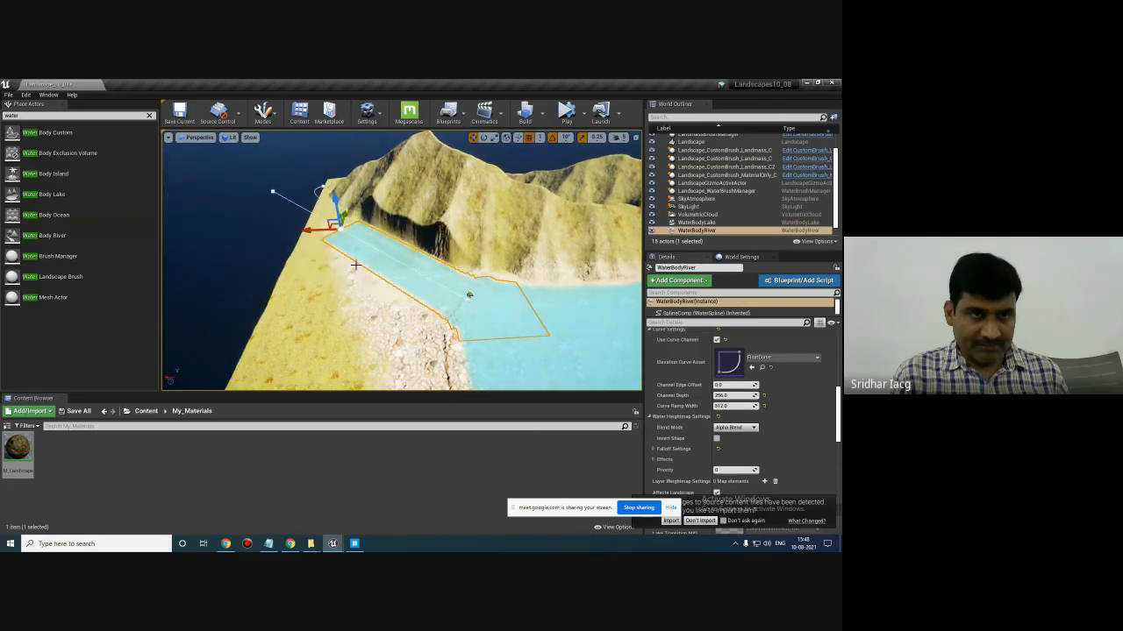
left_click_drag(345, 211, 348, 235)
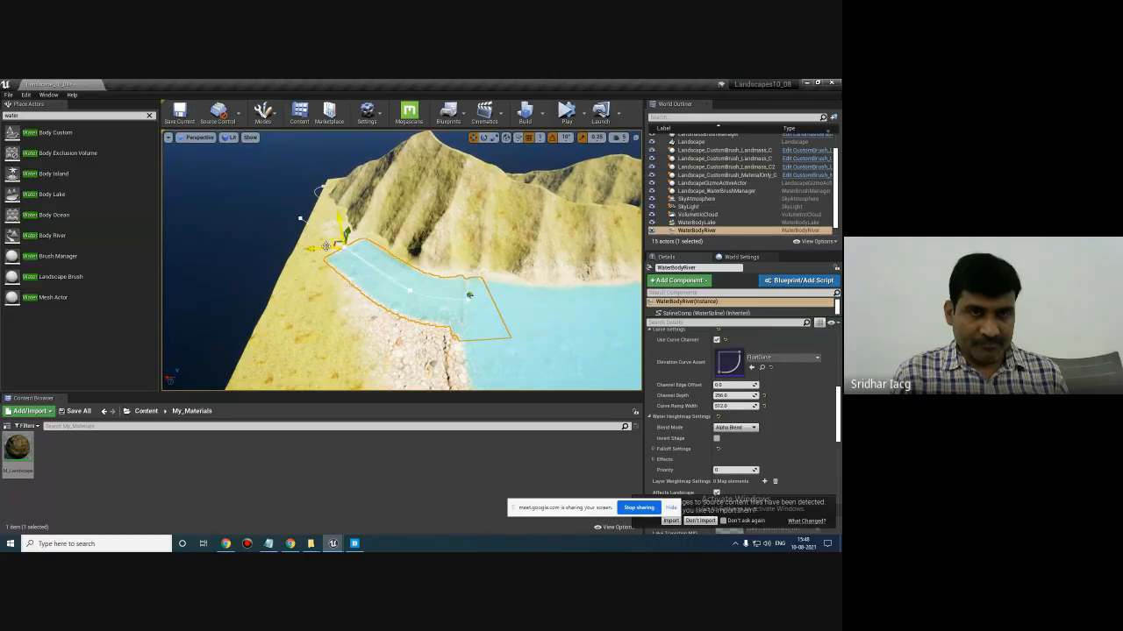
left_click_drag(336, 239, 337, 211)
- Move the river's lake-end spline point farther into the lake and raise it slightly
right_click_drag(382, 297, 491, 309)
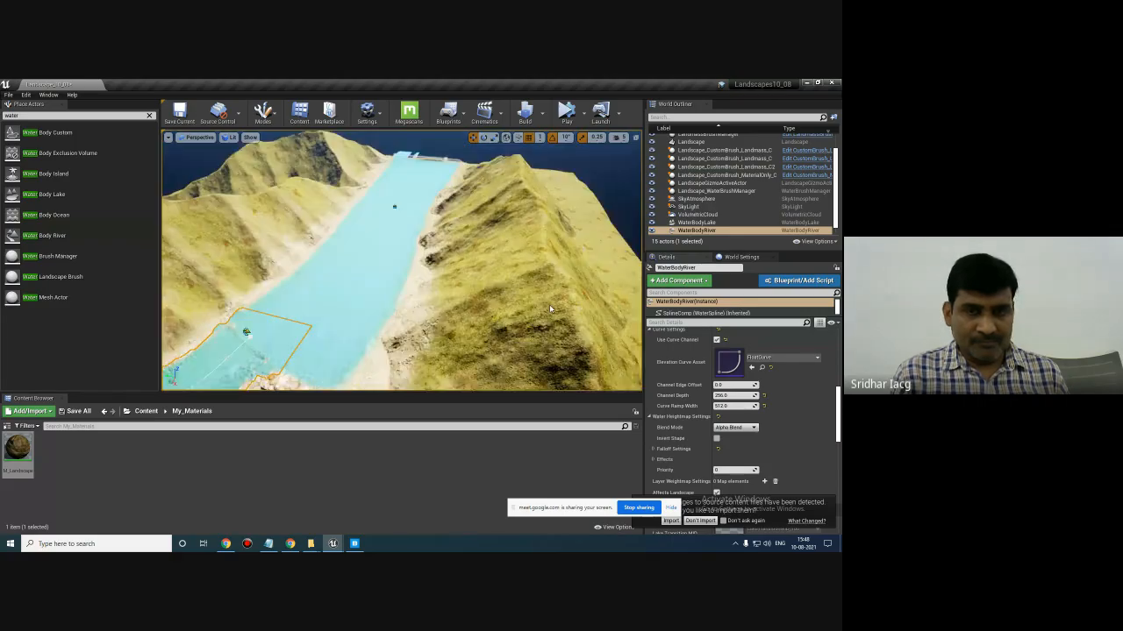
right_click_drag(307, 277, 307, 324)
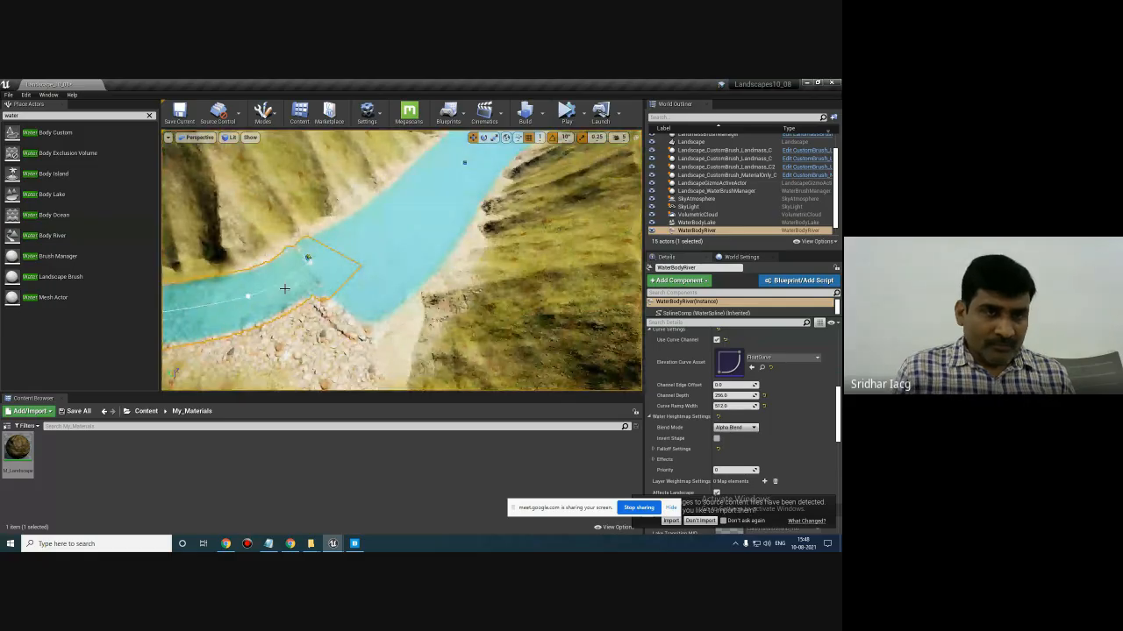
left_click(311, 264)
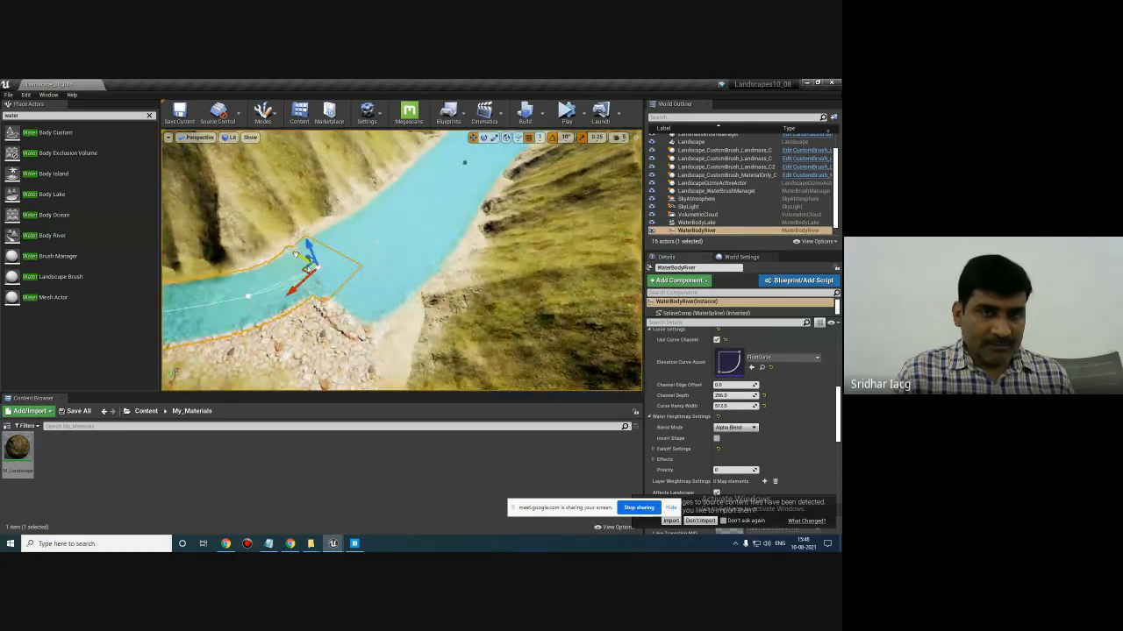
left_click_drag(286, 251, 307, 271)
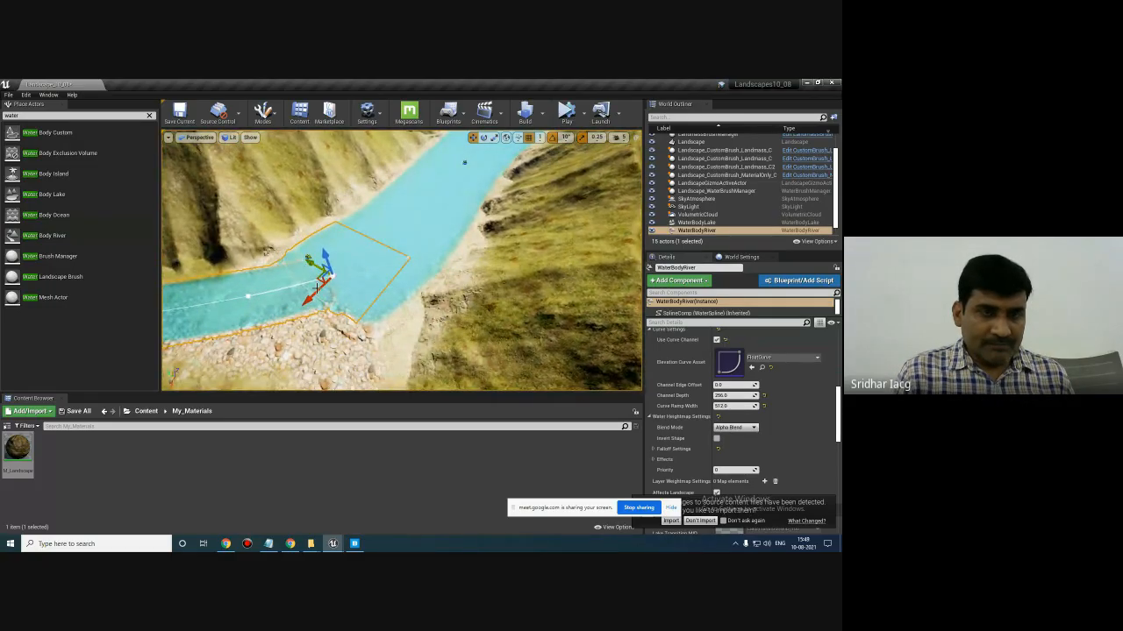
right_click_drag(387, 349, 454, 237)
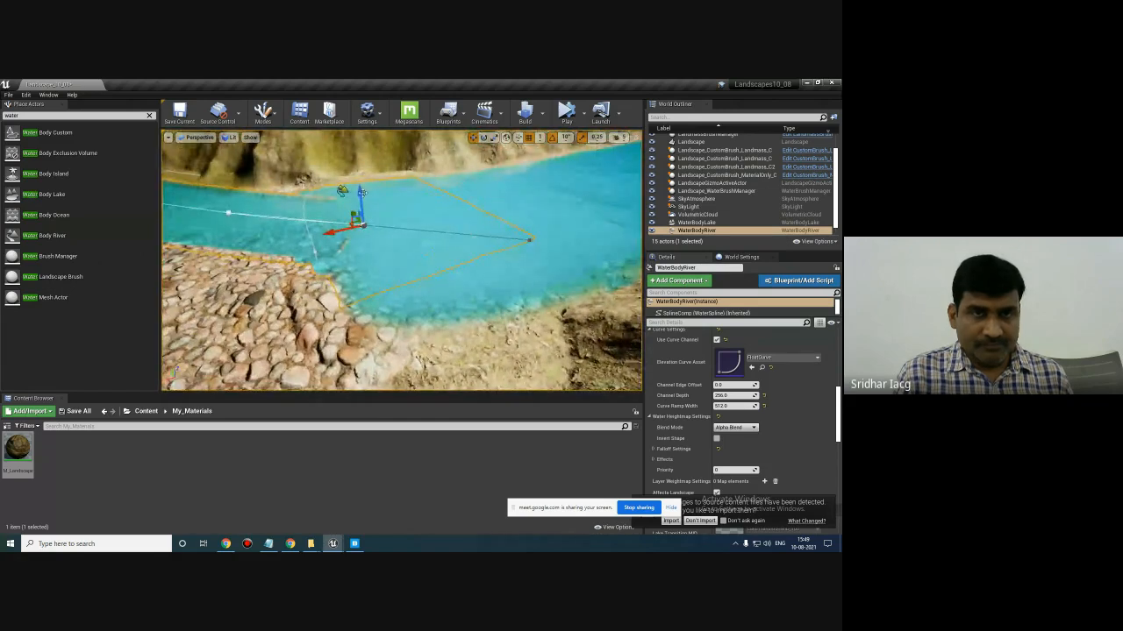
left_click_drag(361, 193, 359, 181)
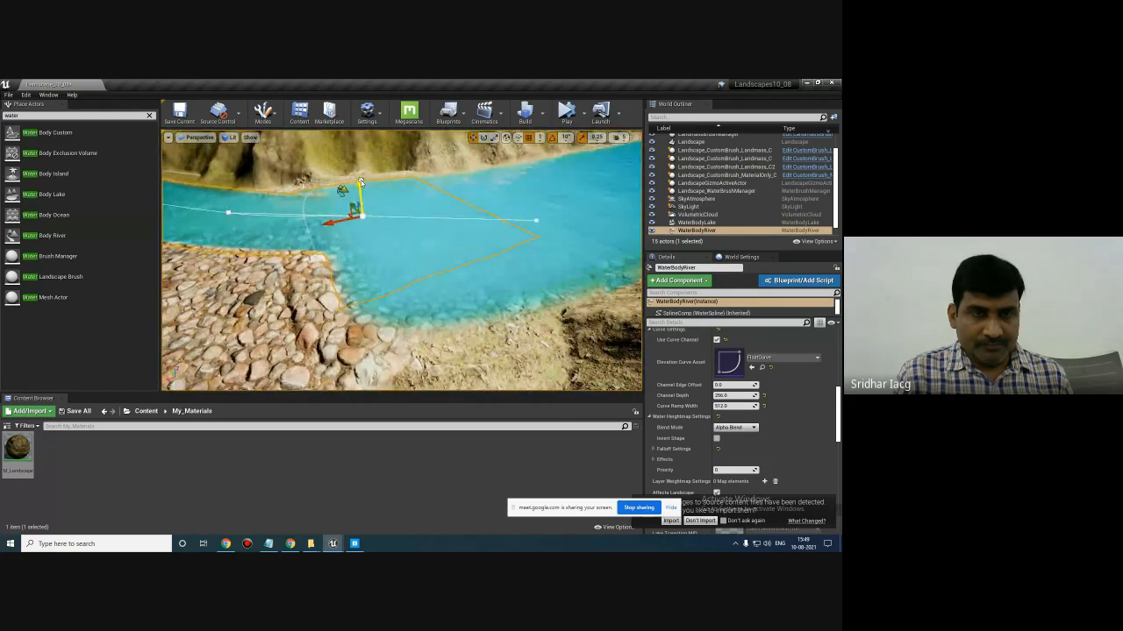
- Raise the lake's spline point at the gravel shore slightly beside the river mouth
mouse_move(306, 226)
right_mouse_down()
mouse_move(241, 219)
mouse_move(325, 225)
right_mouse_up()
right_click_drag(482, 328, 521, 336)
left_click(521, 335)
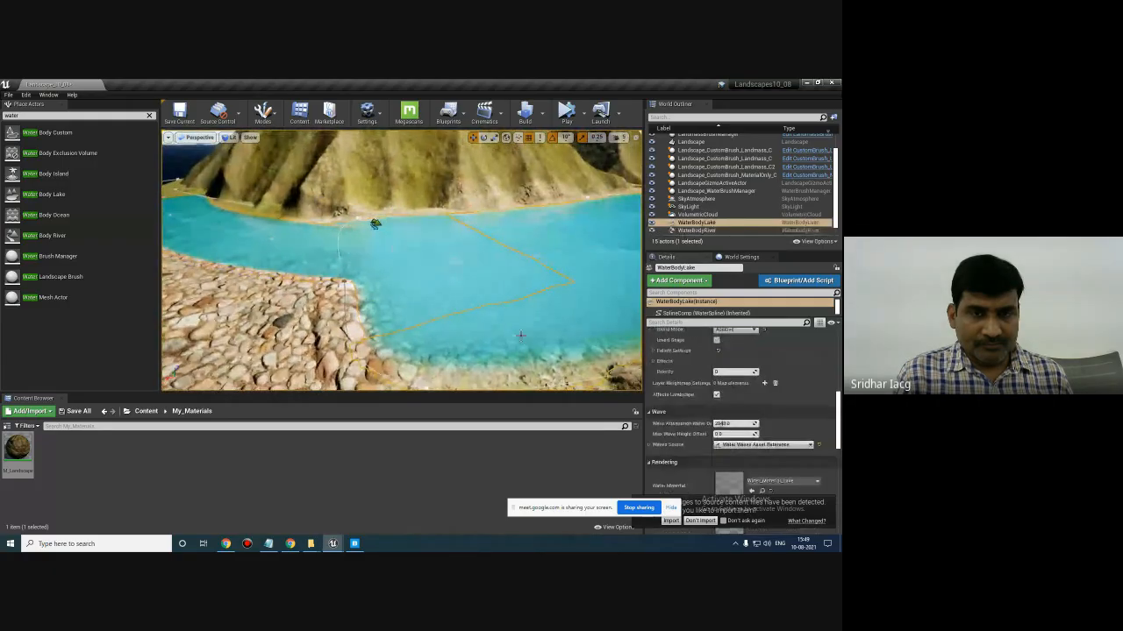
left_click(343, 282)
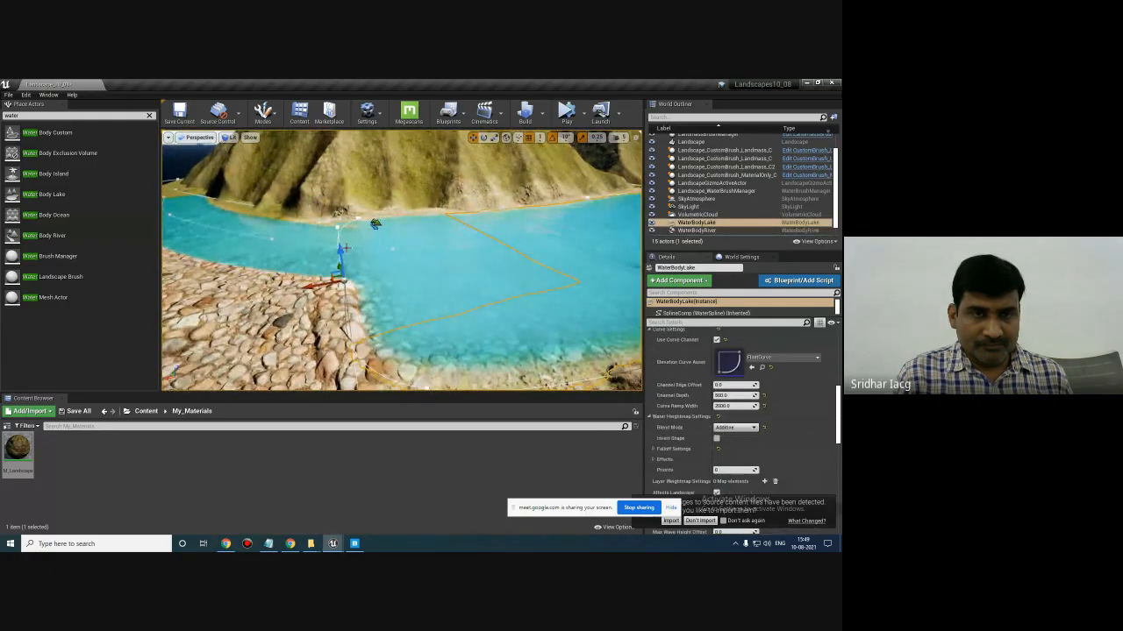
left_click_drag(345, 250, 341, 245)
right_click_drag(360, 334, 330, 325)
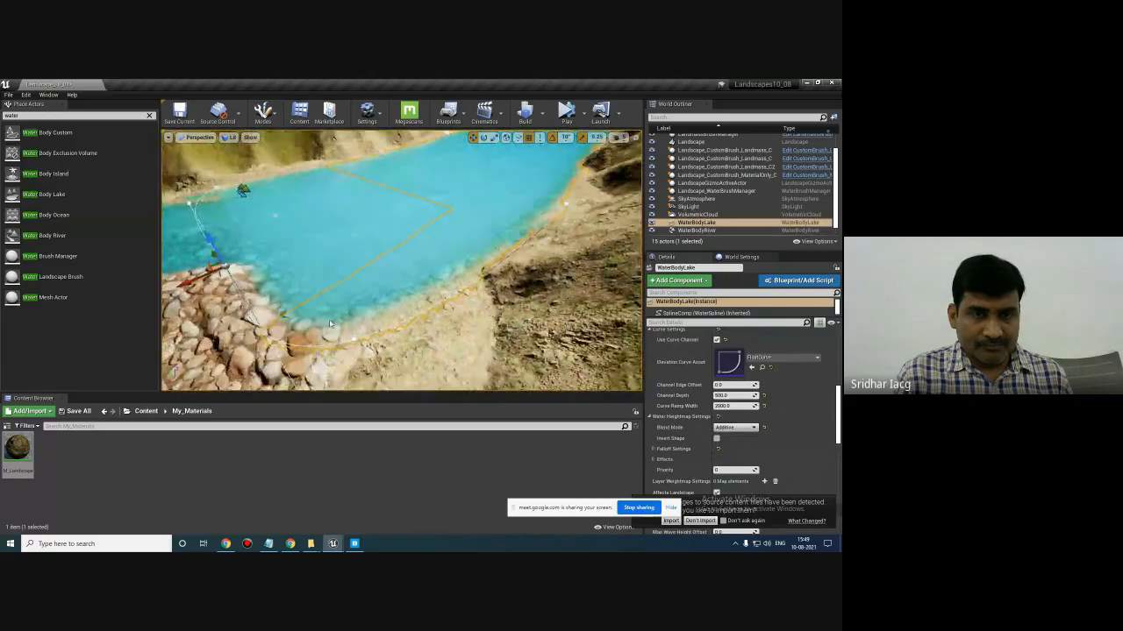
left_click(349, 325)
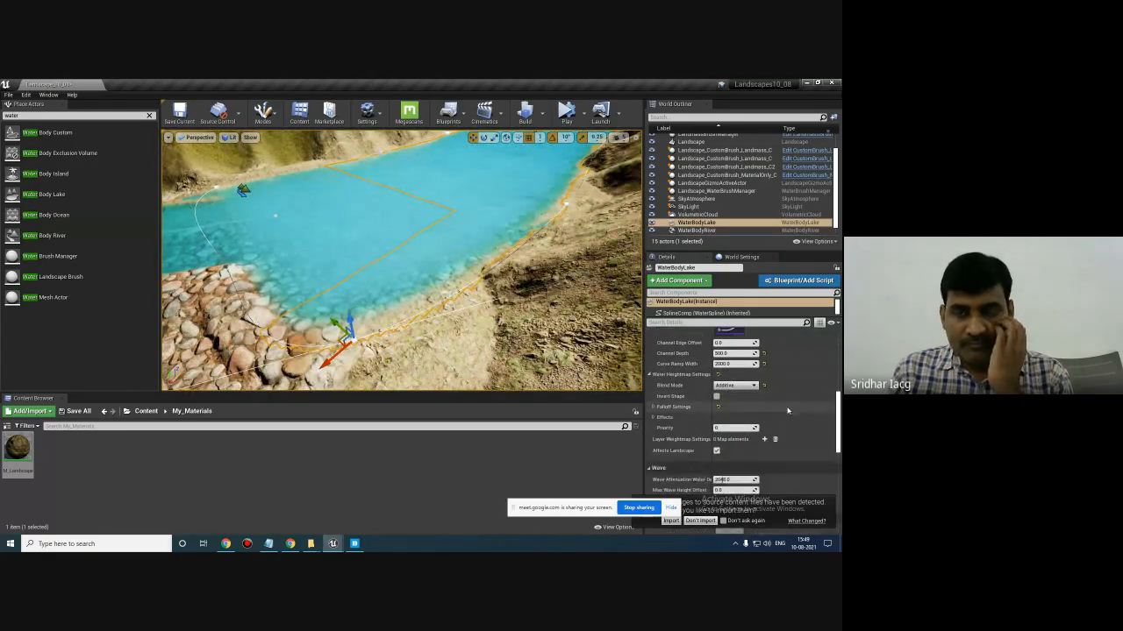
- Adjust the height of the whole Water Body Lake slightly to level its surface with the river
left_click(702, 215)
left_click(702, 222)
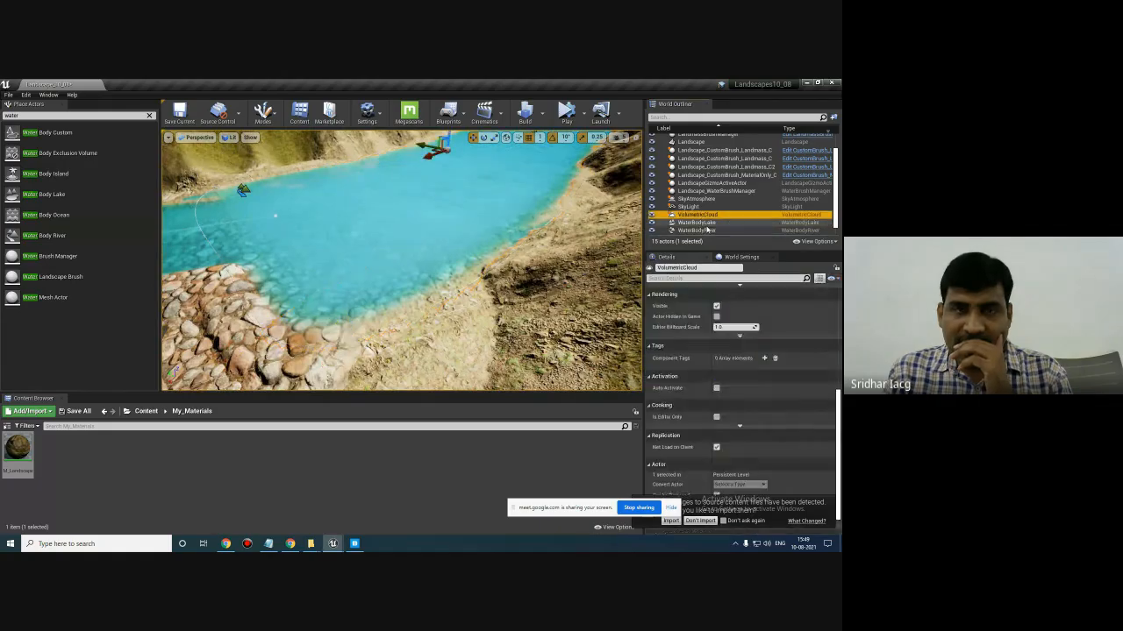
right_click_drag(443, 266, 418, 237)
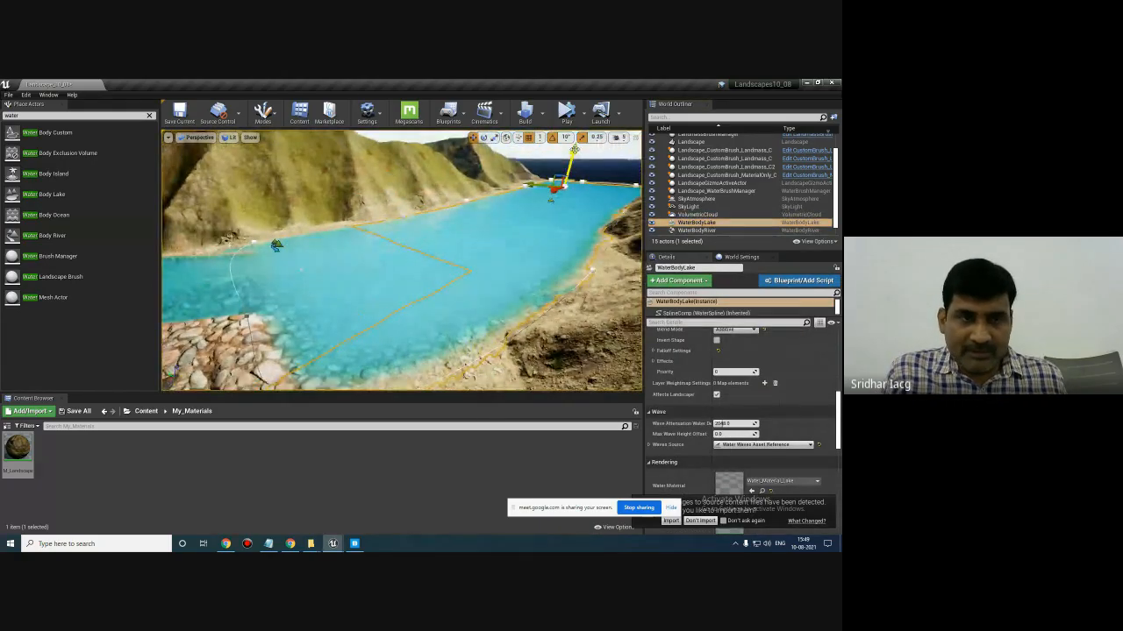
left_click_drag(574, 150, 575, 154)
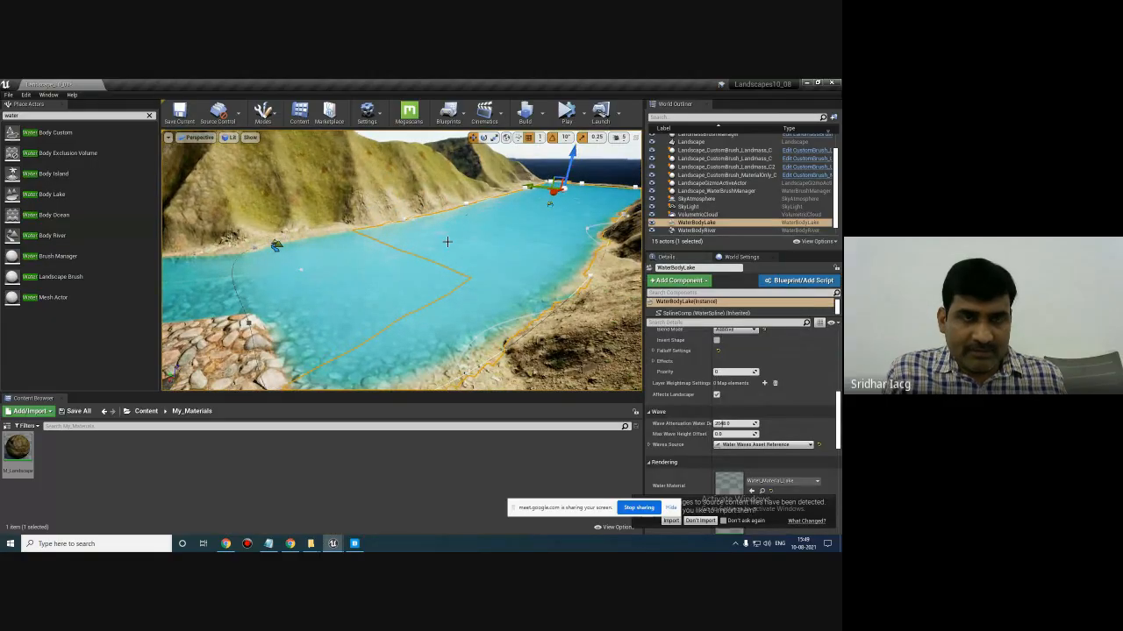
right_click_drag(449, 243, 369, 263)
right_click_drag(417, 254, 470, 241)
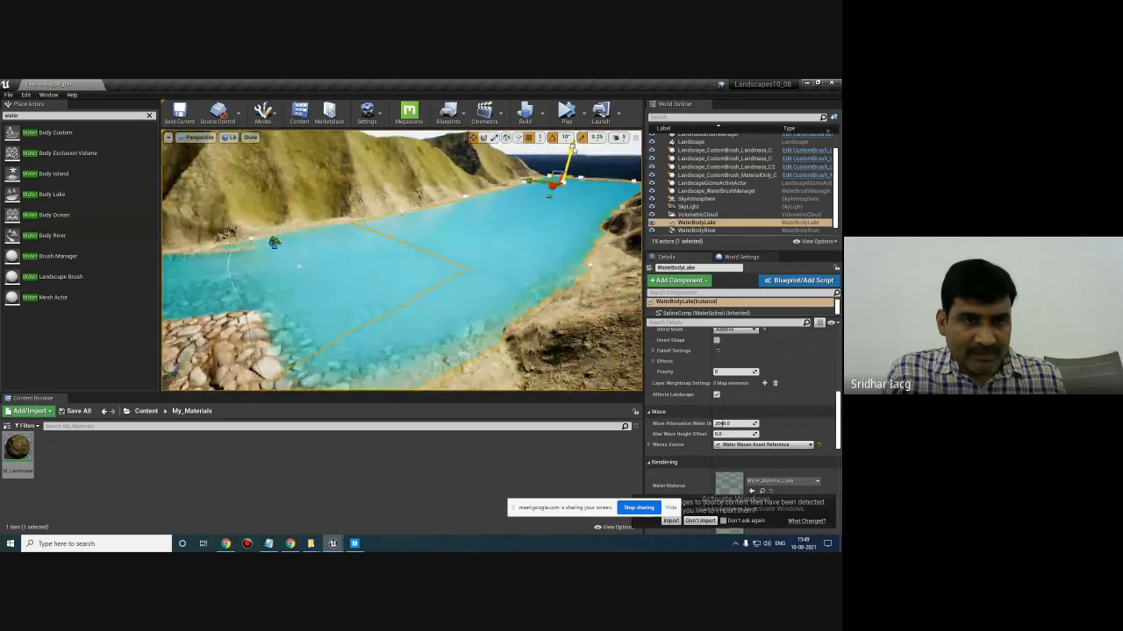
mouse_move(402, 215)
right_mouse_down()
mouse_move(351, 215)
mouse_move(394, 220)
right_mouse_up()
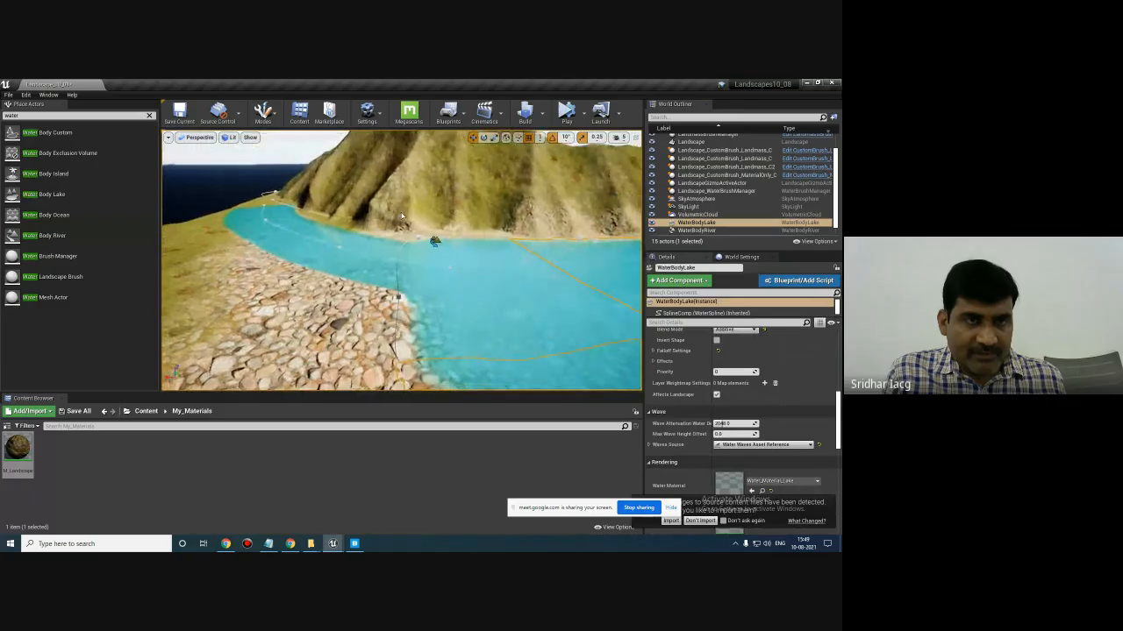
- Shift the river's outer spline point slightly outward toward the terrain's edge
left_click(259, 205)
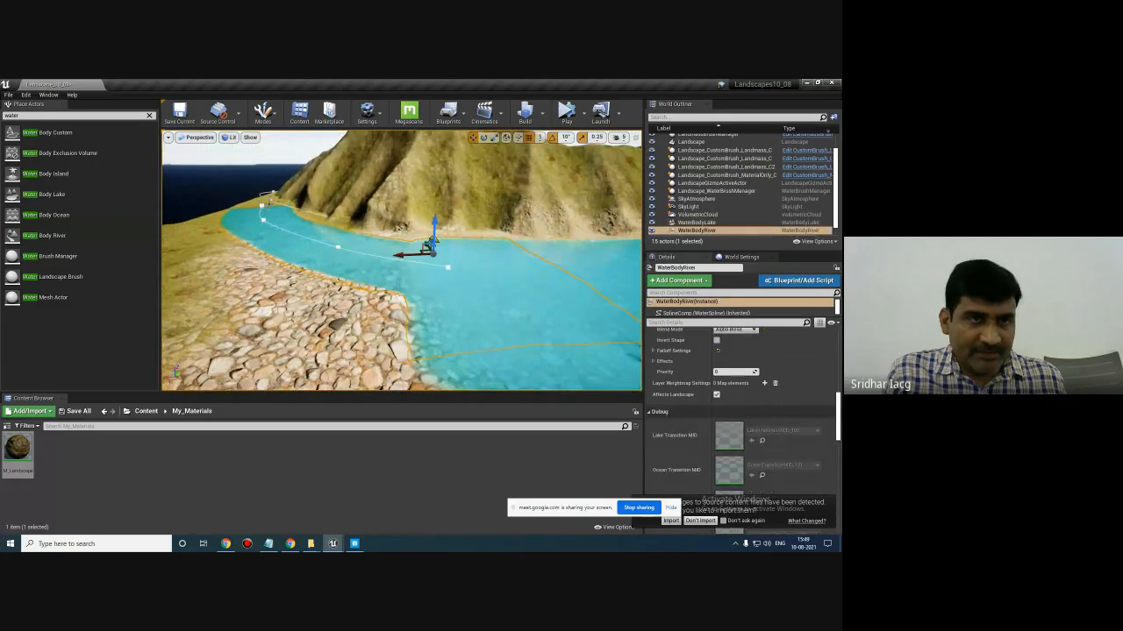
left_click(264, 204)
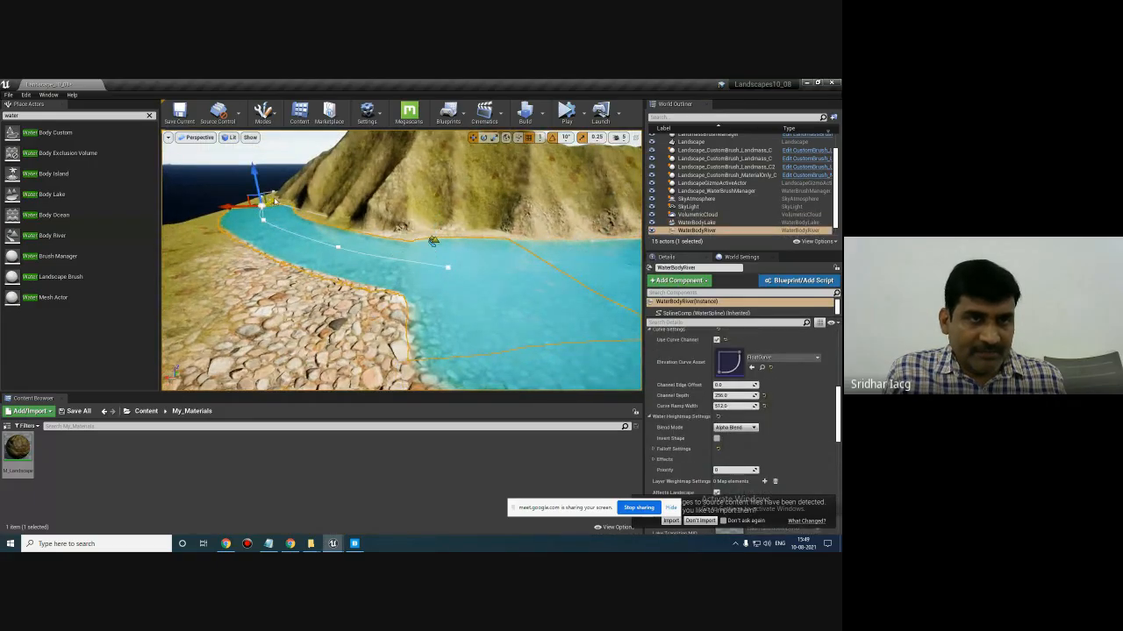
mouse_move(274, 201)
left_mouse_down()
mouse_move(219, 198)
mouse_move(262, 201)
mouse_move(224, 211)
mouse_move(235, 217)
mouse_move(263, 203)
left_mouse_up()
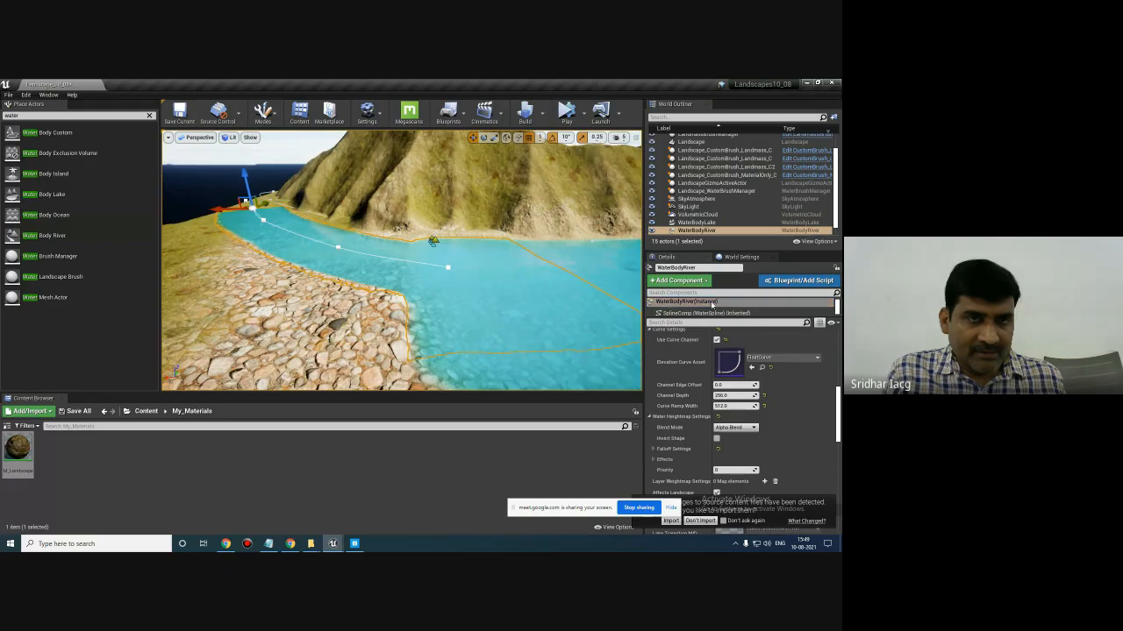
- Set the river's heightmap Blend Mode to Additive and lower the river slightly at the lake junction
left_click(727, 230)
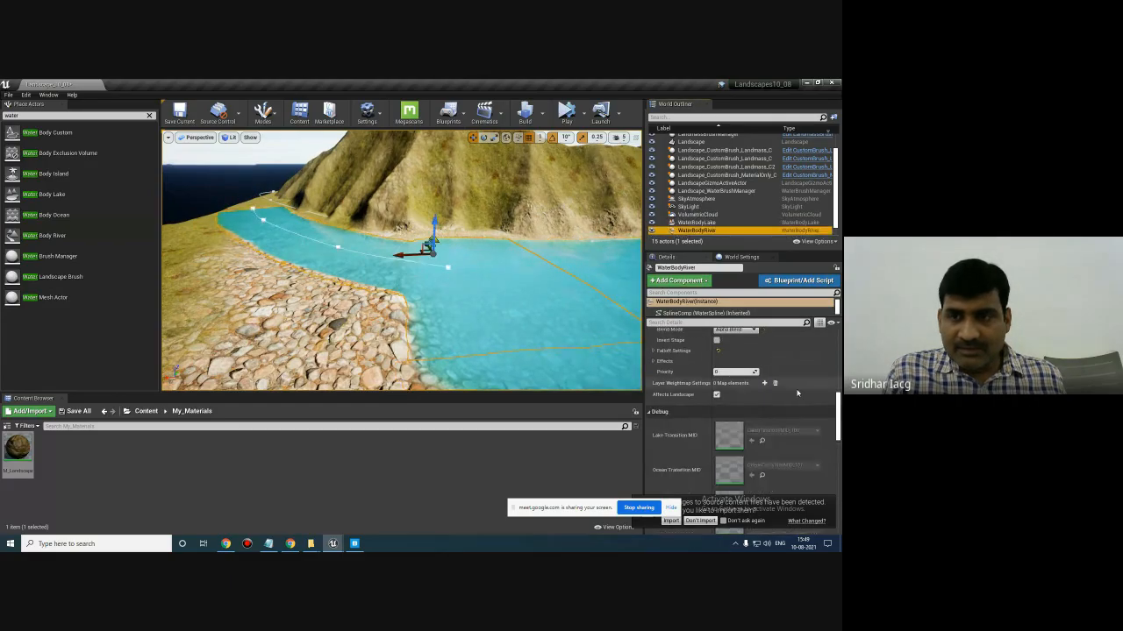
scroll(784, 379, "down", 3)
left_click(735, 371)
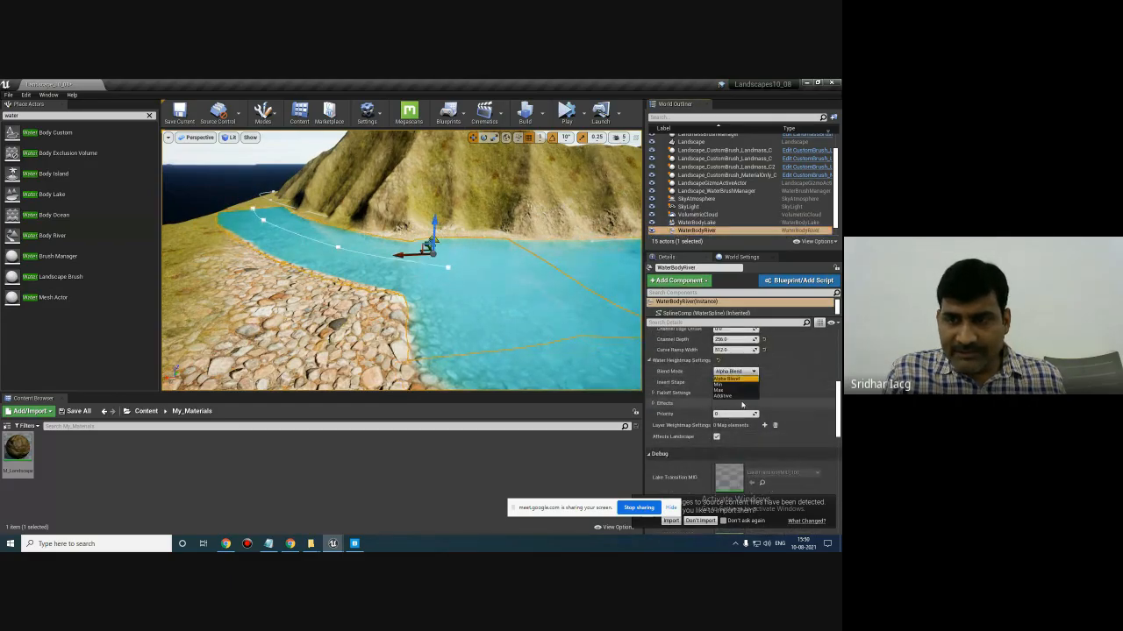
left_click(733, 393)
mouse_move(372, 295)
right_mouse_down()
mouse_move(389, 299)
mouse_move(373, 294)
right_mouse_up()
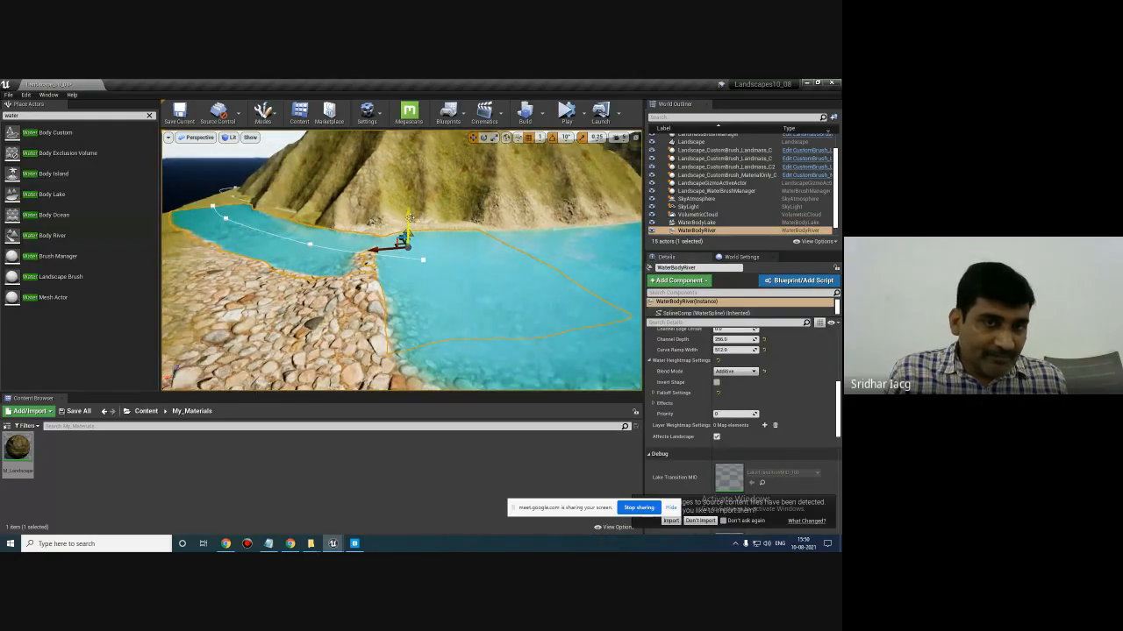
left_click_drag(410, 215, 411, 221)
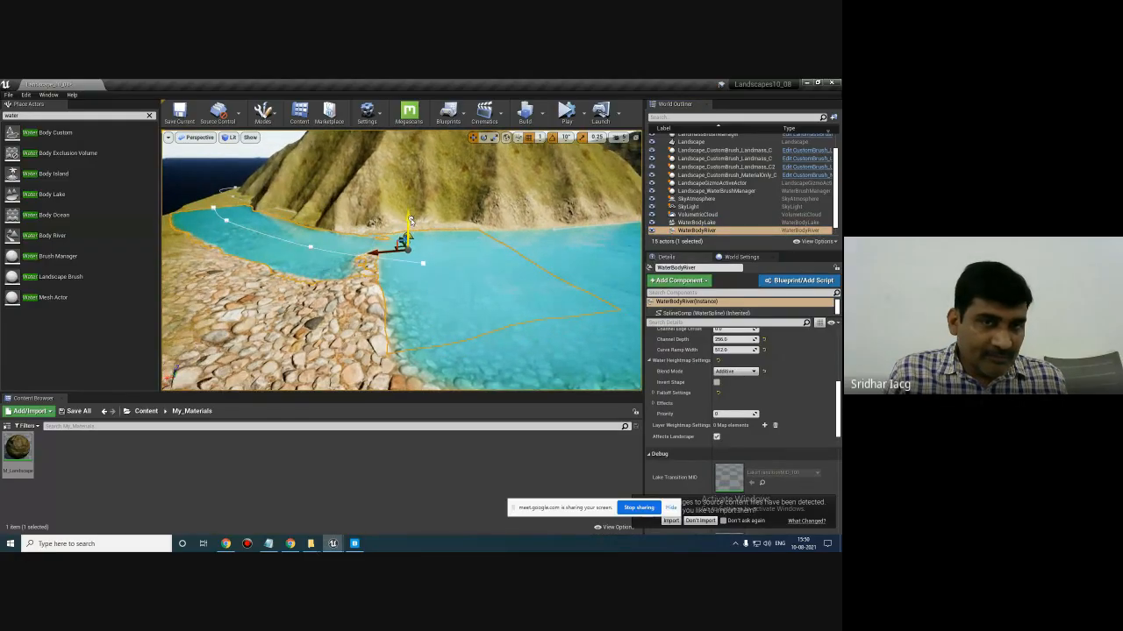
- Lower the river's end spline point inside the lake slightly
left_click(425, 265)
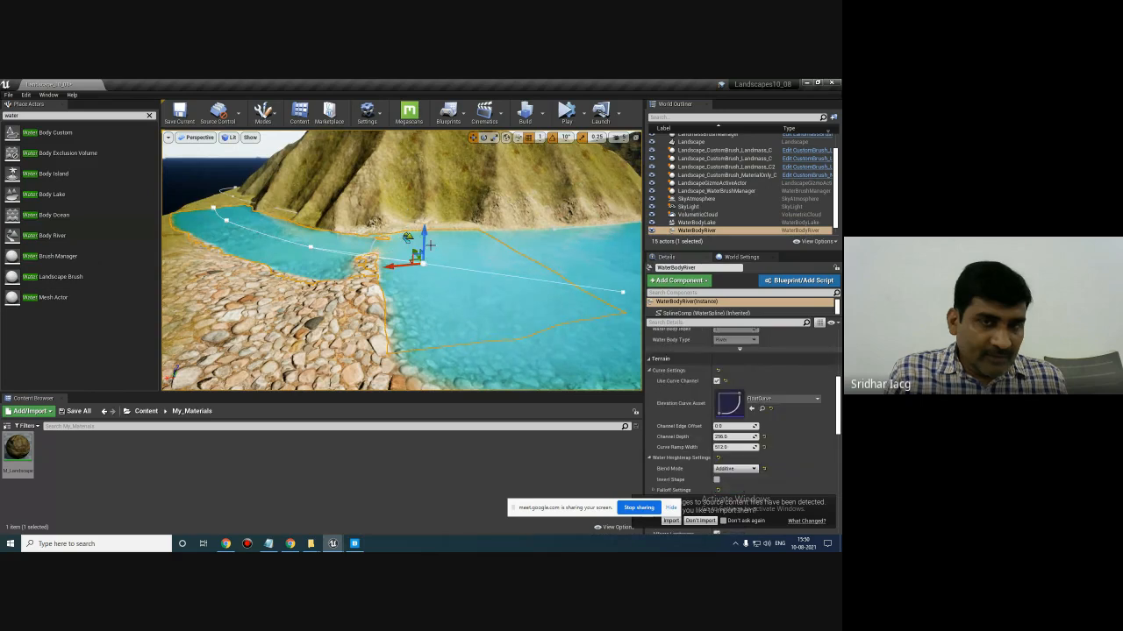
left_click_drag(422, 246, 423, 239)
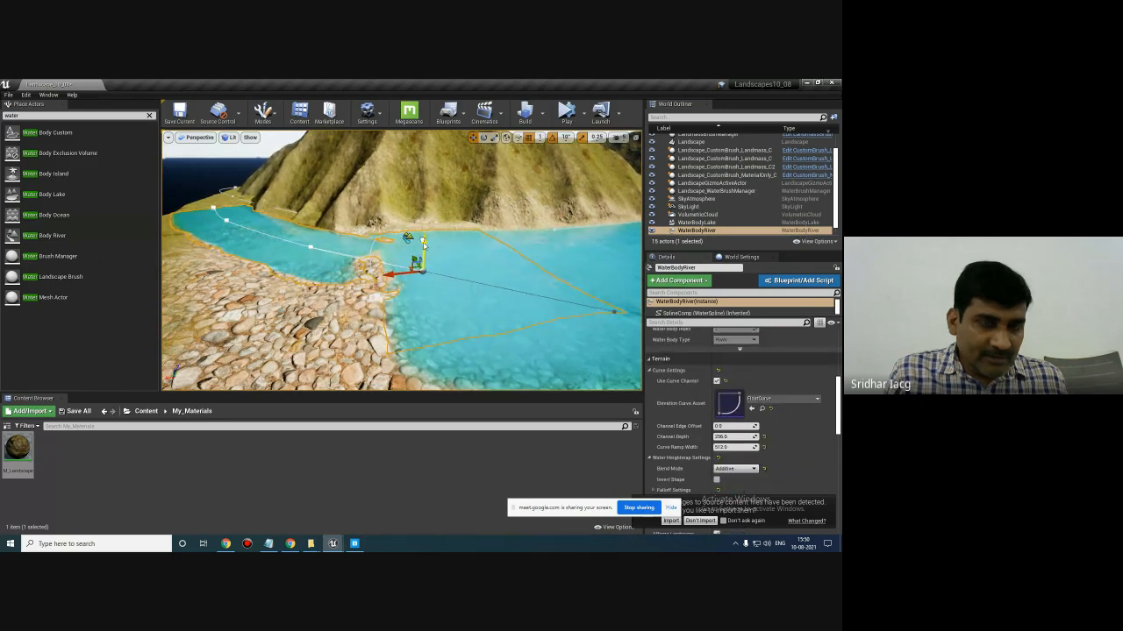
right_click_drag(336, 267, 419, 298)
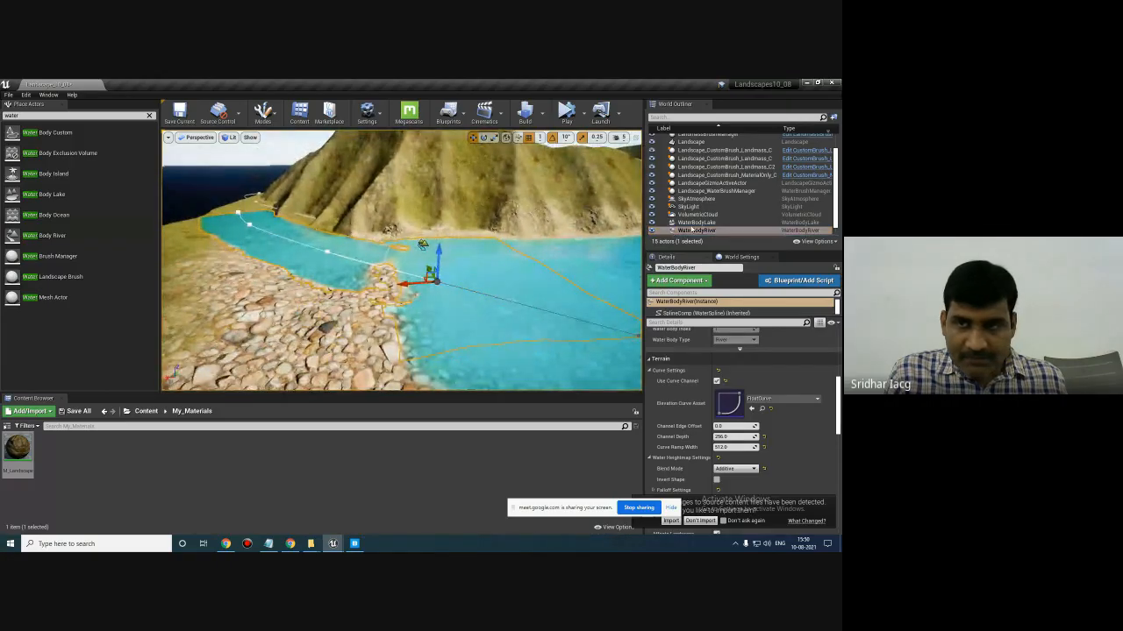
- Fine-tune the height of the whole Water Body Lake to match the river's water surface
left_click(509, 252)
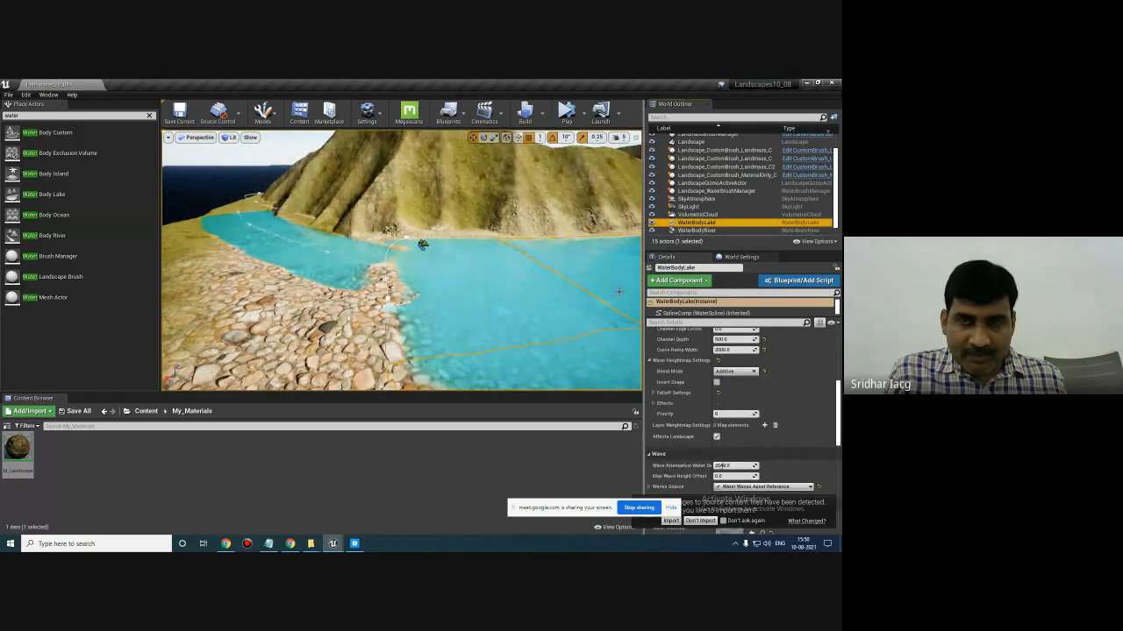
right_click_drag(520, 293, 516, 241)
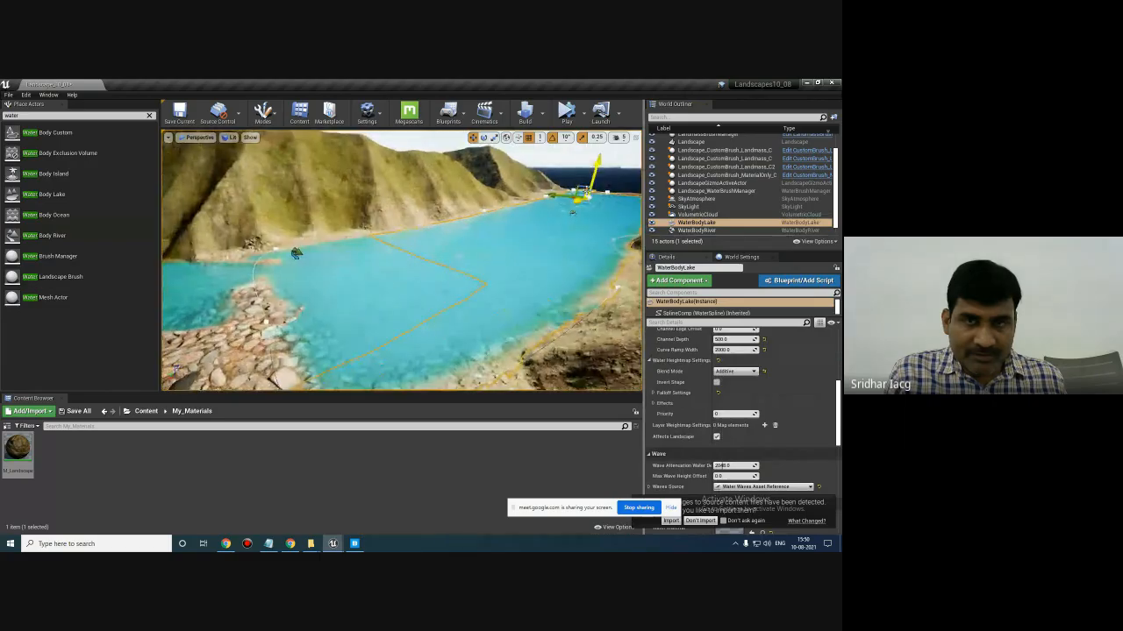
left_click_drag(598, 167, 600, 171)
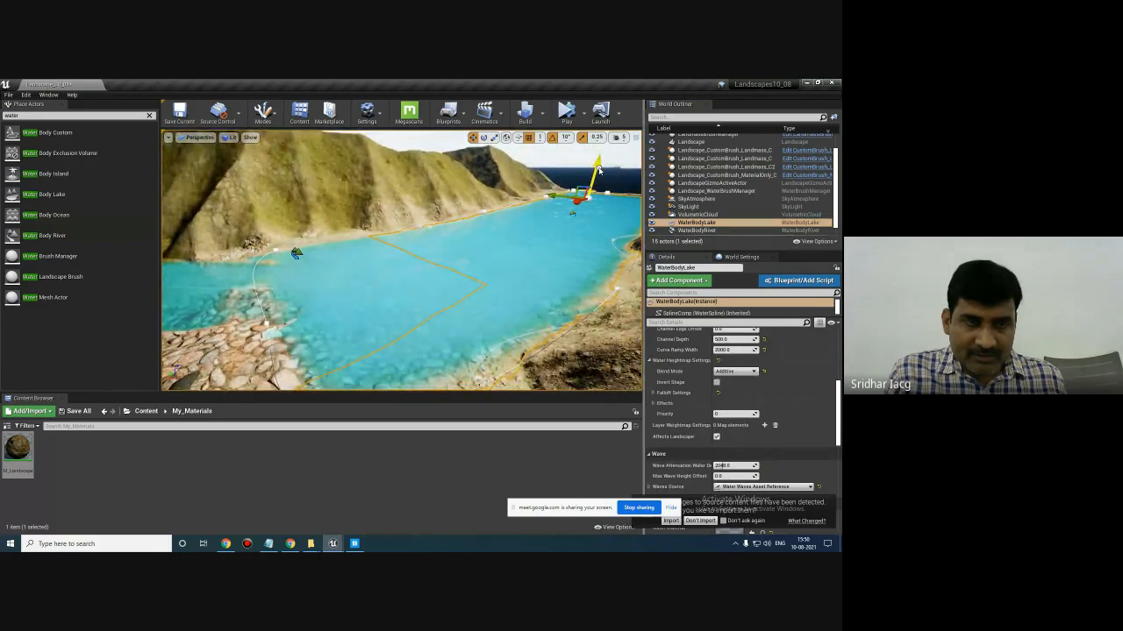
- Shift the river's spline point just upstream of the lake junction away from the lake and toward the gravel bank
right_click_drag(294, 250, 248, 251)
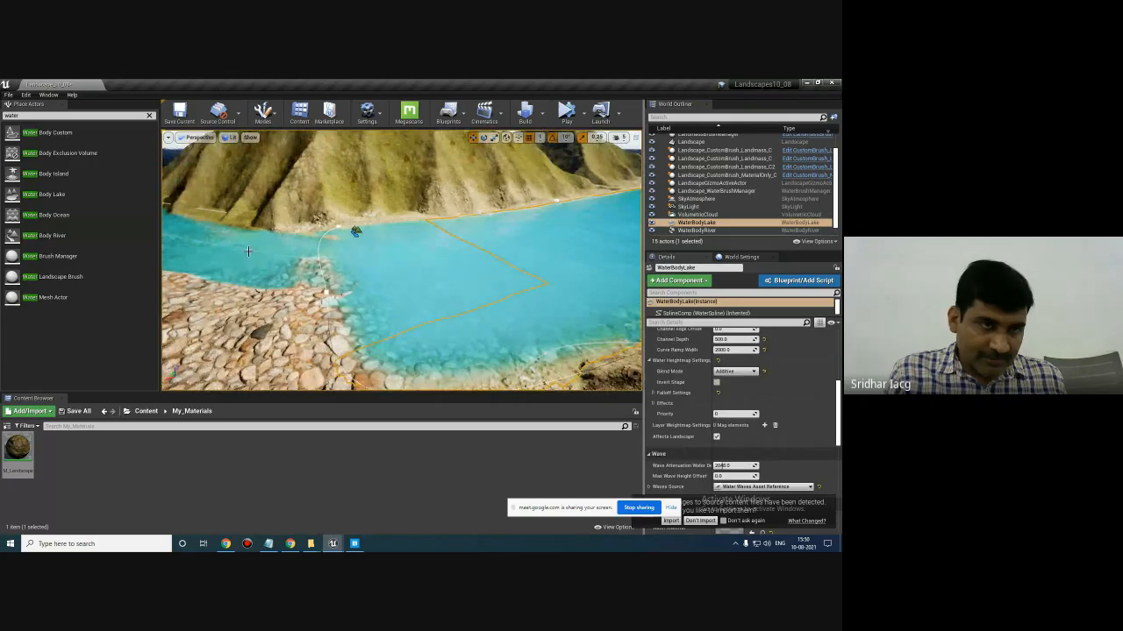
left_click(277, 257)
left_click(250, 250)
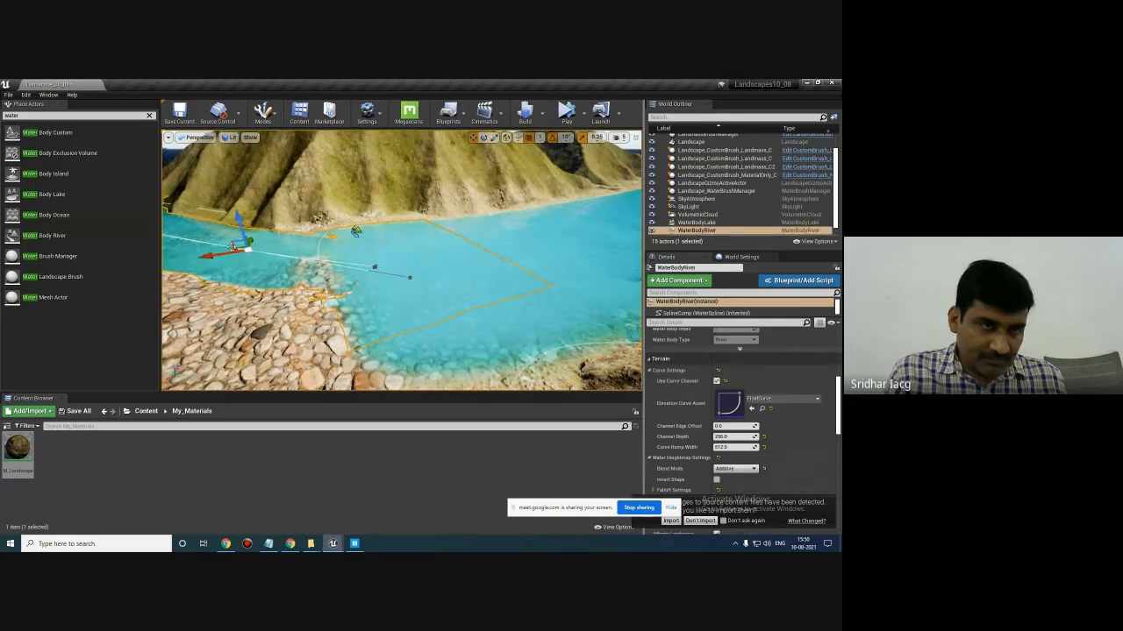
left_click_drag(212, 256, 193, 259)
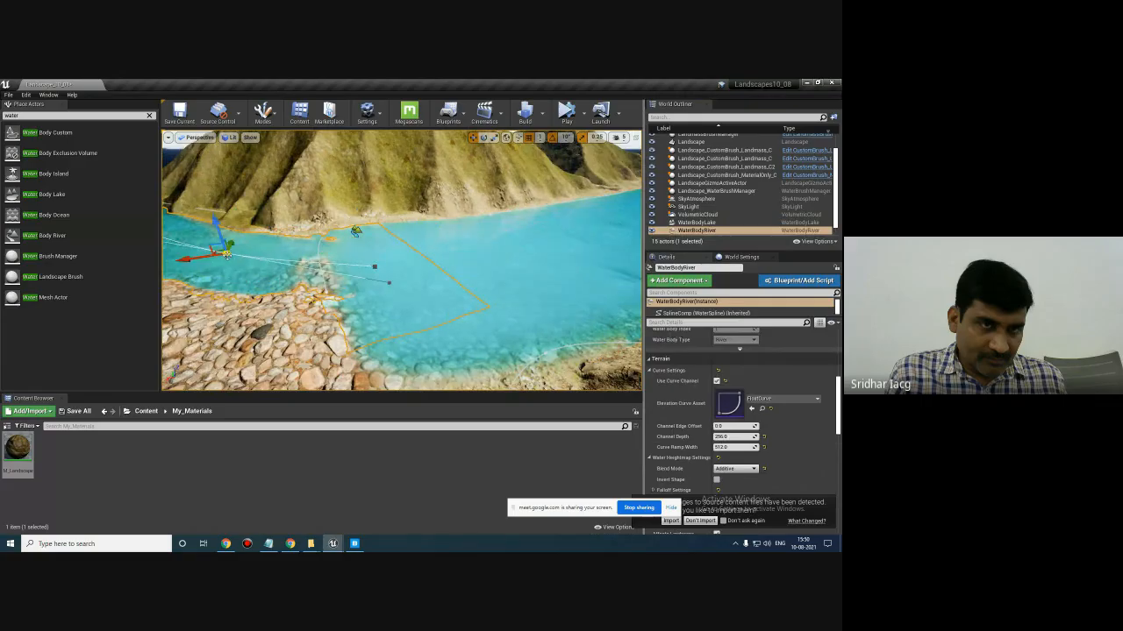
left_click_drag(230, 243, 213, 237)
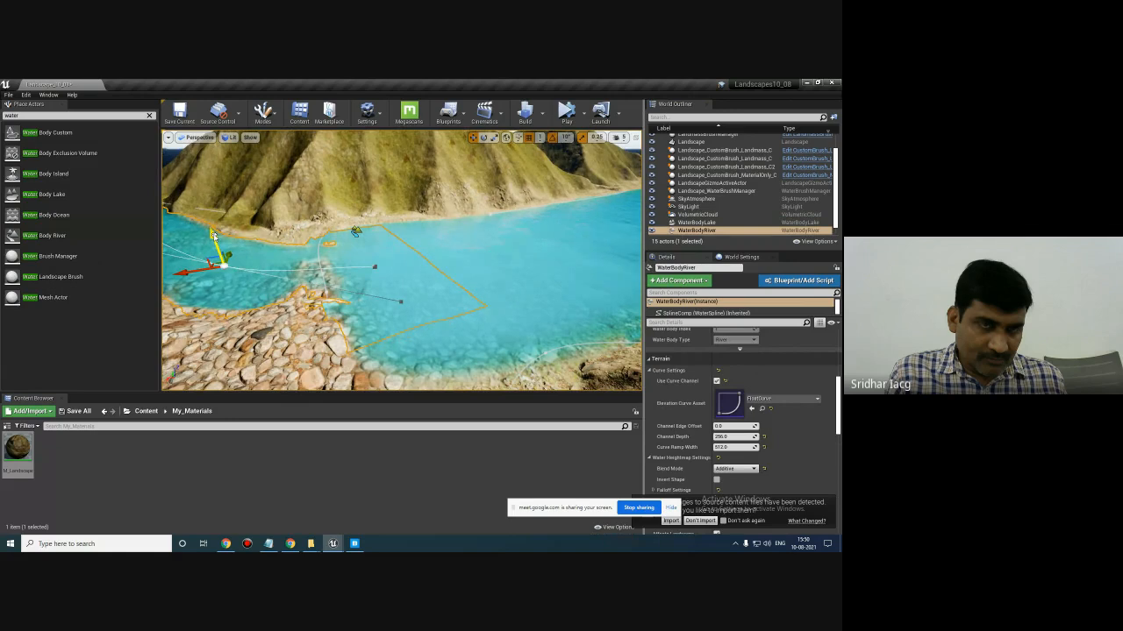
- Move the river's end spline point slightly farther into the lake and lower it a little
left_click(374, 266)
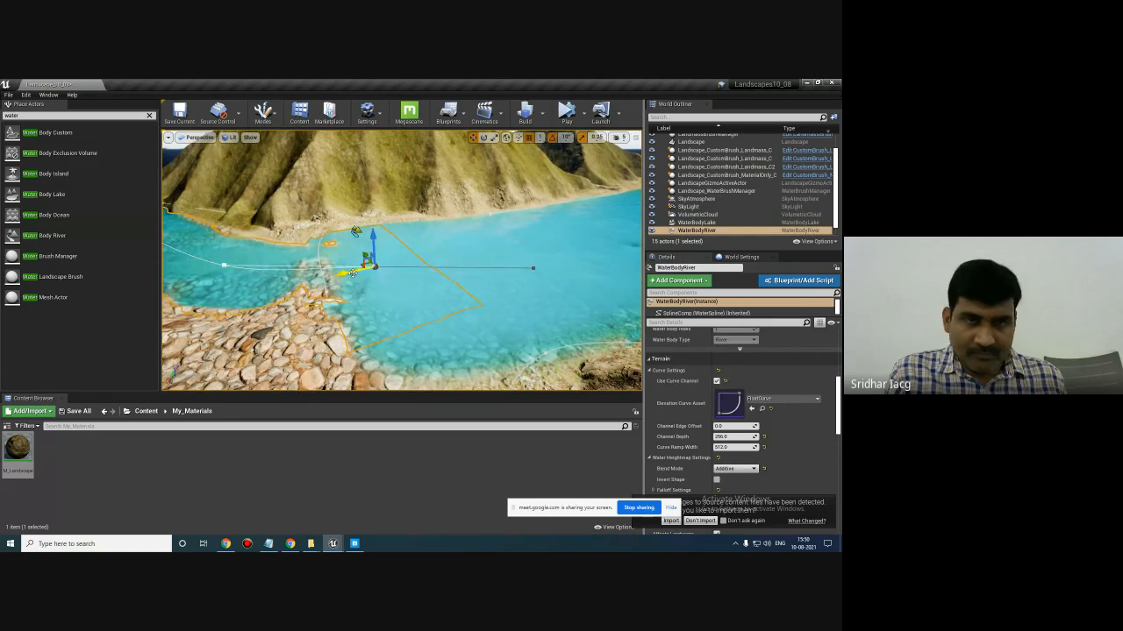
mouse_move(345, 274)
left_mouse_down()
mouse_move(285, 281)
mouse_move(351, 271)
left_mouse_up()
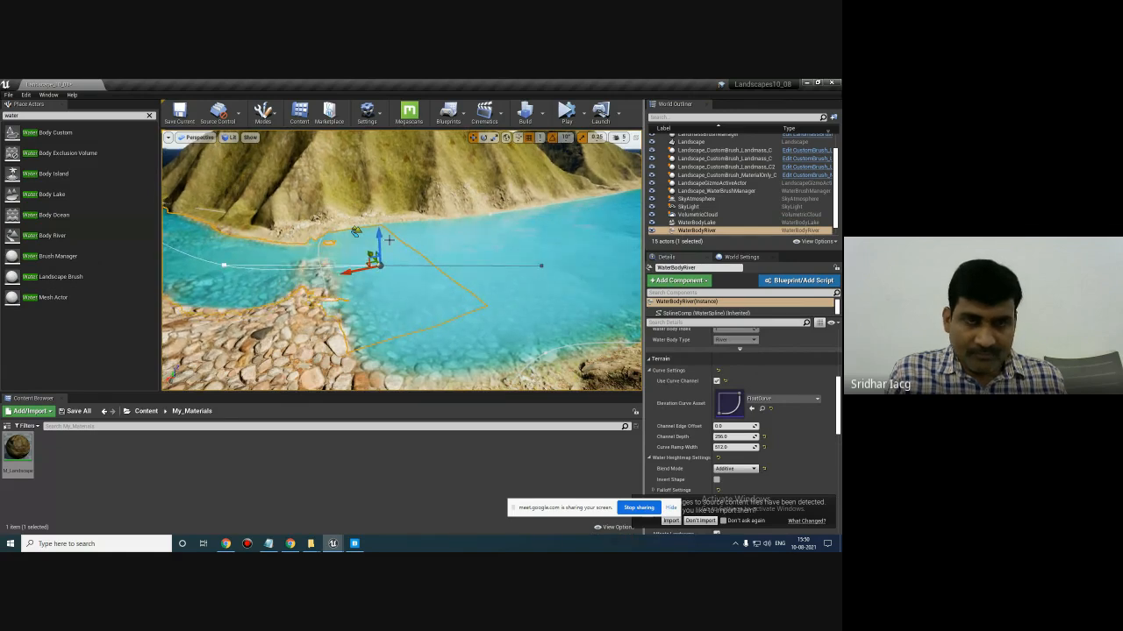
left_click_drag(379, 235, 377, 246)
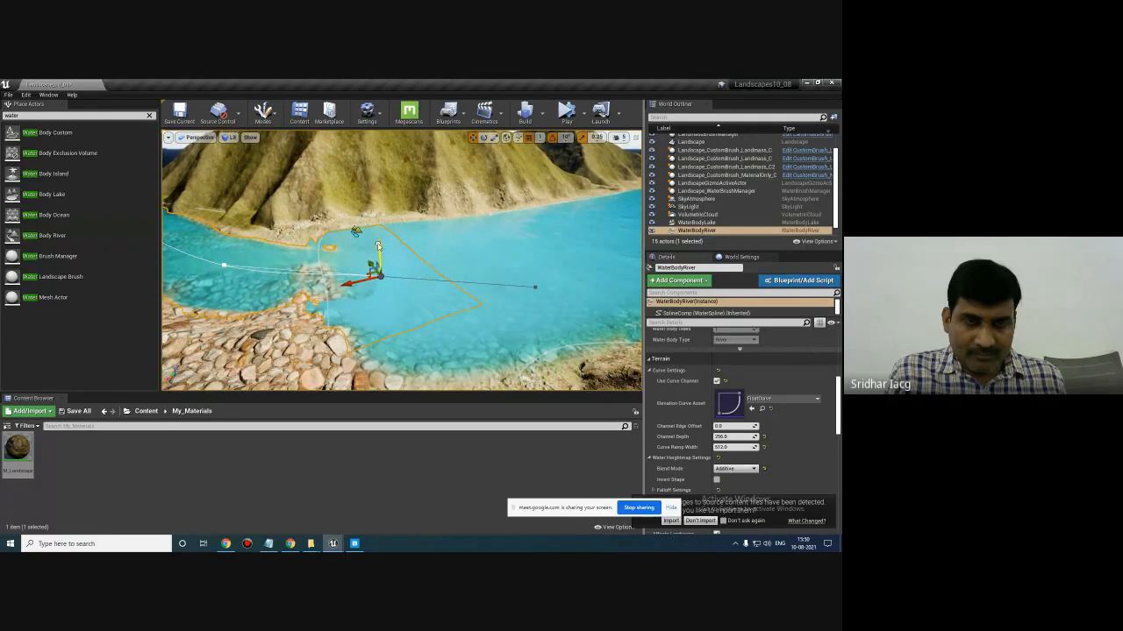
- Move the lake's two spline points at the river mouth toward the river so the lake overlaps it
mouse_move(412, 260)
right_mouse_down()
mouse_move(482, 261)
mouse_move(356, 285)
mouse_move(424, 276)
right_mouse_up()
left_click(456, 275)
left_click(377, 245)
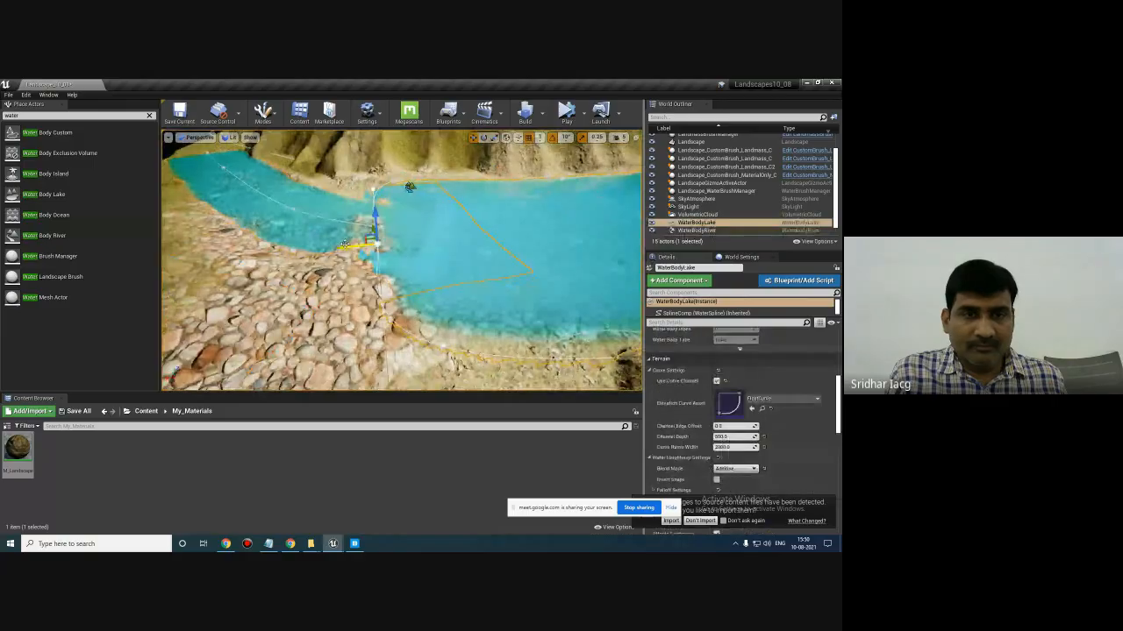
mouse_move(345, 245)
left_mouse_down()
mouse_move(314, 249)
mouse_move(325, 248)
left_mouse_up()
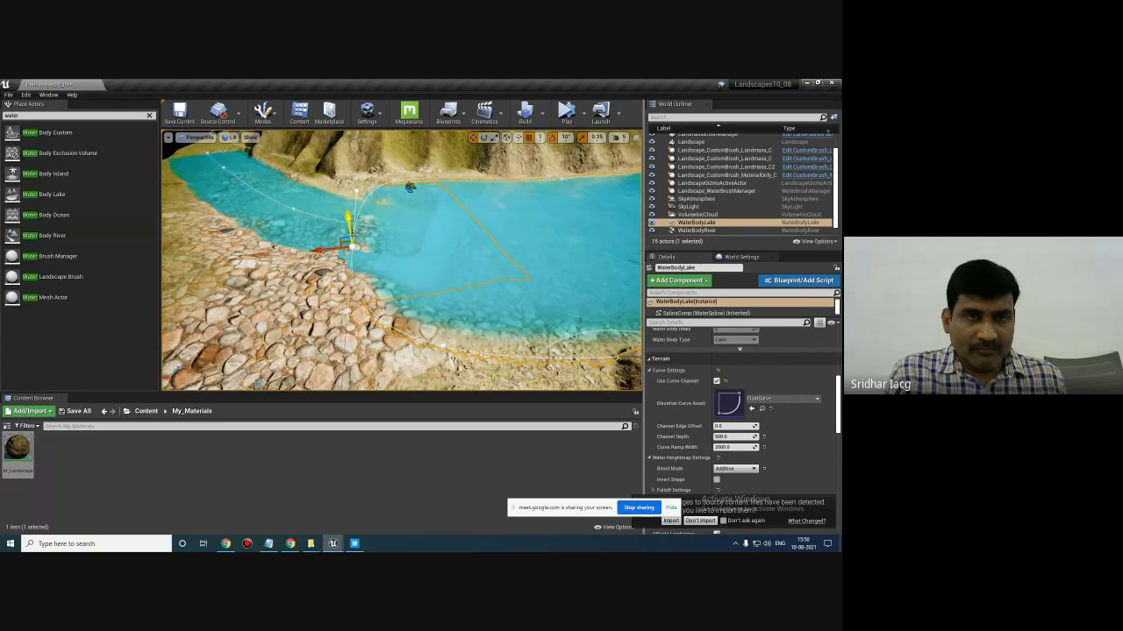
left_click_drag(353, 231, 328, 209)
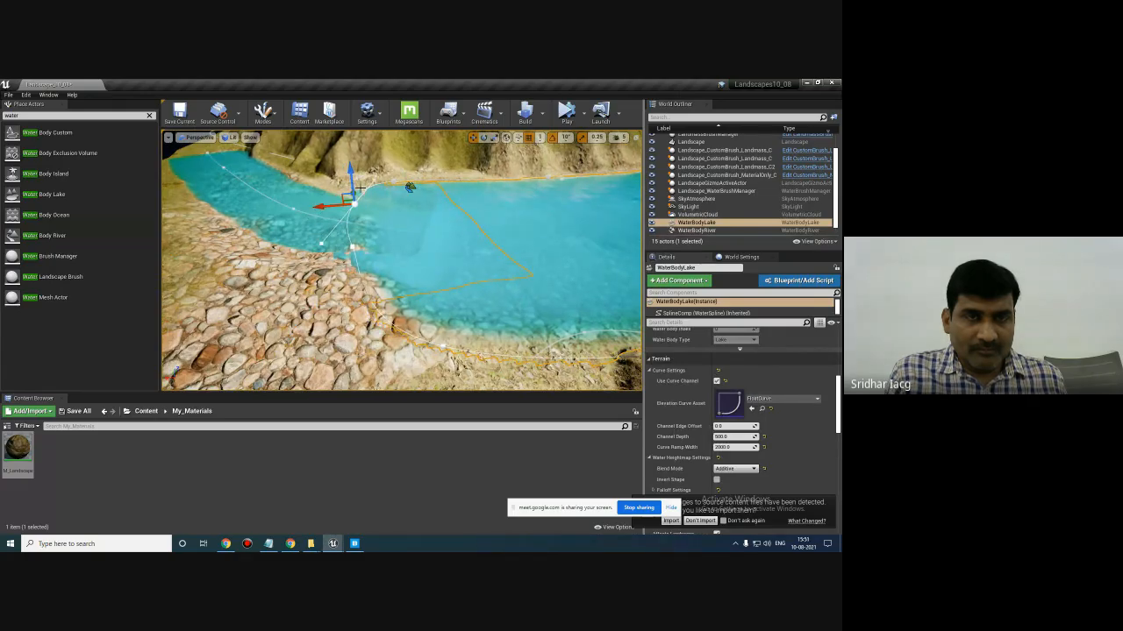
- Raise the river's end spline point at the lake junction to the level of the water surface
right_click_drag(285, 242, 400, 237)
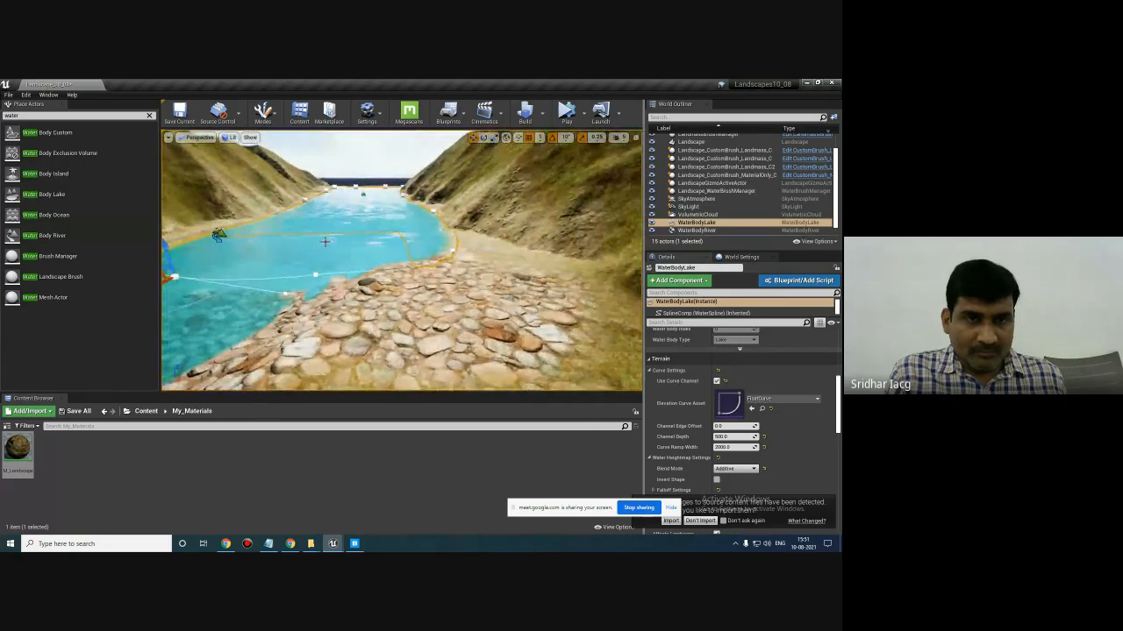
left_click(313, 274)
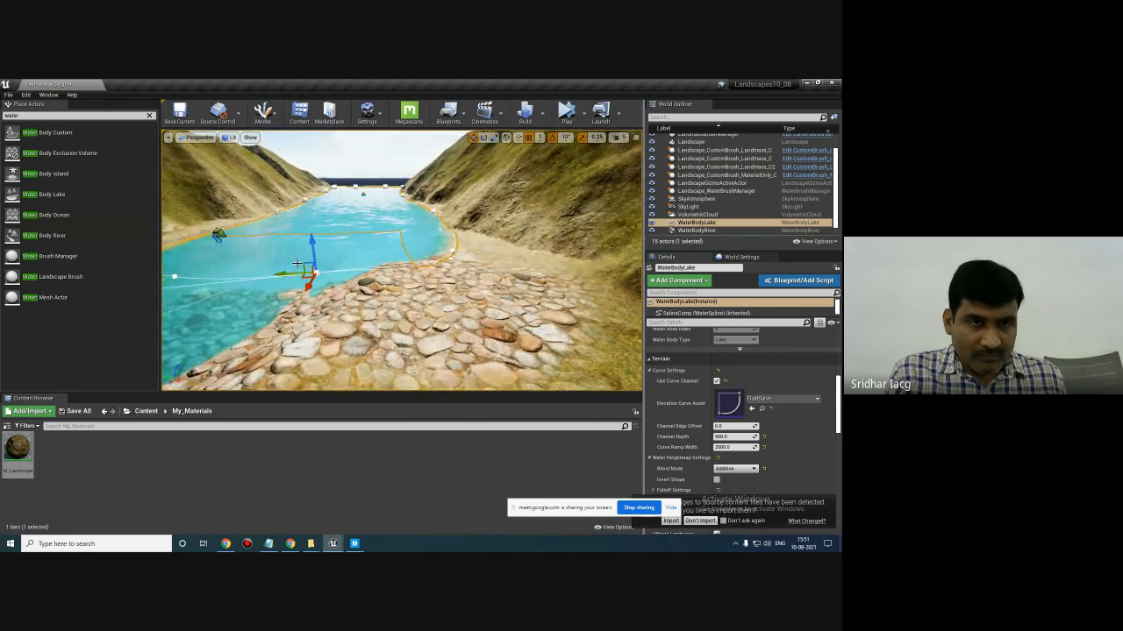
left_click(297, 262)
left_click(295, 261)
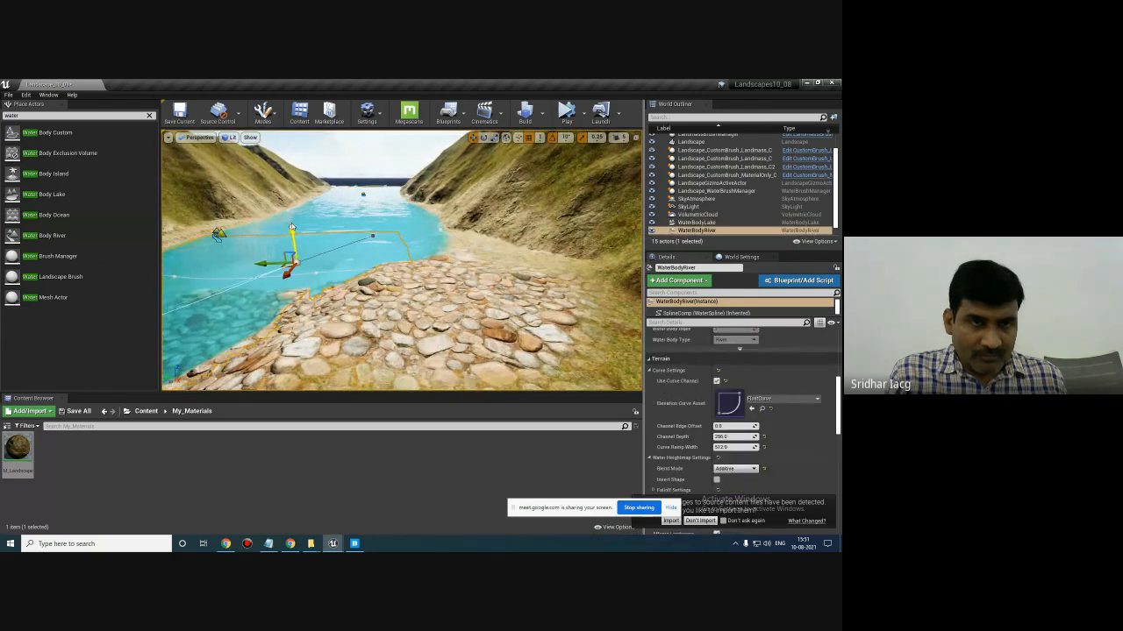
left_click_drag(292, 228, 293, 207)
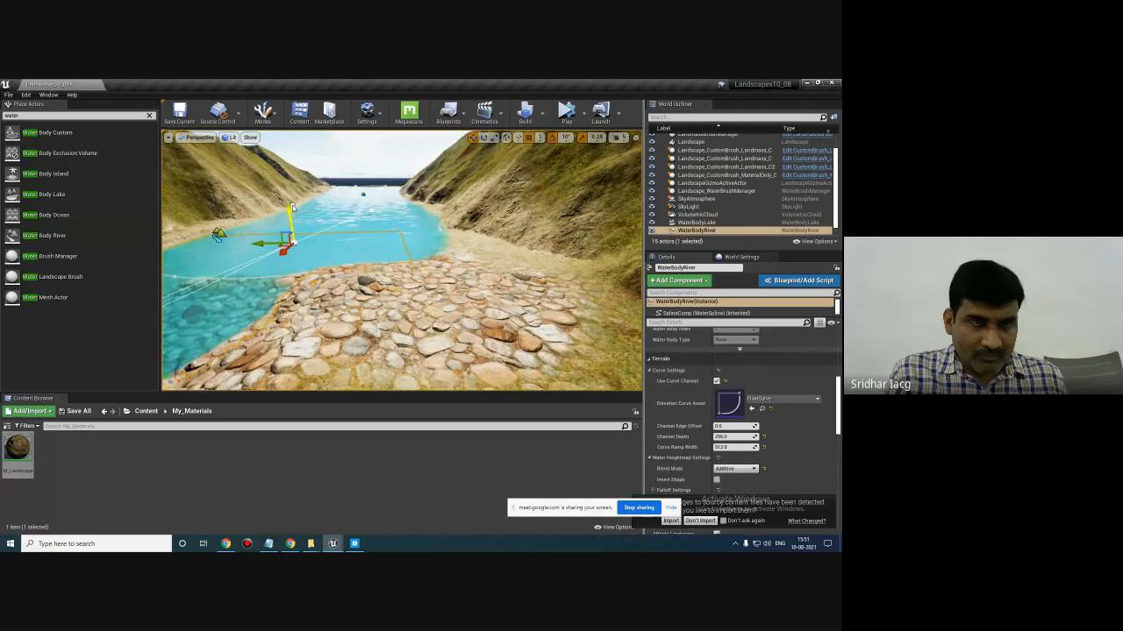
- Pull the river's upstream spline point slightly away from the lake and shorten its tangent handle on the lake side
mouse_move(343, 245)
right_mouse_down()
mouse_move(319, 264)
mouse_move(324, 244)
right_mouse_up()
left_click(311, 244)
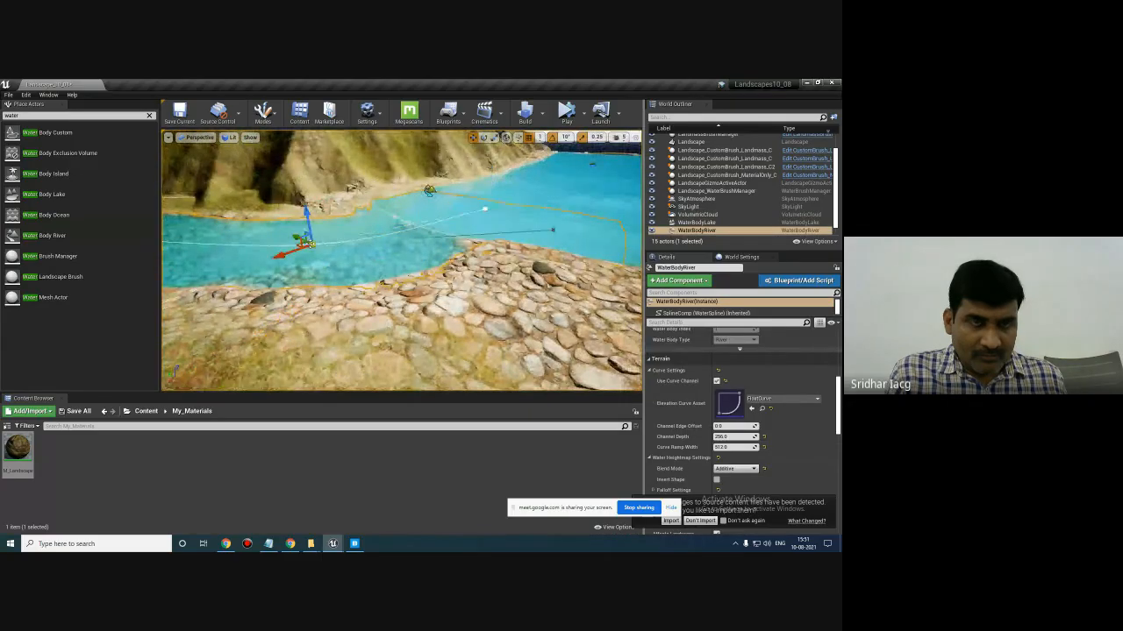
left_click_drag(285, 256, 276, 270)
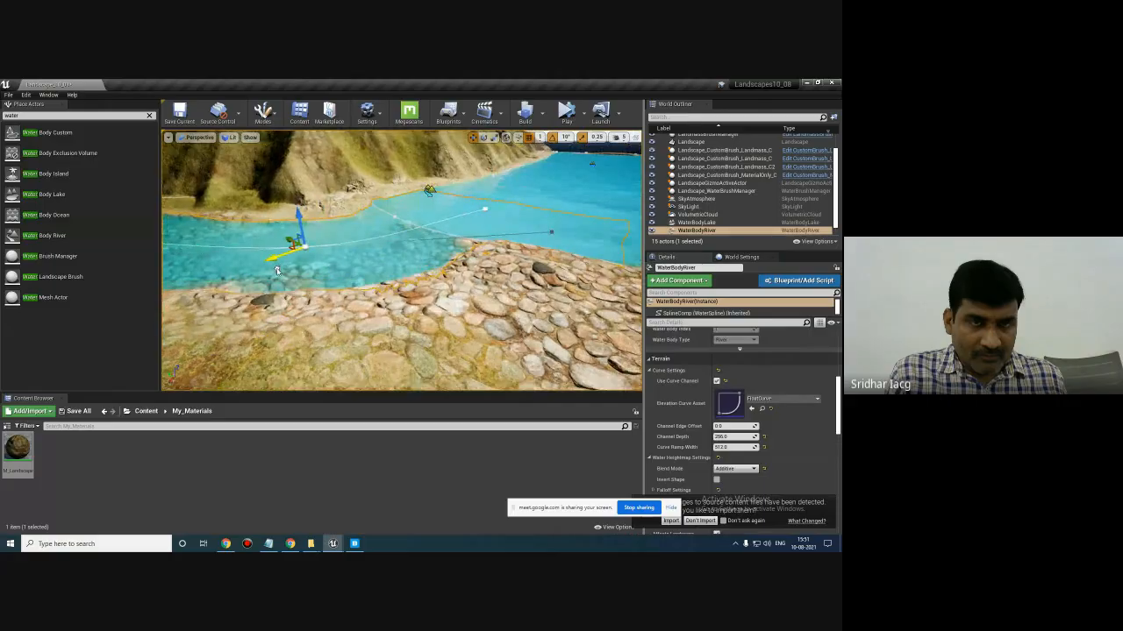
left_click(553, 234)
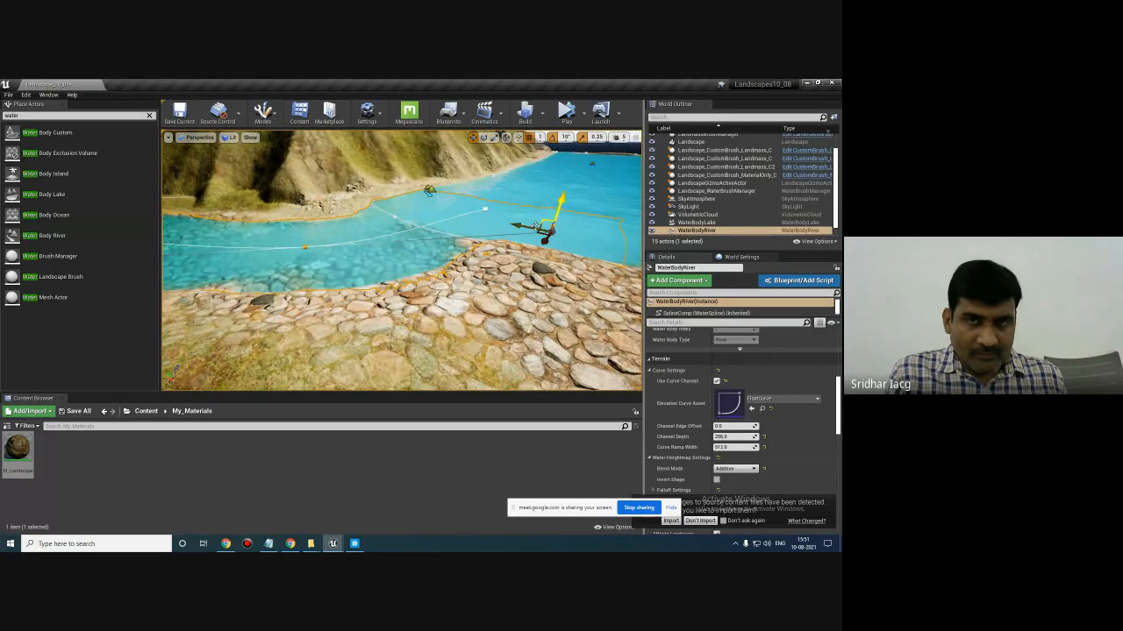
left_click_drag(553, 233, 443, 203)
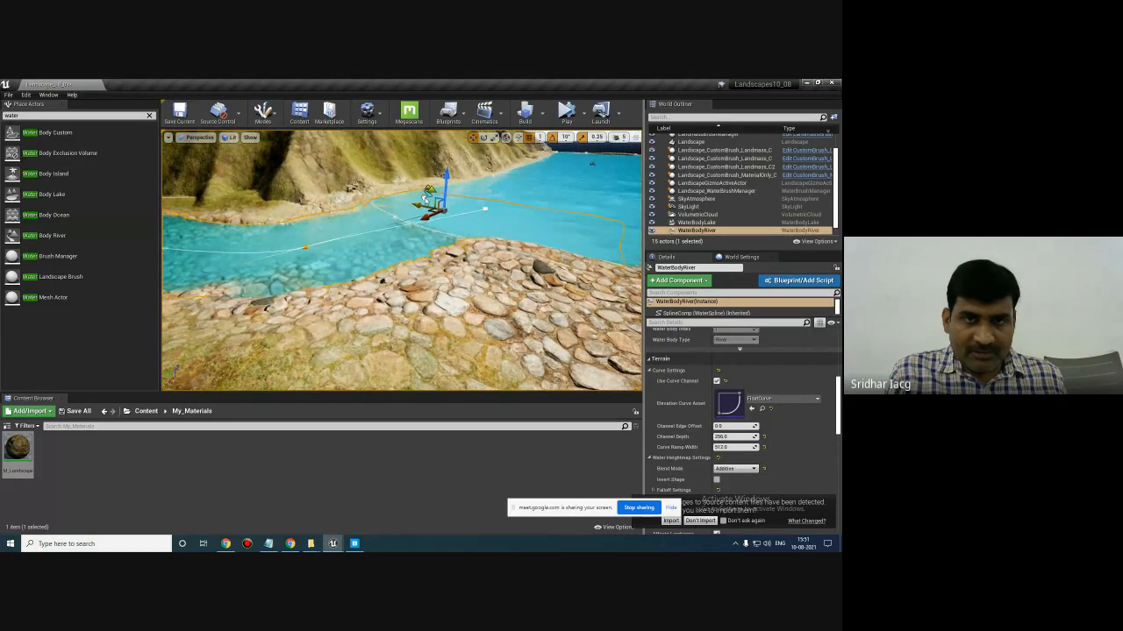
right_click_drag(469, 224, 498, 227)
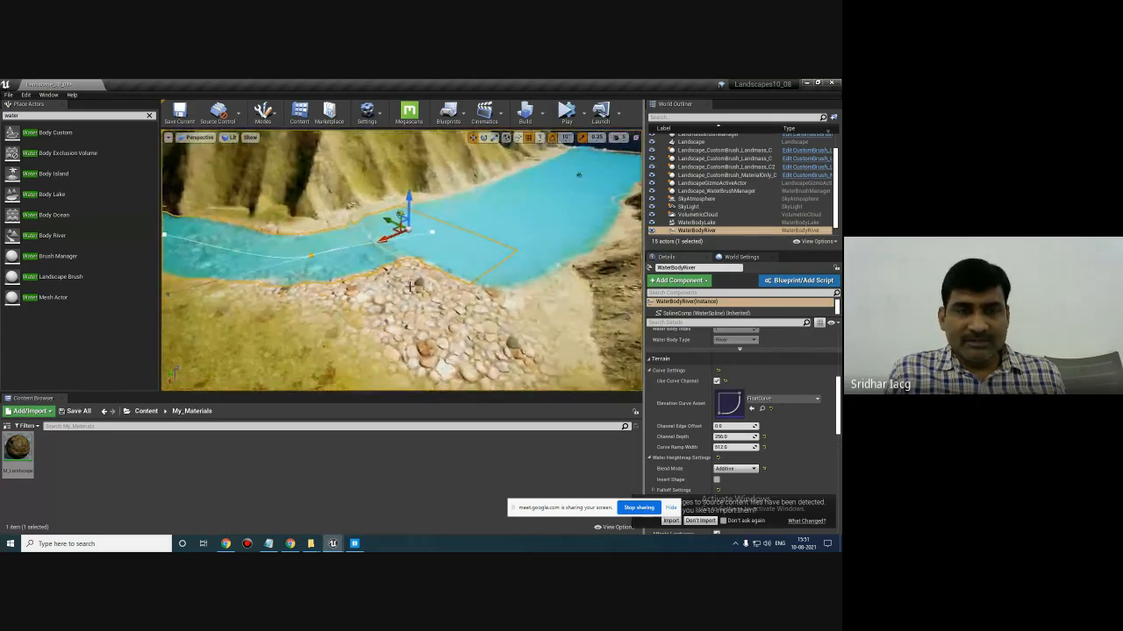
right_click_drag(409, 287, 398, 286)
right_click_drag(471, 283, 462, 288)
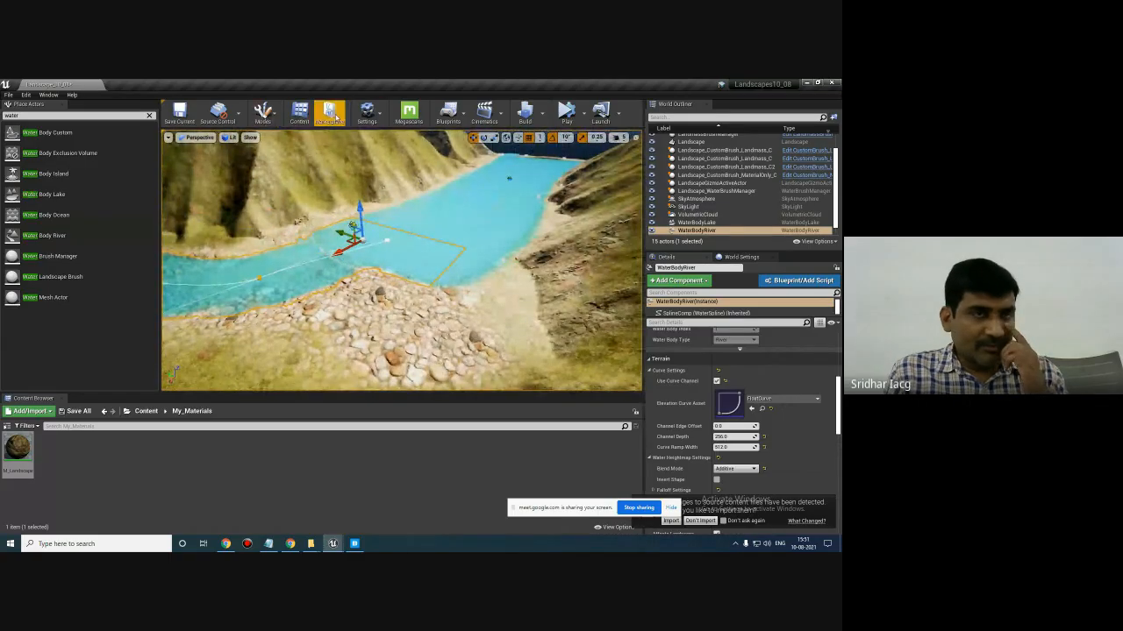
- Switch to Landscape sculpting and create a new edit layer above the Water layer
left_click(263, 114)
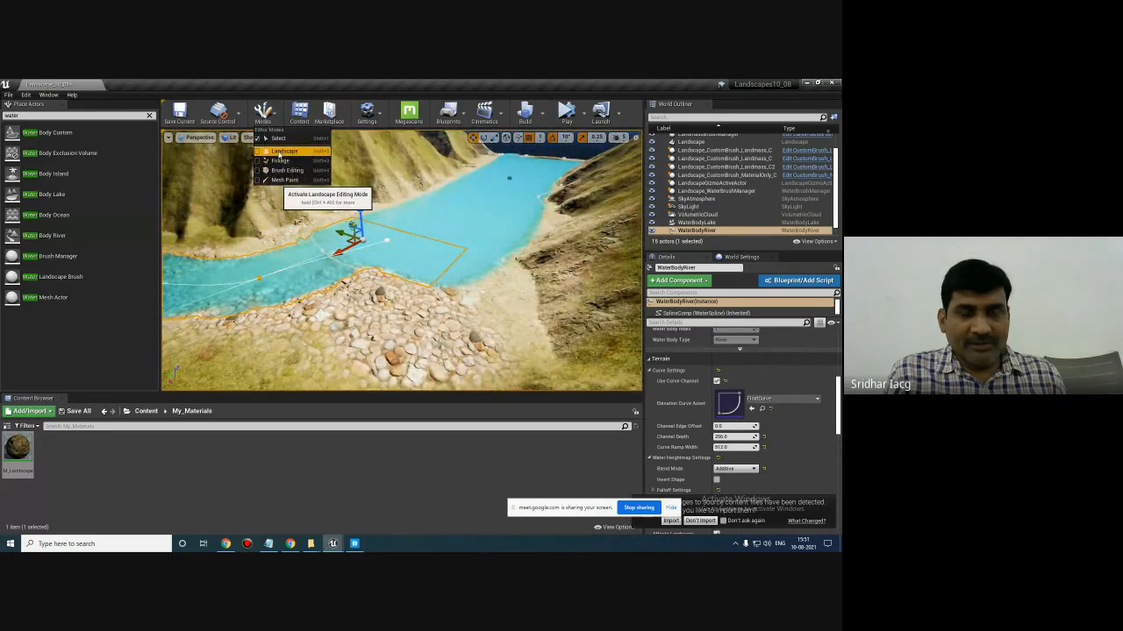
left_click(279, 153)
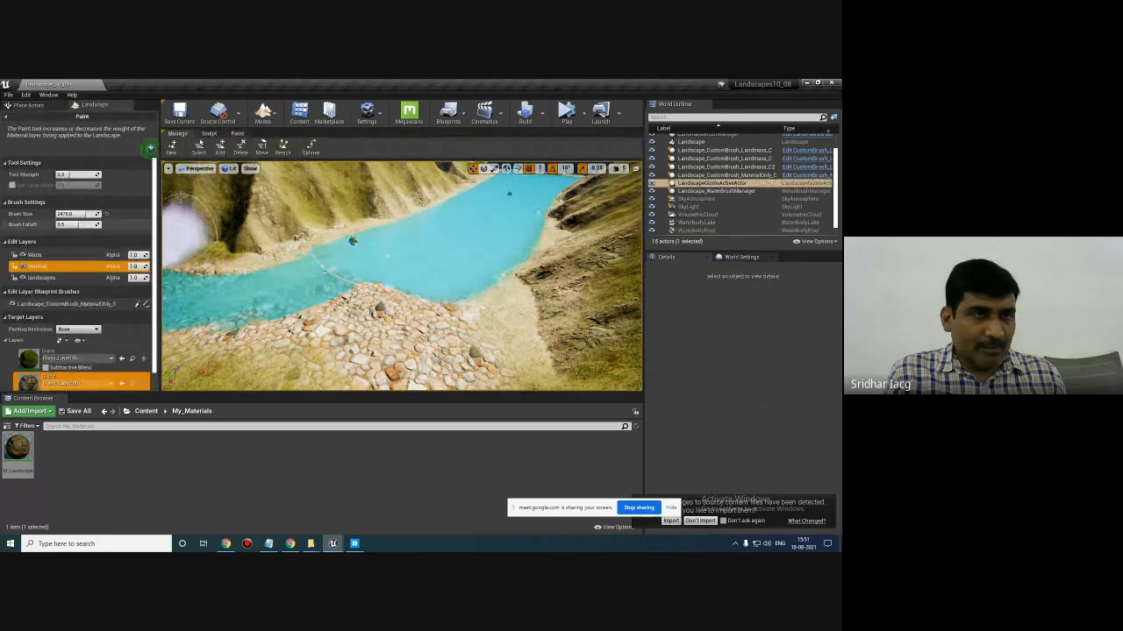
left_click(215, 134)
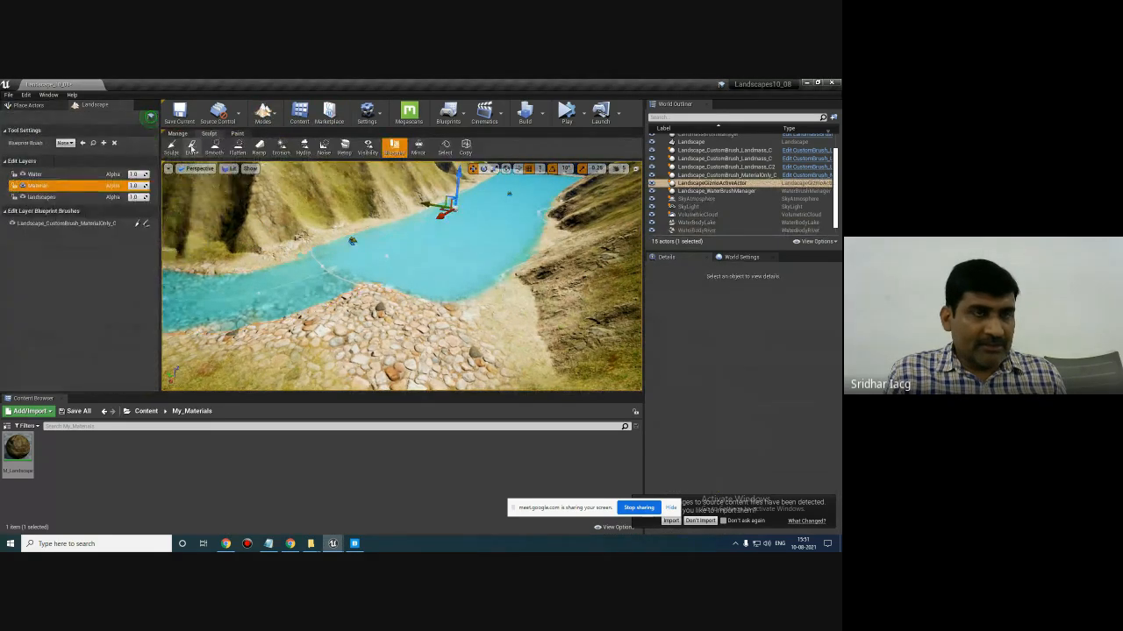
left_click(63, 175)
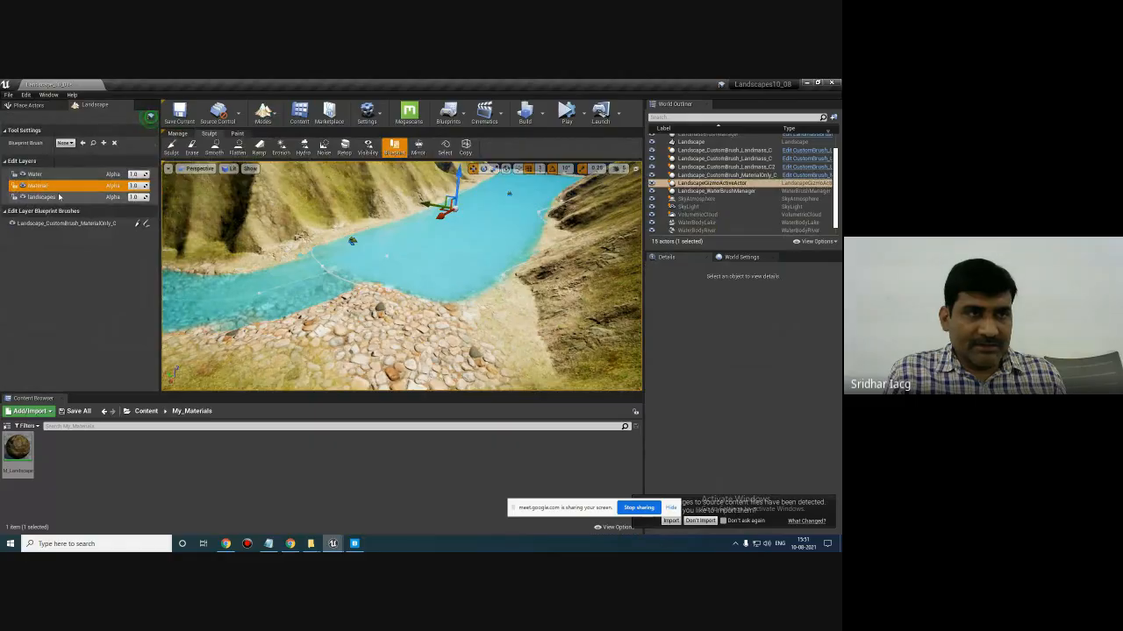
right_click(59, 175)
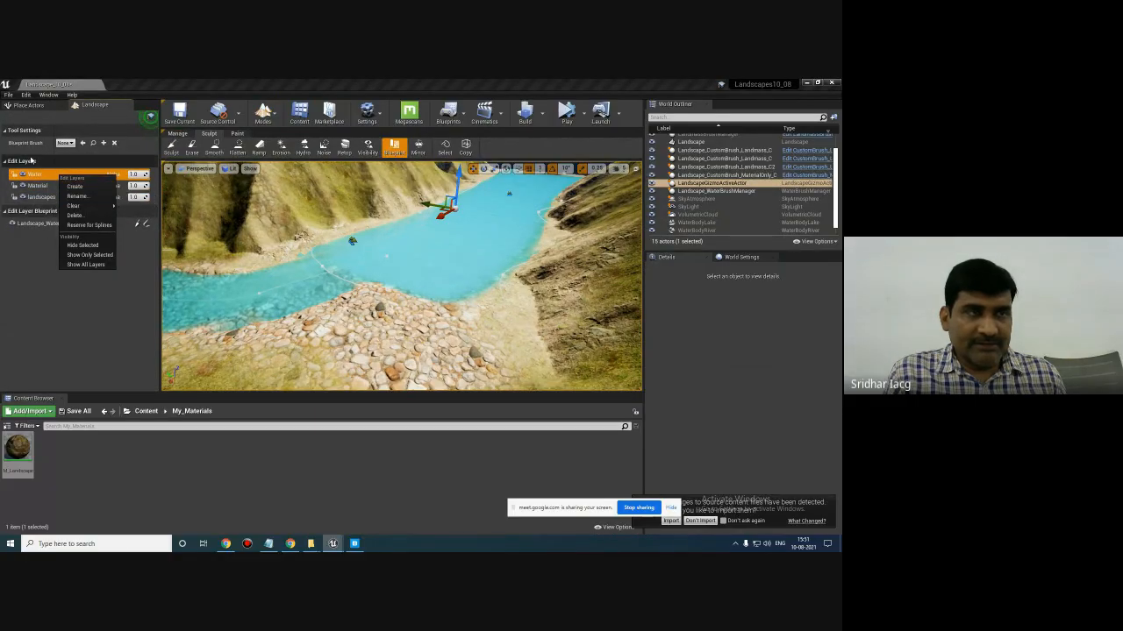
left_click(74, 187)
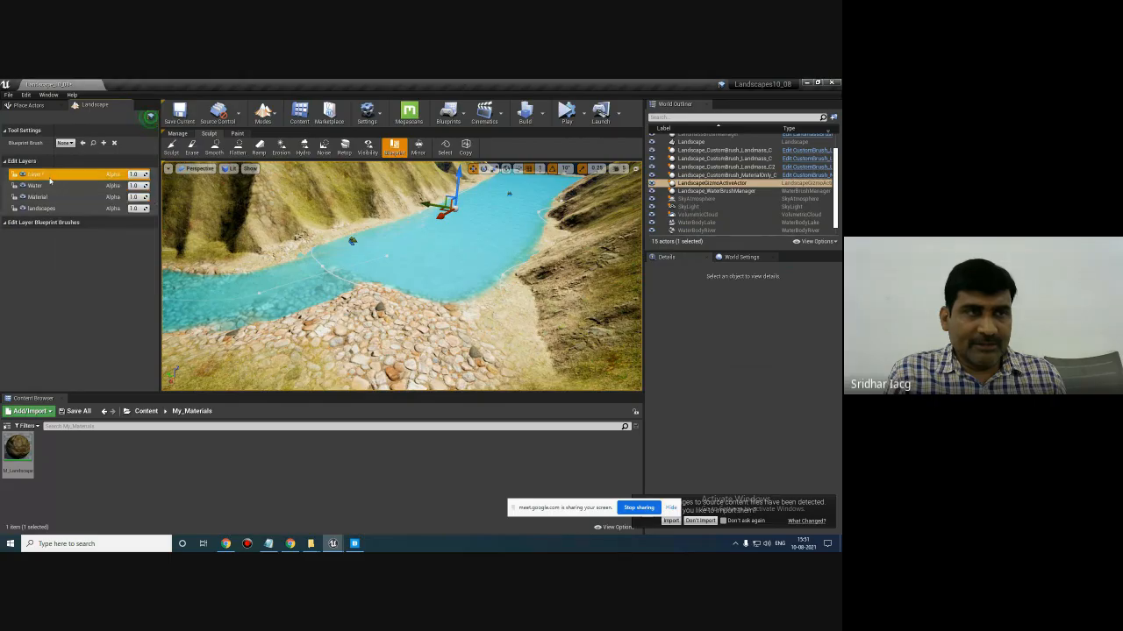
- Raise the stony shore along the lake and river junction with the Sculpt tool at a brush size of 881
left_click(171, 148)
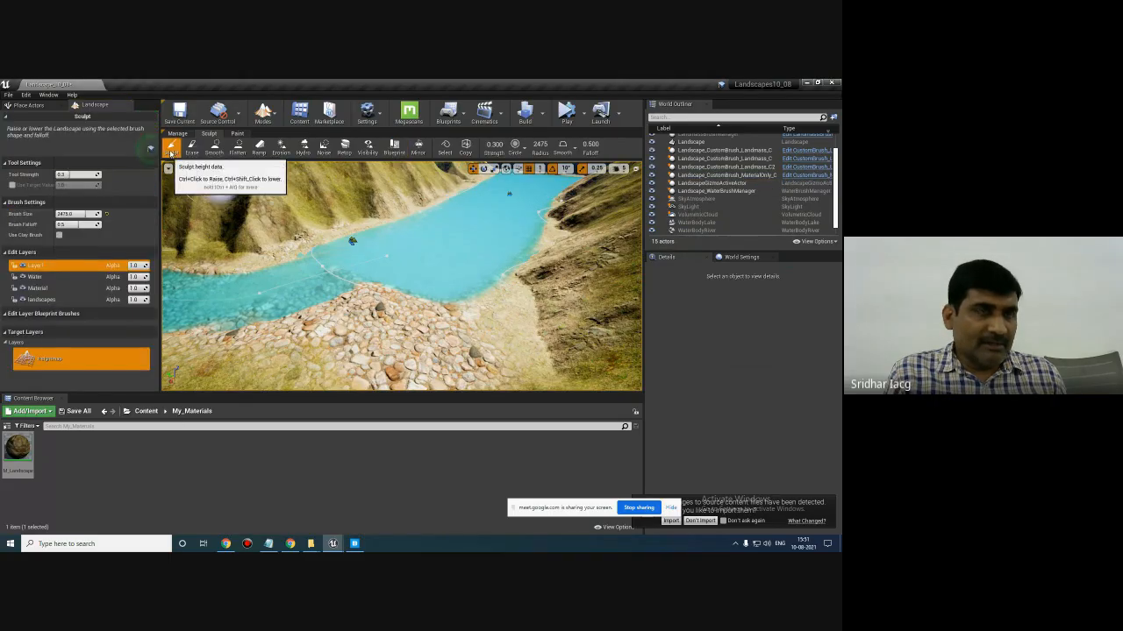
right_click(466, 330)
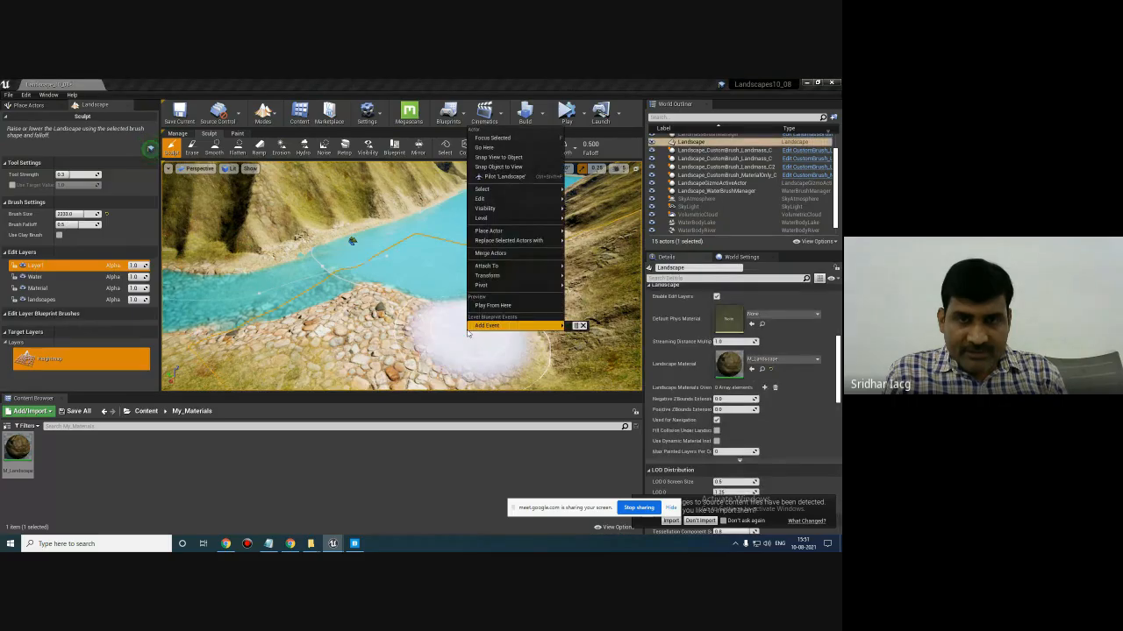
left_click(517, 343)
key("bracketleft")
key("bracketleft")
key("bracketleft")
key("bracketleft")
key("bracketleft")
key("bracketleft")
key("bracketleft")
key("bracketleft")
key("bracketleft")
key("bracketleft")
key("bracketleft")
key("bracketleft")
key("bracketleft")
key("bracketleft")
key("bracketleft")
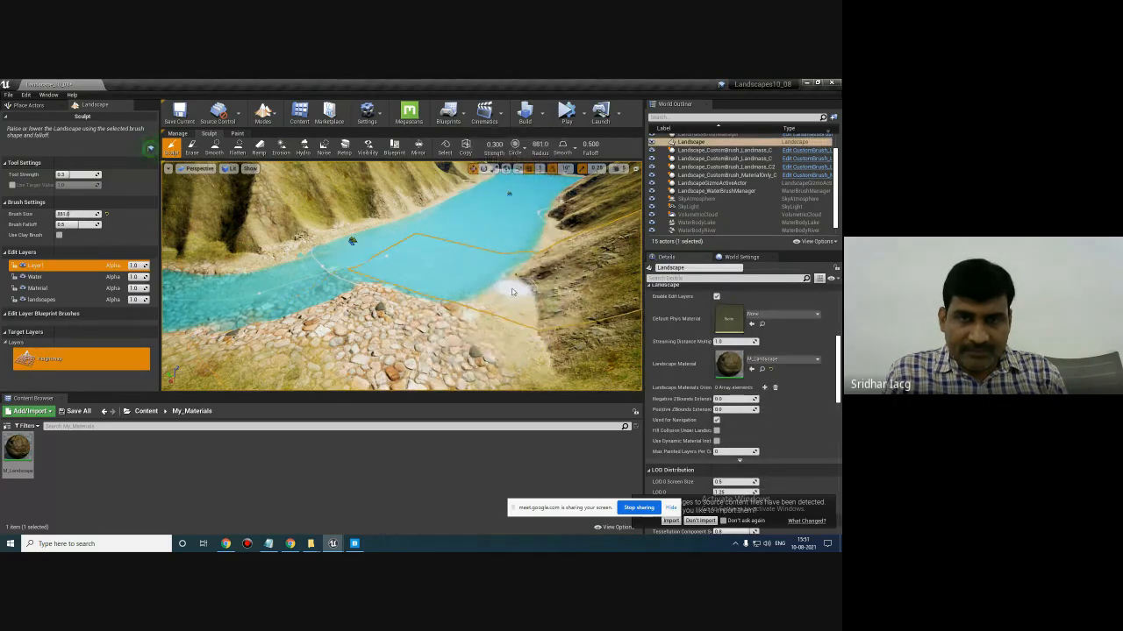
mouse_move(504, 289)
left_mouse_down()
mouse_move(465, 306)
mouse_move(366, 291)
mouse_move(225, 335)
left_mouse_up()
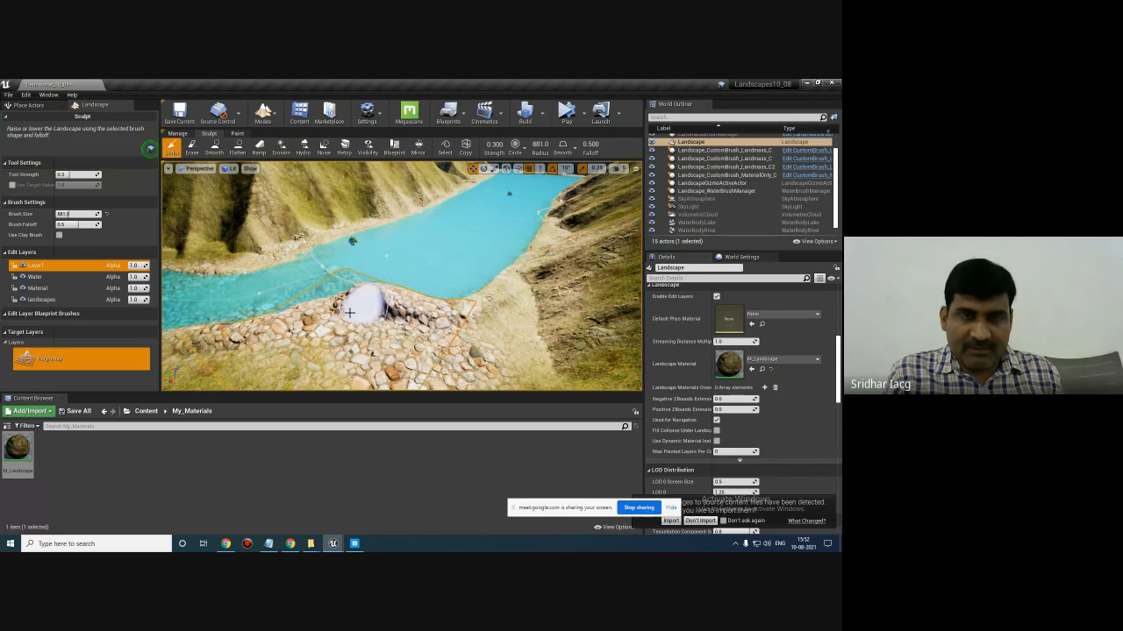
right_click_drag(323, 311, 286, 317)
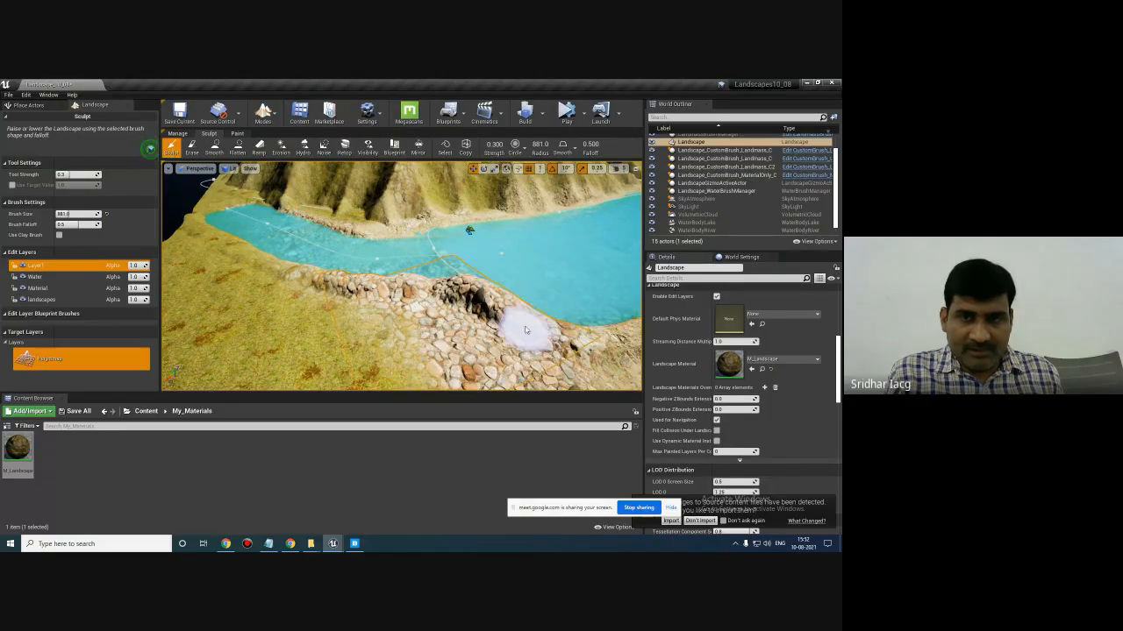
mouse_move(603, 315)
right_mouse_down()
mouse_move(608, 266)
mouse_move(493, 292)
right_mouse_up()
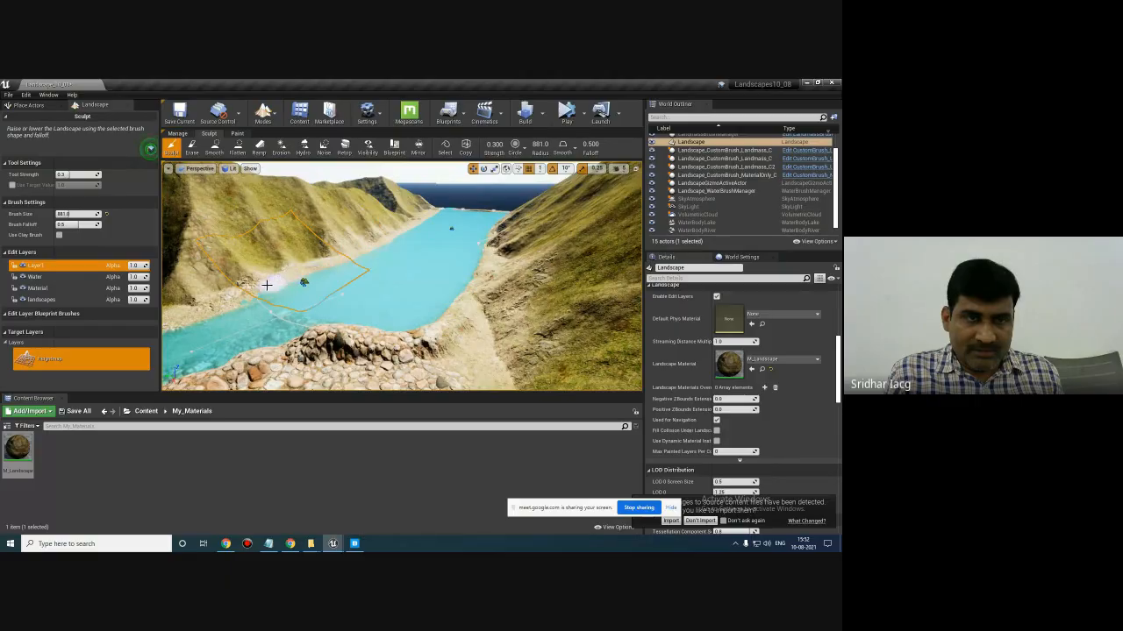
mouse_move(239, 309)
right_mouse_down()
mouse_move(255, 305)
mouse_move(241, 307)
right_mouse_up()
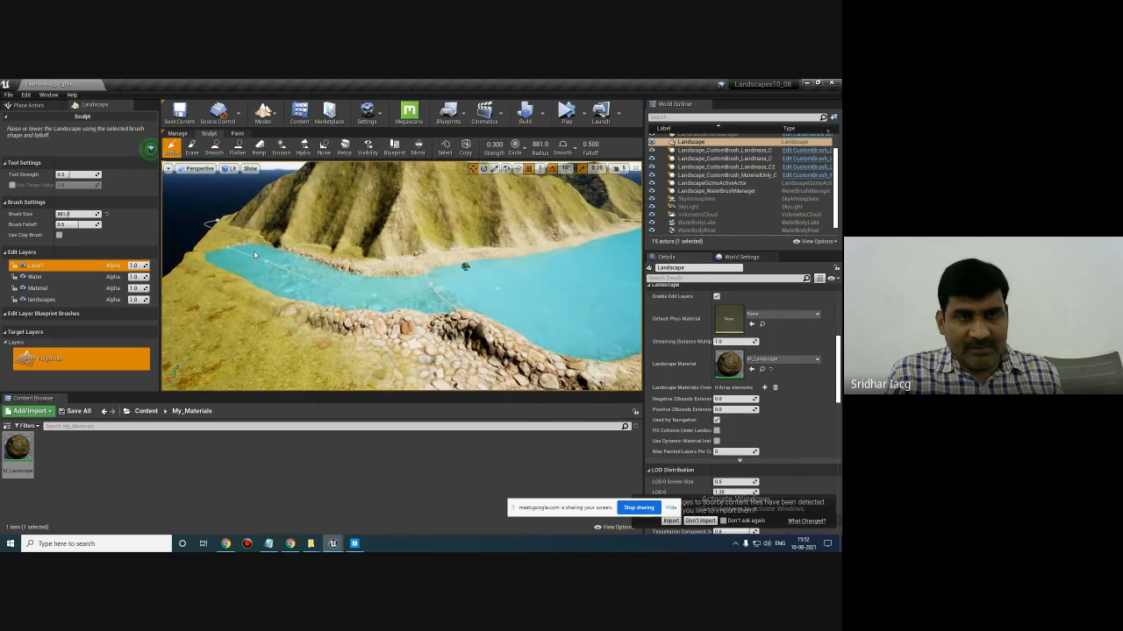
right_click_drag(230, 245, 224, 246)
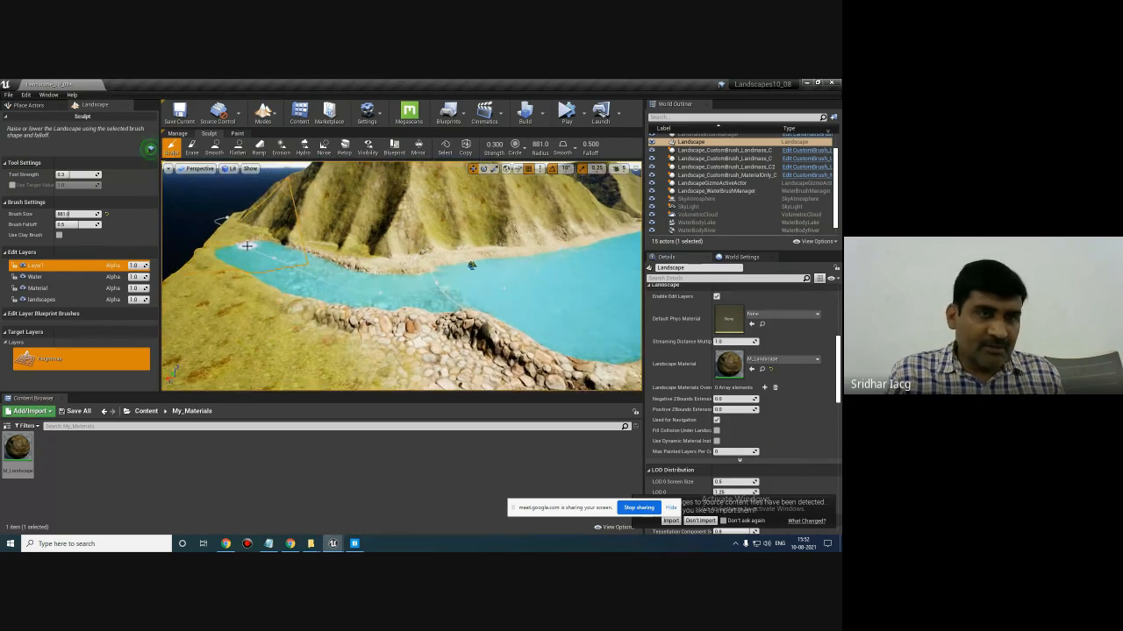
- Even out the raised stony bank beside the junction with the Smooth tool
left_click(263, 114)
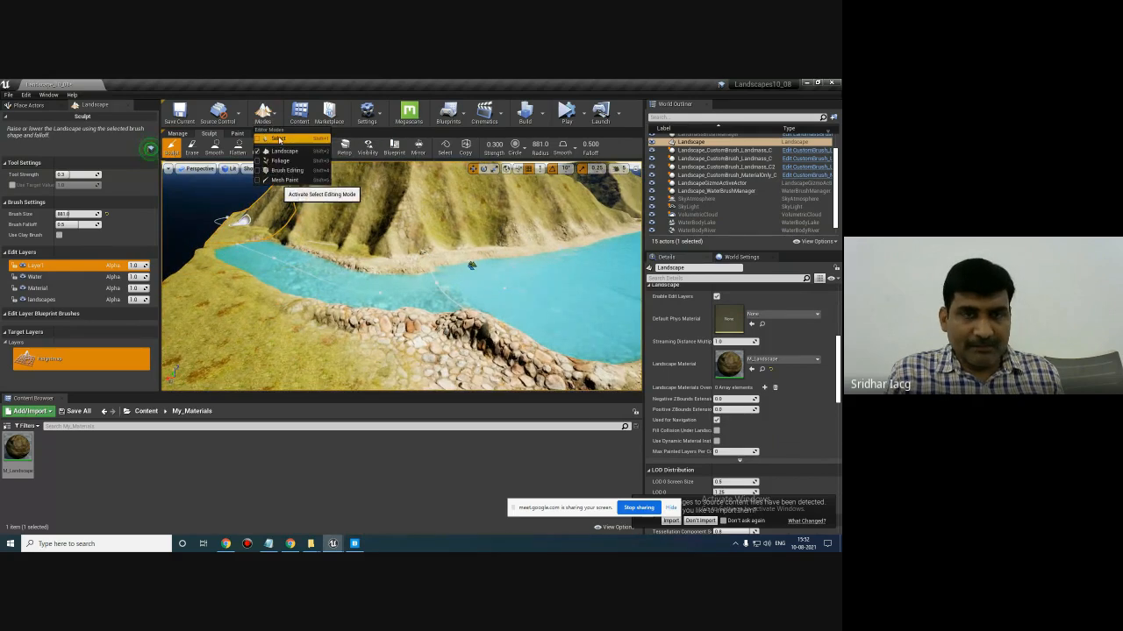
left_click(434, 327)
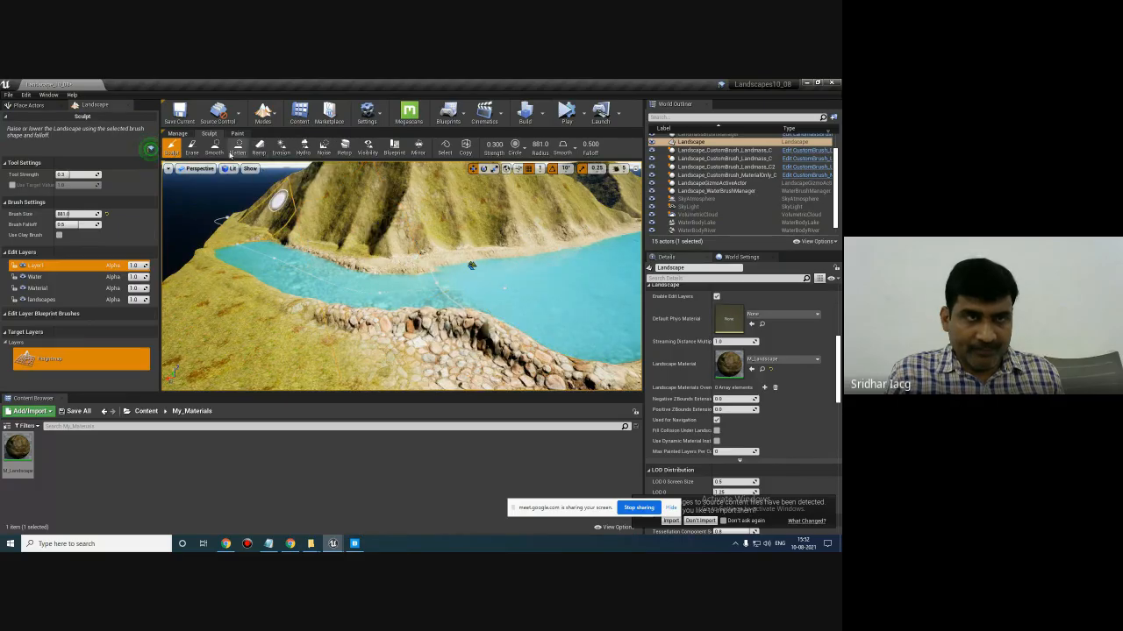
left_click(215, 151)
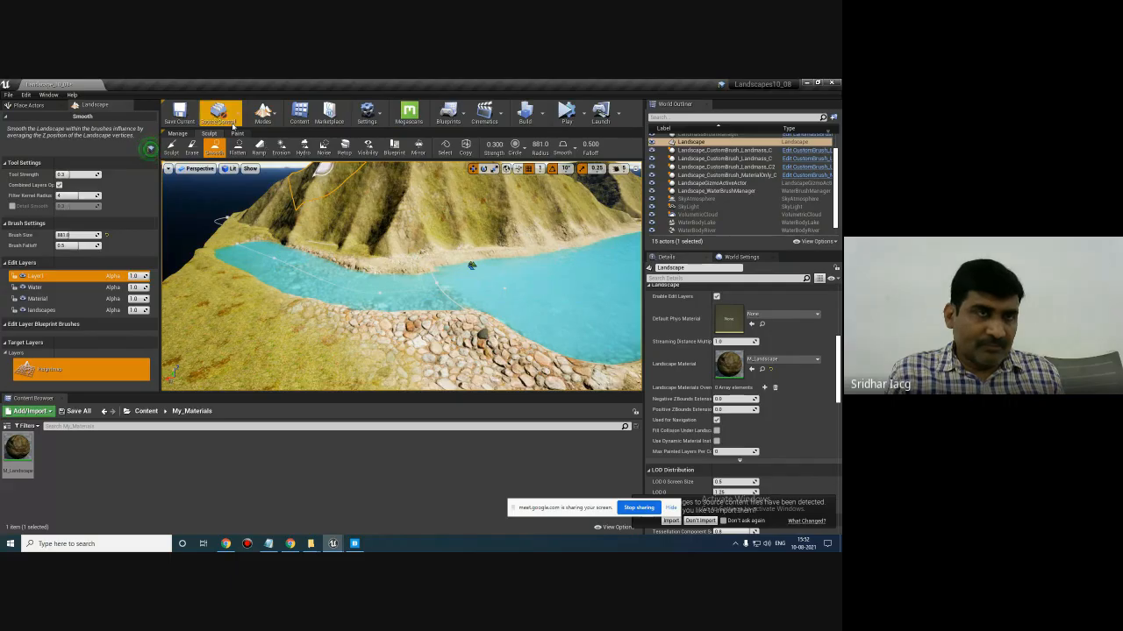
- Return to Select mode and select the river's spline point at the end away from the lake
left_click(265, 114)
left_click(278, 139)
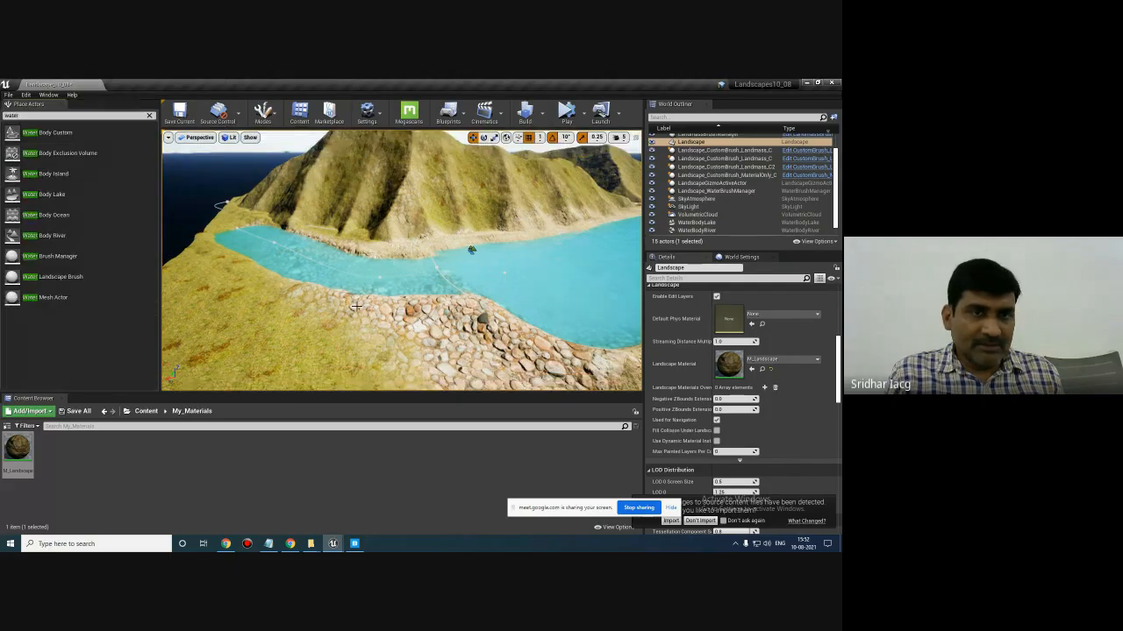
left_click(236, 230)
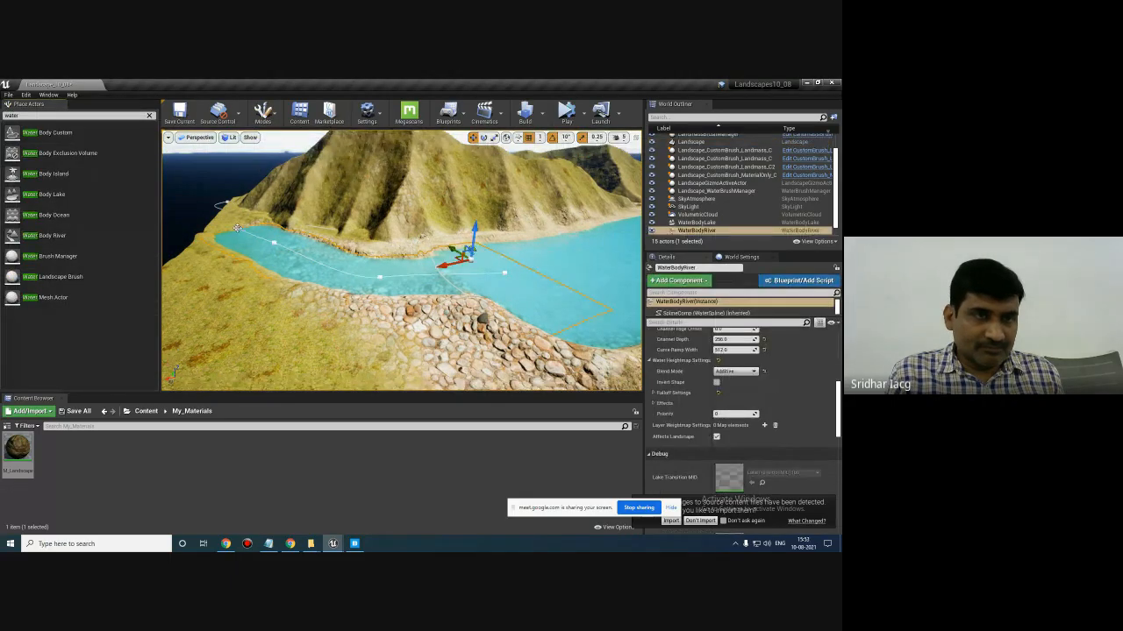
left_click(217, 223)
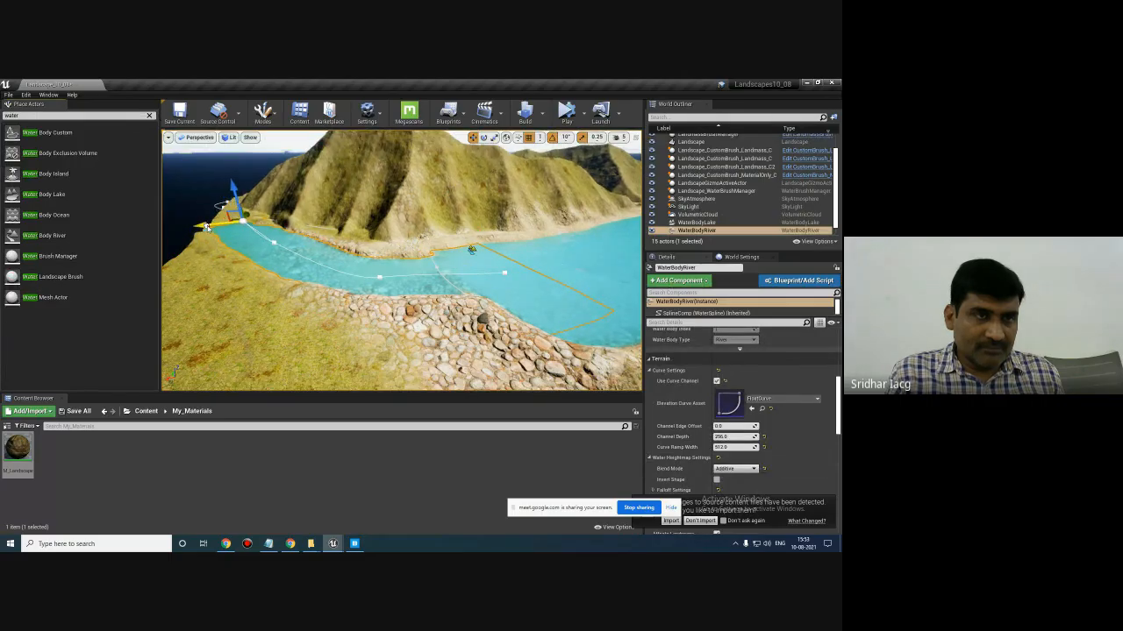
- Examine the stony shore and the water surface around the lake and river junction from several angles
right_click_drag(340, 281, 309, 252)
left_click(349, 226)
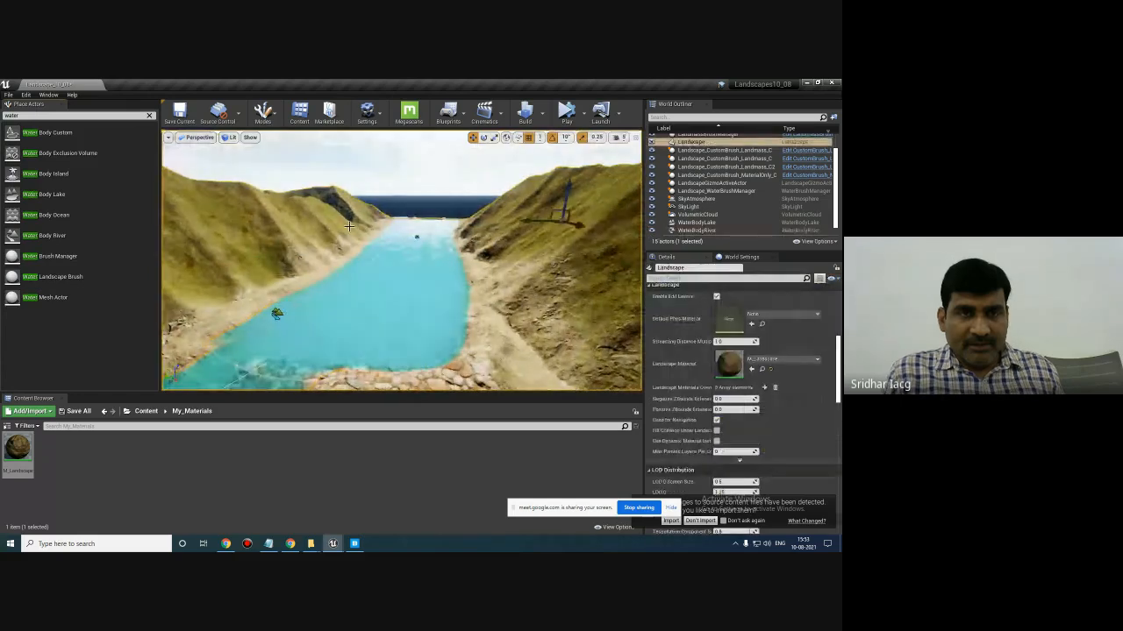
mouse_move(486, 306)
right_mouse_down()
mouse_move(379, 317)
mouse_move(557, 327)
mouse_move(664, 318)
mouse_move(780, 333)
mouse_move(491, 316)
mouse_move(614, 320)
mouse_move(415, 297)
mouse_move(377, 302)
mouse_move(386, 320)
mouse_move(438, 316)
mouse_move(408, 300)
mouse_move(477, 294)
mouse_move(456, 299)
mouse_move(655, 302)
mouse_move(594, 271)
mouse_move(456, 272)
mouse_move(475, 297)
right_mouse_up()
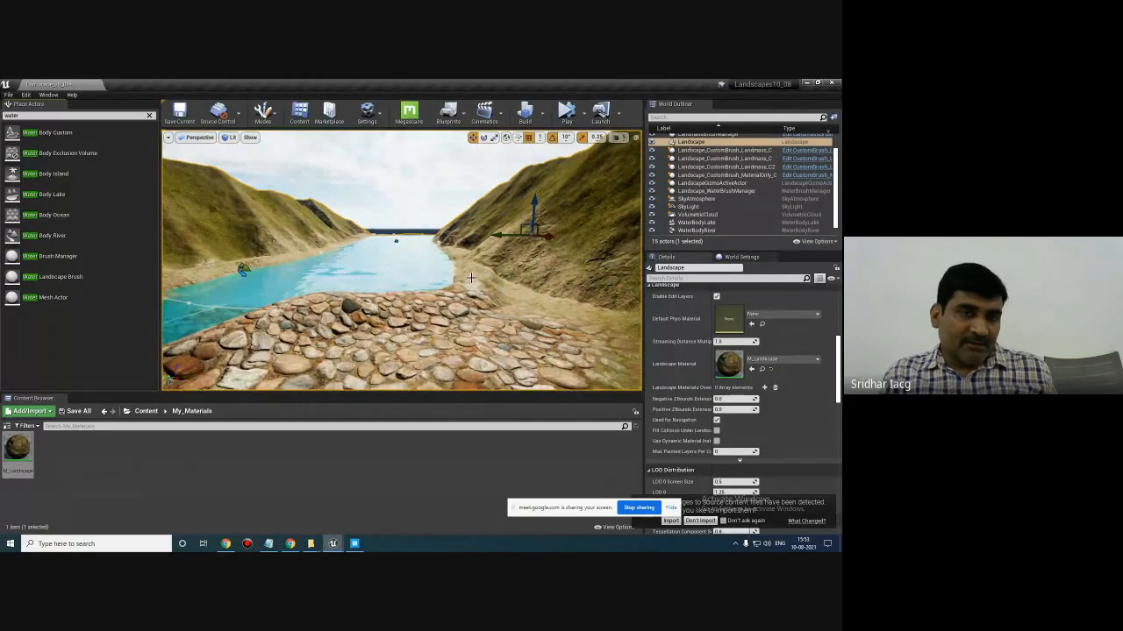
mouse_move(506, 321)
right_mouse_down()
mouse_move(478, 322)
mouse_move(479, 293)
mouse_move(546, 316)
mouse_move(571, 311)
mouse_move(519, 322)
right_mouse_up()
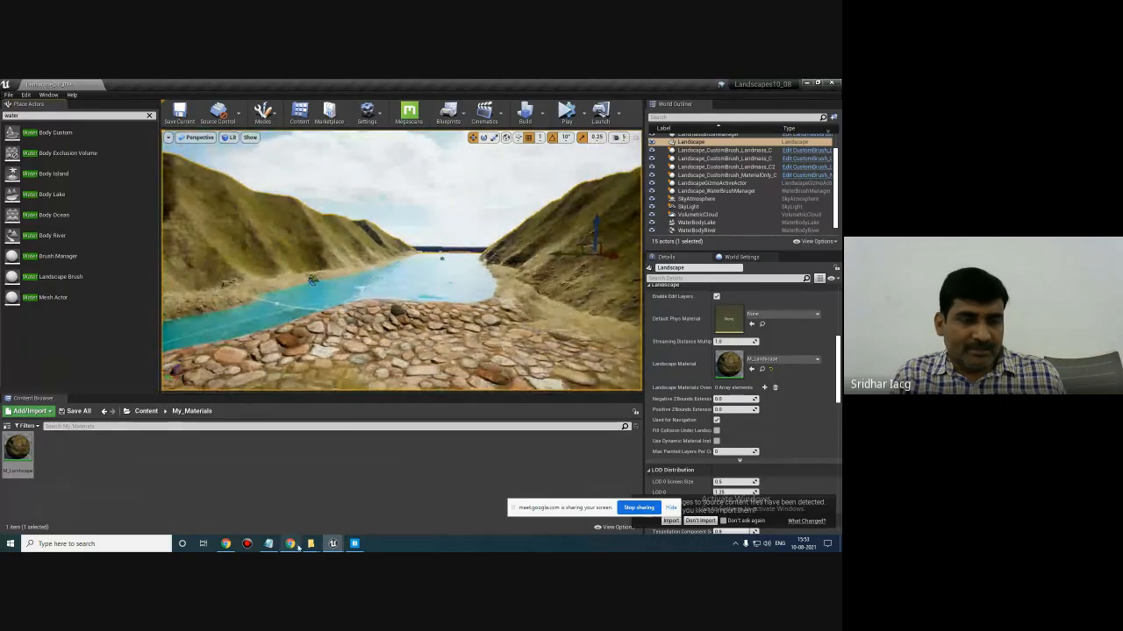
left_click(290, 544)
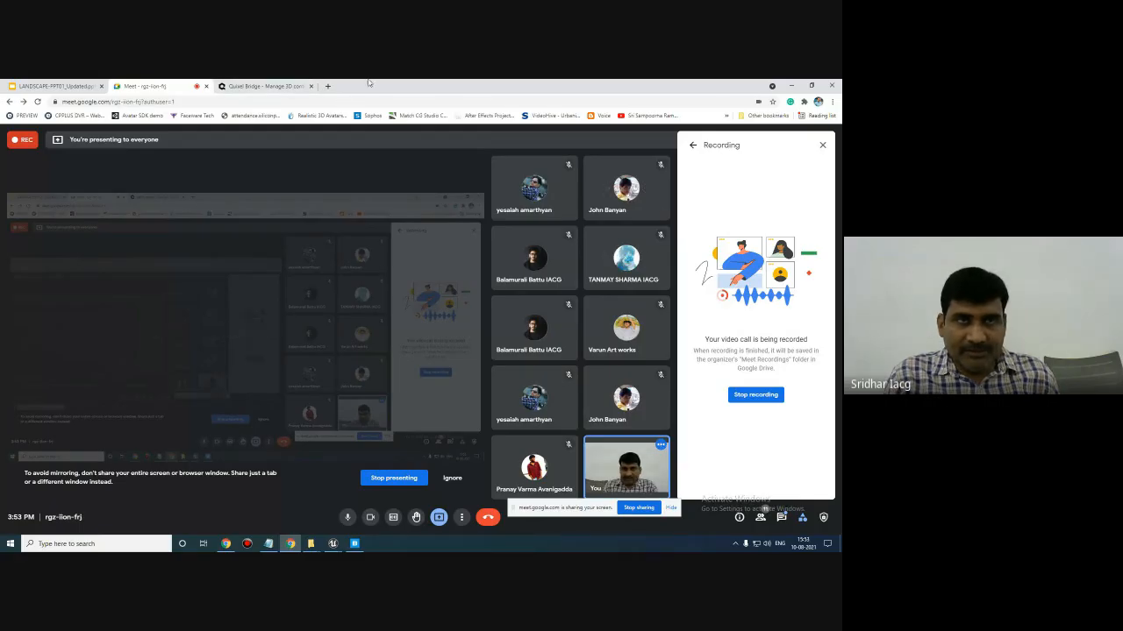
left_click(791, 85)
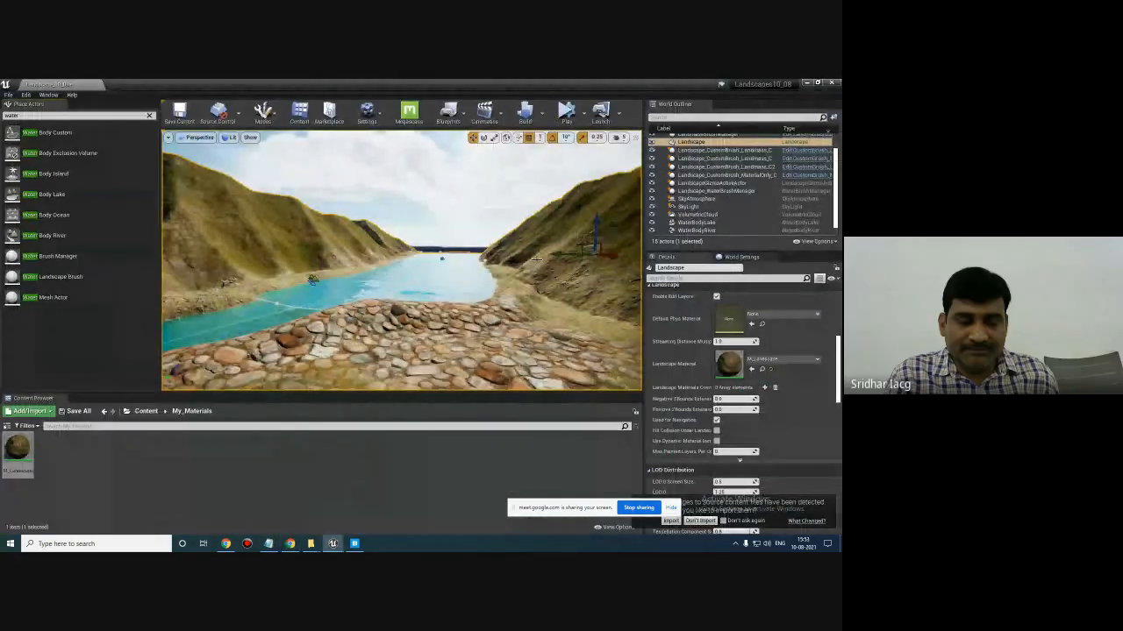
right_click_drag(533, 304, 558, 294)
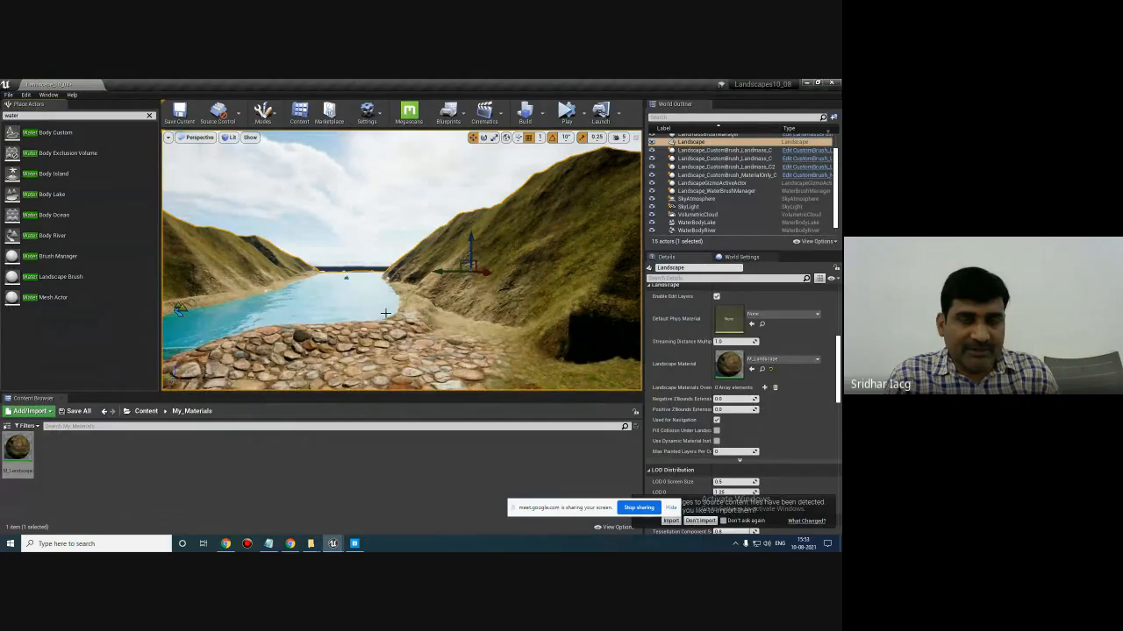
key("w")
right_click_drag(357, 344, 279, 357)
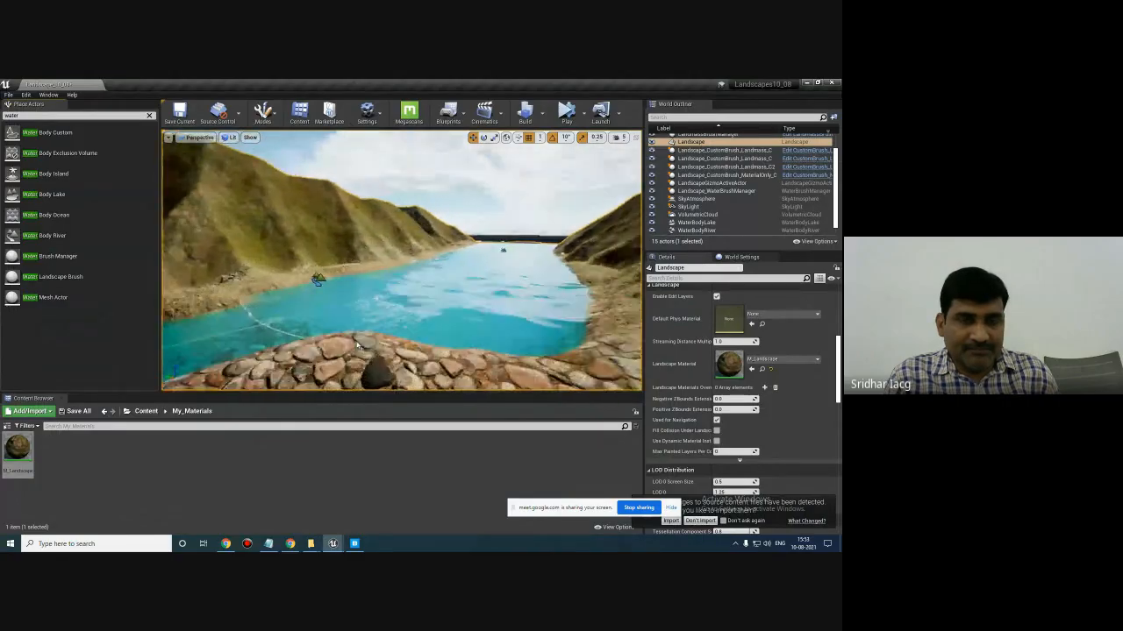
right_click_drag(357, 345, 297, 392)
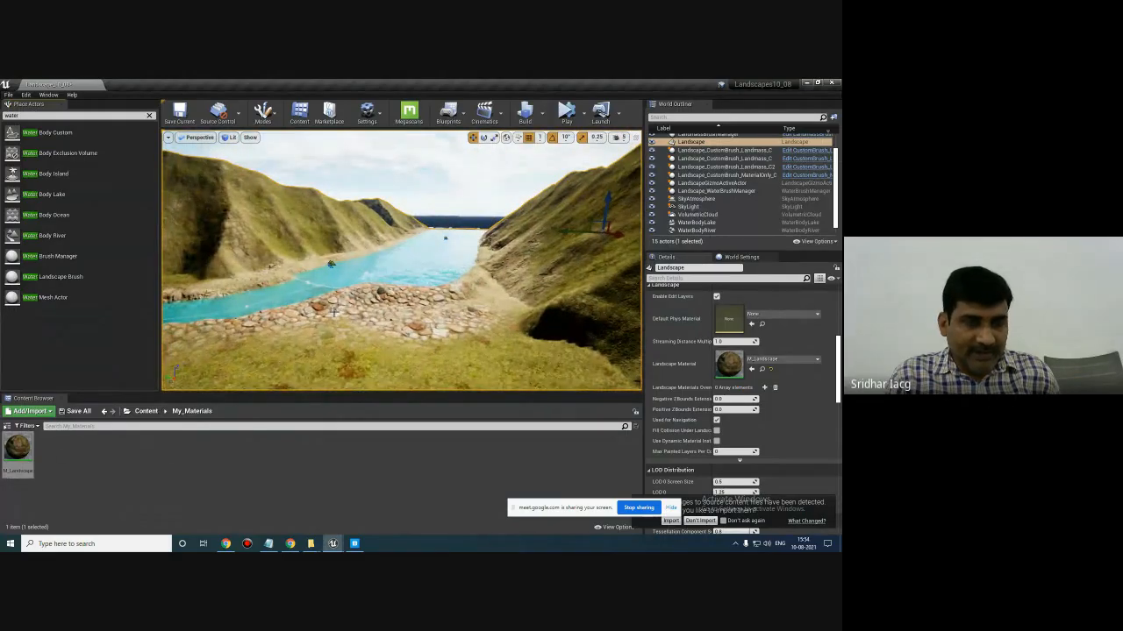
- Create a Landscape Grass Type asset named LGT_Grass in the My_Materials folder
right_click(306, 469)
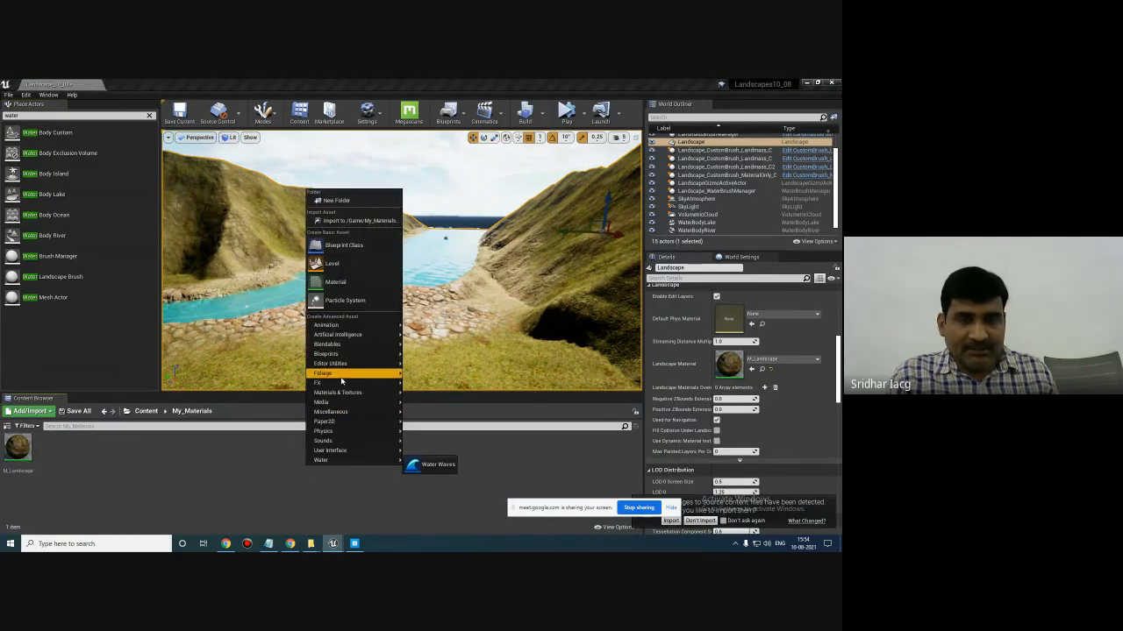
mouse_move(342, 378)
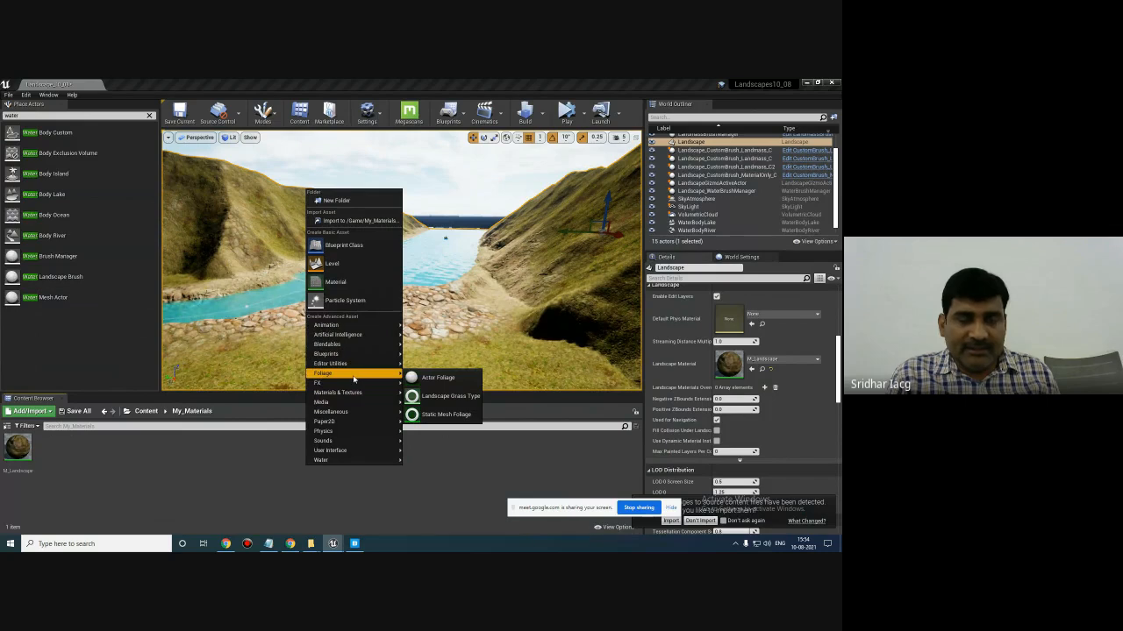
right_click(272, 489)
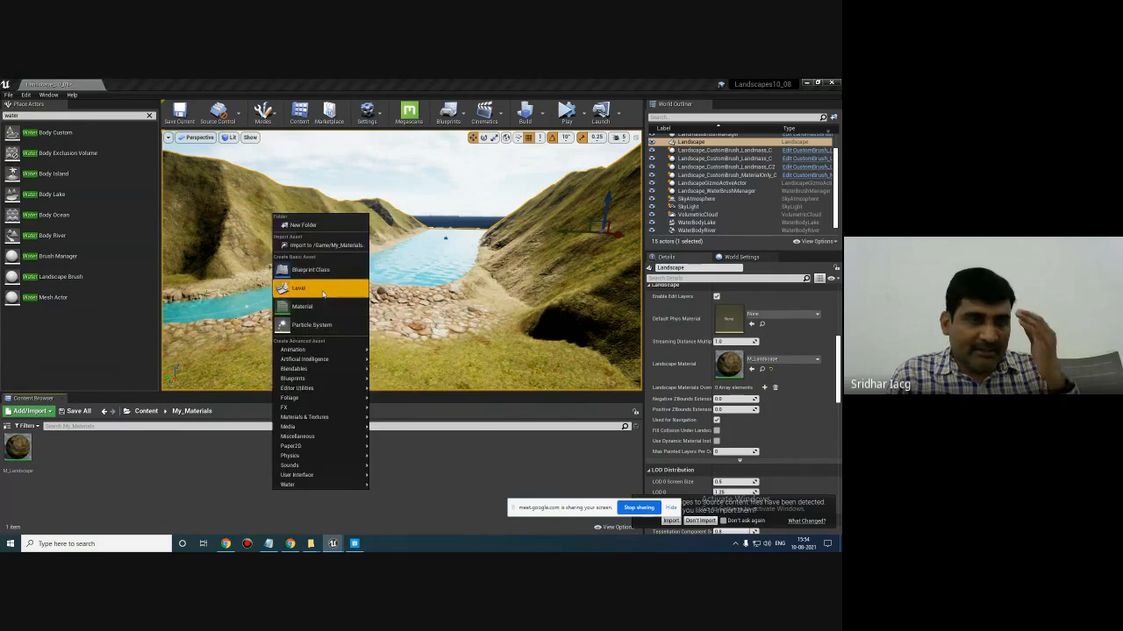
mouse_move(316, 400)
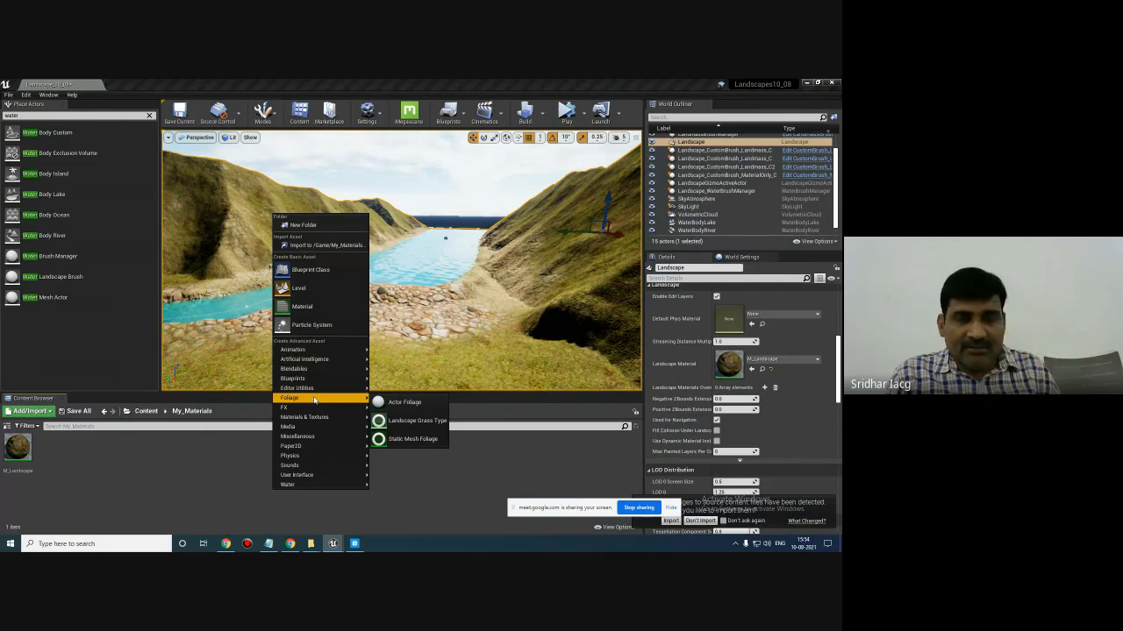
left_click(425, 426)
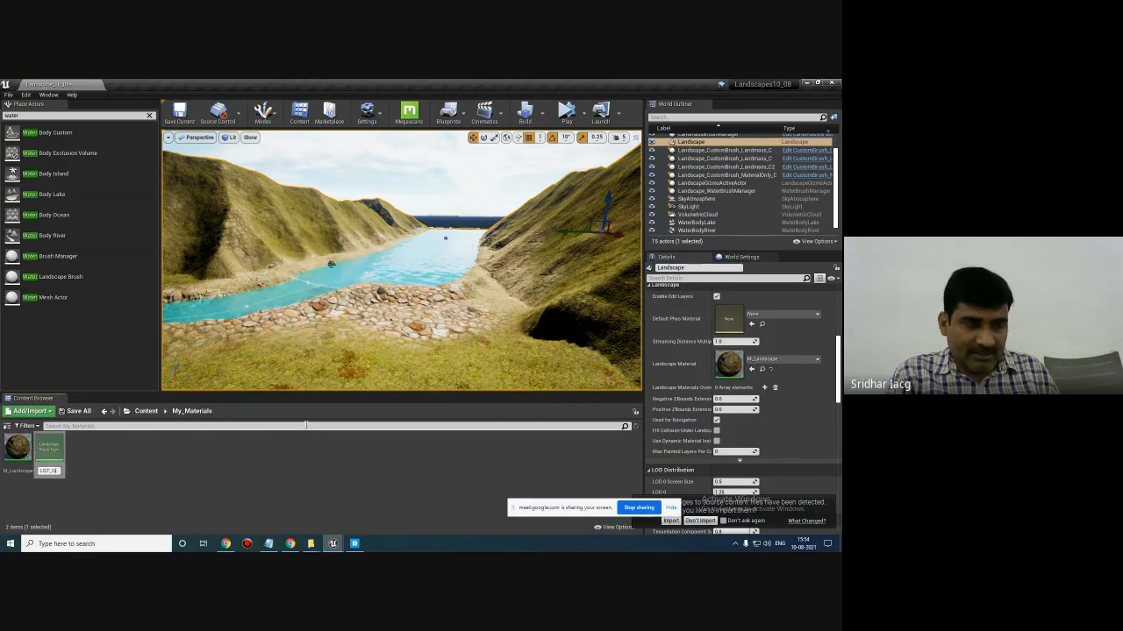
key("Return")
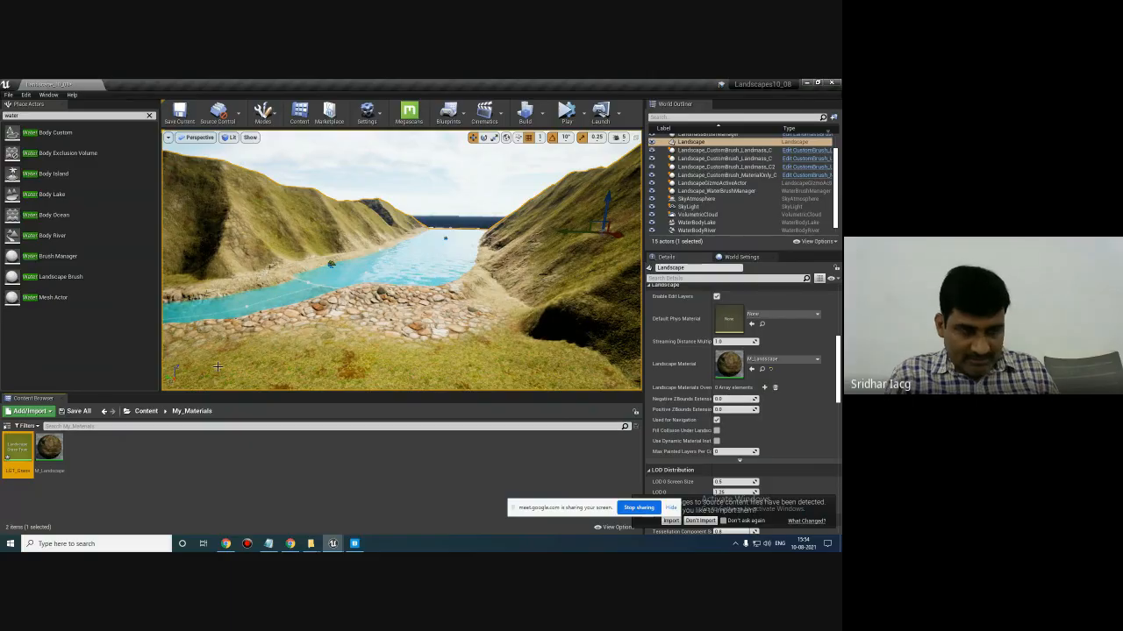
left_click(121, 460)
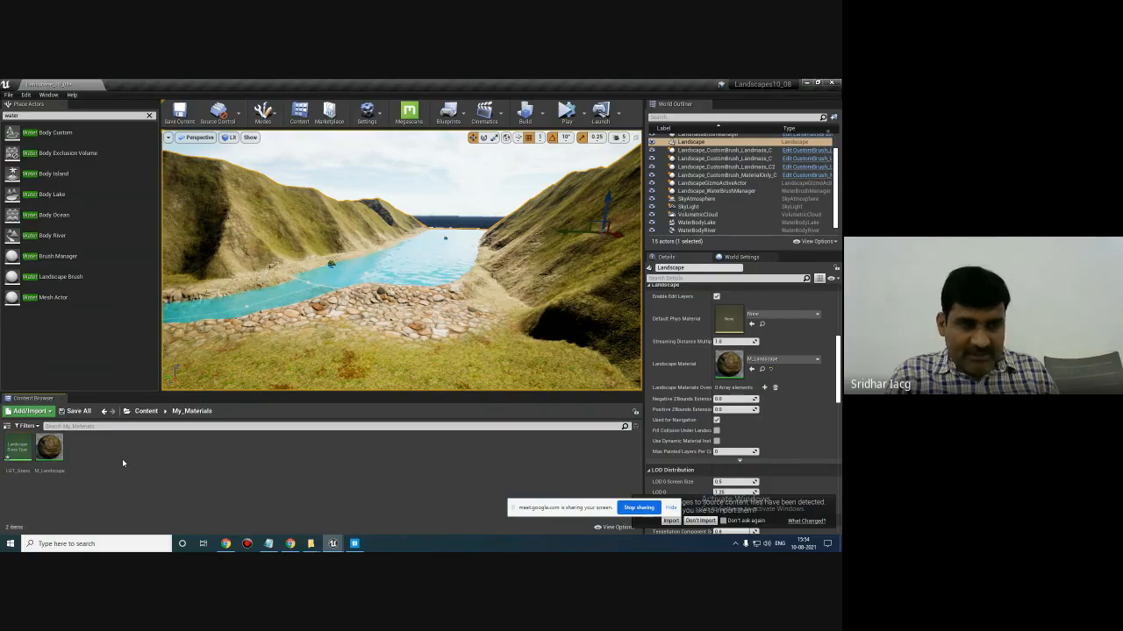
- Create a second Landscape Grass Type asset named LGT_Rock in the My_Materials folder
right_click(92, 473)
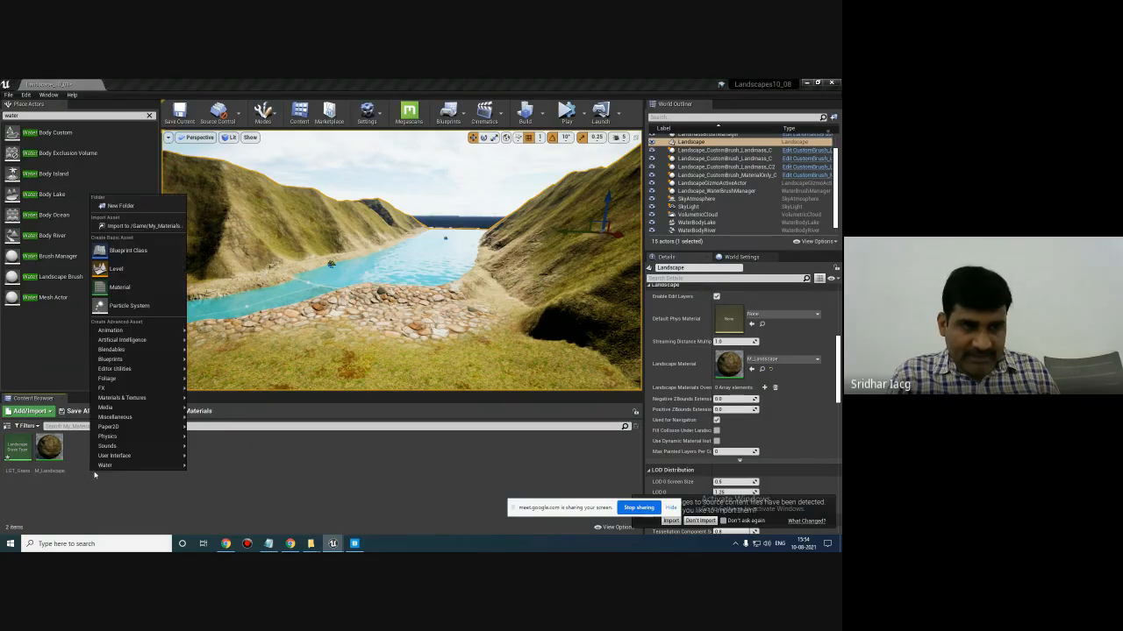
mouse_move(114, 457)
mouse_move(128, 382)
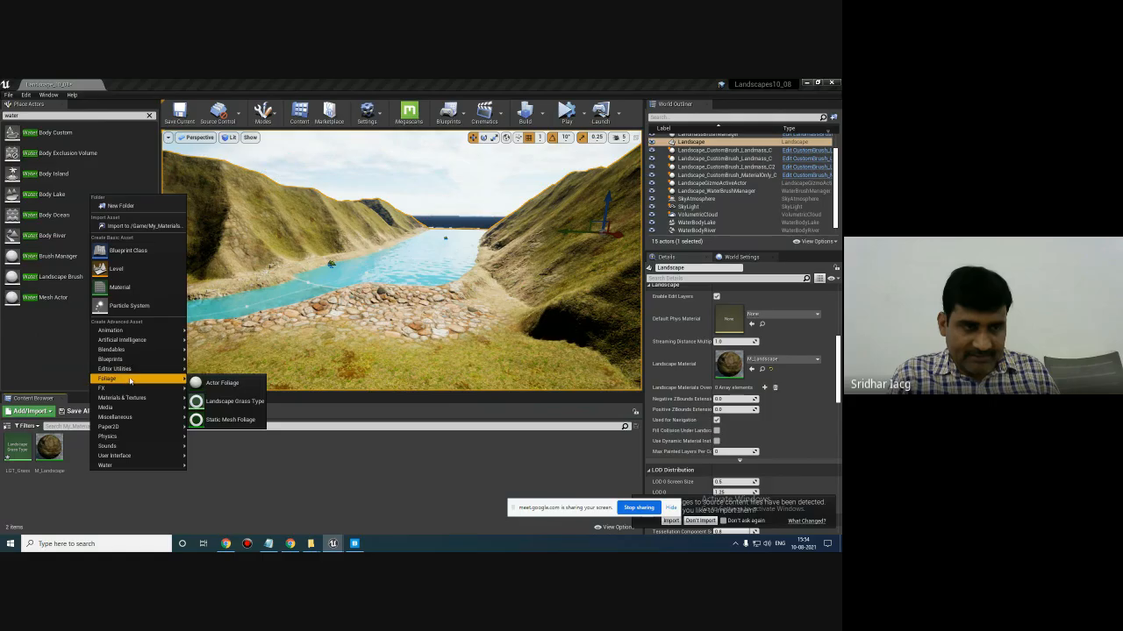
left_click(209, 399)
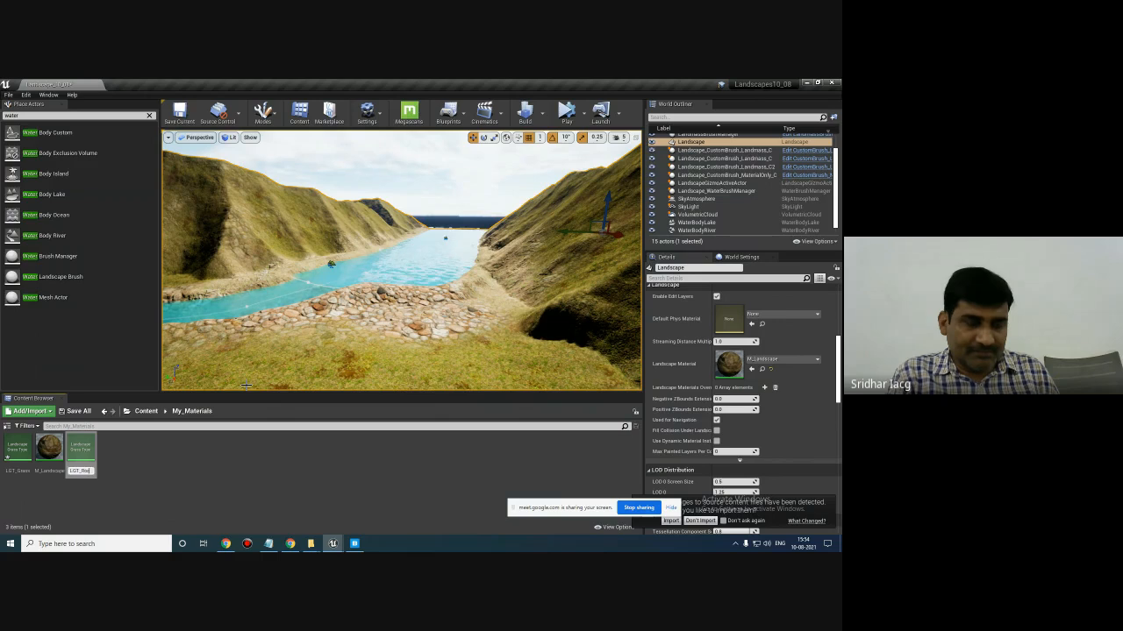
key("Return")
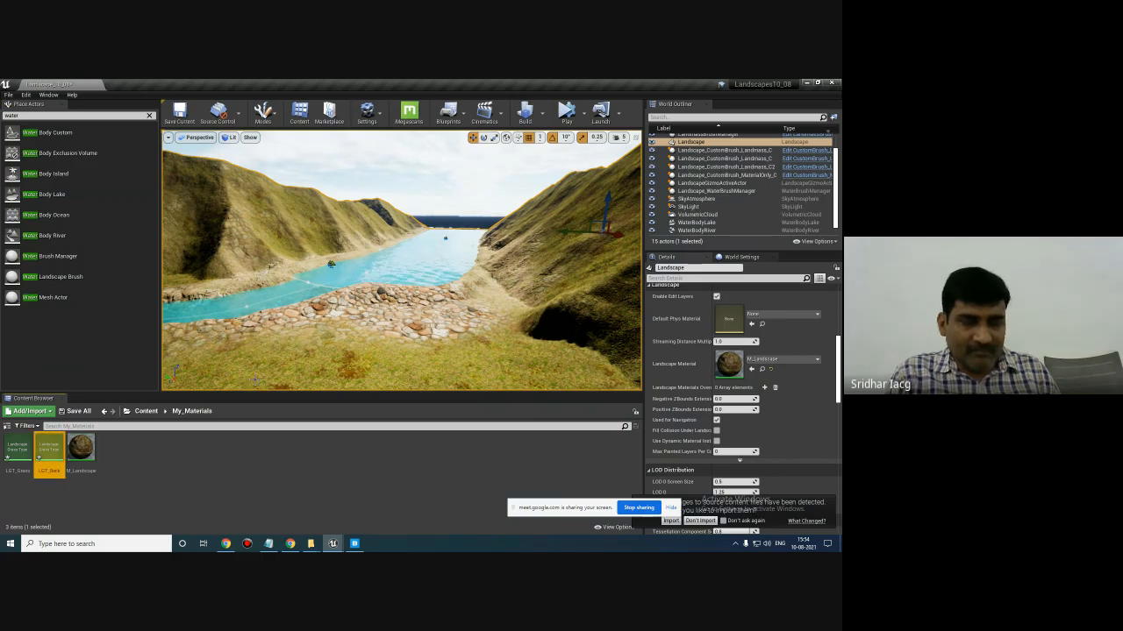
- Open LGT_Grass, add entries to its Grass Varieties array and expand the first variety's settings
double_click(19, 450)
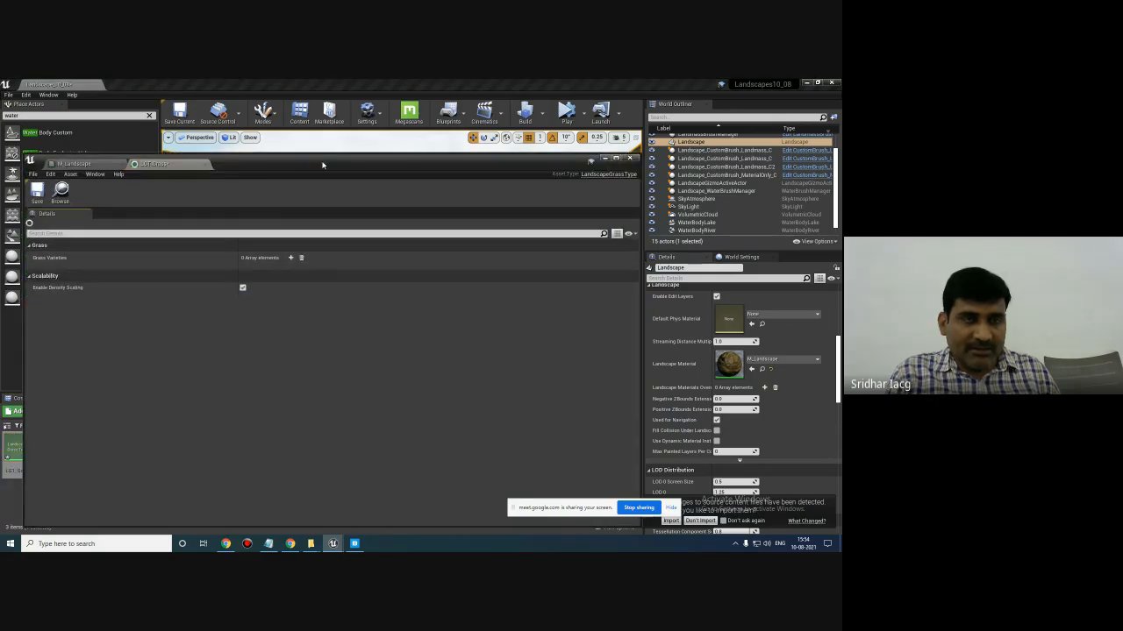
left_click(361, 241)
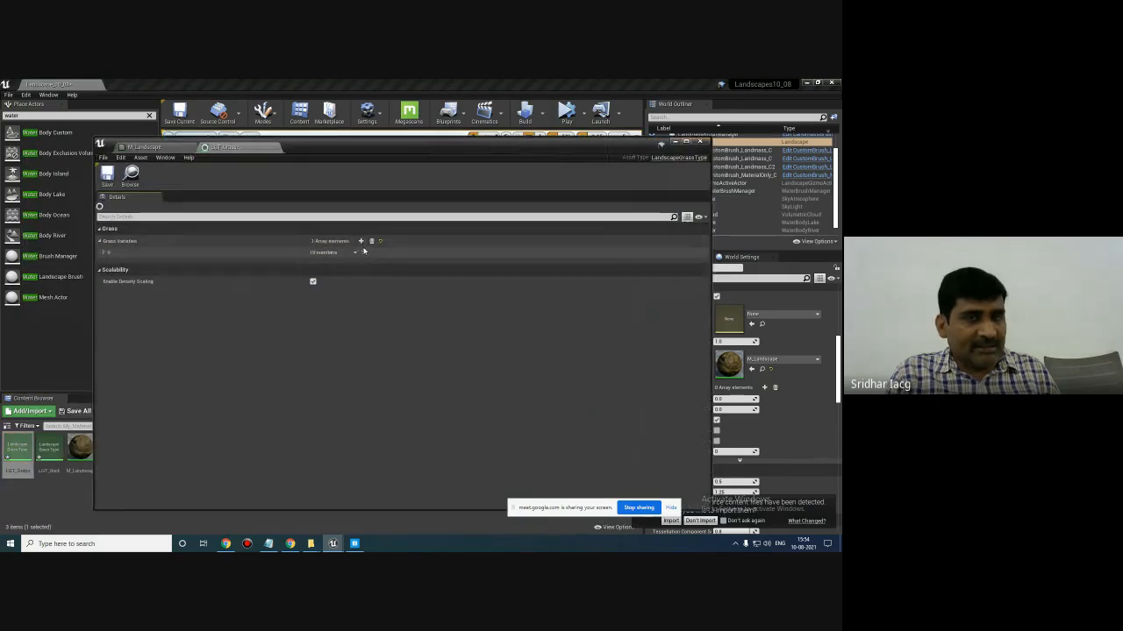
left_click(361, 241)
left_click(104, 252)
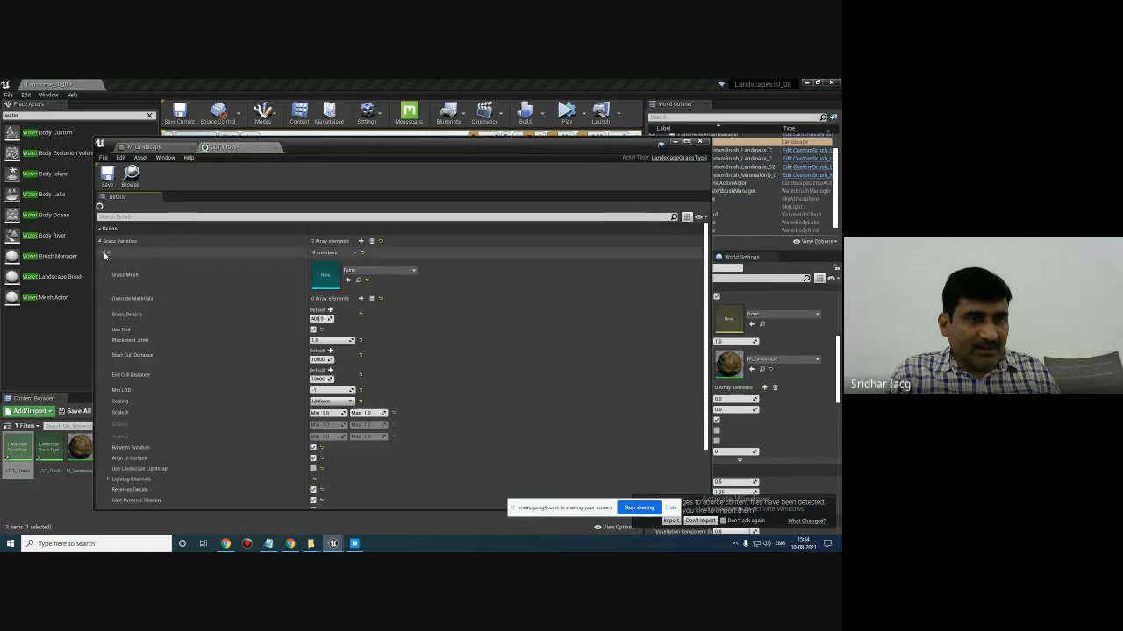
- Search for "grass" among the available Grass Mesh assets for the first variety and browse the matching meshes
left_click(378, 271)
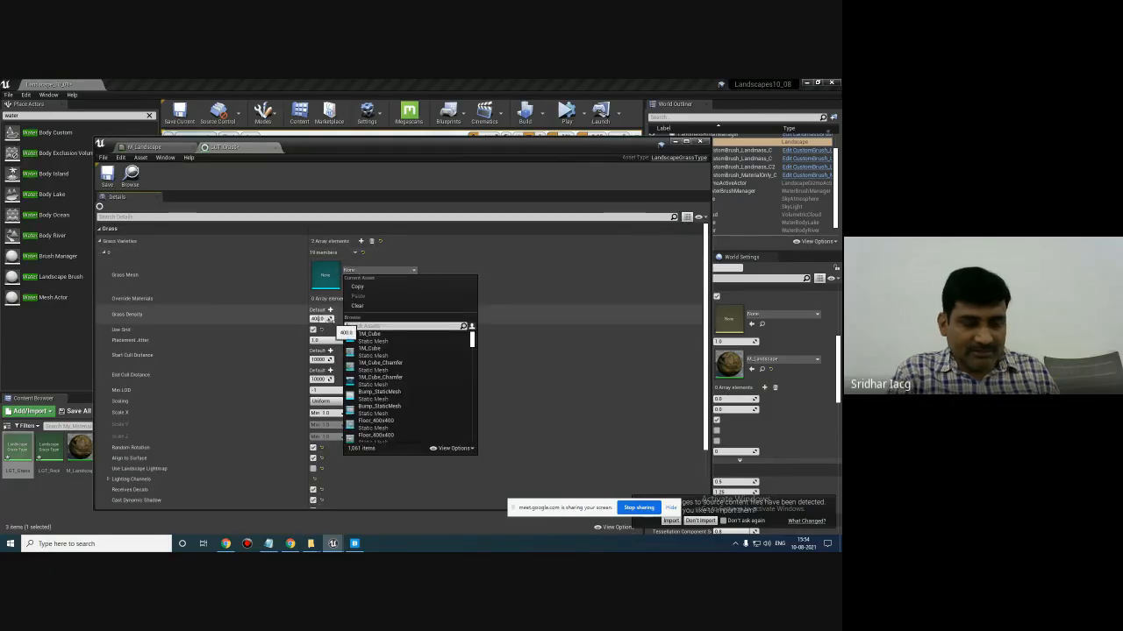
type("grass")
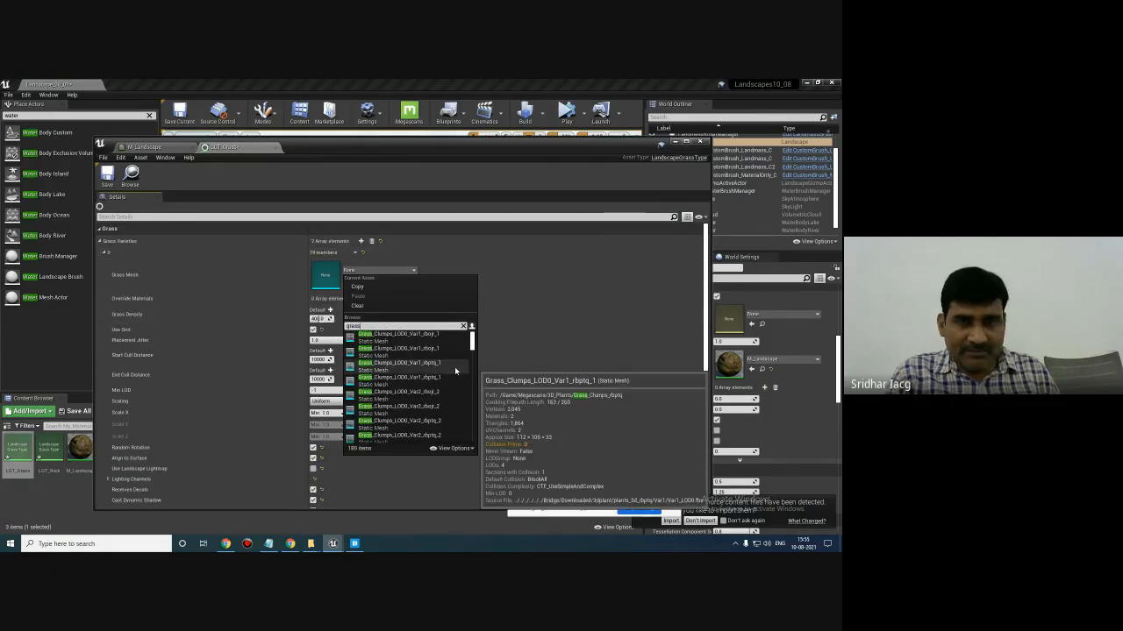
scroll(458, 399, "down", 5)
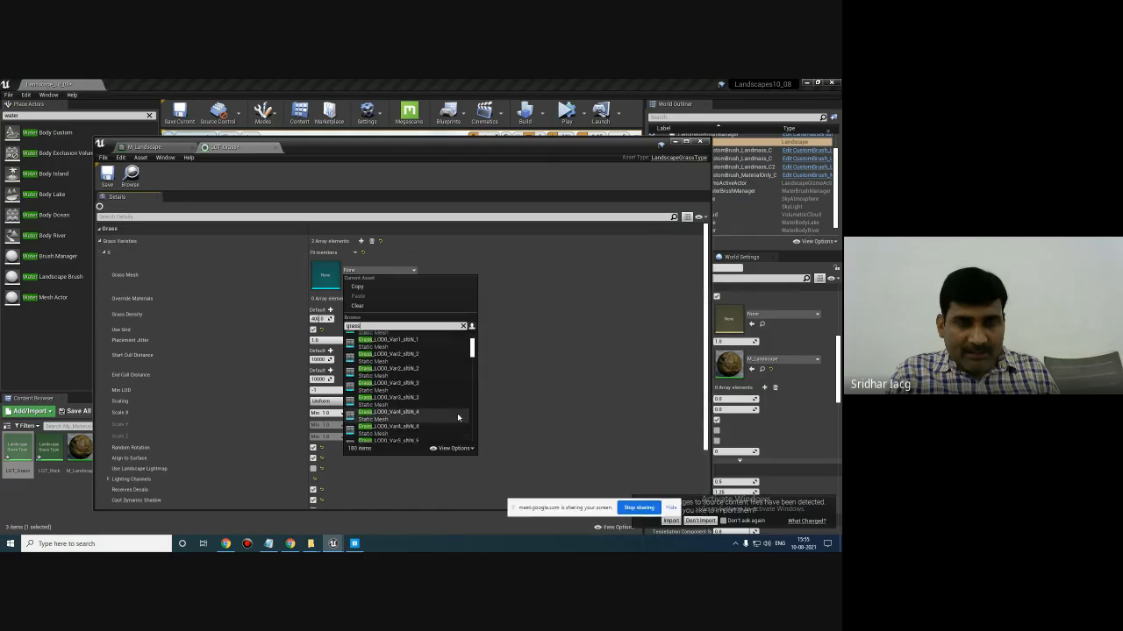
- Set the first grass variety's mesh in LGT_Grass to the SM_grass_01 static mesh
scroll(460, 408, "down", 6)
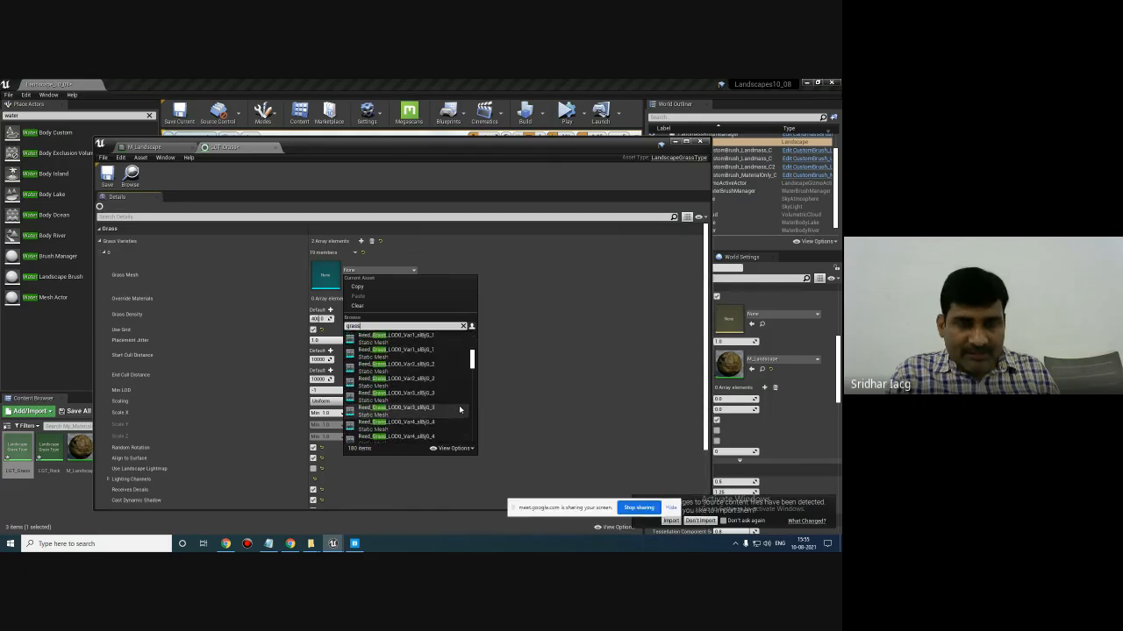
scroll(456, 399, "down", 4)
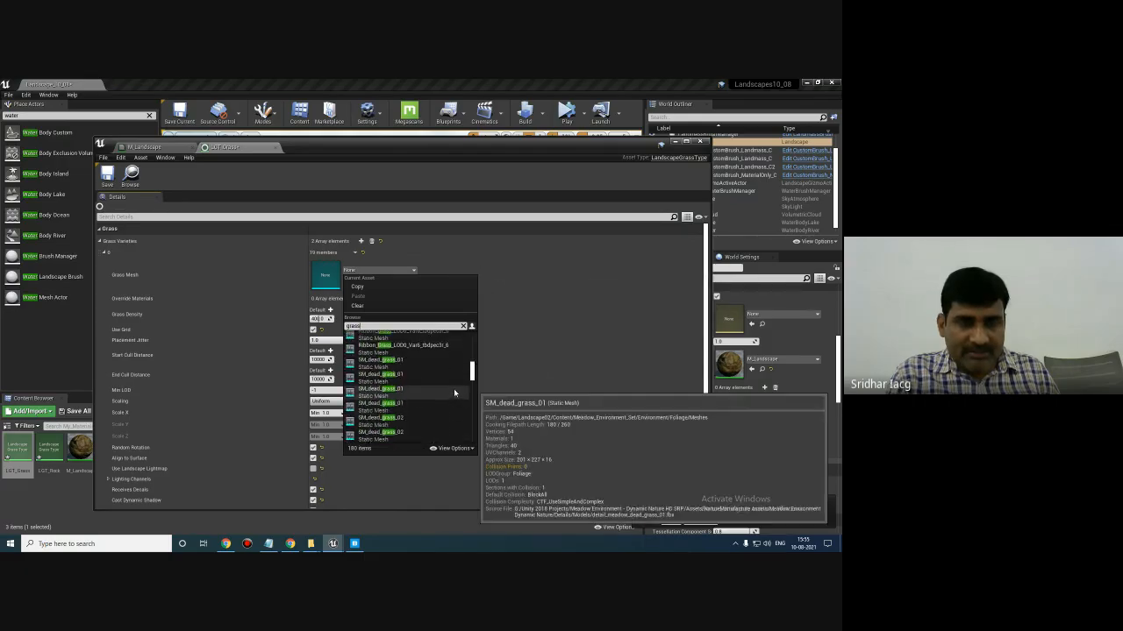
scroll(447, 399, "down", 3)
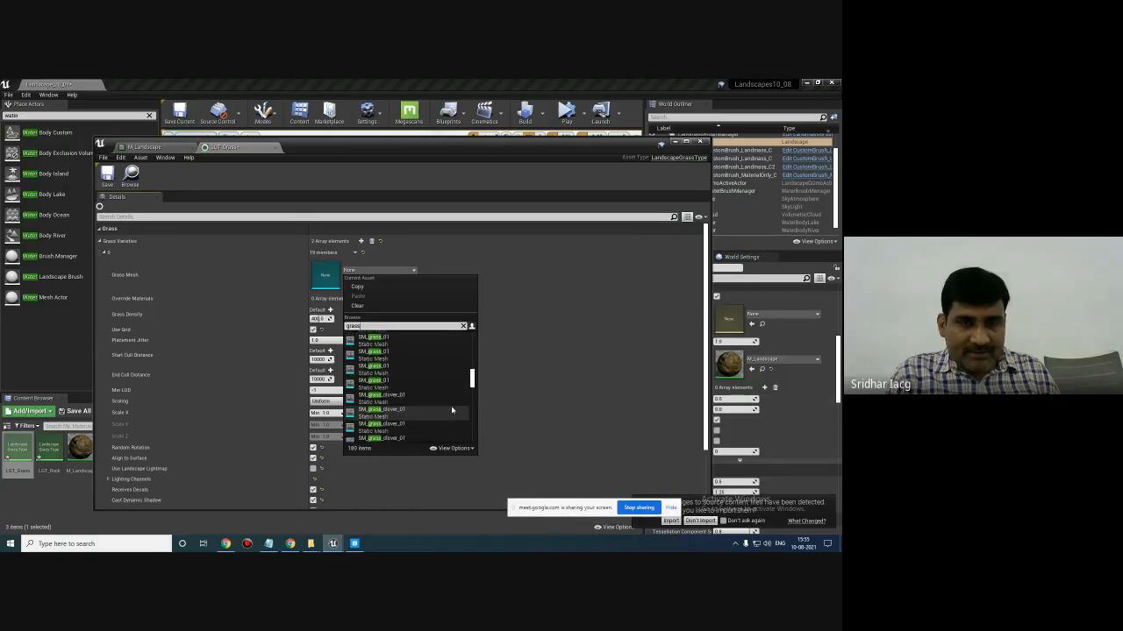
scroll(442, 402, "up", 1)
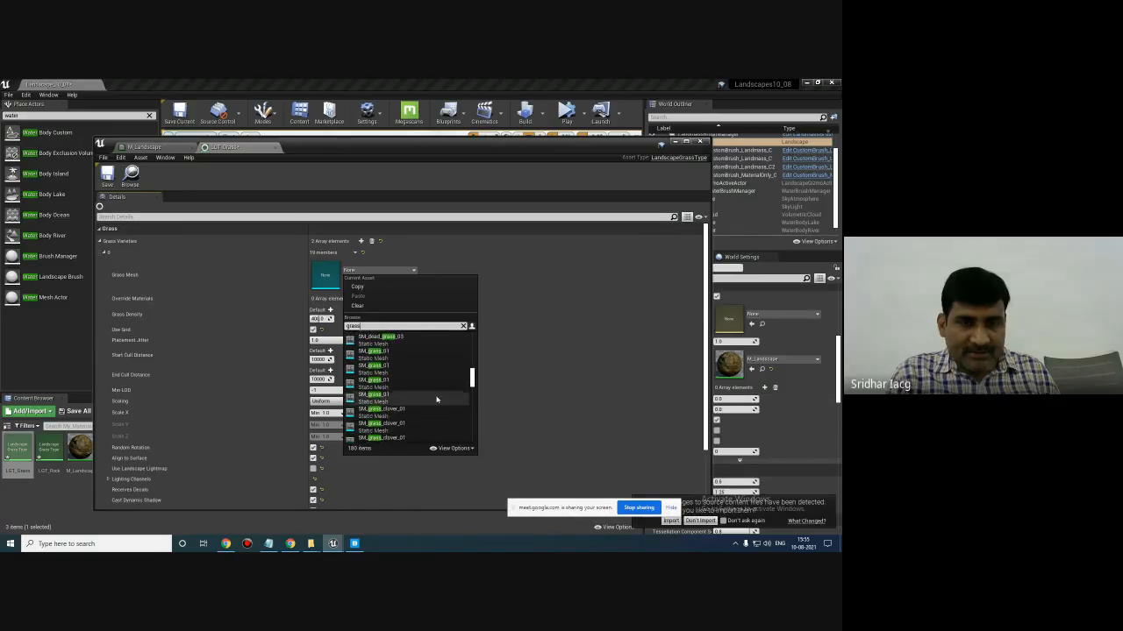
left_click(393, 383)
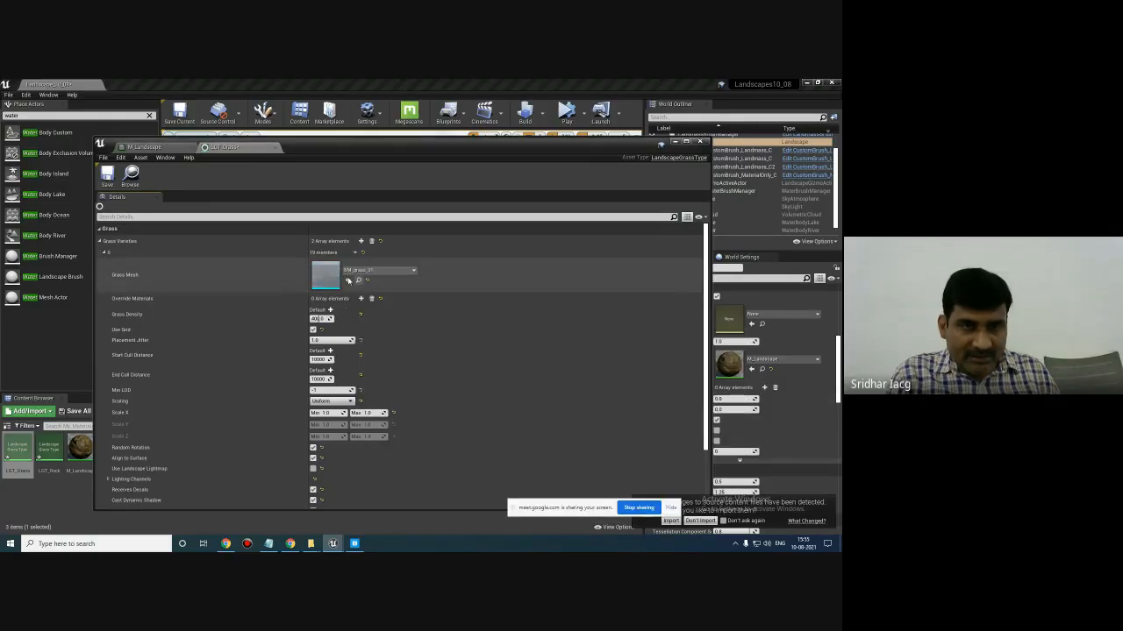
- Set the first grass variety's mesh to SM_grass_meadow_04, trying several of its same-named copies
left_click(377, 272)
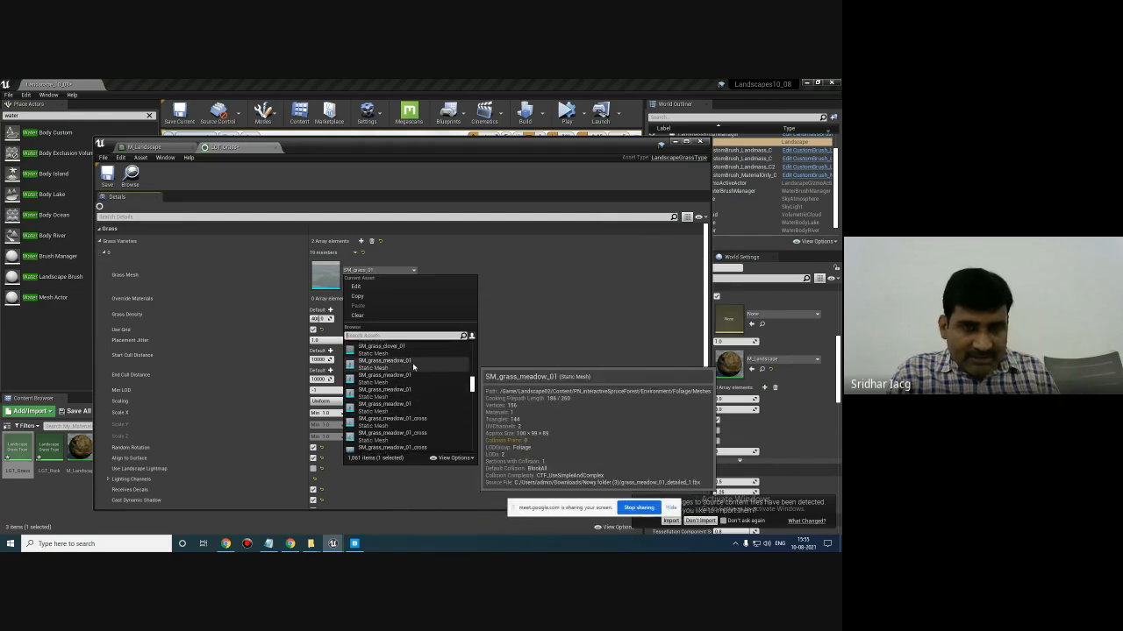
scroll(434, 404, "down", 5)
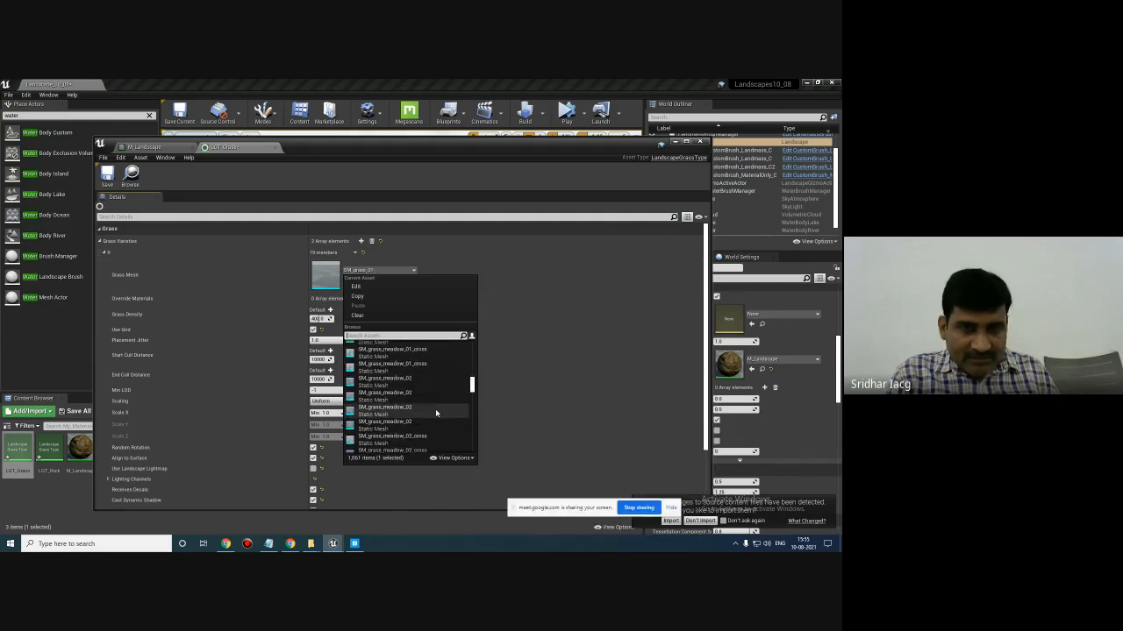
scroll(438, 415, "down", 2)
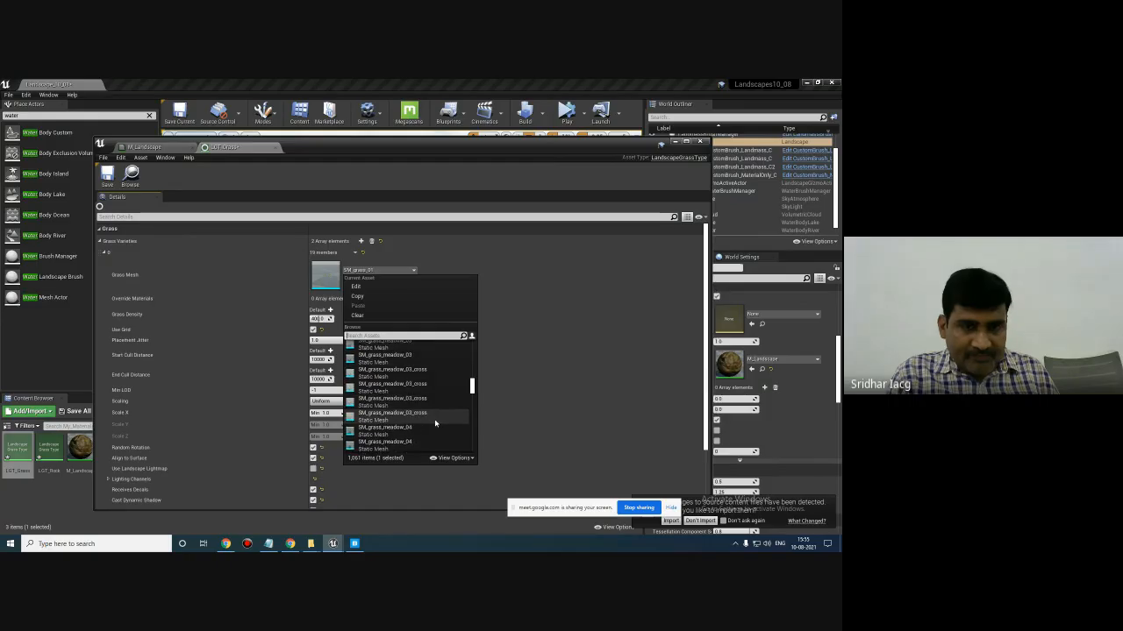
scroll(434, 421, "down", 3)
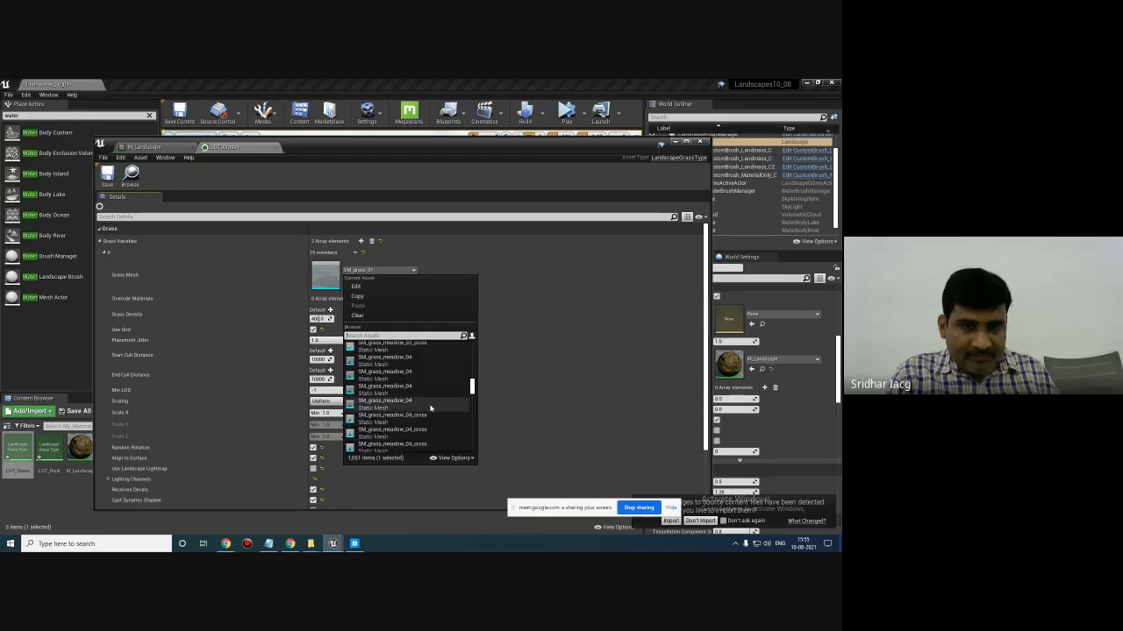
left_click(430, 408)
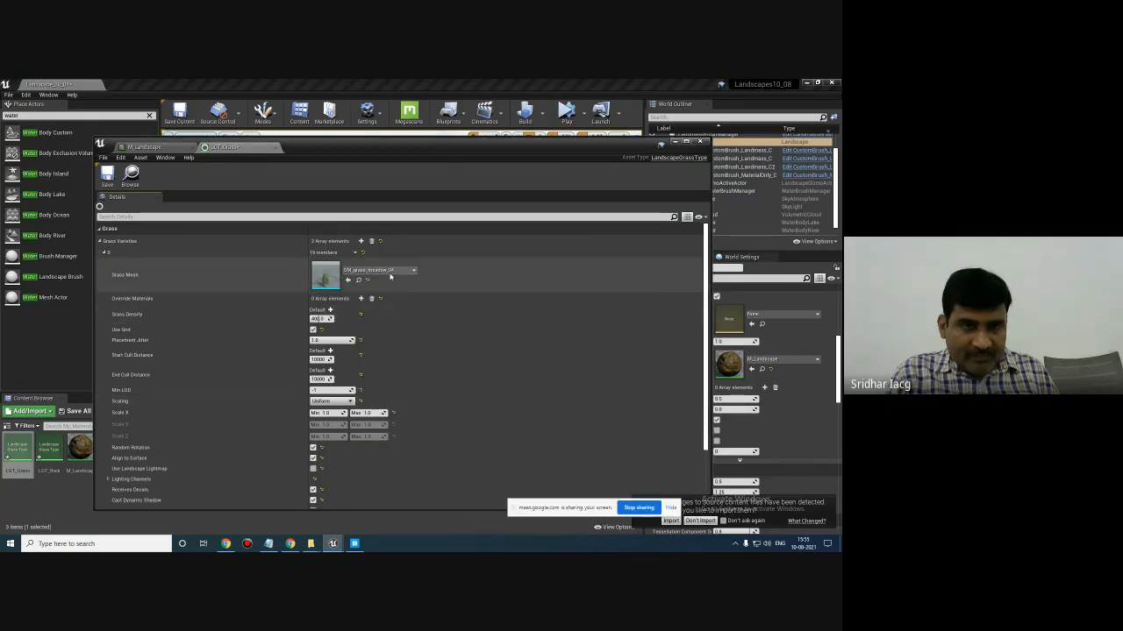
left_click(390, 273)
left_click(412, 399)
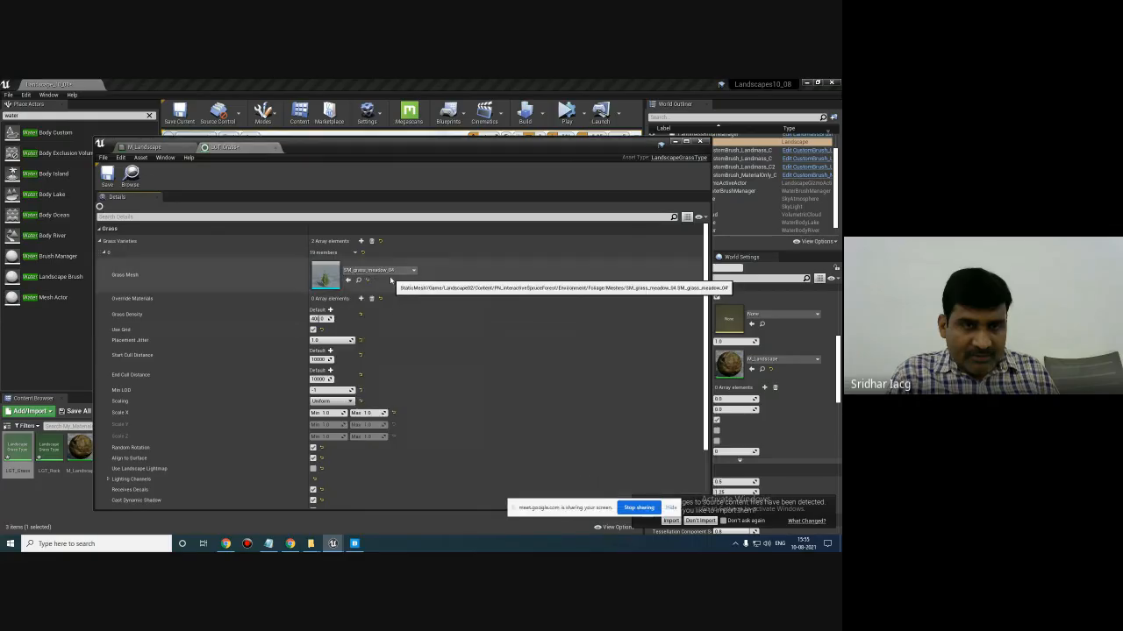
left_click(387, 271)
left_click(413, 386)
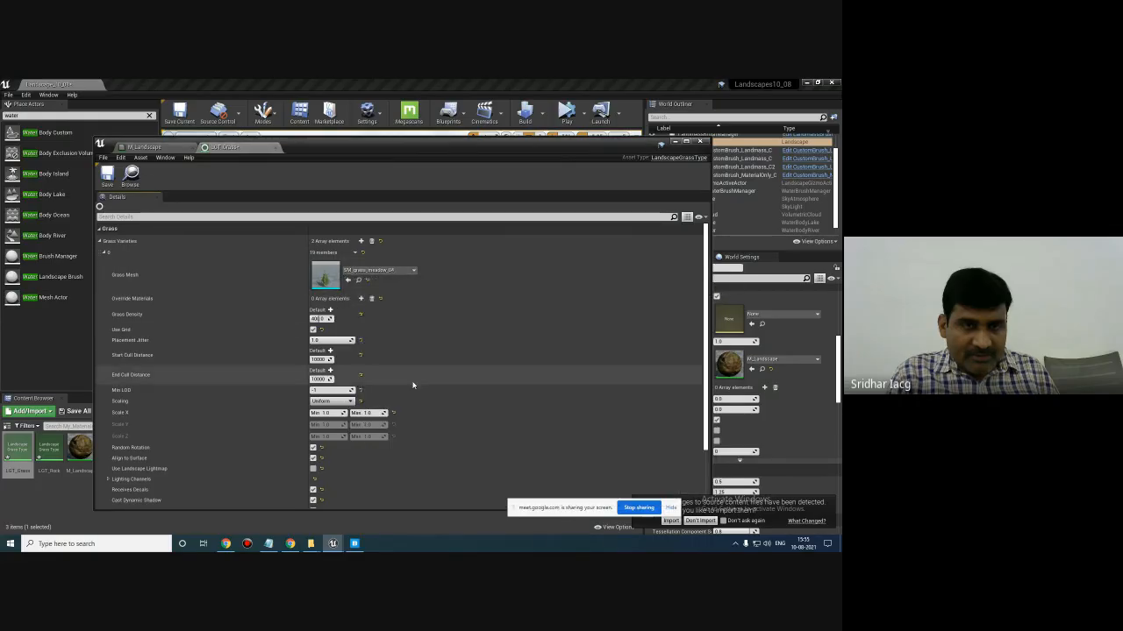
left_click(386, 270)
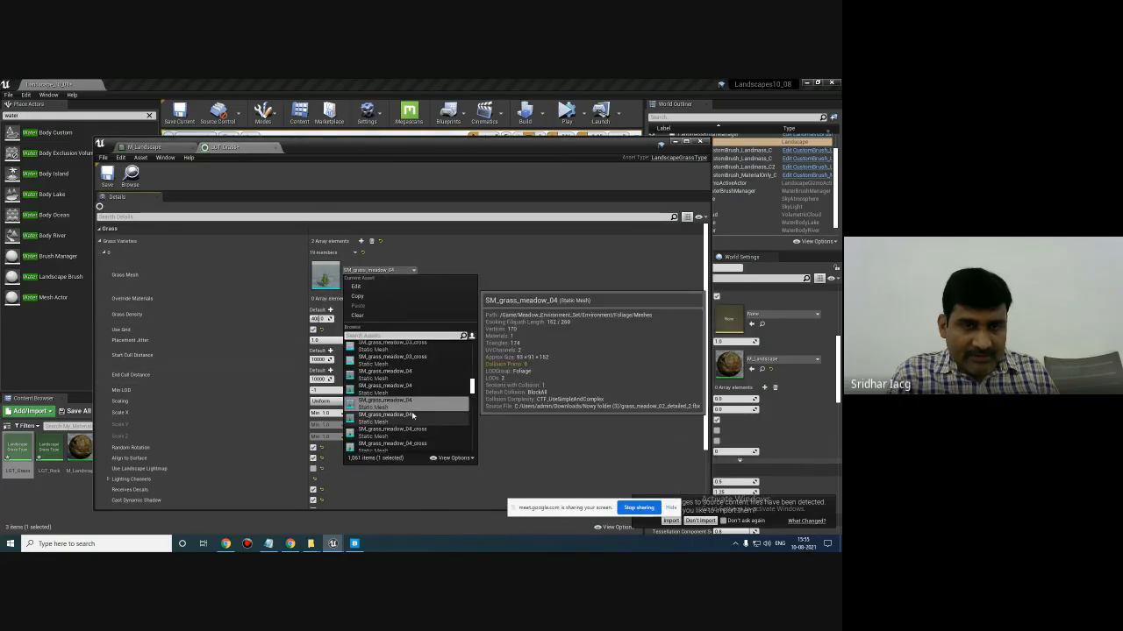
left_click(412, 414)
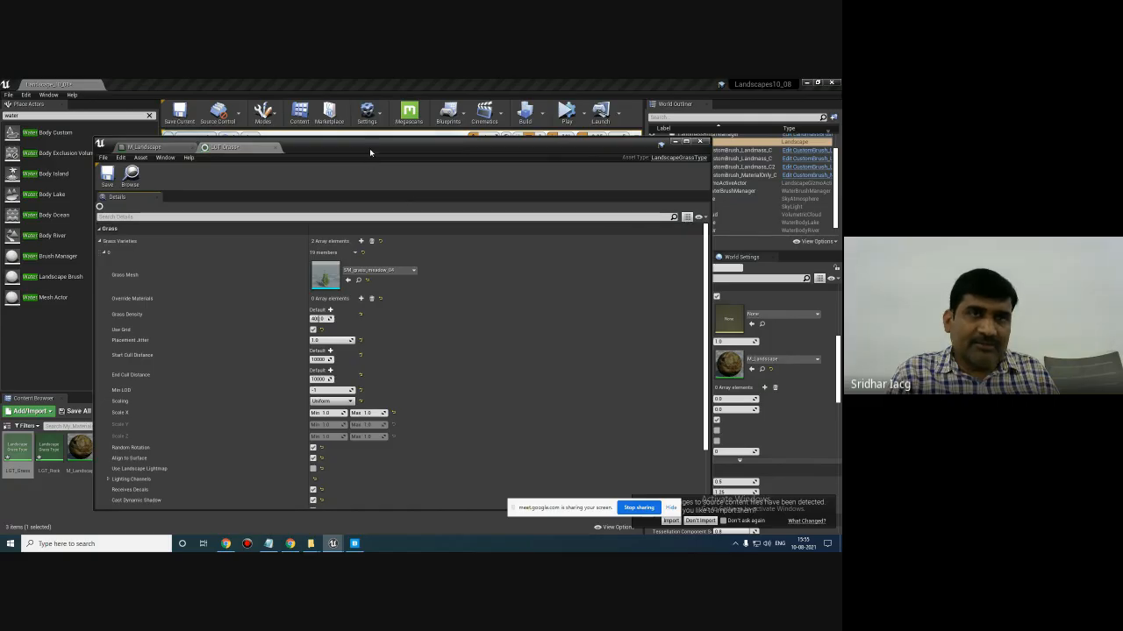
- Collapse the first grass variety, expand variety 1, and search its grass mesh assets for "grass"
left_click_drag(369, 153, 401, 143)
scroll(509, 366, "down", 1)
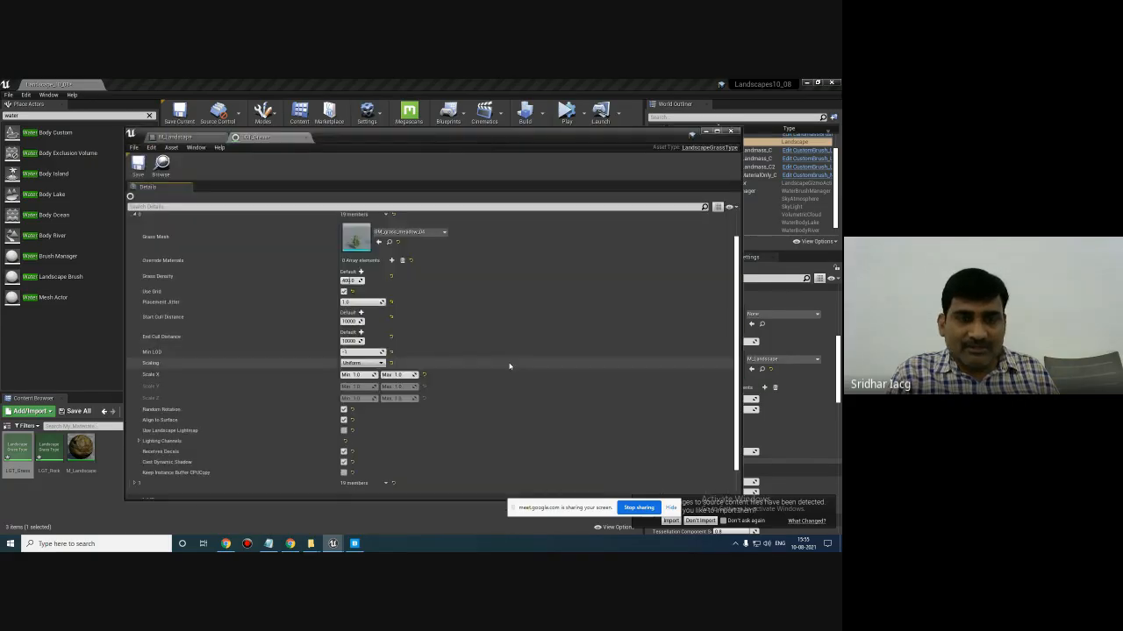
scroll(506, 369, "down", 1)
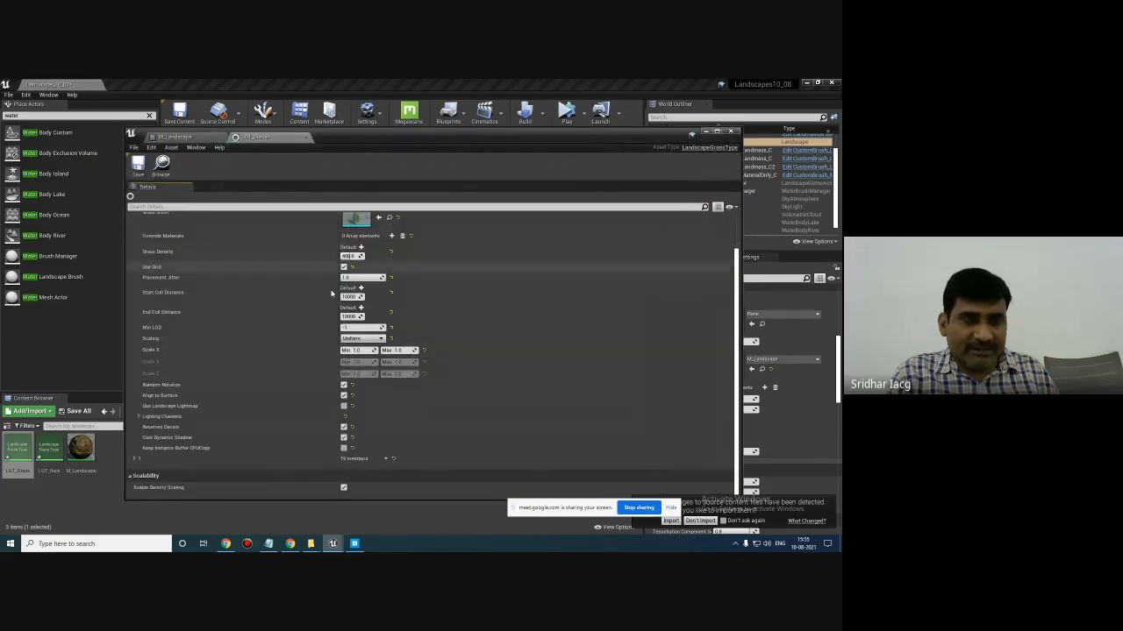
scroll(246, 250, "up", 2)
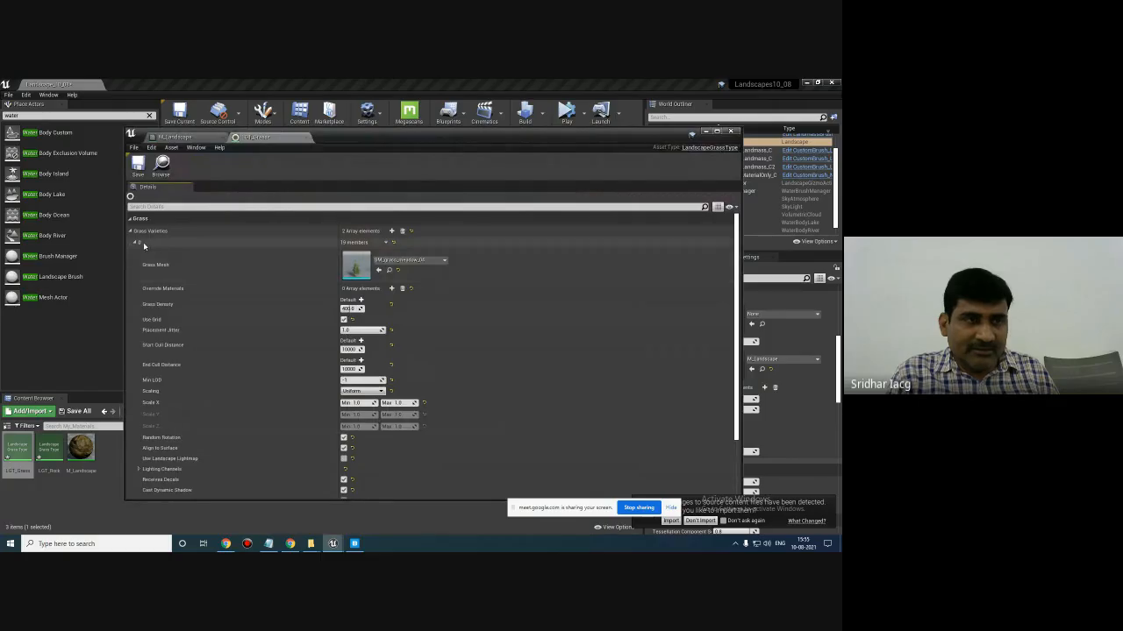
left_click(135, 242)
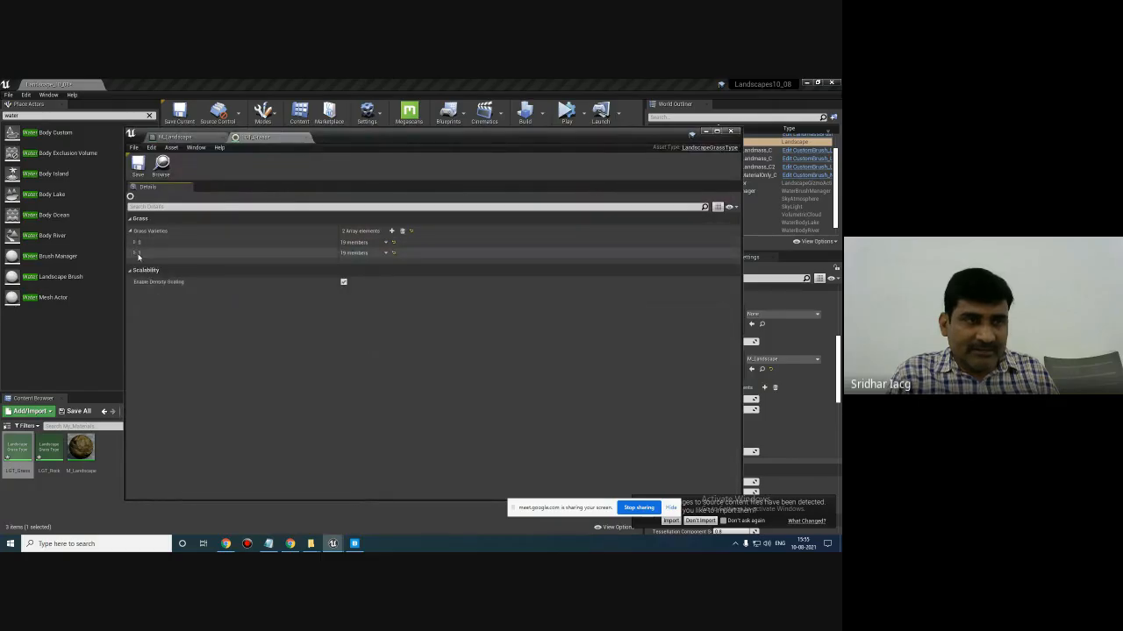
left_click(135, 252)
left_click(410, 270)
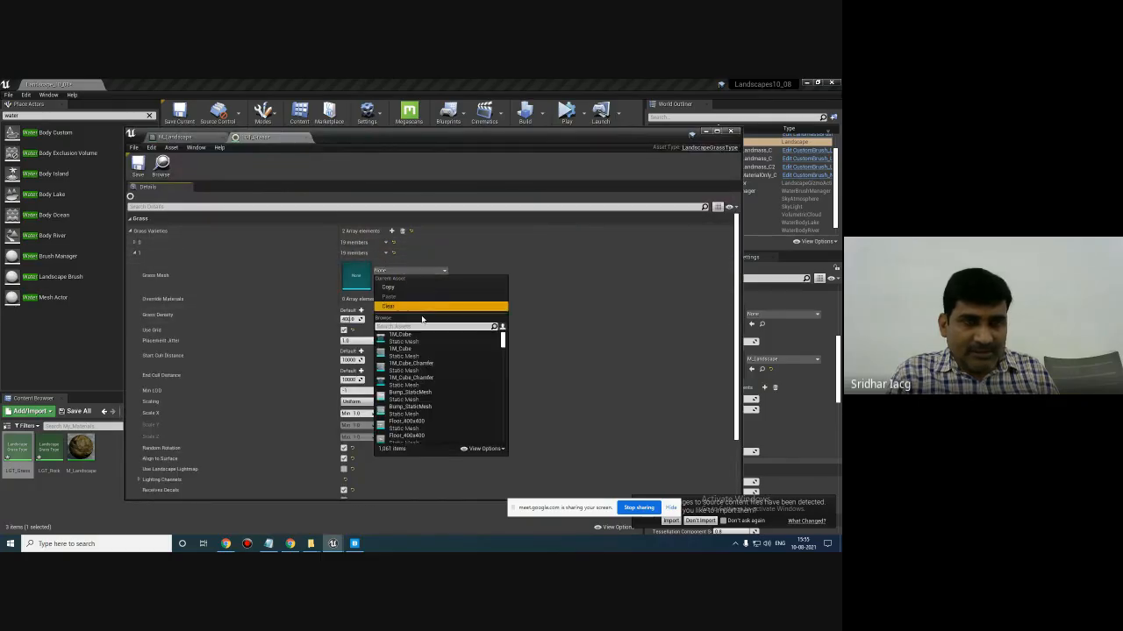
mouse_move(502, 343)
left_mouse_down()
mouse_move(504, 375)
mouse_move(503, 333)
left_mouse_up()
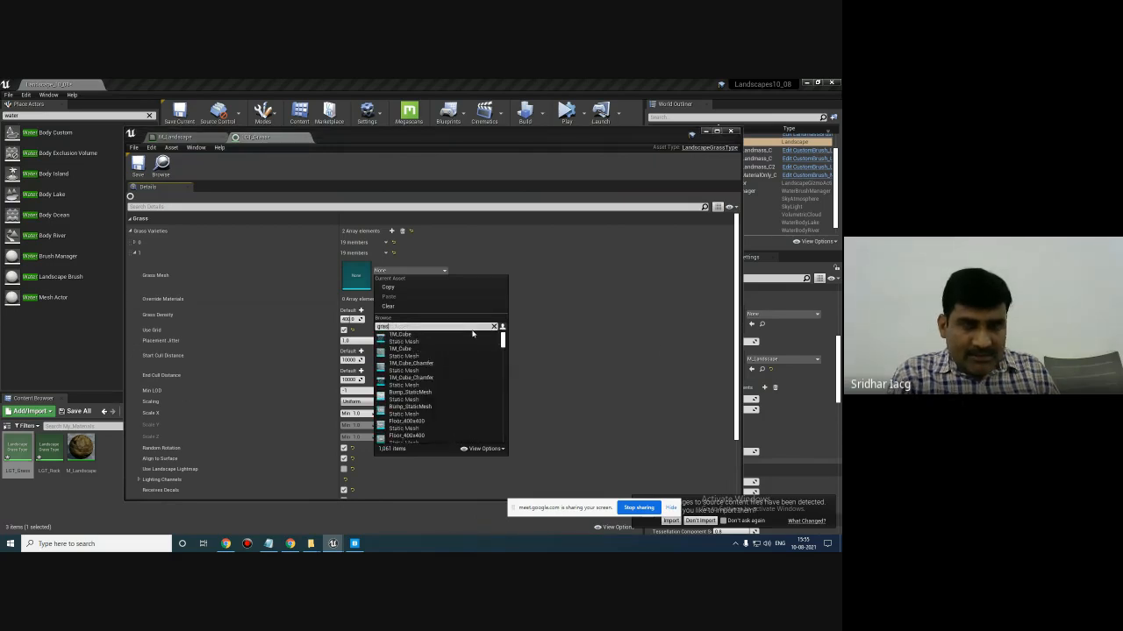
mouse_move(502, 347)
left_mouse_down()
mouse_move(508, 447)
mouse_move(509, 344)
left_mouse_up()
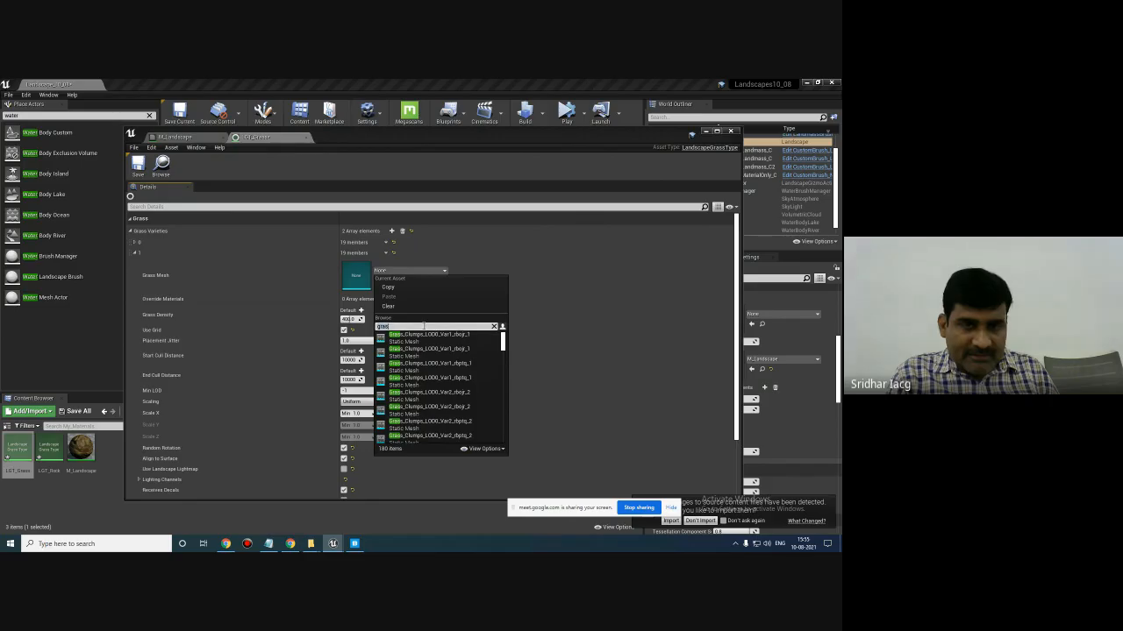
- Search the static meshes for "flower" and assign SM_flower_cornflower_02 as the grass mesh of variety 1
key("BackSpace")
key("BackSpace")
key("BackSpace")
type("flower")
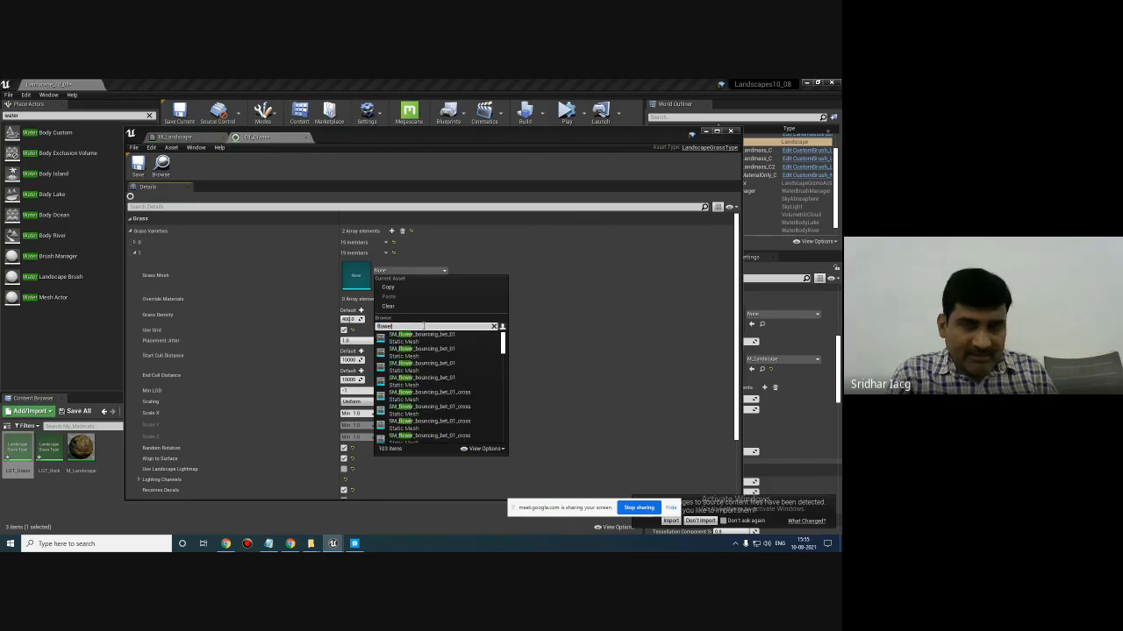
scroll(484, 386, "down", 2)
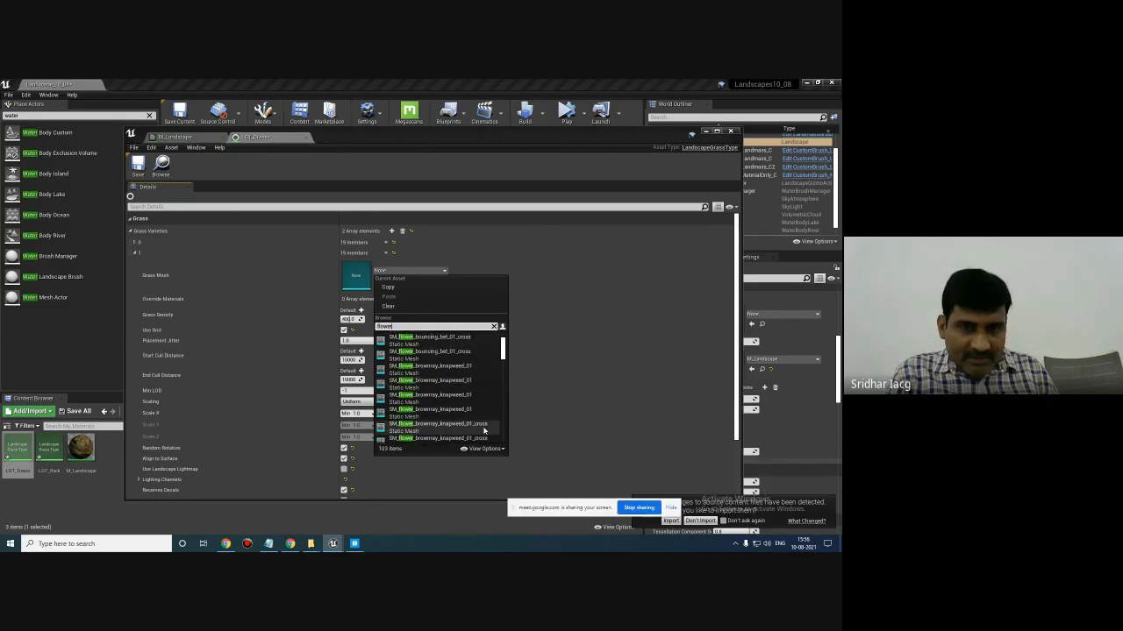
scroll(487, 411, "down", 1)
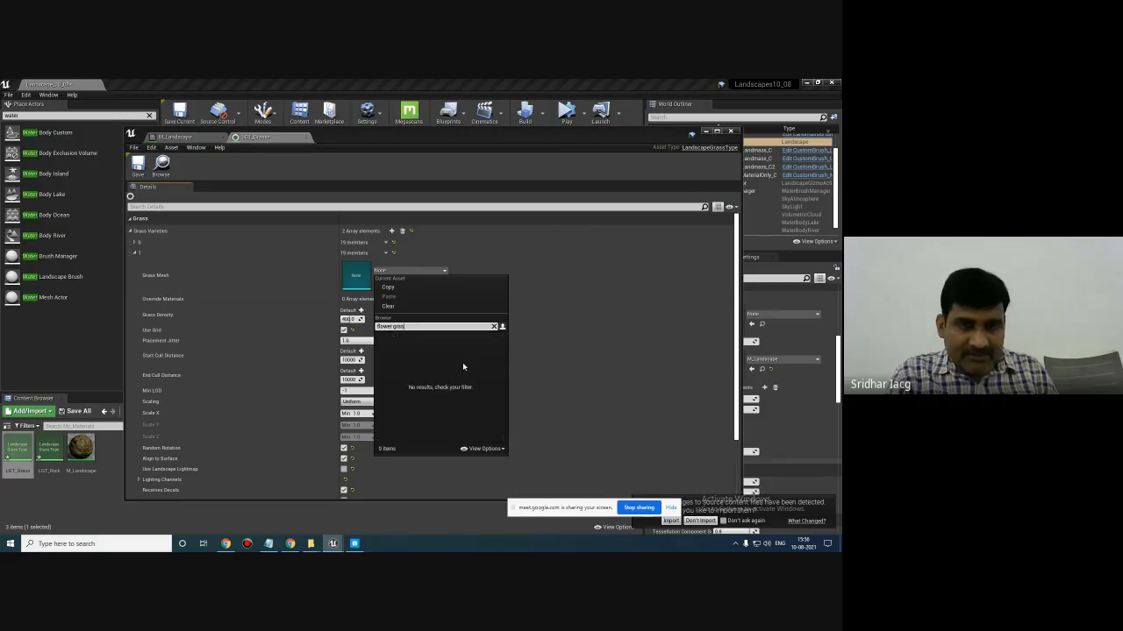
key("BackSpace")
key("BackSpace")
key("BackSpace")
key("BackSpace")
key("BackSpace")
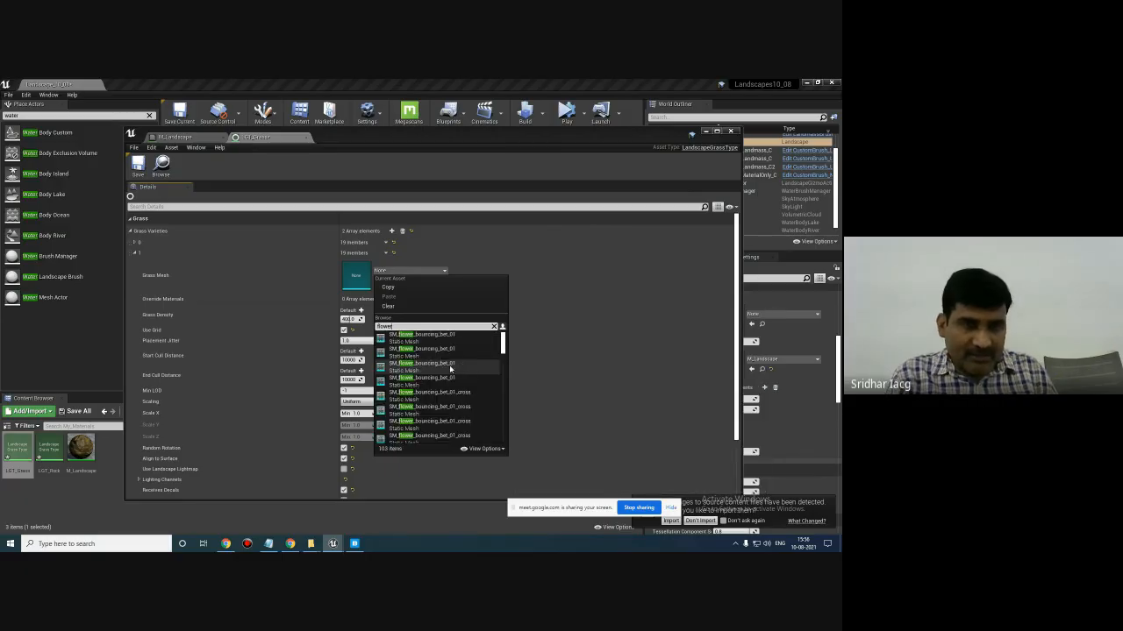
scroll(474, 368, "down", 5)
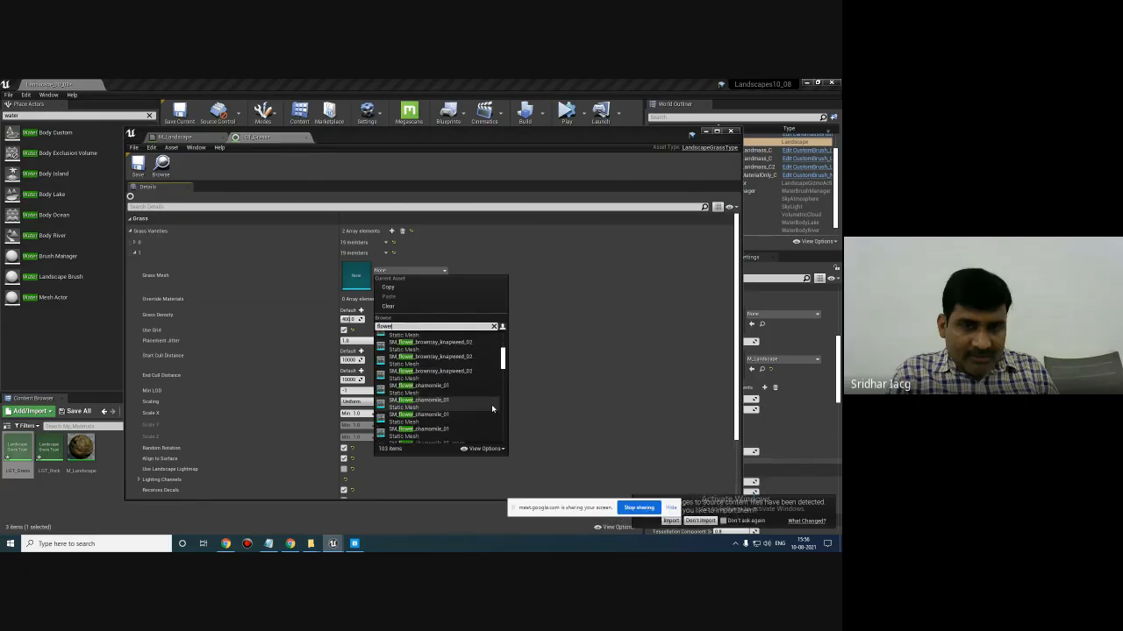
scroll(492, 411, "down", 5)
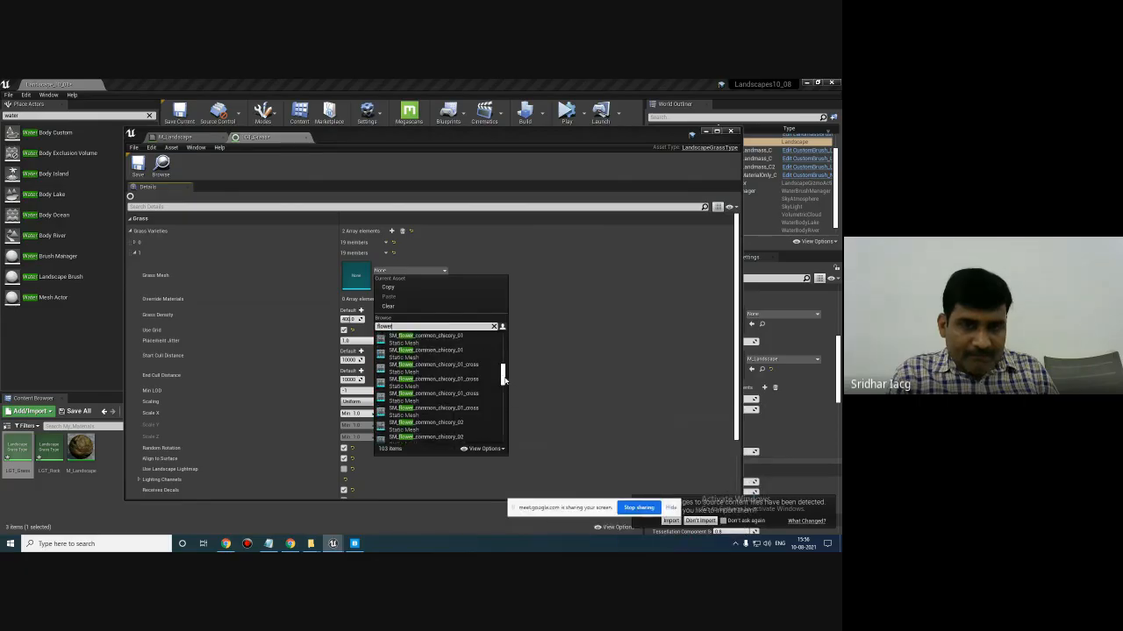
left_click_drag(503, 379, 507, 414)
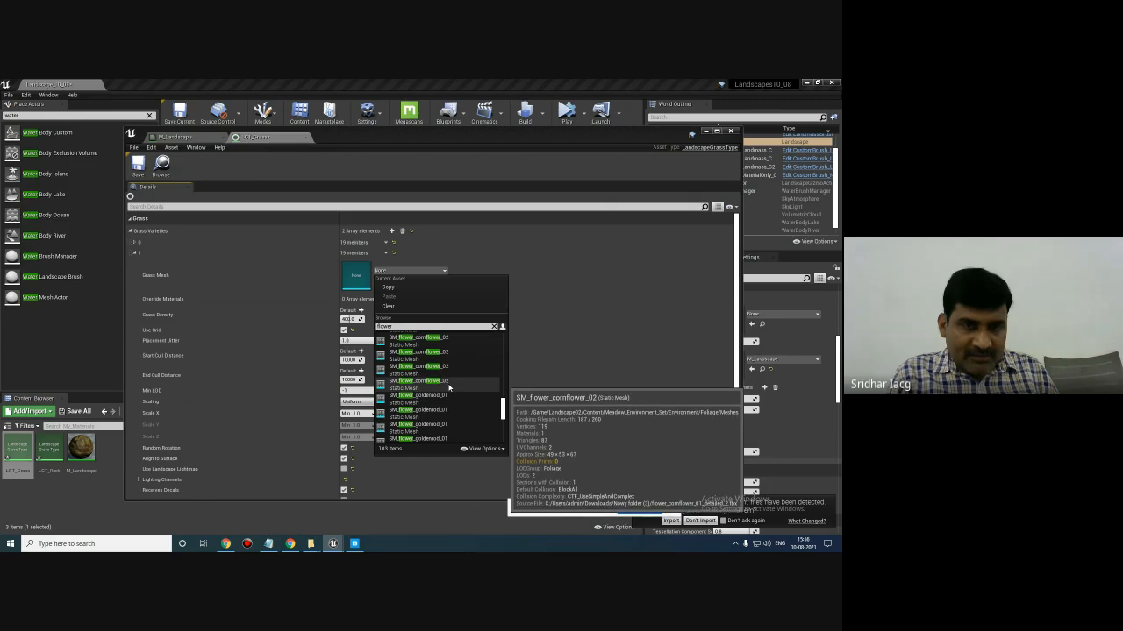
left_click(420, 380)
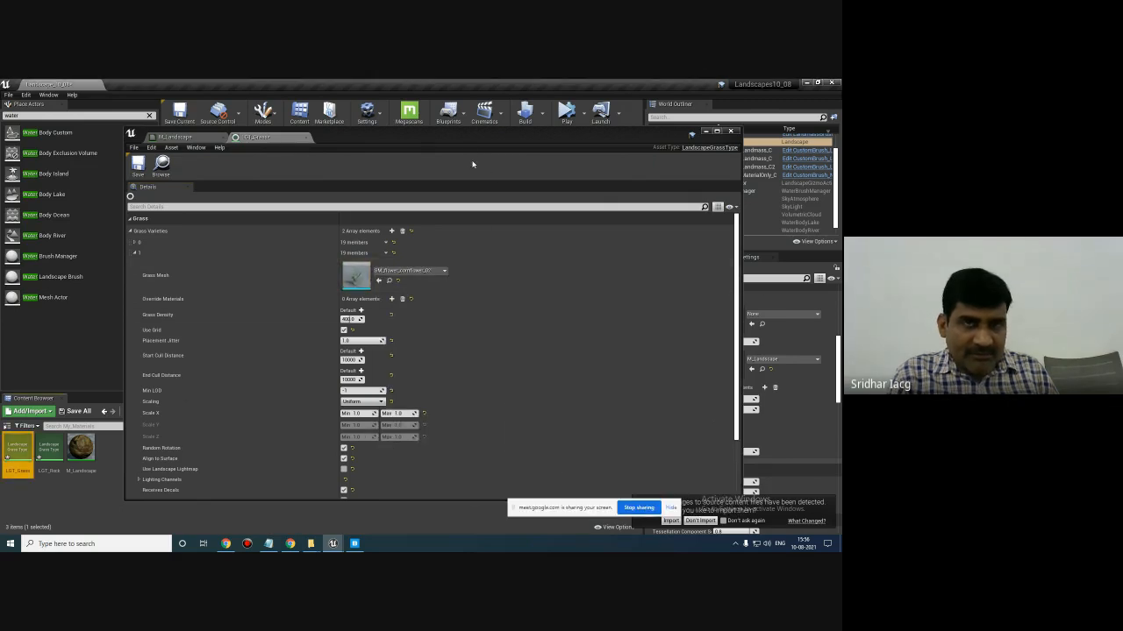
- Change the grass density of variety 1 and save the LGT_Grass asset
left_click_drag(458, 140, 487, 142)
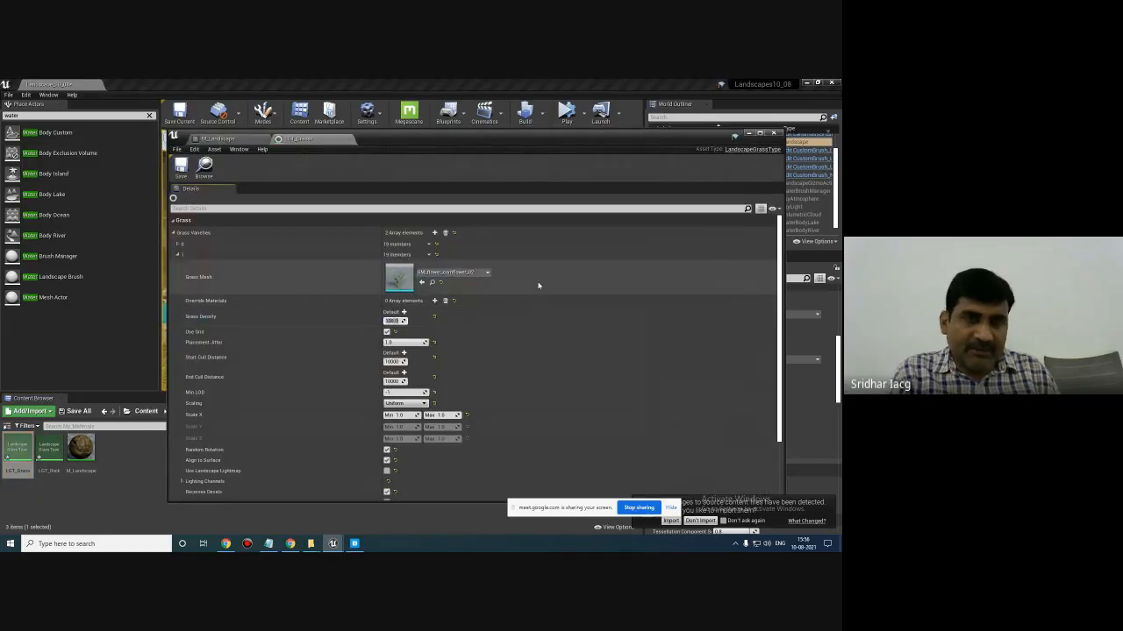
left_click(203, 166)
left_click_drag(425, 140, 455, 176)
- Open the LGT_Rock grass type, add one grass variety, and set its mesh to SM_m_rock_01 using a "rock" search
double_click(49, 452)
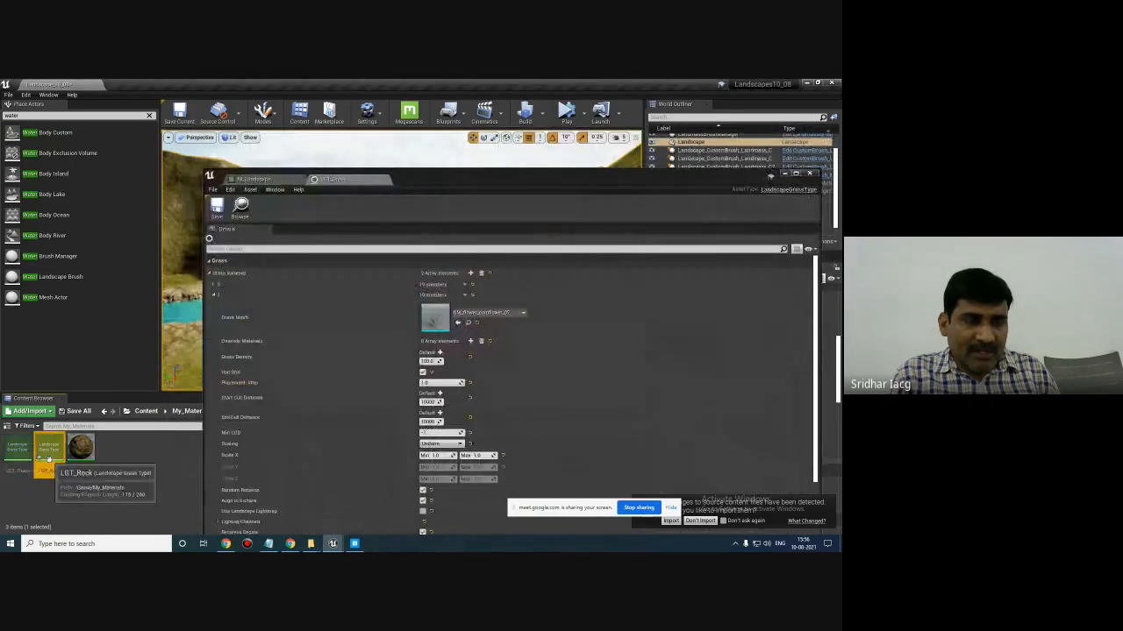
left_click(470, 272)
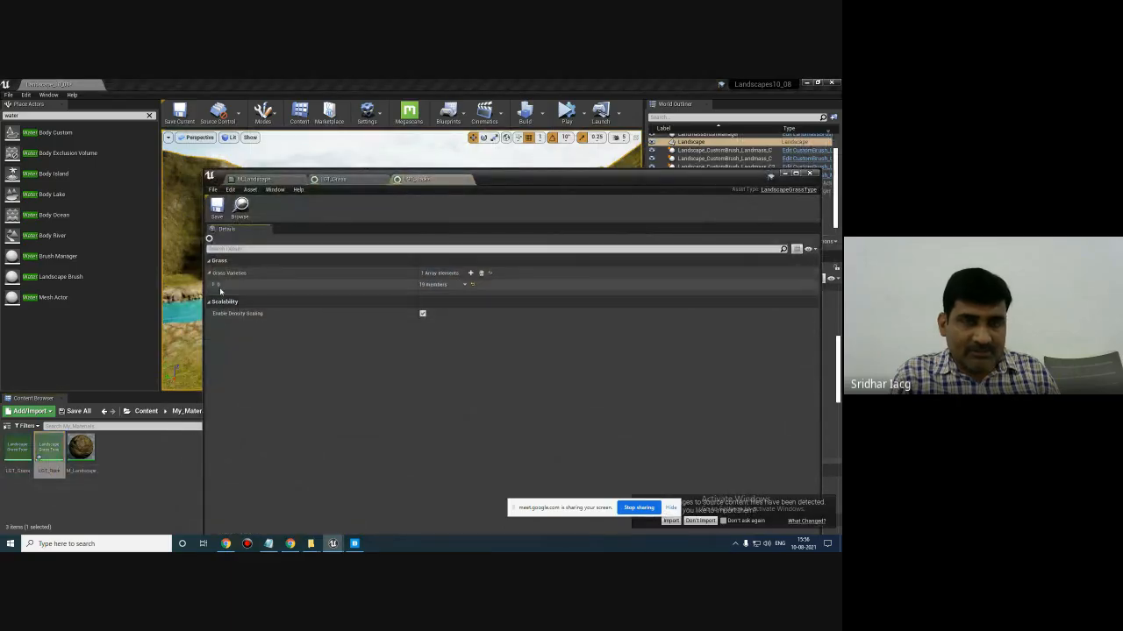
left_click(214, 285)
left_click(472, 304)
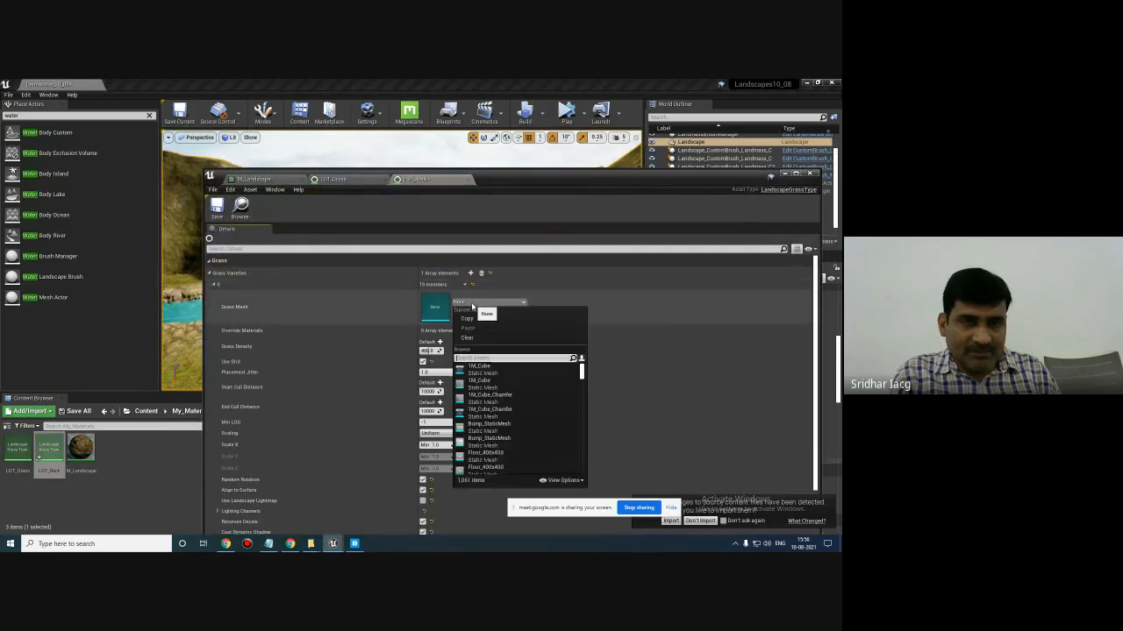
type("rock")
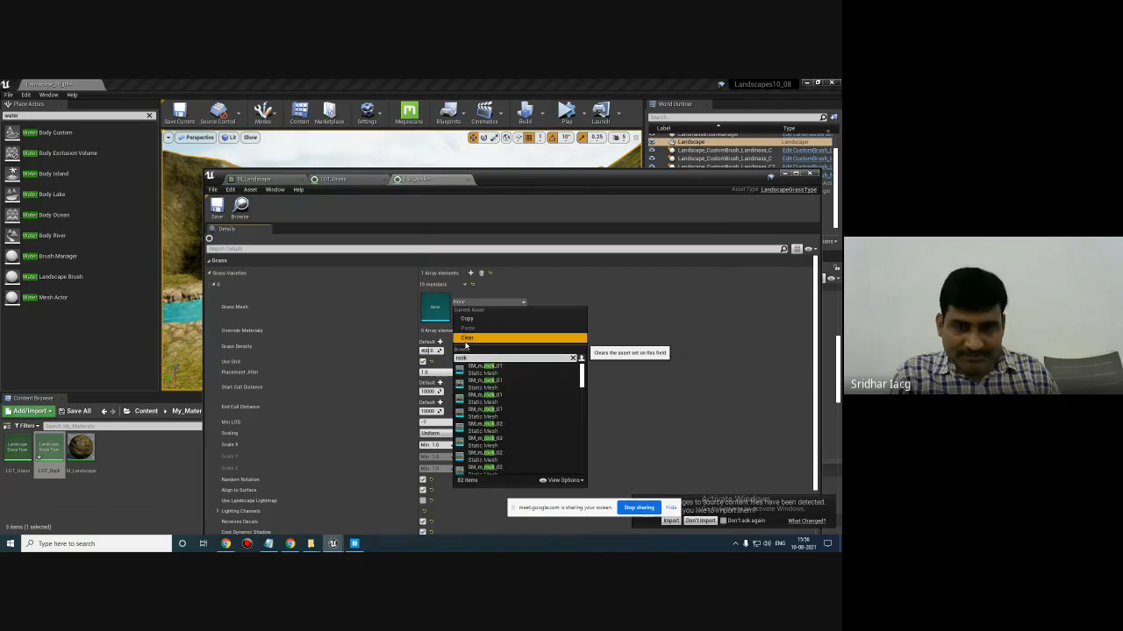
left_click(482, 377)
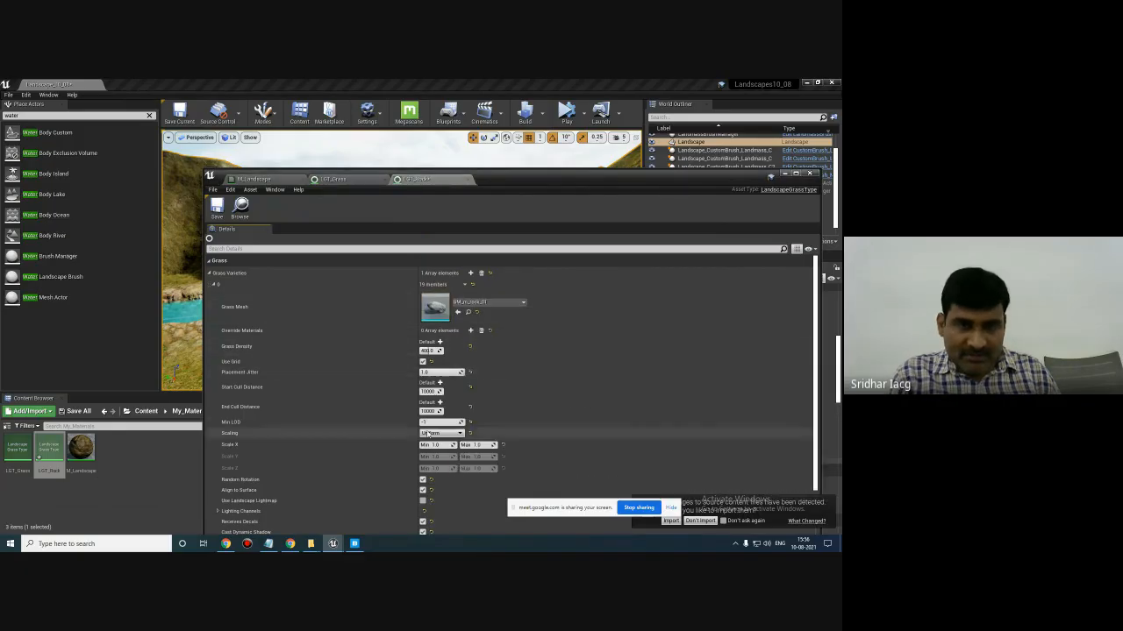
- Change the grass density of the LGT_Rock variety, save the asset, and minimize the asset editor
left_click_drag(545, 175, 552, 163)
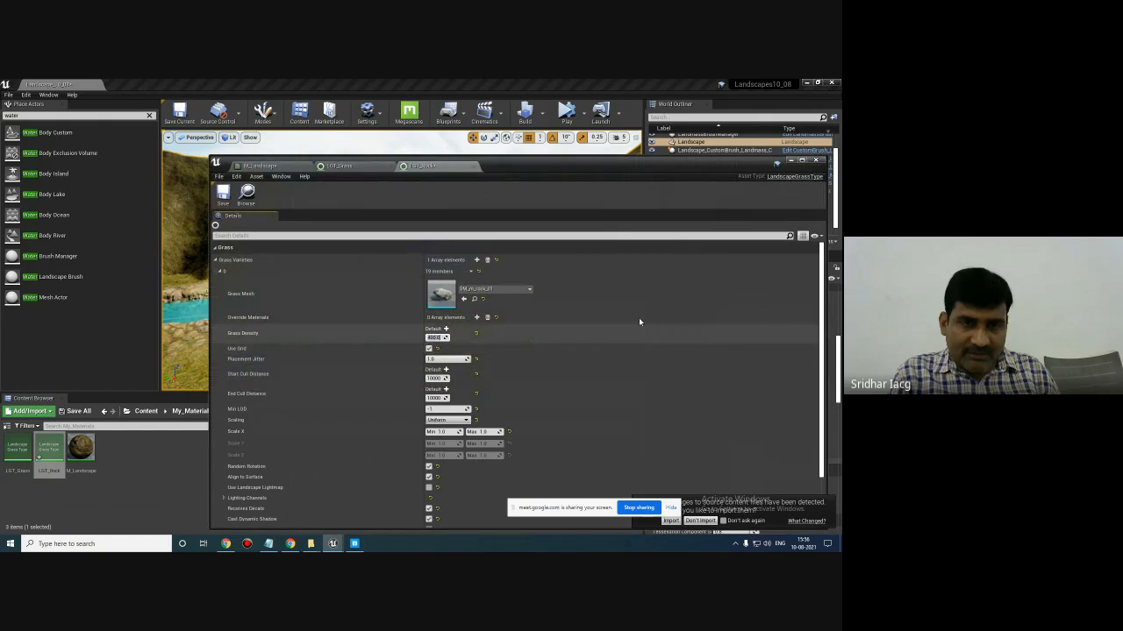
key("Return")
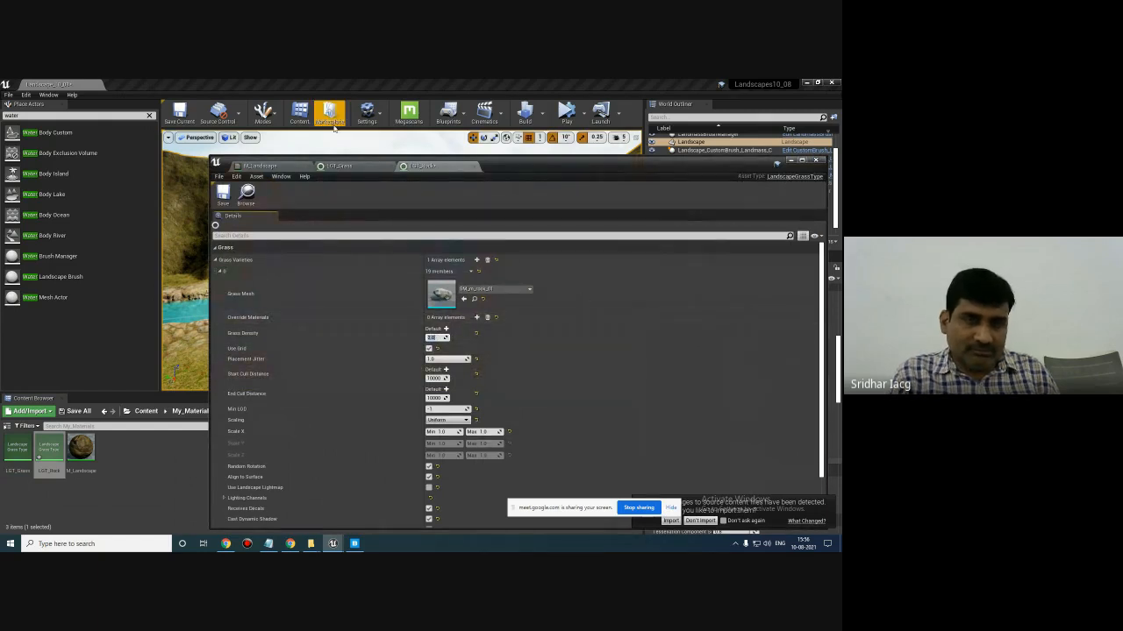
left_click(223, 197)
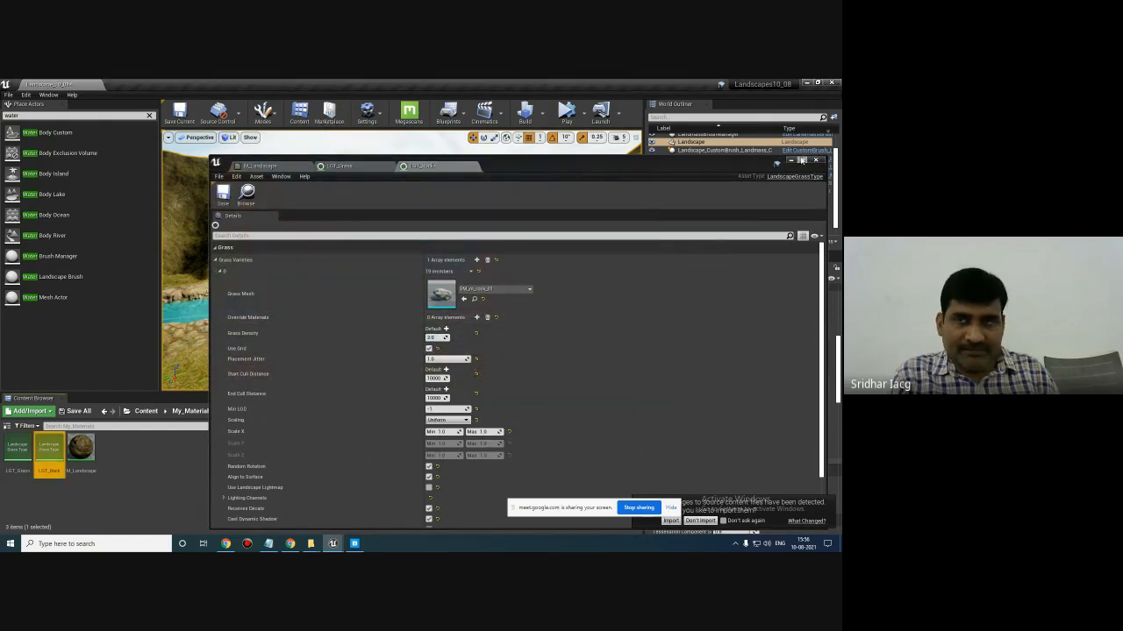
left_click(792, 163)
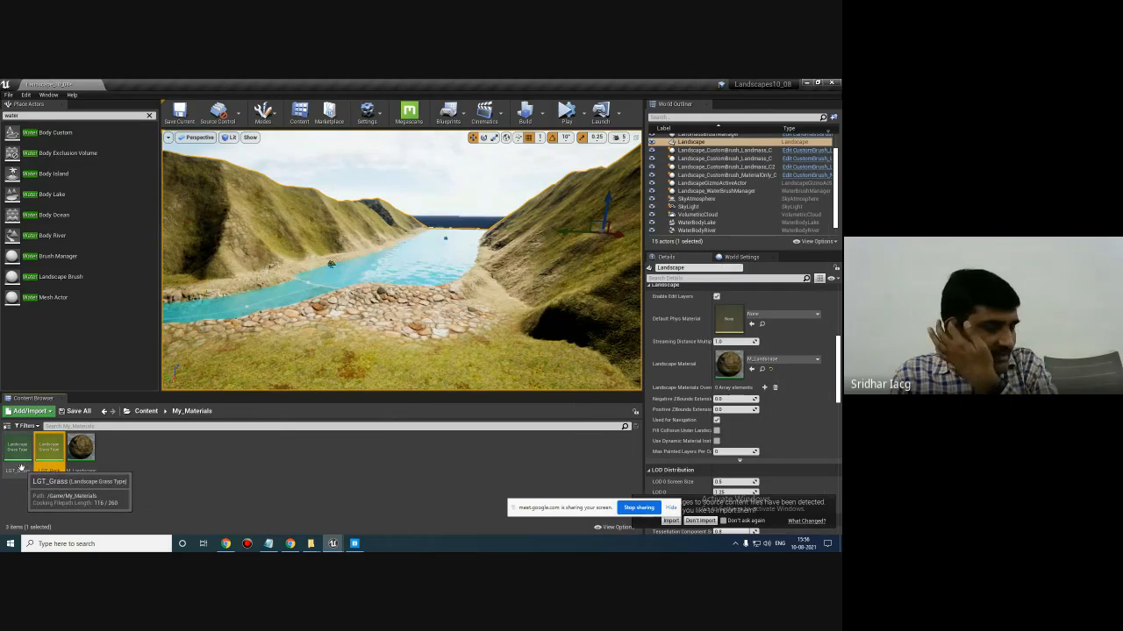
- Open the M_Landscape material and add a LandscapeGrassOutput node in empty space beside the M_Landscape result node
double_click(82, 449)
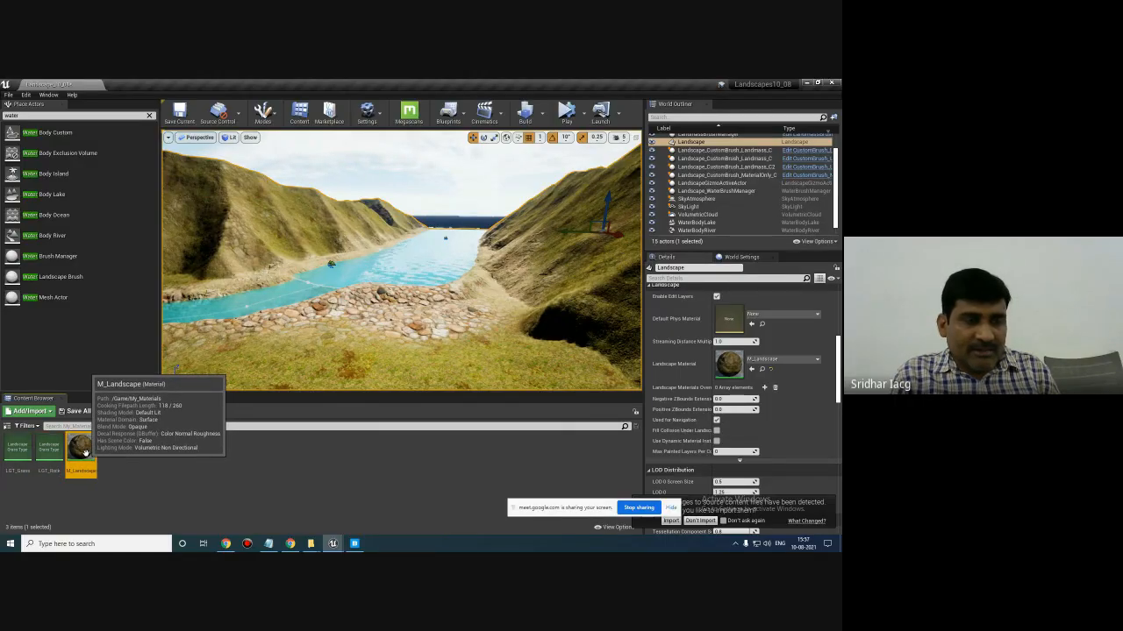
left_click_drag(566, 165, 516, 145)
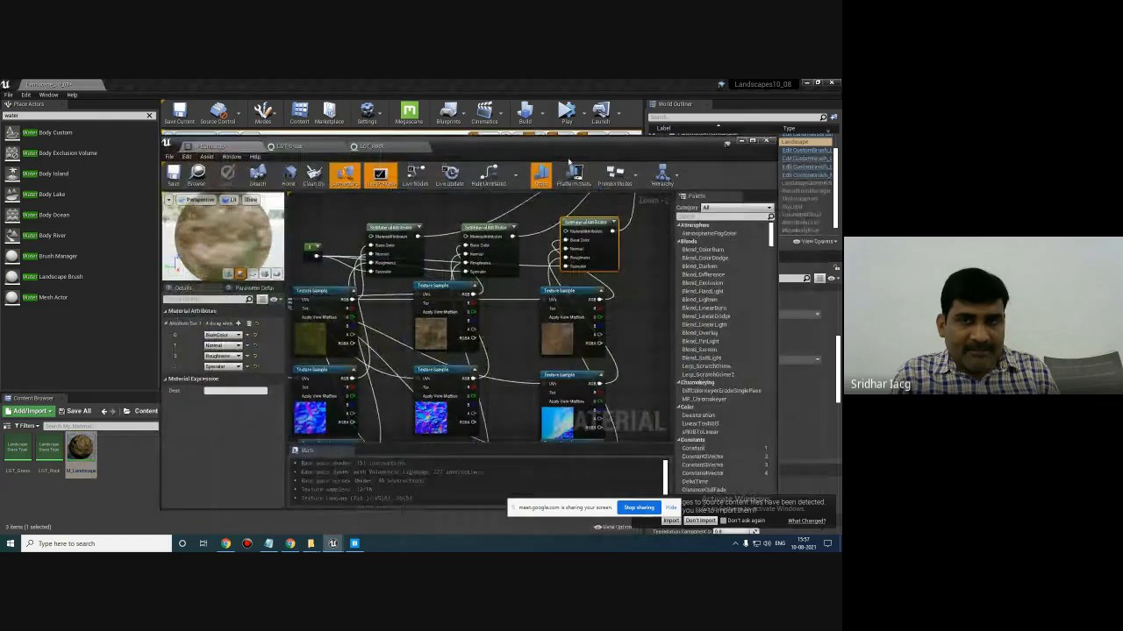
right_click_drag(630, 291, 431, 287)
scroll(478, 289, "down", 5)
scroll(436, 287, "up", 4)
right_click_drag(513, 291, 534, 325)
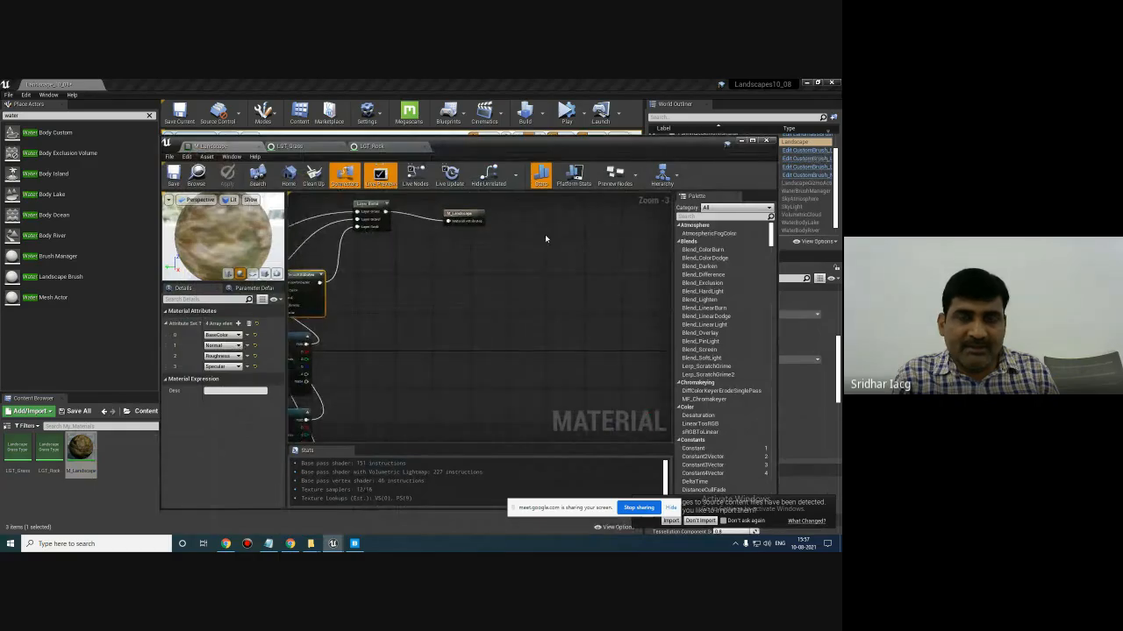
left_click_drag(558, 149, 558, 144)
right_click(514, 277)
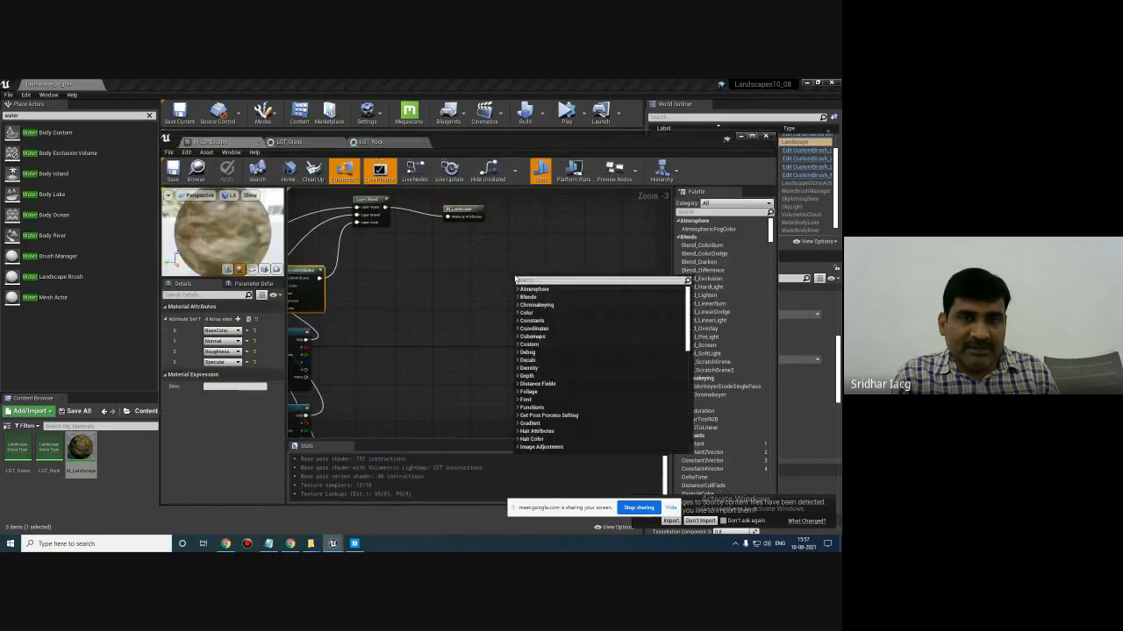
type("landsca")
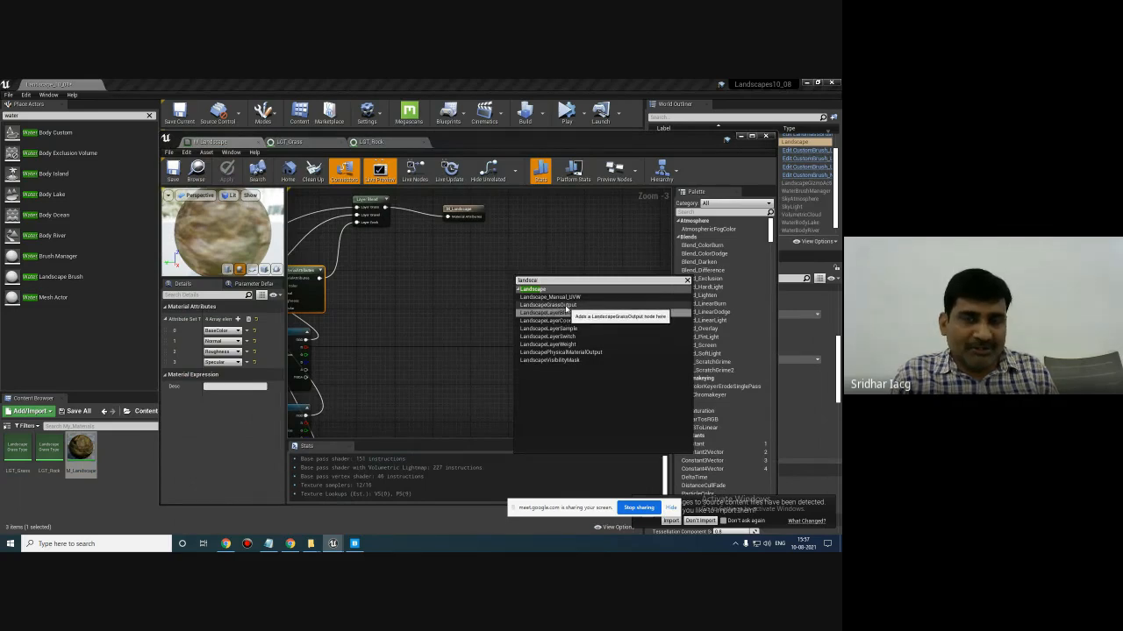
left_click(567, 310)
left_click_drag(526, 279, 560, 236)
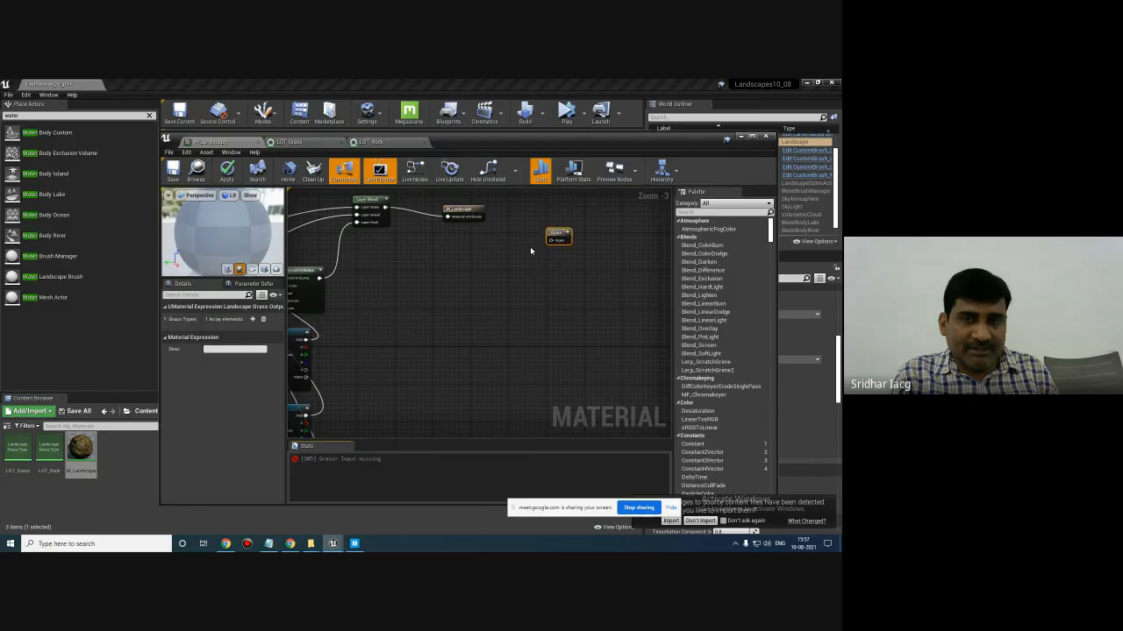
- Expand the grass output node's Grass Types array and its first element to show the name and grass type
right_click_drag(531, 252, 527, 282)
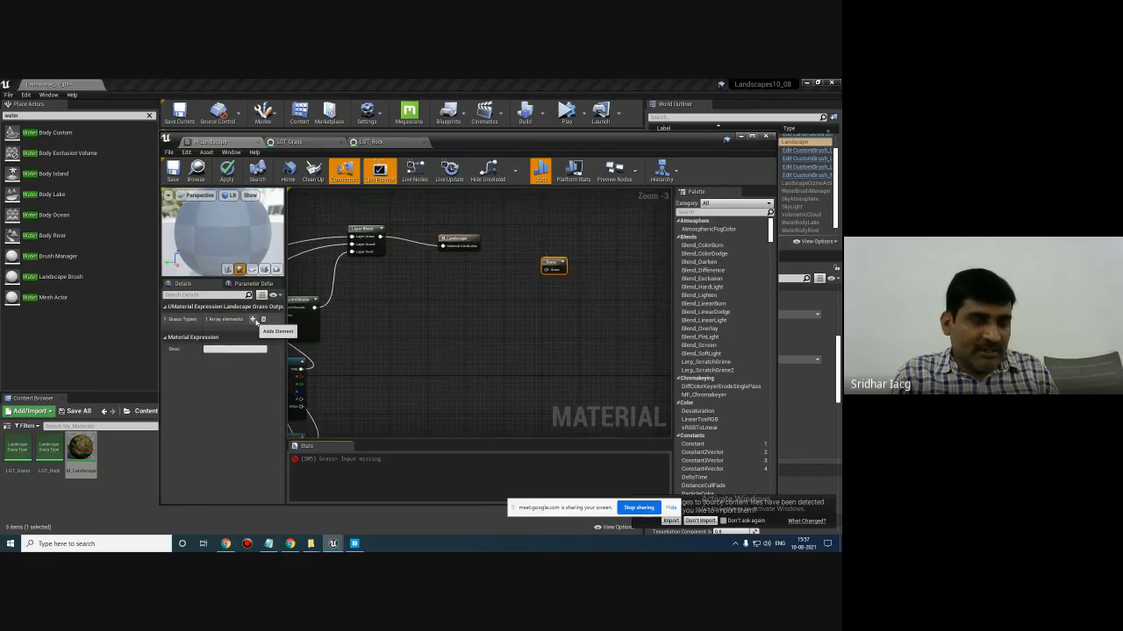
left_click(164, 320)
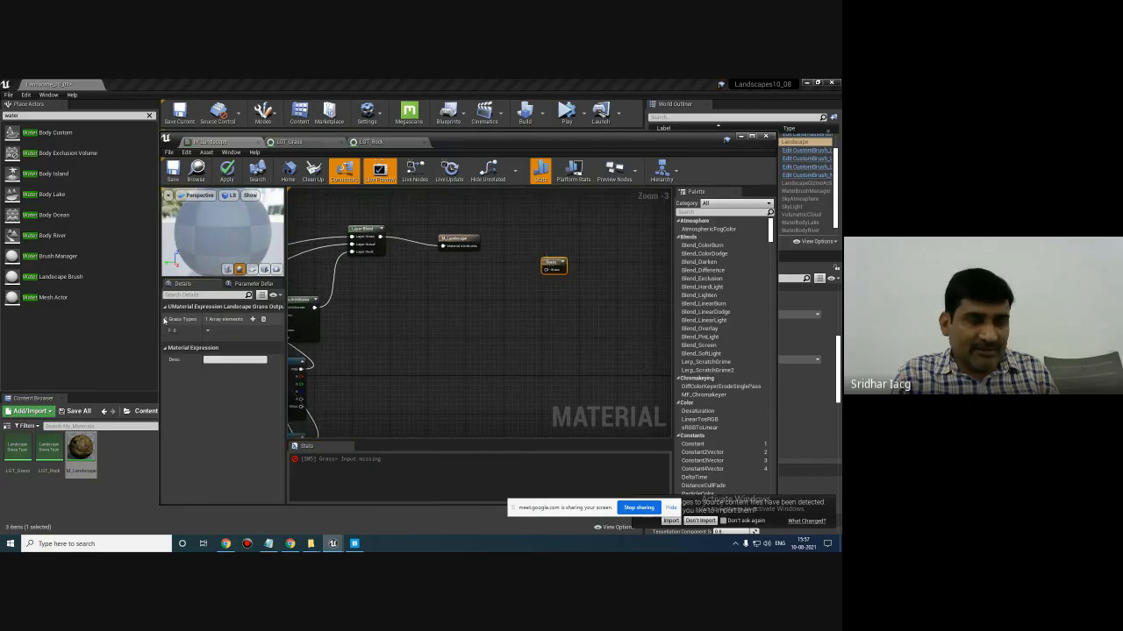
left_click(170, 332)
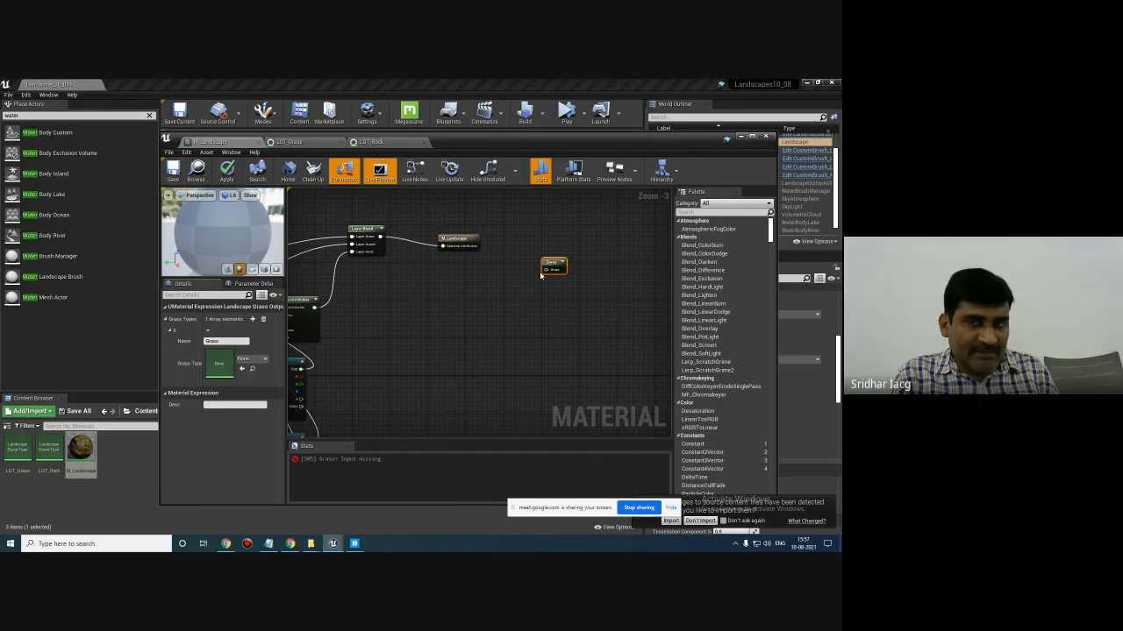
right_click(488, 299)
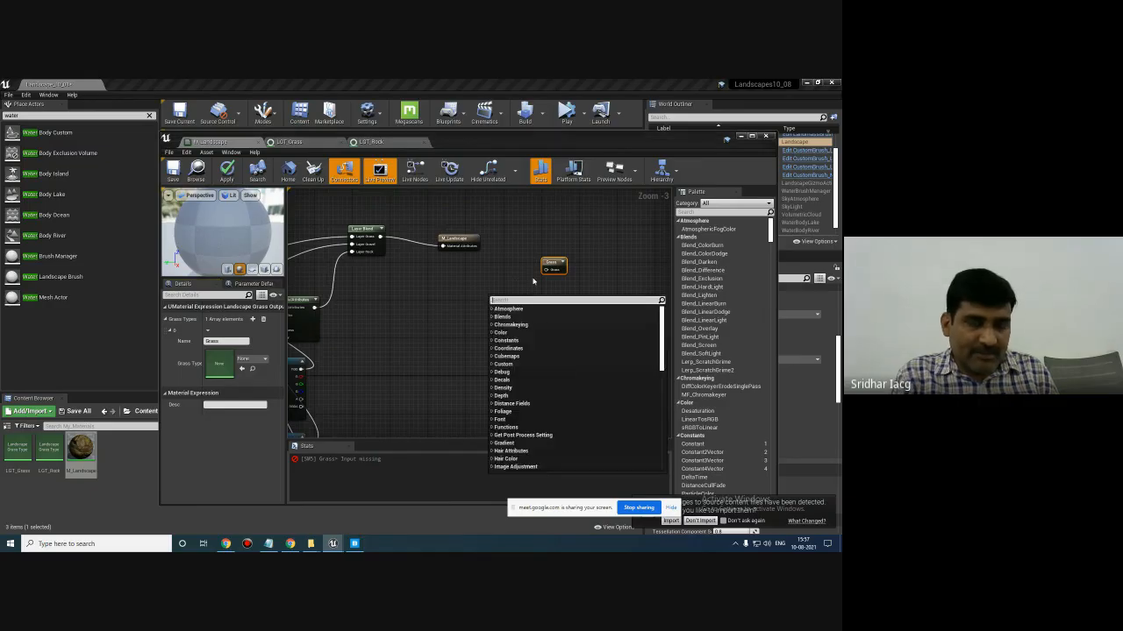
type("lands")
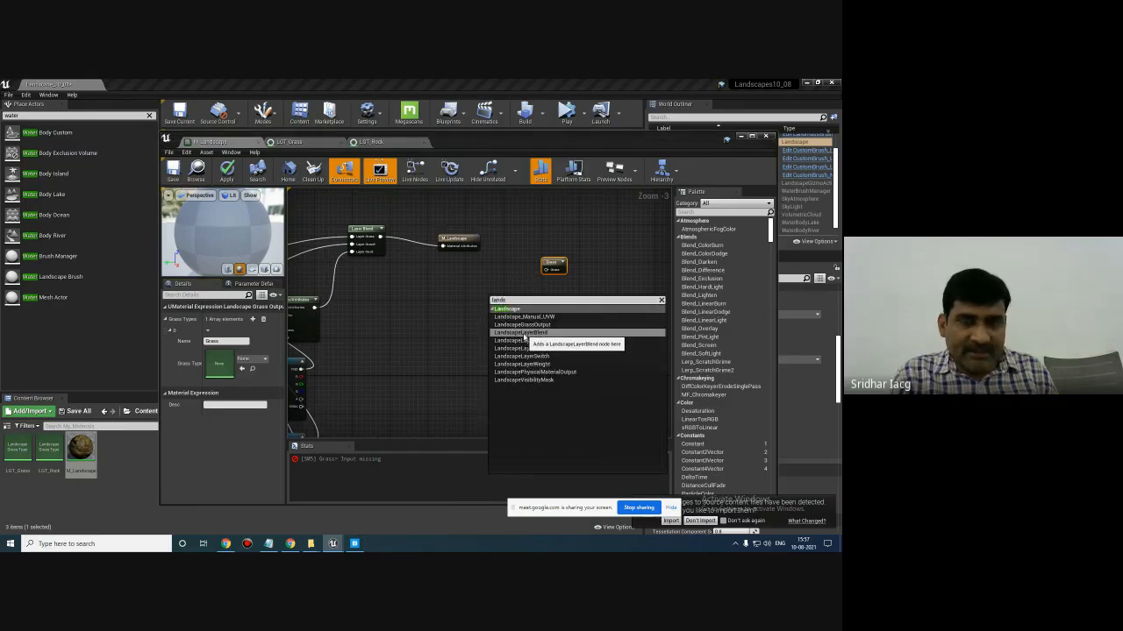
left_click(552, 261)
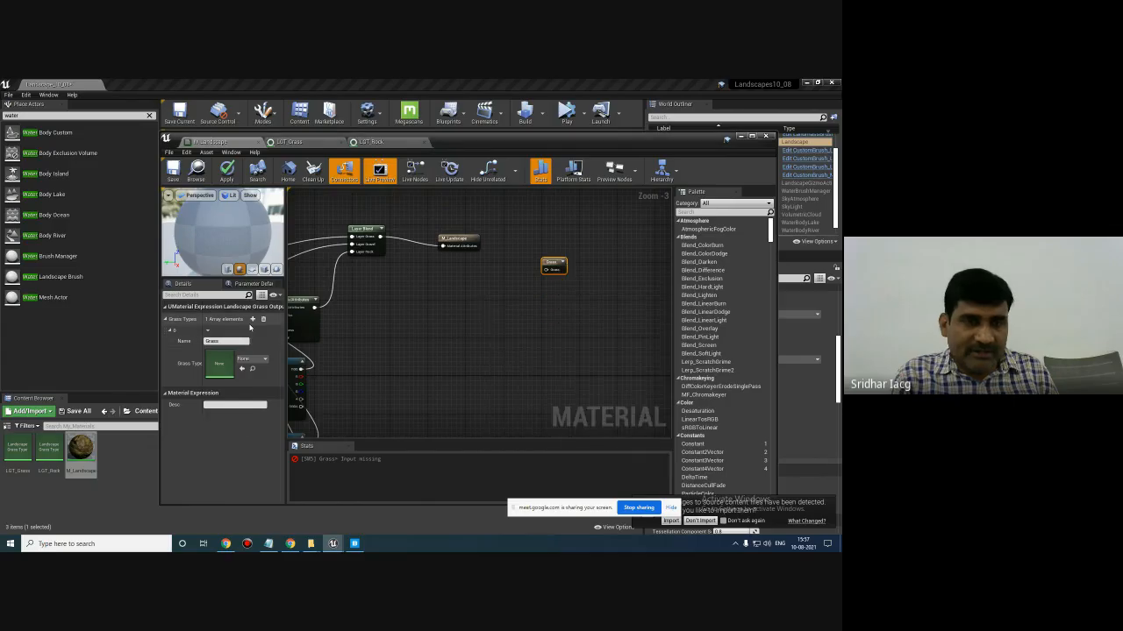
- Add a second Grass Types element to the grass output node and name it Rock
left_click(252, 319)
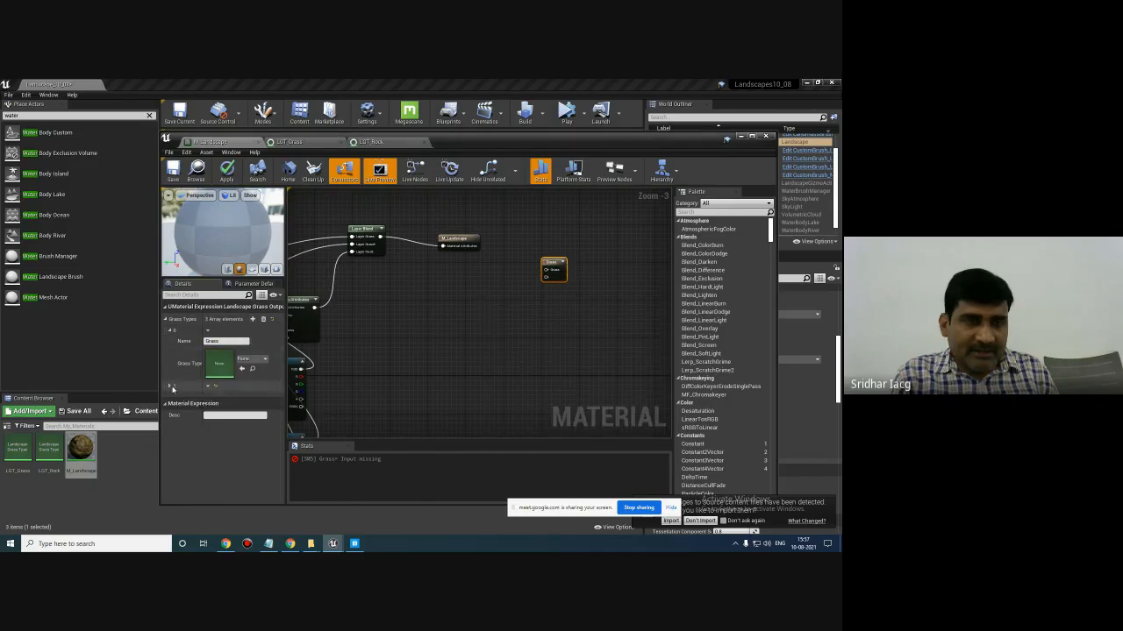
left_click(171, 386)
double_click(222, 398)
type("Rock")
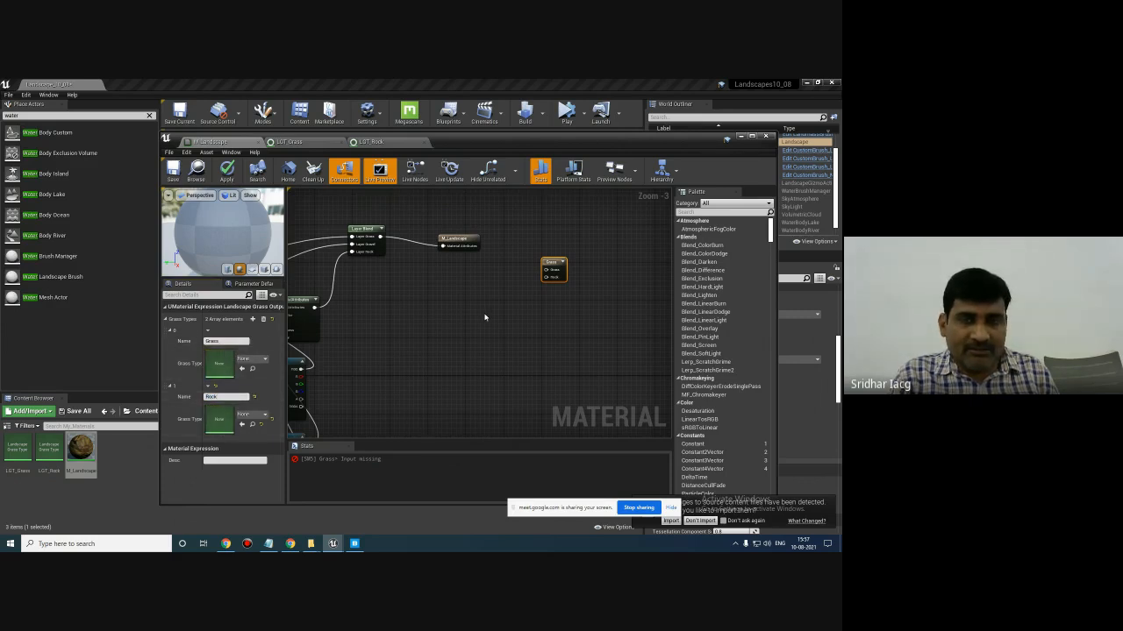
- Try adding a third Grass Types element to the grass output node, and undo the addition
right_click_drag(484, 316, 490, 317)
right_click_drag(419, 357, 445, 353)
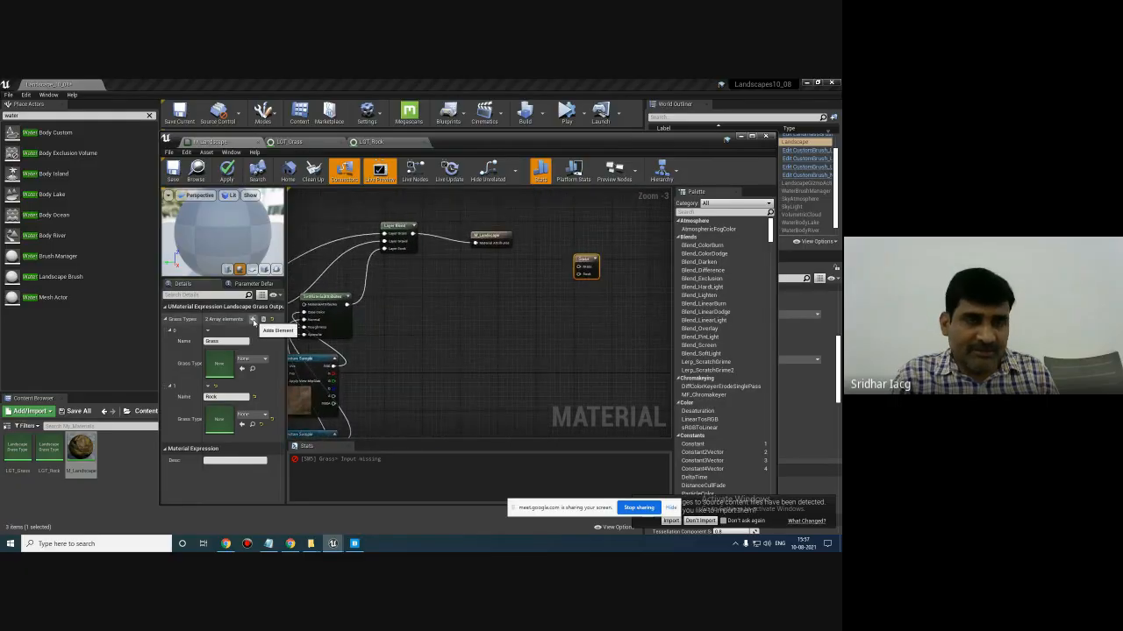
left_click(253, 319)
scroll(246, 386, "down", 1)
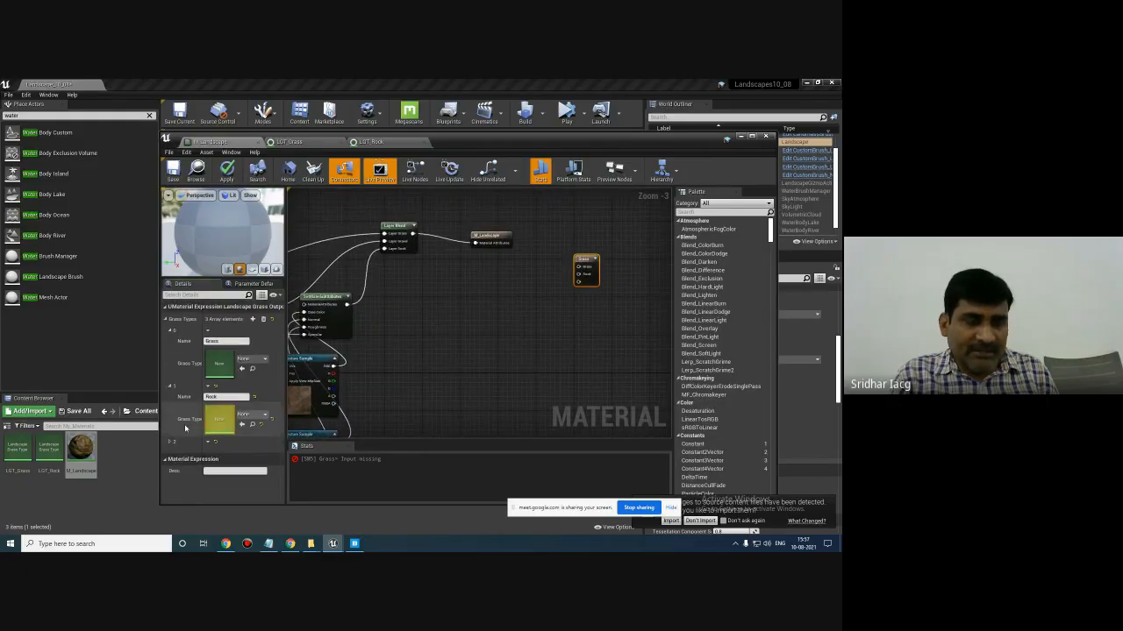
left_click(170, 442)
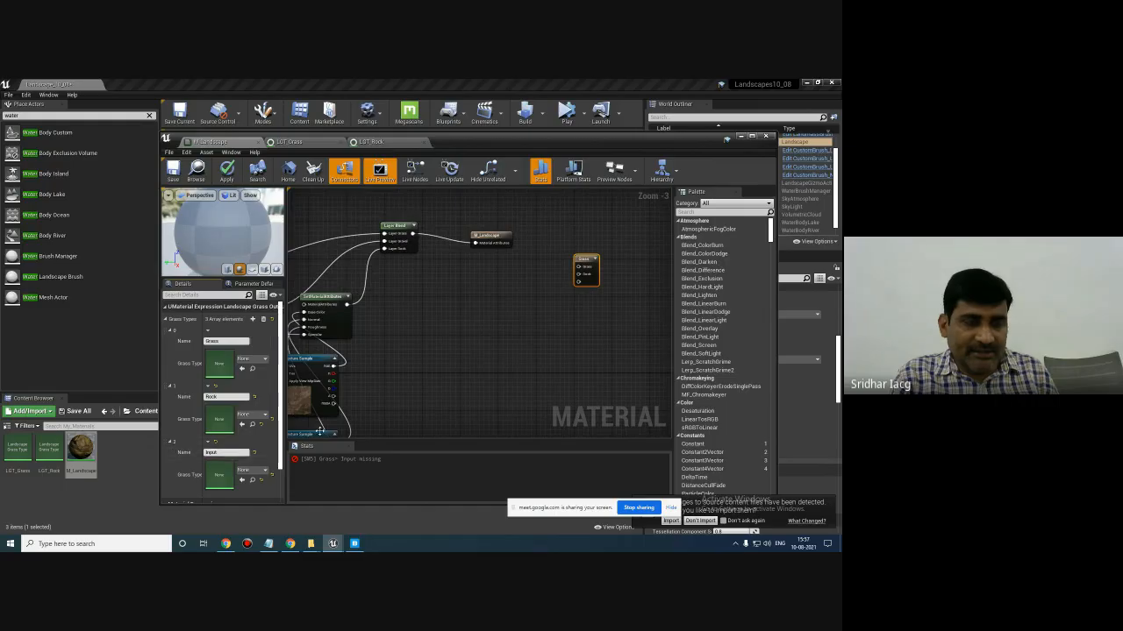
key("ctrl+z")
left_click(585, 264)
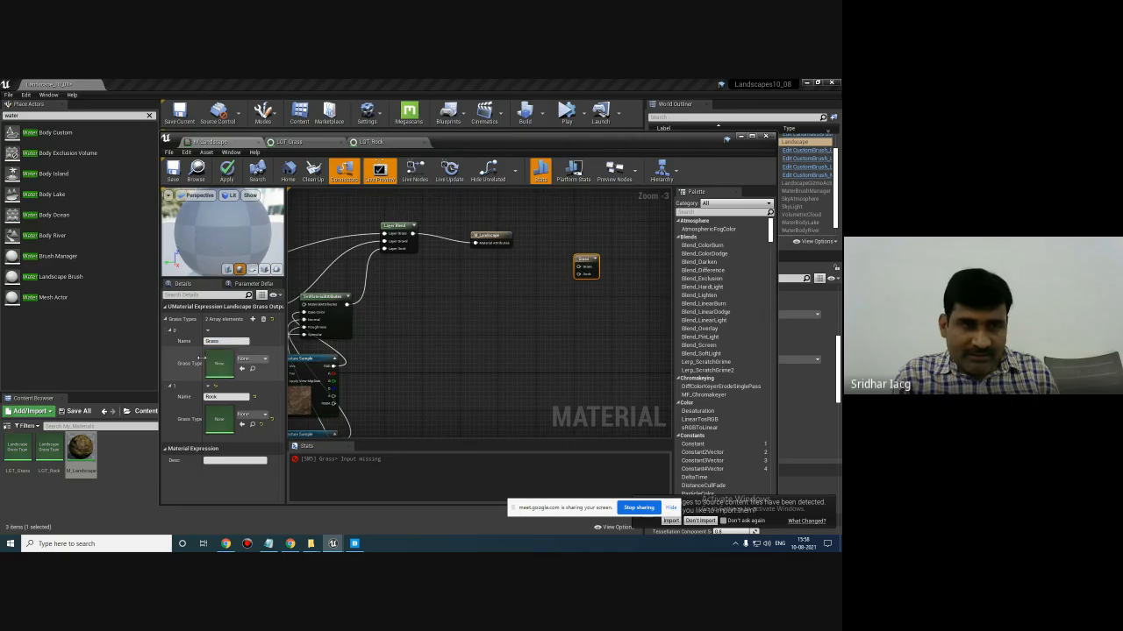
- Assign LGT_Grass as the grass type of the Grass element and LGT_Rock as that of the Rock element
left_click(256, 360)
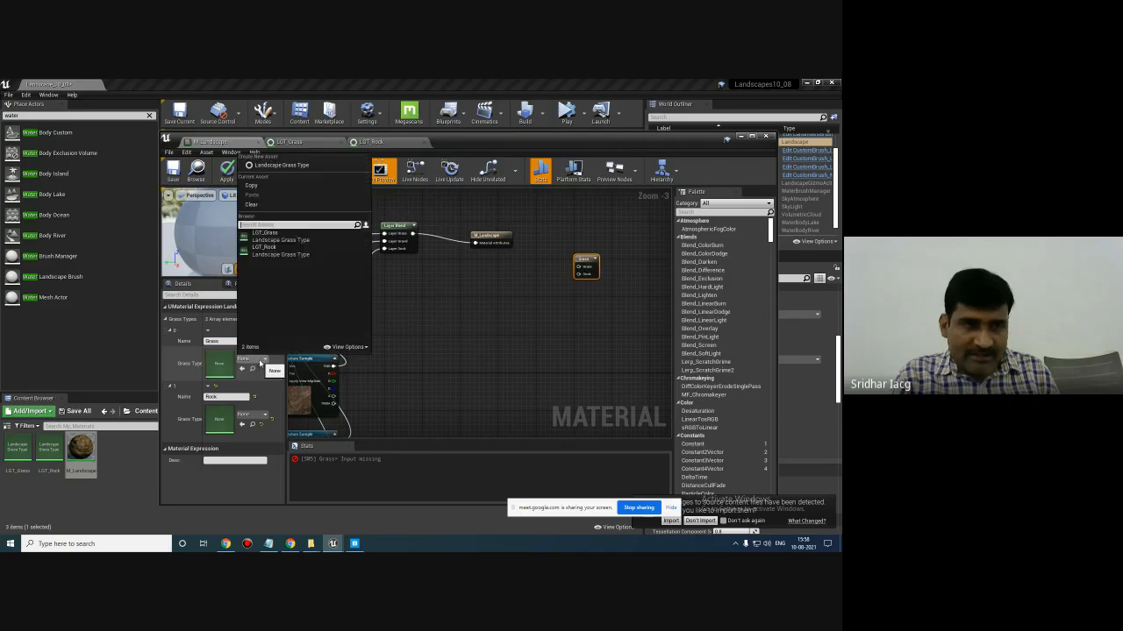
left_click(281, 240)
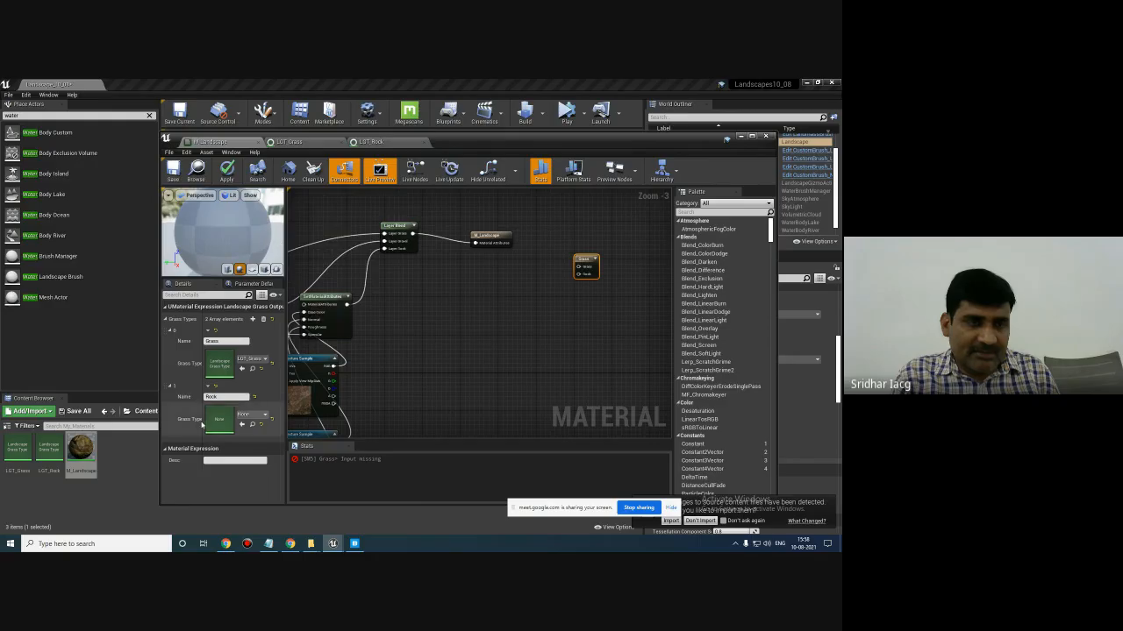
left_click(247, 416)
left_click(283, 295)
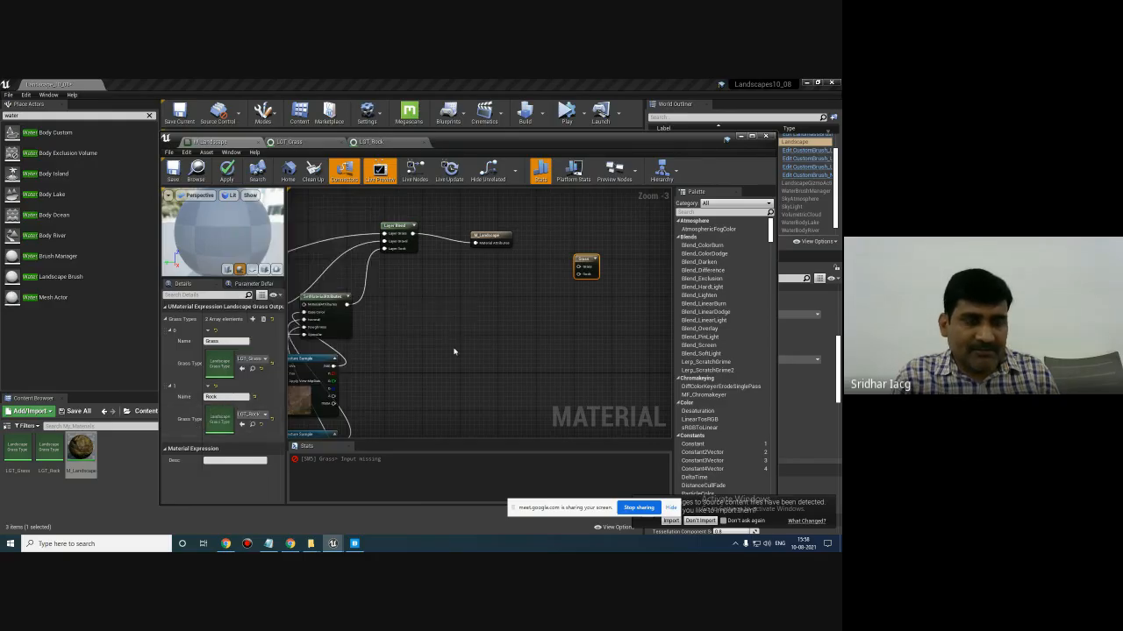
- Add a LandscapeLayerSample node near the grass output node and set its parameter name to Grass
right_click_drag(454, 351, 393, 393)
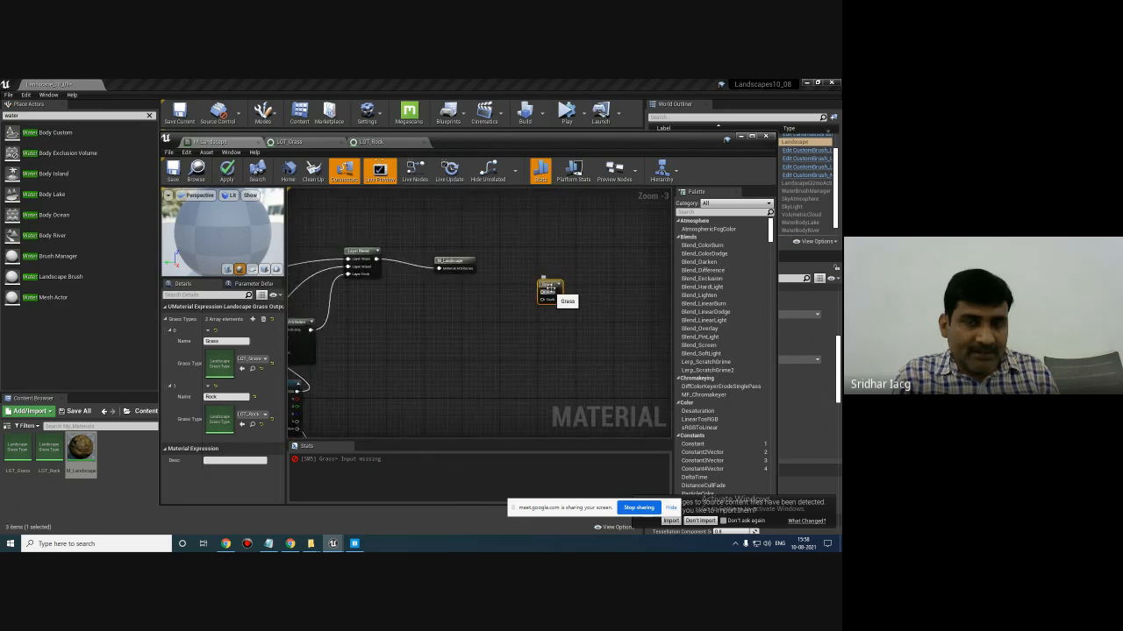
right_click_drag(508, 310, 483, 315)
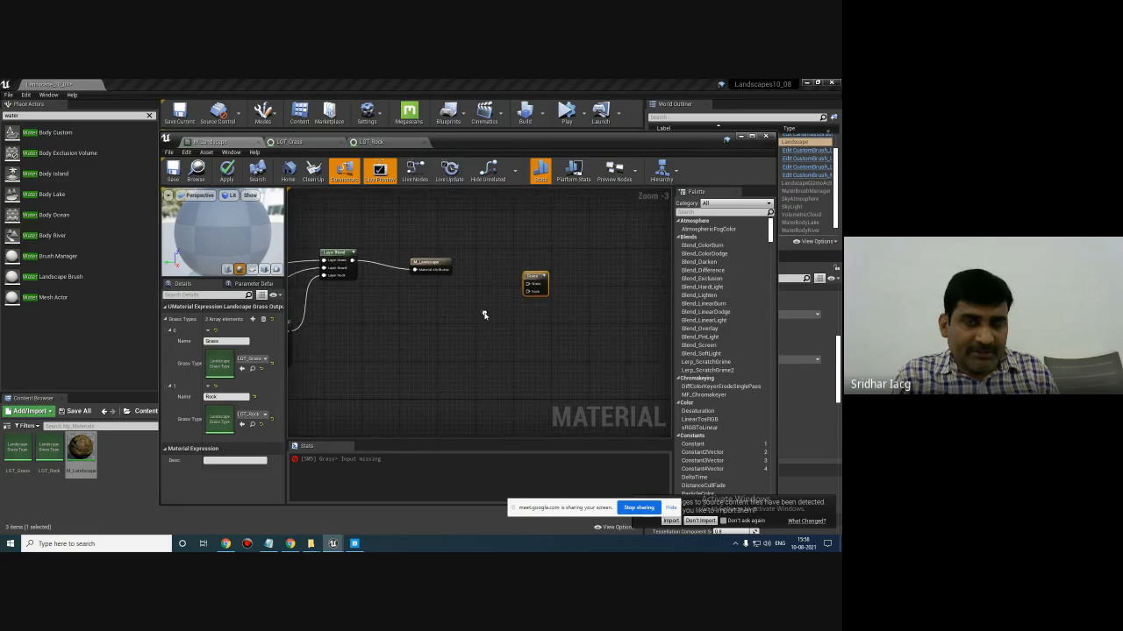
right_click(422, 344)
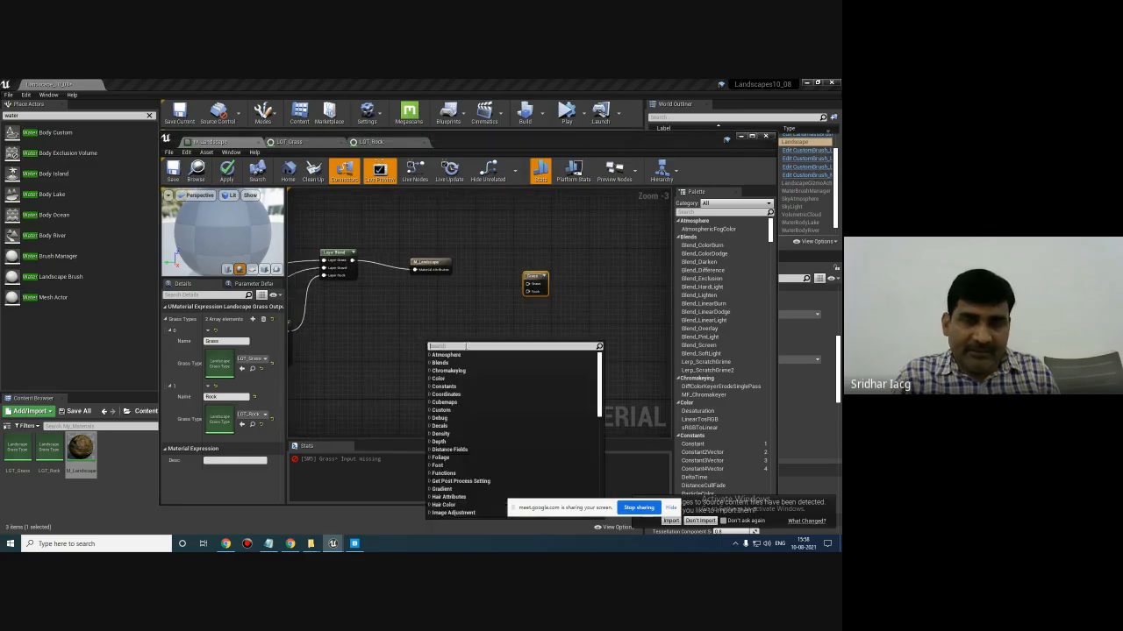
type("land")
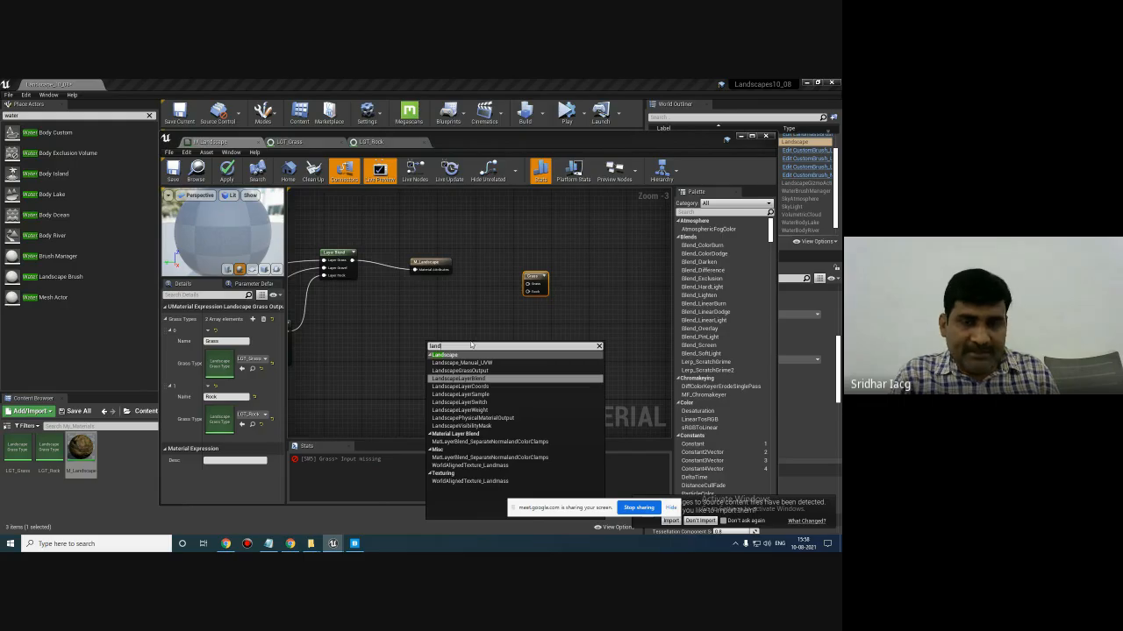
left_click(482, 395)
left_click_drag(453, 342, 480, 317)
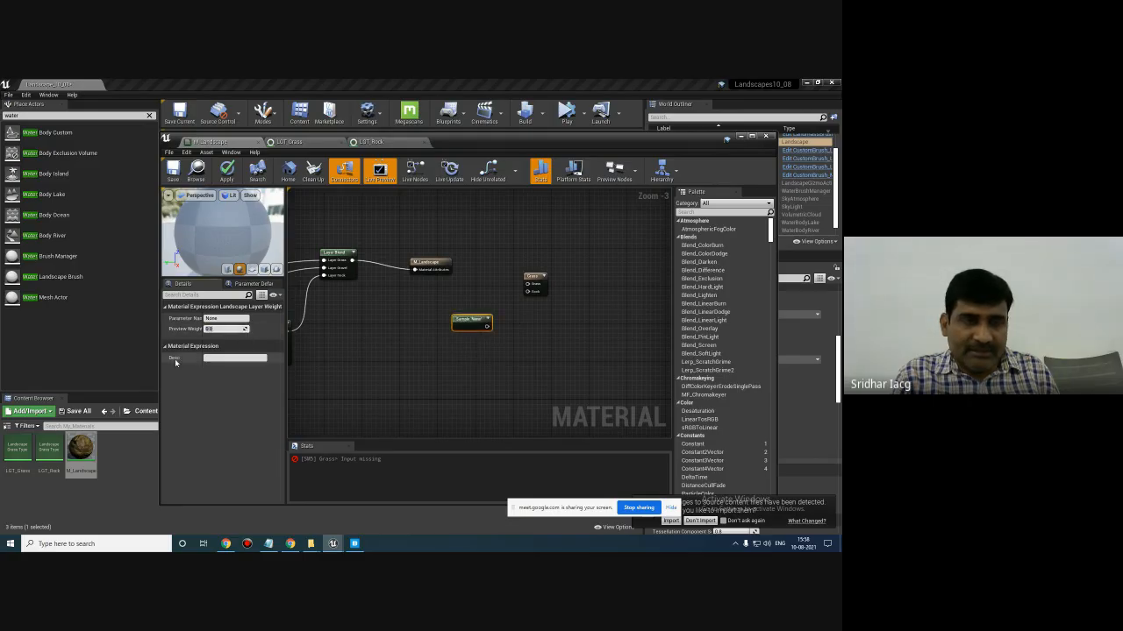
left_click(226, 328)
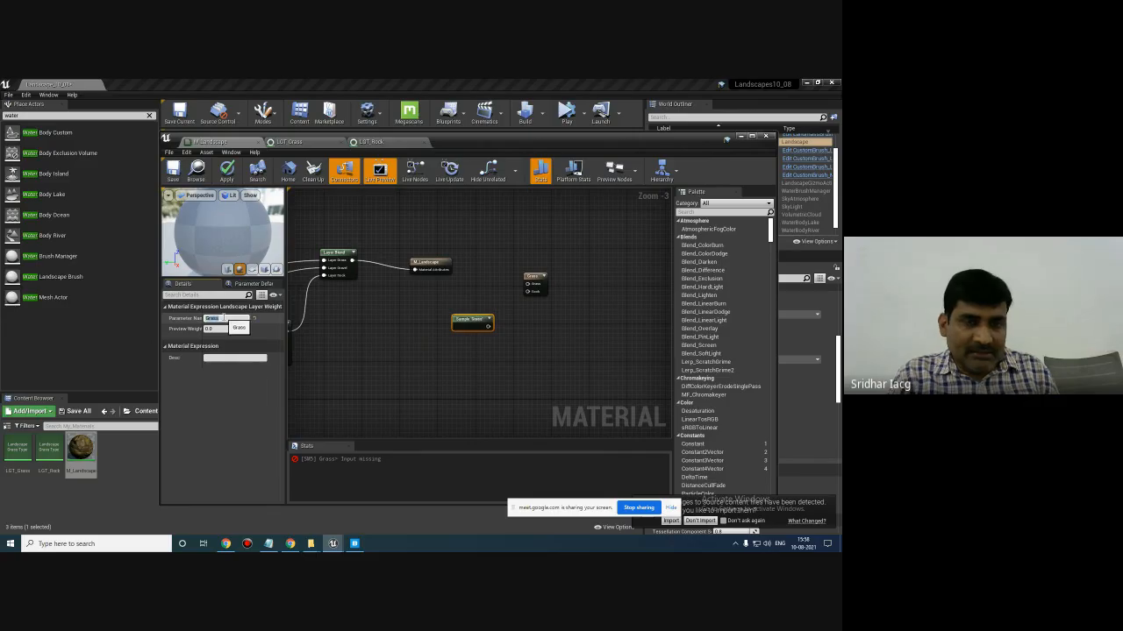
left_click_drag(475, 319, 480, 309)
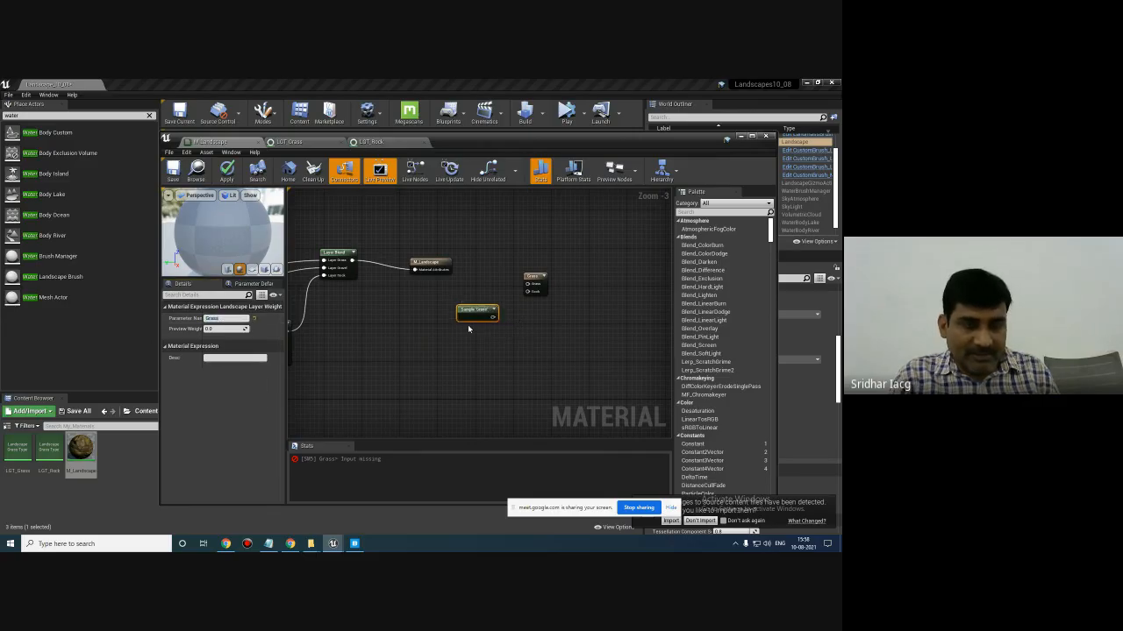
- Duplicate the Grass layer sample node and set the copy's parameter name to Rock
key("ctrl+w")
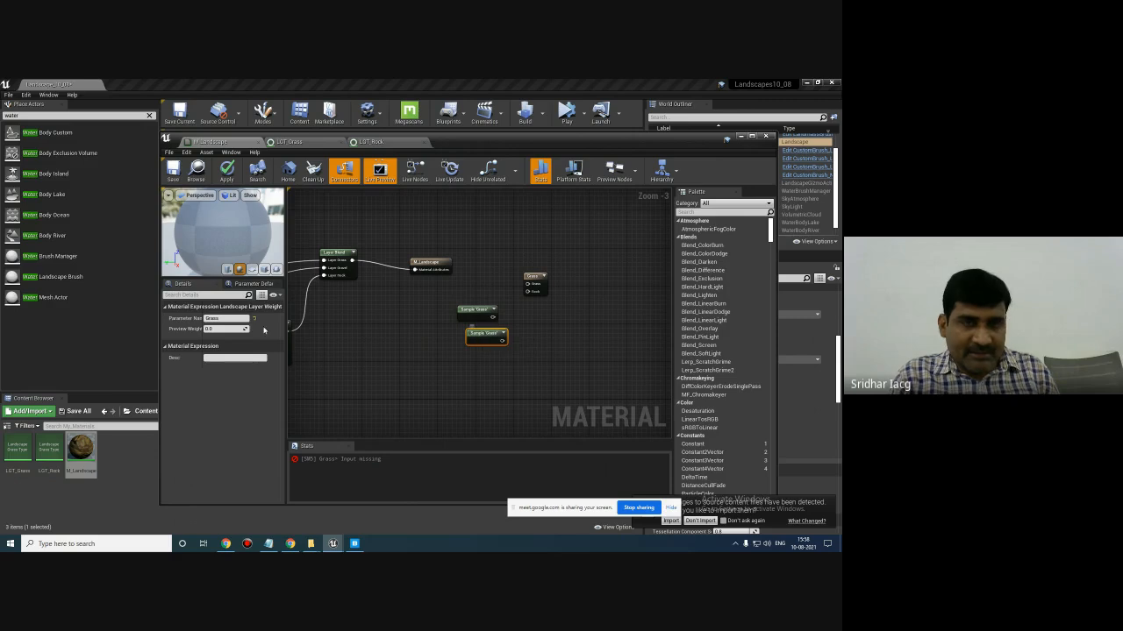
left_click(227, 319)
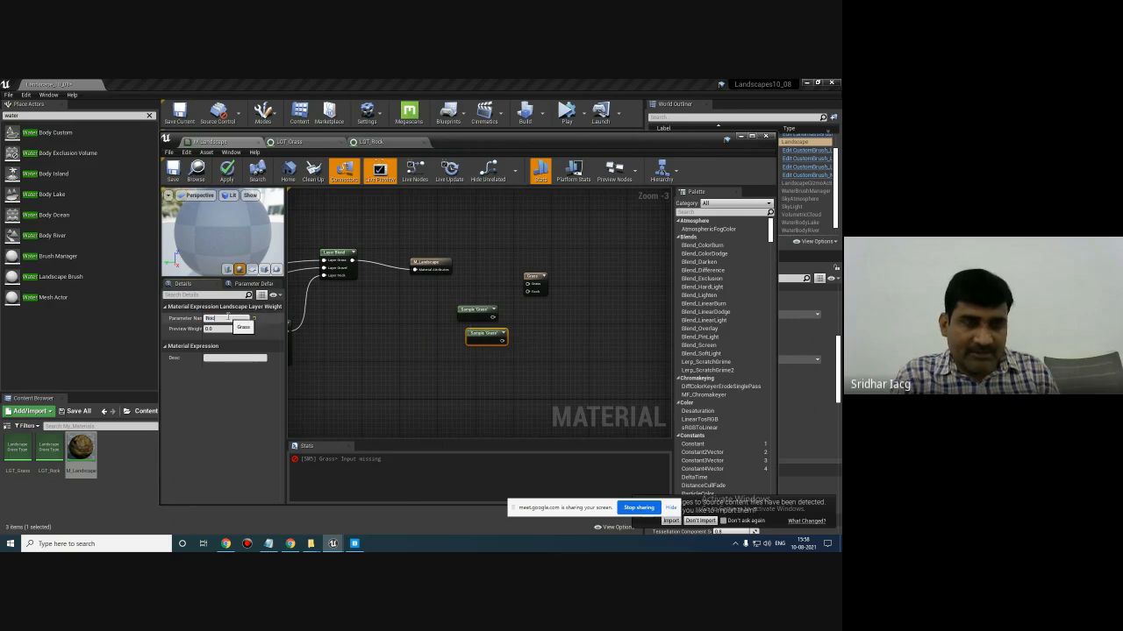
left_click(478, 311)
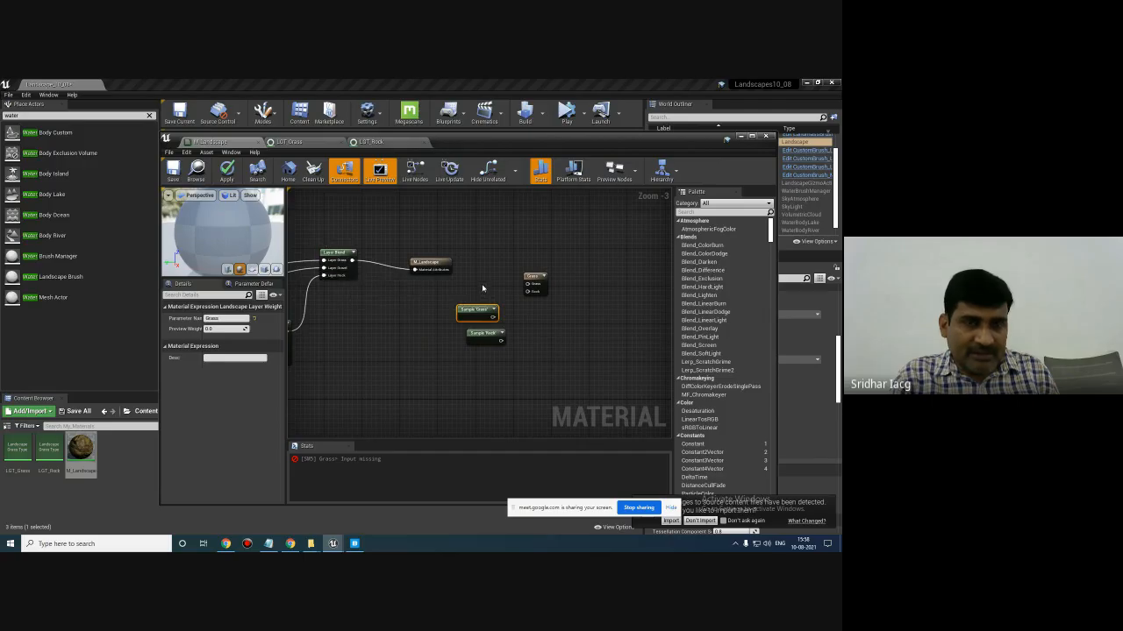
- Connect the Grass and Rock layer samples to the matching inputs of the grass output node, and save the M_Landscape material
right_click_drag(483, 287, 474, 288)
left_click_drag(487, 316, 520, 284)
left_click_drag(493, 337, 524, 294)
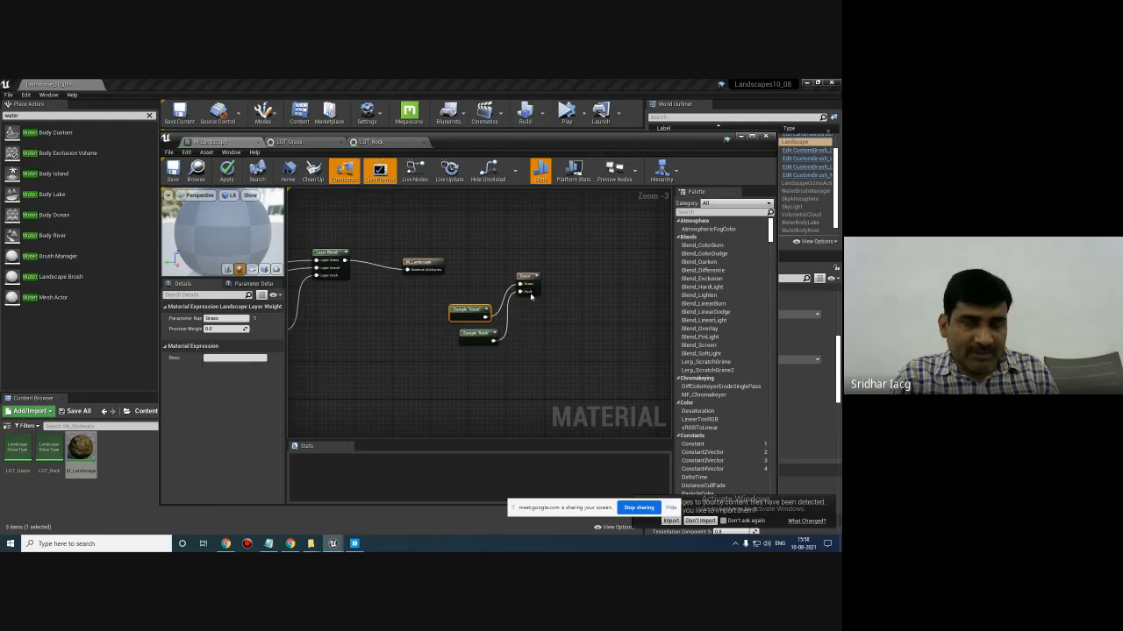
right_click_drag(530, 336, 523, 338)
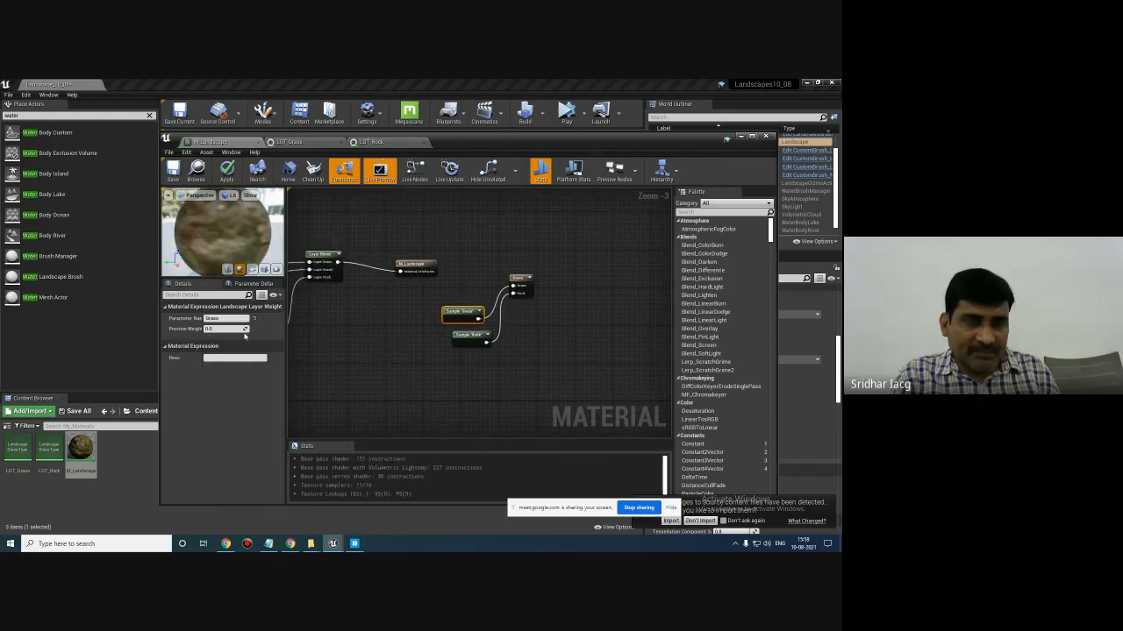
left_click(175, 172)
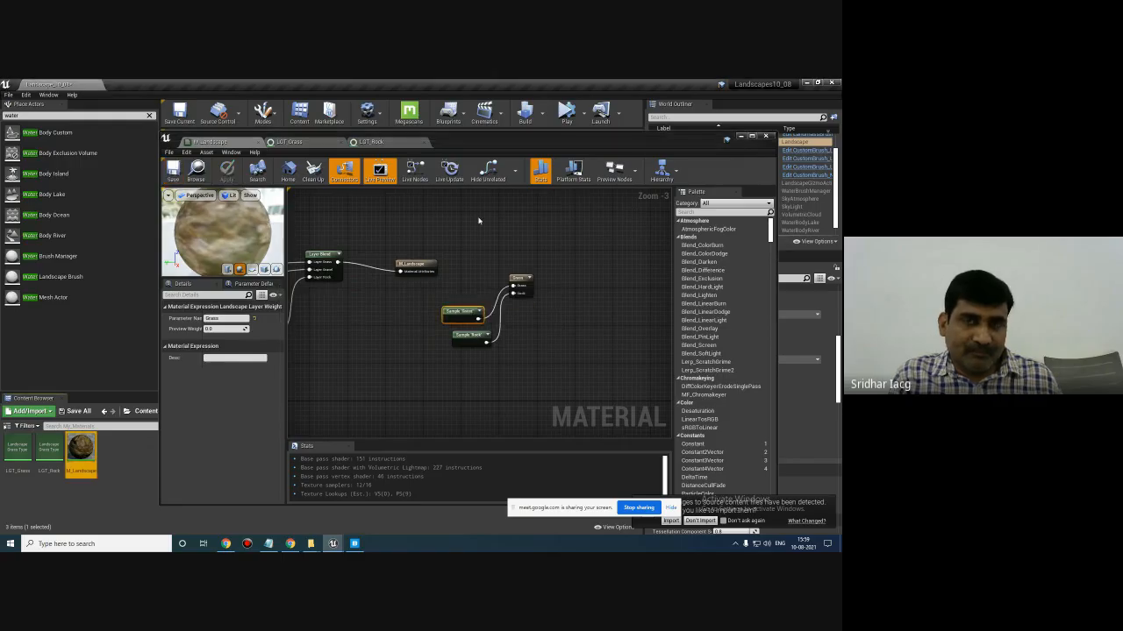
- Return to the level and examine the grass and rock meshes scattered on the landscape near the water, from close up and farther away
left_click(740, 138)
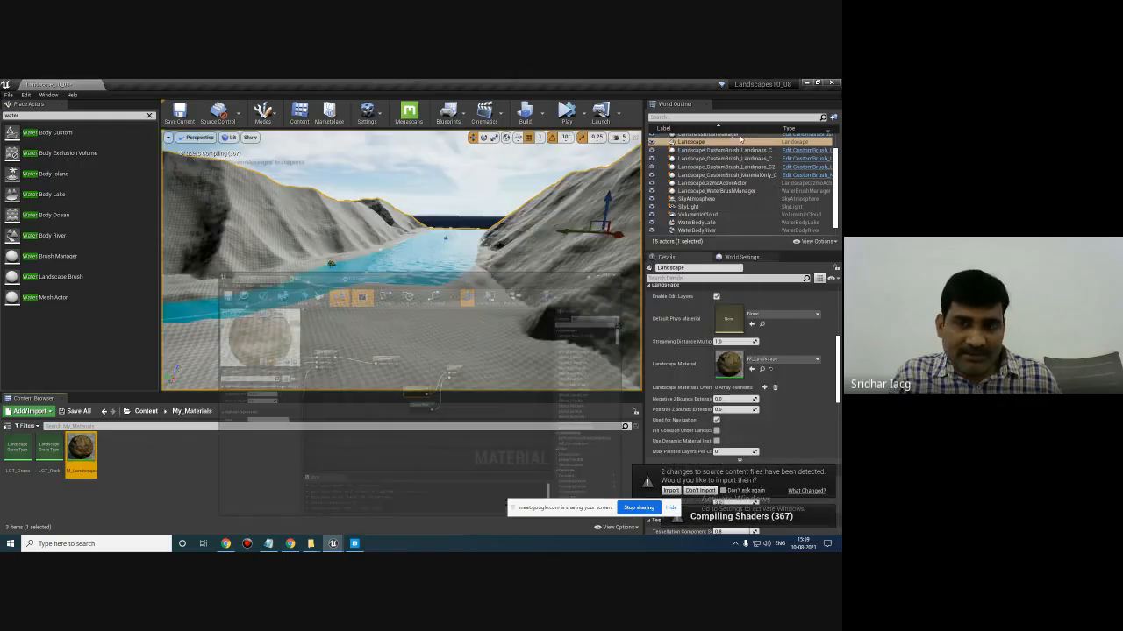
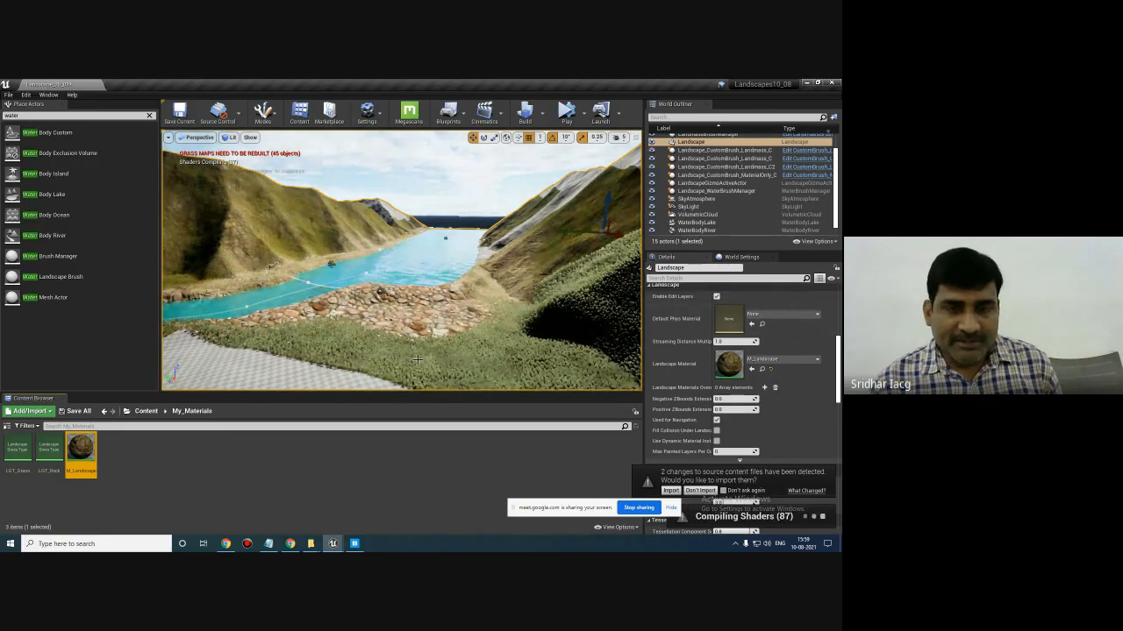
key("w")
mouse_move(555, 335)
right_mouse_down()
mouse_move(564, 364)
mouse_move(554, 334)
right_mouse_up()
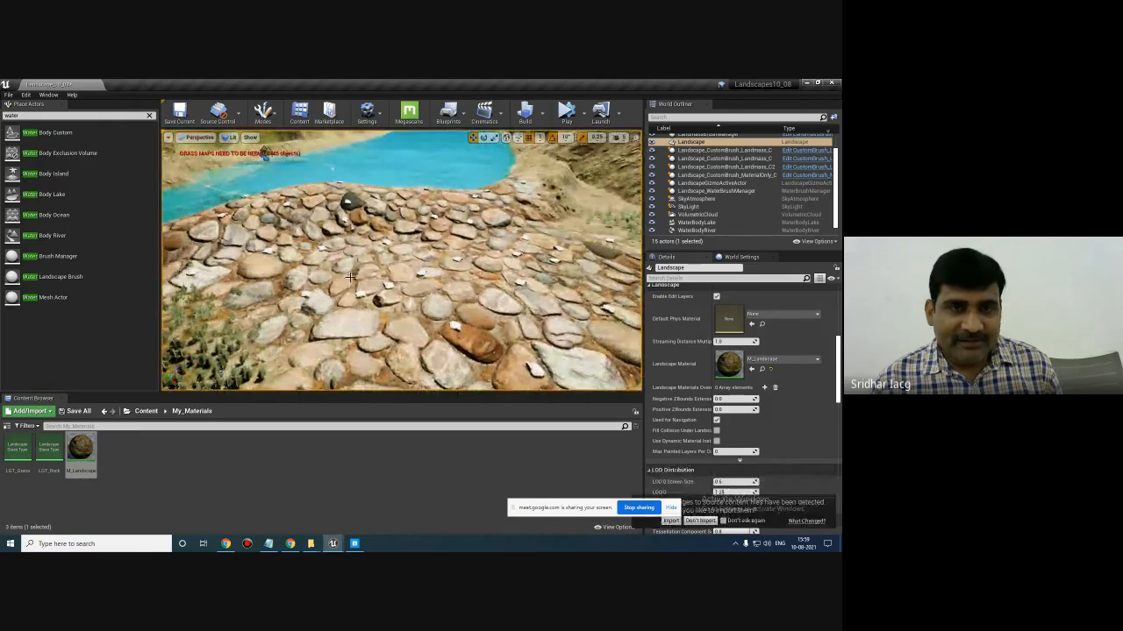
right_click_drag(520, 290, 485, 288)
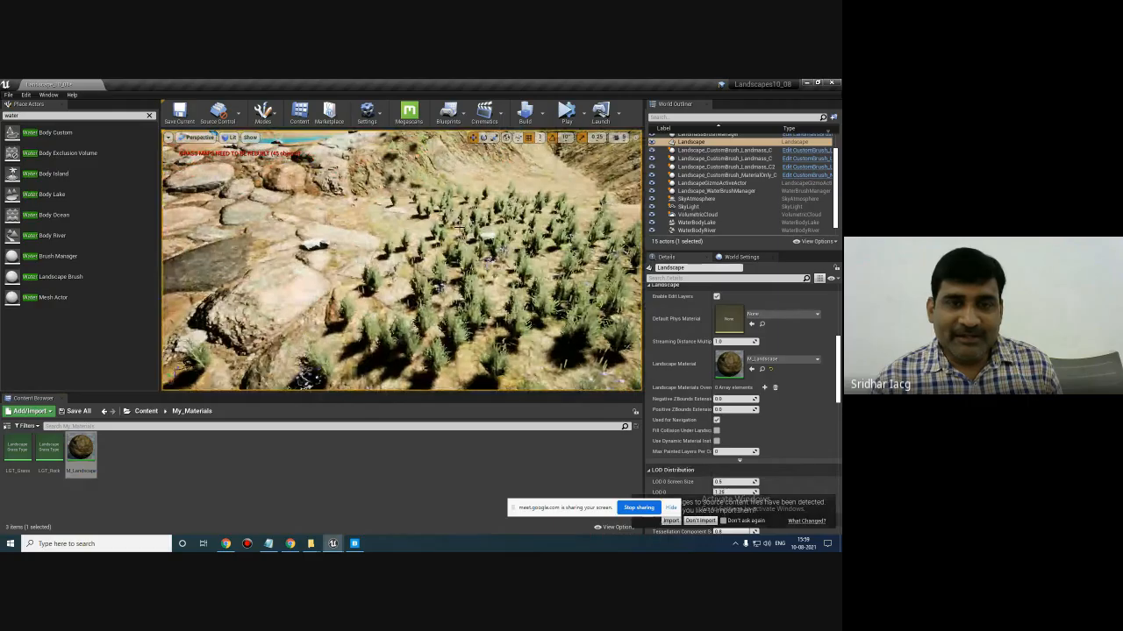
right_click_drag(459, 228, 411, 252)
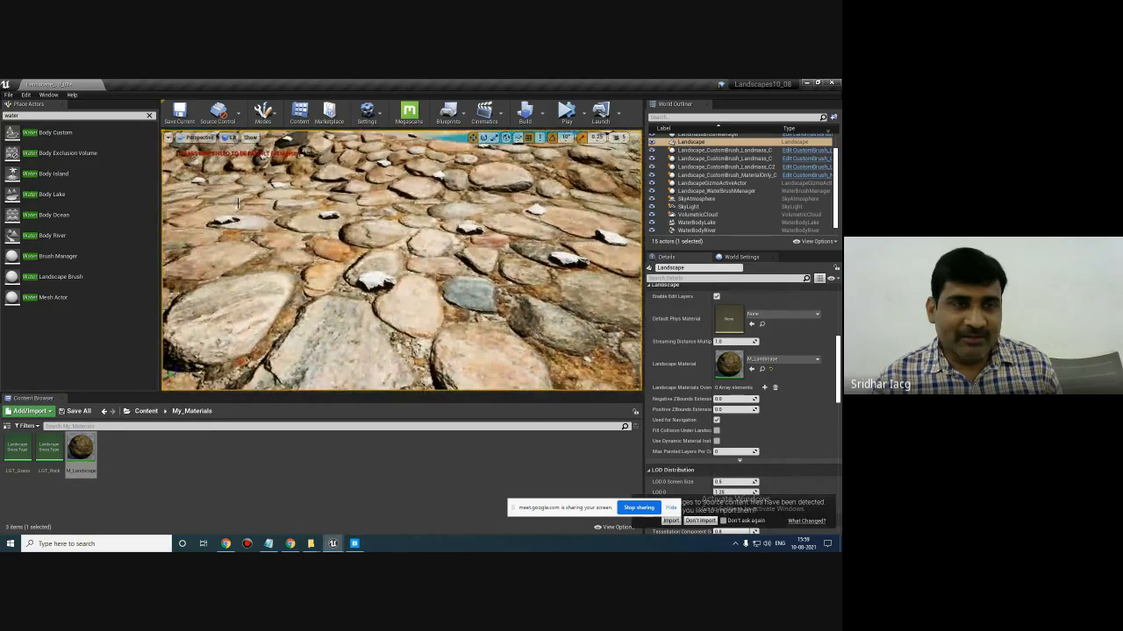
scroll(539, 198, "down", 4)
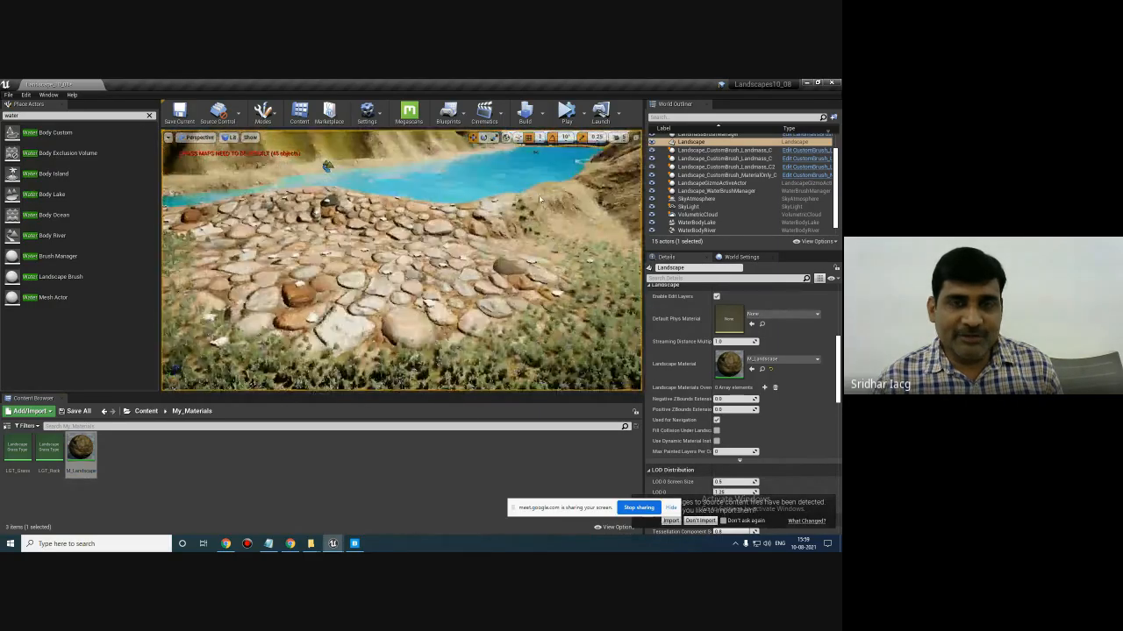
right_click_drag(538, 195, 345, 219)
scroll(635, 148, "up", 5)
scroll(602, 144, "down", 5)
scroll(630, 148, "up", 2)
scroll(573, 146, "up", 3)
scroll(82, 168, "up", 3)
scroll(82, 170, "down", 4)
scroll(97, 193, "up", 4)
scroll(96, 191, "down", 4)
scroll(294, 187, "down", 3)
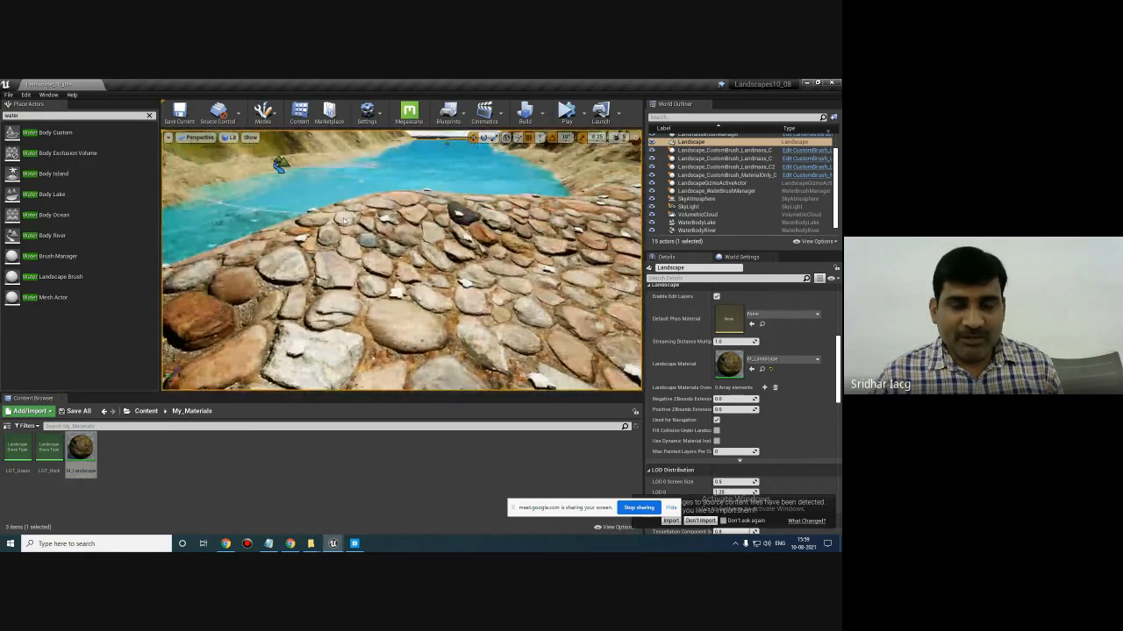
right_click_drag(422, 230, 481, 255)
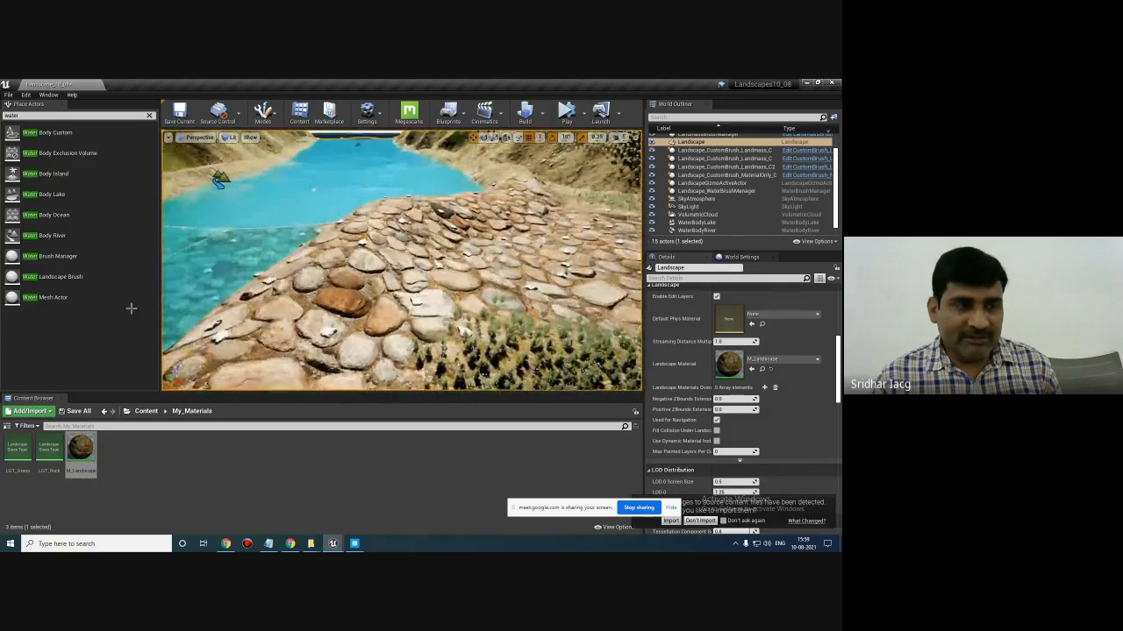
- In LGT_Rock, set the maximum Scale X to 10 and the grass density to 0.2, and save the asset
double_click(48, 447)
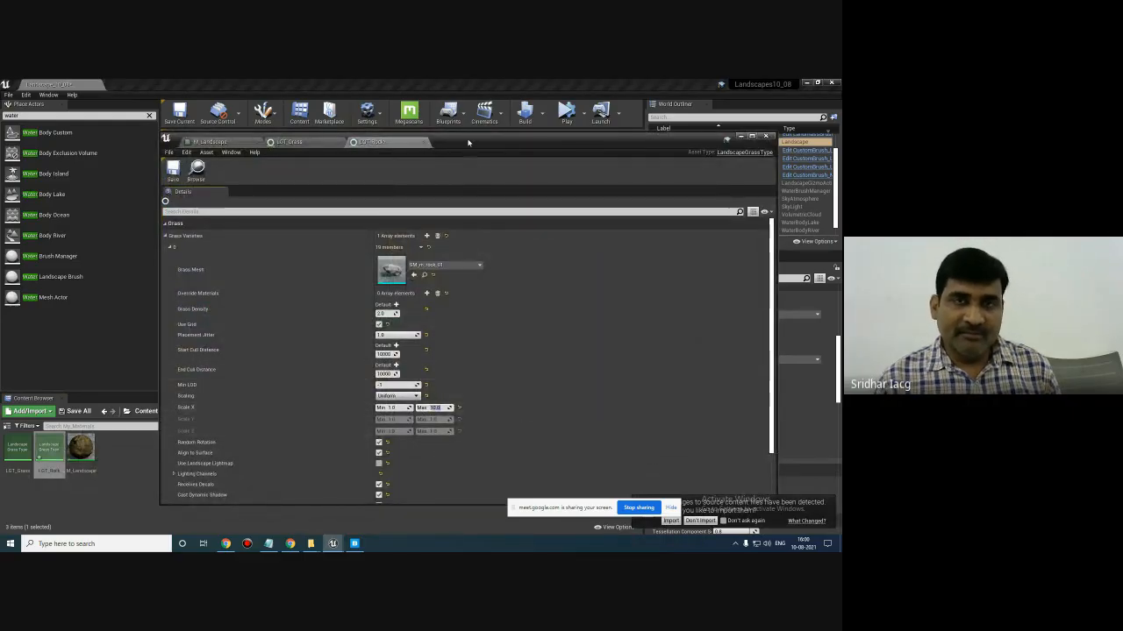
left_click_drag(455, 146, 642, 418)
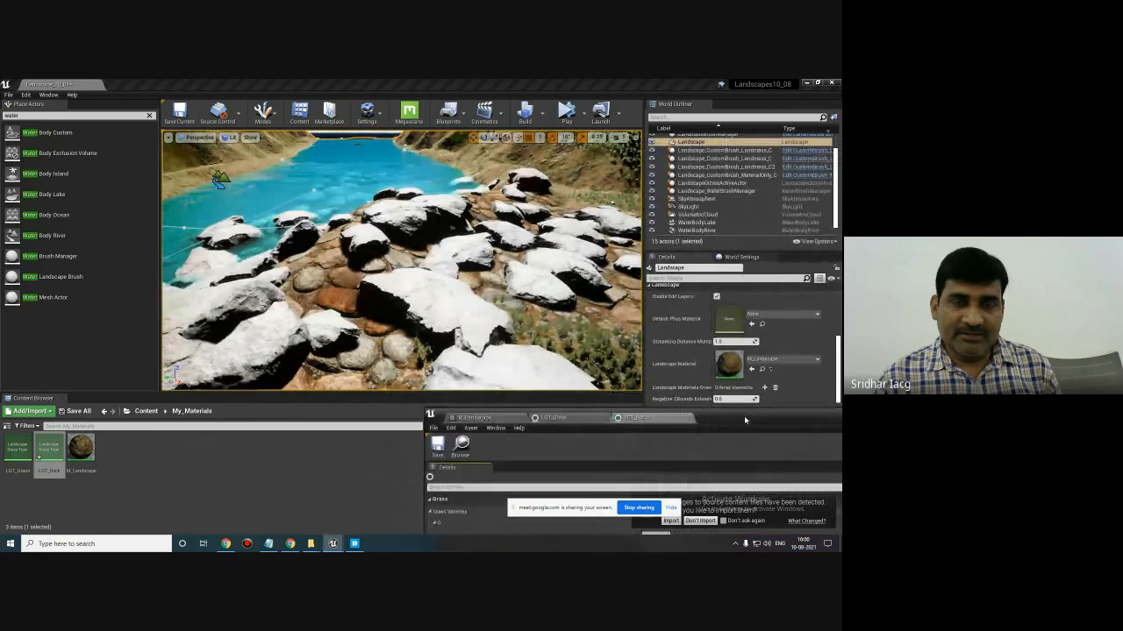
left_click_drag(716, 423, 682, 200)
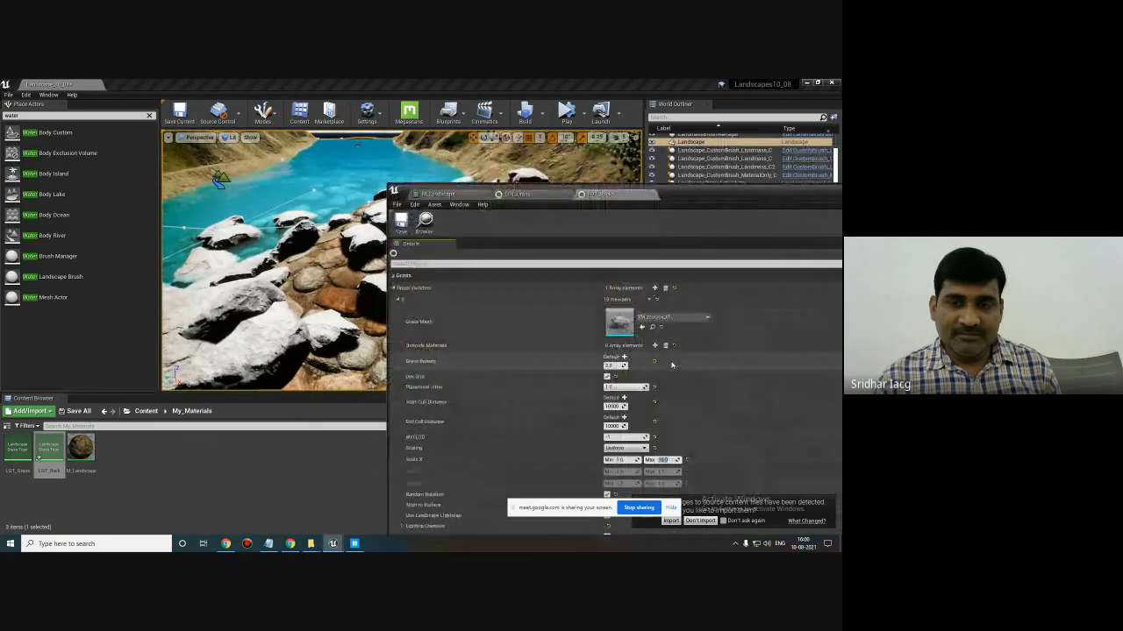
left_click(613, 366)
type(".2")
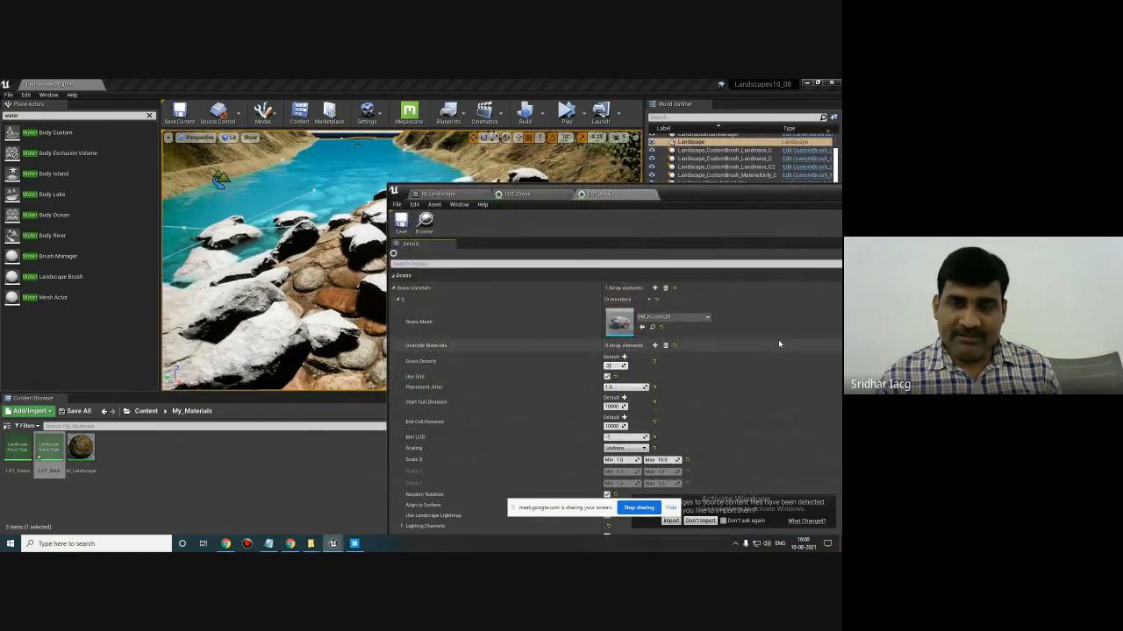
left_click_drag(687, 194, 754, 189)
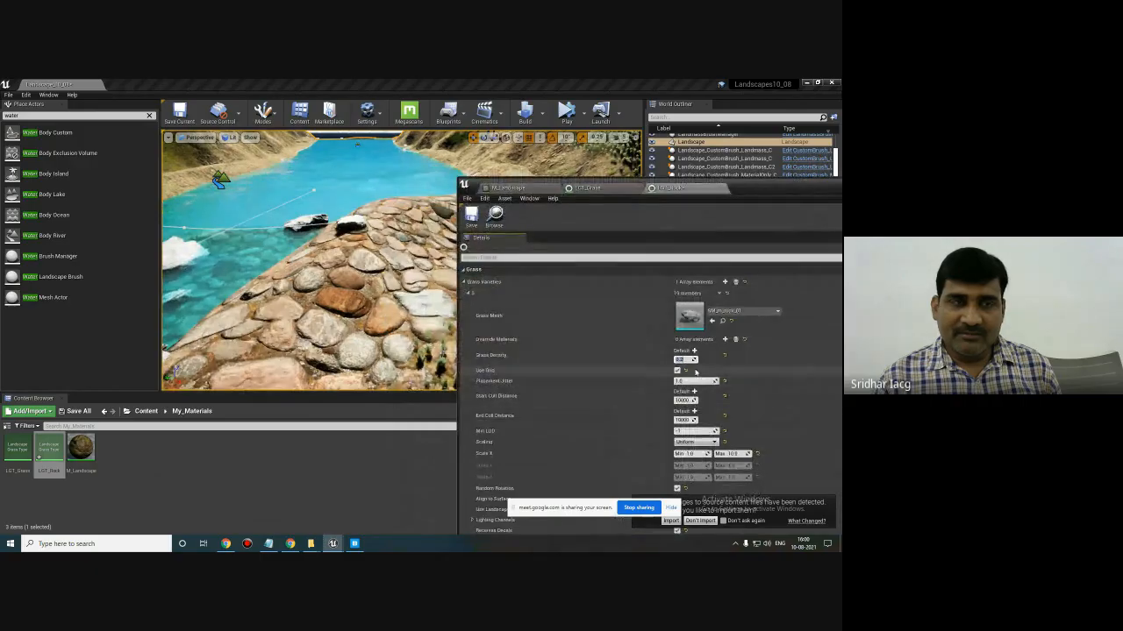
left_click(471, 218)
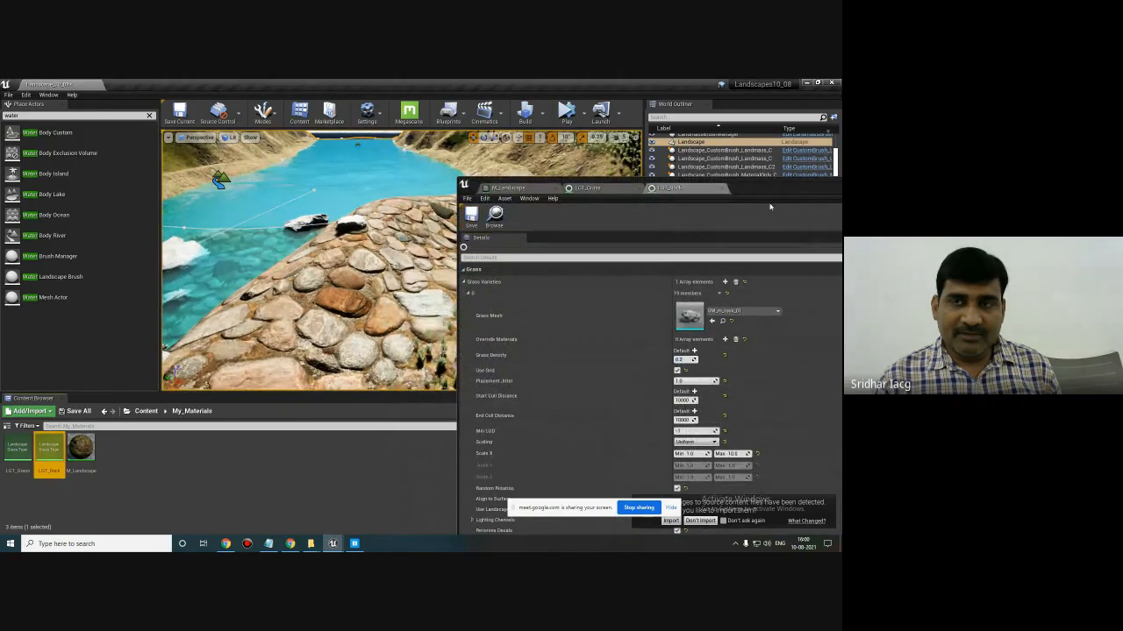
- Replace the grass mesh of LGT_Rock with another SM_m_rock variant, set its maximum Scale X to 20, and close the asset editor
left_click_drag(769, 189, 655, 276)
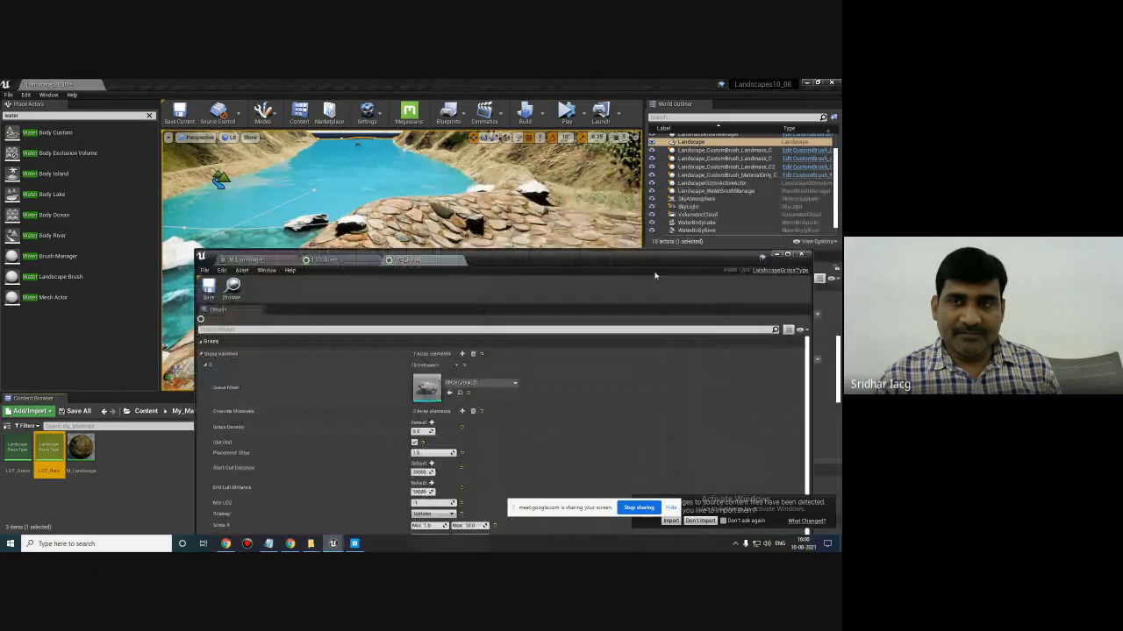
left_click(480, 383)
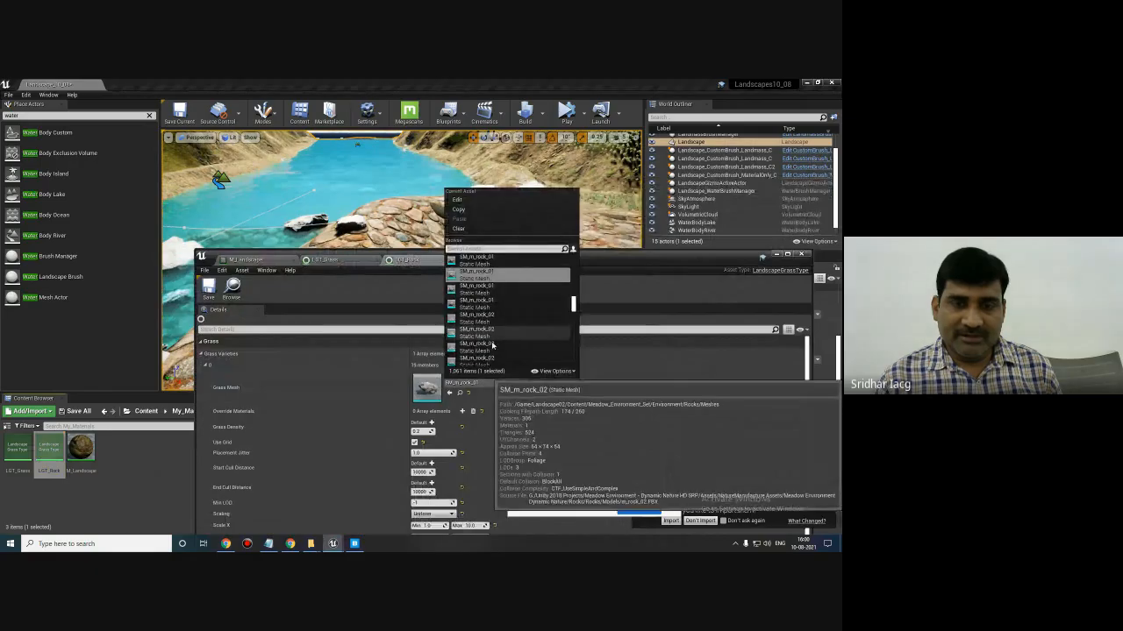
left_click(492, 360)
left_click_drag(540, 259, 613, 186)
left_click(554, 310)
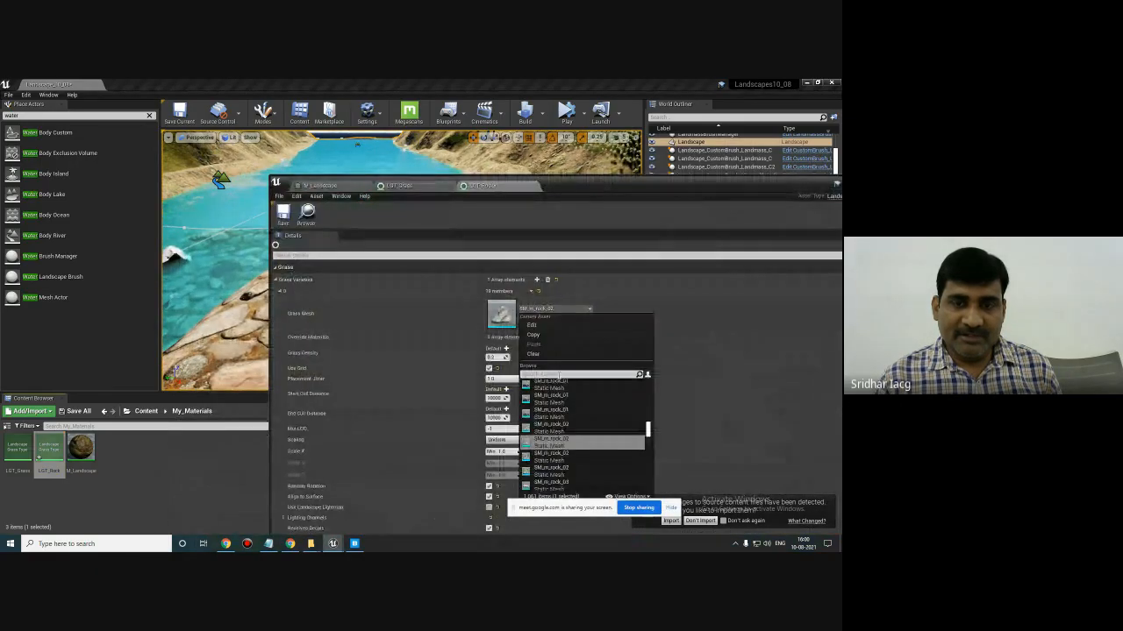
left_click(567, 436)
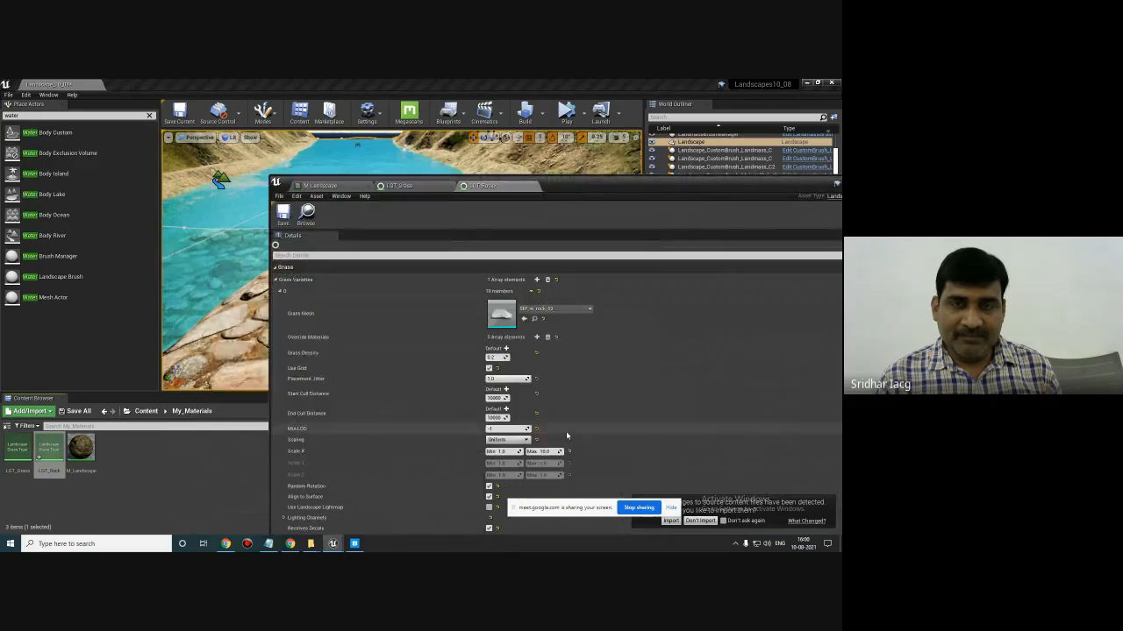
left_click_drag(588, 187, 759, 110)
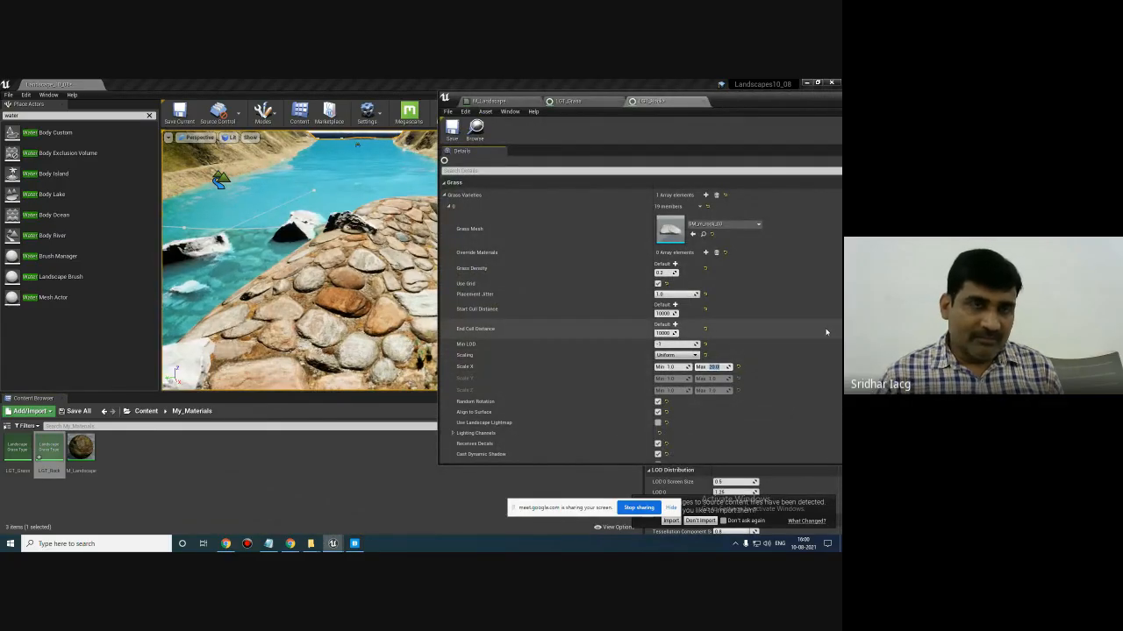
left_click_drag(747, 104, 688, 308)
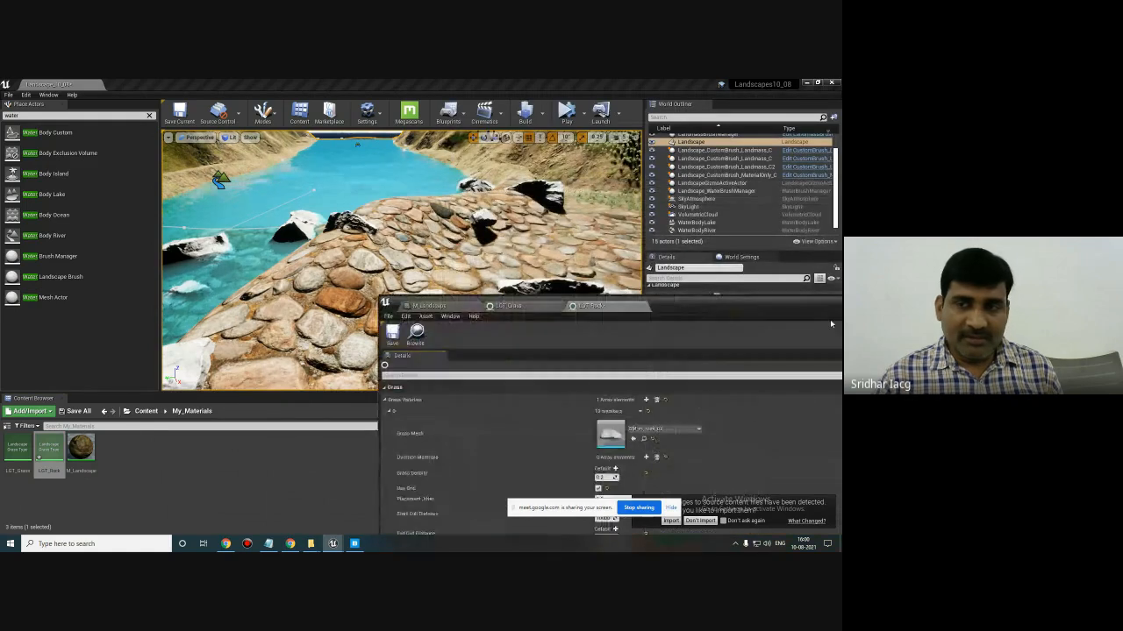
left_click_drag(819, 305, 567, 384)
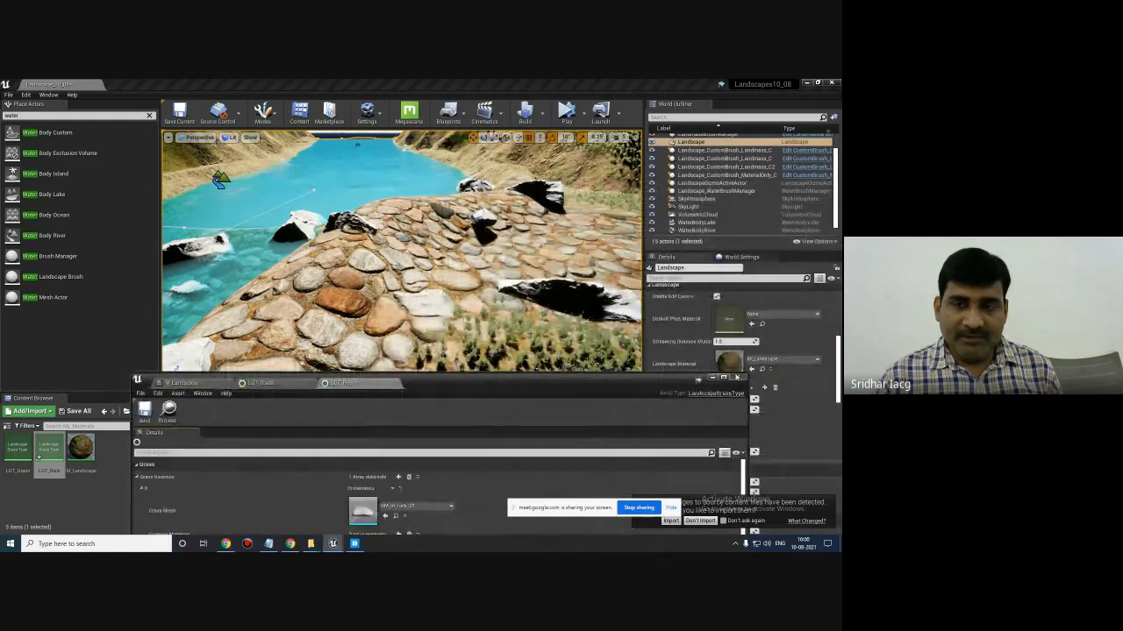
left_click(738, 378)
- Create a Landscape Grass Type asset named LGT_Gravel in the My_Materials folder
right_click_drag(549, 279, 443, 303)
key("w")
right_click(129, 443)
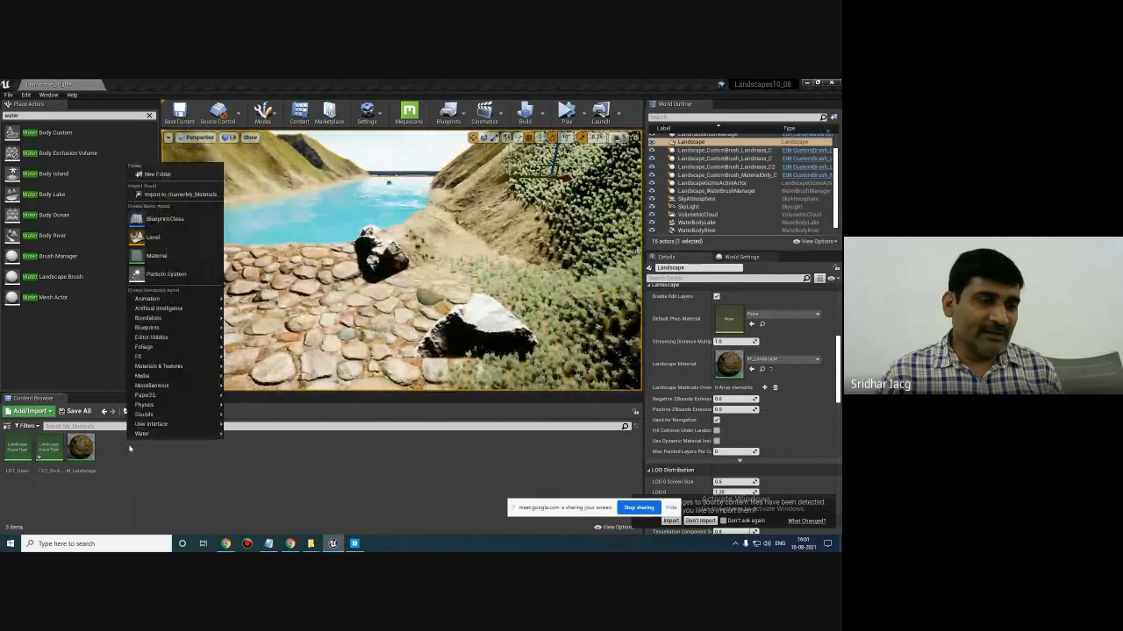
mouse_move(167, 347)
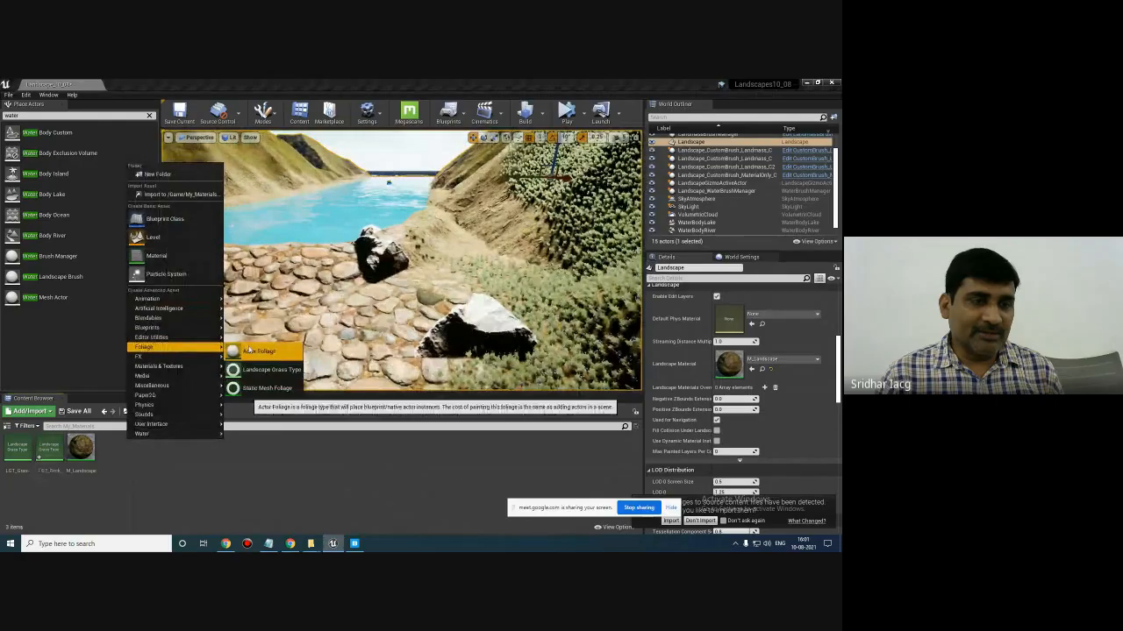
left_click(274, 370)
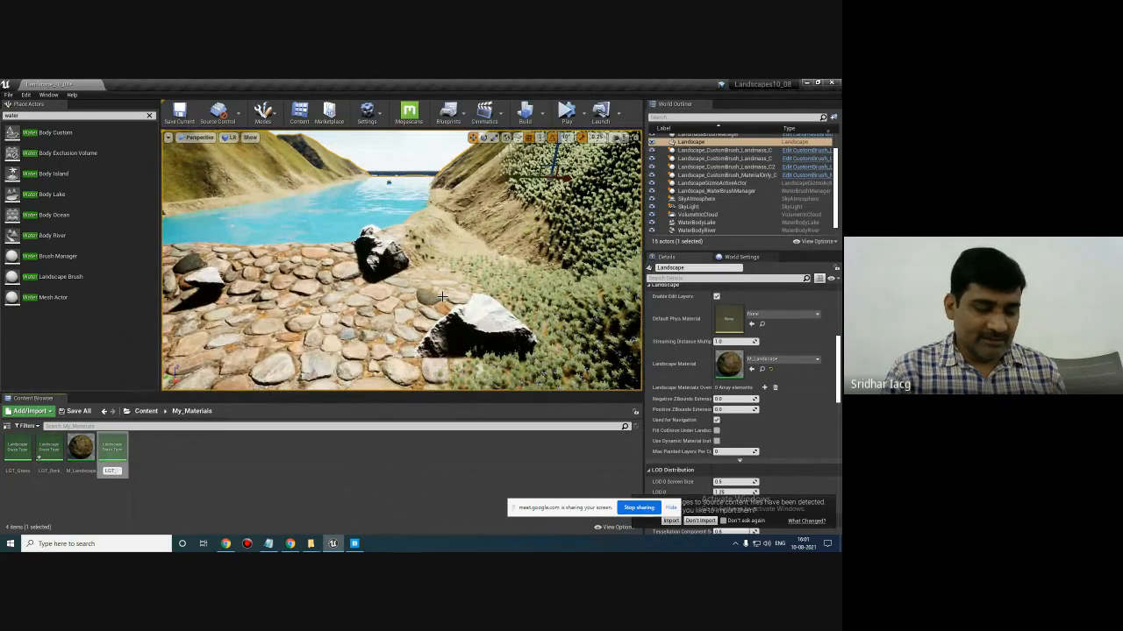
type("LGT_Gravel")
key("Return")
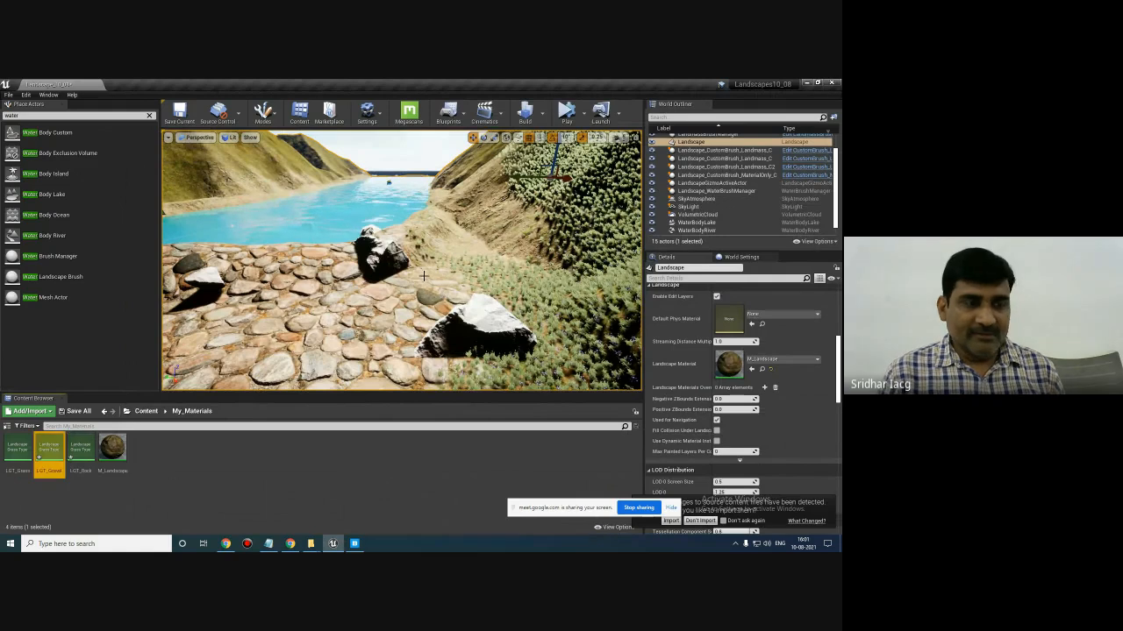
- Open LGT_Gravel, add one Grass Varieties element, and expand its settings
double_click(50, 451)
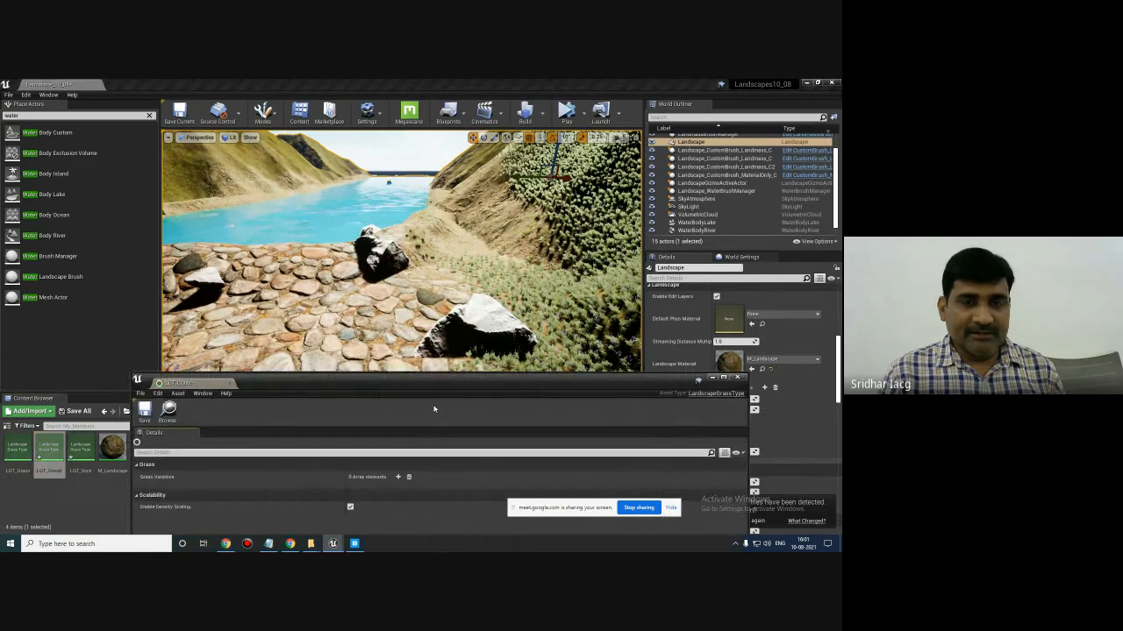
left_click_drag(433, 408, 477, 235)
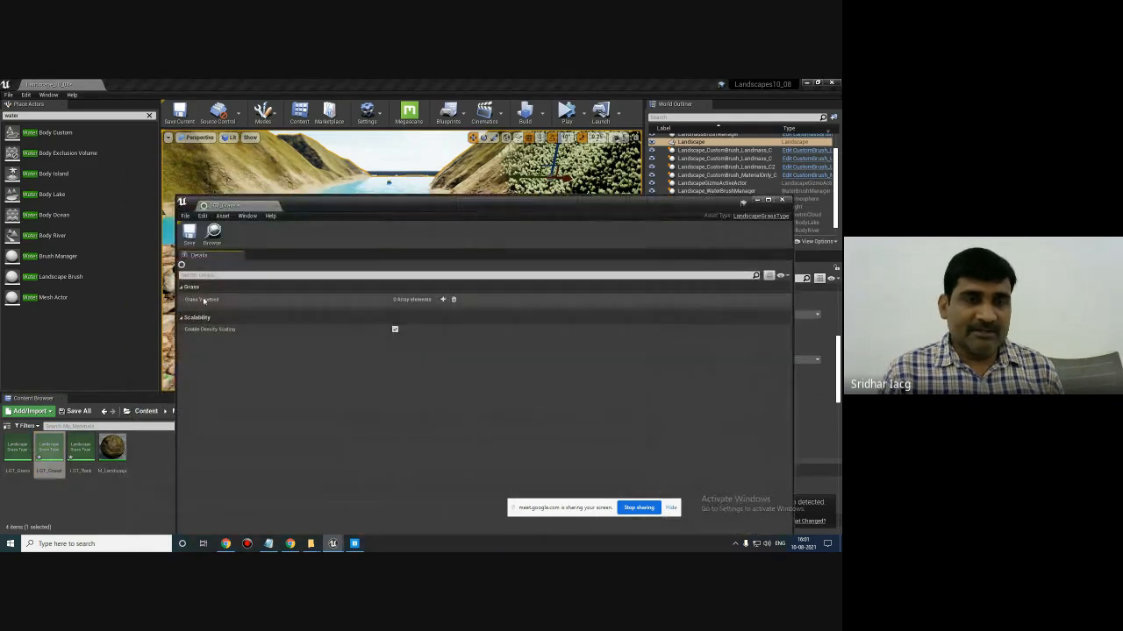
left_click(442, 299)
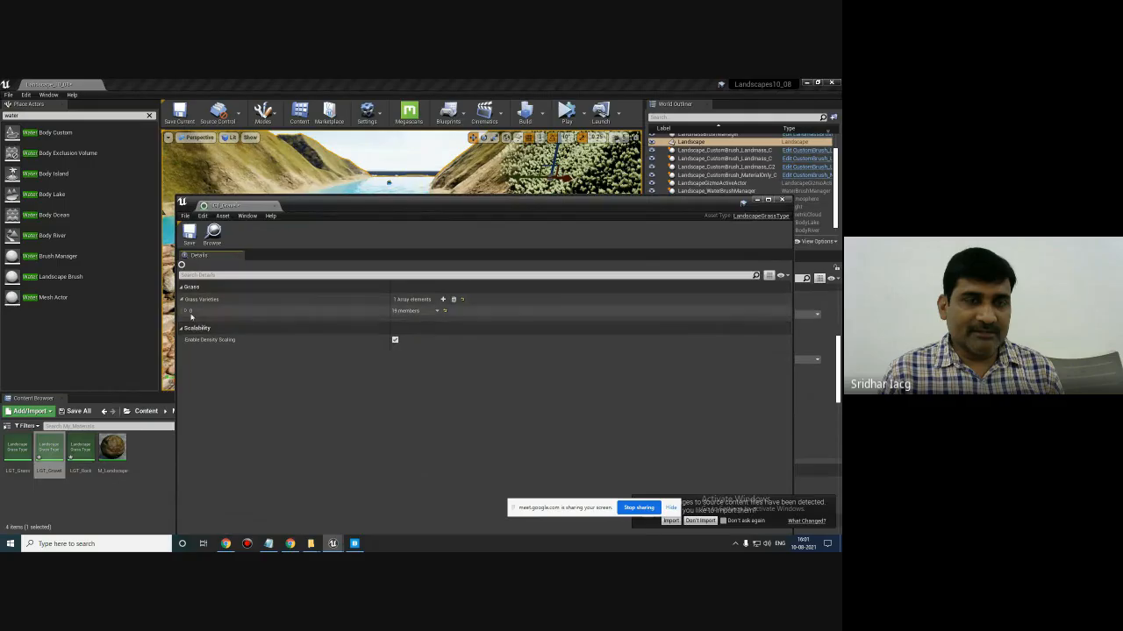
left_click(186, 312)
- Search the static meshes for grass and set the grass mesh of the LGT_Gravel variety to SM_grass_meadow_07
left_click(453, 330)
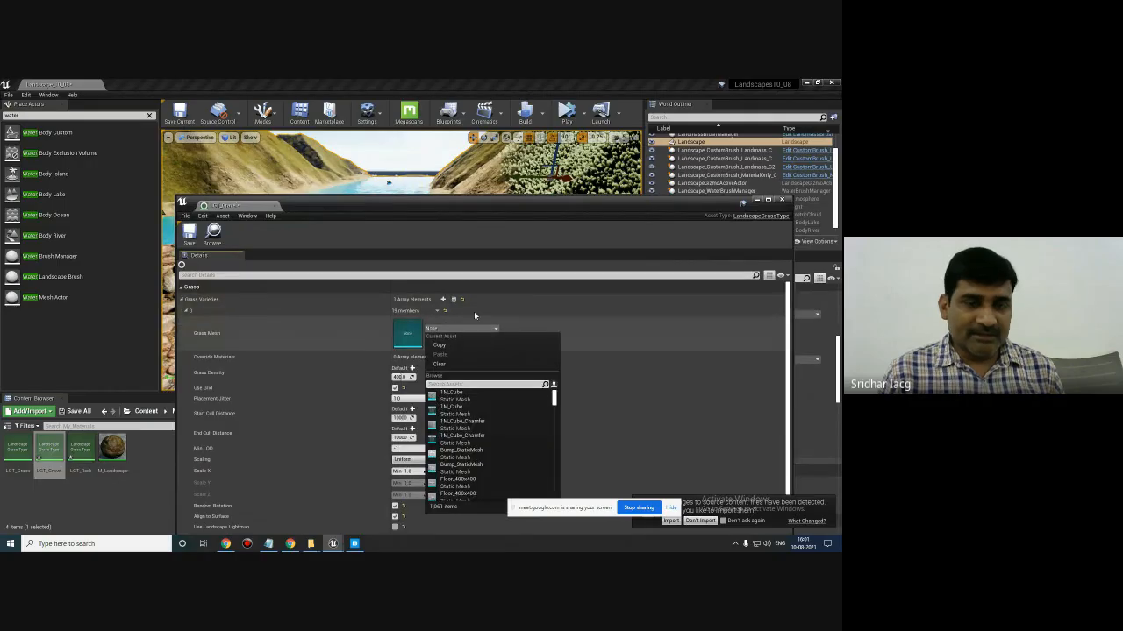
type("grass")
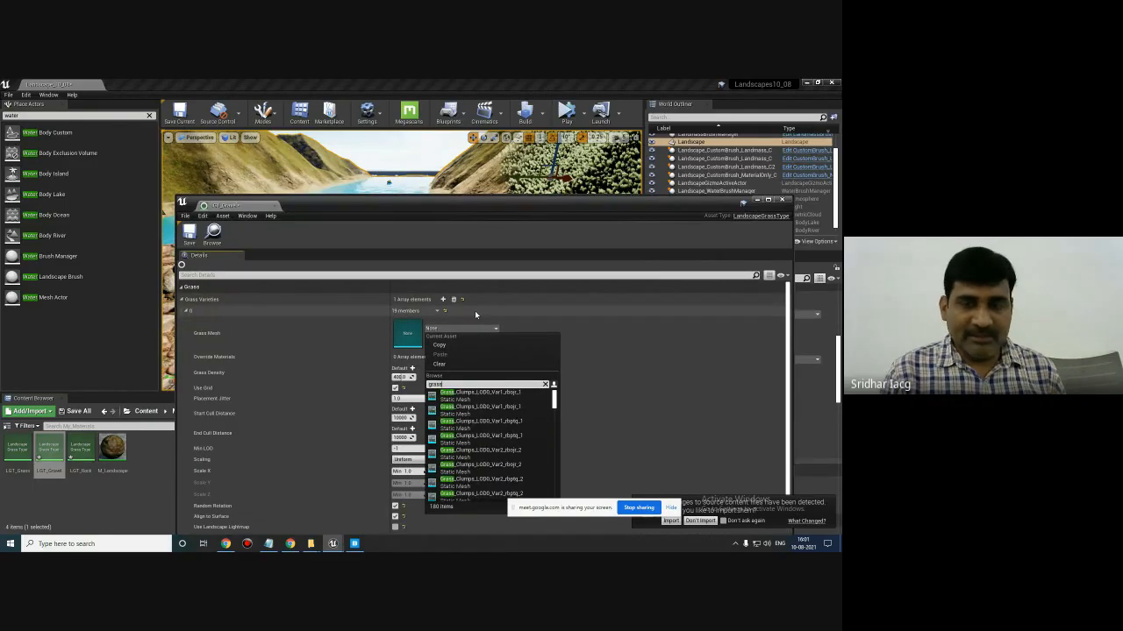
key("BackSpace")
key("BackSpace")
key("BackSpace")
key("BackSpace")
type("rco")
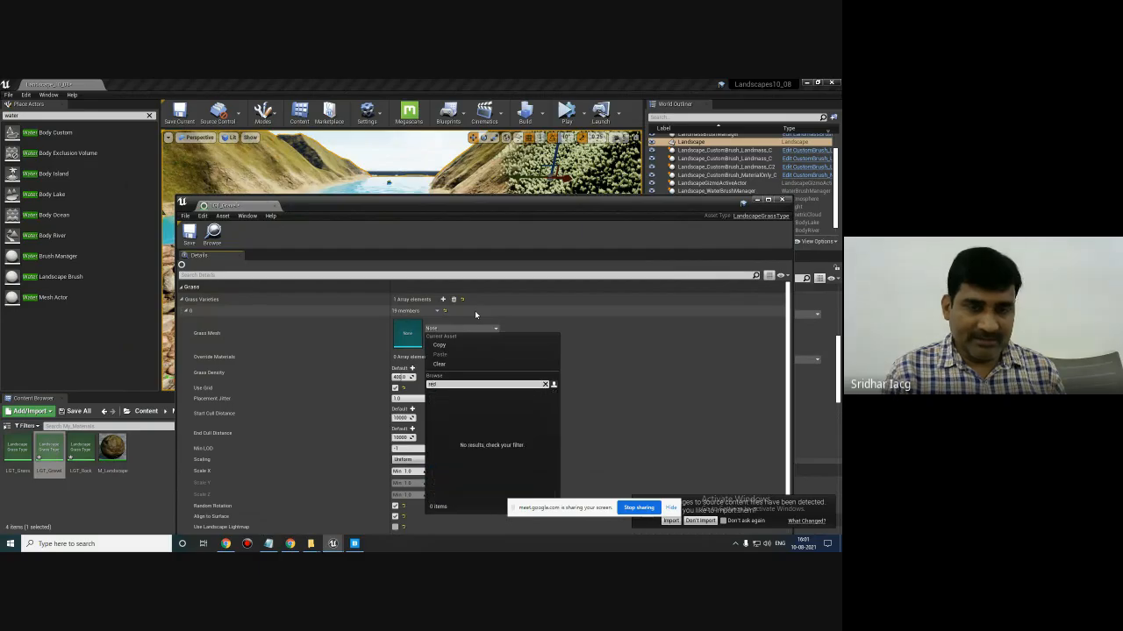
key("BackSpace")
key("BackSpace")
type("rass")
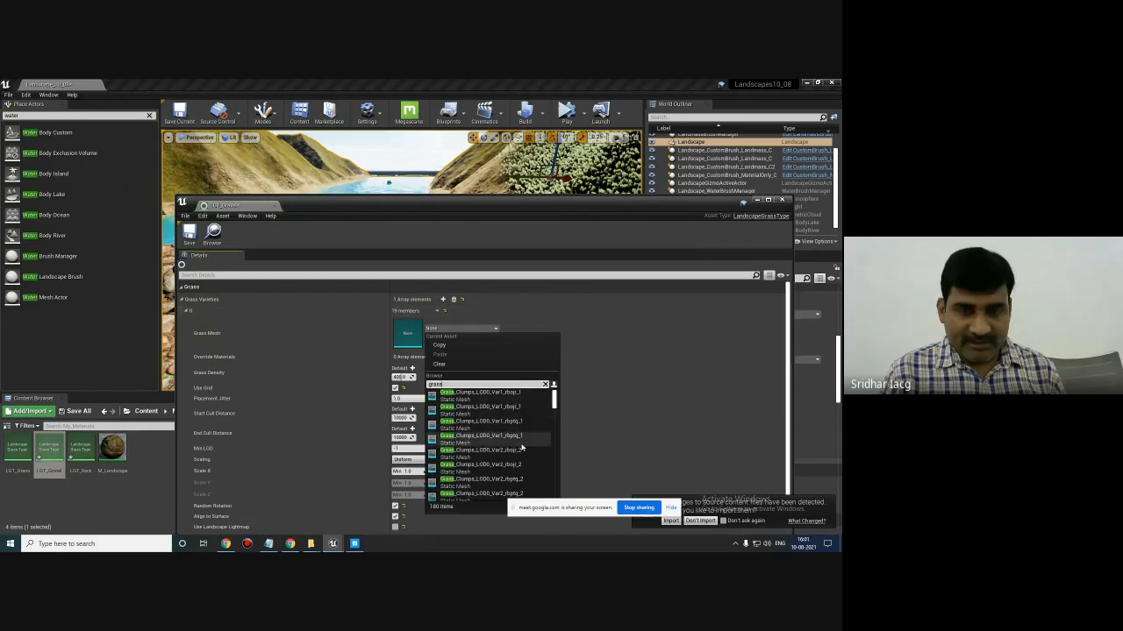
scroll(533, 458, "down", 4)
scroll(532, 458, "down", 5)
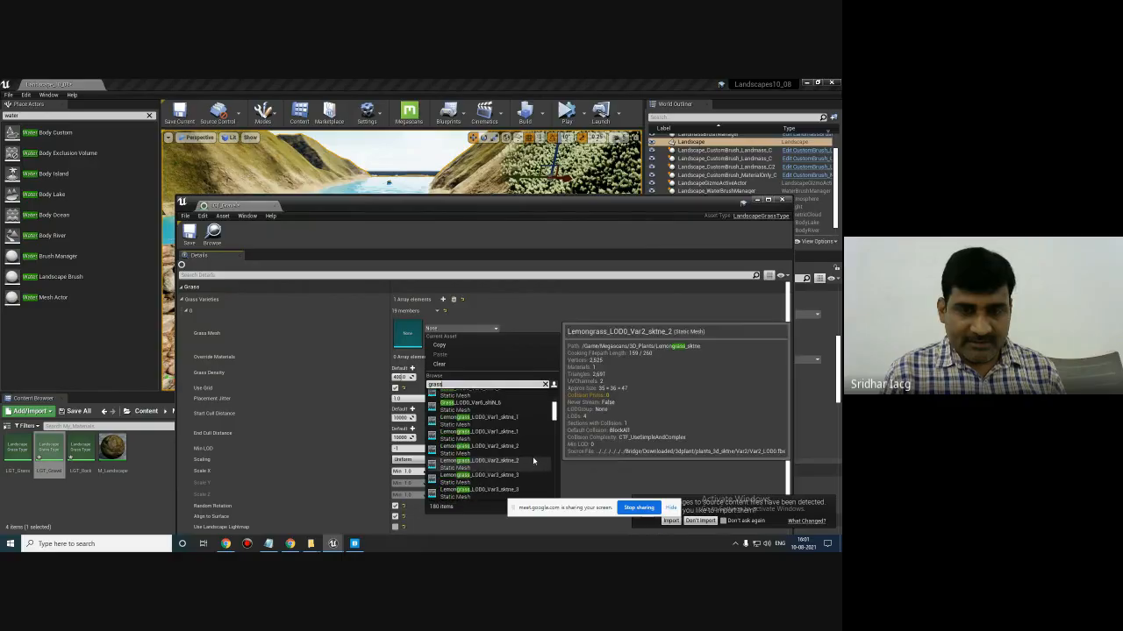
scroll(532, 462, "down", 5)
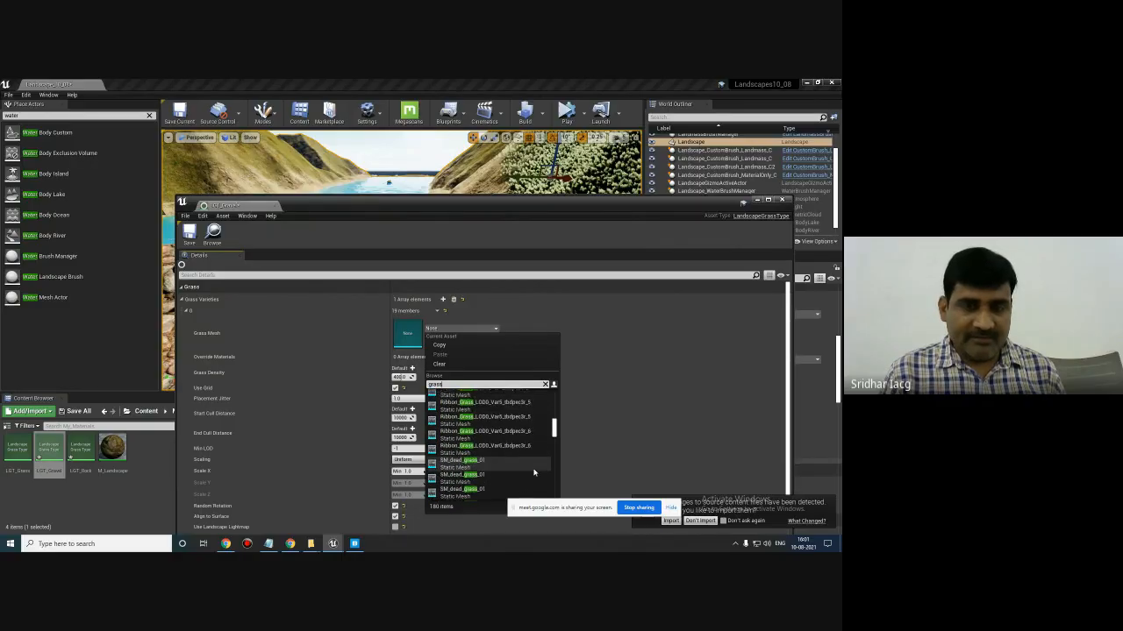
scroll(533, 471, "down", 5)
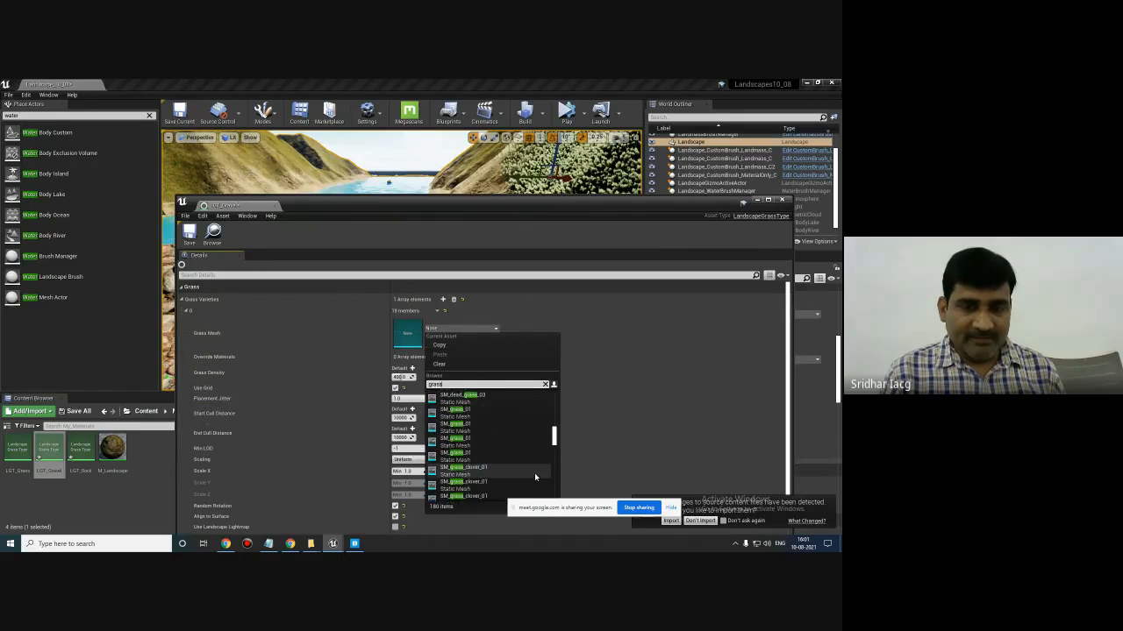
scroll(530, 476, "down", 5)
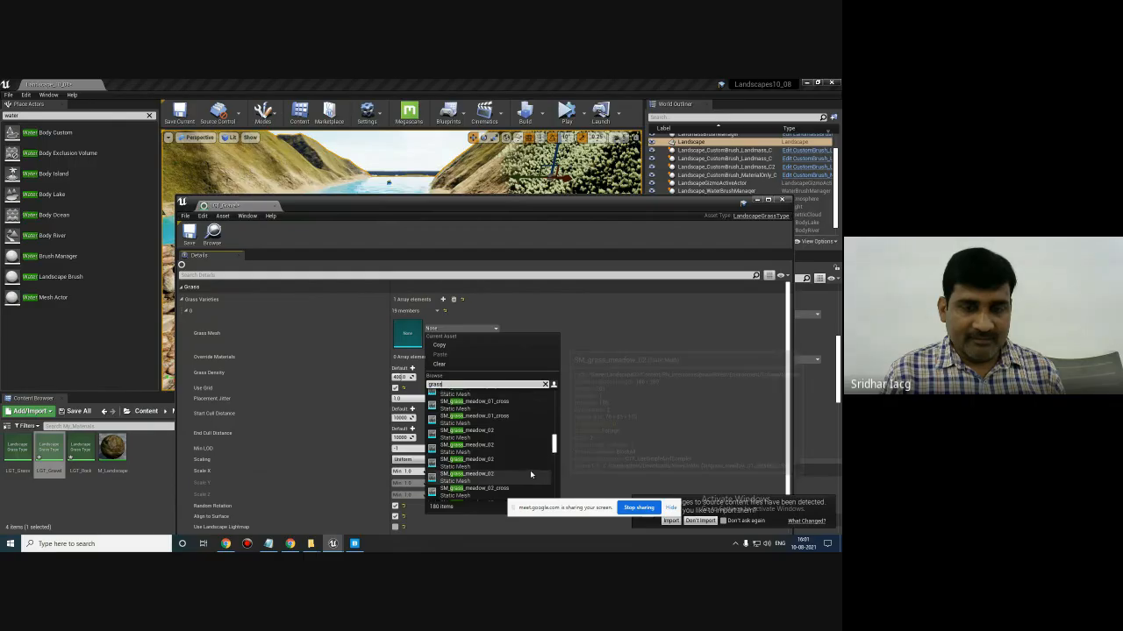
scroll(530, 474, "down", 5)
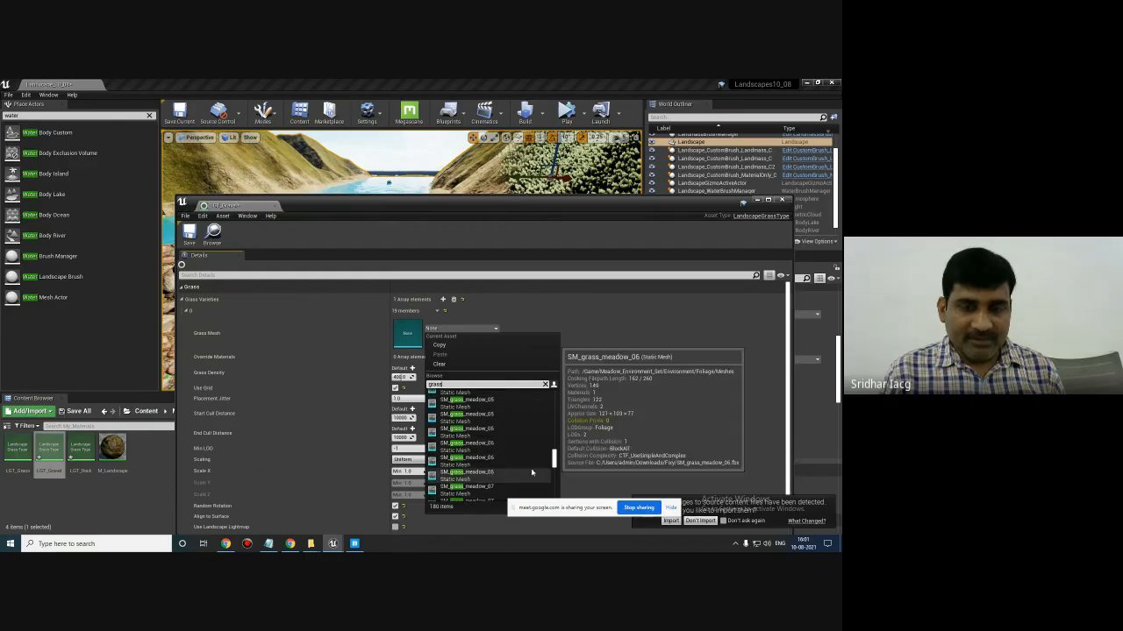
left_click(531, 470)
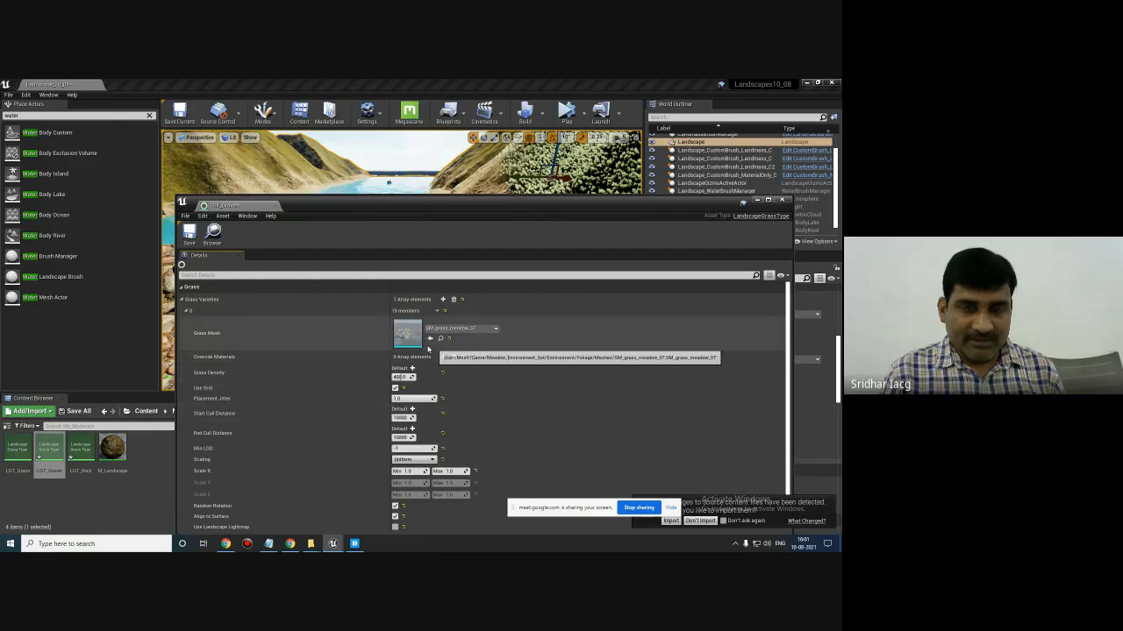
- Inspect the chosen grass mesh in its own editor, reopen LGT_Gravel, and save and close the asset
double_click(400, 333)
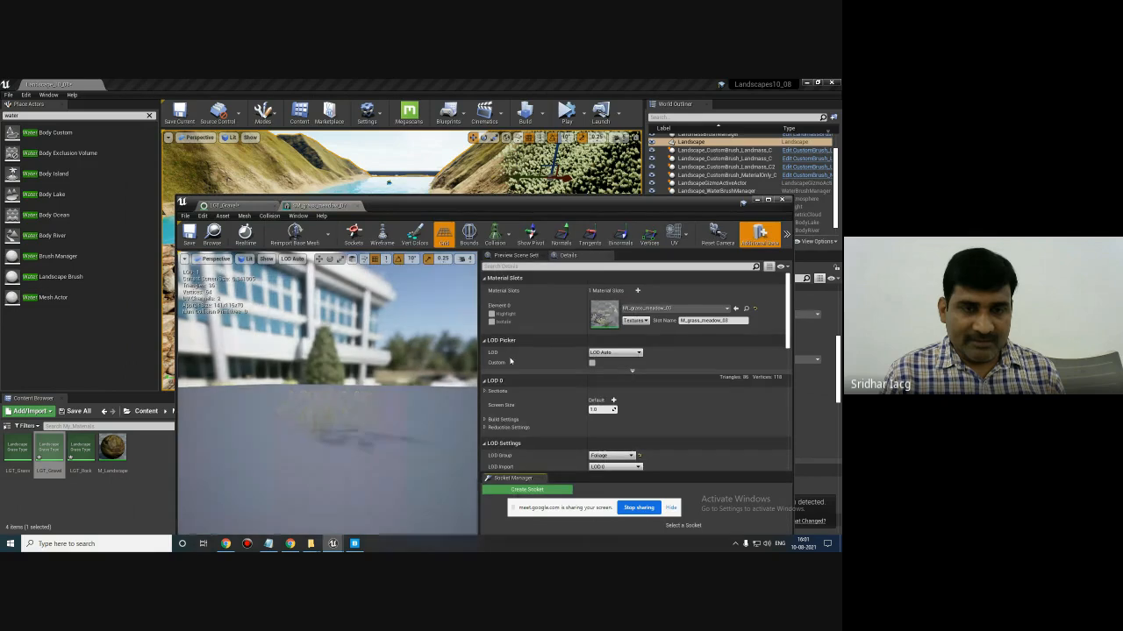
left_click(782, 199)
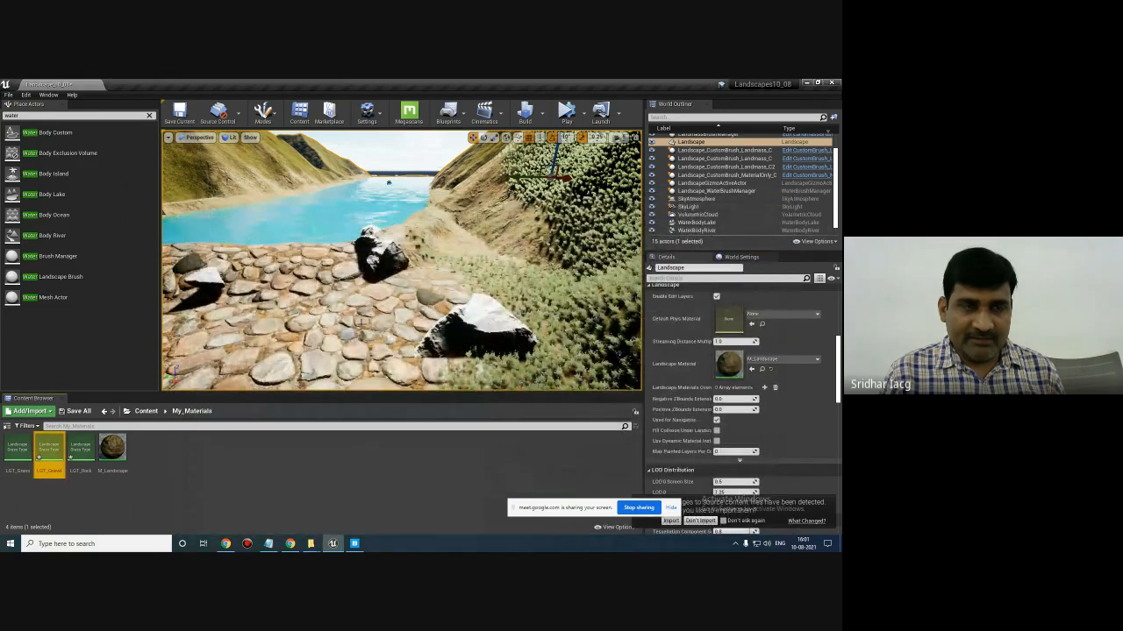
double_click(48, 456)
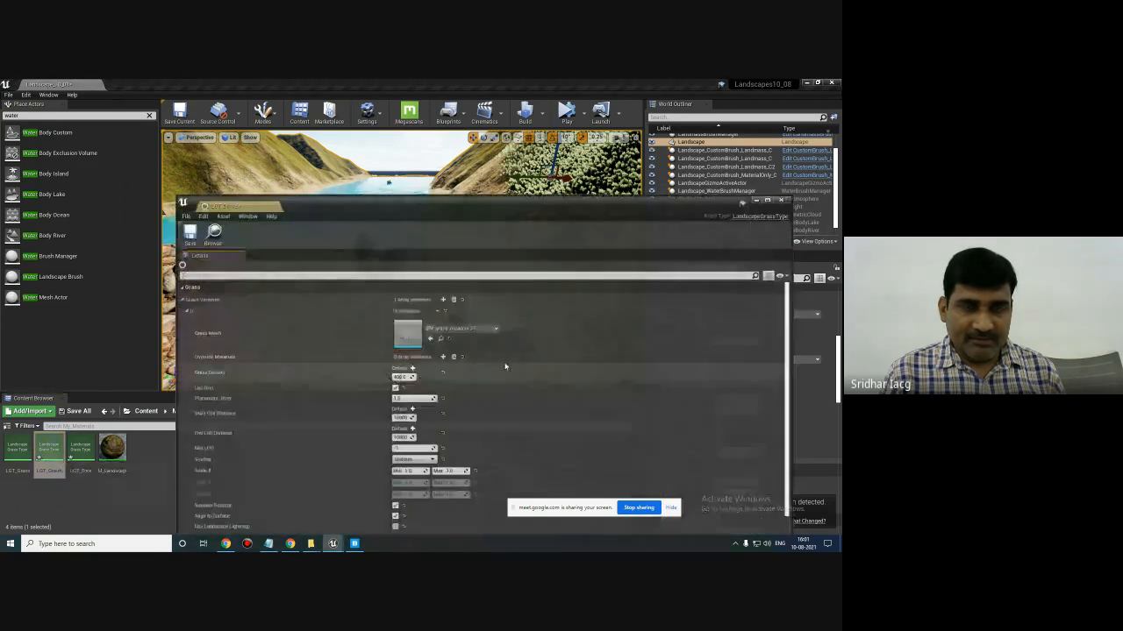
left_click(807, 220)
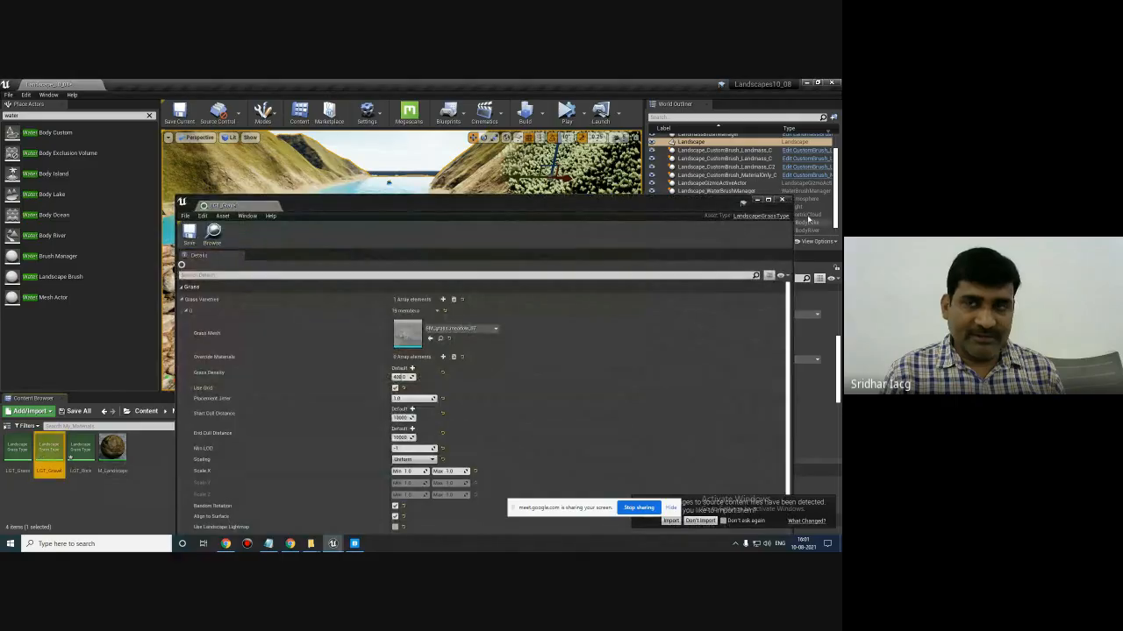
left_click(783, 200)
- In M_Landscape, add a Gravel entry to the Grass output node and a landscape layer sample node with the parameter name Gravel
double_click(112, 447)
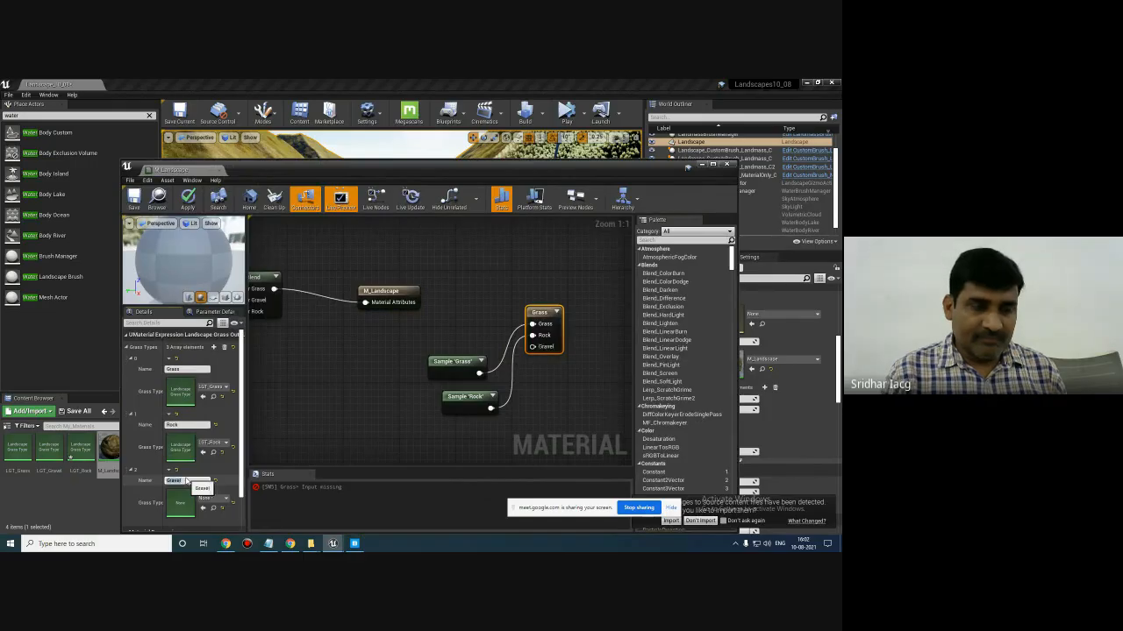
left_click(490, 409)
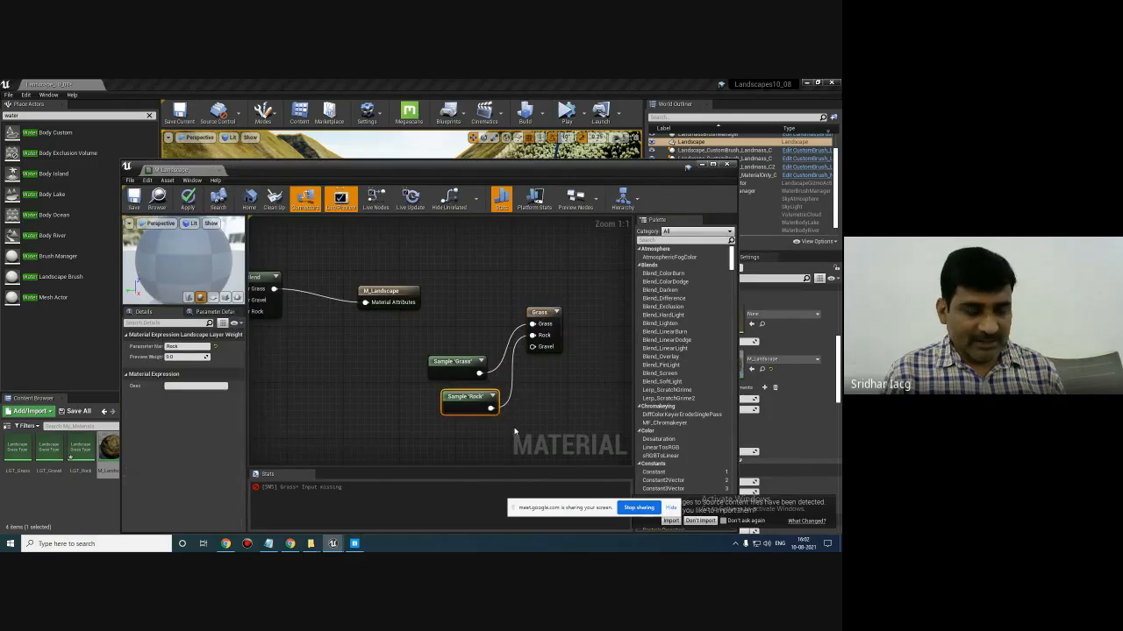
key("ctrl+v")
left_click_drag(538, 427, 523, 429)
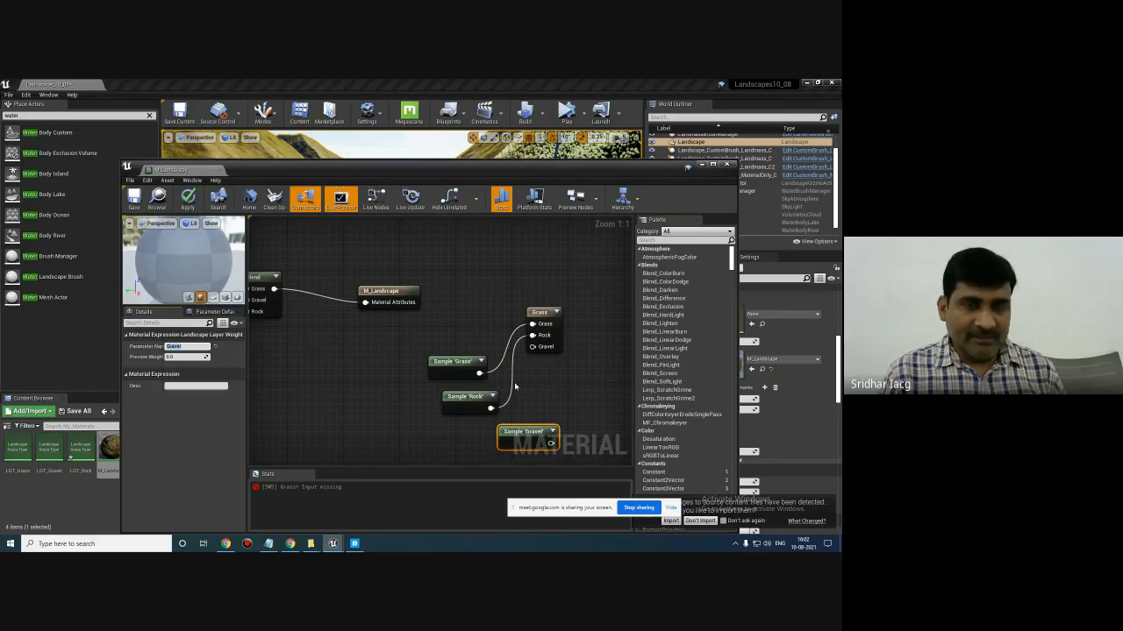
- Assign LGT_Gravel as the grass type of the Gravel entry in the Grass output node
left_click(542, 313)
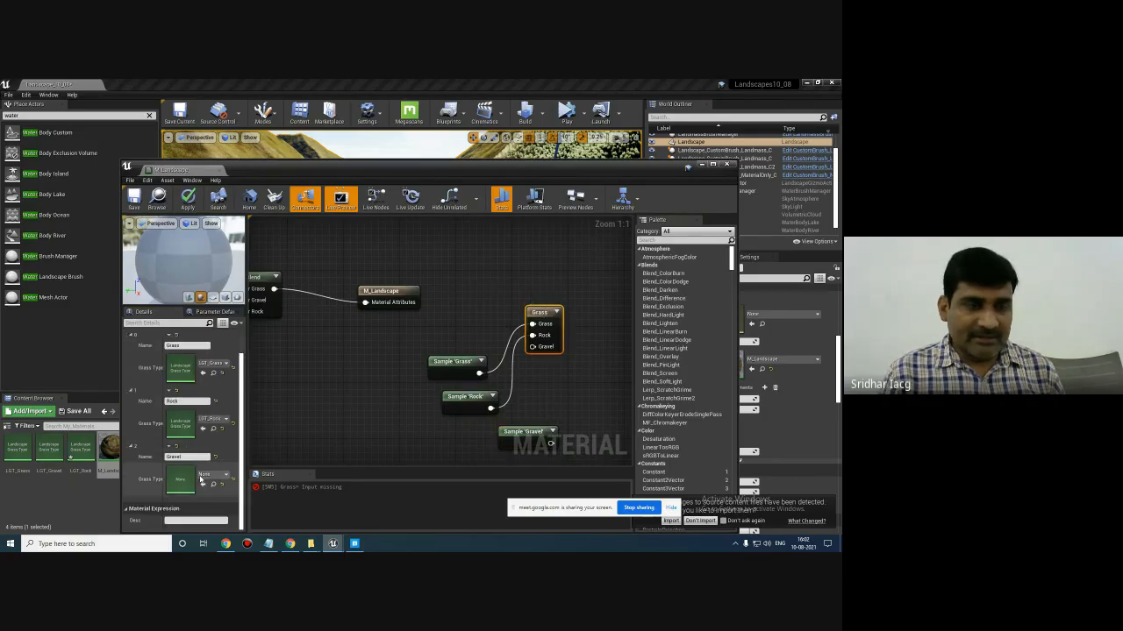
left_click(213, 478)
left_click(235, 353)
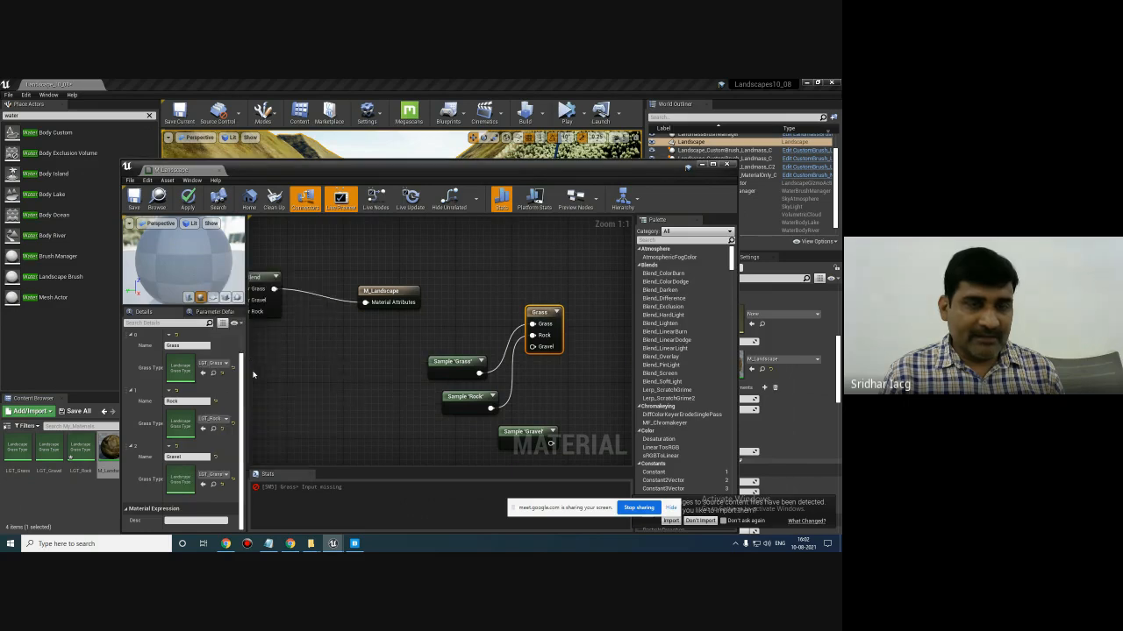
- Connect the Sample 'Gravel' node to the Gravel input of the Grass node and save M_Landscape
left_click_drag(551, 443, 531, 346)
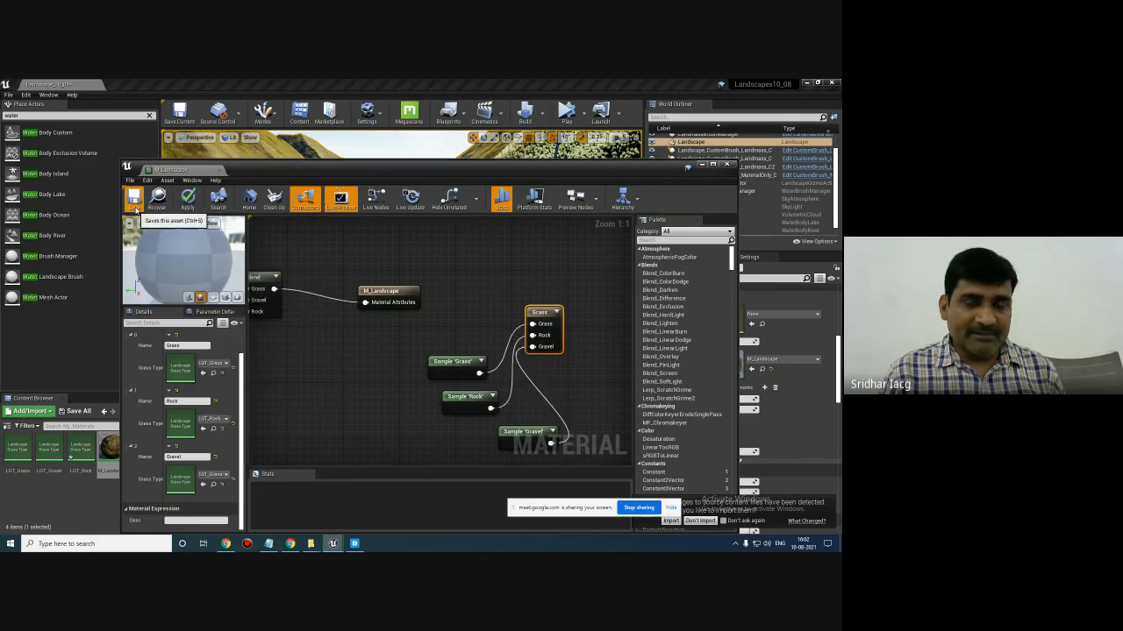
left_click(135, 203)
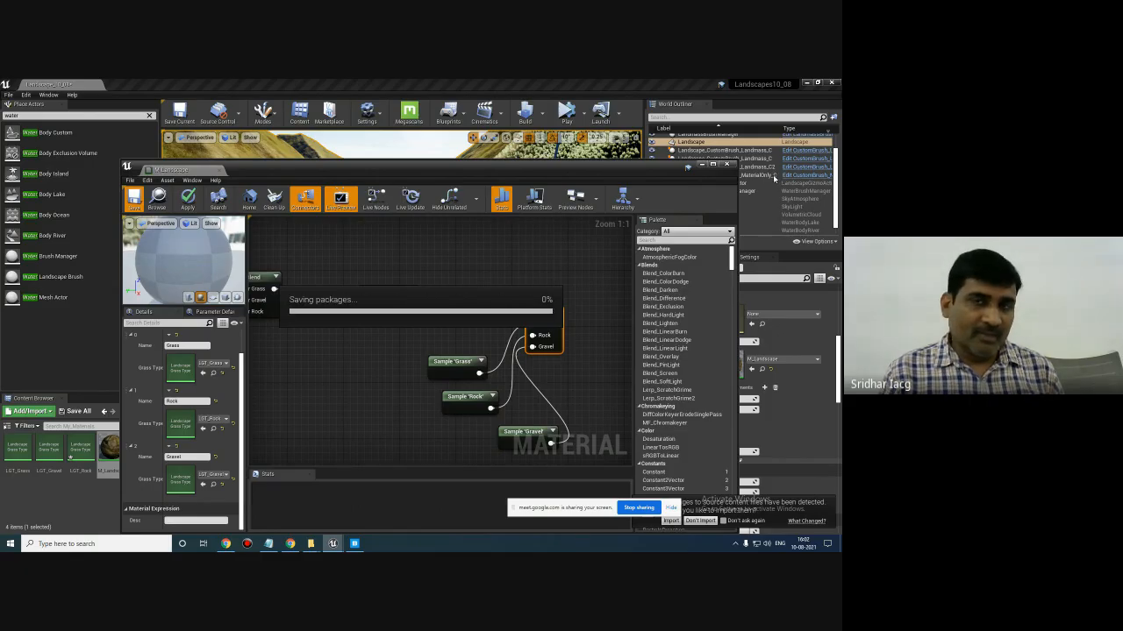
left_click(701, 165)
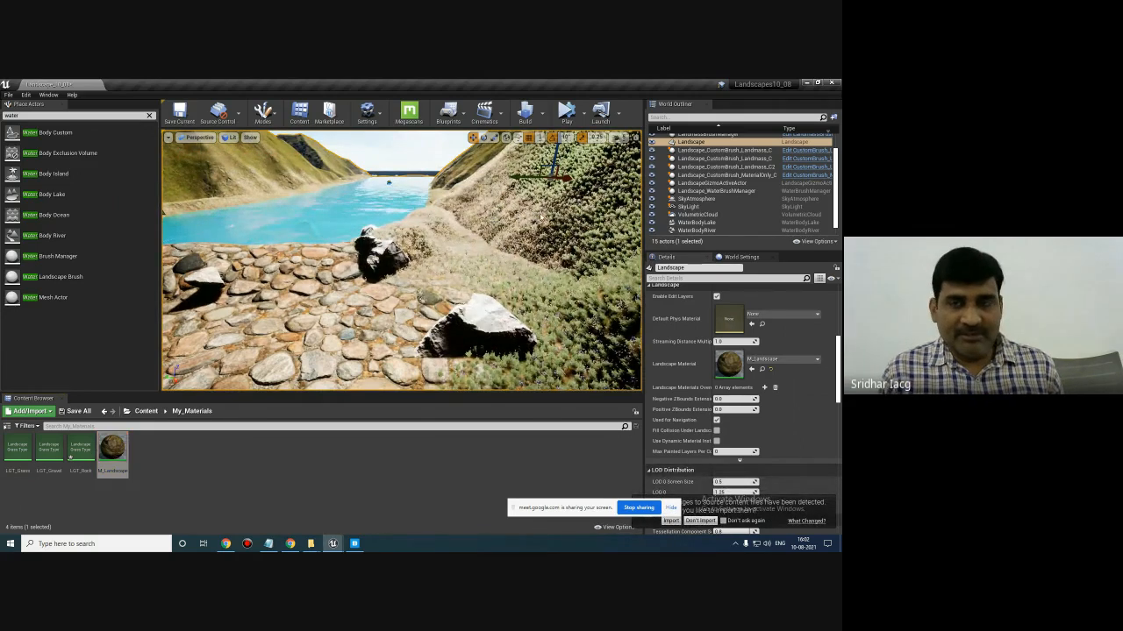
- Reopen LGT_Gravel, add a second Grass Varieties element, and expand its settings
mouse_move(540, 217)
right_mouse_down()
mouse_move(575, 214)
mouse_move(521, 221)
right_mouse_up()
right_click_drag(537, 211, 514, 296)
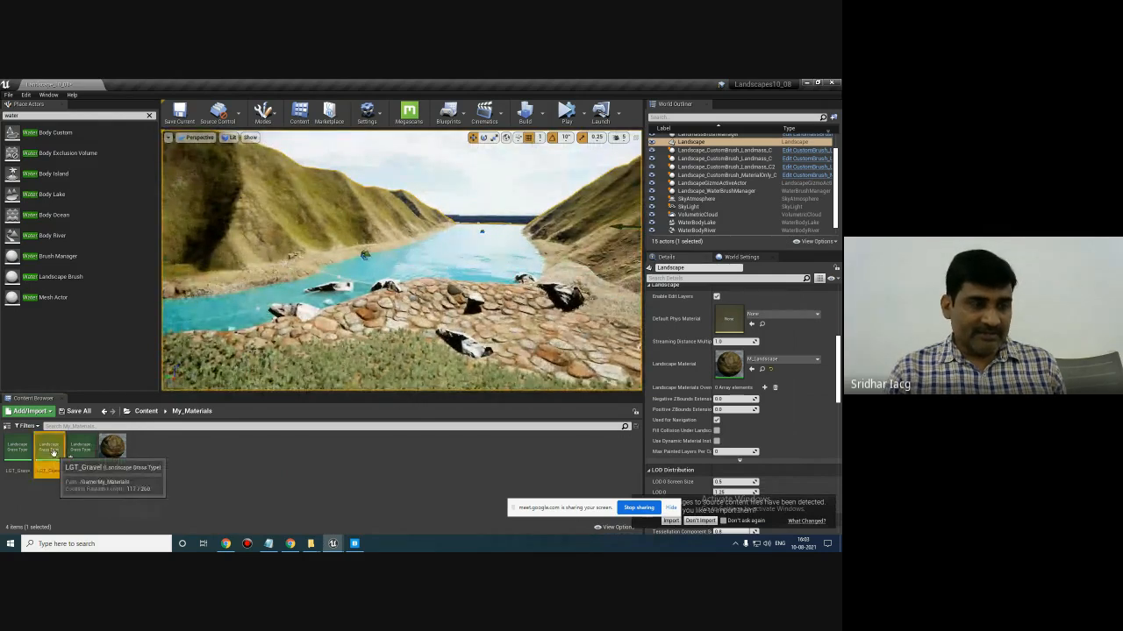
double_click(50, 449)
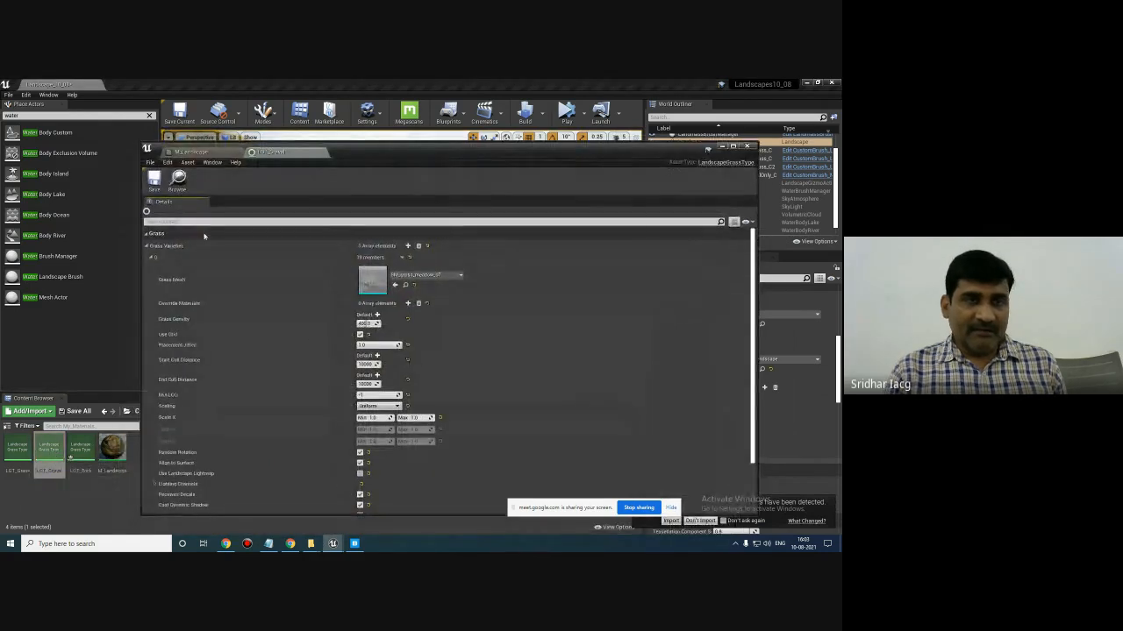
left_click(407, 247)
left_click_drag(483, 151, 498, 114)
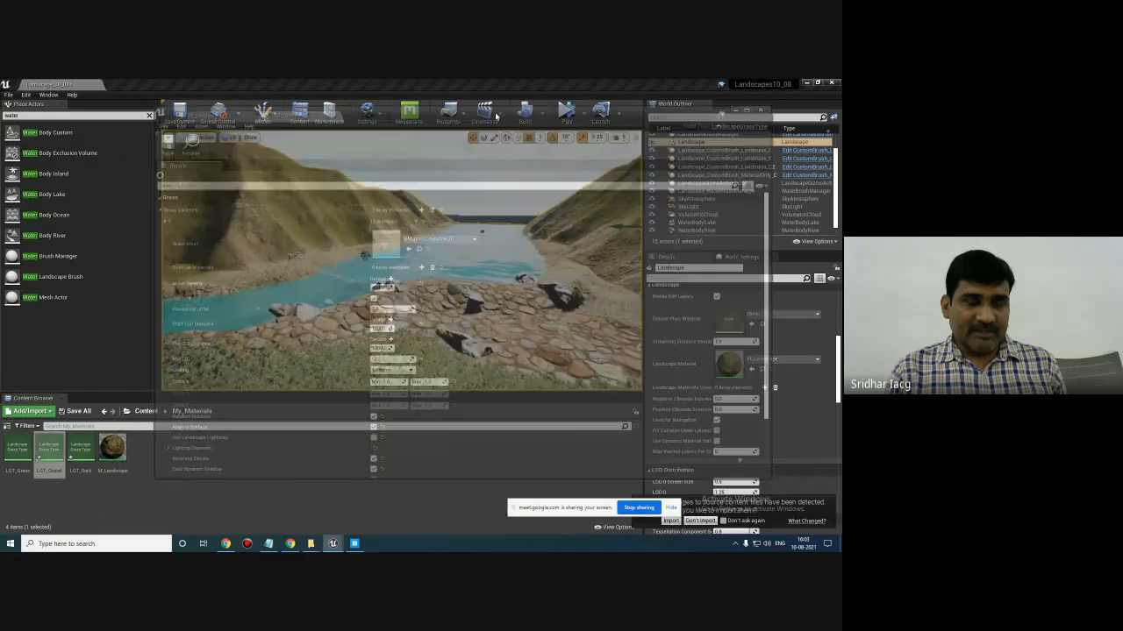
scroll(300, 386, "down", 3)
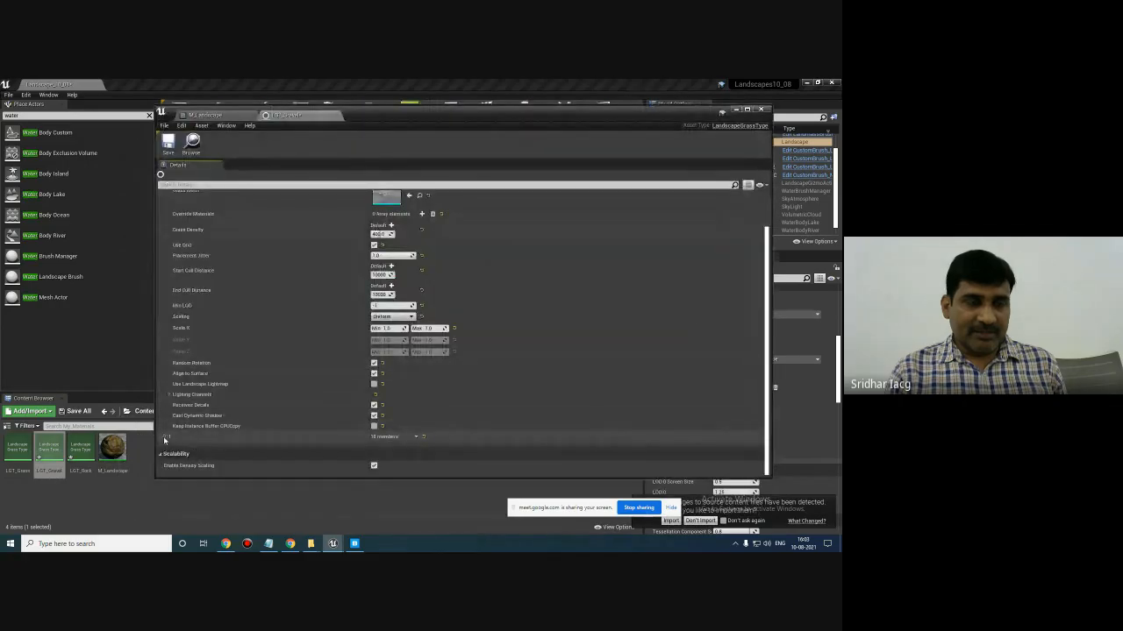
left_click(165, 439)
scroll(298, 403, "down", 2)
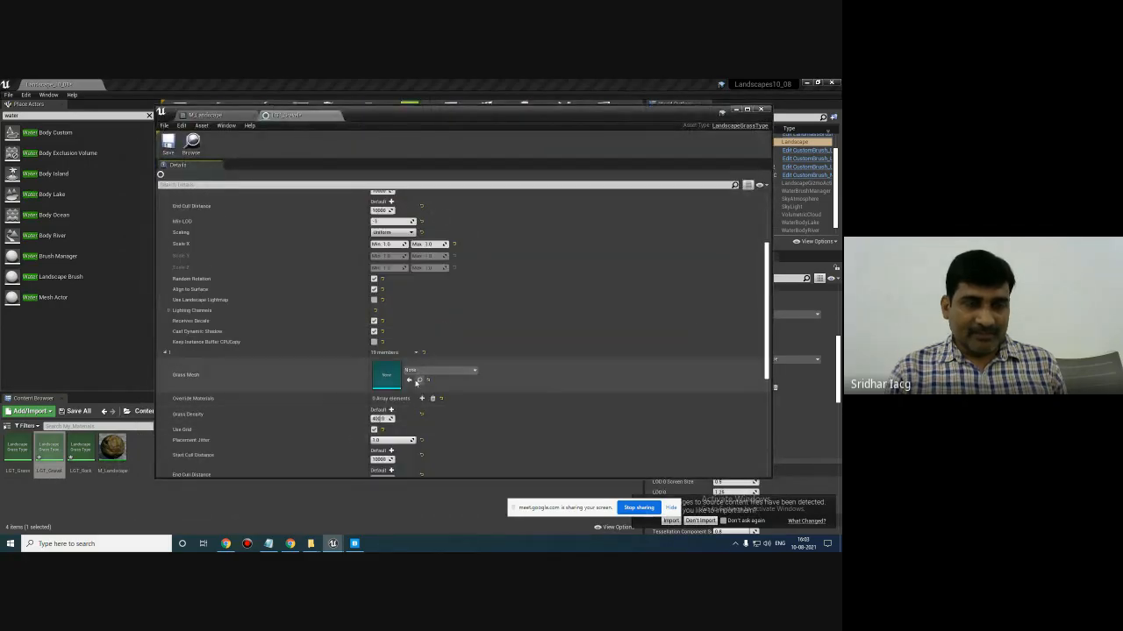
- Set the second variety's grass mesh to SM_Poplar_tree_01, lower its grass density, and save LGT_Gravel
left_click(438, 369)
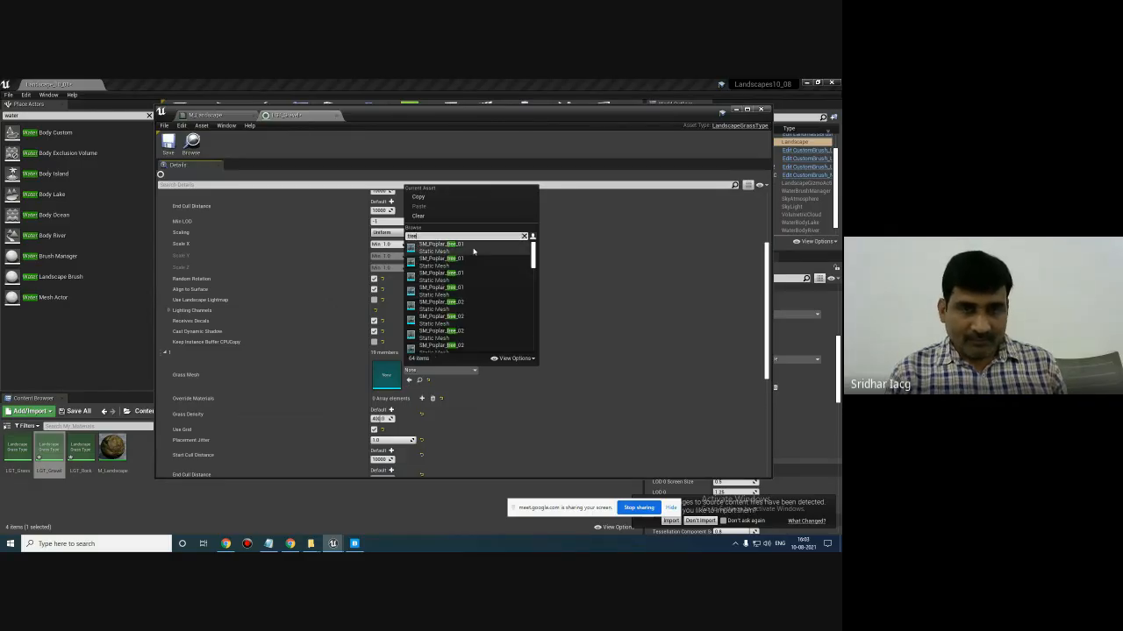
left_click(471, 246)
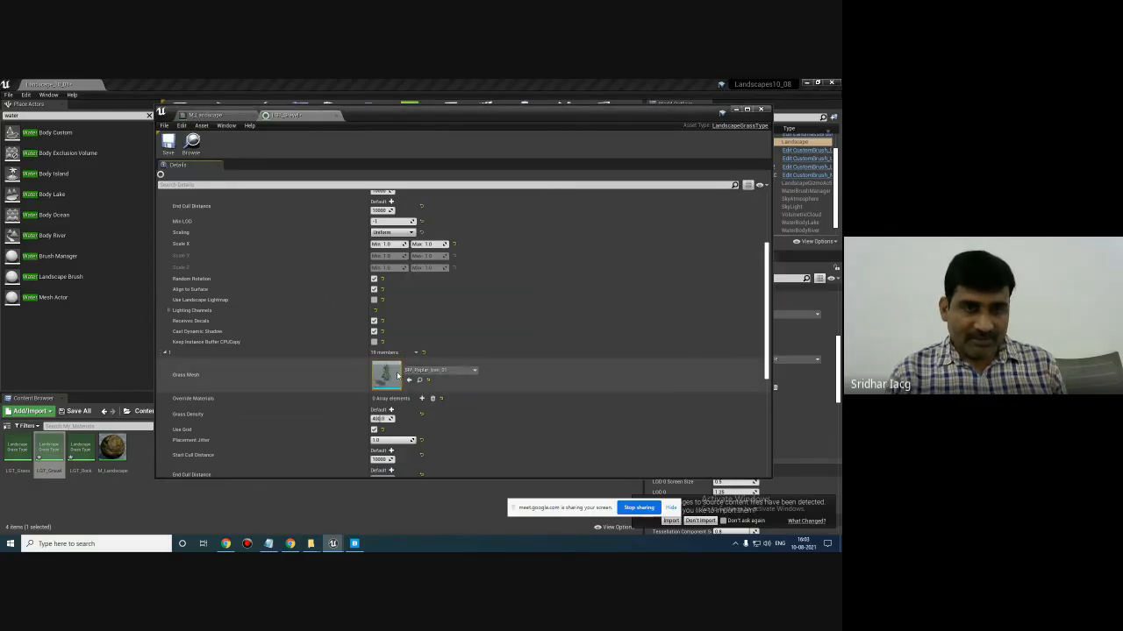
left_click(380, 419)
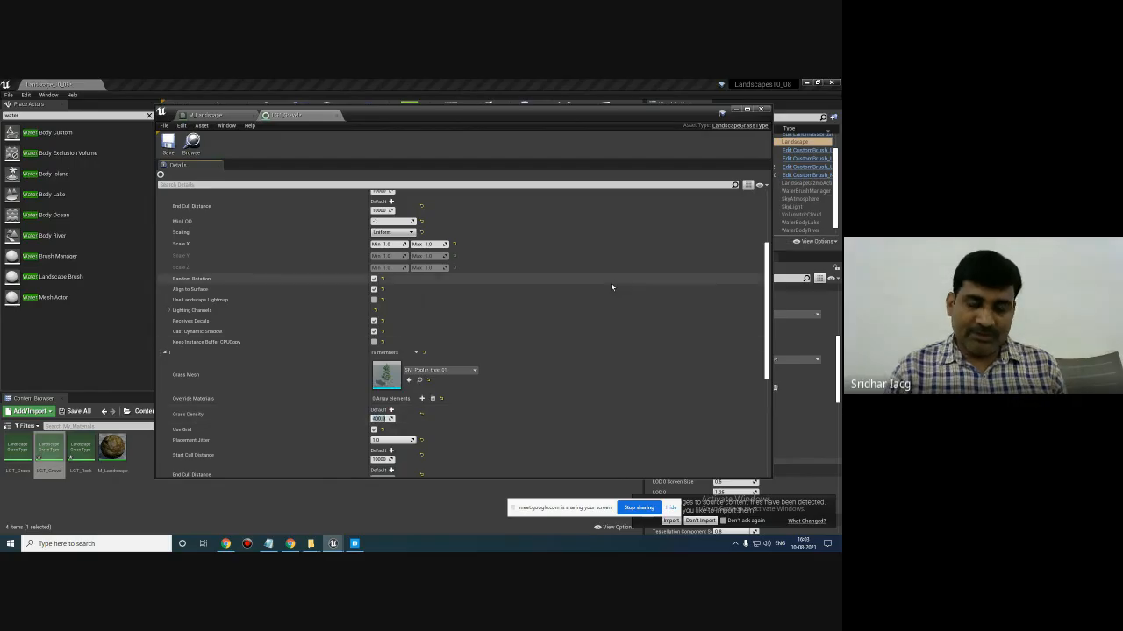
key("Return")
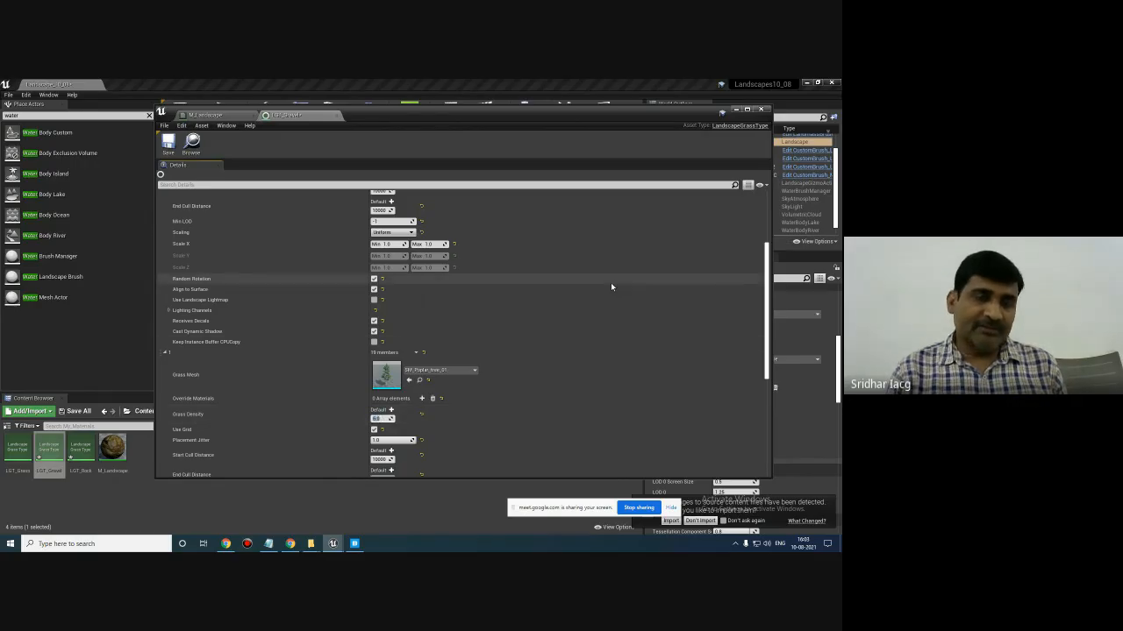
left_click(176, 152)
- Inspect the scattered trees along the river, and try SM_Poplar_tree_02 as the second variety's grass mesh in LGT_Gravel
left_click_drag(656, 115, 625, 340)
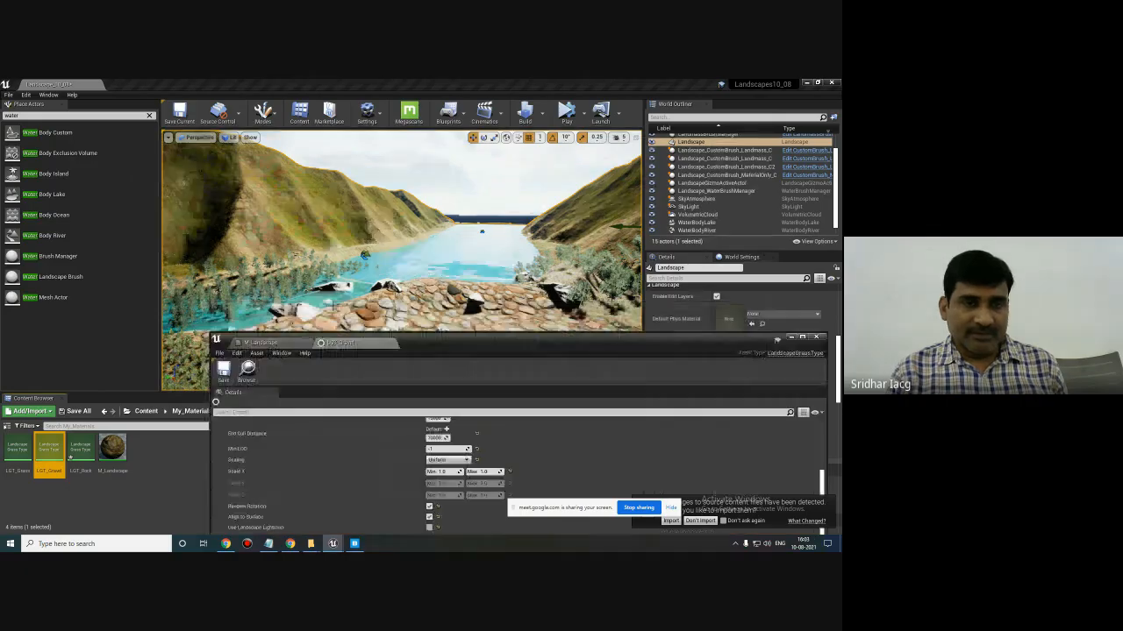
right_click_drag(412, 263, 179, 233)
key("w")
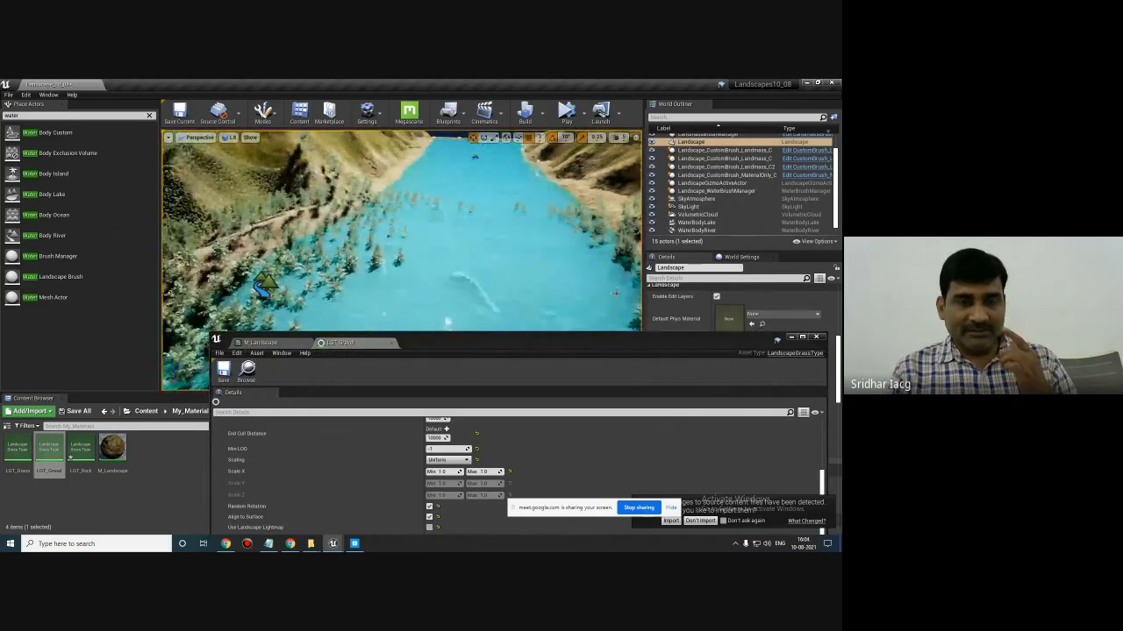
left_click_drag(549, 342, 666, 149)
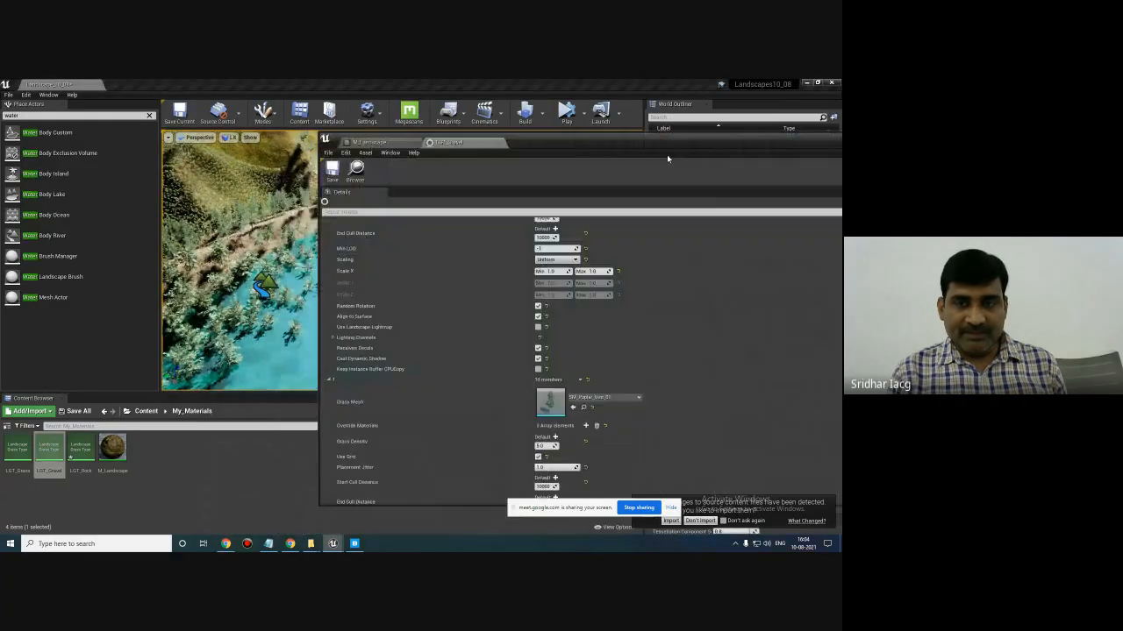
left_click(605, 399)
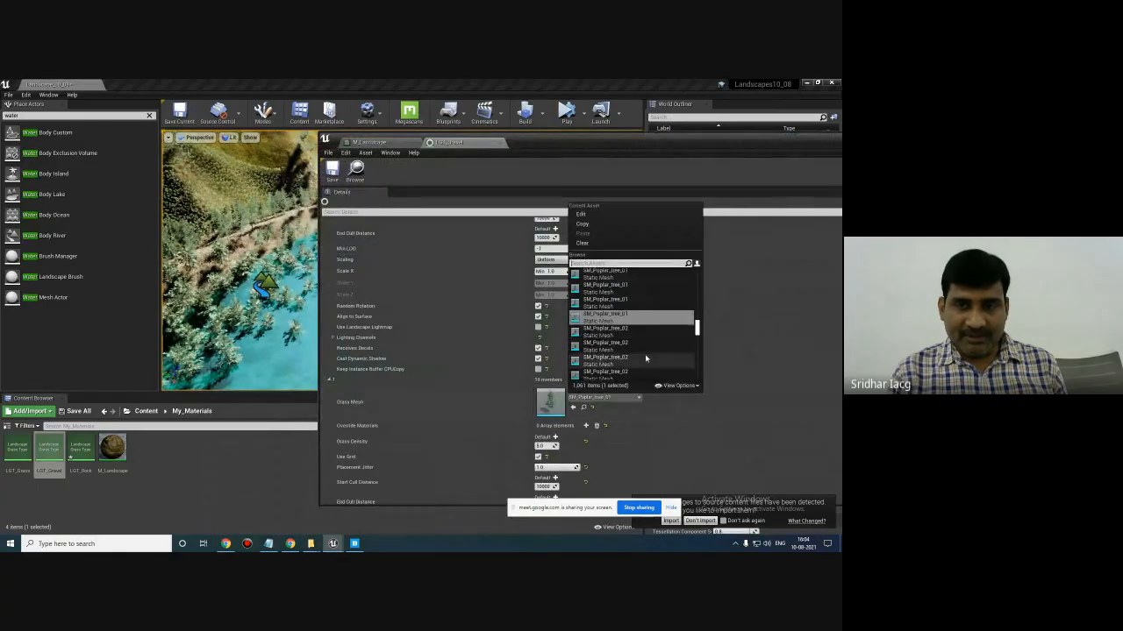
left_click(646, 357)
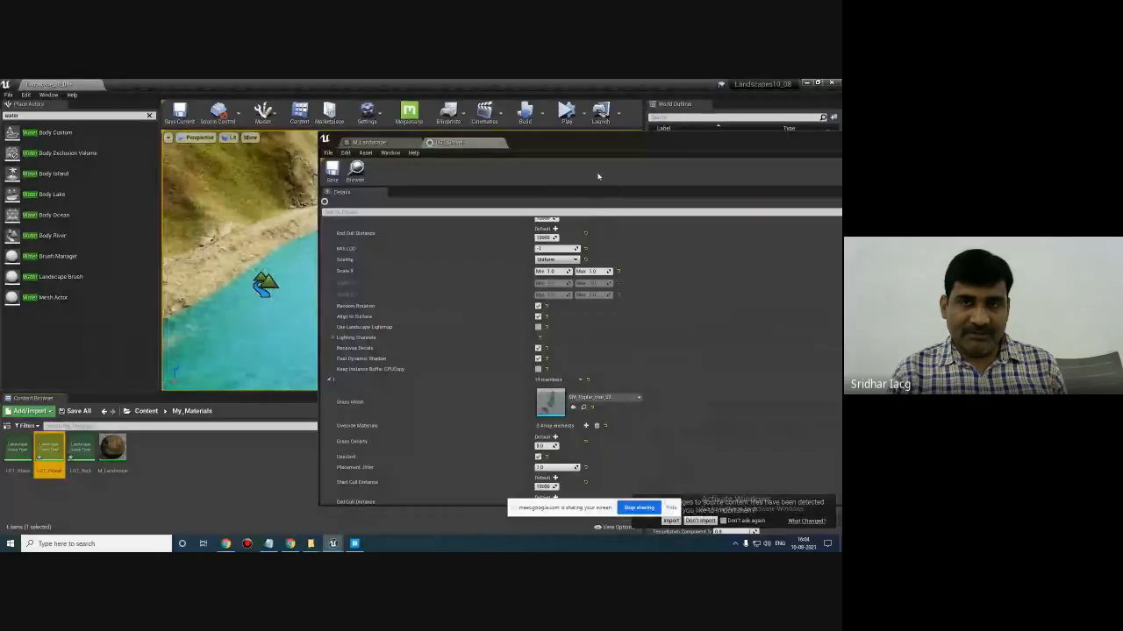
left_click_drag(575, 140, 644, 123)
- Set the second variety's grass mesh back to SM_Poplar_tree_01
left_click(659, 381)
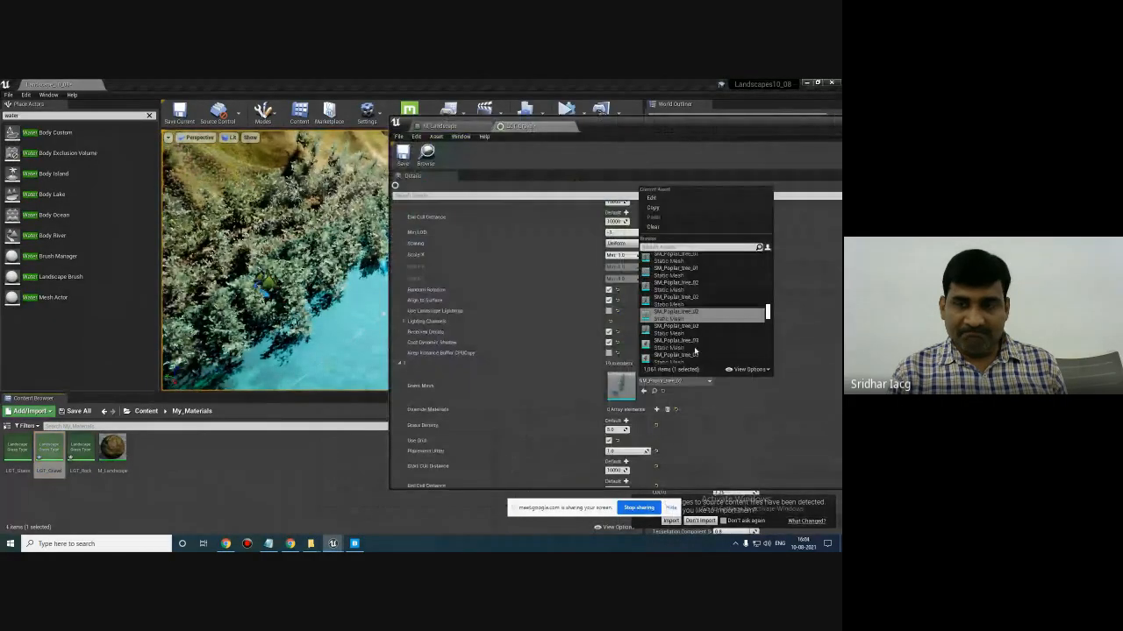
scroll(719, 321, "up", 3)
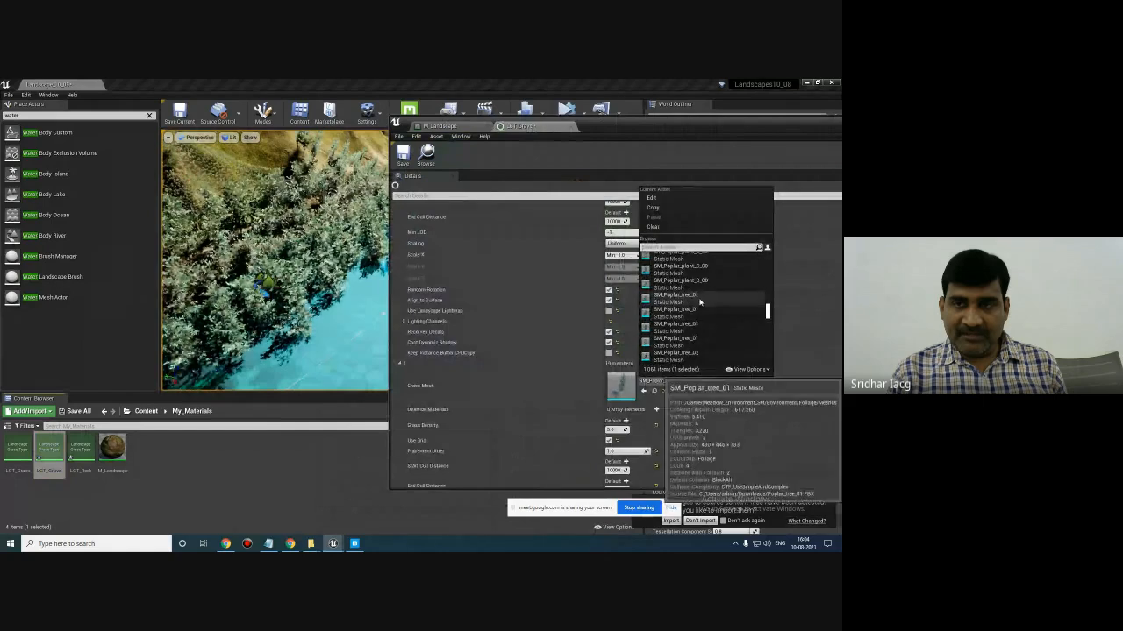
left_click(701, 303)
left_click_drag(659, 132, 716, 131)
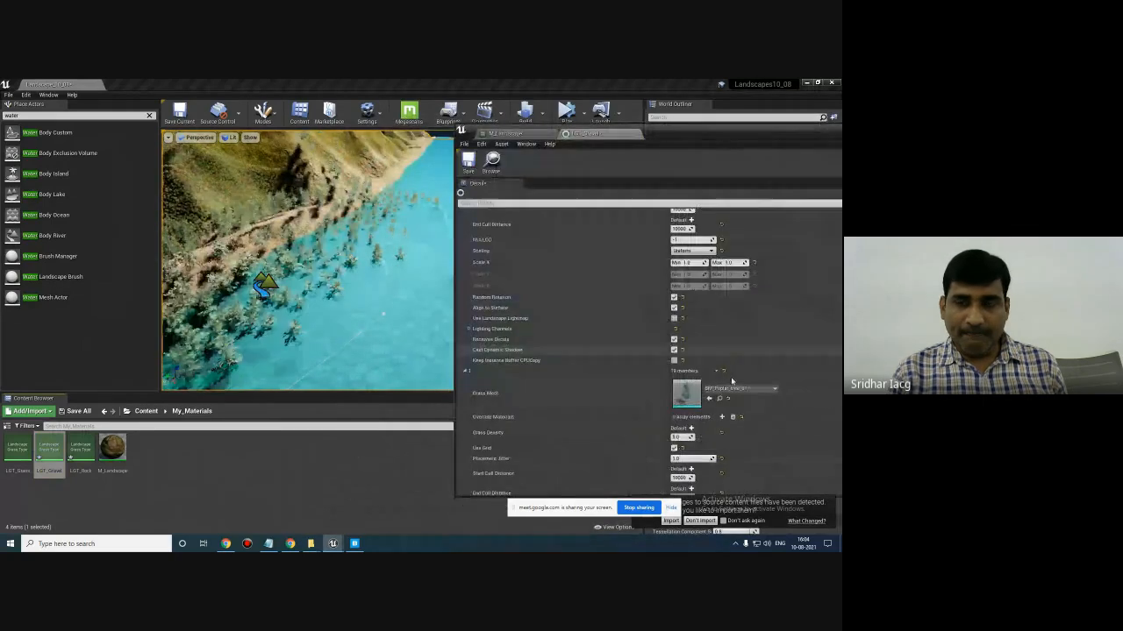
- Set the poplar variety's maximum Scale X to 5 and check the enlarged trees on the landscape
scroll(766, 452, "down", 2)
scroll(723, 452, "down", 2)
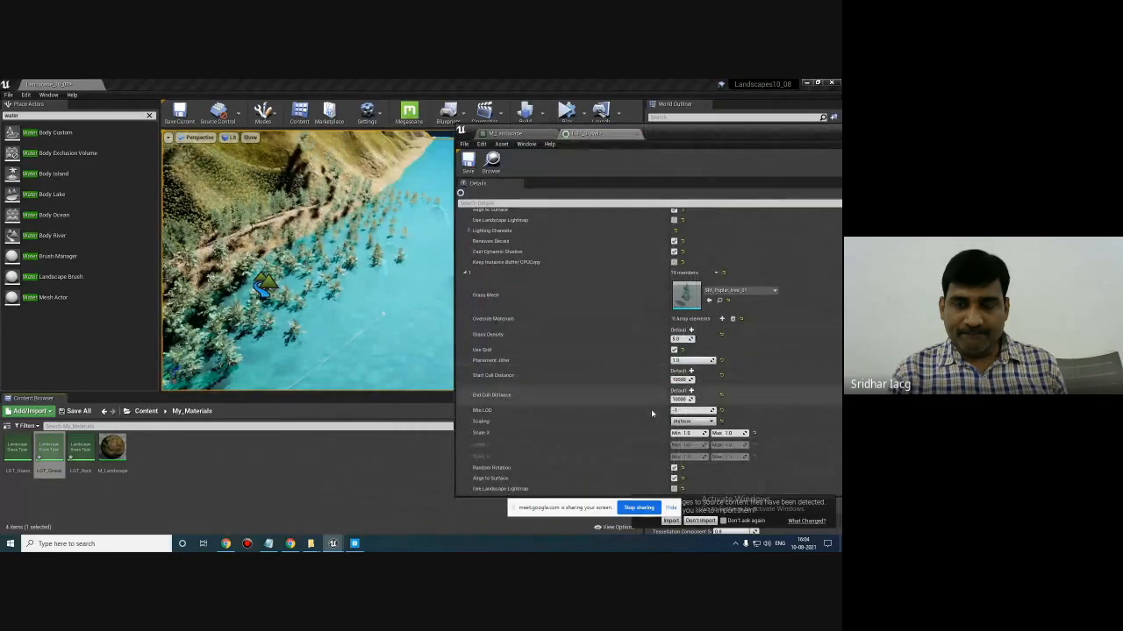
left_click(726, 433)
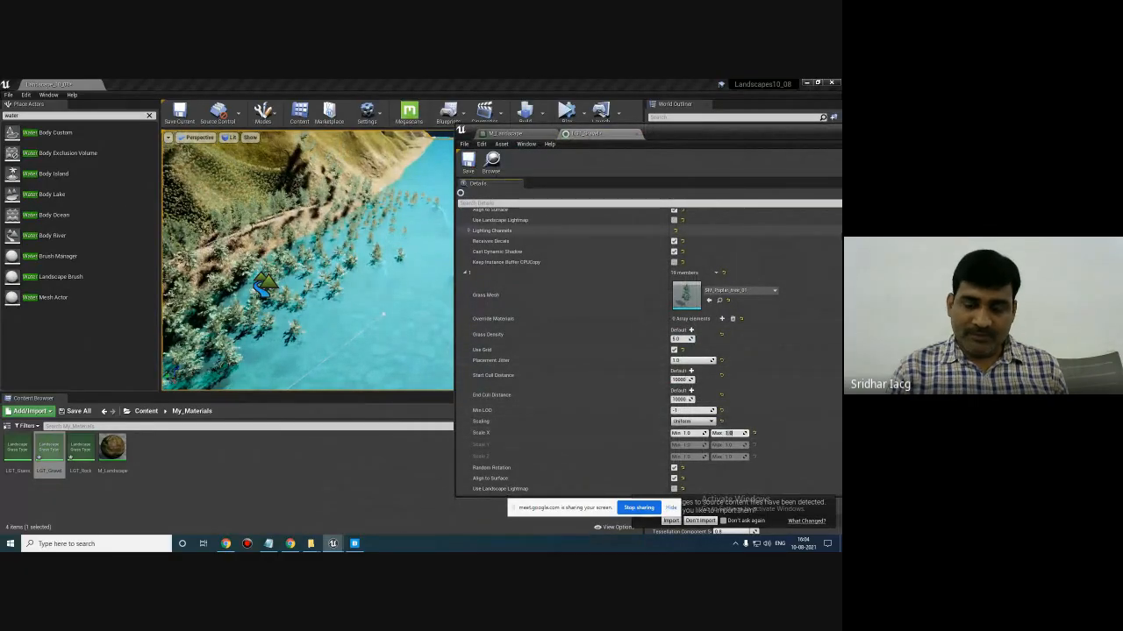
type("5")
key("Return")
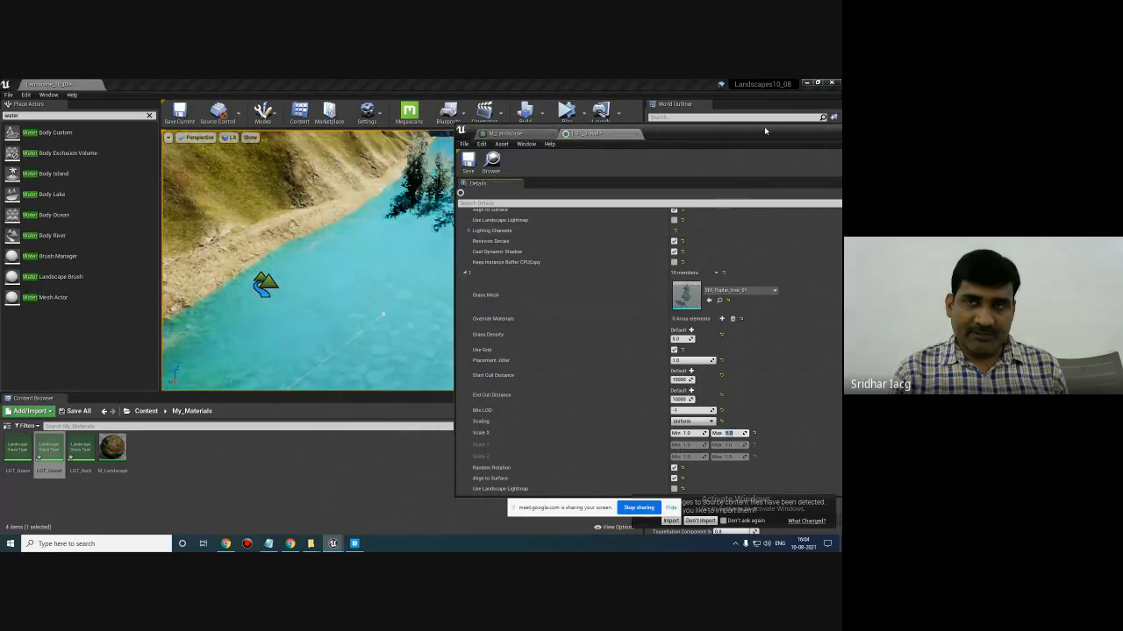
left_click_drag(764, 131, 555, 383)
right_click_drag(527, 291, 647, 380)
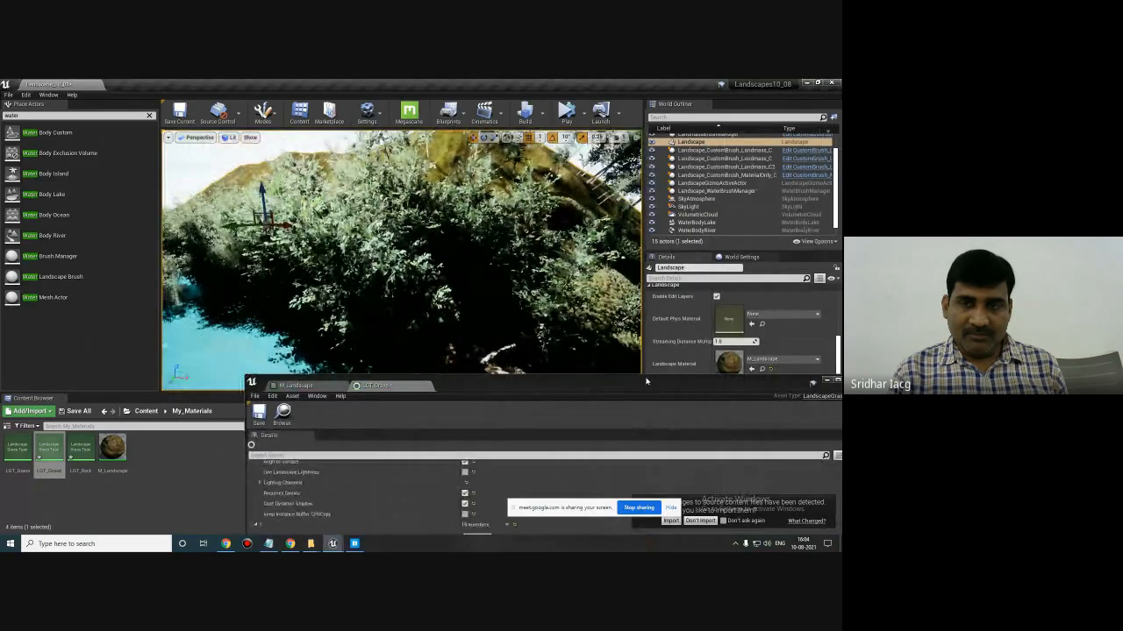
left_click_drag(646, 380, 629, 163)
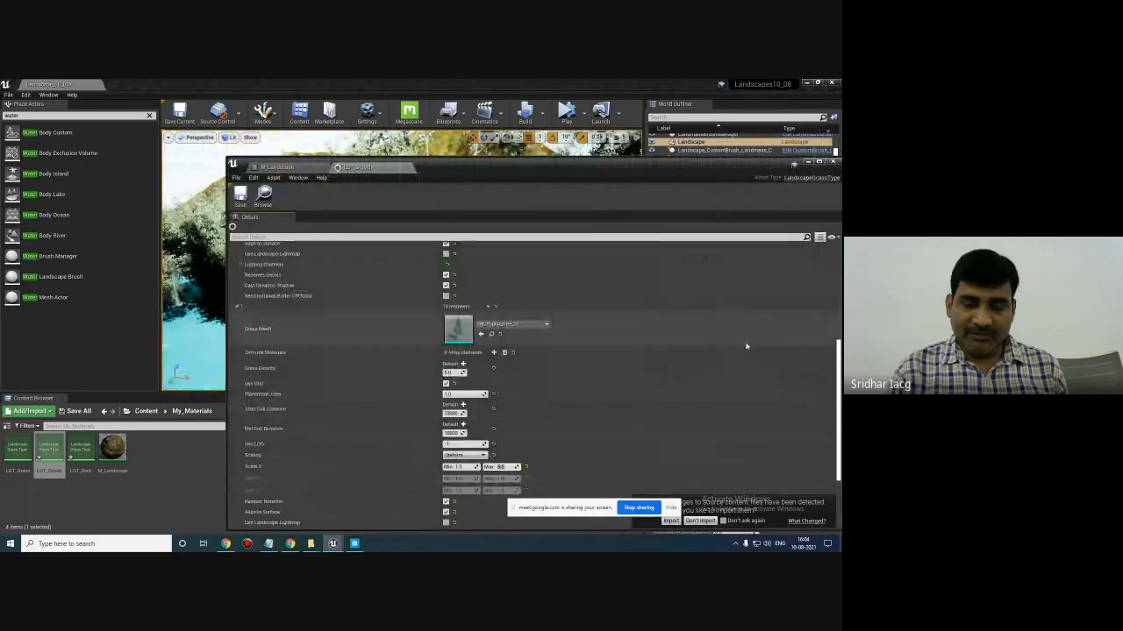
left_click_drag(649, 168, 670, 375)
right_click_drag(440, 259, 566, 237)
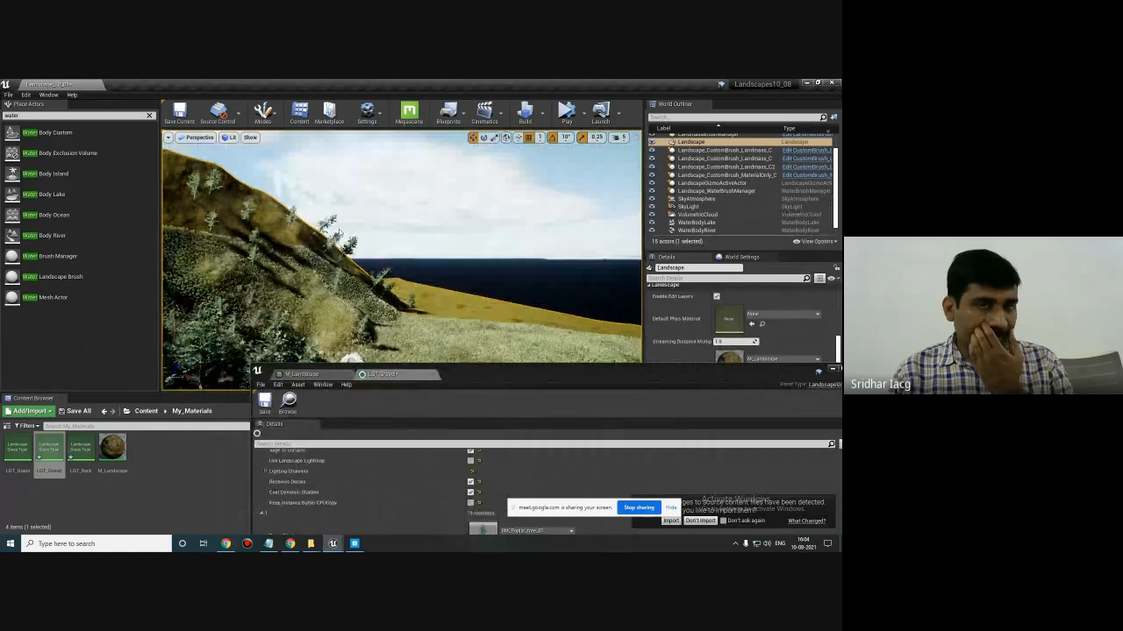
- Turn off Align to Surface for the poplar variety, close LGT_Gravel, and check the trees along the river
left_click_drag(561, 375, 645, 121)
scroll(650, 418, "down", 3)
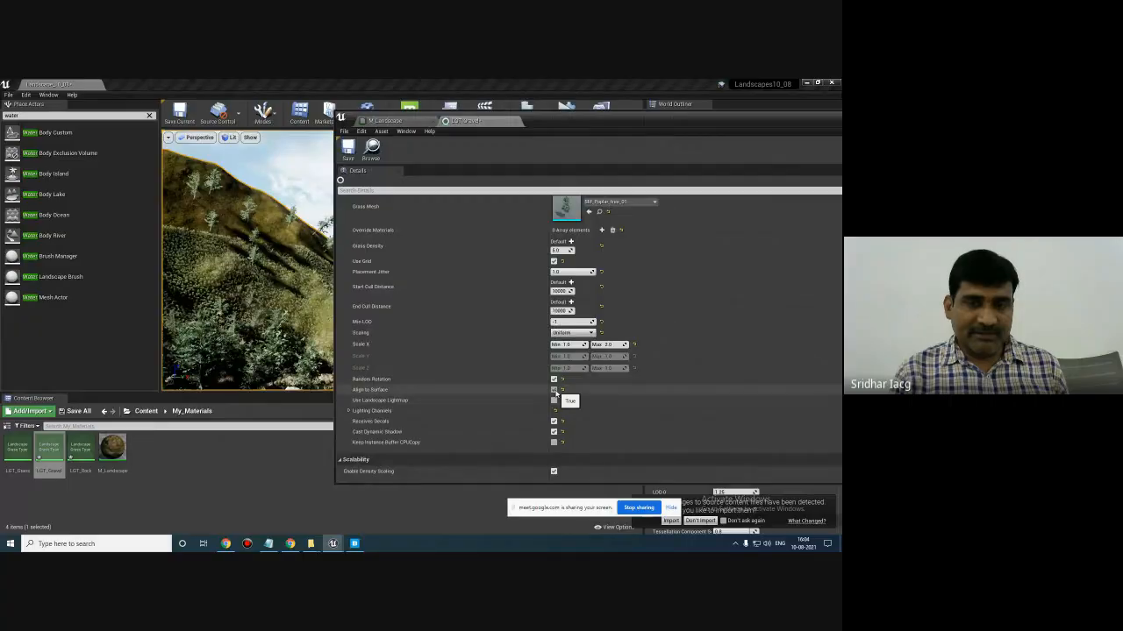
left_click_drag(732, 123, 571, 354)
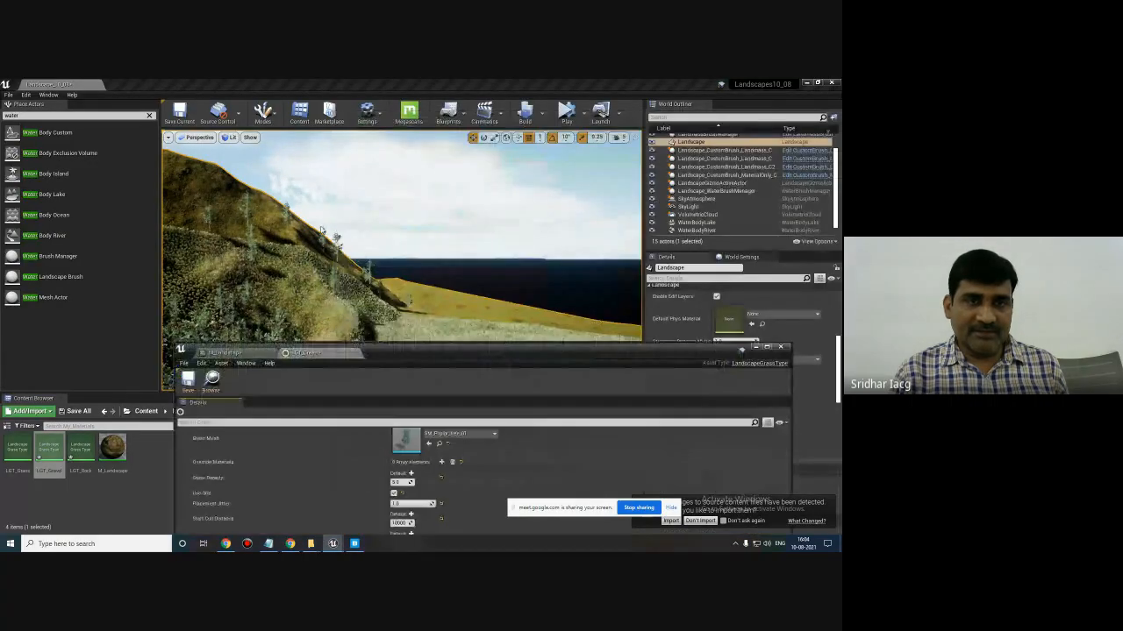
left_click(785, 349)
right_click_drag(530, 283, 393, 292)
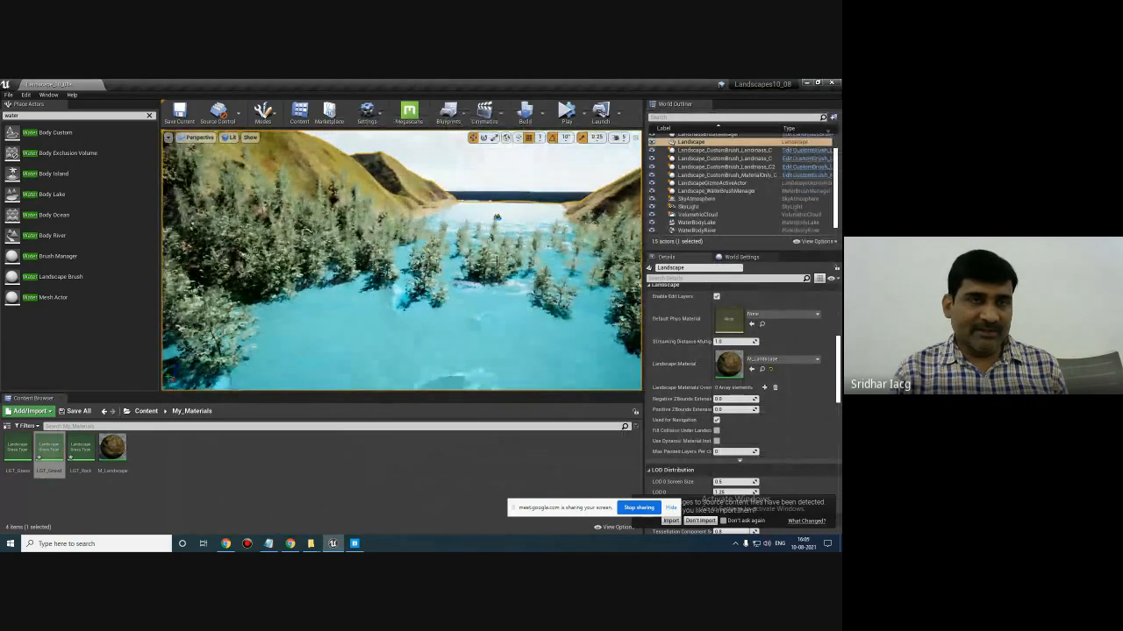
- Paint the Rock layer over the trees standing in the river, using Landscape paint mode with a brush size of 1178
left_click(264, 114)
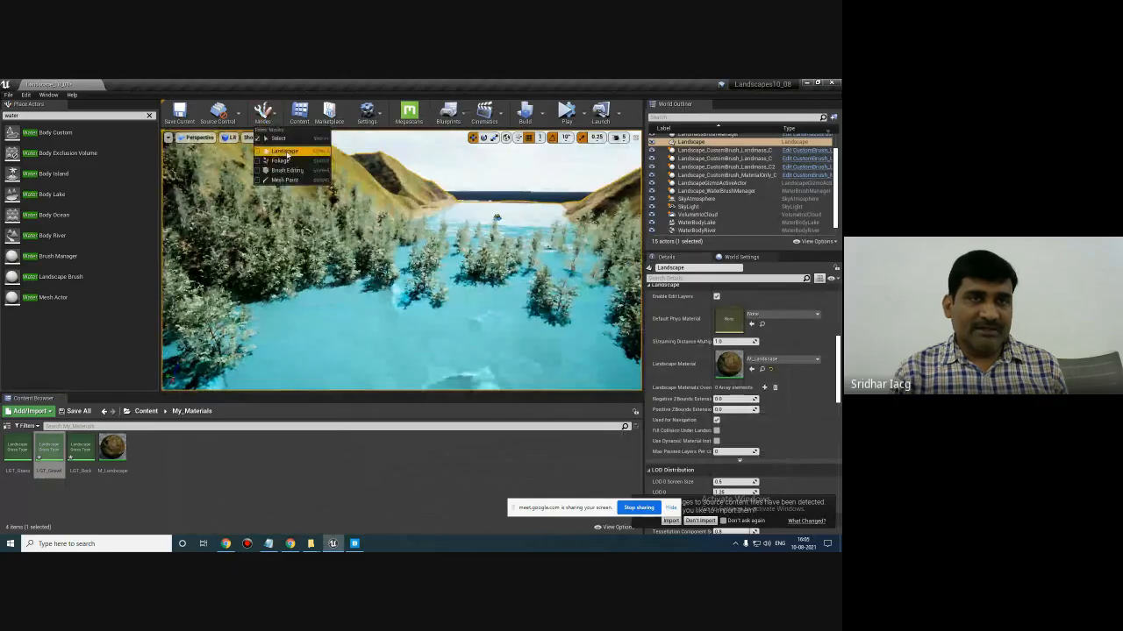
left_click(286, 154)
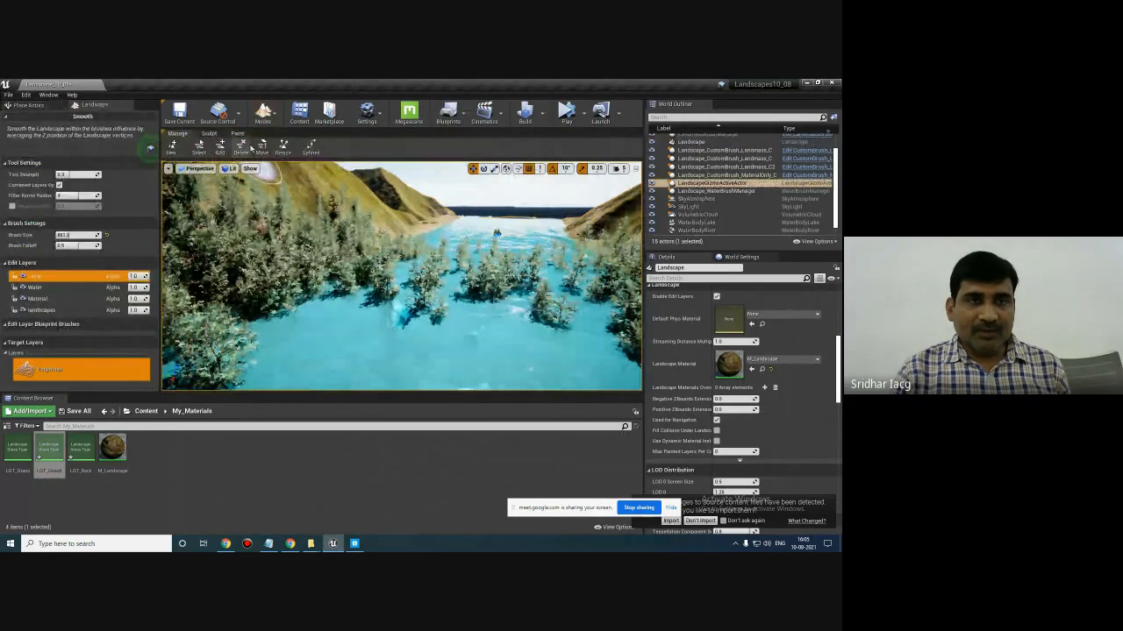
left_click(238, 134)
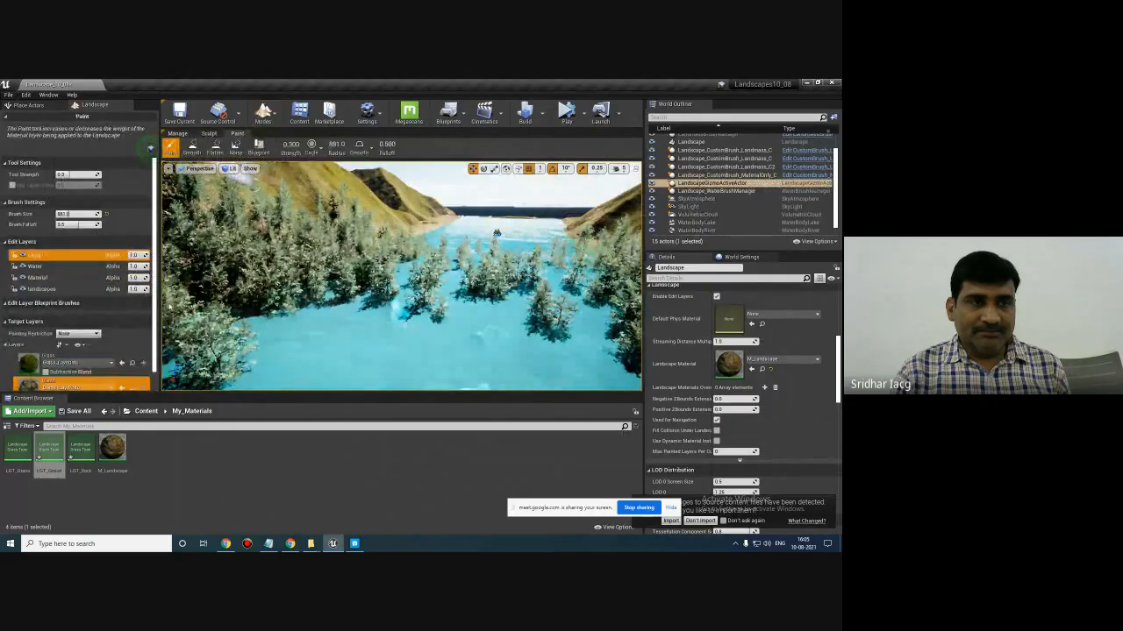
scroll(132, 359, "down", 1)
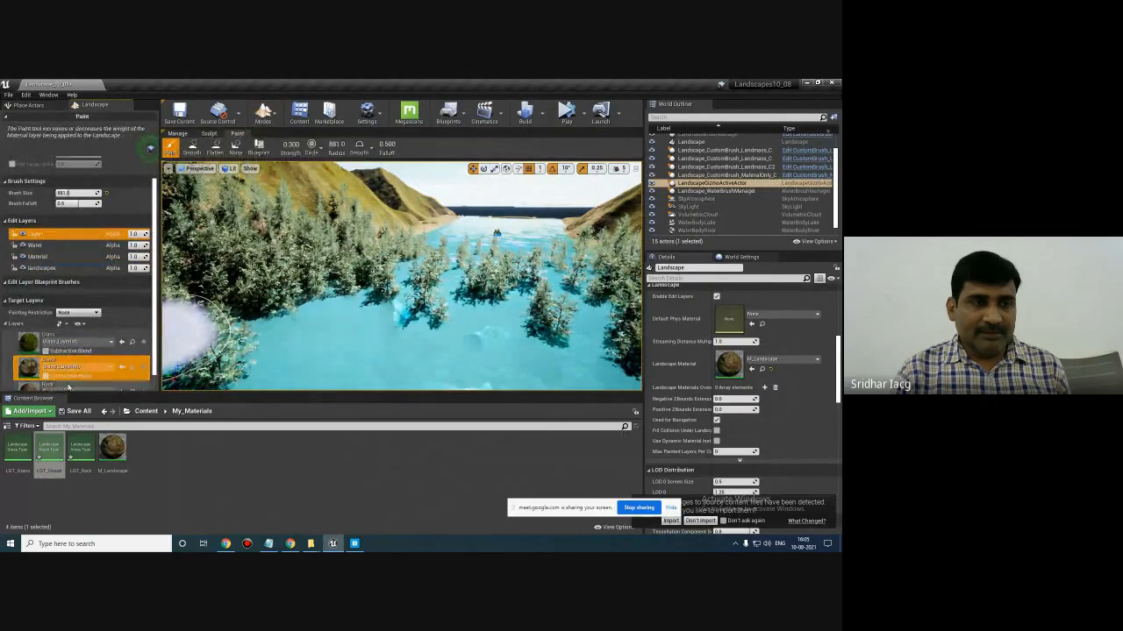
scroll(82, 383, "down", 1)
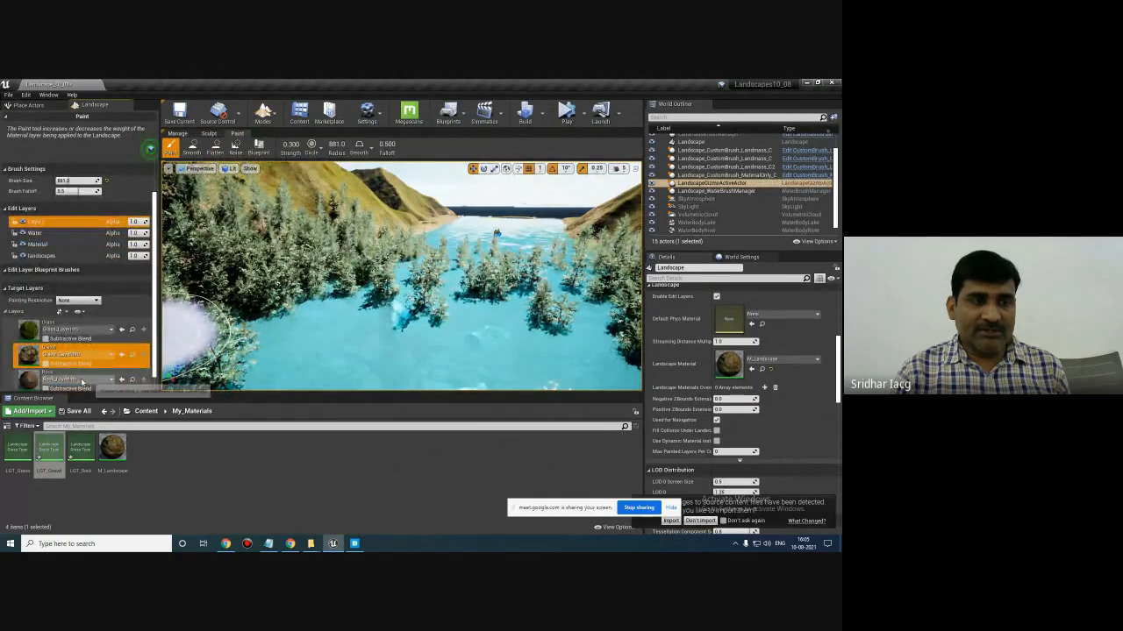
left_click(33, 382)
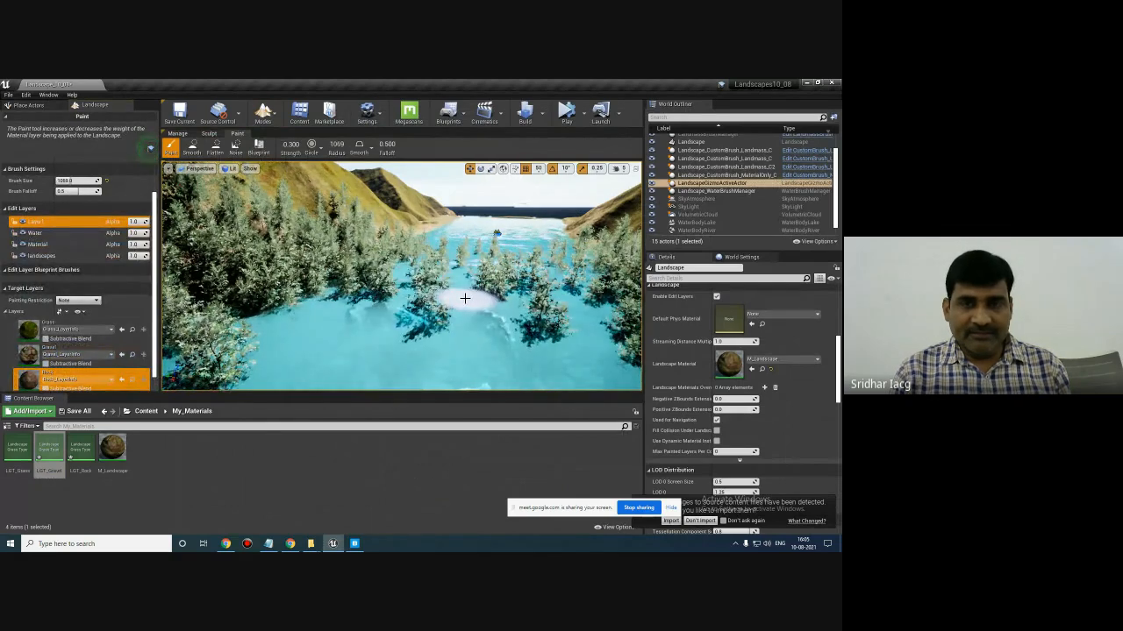
left_click_drag(438, 269, 427, 249)
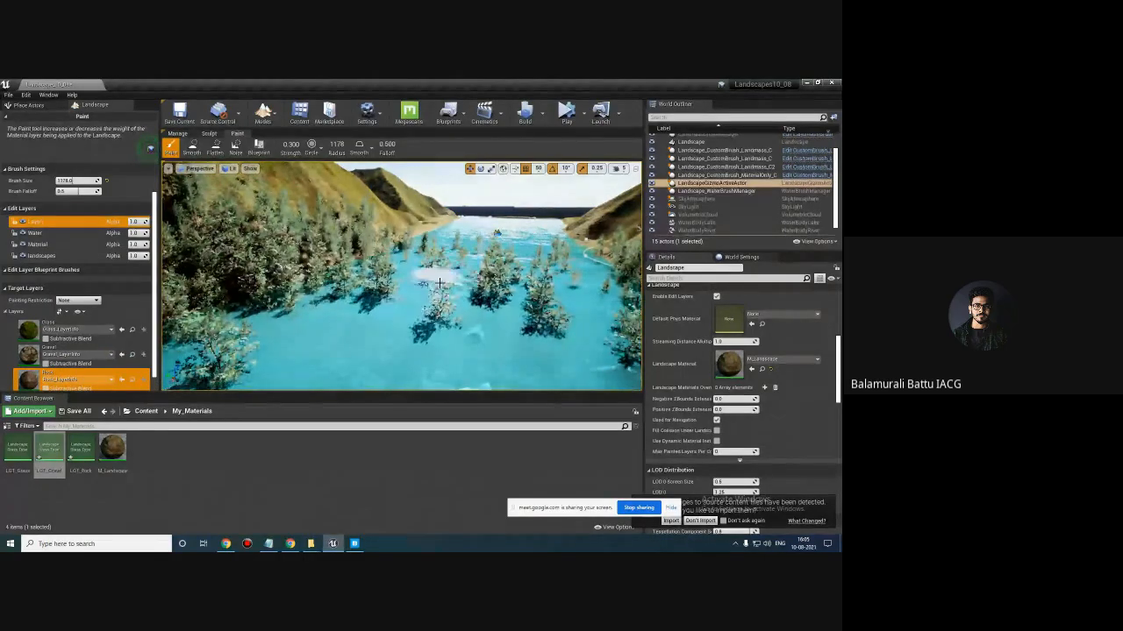
right_click_drag(524, 306, 536, 317)
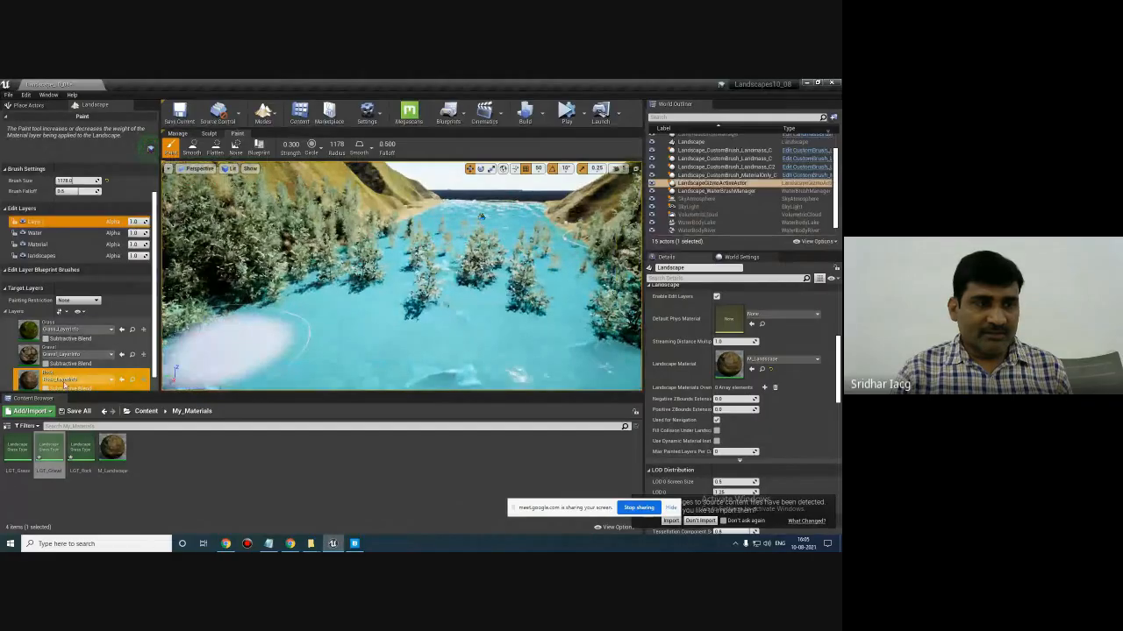
right_click_drag(477, 292, 491, 285)
key("w")
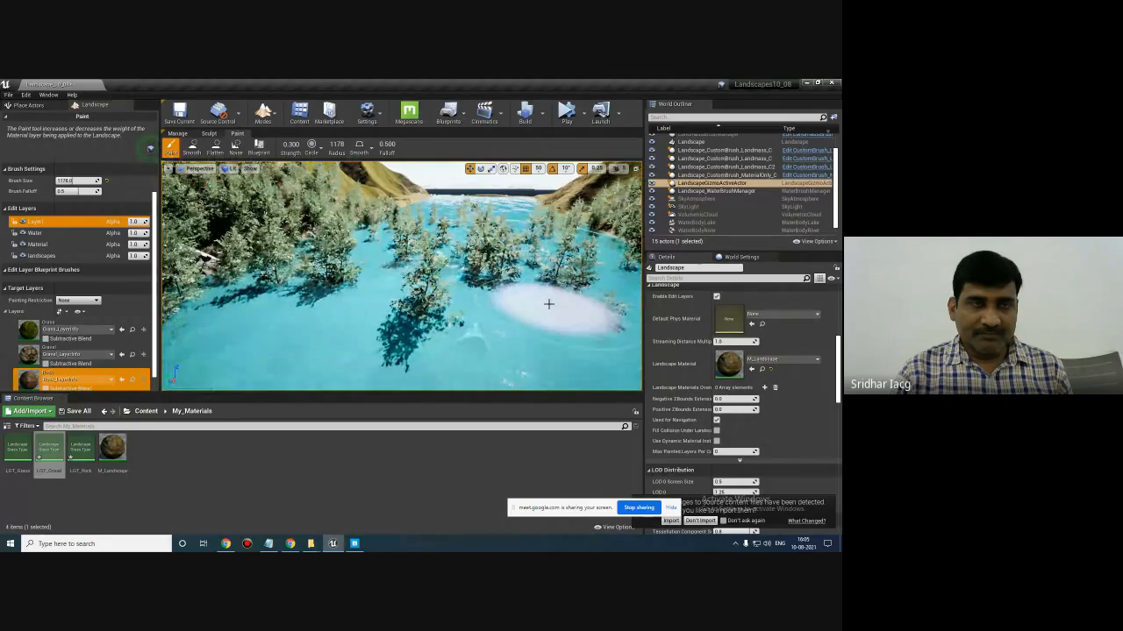
- Paint the Grass layer over the riverbed around the trees standing in the water
left_click(213, 134)
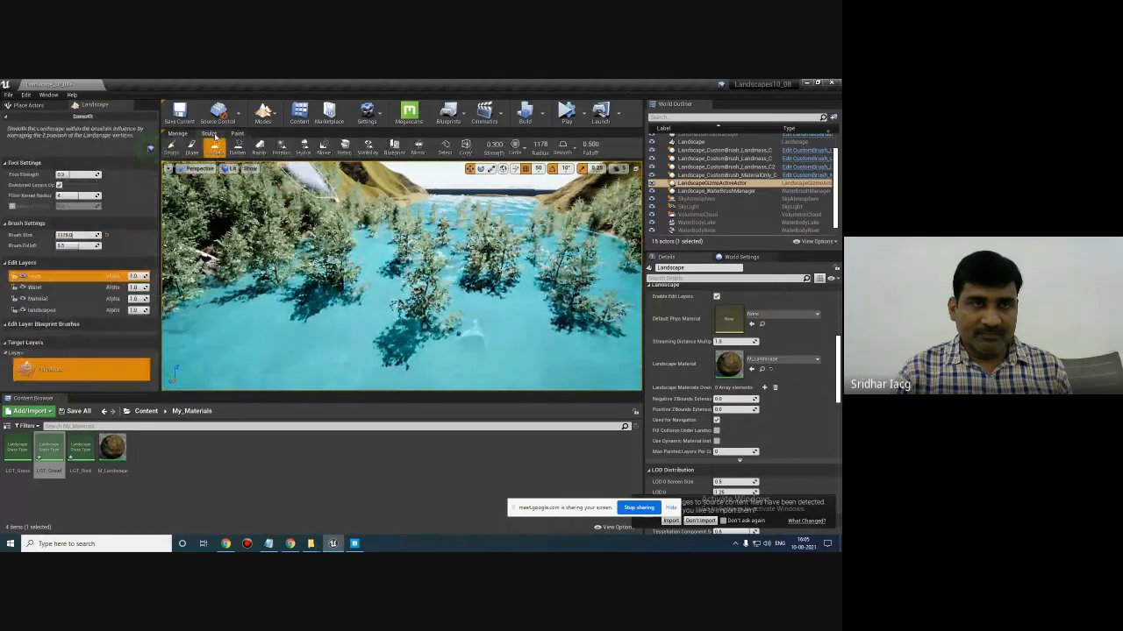
left_click(237, 133)
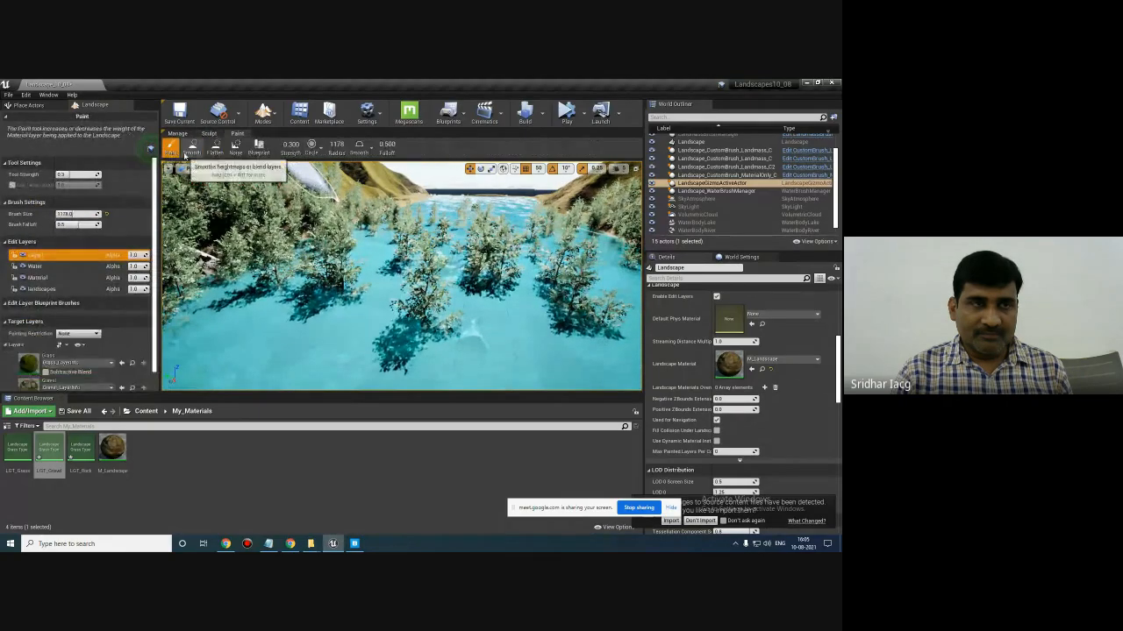
left_click(71, 362)
mouse_move(407, 331)
left_mouse_down()
mouse_move(436, 309)
mouse_move(451, 268)
mouse_move(453, 281)
left_mouse_up()
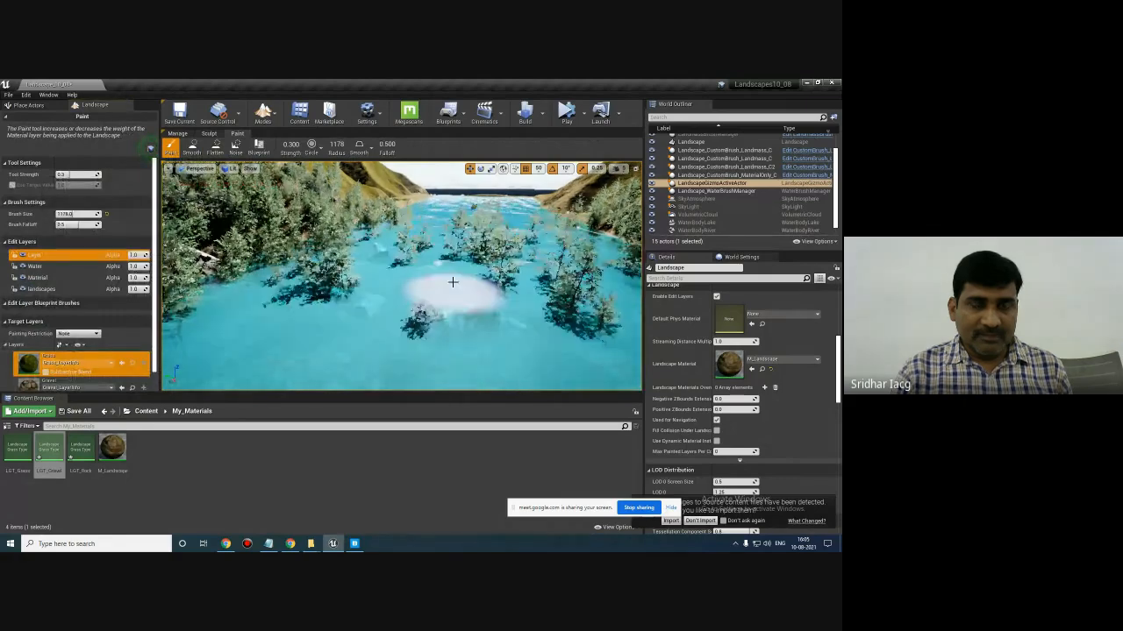
mouse_move(452, 281)
right_mouse_down()
mouse_move(506, 281)
mouse_move(561, 303)
right_mouse_up()
scroll(506, 280, "down", 5)
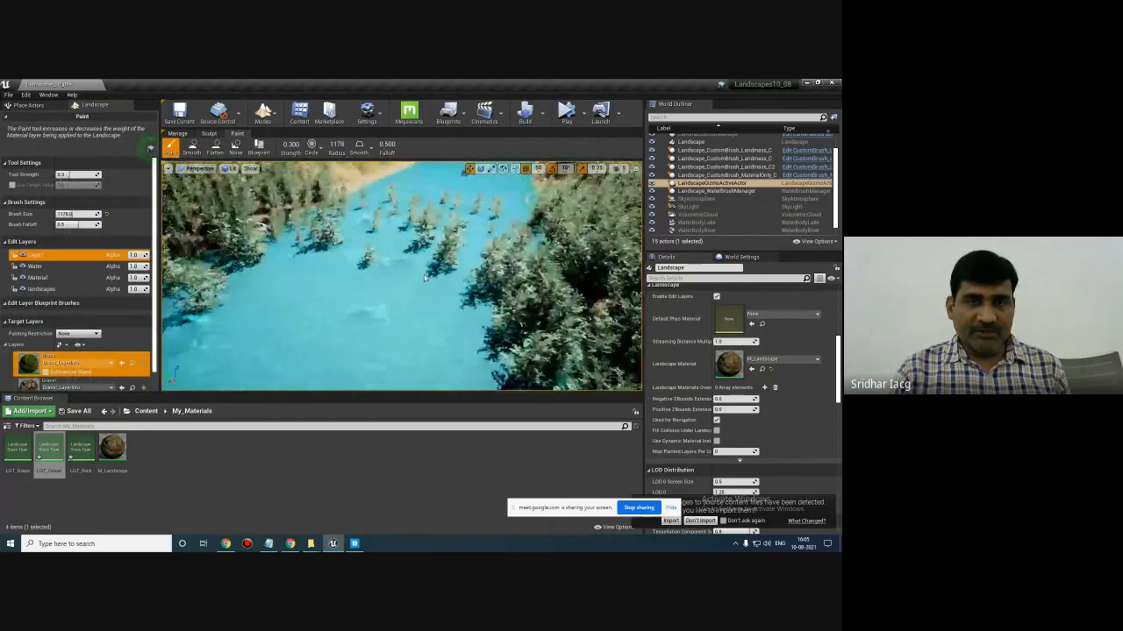
scroll(592, 319, "up", 8)
scroll(592, 319, "down", 8)
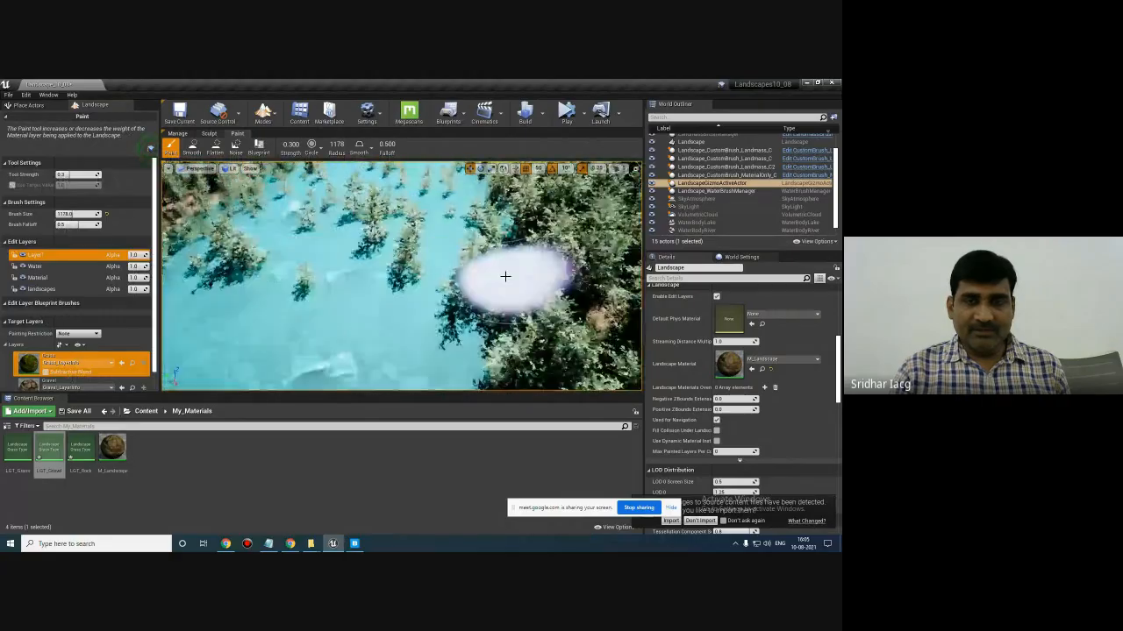
left_click_drag(473, 295, 465, 333)
left_click_drag(482, 296, 394, 296)
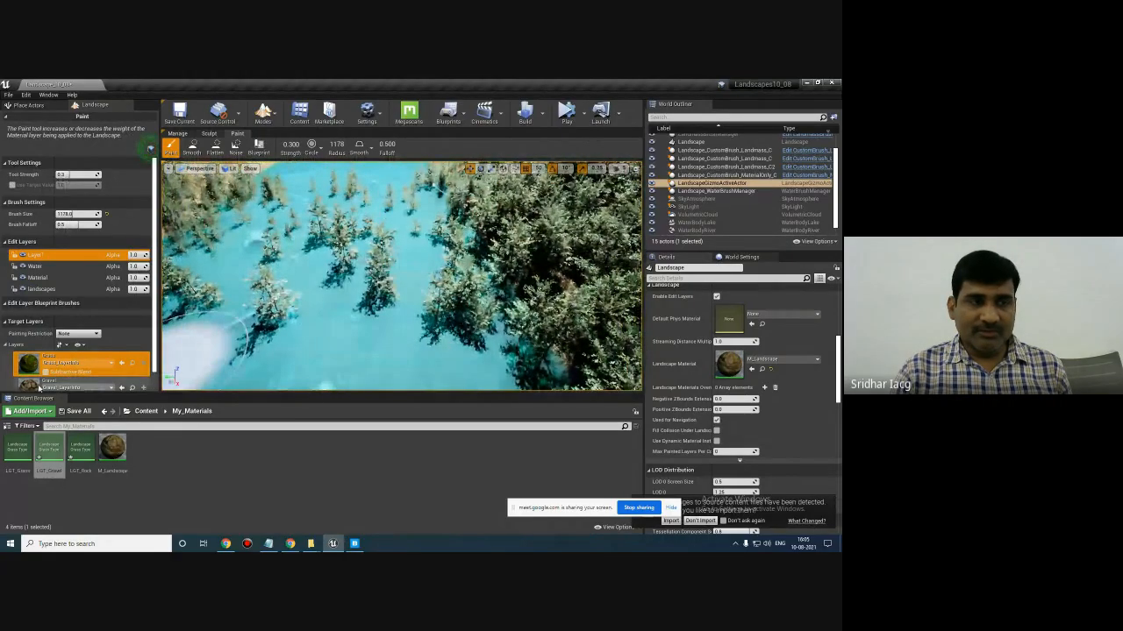
- Select the Rock target layer again and paint it along the riverbed to clear the trees from the water
left_click(32, 386)
scroll(80, 372, "down", 2)
left_click(80, 375)
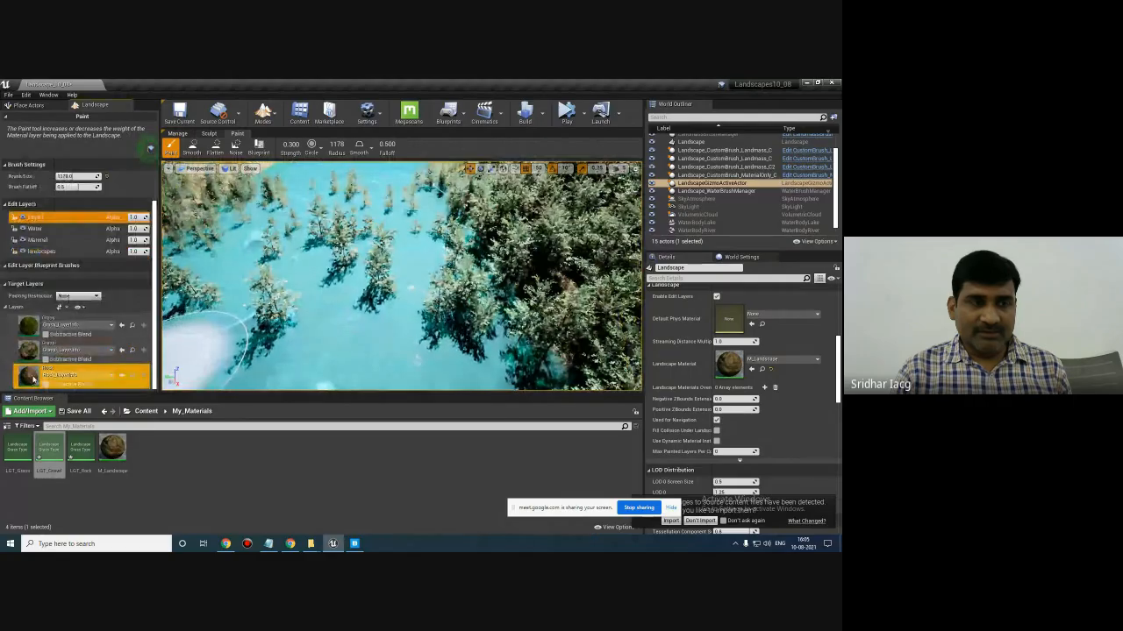
mouse_move(396, 325)
left_mouse_down()
mouse_move(352, 183)
mouse_move(294, 181)
left_mouse_up()
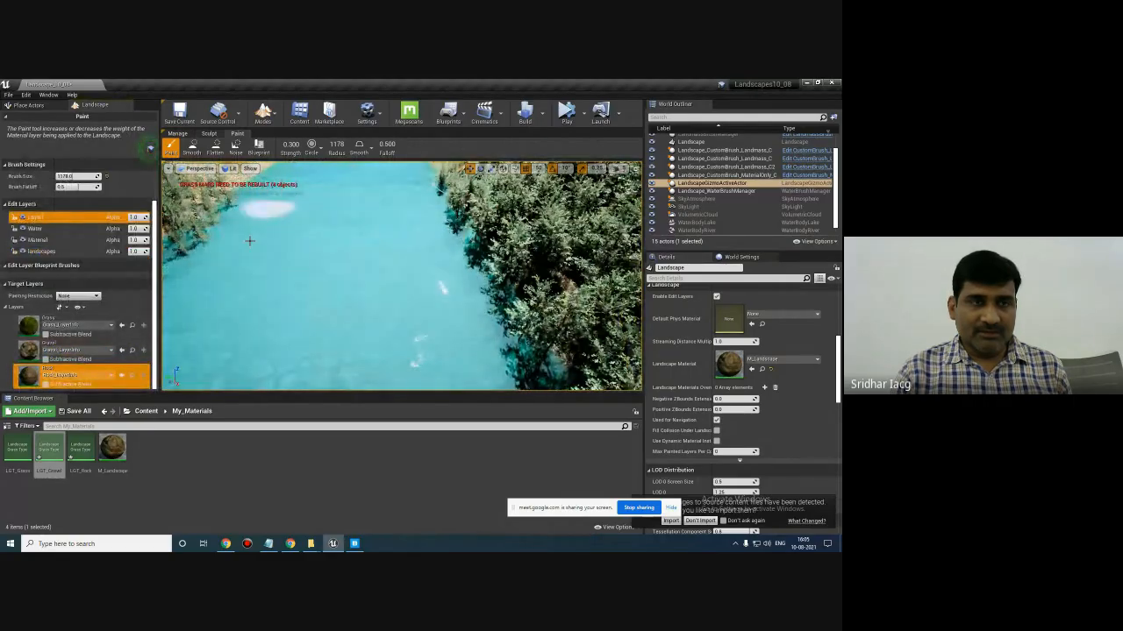
mouse_move(255, 231)
left_mouse_down()
mouse_move(447, 211)
mouse_move(409, 258)
mouse_move(396, 220)
mouse_move(455, 321)
mouse_move(400, 177)
left_mouse_up()
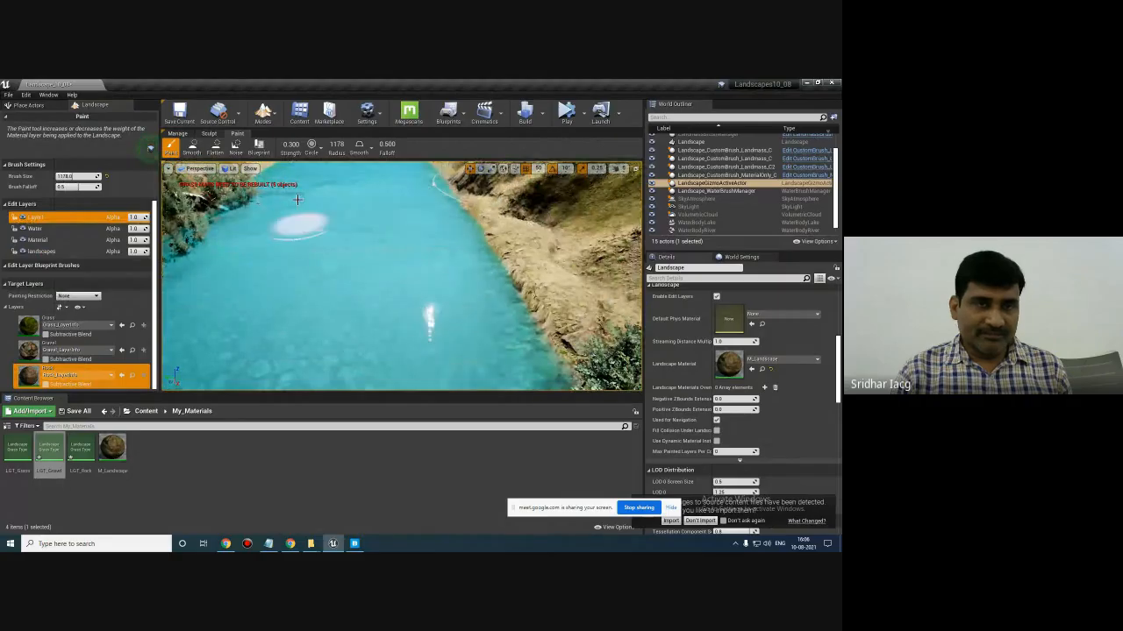
- Set the brush strength to 1.0 and paint the Rock layer over the trees standing in the river
mouse_move(372, 317)
right_mouse_down()
mouse_move(361, 241)
mouse_move(377, 338)
right_mouse_up()
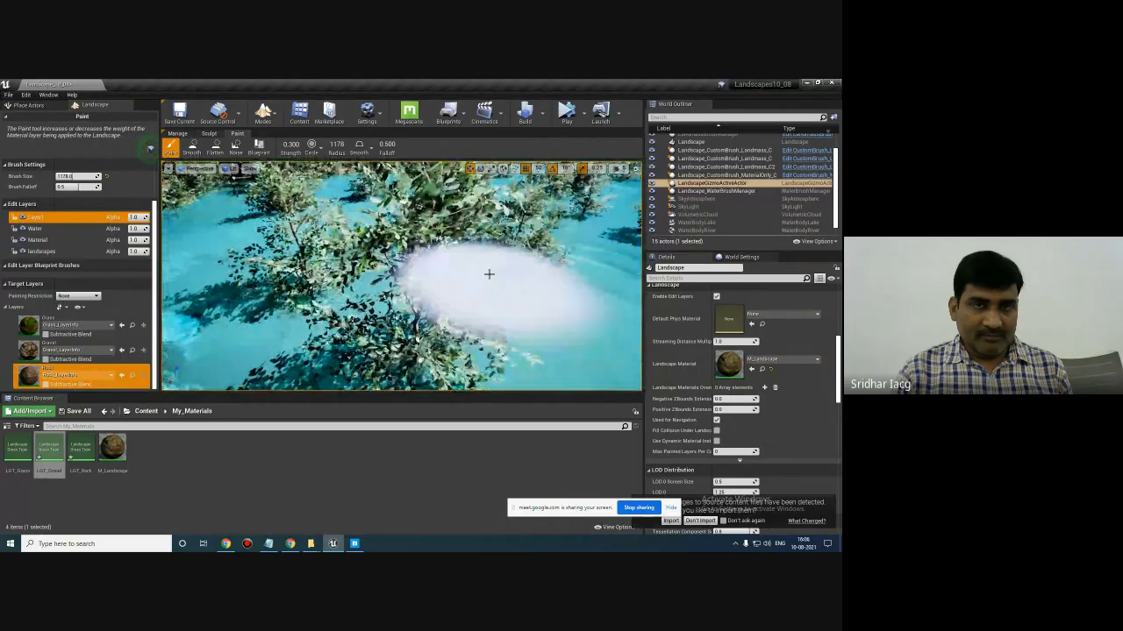
mouse_move(488, 272)
right_mouse_down()
mouse_move(476, 281)
mouse_move(476, 263)
mouse_move(448, 250)
mouse_move(404, 263)
mouse_move(430, 271)
right_mouse_up()
mouse_move(456, 277)
left_mouse_down()
mouse_move(372, 294)
mouse_move(441, 296)
mouse_move(381, 219)
mouse_move(508, 192)
left_mouse_up()
left_click_drag(353, 322, 502, 257)
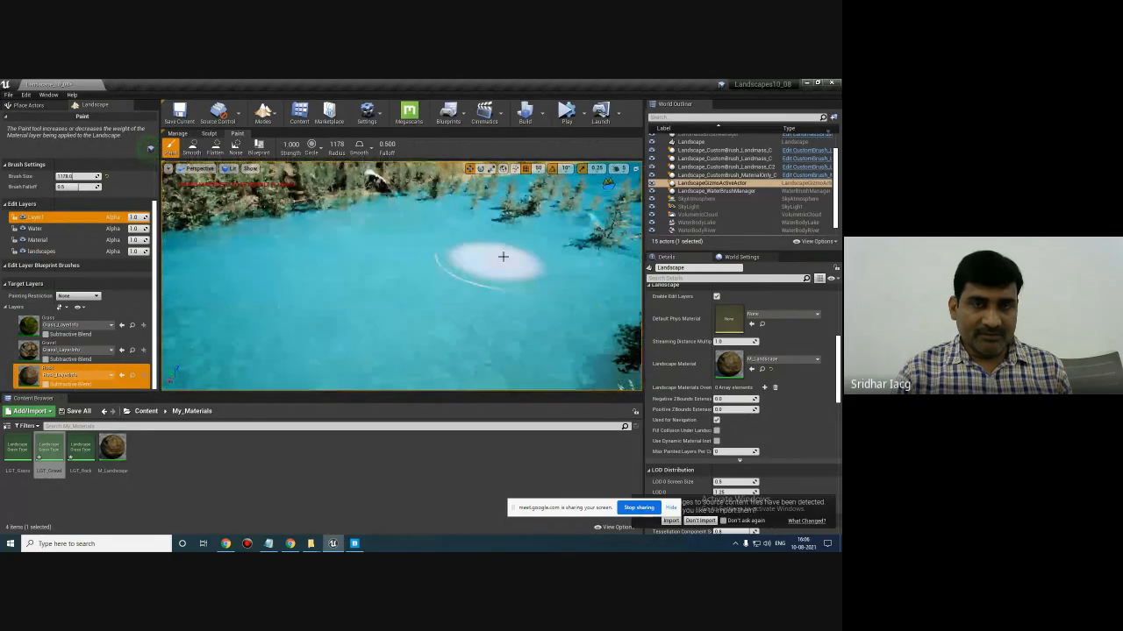
mouse_move(422, 377)
left_mouse_down()
mouse_move(259, 345)
mouse_move(398, 372)
left_mouse_up()
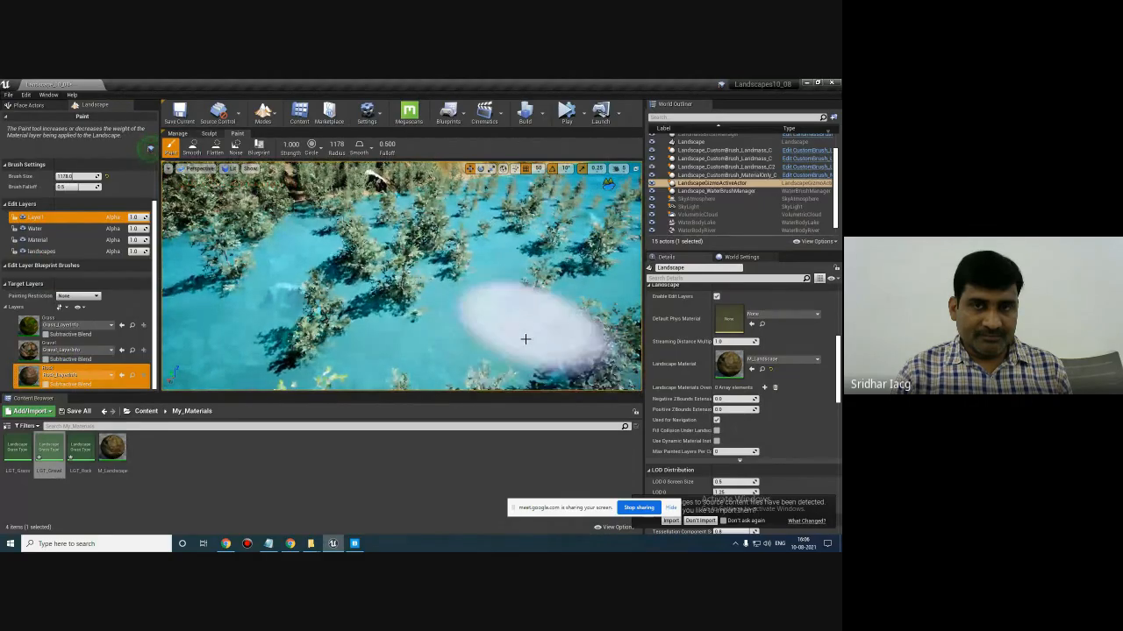
- Paint the Rock layer over the cluster of trees in the water beside the densely wooded bank
right_click_drag(516, 357, 494, 304)
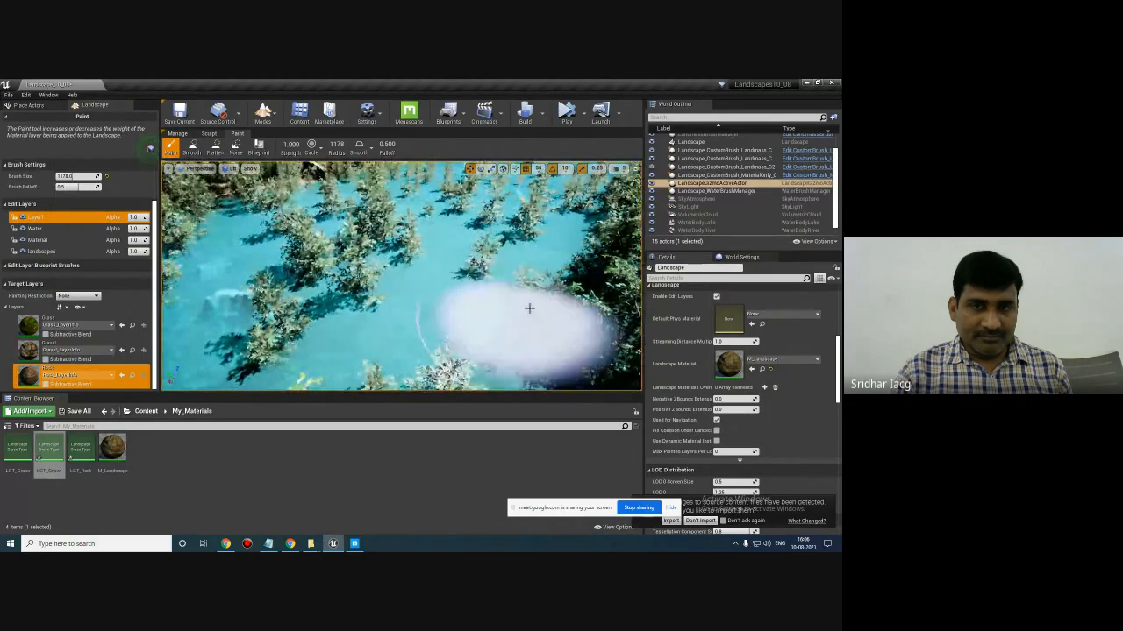
left_click_drag(529, 309, 476, 352)
right_click_drag(476, 352, 527, 367)
mouse_move(363, 324)
left_mouse_down()
mouse_move(356, 392)
mouse_move(289, 321)
left_mouse_up()
right_click_drag(289, 321, 290, 318)
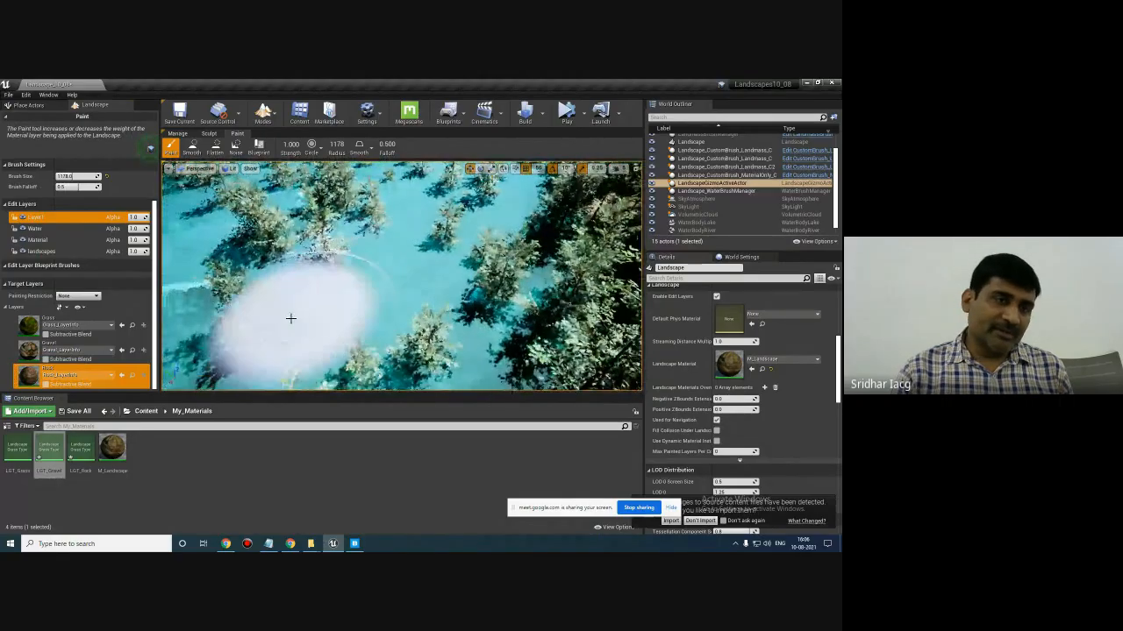
mouse_move(290, 318)
left_mouse_down()
mouse_move(317, 345)
mouse_move(334, 342)
left_mouse_up()
right_click_drag(333, 342, 347, 281)
mouse_move(465, 298)
left_mouse_down()
mouse_move(213, 275)
mouse_move(559, 251)
left_mouse_up()
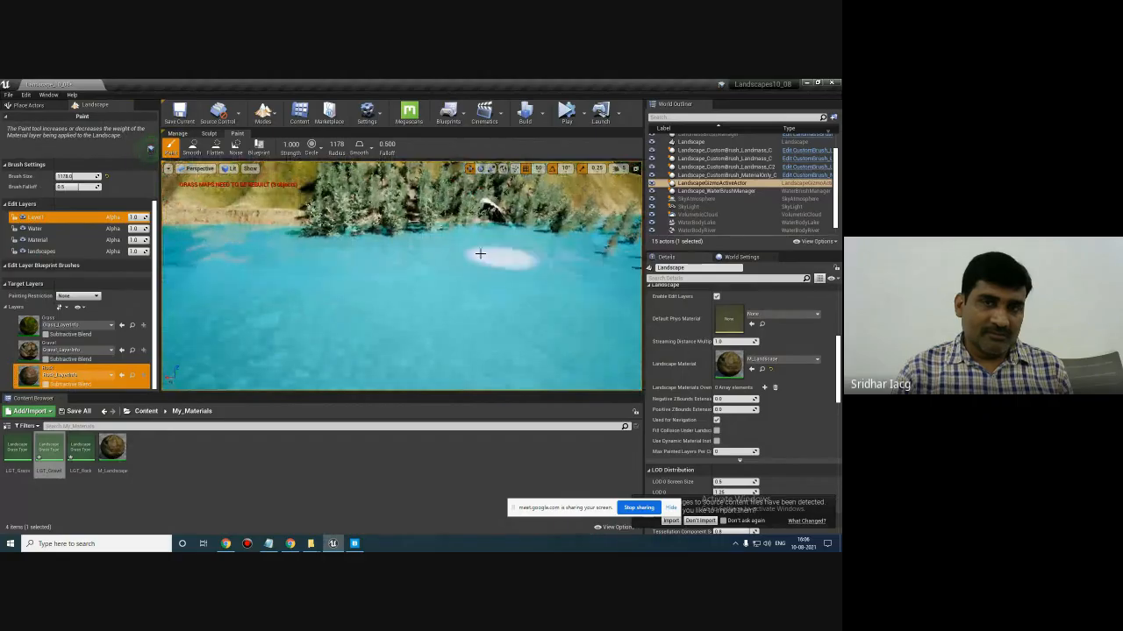
- Extend the Rock layer across the open river between the two banks to clear its remaining trees
mouse_move(480, 253)
left_mouse_down()
mouse_move(385, 242)
mouse_move(193, 293)
mouse_move(220, 327)
left_mouse_up()
mouse_move(278, 311)
right_mouse_down()
mouse_move(254, 311)
mouse_move(263, 285)
right_mouse_up()
mouse_move(382, 283)
left_mouse_down()
mouse_move(408, 245)
mouse_move(380, 344)
mouse_move(585, 354)
left_mouse_up()
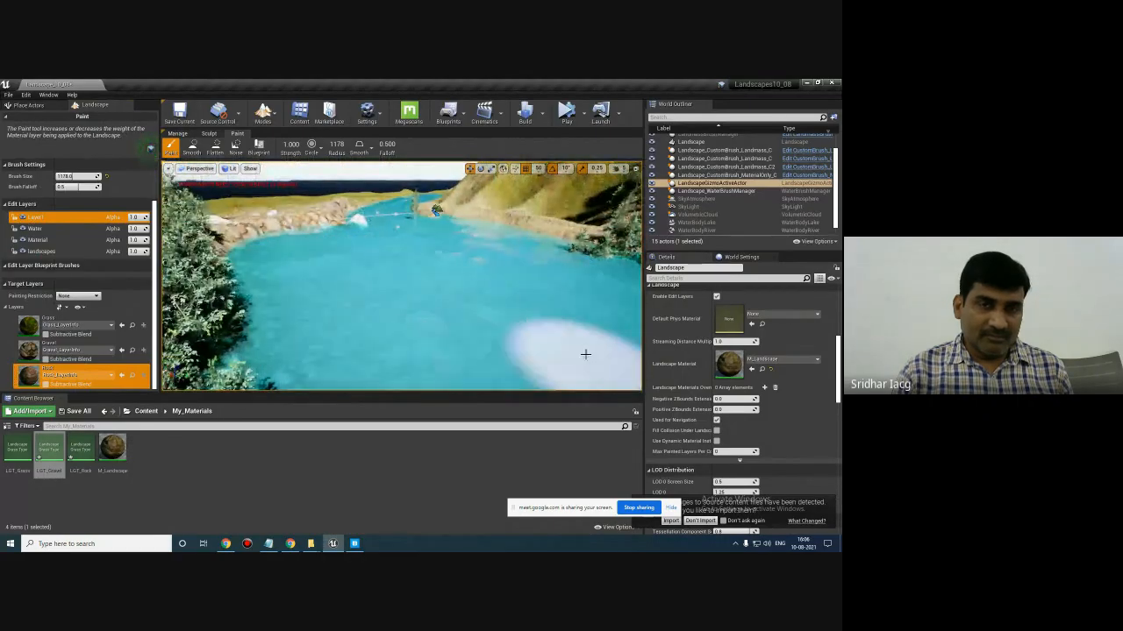
mouse_move(425, 276)
left_mouse_down()
mouse_move(612, 341)
mouse_move(562, 302)
left_mouse_up()
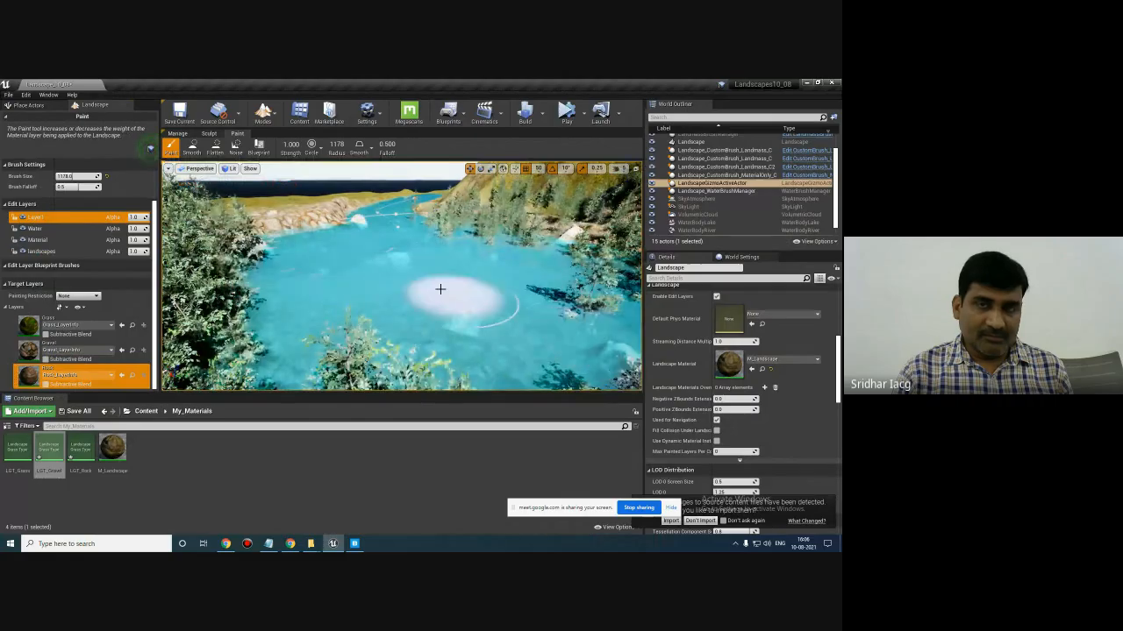
- Set the brush falloff to 1.0 with the Smooth type and paint Rock along the tree-lined shoreline
mouse_move(443, 287)
right_mouse_down()
mouse_move(469, 299)
mouse_move(421, 264)
mouse_move(694, 268)
mouse_move(769, 249)
mouse_move(776, 230)
mouse_move(687, 256)
mouse_move(588, 240)
right_mouse_up()
mouse_move(473, 236)
left_mouse_down()
mouse_move(372, 251)
mouse_move(342, 242)
mouse_move(386, 258)
mouse_move(474, 249)
mouse_move(412, 248)
mouse_move(465, 241)
mouse_move(421, 251)
left_mouse_up()
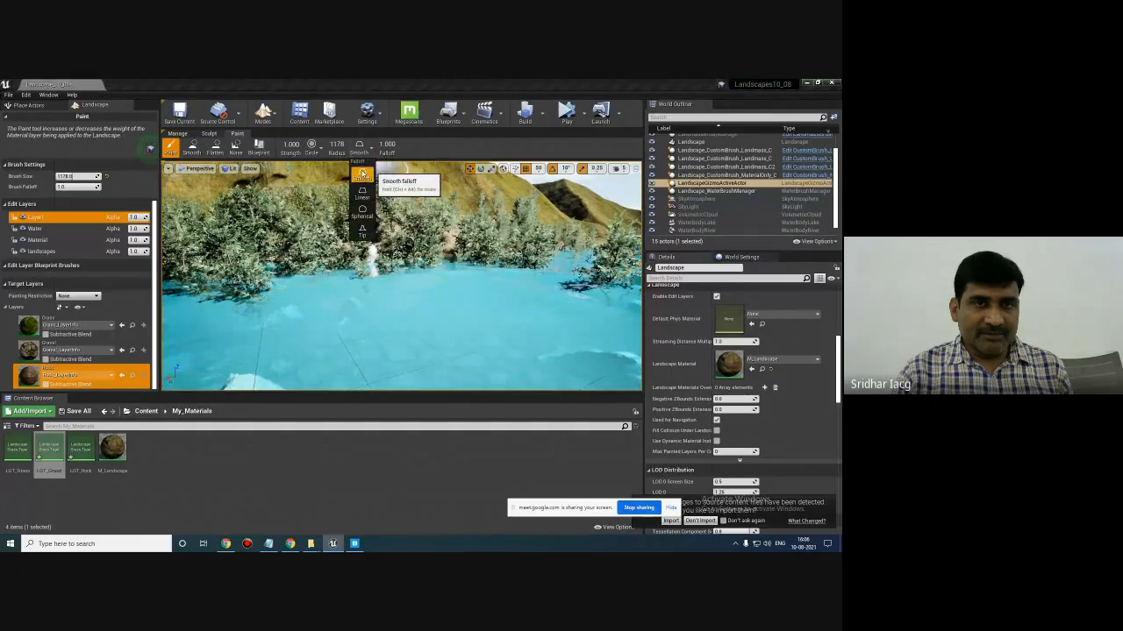
left_click(362, 174)
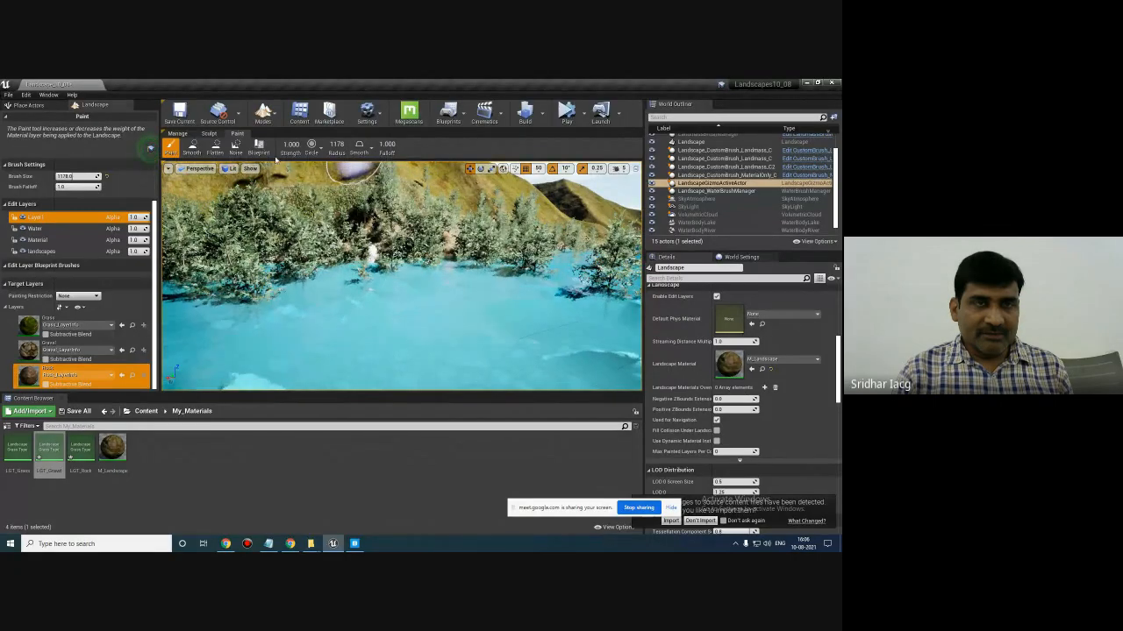
mouse_move(430, 243)
left_mouse_down()
mouse_move(473, 244)
mouse_move(386, 250)
mouse_move(428, 253)
left_mouse_up()
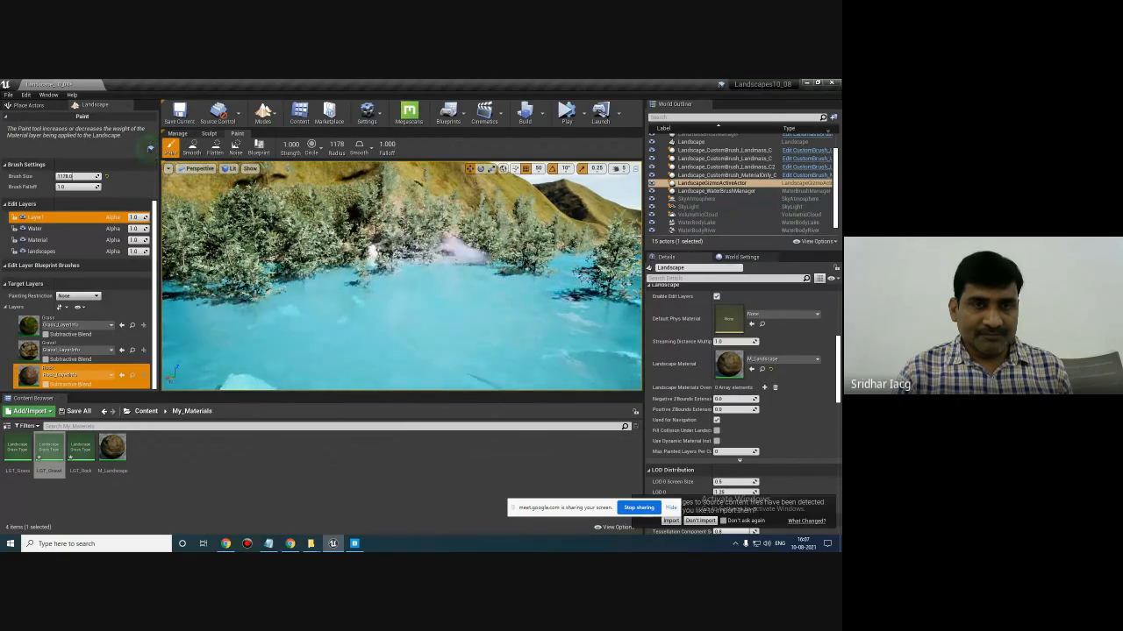
mouse_move(375, 230)
left_mouse_down()
mouse_move(402, 233)
mouse_move(391, 247)
mouse_move(420, 255)
left_mouse_up()
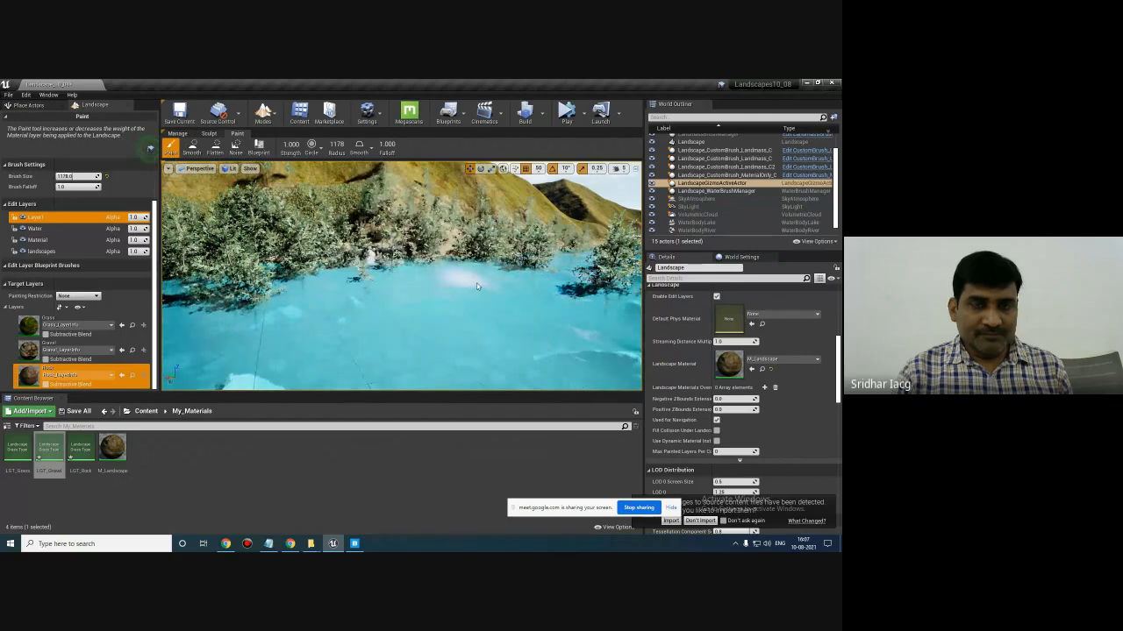
right_click_drag(476, 283, 361, 280)
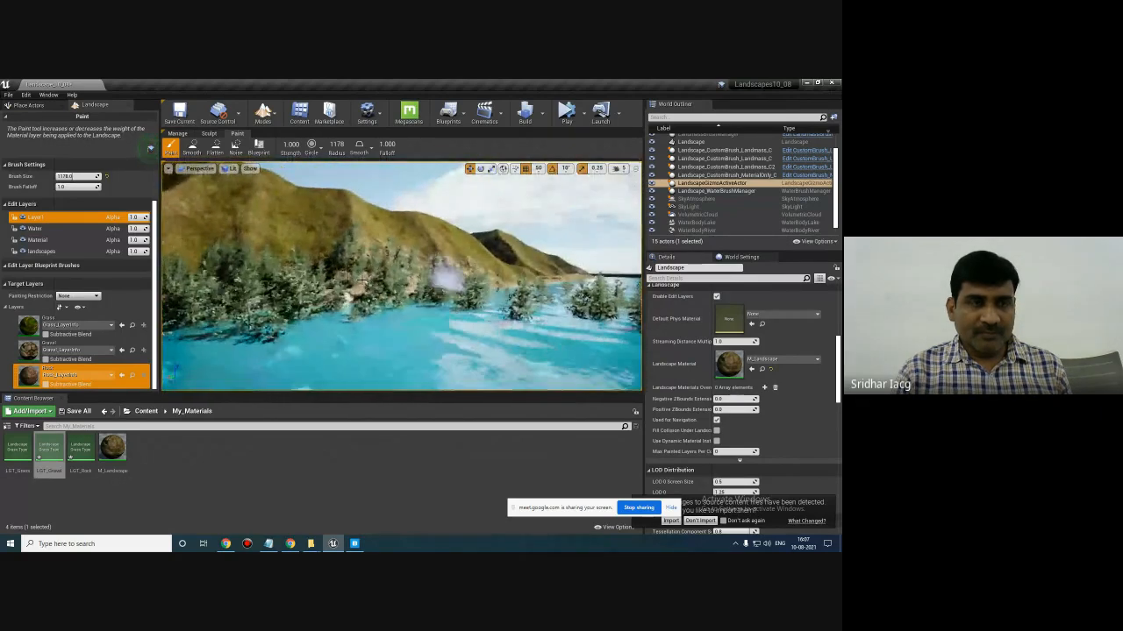
- Select the Grass target layer and paint it along the foot of the hillside above the shoreline
left_click(31, 326)
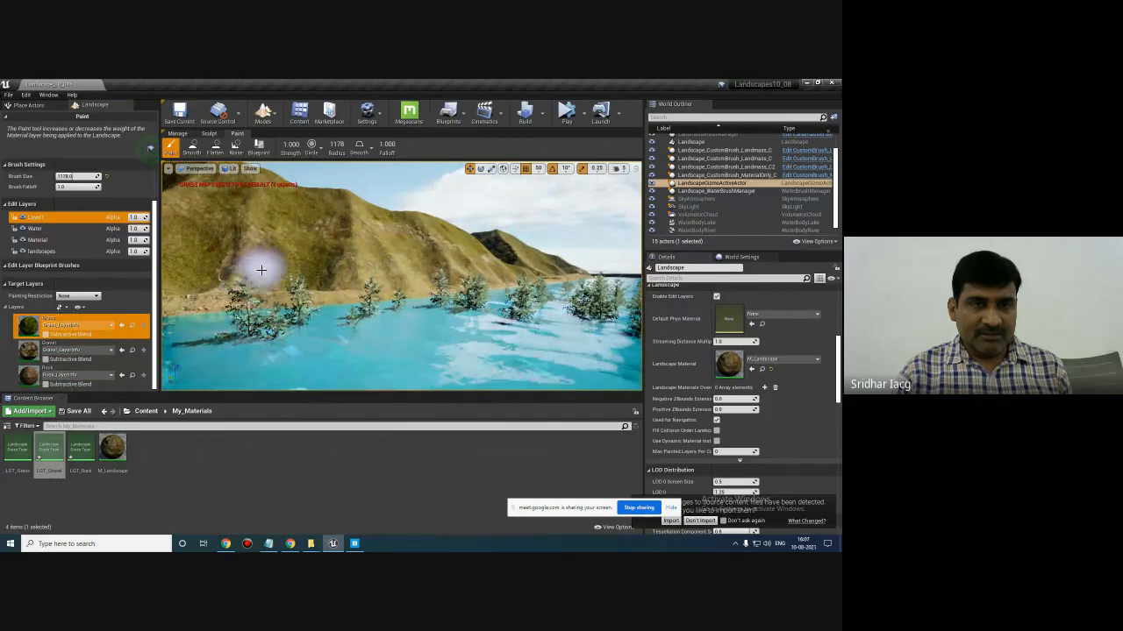
mouse_move(298, 265)
left_mouse_down()
mouse_move(384, 230)
mouse_move(421, 252)
mouse_move(449, 249)
left_mouse_up()
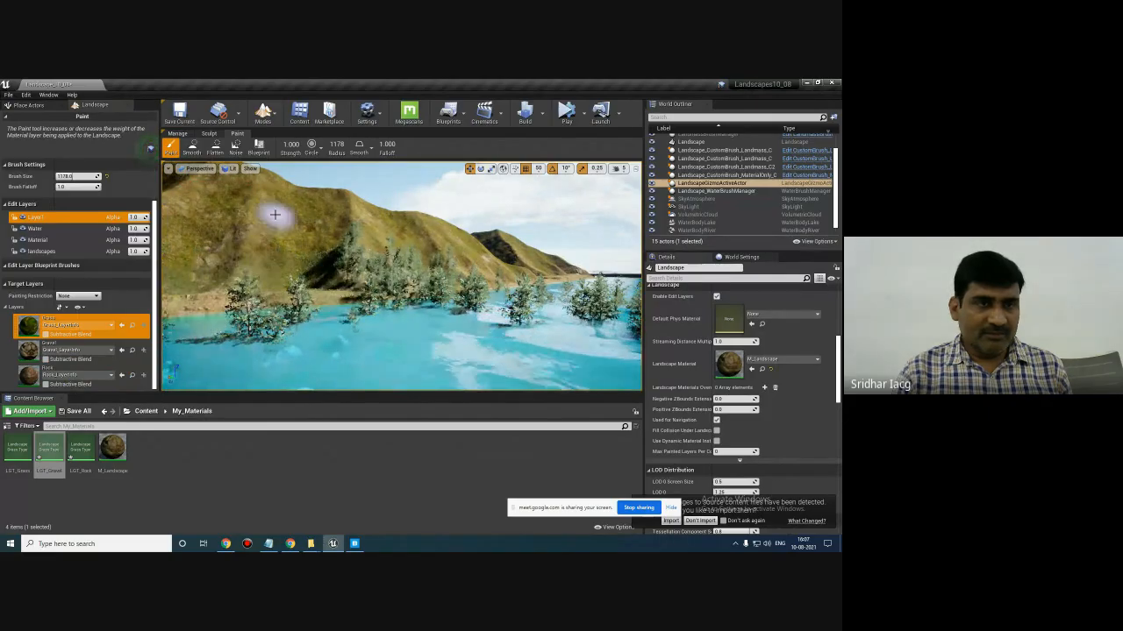
right_click_drag(414, 321, 355, 326)
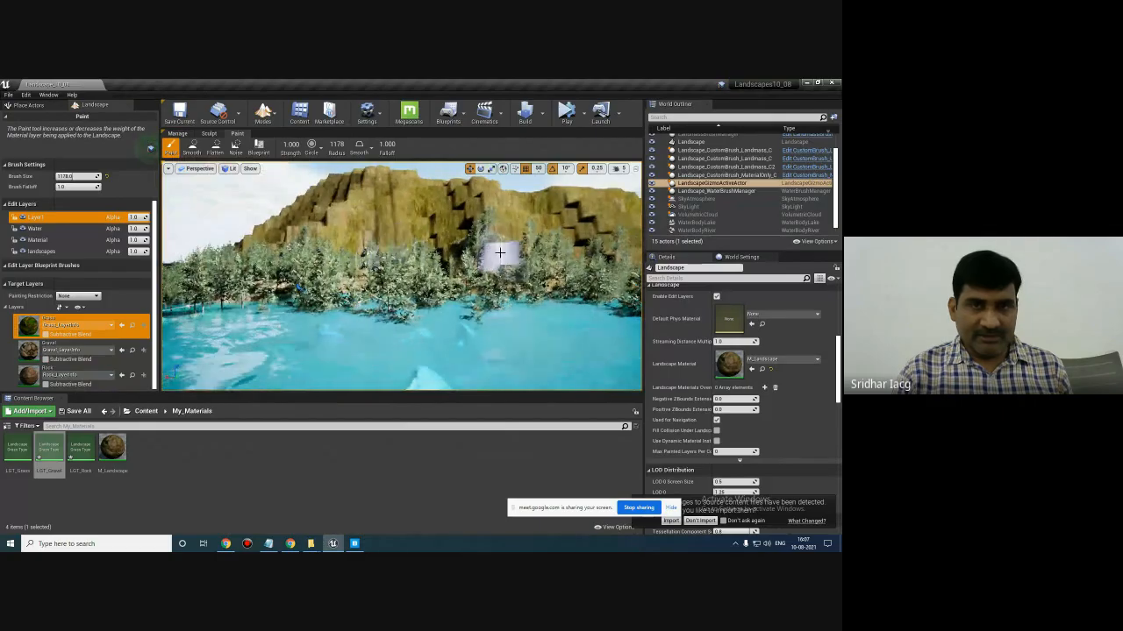
- Save the level, switch to Select mode, and return to Landscape mode
right_click_drag(485, 251, 523, 251)
key("ctrl+s")
left_click(265, 114)
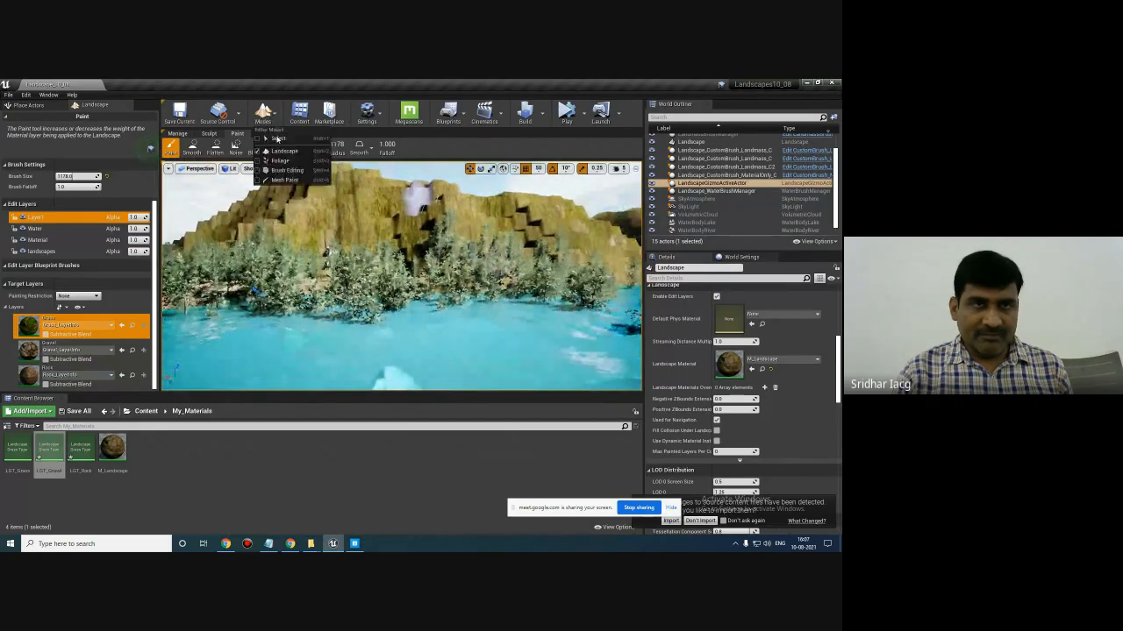
left_click(279, 138)
left_click(264, 114)
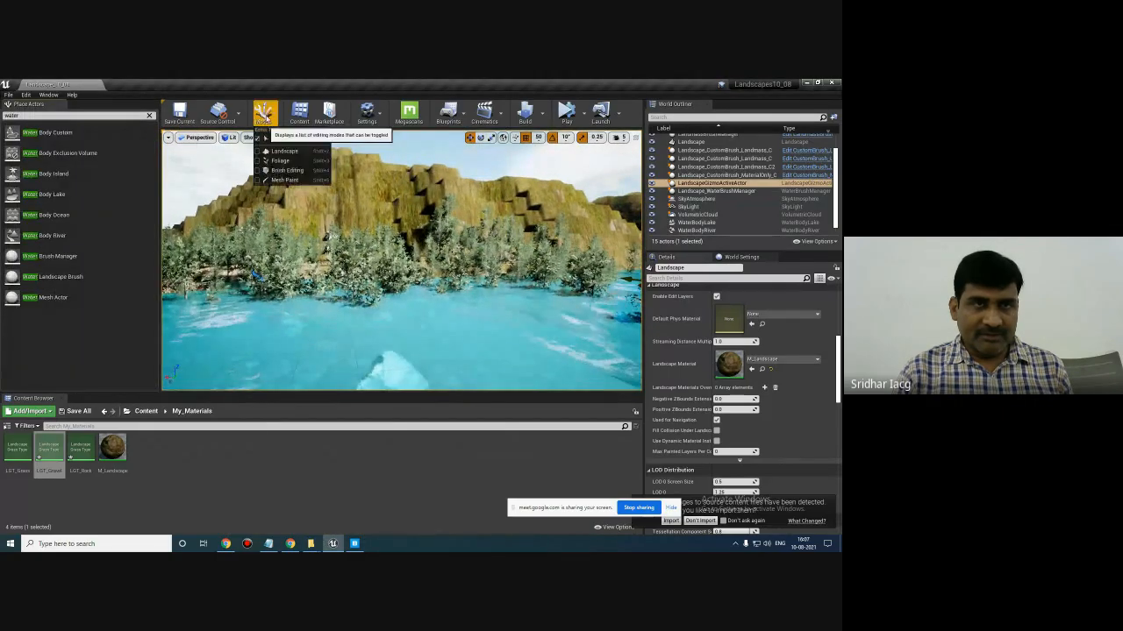
left_click(283, 151)
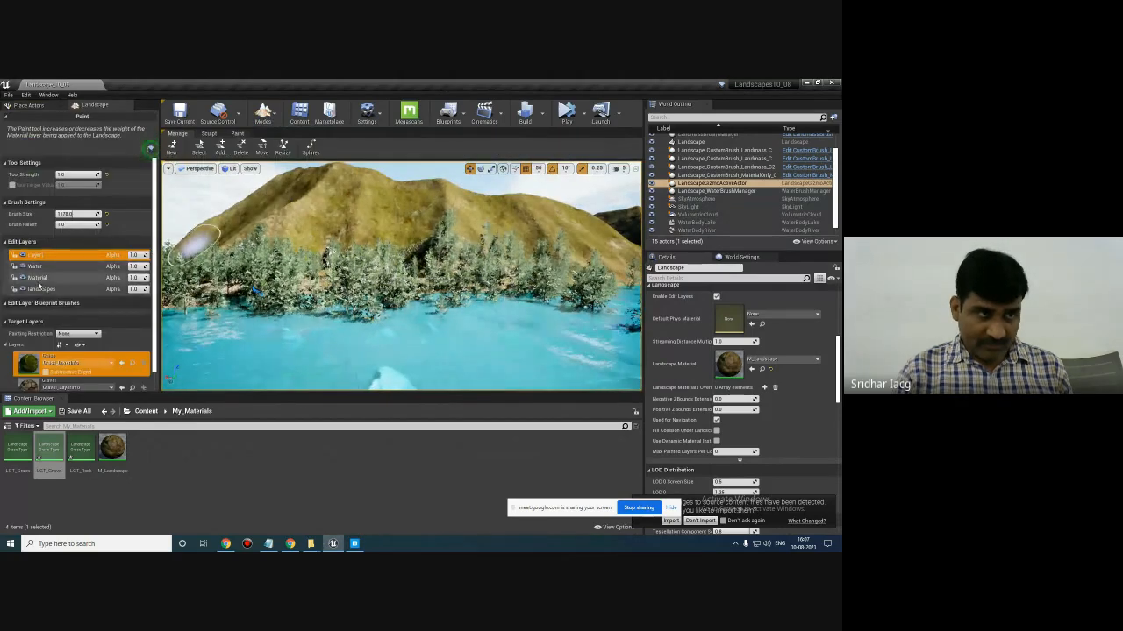
- Select the Rock target layer and paint it over the water in front of the wooded hillside
scroll(110, 363, "down", 1)
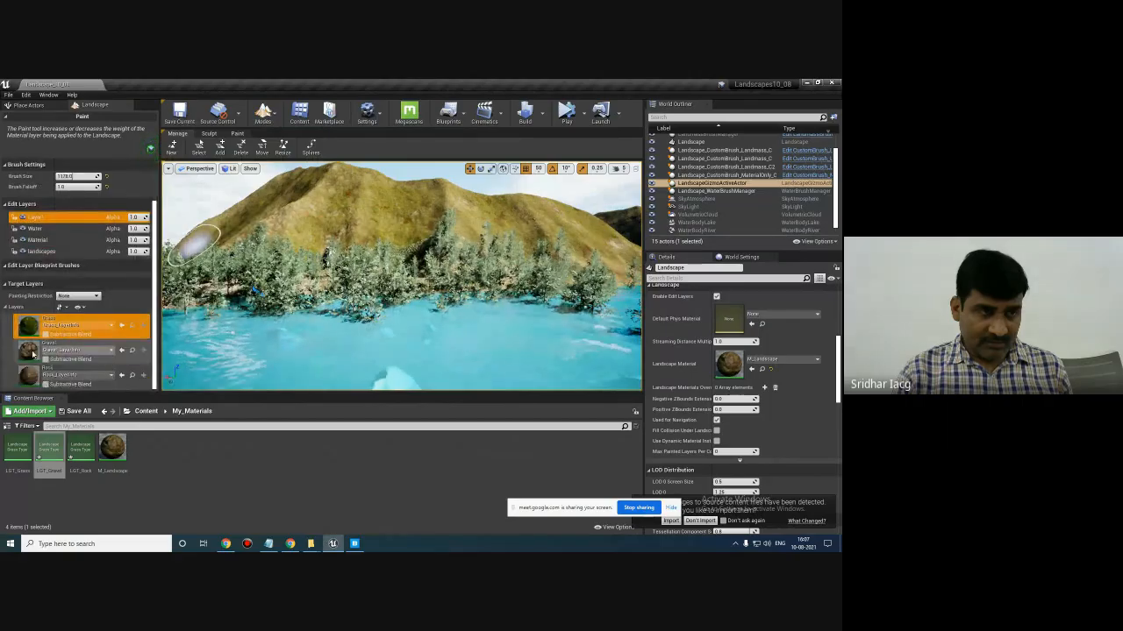
left_click(52, 376)
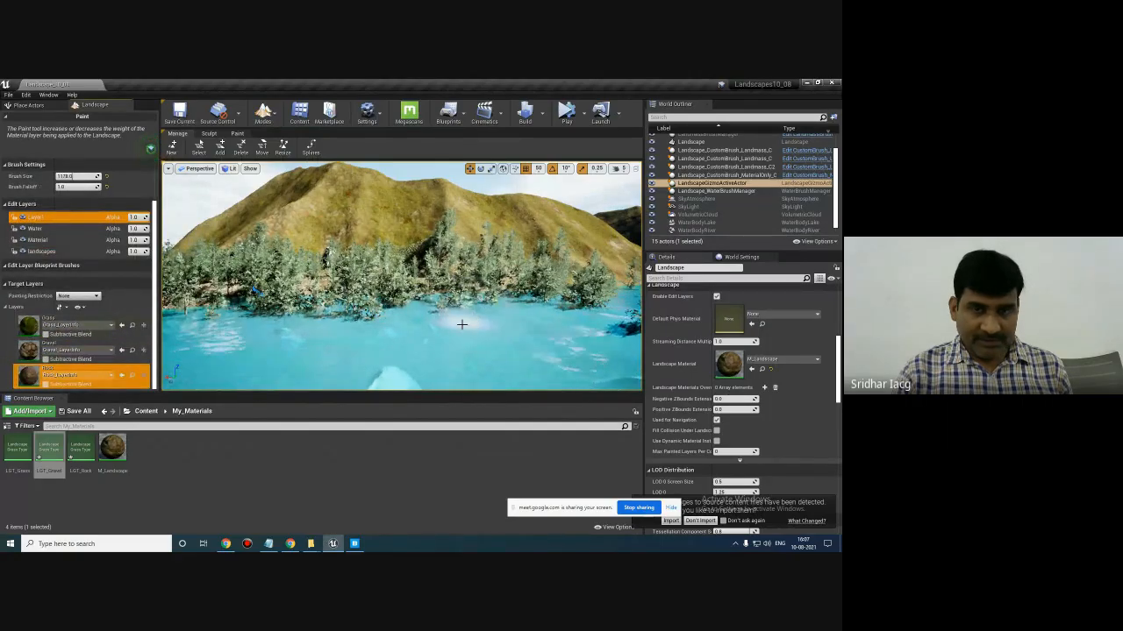
left_click_drag(461, 325, 425, 325)
right_click_drag(438, 307, 588, 307)
right_click_drag(495, 318, 566, 314)
left_click_drag(491, 307, 452, 276)
scroll(456, 272, "up", 2)
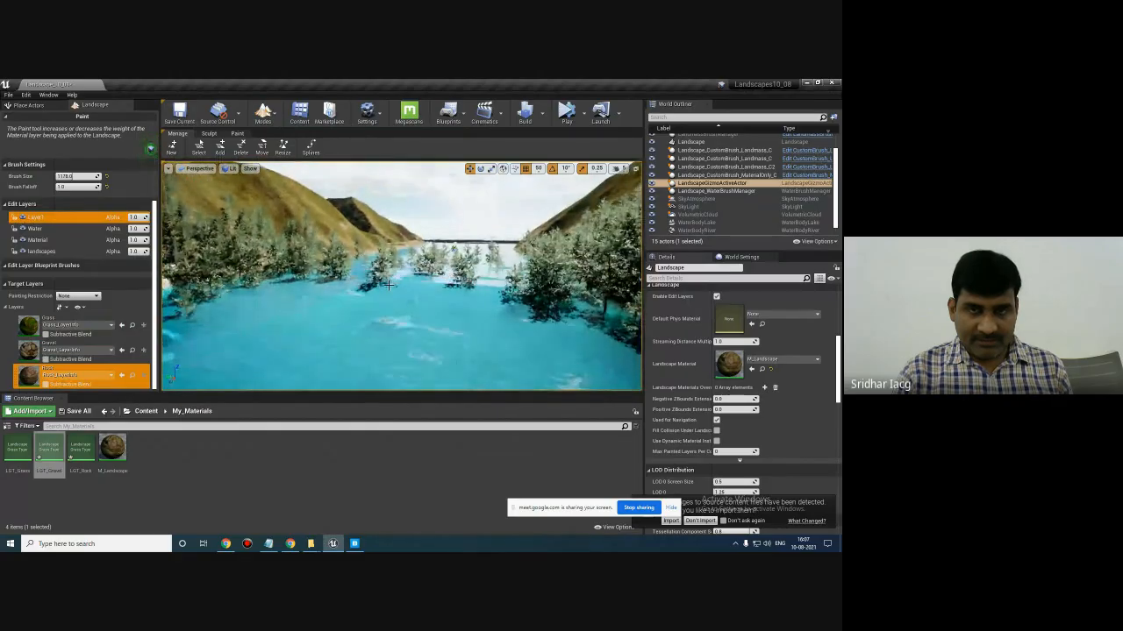
- Paint the Rock layer over the water beside the rocky bank and check the surrounding banks and grass field
right_click_drag(434, 325, 544, 327)
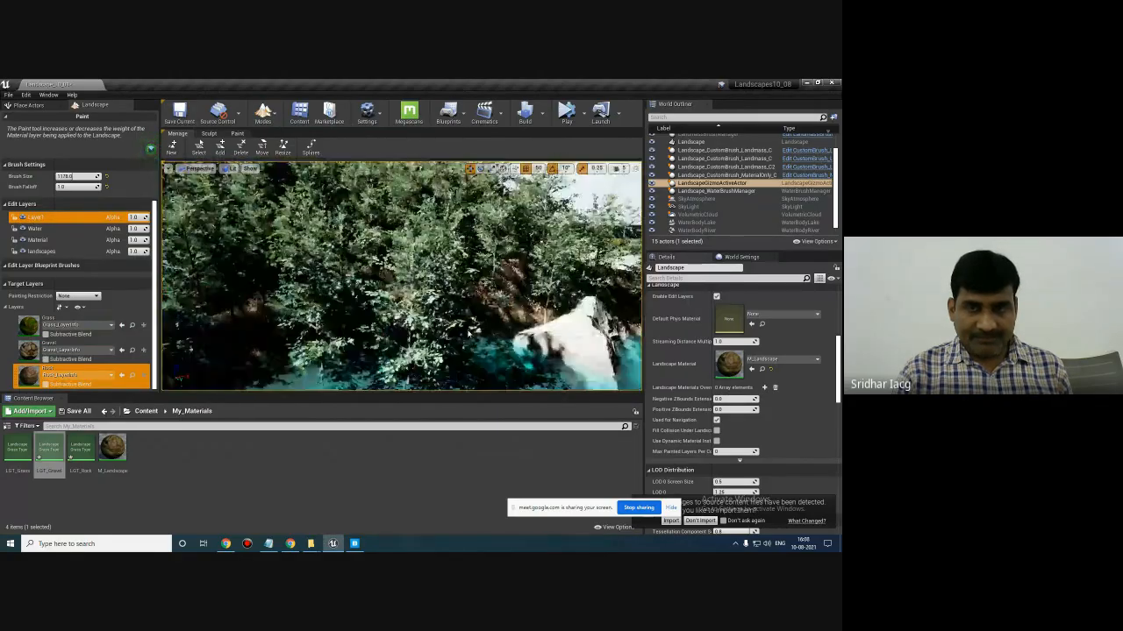
right_click_drag(477, 323, 570, 324)
right_click_drag(469, 275, 540, 272)
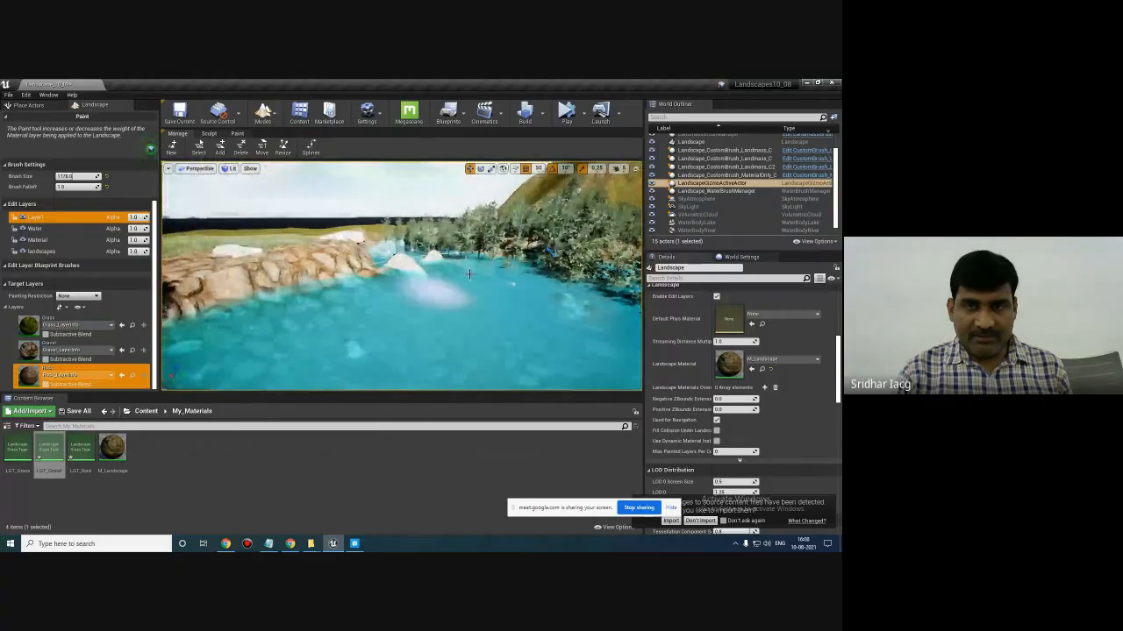
mouse_move(469, 274)
left_mouse_down()
mouse_move(416, 274)
mouse_move(461, 298)
left_mouse_up()
mouse_move(461, 298)
right_mouse_down()
mouse_move(500, 294)
mouse_move(395, 249)
mouse_move(561, 262)
right_mouse_up()
mouse_move(841, 262)
right_mouse_down()
mouse_move(714, 268)
mouse_move(735, 271)
right_mouse_up()
key("s")
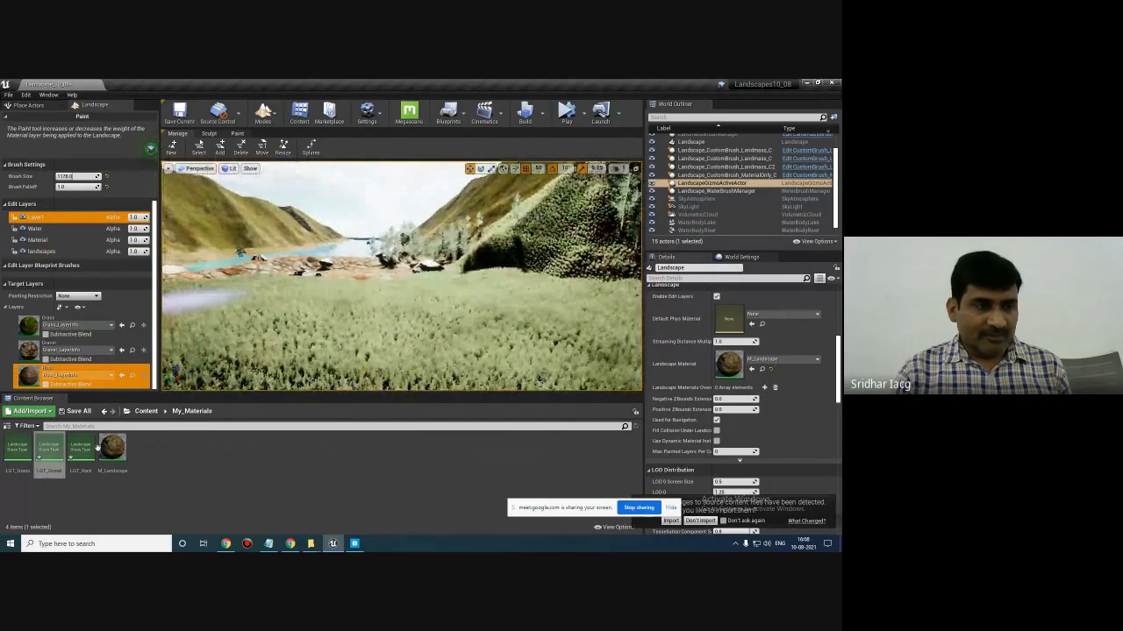
- Open LGT_Gravel, place its window below the viewport, and paint the Rock layer over the trees in the river
double_click(49, 449)
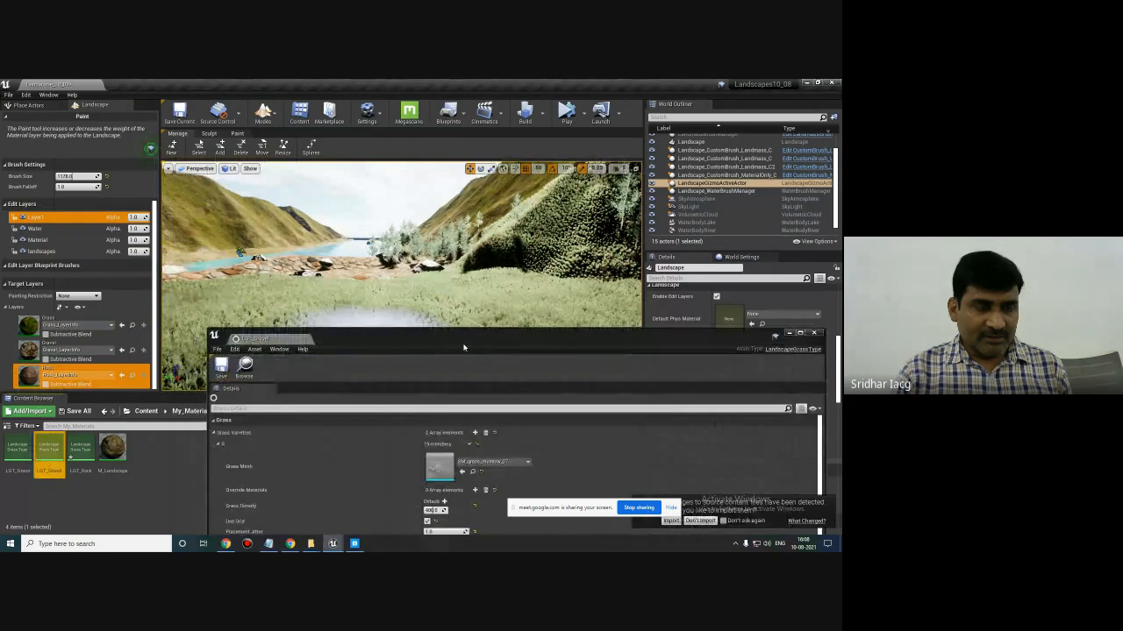
left_click_drag(395, 342, 379, 397)
key("w")
right_click_drag(358, 252, 390, 253)
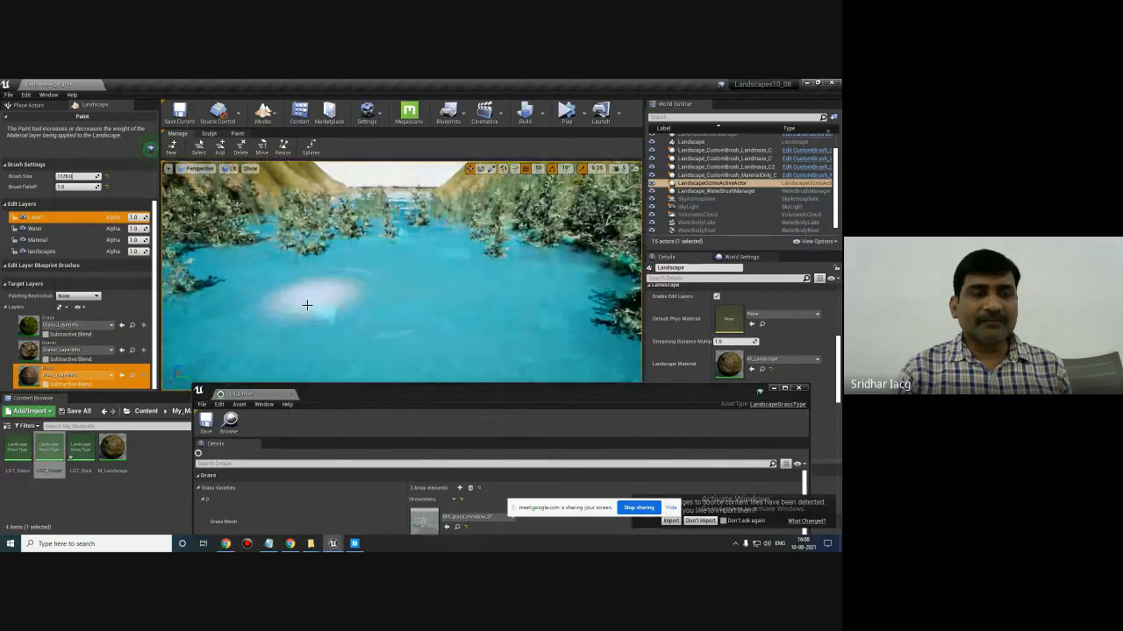
mouse_move(360, 316)
left_mouse_down()
mouse_move(394, 294)
mouse_move(425, 335)
mouse_move(249, 319)
mouse_move(383, 220)
left_mouse_up()
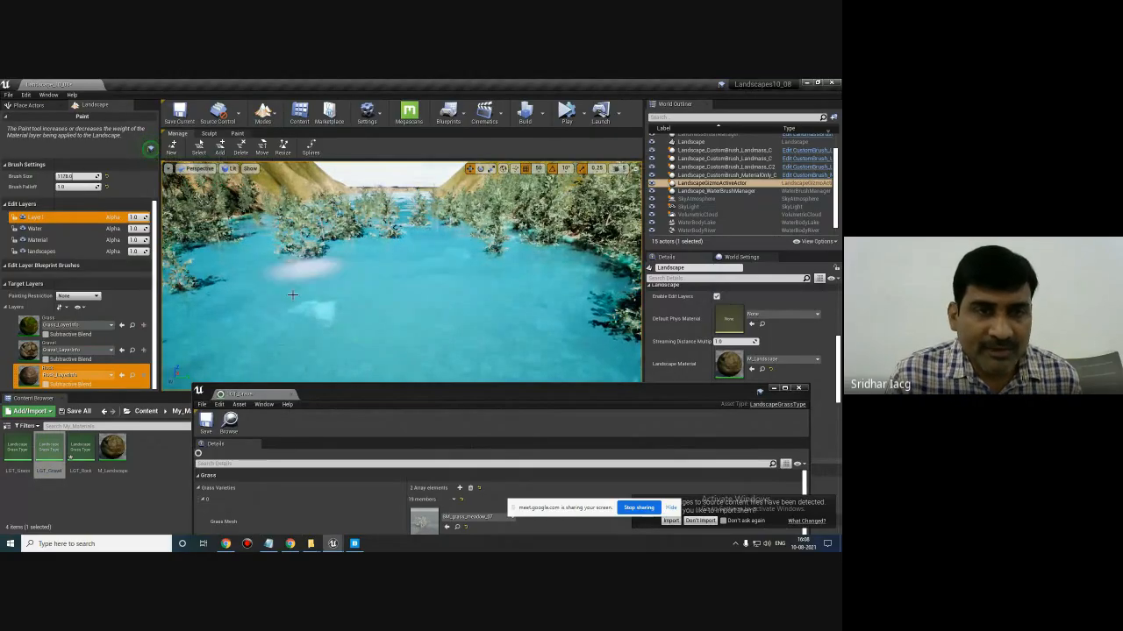
mouse_move(456, 261)
left_mouse_down()
mouse_move(526, 265)
mouse_move(517, 296)
mouse_move(564, 318)
mouse_move(444, 253)
left_mouse_up()
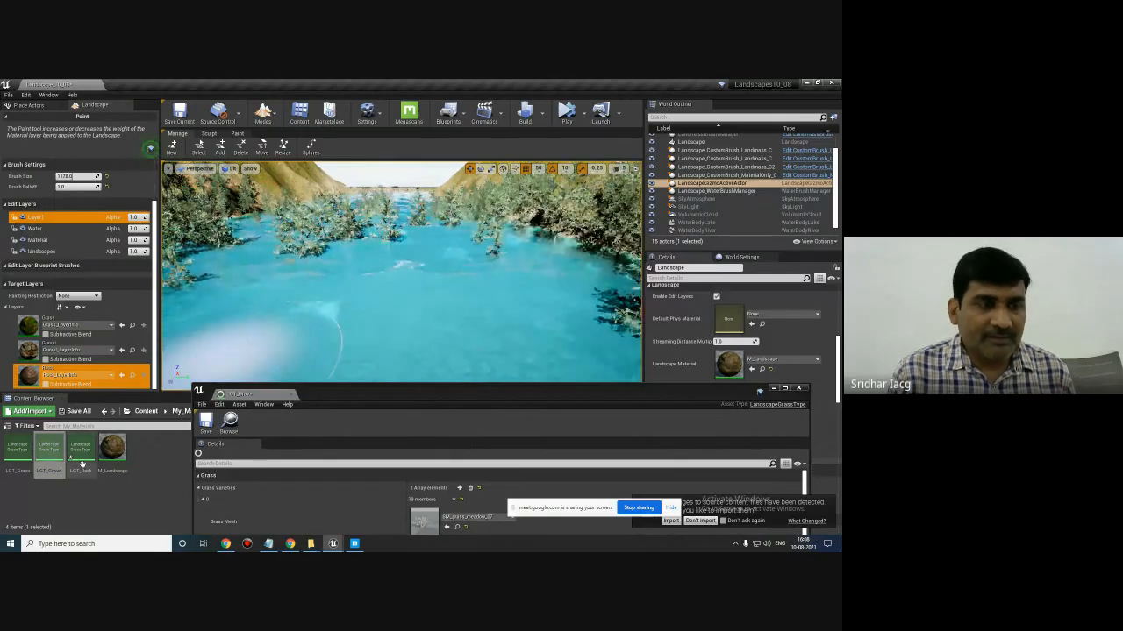
- Open M_Landscape, examine the Gravel sample and Grass output nodes for their layer and grass type assignments, and move the window off the viewport
double_click(112, 451)
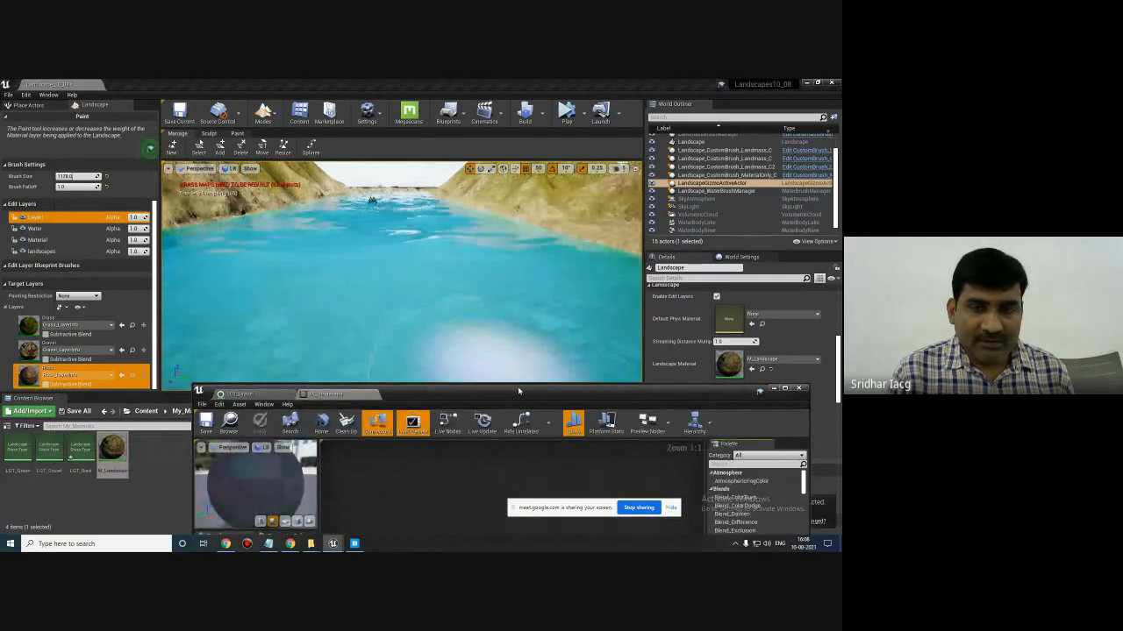
right_click_drag(486, 240, 379, 186)
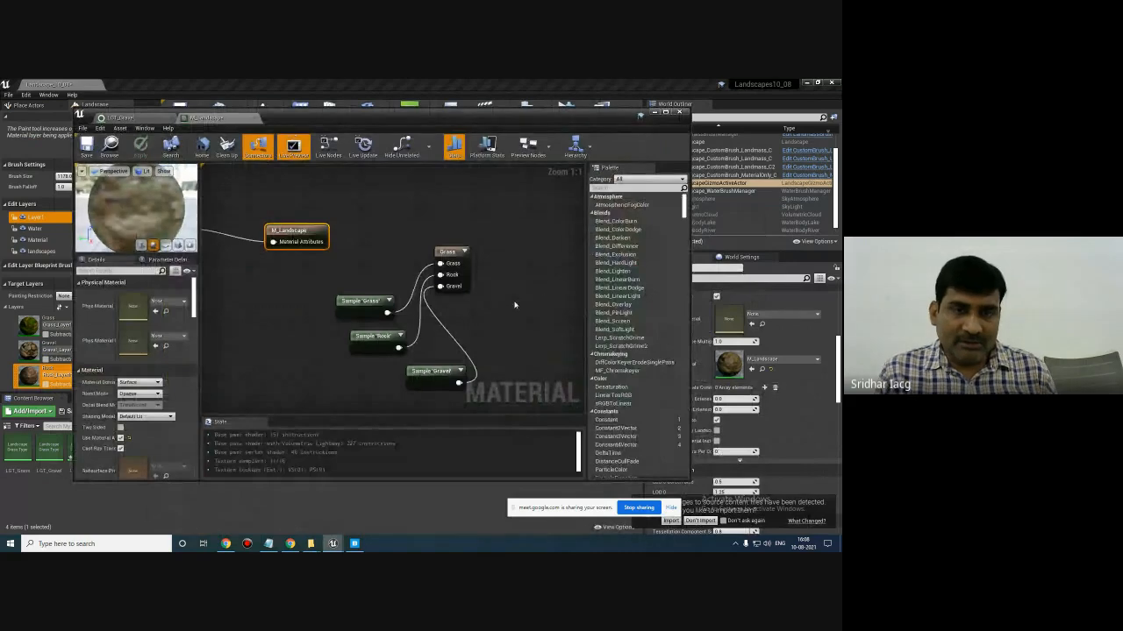
left_click(449, 370)
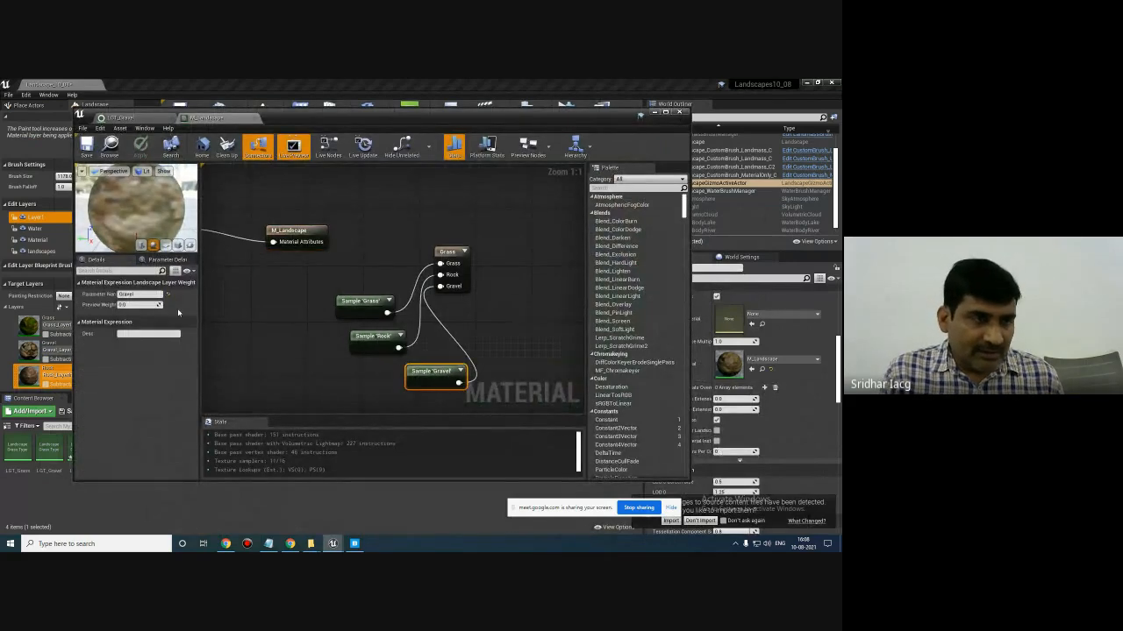
left_click(446, 252)
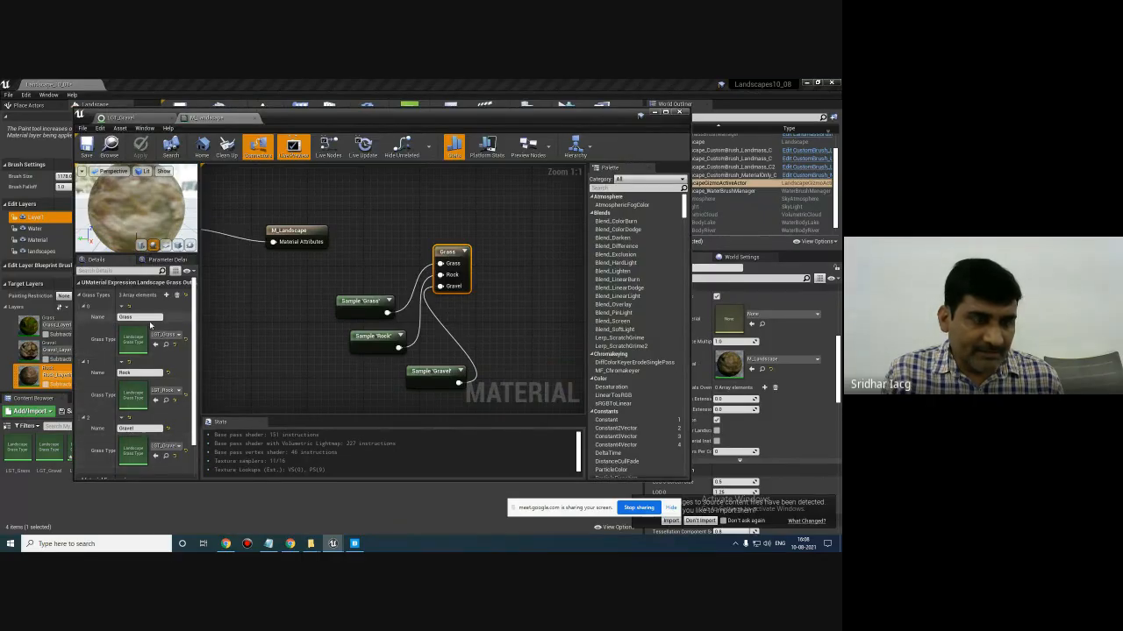
left_click(440, 372)
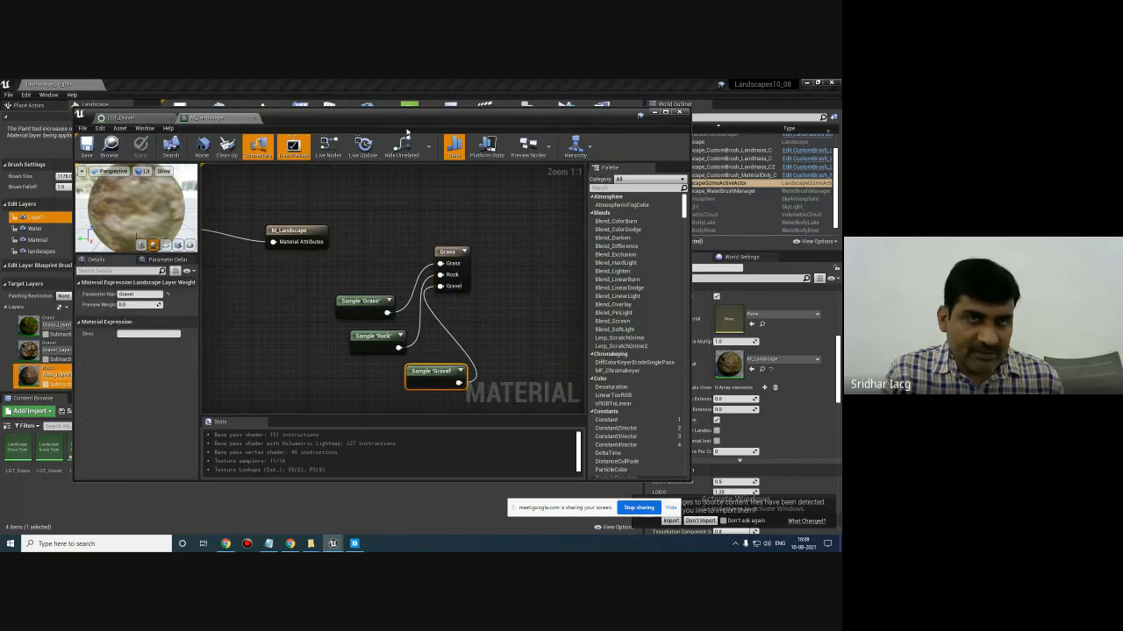
left_click_drag(406, 132, 569, 407)
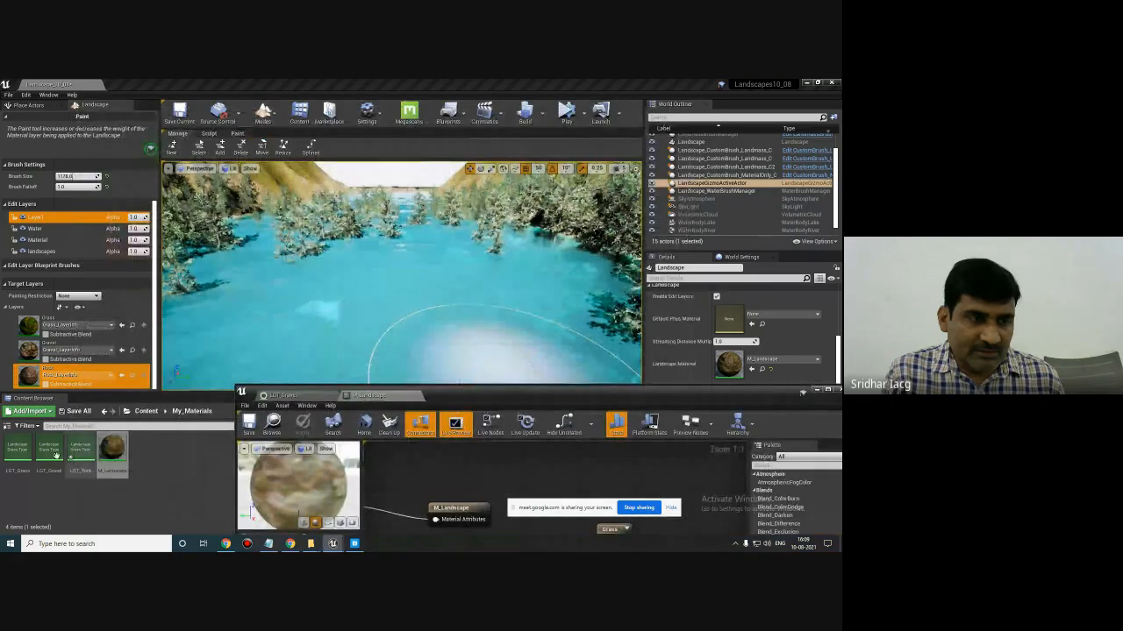
- Remove the poplar tree entry from the grass varieties of LGT_Gravel, save the asset and minimize its window
double_click(51, 450)
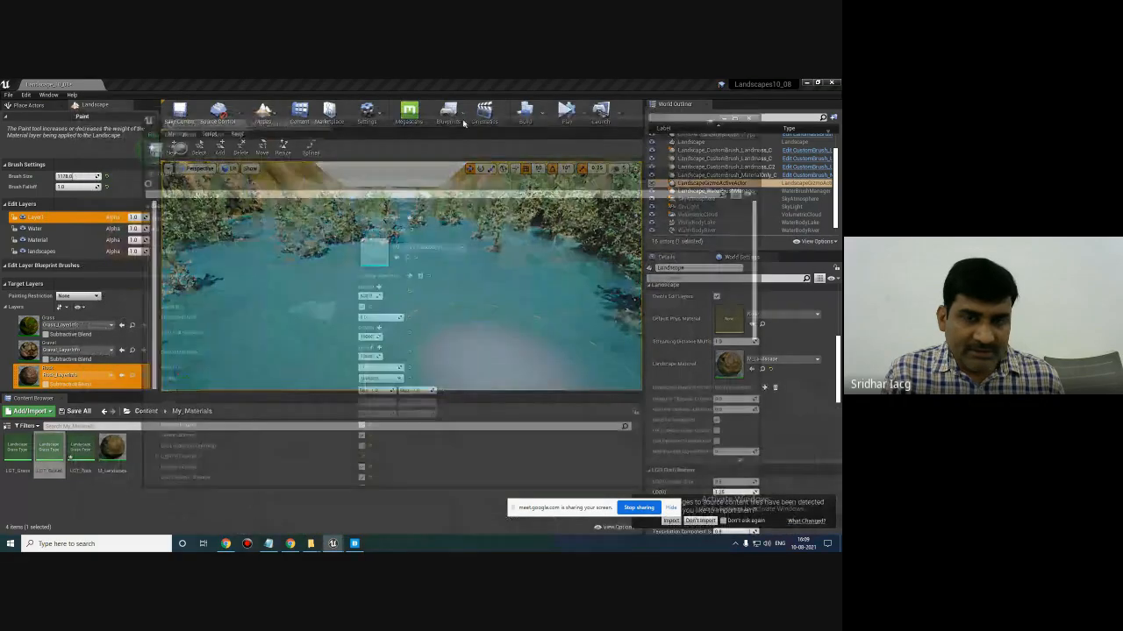
scroll(488, 354, "down", 5)
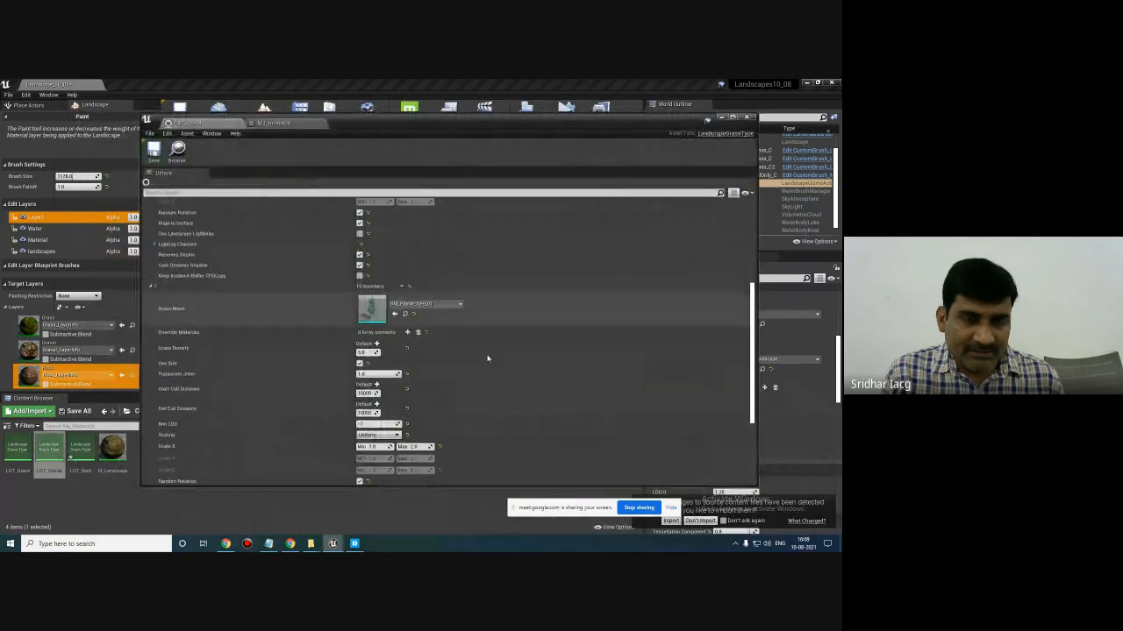
scroll(488, 358, "down", 6)
scroll(488, 358, "up", 7)
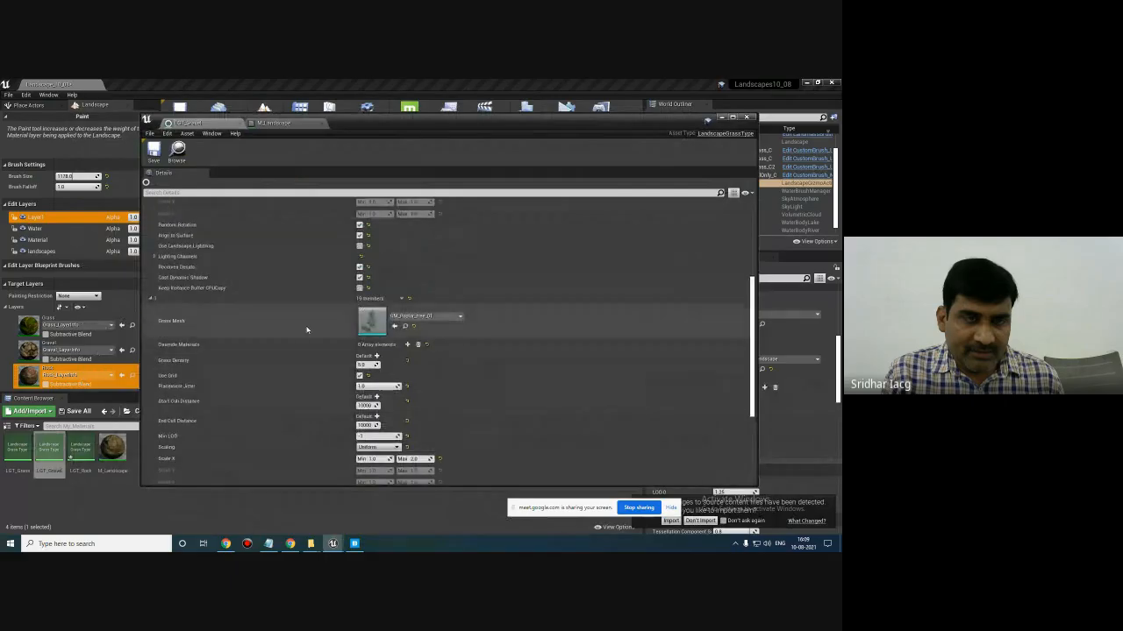
left_click(413, 316)
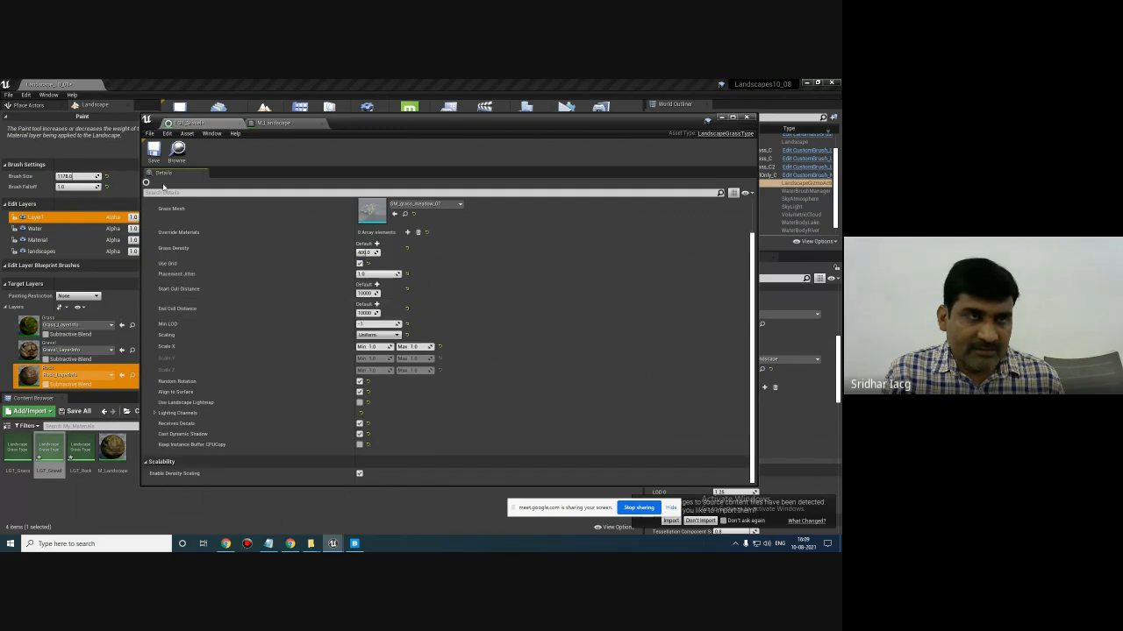
left_click(155, 158)
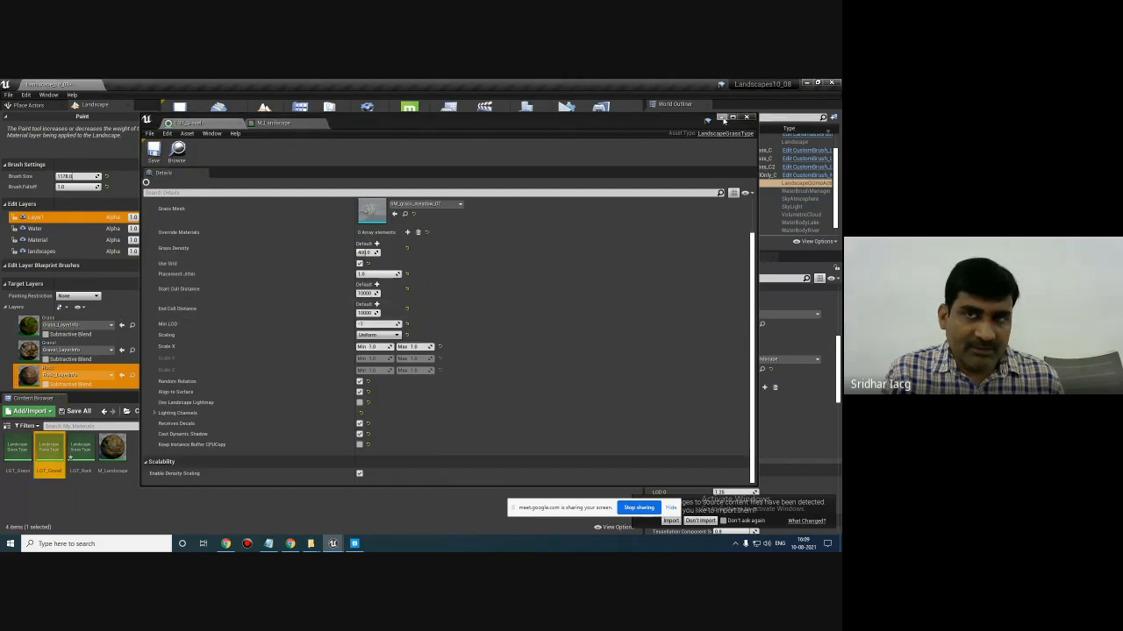
left_click(721, 118)
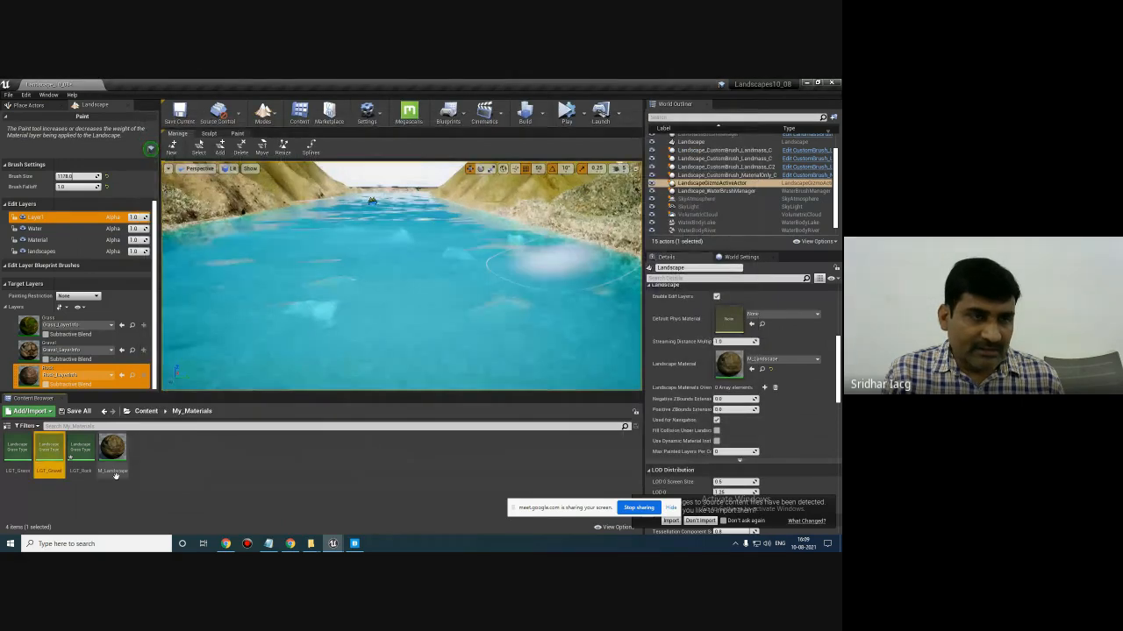
- Open LGT_Grass, add a third element to its grass varieties and expand its settings
double_click(18, 449)
scroll(489, 409, "down", 5)
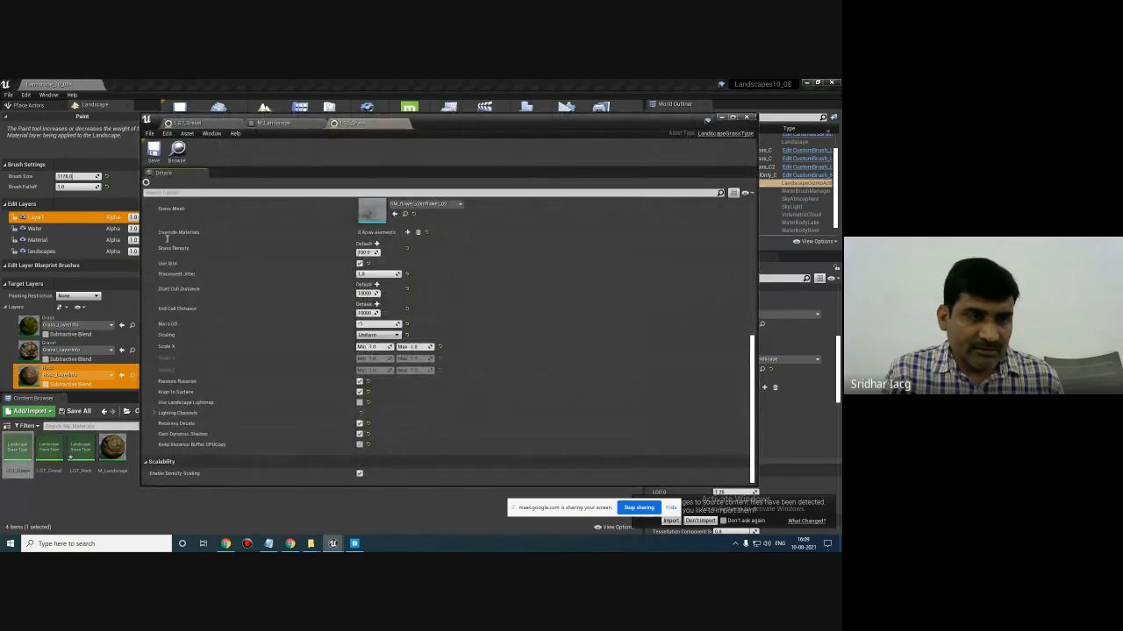
scroll(211, 308, "up", 5)
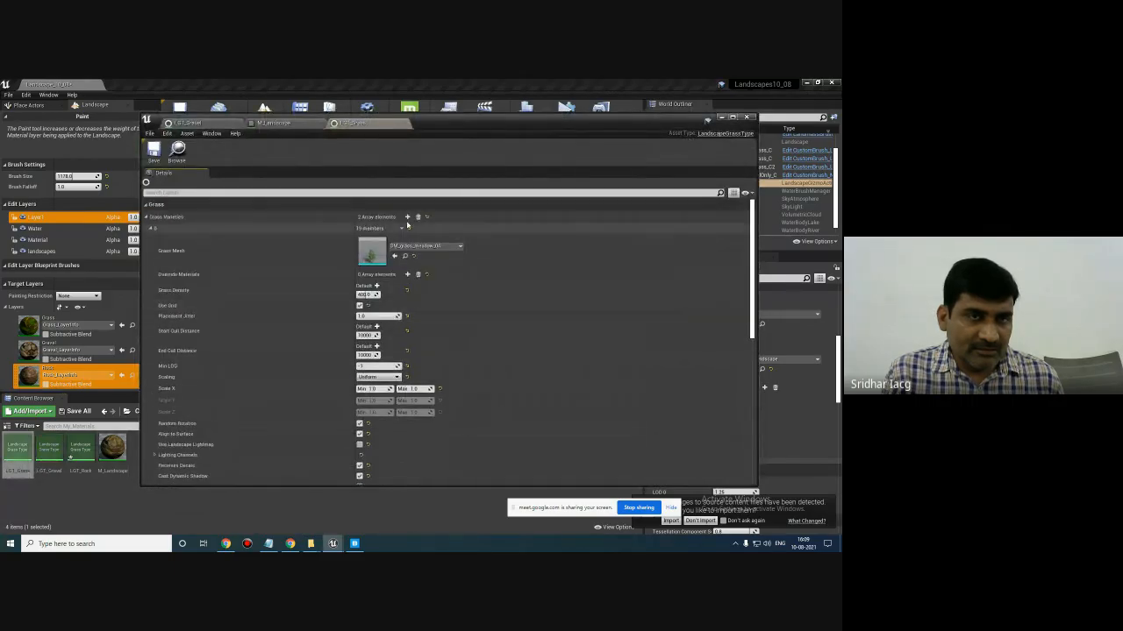
scroll(401, 409, "down", 3)
scroll(400, 410, "down", 5)
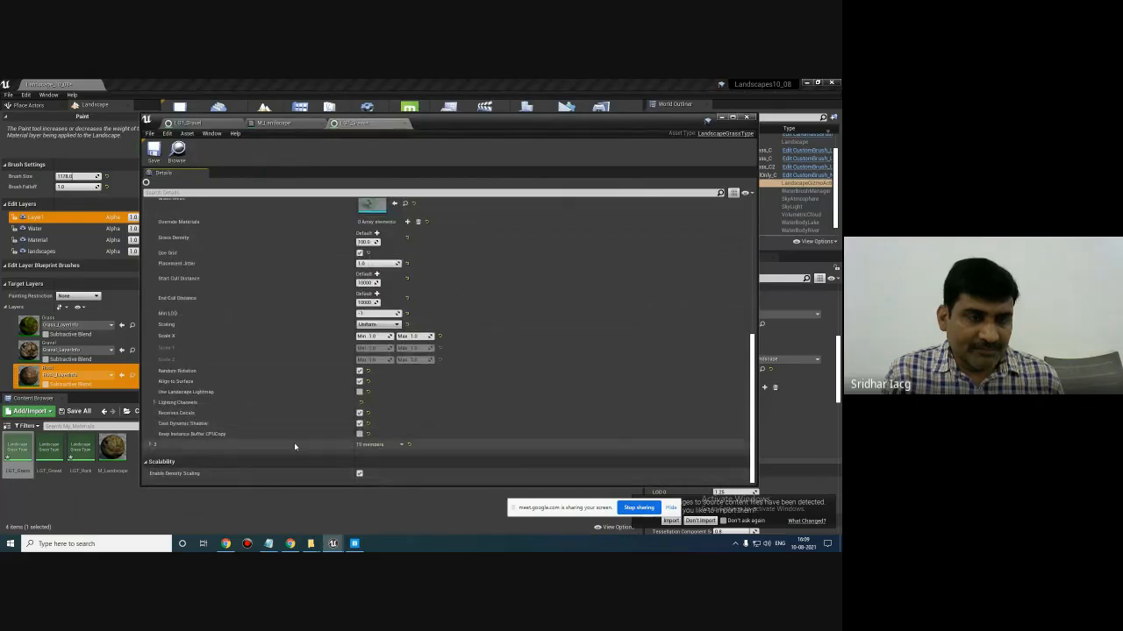
left_click(152, 445)
scroll(343, 413, "down", 3)
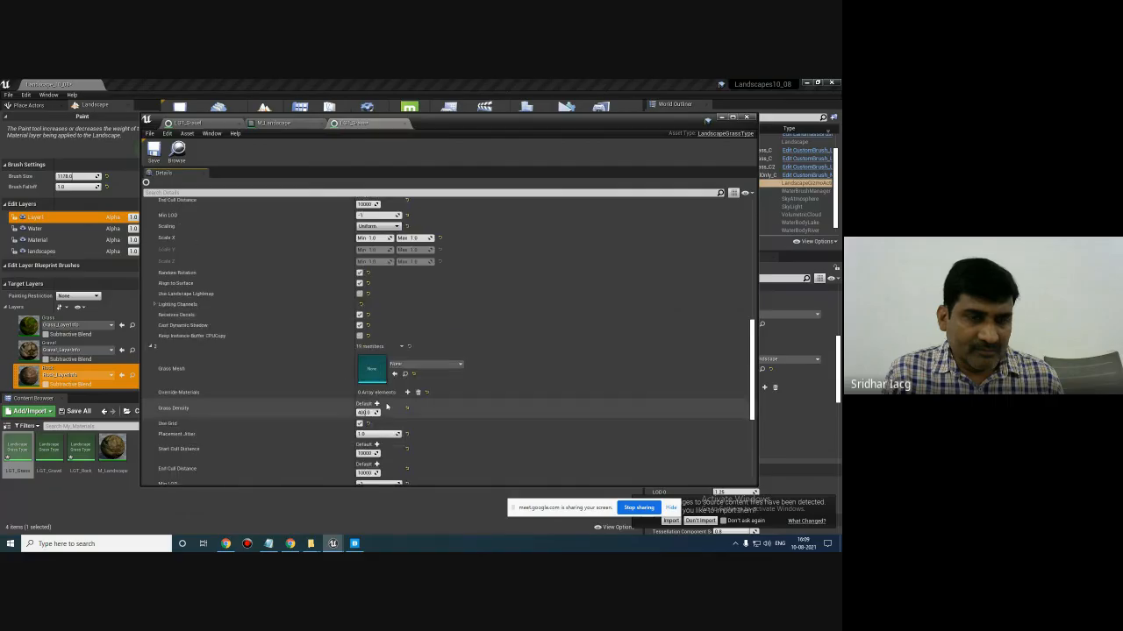
- Assign SM_Poplar_tree_01 as the third variety's grass mesh in LGT_Grass, save the asset and minimize its window
left_click(422, 364)
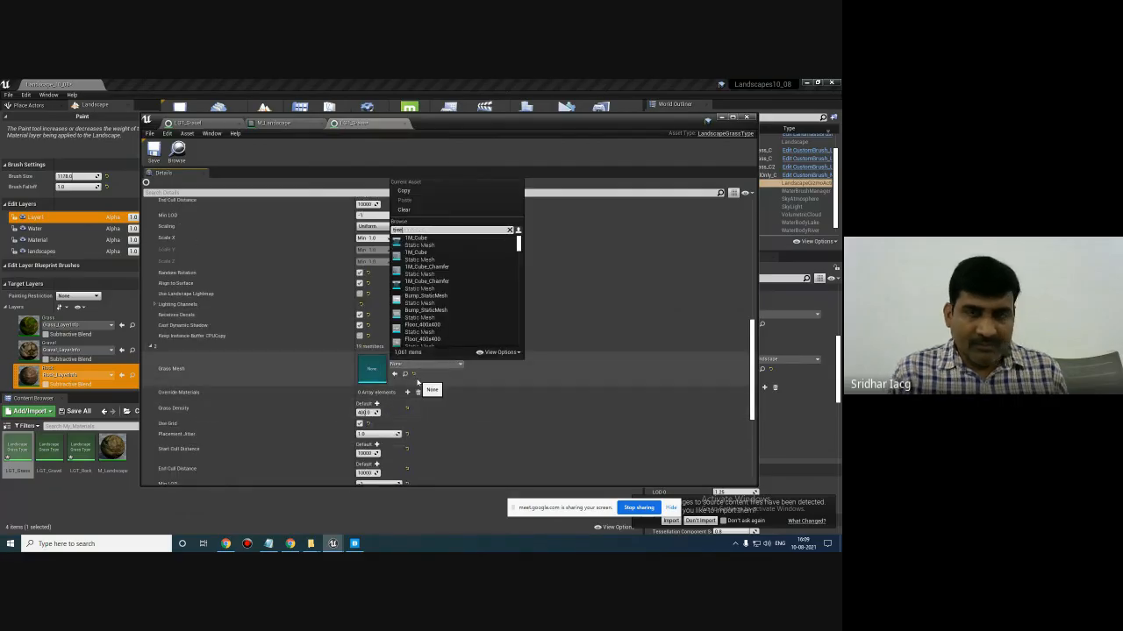
left_click(437, 245)
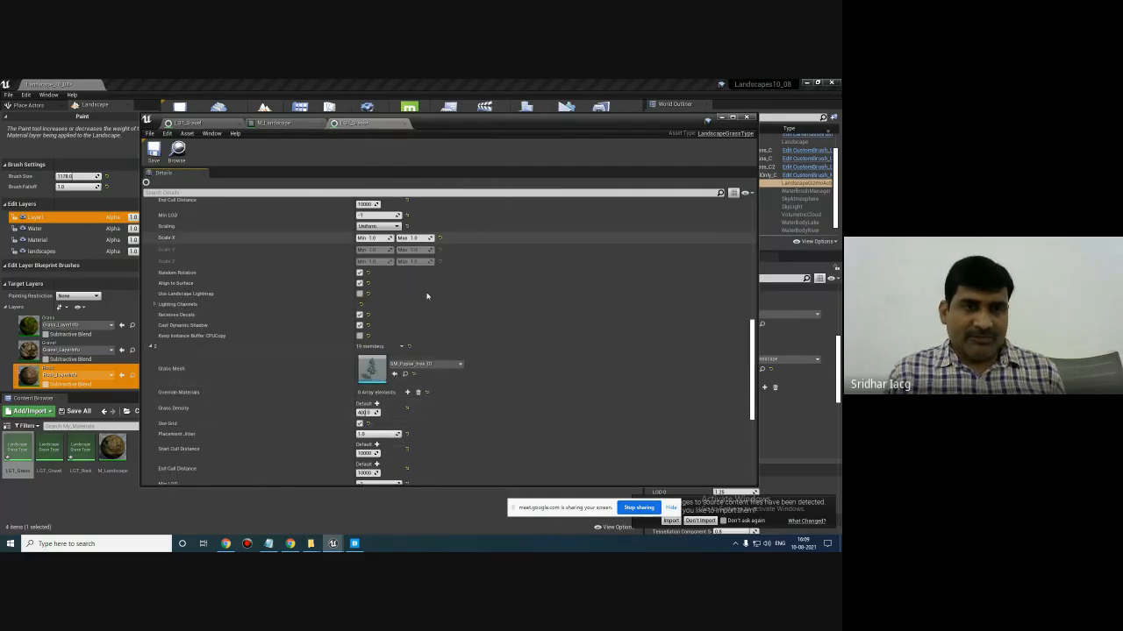
scroll(463, 401, "down", 3)
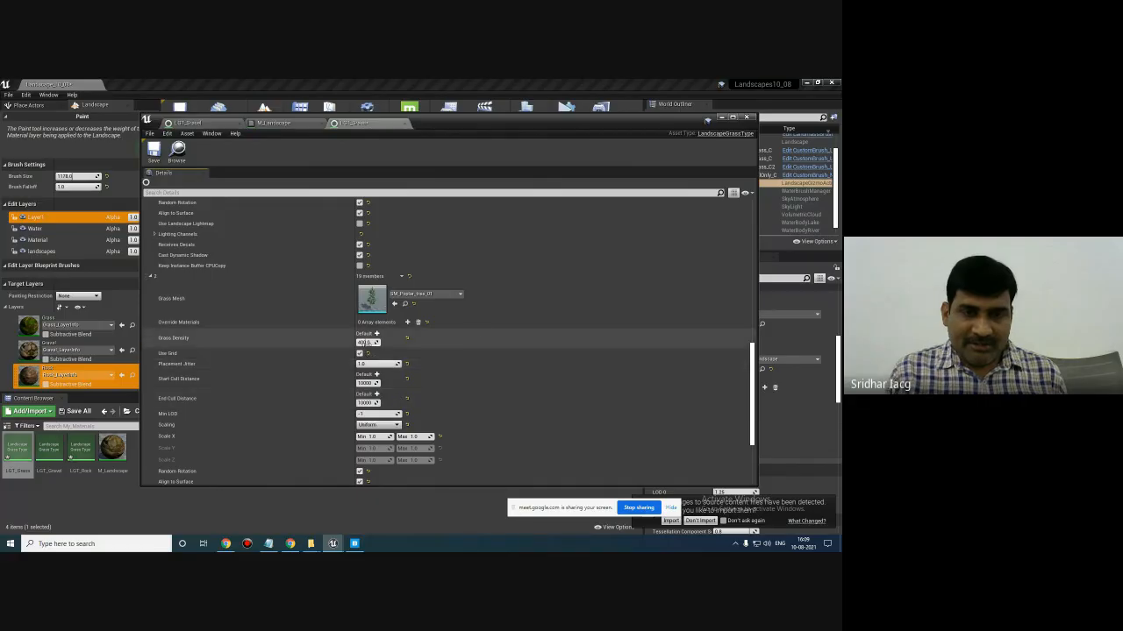
left_click(156, 154)
left_click(721, 118)
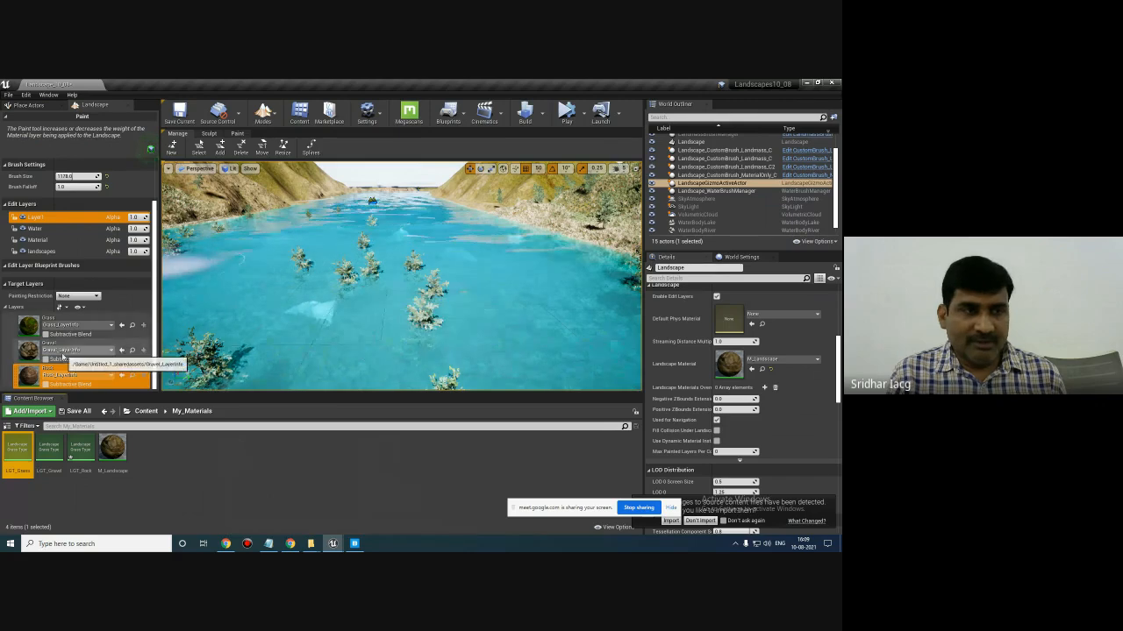
- Paint the Gravel target layer over the trees in the river, then go over the same water with the Rock layer
mouse_move(426, 352)
left_mouse_down()
mouse_move(447, 331)
mouse_move(511, 386)
mouse_move(366, 262)
left_mouse_up()
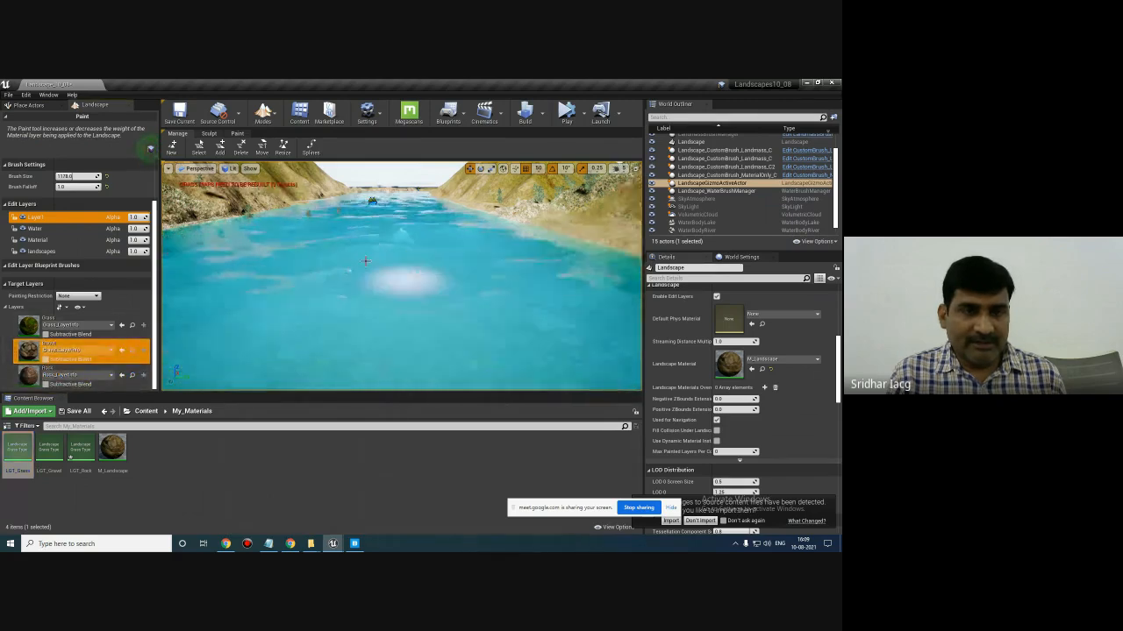
left_click(48, 378)
left_click_drag(465, 360, 271, 268)
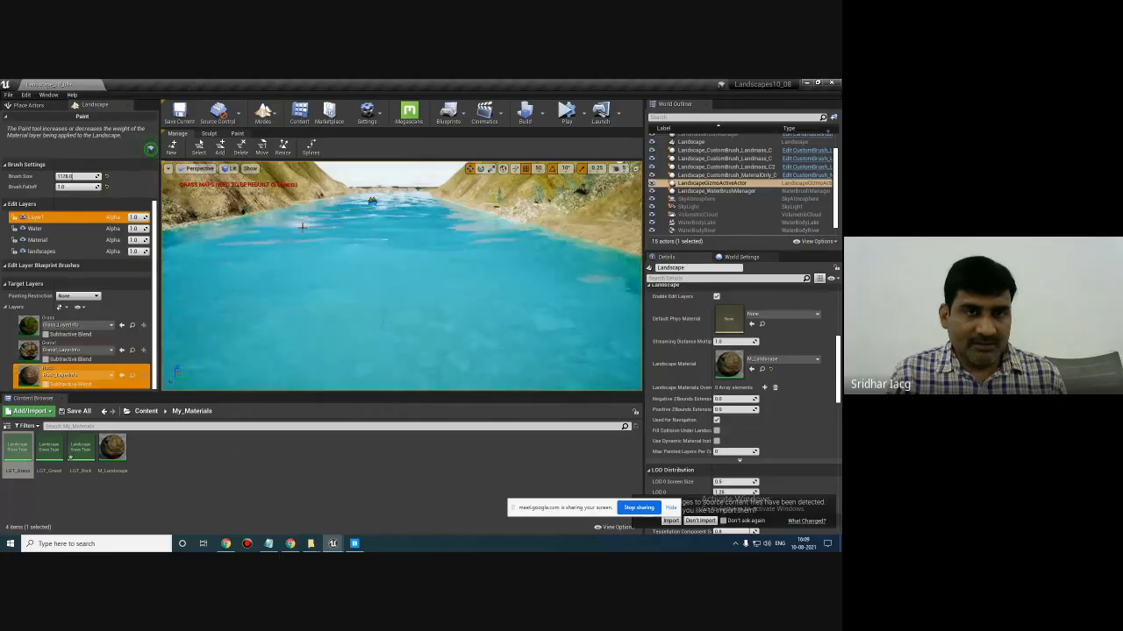
left_click_drag(437, 345, 454, 327)
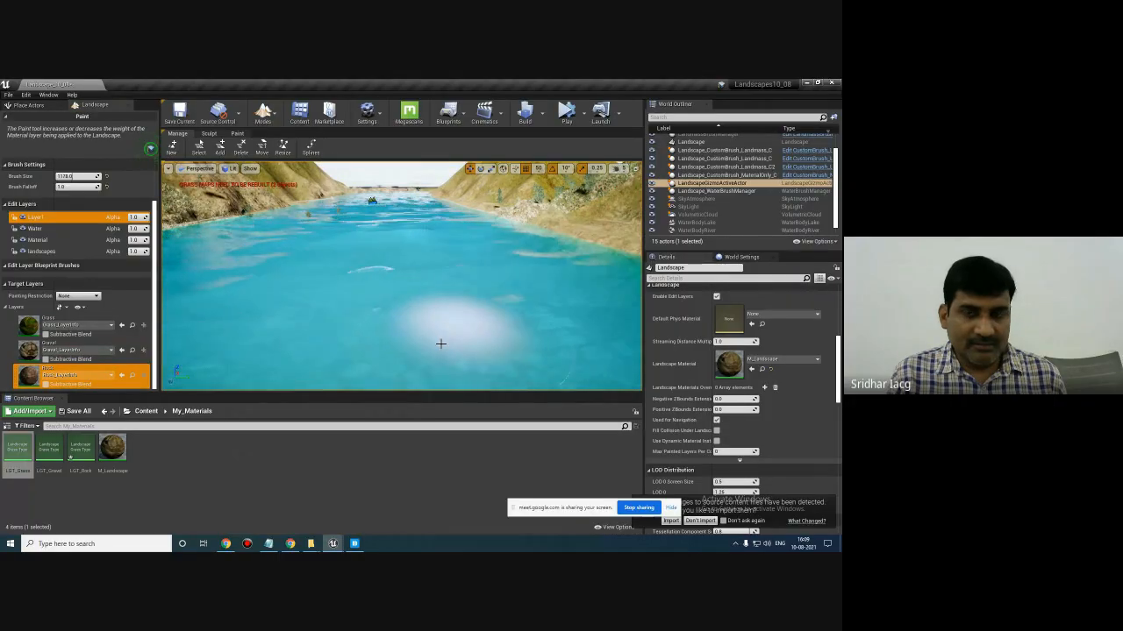
- Simulate the level in Select mode, look along the river for remaining trees and stop the simulation
key("alt+s")
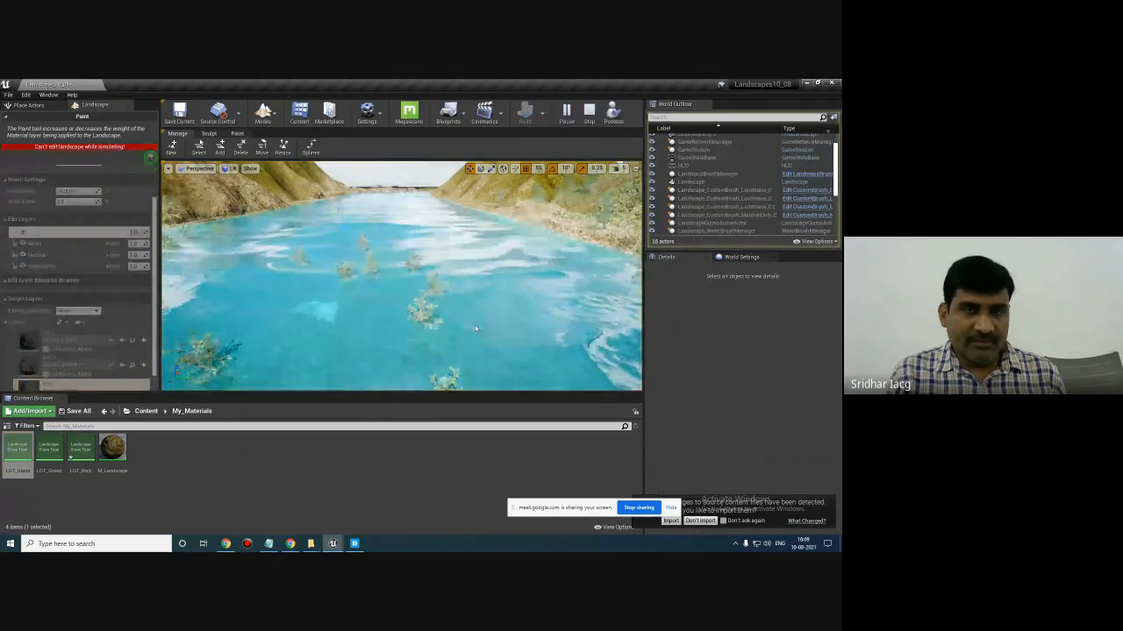
mouse_move(475, 329)
right_mouse_down()
mouse_move(439, 313)
mouse_move(465, 313)
right_mouse_up()
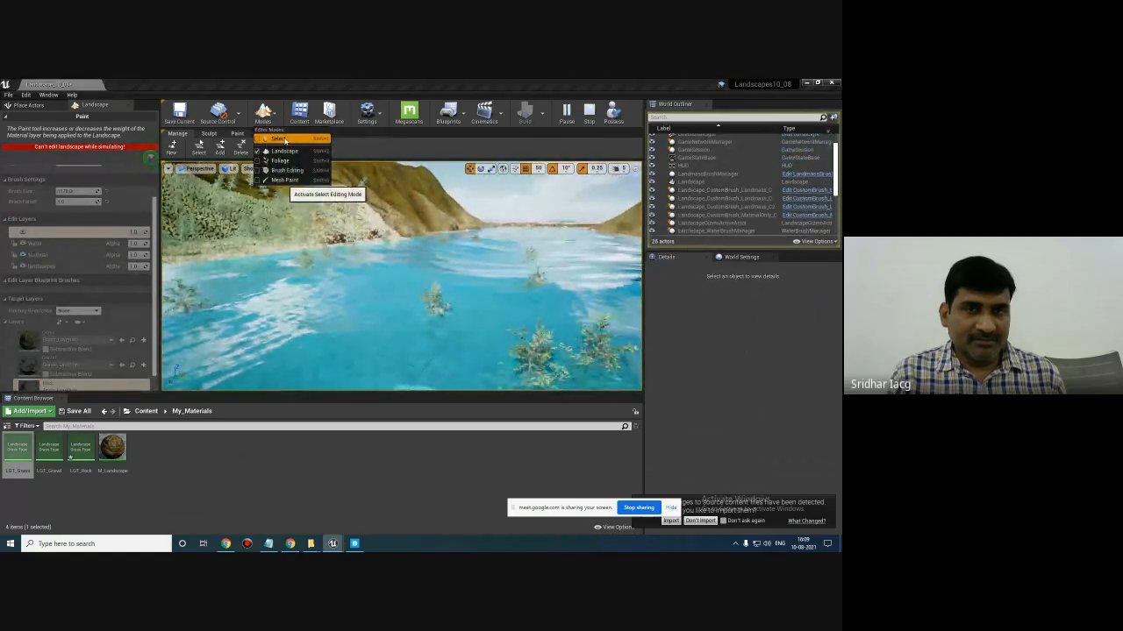
left_click(279, 139)
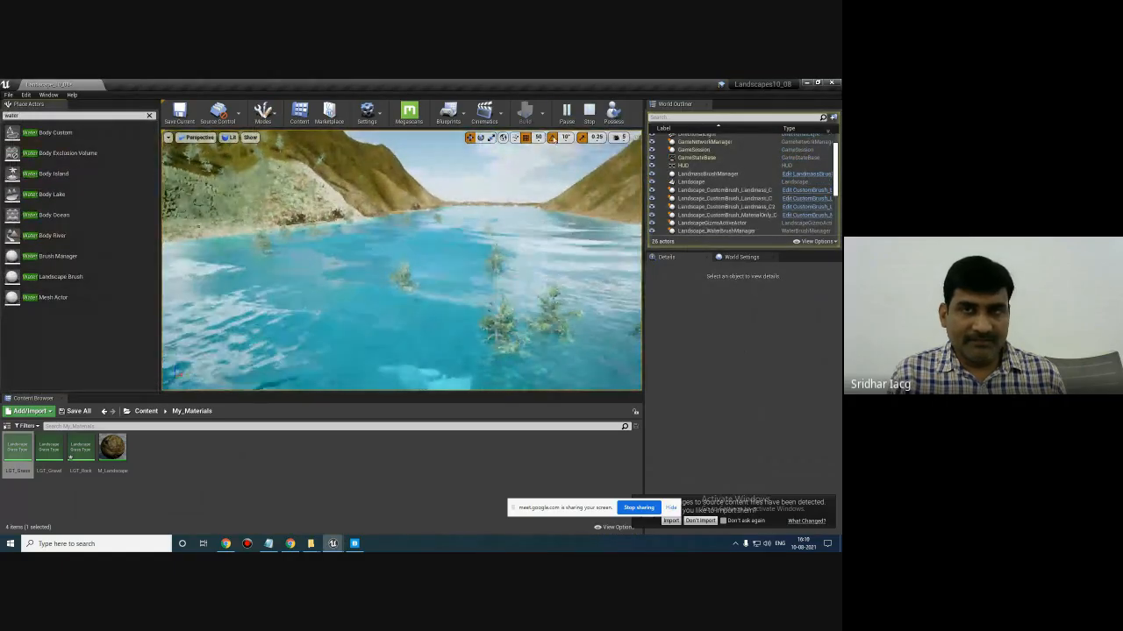
key("Escape")
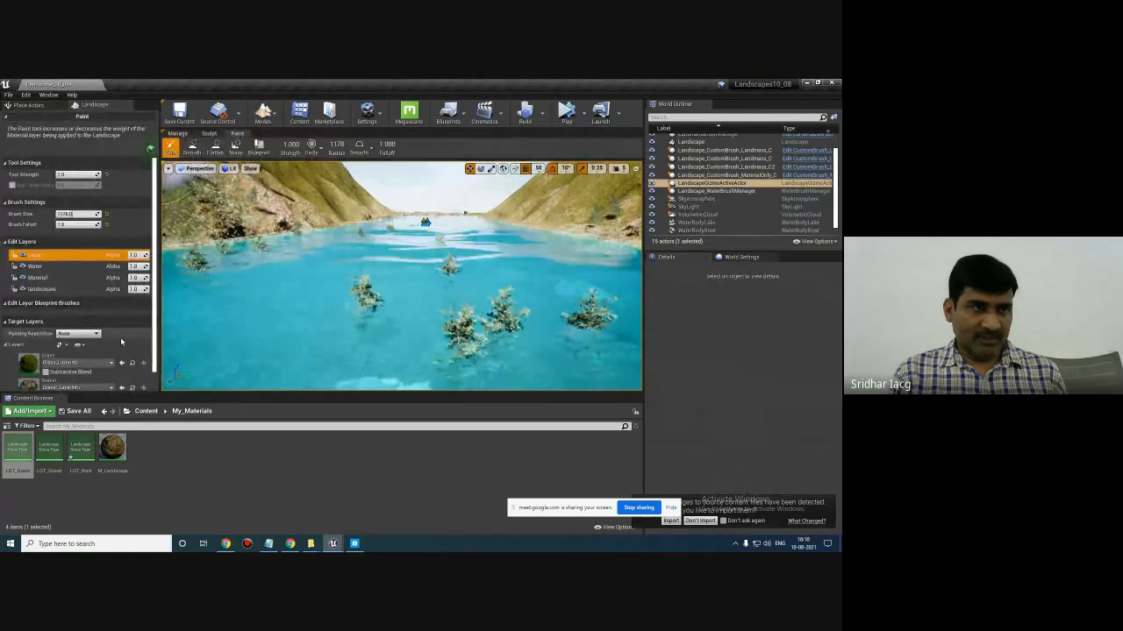
- Make landscapes the active edit layer and paint the Rock target layer over the trees in the river
scroll(121, 342, "down", 2)
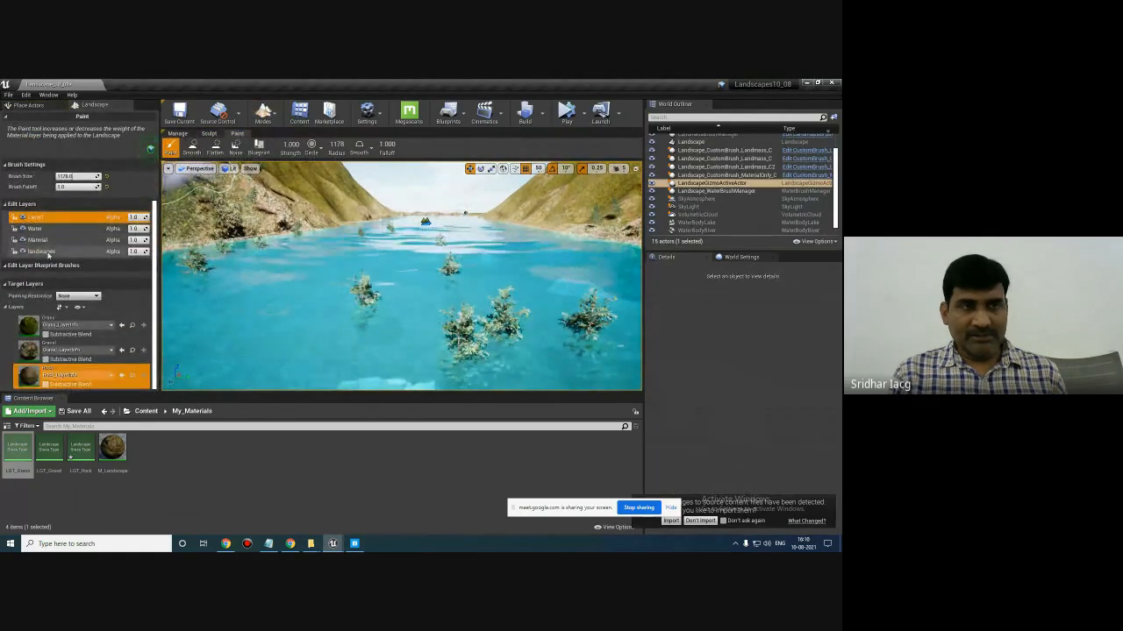
left_click(44, 252)
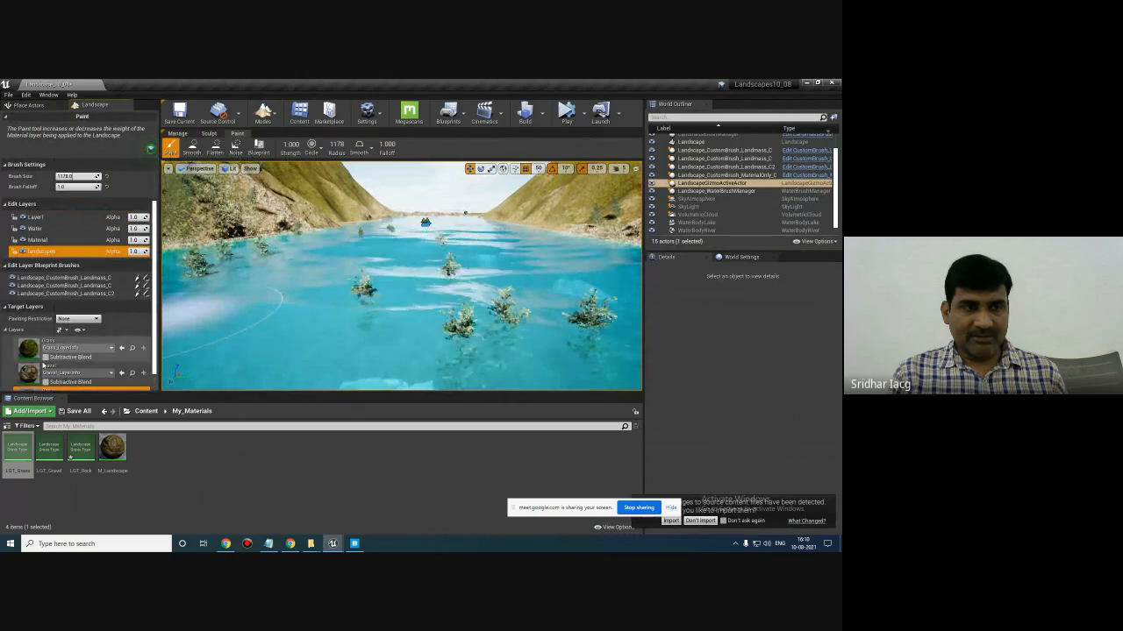
scroll(90, 371, "down", 1)
mouse_move(439, 319)
left_mouse_down()
mouse_move(359, 334)
mouse_move(469, 343)
mouse_move(465, 316)
mouse_move(382, 254)
left_mouse_up()
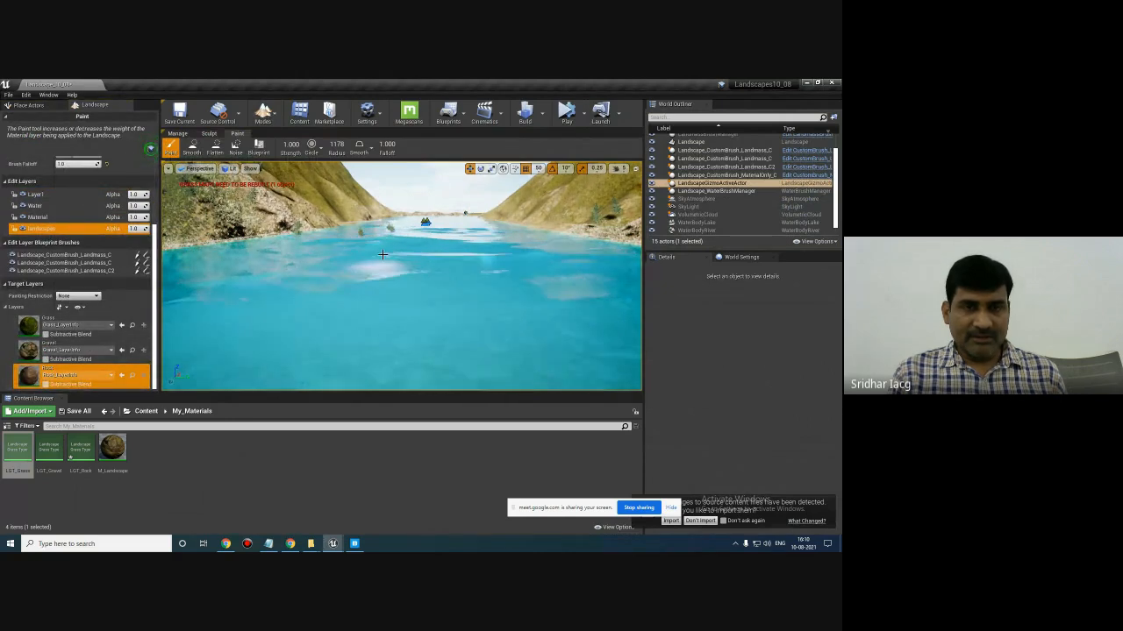
- Make Material the active edit layer and paint the Rock target layer over the trees along the river
left_click(37, 217)
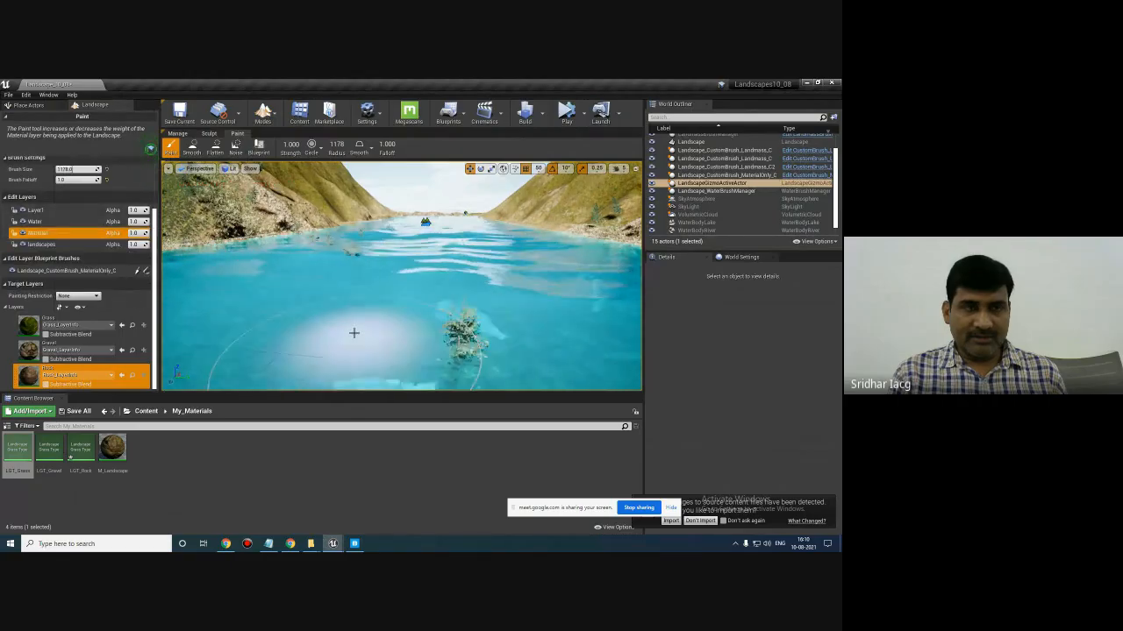
left_click_drag(467, 318, 479, 381)
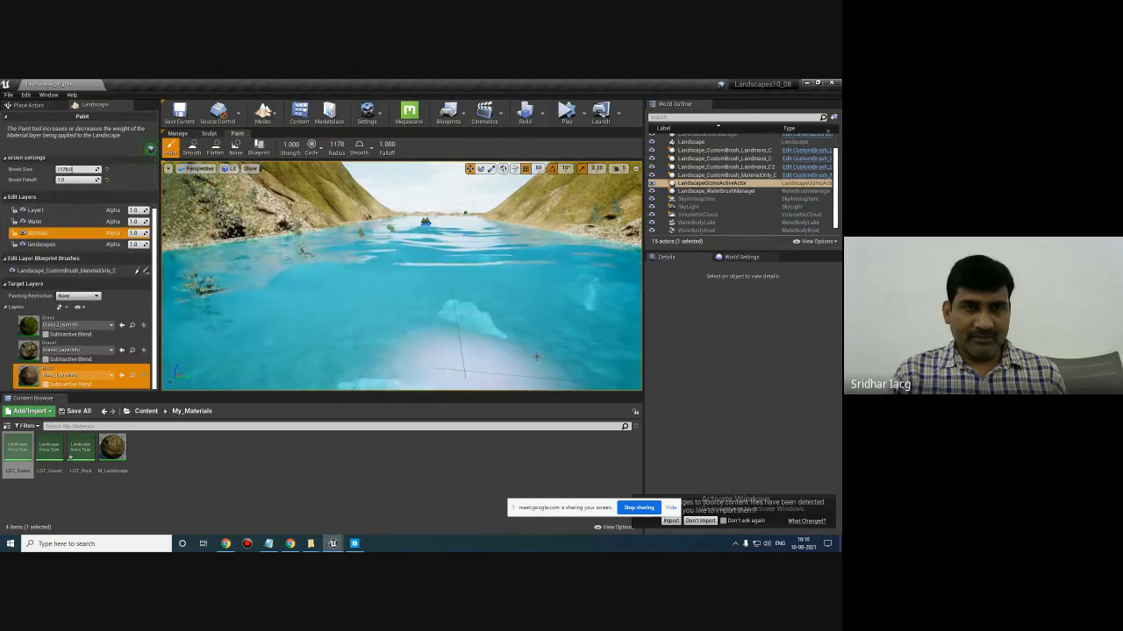
left_click_drag(535, 356, 312, 275)
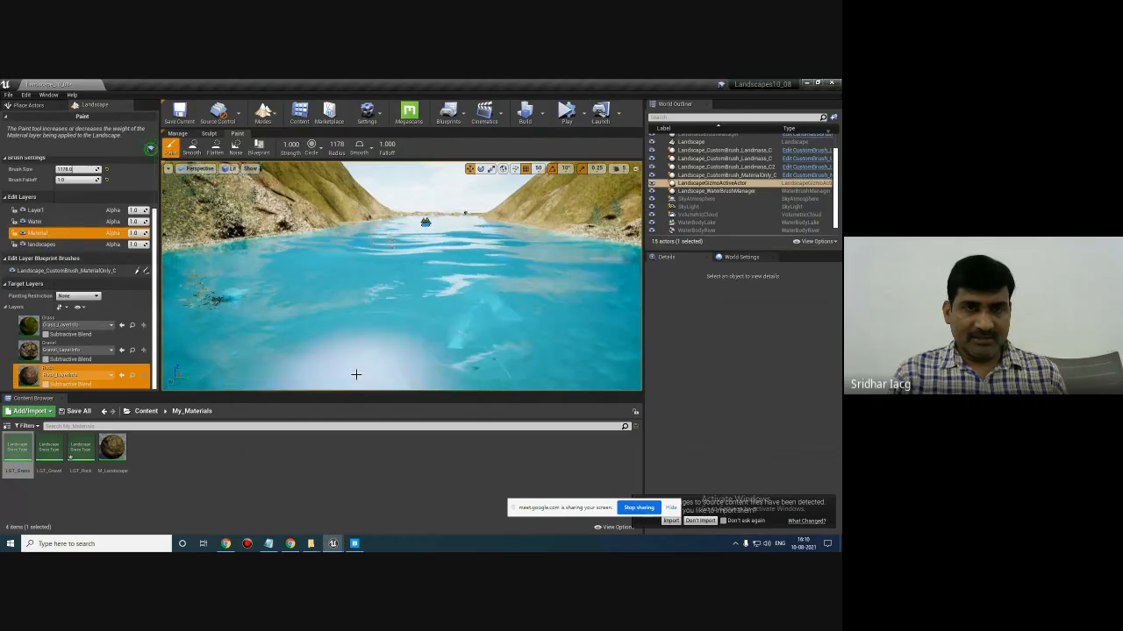
left_click_drag(403, 354, 425, 248)
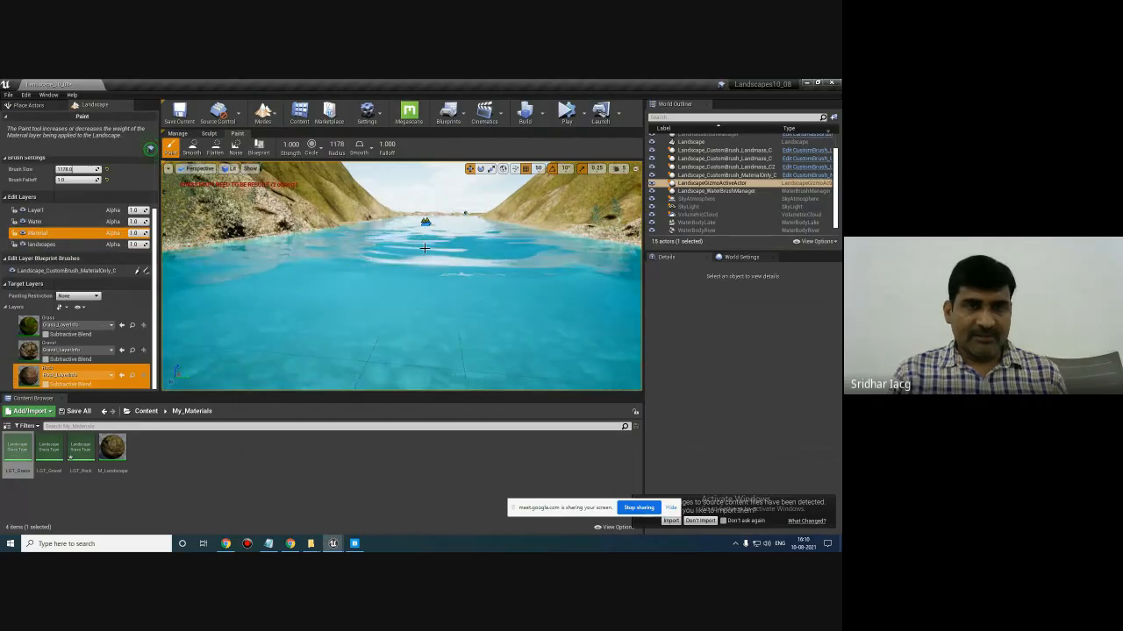
mouse_move(435, 299)
right_mouse_down()
mouse_move(446, 324)
mouse_move(452, 302)
mouse_move(479, 303)
right_mouse_up()
key("s")
left_click_drag(456, 307, 391, 313)
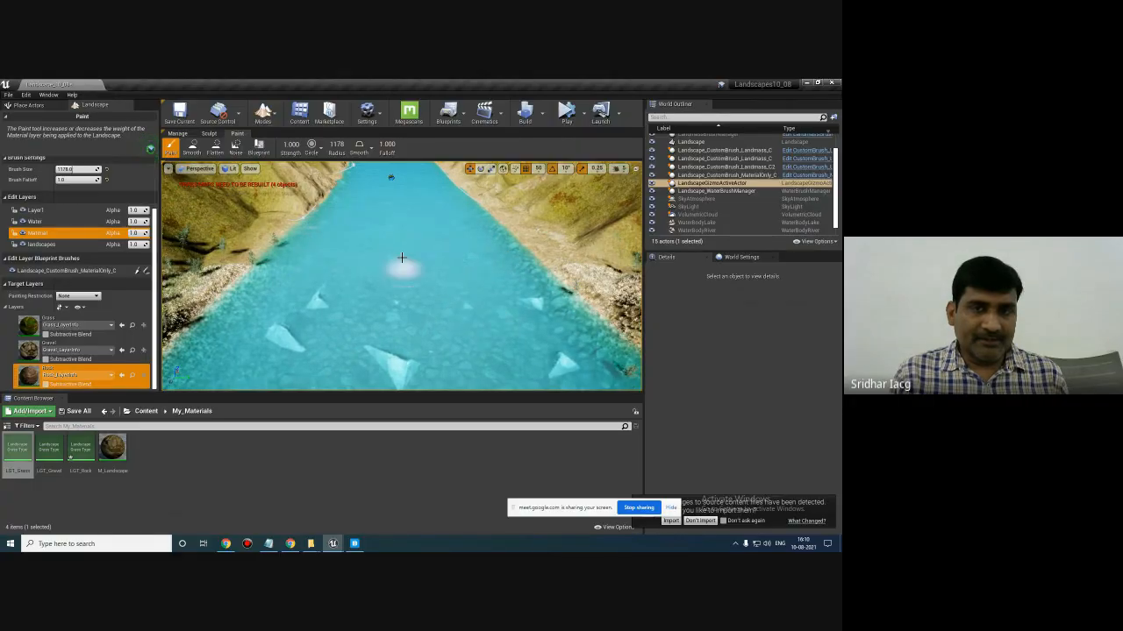
- Paint the Rock layer over the tree standing in the water beside the gravel bank
scroll(476, 311, "up", 3)
mouse_move(475, 311)
right_mouse_down()
mouse_move(461, 280)
mouse_move(830, 301)
mouse_move(312, 261)
mouse_move(485, 321)
right_mouse_up()
scroll(462, 280, "up", 3)
scroll(479, 309, "up", 3)
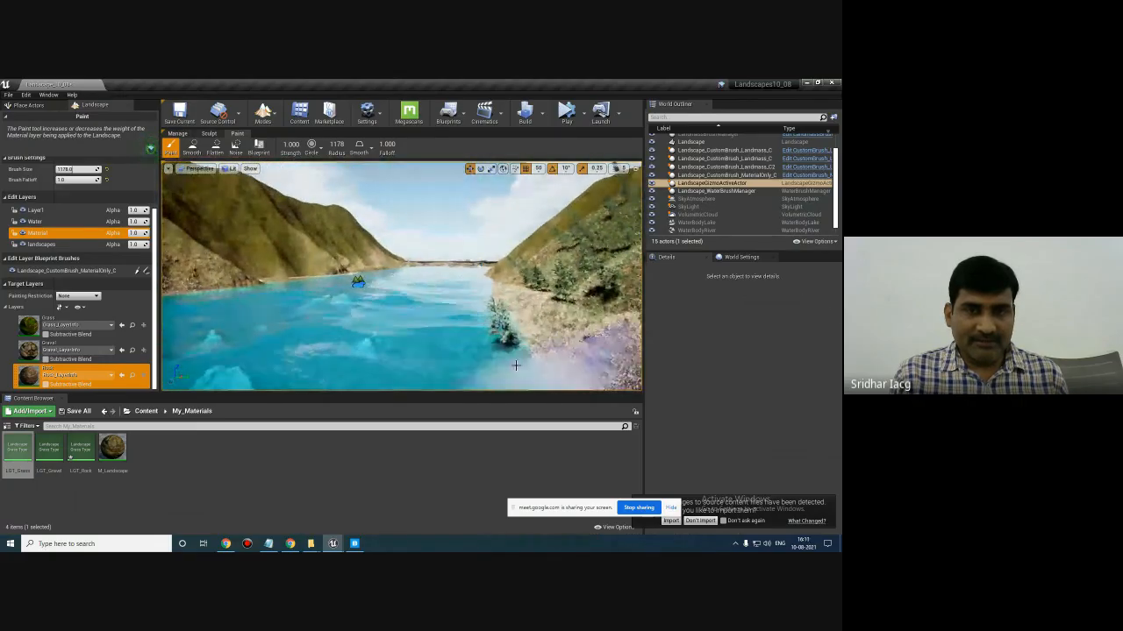
left_click_drag(516, 365, 508, 355)
right_click_drag(386, 288, 417, 300)
scroll(426, 301, "up", 3)
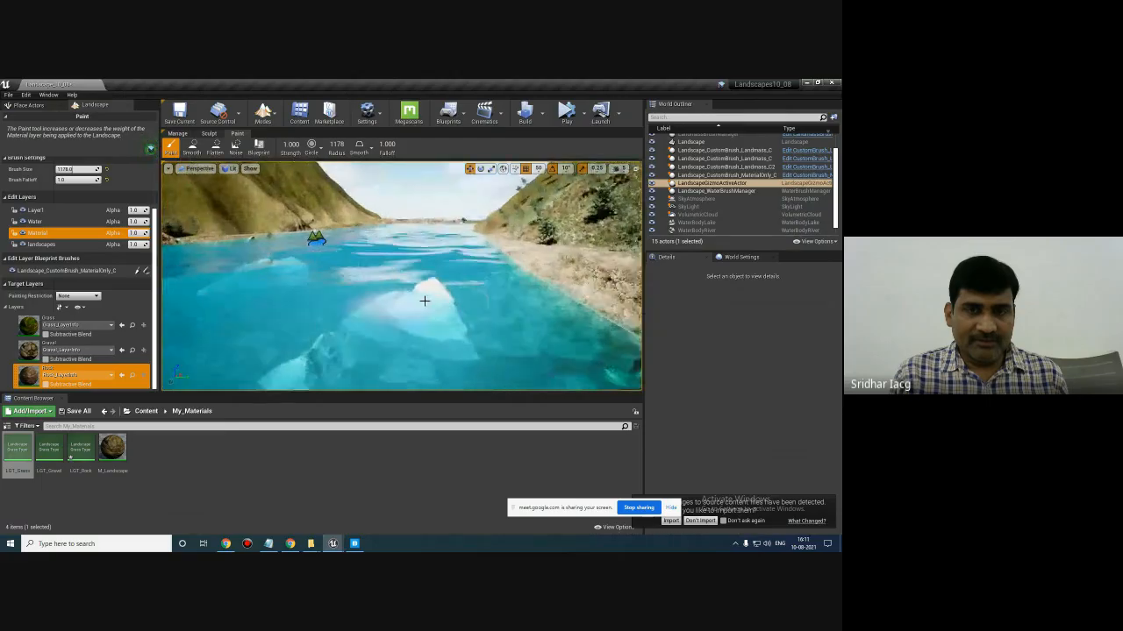
- Return to Select mode, search the placeable actors for fog and place an Exponential Height Fog actor in the level above the river
scroll(383, 248, "up", 5)
scroll(375, 243, "up", 3)
right_click_drag(374, 243, 438, 226)
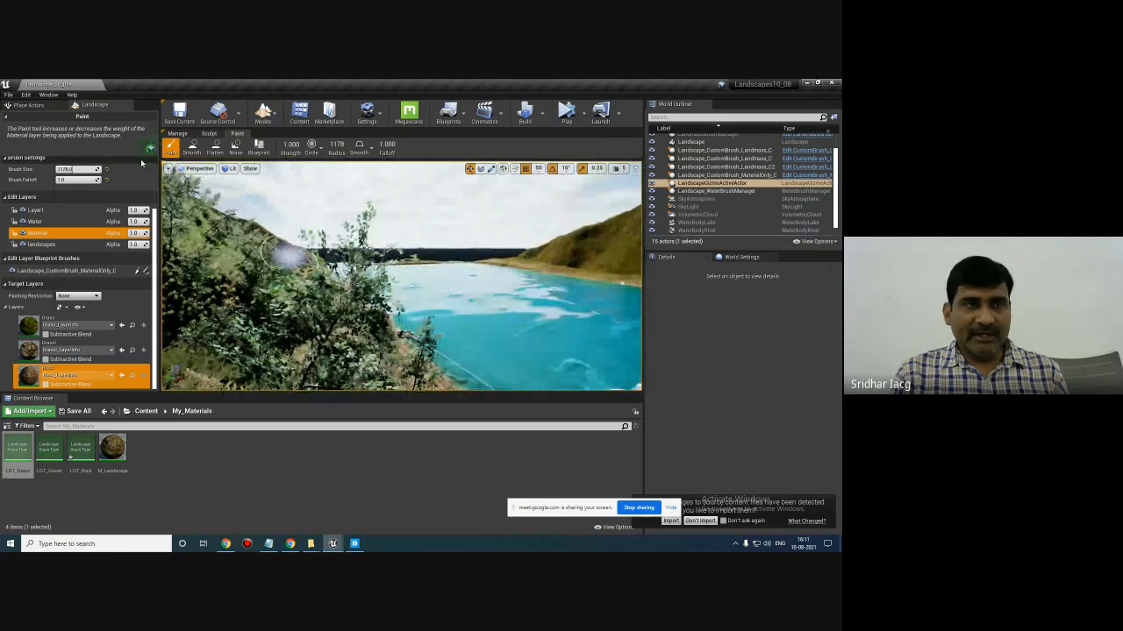
left_click(275, 139)
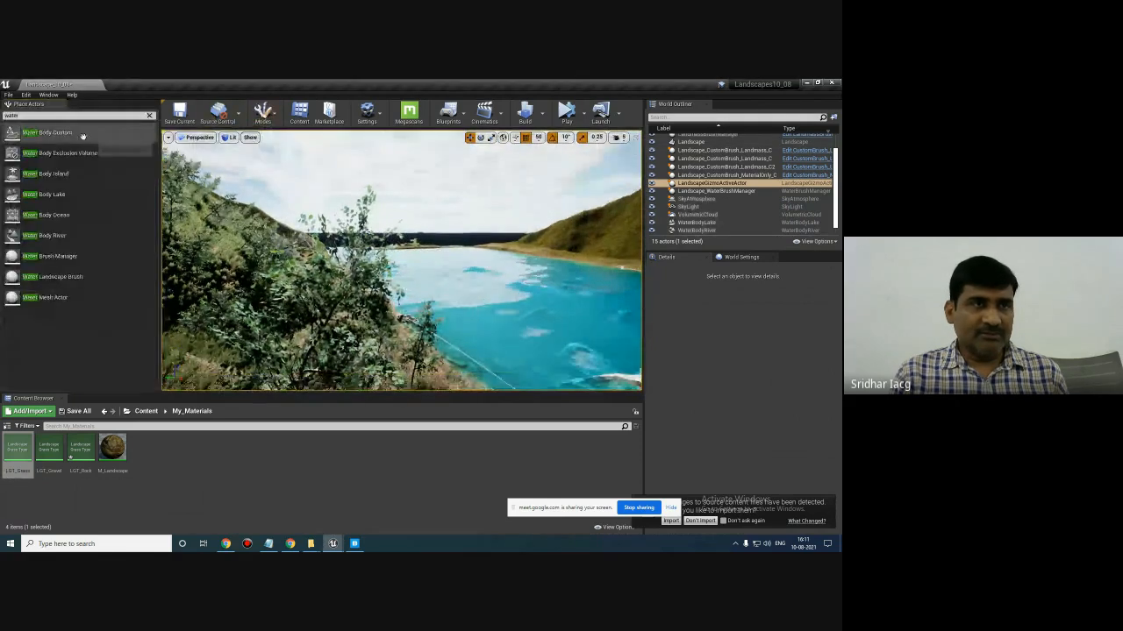
left_click(149, 116)
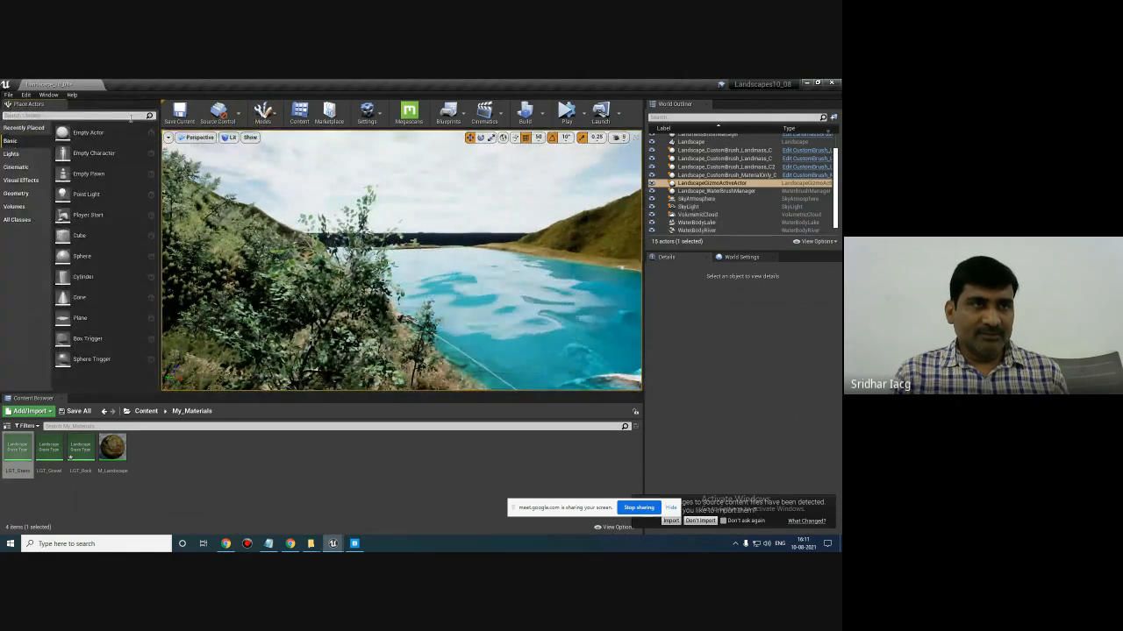
type("fog")
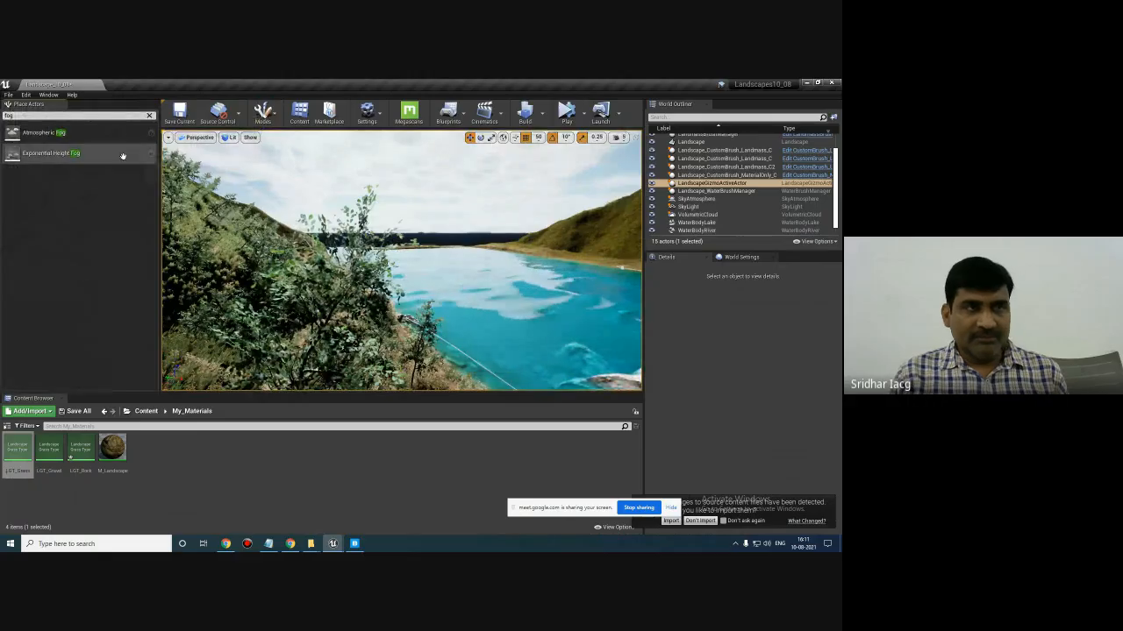
left_click_drag(24, 156, 428, 180)
- Play the level from the grassy slope, run the character along the riverbank to examine the fog, grass and trees, and stop playing
right_click_drag(530, 232, 624, 176)
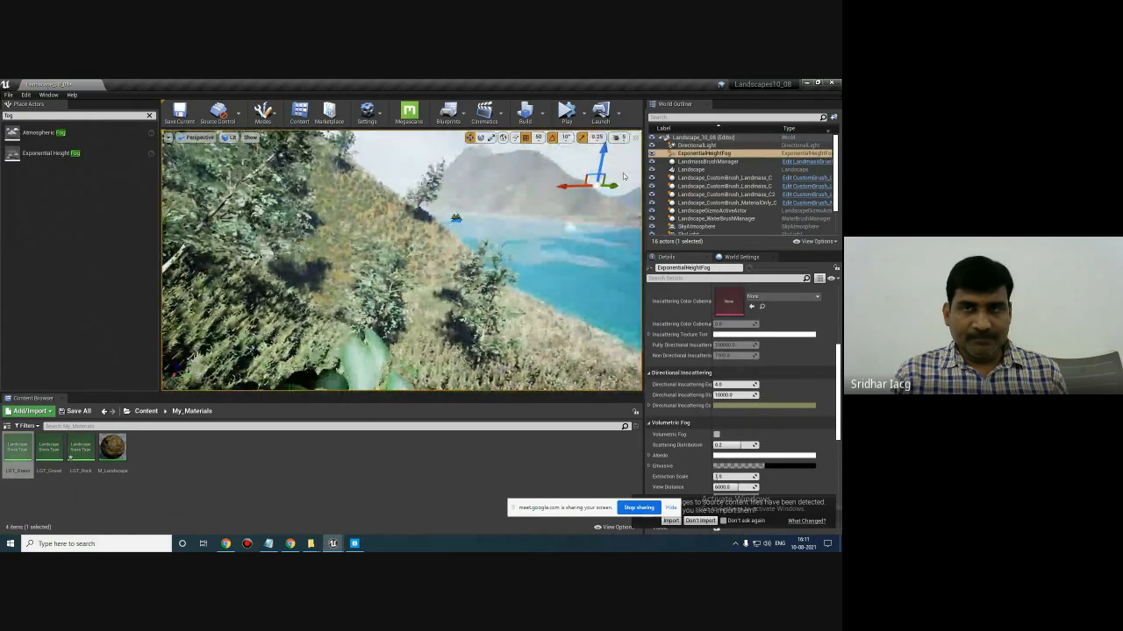
left_click(582, 115)
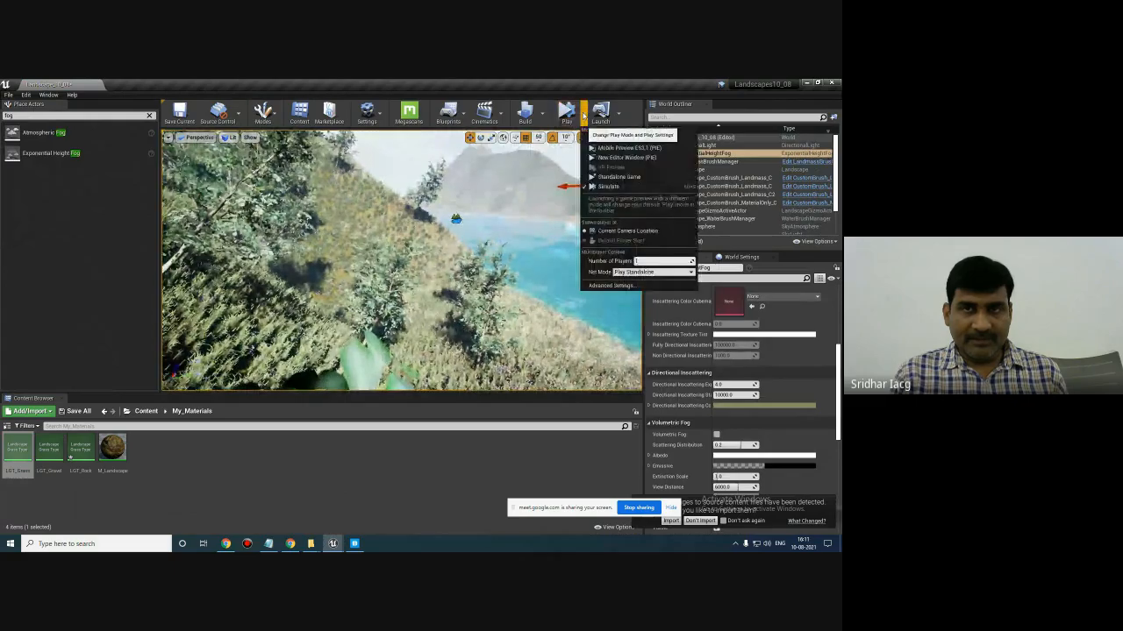
left_click(620, 138)
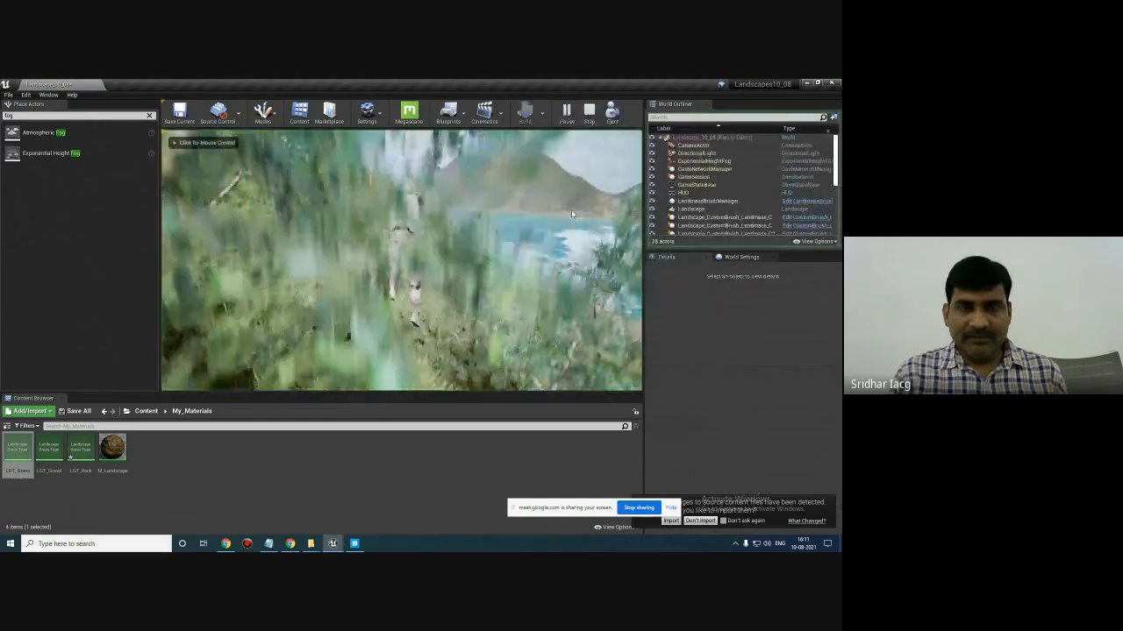
left_click(600, 250)
key("w")
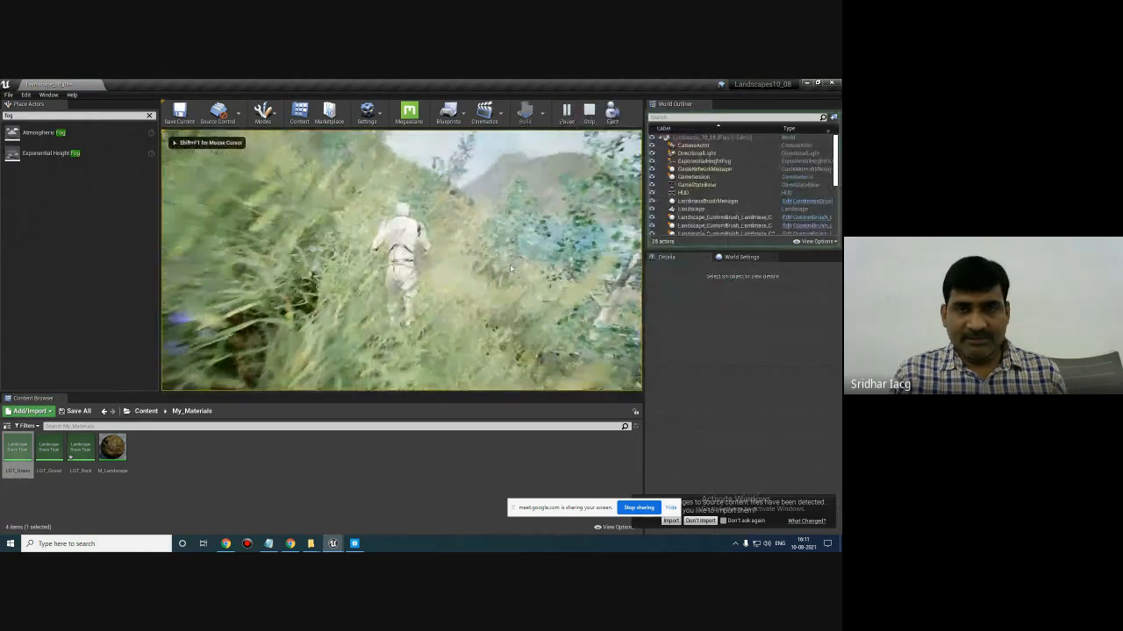
key("w")
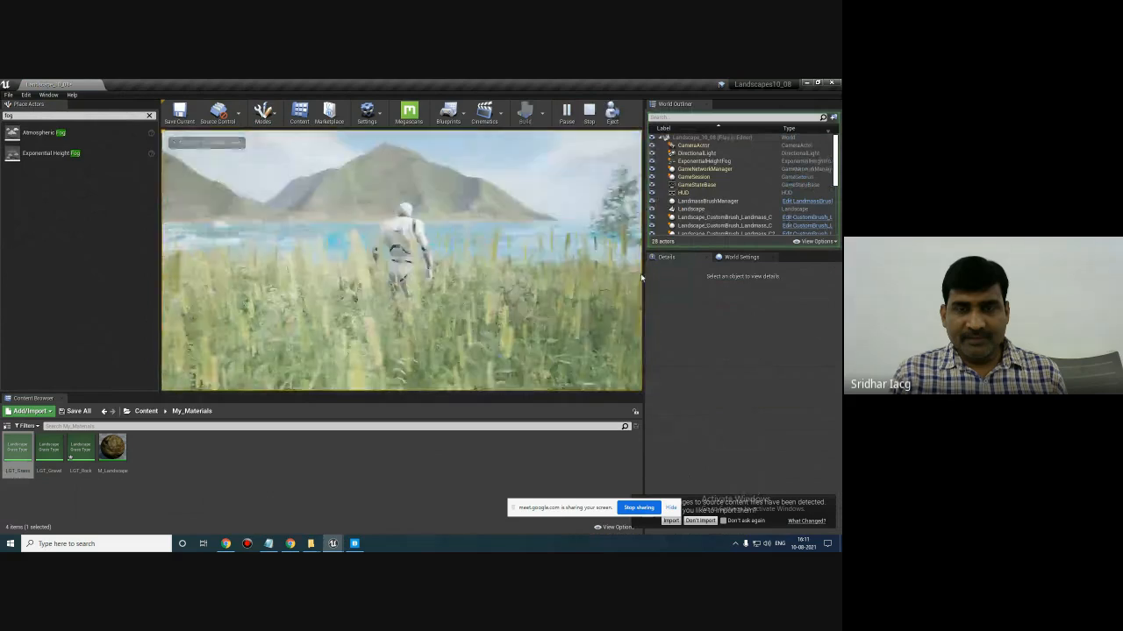
key("w")
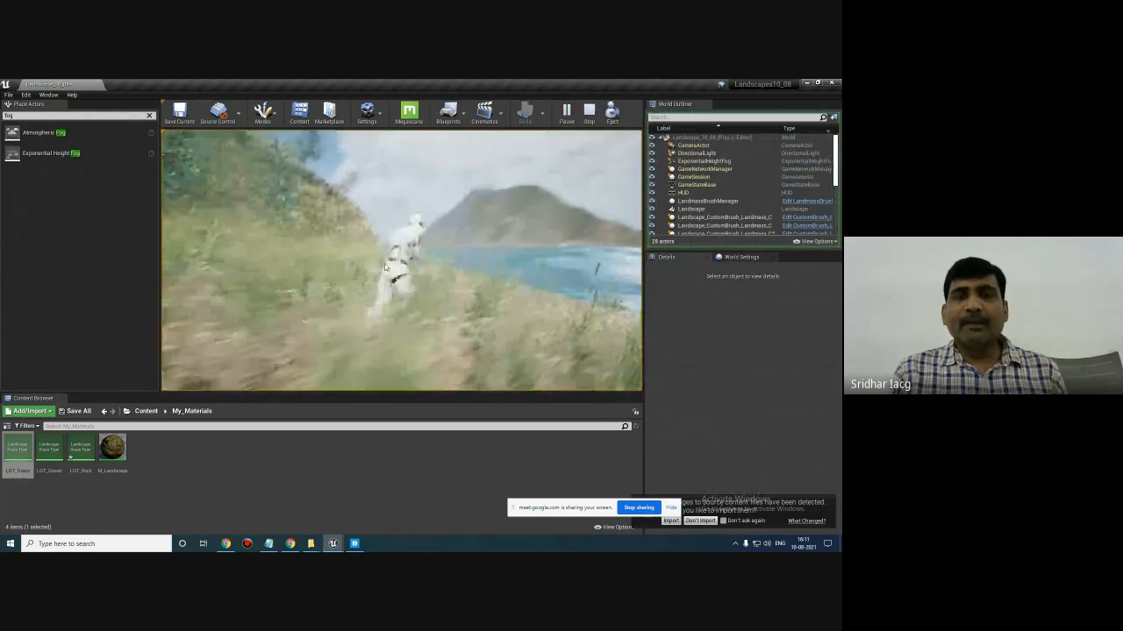
key("w")
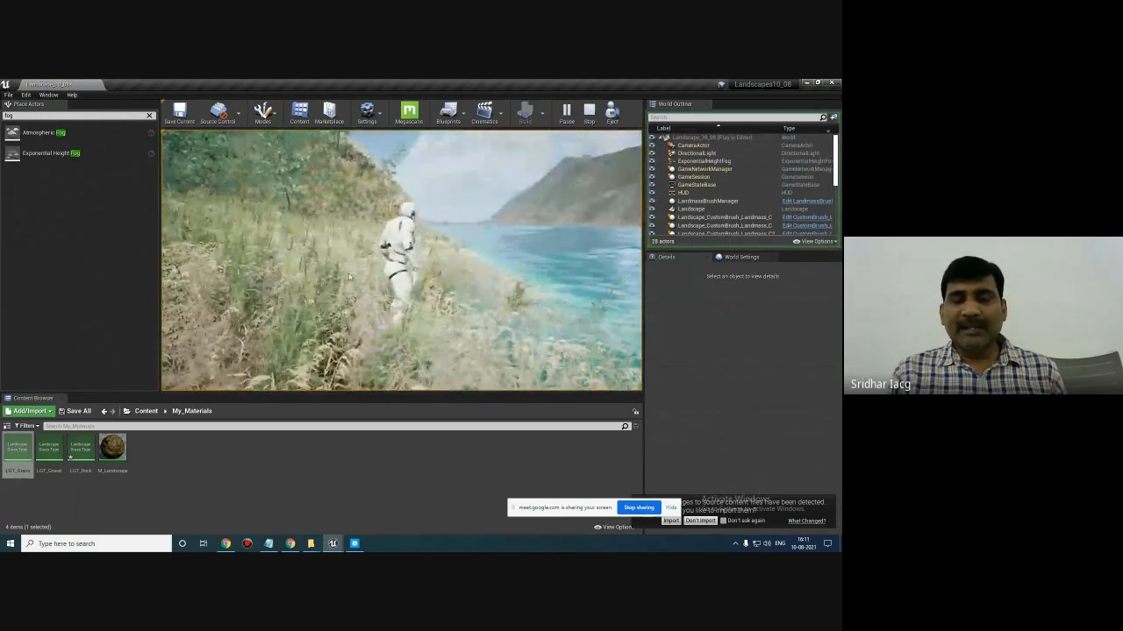
key("w")
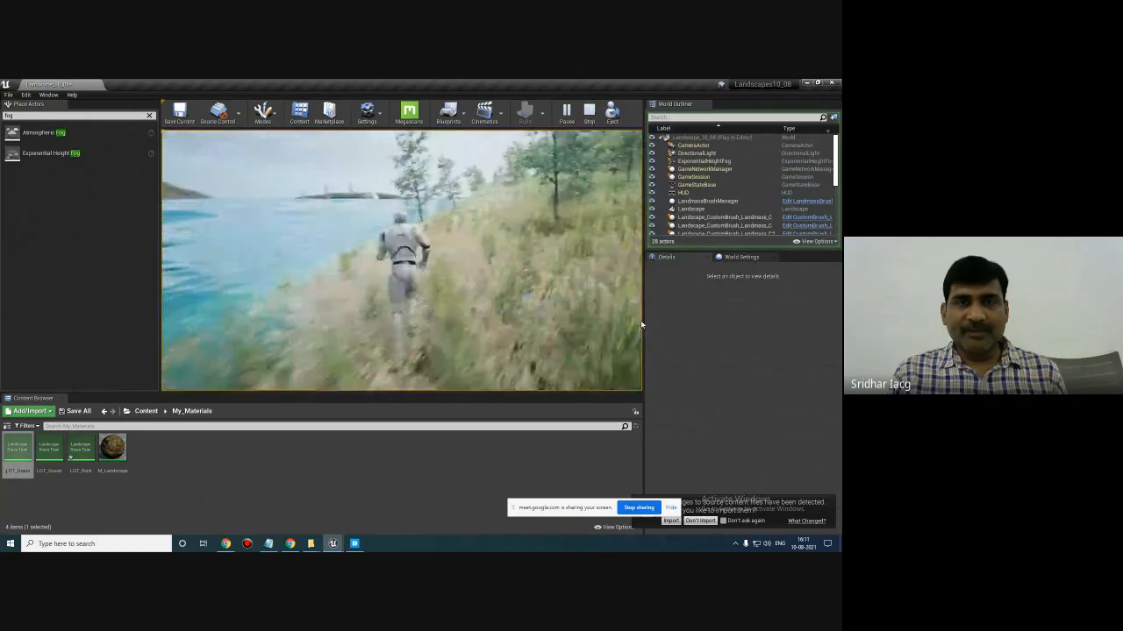
key("w")
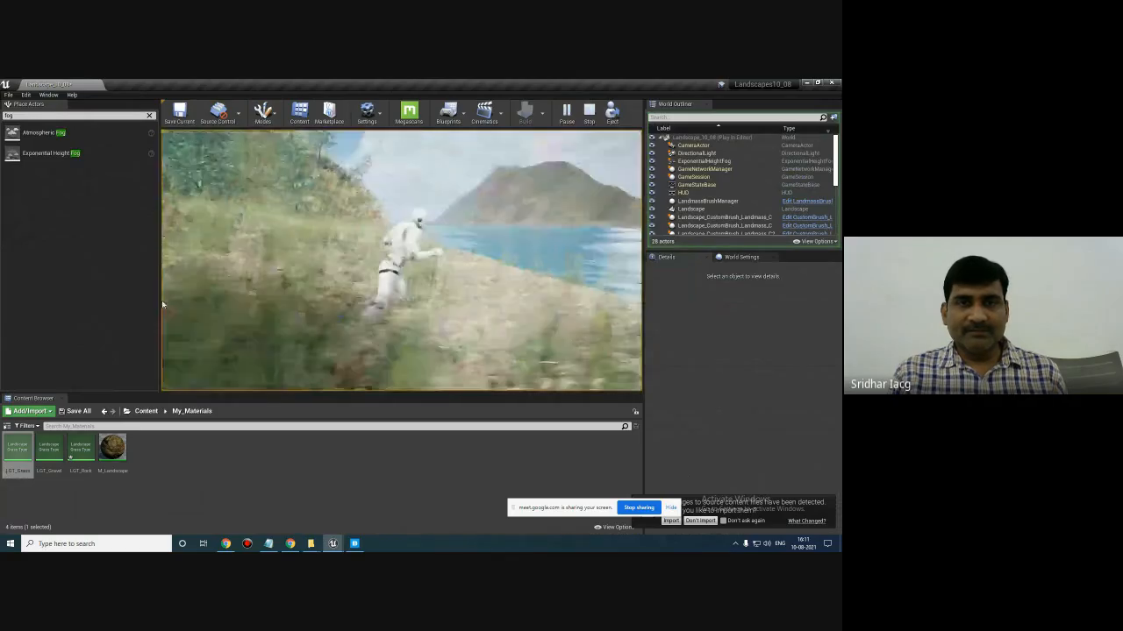
key("w")
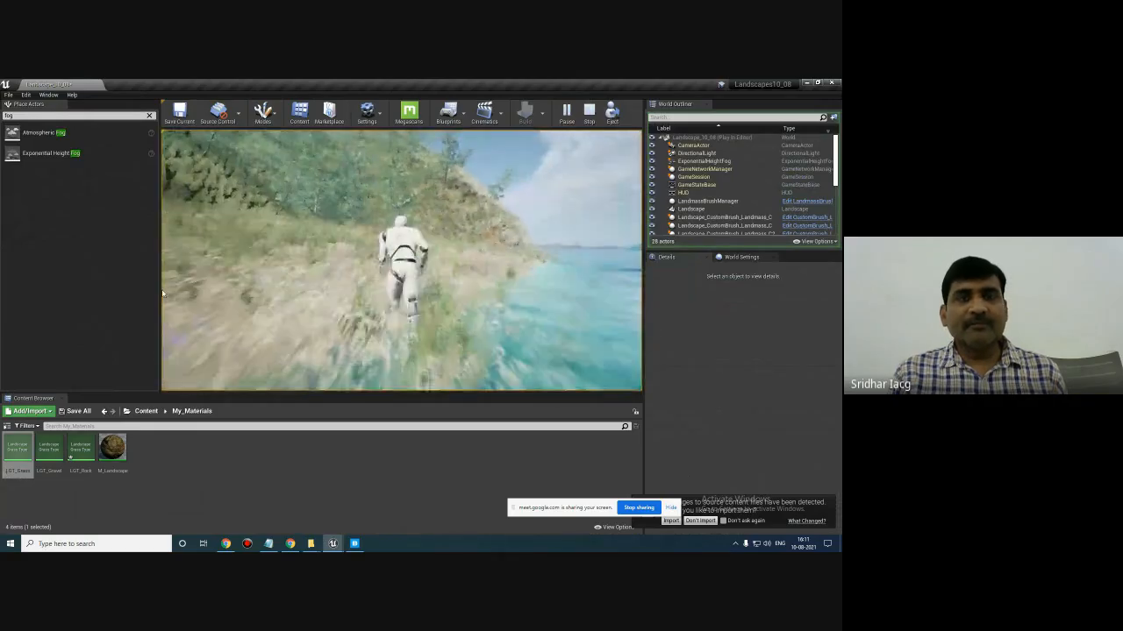
key("w")
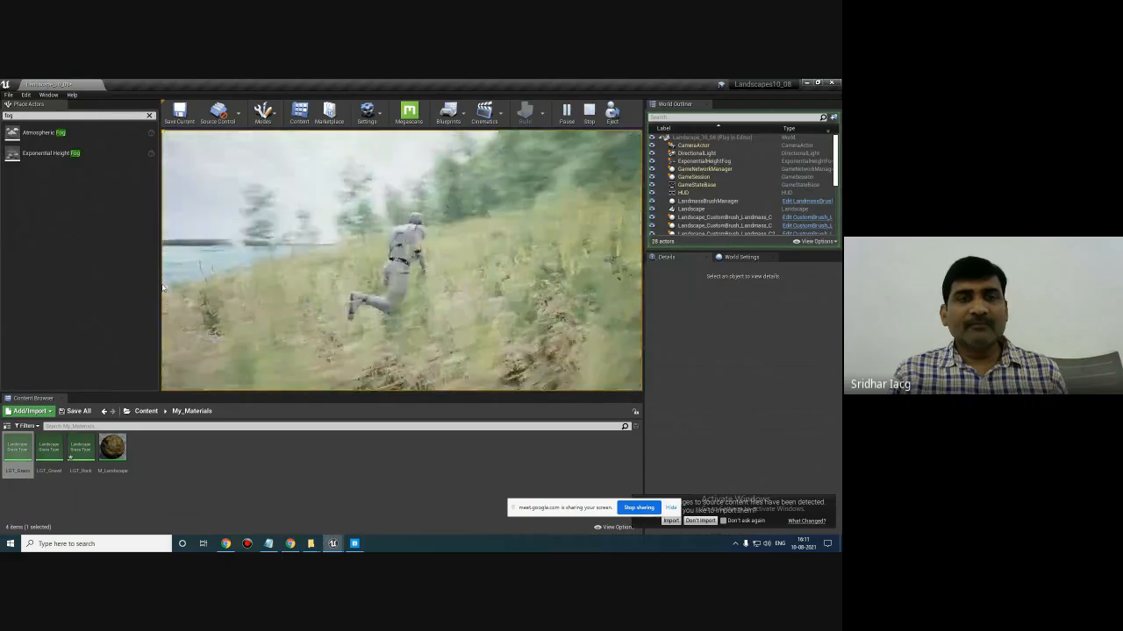
key("w")
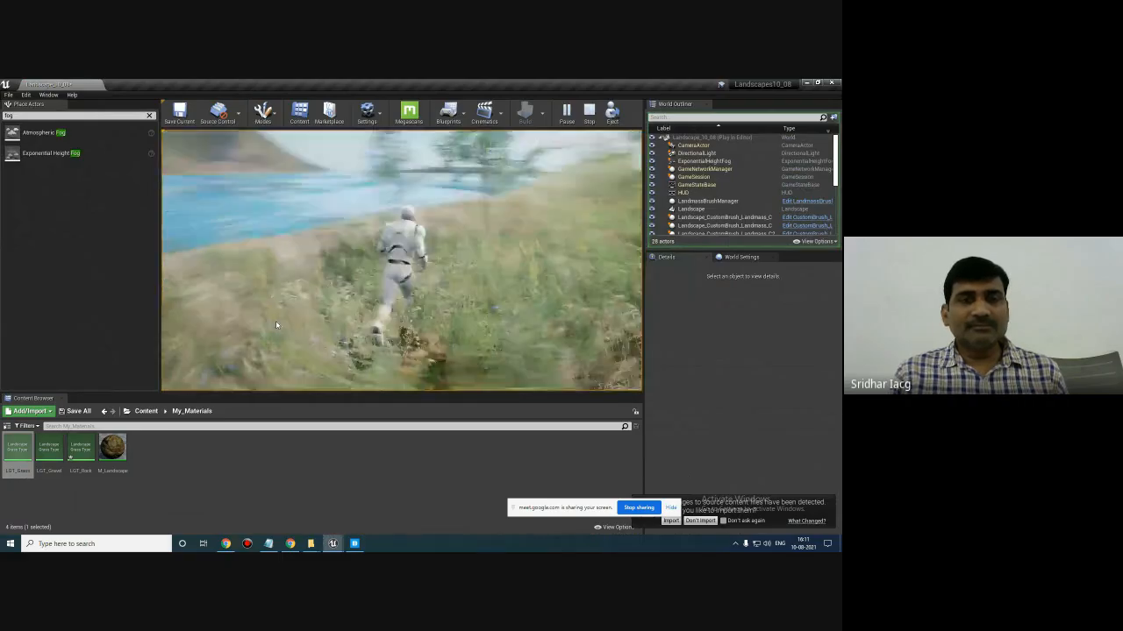
key("w")
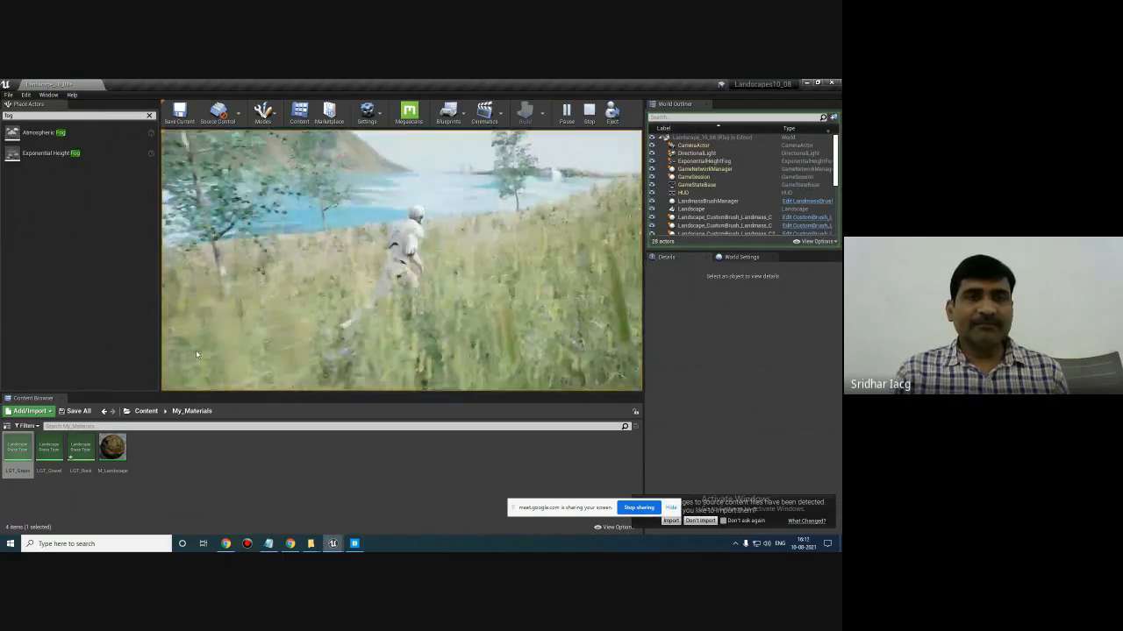
key("w")
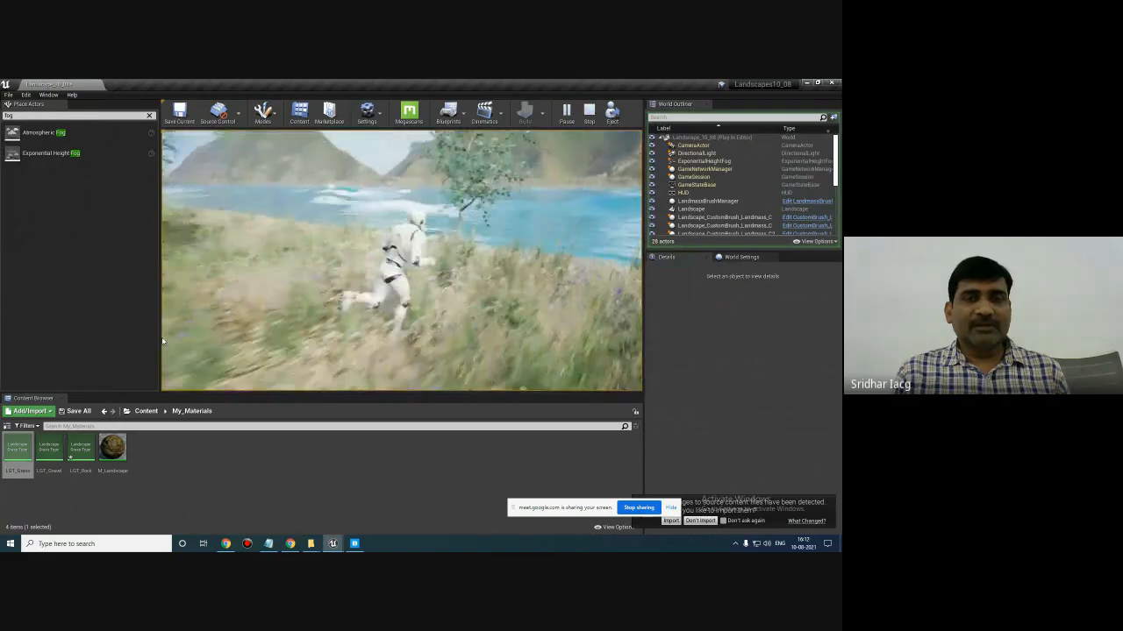
key("w")
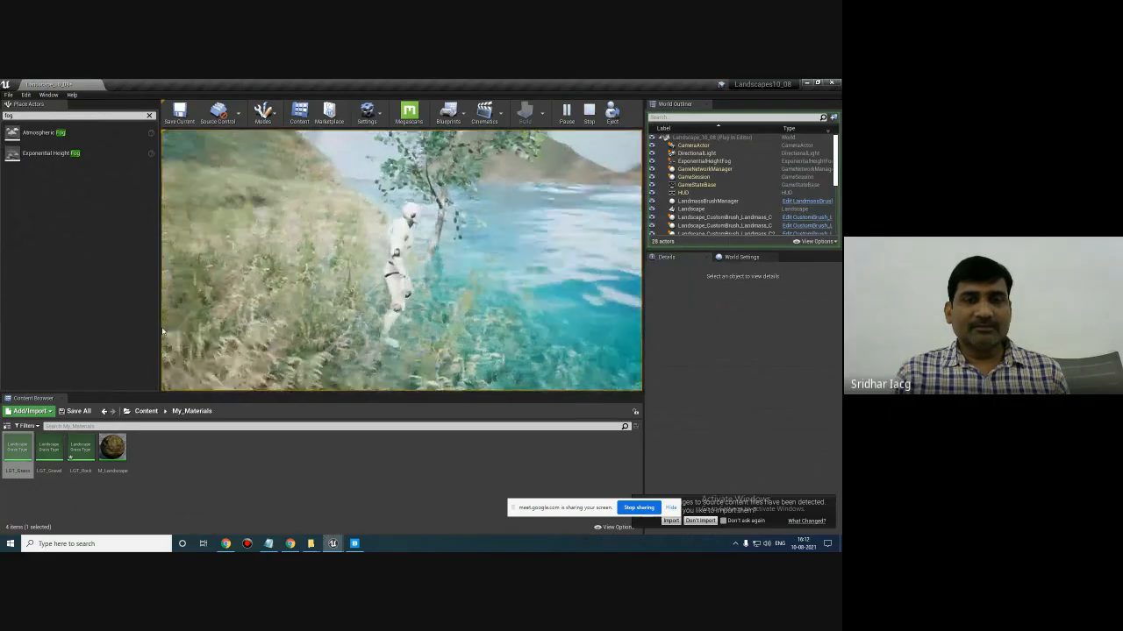
key("w")
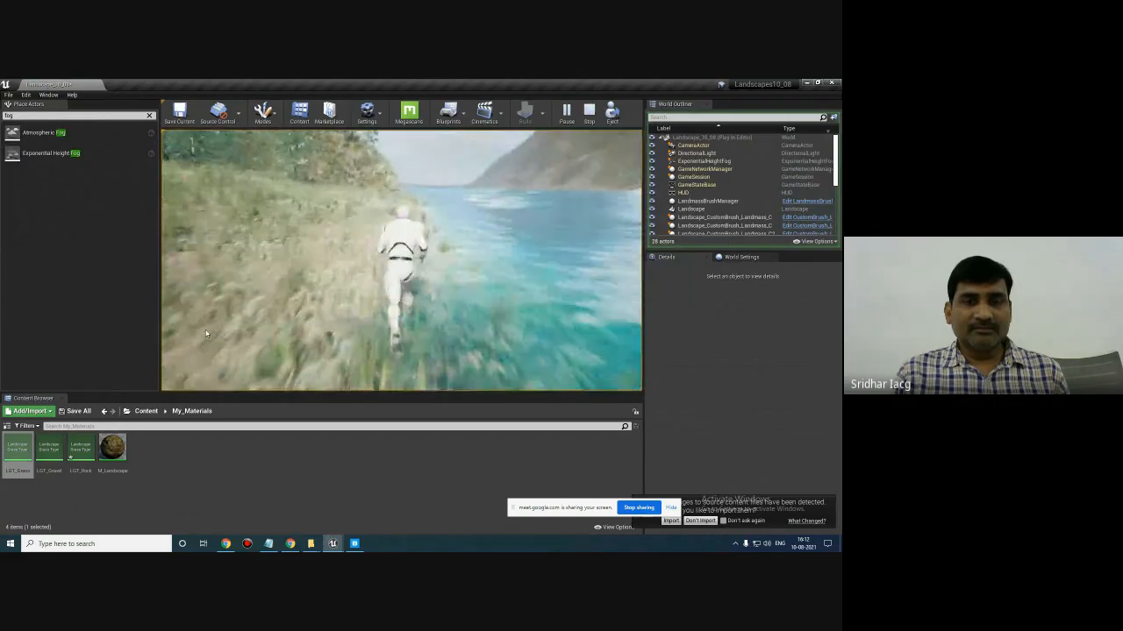
key("w")
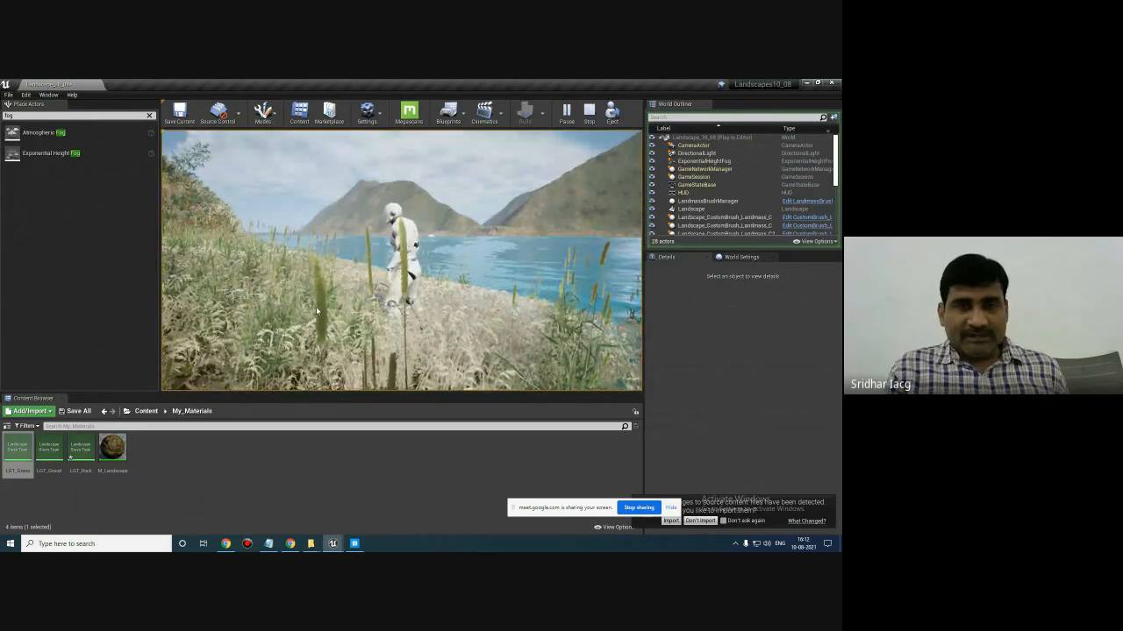
key("w")
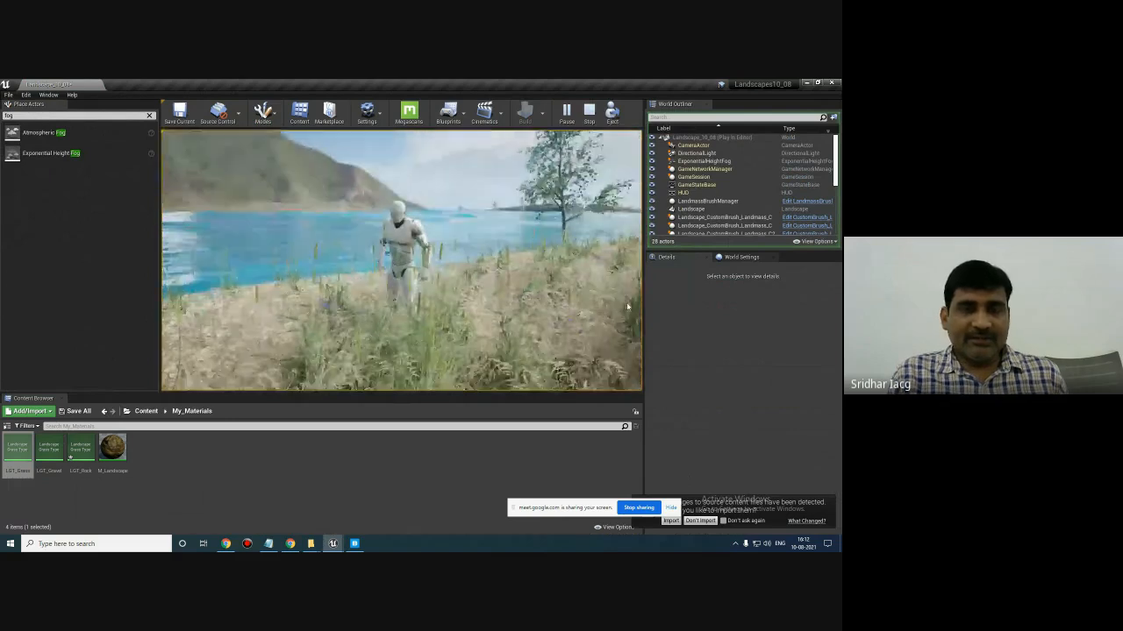
key("w")
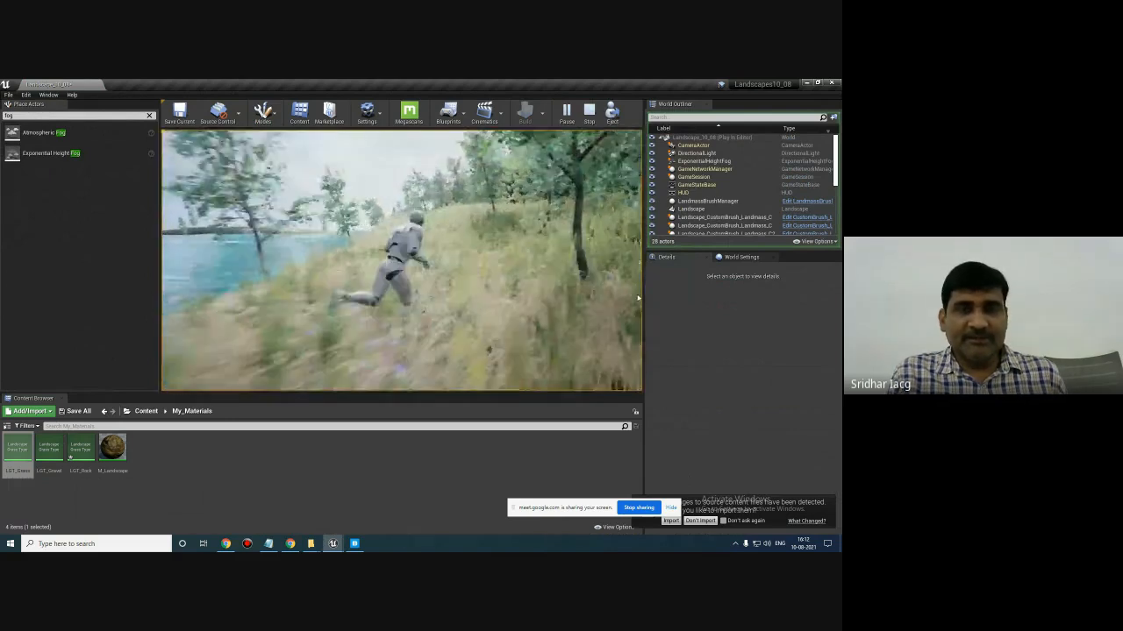
key("w")
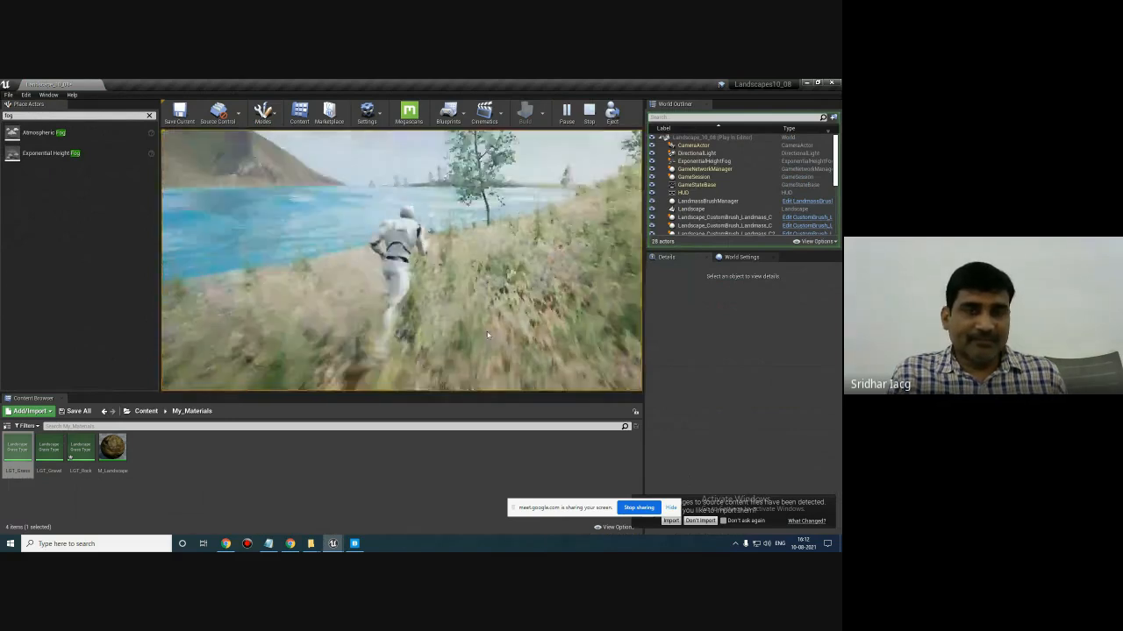
key("w")
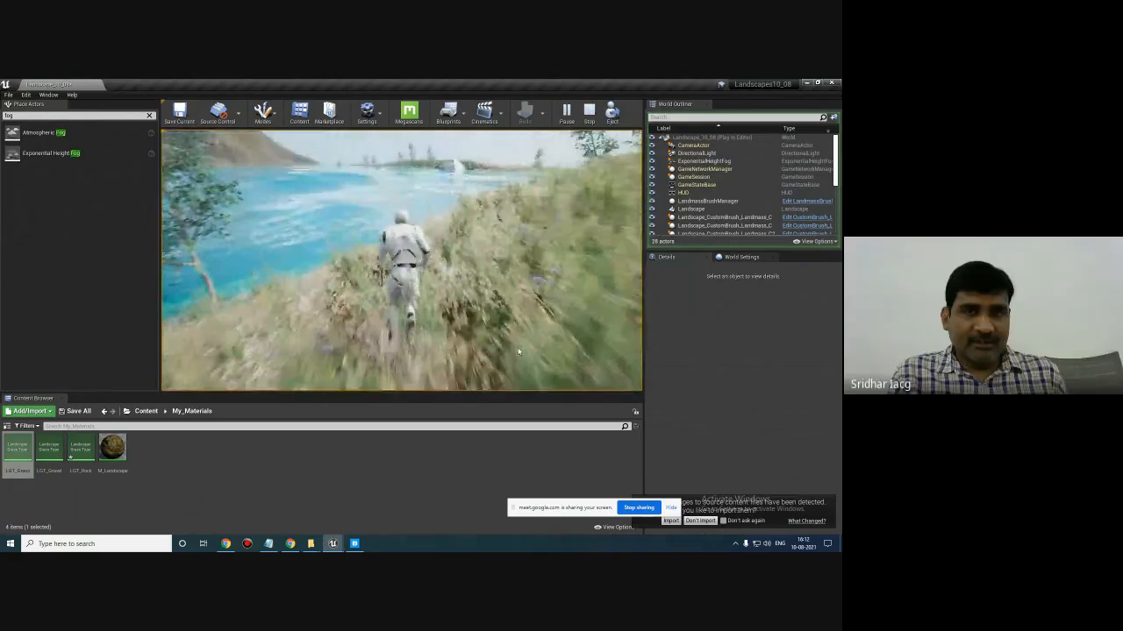
key("w")
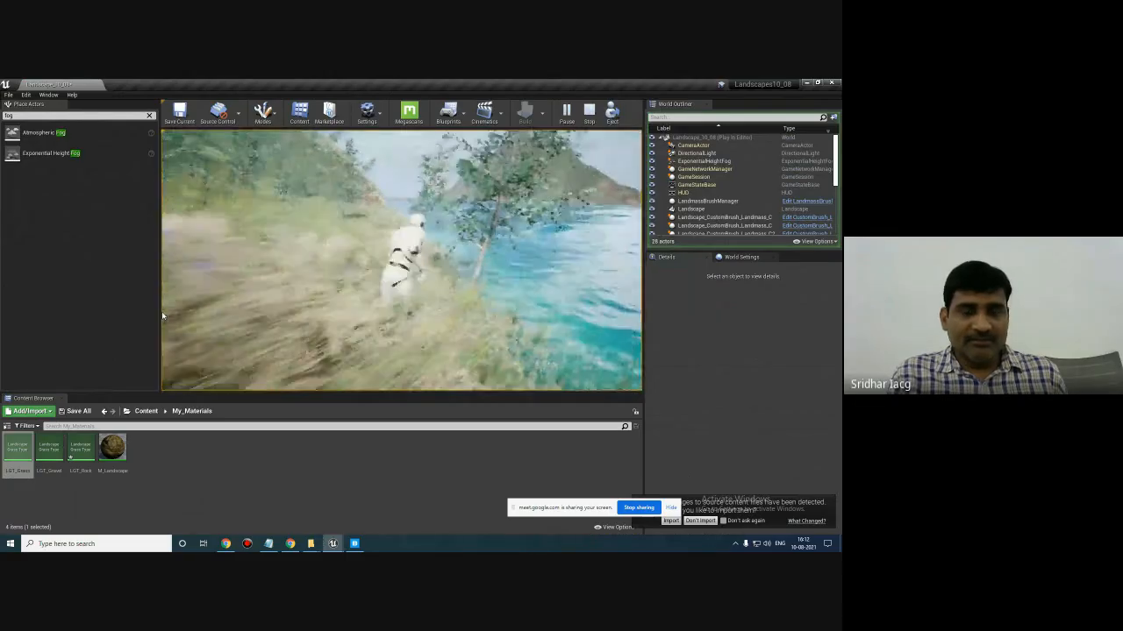
key("w")
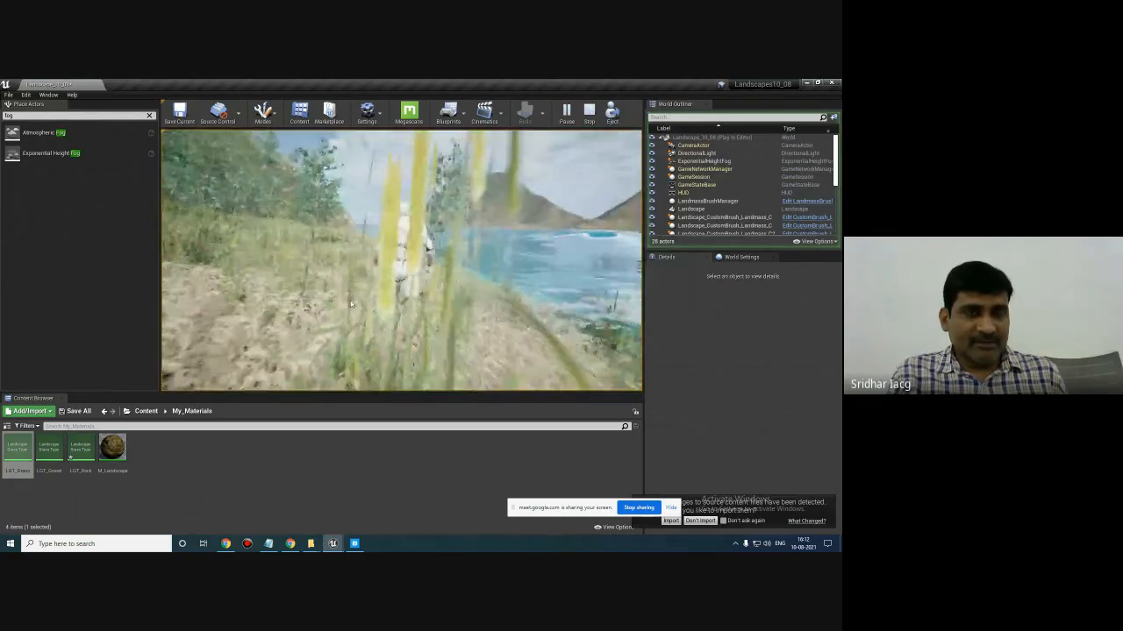
key("w")
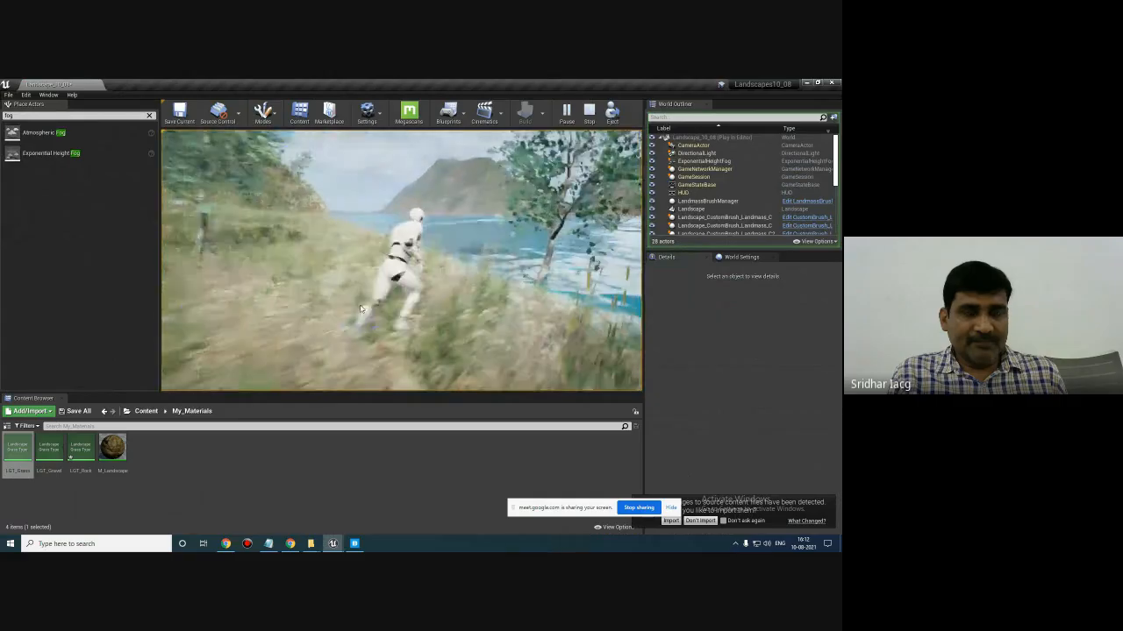
key("w")
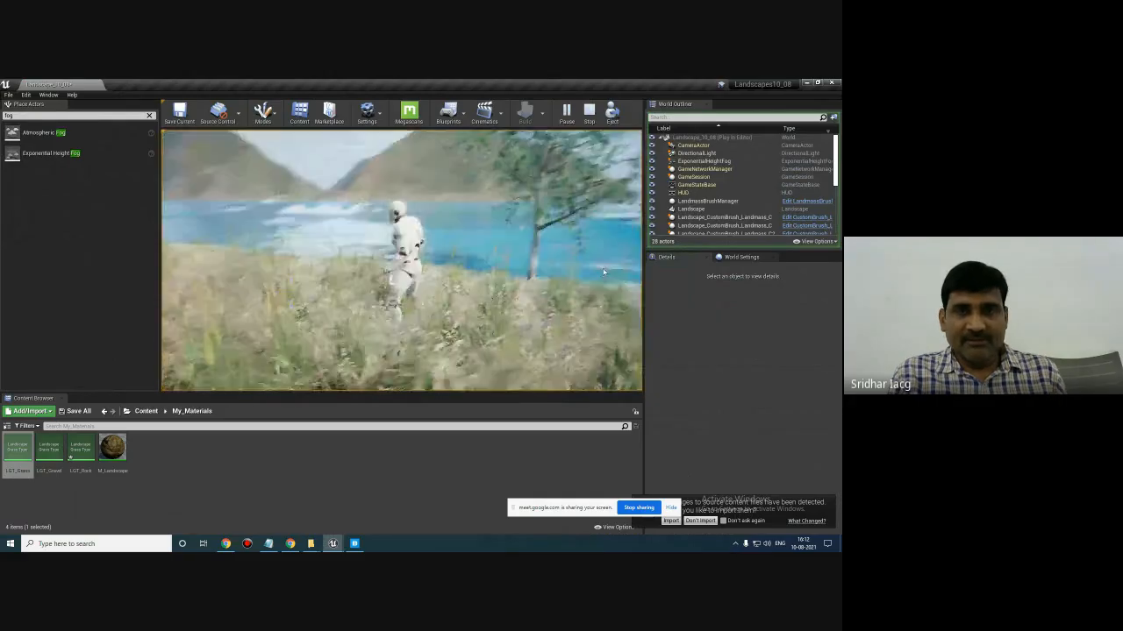
key("Escape")
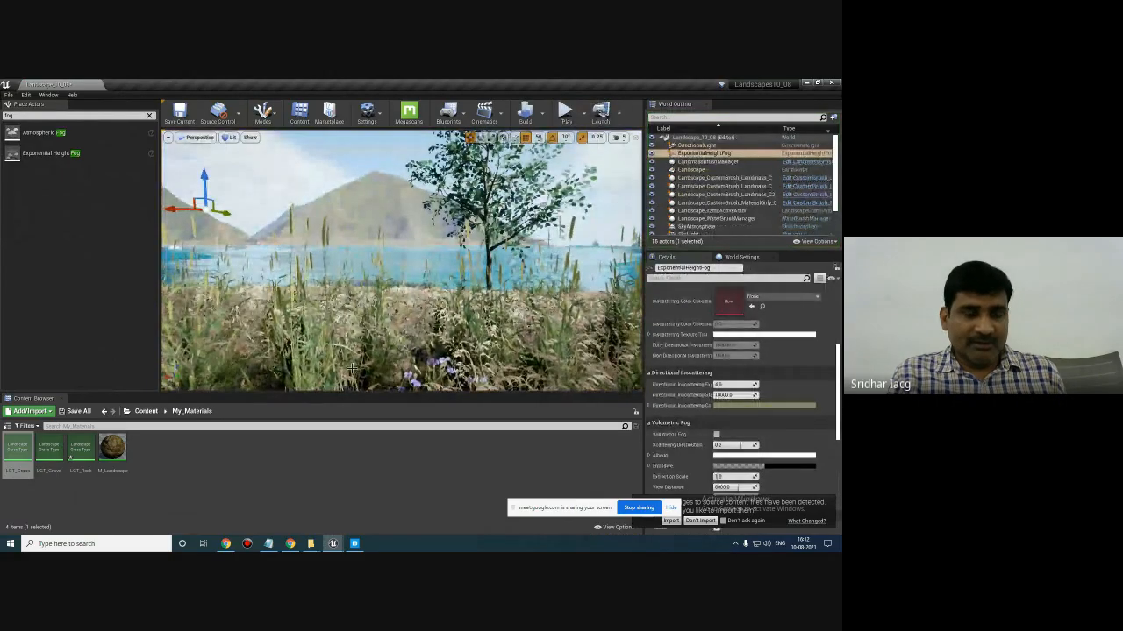
- Switch to the LANDSCAPE-PPT01_Updated presentation in Google Slides and look through the slides from Landscapes Materials toward the end of the deck
key("alt+Tab")
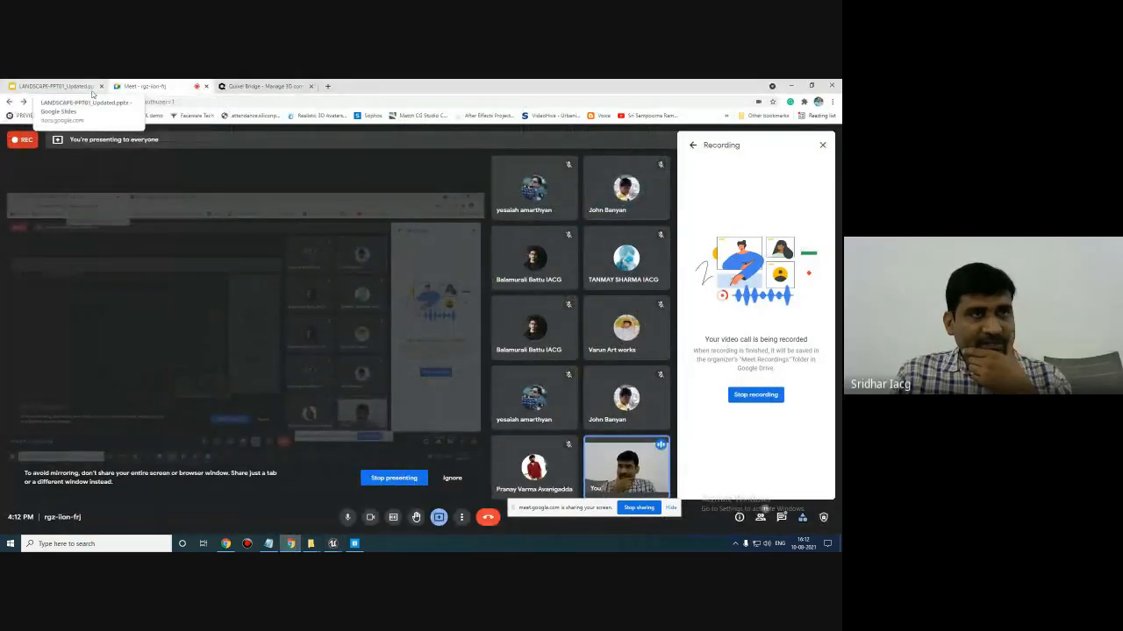
left_click(55, 86)
key("Down")
key("Down")
key("Down")
key("Down")
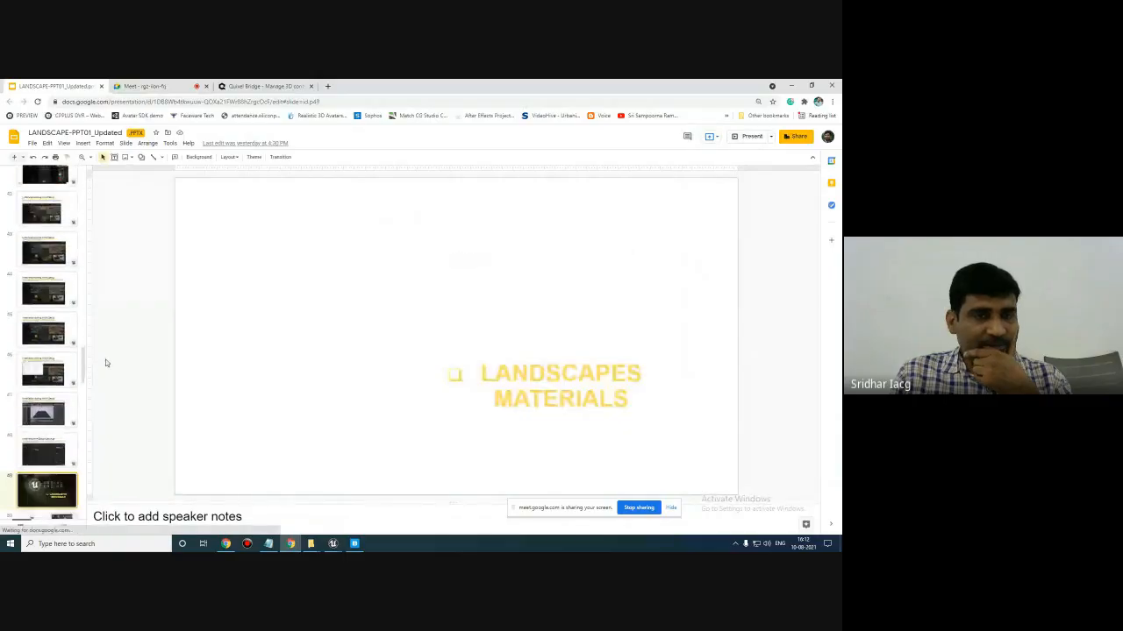
key("Down")
key("Down")
key("Down")
key("Down")
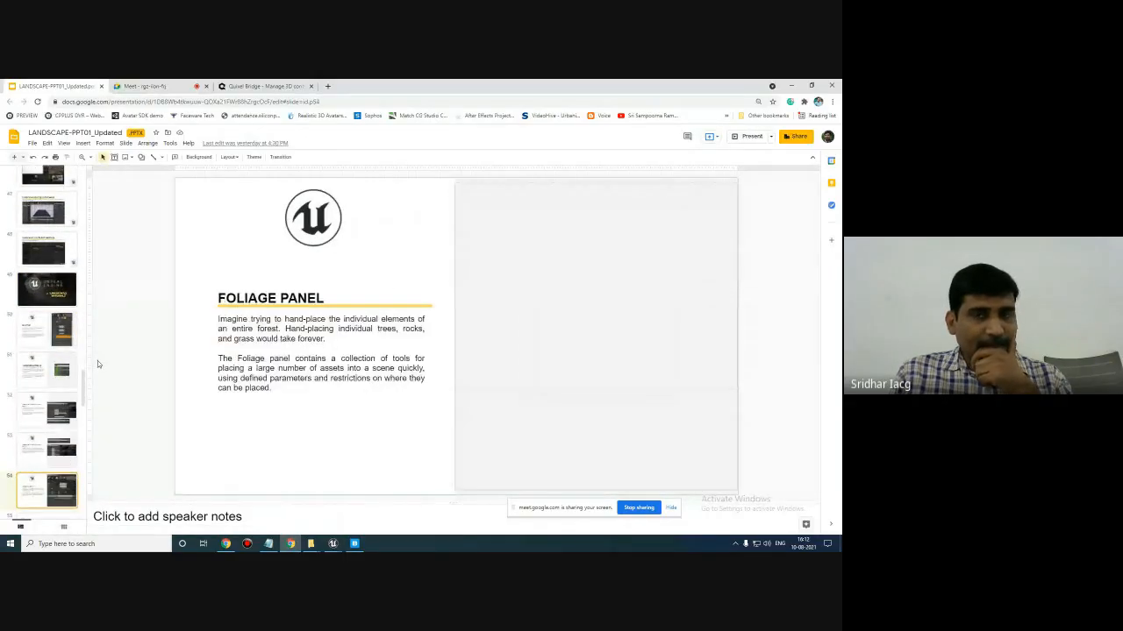
key("Down")
key("Down")
key("Down")
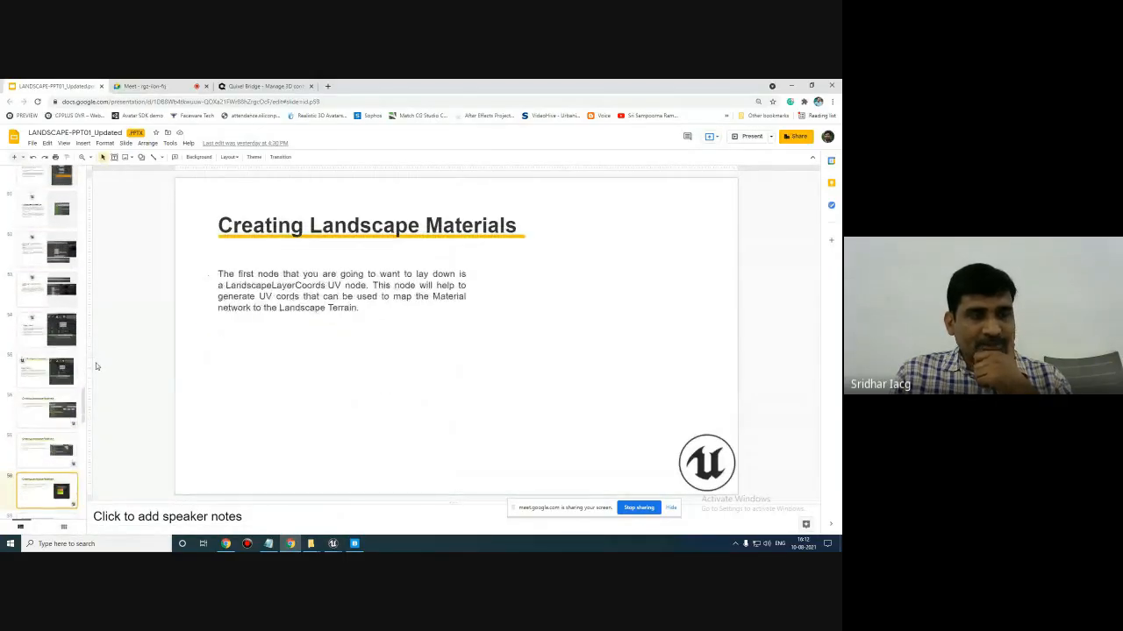
scroll(75, 383, "down", 10)
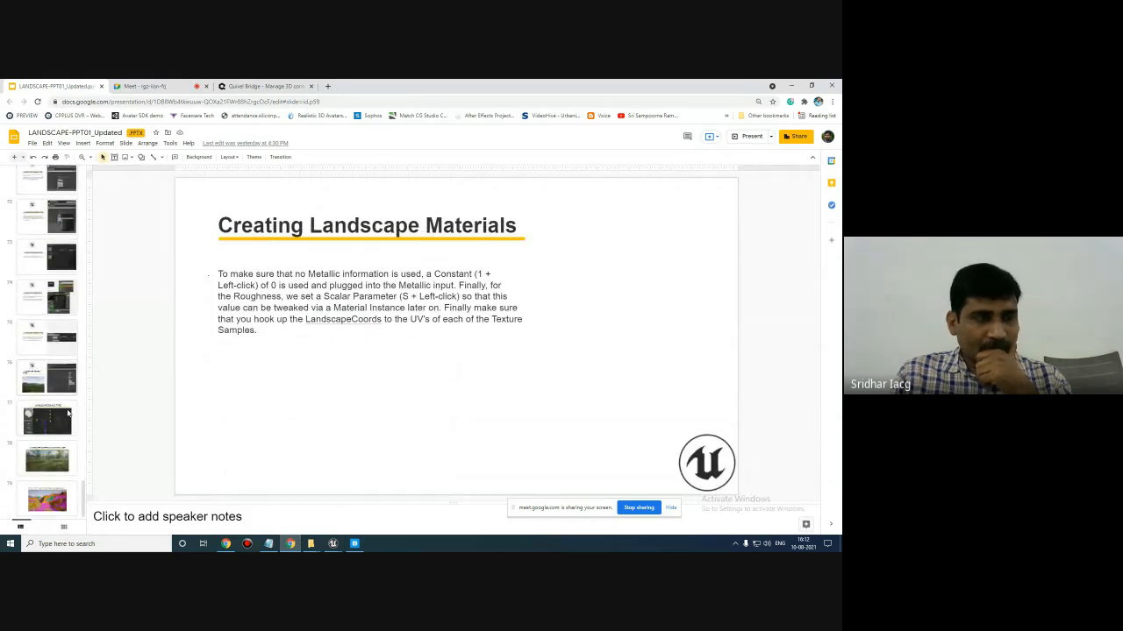
- View the Landscape Materials with Foliage slide and the Auto Materials in Landscape slide, and return to Unreal Editor
left_click(59, 460)
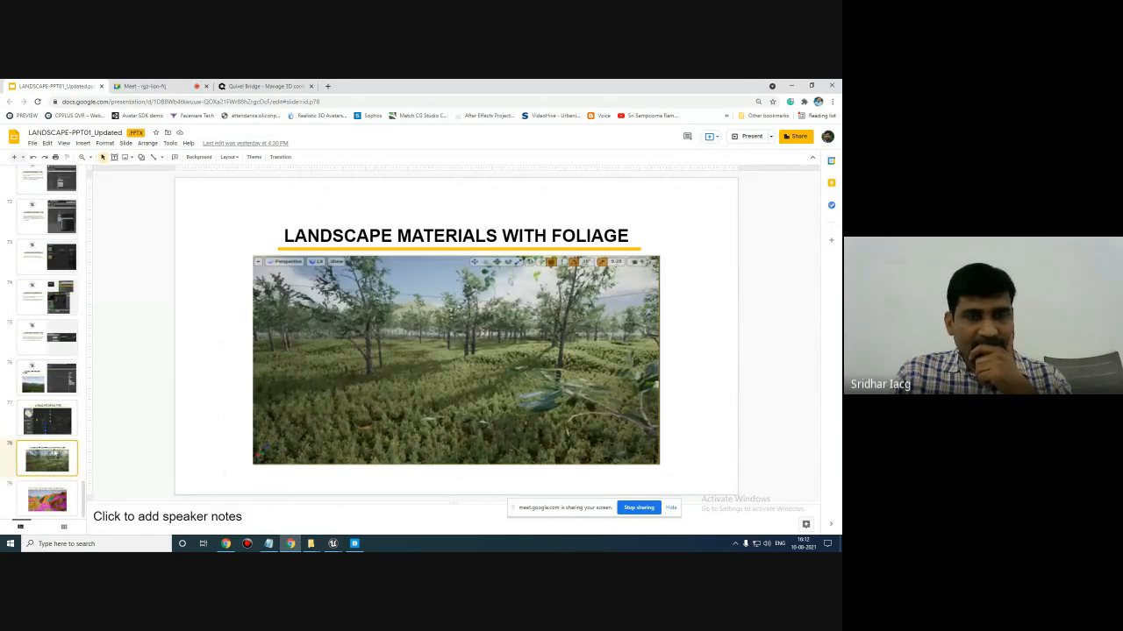
left_click(62, 506)
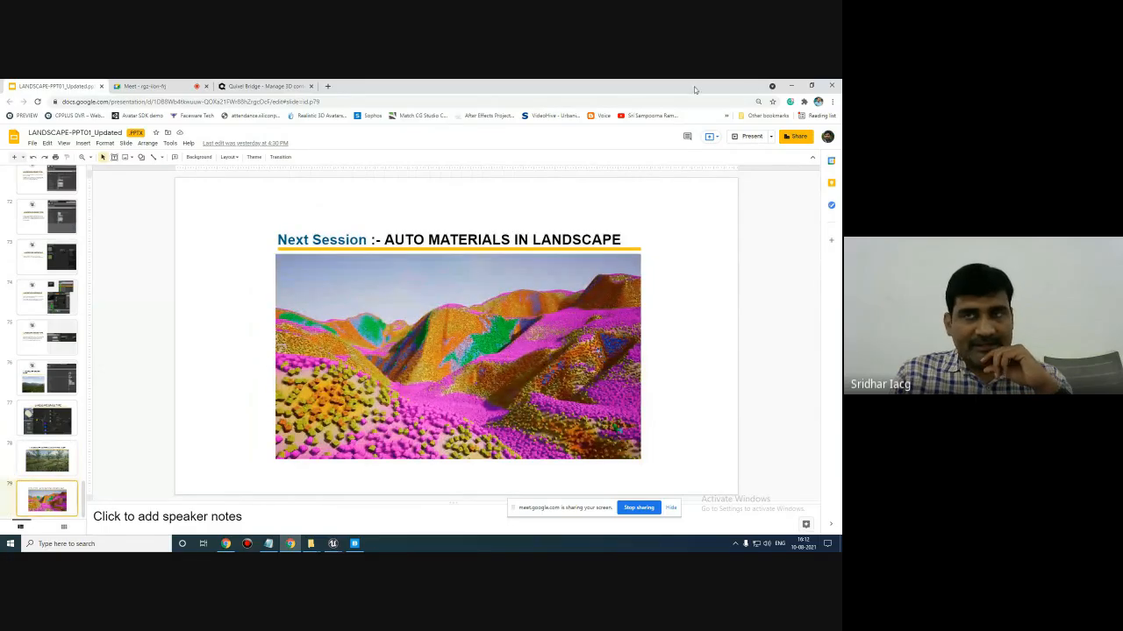
left_click(793, 86)
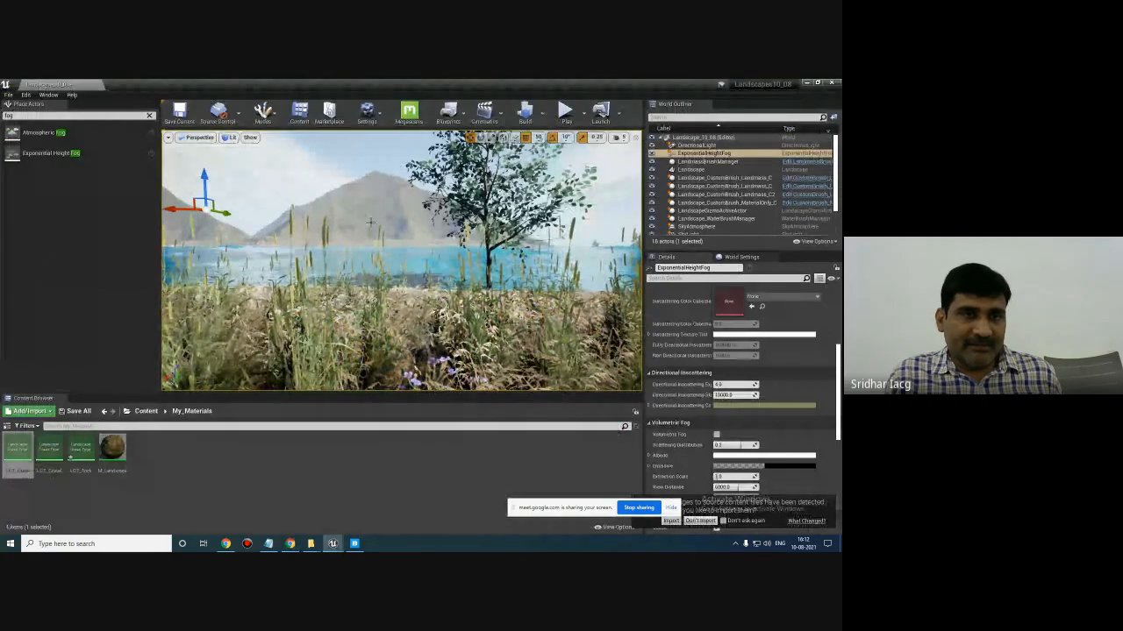
- Look over the grassy slope and river in the fog-covered level, and switch to the Google Meet call
scroll(352, 248, "down", 5)
scroll(352, 247, "up", 4)
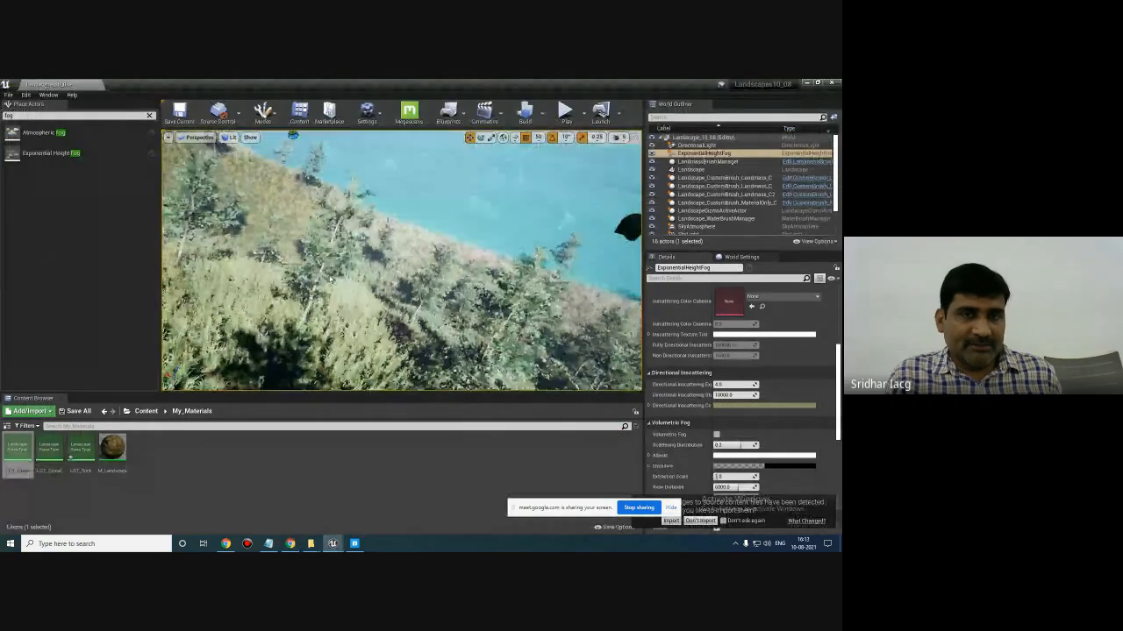
scroll(481, 180, "up", 3)
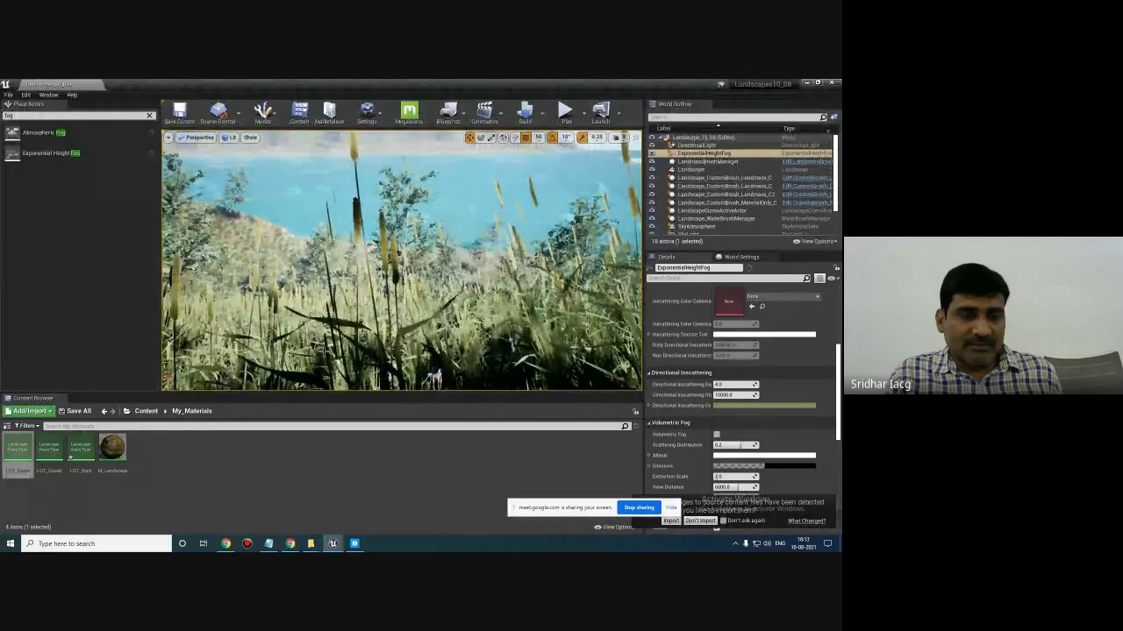
key("alt+Tab")
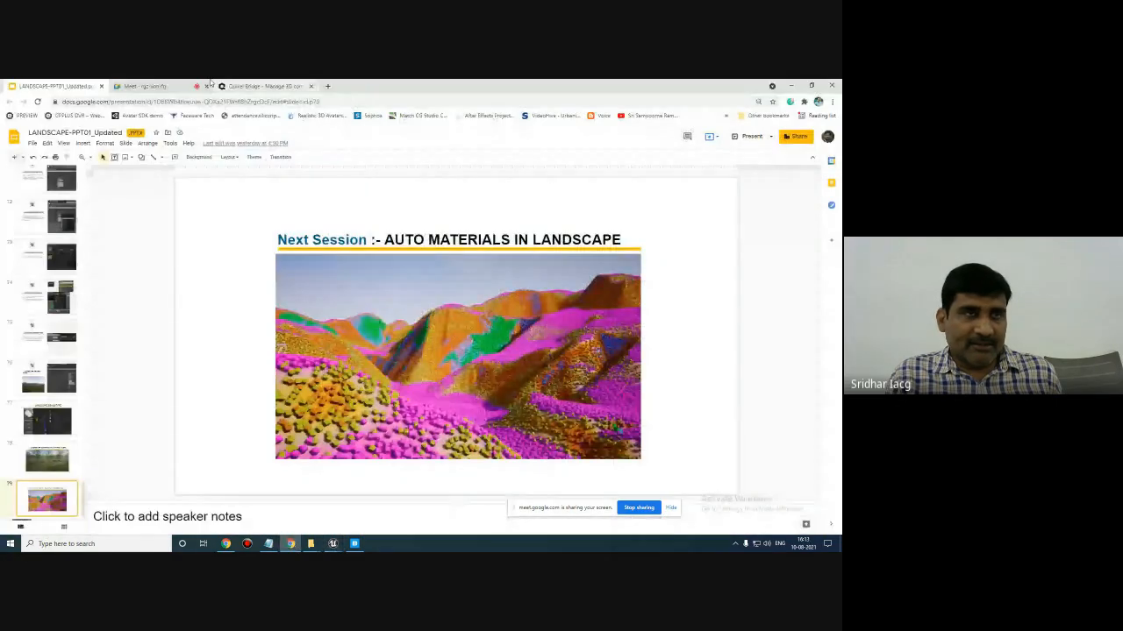
left_click(173, 84)
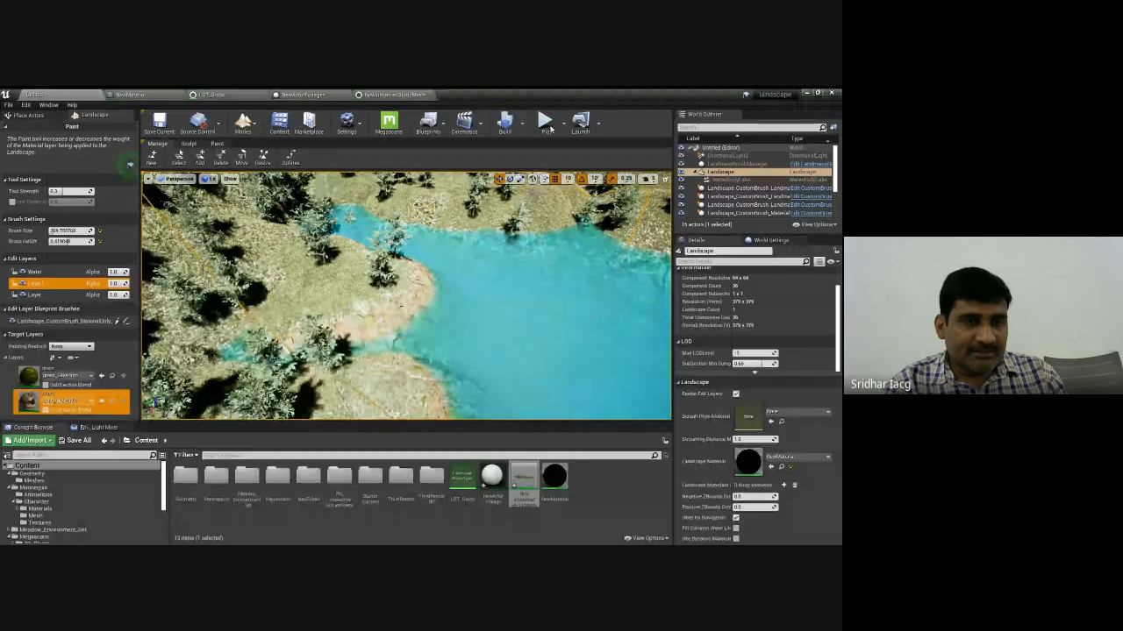
- Play the lake level, run and jump the character across the grass and through the water to examine the foliage, and stop playing
left_click(545, 129)
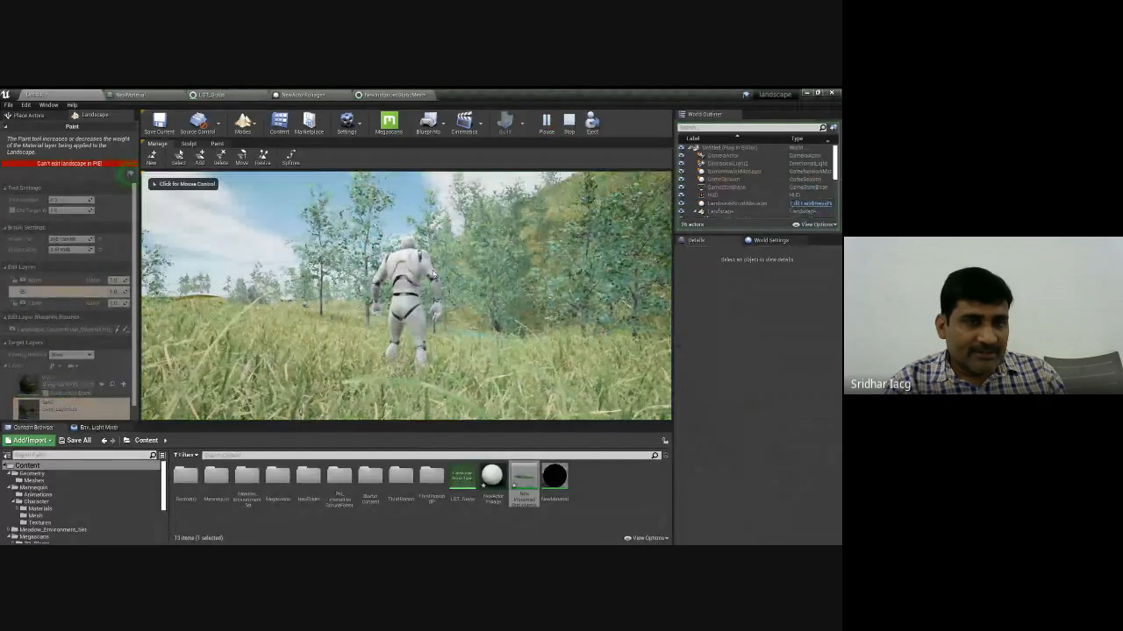
left_click(483, 286)
key("w")
key("w")
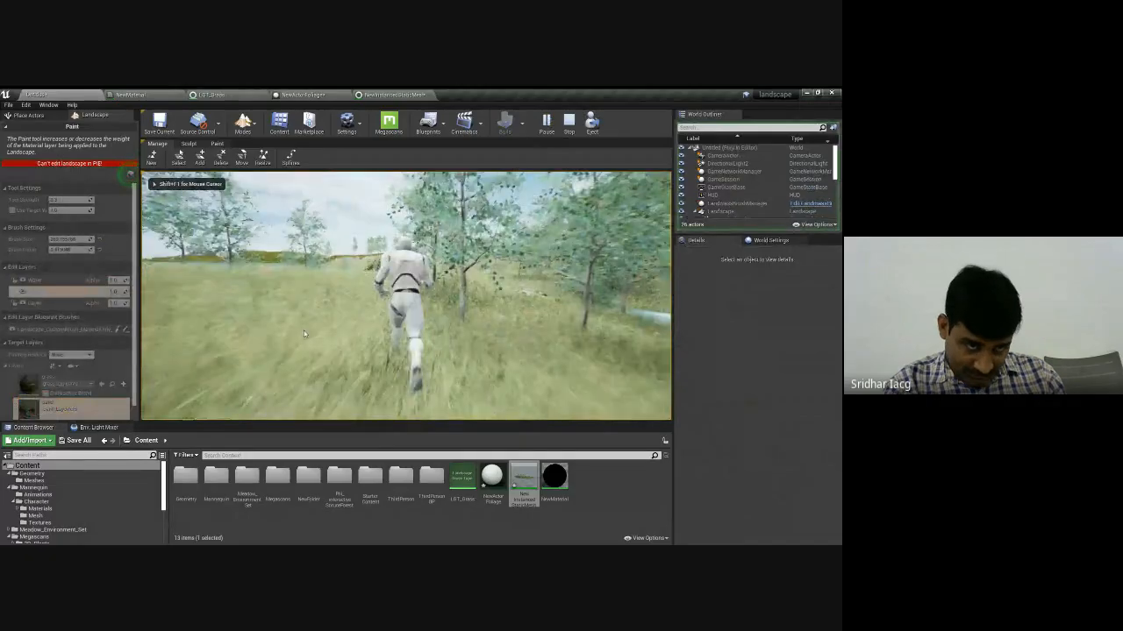
key("d")
key("w")
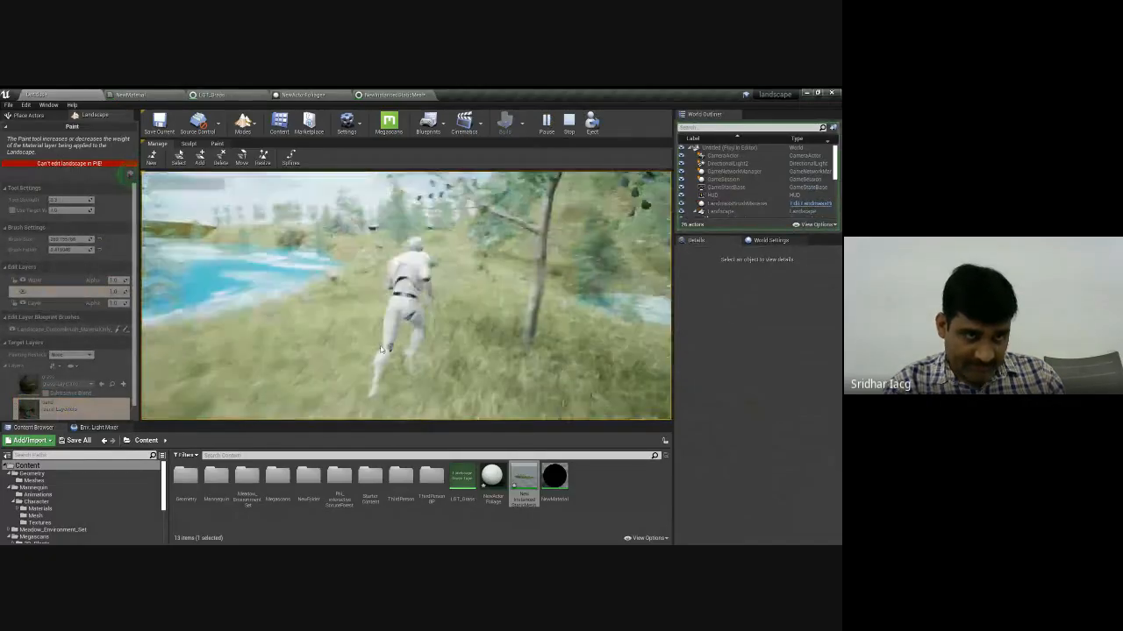
key("space")
key("w")
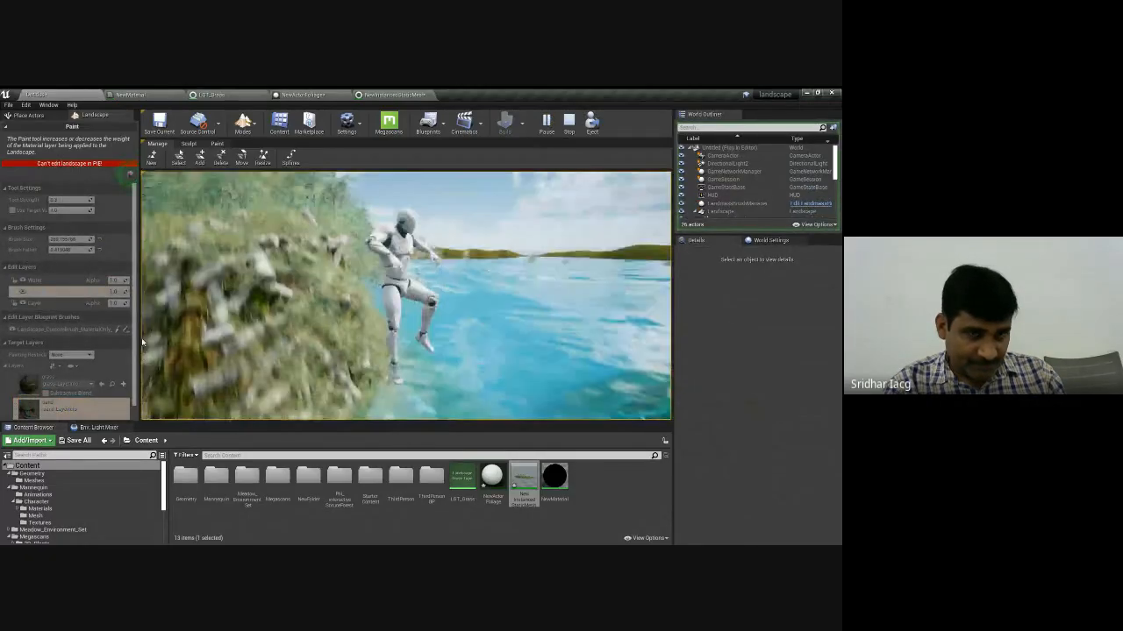
key("w")
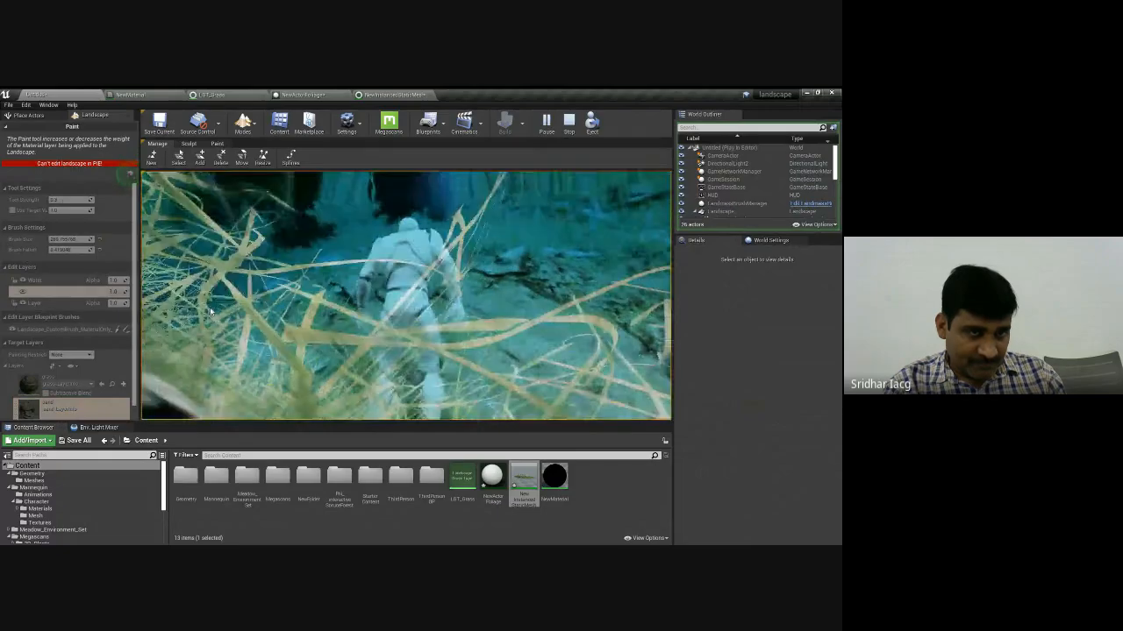
key("w")
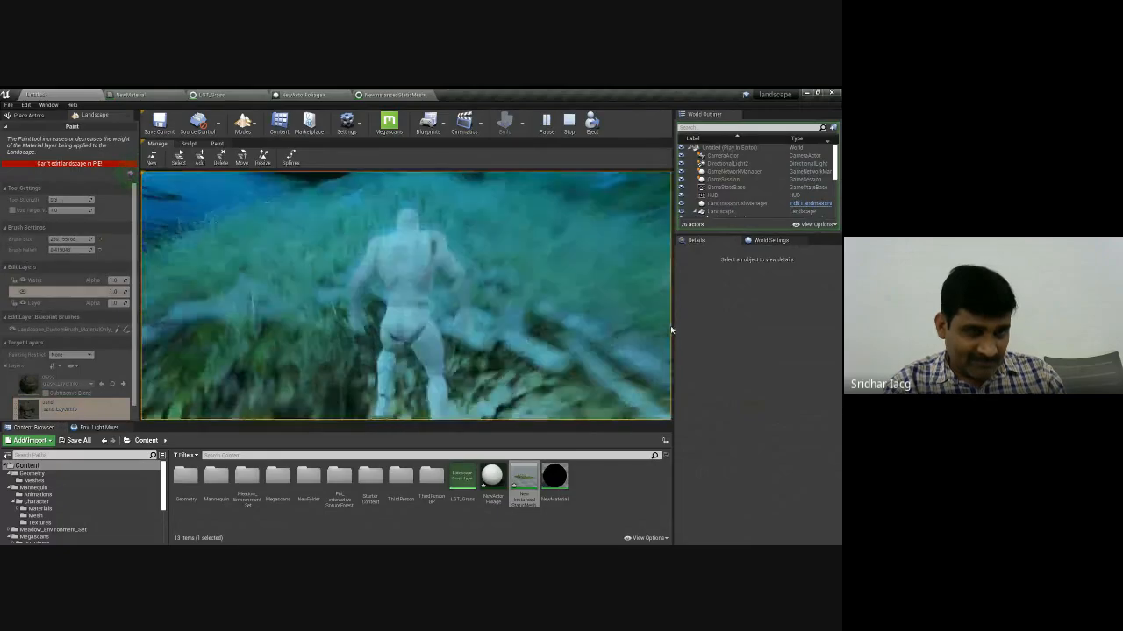
key("w")
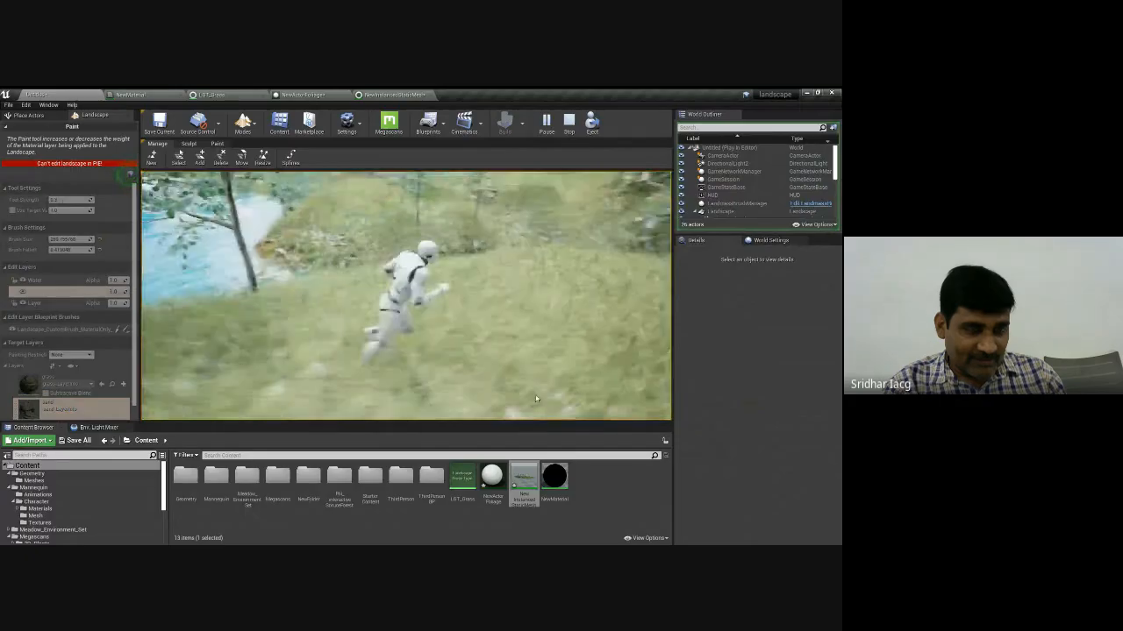
key("Escape")
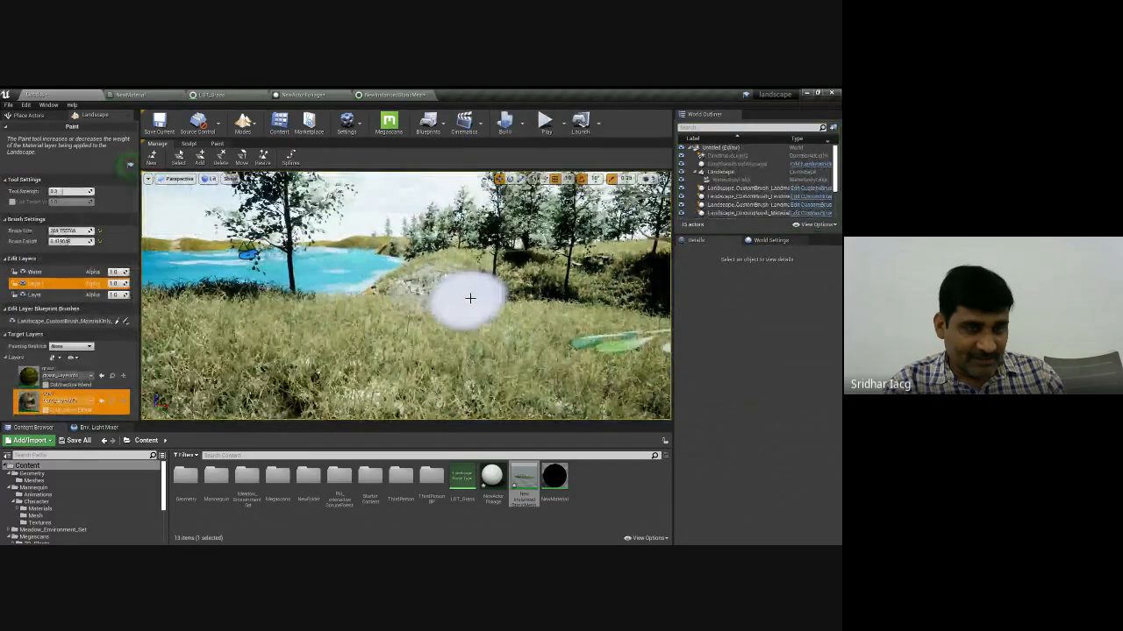
- Examine the painted landscape around the lake, including the wooded slopes, shoreline rocks and surrounding hills
scroll(470, 300, "down", 2)
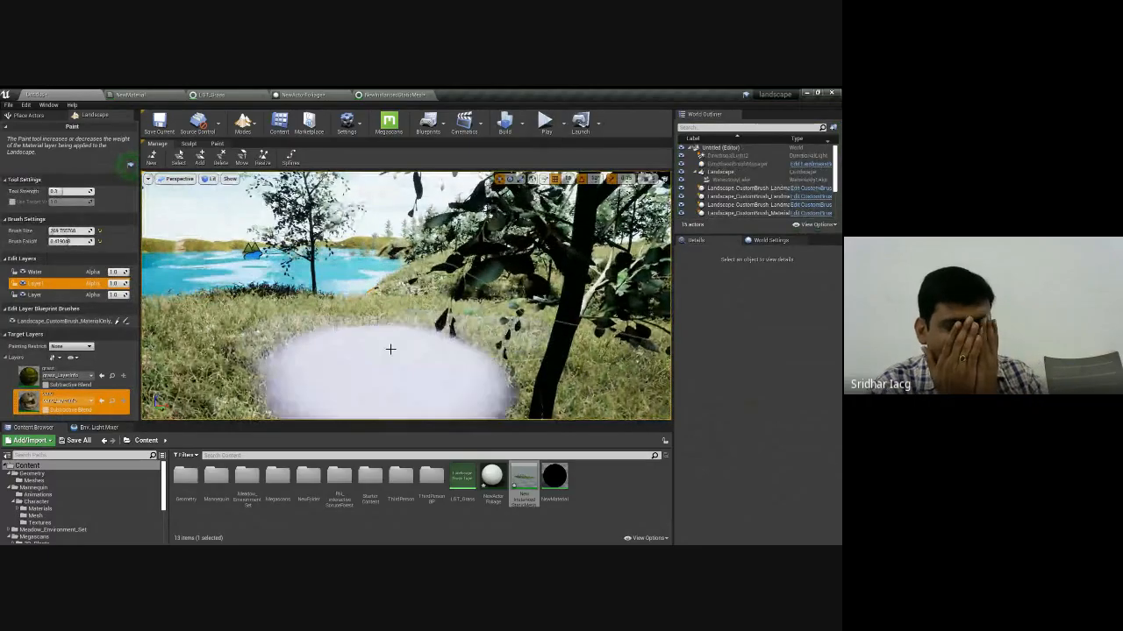
scroll(392, 334, "down", 5)
scroll(392, 334, "down", 10)
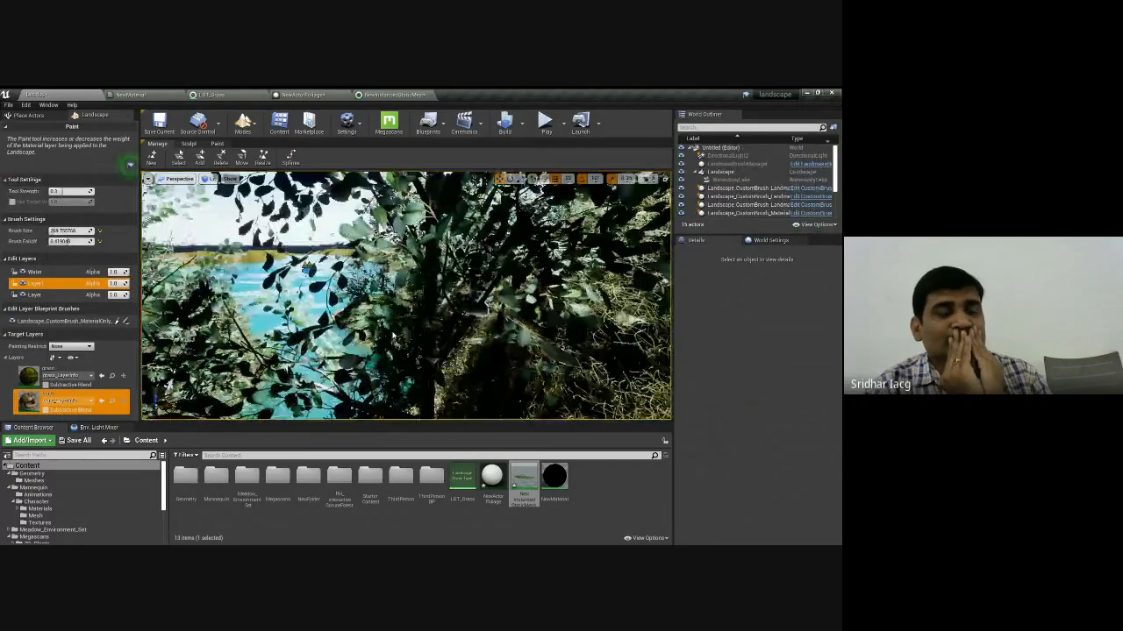
scroll(455, 332, "down", 15)
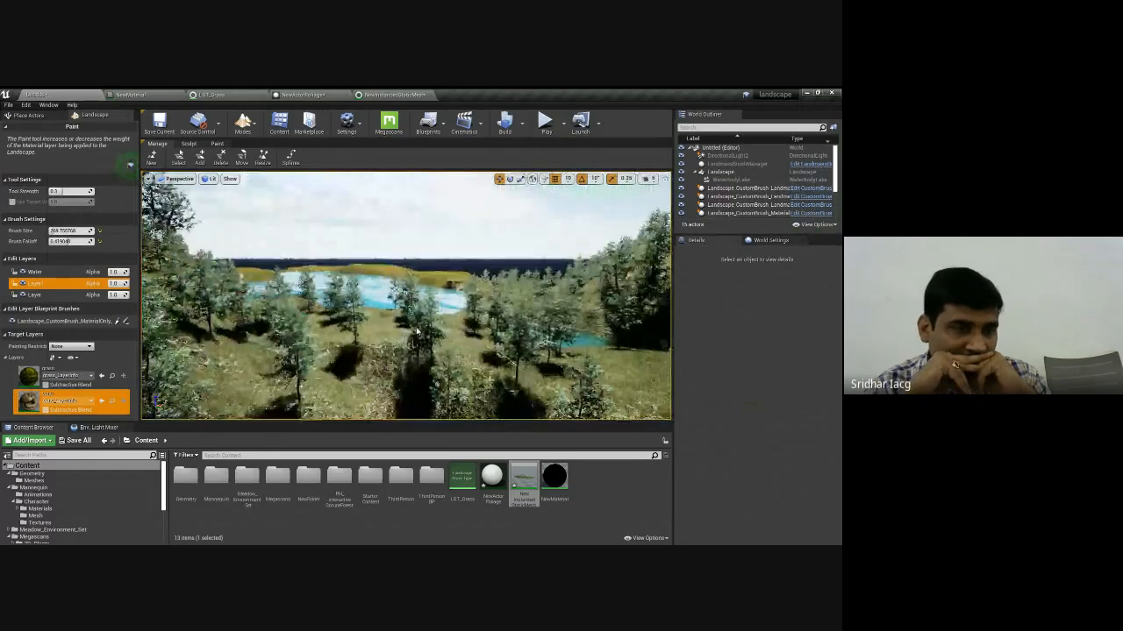
scroll(455, 331, "up", 15)
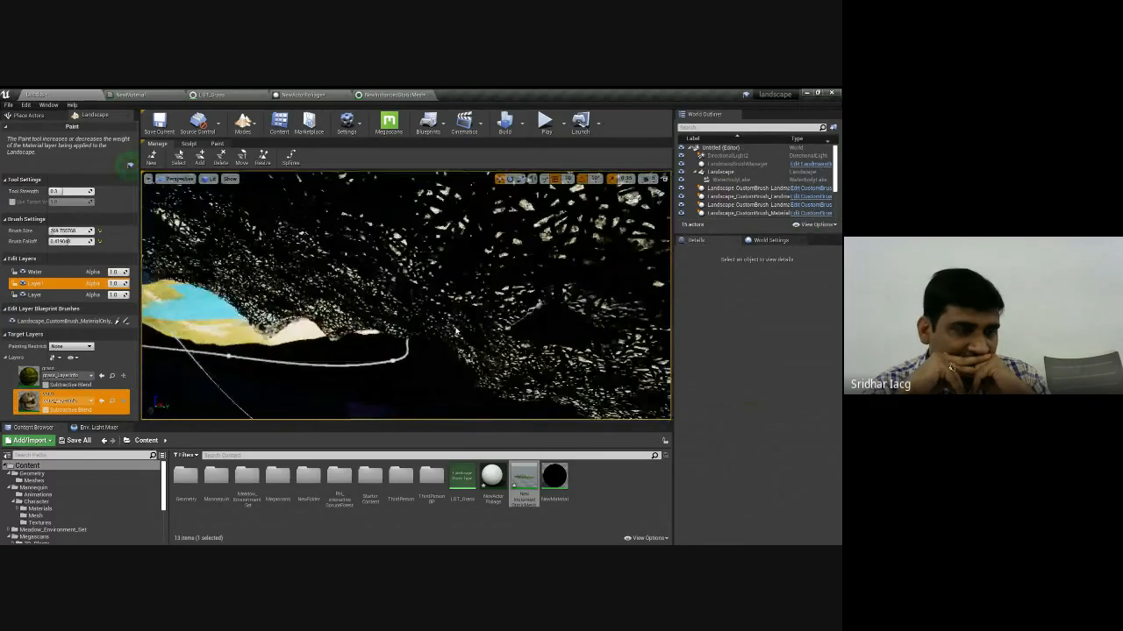
scroll(457, 326, "up", 5)
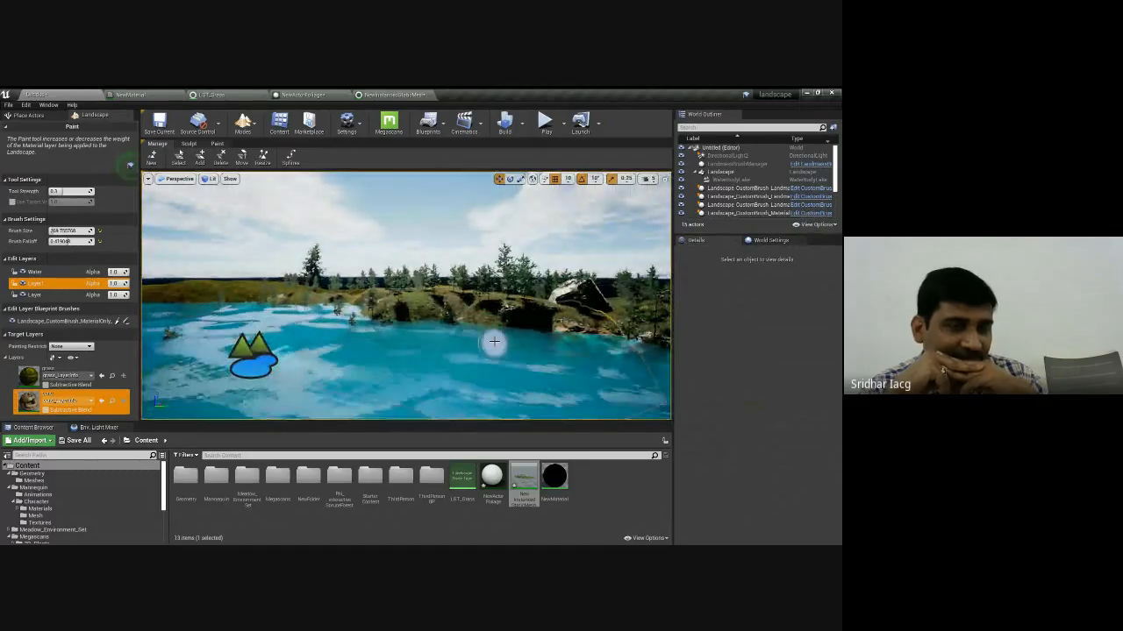
scroll(449, 346, "down", 2)
scroll(443, 347, "down", 10)
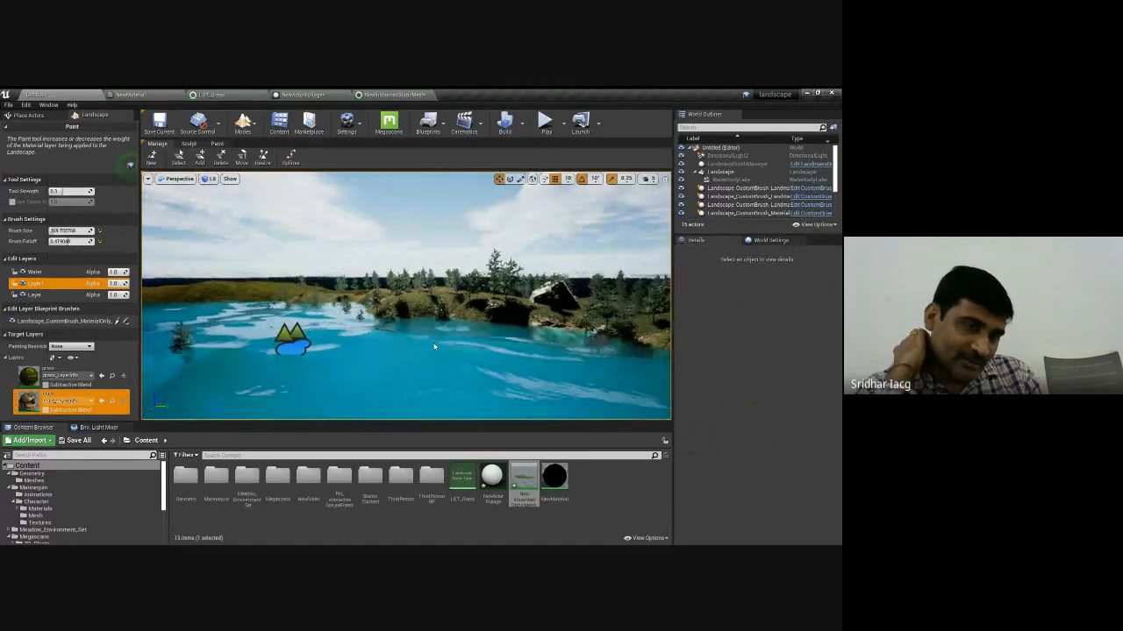
scroll(455, 338, "up", 6)
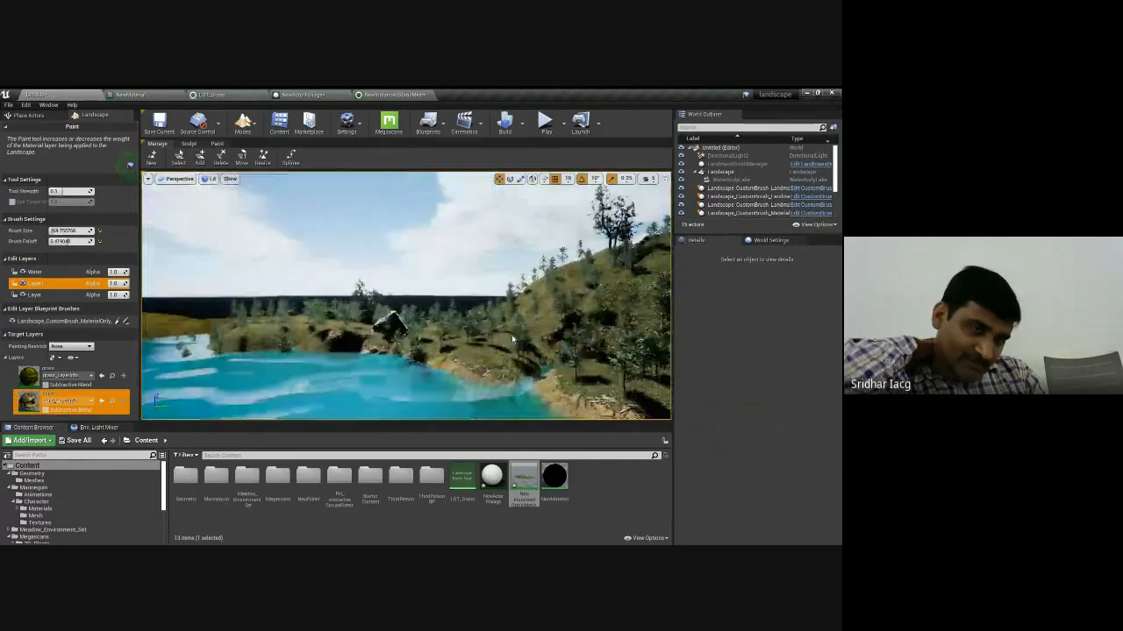
mouse_move(455, 339)
right_mouse_down()
mouse_move(741, 337)
mouse_move(475, 335)
right_mouse_up()
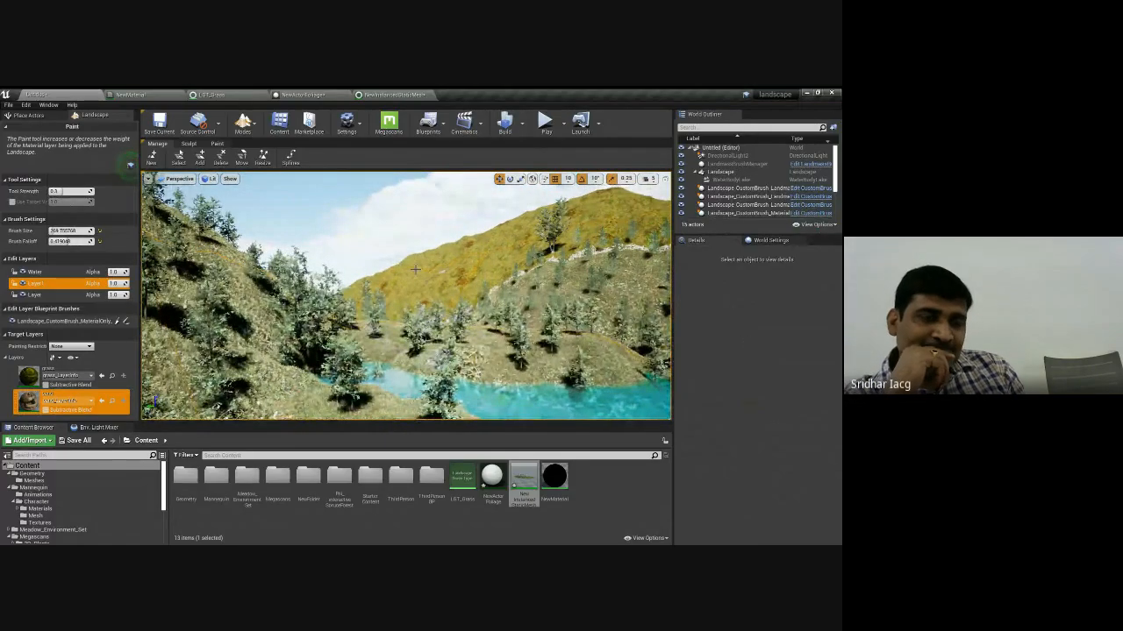
mouse_move(197, 248)
left_mouse_down()
mouse_move(237, 350)
mouse_move(219, 403)
left_mouse_up()
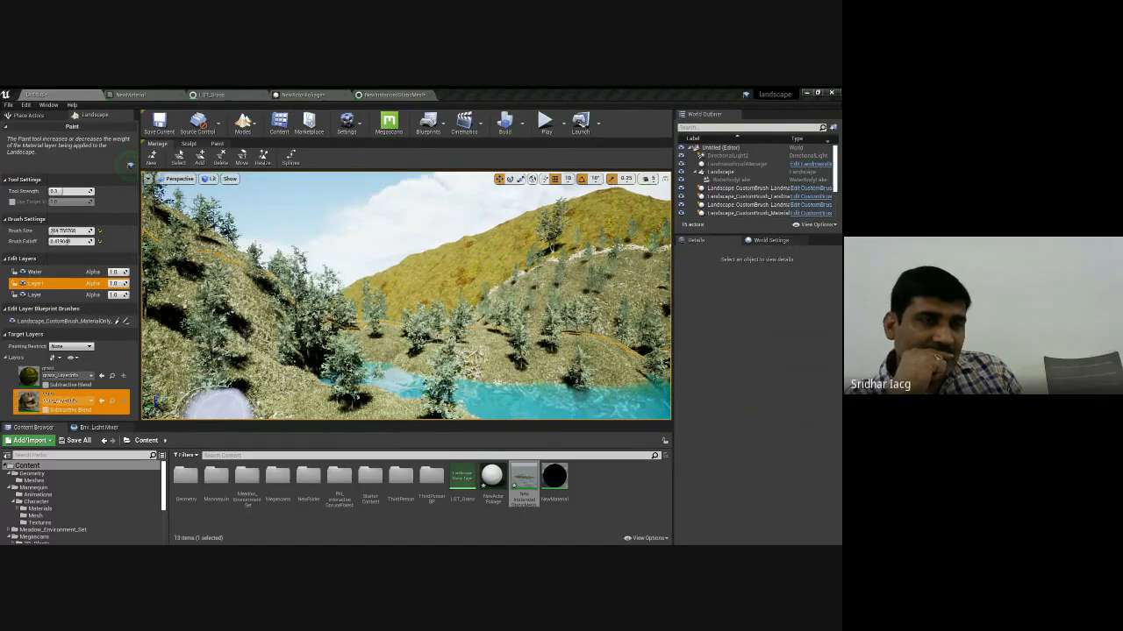
- Return to Select mode, search the placeable actors for fog and place an Exponential Height Fog actor above the hills
left_click(247, 128)
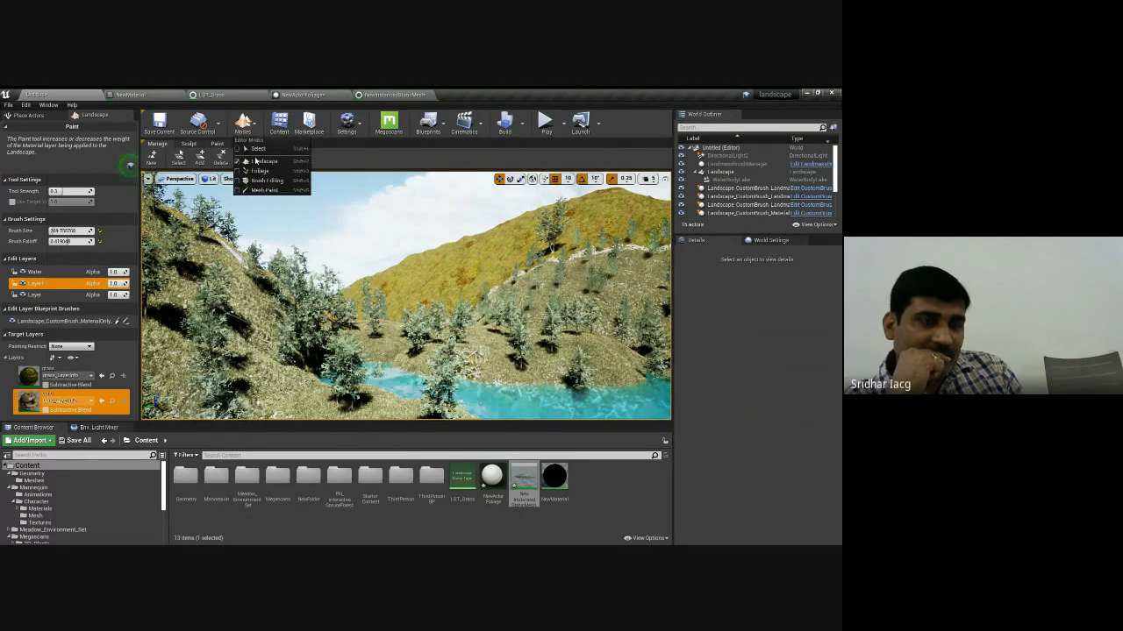
left_click(257, 150)
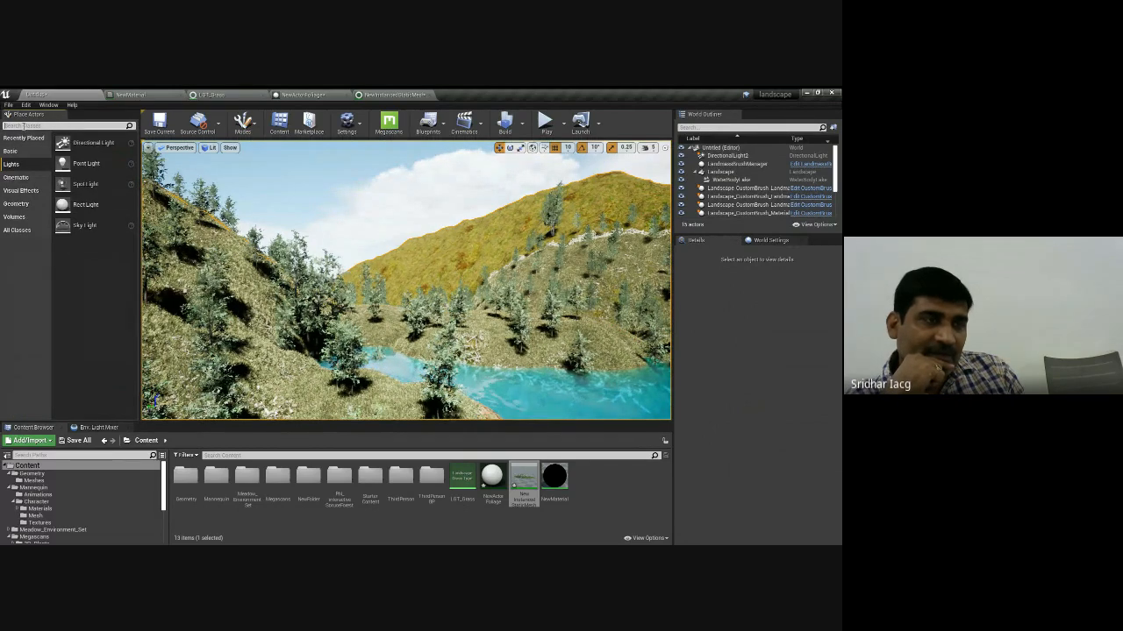
type("fog")
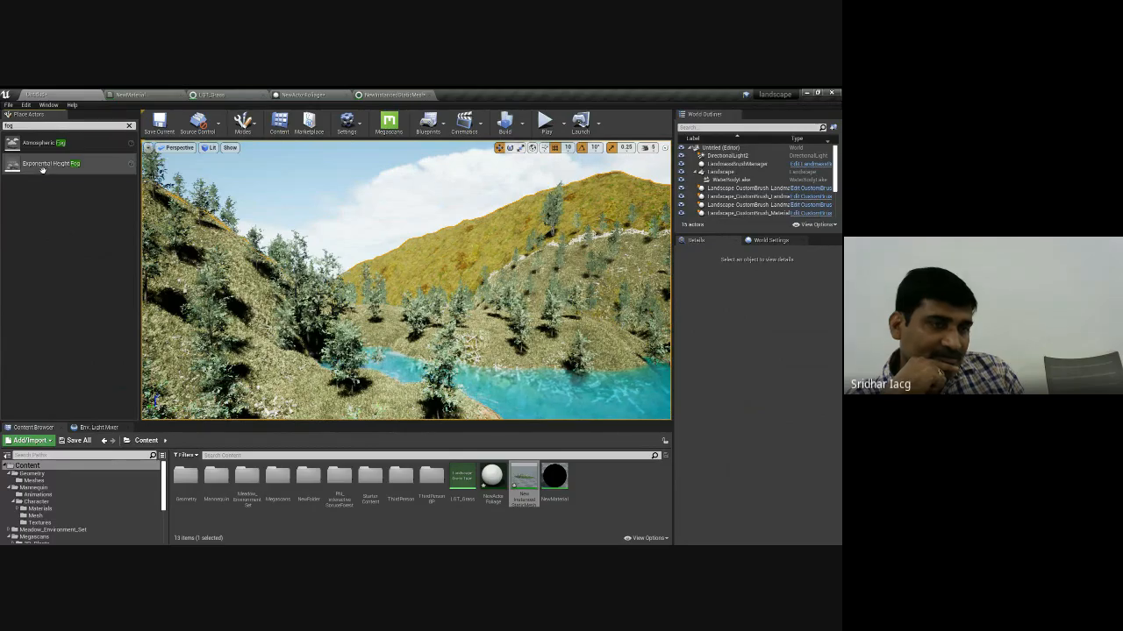
left_click_drag(36, 167, 246, 221)
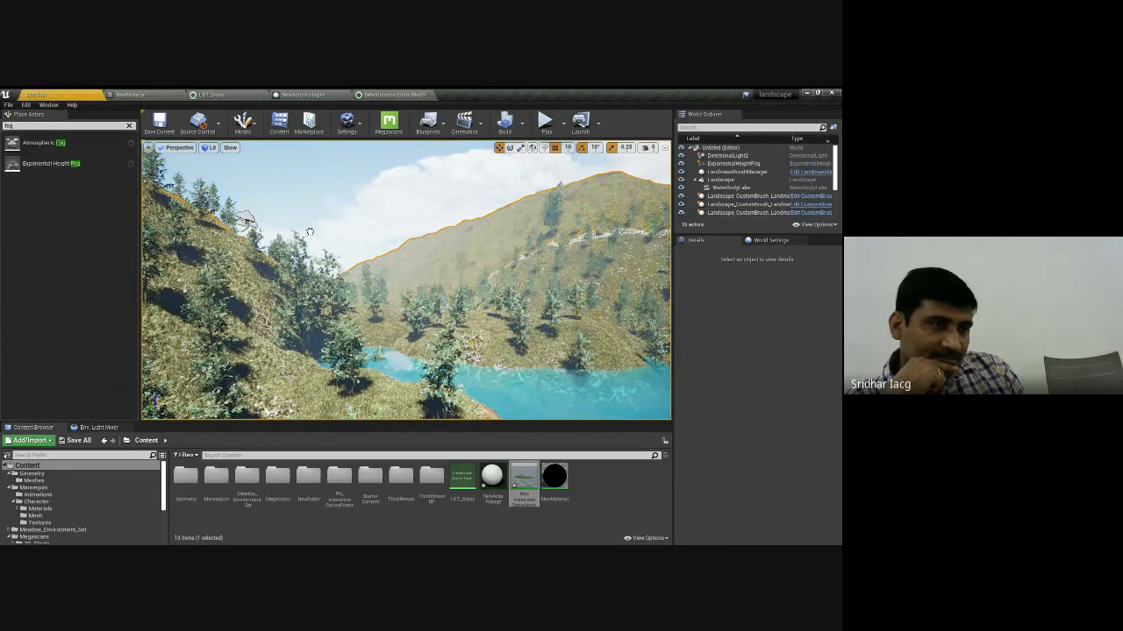
left_click(450, 236)
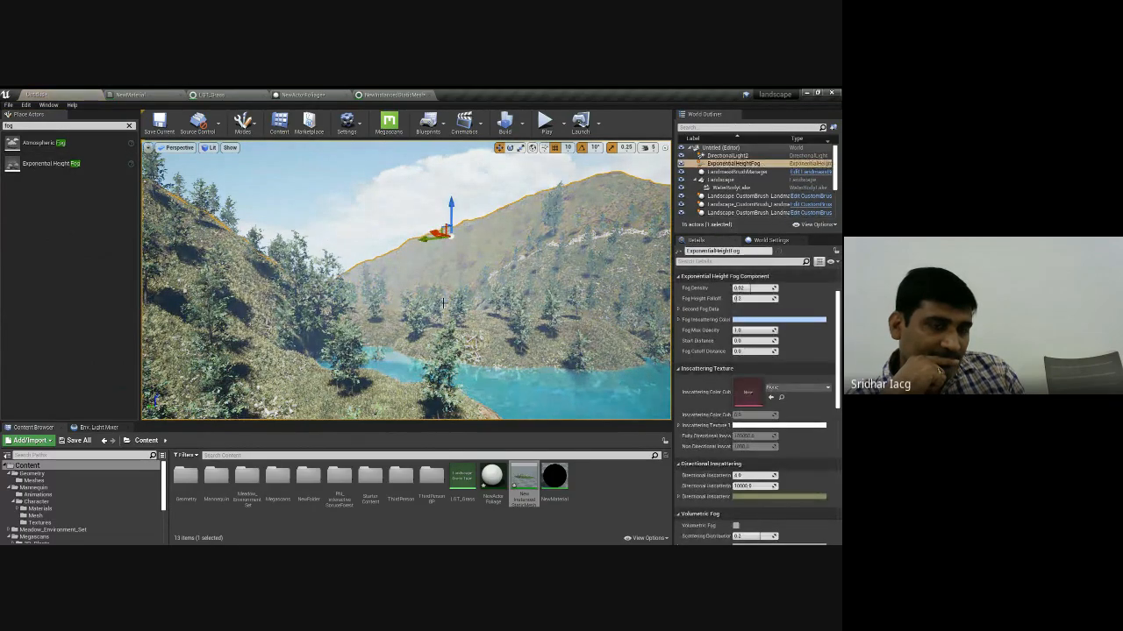
- Examine the height fog over the mountain and lake from a distance and up close
scroll(442, 303, "down", 5)
mouse_move(460, 295)
right_mouse_down()
mouse_move(491, 293)
mouse_move(501, 220)
mouse_move(473, 279)
mouse_move(419, 343)
mouse_move(466, 341)
mouse_move(565, 273)
mouse_move(450, 355)
mouse_move(527, 364)
mouse_move(458, 299)
right_mouse_up()
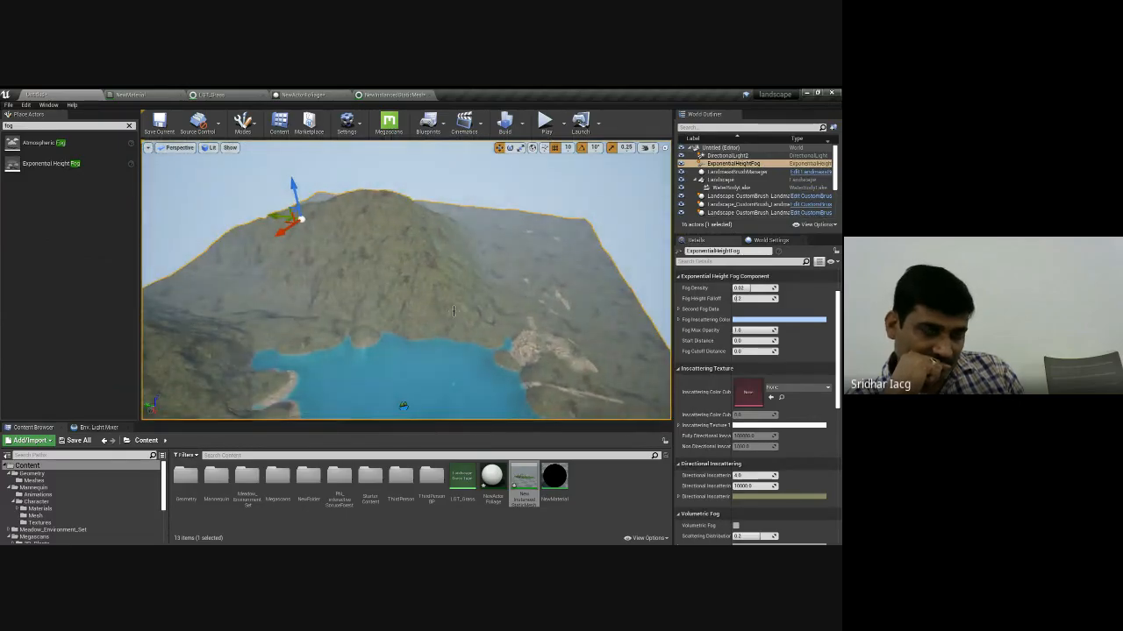
scroll(452, 275, "up", 8)
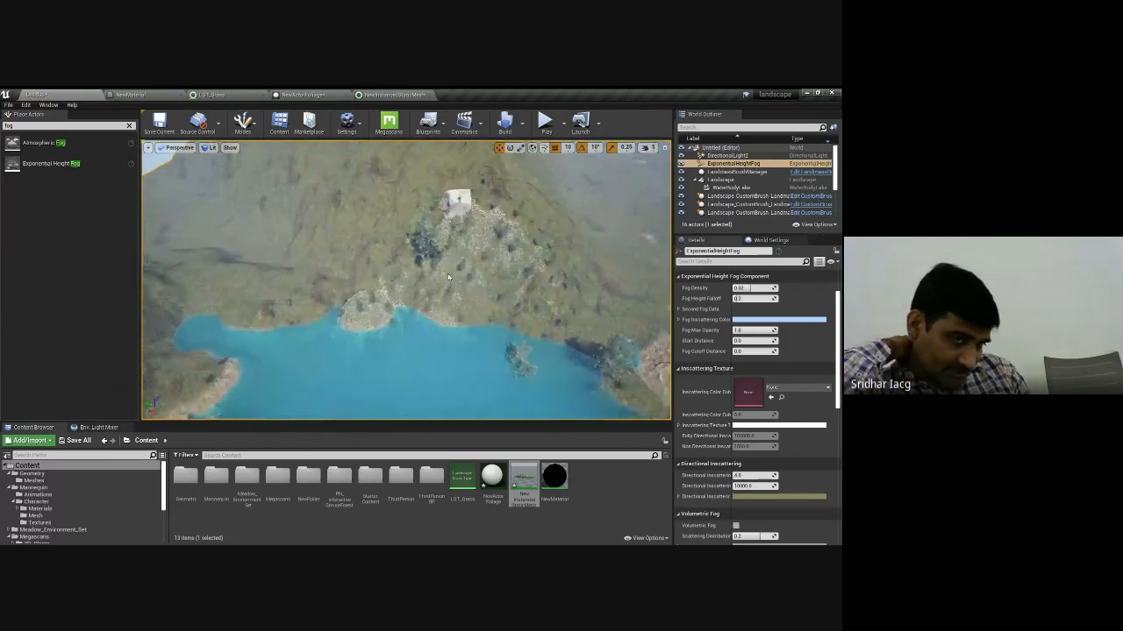
right_click_drag(451, 277, 459, 247)
scroll(451, 262, "up", 8)
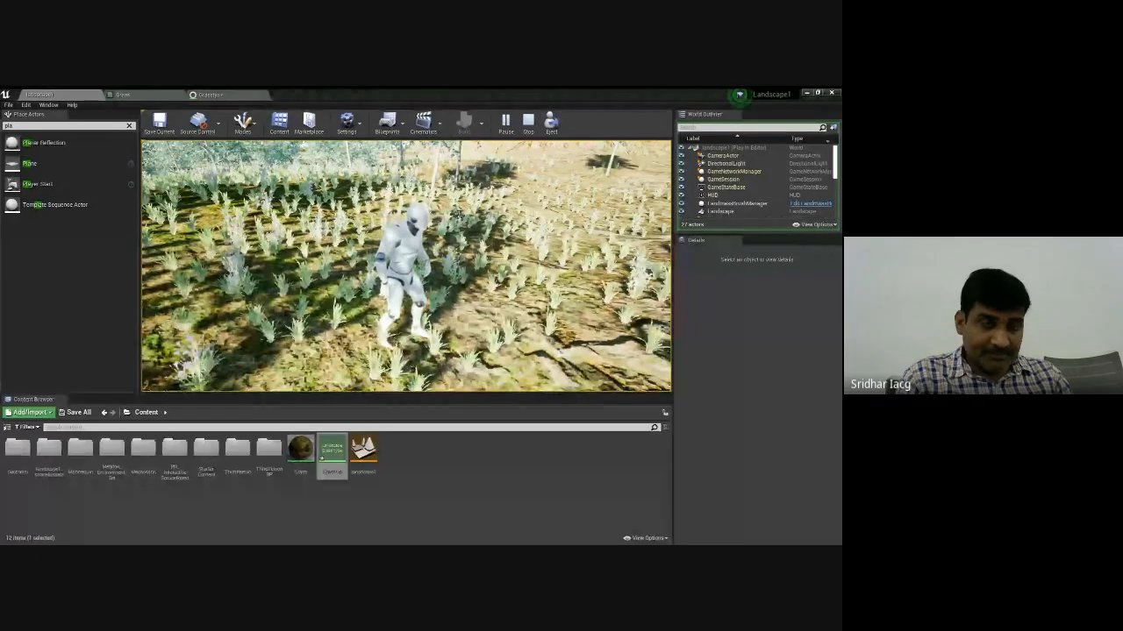
- Run the character through the grass, woods and rocky lakeshore of the Landscape1 level to examine the foliage, and stop playing
left_click(128, 521)
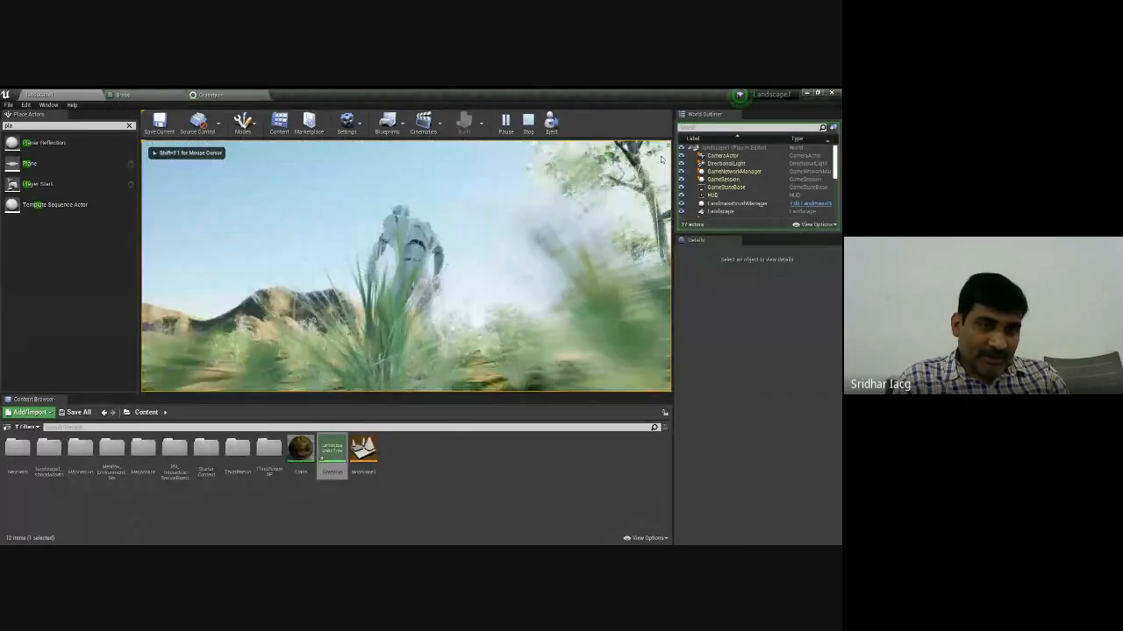
key("w")
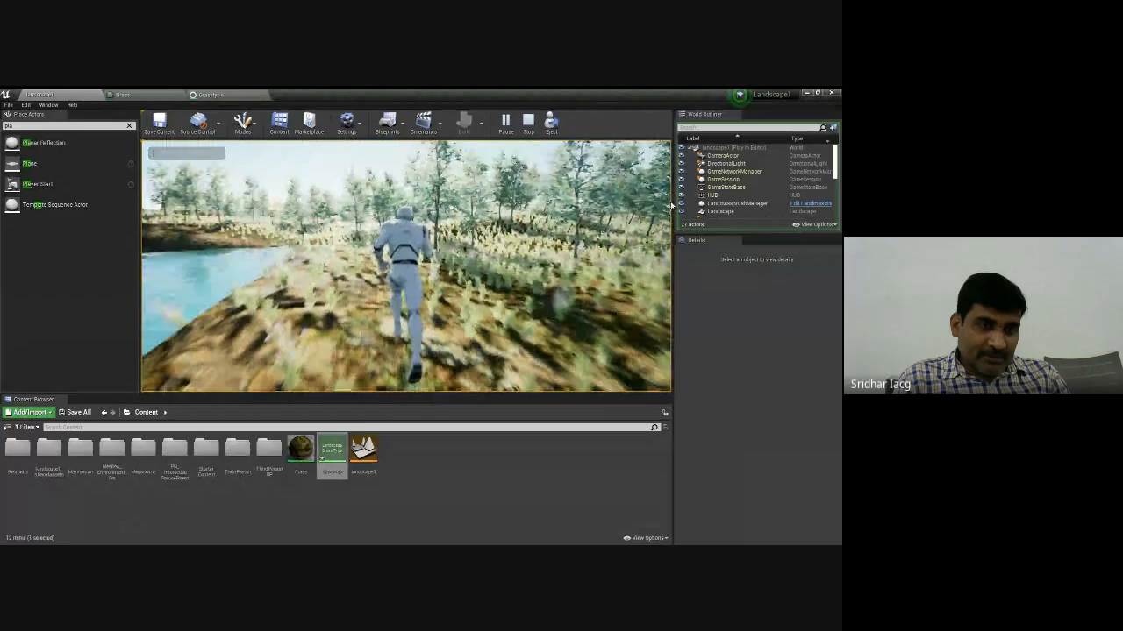
key("a")
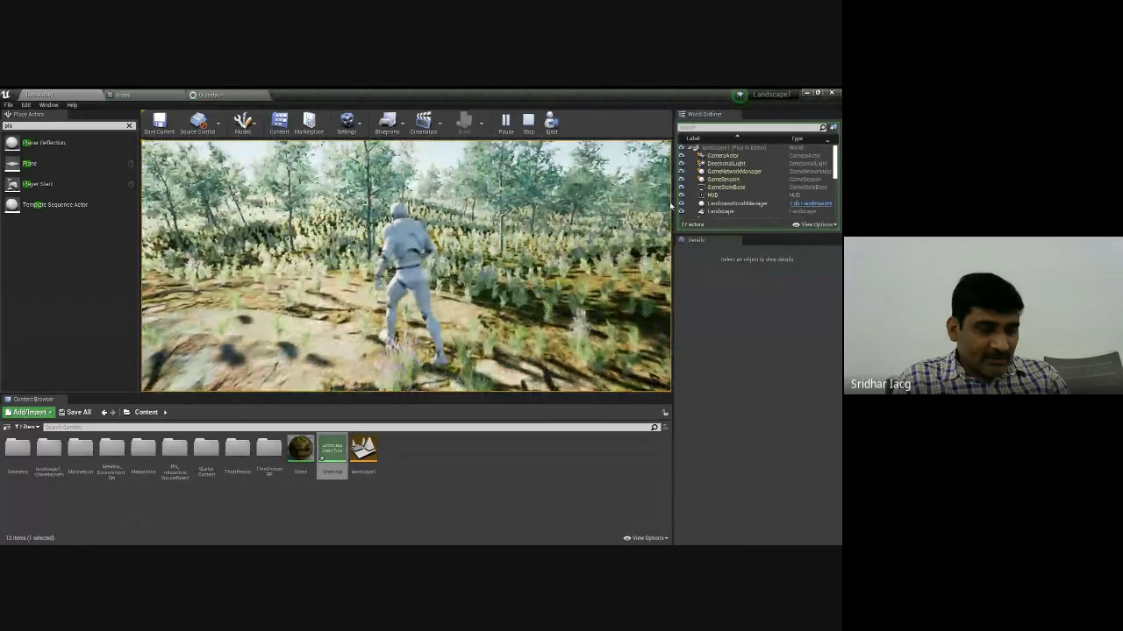
key("w")
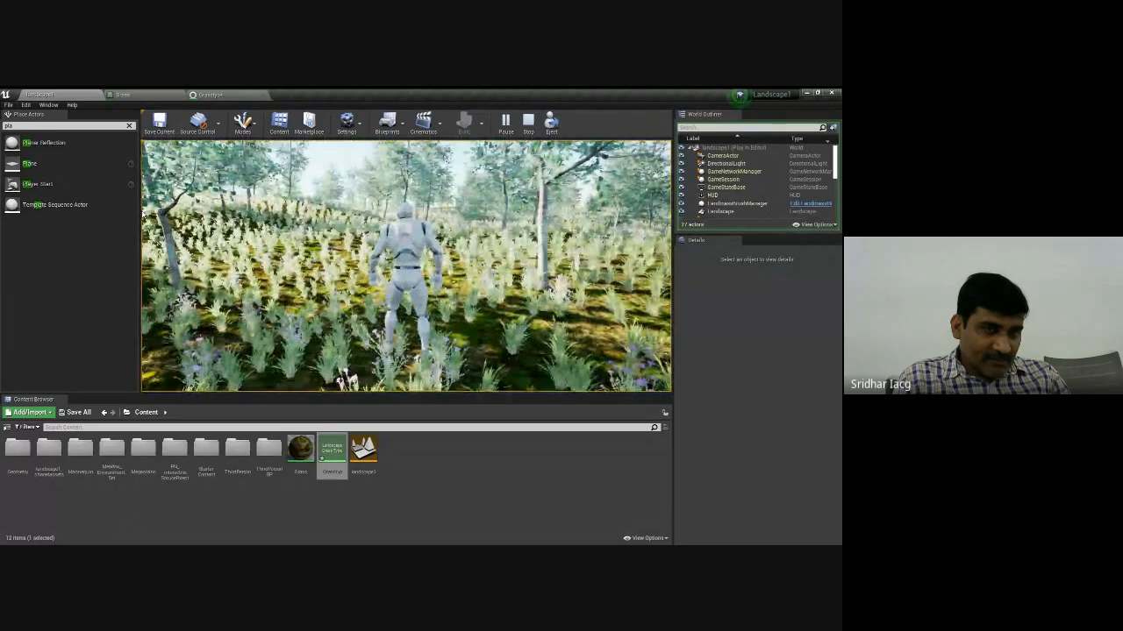
key("w")
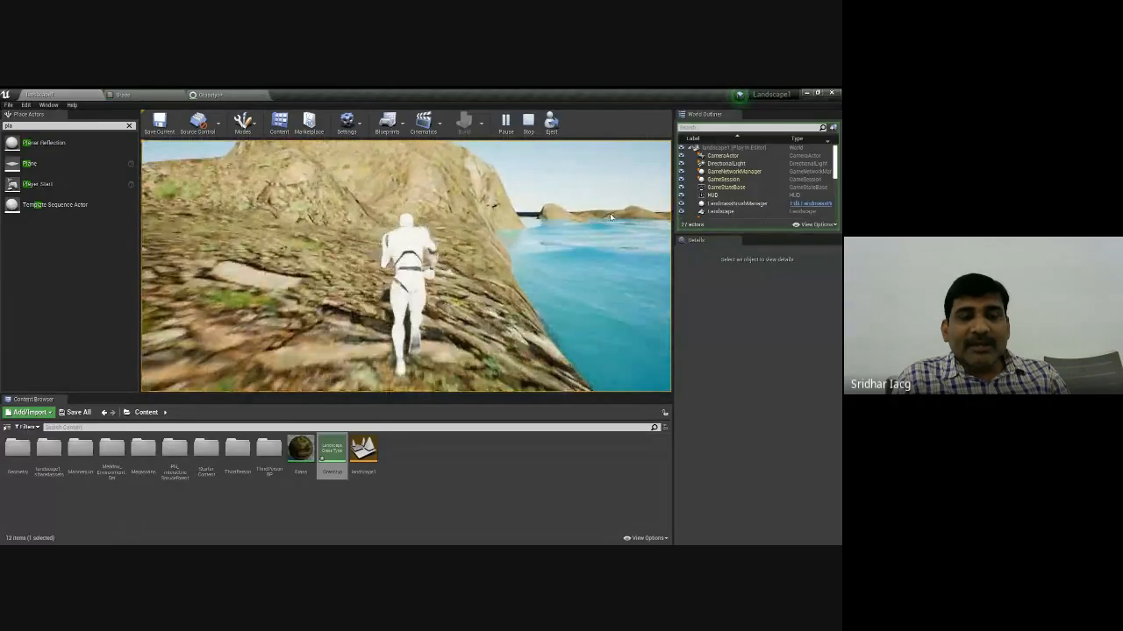
key("w")
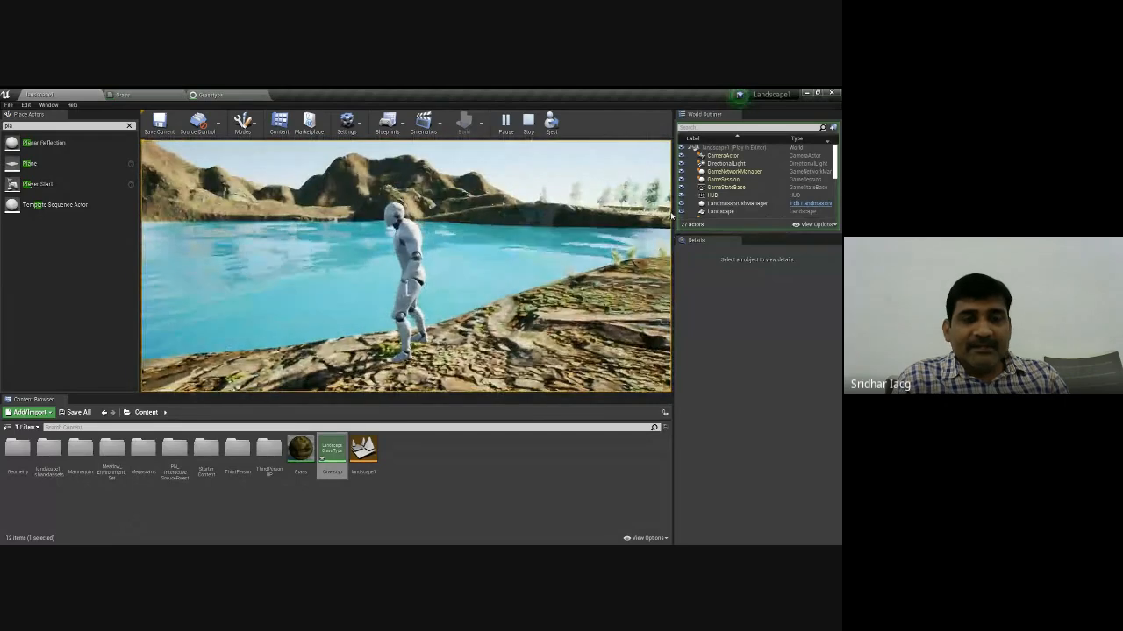
key("w")
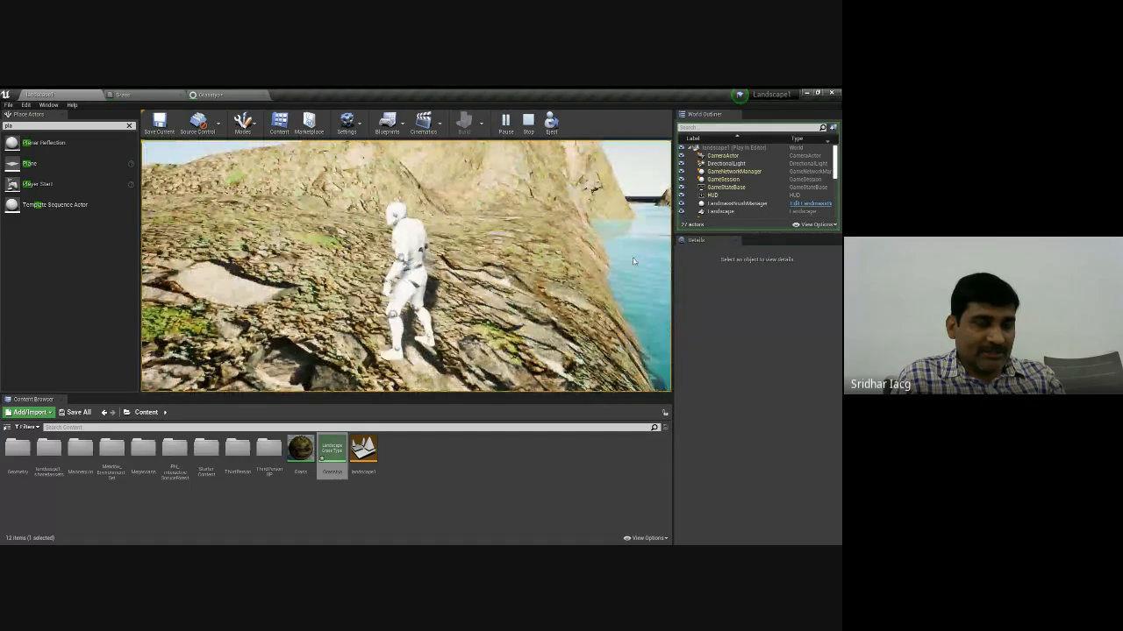
key("Escape")
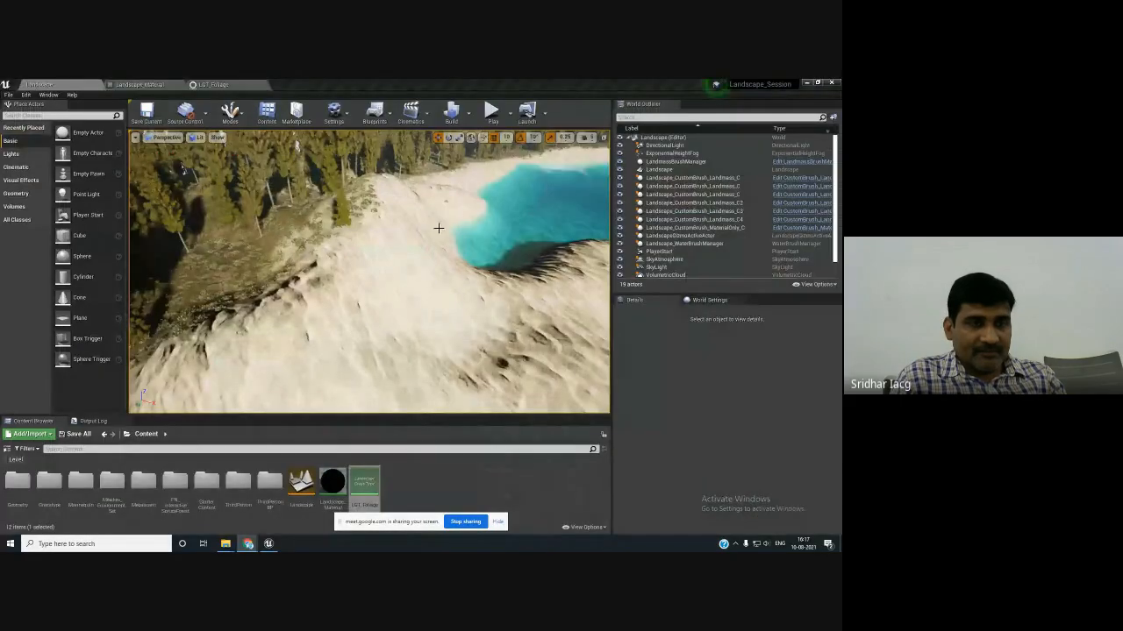
- Play the Landscape_Session level, run the character along the sandy beach and through the conifer forest, and stop playing
right_click_drag(438, 228, 285, 215)
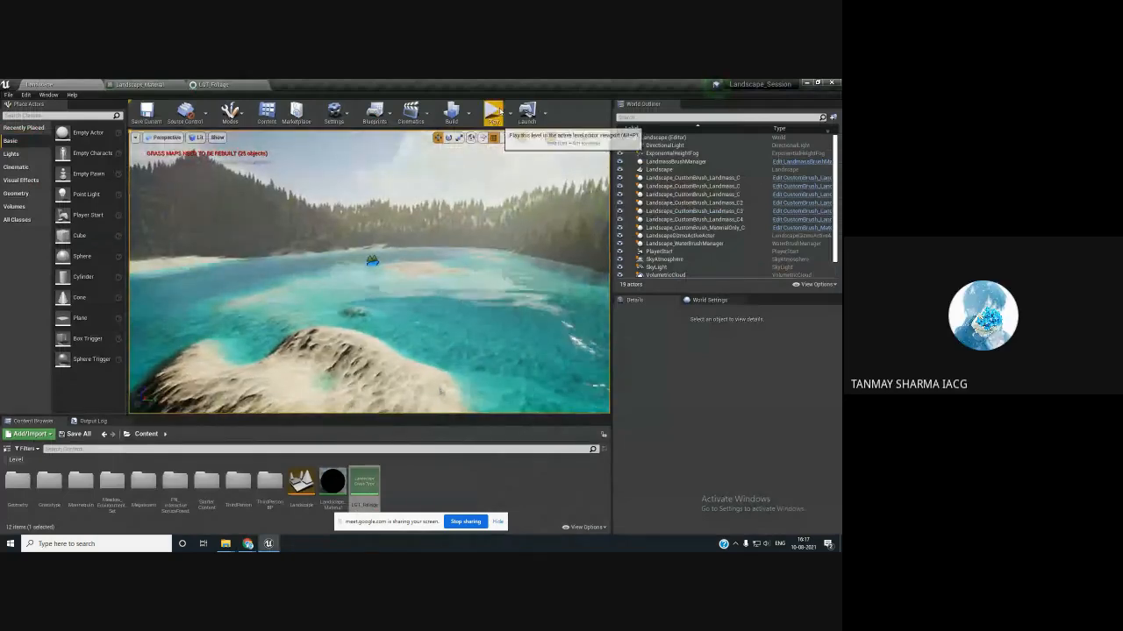
left_click(498, 111)
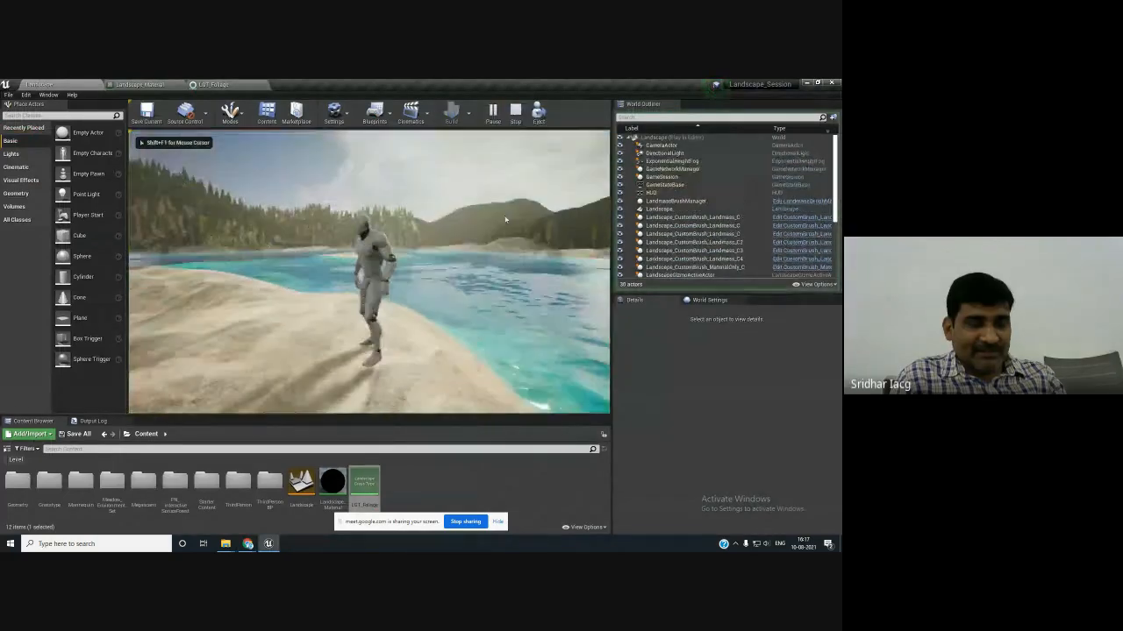
key("w")
key("a")
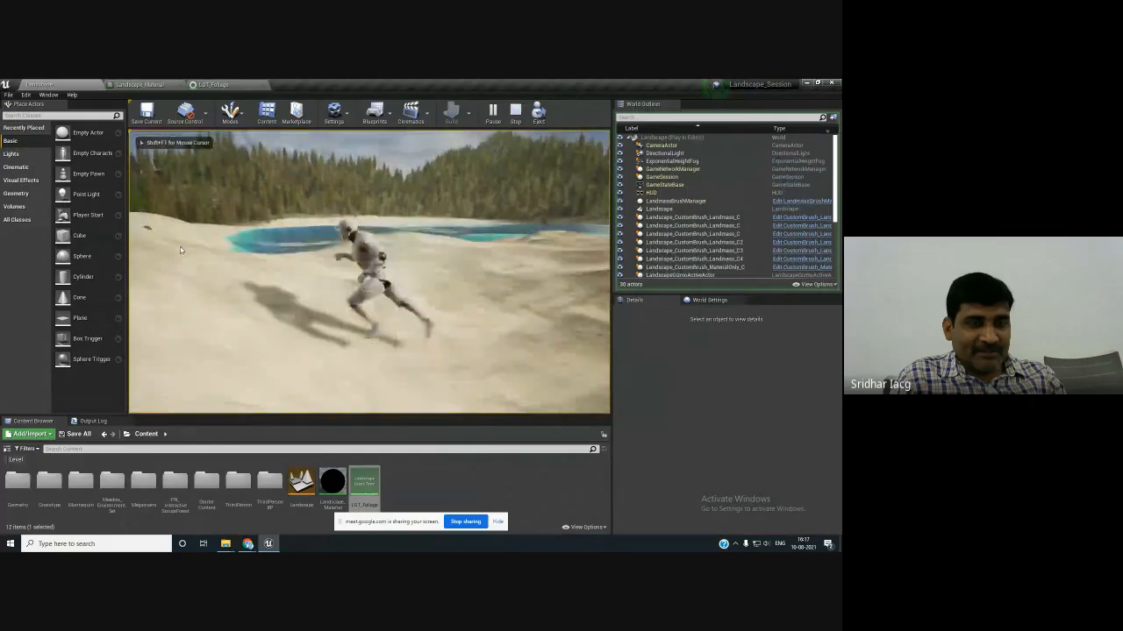
key("w")
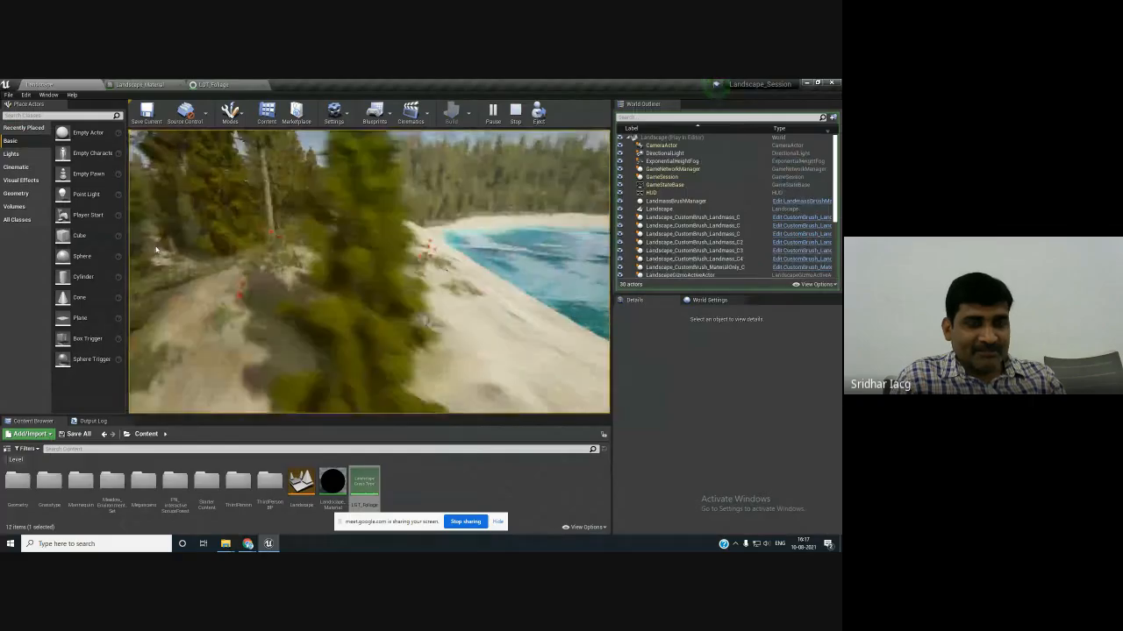
key("w")
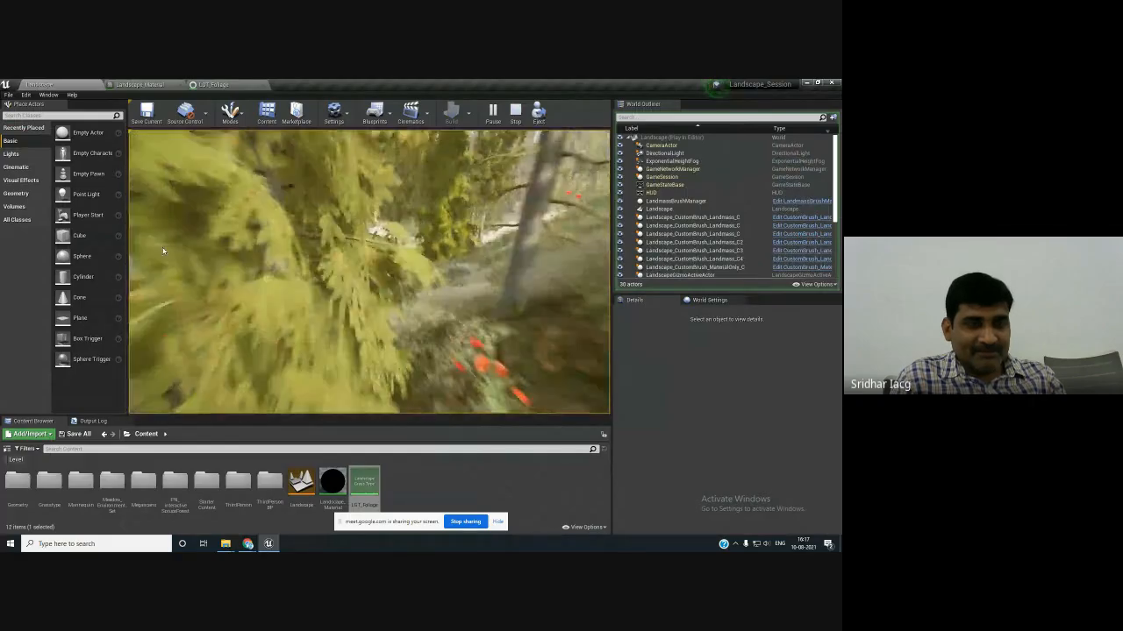
key("w")
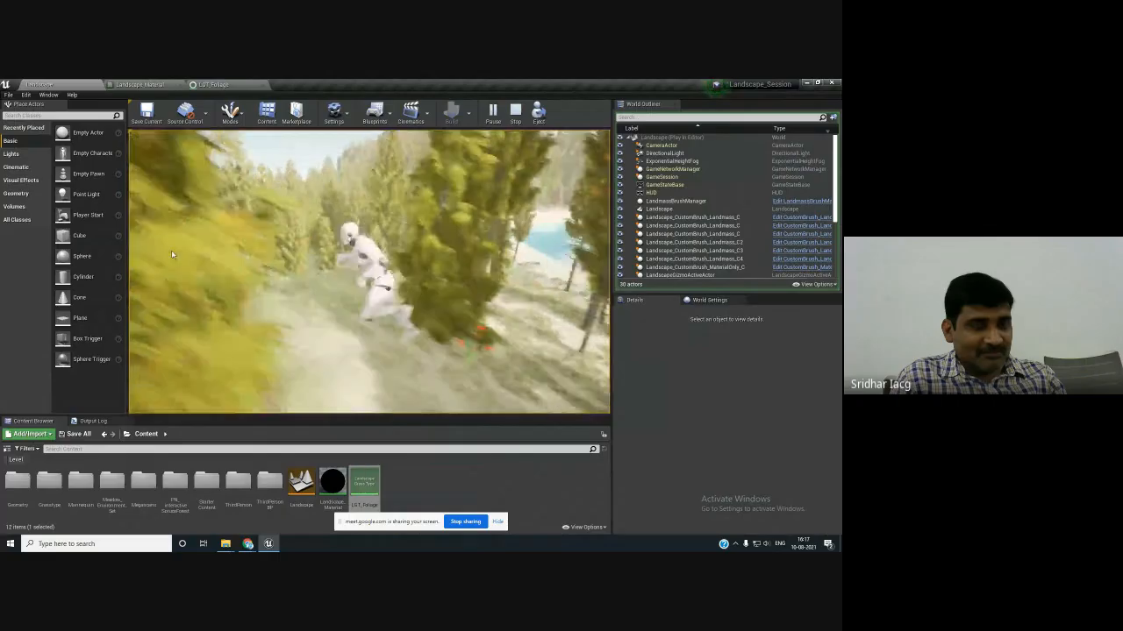
key("w")
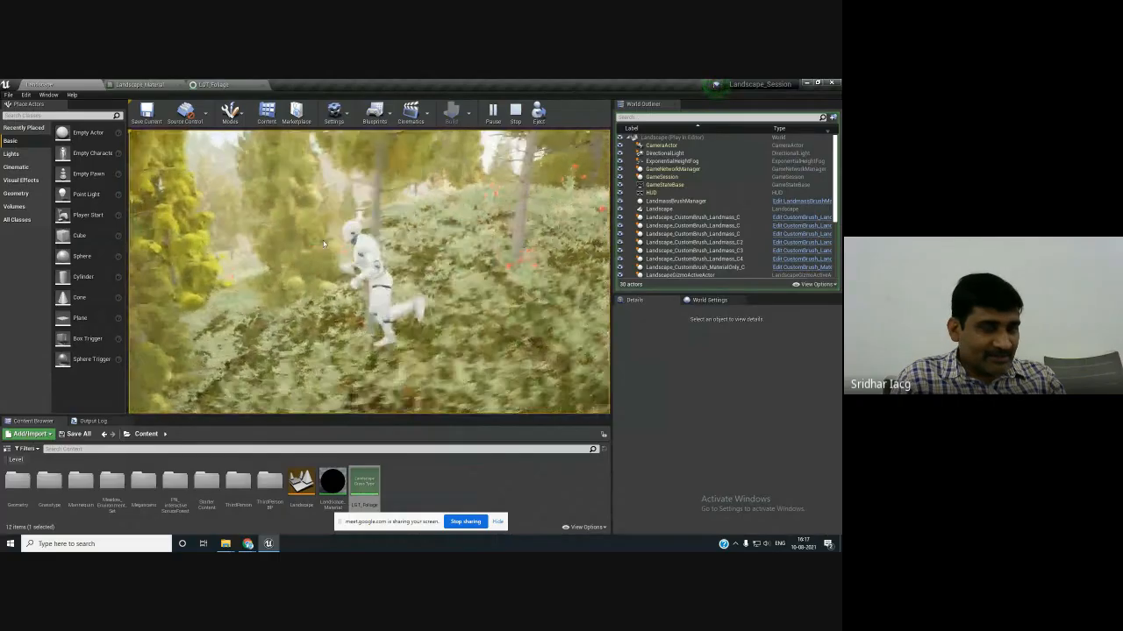
key("w")
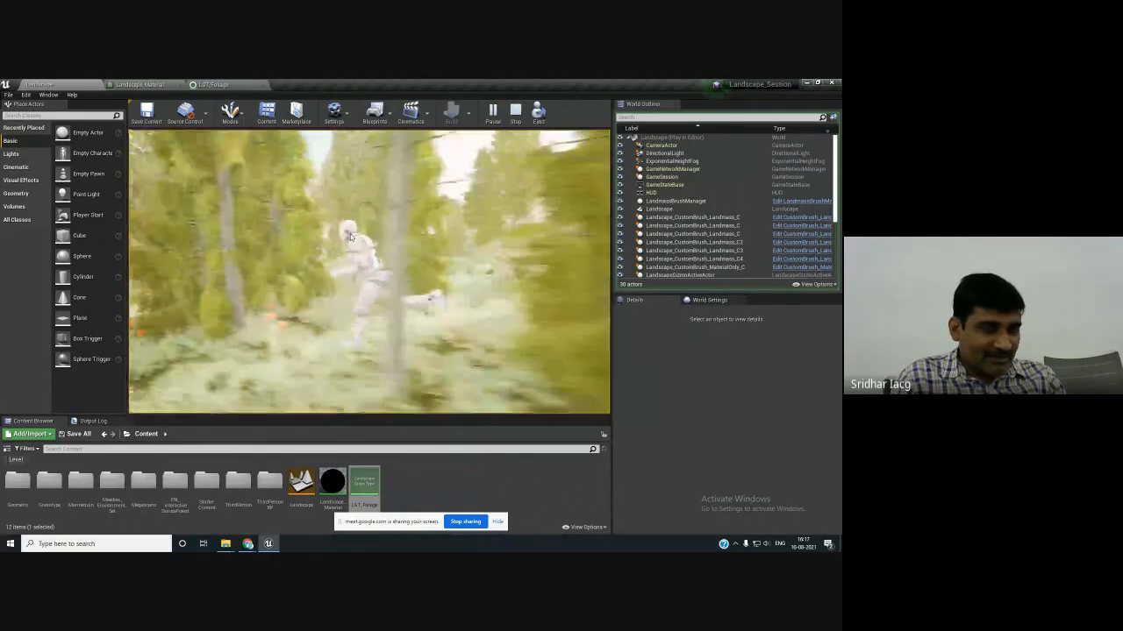
key("Escape")
mouse_move(394, 236)
right_mouse_down()
mouse_move(428, 205)
mouse_move(418, 193)
mouse_move(453, 213)
mouse_move(312, 247)
mouse_move(306, 264)
mouse_move(422, 256)
mouse_move(431, 231)
mouse_move(463, 229)
mouse_move(376, 232)
right_mouse_up()
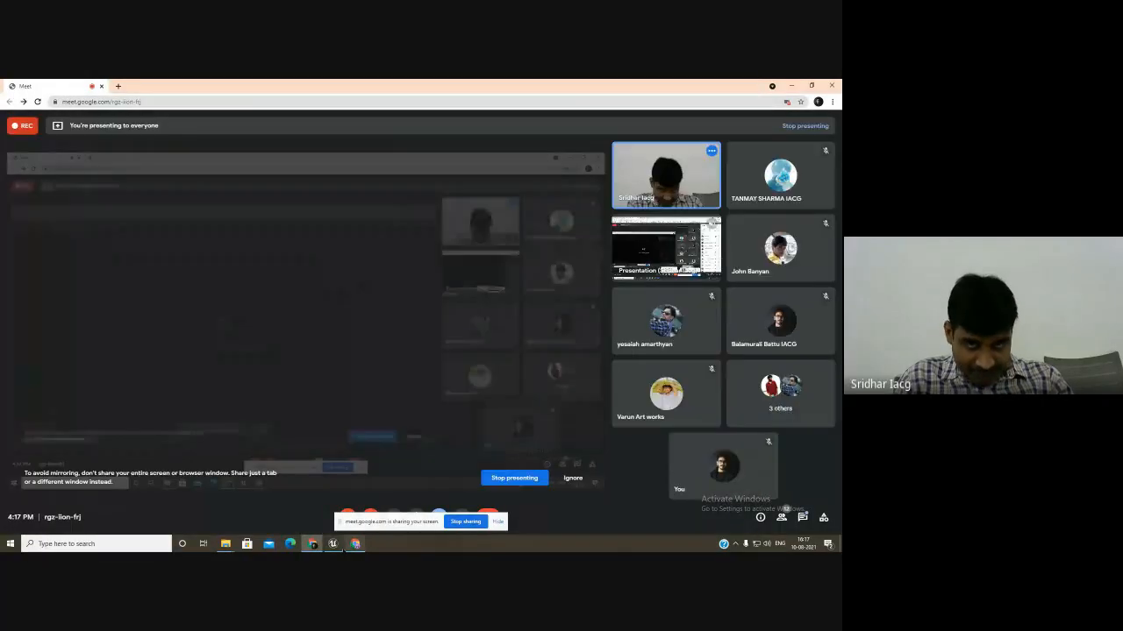
- Switch to Unreal Editor, approach the grassy hilltop above the winding river, and start playing from that spot
left_click(332, 544)
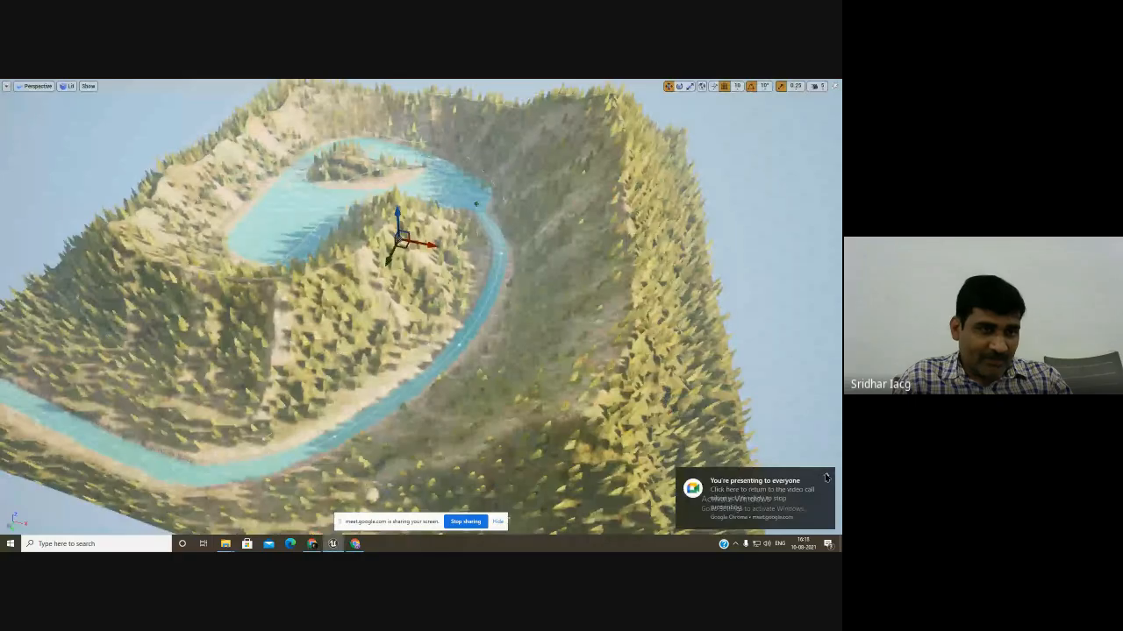
left_click_drag(558, 374, 495, 354, "alt")
key("w")
key("d")
right_click_drag(495, 353, 519, 376)
right_click(465, 338)
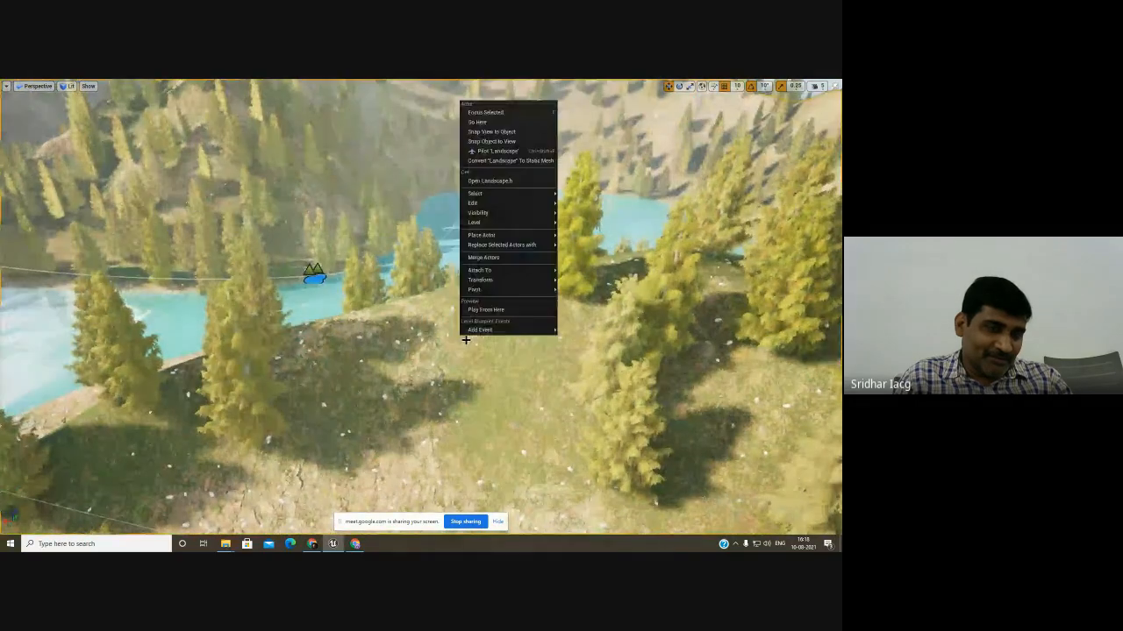
left_click(492, 309)
- Run the character over the grassy hill and down between the trees to the rocky lakeshore, and stop playing
key("w")
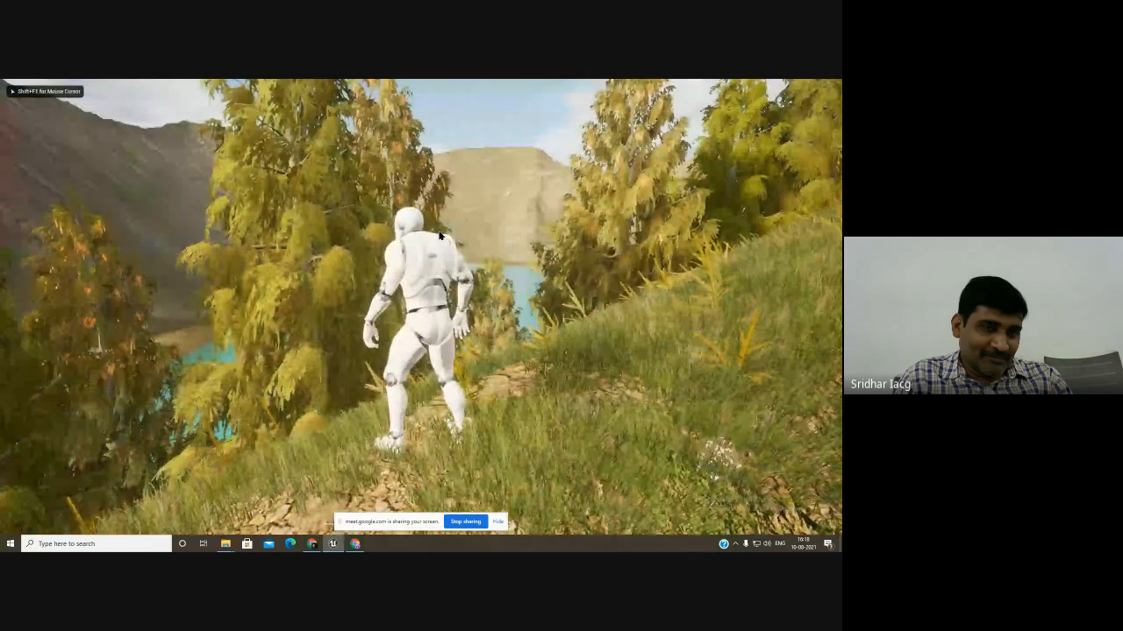
key("w")
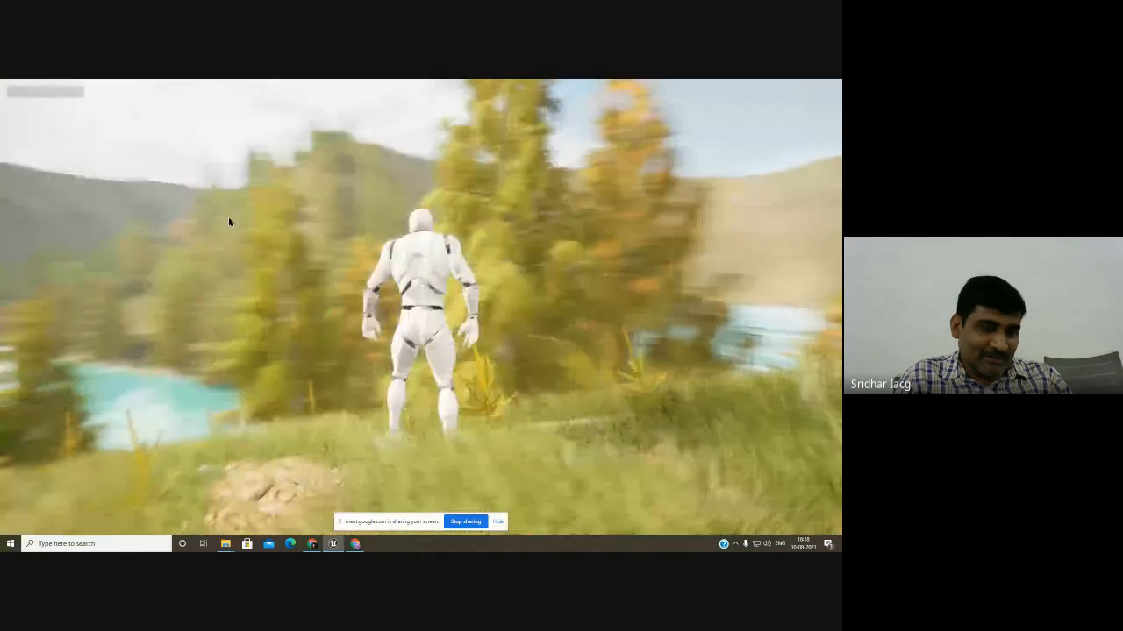
key("w")
key("w")
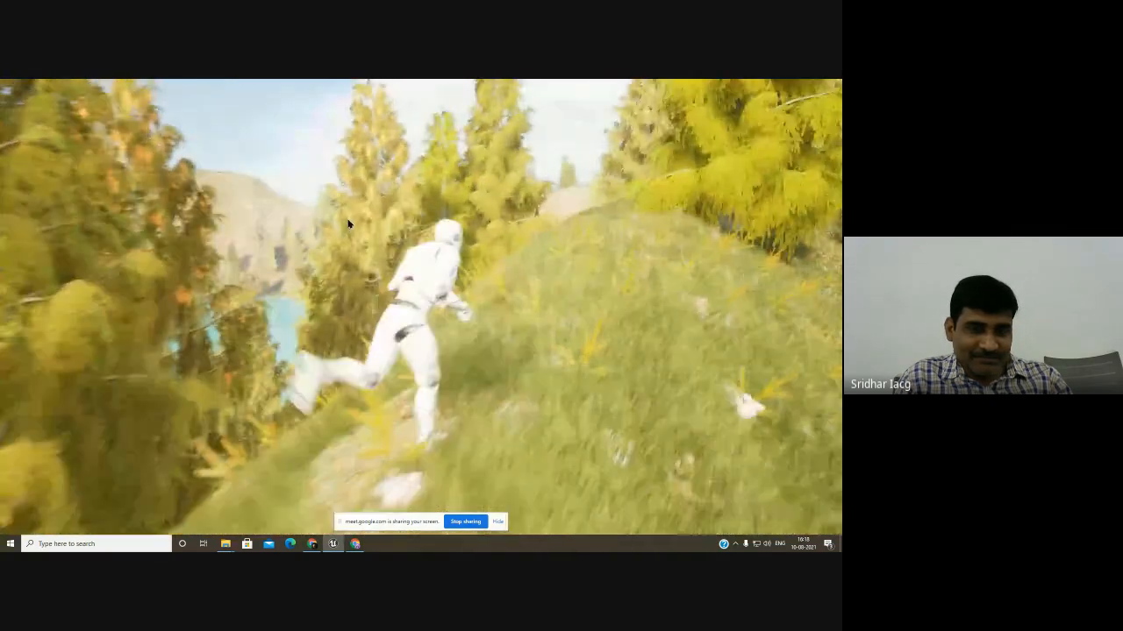
key("w")
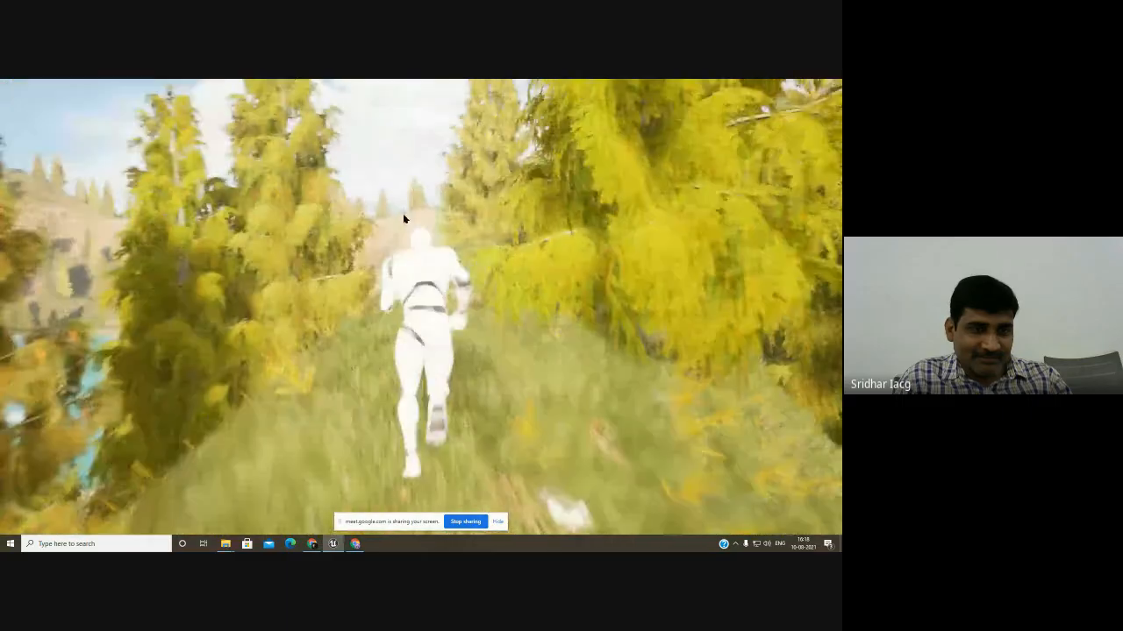
key("w")
key("d")
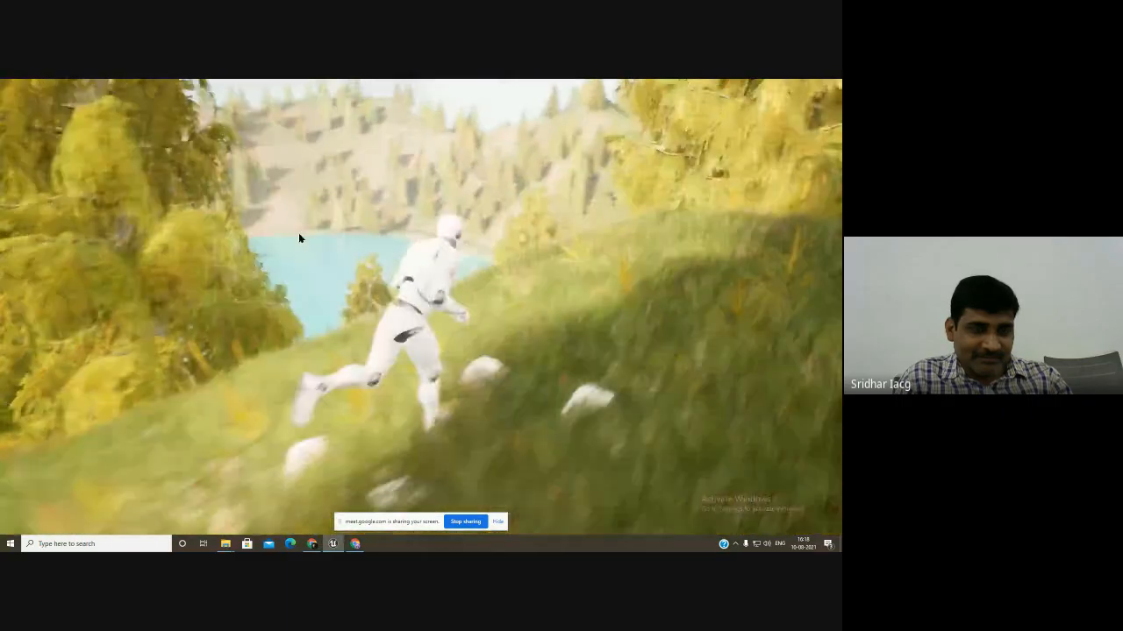
key("w")
key("a")
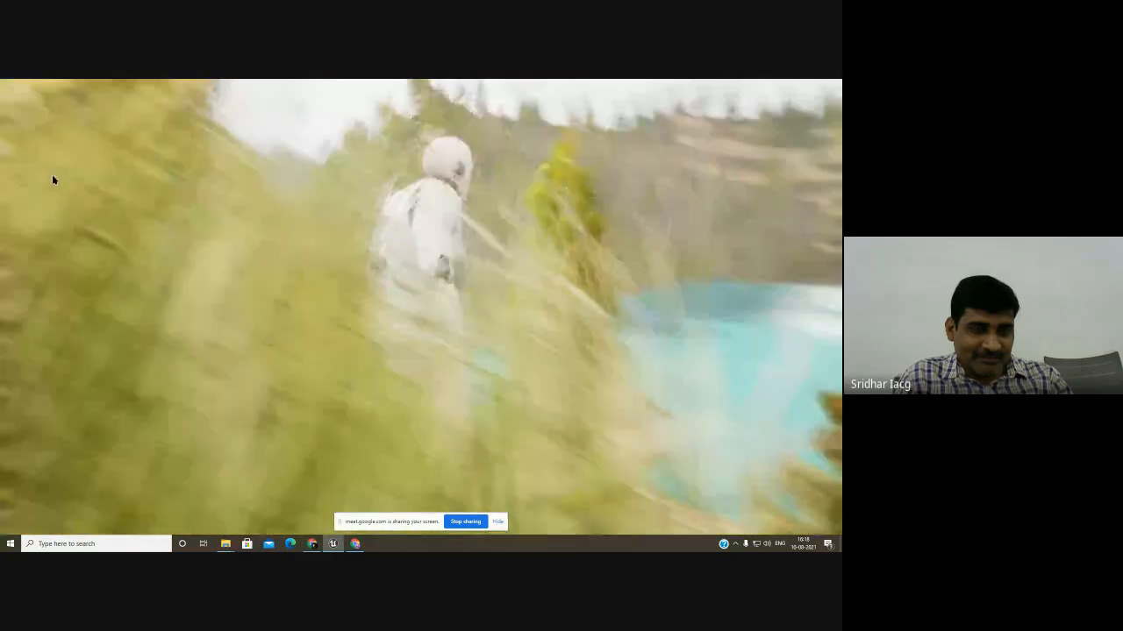
key("w")
key("d")
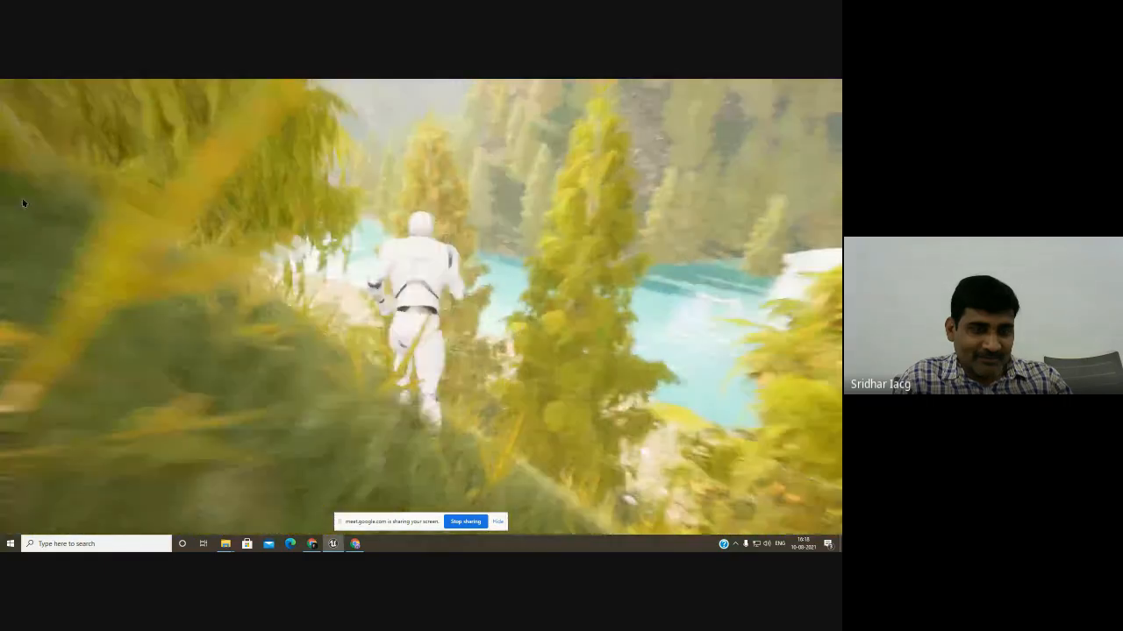
key("w")
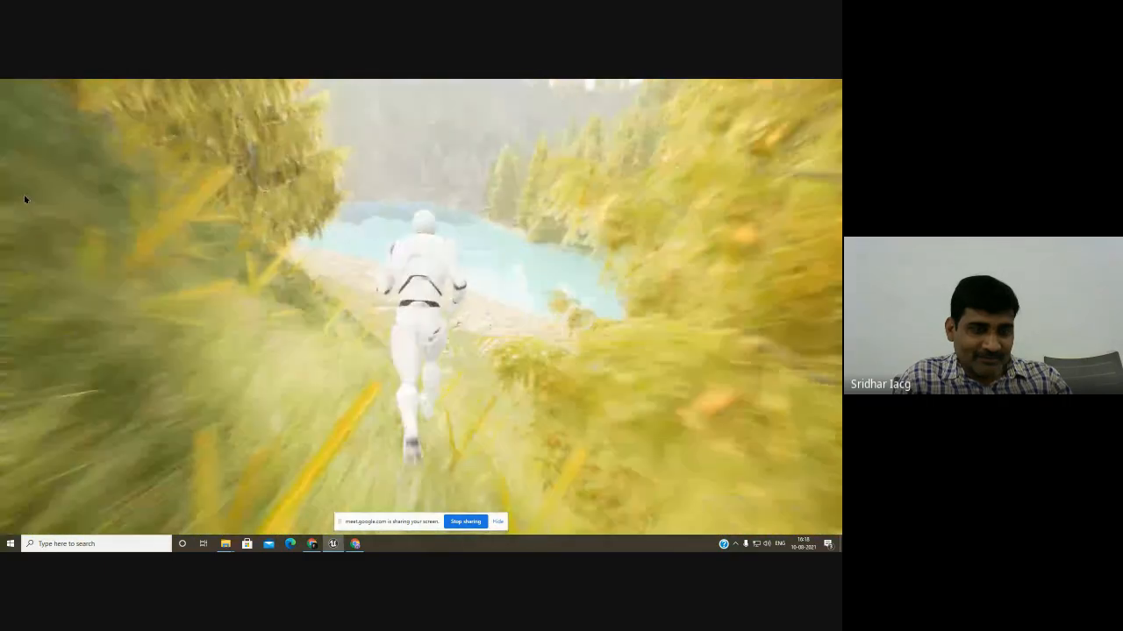
key("w")
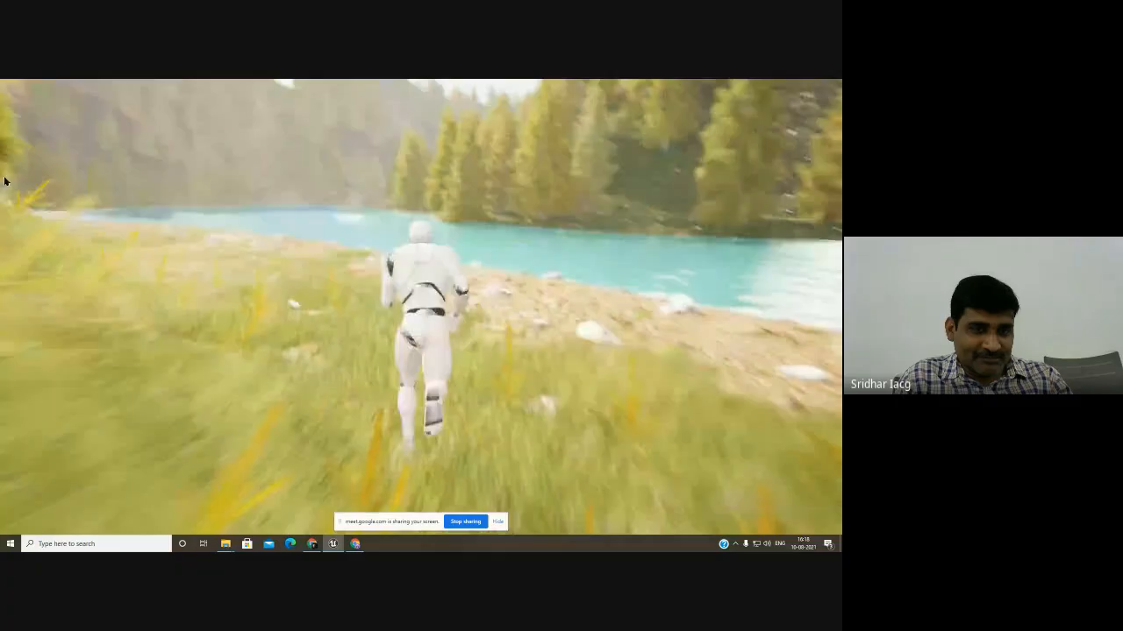
key("d")
key("w")
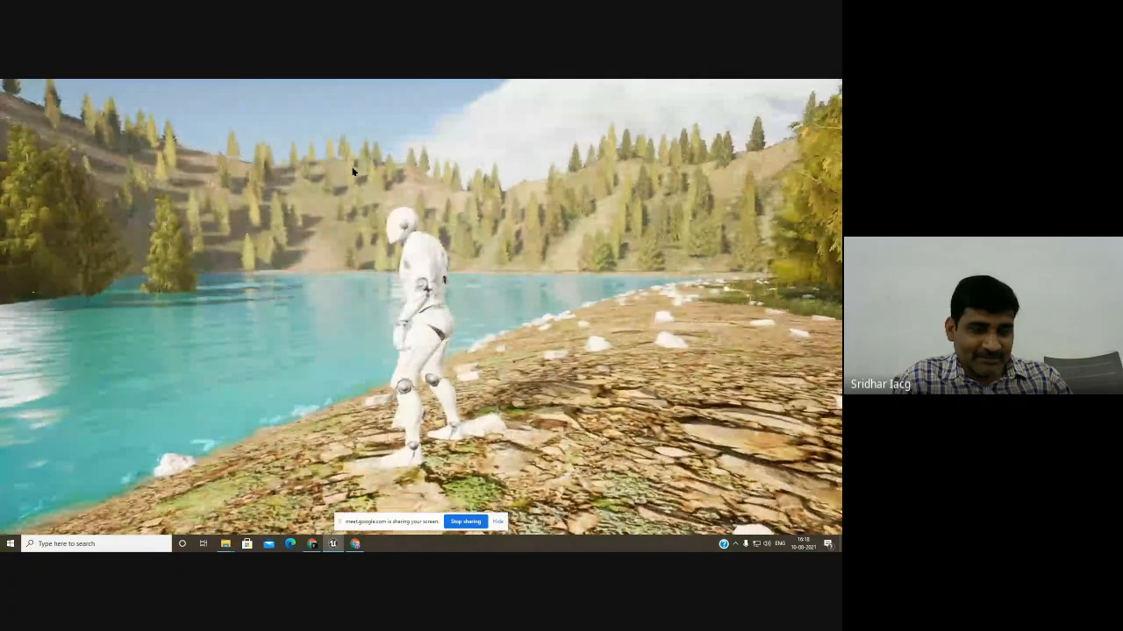
key("Escape")
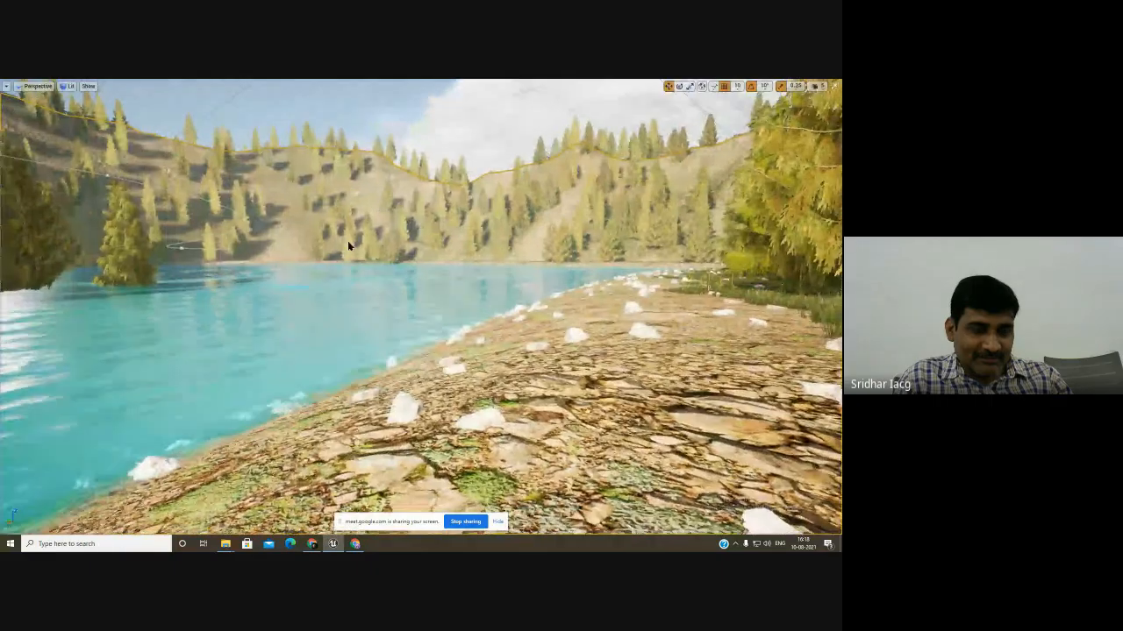
- View the winding lake and wooded slopes from above, and switch to Google Meet to stop presenting the screen
key("s")
right_click_drag(348, 241, 378, 273)
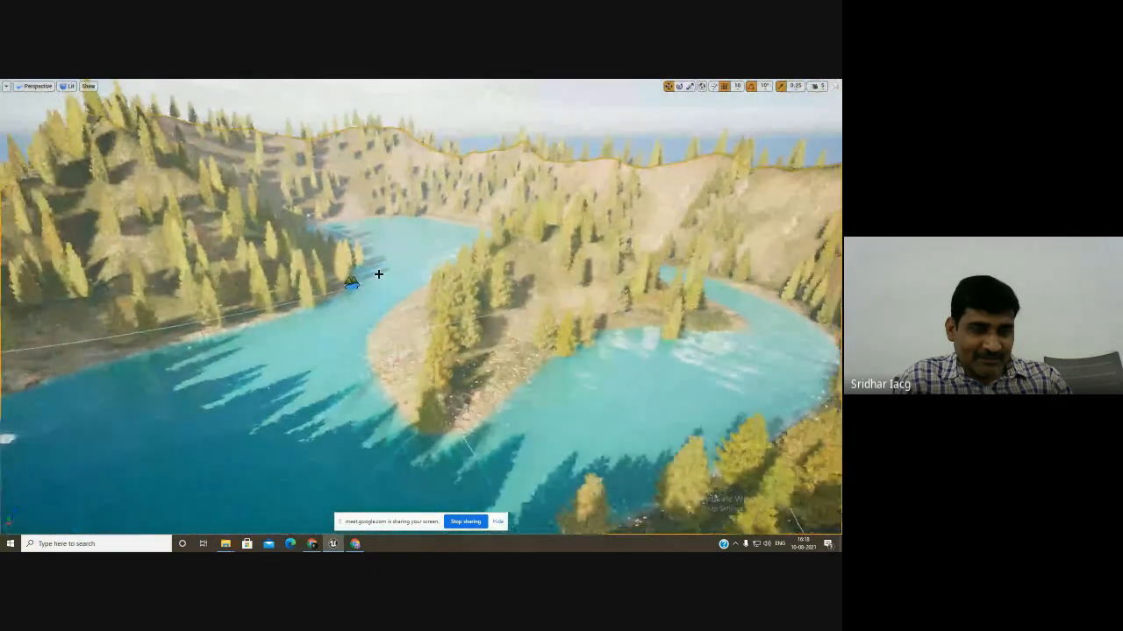
left_click(313, 544)
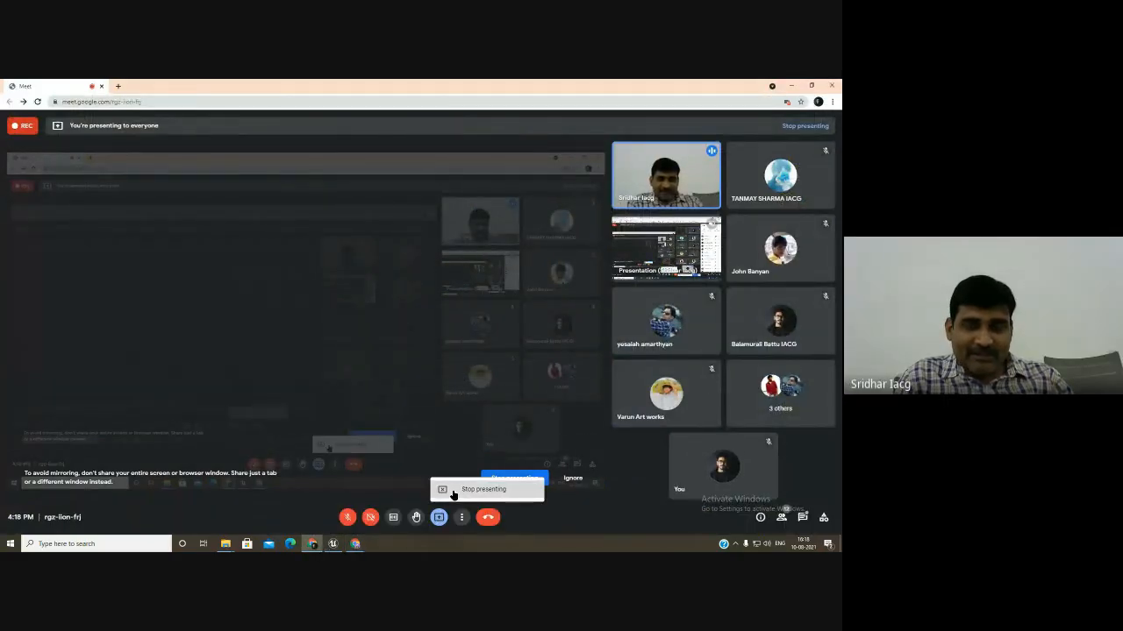
left_click(456, 489)
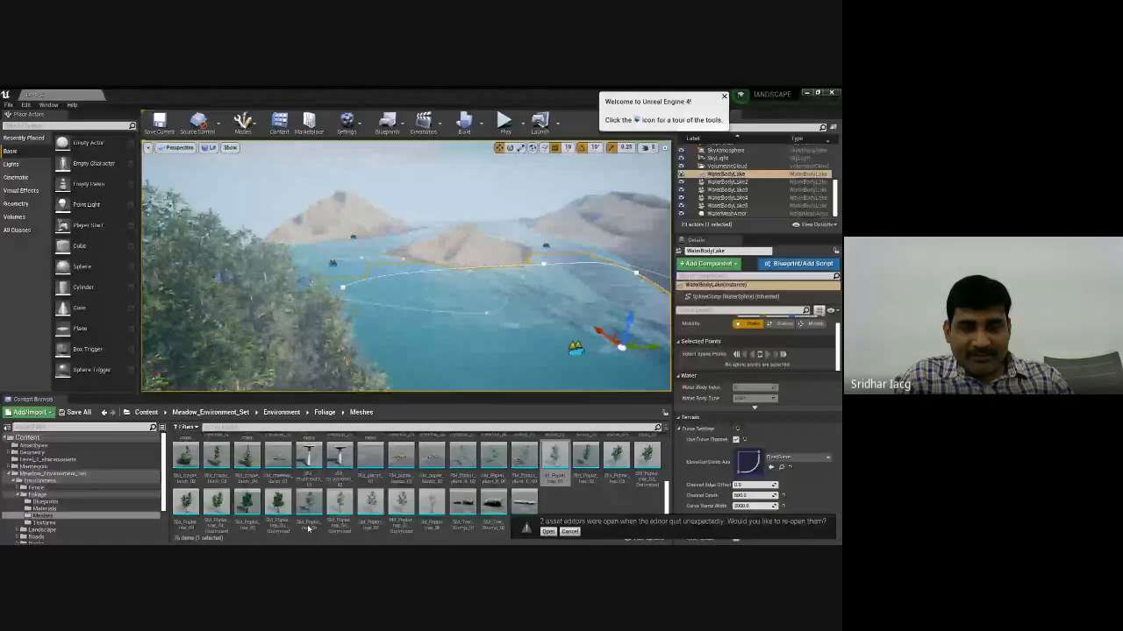
- Play the shared LANDSCAPE level and run the character through the flowering meadow and along the lakeshore
right_click_drag(406, 308, 515, 161)
left_click(505, 124)
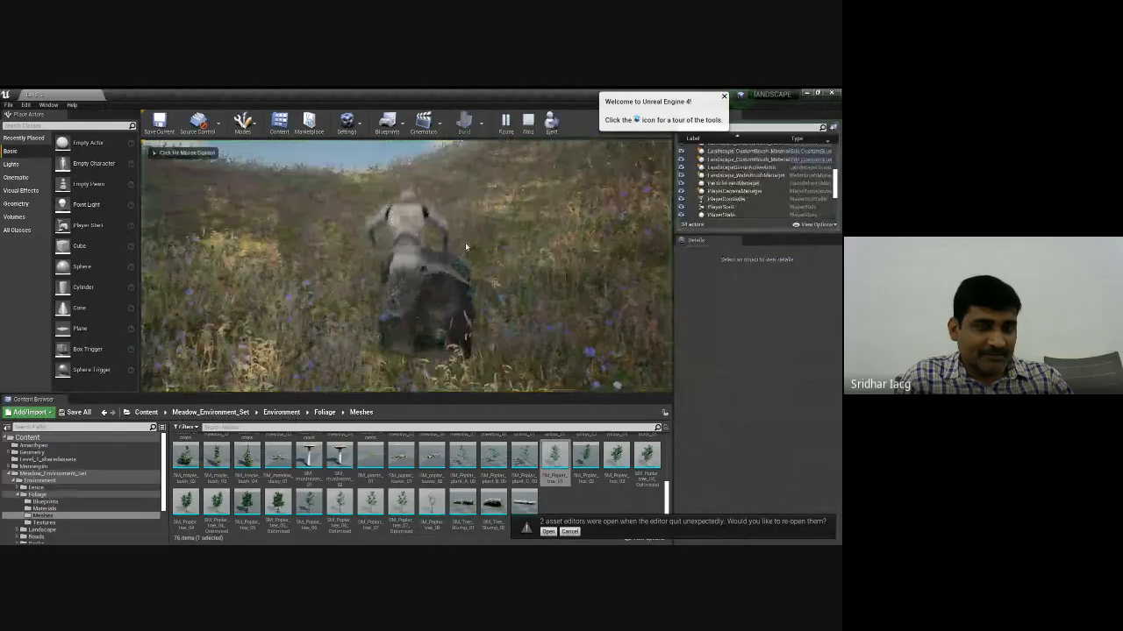
key("w")
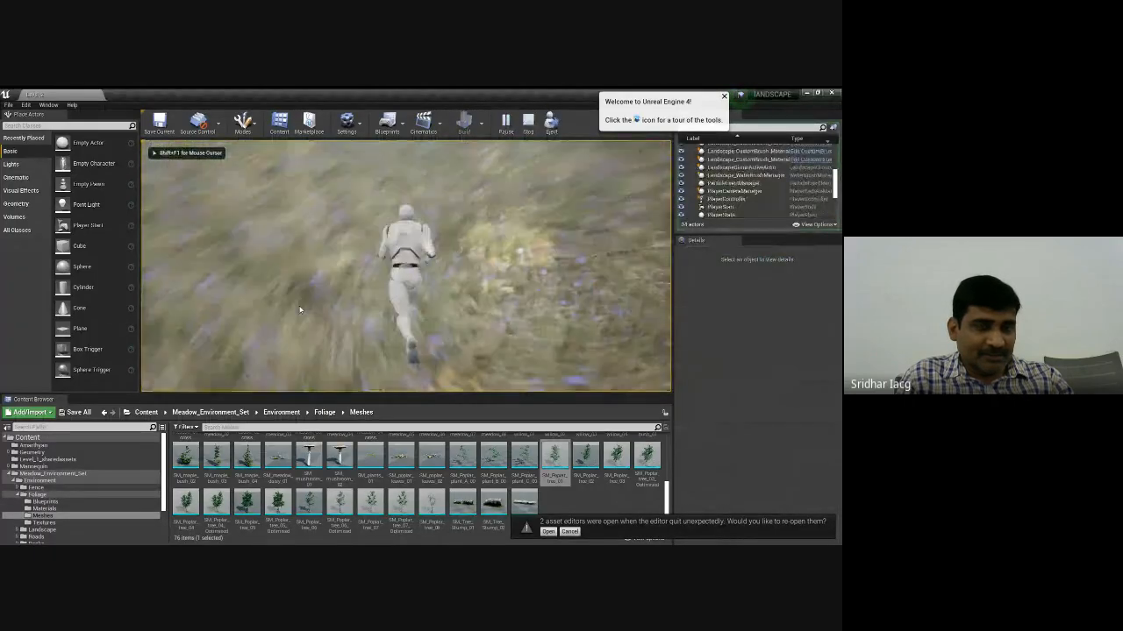
key("w")
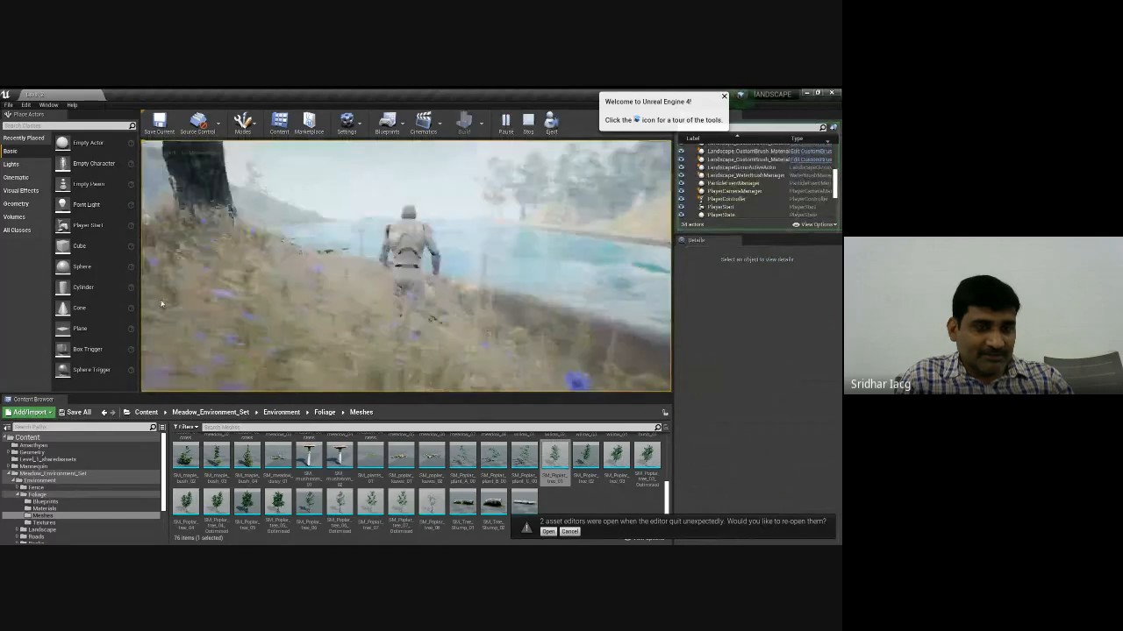
key("w")
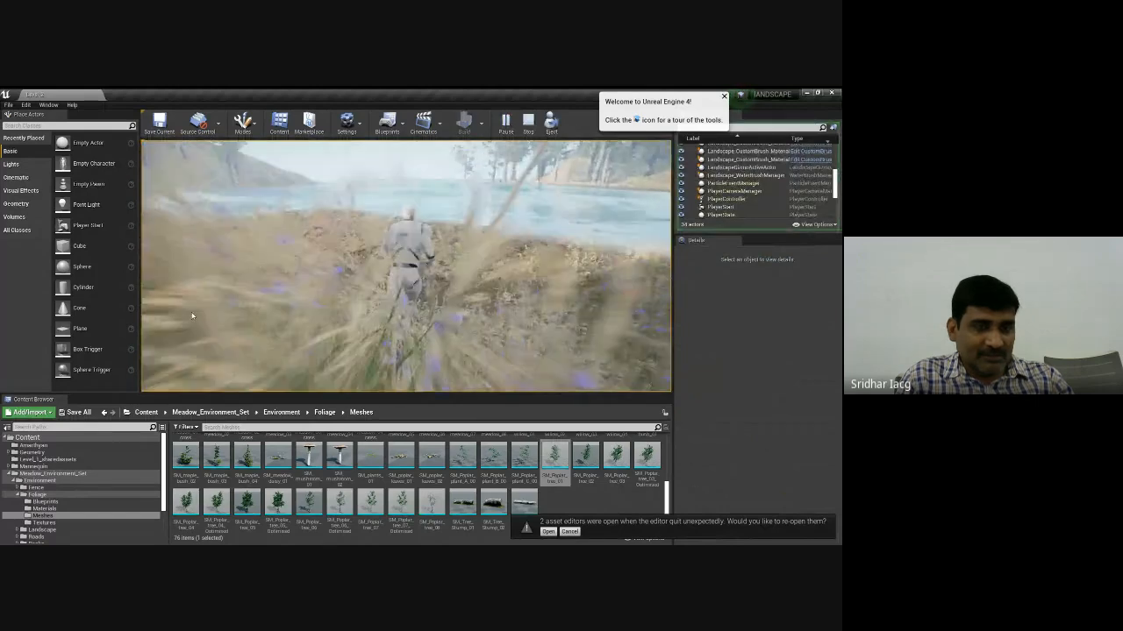
key("w")
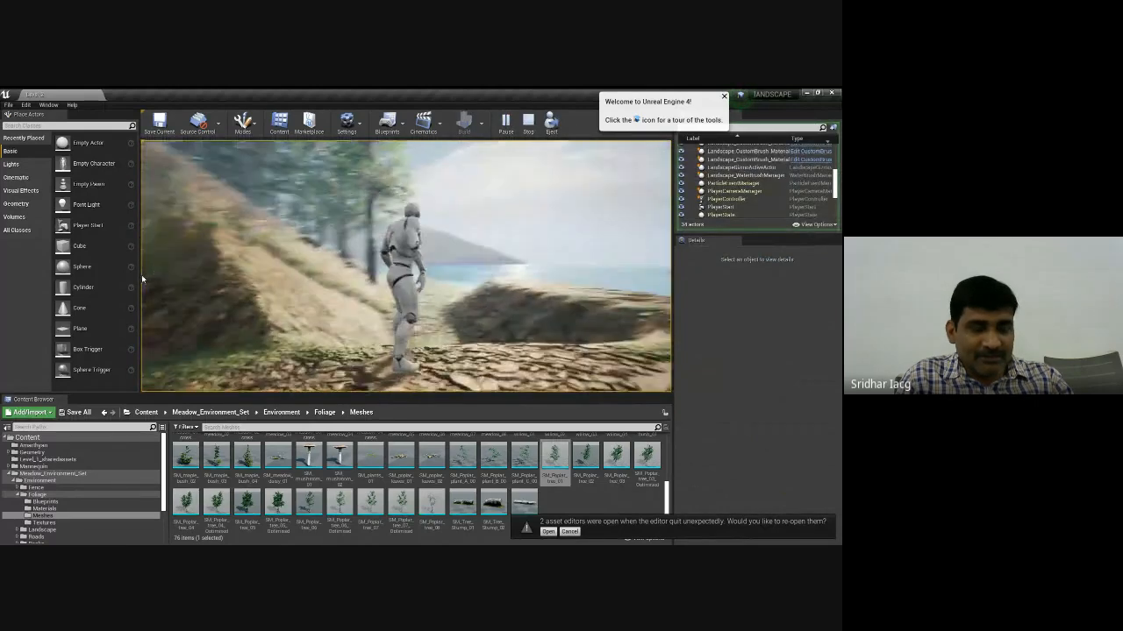
key("w")
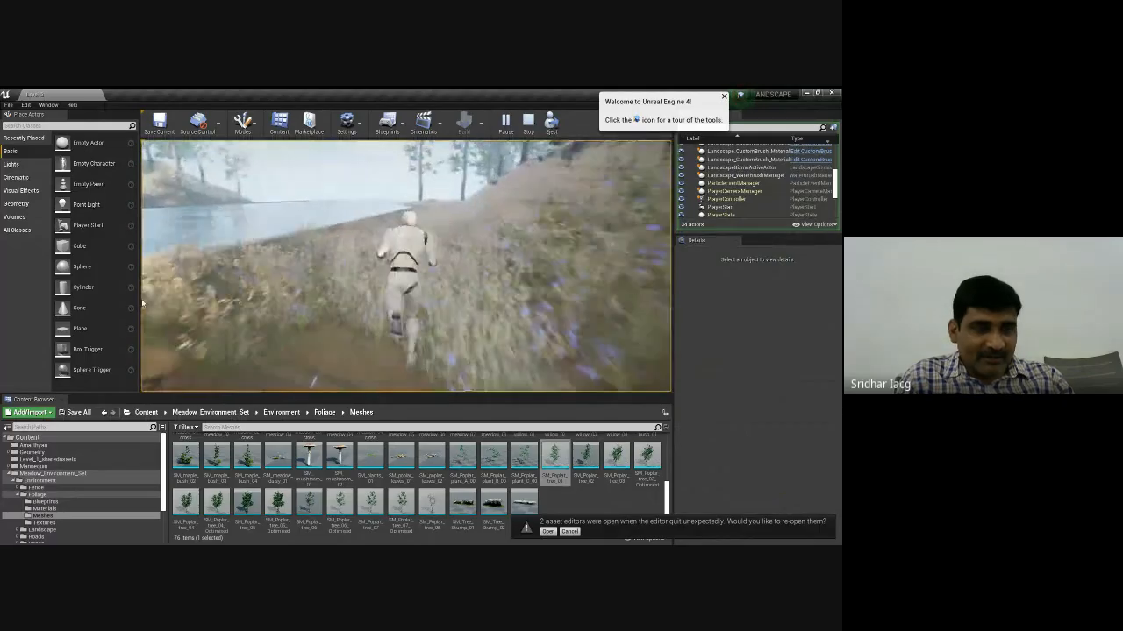
- Run the character up the grassy slope and over the wooded hill, stop playing, and view the lake and surrounding hills from above
key("w")
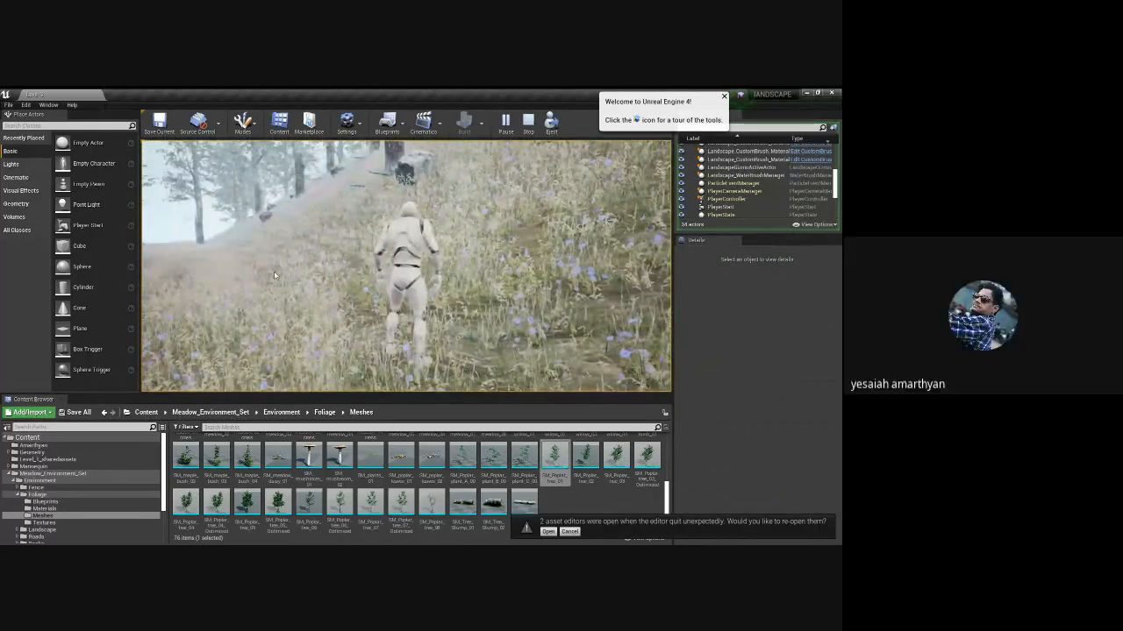
key("w")
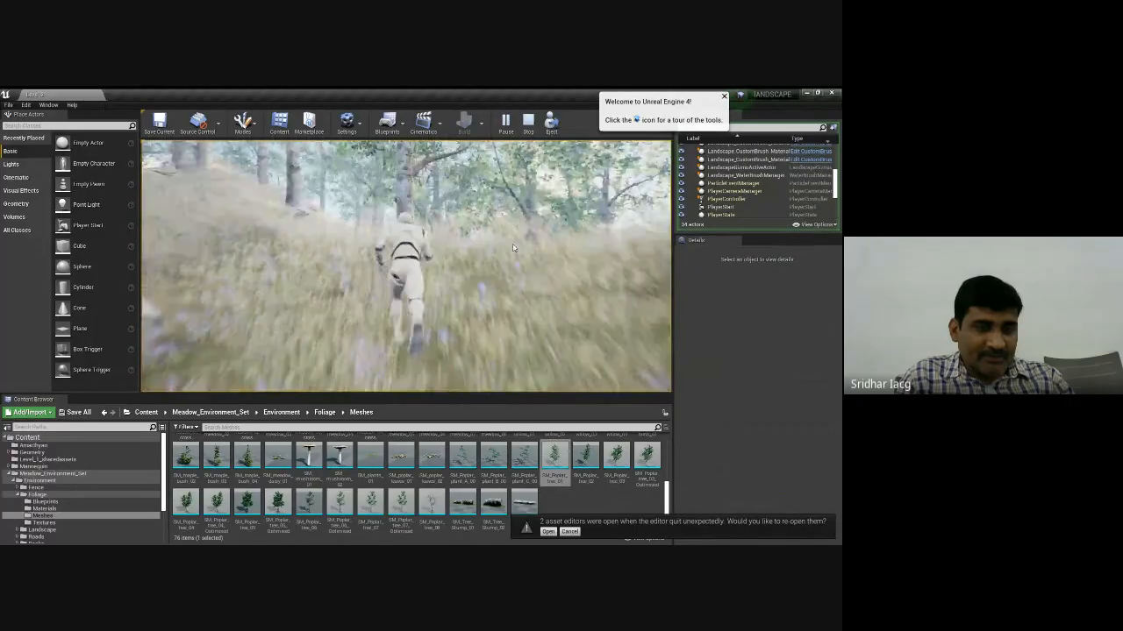
key("w")
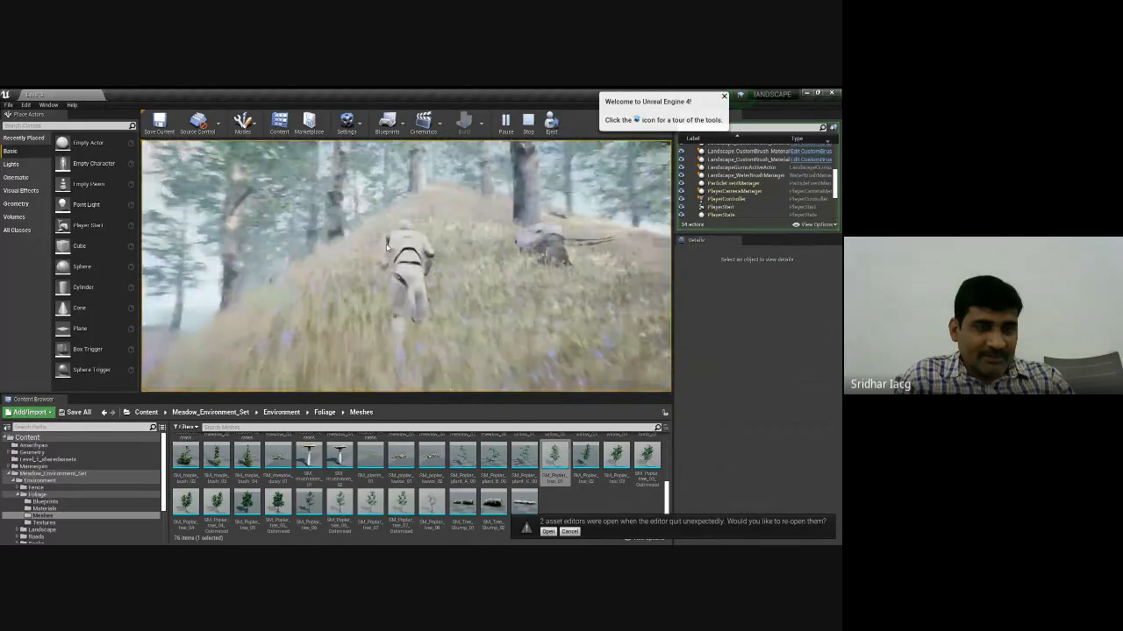
key("w")
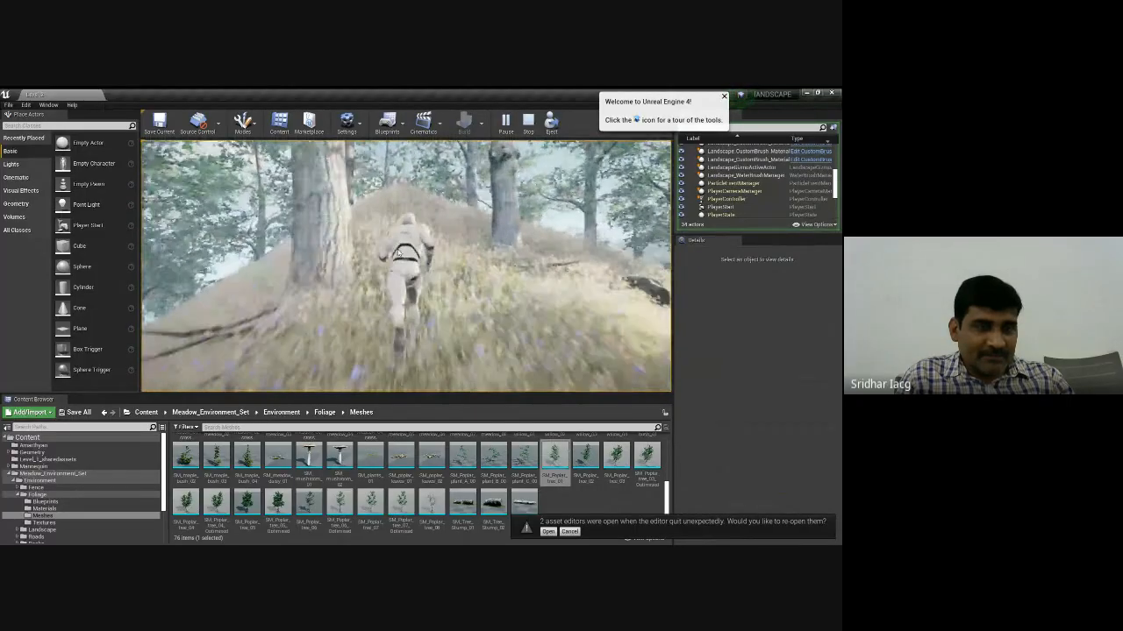
key("w")
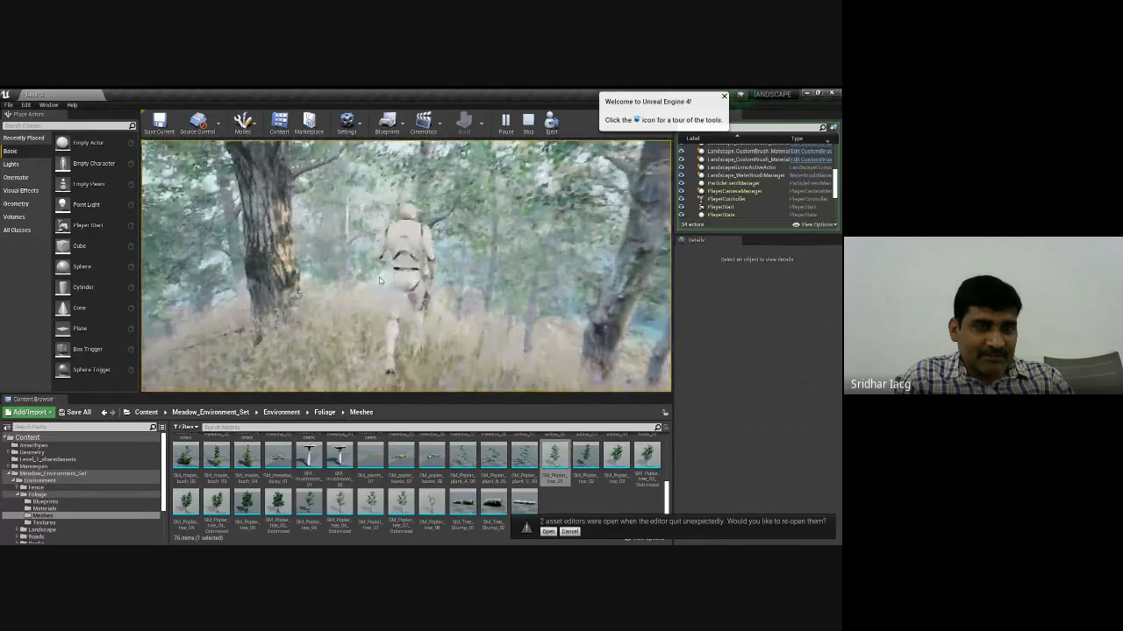
key("w")
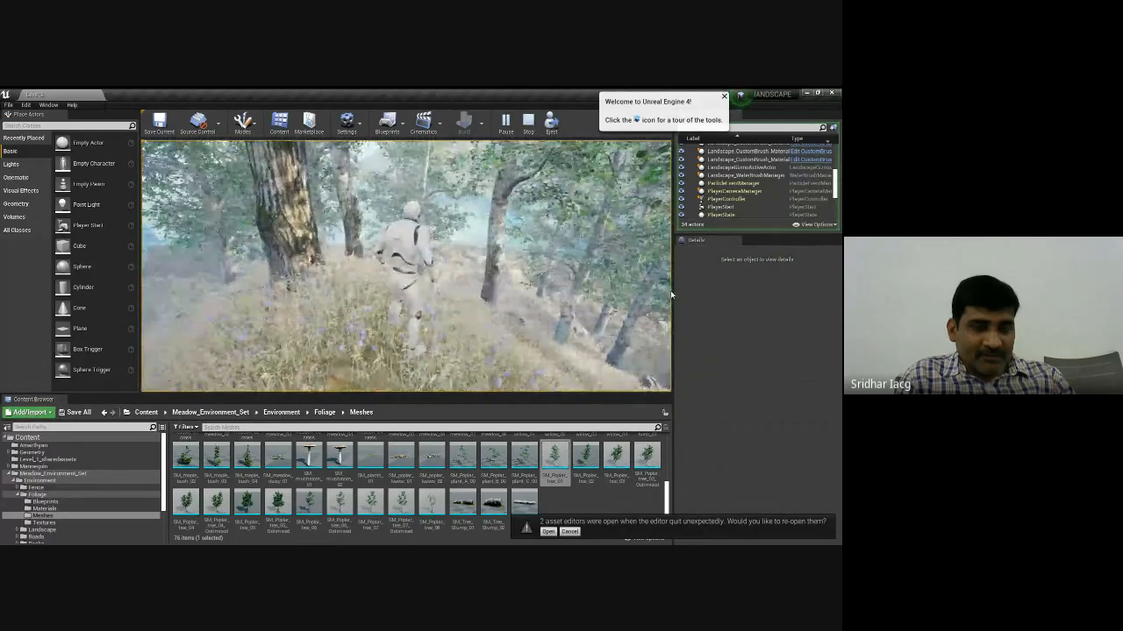
key("Escape")
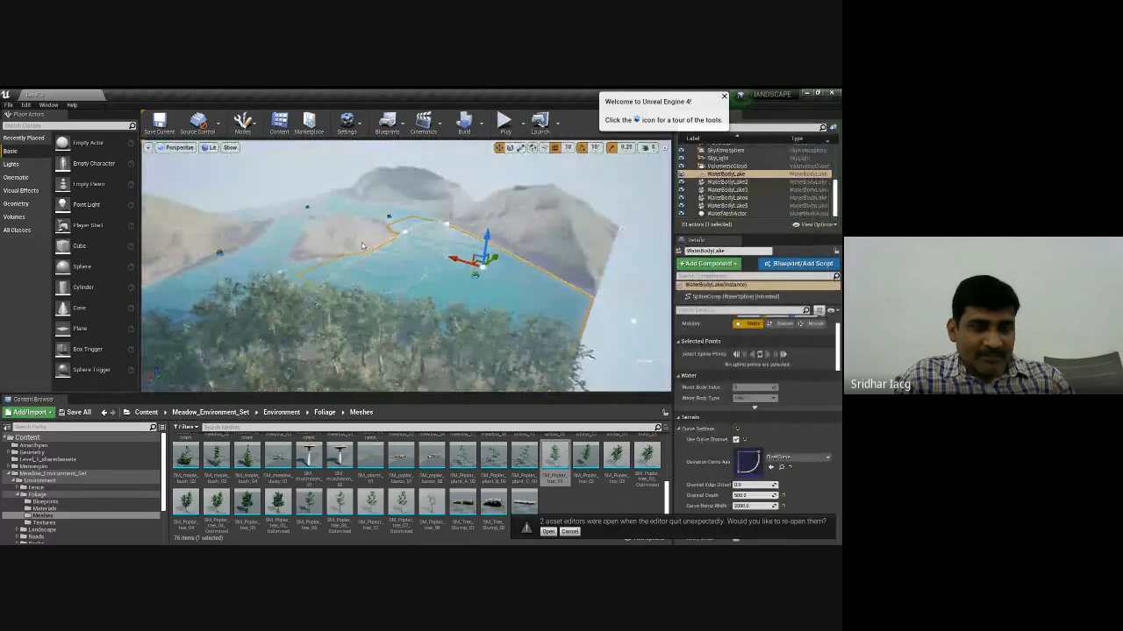
right_click_drag(401, 275, 391, 253)
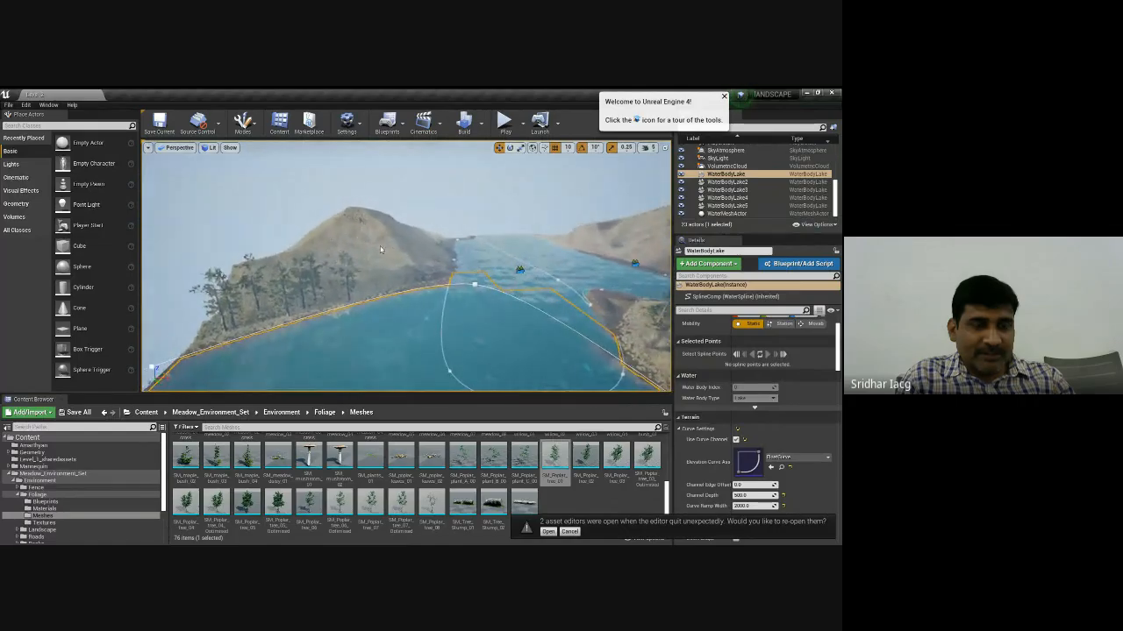